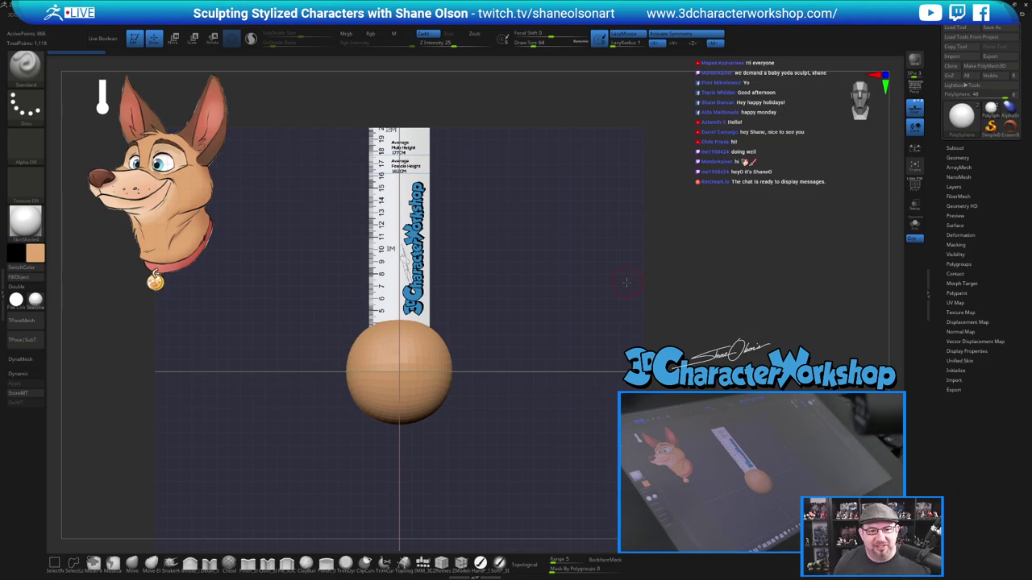
# Hide the ruler subtool and turn off the floor grid so only the sphere is displayed.
pyautogui.keyDown('alt'); pyautogui.moveTo(597, 401); pyautogui.dragTo(601, 369); pyautogui.keyUp('alt')
pyautogui.click(962, 148)
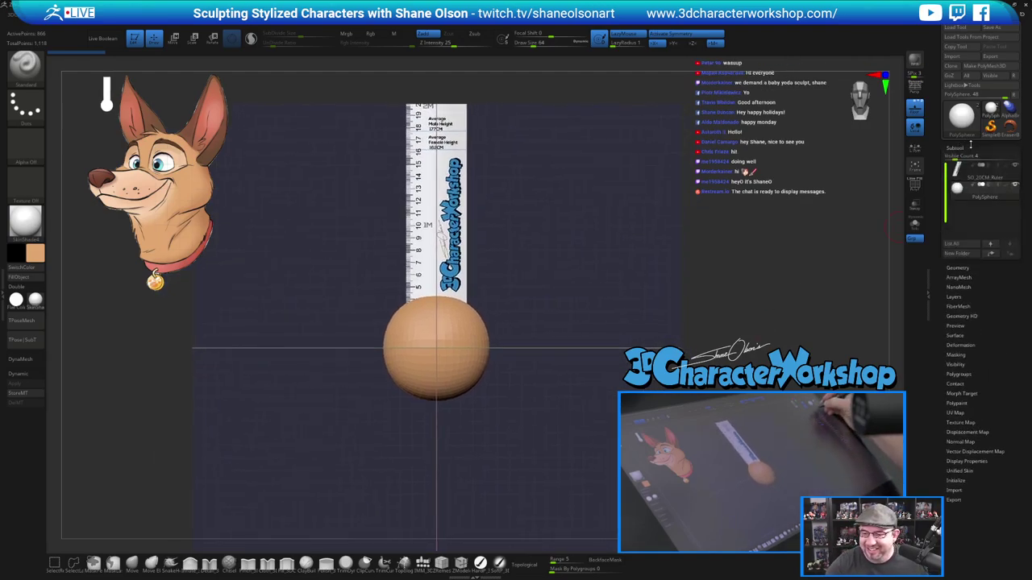
pyautogui.click(1015, 165)
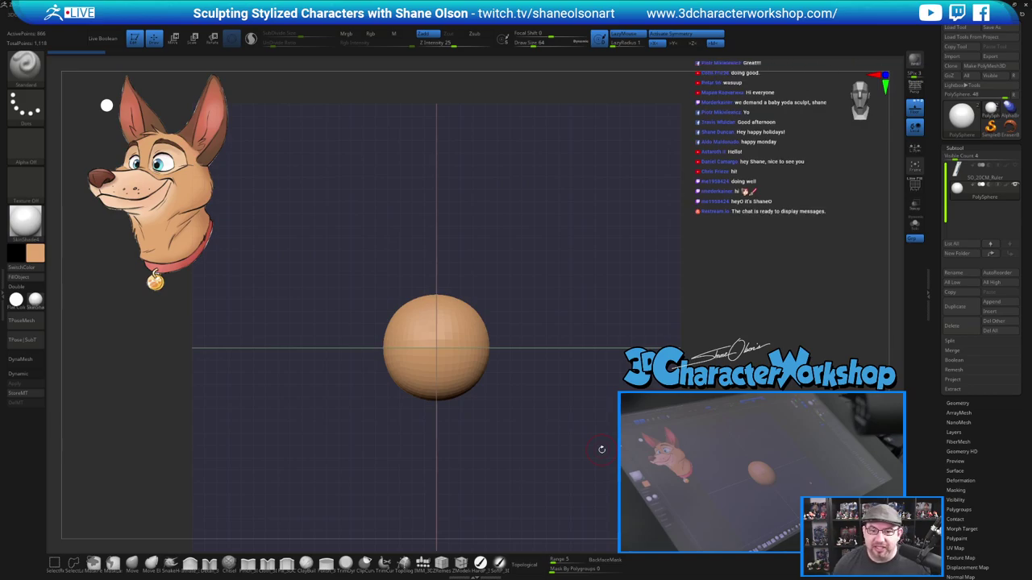
pyautogui.keyDown('alt'); pyautogui.moveTo(559, 380); pyautogui.dragTo(606, 349); pyautogui.keyUp('alt')
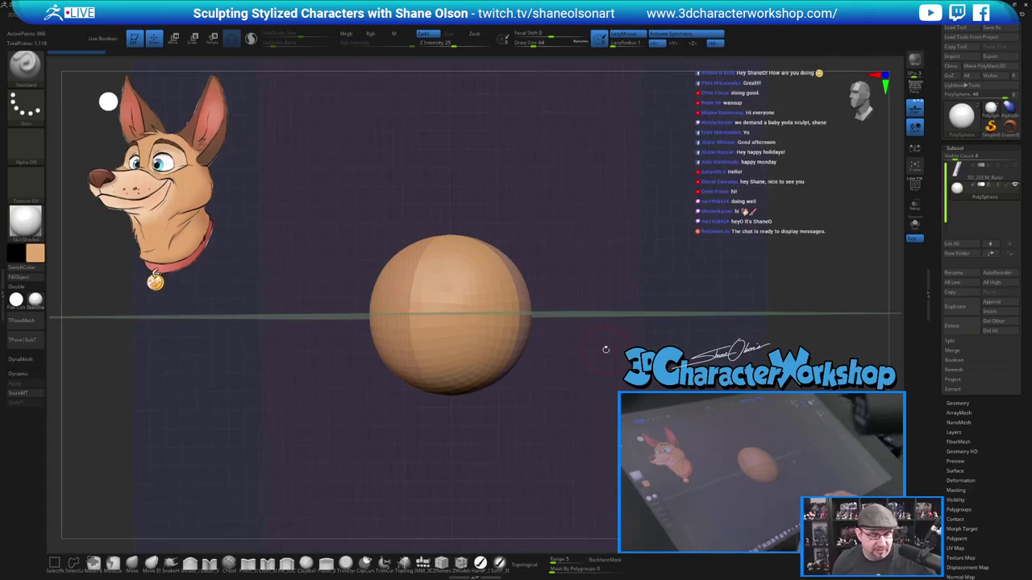
pyautogui.keyDown('alt'); pyautogui.moveTo(564, 385); pyautogui.dragTo(558, 419); pyautogui.keyUp('alt')
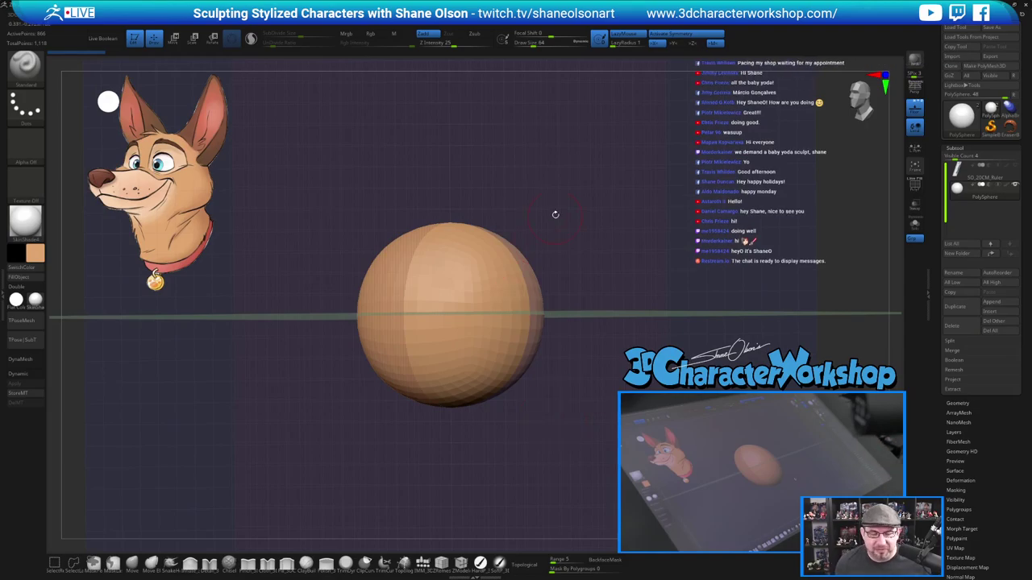
pyautogui.keyDown('alt'); pyautogui.moveTo(577, 197); pyautogui.dragTo(619, 192); pyautogui.keyUp('alt')
pyautogui.click(915, 108)
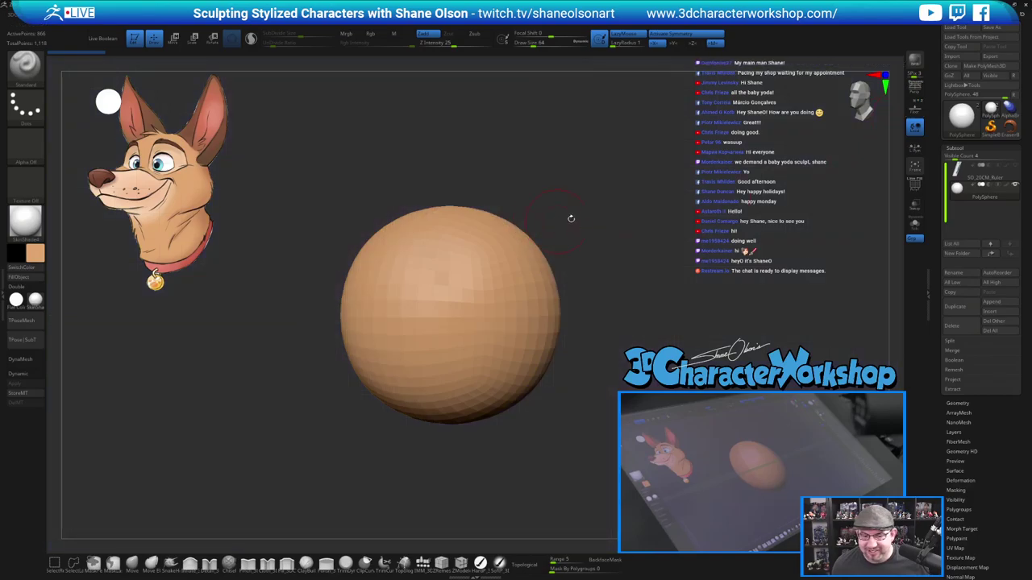
pyautogui.moveTo(572, 218)
pyautogui.keyDown('alt'); pyautogui.mouseDown()
pyautogui.moveTo(566, 204)
pyautogui.moveTo(574, 209)
pyautogui.mouseUp(); pyautogui.keyUp('alt')
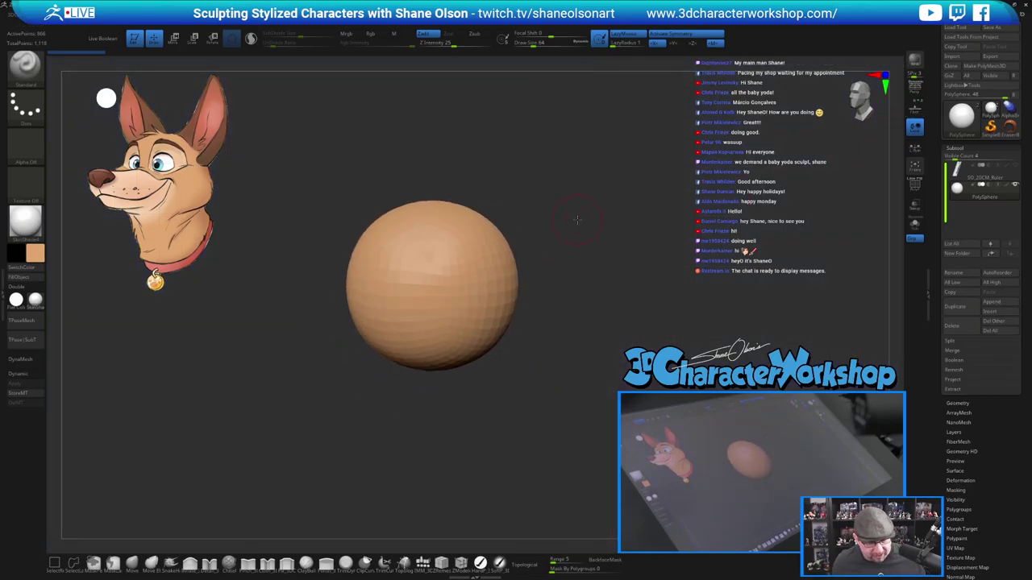
pyautogui.keyDown('alt'); pyautogui.moveTo(569, 216); pyautogui.dragTo(568, 212); pyautogui.keyUp('alt')
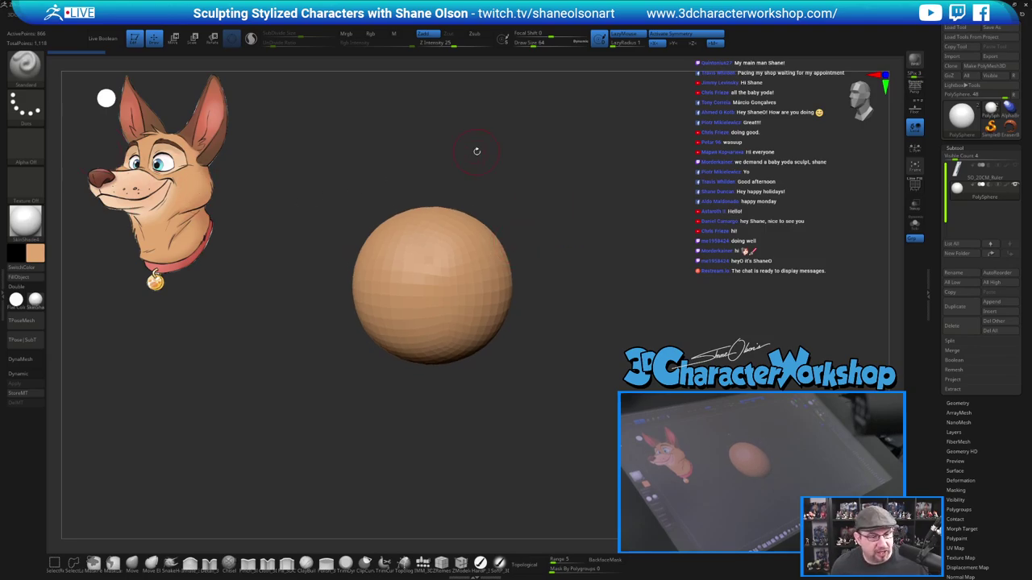
# Duplicate the sphere forward along its Z axis from the side view, leaving the copy overlapping the masked original.
pyautogui.press('w')
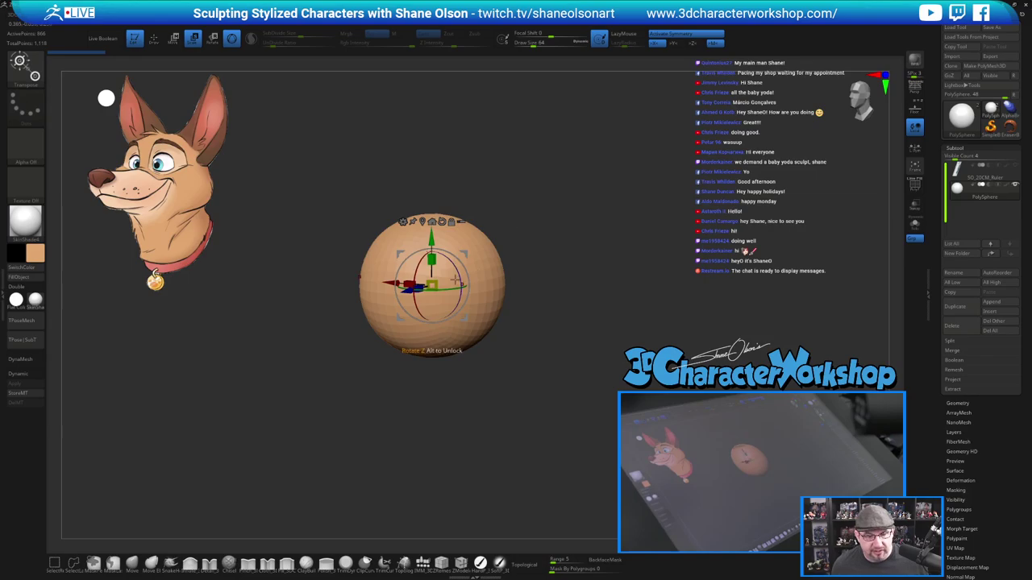
pyautogui.moveTo(432, 283); pyautogui.dragTo(440, 281)
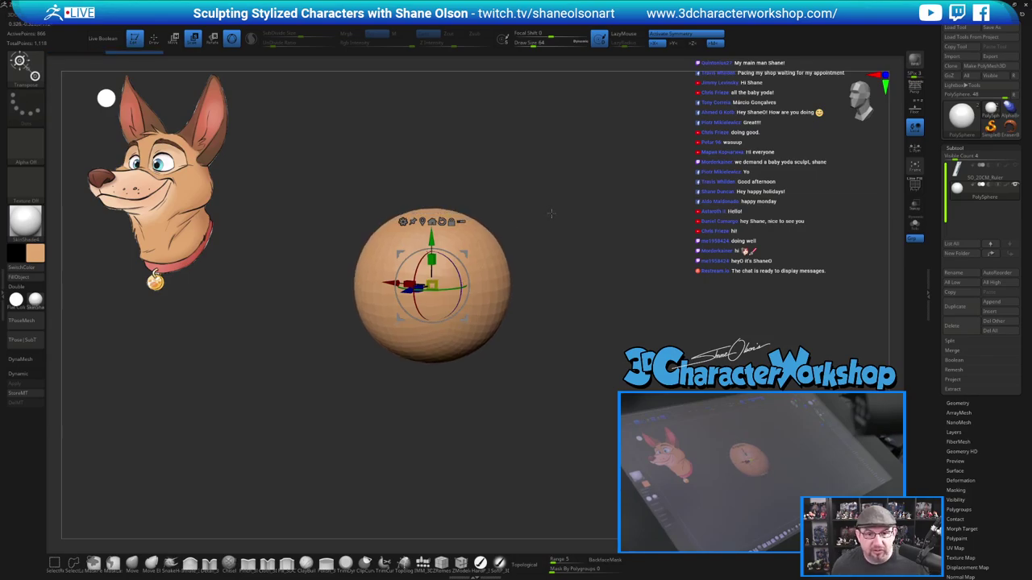
pyautogui.keyDown('alt'); pyautogui.moveTo(551, 214); pyautogui.dragTo(545, 212); pyautogui.keyUp('alt')
pyautogui.moveTo(600, 233); pyautogui.dragTo(627, 180)
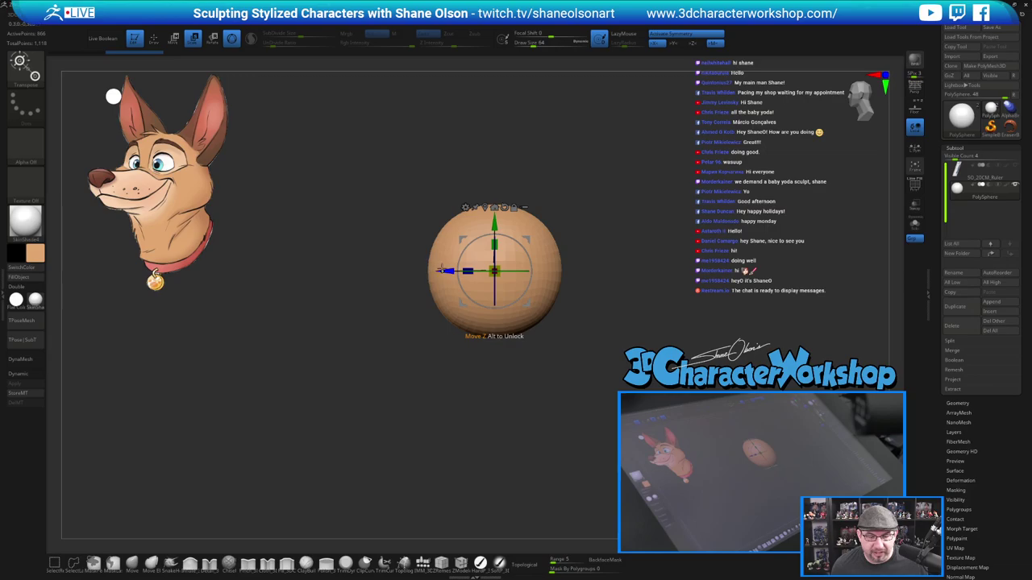
pyautogui.keyDown('ctrl'); pyautogui.moveTo(442, 269); pyautogui.dragTo(355, 265); pyautogui.keyUp('ctrl')
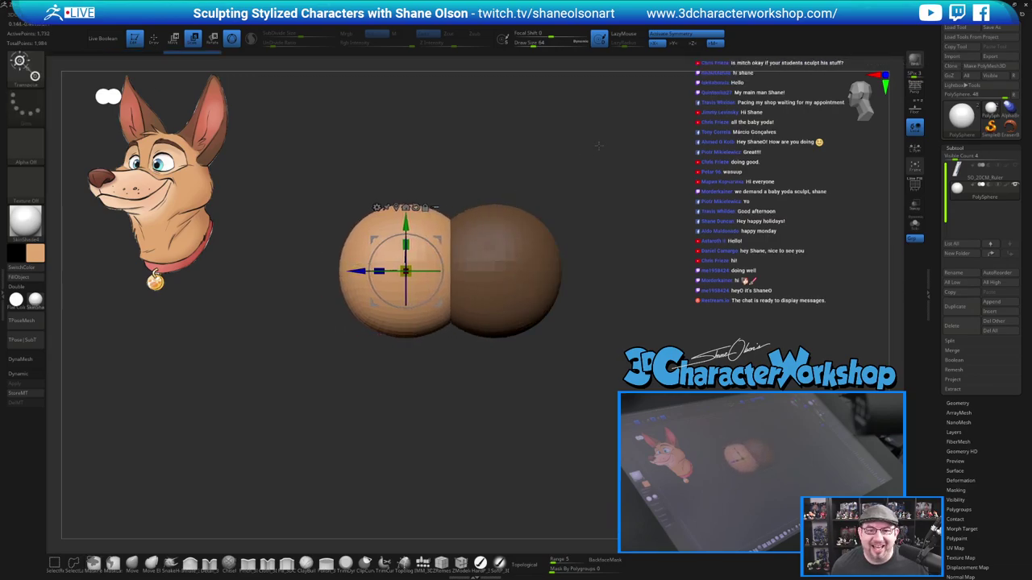
pyautogui.keyDown('alt'); pyautogui.moveTo(598, 146); pyautogui.dragTo(587, 156); pyautogui.keyUp('alt')
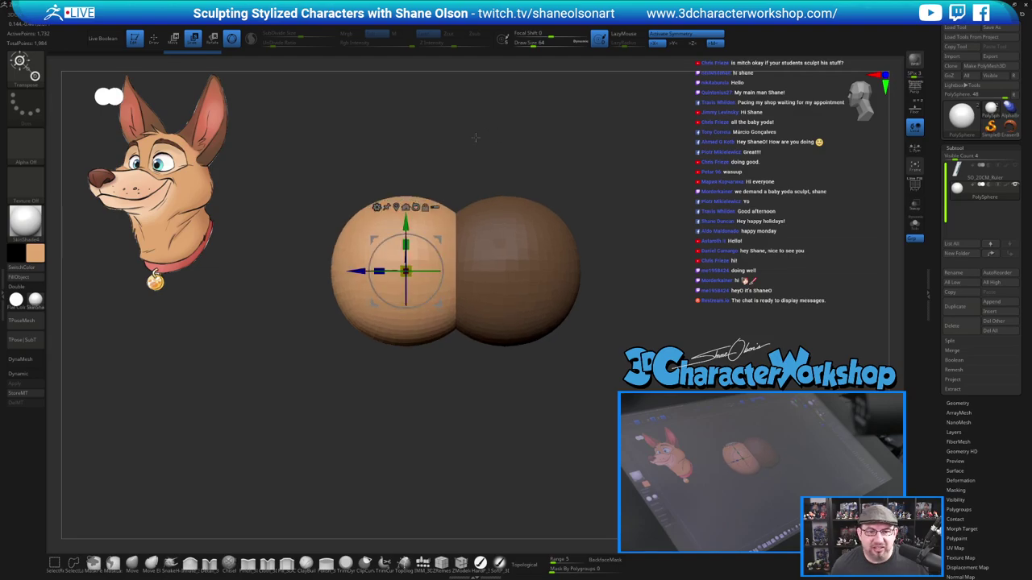
# Try flattening the front sphere vertically and narrowing it sideways into a muzzle shape.
pyautogui.moveTo(406, 241); pyautogui.dragTo(420, 292)
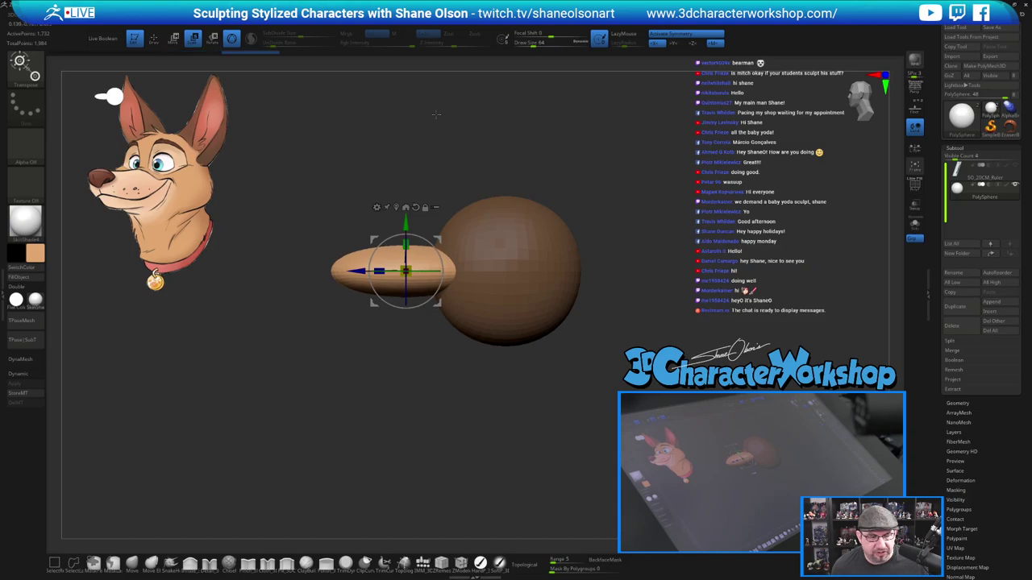
pyautogui.moveTo(436, 115); pyautogui.dragTo(436, 208)
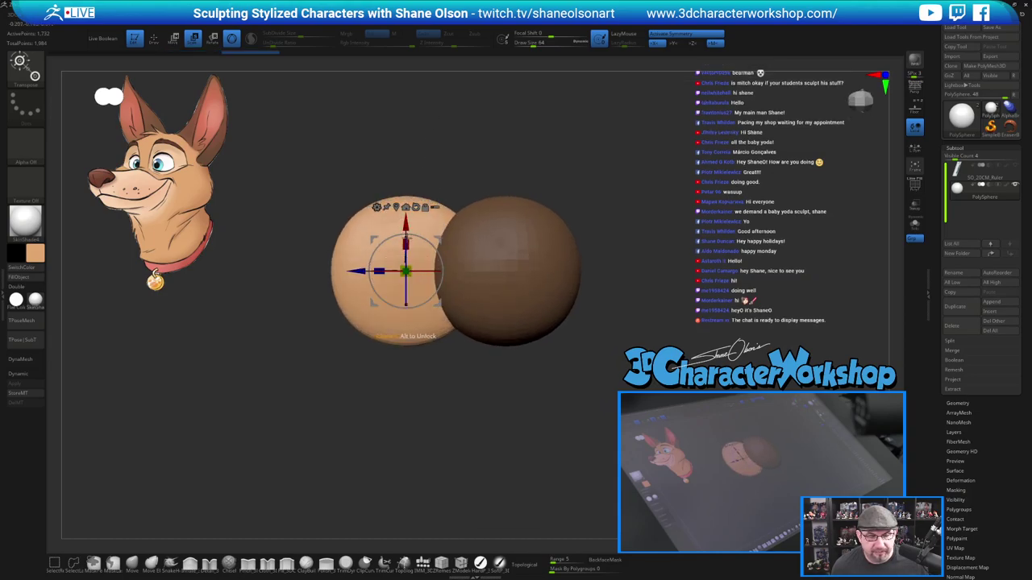
pyautogui.moveTo(406, 244); pyautogui.dragTo(407, 269)
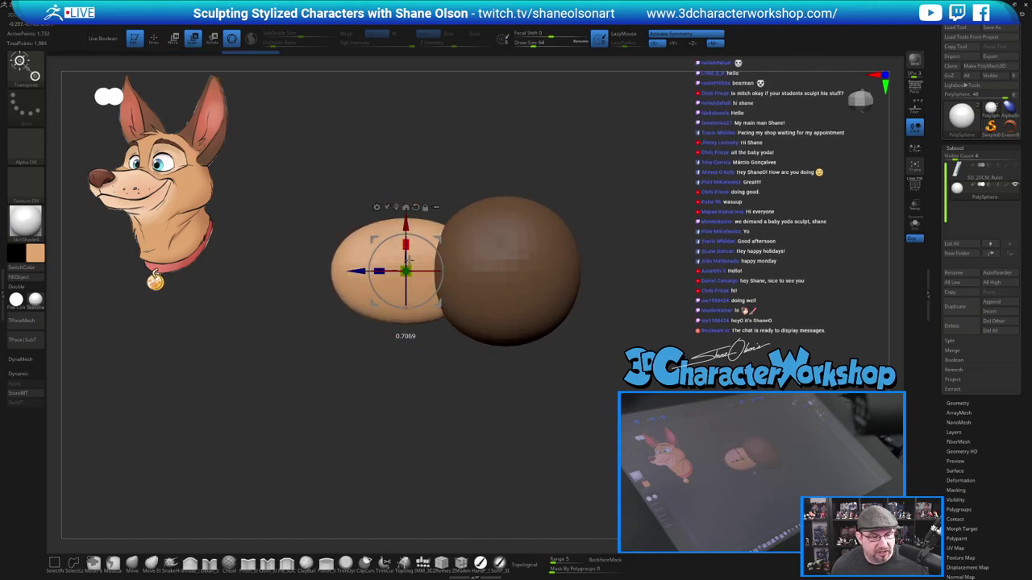
pyautogui.moveTo(481, 156); pyautogui.dragTo(483, 91)
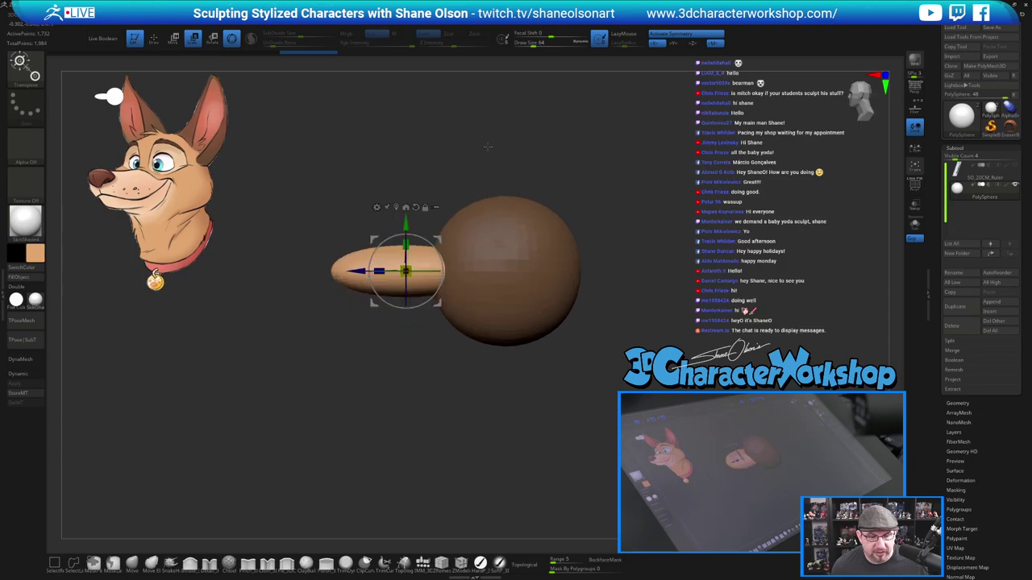
pyautogui.keyDown('alt'); pyautogui.moveTo(524, 160); pyautogui.dragTo(518, 175); pyautogui.keyUp('alt')
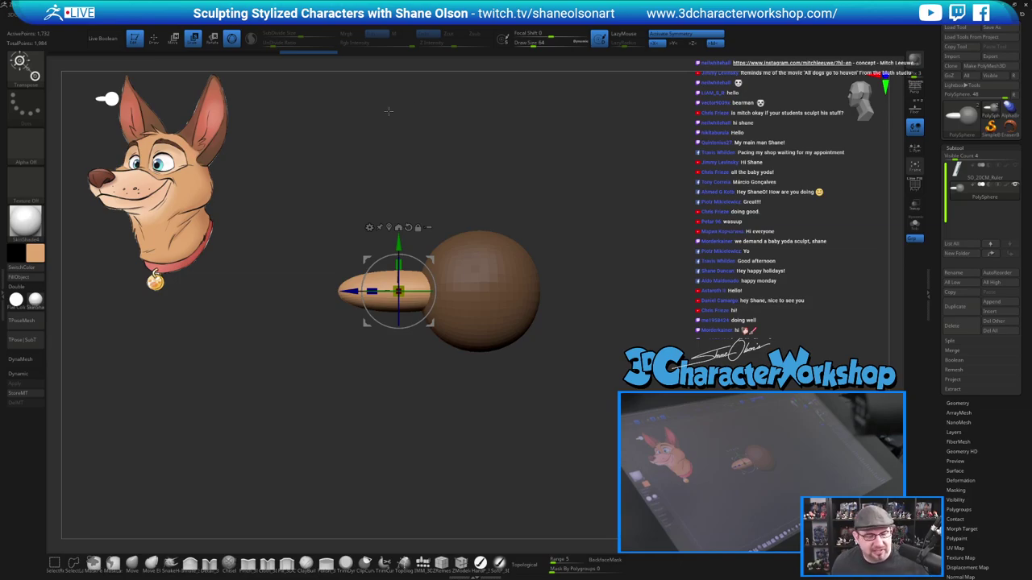
# Try duplicating the flattened muzzle straight down as a lower jaw, and undo back to the full-size sphere copy.
pyautogui.moveTo(388, 111); pyautogui.dragTo(437, 147)
pyautogui.keyDown('alt'); pyautogui.moveTo(564, 159); pyautogui.dragTo(629, 178); pyautogui.keyUp('alt')
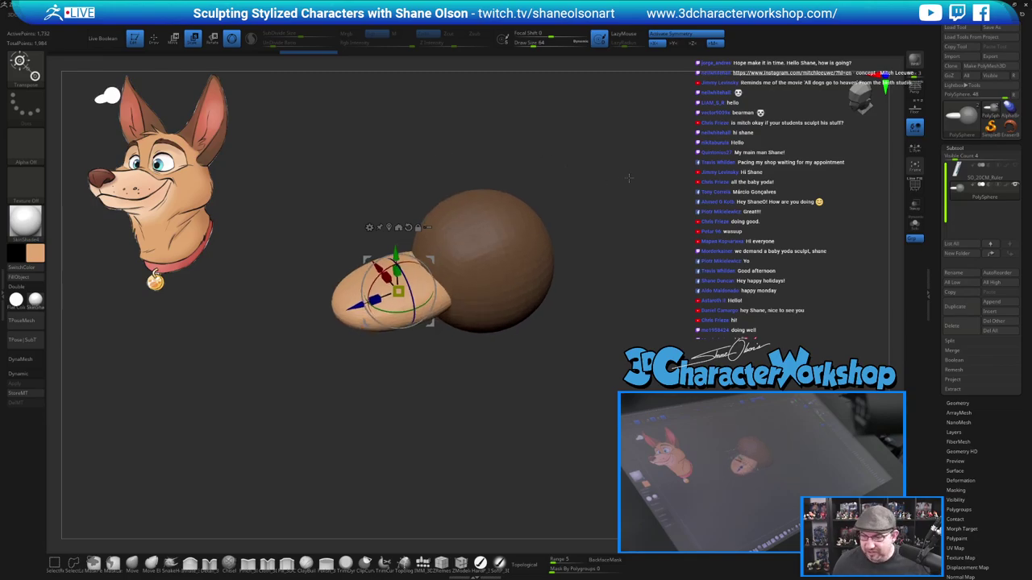
pyautogui.moveTo(552, 408); pyautogui.dragTo(538, 357)
pyautogui.press('q')
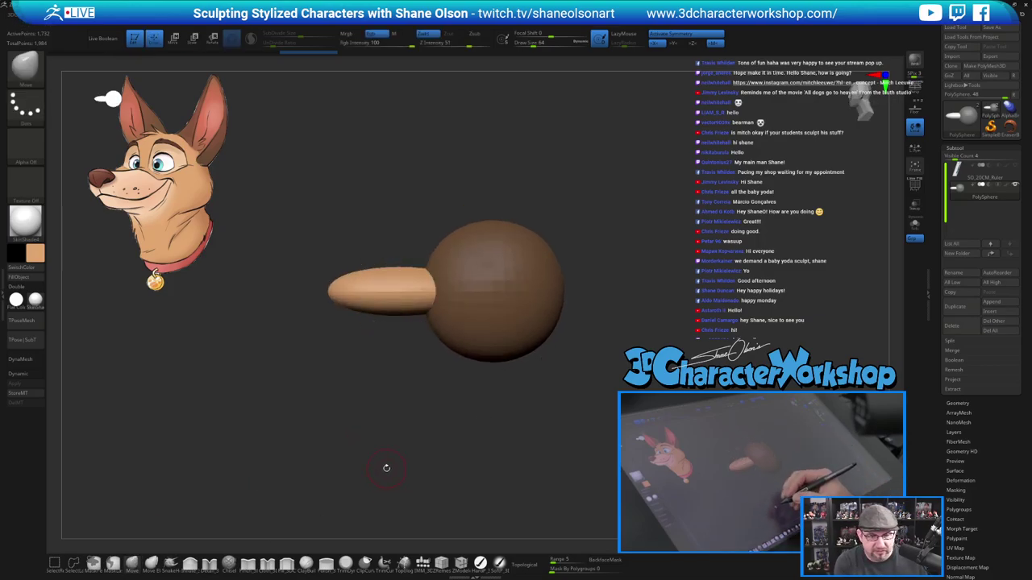
pyautogui.moveTo(387, 468)
pyautogui.mouseDown()
pyautogui.moveTo(403, 469)
pyautogui.moveTo(390, 467)
pyautogui.mouseUp()
pyautogui.moveTo(507, 445)
pyautogui.keyDown('alt'); pyautogui.mouseDown()
pyautogui.moveTo(493, 412)
pyautogui.moveTo(502, 449)
pyautogui.mouseUp(); pyautogui.keyUp('alt')
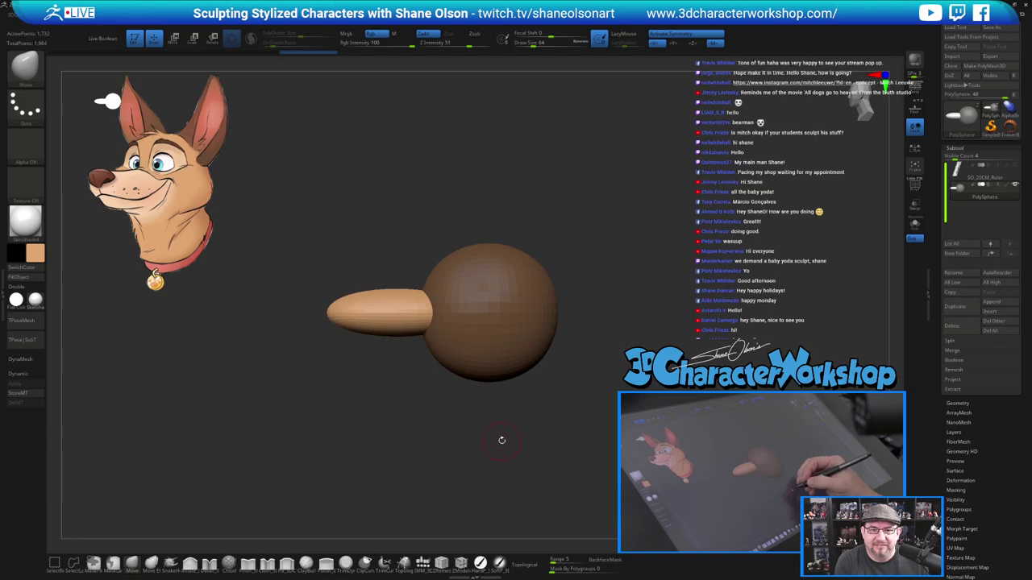
pyautogui.keyDown('alt'); pyautogui.moveTo(478, 426); pyautogui.dragTo(474, 397); pyautogui.keyUp('alt')
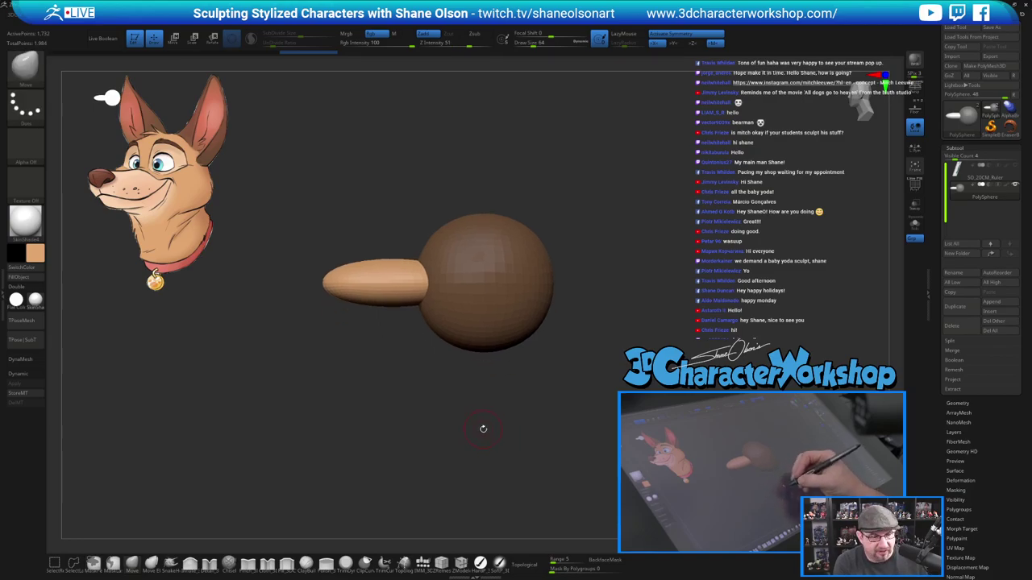
pyautogui.press('w')
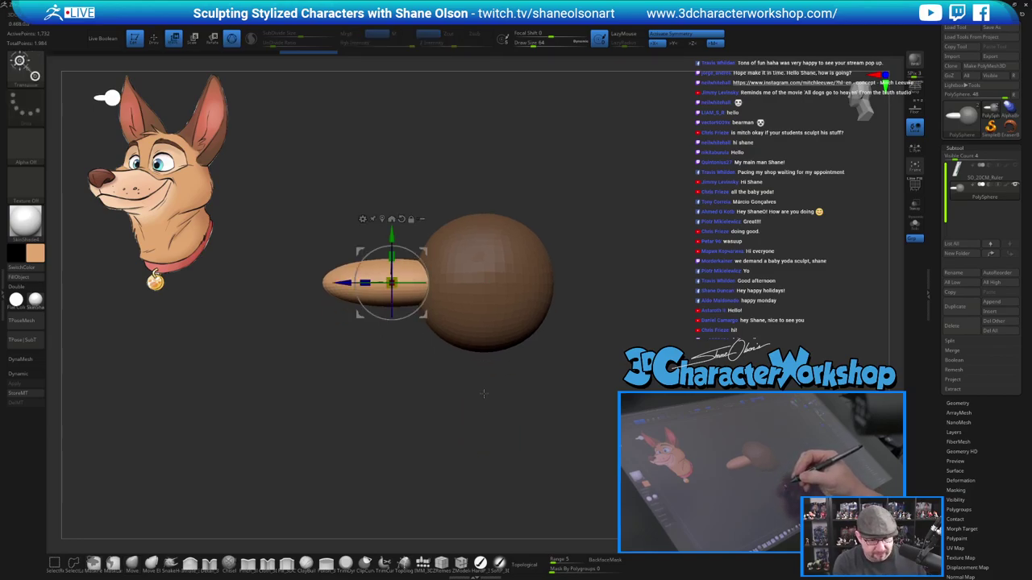
pyautogui.keyDown('ctrl'); pyautogui.moveTo(392, 233); pyautogui.dragTo(391, 265); pyautogui.keyUp('ctrl')
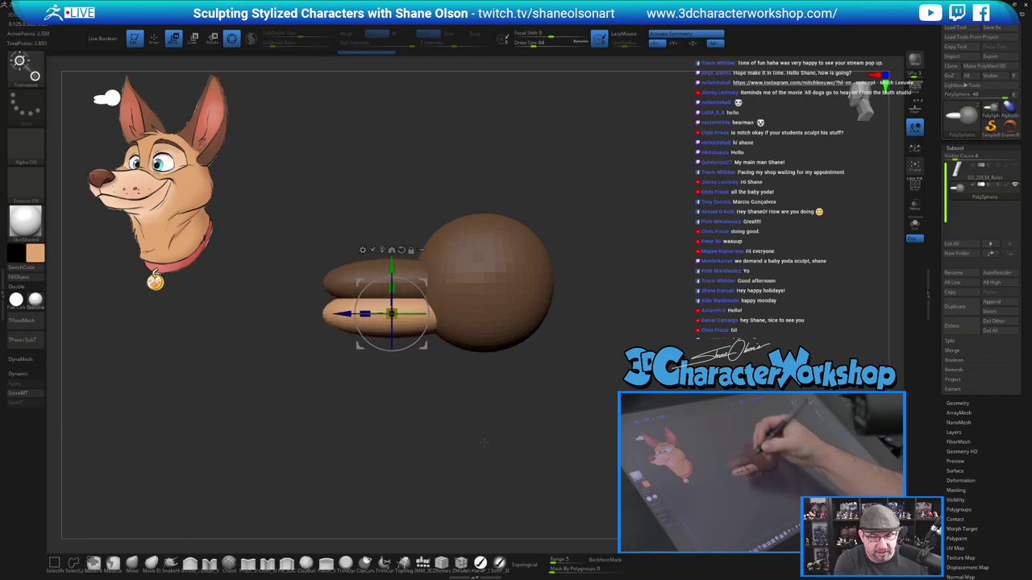
pyautogui.moveTo(493, 460); pyautogui.dragTo(523, 482)
pyautogui.moveTo(507, 404); pyautogui.dragTo(567, 449)
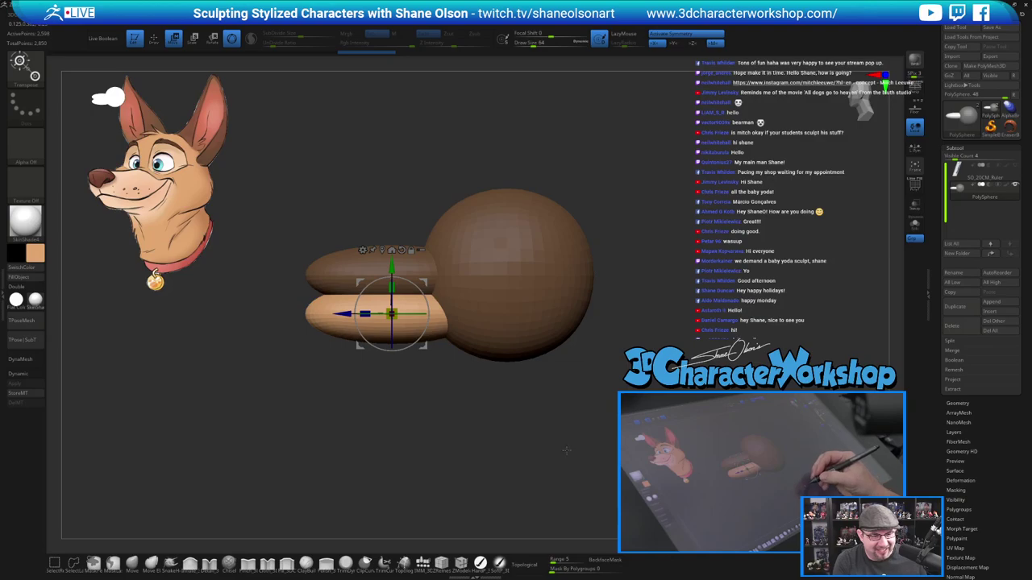
pyautogui.hotkey('ctrl', 'z')
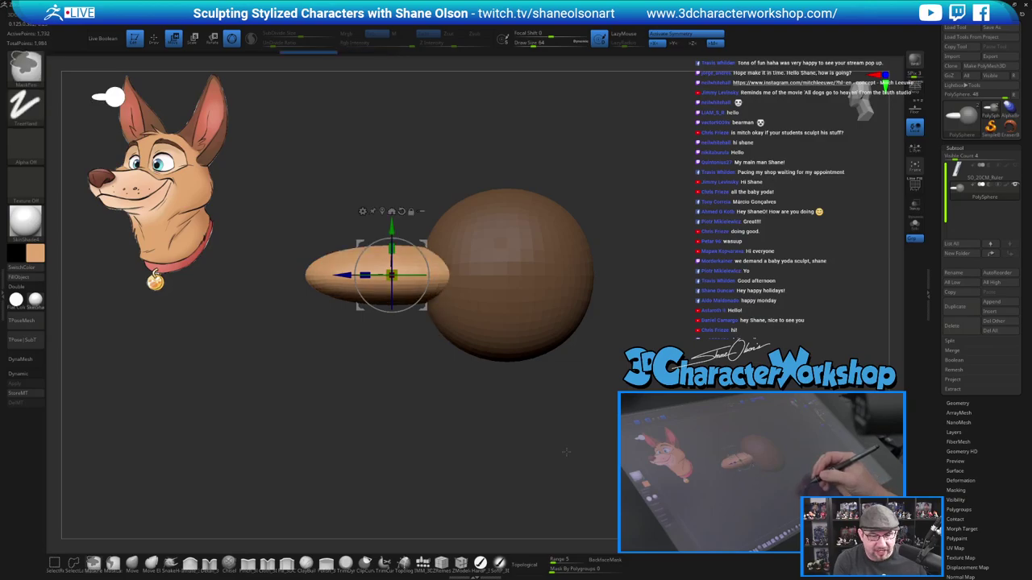
pyautogui.hotkey('ctrl', 'z')
# Move the sphere copy below the cranium sphere and widen it sideways to block out the cheeks and lower head.
pyautogui.moveTo(427, 243); pyautogui.dragTo(532, 298)
pyautogui.moveTo(604, 322); pyautogui.dragTo(687, 324)
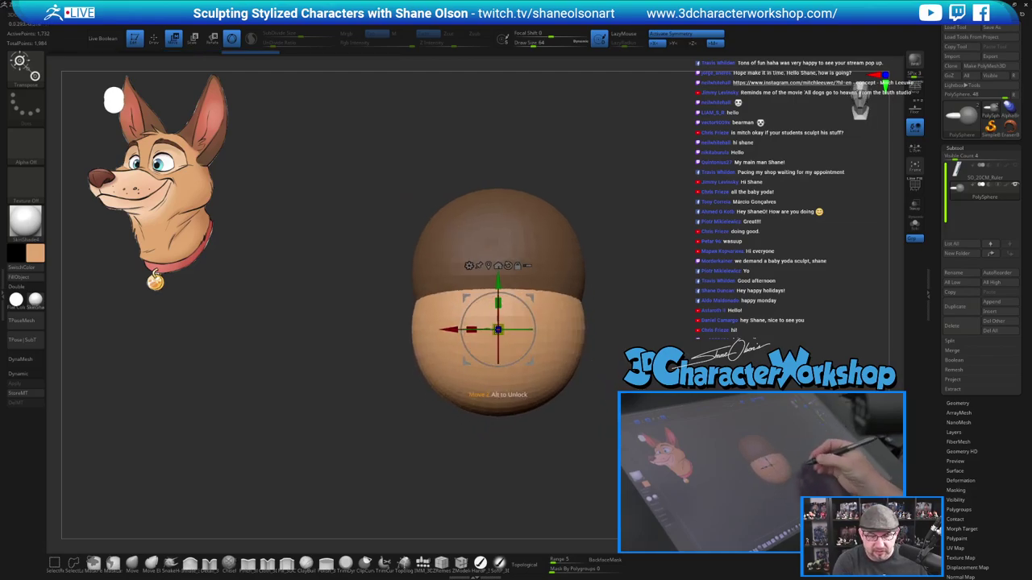
pyautogui.moveTo(472, 329); pyautogui.dragTo(449, 327)
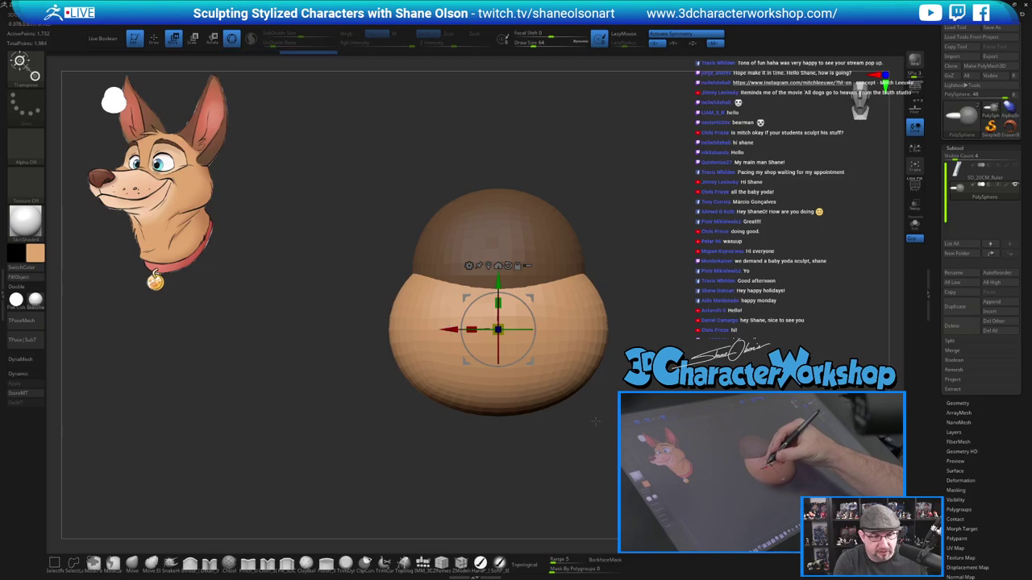
pyautogui.moveTo(654, 447); pyautogui.dragTo(580, 447)
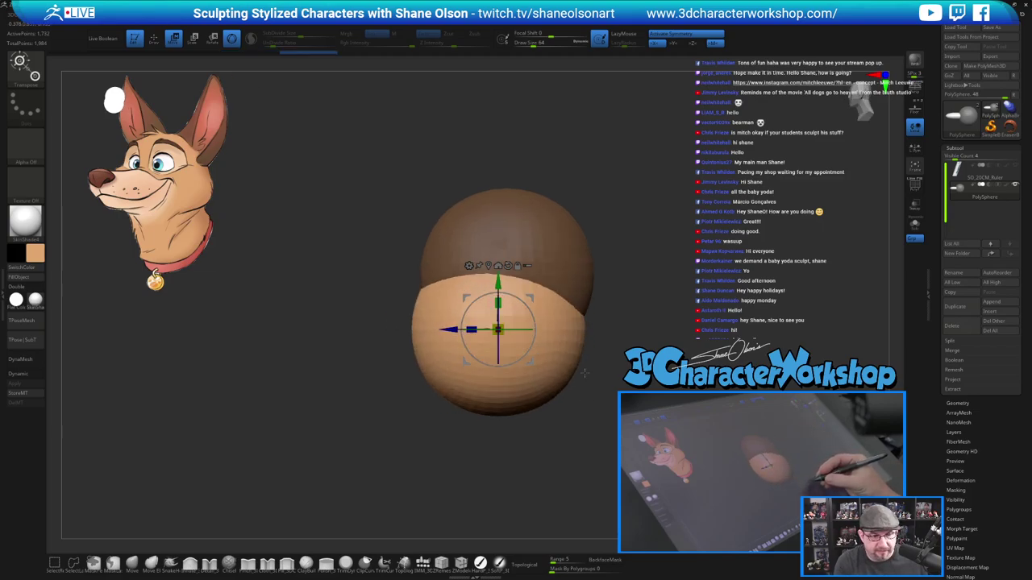
pyautogui.moveTo(532, 295); pyautogui.dragTo(529, 293)
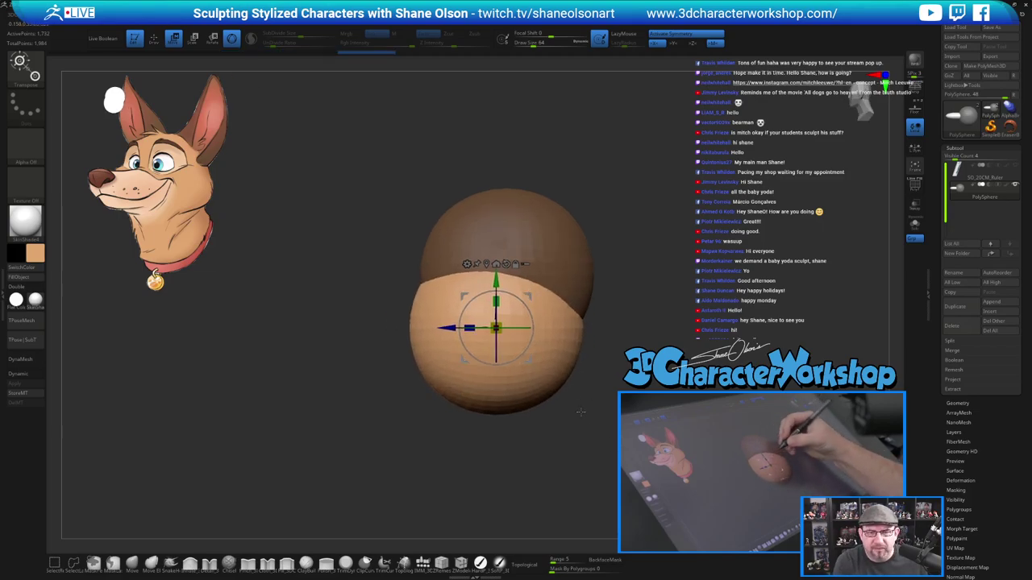
pyautogui.keyDown('alt'); pyautogui.moveTo(589, 423); pyautogui.dragTo(580, 389); pyautogui.keyUp('alt')
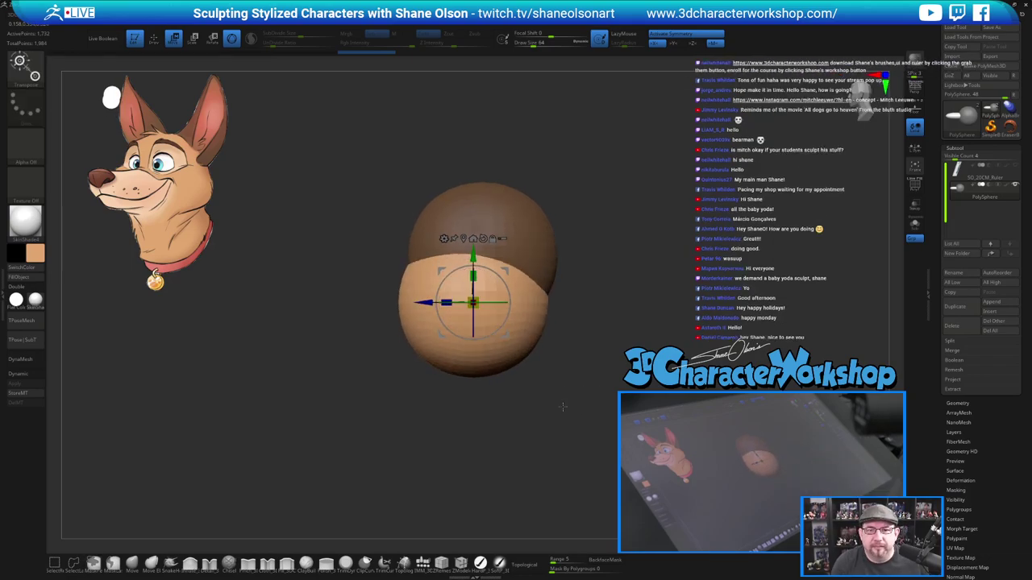
pyautogui.moveTo(564, 411)
pyautogui.keyDown('alt'); pyautogui.mouseDown()
pyautogui.moveTo(573, 394)
pyautogui.moveTo(571, 419)
pyautogui.moveTo(612, 404)
pyautogui.moveTo(593, 421)
pyautogui.mouseUp(); pyautogui.keyUp('alt')
pyautogui.press('q')
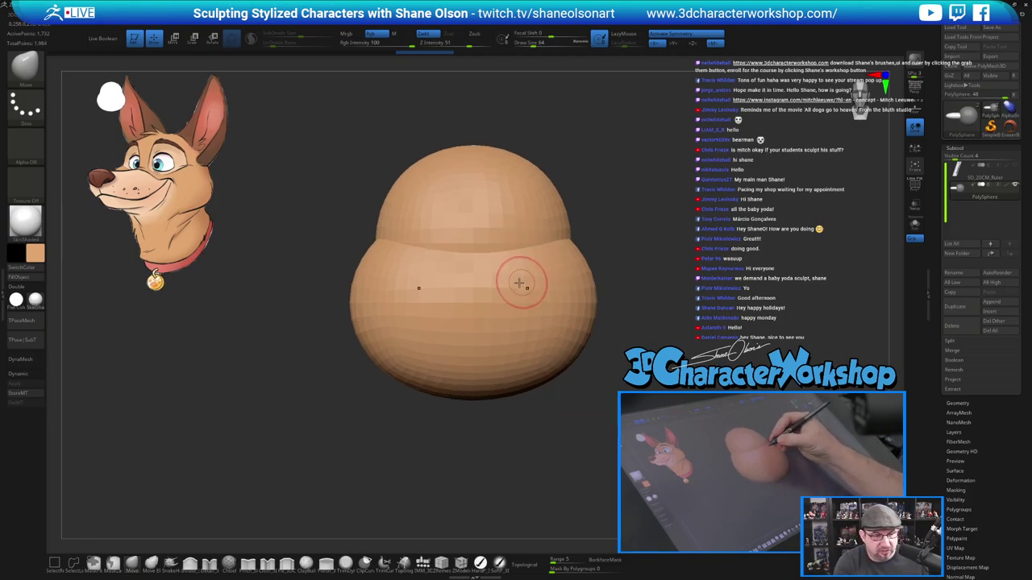
# Insert the Appendage mesh on the centre front of the lower head as a muzzle pointing forward.
pyautogui.click(423, 562)
pyautogui.click(312, 64)
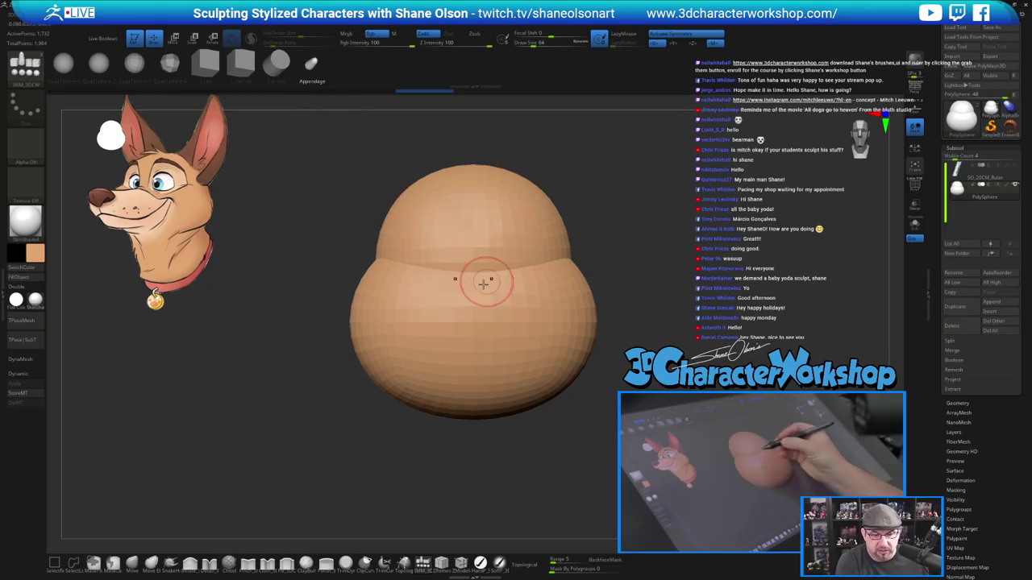
pyautogui.moveTo(477, 325); pyautogui.dragTo(480, 403)
pyautogui.moveTo(587, 457); pyautogui.dragTo(560, 465)
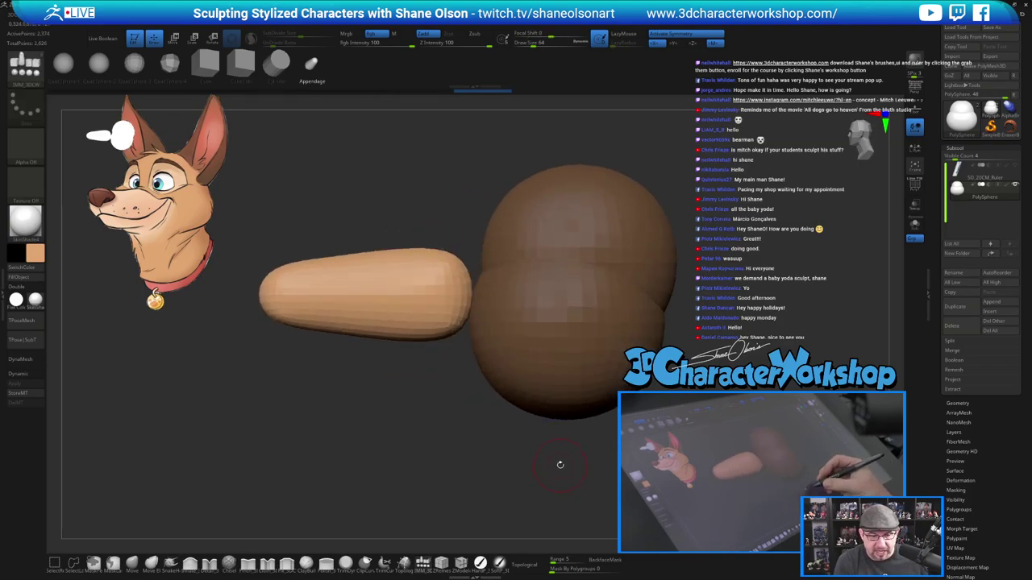
# Move the inserted muzzle back so its base sinks into the front of the head.
pyautogui.press('w')
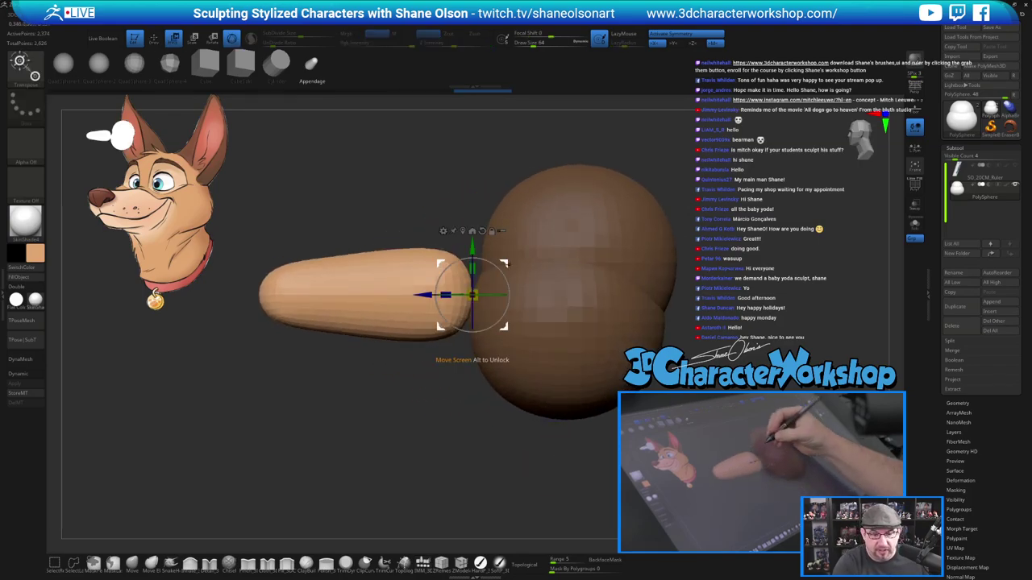
pyautogui.moveTo(506, 262); pyautogui.dragTo(557, 264)
pyautogui.moveTo(497, 303); pyautogui.dragTo(509, 302)
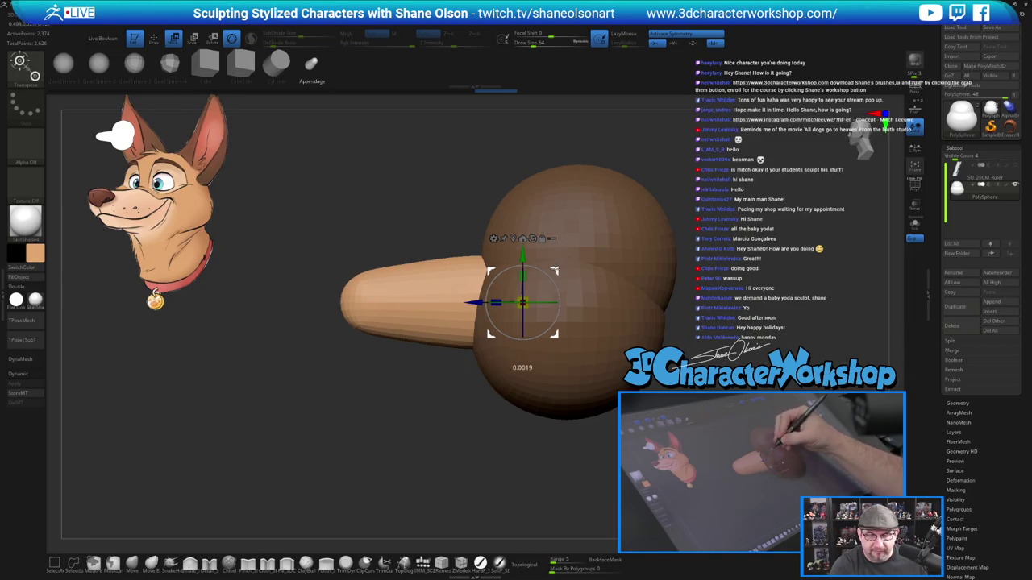
# Duplicate the muzzle downward as a lower jaw, making the copy thinner and tilting it slightly beneath the original.
pyautogui.moveTo(554, 271); pyautogui.dragTo(552, 269)
pyautogui.moveTo(548, 429); pyautogui.dragTo(568, 446)
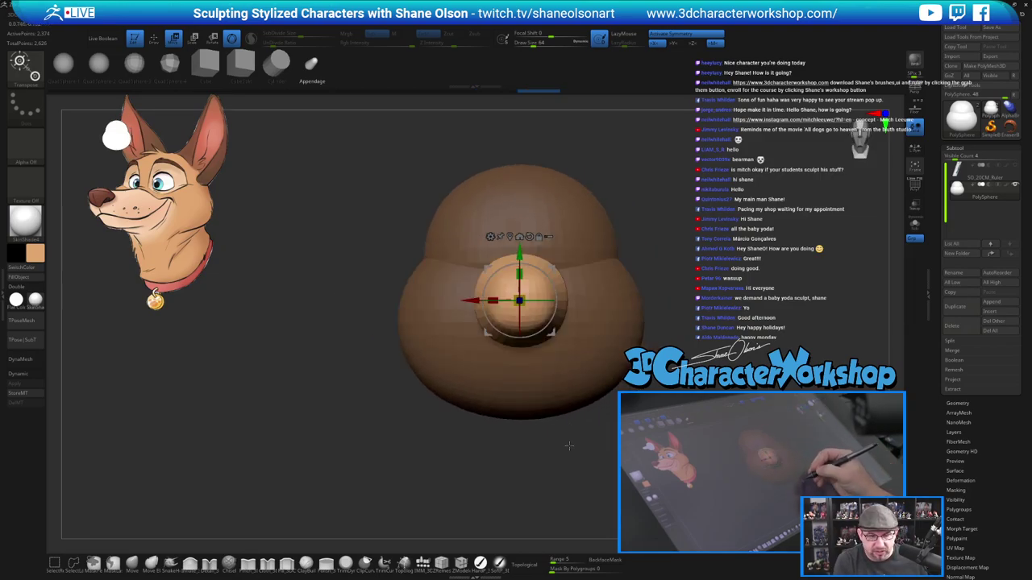
pyautogui.moveTo(505, 460); pyautogui.dragTo(591, 462)
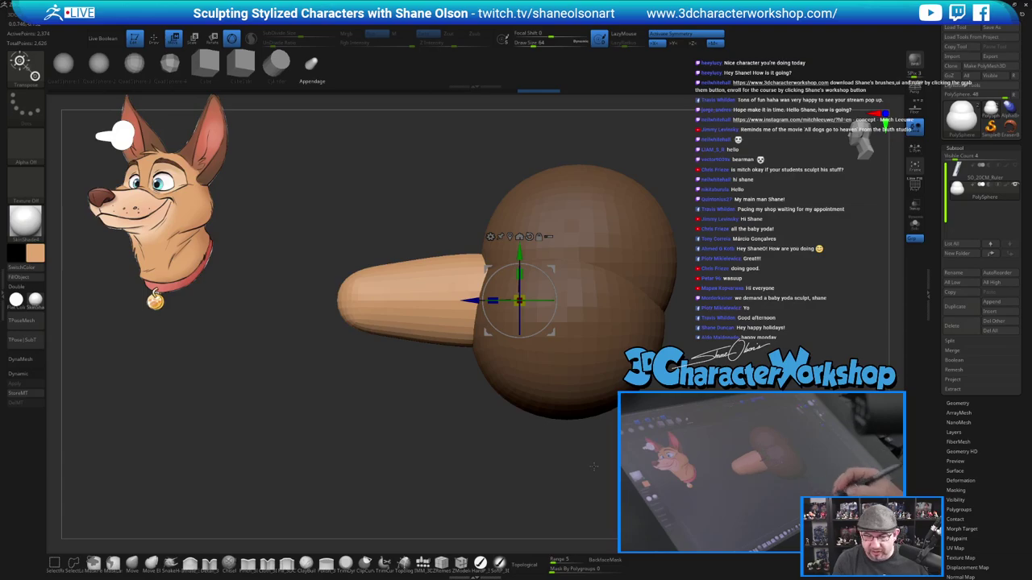
pyautogui.keyDown('ctrl'); pyautogui.moveTo(521, 254); pyautogui.dragTo(560, 305); pyautogui.keyUp('ctrl')
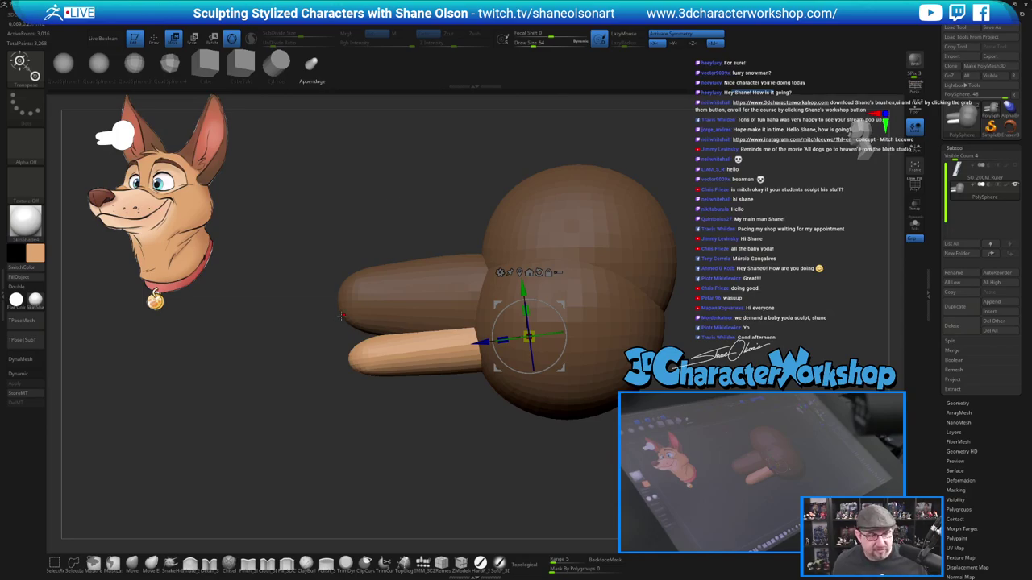
pyautogui.keyDown('alt'); pyautogui.moveTo(291, 388); pyautogui.dragTo(296, 390); pyautogui.keyUp('alt')
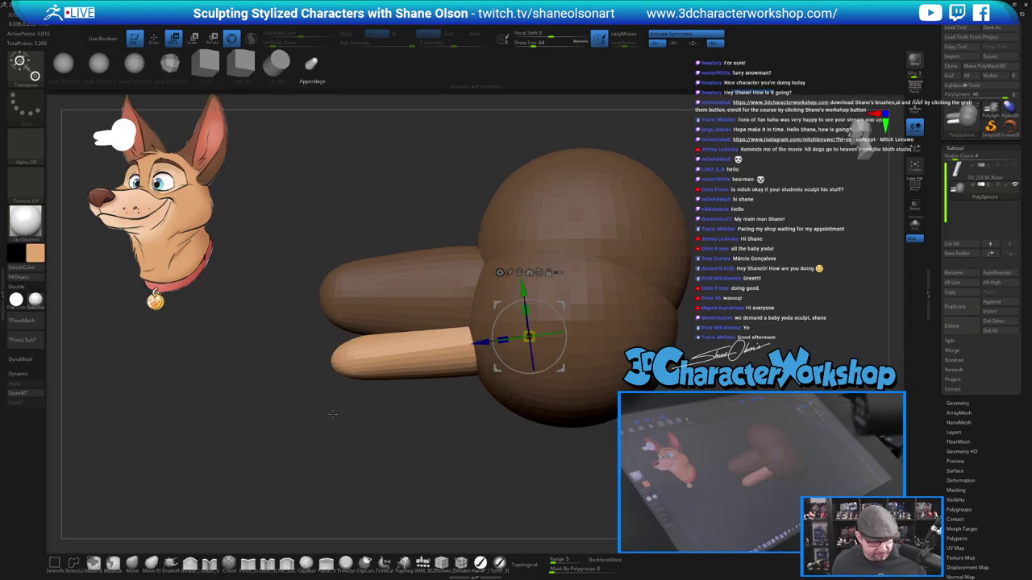
# Clip the upper side of the lower jaw copy with the Clip Curve and clear the mask from the head.
pyautogui.press('q')
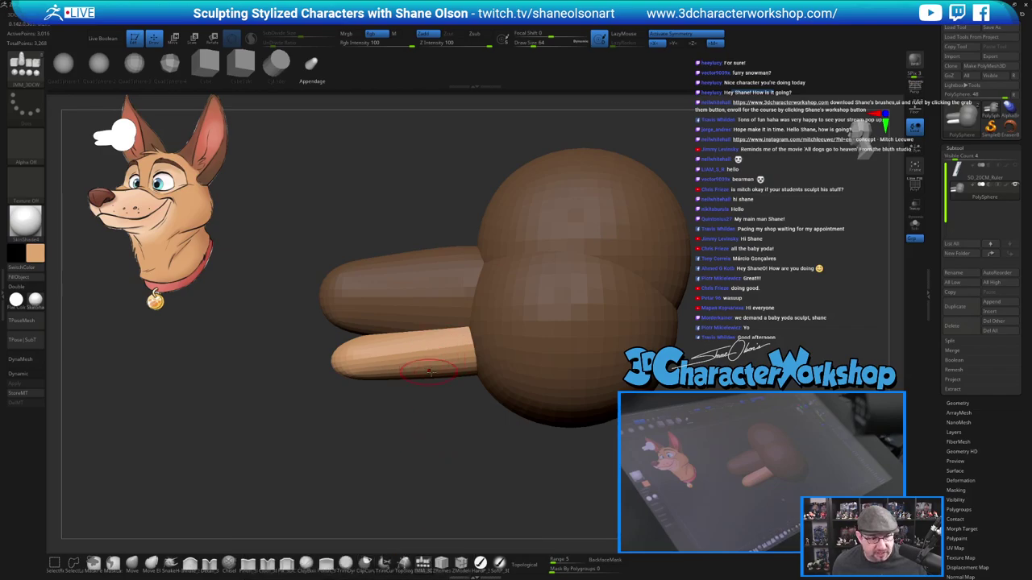
pyautogui.moveTo(573, 325)
pyautogui.keyDown('ctrl'); pyautogui.keyDown('shift'); pyautogui.mouseDown()
pyautogui.moveTo(202, 392)
pyautogui.moveTo(809, 158)
pyautogui.moveTo(931, 217)
pyautogui.moveTo(595, 269)
pyautogui.moveTo(602, 303)
pyautogui.moveTo(626, 329)
pyautogui.mouseUp(); pyautogui.keyUp('shift'); pyautogui.keyUp('ctrl')
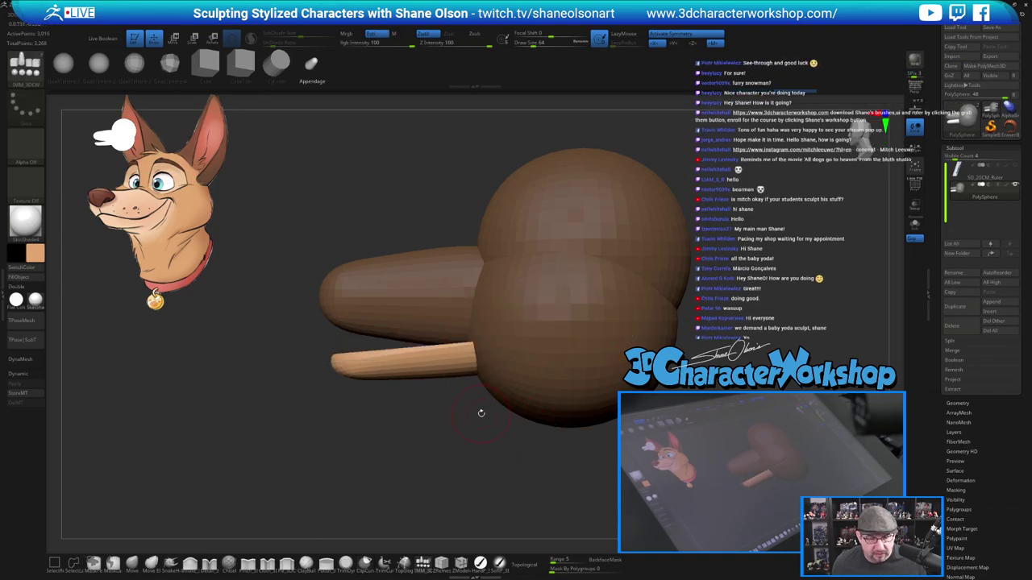
pyautogui.keyDown('alt'); pyautogui.moveTo(463, 403); pyautogui.dragTo(466, 415); pyautogui.keyUp('alt')
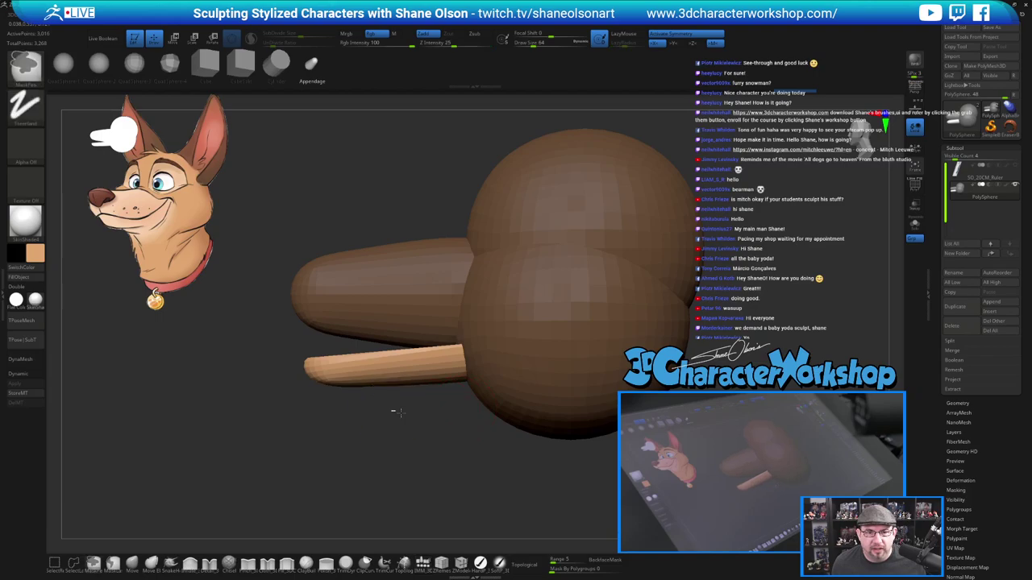
pyautogui.keyDown('ctrl'); pyautogui.moveTo(394, 411); pyautogui.dragTo(484, 372); pyautogui.keyUp('ctrl')
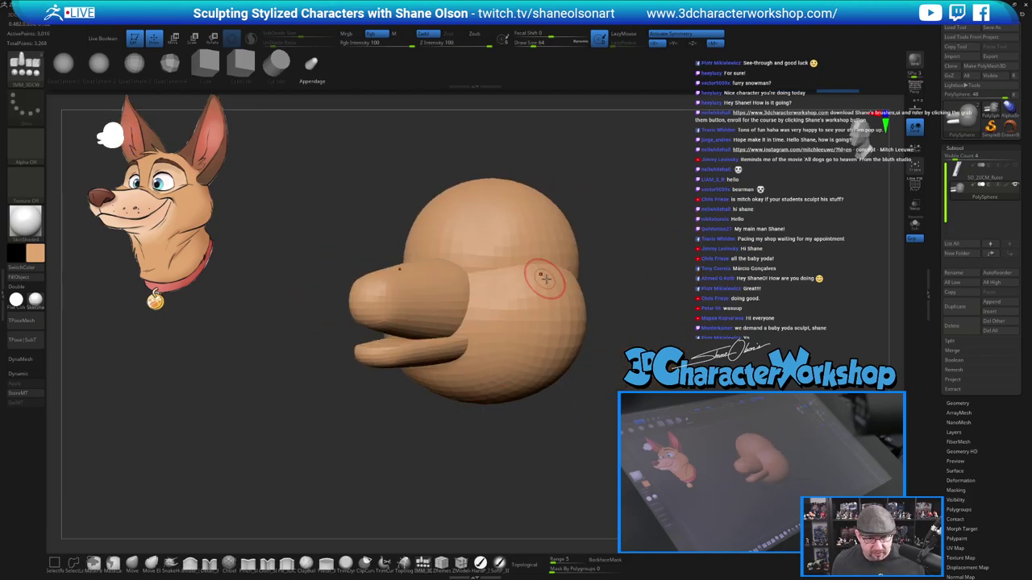
# Isolate the muzzle and lower jaw, show the polyframe and give each piece its own polygroup with Auto Groups.
pyautogui.keyDown('ctrl'); pyautogui.keyDown('shift'); pyautogui.click(421, 276); pyautogui.keyUp('shift'); pyautogui.keyUp('ctrl')
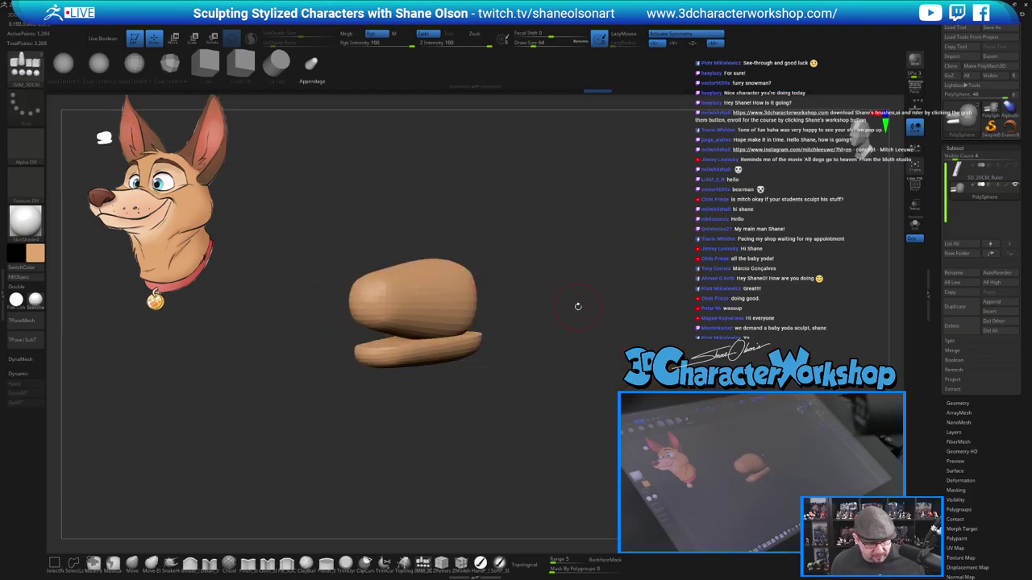
pyautogui.hotkey('shift', 'f')
pyautogui.press('space')
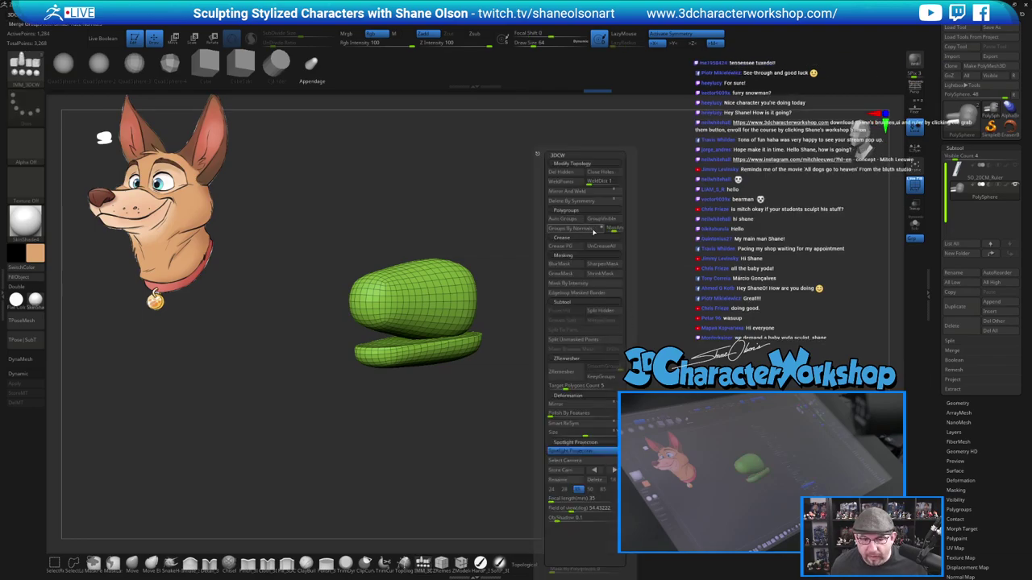
pyautogui.click(564, 220)
pyautogui.moveTo(627, 301); pyautogui.dragTo(590, 303)
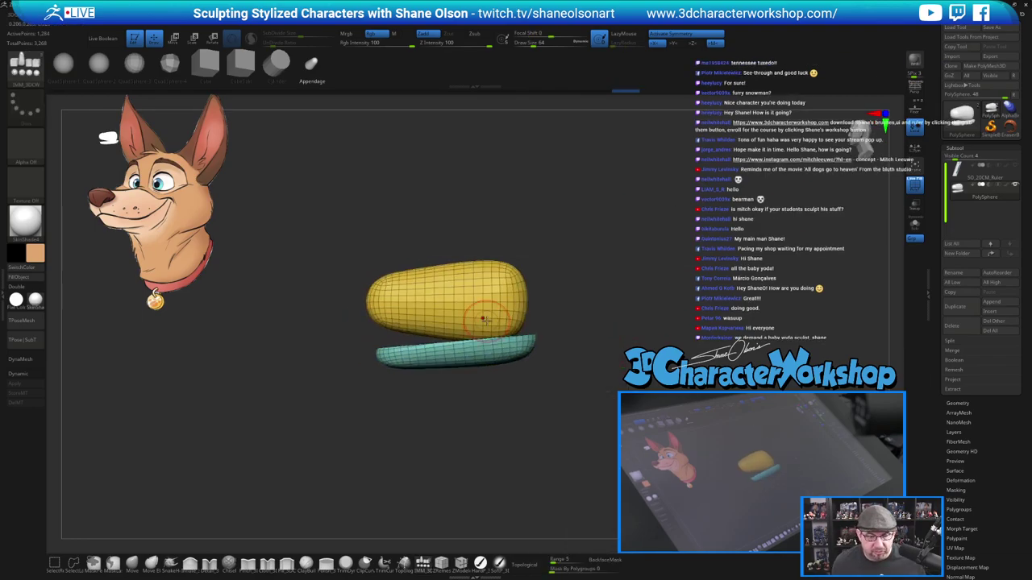
# Mask the lower jaw, clip the underside of the upper muzzle flat with the Clip Curve, then show the whole head unmasked.
pyautogui.press('w')
pyautogui.keyDown('ctrl'); pyautogui.click(408, 296); pyautogui.keyUp('ctrl')
pyautogui.press('q')
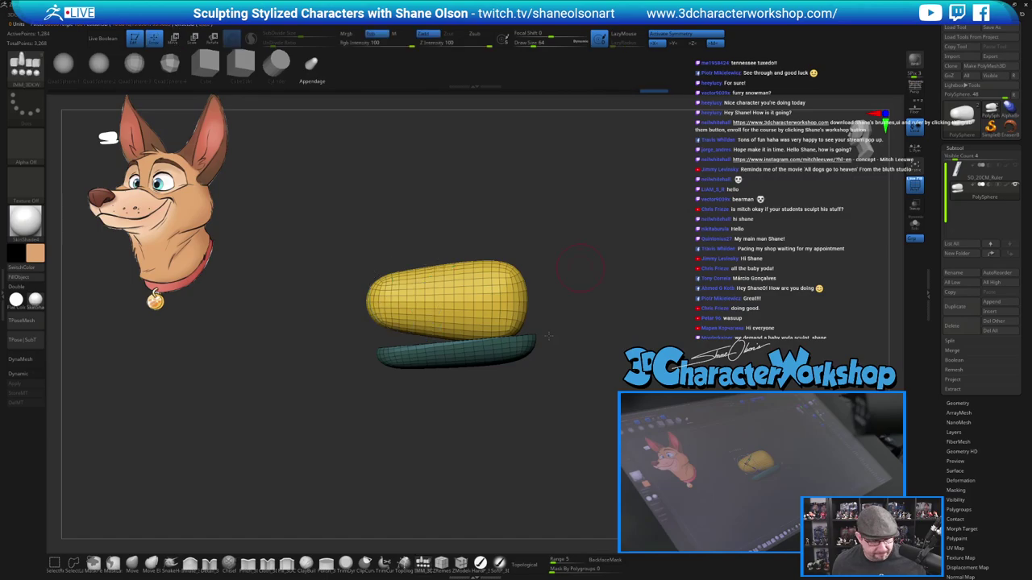
pyautogui.moveTo(618, 313)
pyautogui.keyDown('ctrl'); pyautogui.keyDown('shift'); pyautogui.mouseDown()
pyautogui.moveTo(277, 339)
pyautogui.moveTo(851, 292)
pyautogui.moveTo(549, 307)
pyautogui.moveTo(579, 315)
pyautogui.mouseUp(); pyautogui.keyUp('shift'); pyautogui.keyUp('ctrl')
pyautogui.hotkey('ctrl', 'z')
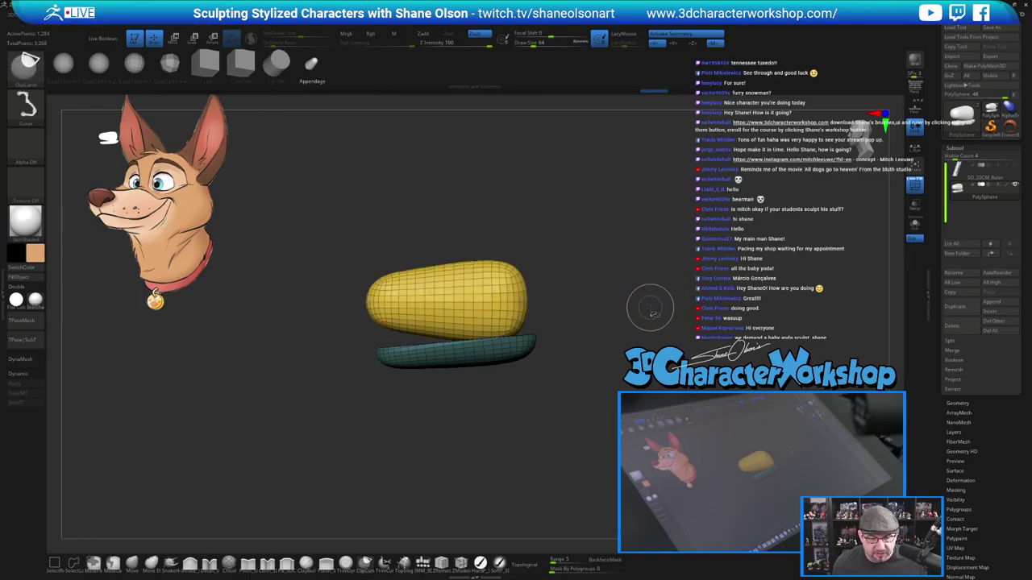
pyautogui.moveTo(640, 322)
pyautogui.keyDown('ctrl'); pyautogui.keyDown('shift'); pyautogui.mouseDown()
pyautogui.moveTo(327, 312)
pyautogui.moveTo(319, 297)
pyautogui.moveTo(296, 305)
pyautogui.mouseUp(); pyautogui.keyUp('shift'); pyautogui.keyUp('ctrl')
pyautogui.keyDown('alt'); pyautogui.moveTo(619, 285); pyautogui.dragTo(620, 299); pyautogui.keyUp('alt')
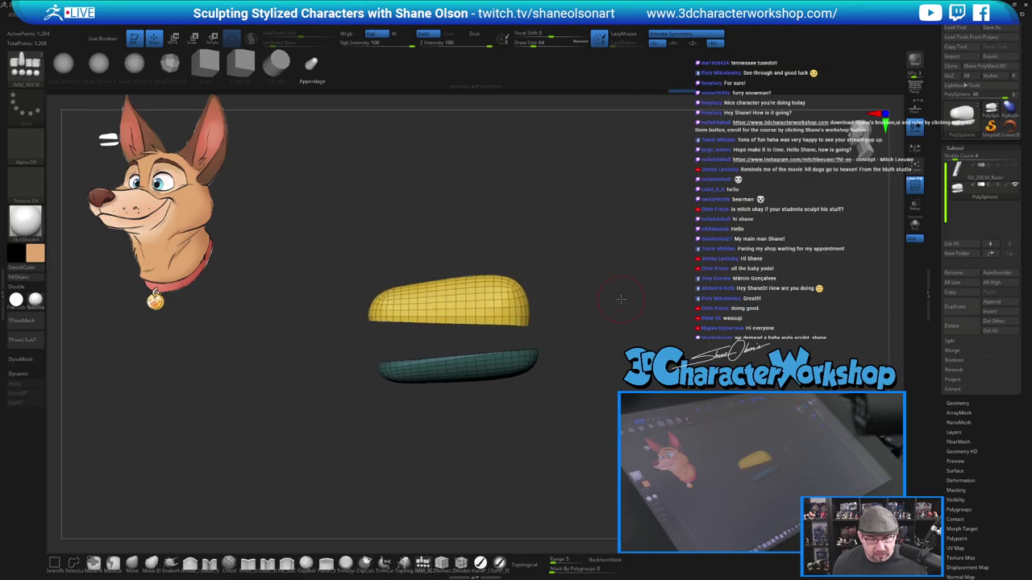
pyautogui.keyDown('ctrl'); pyautogui.keyDown('shift'); pyautogui.click(644, 308); pyautogui.keyUp('shift'); pyautogui.keyUp('ctrl')
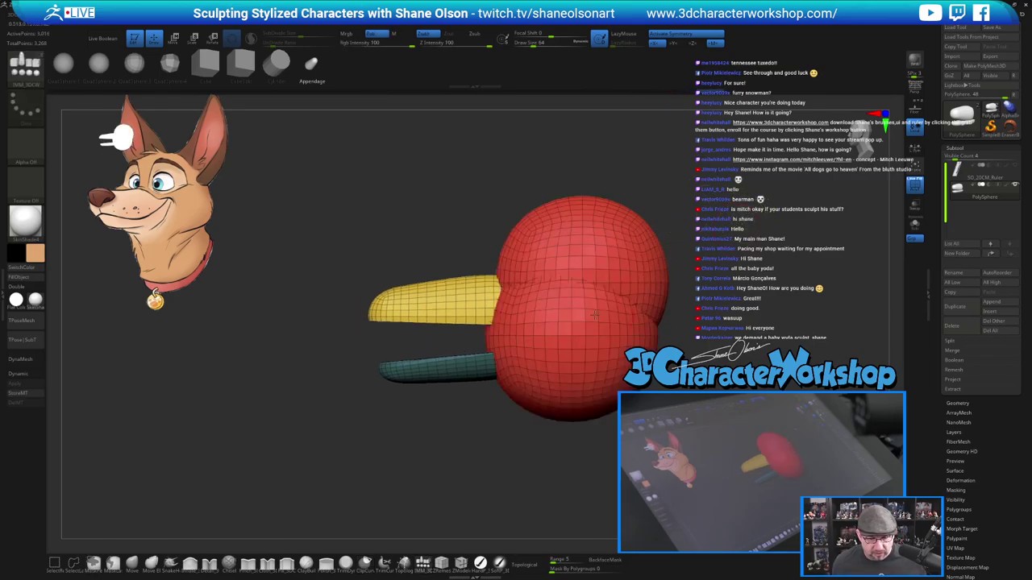
pyautogui.keyDown('ctrl'); pyautogui.moveTo(394, 460); pyautogui.dragTo(529, 488); pyautogui.keyUp('ctrl')
# Mask everything except the lower jaw, move the jaw up close beneath the muzzle, and clear the mask.
pyautogui.press('w')
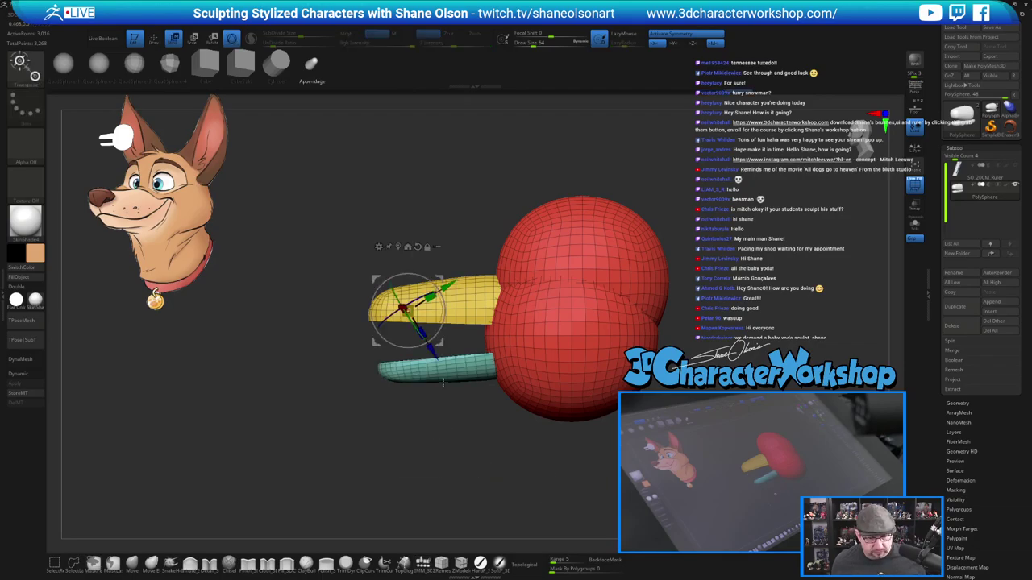
pyautogui.keyDown('ctrl'); pyautogui.click(474, 369); pyautogui.keyUp('ctrl')
pyautogui.moveTo(511, 338); pyautogui.dragTo(509, 312)
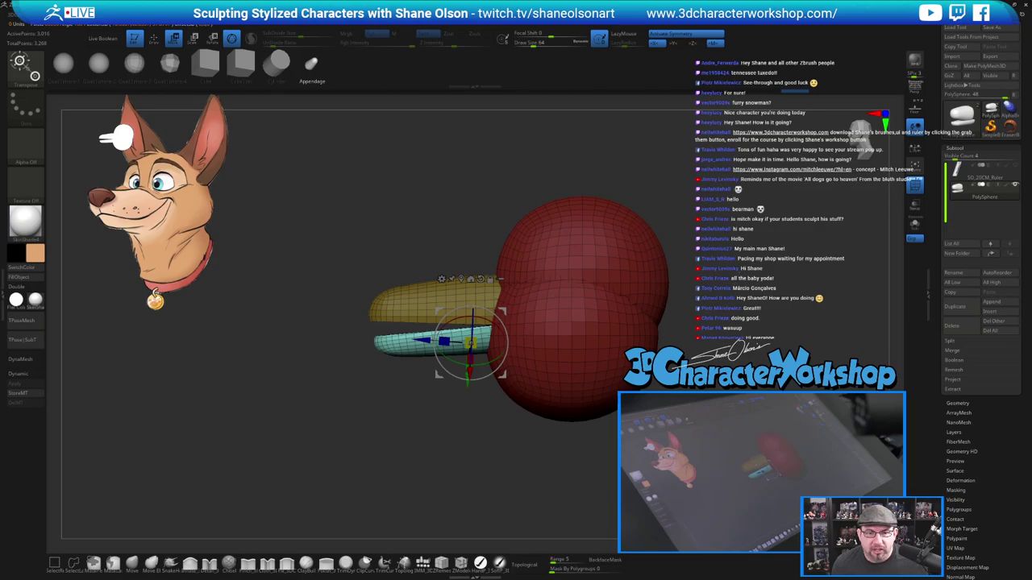
pyautogui.moveTo(742, 276); pyautogui.dragTo(678, 278)
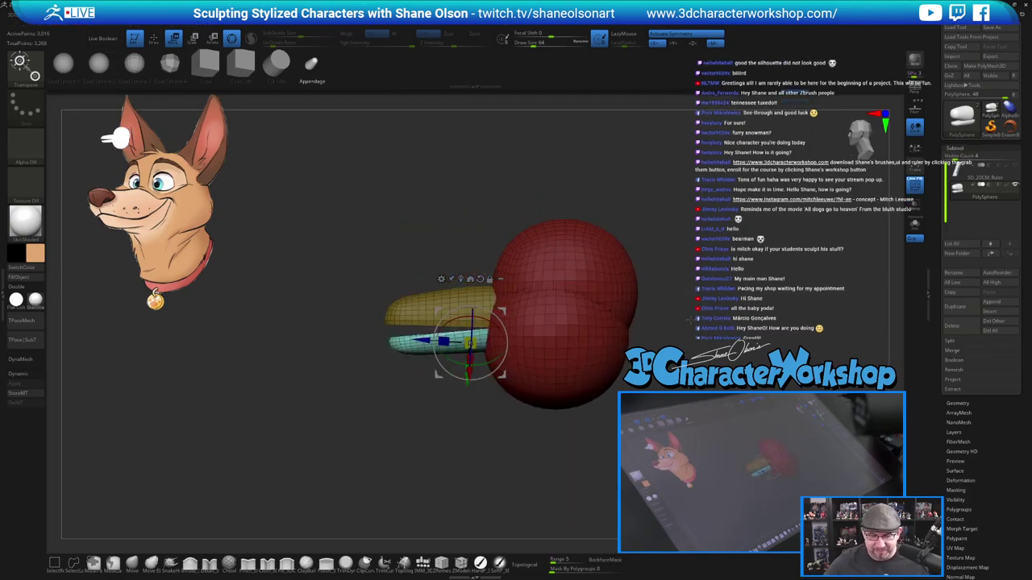
pyautogui.press('ctrl')
pyautogui.keyDown('ctrl'); pyautogui.click(693, 359); pyautogui.keyUp('ctrl')
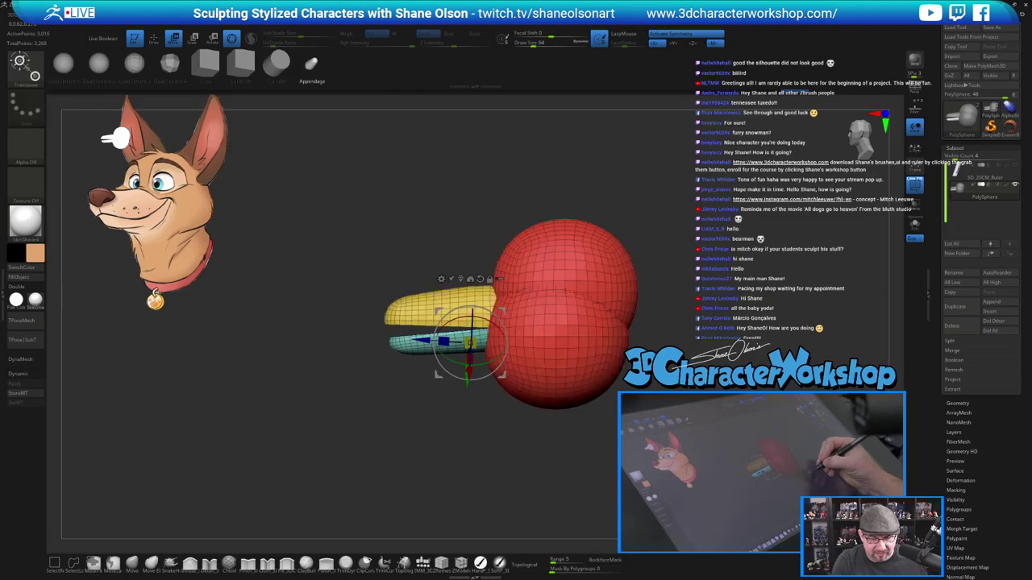
# Push the underside of the lower head upward with the Move brush at draw size 379.
pyautogui.press('q')
pyautogui.moveTo(685, 371)
pyautogui.keyDown('alt'); pyautogui.mouseDown()
pyautogui.moveTo(685, 391)
pyautogui.moveTo(682, 372)
pyautogui.moveTo(661, 361)
pyautogui.moveTo(674, 391)
pyautogui.mouseUp(); pyautogui.keyUp('alt')
pyautogui.press(']')
pyautogui.press(']')
pyautogui.press(']')
pyautogui.press(']')
pyautogui.press(']')
pyautogui.press(']')
pyautogui.press(']')
pyautogui.press(']')
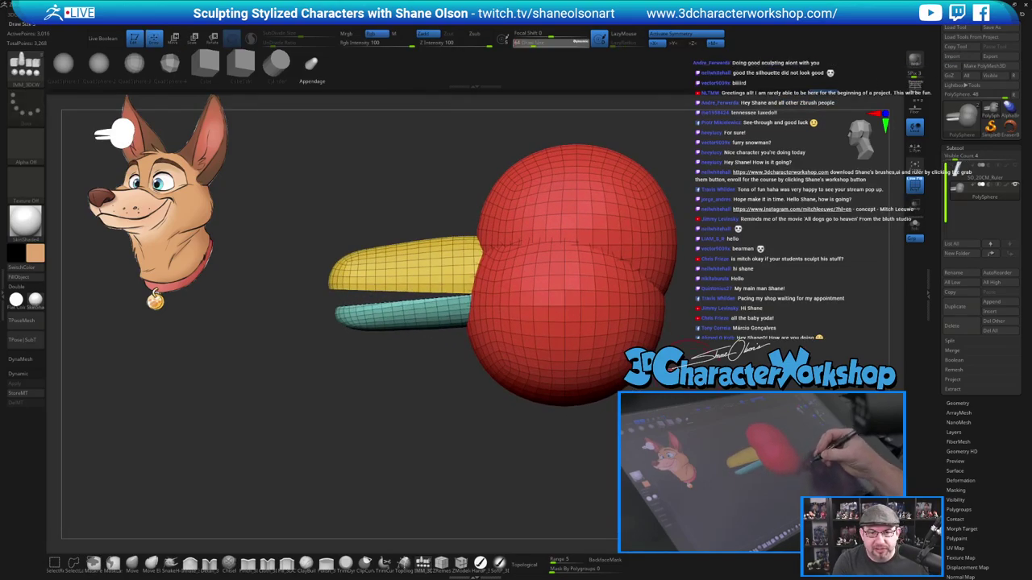
pyautogui.keyDown('alt'); pyautogui.moveTo(691, 330); pyautogui.dragTo(683, 369); pyautogui.keyUp('alt')
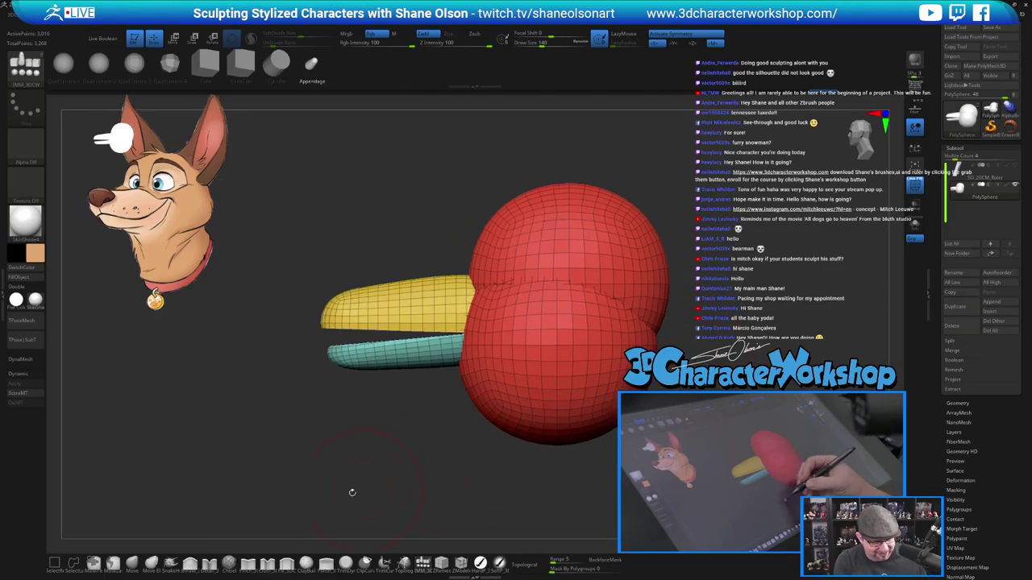
pyautogui.click(132, 564)
pyautogui.press('s')
pyautogui.moveTo(421, 426); pyautogui.dragTo(426, 426)
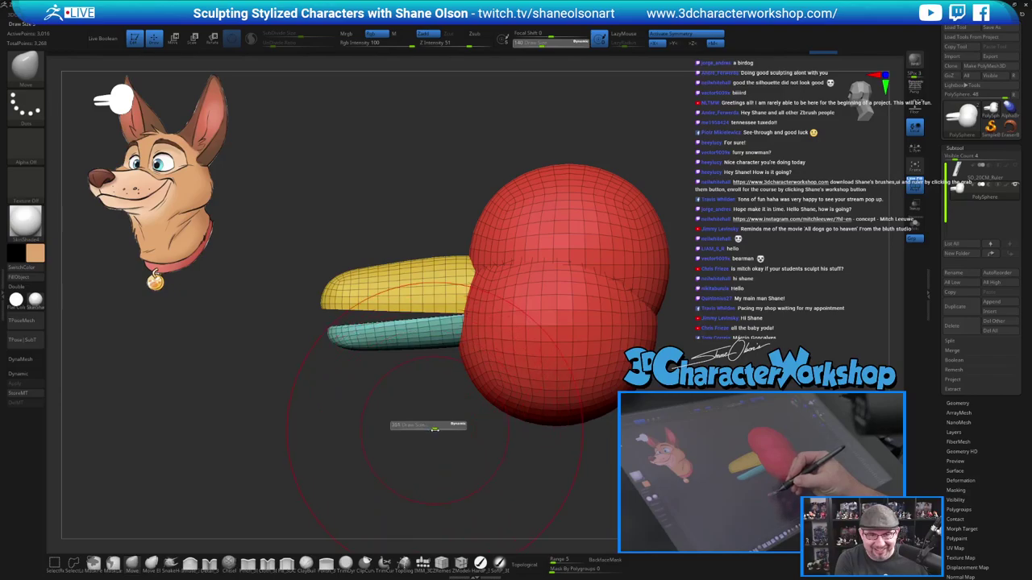
pyautogui.press('s')
pyautogui.moveTo(541, 396)
pyautogui.mouseDown()
pyautogui.moveTo(541, 367)
pyautogui.moveTo(567, 389)
pyautogui.moveTo(573, 379)
pyautogui.moveTo(517, 381)
pyautogui.mouseUp()
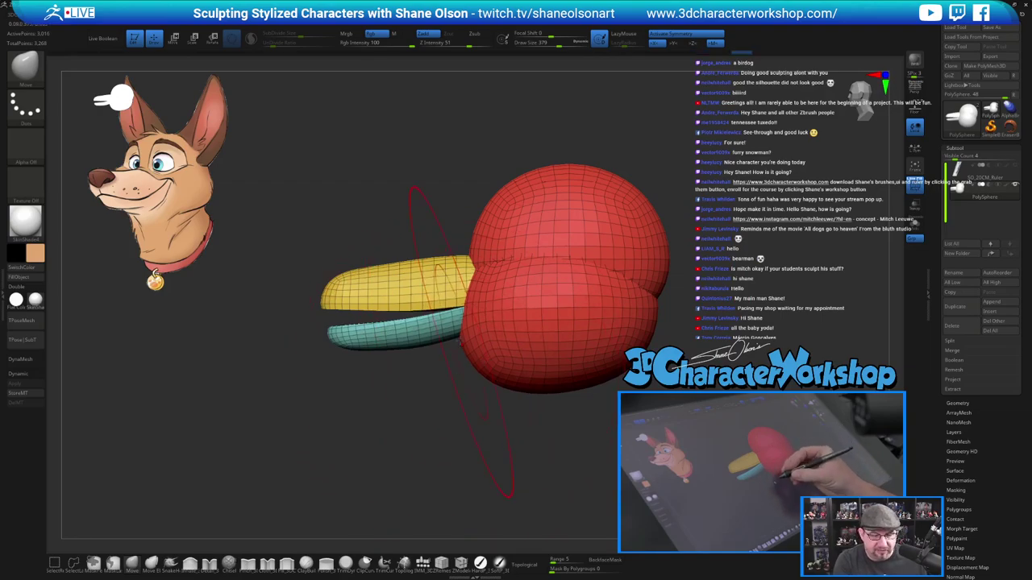
# Hide the head spheres, leaving only the muzzle and lower jaw in view.
pyautogui.moveTo(460, 411)
pyautogui.mouseDown()
pyautogui.moveTo(506, 427)
pyautogui.moveTo(577, 429)
pyautogui.moveTo(569, 386)
pyautogui.moveTo(558, 406)
pyautogui.mouseUp()
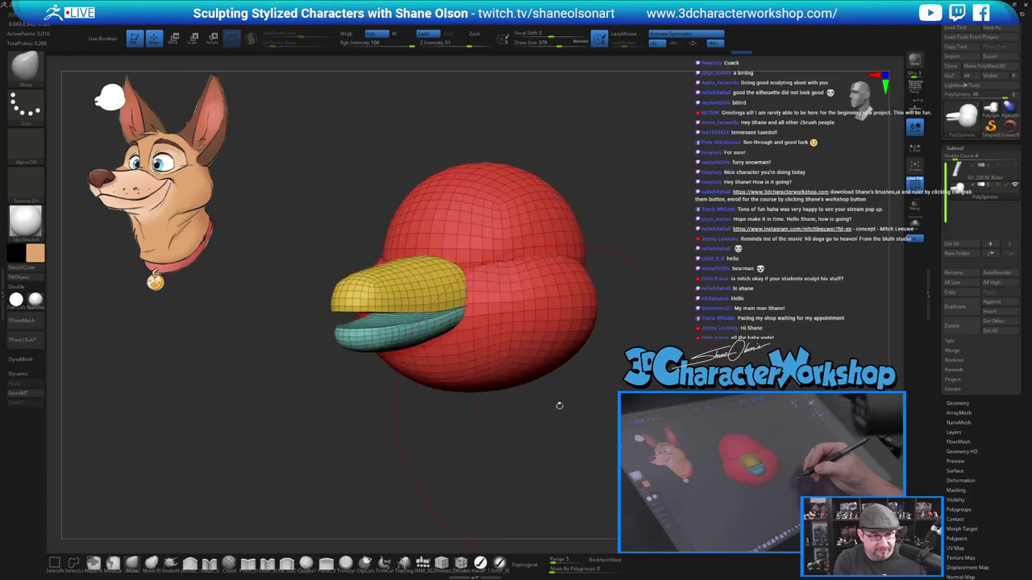
pyautogui.keyDown('ctrl'); pyautogui.keyDown('shift'); pyautogui.click(524, 320); pyautogui.keyUp('shift'); pyautogui.keyUp('ctrl')
pyautogui.keyDown('ctrl'); pyautogui.keyDown('shift'); pyautogui.click(513, 244); pyautogui.keyUp('shift'); pyautogui.keyUp('ctrl')
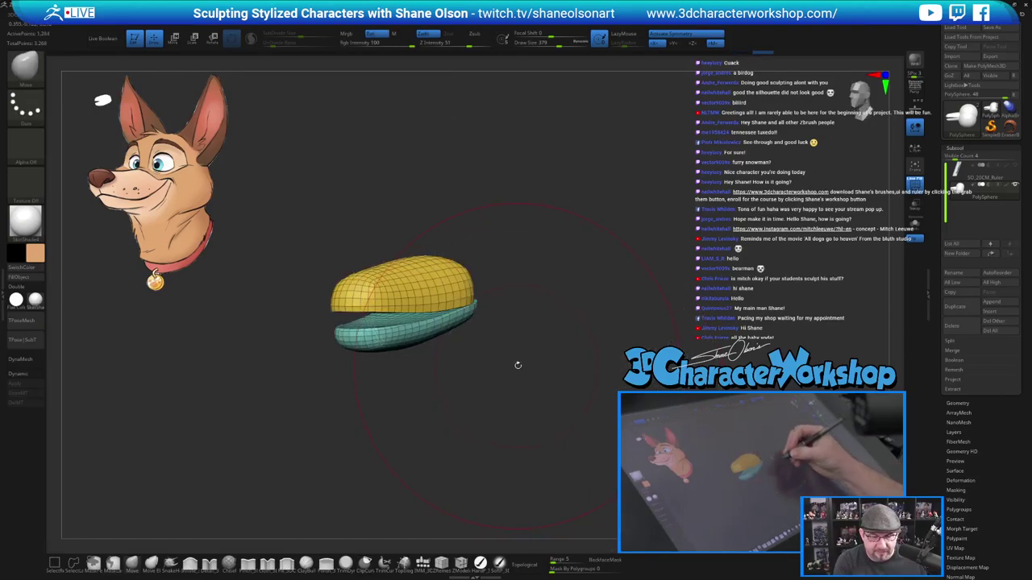
# Pull the rear ends of the muzzle and lower jaw outward and up with a smaller Move brush to widen the mouth corners.
pyautogui.press('s')
pyautogui.moveTo(518, 366)
pyautogui.mouseDown()
pyautogui.moveTo(508, 367)
pyautogui.moveTo(520, 348)
pyautogui.mouseUp()
pyautogui.press('s')
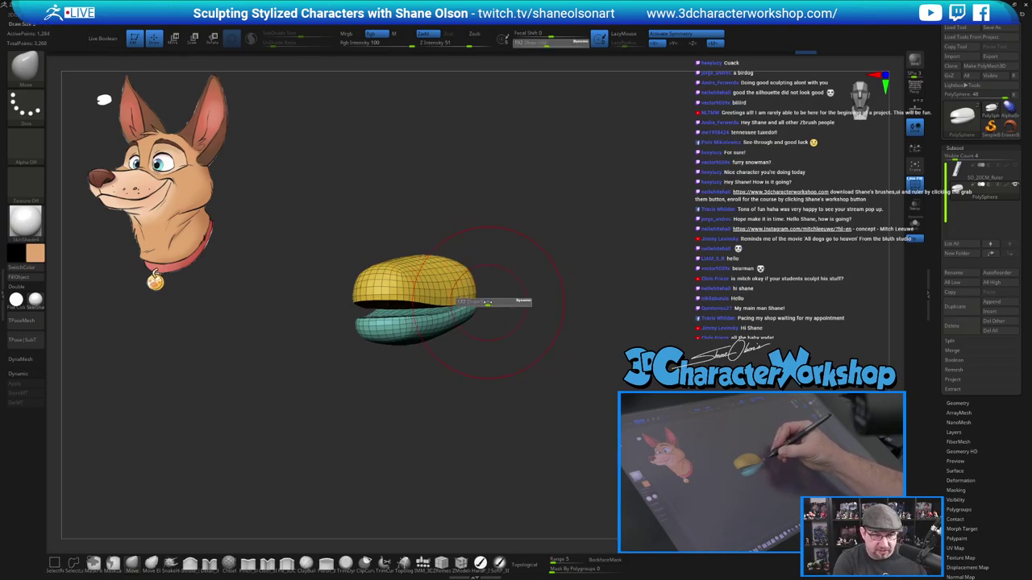
pyautogui.moveTo(488, 302); pyautogui.dragTo(485, 302)
pyautogui.moveTo(474, 302); pyautogui.dragTo(478, 301)
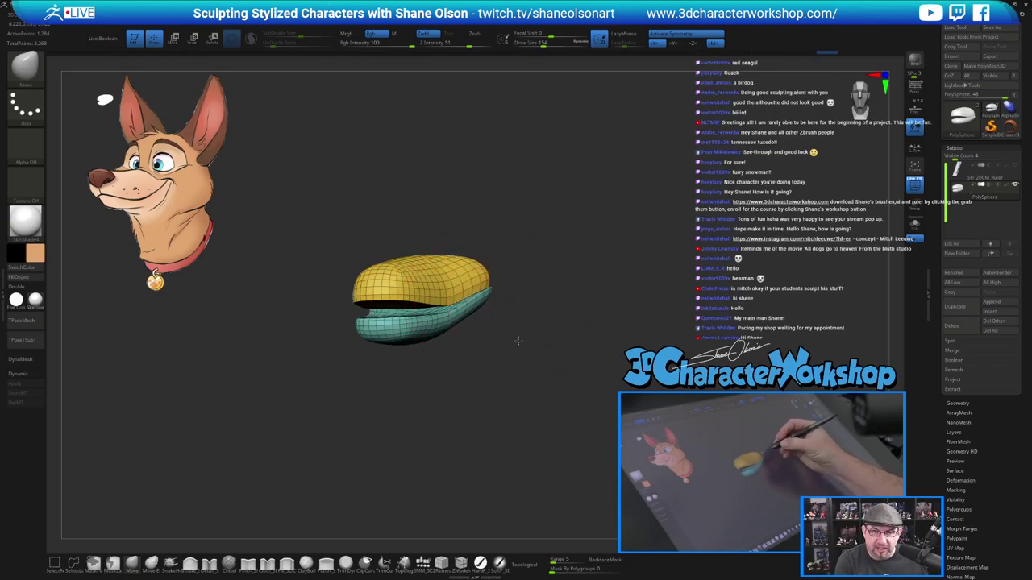
pyautogui.moveTo(518, 341); pyautogui.dragTo(494, 349)
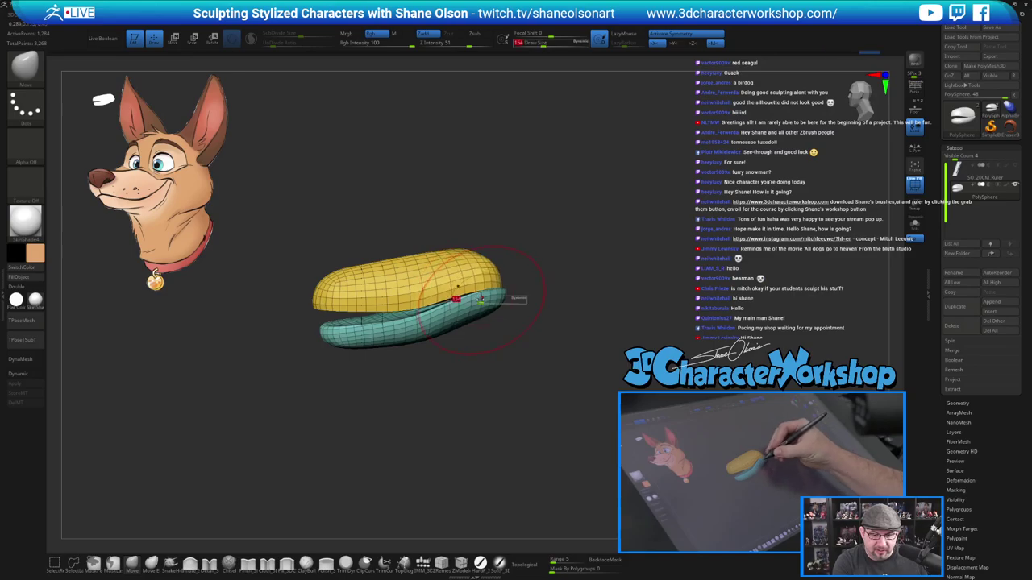
pyautogui.moveTo(481, 299)
pyautogui.mouseDown()
pyautogui.moveTo(541, 374)
pyautogui.moveTo(521, 334)
pyautogui.mouseUp()
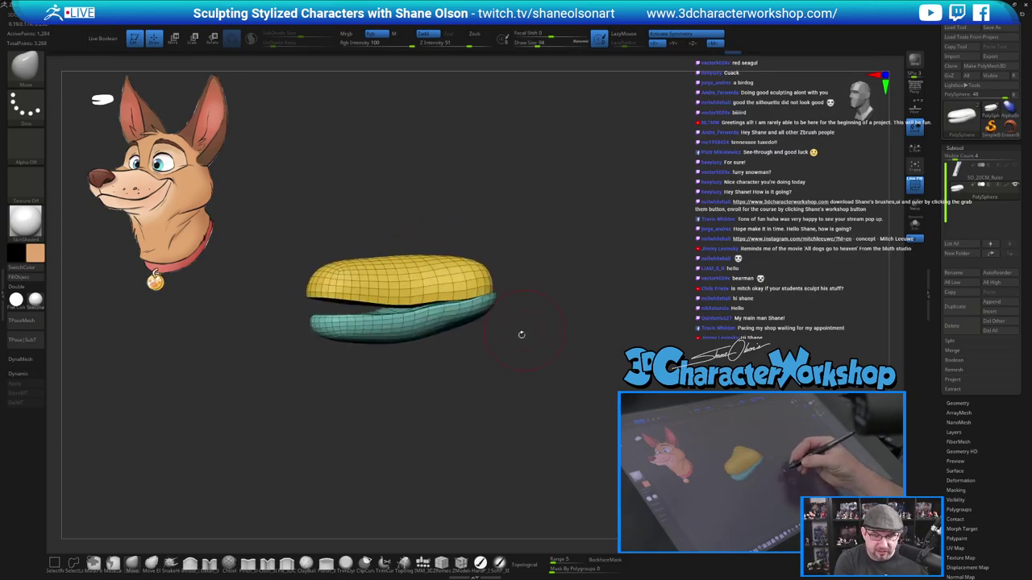
pyautogui.moveTo(534, 383); pyautogui.dragTo(508, 383)
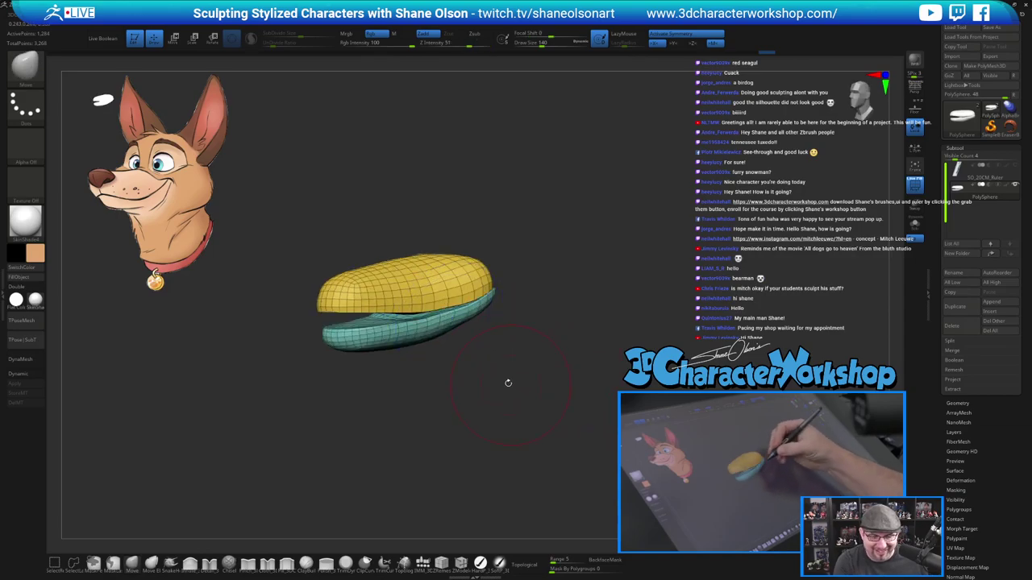
# Turn off Spotlight Projection and enable Topological masking for the Move brush.
pyautogui.press('space')
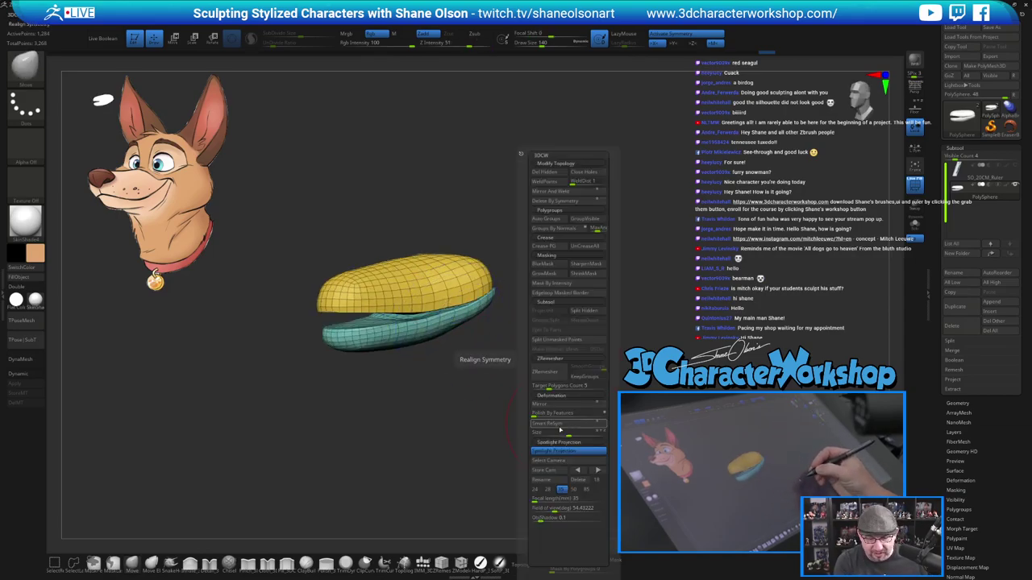
pyautogui.click(561, 452)
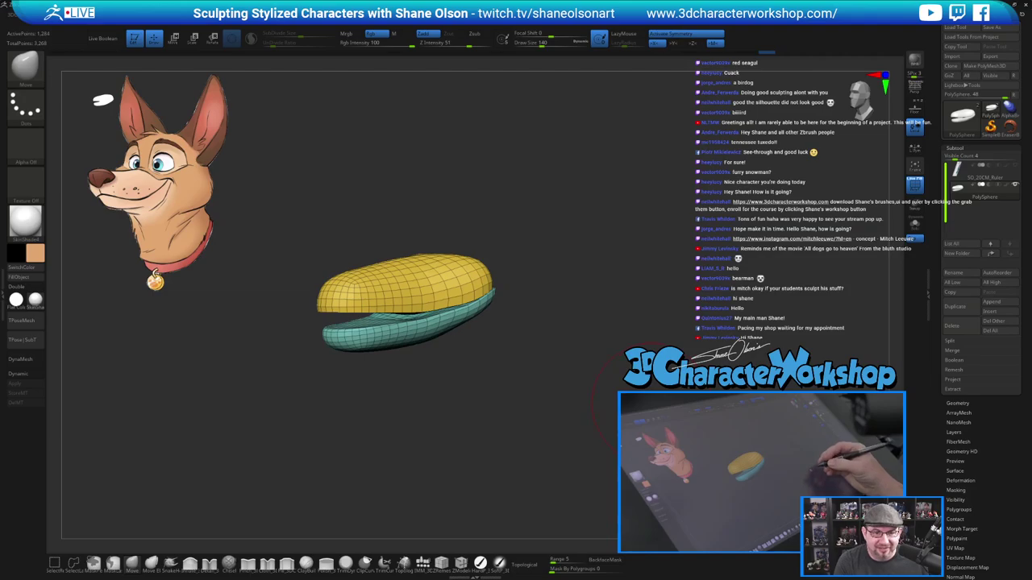
pyautogui.press('shift')
pyautogui.hotkey('ctrl', 'z')
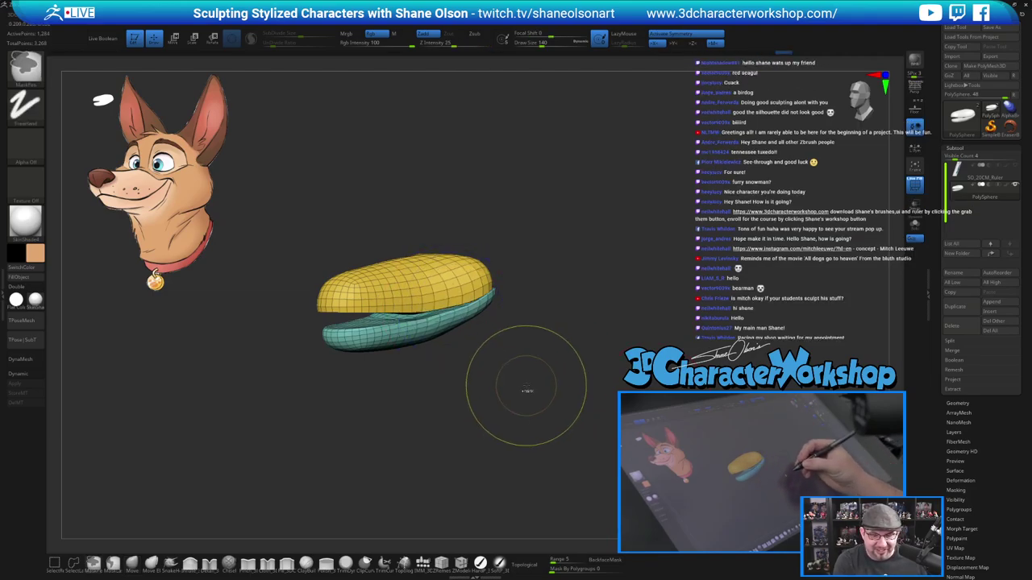
pyautogui.moveTo(553, 412); pyautogui.dragTo(546, 413)
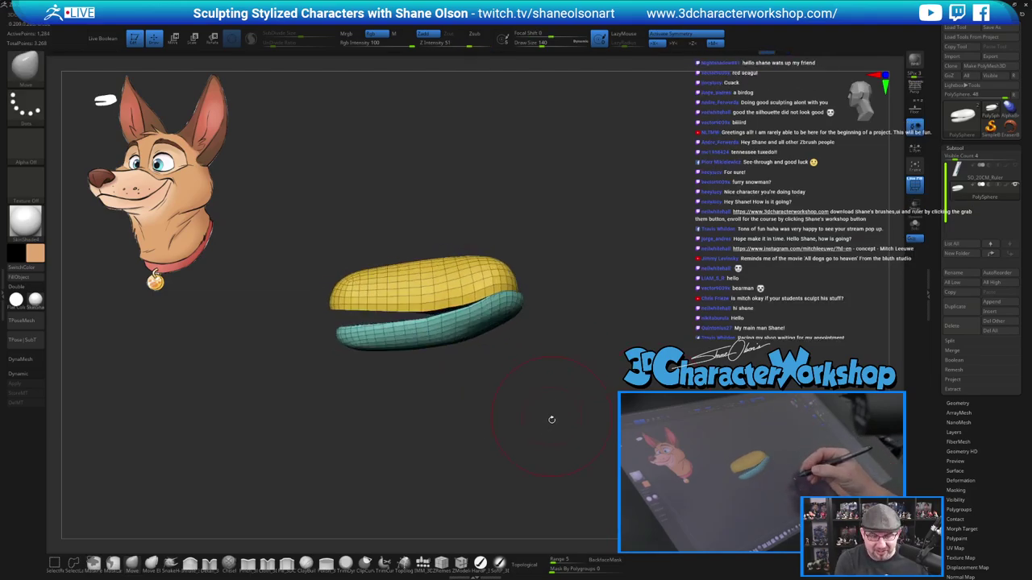
pyautogui.click(522, 565)
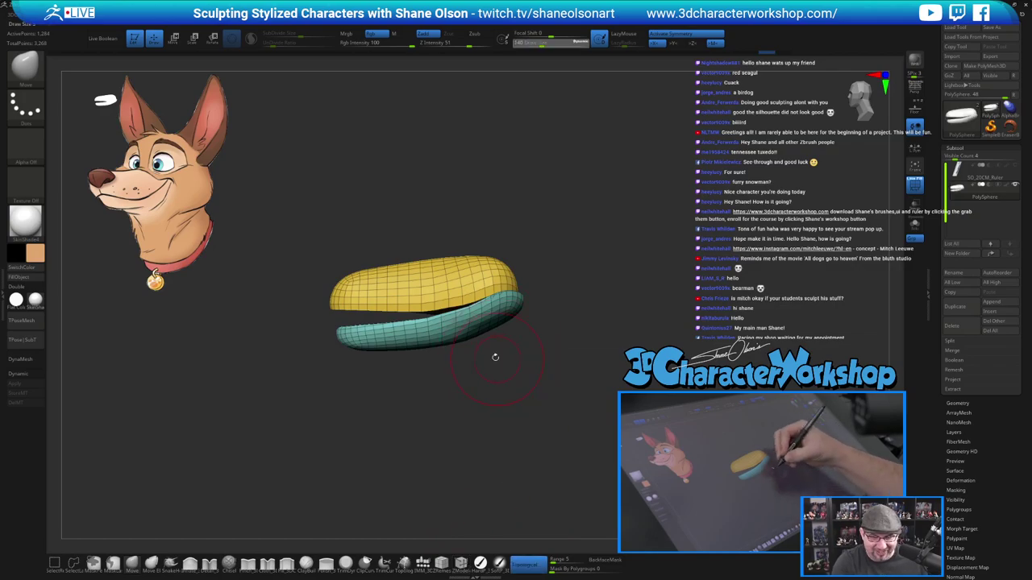
# Nudge the rear of the mouth up and back with the Topological Move brush and unhide the head spheres.
pyautogui.moveTo(464, 304); pyautogui.dragTo(476, 296)
pyautogui.press('s')
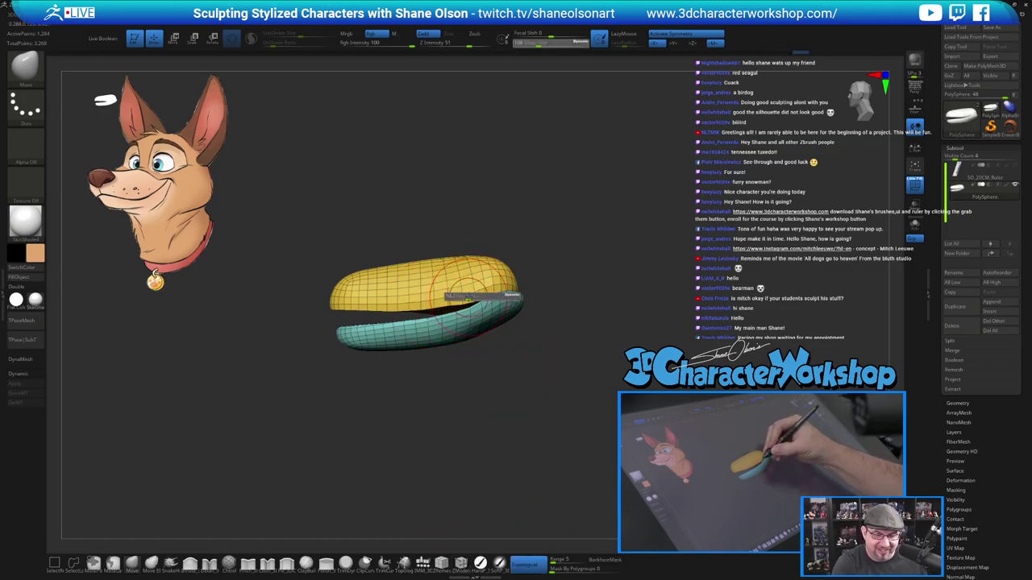
pyautogui.keyDown('ctrl'); pyautogui.keyDown('shift'); pyautogui.click(601, 431); pyautogui.keyUp('shift'); pyautogui.keyUp('ctrl')
pyautogui.moveTo(601, 432); pyautogui.dragTo(598, 395)
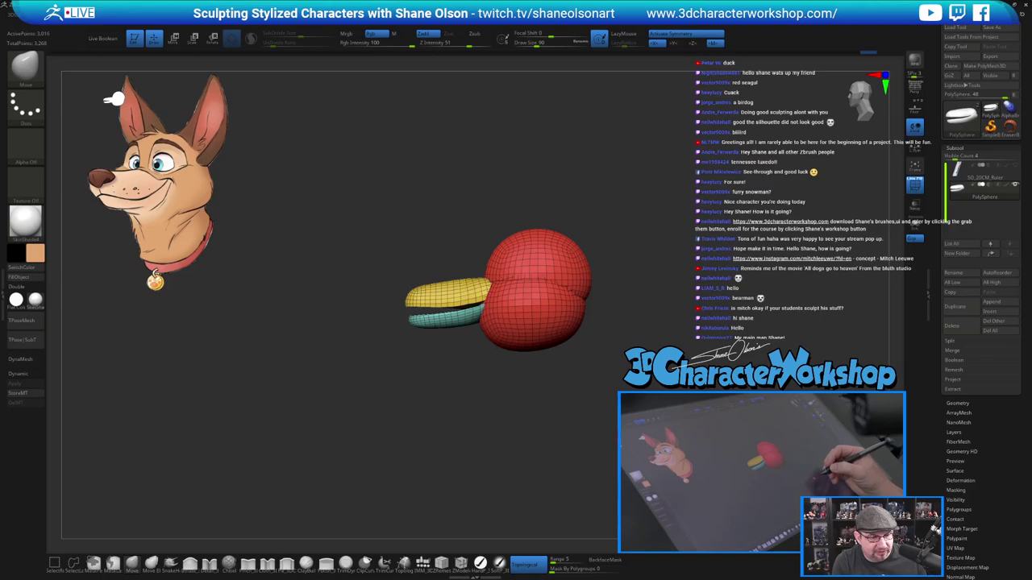
# Insert an Appendage mesh from the insert-mesh brush beneath the lower head sphere as the neck.
pyautogui.keyDown('ctrl'); pyautogui.moveTo(669, 403); pyautogui.dragTo(673, 435, button='right'); pyautogui.keyUp('ctrl')
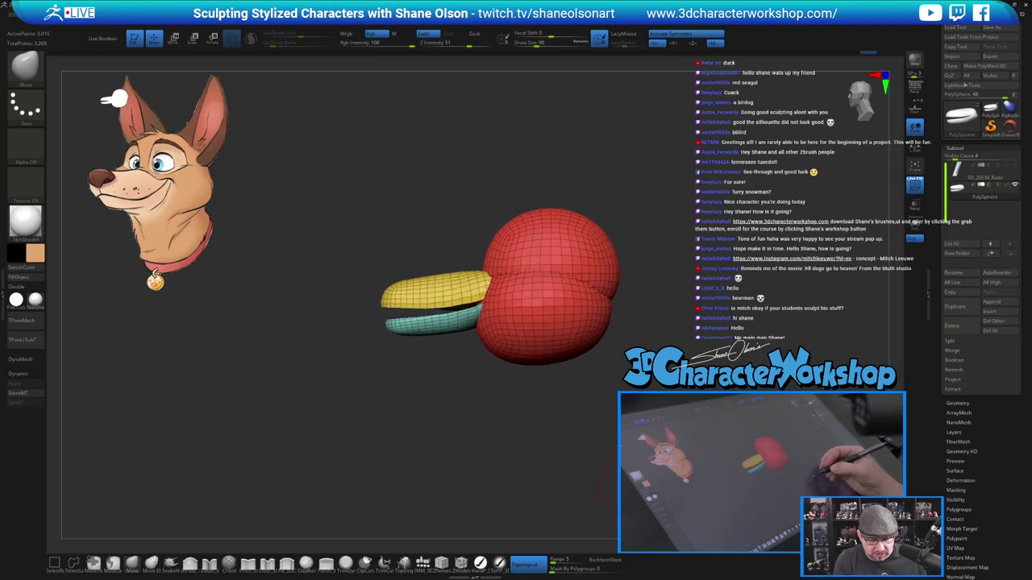
pyautogui.click(423, 564)
pyautogui.click(311, 68)
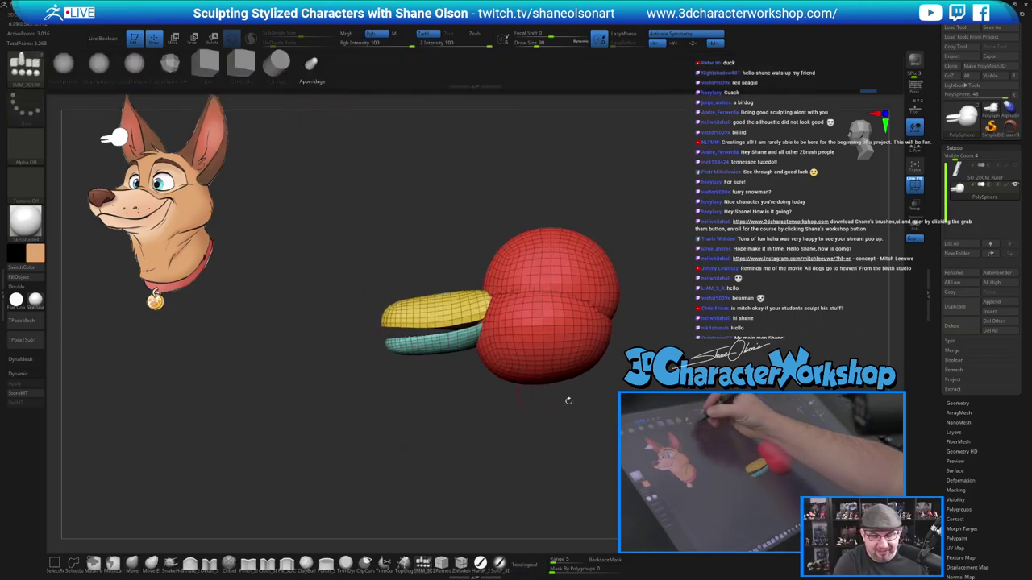
pyautogui.moveTo(569, 400); pyautogui.dragTo(582, 310, button='right')
pyautogui.moveTo(660, 387); pyautogui.dragTo(651, 337, button='right')
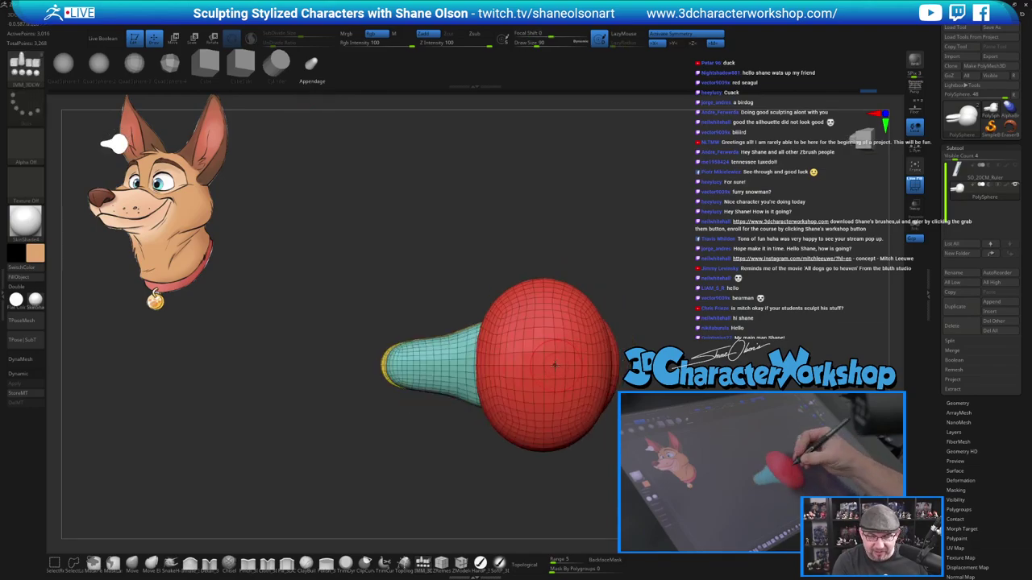
pyautogui.moveTo(543, 367); pyautogui.dragTo(558, 455)
pyautogui.moveTo(673, 334); pyautogui.dragTo(656, 360, button='right')
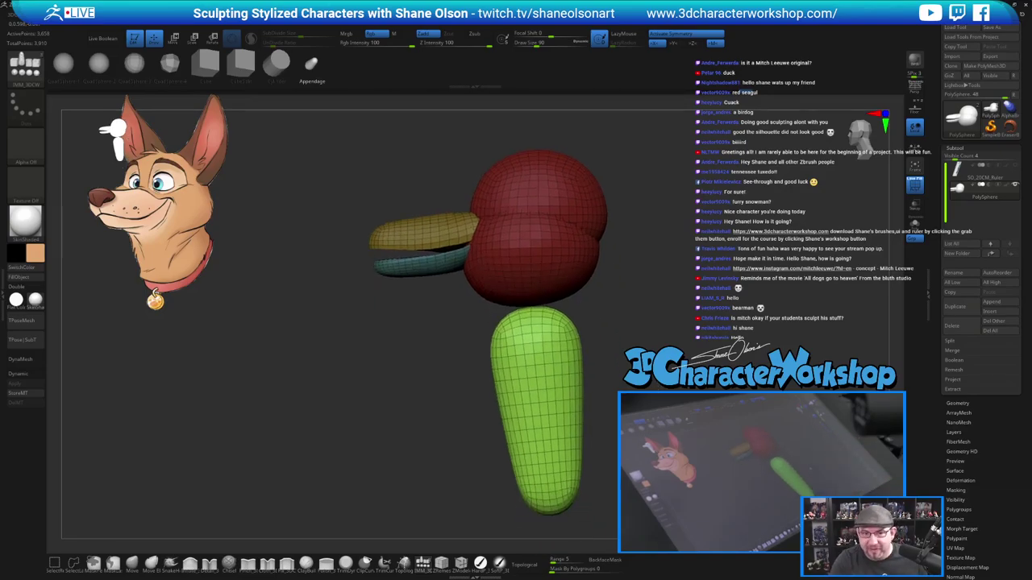
# Shorten and tilt the neck with the transform gizmo, tuck it up under the head and scale it slightly wider.
pyautogui.keyDown('ctrl'); pyautogui.moveTo(624, 432); pyautogui.dragTo(595, 409, button='right'); pyautogui.keyUp('ctrl')
pyautogui.press('w')
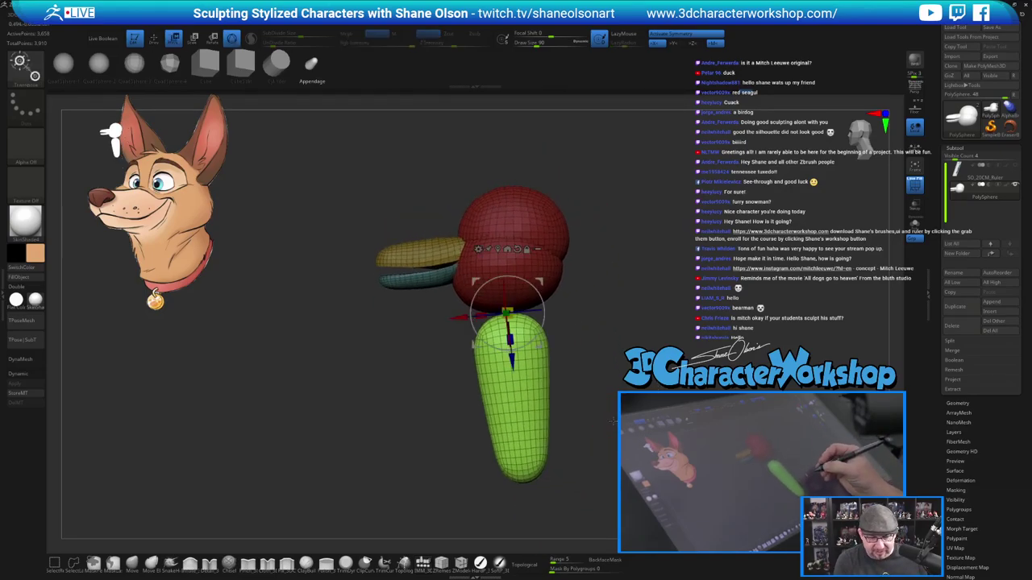
pyautogui.moveTo(541, 295); pyautogui.dragTo(567, 354)
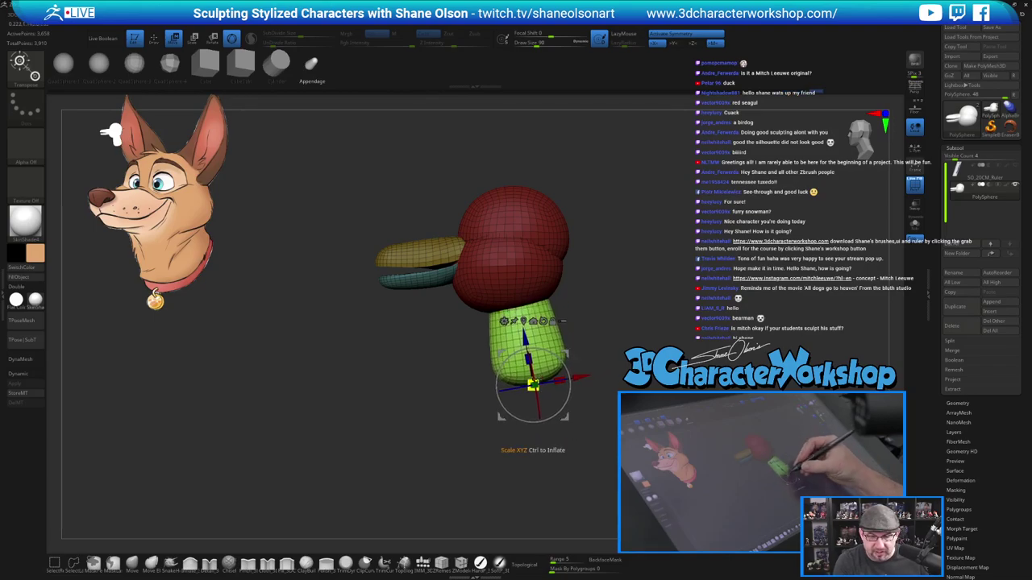
pyautogui.moveTo(534, 385); pyautogui.dragTo(530, 363)
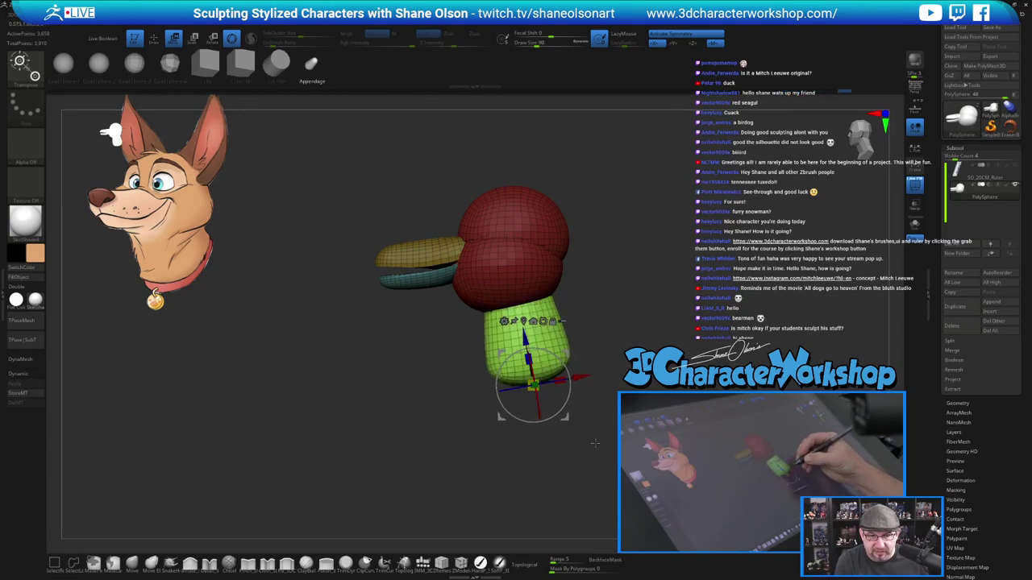
pyautogui.keyDown('alt'); pyautogui.moveTo(599, 436); pyautogui.dragTo(585, 433); pyautogui.keyUp('alt')
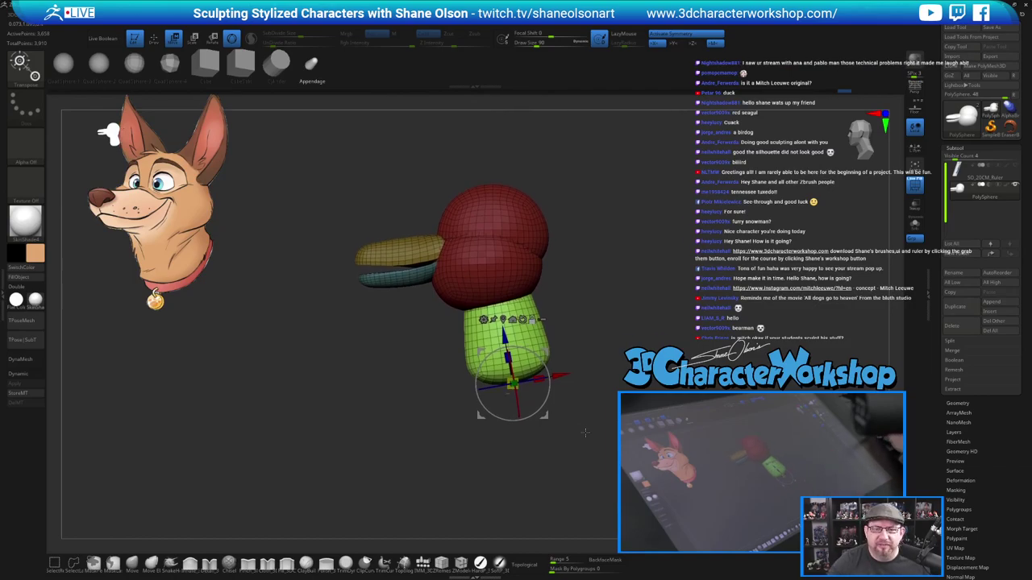
pyautogui.moveTo(632, 306); pyautogui.dragTo(622, 276)
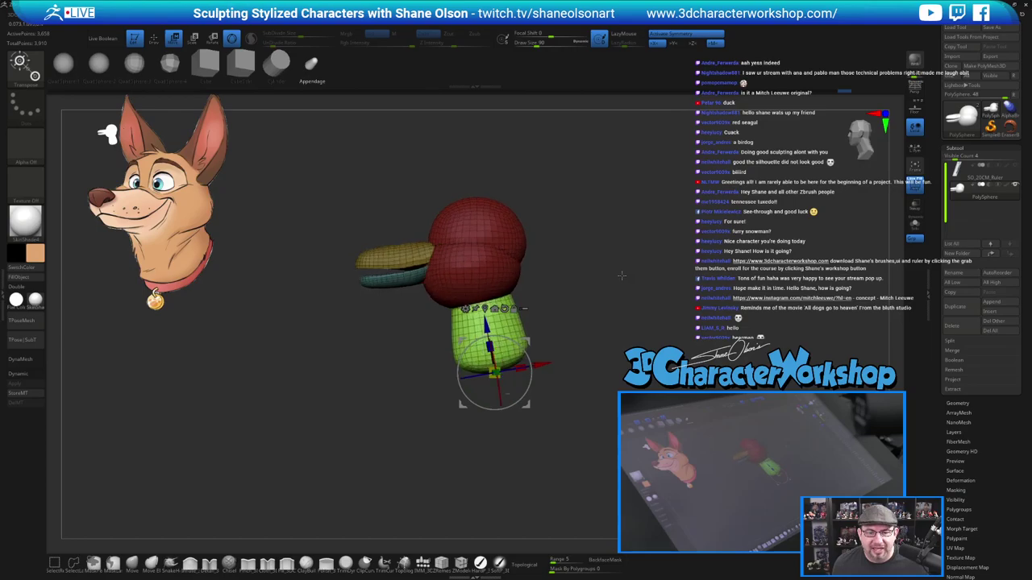
# Pull in the back of the neck and raise its rear base corner with the Move brush at draw size 293.
pyautogui.press('q')
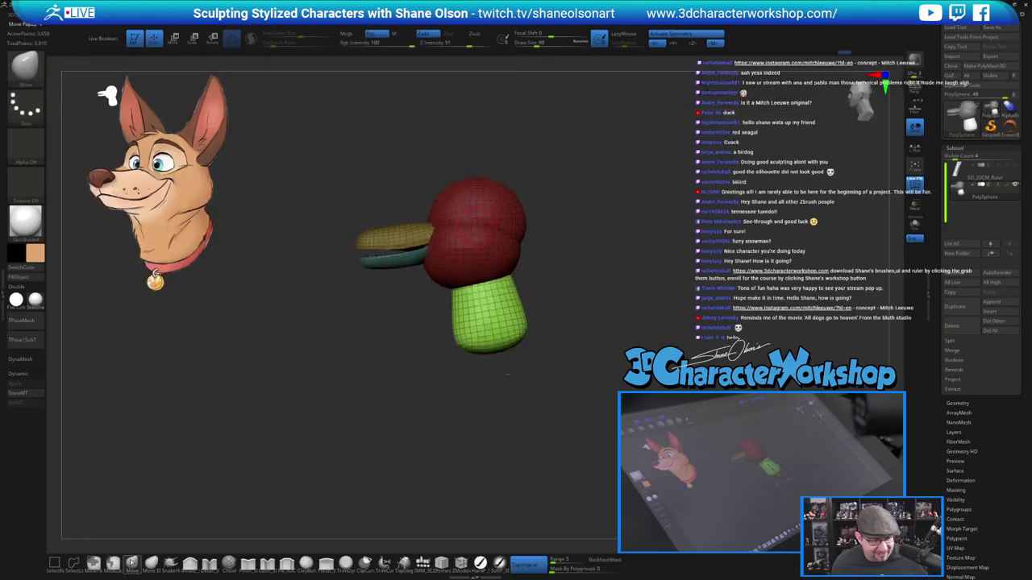
pyautogui.moveTo(368, 343)
pyautogui.keyDown('alt'); pyautogui.mouseDown()
pyautogui.moveTo(408, 341)
pyautogui.moveTo(386, 349)
pyautogui.mouseUp(); pyautogui.keyUp('alt')
pyautogui.press('s')
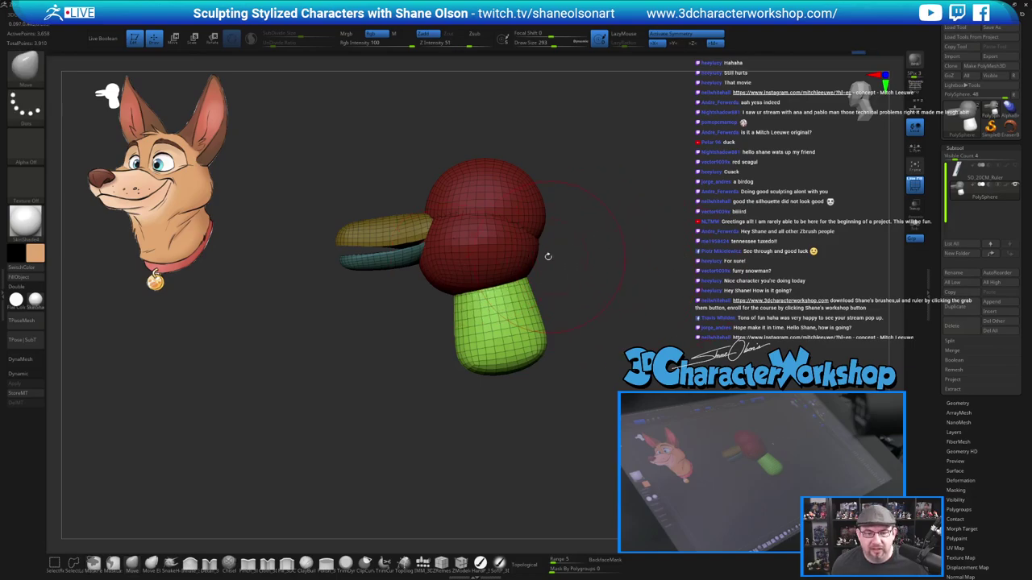
pyautogui.moveTo(539, 295); pyautogui.dragTo(529, 298)
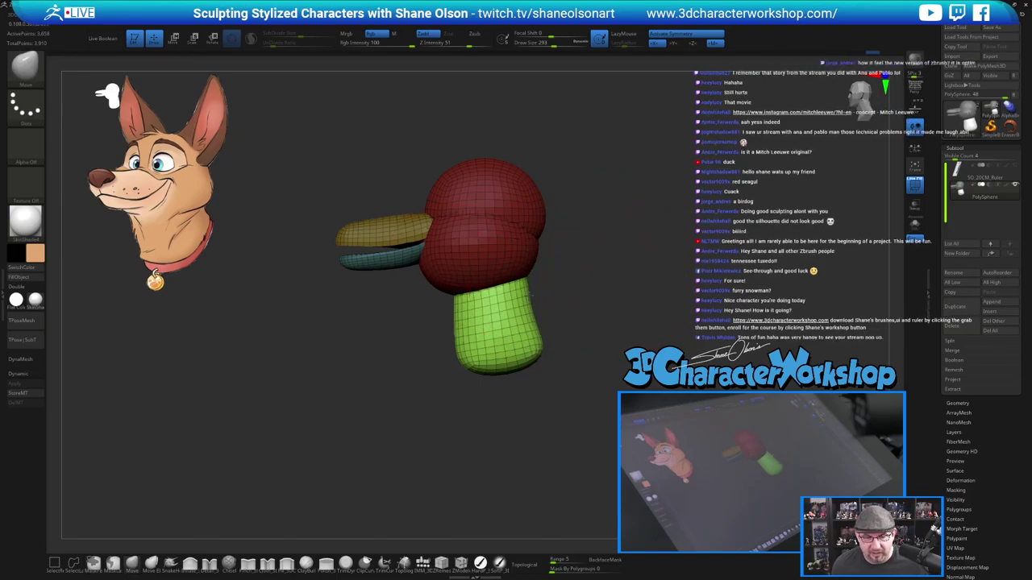
pyautogui.moveTo(538, 347); pyautogui.dragTo(543, 321)
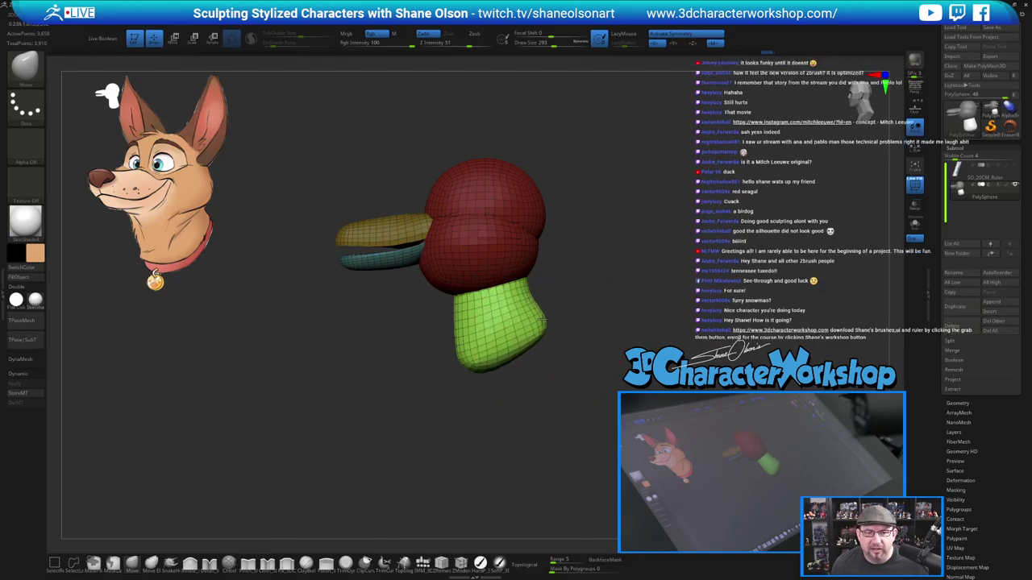
# Extend the front of the neck's base downward with the Move brush at draw size 344.
pyautogui.keyDown('alt'); pyautogui.moveTo(621, 301); pyautogui.dragTo(603, 292); pyautogui.keyUp('alt')
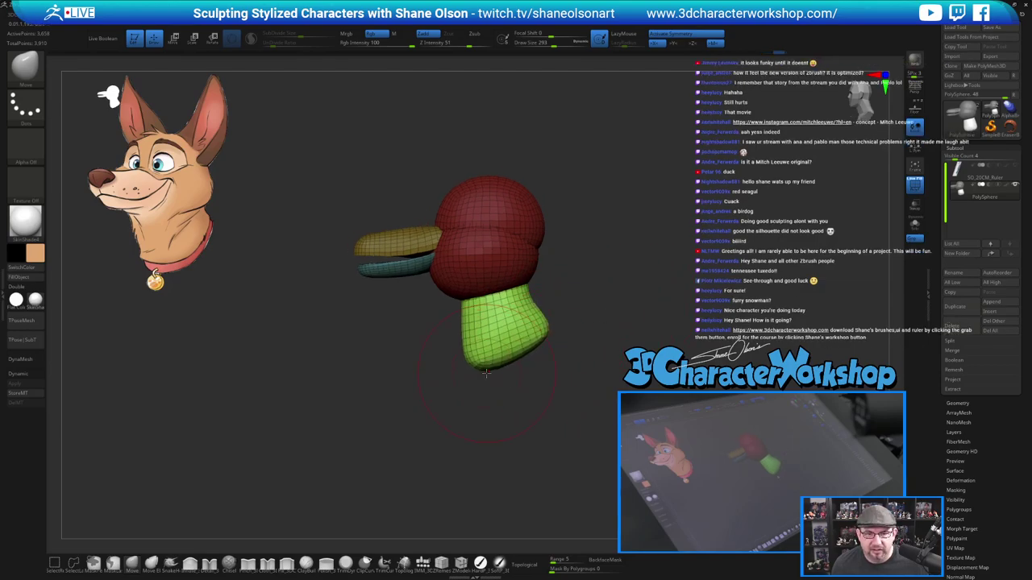
pyautogui.press('s')
pyautogui.moveTo(477, 368); pyautogui.dragTo(474, 385)
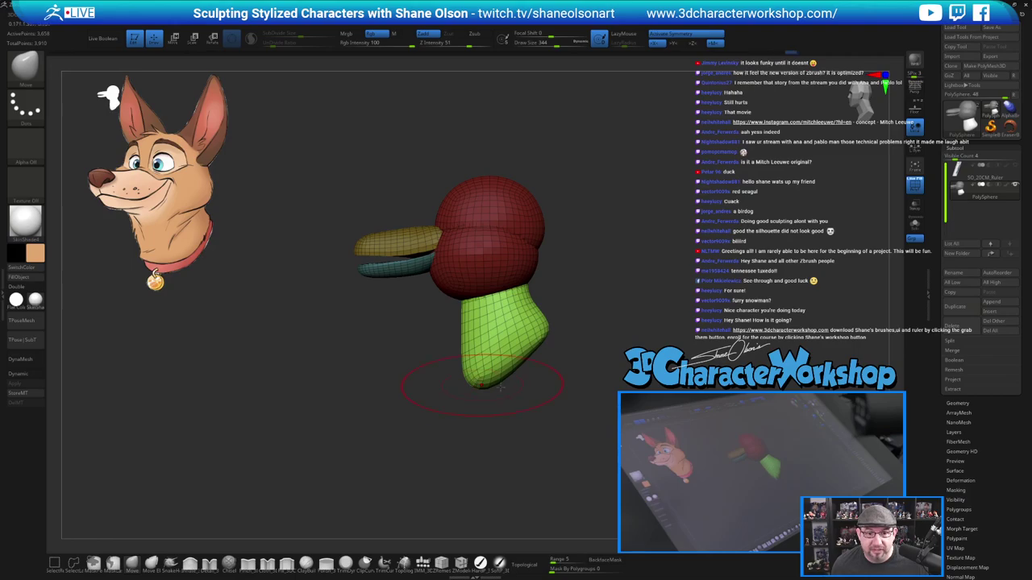
# Widen the lower neck from the front and rear views with the Move brush, reducing the draw size to 286.
pyautogui.moveTo(532, 401); pyautogui.dragTo(592, 399)
pyautogui.moveTo(502, 364); pyautogui.dragTo(515, 364)
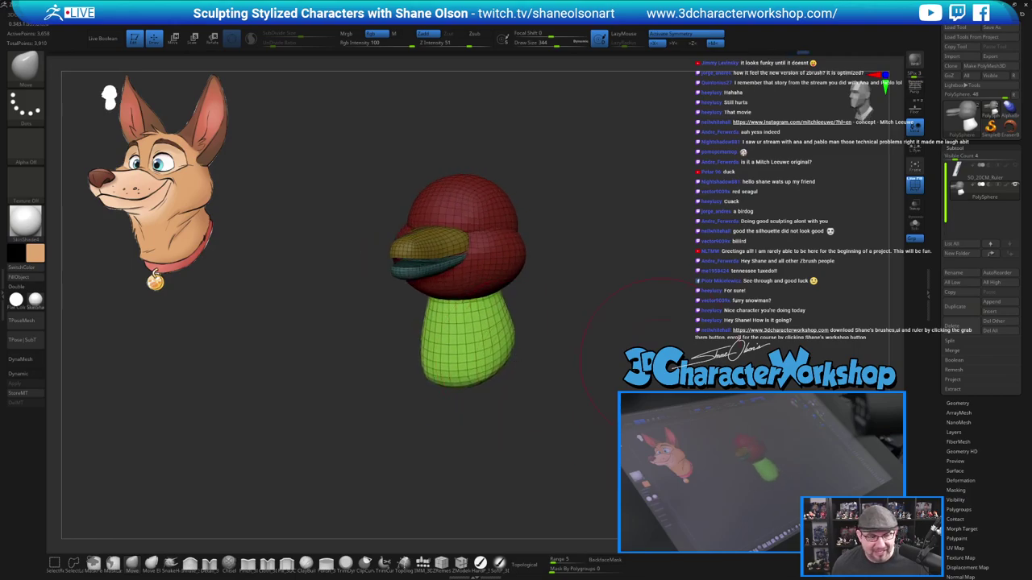
pyautogui.moveTo(661, 359); pyautogui.dragTo(578, 355)
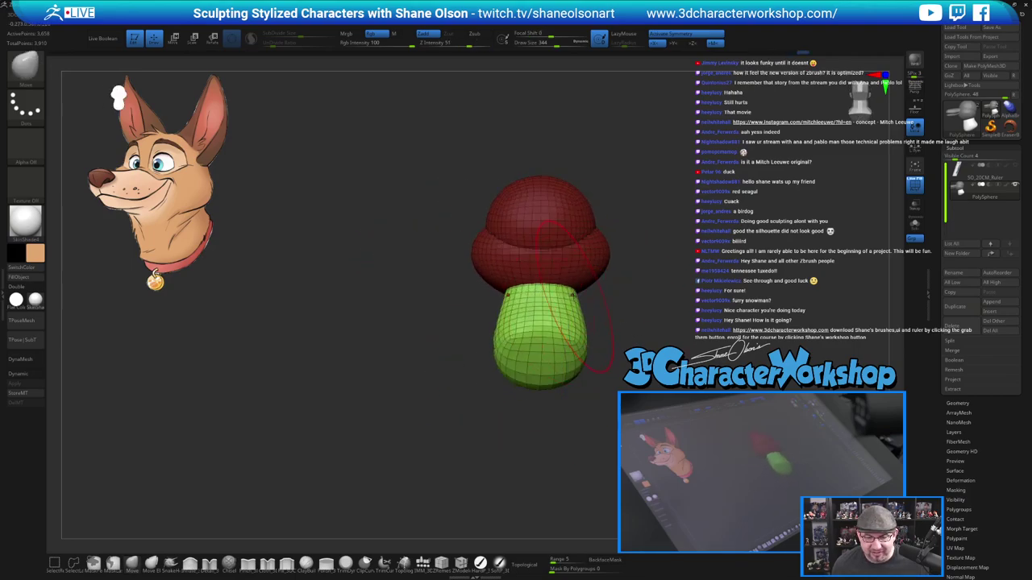
pyautogui.moveTo(661, 318)
pyautogui.mouseDown()
pyautogui.moveTo(601, 353)
pyautogui.moveTo(599, 337)
pyautogui.mouseUp()
pyautogui.press('s')
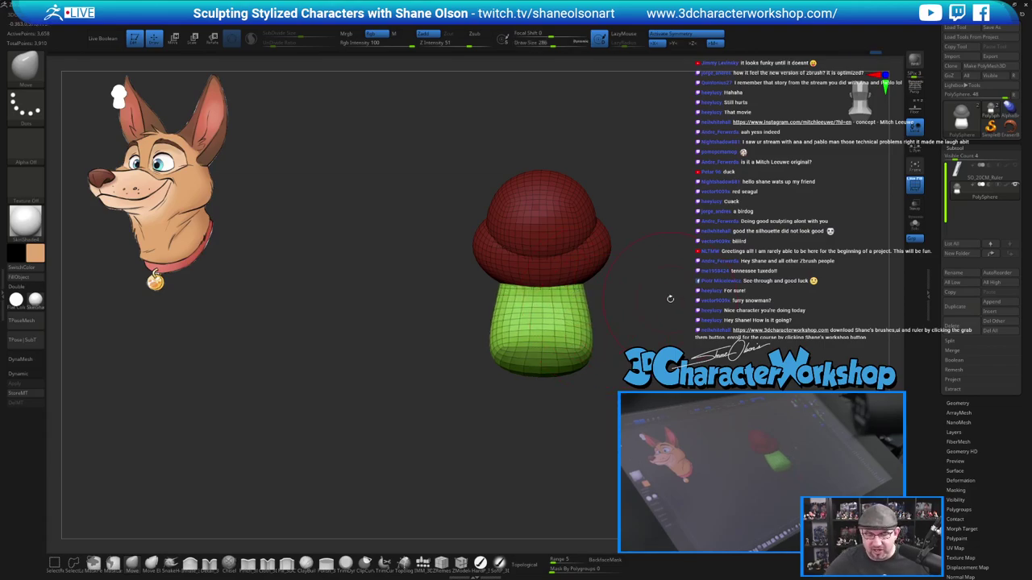
# Push the back of the neck slightly outward with the Move brush and clear the mask from the other head parts.
pyautogui.moveTo(617, 355); pyautogui.dragTo(673, 363)
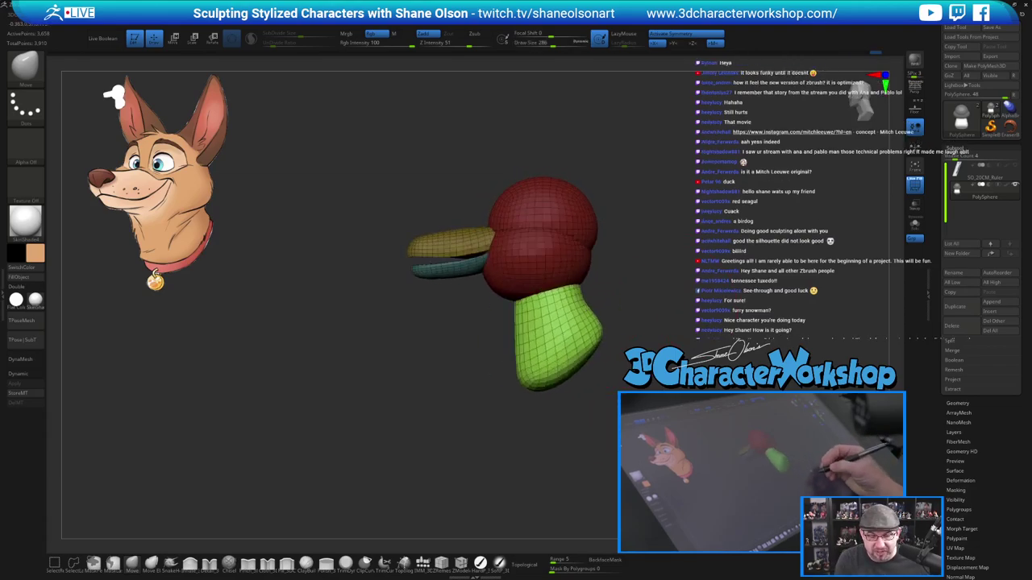
pyautogui.moveTo(582, 293); pyautogui.dragTo(589, 292)
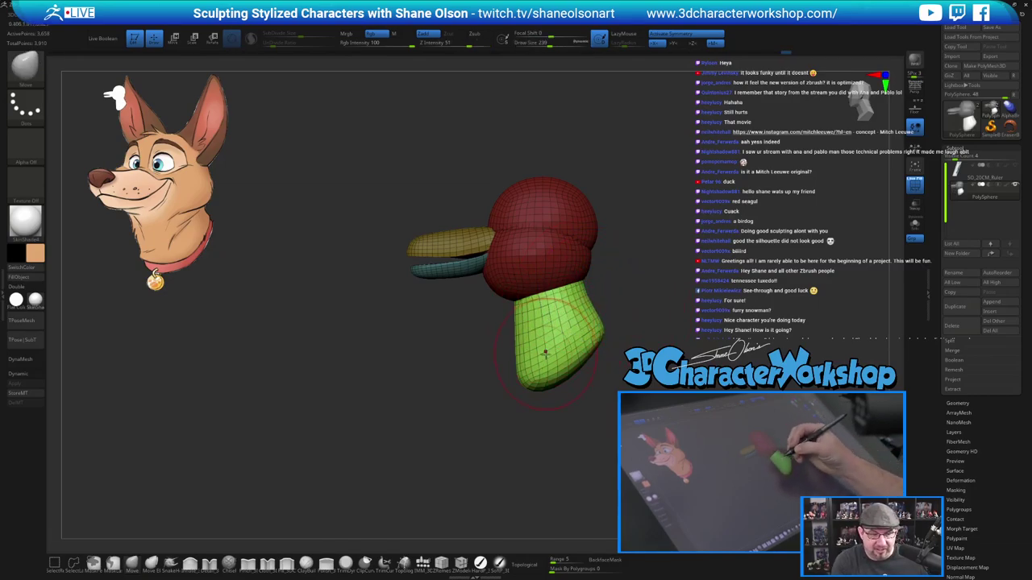
pyautogui.keyDown('alt'); pyautogui.moveTo(604, 408); pyautogui.dragTo(659, 415); pyautogui.keyUp('alt')
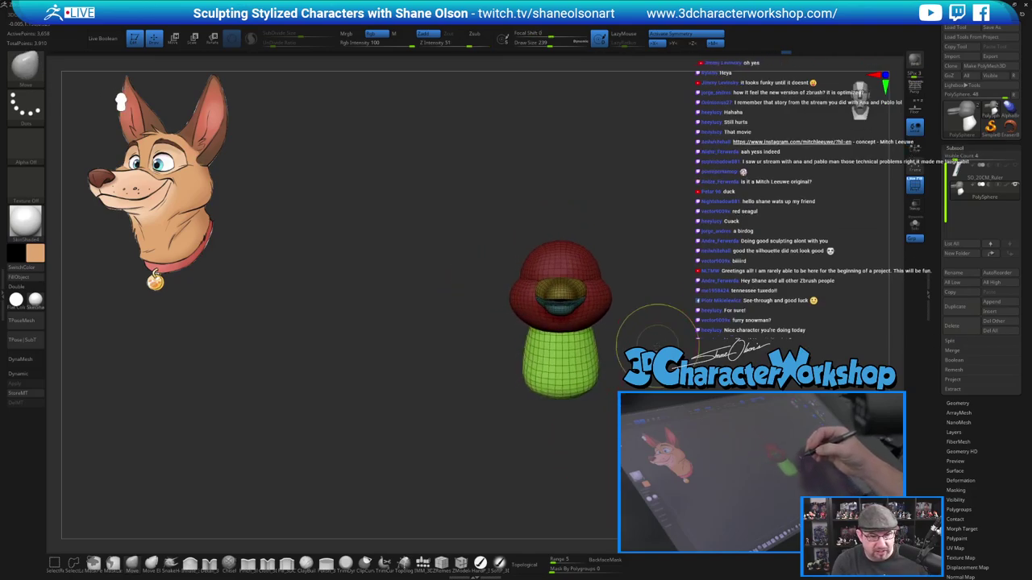
pyautogui.moveTo(655, 340)
pyautogui.keyDown('ctrl'); pyautogui.mouseDown()
pyautogui.moveTo(676, 337)
pyautogui.moveTo(658, 357)
pyautogui.moveTo(614, 345)
pyautogui.mouseUp(); pyautogui.keyUp('ctrl')
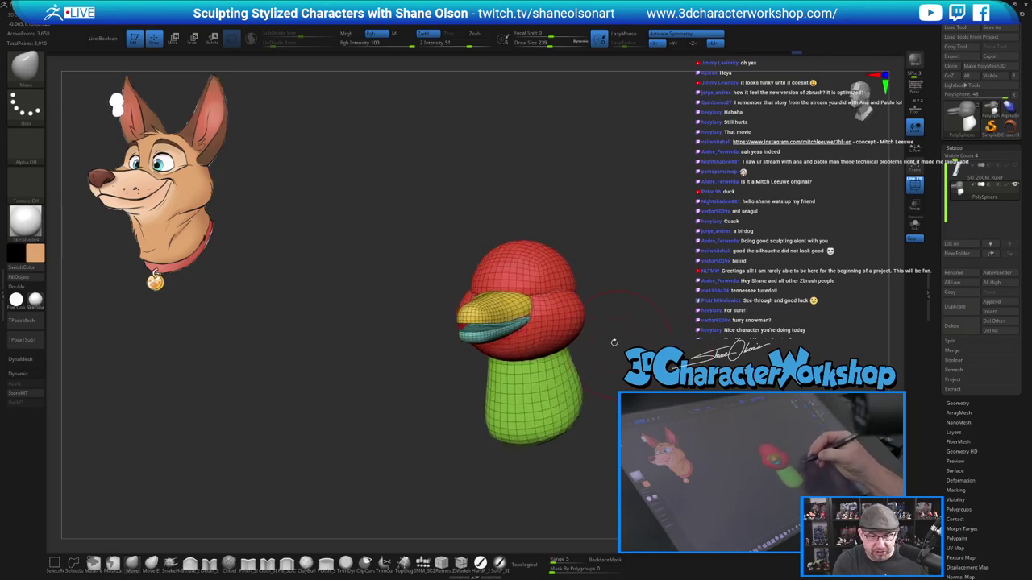
# Set SelectLasso as the selection brush and invert the isolated head's visibility to show only muzzle, lower jaw and neck.
pyautogui.keyDown('ctrl'); pyautogui.keyDown('shift'); pyautogui.click(545, 311); pyautogui.keyUp('shift'); pyautogui.keyUp('ctrl')
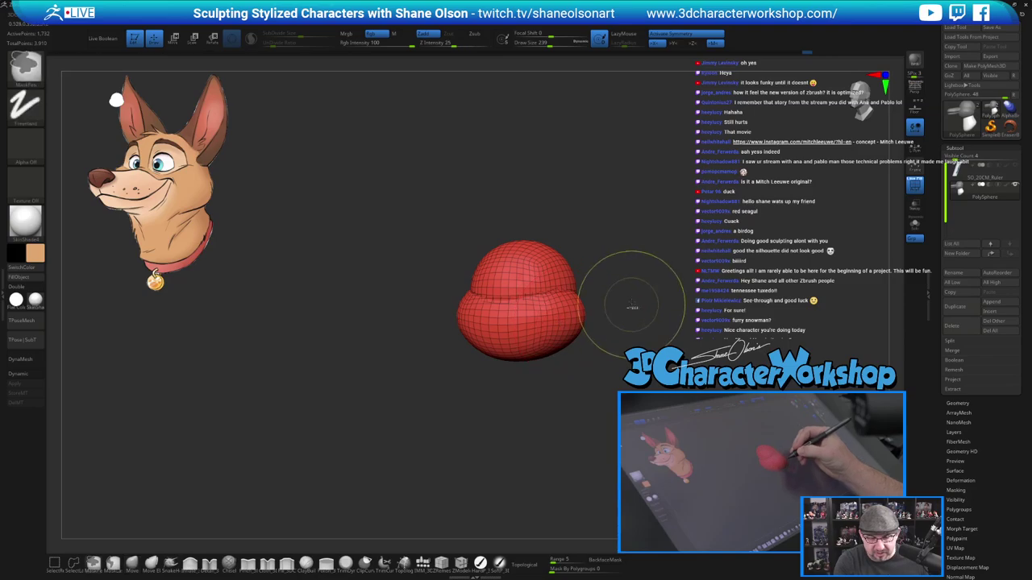
pyautogui.keyDown('ctrl'); pyautogui.keyDown('shift'); pyautogui.click(655, 322); pyautogui.keyUp('shift'); pyautogui.keyUp('ctrl')
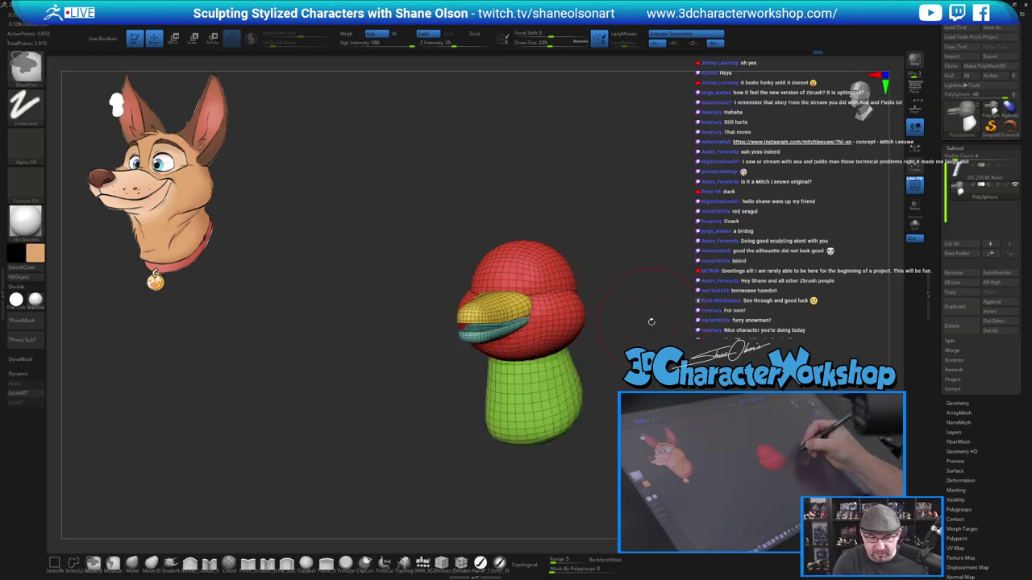
pyautogui.hotkey('ctrl', 'z')
pyautogui.keyDown('ctrl'); pyautogui.keyDown('shift'); pyautogui.moveTo(650, 311); pyautogui.dragTo(655, 341); pyautogui.keyUp('shift'); pyautogui.keyUp('ctrl')
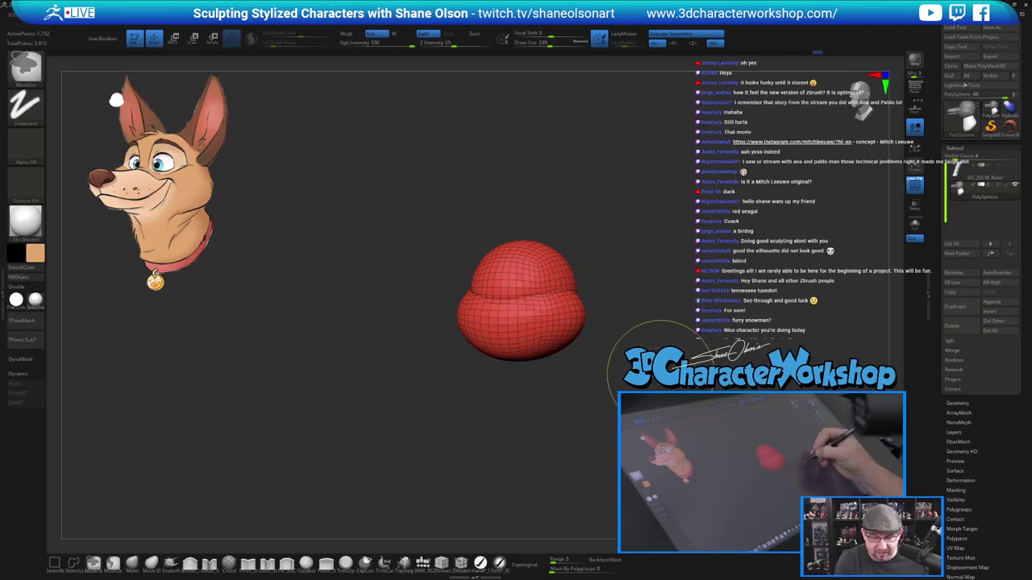
pyautogui.click(75, 564)
pyautogui.click(89, 570)
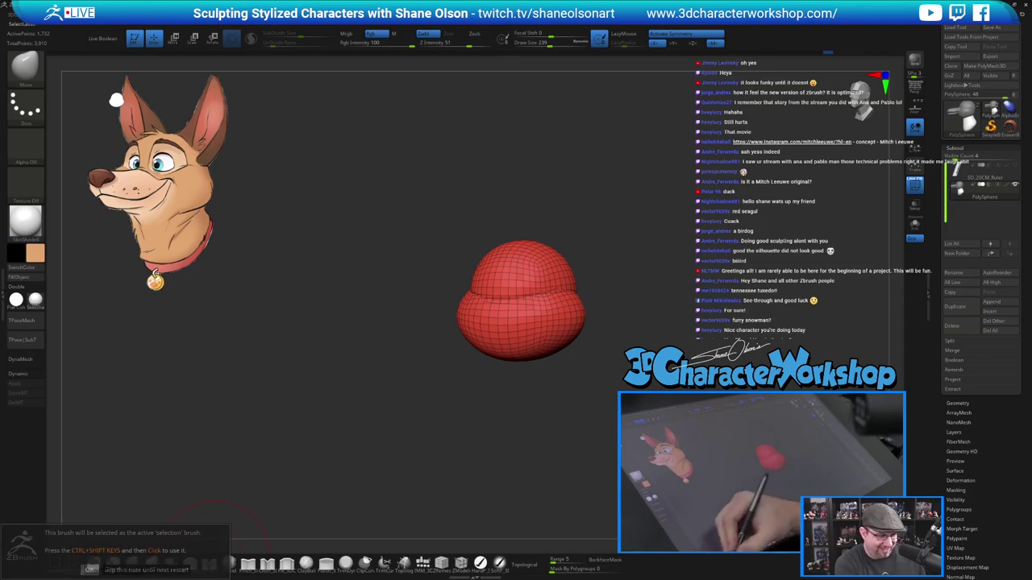
pyautogui.keyDown('ctrl'); pyautogui.keyDown('shift'); pyautogui.moveTo(647, 287); pyautogui.dragTo(672, 325); pyautogui.keyUp('shift'); pyautogui.keyUp('ctrl')
# Adjust the rear ends of the muzzle and lower jaw with the Move brush at draw size 239, and unhide all parts.
pyautogui.moveTo(584, 300); pyautogui.dragTo(593, 347)
pyautogui.moveTo(524, 313)
pyautogui.mouseDown()
pyautogui.moveTo(534, 311)
pyautogui.moveTo(514, 355)
pyautogui.moveTo(524, 337)
pyautogui.mouseUp()
pyautogui.moveTo(613, 417); pyautogui.dragTo(613, 318)
pyautogui.moveTo(534, 389); pyautogui.dragTo(538, 387)
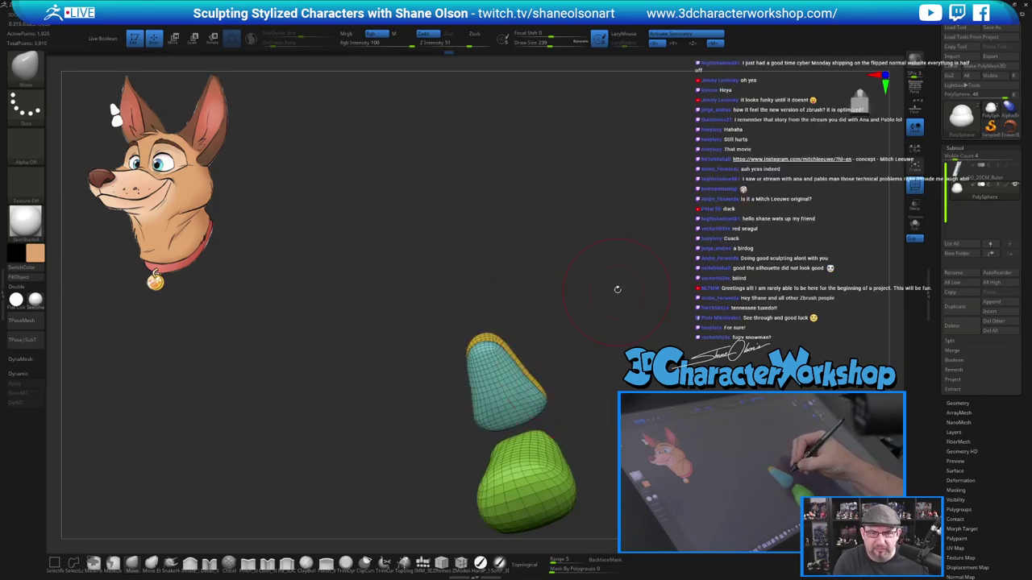
pyautogui.moveTo(617, 289); pyautogui.dragTo(616, 338)
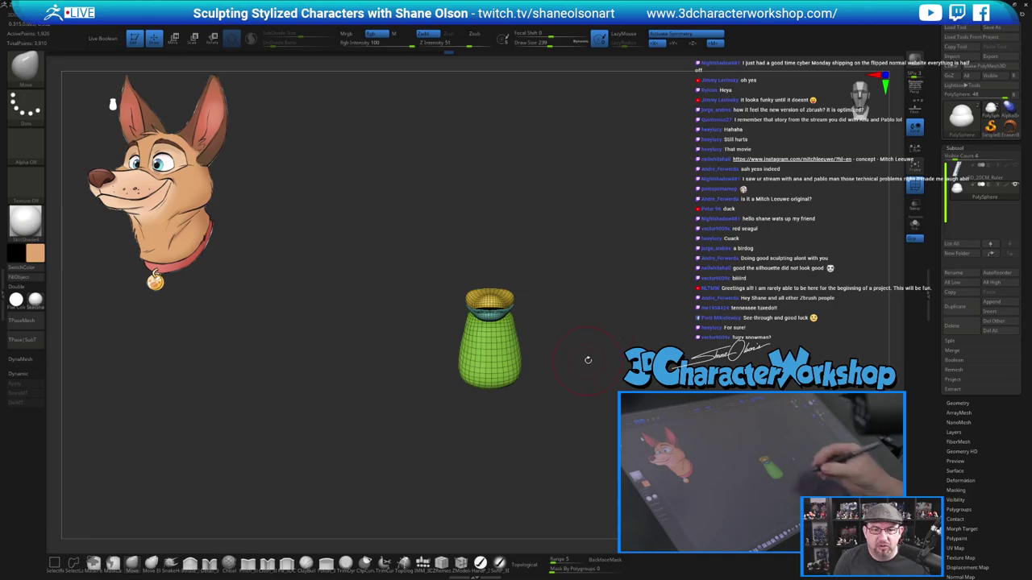
pyautogui.moveTo(588, 360); pyautogui.dragTo(622, 307)
pyautogui.keyDown('ctrl'); pyautogui.keyDown('shift'); pyautogui.click(625, 365); pyautogui.keyUp('shift'); pyautogui.keyUp('ctrl')
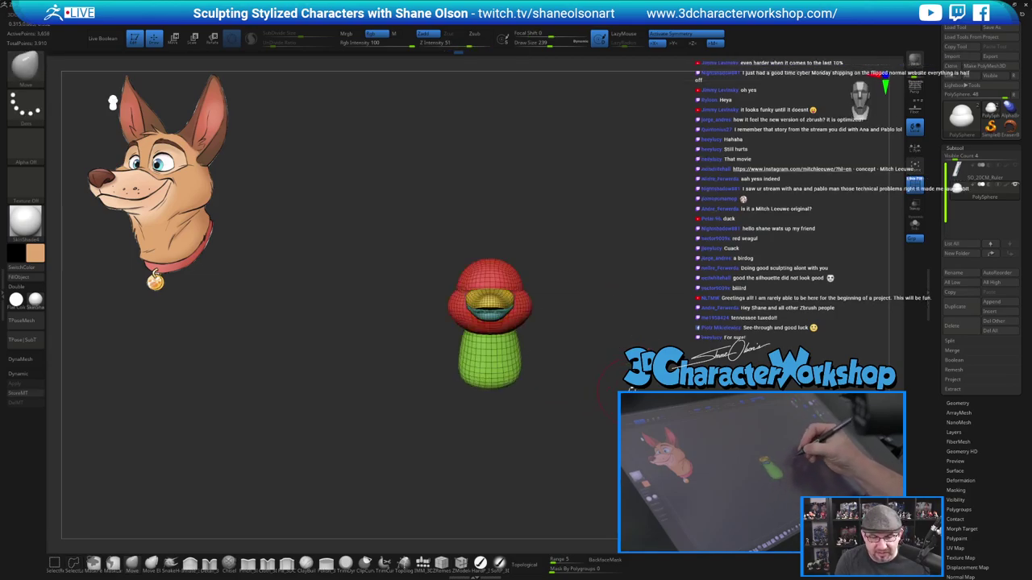
# Push in the back of the head spheres from the side view with a larger Move brush.
pyautogui.moveTo(635, 372); pyautogui.dragTo(594, 391)
pyautogui.keyDown('alt'); pyautogui.moveTo(570, 285); pyautogui.dragTo(572, 308); pyautogui.keyUp('alt')
pyautogui.press('s')
pyautogui.moveTo(554, 251)
pyautogui.mouseDown()
pyautogui.moveTo(536, 261)
pyautogui.moveTo(534, 296)
pyautogui.moveTo(612, 313)
pyautogui.moveTo(549, 292)
pyautogui.moveTo(555, 409)
pyautogui.mouseUp()
# Isolate the neck, curve its upper front forward with the Move brush at draw size 305, and unhide the other parts.
pyautogui.press('s')
pyautogui.keyDown('ctrl'); pyautogui.keyDown('shift'); pyautogui.click(512, 342); pyautogui.keyUp('shift'); pyautogui.keyUp('ctrl')
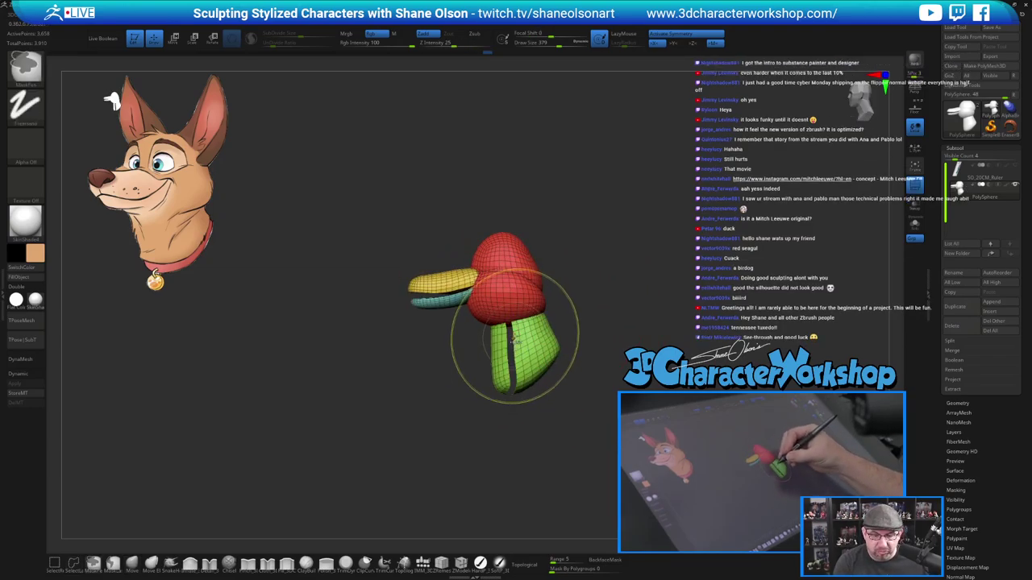
pyautogui.hotkey('ctrl', 'z')
pyautogui.keyDown('ctrl'); pyautogui.keyDown('shift'); pyautogui.click(511, 331); pyautogui.keyUp('shift'); pyautogui.keyUp('ctrl')
pyautogui.moveTo(496, 314)
pyautogui.mouseDown()
pyautogui.moveTo(477, 314)
pyautogui.moveTo(490, 332)
pyautogui.mouseUp()
pyautogui.press('[')
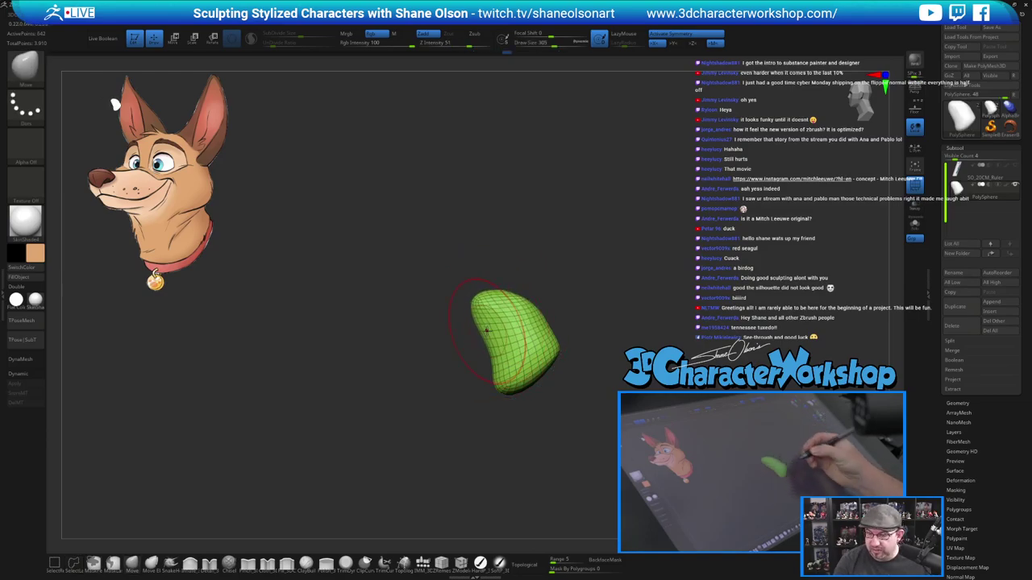
pyautogui.keyDown('ctrl'); pyautogui.keyDown('shift'); pyautogui.click(688, 390); pyautogui.keyUp('shift'); pyautogui.keyUp('ctrl')
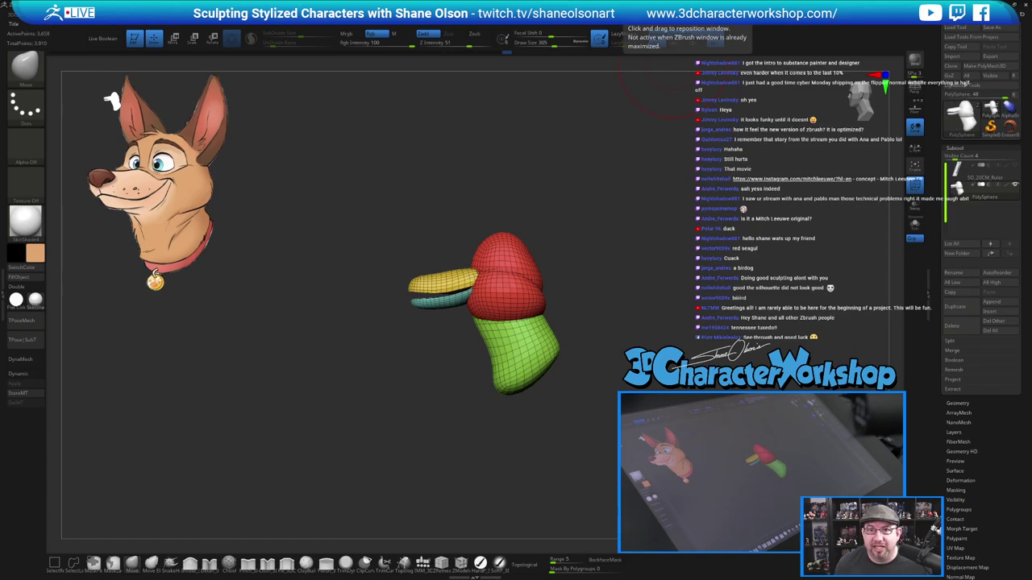
# Switch to the browser and bring the Get ZBrush pricing page onto the screen.
pyautogui.moveTo(725, 3); pyautogui.dragTo(550, 8)
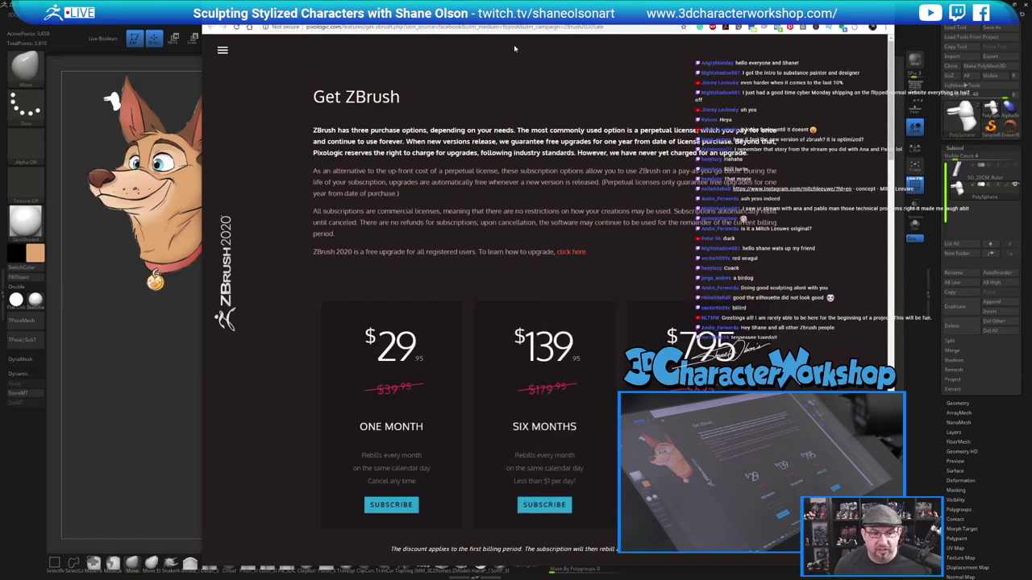
# Close the browser to return to the ZBrush head model, and turn off its polyframe display.
pyautogui.moveTo(440, 17); pyautogui.dragTo(425, 44)
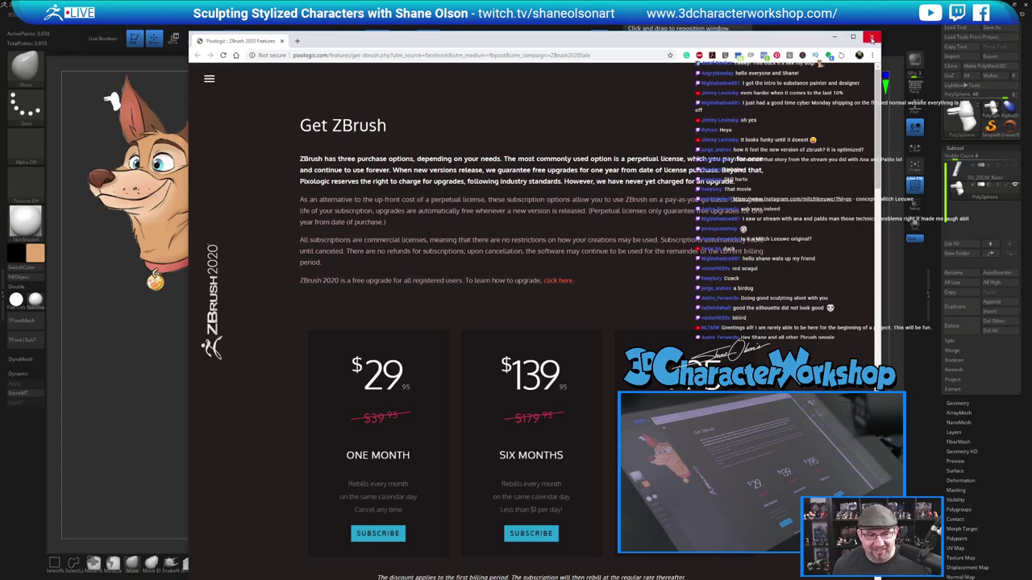
pyautogui.moveTo(701, 40); pyautogui.dragTo(1031, 0)
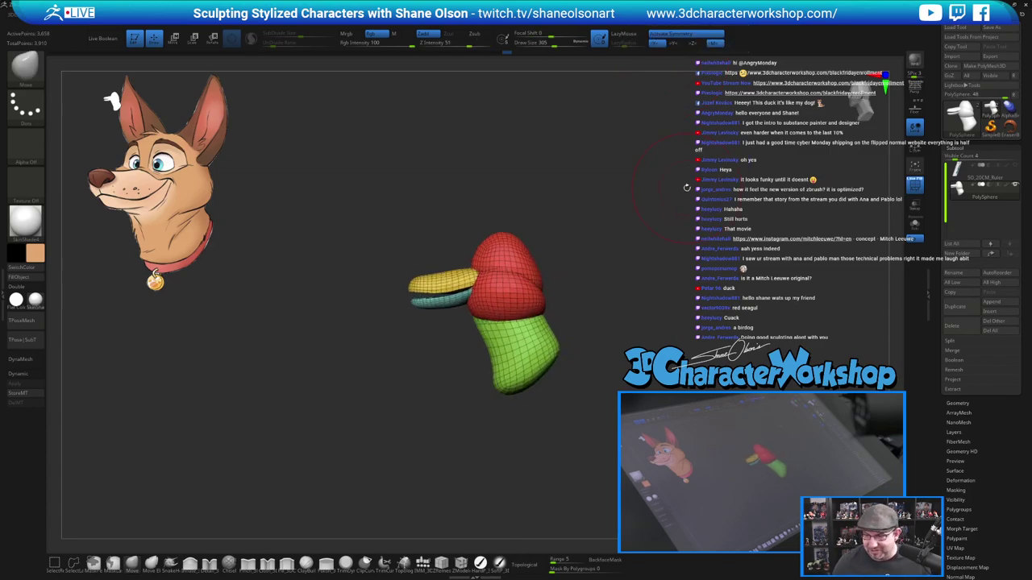
pyautogui.moveTo(569, 298)
pyautogui.mouseDown()
pyautogui.moveTo(558, 296)
pyautogui.moveTo(583, 272)
pyautogui.moveTo(632, 373)
pyautogui.mouseUp()
pyautogui.hotkey('shift', 'f')
# Shape the brow and eye-socket area above the muzzle with the Move brush, reducing the draw size to 112.
pyautogui.press('s')
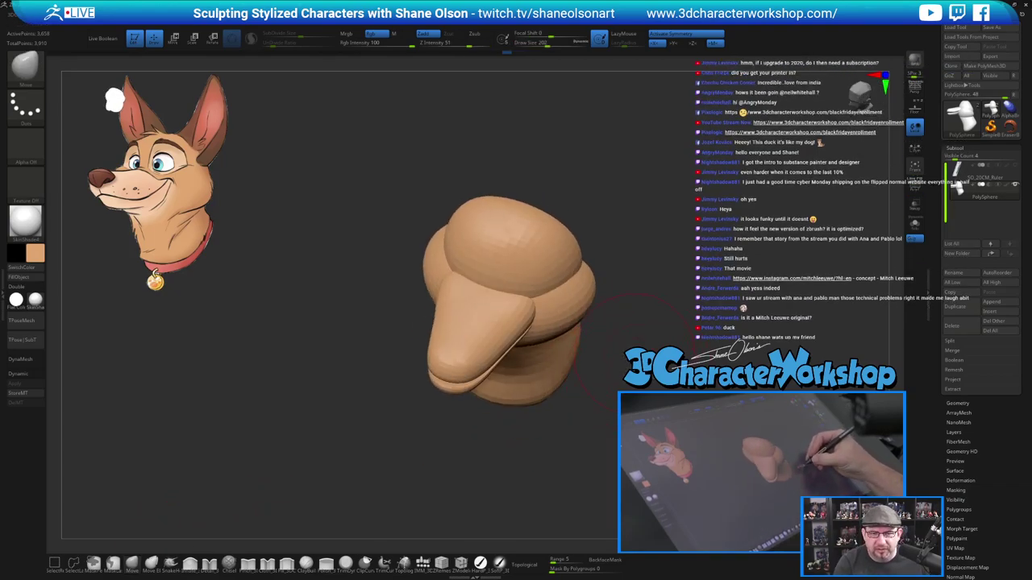
pyautogui.keyDown('alt'); pyautogui.moveTo(632, 330); pyautogui.dragTo(626, 350); pyautogui.keyUp('alt')
pyautogui.press('s')
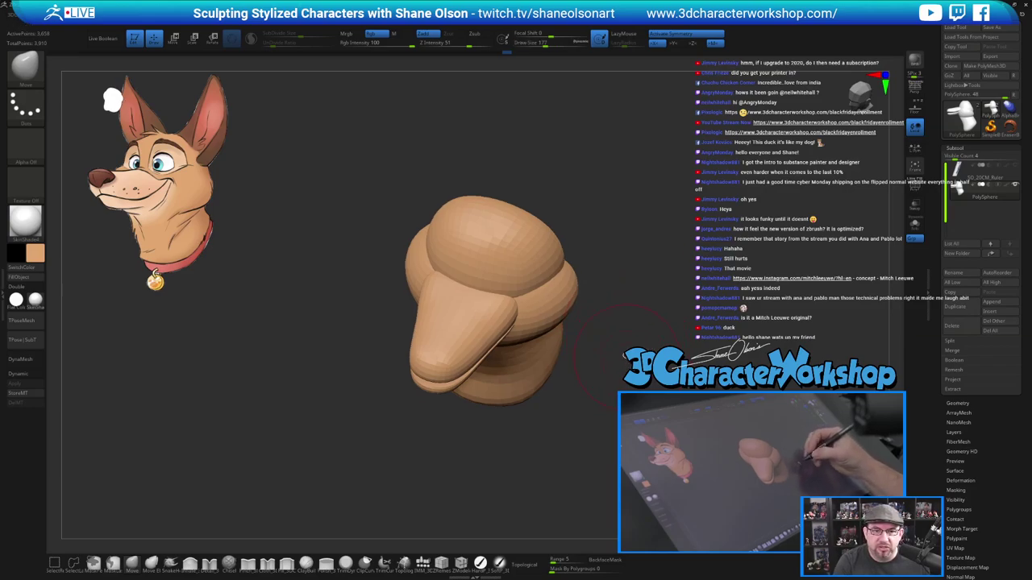
pyautogui.moveTo(502, 265); pyautogui.dragTo(515, 281, button='right')
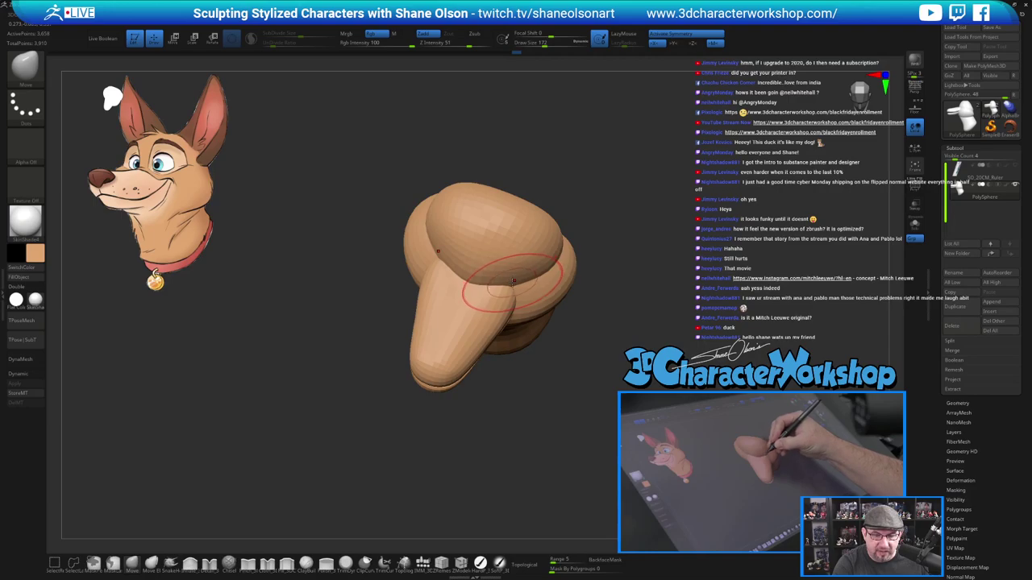
pyautogui.press('[')
pyautogui.press('[')
pyautogui.press('[')
pyautogui.press('[')
pyautogui.press('[')
pyautogui.press('[')
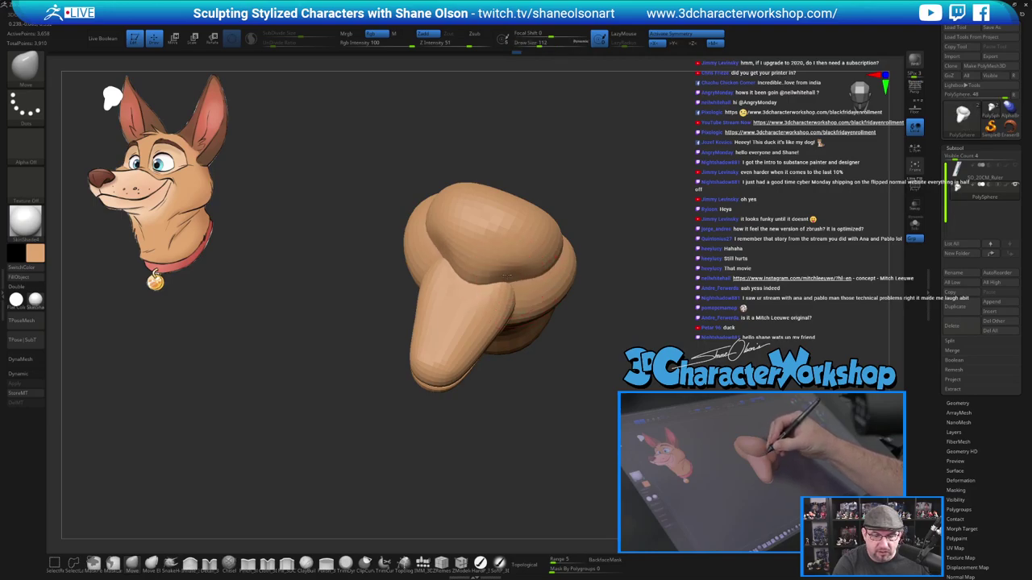
pyautogui.moveTo(528, 278); pyautogui.dragTo(459, 250, button='right')
pyautogui.moveTo(511, 289); pyautogui.dragTo(519, 287)
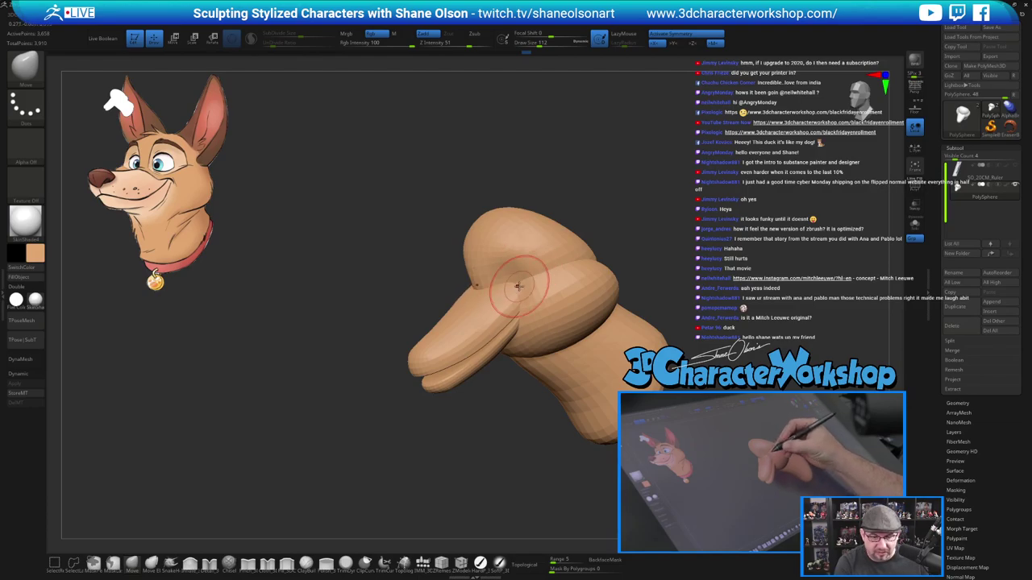
# Undo the stray lasso selection on the neck, set the selection brush to SelectRect and isolate the neck.
pyautogui.moveTo(520, 462)
pyautogui.mouseDown()
pyautogui.moveTo(571, 454)
pyautogui.moveTo(596, 411)
pyautogui.mouseUp()
pyautogui.moveTo(645, 439); pyautogui.dragTo(616, 435)
pyautogui.keyDown('ctrl'); pyautogui.keyDown('shift'); pyautogui.click(491, 359); pyautogui.keyUp('shift'); pyautogui.keyUp('ctrl')
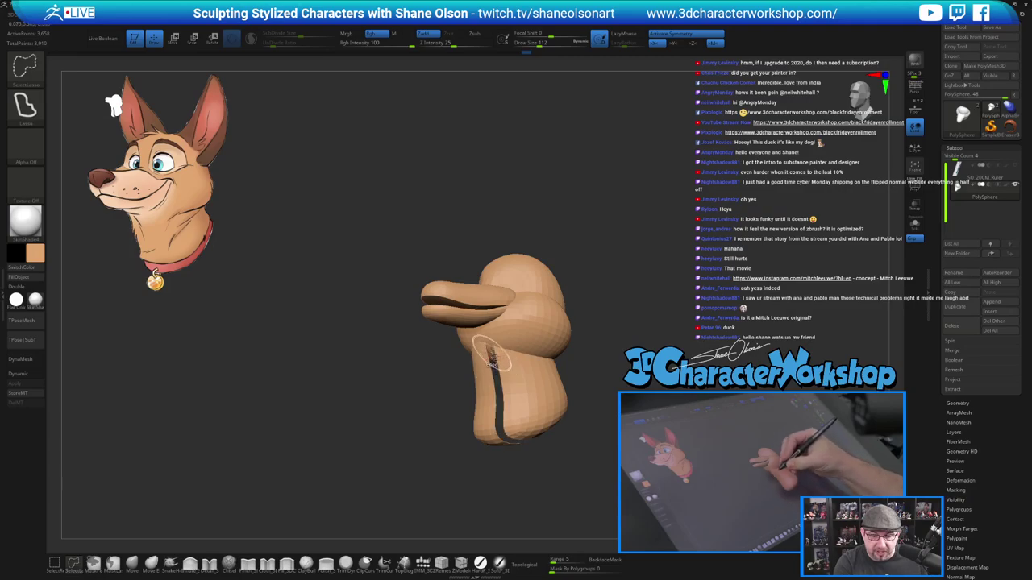
pyautogui.hotkey('ctrl', 'z')
pyautogui.click(55, 563)
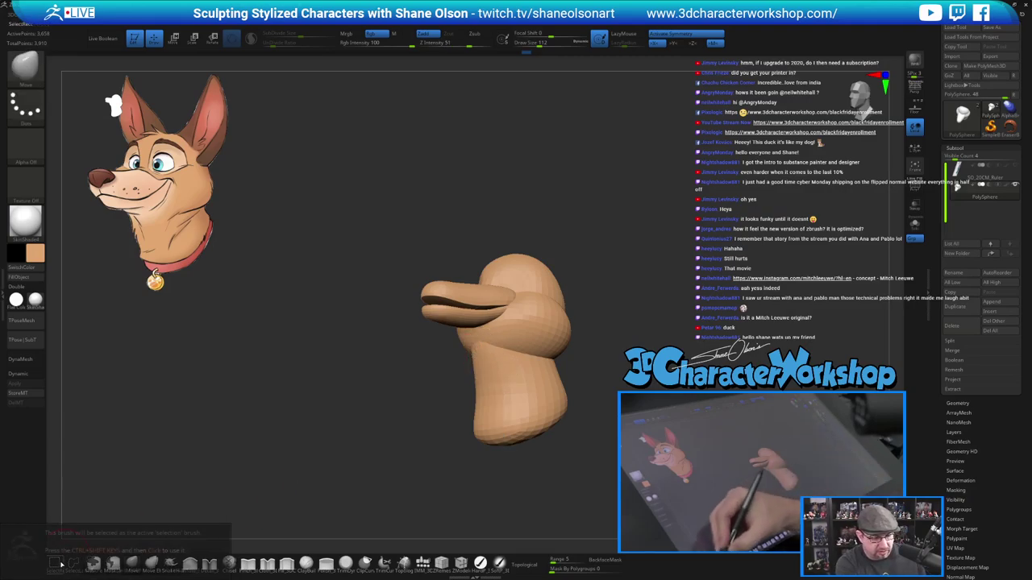
pyautogui.click(90, 570)
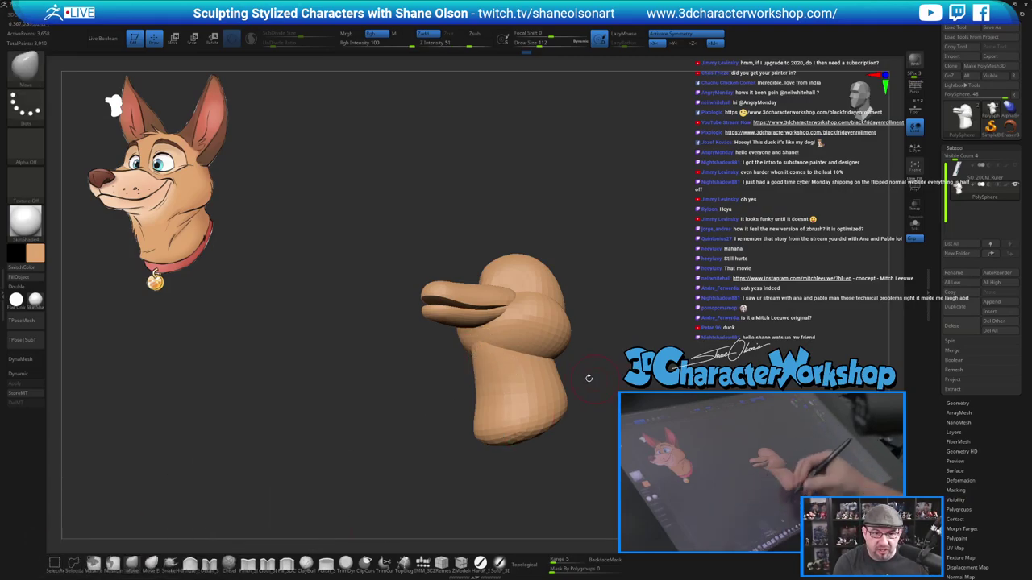
pyautogui.keyDown('ctrl'); pyautogui.keyDown('shift'); pyautogui.click(488, 370); pyautogui.keyUp('shift'); pyautogui.keyUp('ctrl')
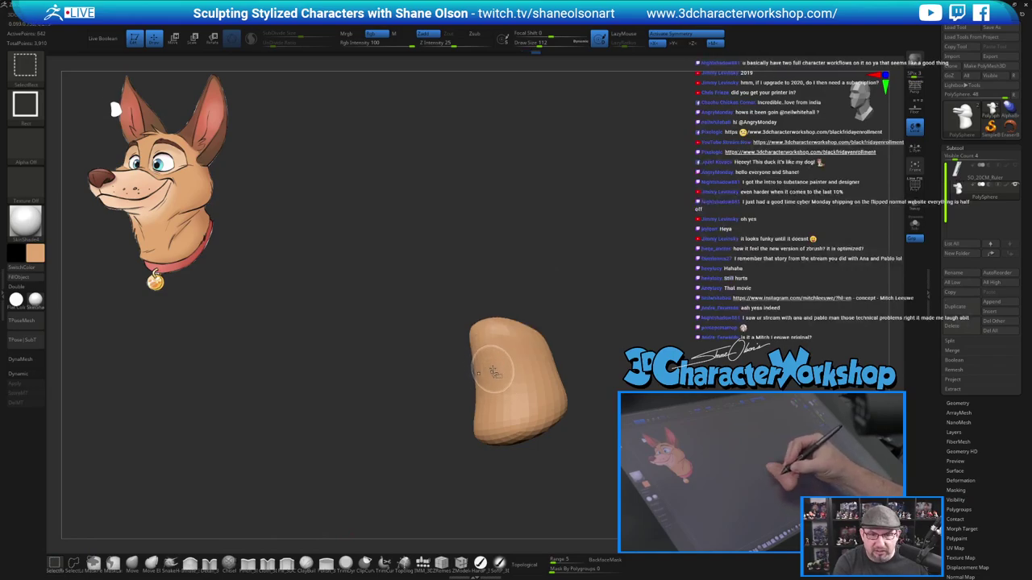
# Reshape the neck's upper front with the Move brush at draw size 202, and unhide the other parts.
pyautogui.press('s')
pyautogui.moveTo(492, 353)
pyautogui.mouseDown()
pyautogui.moveTo(497, 346)
pyautogui.moveTo(483, 343)
pyautogui.mouseUp()
pyautogui.press('s')
pyautogui.keyDown('ctrl'); pyautogui.keyDown('shift'); pyautogui.click(645, 370); pyautogui.keyUp('shift'); pyautogui.keyUp('ctrl')
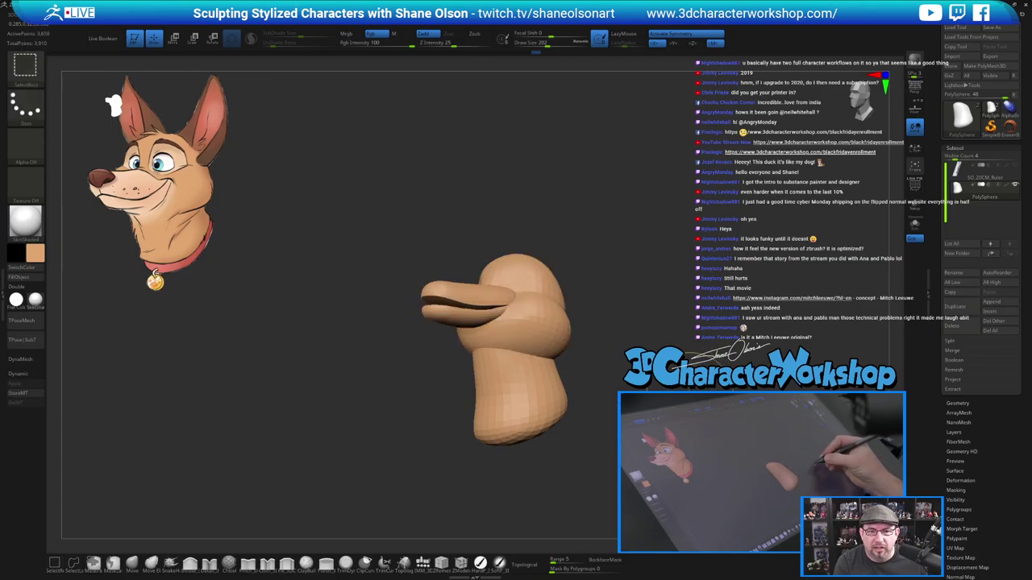
pyautogui.moveTo(647, 366)
pyautogui.keyDown('alt'); pyautogui.mouseDown()
pyautogui.moveTo(641, 404)
pyautogui.moveTo(611, 402)
pyautogui.moveTo(662, 396)
pyautogui.mouseUp(); pyautogui.keyUp('alt')
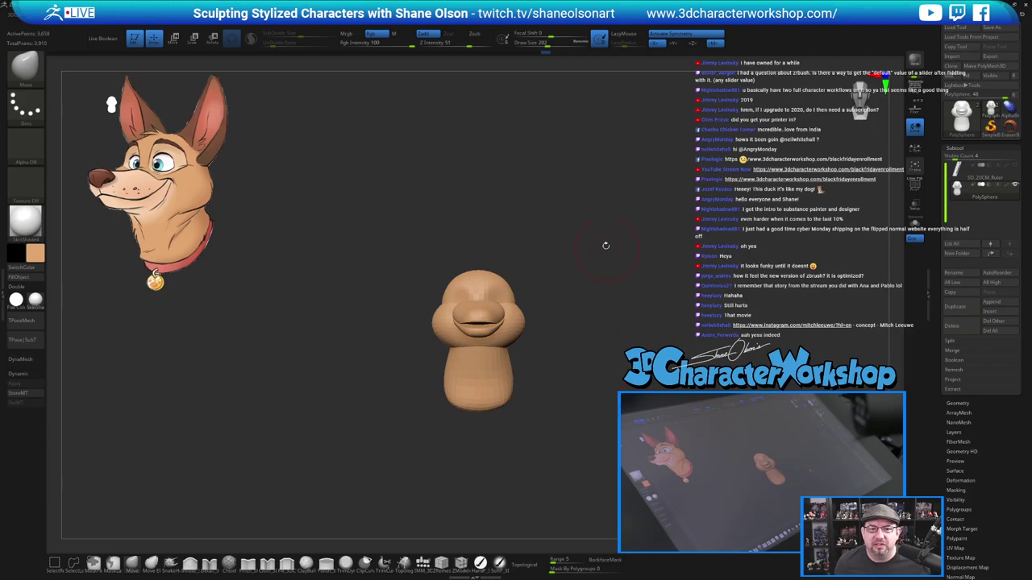
pyautogui.keyDown('alt'); pyautogui.moveTo(604, 250); pyautogui.dragTo(641, 228); pyautogui.keyUp('alt')
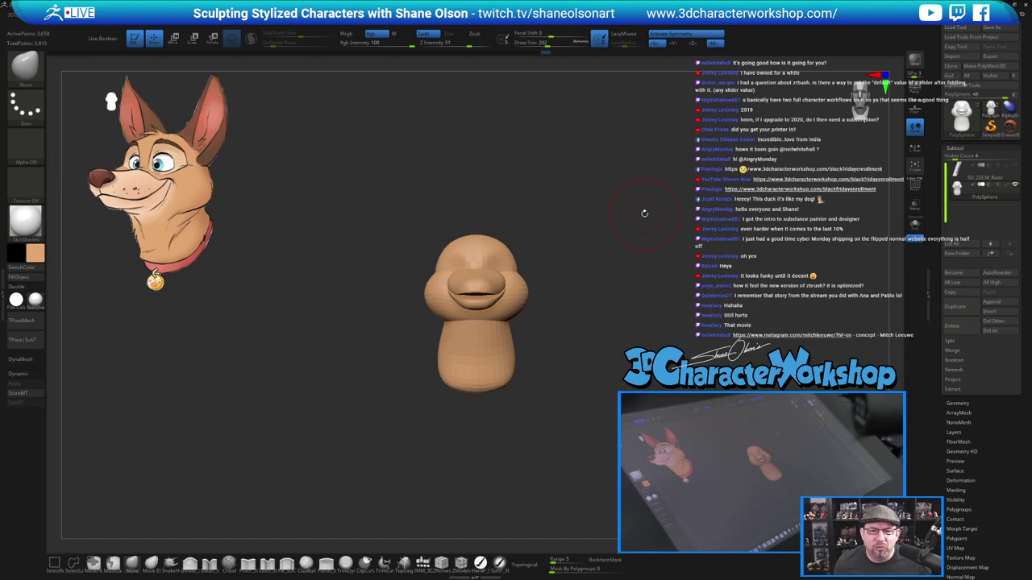
pyautogui.moveTo(649, 211); pyautogui.dragTo(637, 217)
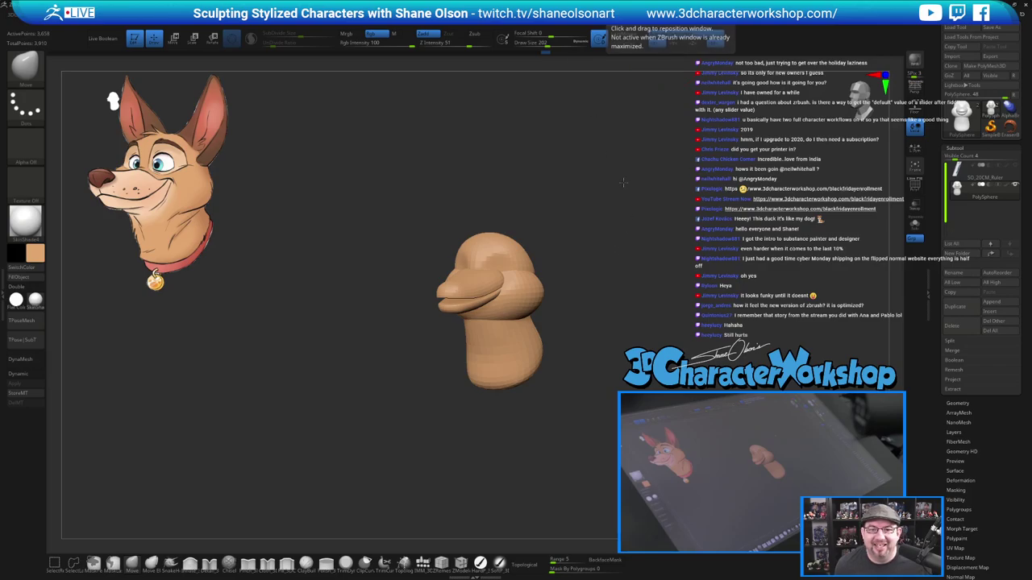
pyautogui.moveTo(623, 183)
pyautogui.mouseDown()
pyautogui.moveTo(643, 169)
pyautogui.moveTo(623, 176)
pyautogui.moveTo(601, 248)
pyautogui.mouseUp()
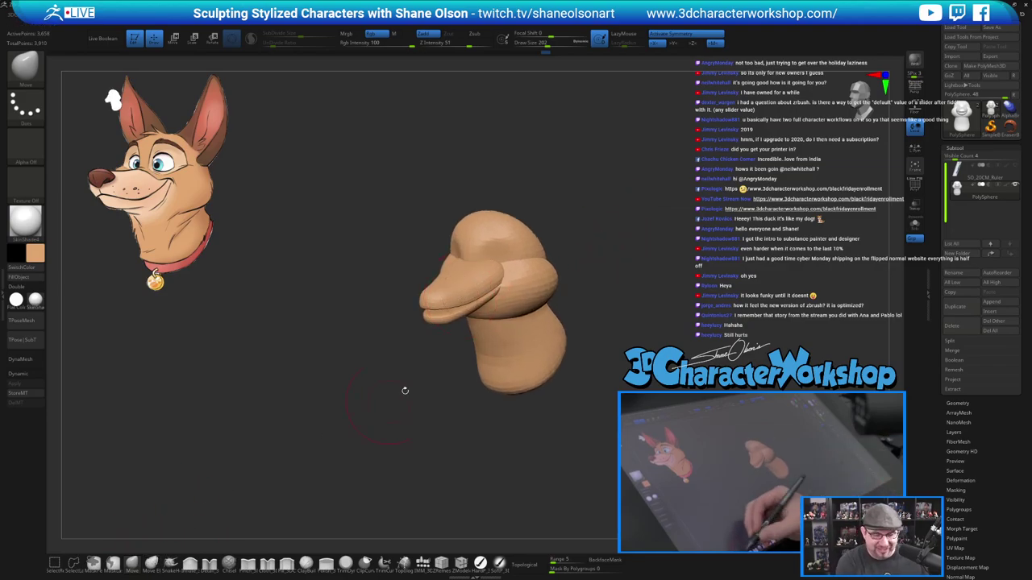
# Adjust the head around the rear of the muzzle with the Move brush at draw size 239.
pyautogui.press('s')
pyautogui.moveTo(418, 230); pyautogui.dragTo(419, 230)
pyautogui.moveTo(419, 217); pyautogui.dragTo(421, 193)
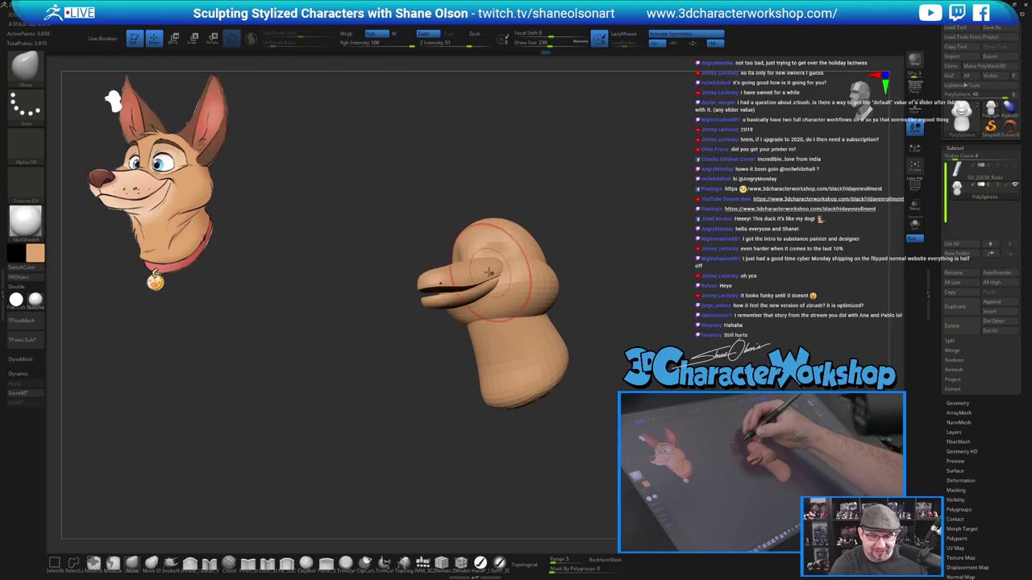
pyautogui.moveTo(476, 262)
pyautogui.mouseDown(button='right')
pyautogui.moveTo(498, 270)
pyautogui.moveTo(469, 252)
pyautogui.mouseUp(button='right')
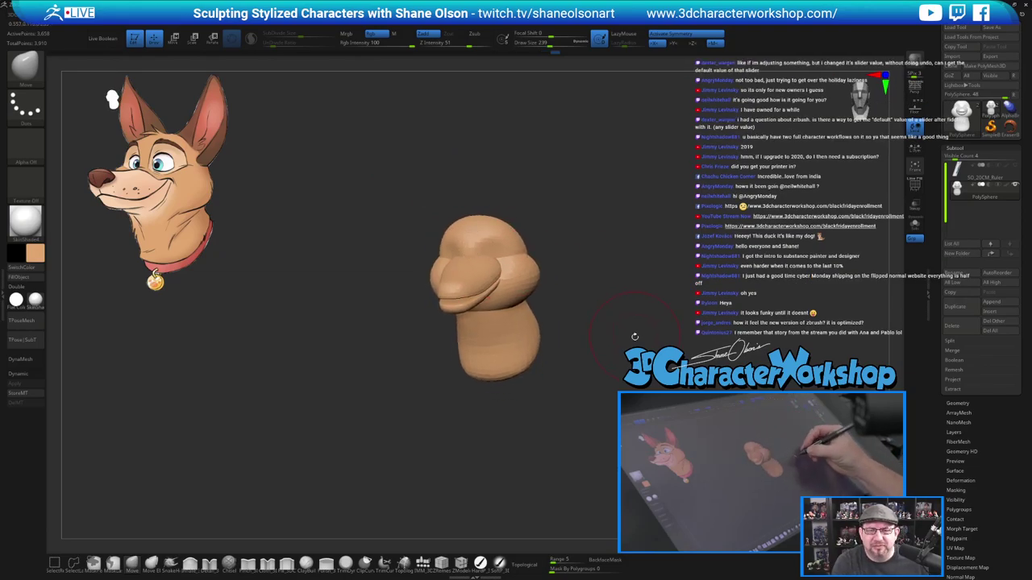
pyautogui.moveTo(634, 336); pyautogui.dragTo(630, 336)
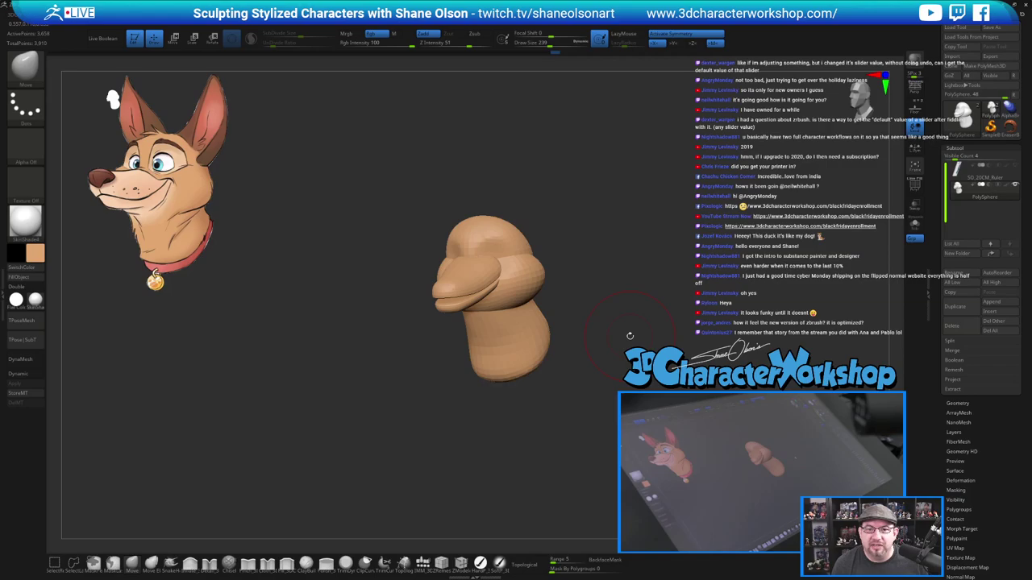
# Refine the top and sides of the muzzle with the Move brush, reducing the draw size to 163.
pyautogui.press('s')
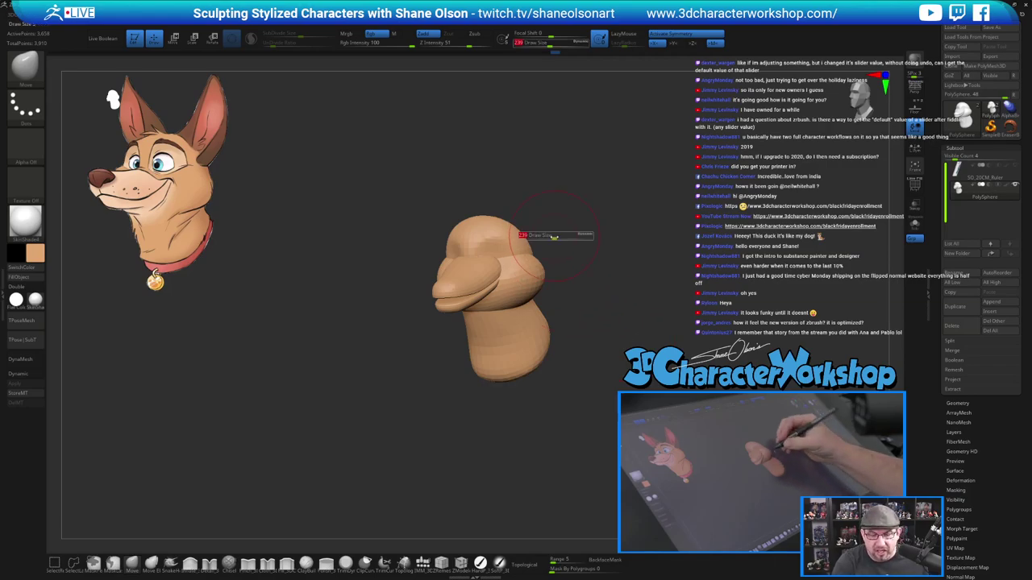
pyautogui.moveTo(535, 238); pyautogui.dragTo(531, 238)
pyautogui.moveTo(470, 271); pyautogui.dragTo(461, 273, button='right')
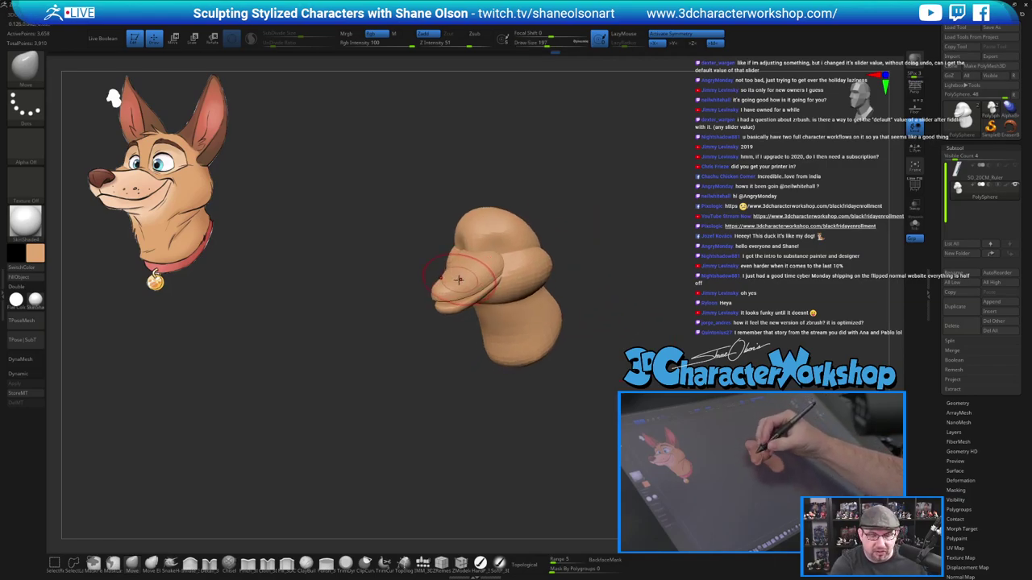
pyautogui.moveTo(459, 273); pyautogui.dragTo(455, 279)
pyautogui.moveTo(463, 277); pyautogui.dragTo(449, 279, button='right')
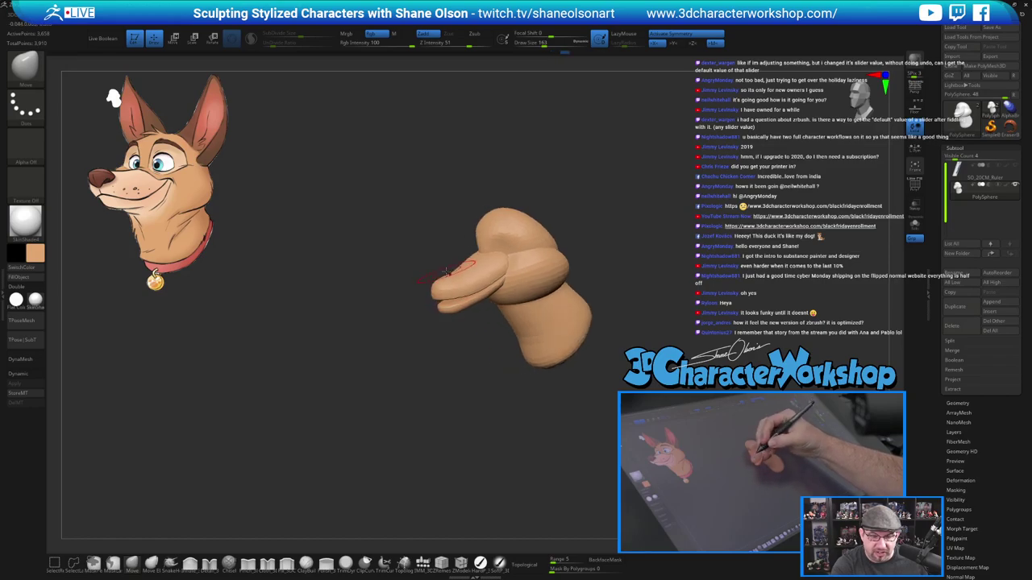
pyautogui.moveTo(449, 279); pyautogui.dragTo(455, 279)
pyautogui.moveTo(642, 271); pyautogui.dragTo(627, 272, button='right')
pyautogui.moveTo(582, 300); pyautogui.dragTo(574, 308)
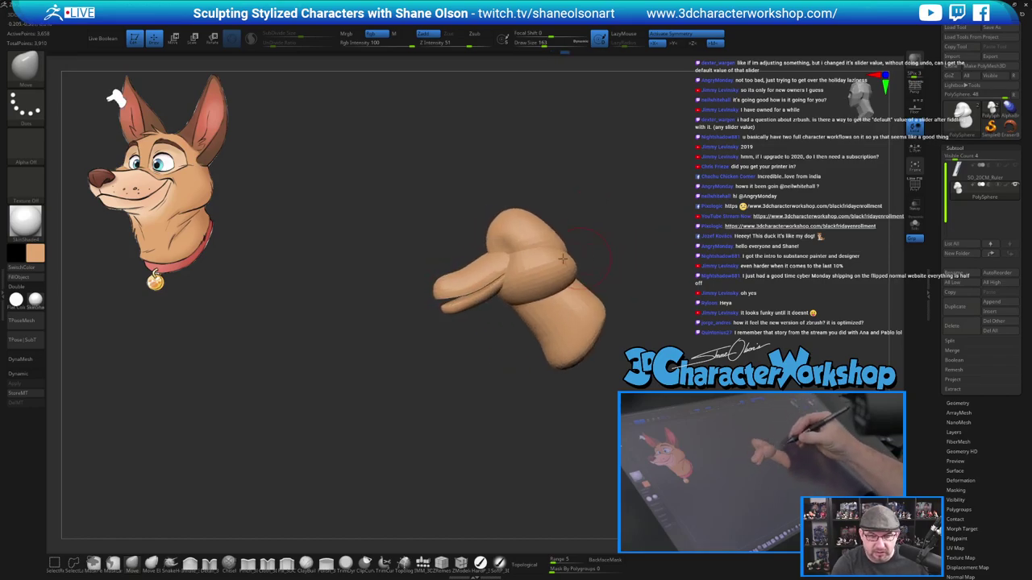
# Insert a small QuadSphere-2 mesh on the muzzle tip as the nose, using the insert multi-mesh brush.
pyautogui.moveTo(637, 431)
pyautogui.mouseDown()
pyautogui.moveTo(750, 431)
pyautogui.moveTo(572, 371)
pyautogui.moveTo(619, 396)
pyautogui.moveTo(592, 423)
pyautogui.moveTo(598, 389)
pyautogui.moveTo(600, 429)
pyautogui.mouseUp()
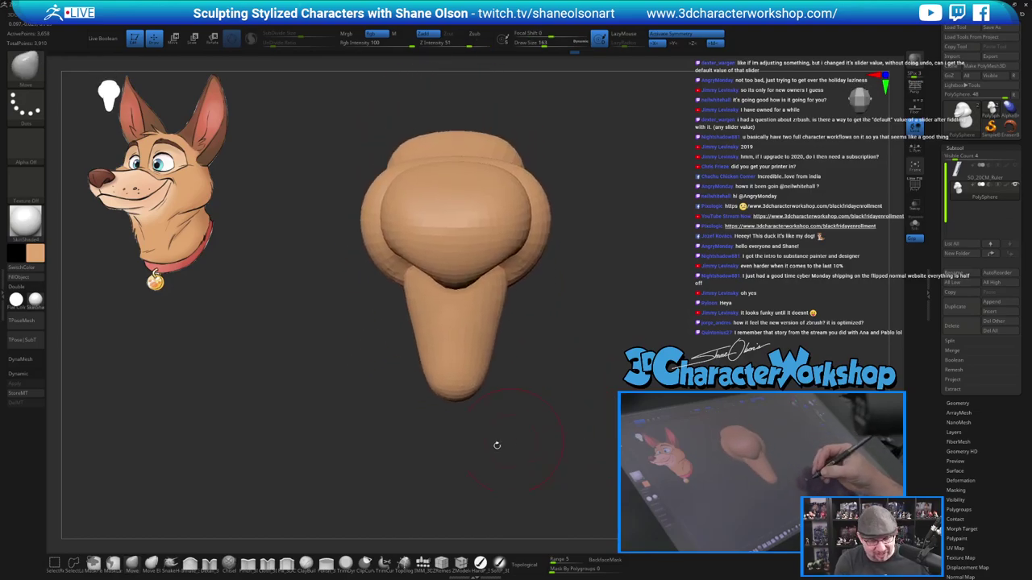
pyautogui.click(425, 562)
pyautogui.click(105, 64)
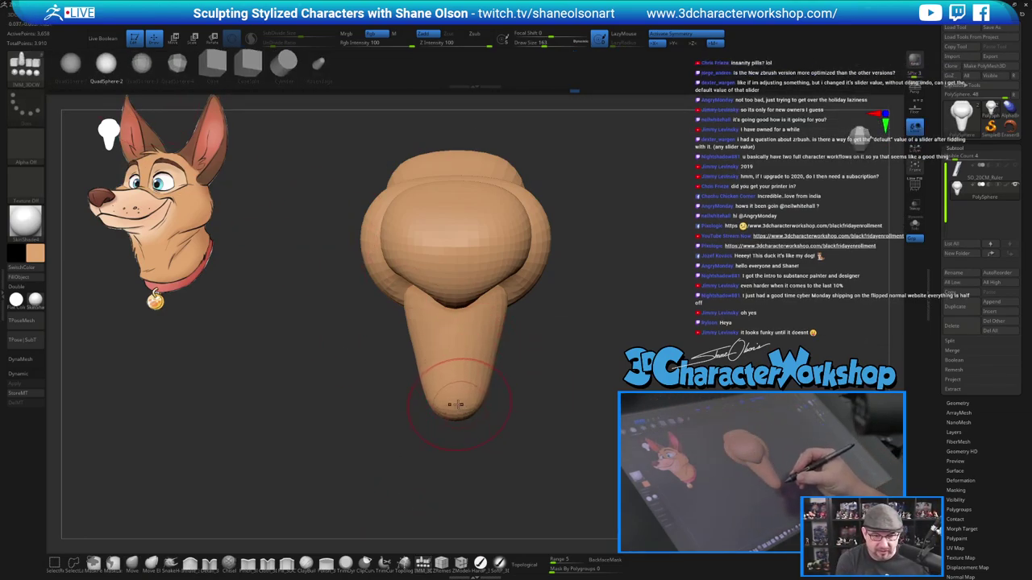
pyautogui.moveTo(455, 405); pyautogui.dragTo(457, 427)
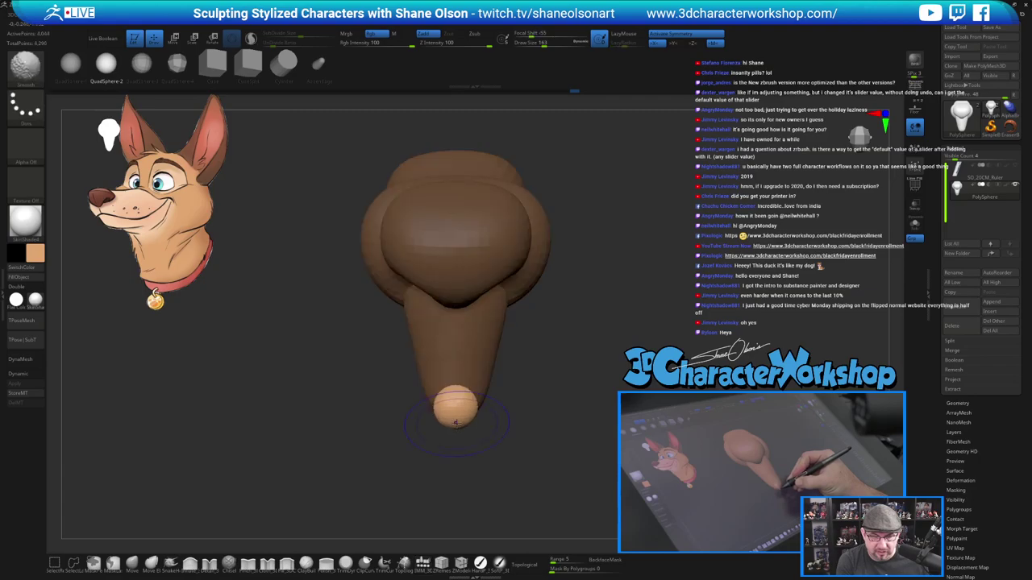
# Lower the nose sphere onto the front of the muzzle with the Move gizmo, and return to Draw mode.
pyautogui.moveTo(615, 500); pyautogui.dragTo(546, 436)
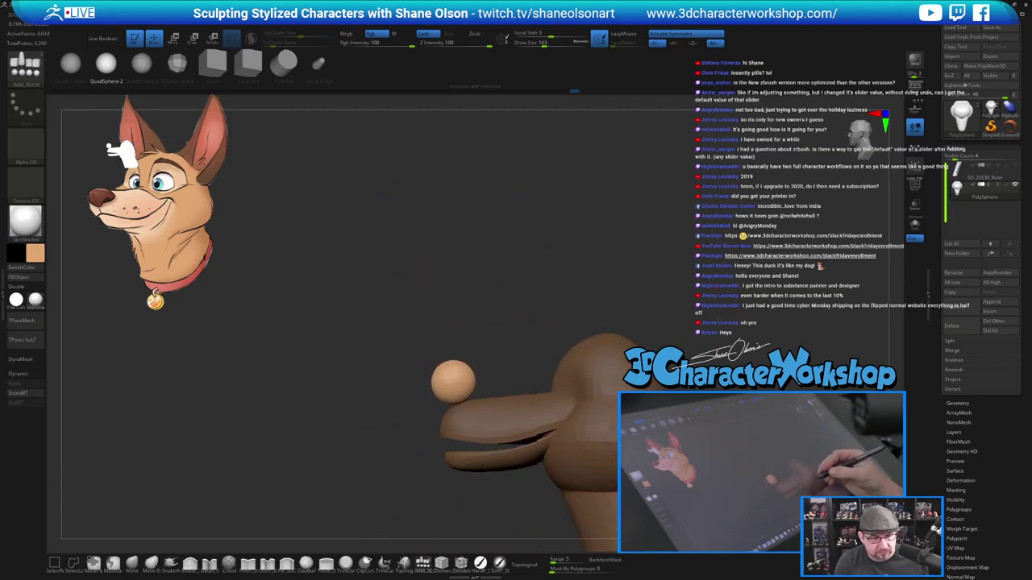
pyautogui.keyDown('alt'); pyautogui.moveTo(664, 400); pyautogui.dragTo(632, 344); pyautogui.keyUp('alt')
pyautogui.press('w')
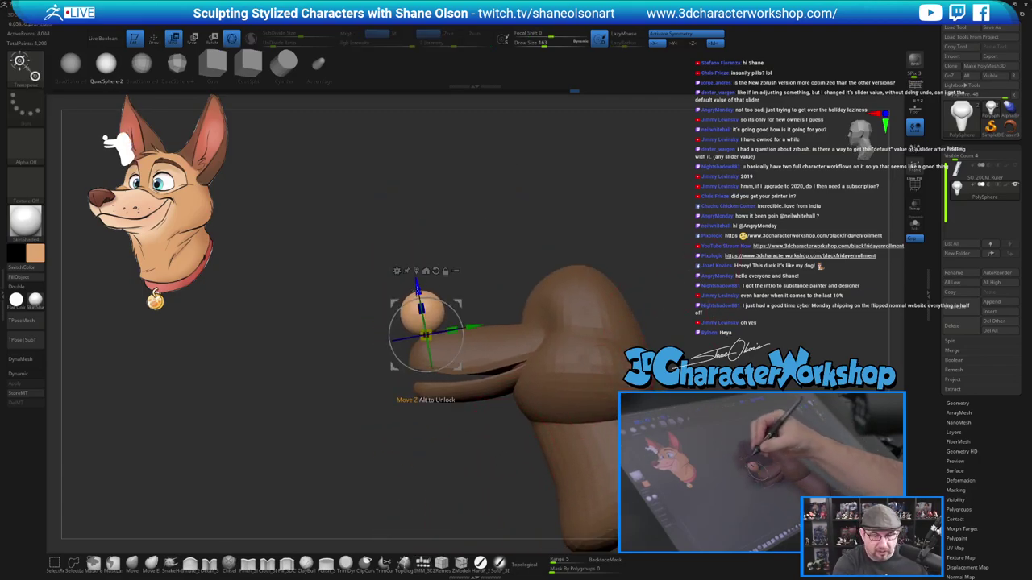
pyautogui.moveTo(417, 288); pyautogui.dragTo(422, 312)
pyautogui.moveTo(467, 261); pyautogui.dragTo(462, 319)
pyautogui.moveTo(454, 354); pyautogui.dragTo(462, 330)
pyautogui.moveTo(470, 268)
pyautogui.mouseDown()
pyautogui.moveTo(490, 281)
pyautogui.moveTo(582, 274)
pyautogui.moveTo(620, 252)
pyautogui.mouseUp()
pyautogui.press('q')
pyautogui.press('s')
pyautogui.click(425, 291)
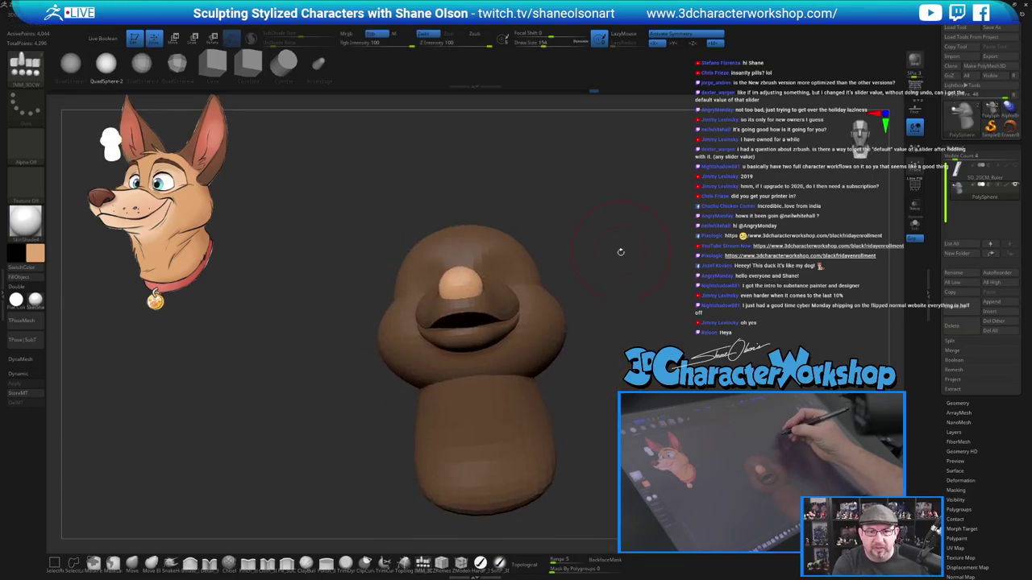
pyautogui.press('s')
pyautogui.click(477, 276)
pyautogui.moveTo(477, 276); pyautogui.dragTo(487, 267)
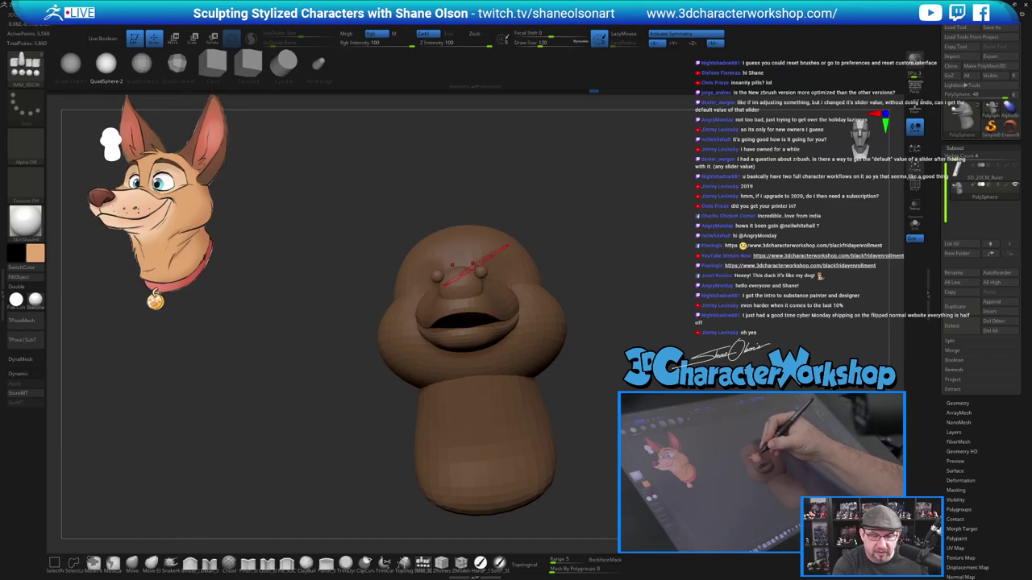
pyautogui.hotkey('ctrl', 'z')
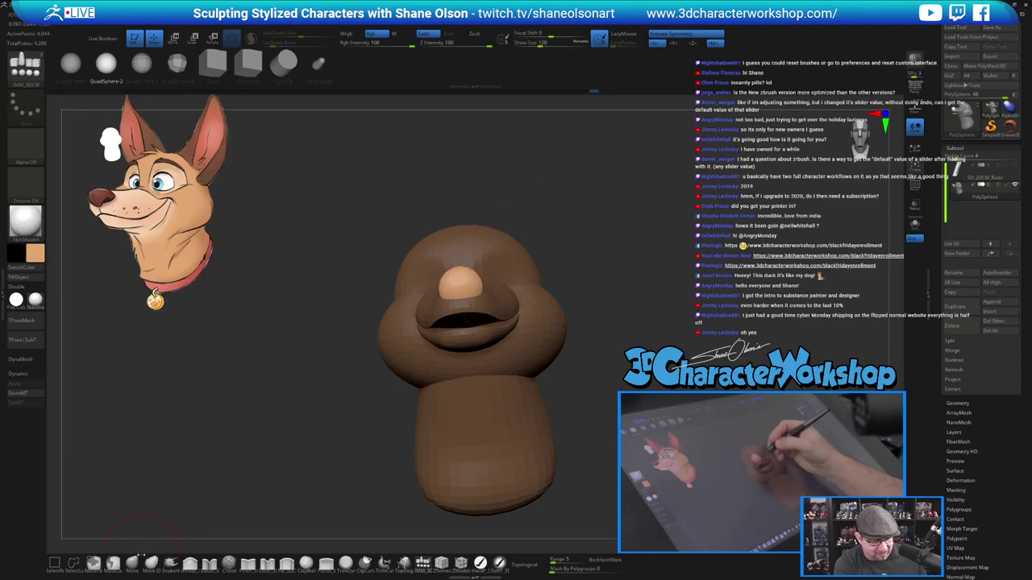
# Flatten and widen the nose sphere over the muzzle tip with the Move brush, reducing the draw size to 104.
pyautogui.click(132, 563)
pyautogui.keyDown('alt'); pyautogui.moveTo(611, 231); pyautogui.dragTo(628, 214); pyautogui.keyUp('alt')
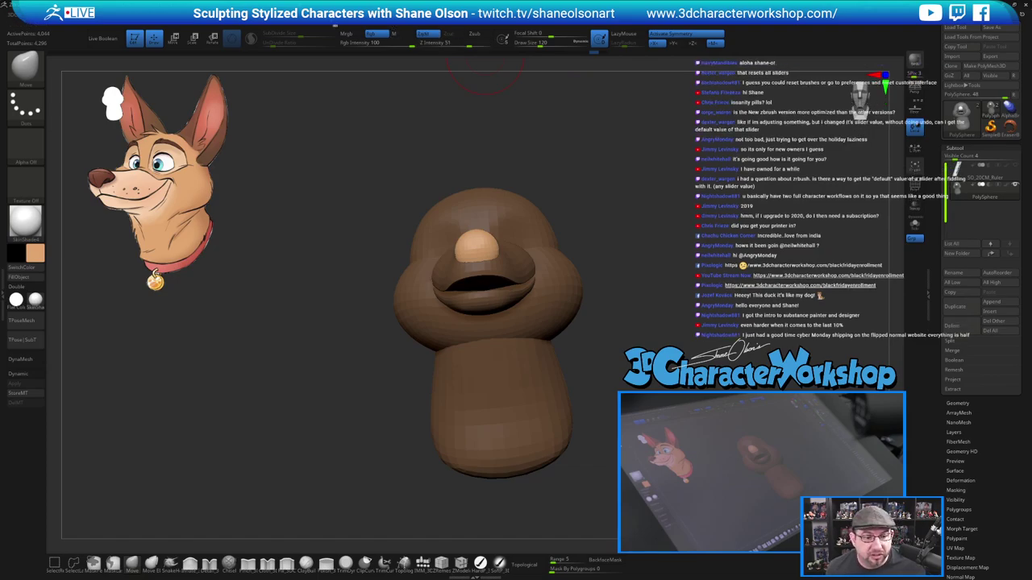
pyautogui.click(324, 15)
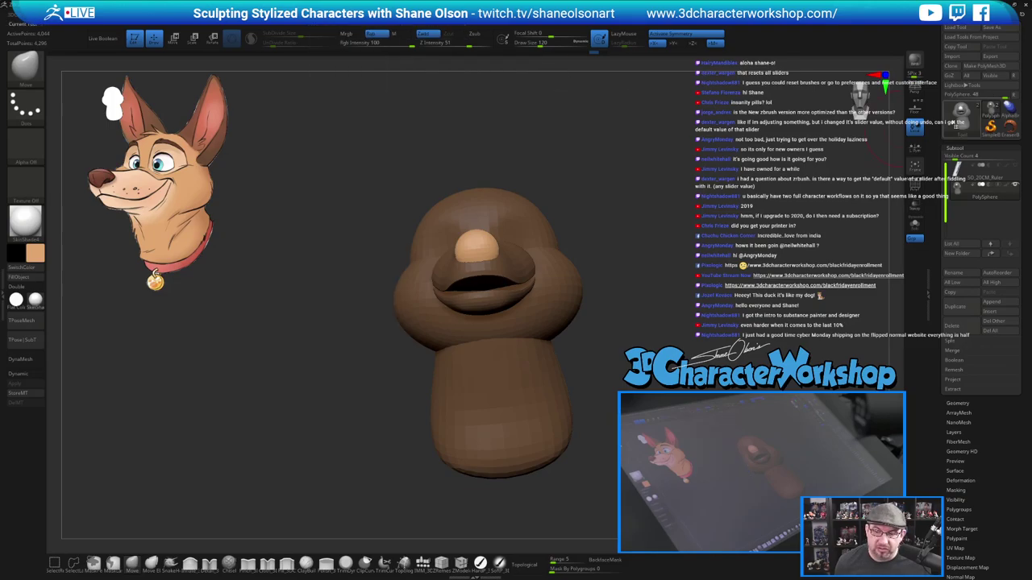
pyautogui.moveTo(598, 189); pyautogui.dragTo(603, 169)
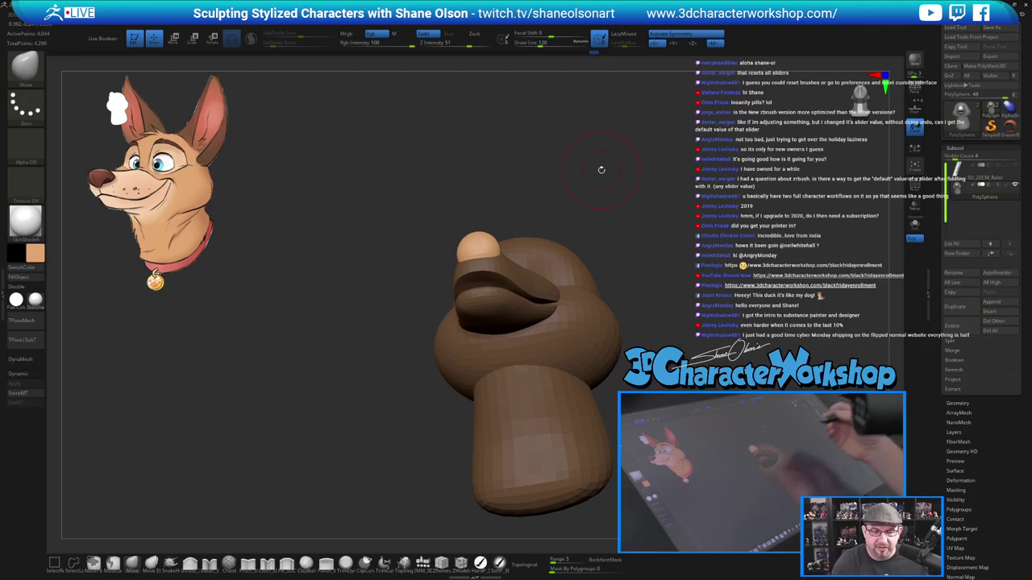
pyautogui.moveTo(514, 192); pyautogui.dragTo(485, 241)
pyautogui.press('[')
pyautogui.press('[')
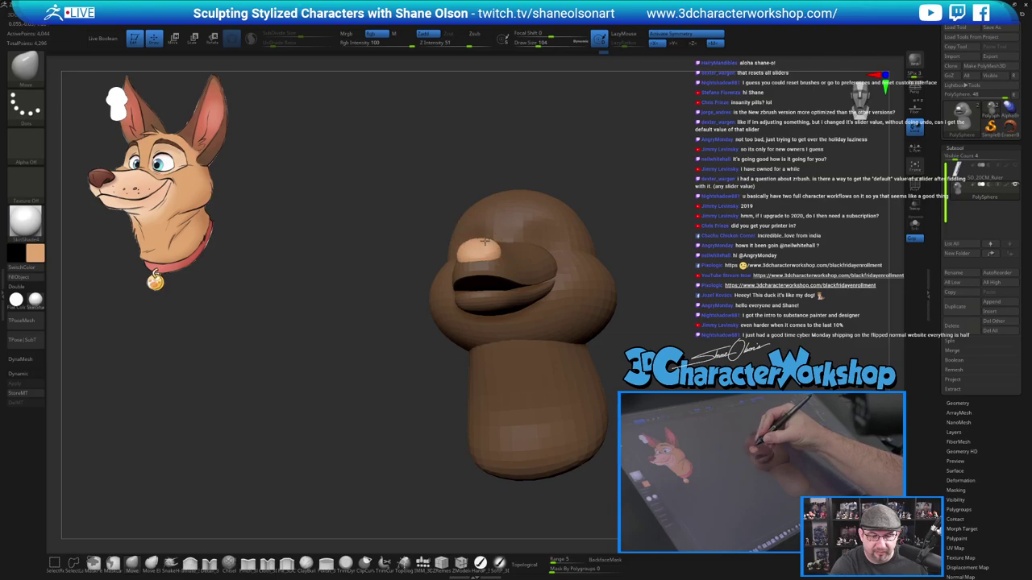
pyautogui.moveTo(471, 199)
pyautogui.mouseDown()
pyautogui.moveTo(435, 222)
pyautogui.moveTo(460, 198)
pyautogui.moveTo(520, 215)
pyautogui.moveTo(565, 258)
pyautogui.mouseUp()
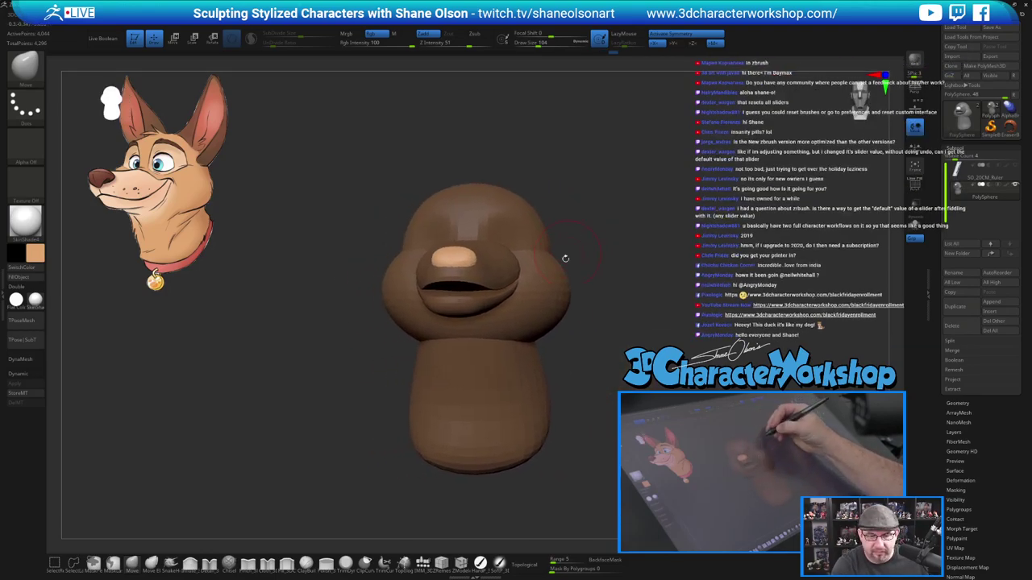
# Isolate the nose, shape its nostrils and sides with the Move brush at draw size 35, and show the whole head again.
pyautogui.keyDown('ctrl'); pyautogui.keyDown('shift'); pyautogui.click(470, 261); pyautogui.keyUp('shift'); pyautogui.keyUp('ctrl')
pyautogui.press('s')
pyautogui.moveTo(473, 274)
pyautogui.mouseDown()
pyautogui.moveTo(462, 268)
pyautogui.moveTo(479, 278)
pyautogui.moveTo(482, 319)
pyautogui.mouseUp()
pyautogui.press('s')
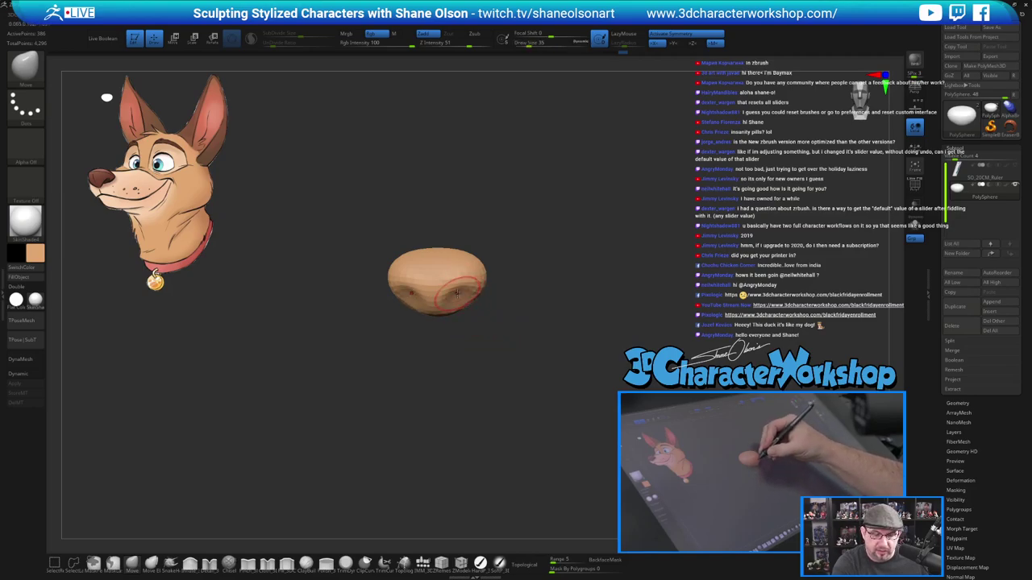
pyautogui.moveTo(476, 308); pyautogui.dragTo(478, 249)
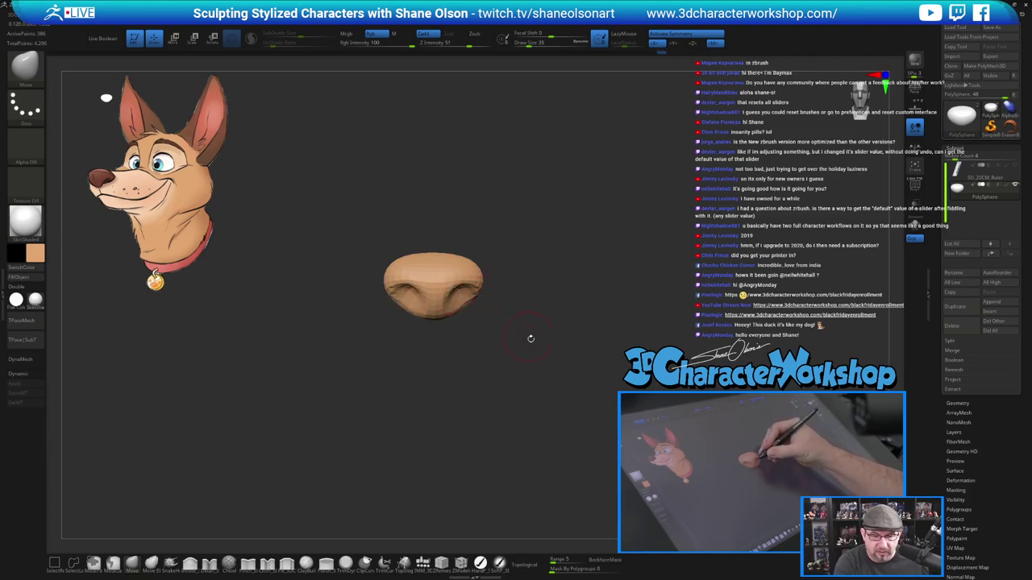
pyautogui.moveTo(555, 391); pyautogui.dragTo(500, 297)
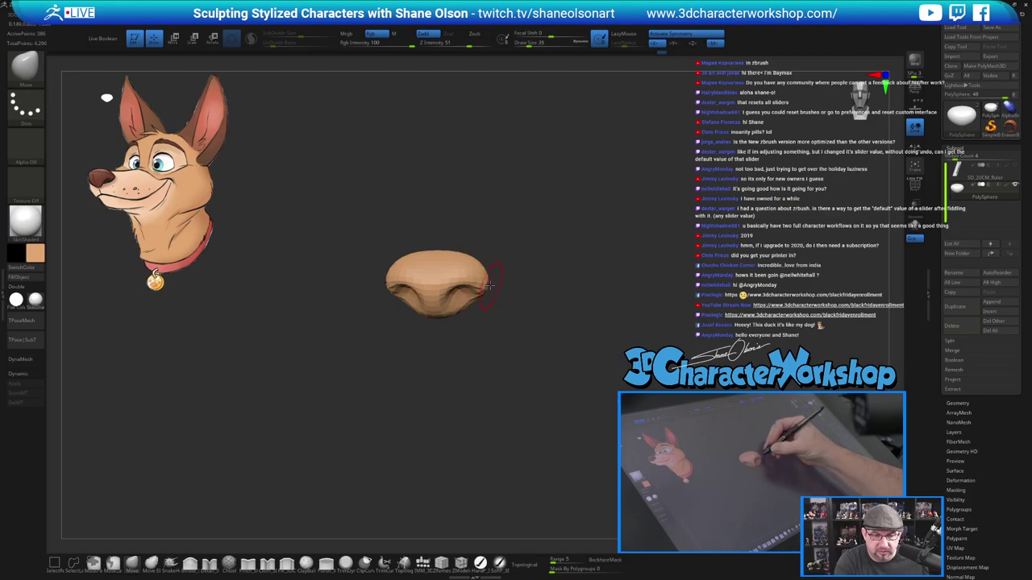
pyautogui.keyDown('ctrl'); pyautogui.keyDown('shift'); pyautogui.click(556, 259); pyautogui.keyUp('shift'); pyautogui.keyUp('ctrl')
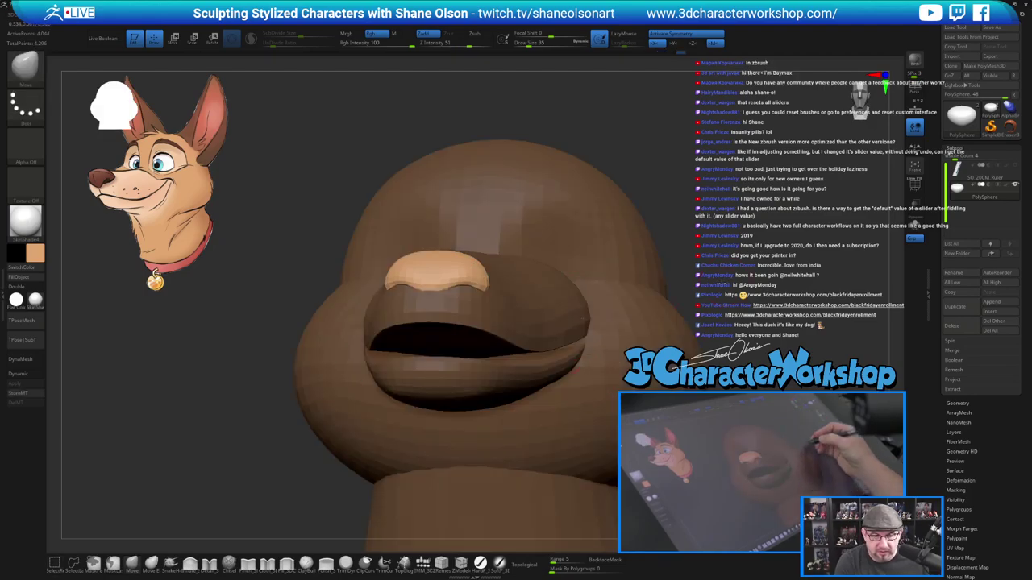
# Pull the sides and front of the nose around the muzzle tip with the Move brush at draw size 68.
pyautogui.moveTo(723, 284); pyautogui.dragTo(584, 282)
pyautogui.press('s')
pyautogui.moveTo(447, 207); pyautogui.dragTo(454, 207)
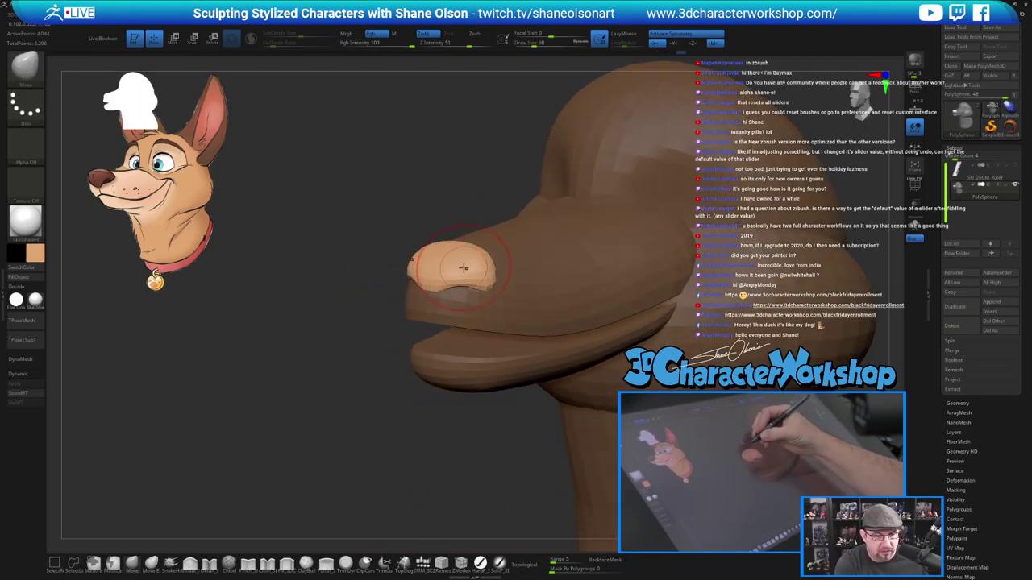
pyautogui.moveTo(463, 278); pyautogui.dragTo(459, 273)
pyautogui.moveTo(387, 286); pyautogui.dragTo(339, 287)
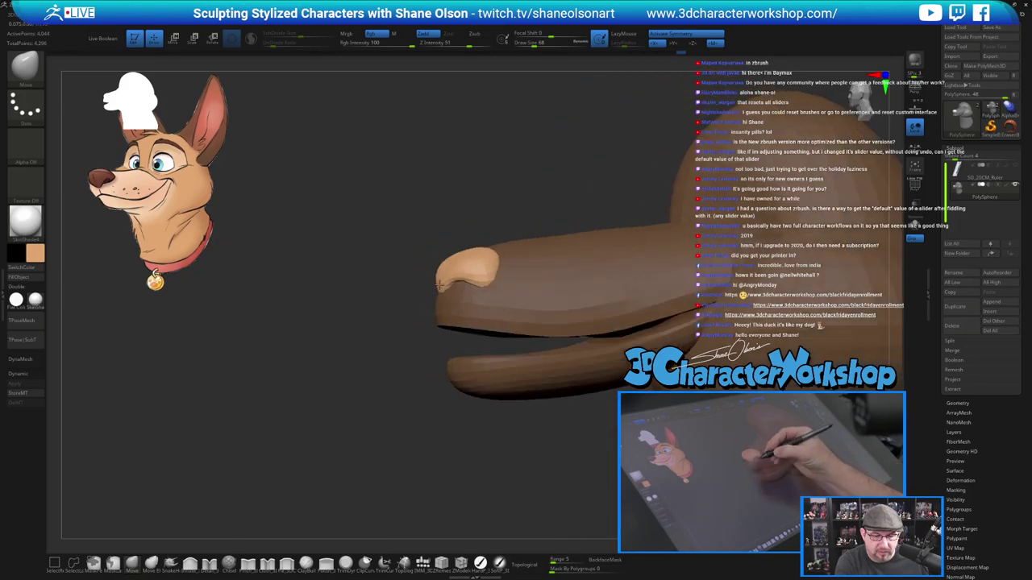
pyautogui.moveTo(445, 289); pyautogui.dragTo(442, 295)
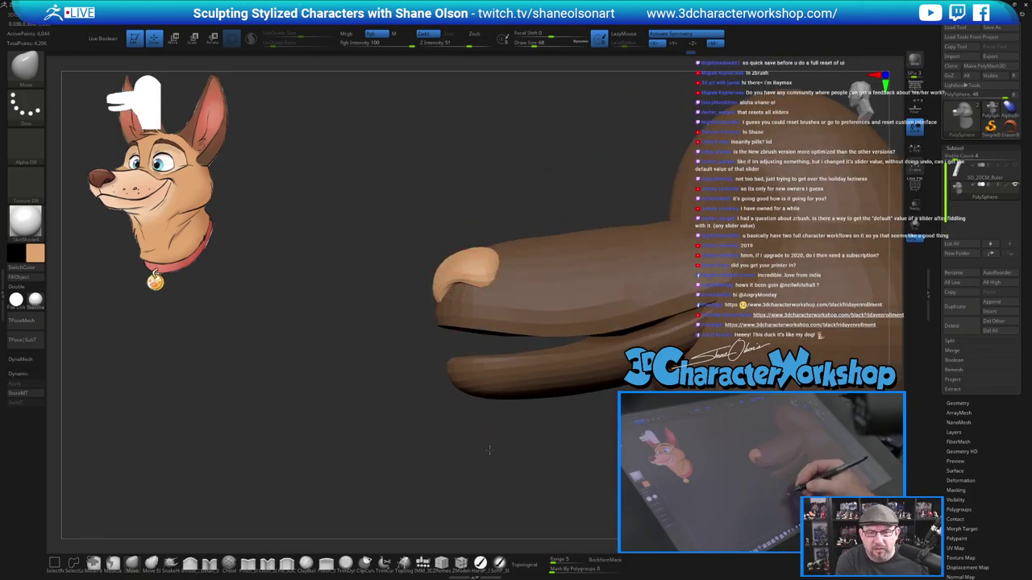
# Split the unmasked nose from the head into its own subtool with Split Unmasked Points.
pyautogui.moveTo(488, 452); pyautogui.dragTo(564, 452)
pyautogui.keyDown('alt'); pyautogui.moveTo(794, 379); pyautogui.dragTo(669, 322); pyautogui.keyUp('alt')
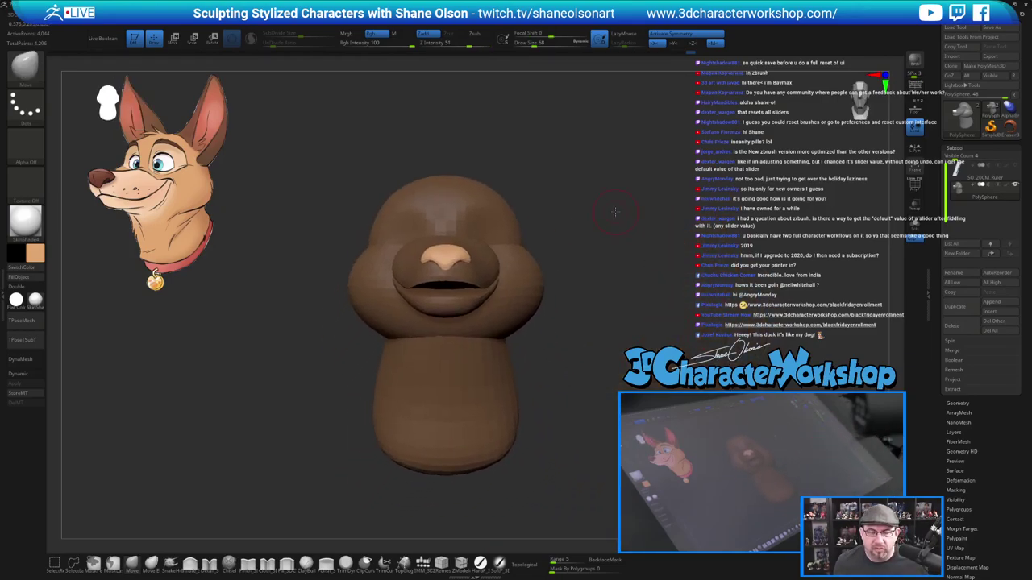
pyautogui.moveTo(615, 211); pyautogui.dragTo(619, 206)
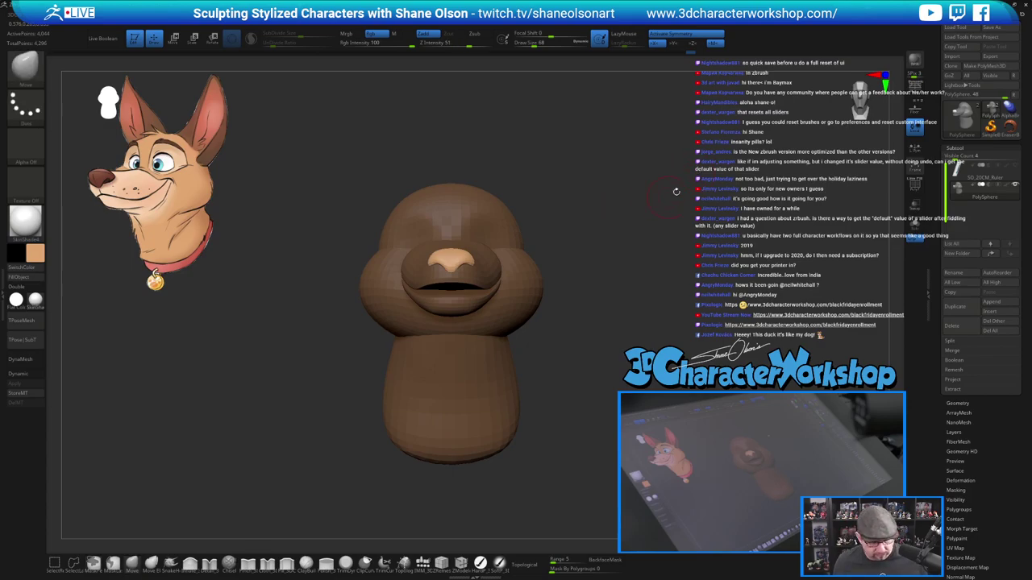
pyautogui.press('3')
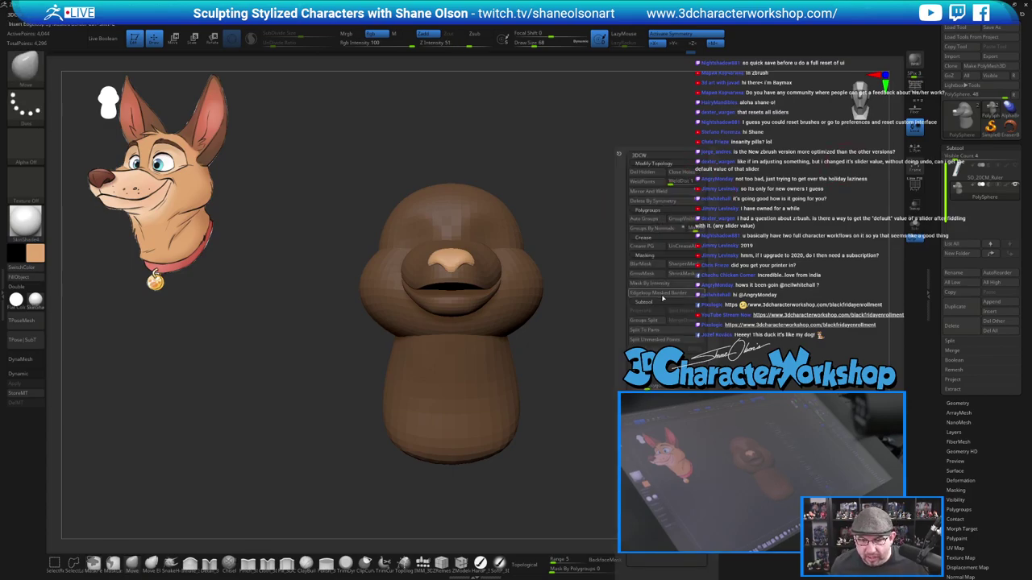
pyautogui.click(665, 340)
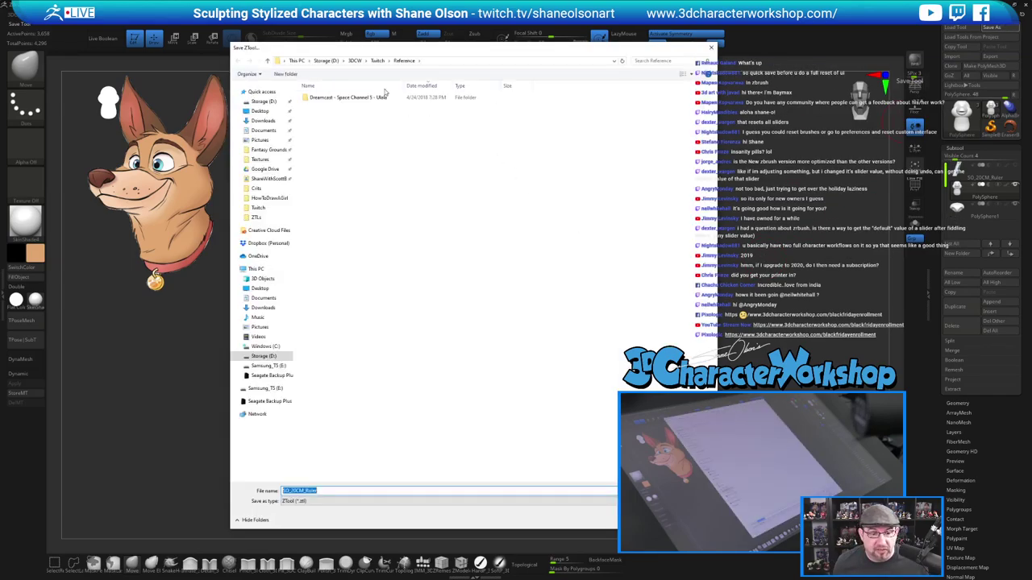
# Save the tool in the Twitch folder as Mitch_Dog_01.
pyautogui.click(377, 61)
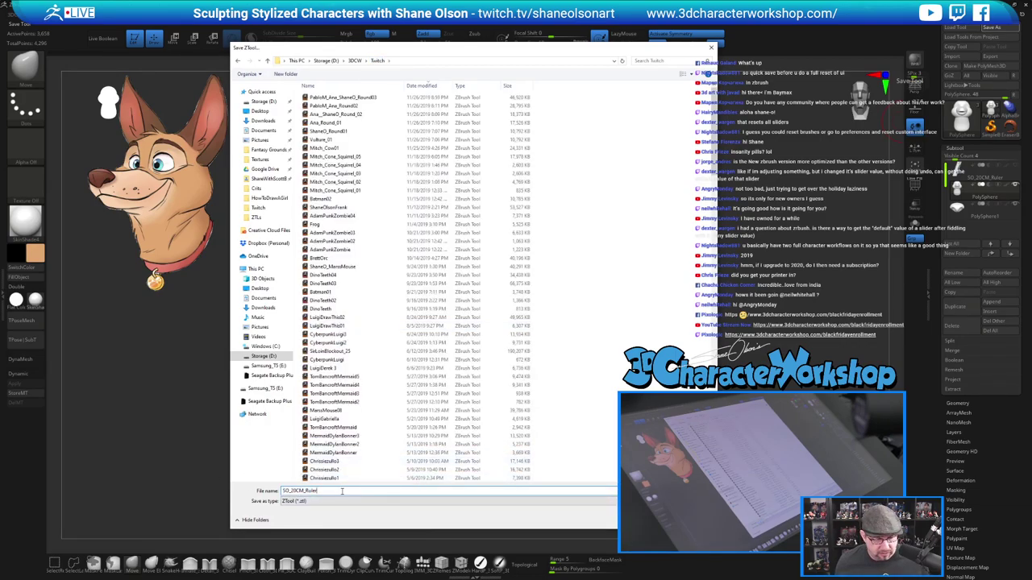
pyautogui.write('Mitc')
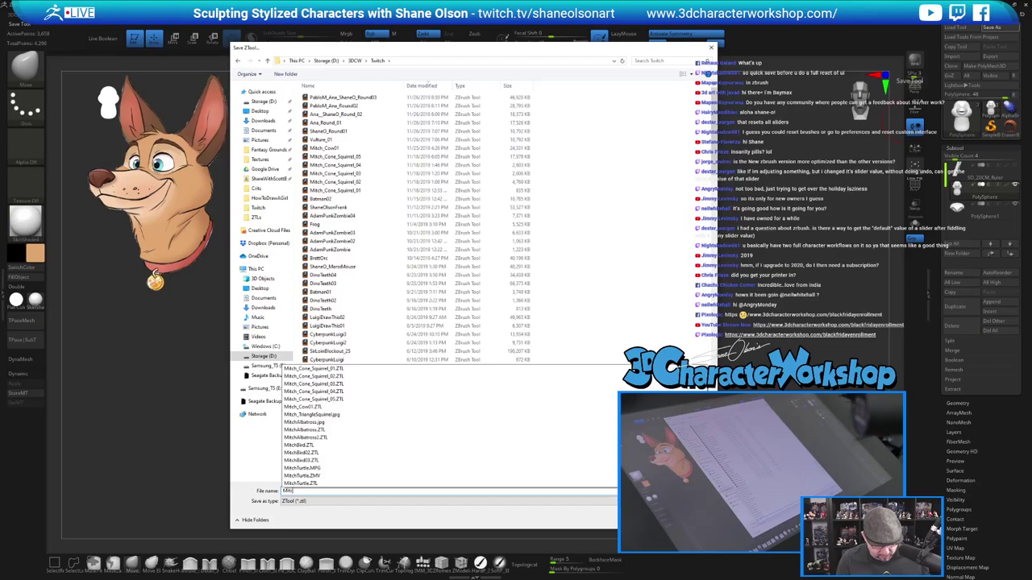
pyautogui.write('h_Dog')
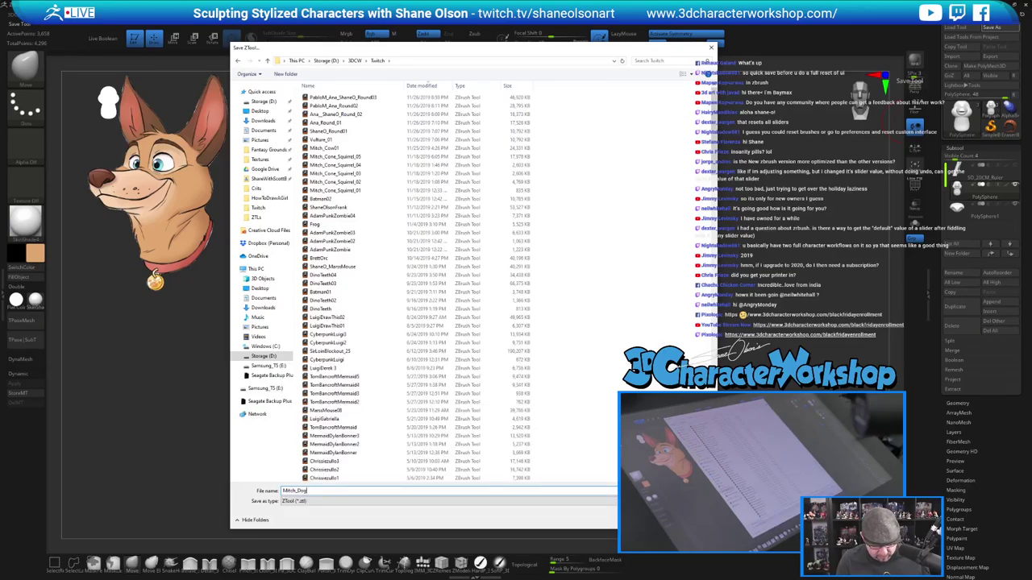
pyautogui.write('_01')
pyautogui.press('Return')
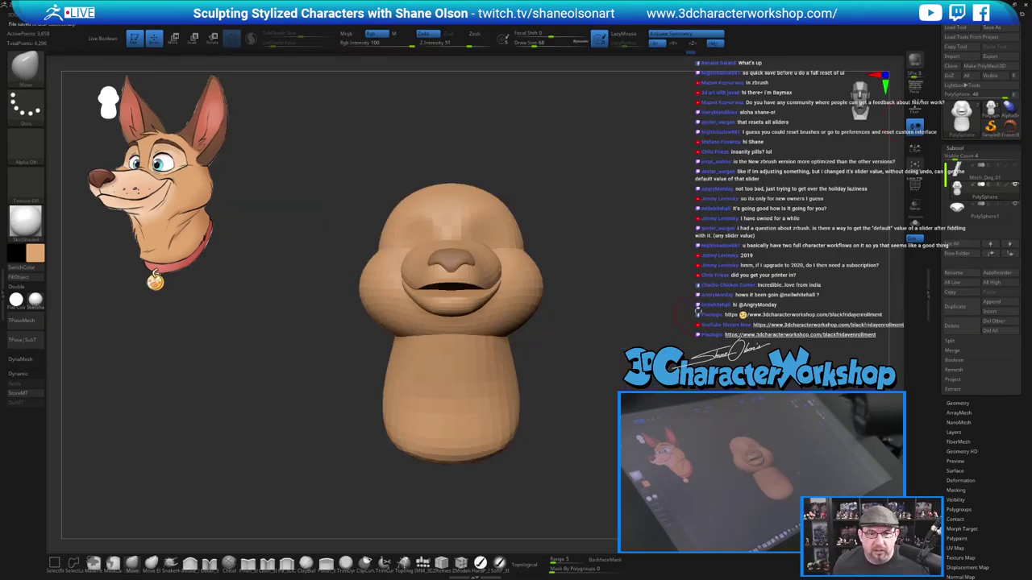
# Insert a mirrored pair of Appendage meshes on top of the head as ears, using the insert multi-mesh brush.
pyautogui.moveTo(621, 225); pyautogui.dragTo(638, 204)
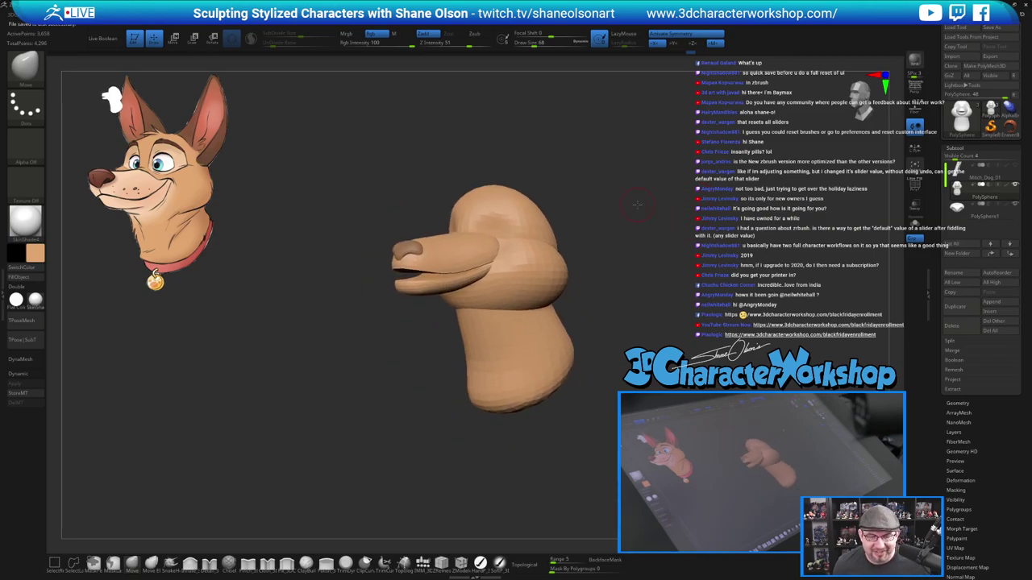
pyautogui.moveTo(637, 280)
pyautogui.mouseDown()
pyautogui.moveTo(609, 278)
pyautogui.moveTo(627, 301)
pyautogui.mouseUp()
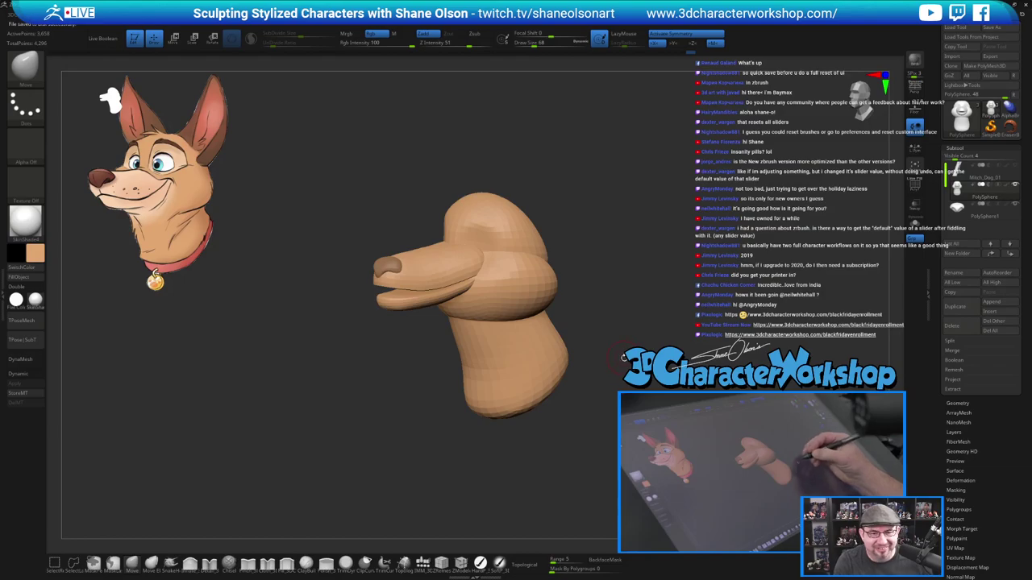
pyautogui.moveTo(630, 345); pyautogui.dragTo(668, 335)
pyautogui.moveTo(604, 302)
pyautogui.mouseDown()
pyautogui.moveTo(645, 298)
pyautogui.moveTo(566, 270)
pyautogui.moveTo(557, 448)
pyautogui.moveTo(601, 418)
pyautogui.mouseUp()
pyautogui.moveTo(584, 357)
pyautogui.mouseDown()
pyautogui.moveTo(592, 400)
pyautogui.moveTo(611, 392)
pyautogui.mouseUp()
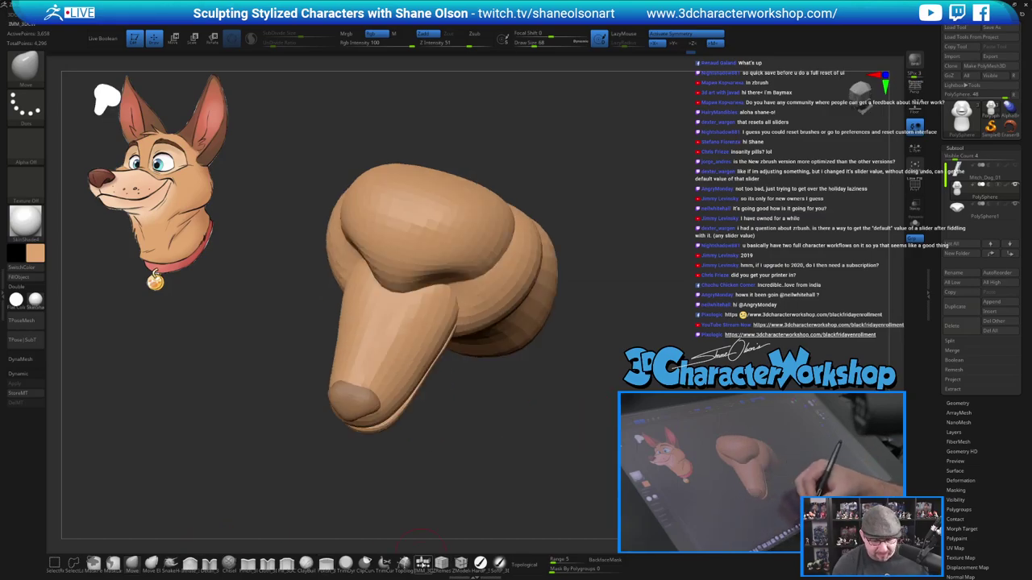
pyautogui.click(422, 563)
pyautogui.click(312, 65)
pyautogui.moveTo(576, 351); pyautogui.dragTo(609, 358)
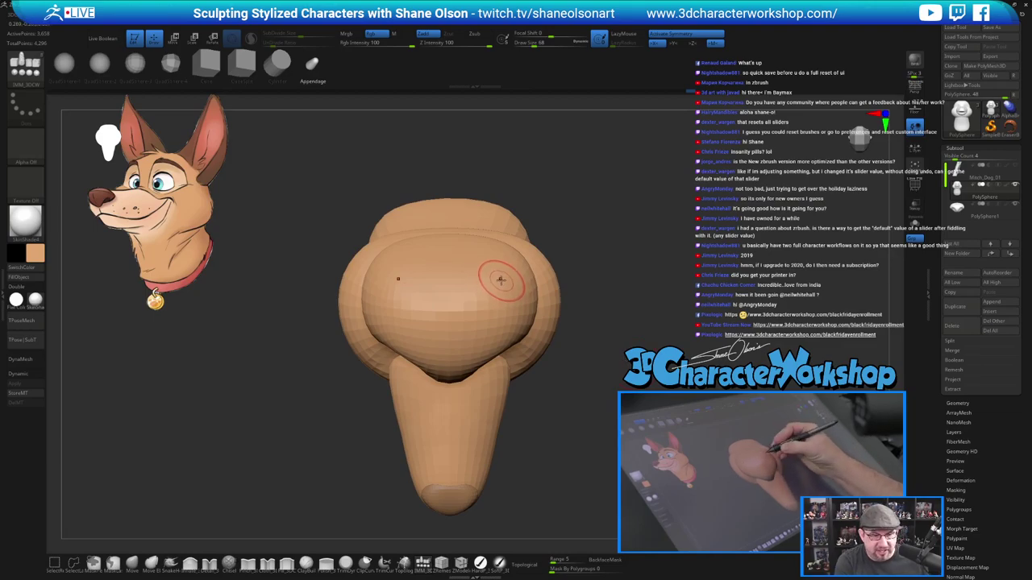
pyautogui.moveTo(499, 295); pyautogui.dragTo(499, 346)
# Reposition the ears on the top of the head with the Move gizmo.
pyautogui.moveTo(589, 363); pyautogui.dragTo(516, 261)
pyautogui.press('w')
pyautogui.moveTo(510, 297); pyautogui.dragTo(493, 295)
pyautogui.moveTo(559, 330); pyautogui.dragTo(559, 422)
# Undo the last gizmo change, turn on local symmetry, and stretch the ears lengthwise with the gizmo.
pyautogui.moveTo(491, 267); pyautogui.dragTo(498, 239)
pyautogui.hotkey('ctrl', 'z')
pyautogui.click(922, 148)
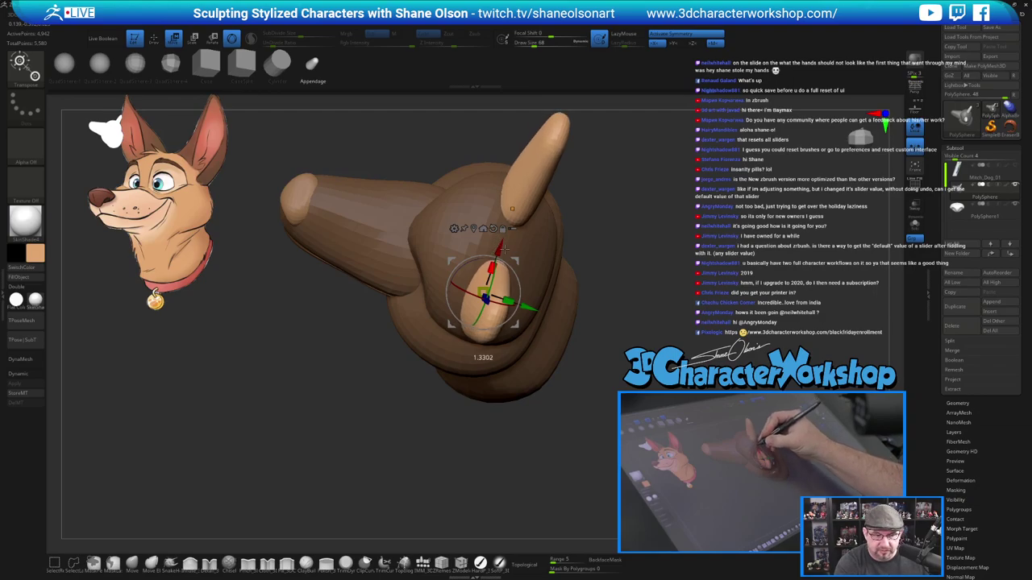
pyautogui.moveTo(586, 439); pyautogui.dragTo(678, 348)
pyautogui.keyDown('alt'); pyautogui.moveTo(611, 395); pyautogui.dragTo(616, 350); pyautogui.keyUp('alt')
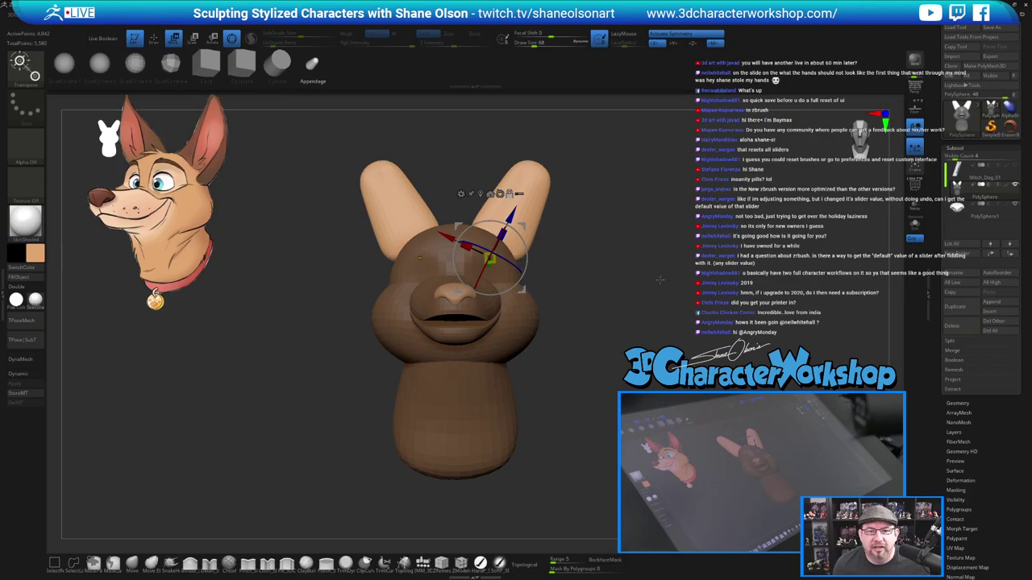
pyautogui.keyDown('alt'); pyautogui.moveTo(660, 280); pyautogui.dragTo(613, 230); pyautogui.keyUp('alt')
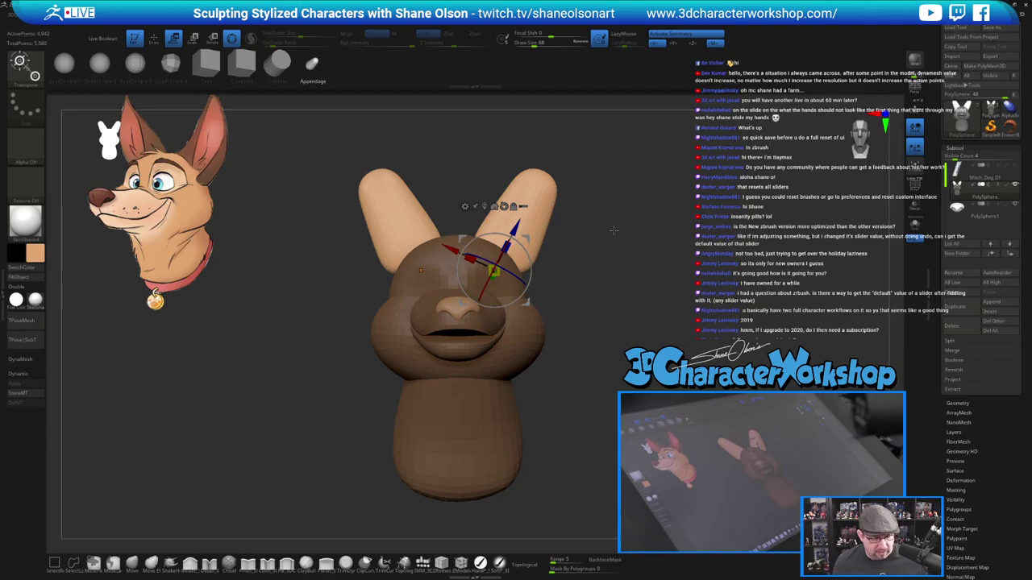
# Pull the ear tips upward with the SnakeHook brush, using a draw size of 124.
pyautogui.click(169, 571)
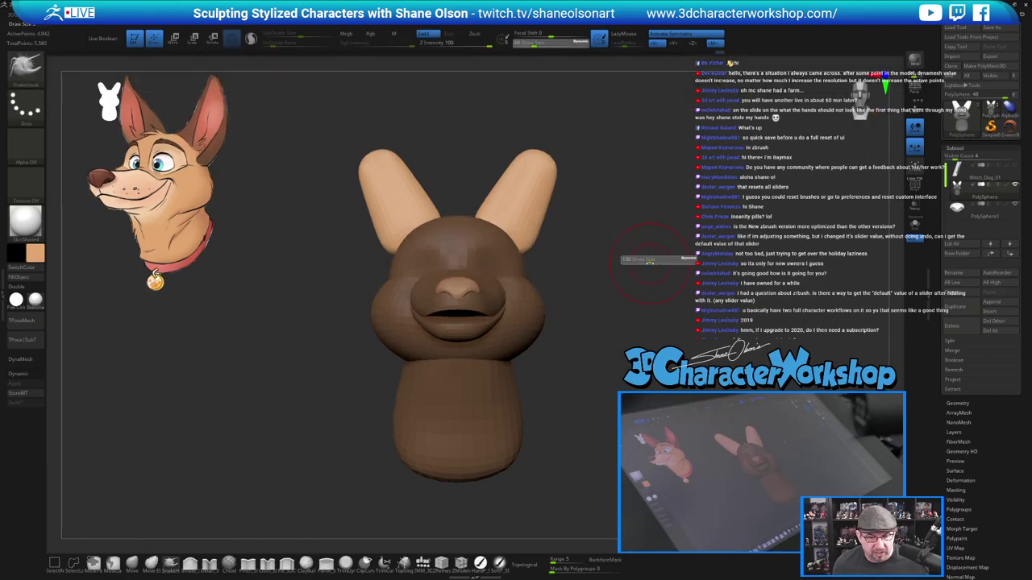
pyautogui.moveTo(548, 154)
pyautogui.mouseDown()
pyautogui.moveTo(542, 129)
pyautogui.moveTo(515, 143)
pyautogui.mouseUp()
pyautogui.press('s')
pyautogui.press('s')
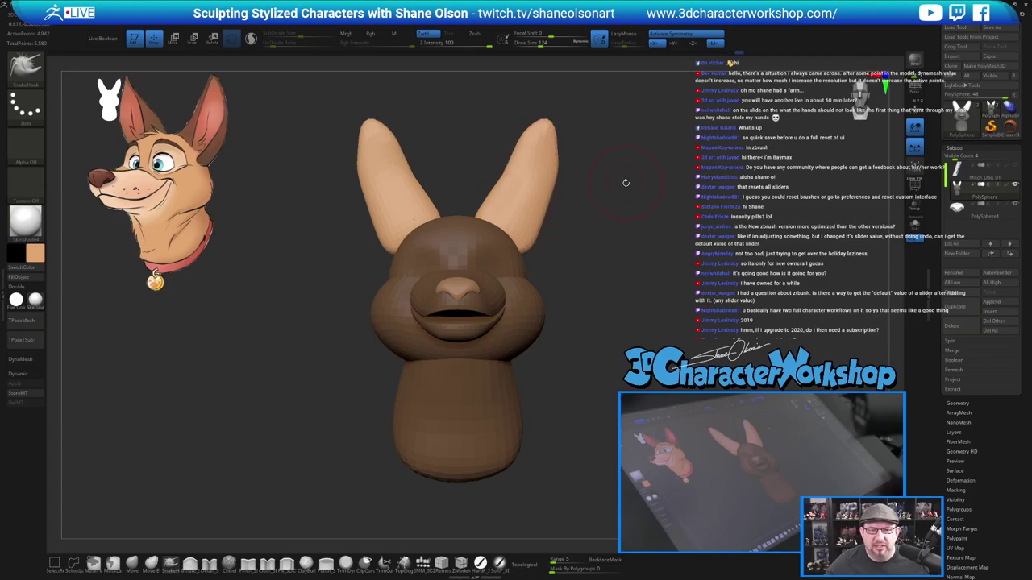
# Shape the inner edges and middle of the ears with the SnakeHook brush at draw size 197.
pyautogui.keyDown('alt'); pyautogui.moveTo(617, 251); pyautogui.dragTo(613, 261); pyautogui.keyUp('alt')
pyautogui.press('s')
pyautogui.moveTo(528, 256); pyautogui.dragTo(535, 262)
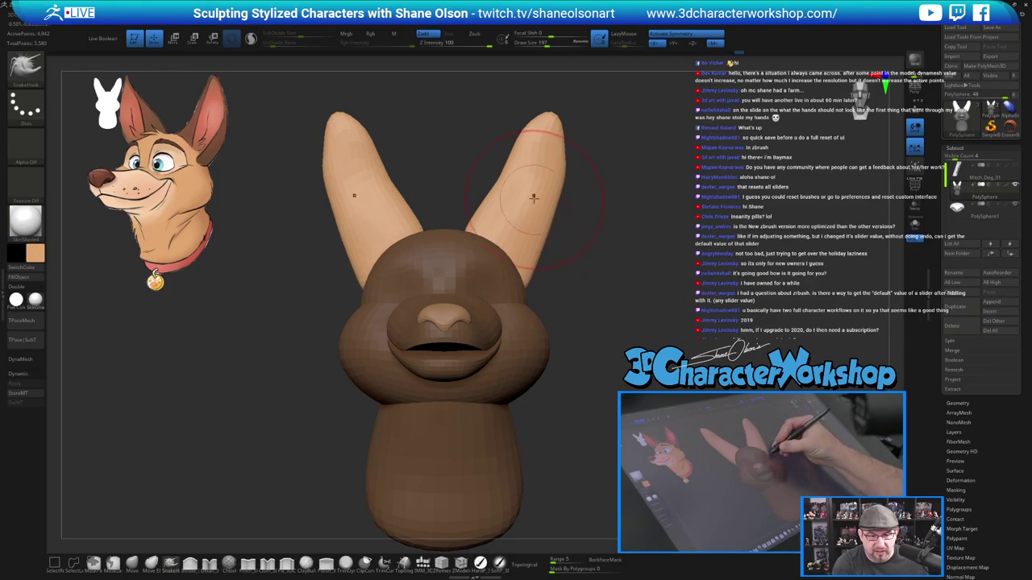
pyautogui.moveTo(519, 164); pyautogui.dragTo(512, 162)
pyautogui.moveTo(489, 211); pyautogui.dragTo(498, 211)
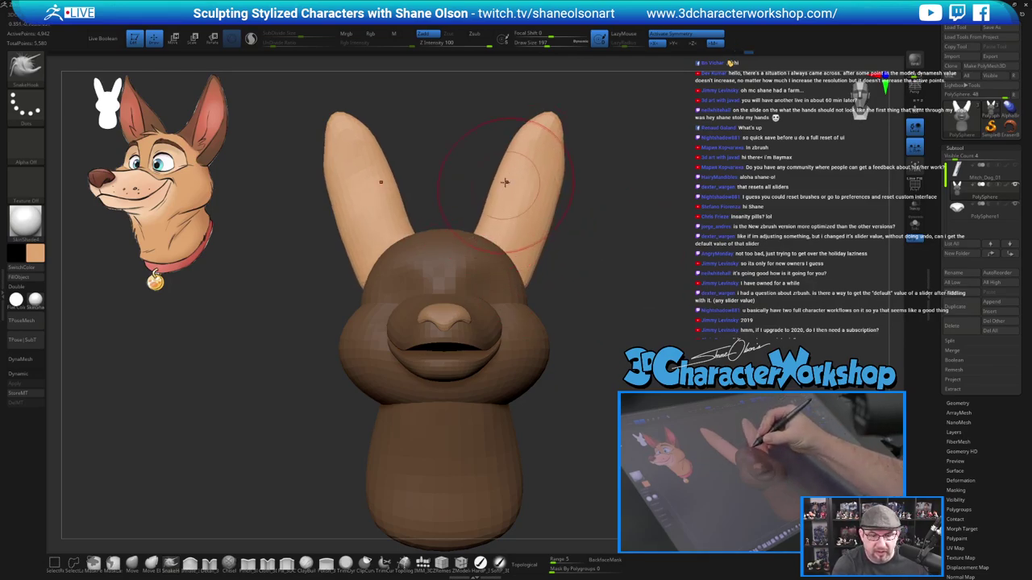
pyautogui.moveTo(509, 176); pyautogui.dragTo(502, 175)
pyautogui.moveTo(486, 230); pyautogui.dragTo(532, 131)
# Reshape the upper ears with the SnakeHook brush at draw size 177 and smooth them near the tips.
pyautogui.moveTo(620, 234)
pyautogui.keyDown('alt'); pyautogui.mouseDown()
pyautogui.moveTo(614, 222)
pyautogui.moveTo(611, 263)
pyautogui.moveTo(570, 224)
pyautogui.moveTo(609, 244)
pyautogui.moveTo(606, 194)
pyautogui.mouseUp(); pyautogui.keyUp('alt')
pyautogui.press('shift')
pyautogui.press('s')
pyautogui.click(586, 163)
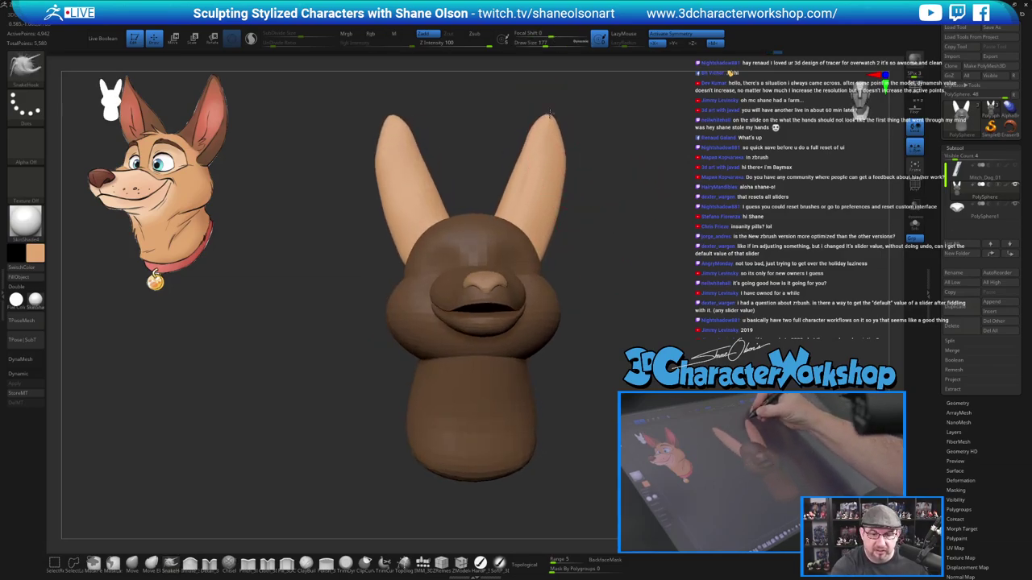
pyautogui.keyDown('shift'); pyautogui.moveTo(549, 133); pyautogui.dragTo(537, 134); pyautogui.keyUp('shift')
# Taper the ear tips with the SnakeHook brush at draw size 128 and smooth their inner edges.
pyautogui.press('s')
pyautogui.click(548, 138)
pyautogui.moveTo(629, 244)
pyautogui.mouseDown()
pyautogui.moveTo(601, 239)
pyautogui.moveTo(581, 254)
pyautogui.moveTo(634, 244)
pyautogui.moveTo(601, 231)
pyautogui.moveTo(591, 269)
pyautogui.mouseUp()
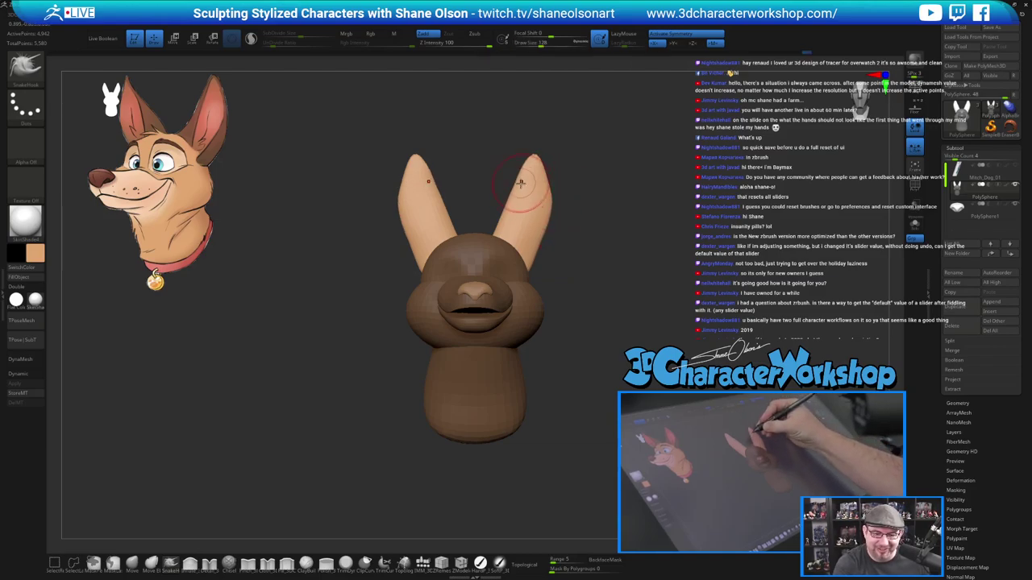
pyautogui.keyDown('shift'); pyautogui.moveTo(521, 179); pyautogui.dragTo(537, 158); pyautogui.keyUp('shift')
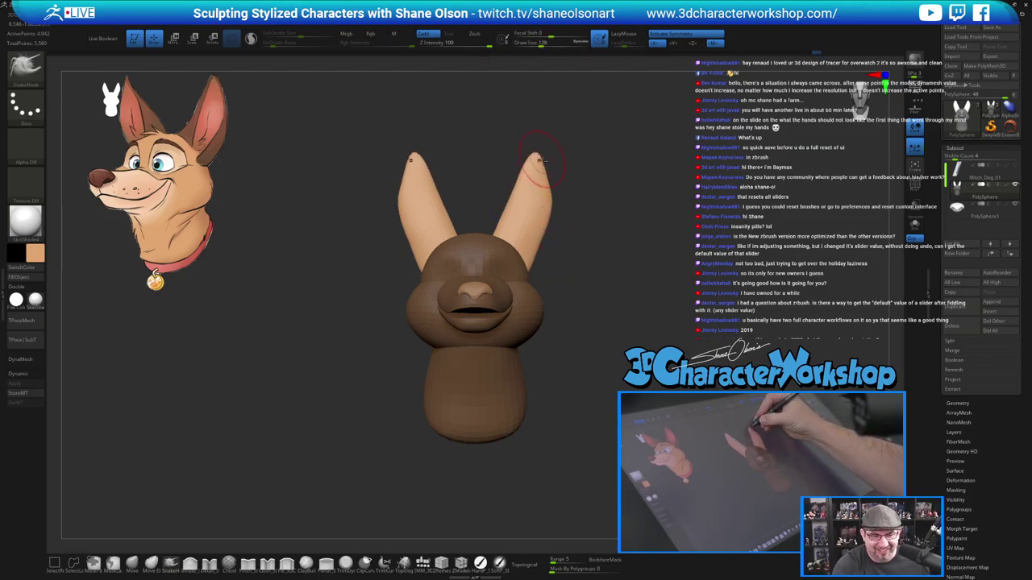
pyautogui.moveTo(594, 304); pyautogui.dragTo(593, 275)
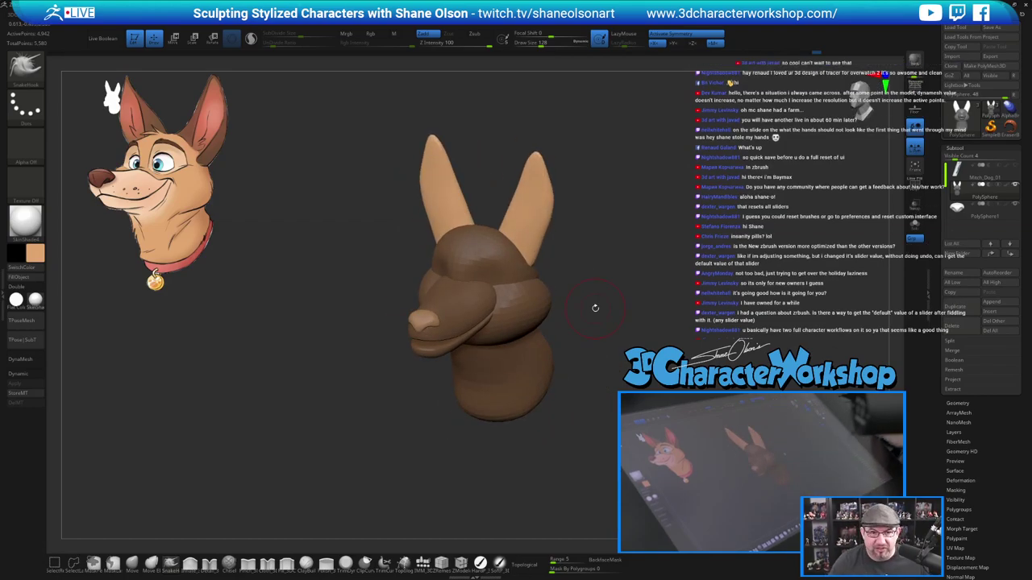
# Inspect the dog head from the front and view duck head image results in the browser for comparison.
pyautogui.keyDown('alt'); pyautogui.moveTo(635, 198); pyautogui.dragTo(650, 221); pyautogui.keyUp('alt')
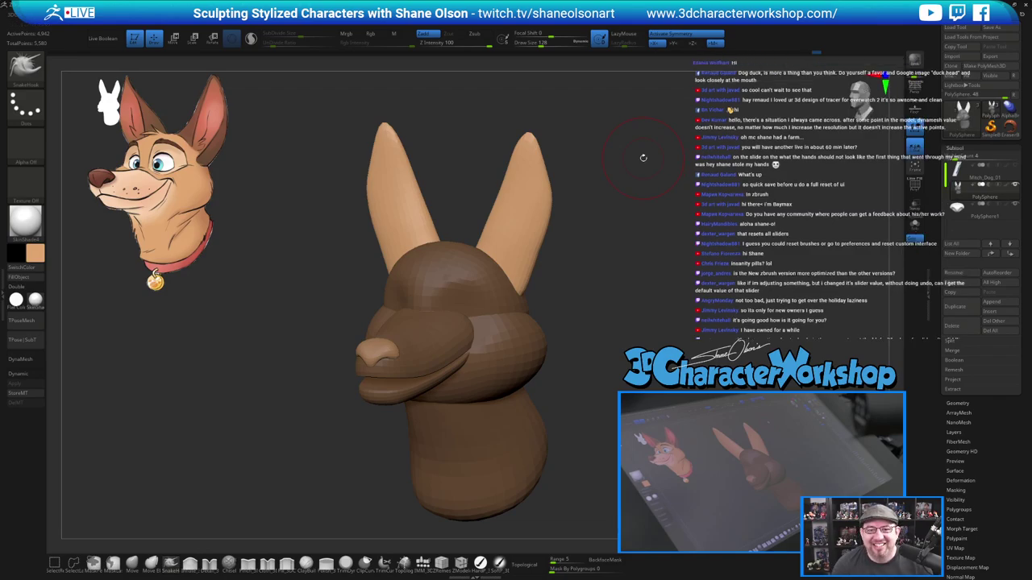
pyautogui.moveTo(641, 195)
pyautogui.mouseDown()
pyautogui.moveTo(615, 247)
pyautogui.moveTo(674, 219)
pyautogui.moveTo(676, 204)
pyautogui.mouseUp()
pyautogui.moveTo(590, 266)
pyautogui.mouseDown()
pyautogui.moveTo(602, 236)
pyautogui.moveTo(627, 305)
pyautogui.mouseUp()
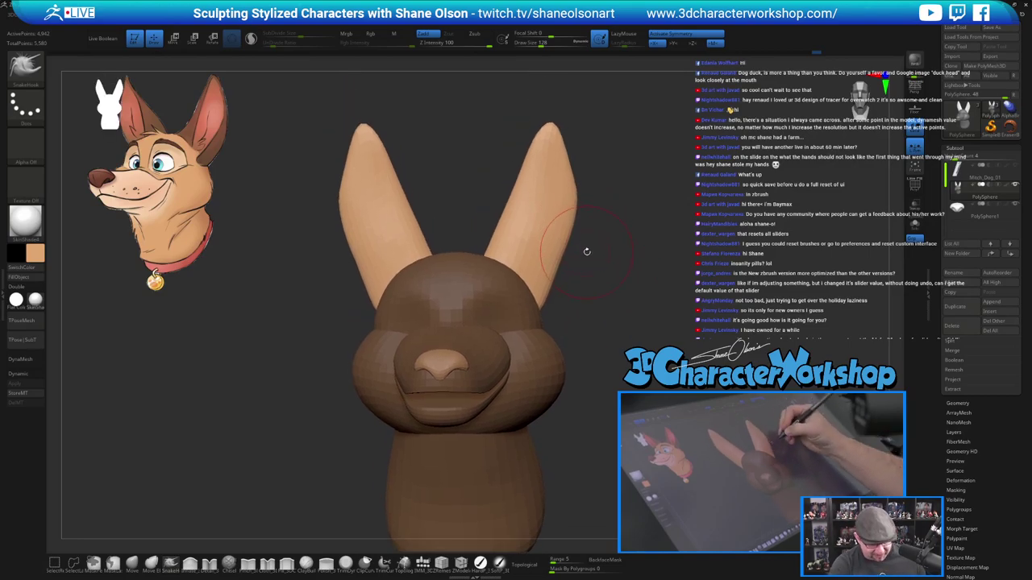
pyautogui.press('space')
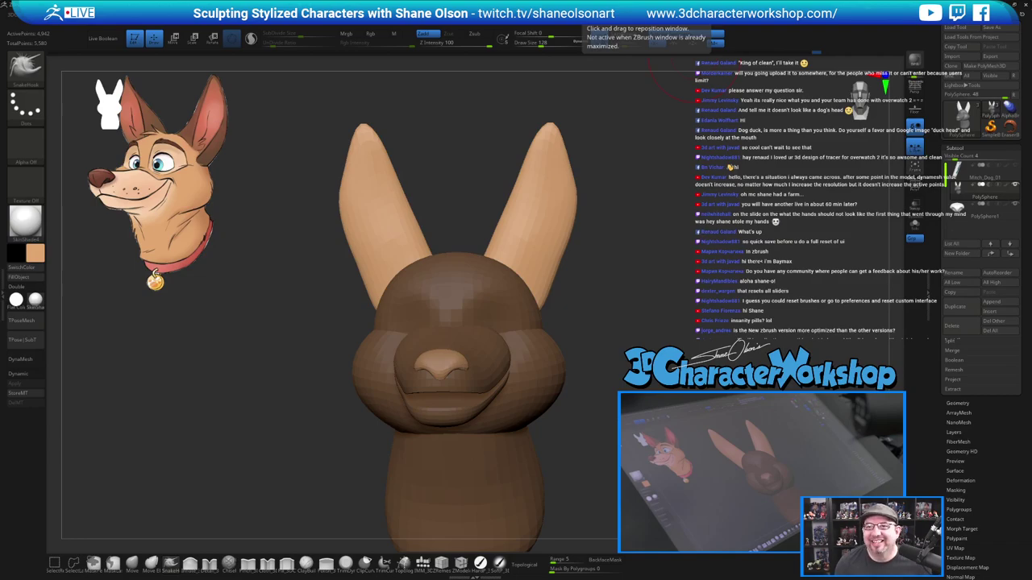
pyautogui.moveTo(587, 0); pyautogui.dragTo(558, 0)
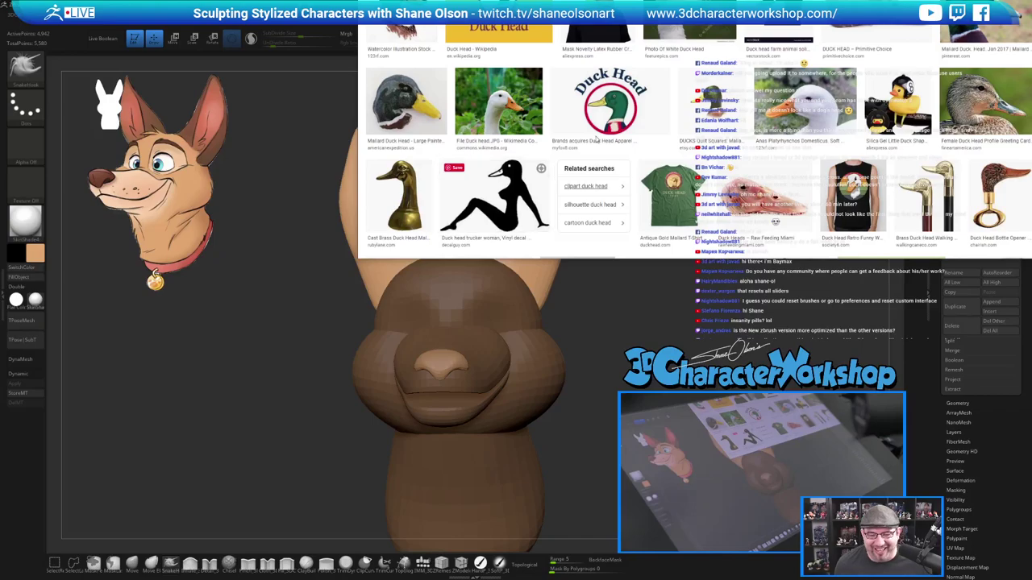
pyautogui.moveTo(558, 0); pyautogui.dragTo(546, 0)
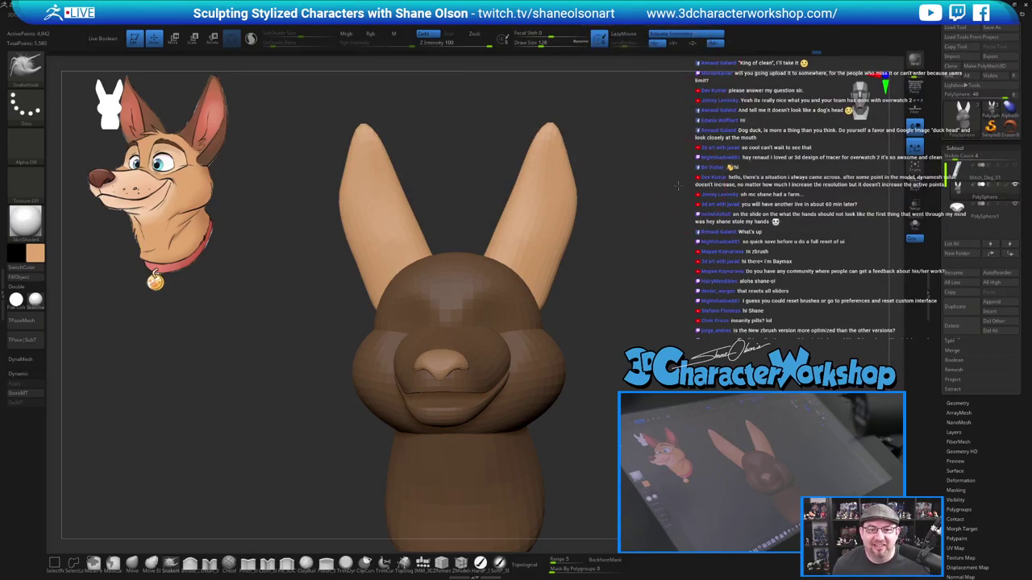
# Split the ears from the head into their own subtool and isolate that subtool in the viewport.
pyautogui.moveTo(678, 186); pyautogui.dragTo(673, 187)
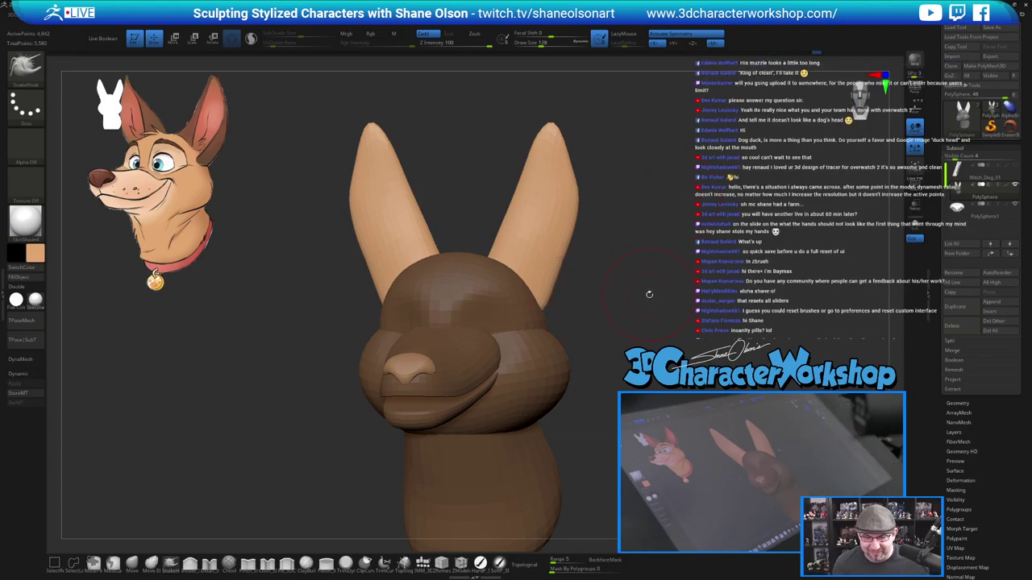
pyautogui.moveTo(650, 294); pyautogui.dragTo(645, 295)
pyautogui.press('space')
pyautogui.click(647, 345)
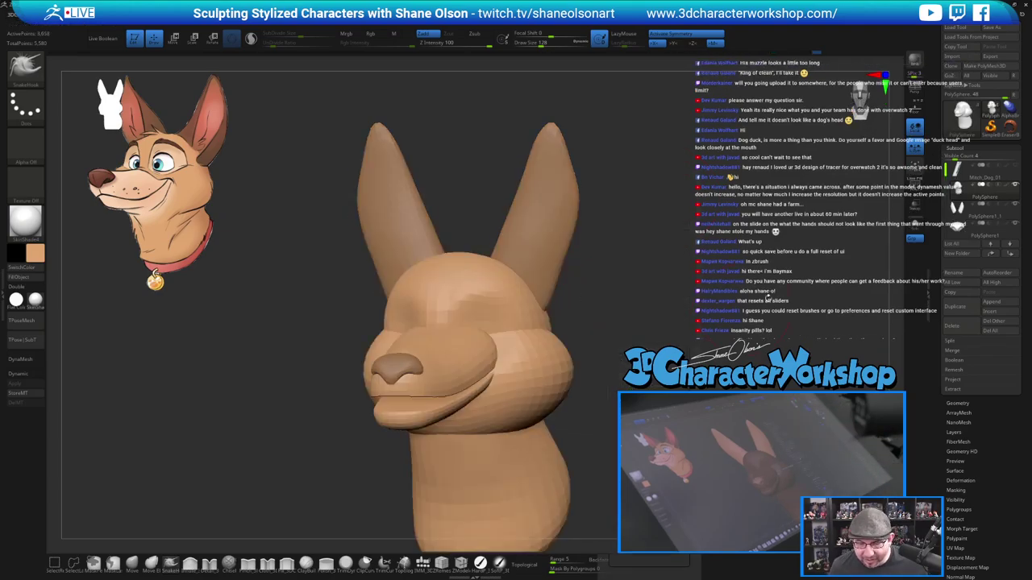
pyautogui.keyDown('alt'); pyautogui.click(559, 216); pyautogui.keyUp('alt')
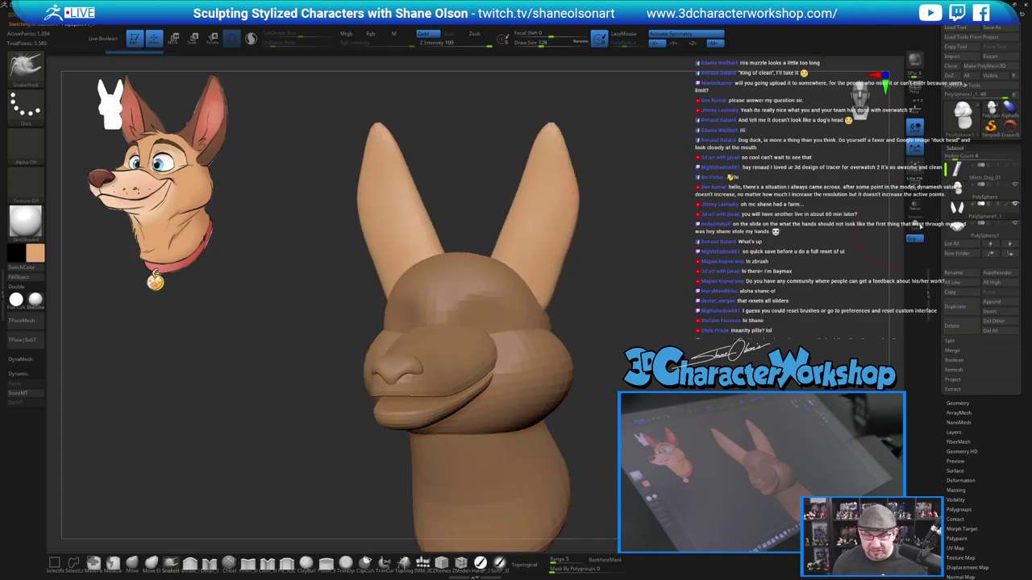
pyautogui.click(916, 229)
pyautogui.moveTo(714, 221)
pyautogui.keyDown('alt'); pyautogui.mouseDown()
pyautogui.moveTo(700, 270)
pyautogui.moveTo(701, 234)
pyautogui.mouseUp(); pyautogui.keyUp('alt')
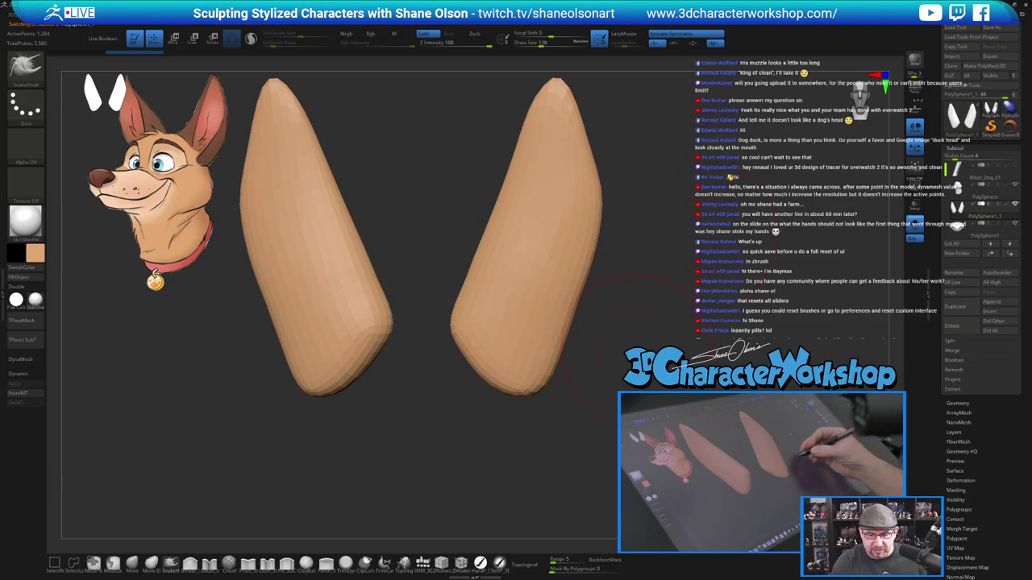
# Paint a mask over the inner faces of both ears with the mask pen at draw size 53.
pyautogui.keyDown('alt'); pyautogui.moveTo(636, 350); pyautogui.dragTo(656, 352); pyautogui.keyUp('alt')
pyautogui.press('[')
pyautogui.press('[')
pyautogui.press('[')
pyautogui.press('[')
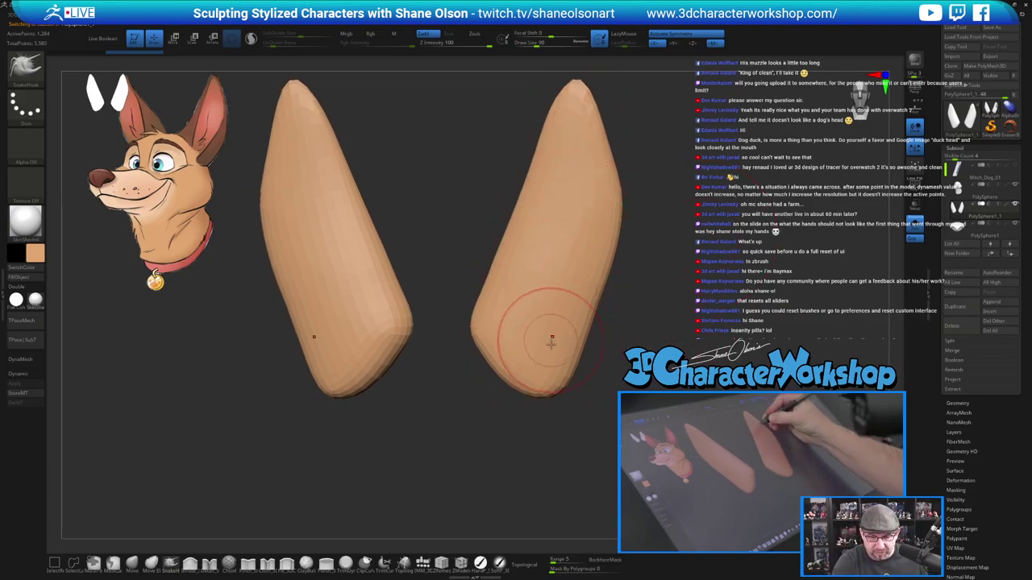
pyautogui.moveTo(599, 440); pyautogui.dragTo(613, 434)
pyautogui.moveTo(624, 264); pyautogui.dragTo(644, 290)
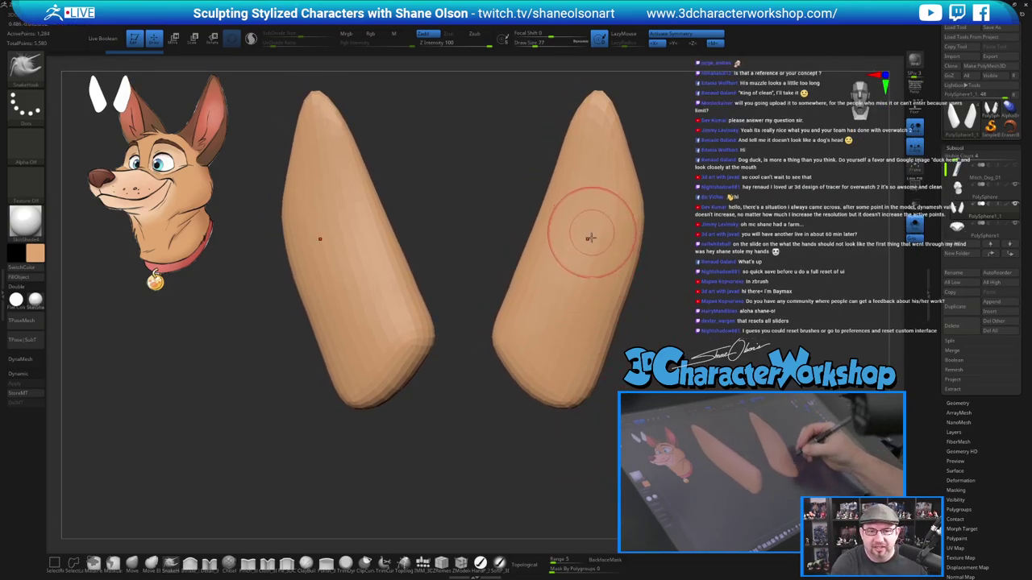
pyautogui.keyDown('ctrl'); pyautogui.moveTo(592, 203); pyautogui.dragTo(582, 266); pyautogui.keyUp('ctrl')
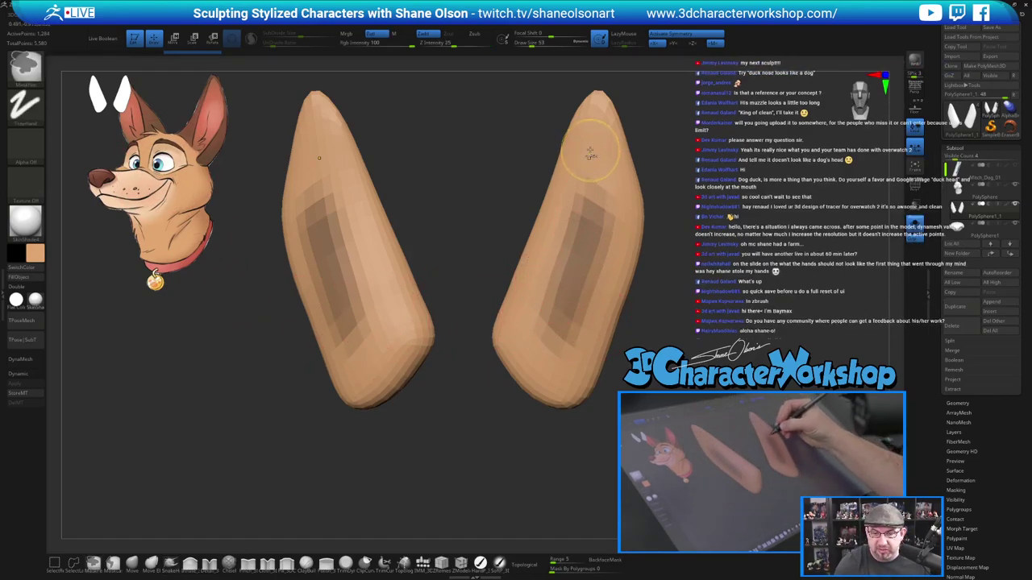
pyautogui.keyDown('ctrl'); pyautogui.moveTo(592, 151); pyautogui.dragTo(562, 260); pyautogui.keyUp('ctrl')
pyautogui.moveTo(550, 299)
pyautogui.keyDown('ctrl'); pyautogui.mouseDown()
pyautogui.moveTo(558, 359)
pyautogui.moveTo(585, 310)
pyautogui.moveTo(598, 147)
pyautogui.moveTo(560, 271)
pyautogui.moveTo(558, 327)
pyautogui.mouseUp(); pyautogui.keyUp('ctrl')
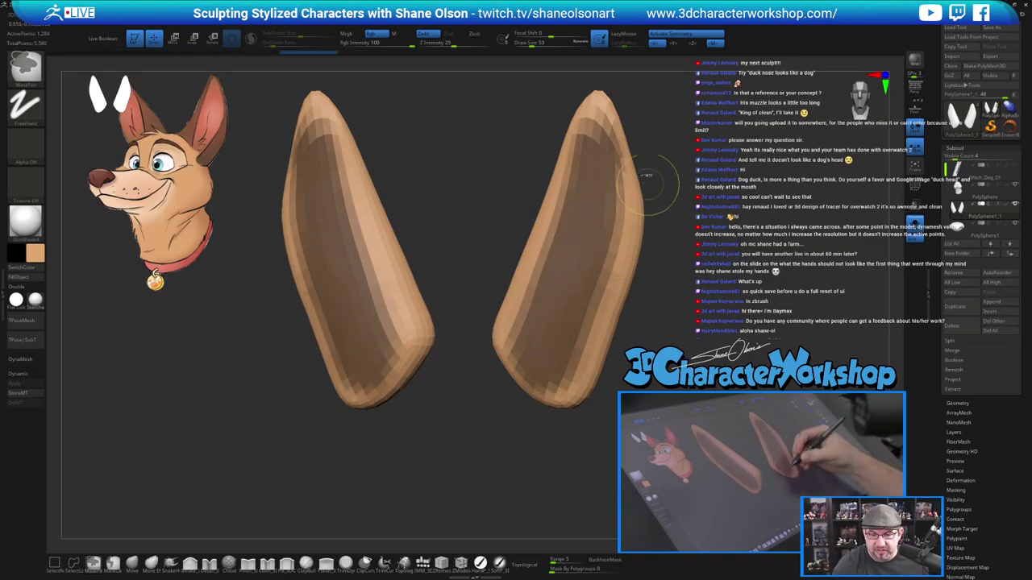
# Erase the mask along the upper outer rims of the ears and extend it down over the ear bases.
pyautogui.keyDown('ctrl'); pyautogui.keyDown('alt'); pyautogui.moveTo(610, 113); pyautogui.dragTo(637, 206); pyautogui.keyUp('alt'); pyautogui.keyUp('ctrl')
pyautogui.keyDown('ctrl'); pyautogui.keyDown('alt'); pyautogui.moveTo(606, 114); pyautogui.dragTo(616, 172); pyautogui.keyUp('alt'); pyautogui.keyUp('ctrl')
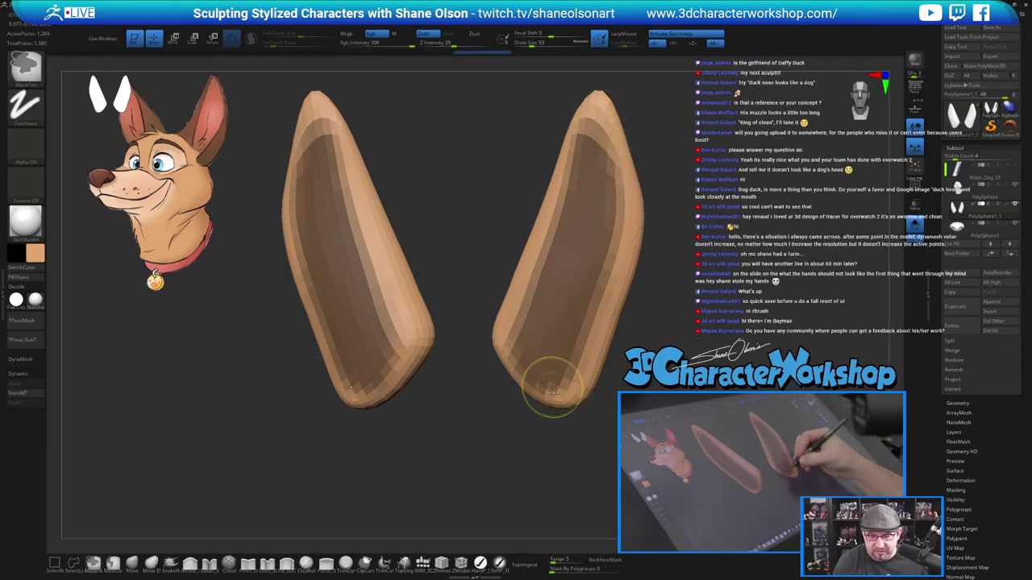
pyautogui.moveTo(546, 387)
pyautogui.keyDown('ctrl'); pyautogui.mouseDown()
pyautogui.moveTo(525, 341)
pyautogui.moveTo(543, 353)
pyautogui.mouseUp(); pyautogui.keyUp('ctrl')
pyautogui.moveTo(657, 370)
pyautogui.mouseDown()
pyautogui.moveTo(625, 371)
pyautogui.moveTo(609, 403)
pyautogui.moveTo(564, 383)
pyautogui.moveTo(538, 394)
pyautogui.mouseUp()
pyautogui.keyDown('ctrl'); pyautogui.moveTo(507, 347); pyautogui.dragTo(538, 397); pyautogui.keyUp('ctrl')
pyautogui.moveTo(637, 411); pyautogui.dragTo(584, 444)
pyautogui.moveTo(534, 374)
pyautogui.keyDown('ctrl'); pyautogui.mouseDown()
pyautogui.moveTo(516, 360)
pyautogui.moveTo(553, 399)
pyautogui.mouseUp(); pyautogui.keyUp('ctrl')
pyautogui.moveTo(623, 450)
pyautogui.mouseDown()
pyautogui.moveTo(601, 397)
pyautogui.moveTo(598, 410)
pyautogui.mouseUp()
pyautogui.keyDown('ctrl'); pyautogui.moveTo(477, 378); pyautogui.dragTo(548, 410); pyautogui.keyUp('ctrl')
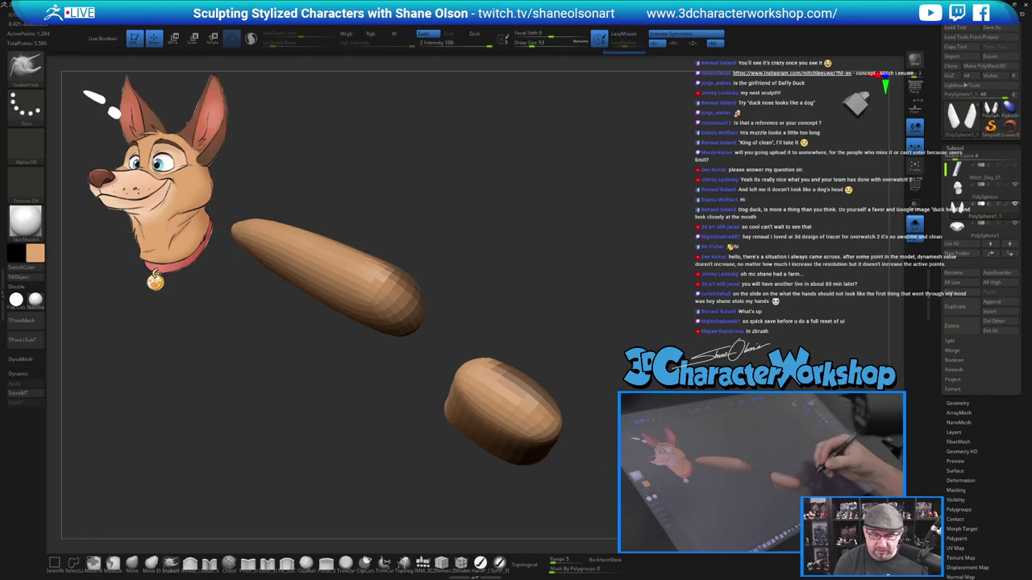
# Invert the mask so that the ear rims and backs are protected and the inner faces are editable.
pyautogui.moveTo(608, 432)
pyautogui.mouseDown()
pyautogui.moveTo(620, 477)
pyautogui.moveTo(611, 453)
pyautogui.moveTo(596, 489)
pyautogui.mouseUp()
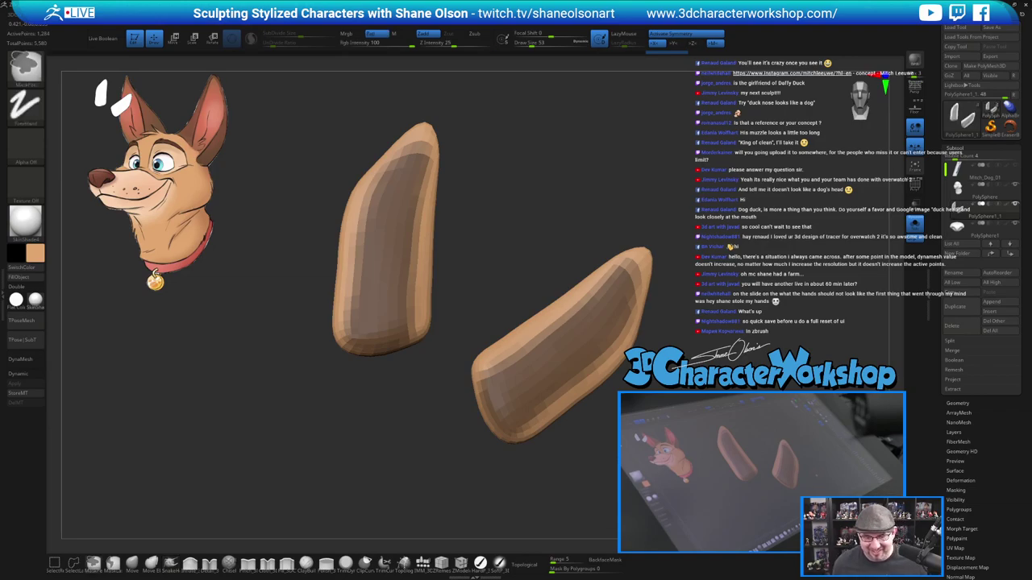
pyautogui.hotkey('ctrl', 'i')
pyautogui.hotkey('ctrl', 'i')
pyautogui.moveTo(564, 483); pyautogui.dragTo(592, 476)
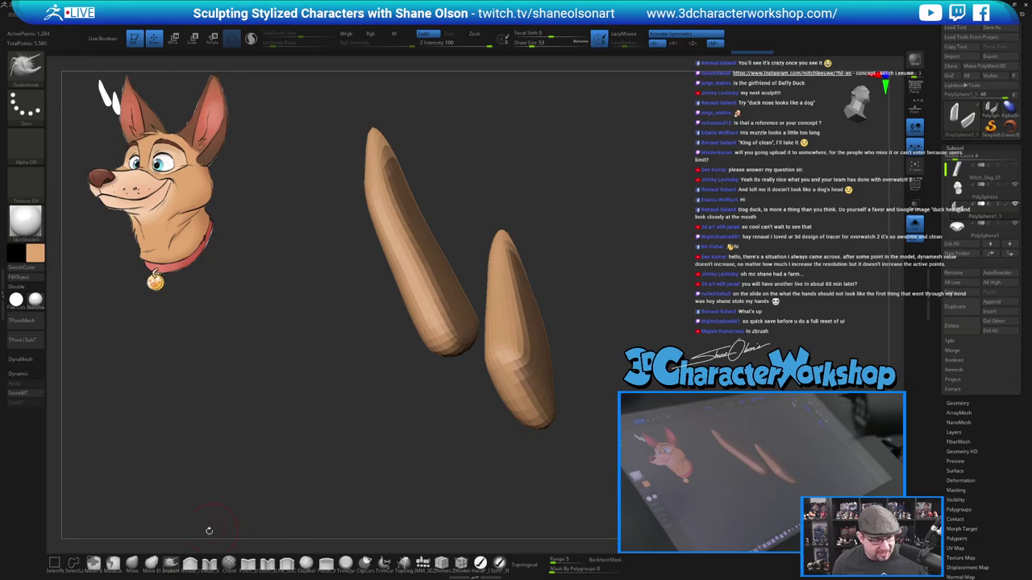
pyautogui.keyDown('ctrl'); pyautogui.click(536, 452); pyautogui.keyUp('ctrl')
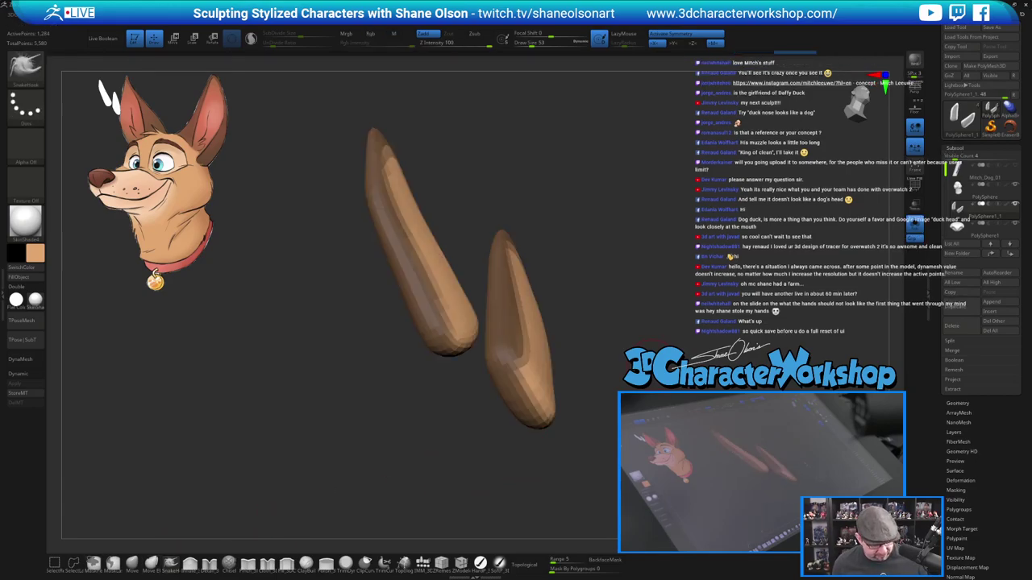
# Scale the unmasked inner ear faces along Y and push them inward with the gizmo to hollow the ears.
pyautogui.press('w')
pyautogui.moveTo(580, 472); pyautogui.dragTo(588, 496)
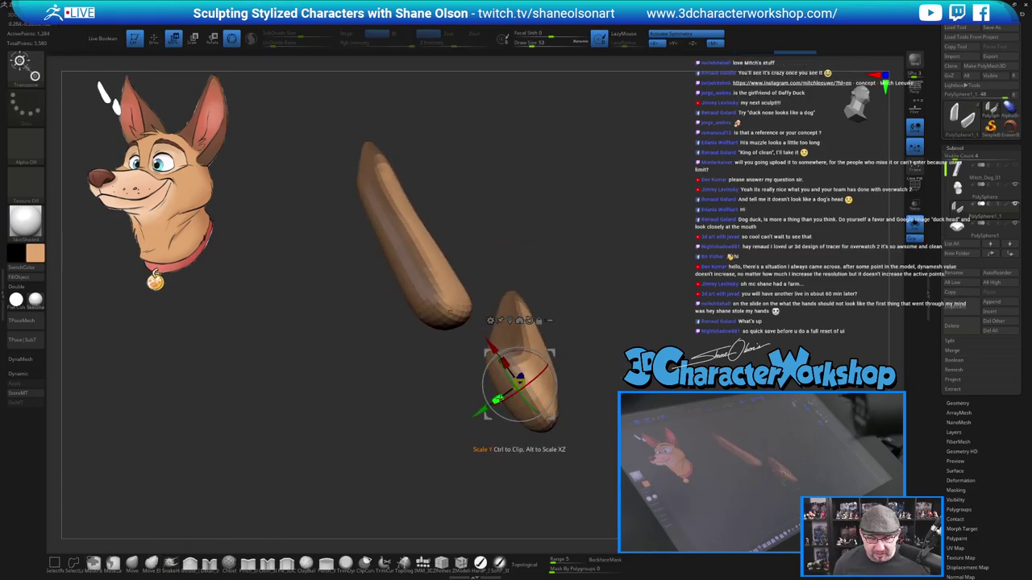
pyautogui.moveTo(498, 398); pyautogui.dragTo(518, 384)
pyautogui.moveTo(673, 310); pyautogui.dragTo(709, 343)
pyautogui.moveTo(484, 407); pyautogui.dragTo(480, 410)
pyautogui.moveTo(694, 311)
pyautogui.mouseDown()
pyautogui.moveTo(629, 278)
pyautogui.moveTo(649, 320)
pyautogui.moveTo(685, 320)
pyautogui.mouseUp()
pyautogui.moveTo(645, 346); pyautogui.dragTo(653, 349)
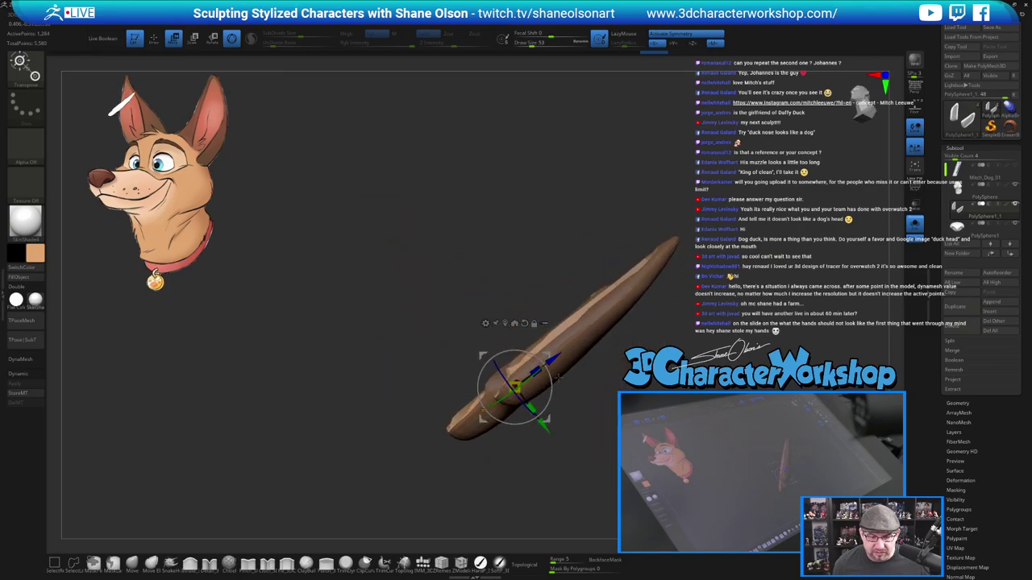
pyautogui.moveTo(550, 372); pyautogui.dragTo(554, 358)
pyautogui.moveTo(572, 419); pyautogui.dragTo(407, 404)
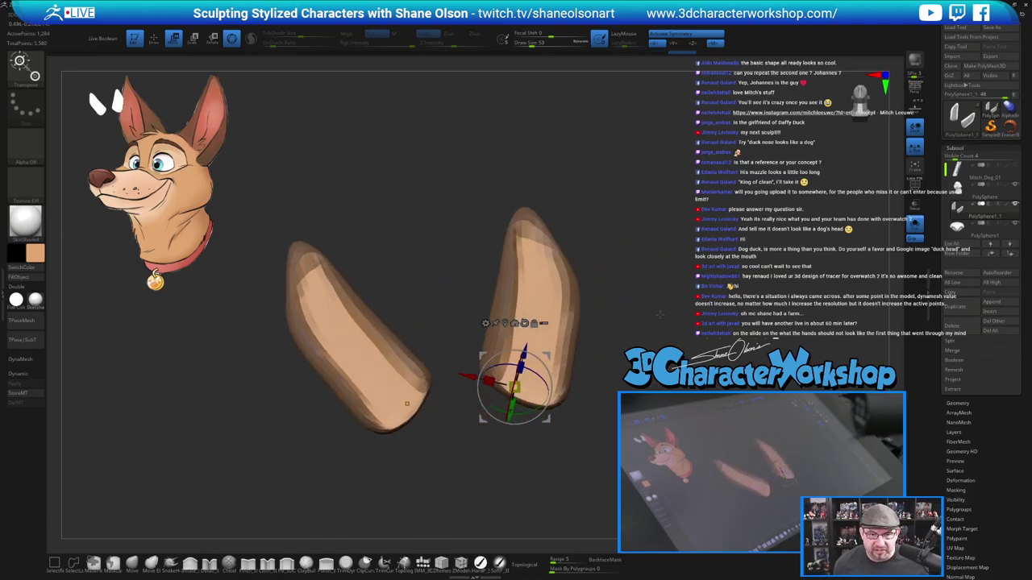
pyautogui.moveTo(660, 314); pyautogui.dragTo(668, 324)
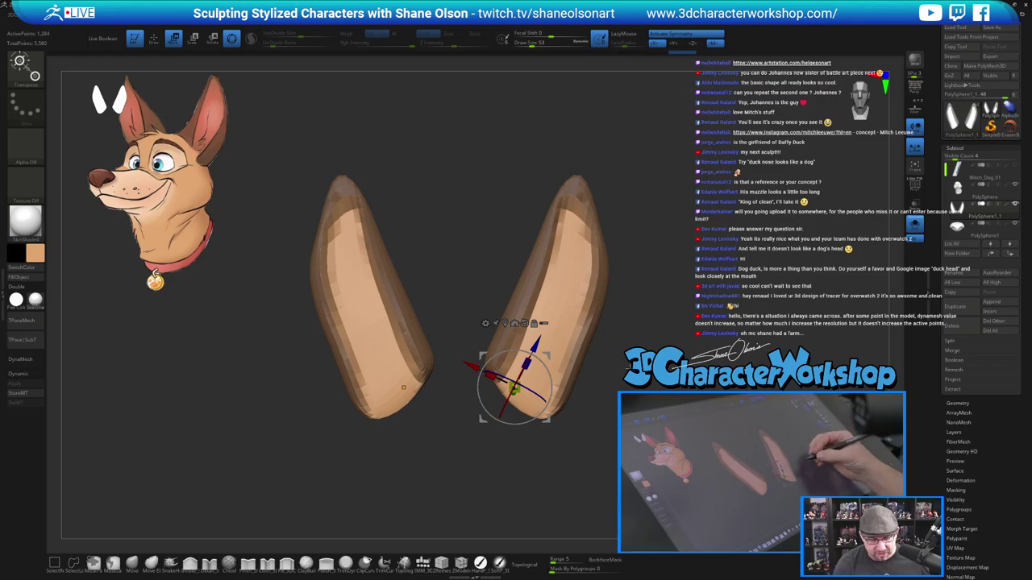
# Return to draw mode and invert the mask so that it covers the hollowed inner ears.
pyautogui.press('q')
pyautogui.moveTo(677, 432)
pyautogui.mouseDown()
pyautogui.moveTo(683, 461)
pyautogui.moveTo(692, 401)
pyautogui.moveTo(746, 319)
pyautogui.moveTo(686, 379)
pyautogui.mouseUp()
pyautogui.keyDown('ctrl'); pyautogui.click(686, 427); pyautogui.keyUp('ctrl')
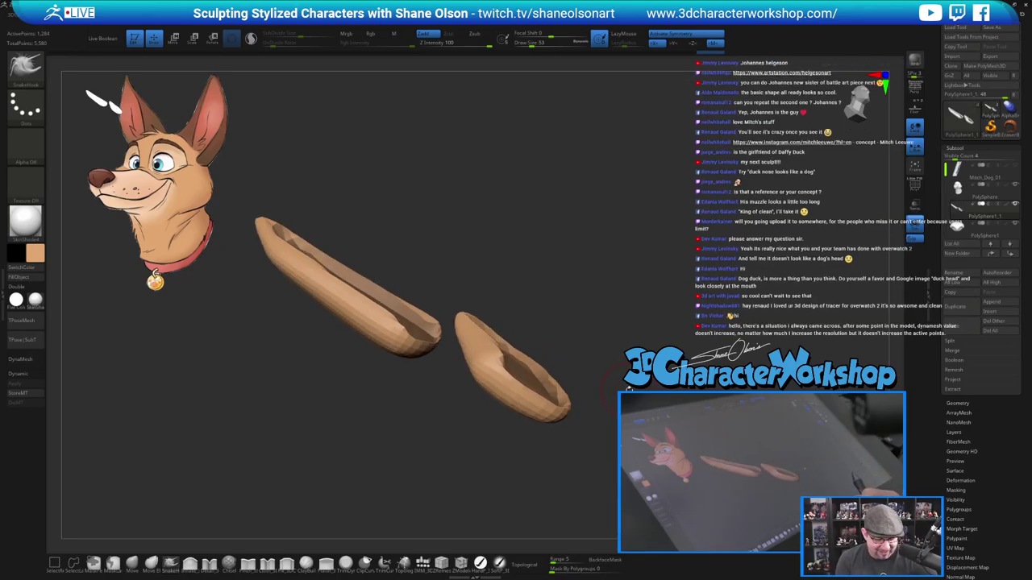
pyautogui.moveTo(645, 363)
pyautogui.mouseDown()
pyautogui.moveTo(698, 395)
pyautogui.moveTo(705, 419)
pyautogui.moveTo(700, 338)
pyautogui.mouseUp()
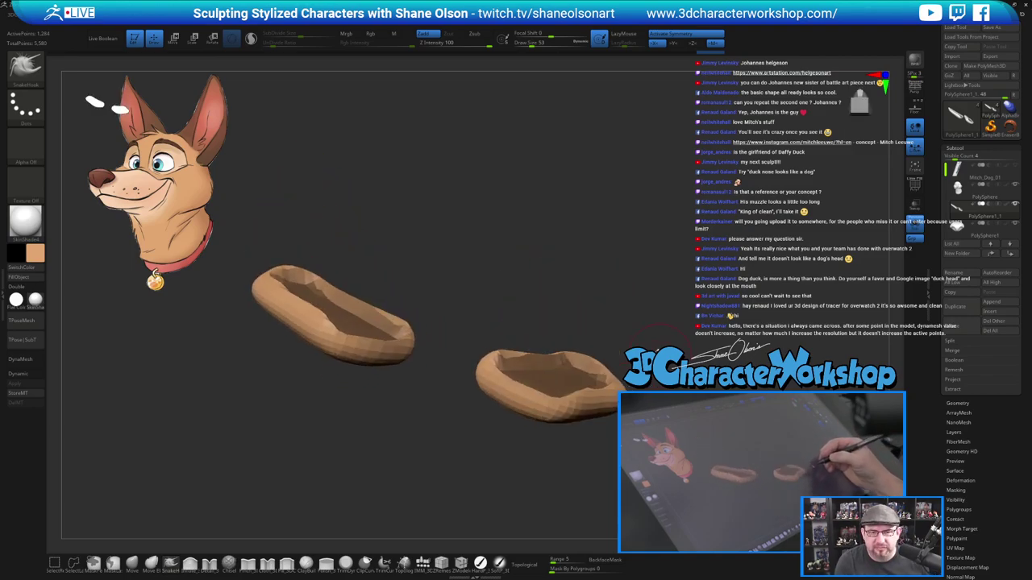
pyautogui.moveTo(630, 299)
pyautogui.keyDown('alt'); pyautogui.mouseDown()
pyautogui.moveTo(636, 269)
pyautogui.moveTo(637, 292)
pyautogui.mouseUp(); pyautogui.keyUp('alt')
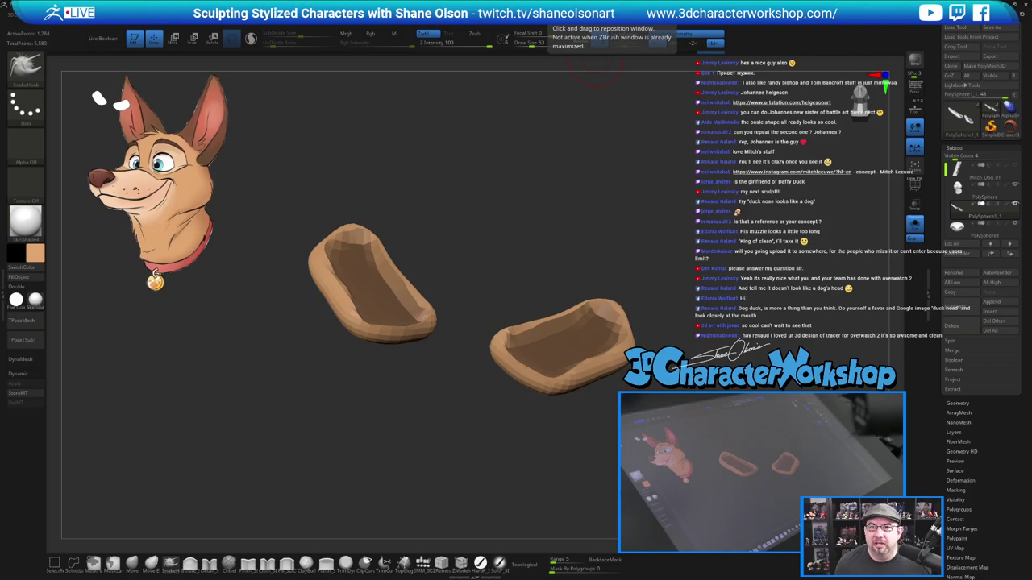
# Examine the "Sister of Battle Rising" painting and sketch on ArtStation in the browser, and return to the ears in ZBrush.
pyautogui.moveTo(600, 0); pyautogui.dragTo(500, 6)
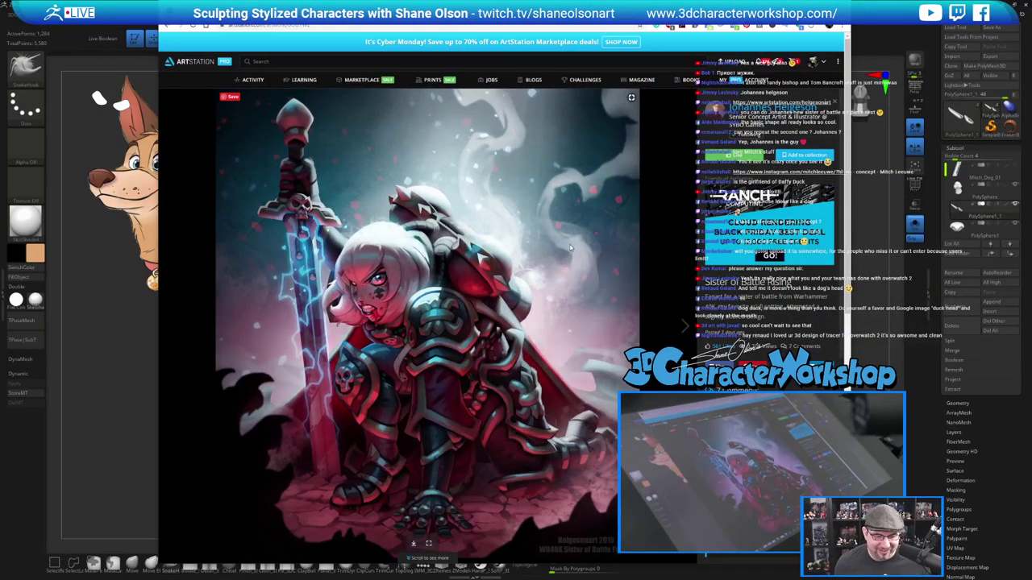
pyautogui.click(824, 8)
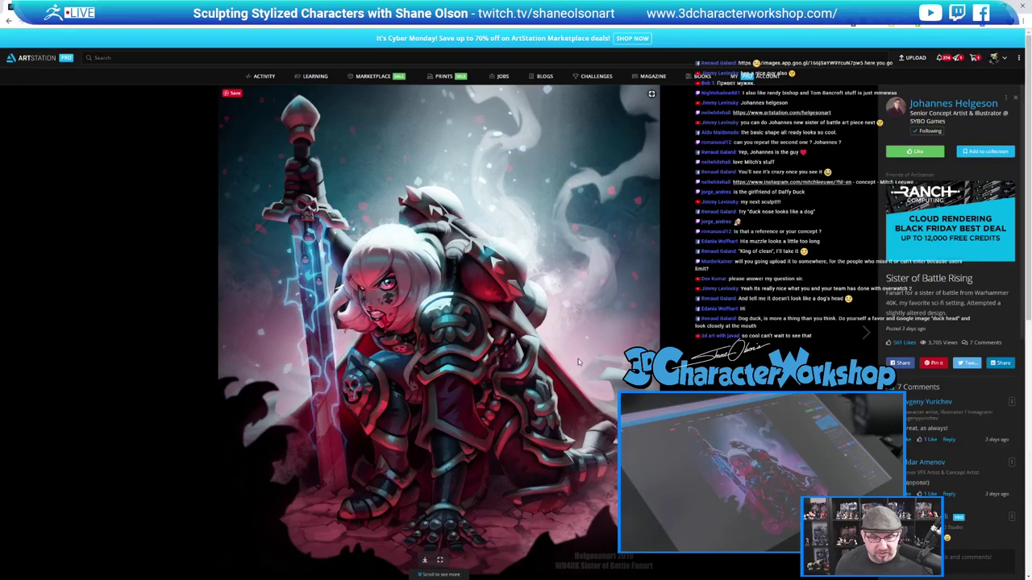
pyautogui.scroll(-5, 388, 240)
pyautogui.scroll(-3, 440, 322)
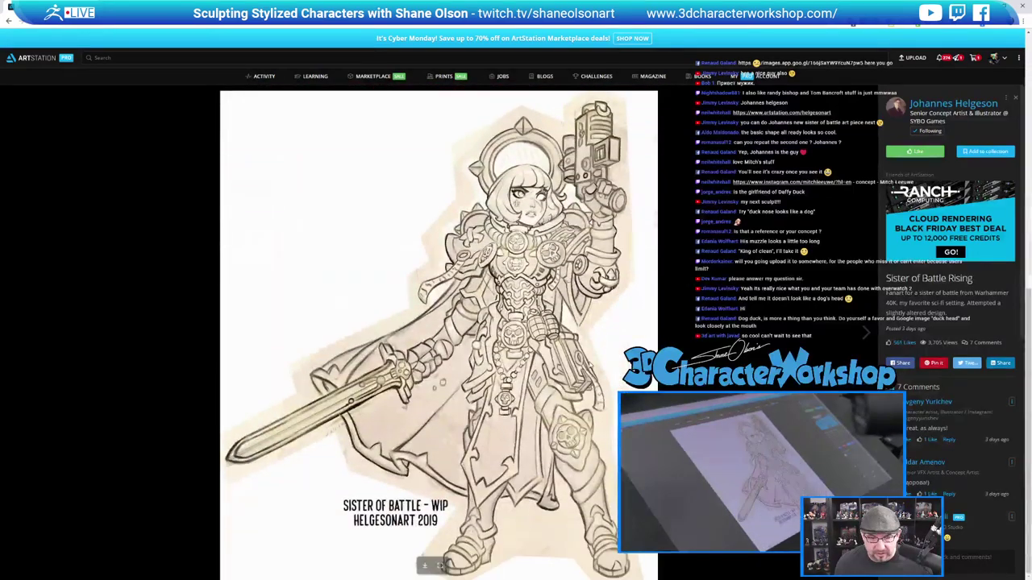
pyautogui.scroll(2, 439, 323)
pyautogui.scroll(4, 439, 331)
pyautogui.scroll(-5, 440, 331)
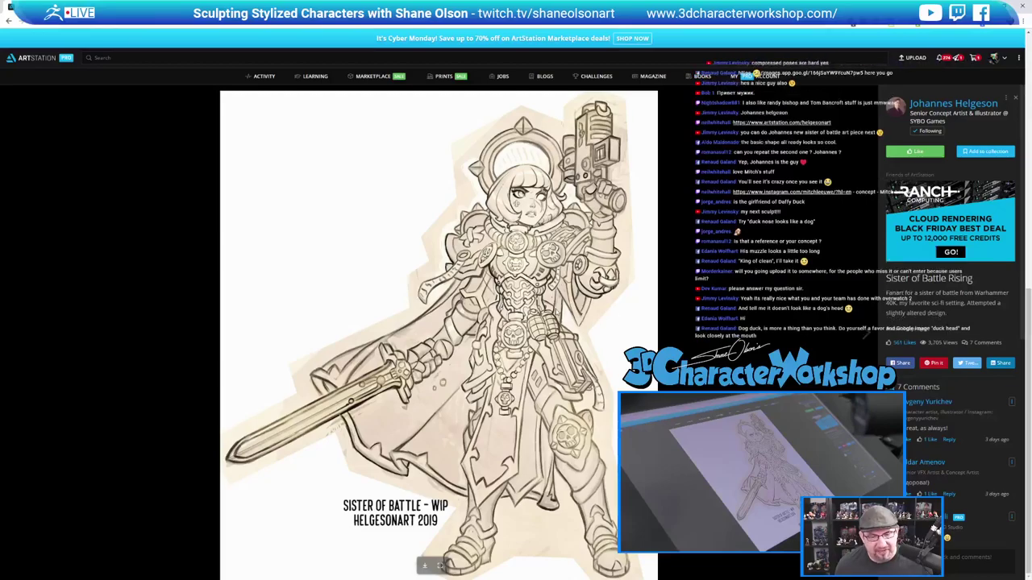
pyautogui.scroll(5, 558, 320)
pyautogui.scroll(-4, 558, 320)
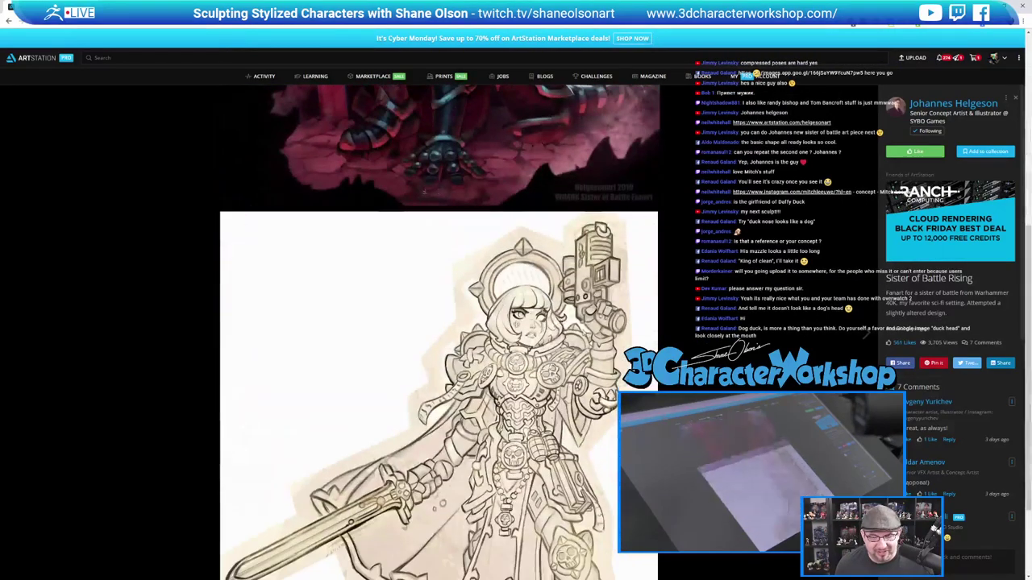
pyautogui.scroll(-3, 720, 339)
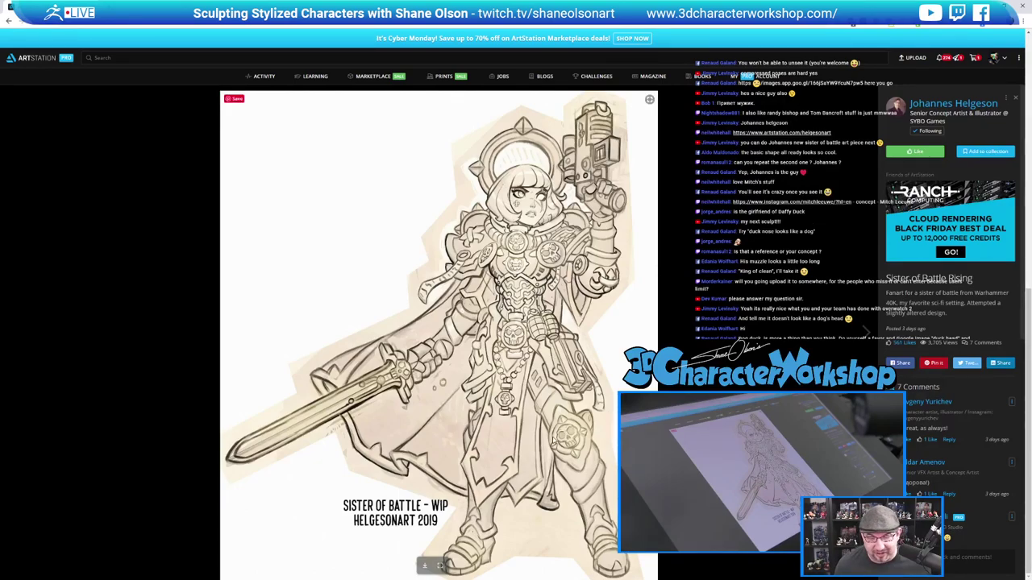
pyautogui.scroll(2, 610, 330)
pyautogui.scroll(-2, 610, 331)
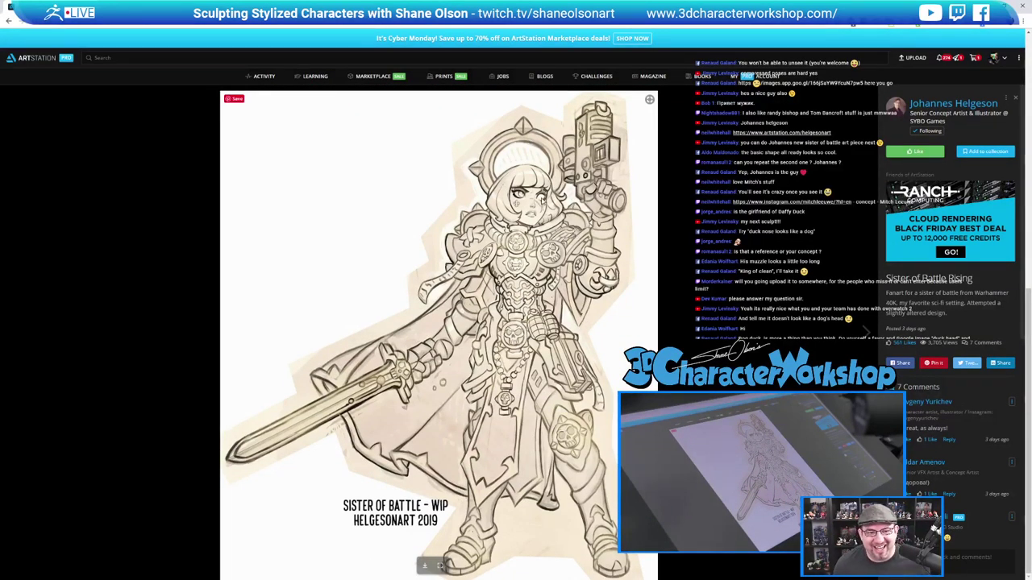
pyautogui.scroll(4, 543, 203)
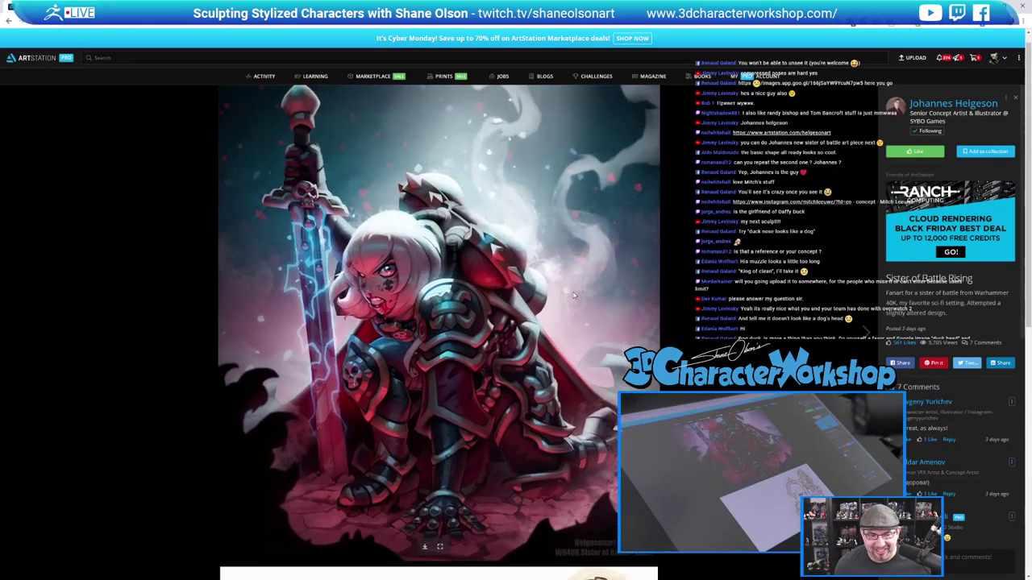
pyautogui.scroll(1, 573, 295)
pyautogui.scroll(1, 527, 203)
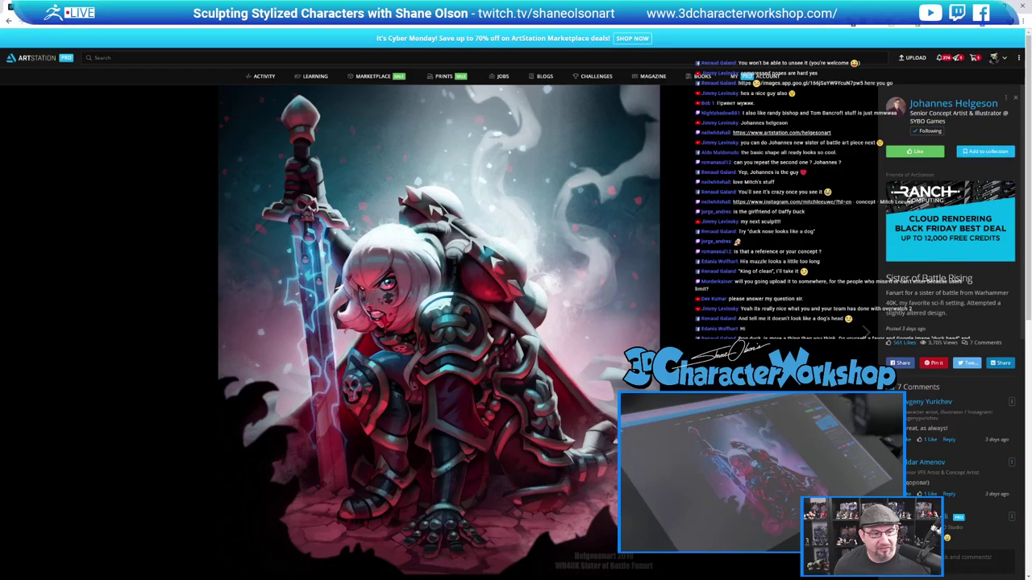
pyautogui.hotkey('alt', 'Tab')
pyautogui.moveTo(535, 144); pyautogui.dragTo(525, 209)
pyautogui.moveTo(736, 275); pyautogui.dragTo(736, 267)
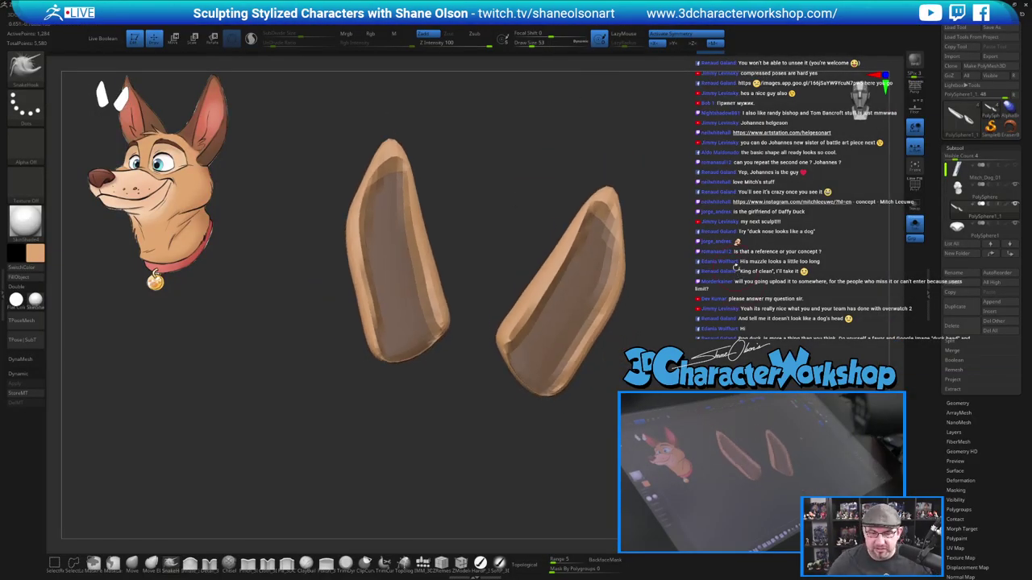
# Reshape the inner rims and openings of the hollowed ears with the Move brush, using a larger brush size.
pyautogui.moveTo(668, 288); pyautogui.dragTo(677, 242)
pyautogui.click(132, 564)
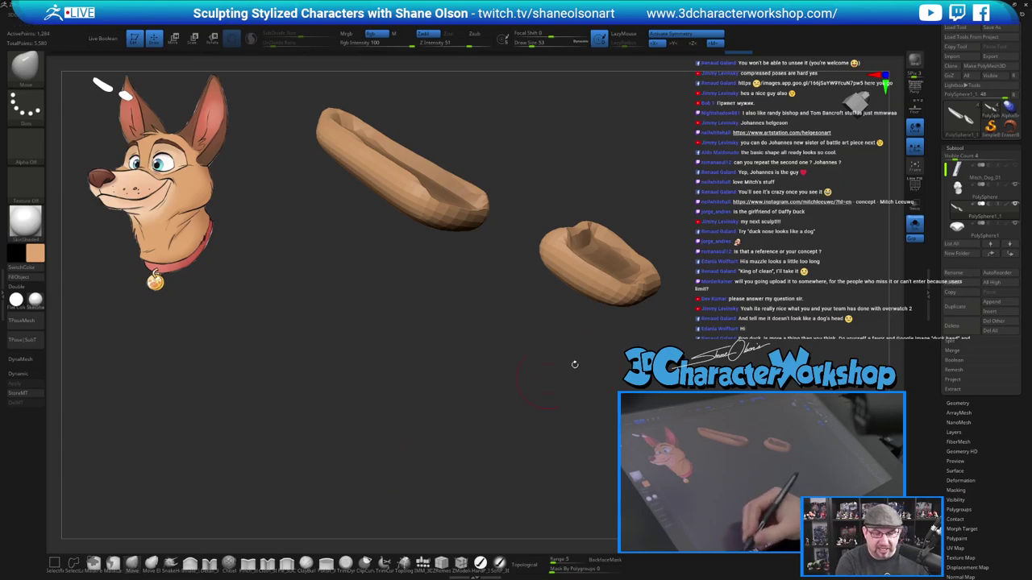
pyautogui.press('s')
pyautogui.click(649, 359)
pyautogui.keyDown('alt'); pyautogui.moveTo(648, 359); pyautogui.dragTo(642, 395); pyautogui.keyUp('alt')
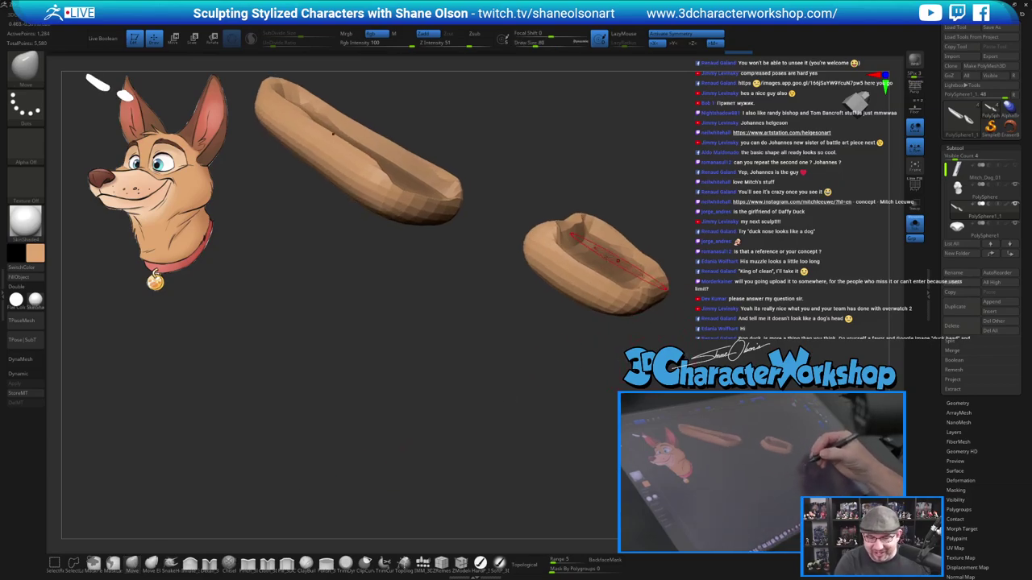
pyautogui.moveTo(568, 226); pyautogui.dragTo(582, 214)
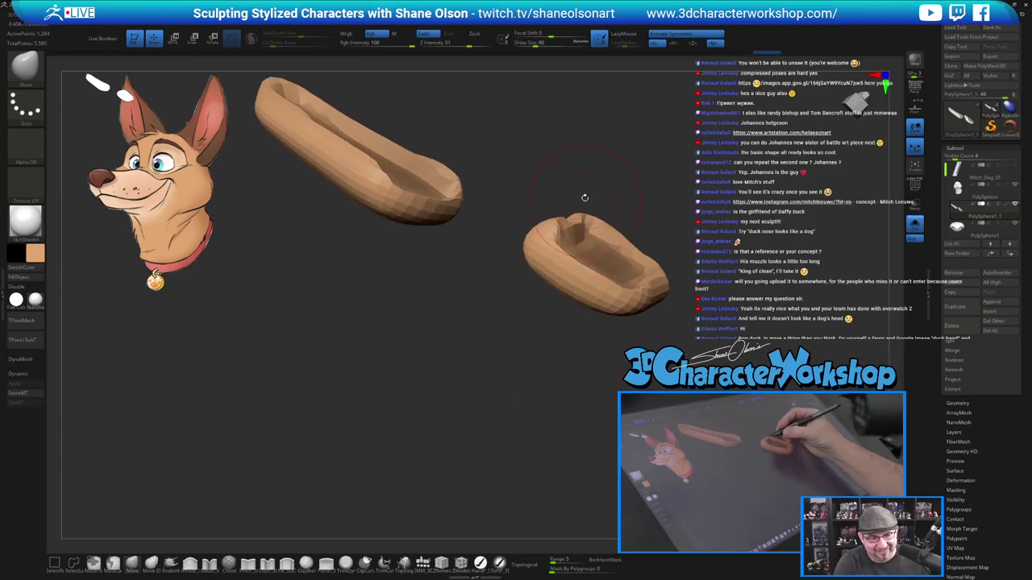
pyautogui.moveTo(558, 329); pyautogui.dragTo(561, 395)
pyautogui.moveTo(541, 300)
pyautogui.mouseDown()
pyautogui.moveTo(551, 303)
pyautogui.moveTo(578, 245)
pyautogui.mouseUp()
pyautogui.moveTo(586, 210); pyautogui.dragTo(582, 228, button='right')
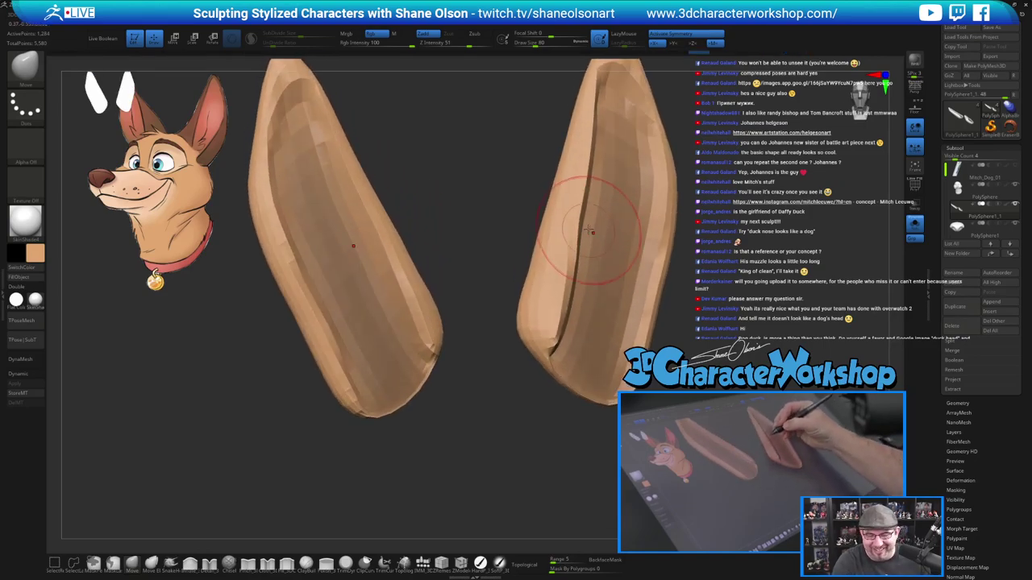
pyautogui.moveTo(582, 190); pyautogui.dragTo(586, 179)
pyautogui.moveTo(741, 371)
pyautogui.keyDown('ctrl'); pyautogui.mouseDown(button='right')
pyautogui.moveTo(742, 314)
pyautogui.moveTo(814, 348)
pyautogui.moveTo(749, 358)
pyautogui.mouseUp(button='right'); pyautogui.keyUp('ctrl')
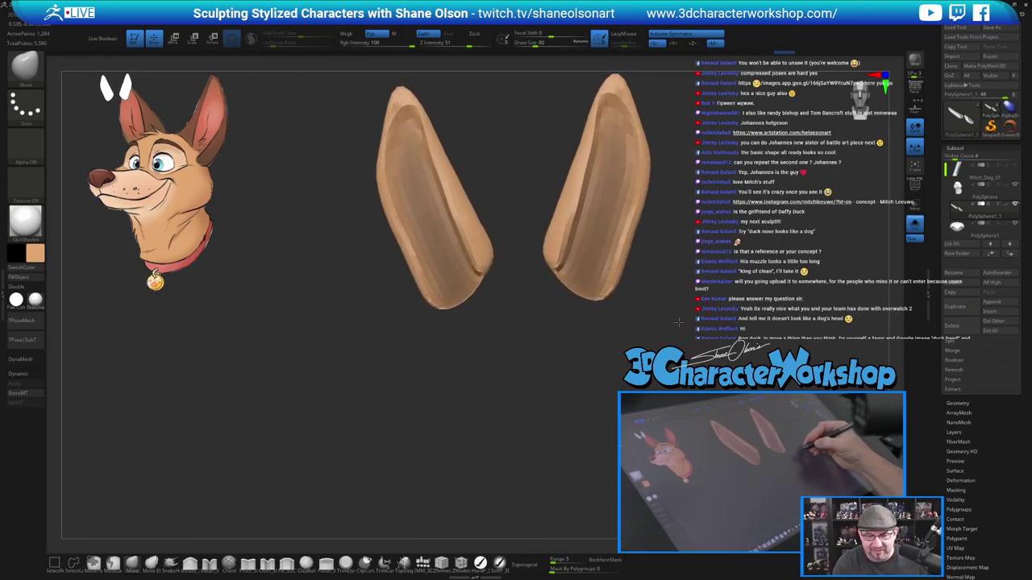
# Pull in the lower outer rims of the ears with the Move brush and smooth the ears' outer edges.
pyautogui.moveTo(697, 310); pyautogui.dragTo(600, 285, button='right')
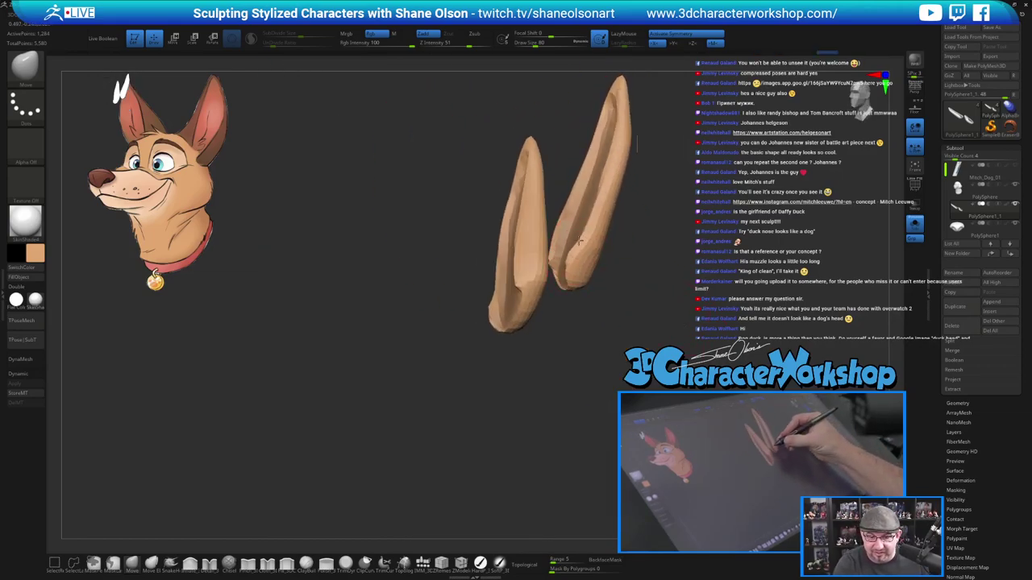
pyautogui.moveTo(572, 249); pyautogui.dragTo(571, 262, button='right')
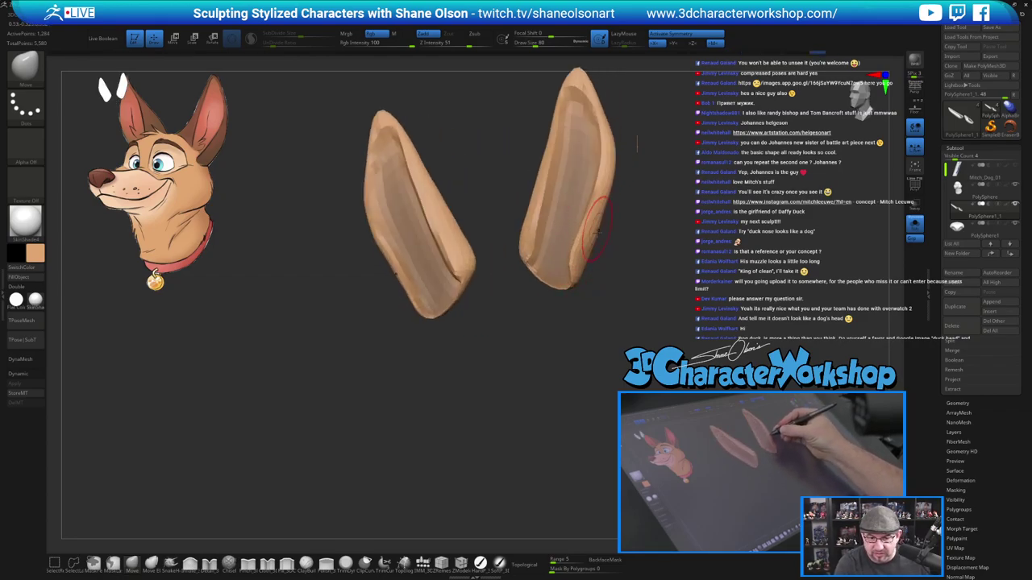
pyautogui.moveTo(568, 274); pyautogui.dragTo(563, 275)
pyautogui.moveTo(596, 229); pyautogui.dragTo(589, 226)
pyautogui.moveTo(619, 242); pyautogui.dragTo(643, 247, button='right')
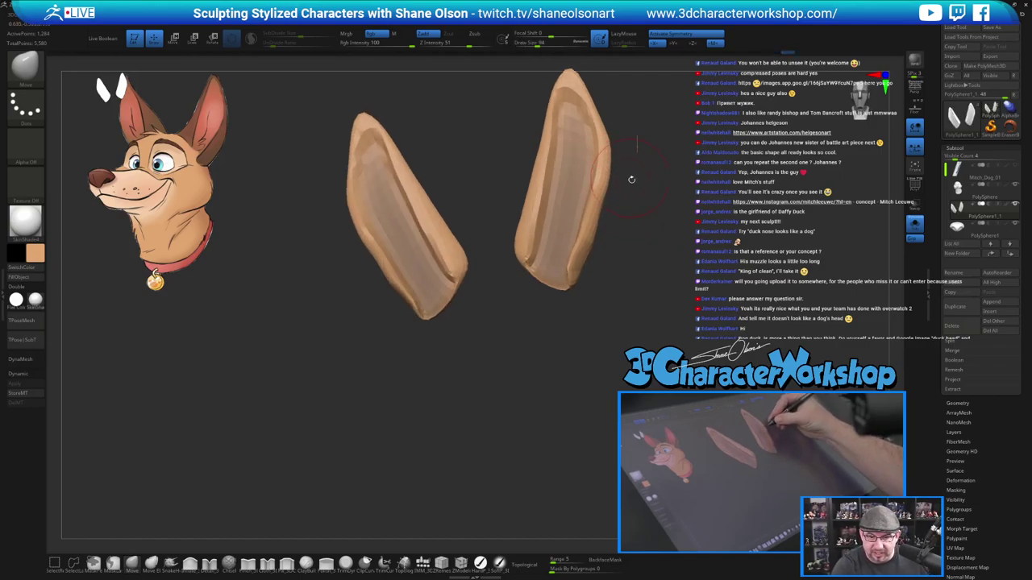
pyautogui.moveTo(631, 177); pyautogui.dragTo(610, 181, button='right')
pyautogui.moveTo(606, 181); pyautogui.dragTo(616, 156)
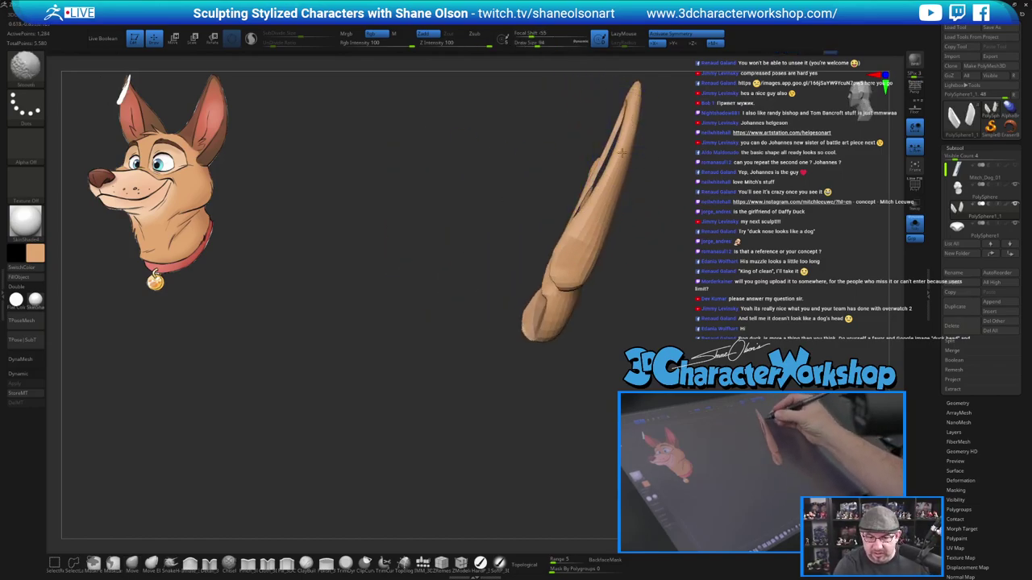
pyautogui.moveTo(633, 286)
pyautogui.mouseDown(button='right')
pyautogui.moveTo(657, 298)
pyautogui.moveTo(639, 246)
pyautogui.moveTo(635, 256)
pyautogui.mouseUp(button='right')
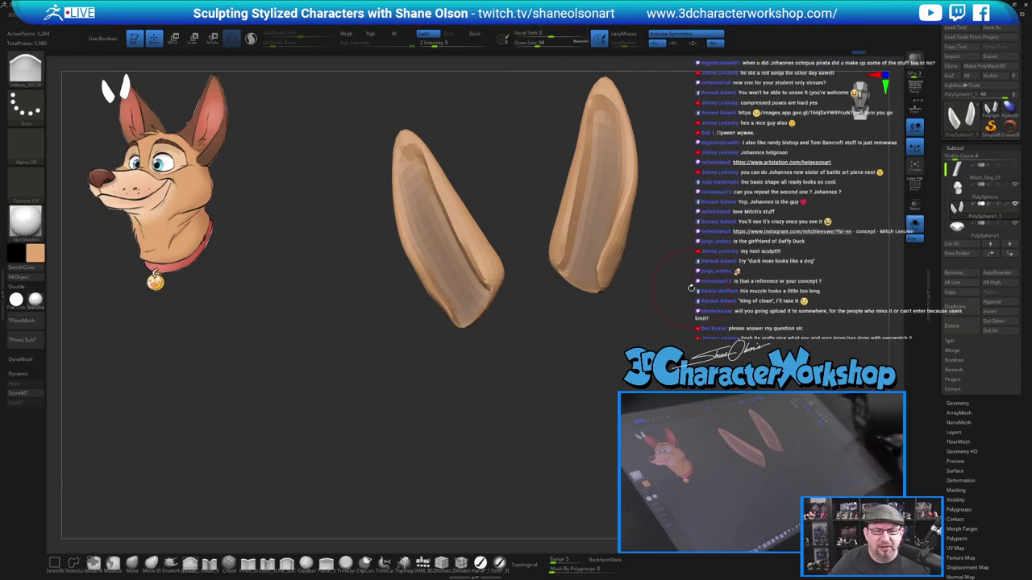
# Thicken the lower outer rims of both ears with symmetrical Inflate brush strokes.
pyautogui.moveTo(655, 350); pyautogui.dragTo(603, 274)
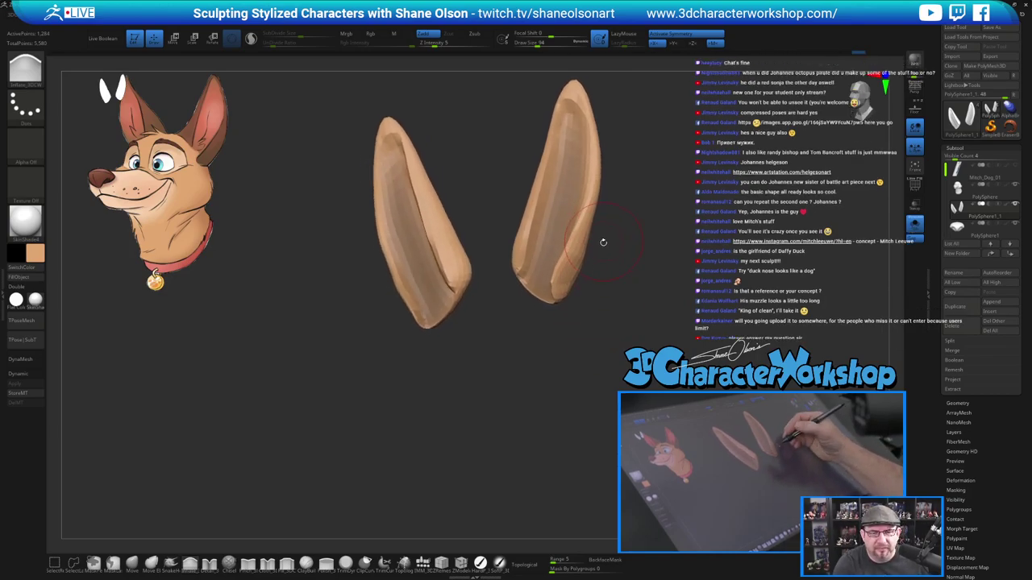
pyautogui.moveTo(611, 226); pyautogui.dragTo(613, 245)
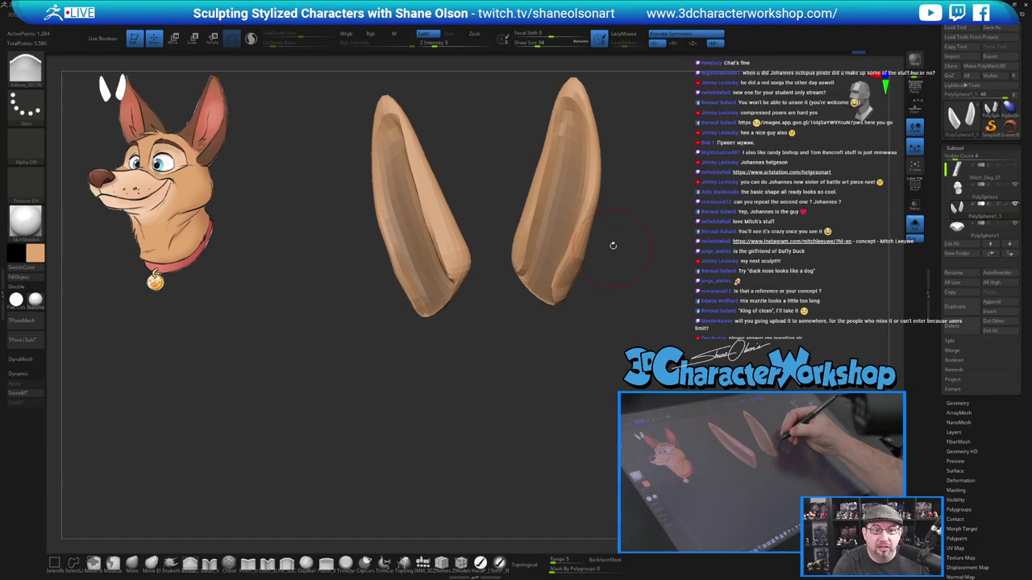
pyautogui.moveTo(621, 175); pyautogui.dragTo(600, 240)
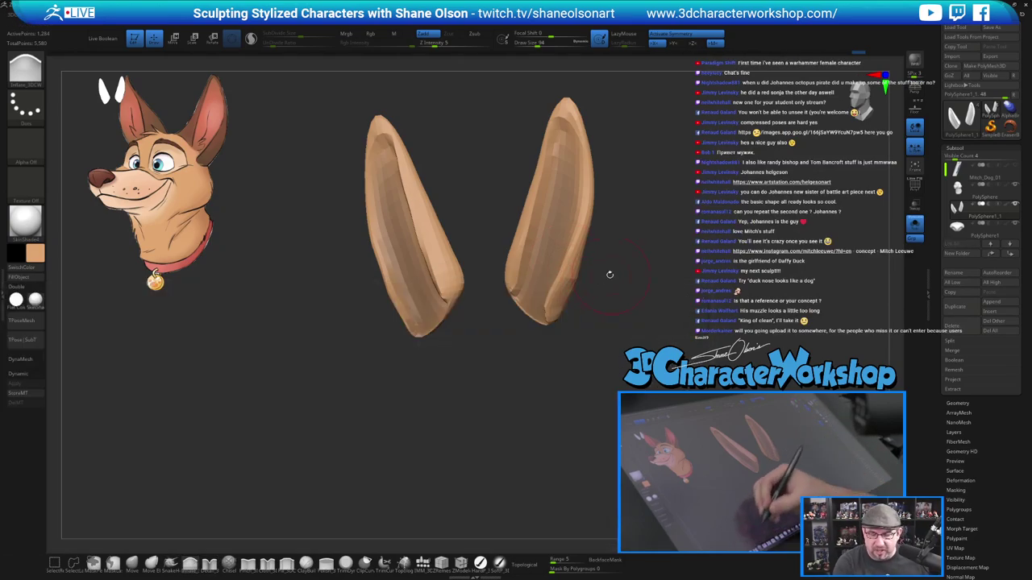
pyautogui.moveTo(573, 273); pyautogui.dragTo(587, 225)
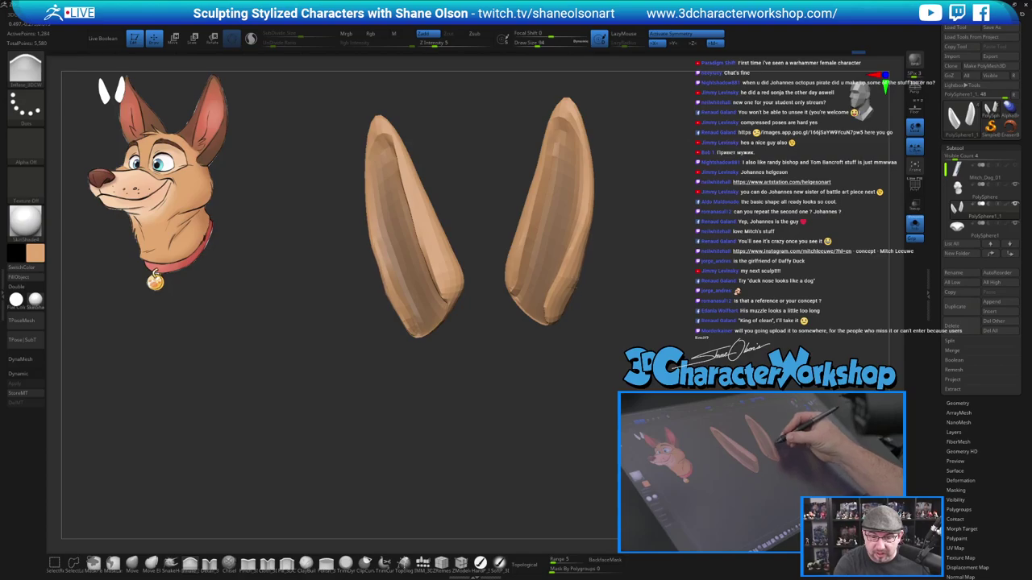
pyautogui.moveTo(566, 295); pyautogui.dragTo(585, 248)
# Inflate and smooth the inner rims along the length of the ears, and undo the last stroke.
pyautogui.moveTo(644, 340); pyautogui.dragTo(605, 333)
pyautogui.moveTo(532, 266); pyautogui.dragTo(537, 174)
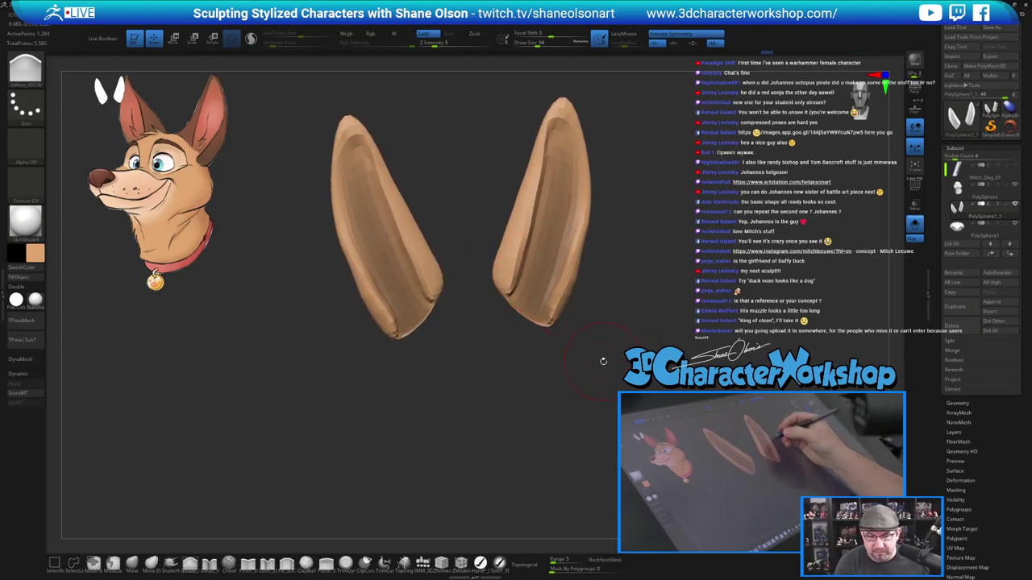
pyautogui.moveTo(603, 361); pyautogui.dragTo(591, 357)
pyautogui.keyDown('shift'); pyautogui.moveTo(533, 240); pyautogui.dragTo(553, 164); pyautogui.keyUp('shift')
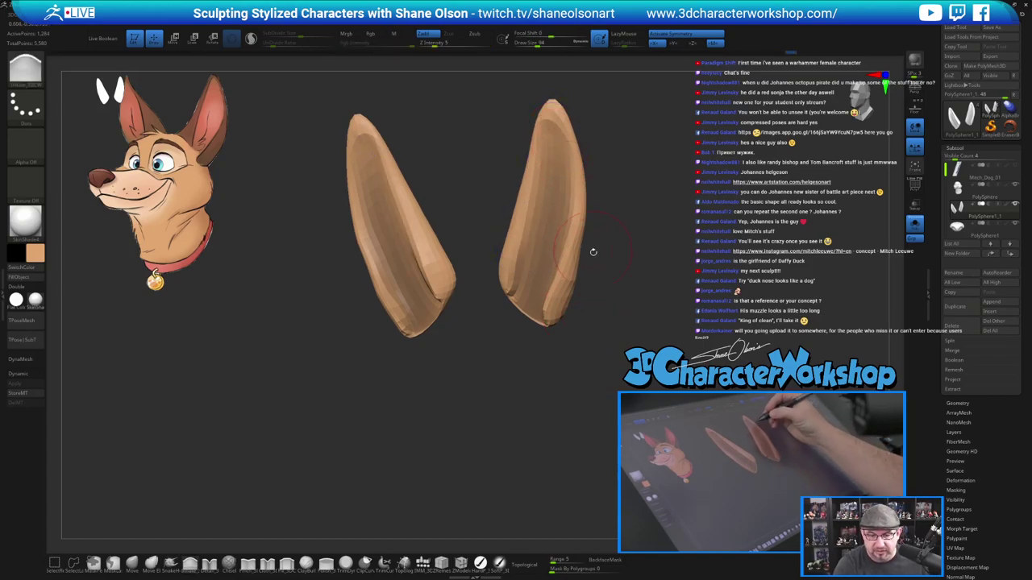
pyautogui.moveTo(609, 315); pyautogui.dragTo(614, 336)
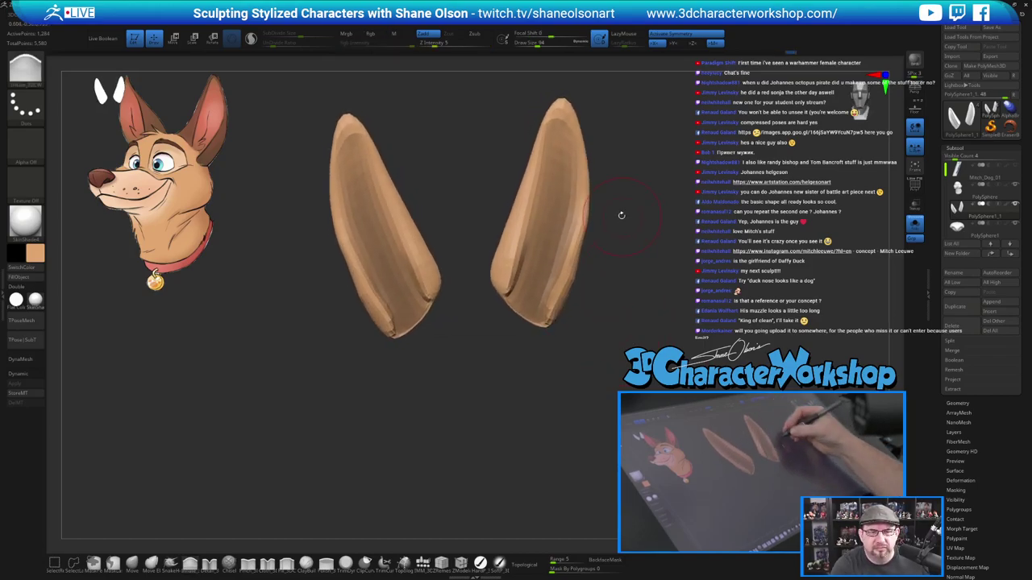
pyautogui.moveTo(622, 215)
pyautogui.mouseDown()
pyautogui.moveTo(604, 309)
pyautogui.moveTo(614, 329)
pyautogui.moveTo(632, 325)
pyautogui.moveTo(616, 289)
pyautogui.moveTo(631, 285)
pyautogui.mouseUp()
pyautogui.hotkey('ctrl', 'z')
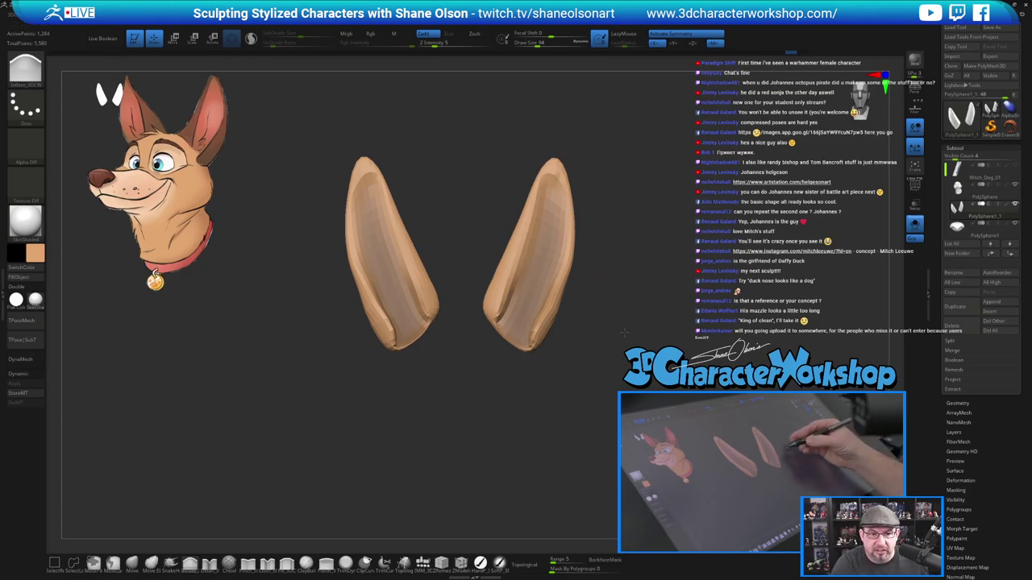
# Reduce the brush size to 68 and inflate the outer rims near the base of the ears.
pyautogui.moveTo(624, 332); pyautogui.dragTo(619, 336)
pyautogui.press('[')
pyautogui.moveTo(543, 323); pyautogui.dragTo(556, 274)
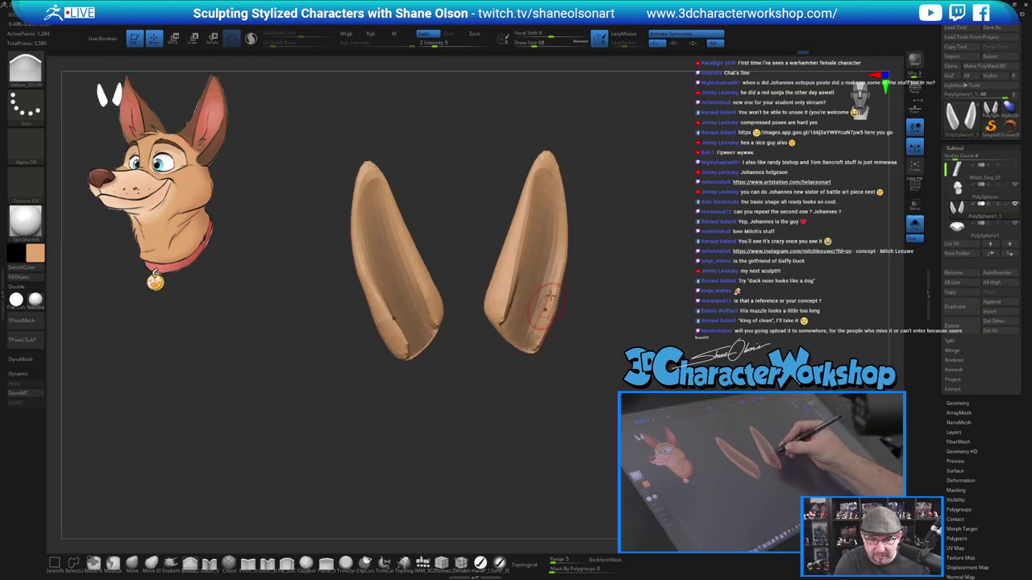
pyautogui.moveTo(545, 316); pyautogui.dragTo(533, 345)
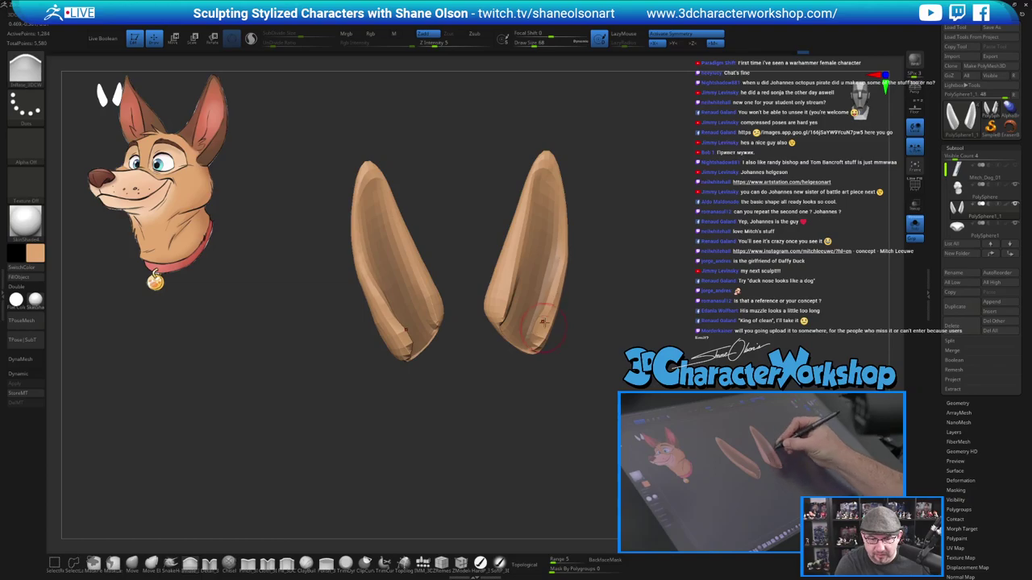
# Lower the Smooth brush intensity to 24 and smooth the lower outer rims of the ears.
pyautogui.keyDown('shift'); pyautogui.moveTo(551, 269); pyautogui.dragTo(534, 355); pyautogui.keyUp('shift')
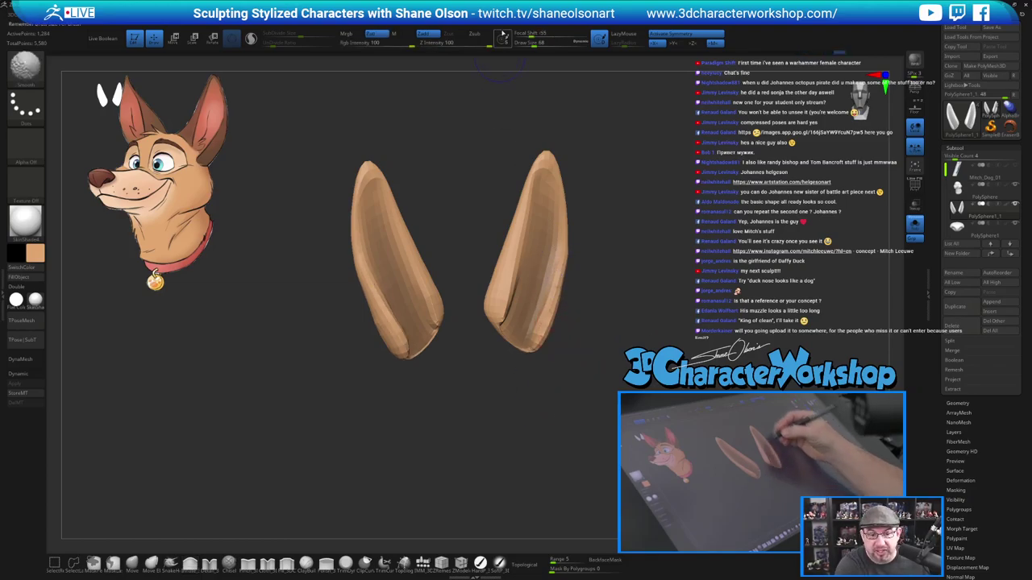
pyautogui.keyDown('shift'); pyautogui.click(453, 44); pyautogui.keyUp('shift')
pyautogui.keyDown('shift'); pyautogui.moveTo(549, 262); pyautogui.dragTo(539, 341); pyautogui.keyUp('shift')
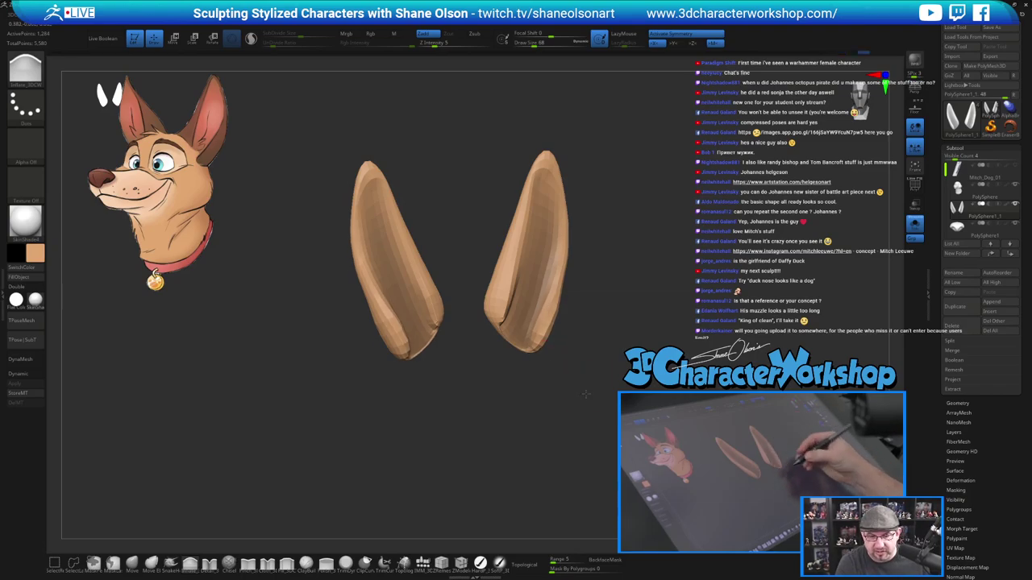
# Clear the mask from the hollowed inner ears.
pyautogui.moveTo(586, 395); pyautogui.dragTo(567, 361)
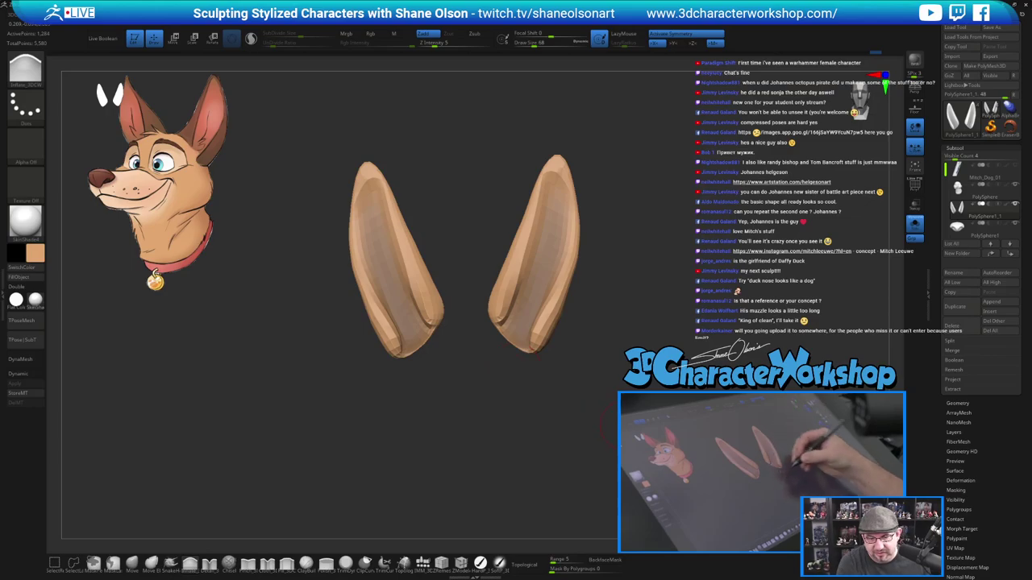
pyautogui.moveTo(624, 425)
pyautogui.keyDown('shift'); pyautogui.mouseDown()
pyautogui.moveTo(633, 431)
pyautogui.moveTo(622, 399)
pyautogui.mouseUp(); pyautogui.keyUp('shift')
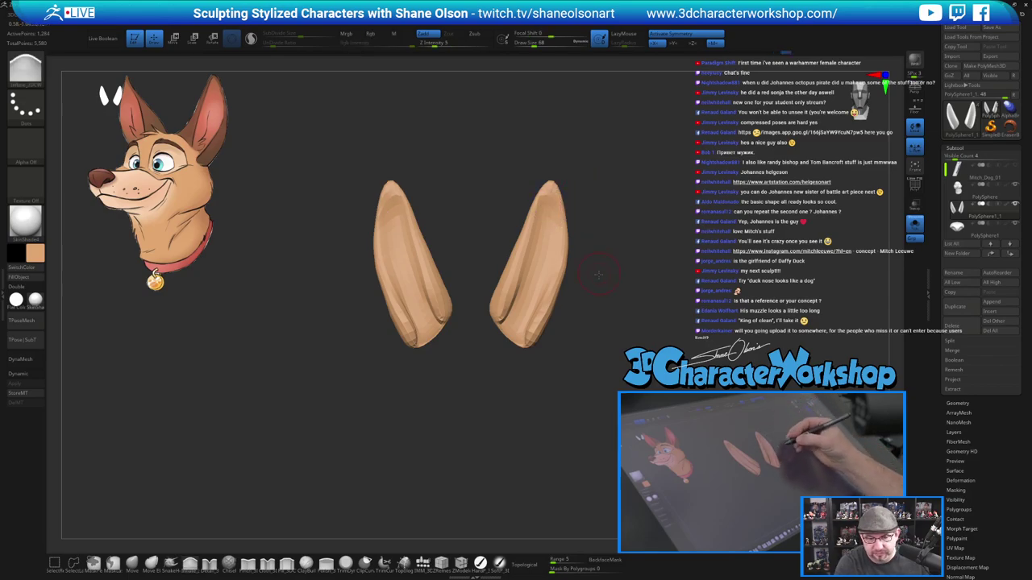
pyautogui.moveTo(594, 272); pyautogui.dragTo(628, 239)
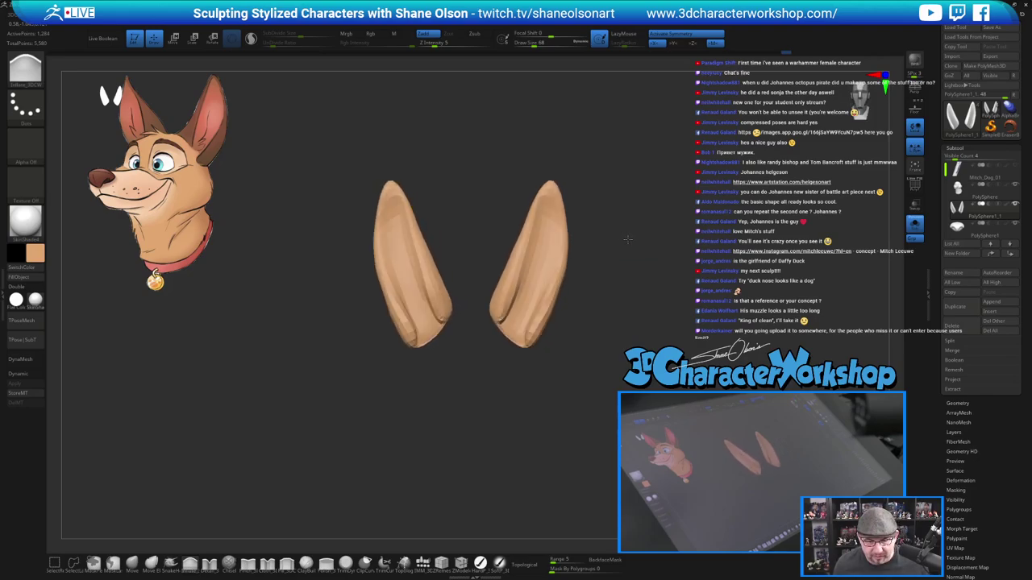
pyautogui.moveTo(637, 303); pyautogui.dragTo(631, 301)
pyautogui.moveTo(655, 242)
pyautogui.mouseDown()
pyautogui.moveTo(703, 247)
pyautogui.moveTo(645, 248)
pyautogui.mouseUp()
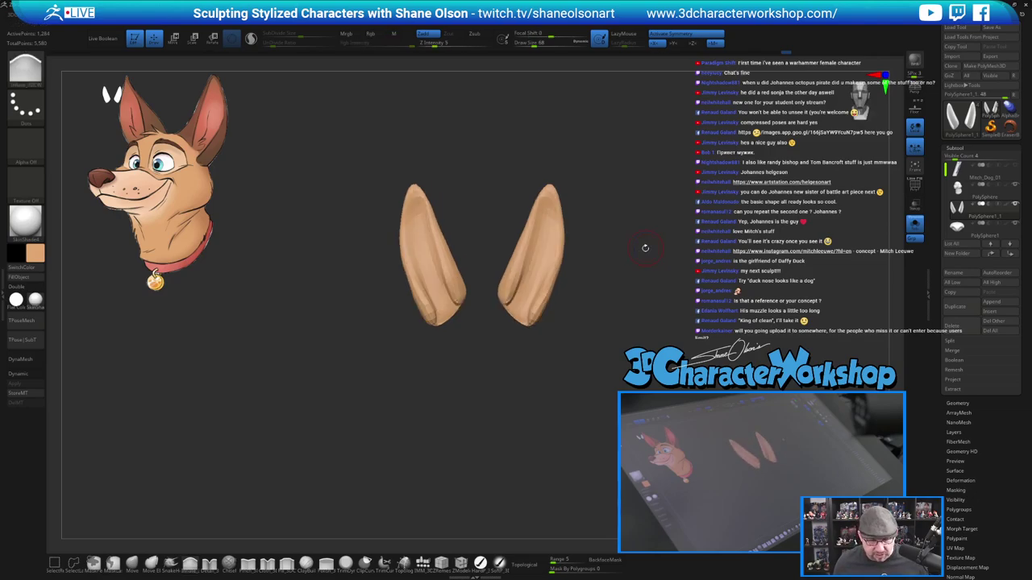
# Try a coarse ZRemesher pass on the ears with the polyframe display turned on, and undo the remesh.
pyautogui.press('3')
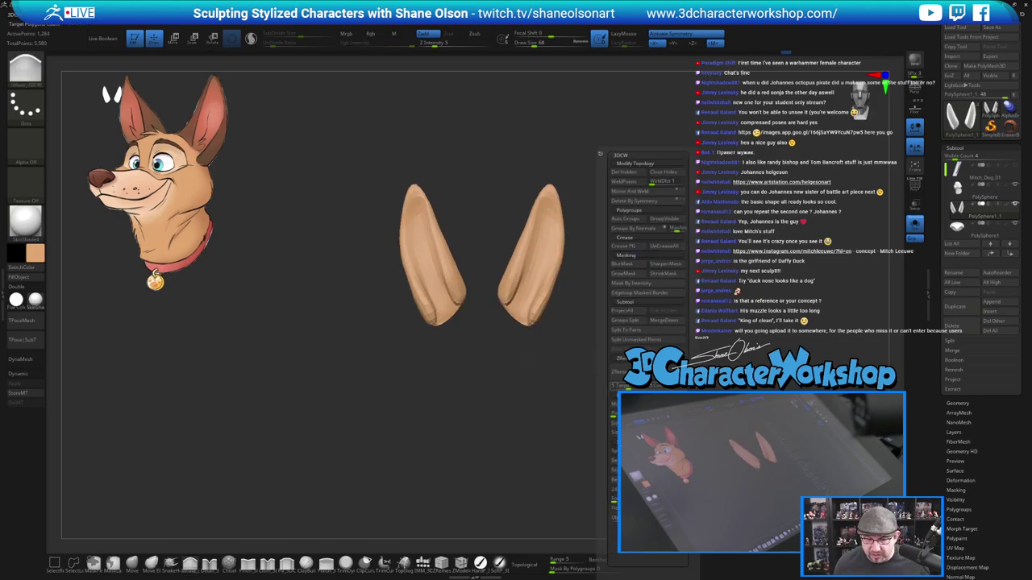
pyautogui.click(632, 386)
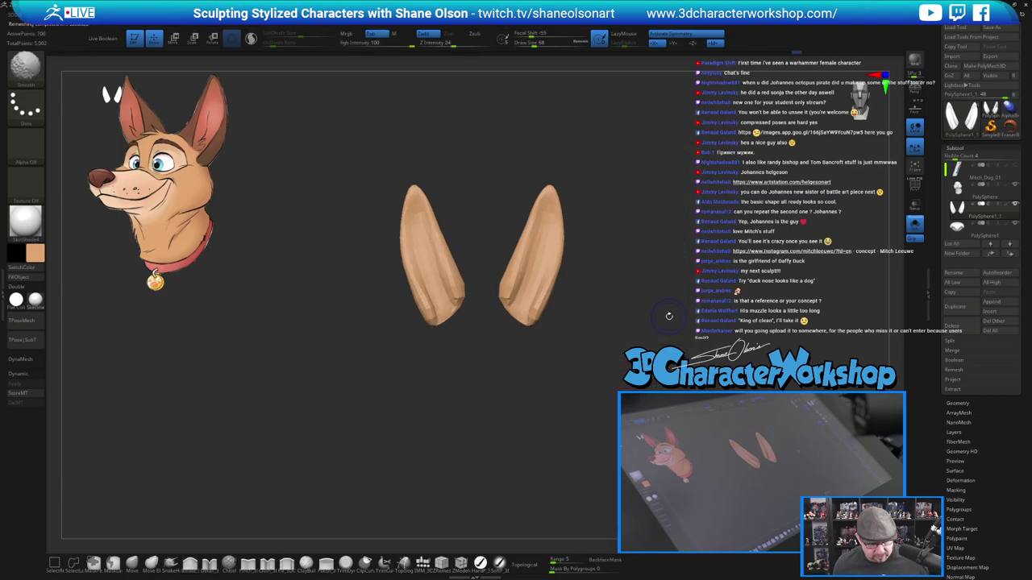
pyautogui.hotkey('shift', 'f')
pyautogui.hotkey('ctrl', 'z')
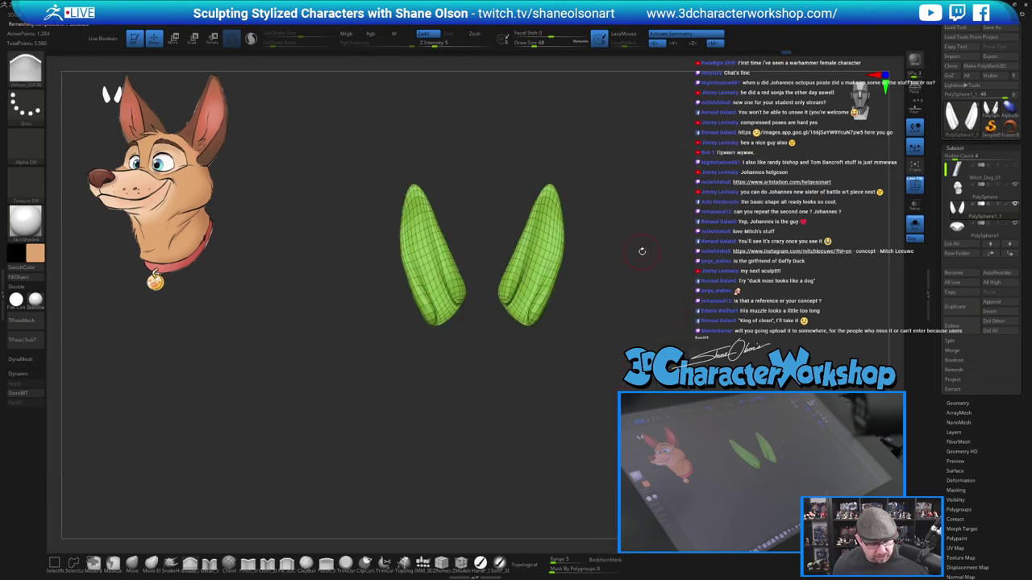
# Remesh both ears with ZRemesher at a denser resolution.
pyautogui.press('space')
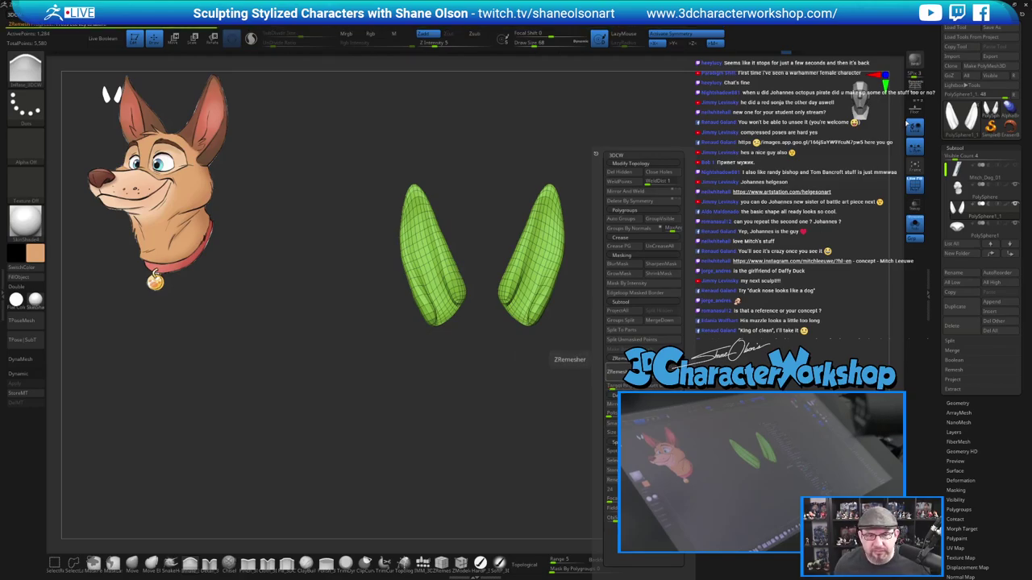
pyautogui.click(619, 358)
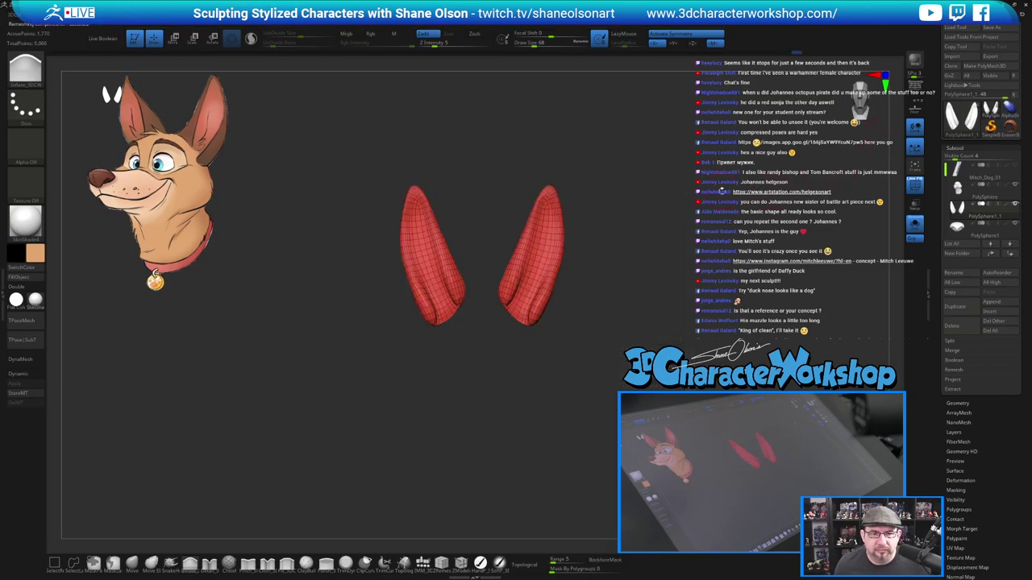
pyautogui.keyDown('alt'); pyautogui.moveTo(722, 191); pyautogui.dragTo(680, 298); pyautogui.keyUp('alt')
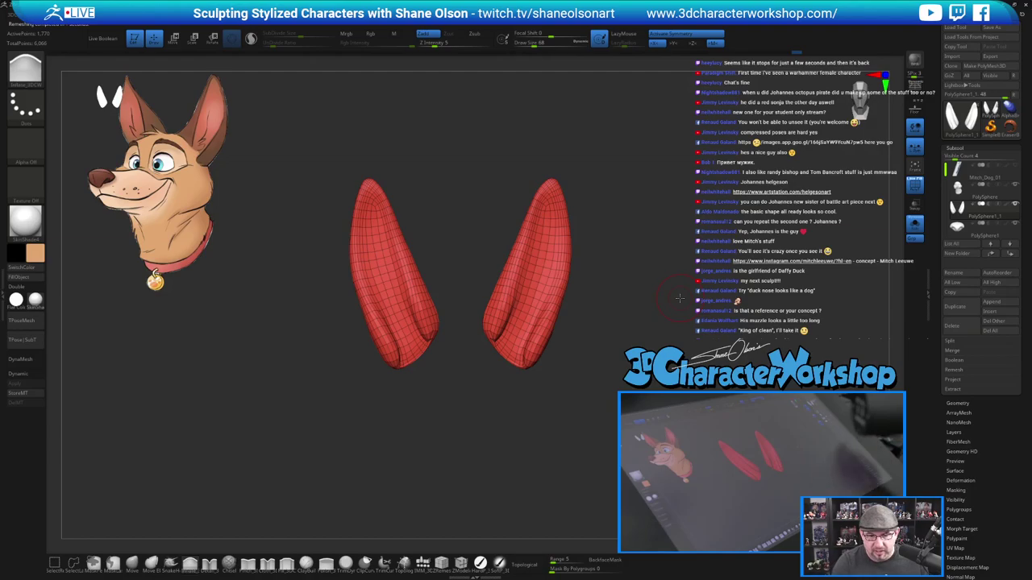
# Turn off Solo mode and check how the ears sit on the dog head from front, side and three-quarter views.
pyautogui.click(915, 225)
pyautogui.moveTo(693, 322); pyautogui.dragTo(659, 321)
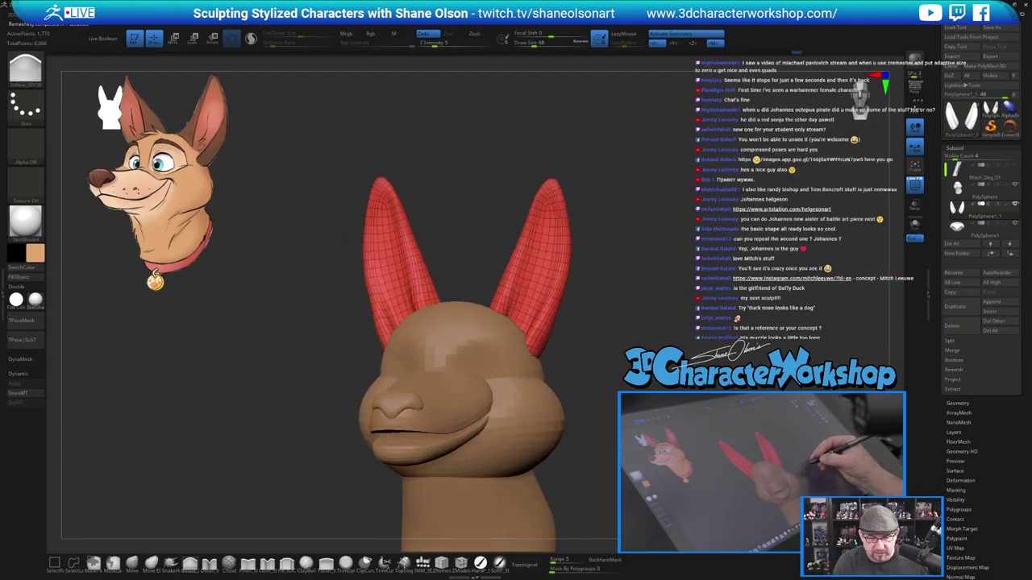
pyautogui.keyDown('alt'); pyautogui.moveTo(675, 452); pyautogui.dragTo(606, 375); pyautogui.keyUp('alt')
pyautogui.keyDown('alt'); pyautogui.moveTo(629, 288); pyautogui.dragTo(624, 298); pyautogui.keyUp('alt')
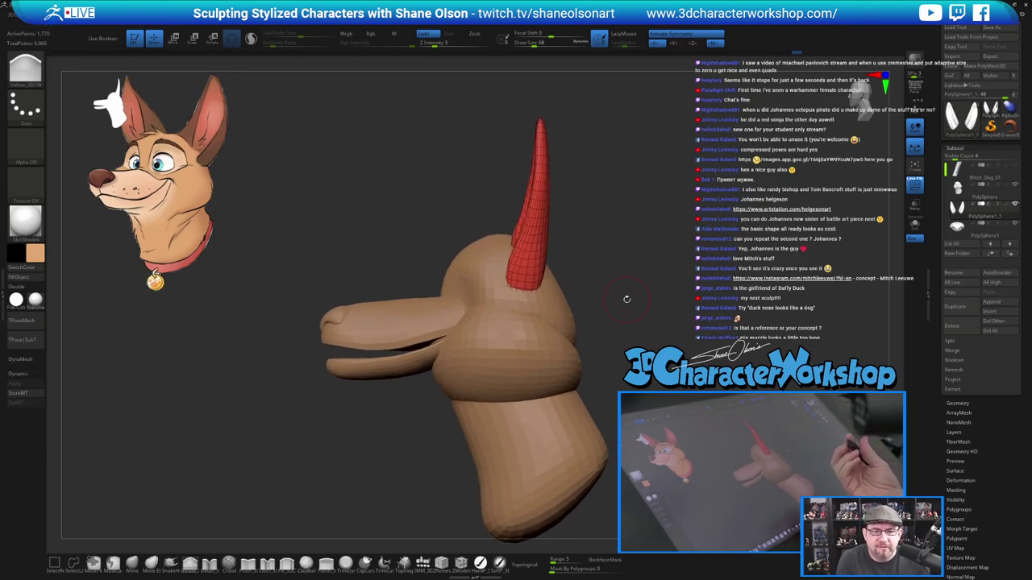
pyautogui.moveTo(631, 304)
pyautogui.mouseDown()
pyautogui.moveTo(631, 282)
pyautogui.moveTo(627, 308)
pyautogui.moveTo(642, 315)
pyautogui.mouseUp()
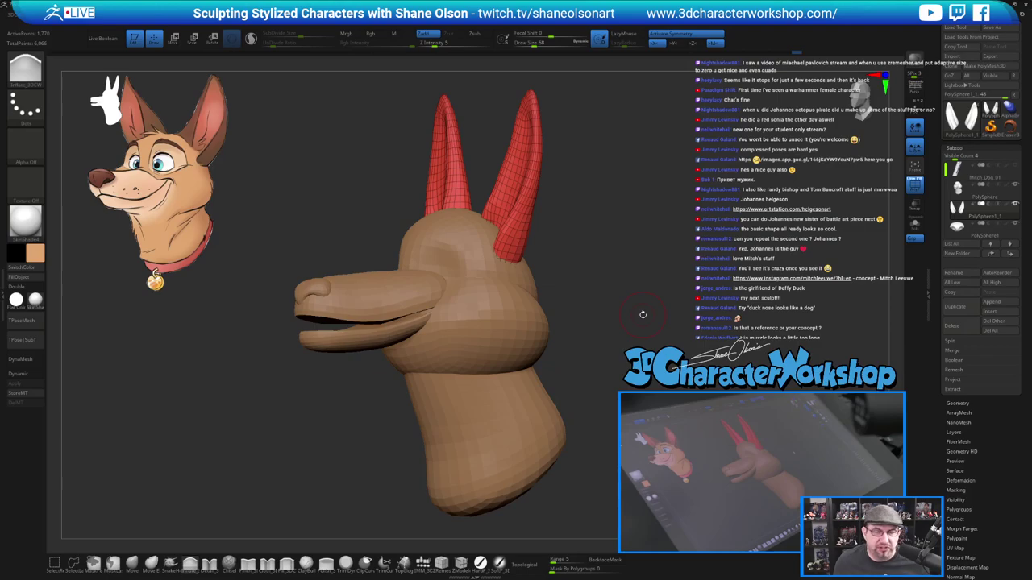
# Make the dog head the active subtool and turn off the polyframe display.
pyautogui.moveTo(614, 371); pyautogui.dragTo(536, 368)
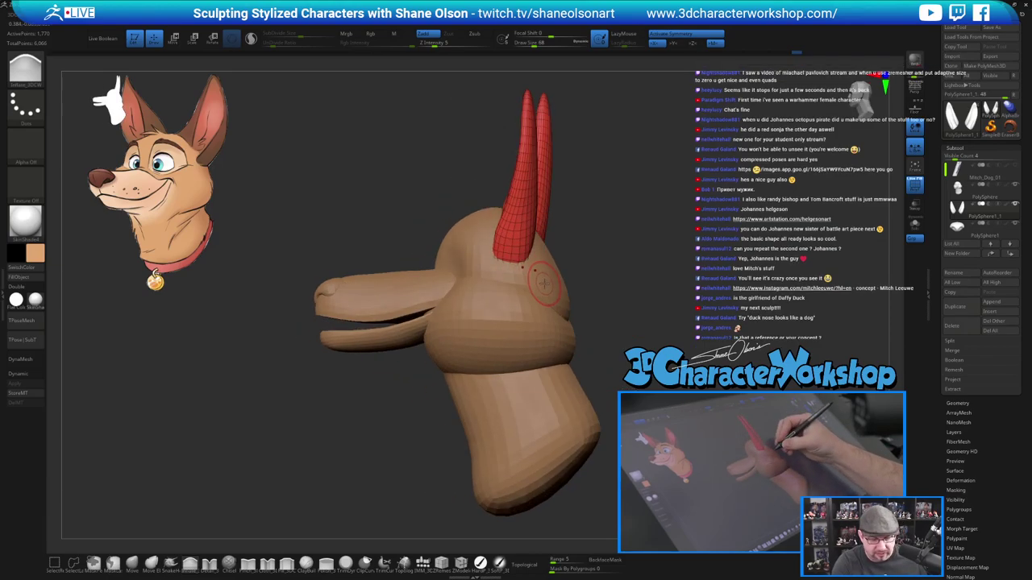
pyautogui.keyDown('alt'); pyautogui.click(545, 286); pyautogui.keyUp('alt')
pyautogui.moveTo(580, 263); pyautogui.dragTo(593, 271)
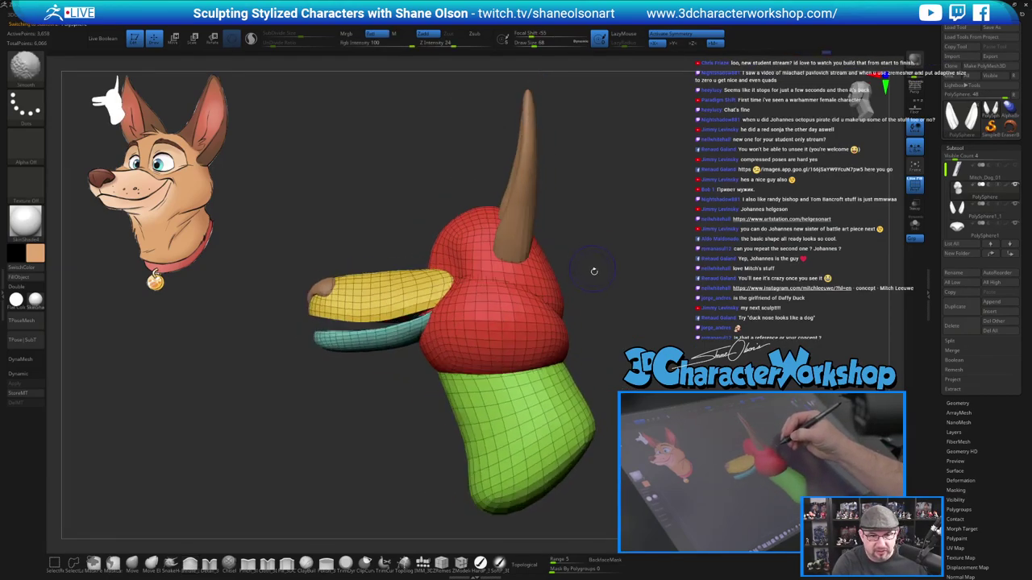
pyautogui.hotkey('shift', 'f')
# Reshape the forehead and brow of the dog head using the Move brush with Topological masking on and a draw size of 167.
pyautogui.press('s')
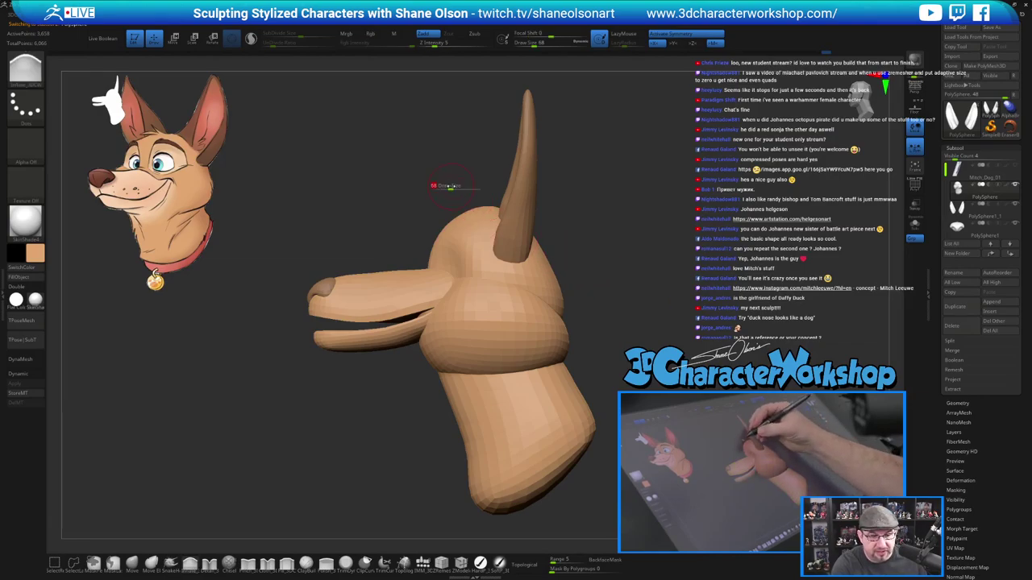
pyautogui.moveTo(452, 188); pyautogui.dragTo(468, 190)
pyautogui.click(133, 563)
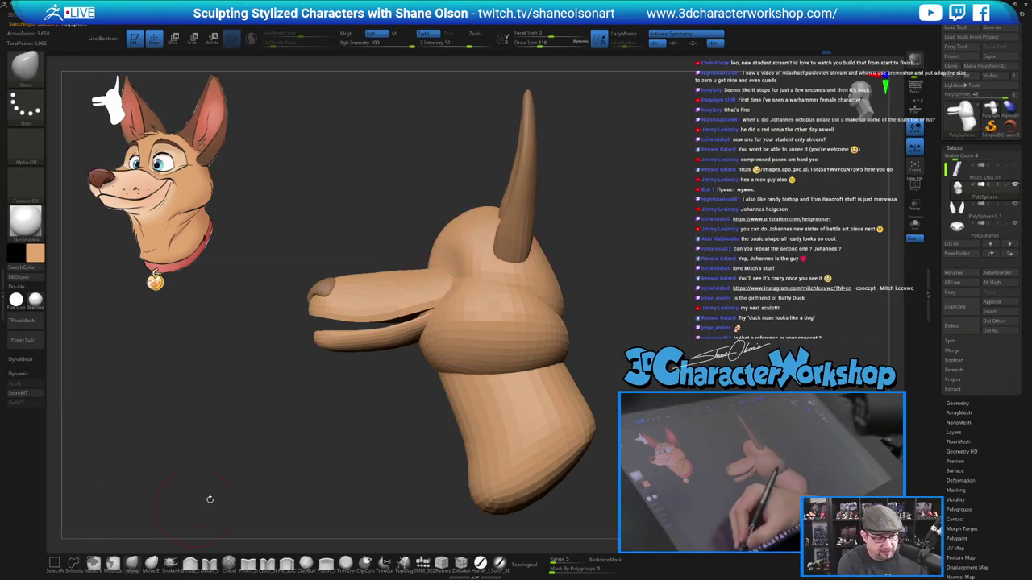
pyautogui.click(526, 564)
pyautogui.press('s')
pyautogui.moveTo(600, 281); pyautogui.dragTo(600, 320)
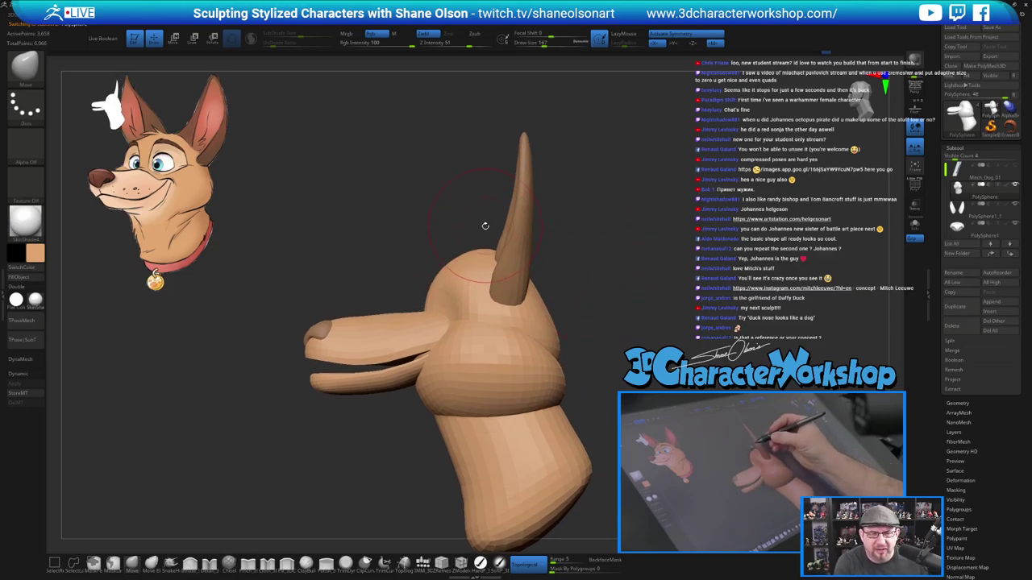
pyautogui.moveTo(454, 271)
pyautogui.mouseDown()
pyautogui.moveTo(443, 260)
pyautogui.moveTo(437, 302)
pyautogui.mouseUp()
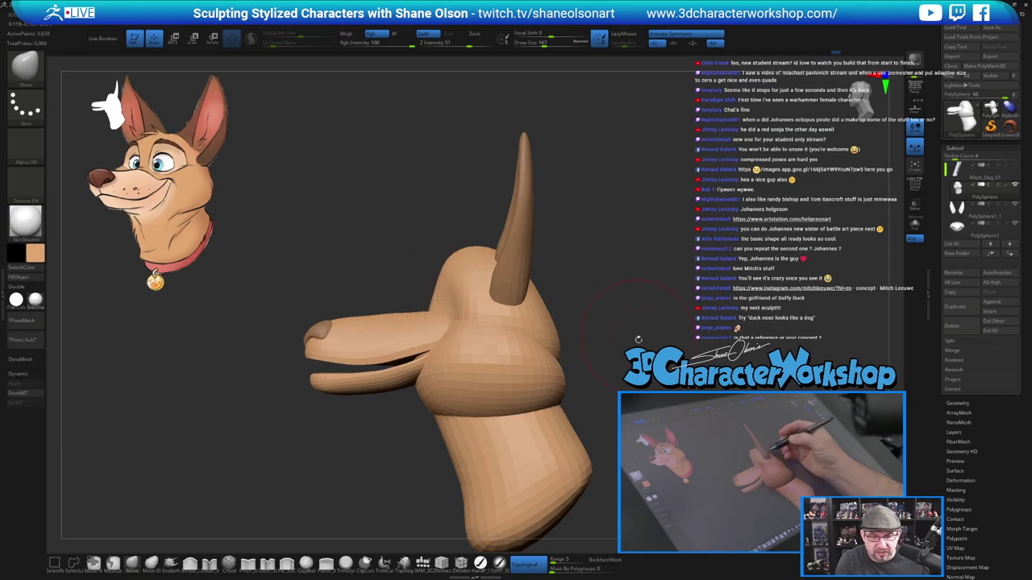
pyautogui.moveTo(638, 339)
pyautogui.mouseDown()
pyautogui.moveTo(608, 358)
pyautogui.moveTo(656, 320)
pyautogui.moveTo(669, 390)
pyautogui.mouseUp()
pyautogui.moveTo(498, 240); pyautogui.dragTo(493, 249)
pyautogui.moveTo(654, 431); pyautogui.dragTo(661, 369)
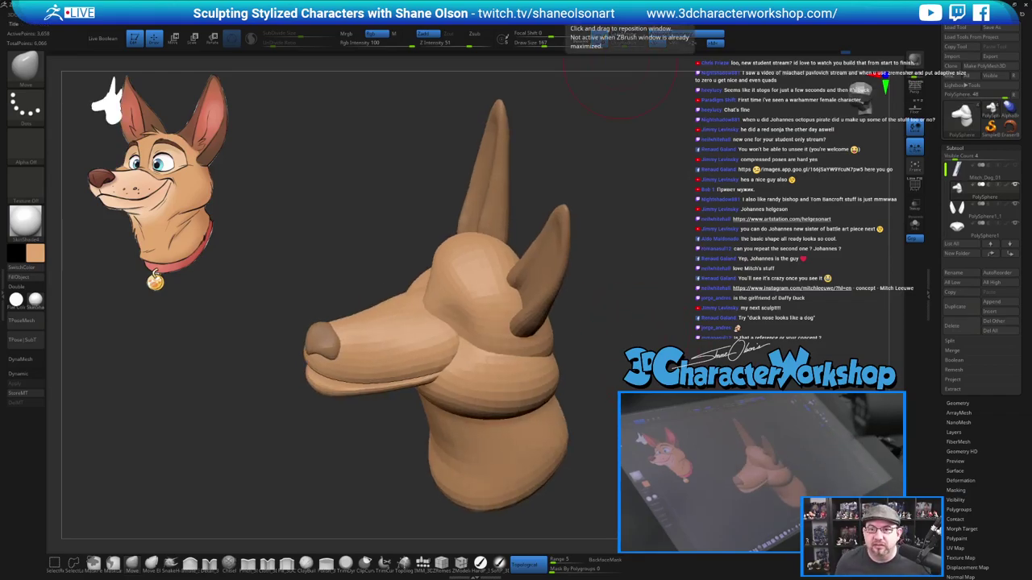
# Bring the browser window with the Black Friday enrollment page over the canvas, view it and move it away again.
pyautogui.moveTo(556, 1); pyautogui.dragTo(344, 309)
pyautogui.moveTo(606, 314); pyautogui.dragTo(598, 291)
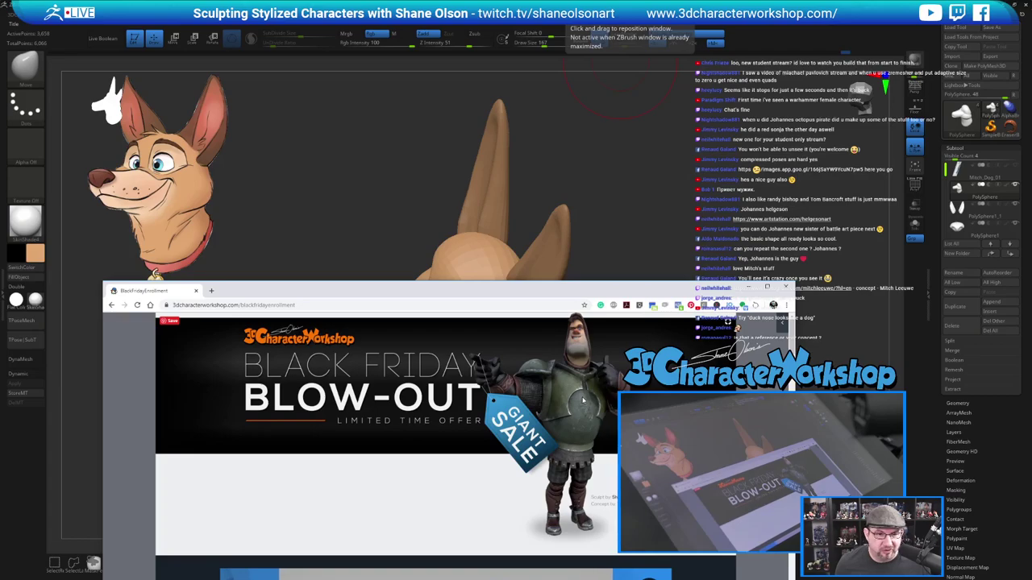
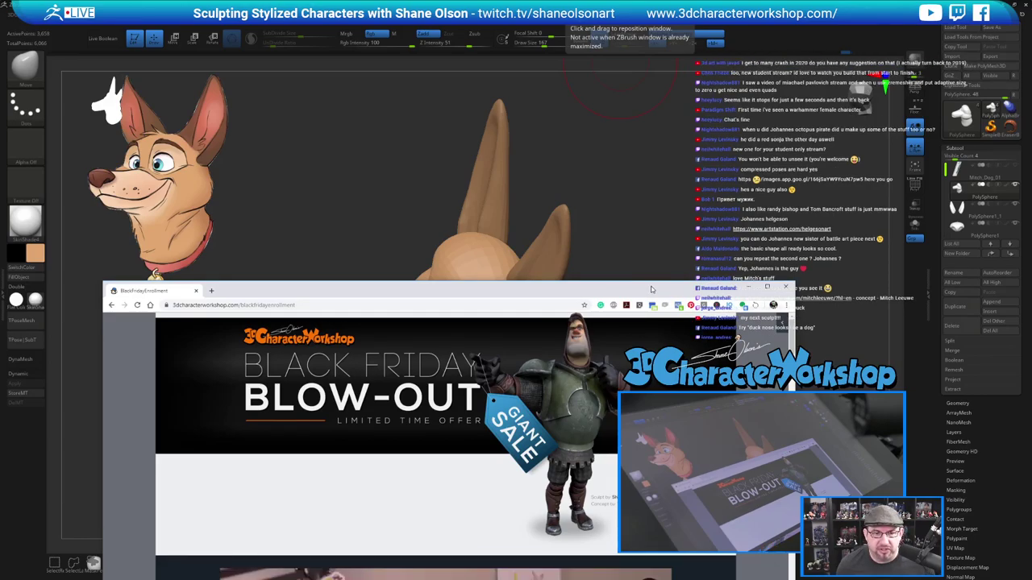
pyautogui.moveTo(642, 291); pyautogui.dragTo(783, 0)
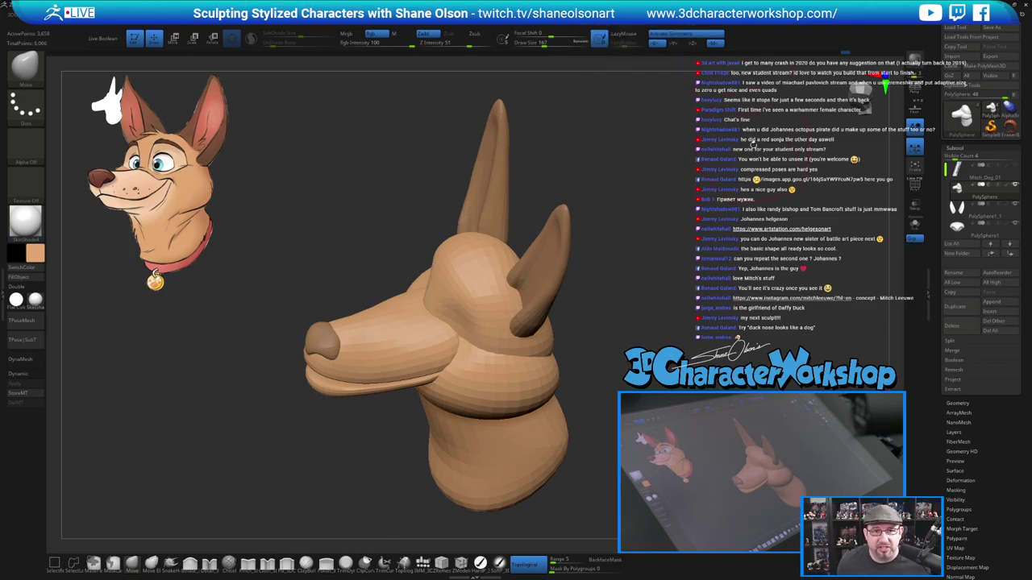
# Select the ears subtool and widen the outer edges of both ears with the Move brush at a draw size of 245.
pyautogui.moveTo(639, 219); pyautogui.dragTo(583, 262)
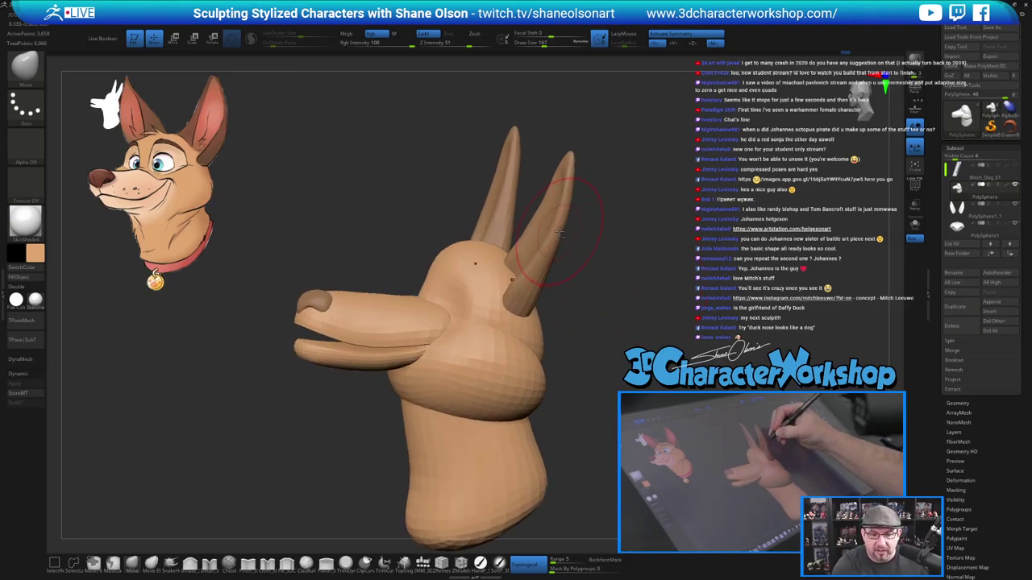
pyautogui.keyDown('alt'); pyautogui.click(527, 265); pyautogui.keyUp('alt')
pyautogui.moveTo(583, 302); pyautogui.dragTo(623, 246)
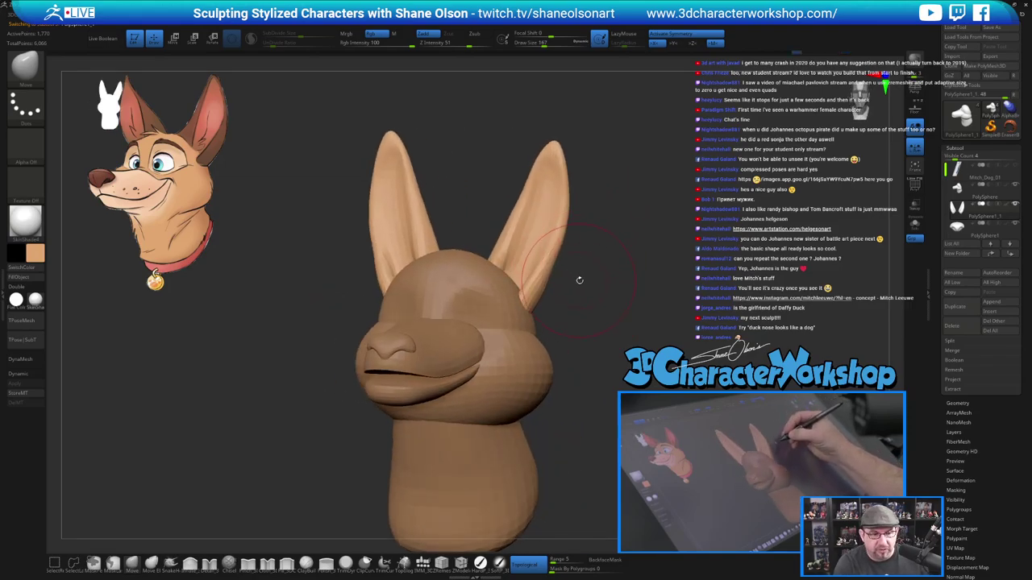
pyautogui.press('b')
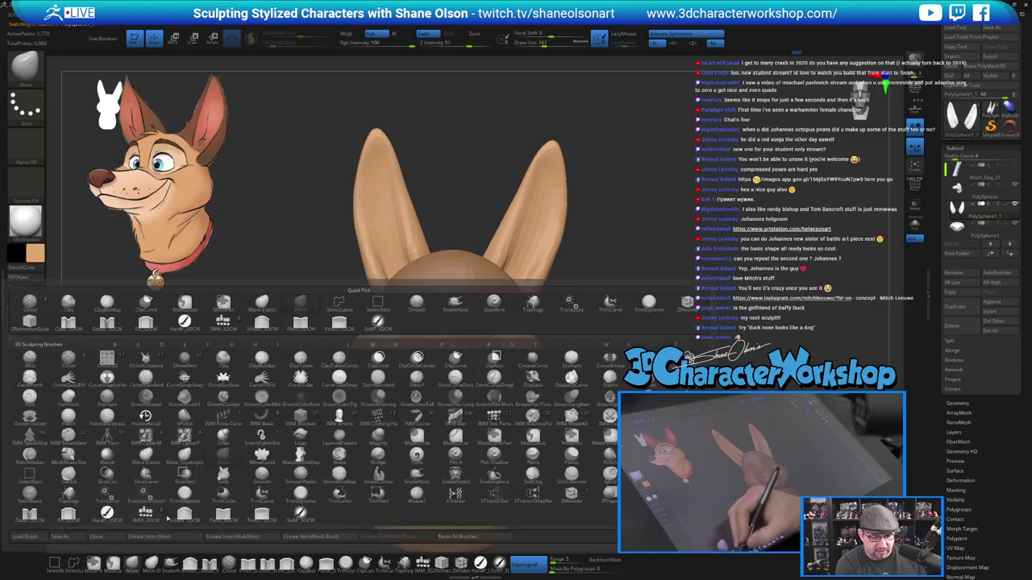
pyautogui.press('m')
pyautogui.press('v')
pyautogui.press('s')
pyautogui.moveTo(602, 268); pyautogui.dragTo(609, 267)
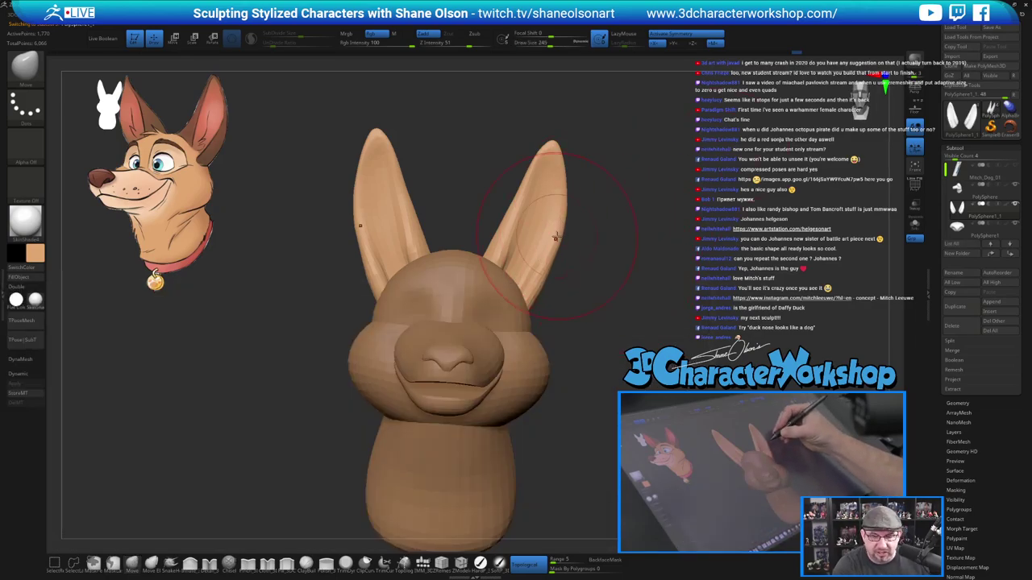
pyautogui.moveTo(556, 237); pyautogui.dragTo(566, 208)
# Refine the ear contours near the tips and along the inner edges with the Move brush at a draw size of 207.
pyautogui.press('s')
pyautogui.moveTo(563, 197)
pyautogui.mouseDown()
pyautogui.moveTo(539, 175)
pyautogui.moveTo(540, 153)
pyautogui.mouseUp()
pyautogui.press('s')
pyautogui.moveTo(513, 214); pyautogui.dragTo(515, 206)
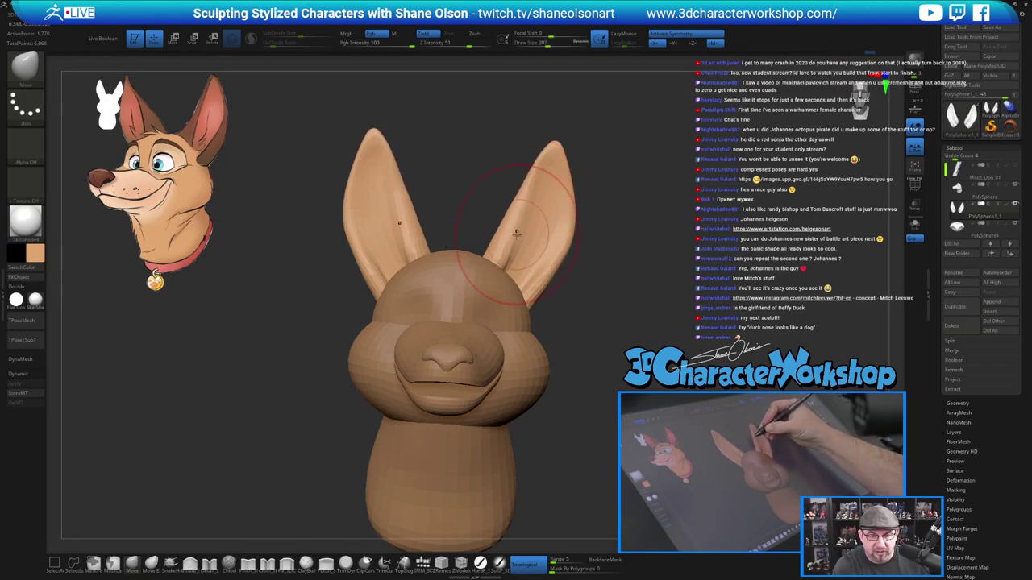
pyautogui.moveTo(516, 235); pyautogui.dragTo(533, 265, button='right')
pyautogui.moveTo(477, 256); pyautogui.dragTo(470, 262)
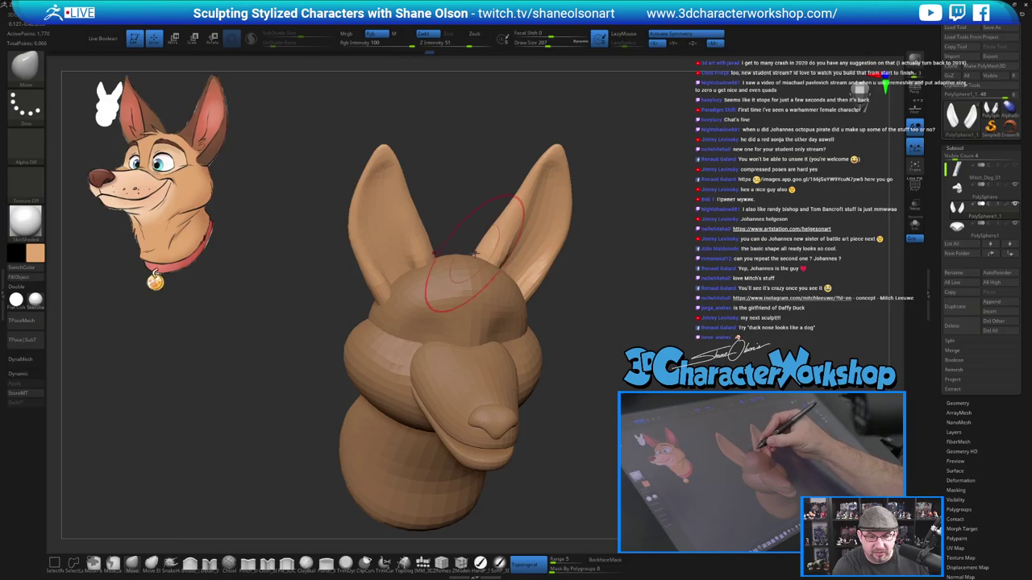
# Adjust the inner edges of the ears near their bases with the Move brush at a draw size of 149.
pyautogui.moveTo(484, 263); pyautogui.dragTo(474, 250, button='right')
pyautogui.press('s')
pyautogui.moveTo(485, 253); pyautogui.dragTo(506, 253)
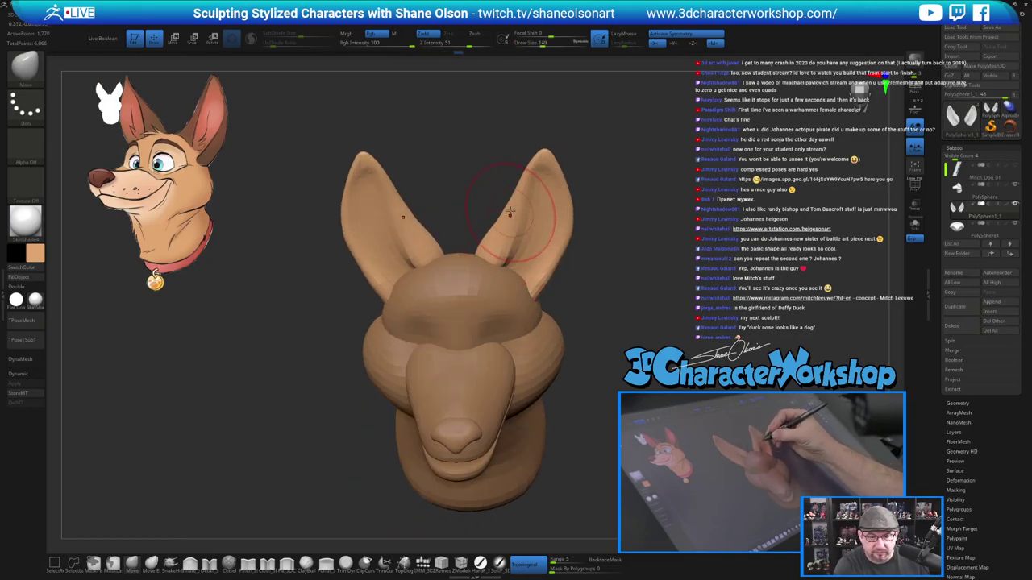
pyautogui.moveTo(544, 230); pyautogui.dragTo(535, 192, button='right')
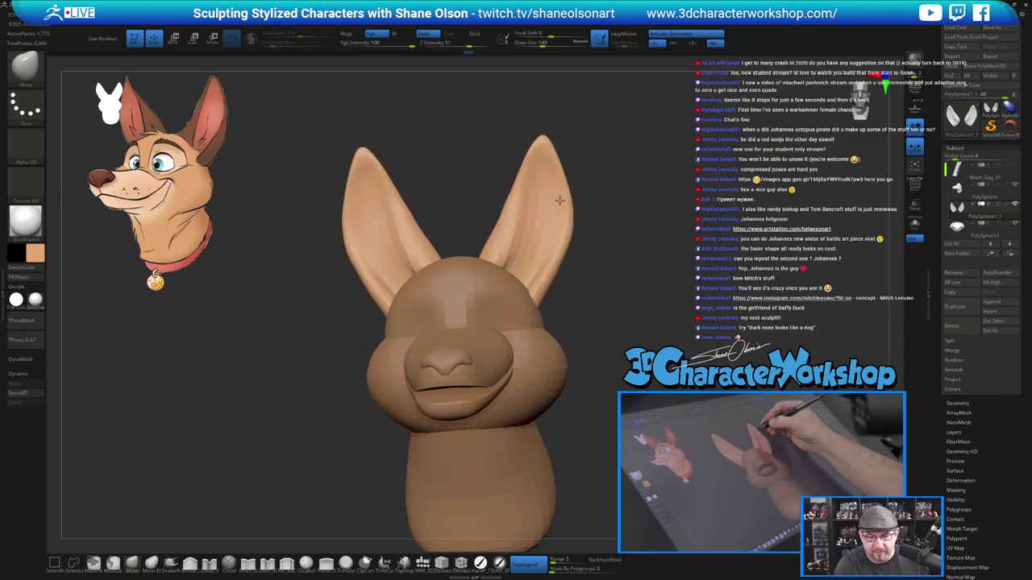
# Shape the lower cup of the ears from a three-quarter view, reducing the Move brush's draw size to 120.
pyautogui.moveTo(667, 250)
pyautogui.mouseDown(button='right')
pyautogui.moveTo(601, 269)
pyautogui.moveTo(623, 323)
pyautogui.mouseUp(button='right')
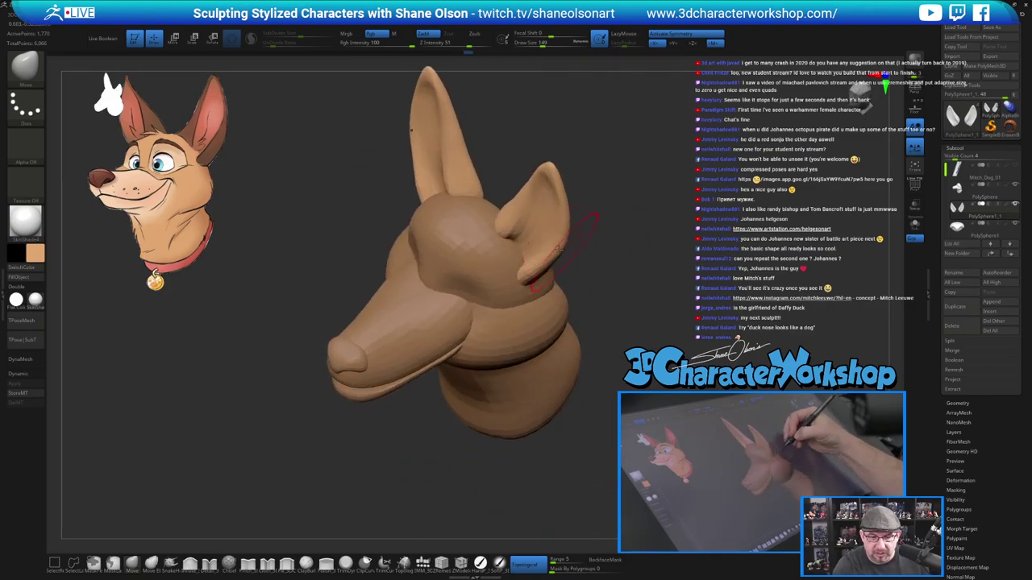
pyautogui.moveTo(538, 242); pyautogui.dragTo(530, 235)
pyautogui.press('s')
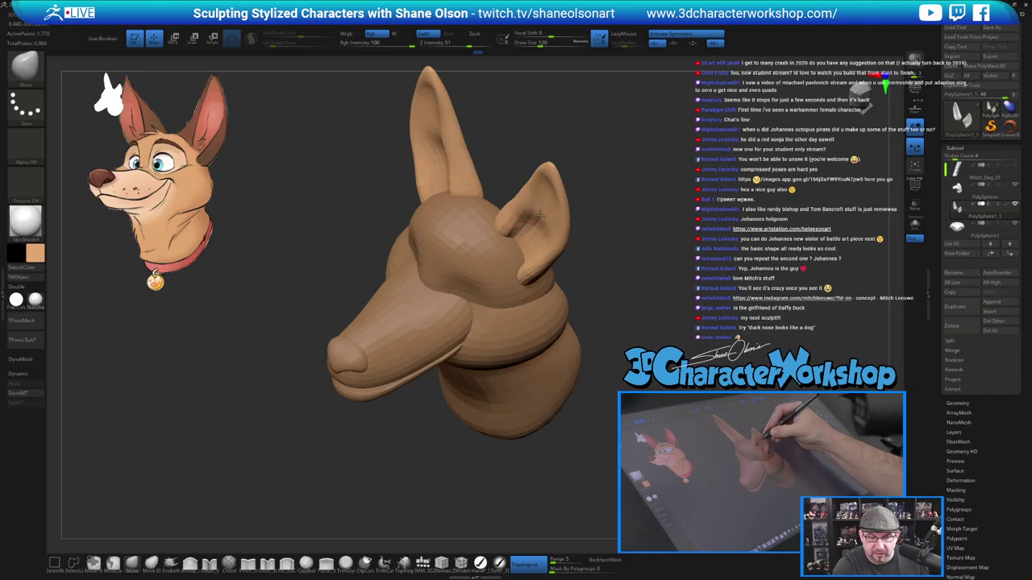
pyautogui.moveTo(542, 236); pyautogui.dragTo(541, 246, button='right')
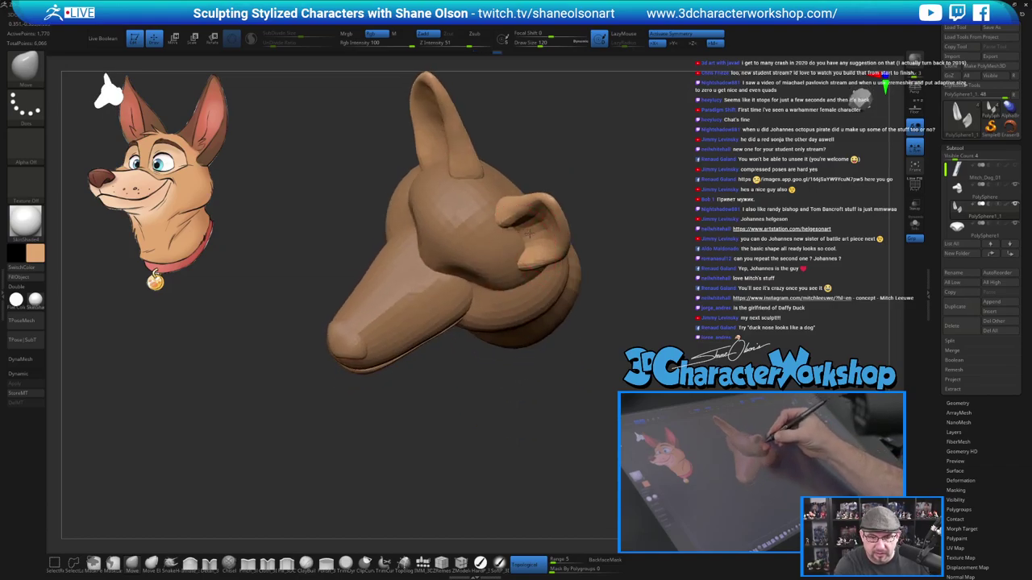
pyautogui.moveTo(595, 297); pyautogui.dragTo(594, 242)
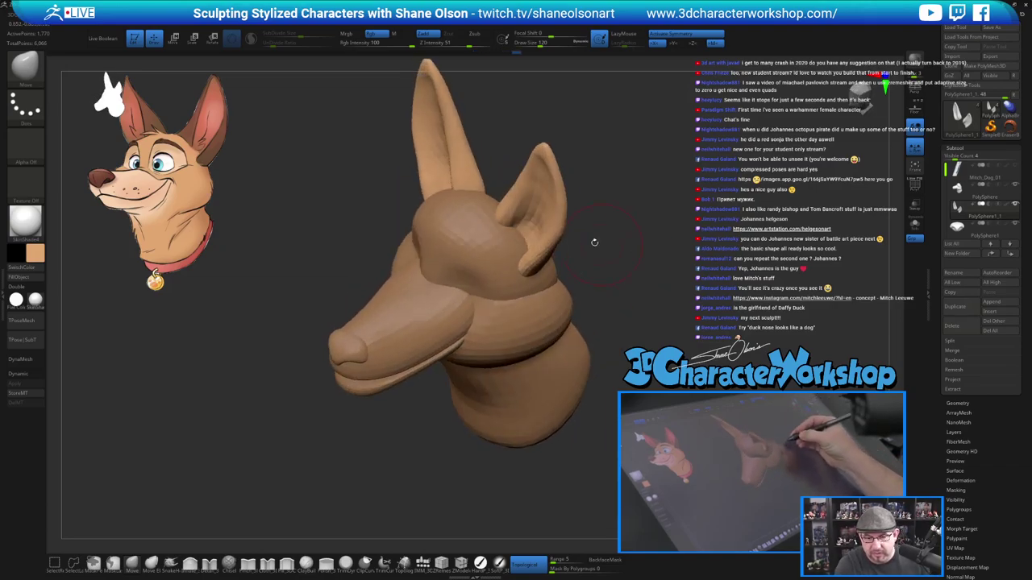
# Smooth the inner hollows and the back surfaces of both ears.
pyautogui.keyDown('shift'); pyautogui.moveTo(543, 186); pyautogui.dragTo(535, 216); pyautogui.keyUp('shift')
pyautogui.moveTo(624, 265); pyautogui.dragTo(549, 277)
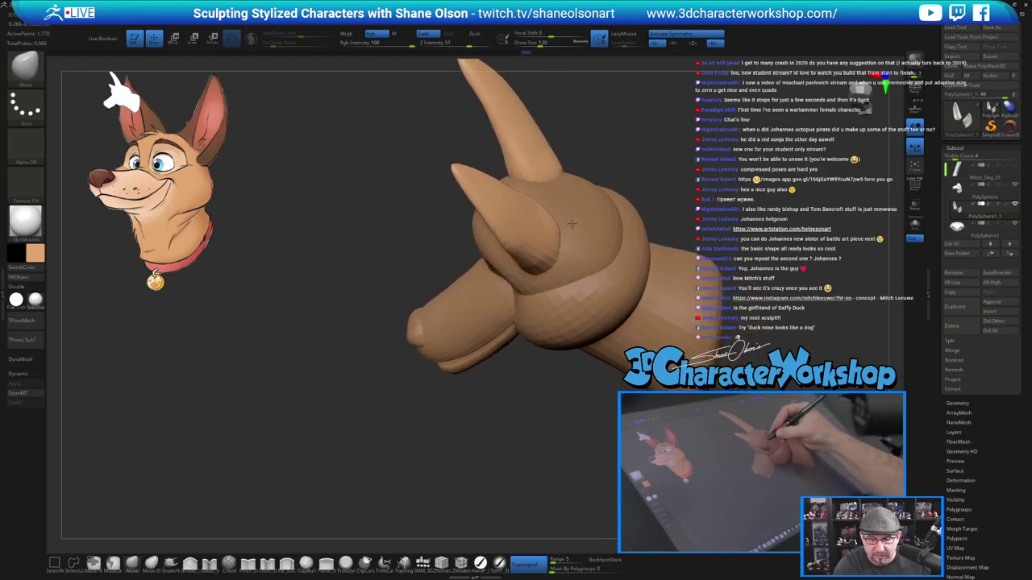
pyautogui.press('shift')
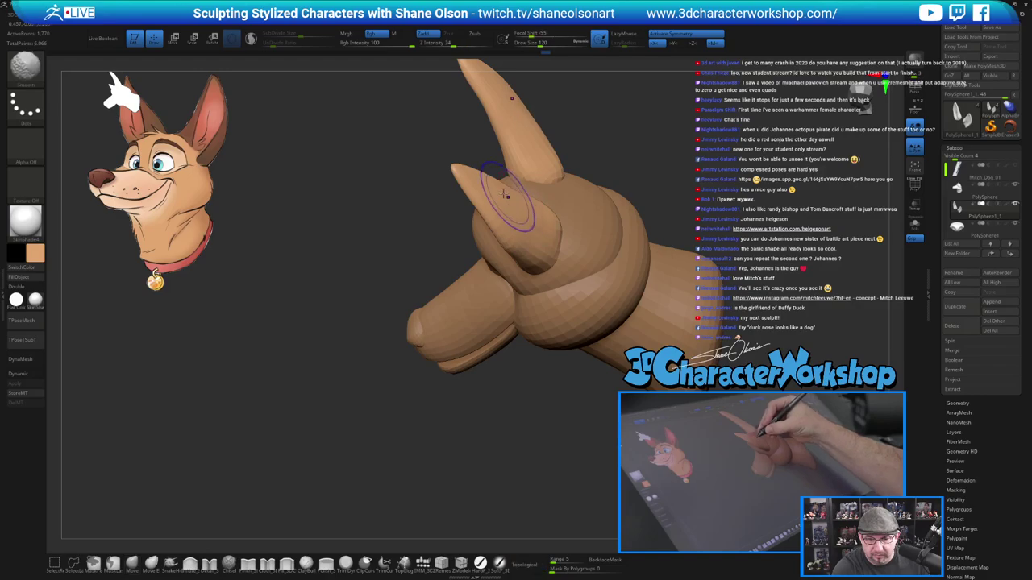
pyautogui.moveTo(617, 243)
pyautogui.mouseDown(button='right')
pyautogui.moveTo(581, 242)
pyautogui.moveTo(586, 234)
pyautogui.moveTo(553, 256)
pyautogui.moveTo(557, 236)
pyautogui.moveTo(587, 234)
pyautogui.moveTo(590, 266)
pyautogui.moveTo(535, 254)
pyautogui.moveTo(622, 264)
pyautogui.mouseUp(button='right')
pyautogui.press('shift')
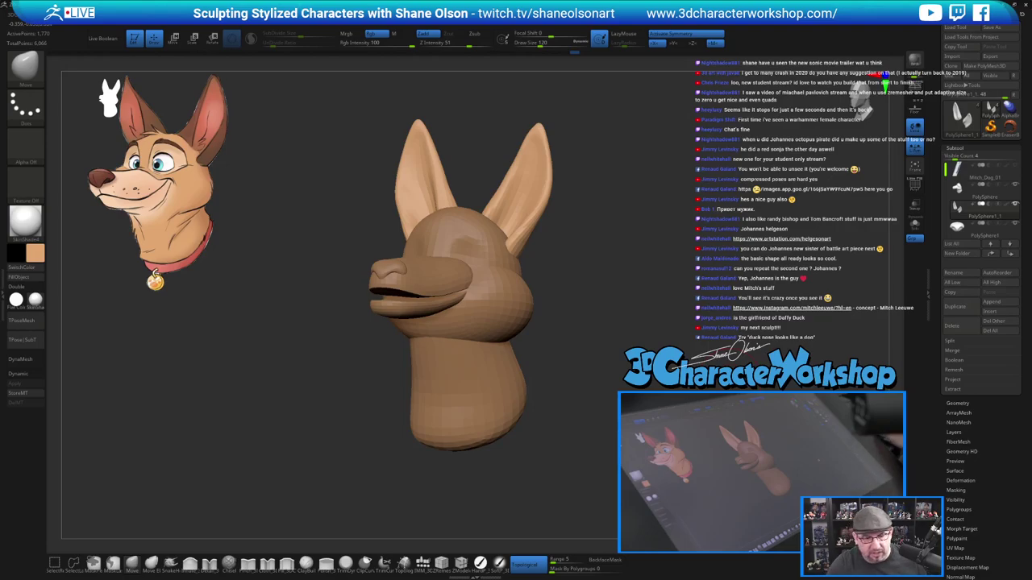
# Select the nose subtool and check the head's profile from the side.
pyautogui.keyDown('alt'); pyautogui.click(399, 264); pyautogui.keyUp('alt')
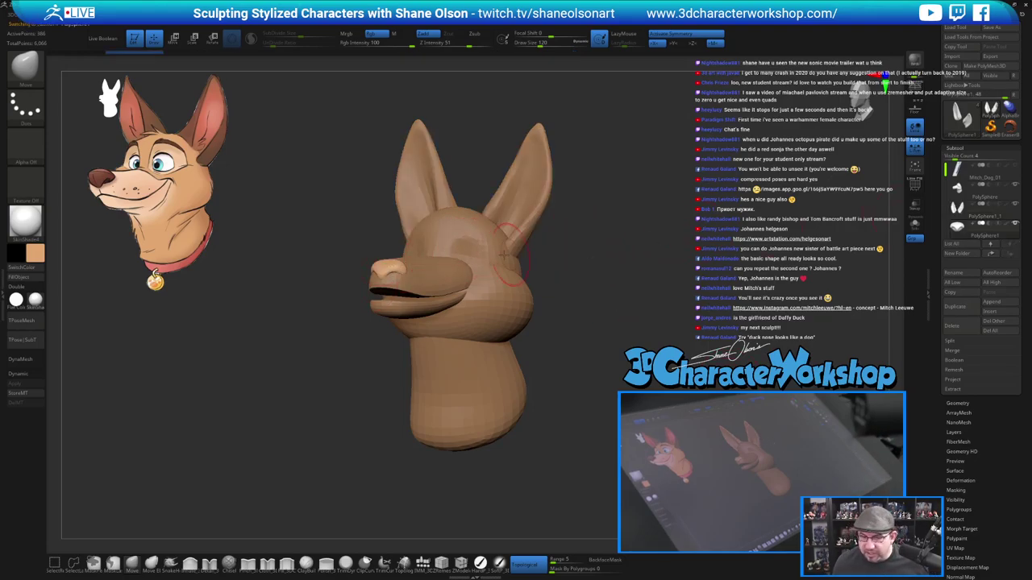
pyautogui.moveTo(335, 193); pyautogui.dragTo(297, 196)
pyautogui.moveTo(677, 287); pyautogui.dragTo(683, 298)
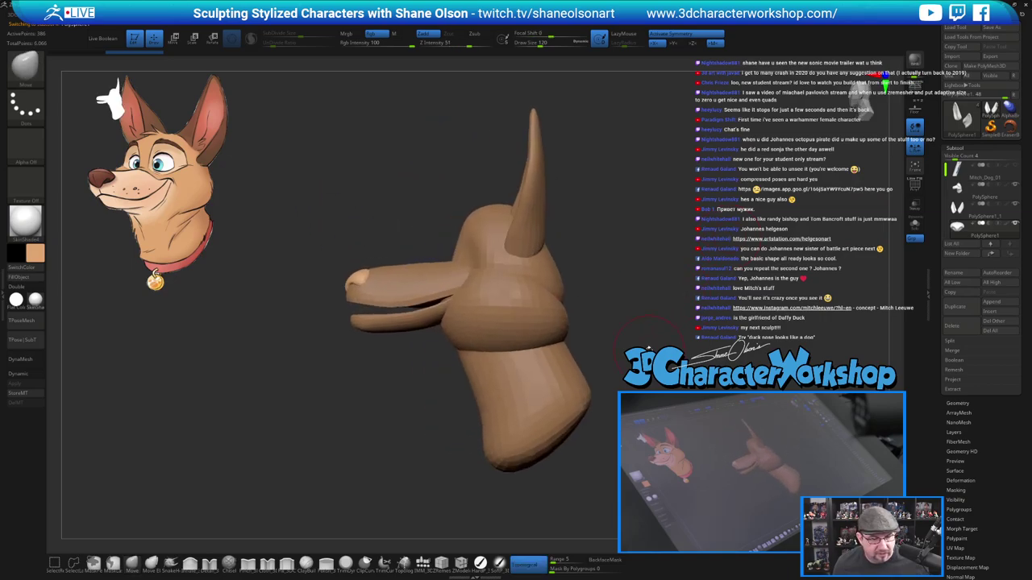
pyautogui.moveTo(657, 323); pyautogui.dragTo(659, 302, button='right')
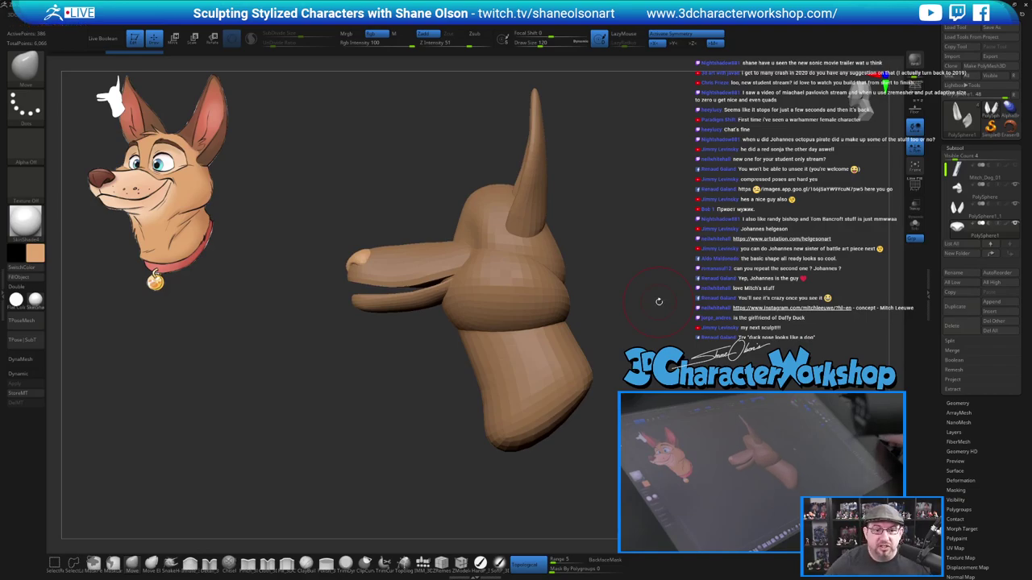
# Select the head subtool and cut off the rounded bottom of the neck along a diagonal with ClipCurve.
pyautogui.keyDown('alt'); pyautogui.click(563, 383); pyautogui.keyUp('alt')
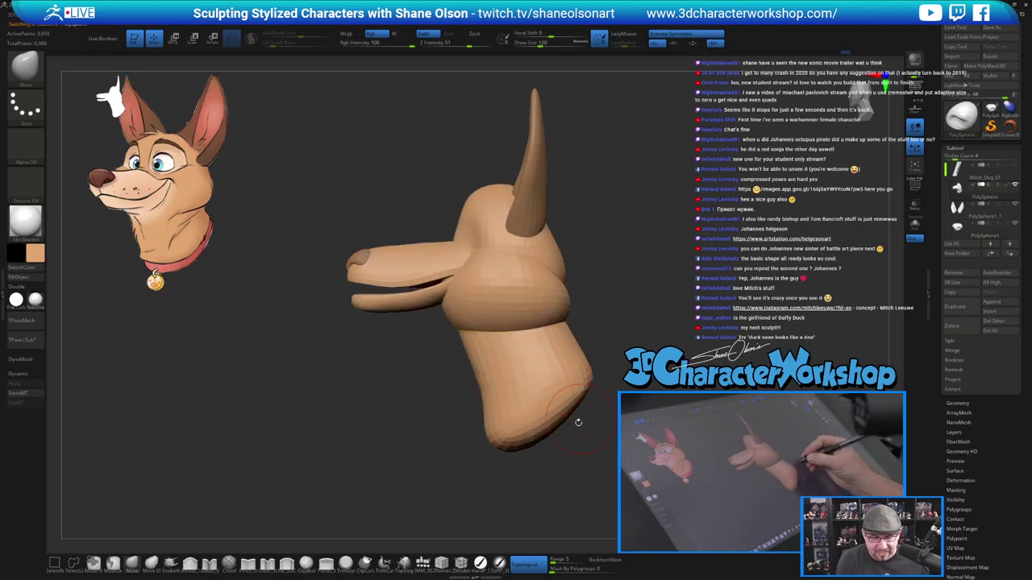
pyautogui.keyDown('ctrl'); pyautogui.keyDown('shift'); pyautogui.moveTo(652, 348); pyautogui.dragTo(429, 480); pyautogui.keyUp('shift'); pyautogui.keyUp('ctrl')
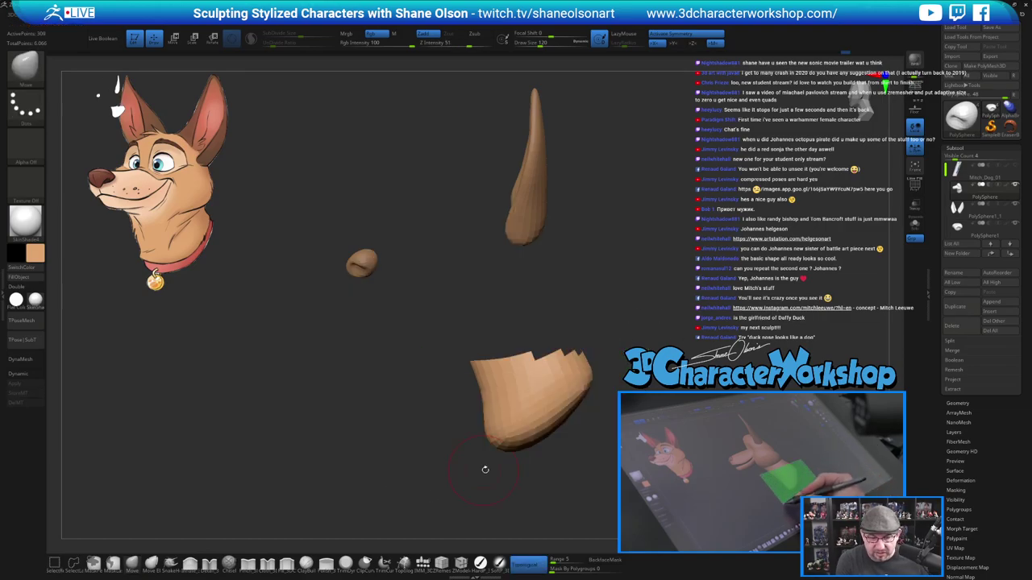
pyautogui.keyDown('ctrl'); pyautogui.keyDown('shift'); pyautogui.click(575, 449); pyautogui.keyUp('shift'); pyautogui.keyUp('ctrl')
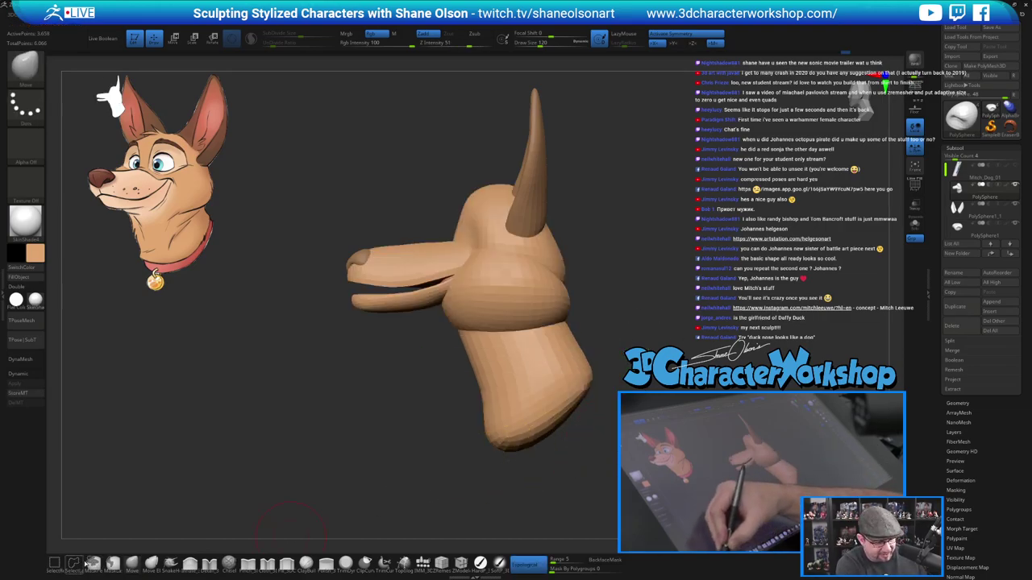
pyautogui.click(365, 564)
pyautogui.click(341, 570)
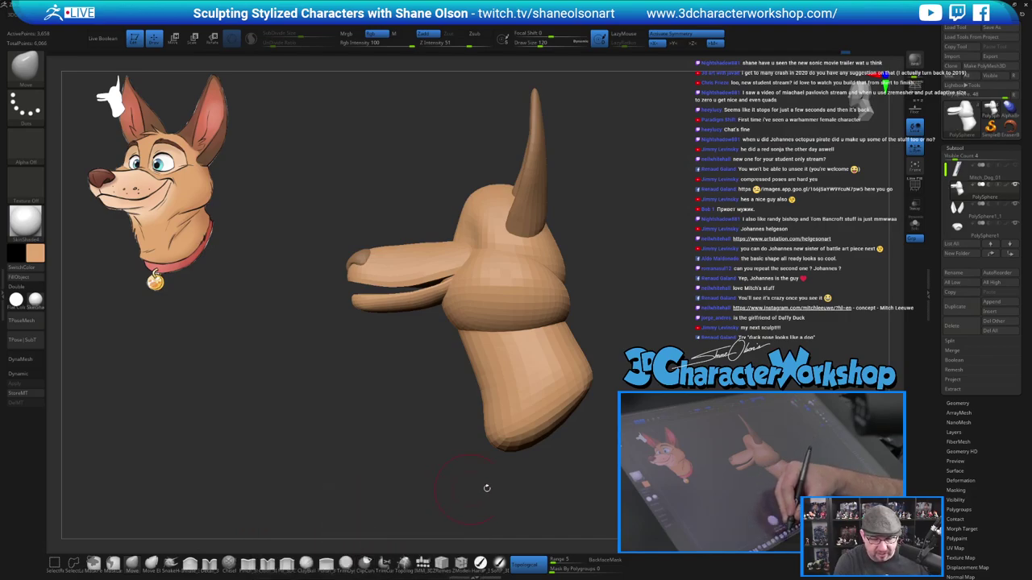
pyautogui.moveTo(661, 345)
pyautogui.keyDown('ctrl'); pyautogui.keyDown('shift'); pyautogui.mouseDown()
pyautogui.moveTo(433, 445)
pyautogui.moveTo(436, 460)
pyautogui.mouseUp(); pyautogui.keyUp('shift'); pyautogui.keyUp('ctrl')
pyautogui.moveTo(614, 435); pyautogui.dragTo(598, 431)
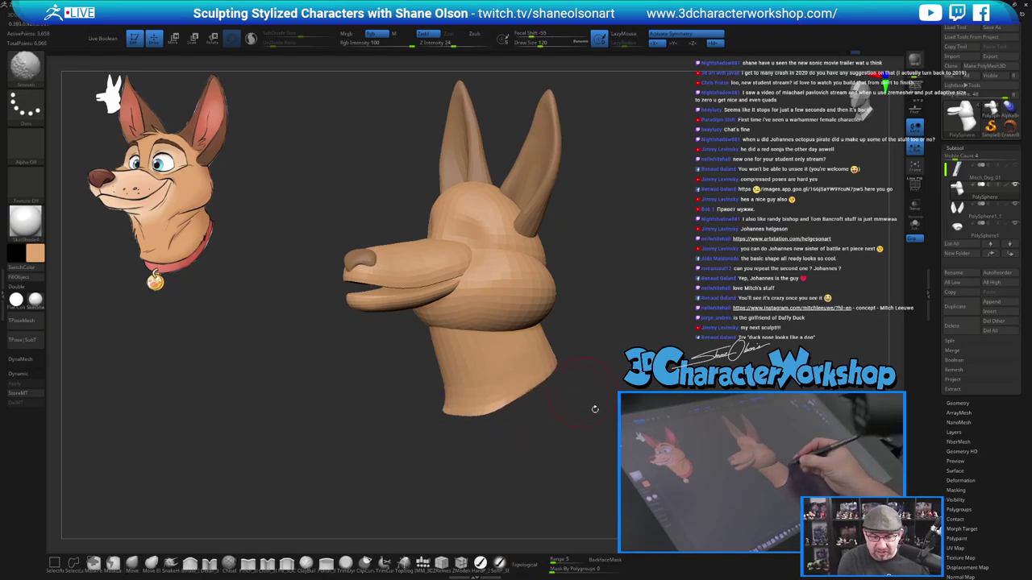
pyautogui.moveTo(606, 370); pyautogui.dragTo(521, 382)
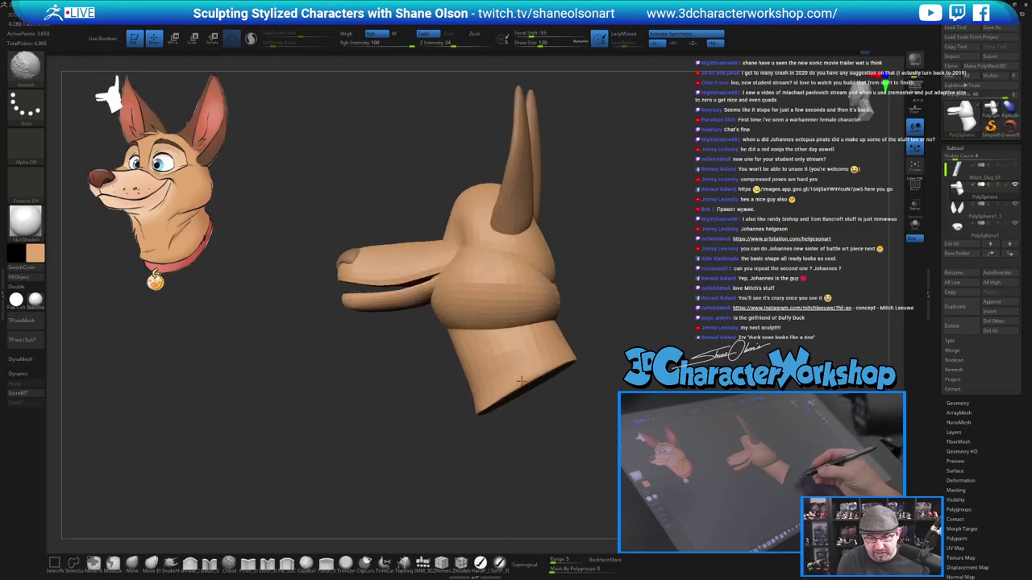
pyautogui.moveTo(613, 354)
pyautogui.mouseDown()
pyautogui.moveTo(657, 361)
pyautogui.moveTo(693, 393)
pyautogui.mouseUp()
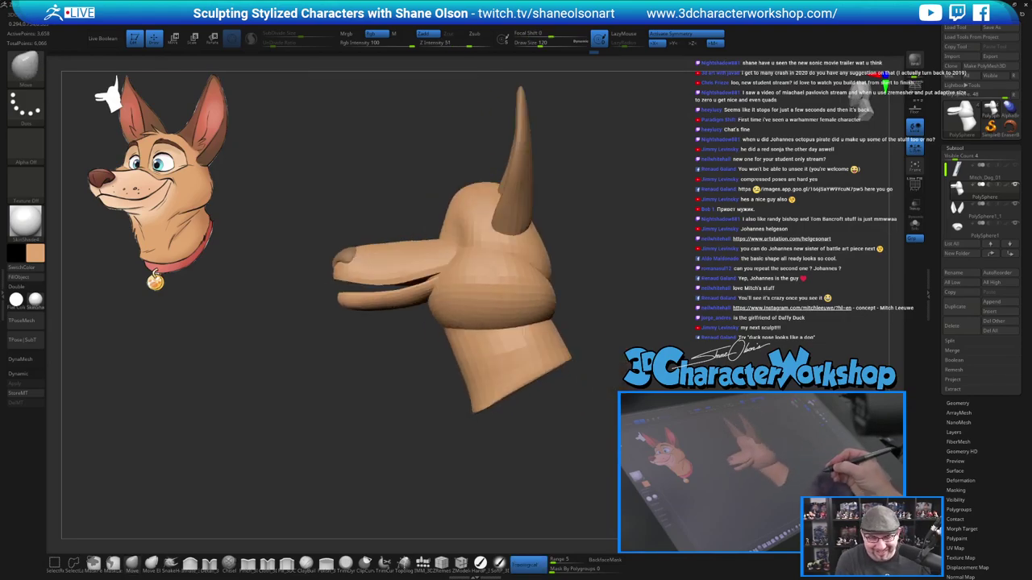
# Isolate the lower jaw, thicken it with the Inflate brush, and restore the visibility of the whole head.
pyautogui.keyDown('alt'); pyautogui.moveTo(629, 383); pyautogui.dragTo(601, 350); pyautogui.keyUp('alt')
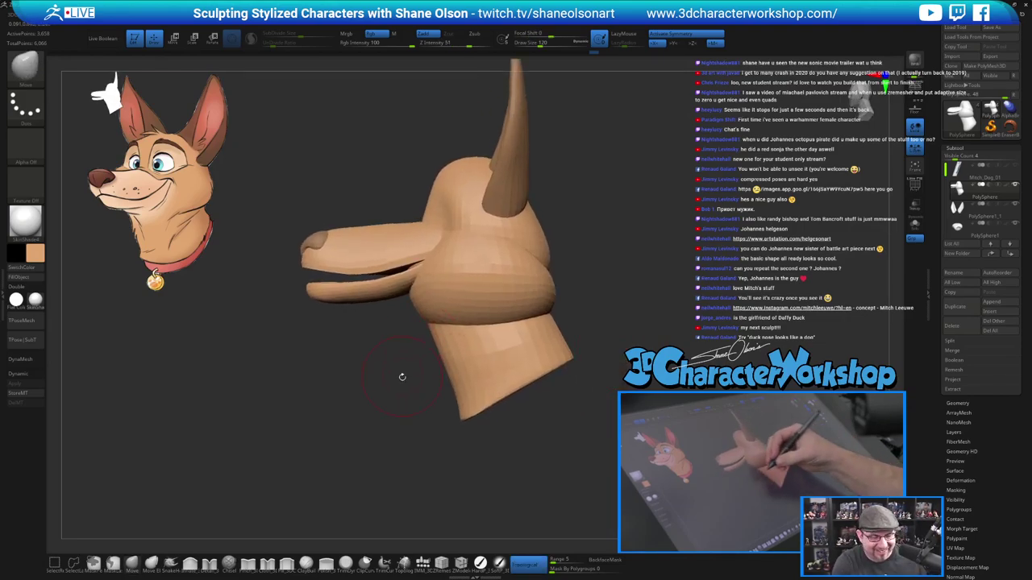
pyautogui.moveTo(405, 368); pyautogui.dragTo(407, 346)
pyautogui.keyDown('ctrl'); pyautogui.keyDown('shift'); pyautogui.click(384, 314); pyautogui.keyUp('shift'); pyautogui.keyUp('ctrl')
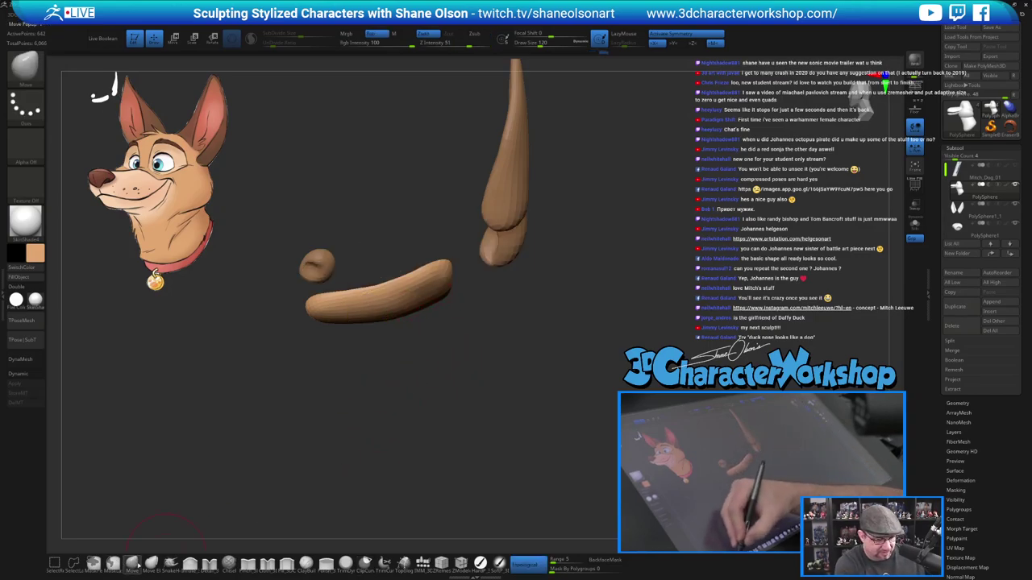
pyautogui.click(191, 565)
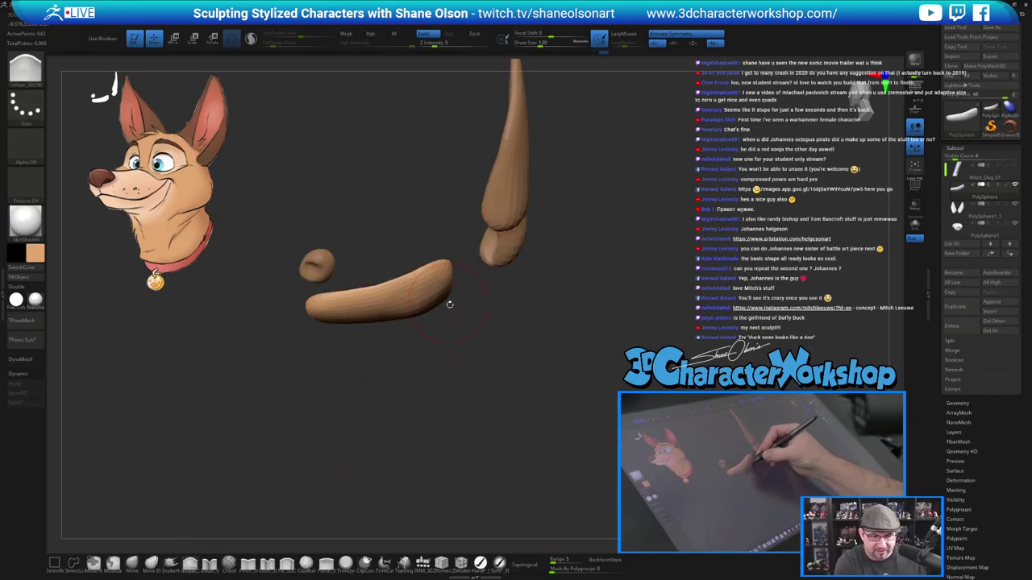
pyautogui.keyDown('ctrl'); pyautogui.keyDown('shift'); pyautogui.click(513, 388); pyautogui.keyUp('shift'); pyautogui.keyUp('ctrl')
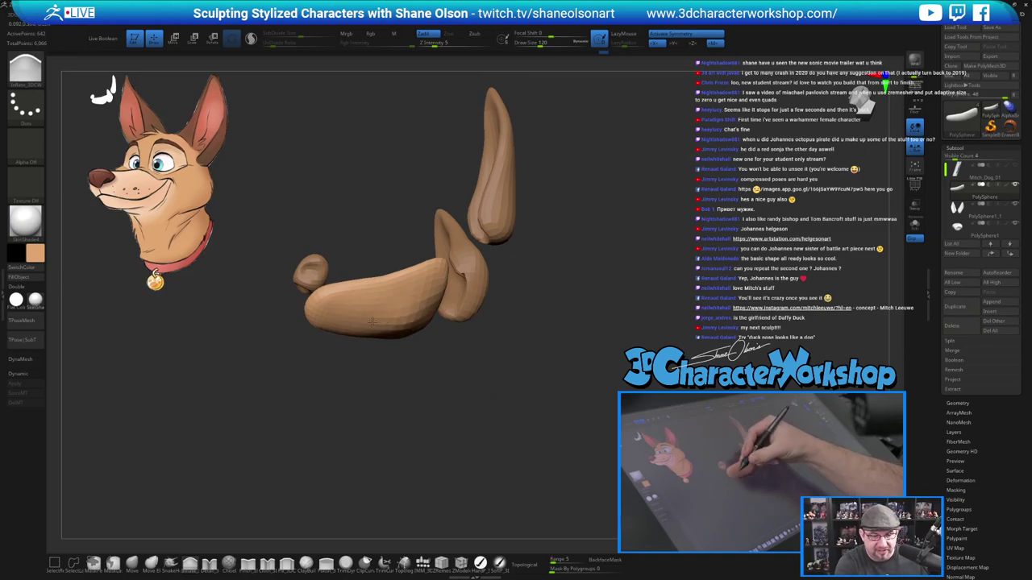
pyautogui.moveTo(461, 360); pyautogui.dragTo(578, 482)
pyautogui.keyDown('ctrl'); pyautogui.keyDown('shift'); pyautogui.click(556, 431); pyautogui.keyUp('shift'); pyautogui.keyUp('ctrl')
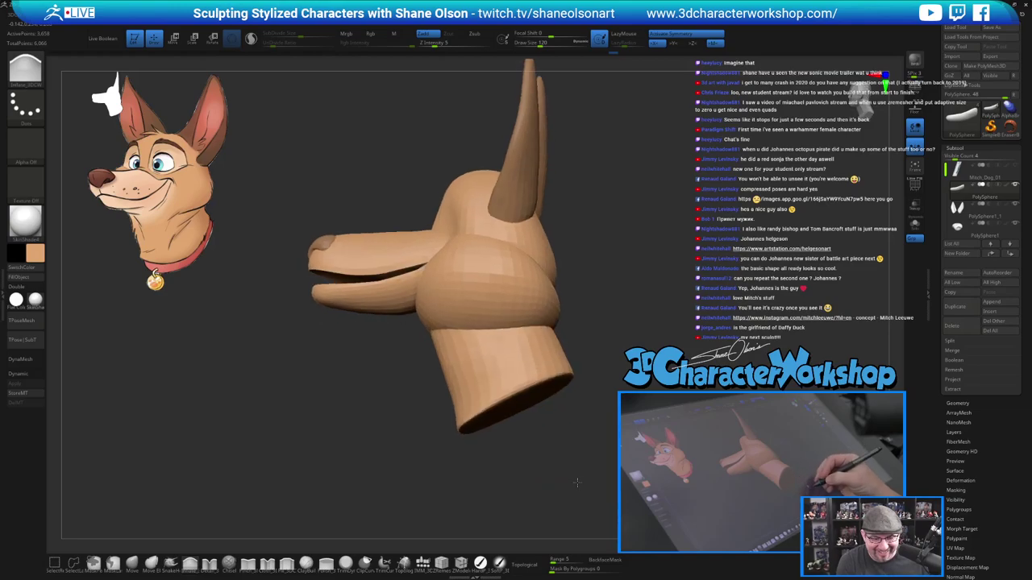
pyautogui.moveTo(576, 482); pyautogui.dragTo(577, 477, button='right')
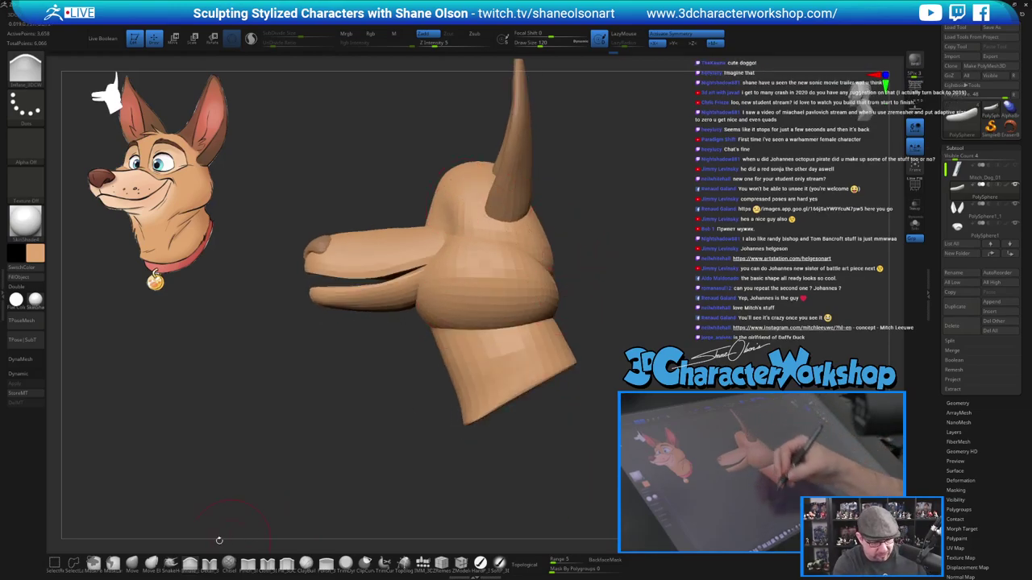
# Pull the forehead forward in side view with the Move brush at draw size 358, and reduce the draw size to 280.
pyautogui.click(133, 563)
pyautogui.press('s')
pyautogui.moveTo(252, 442); pyautogui.dragTo(263, 442)
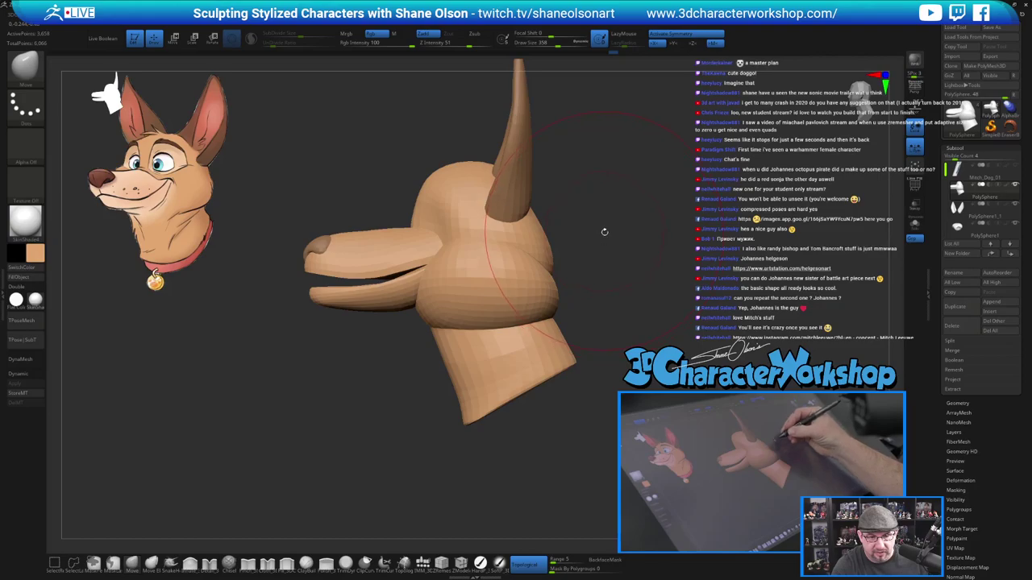
pyautogui.moveTo(604, 232)
pyautogui.mouseDown()
pyautogui.moveTo(659, 240)
pyautogui.moveTo(629, 243)
pyautogui.moveTo(619, 258)
pyautogui.moveTo(622, 299)
pyautogui.mouseUp()
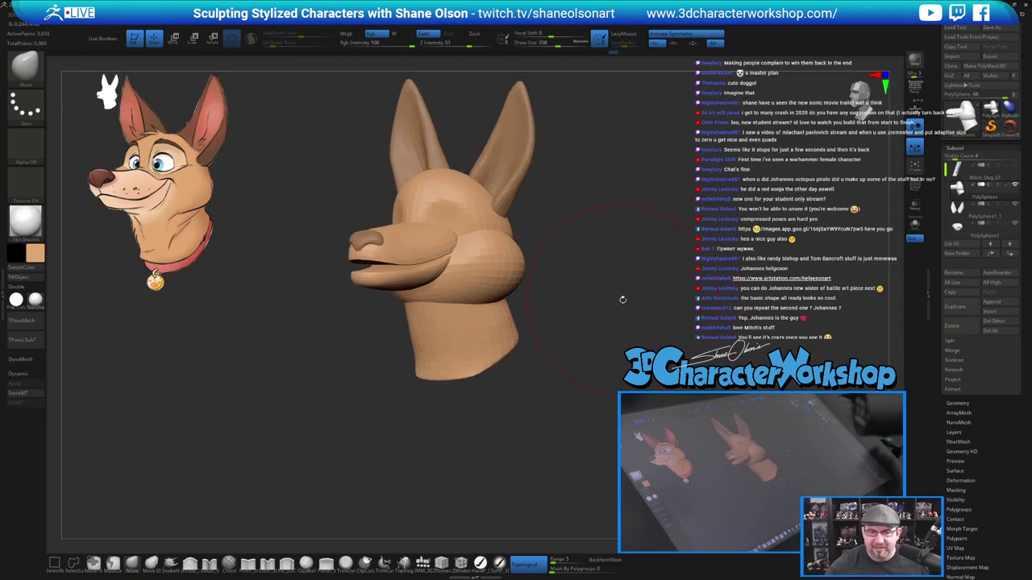
pyautogui.keyDown('alt'); pyautogui.moveTo(580, 251); pyautogui.dragTo(598, 252); pyautogui.keyUp('alt')
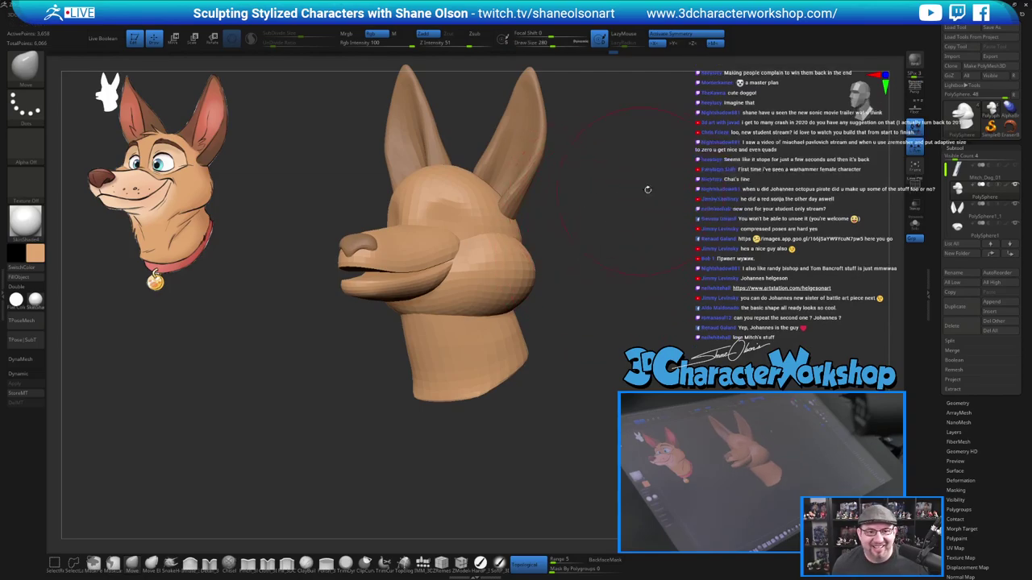
pyautogui.moveTo(647, 189); pyautogui.dragTo(642, 191)
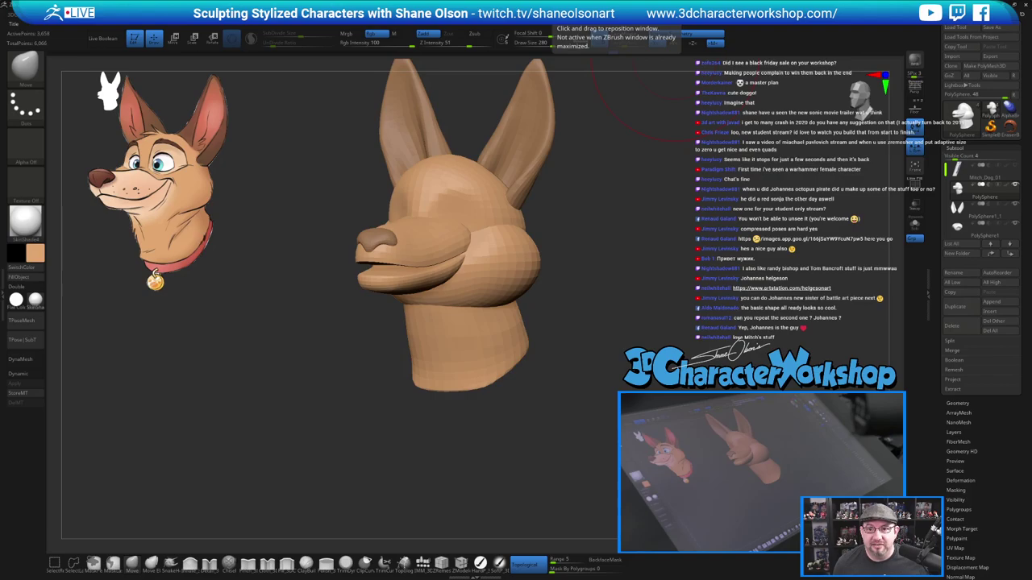
# Bring in the browser window with the Black Friday enrollment page, show its web address, and move the window away again.
pyautogui.moveTo(546, 2); pyautogui.dragTo(336, 170)
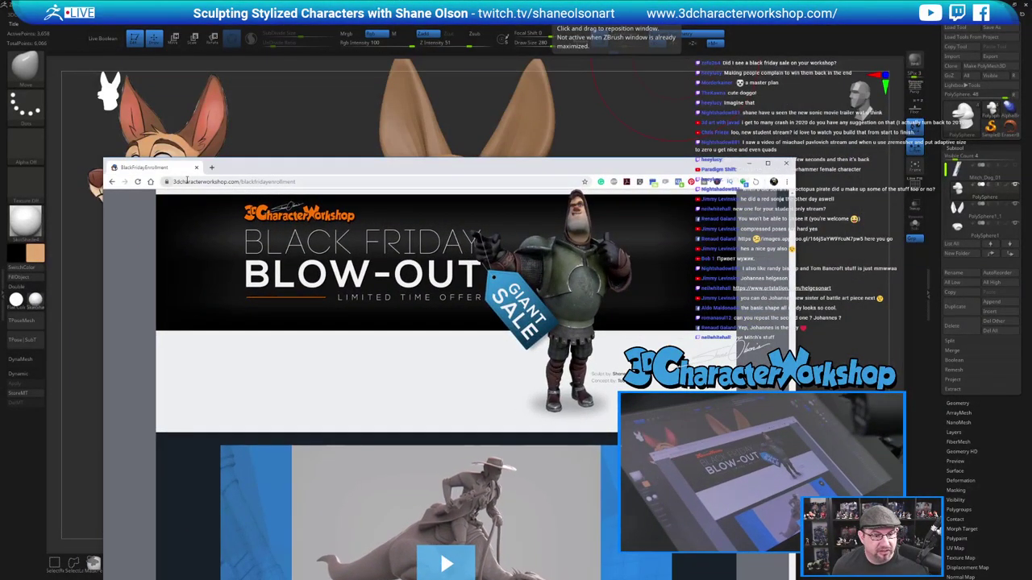
pyautogui.click(322, 182)
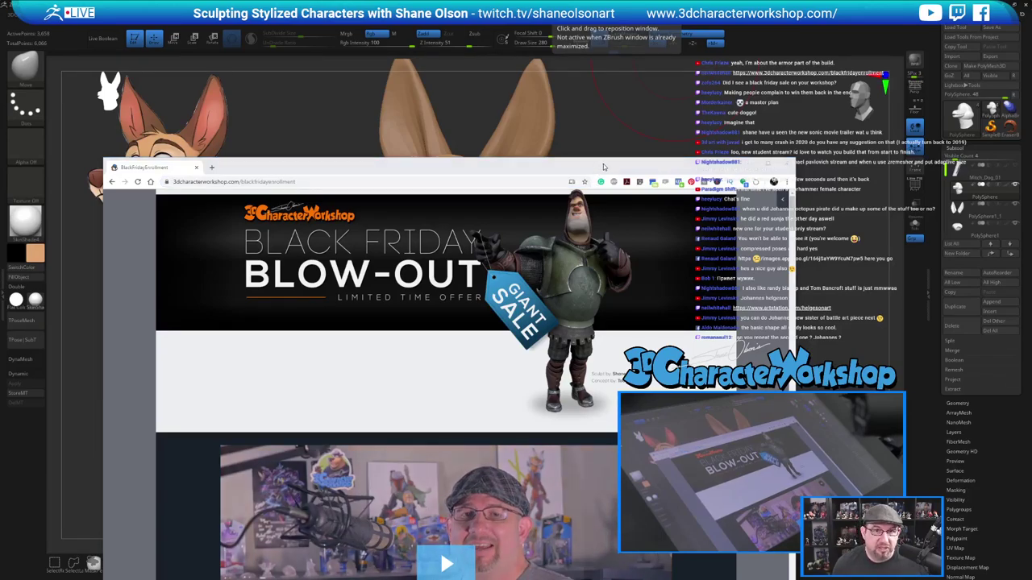
pyautogui.moveTo(607, 170); pyautogui.dragTo(623, 150)
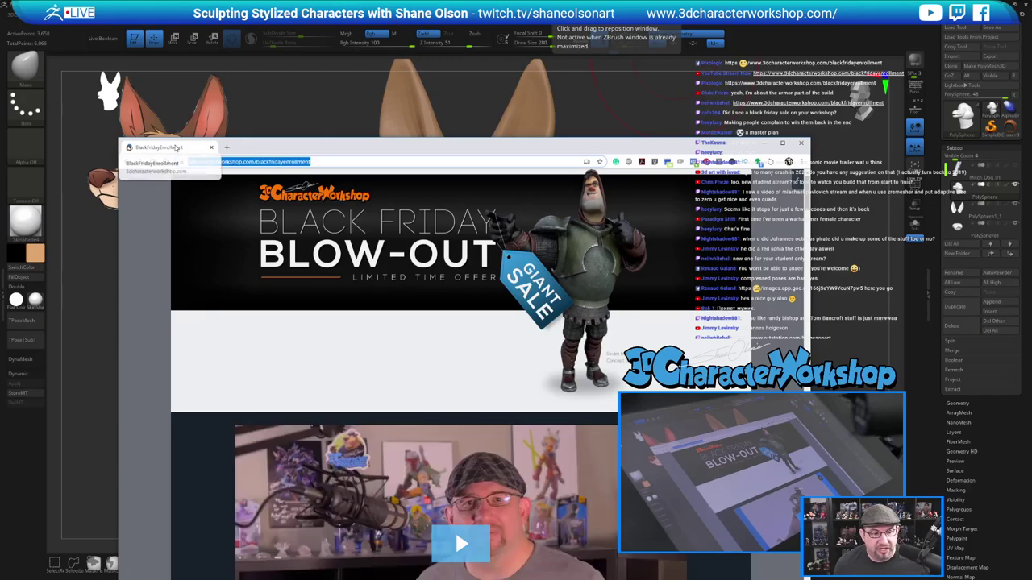
pyautogui.moveTo(174, 147)
pyautogui.mouseDown()
pyautogui.moveTo(668, 0)
pyautogui.moveTo(709, 0)
pyautogui.mouseUp()
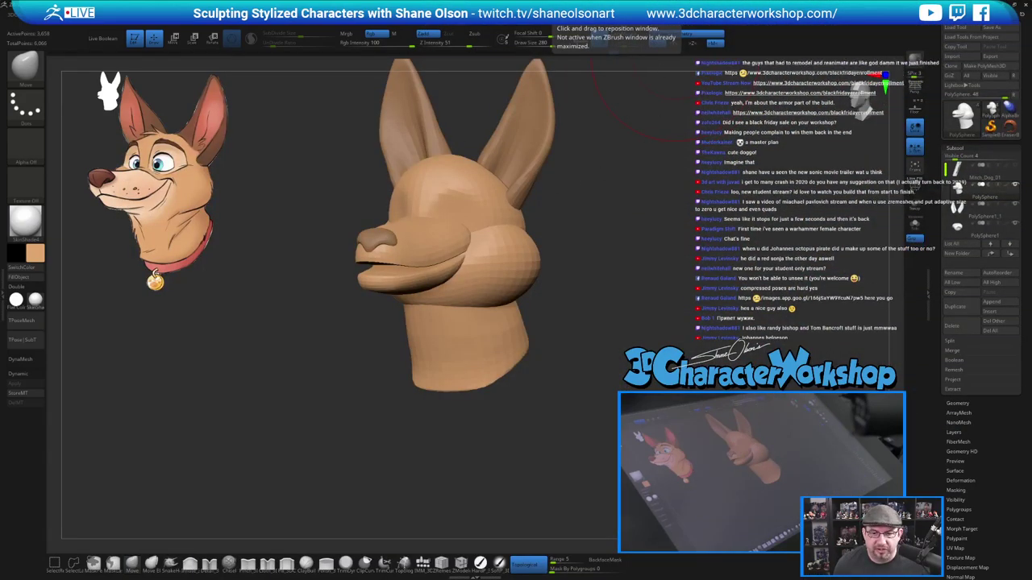
# Lower the top of the cranium slightly with the Move brush and check the head's proportions from the front.
pyautogui.moveTo(655, 225)
pyautogui.mouseDown()
pyautogui.moveTo(709, 228)
pyautogui.moveTo(557, 221)
pyautogui.moveTo(599, 258)
pyautogui.mouseUp()
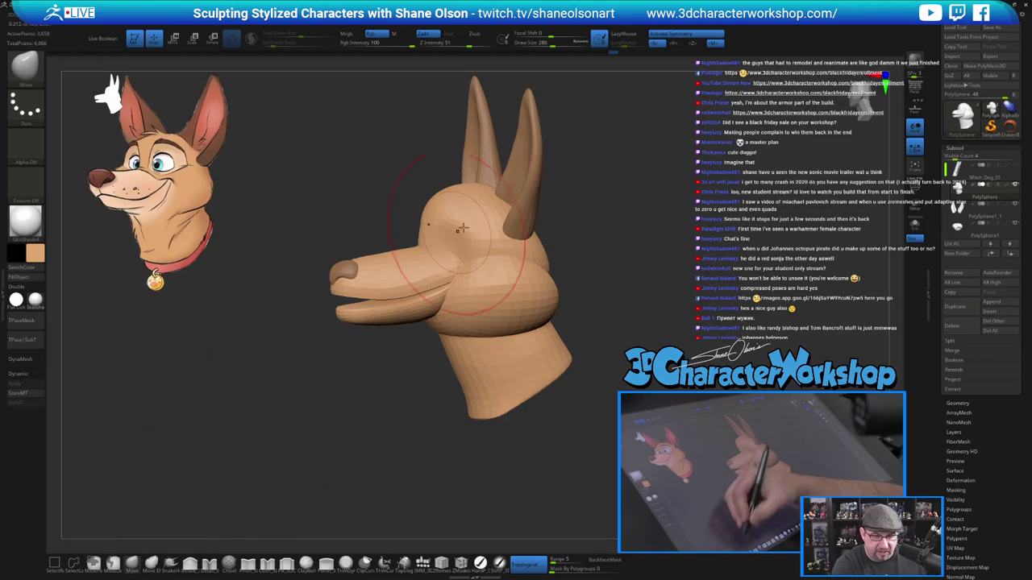
pyautogui.moveTo(474, 182); pyautogui.dragTo(476, 190)
pyautogui.moveTo(583, 416); pyautogui.dragTo(669, 395)
pyautogui.keyDown('alt'); pyautogui.moveTo(600, 355); pyautogui.dragTo(601, 296); pyautogui.keyUp('alt')
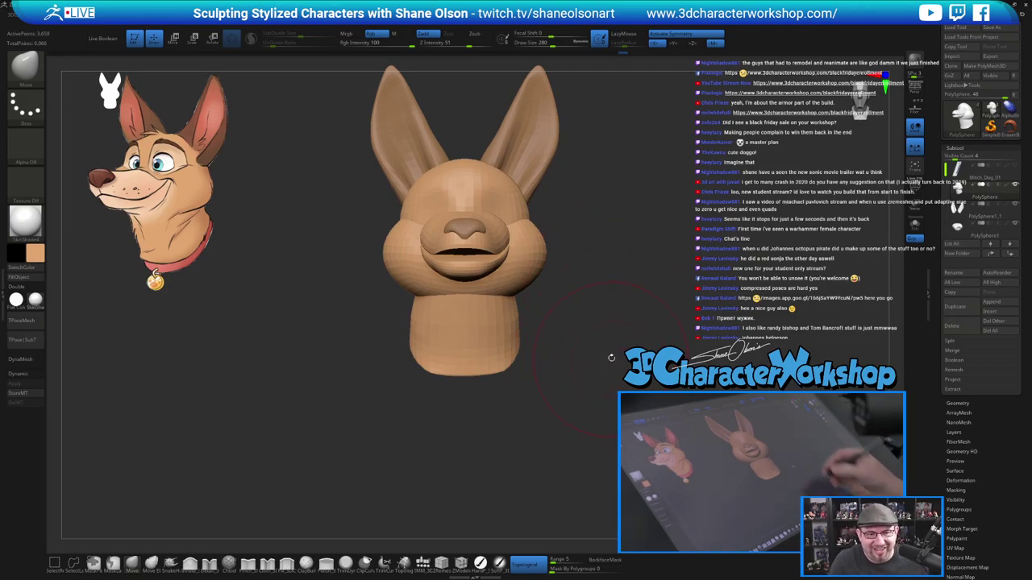
pyautogui.moveTo(611, 357)
pyautogui.mouseDown()
pyautogui.moveTo(603, 315)
pyautogui.moveTo(533, 271)
pyautogui.moveTo(589, 263)
pyautogui.moveTo(536, 241)
pyautogui.mouseUp()
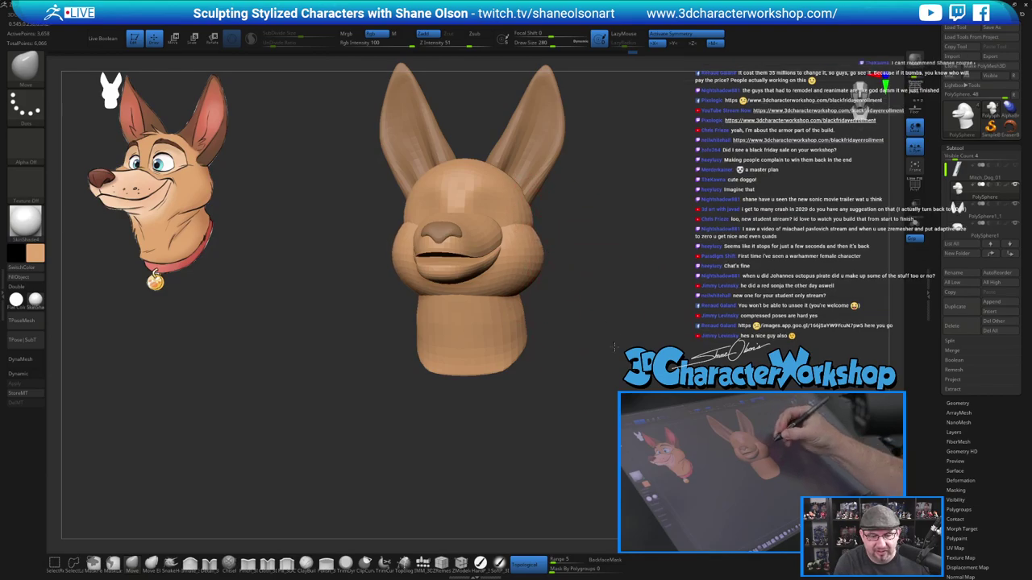
pyautogui.moveTo(632, 343)
pyautogui.mouseDown()
pyautogui.moveTo(616, 347)
pyautogui.moveTo(612, 331)
pyautogui.moveTo(611, 341)
pyautogui.mouseUp()
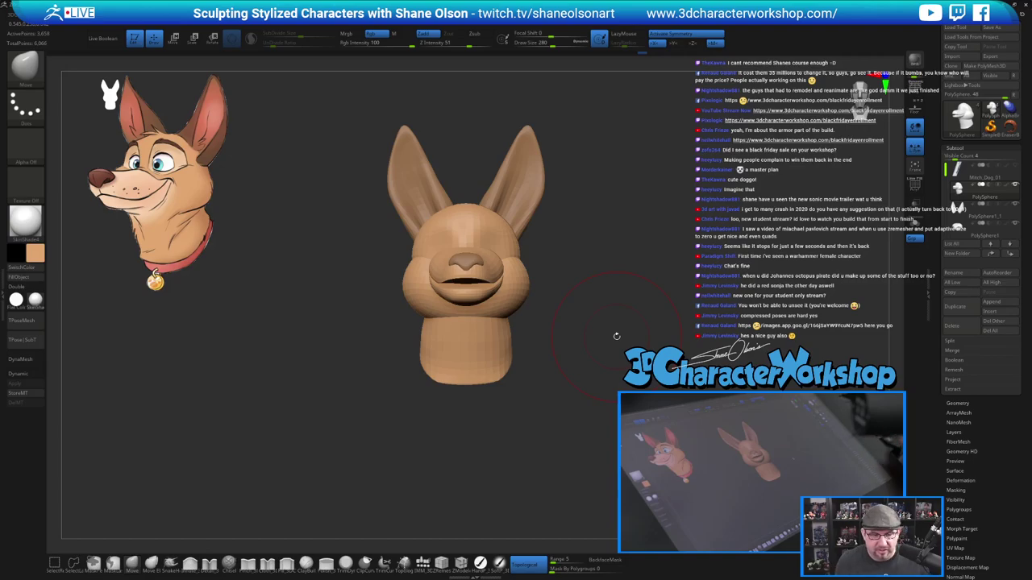
pyautogui.moveTo(611, 242)
pyautogui.mouseDown()
pyautogui.moveTo(598, 242)
pyautogui.moveTo(583, 309)
pyautogui.mouseUp()
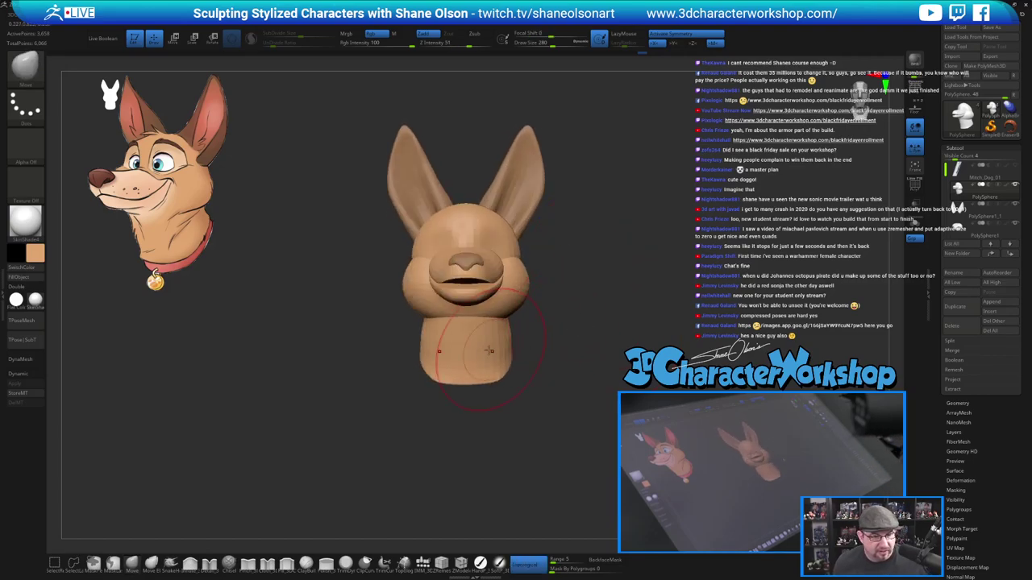
# Nudge the front of the lower jaw in side view with the Move brush, and reduce the draw size to 207.
pyautogui.moveTo(654, 312); pyautogui.dragTo(625, 345)
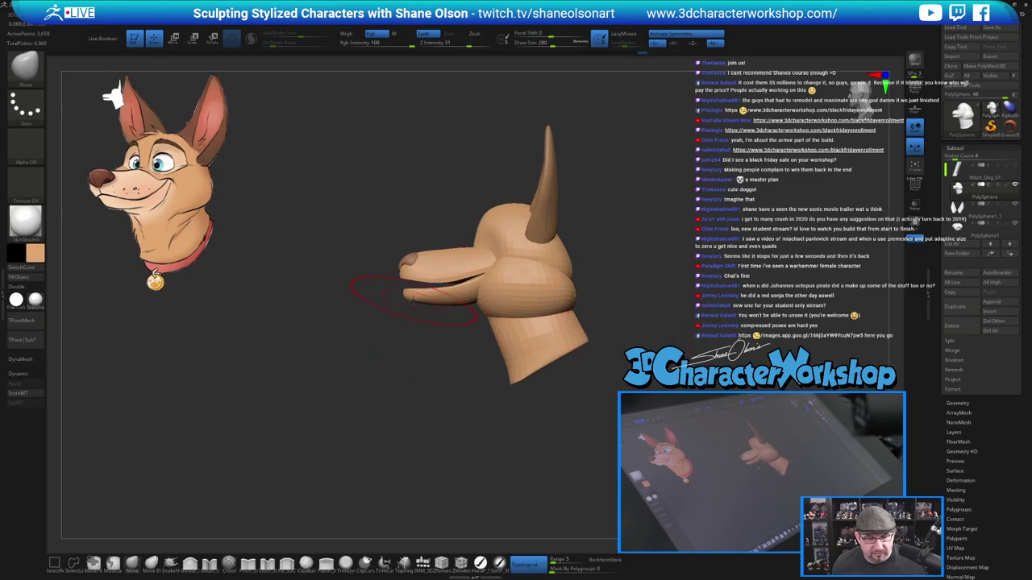
pyautogui.moveTo(457, 295); pyautogui.dragTo(457, 295)
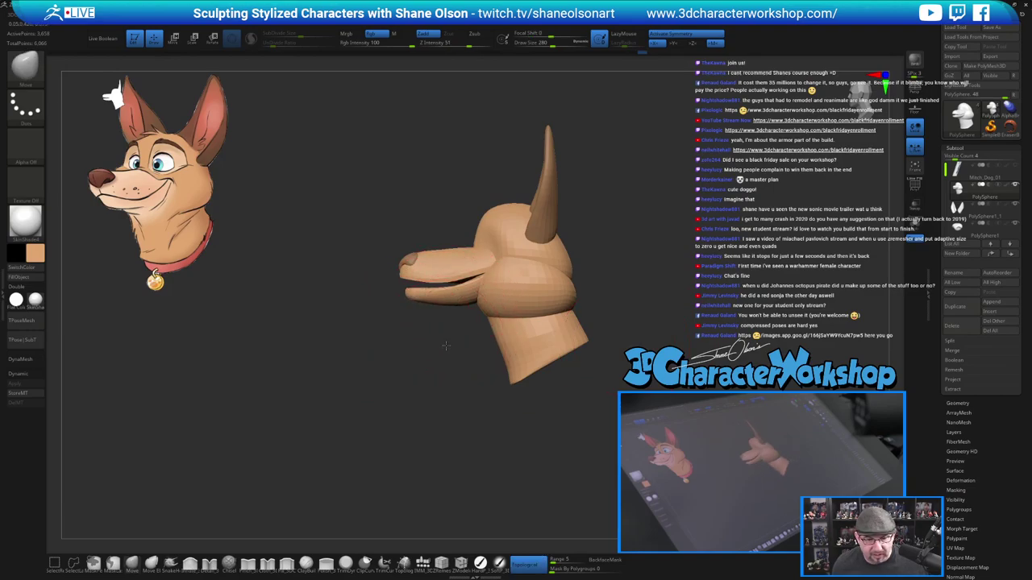
pyautogui.moveTo(446, 346); pyautogui.dragTo(491, 343)
pyautogui.keyDown('shift'); pyautogui.moveTo(618, 295); pyautogui.dragTo(621, 301); pyautogui.keyUp('shift')
pyautogui.press('s')
pyautogui.press('ctrl')
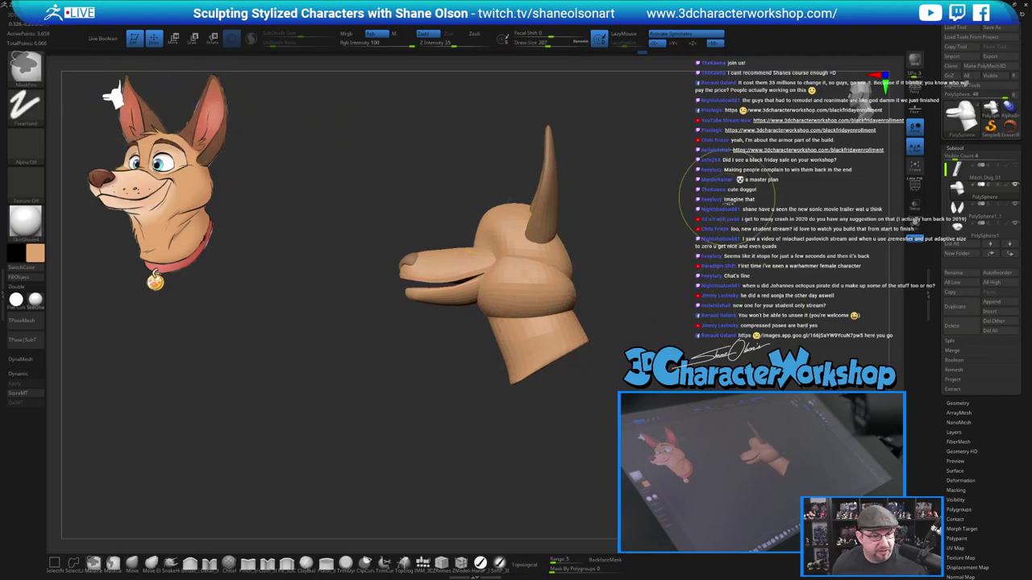
pyautogui.press('ctrl')
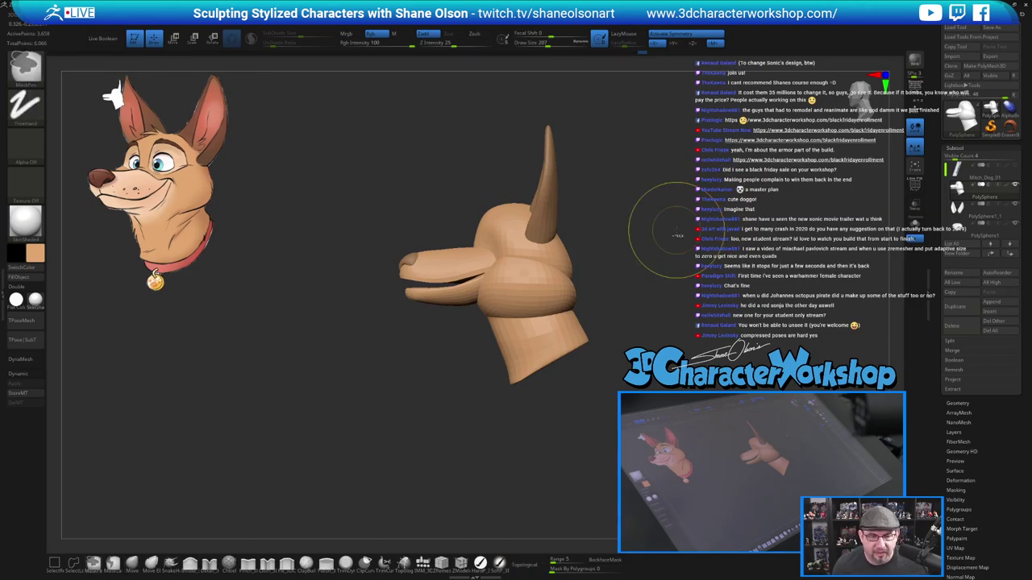
pyautogui.keyDown('ctrl'); pyautogui.moveTo(676, 232); pyautogui.dragTo(716, 157, button='right'); pyautogui.keyUp('ctrl')
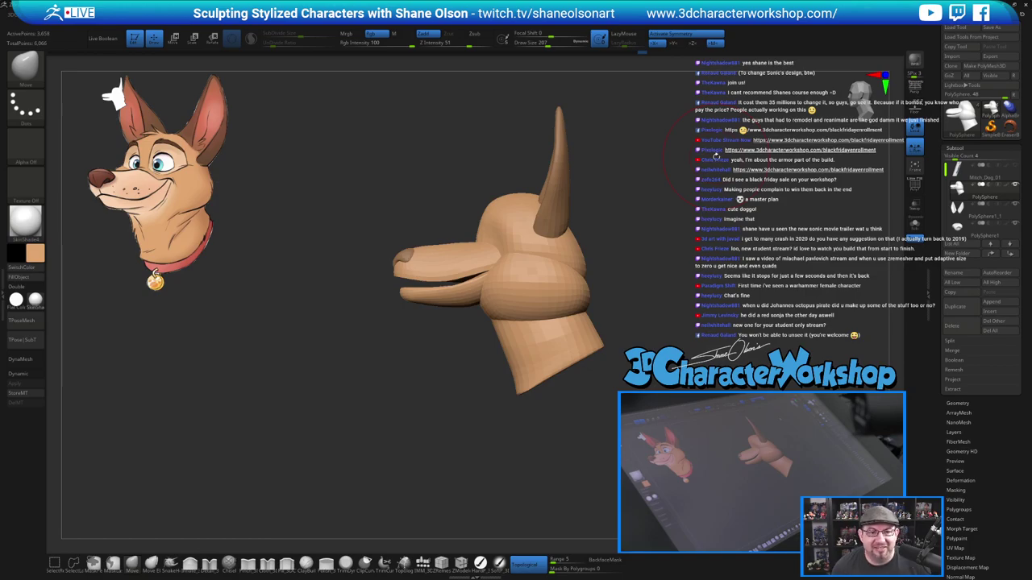
# Set the Move brush's draw size to 245 and push in the back of the skull below the ears.
pyautogui.moveTo(641, 268)
pyautogui.mouseDown()
pyautogui.moveTo(654, 269)
pyautogui.moveTo(629, 252)
pyautogui.mouseUp()
pyautogui.press('s')
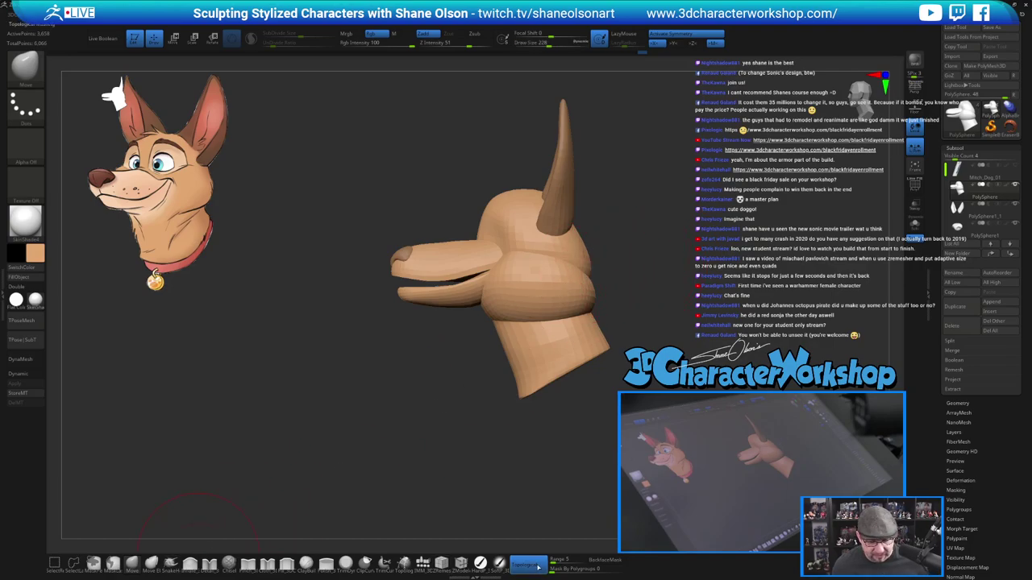
pyautogui.press('s')
pyautogui.moveTo(591, 274); pyautogui.dragTo(593, 274)
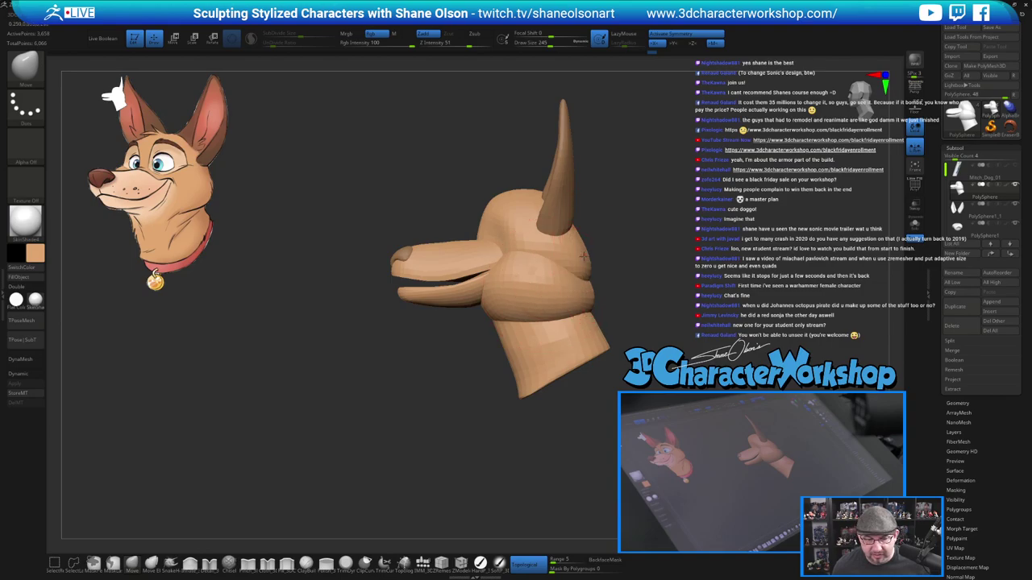
pyautogui.moveTo(592, 264); pyautogui.dragTo(572, 261)
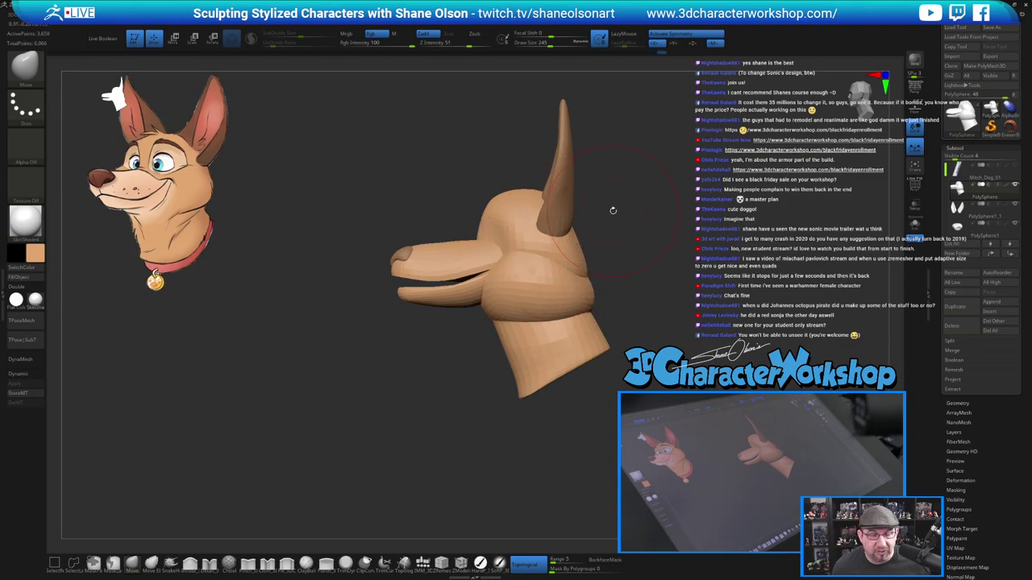
pyautogui.moveTo(676, 201); pyautogui.dragTo(611, 214)
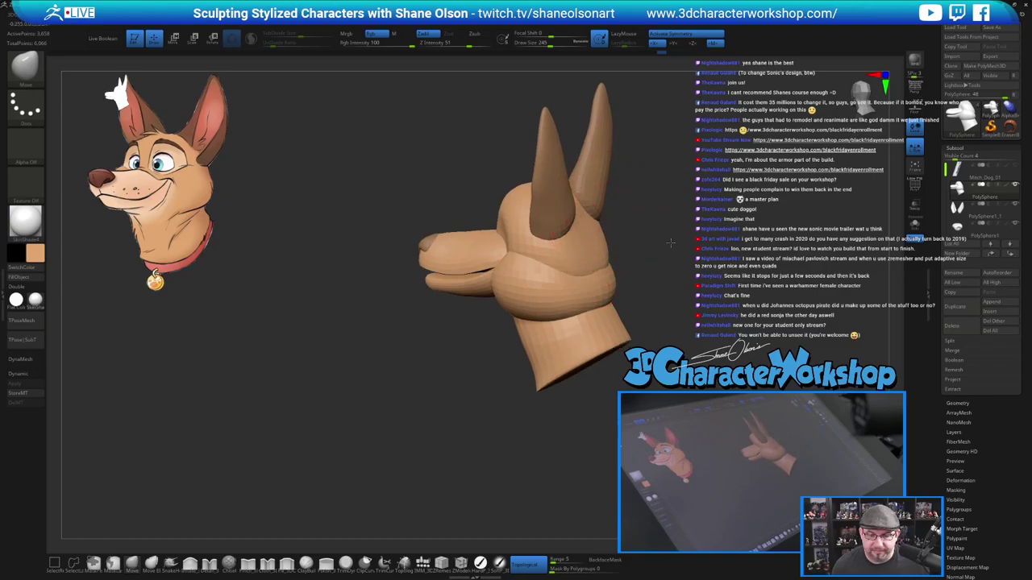
pyautogui.moveTo(671, 242); pyautogui.dragTo(659, 268)
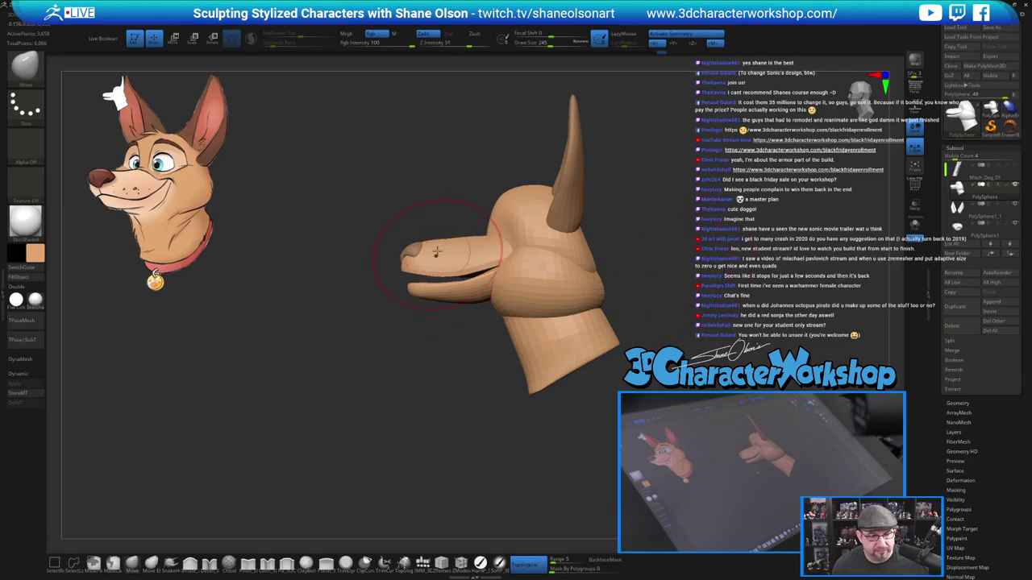
# Refine the upper contour of the muzzle behind the nose with the Move brush at draw size 192.
pyautogui.press('s')
pyautogui.moveTo(451, 242); pyautogui.dragTo(471, 246)
pyautogui.moveTo(644, 262); pyautogui.dragTo(762, 271)
pyautogui.moveTo(671, 268); pyautogui.dragTo(625, 266)
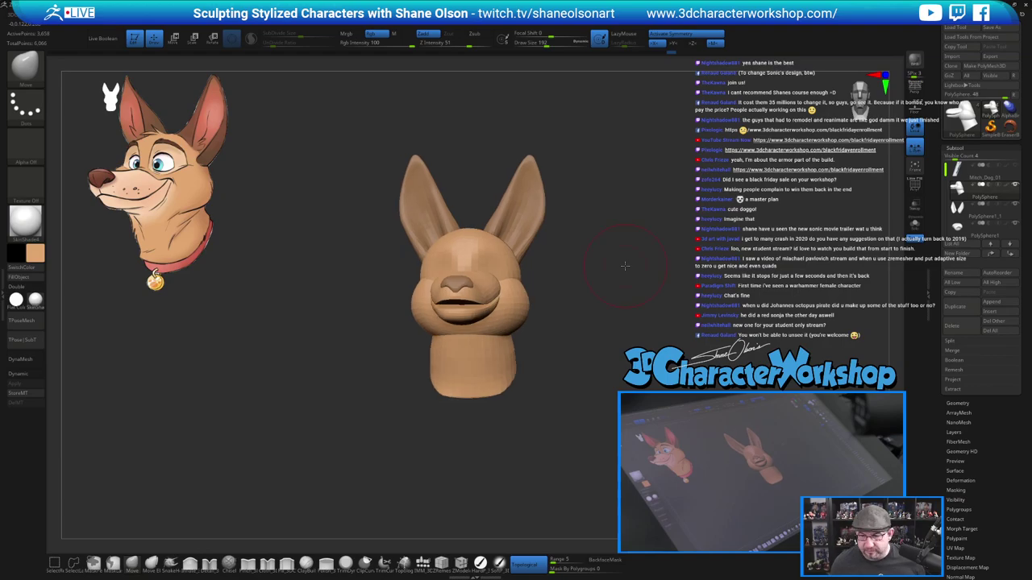
# Duplicate the head subtool, select the copy and subdivide it twice.
pyautogui.click(957, 309)
pyautogui.click(964, 211)
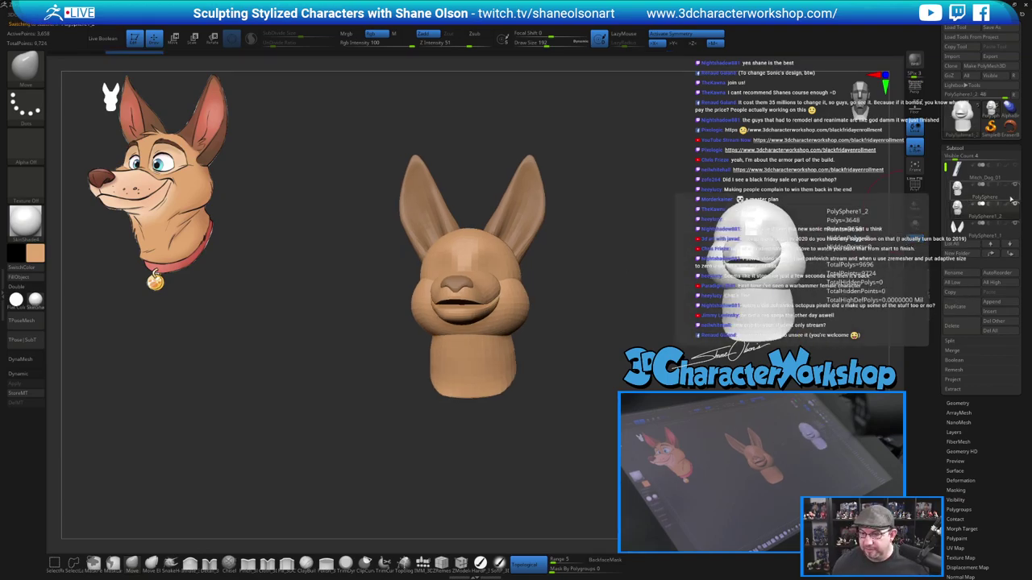
pyautogui.keyDown('alt'); pyautogui.moveTo(692, 252); pyautogui.dragTo(688, 241); pyautogui.keyUp('alt')
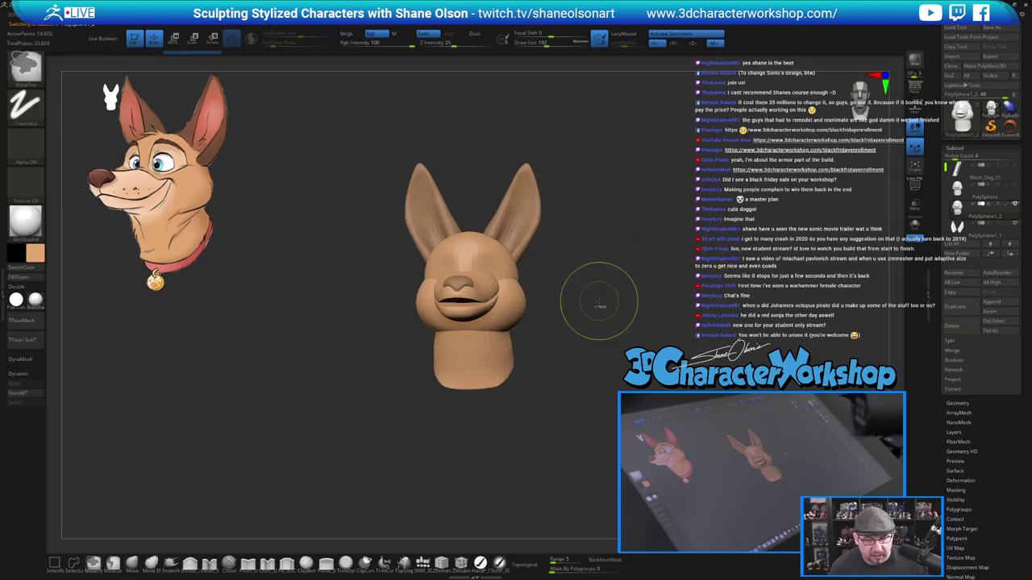
pyautogui.moveTo(598, 299)
pyautogui.mouseDown()
pyautogui.moveTo(667, 274)
pyautogui.moveTo(670, 296)
pyautogui.mouseUp()
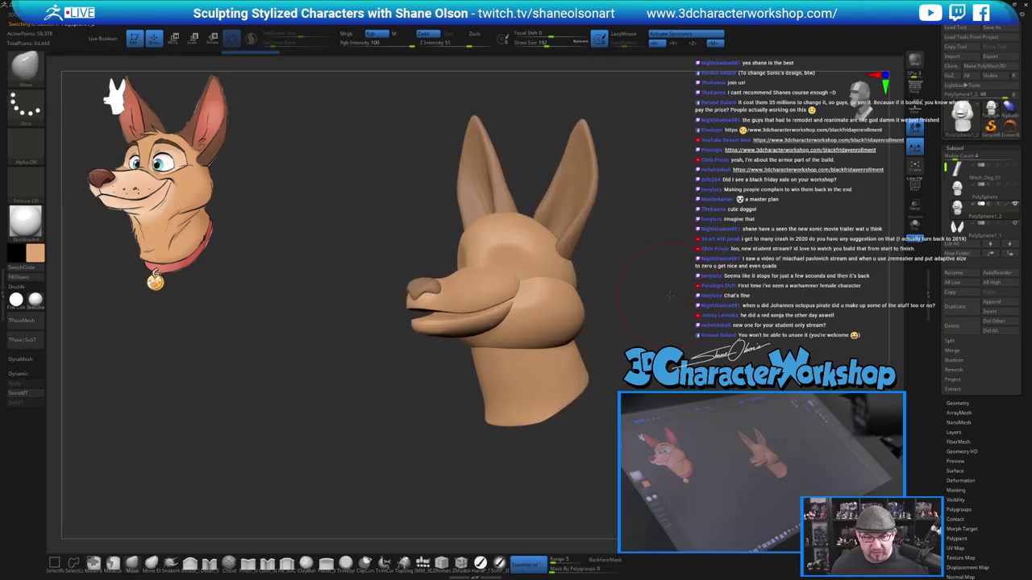
# Set the Move brush's draw size to 154 and nudge the surface between the eye socket and the cheek.
pyautogui.moveTo(611, 317)
pyautogui.mouseDown()
pyautogui.moveTo(616, 279)
pyautogui.moveTo(608, 327)
pyautogui.moveTo(669, 330)
pyautogui.mouseUp()
pyautogui.press('s')
pyautogui.click(661, 329)
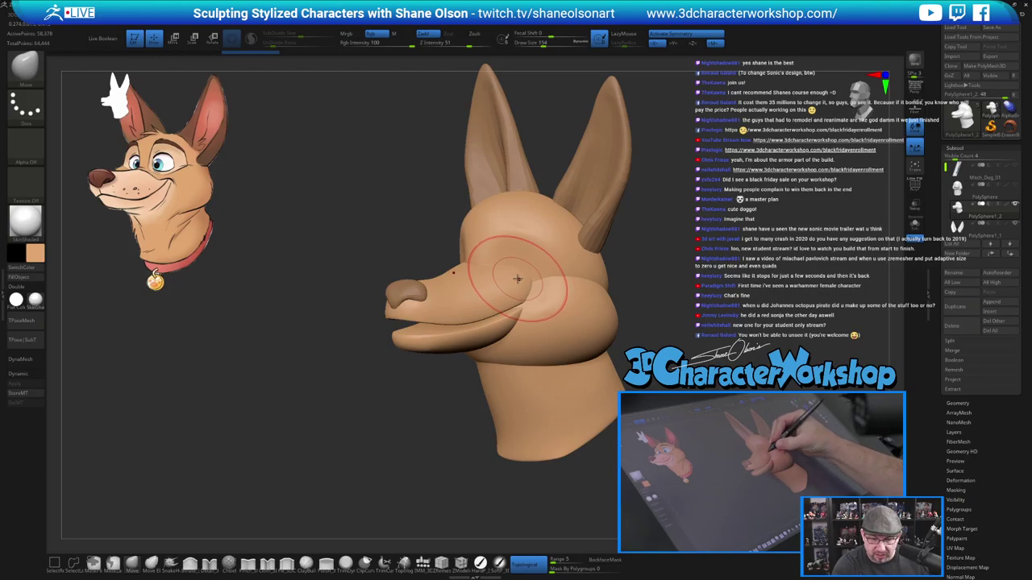
pyautogui.moveTo(519, 279); pyautogui.dragTo(515, 283)
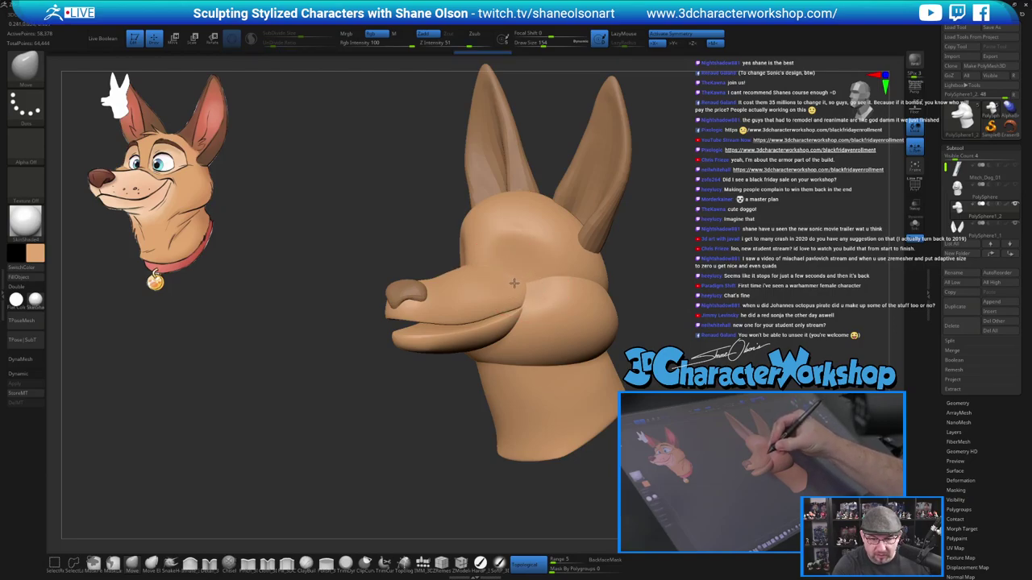
pyautogui.moveTo(675, 314)
pyautogui.mouseDown()
pyautogui.moveTo(688, 320)
pyautogui.moveTo(676, 302)
pyautogui.moveTo(665, 343)
pyautogui.mouseUp()
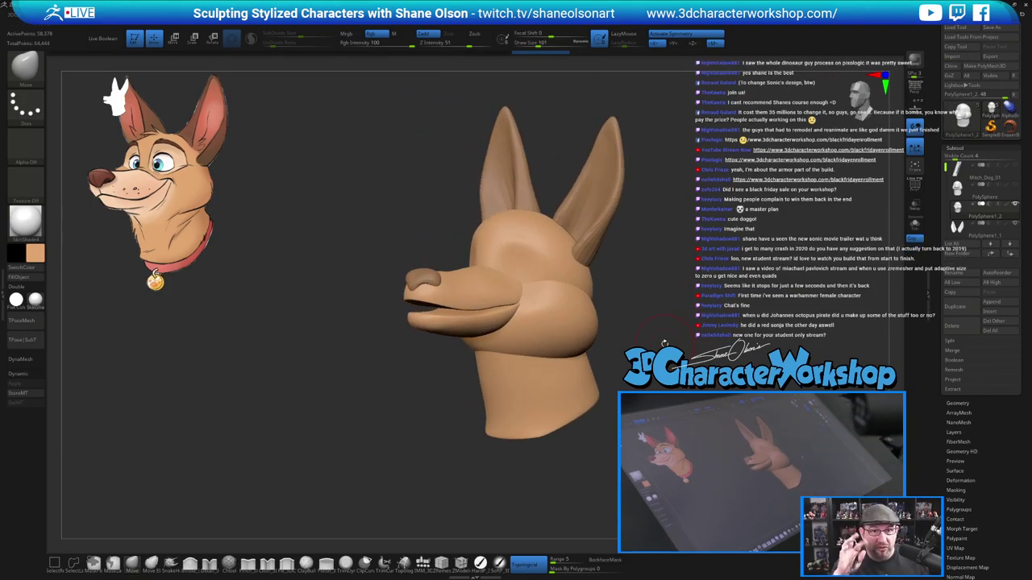
pyautogui.keyDown('alt'); pyautogui.moveTo(677, 347); pyautogui.dragTo(665, 357); pyautogui.keyUp('alt')
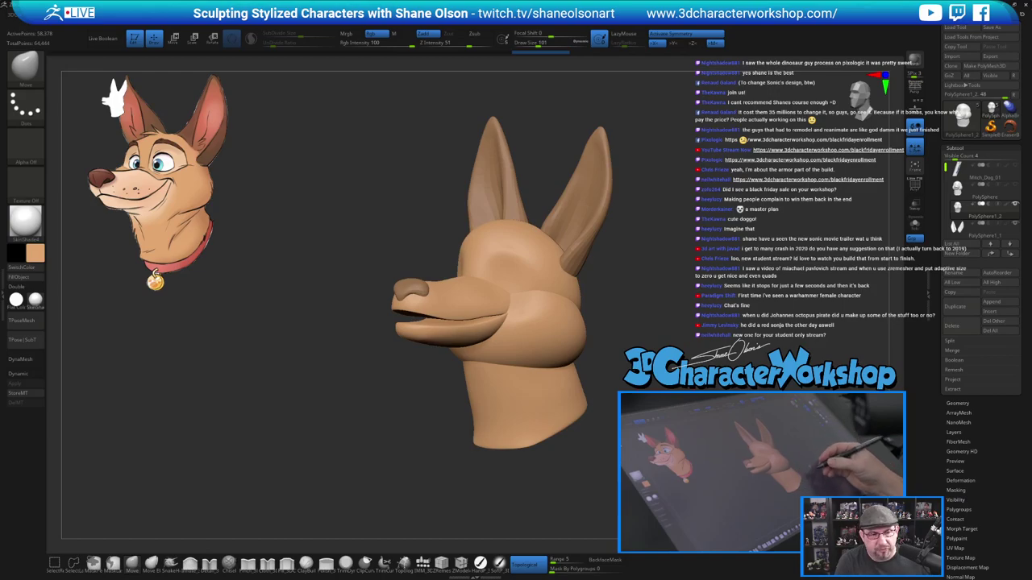
# Adjust the brow and upper eye socket area with the Move brush at draw size 154, checking the shape from several angles.
pyautogui.moveTo(619, 311); pyautogui.dragTo(637, 314)
pyautogui.press('s')
pyautogui.moveTo(530, 235); pyautogui.dragTo(509, 232)
pyautogui.moveTo(623, 308); pyautogui.dragTo(681, 306)
pyautogui.moveTo(538, 242); pyautogui.dragTo(538, 235)
pyautogui.moveTo(667, 307); pyautogui.dragTo(645, 309)
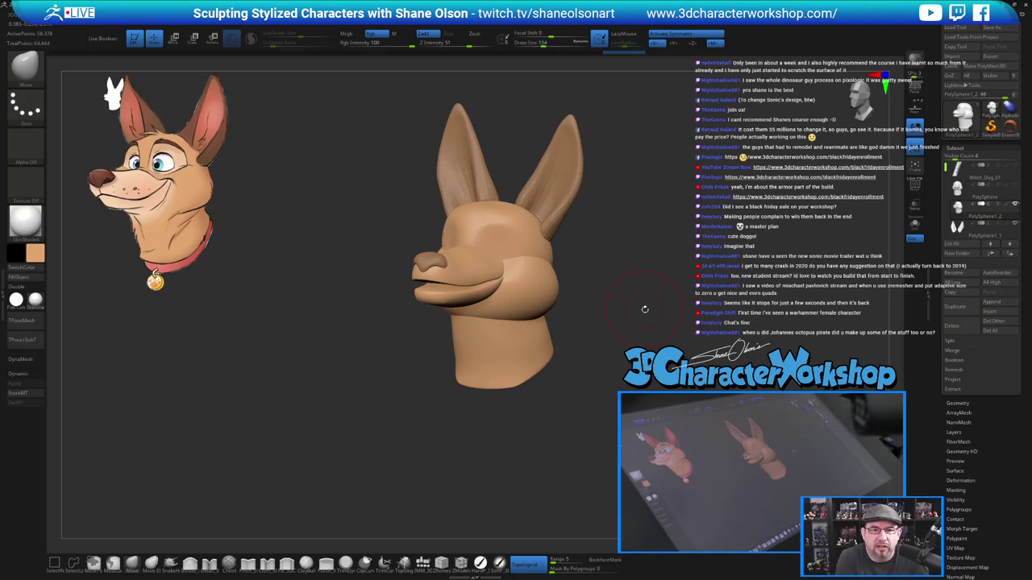
pyautogui.keyDown('alt'); pyautogui.moveTo(657, 307); pyautogui.dragTo(644, 365); pyautogui.keyUp('alt')
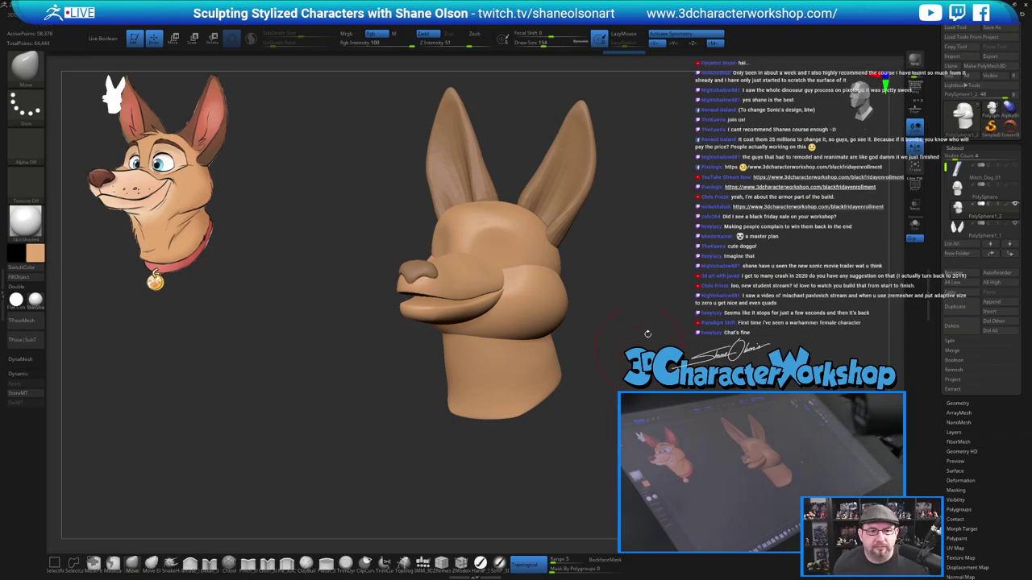
pyautogui.keyDown('alt'); pyautogui.moveTo(667, 274); pyautogui.dragTo(663, 261); pyautogui.keyUp('alt')
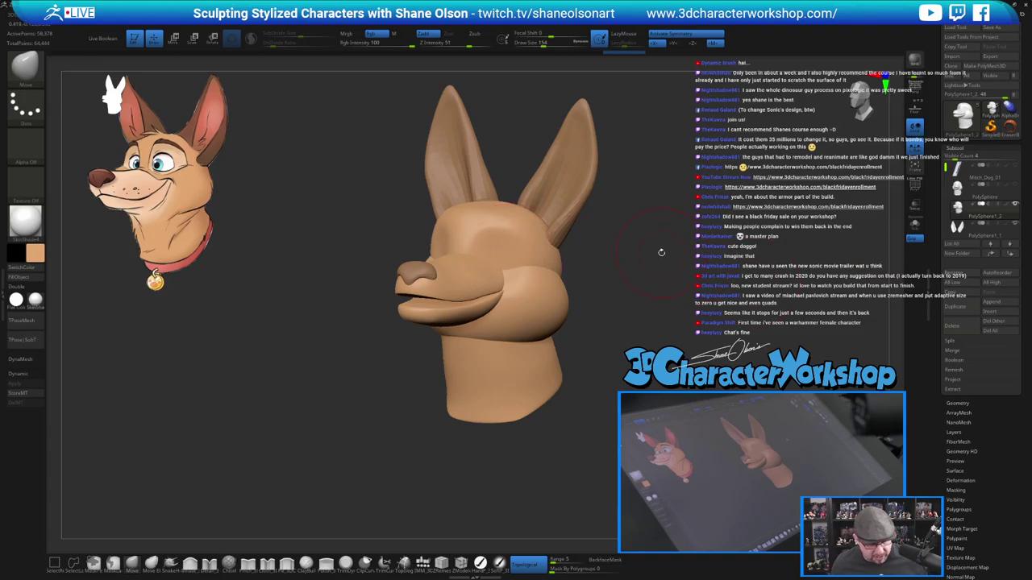
# Check the head copy's wireframe and delete its lower subdivision levels.
pyautogui.hotkey('shift', 'f')
pyautogui.hotkey('shift', 'f')
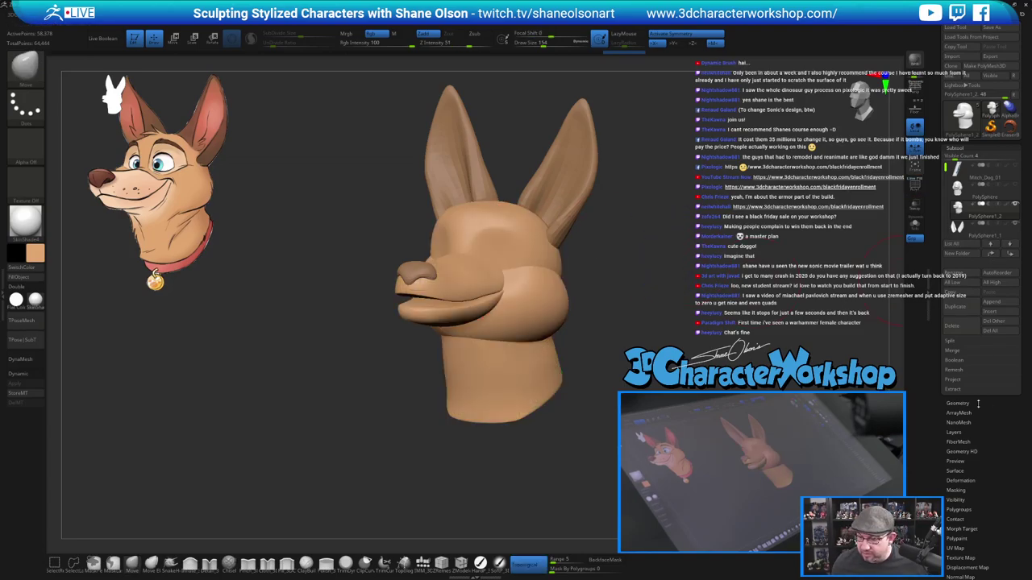
pyautogui.click(978, 403)
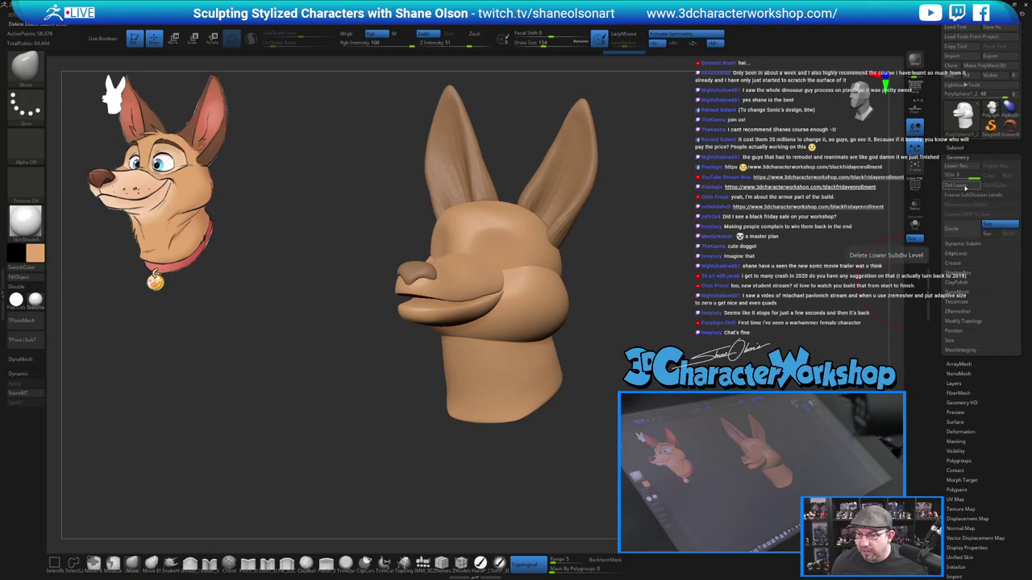
pyautogui.click(965, 187)
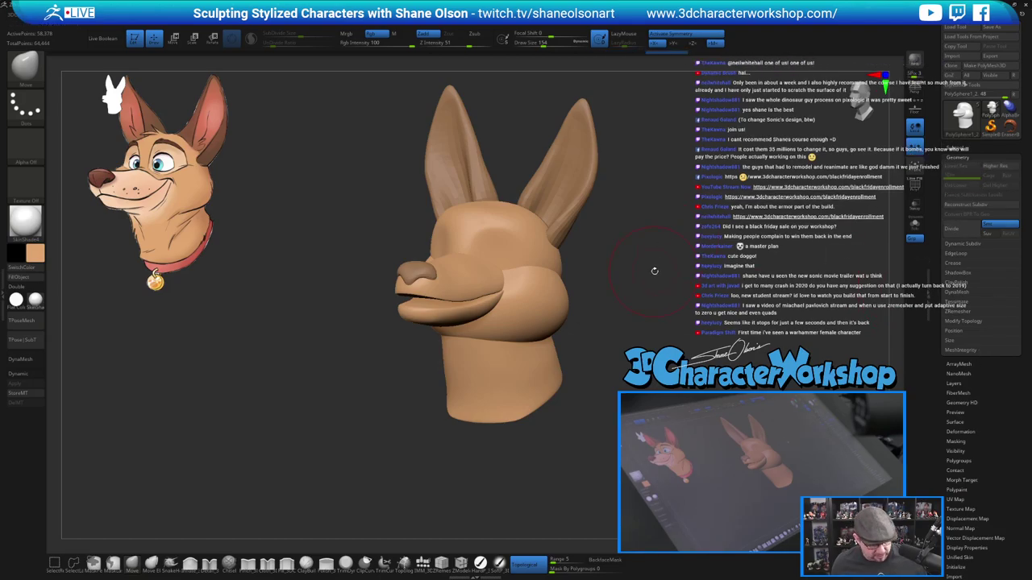
# Bring up the Move gizmo and center it on the unmasked head mesh.
pyautogui.press('w')
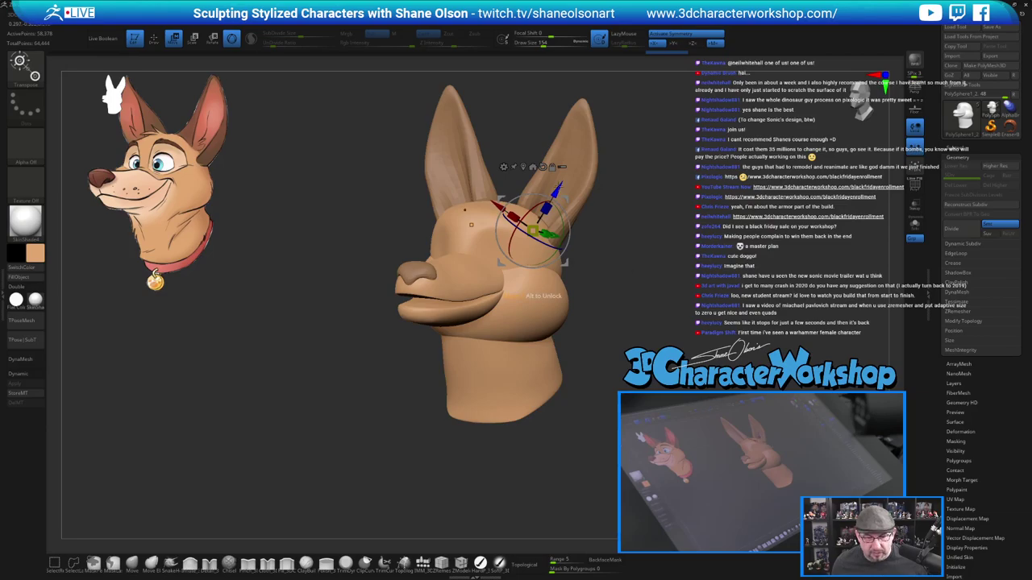
pyautogui.click(524, 167)
pyautogui.click(505, 251)
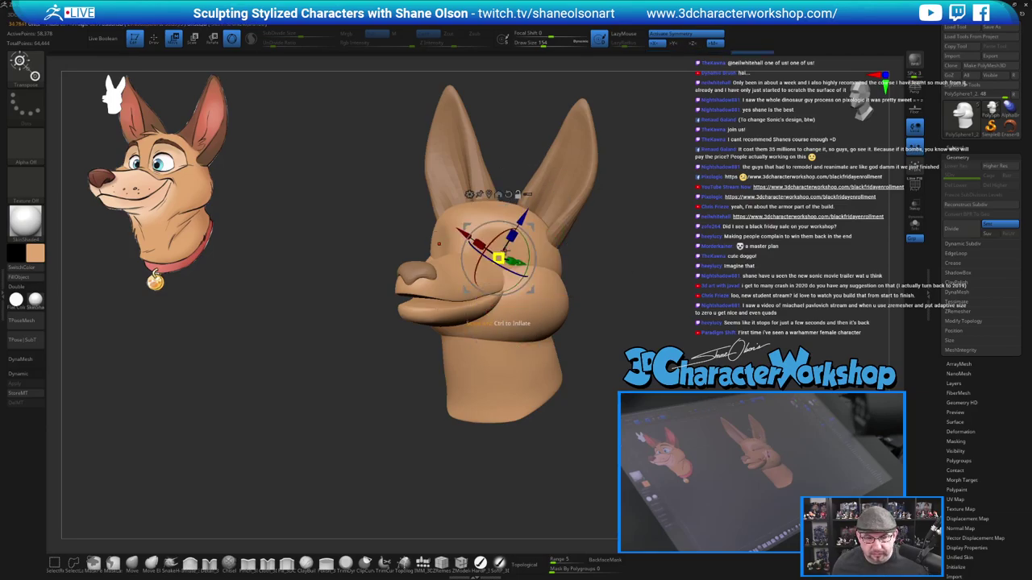
# Fuse the head, cheeks, muzzle, jaw and neck into one mesh with Remesh By Union and accept the result.
pyautogui.click(508, 195)
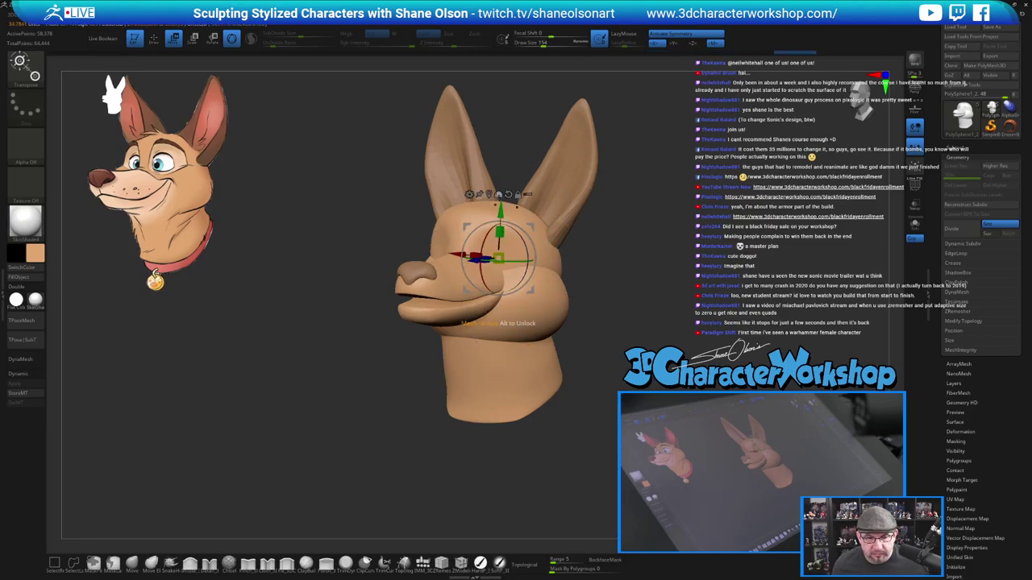
pyautogui.click(470, 195)
pyautogui.click(653, 249)
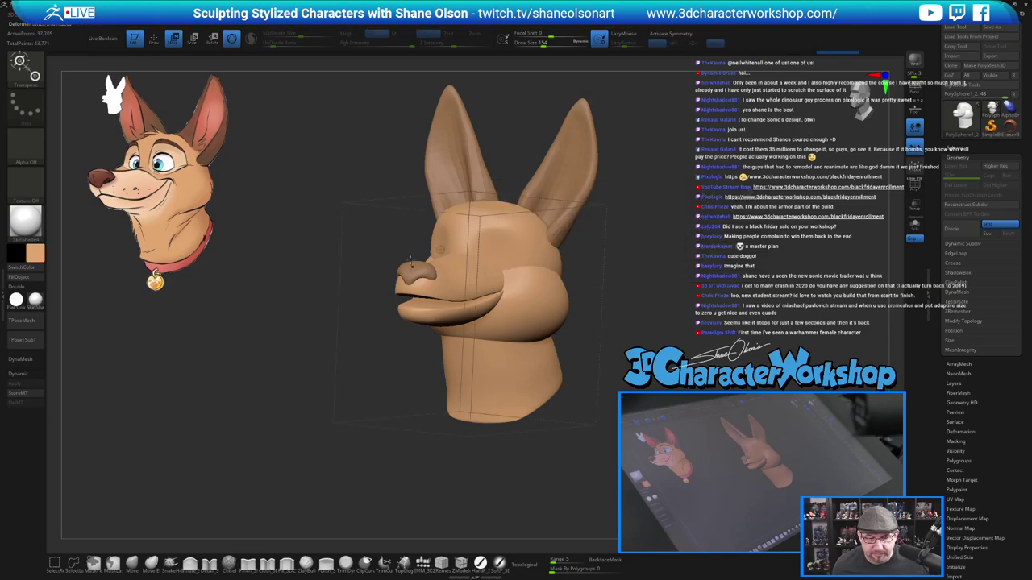
pyautogui.moveTo(612, 263); pyautogui.dragTo(664, 262)
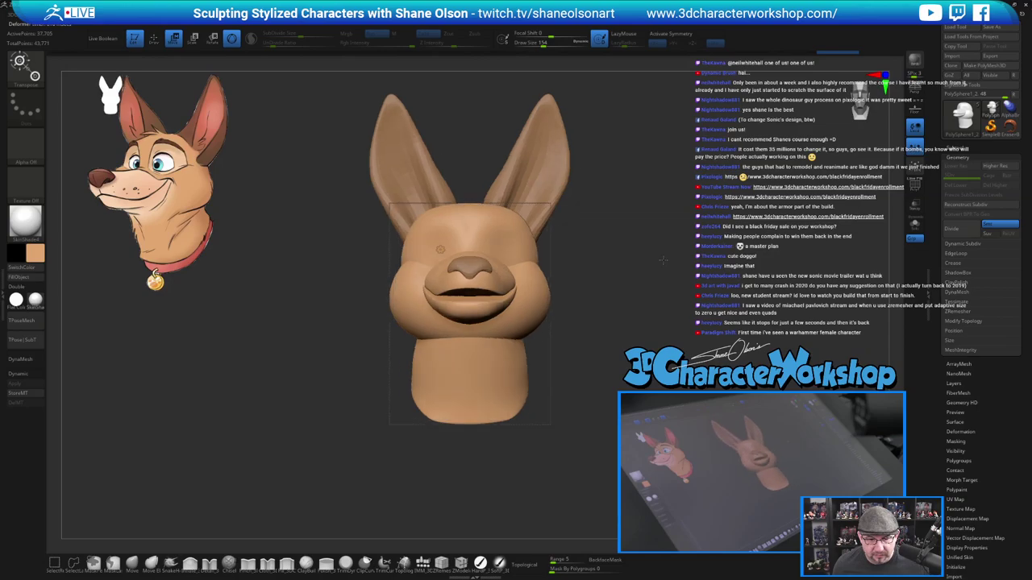
pyautogui.click(441, 247)
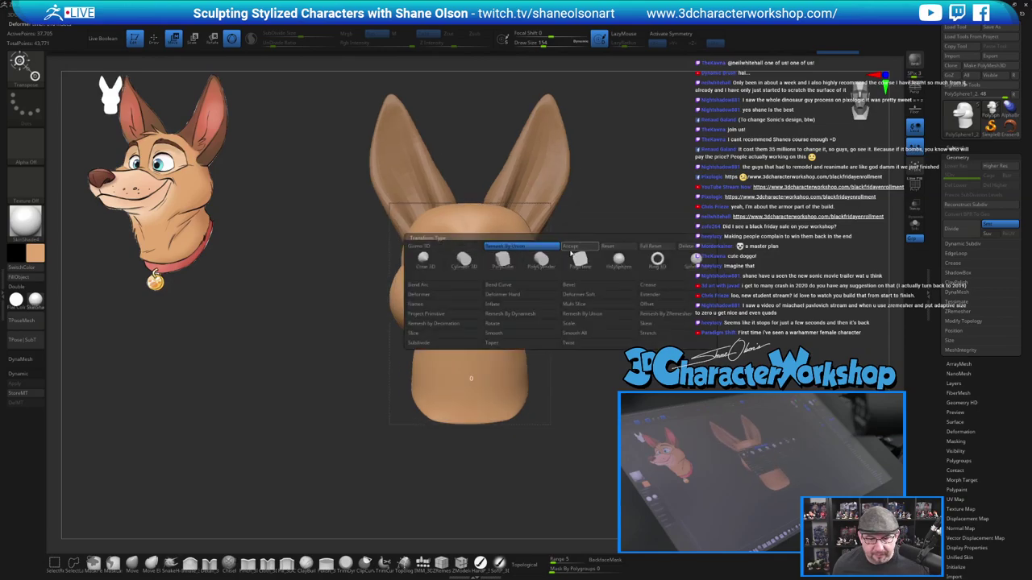
pyautogui.click(571, 252)
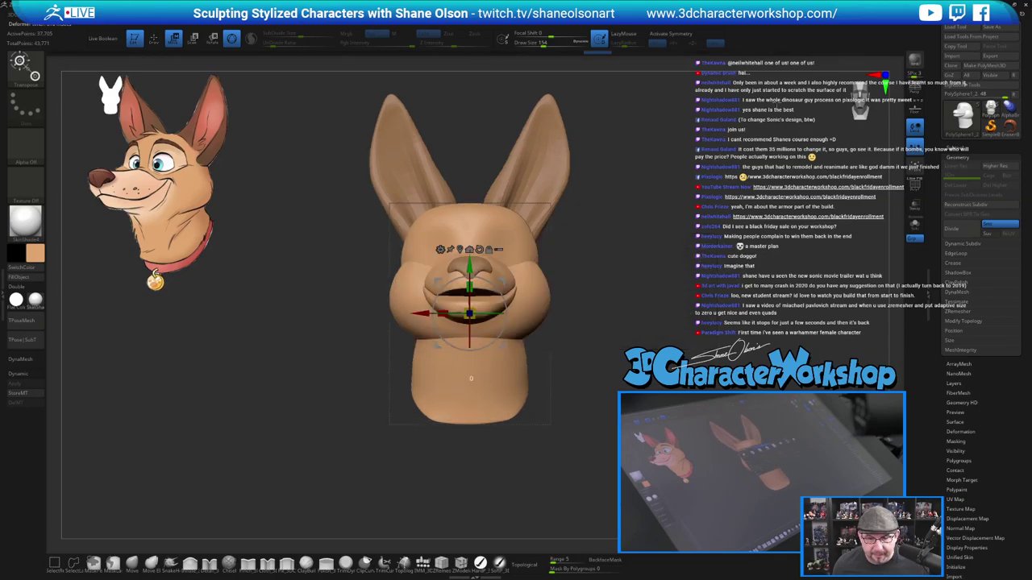
# Activate symmetry and display the polyframe on the merged head.
pyautogui.click(661, 37)
pyautogui.hotkey('shift', 'f')
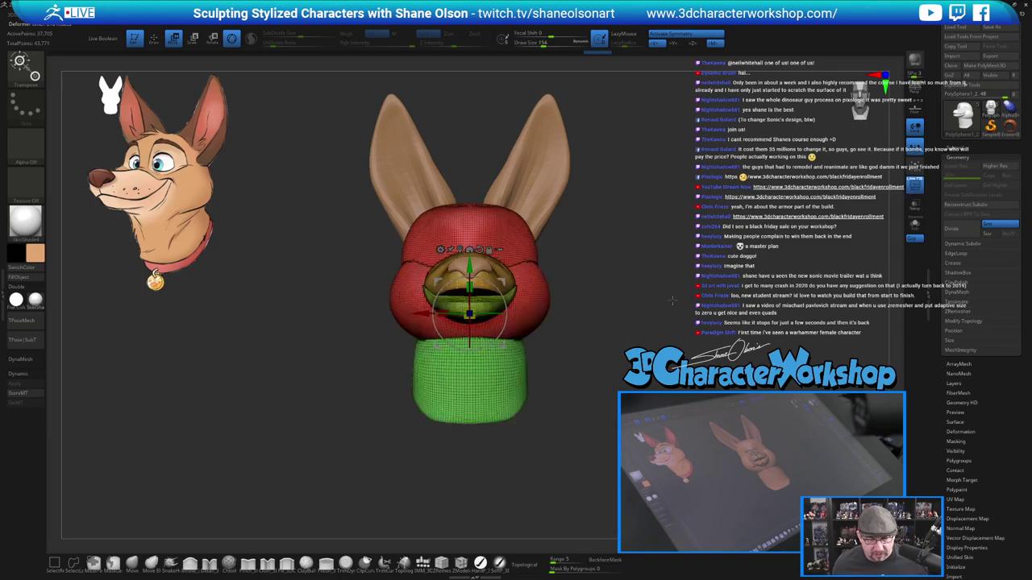
pyautogui.moveTo(629, 309); pyautogui.dragTo(566, 303)
# Return to draw mode with the Move brush and set Draw Size to 116.
pyautogui.press('q')
pyautogui.moveTo(679, 281)
pyautogui.keyDown('alt'); pyautogui.mouseDown()
pyautogui.moveTo(698, 282)
pyautogui.moveTo(671, 266)
pyautogui.mouseUp(); pyautogui.keyUp('alt')
pyautogui.press('s')
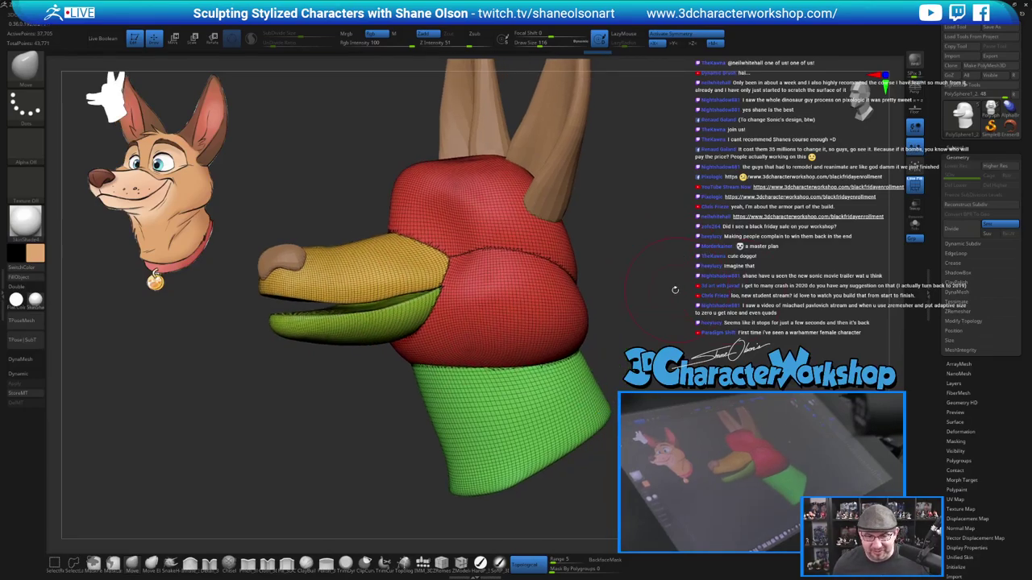
pyautogui.keyDown('alt'); pyautogui.moveTo(675, 291); pyautogui.dragTo(668, 290); pyautogui.keyUp('alt')
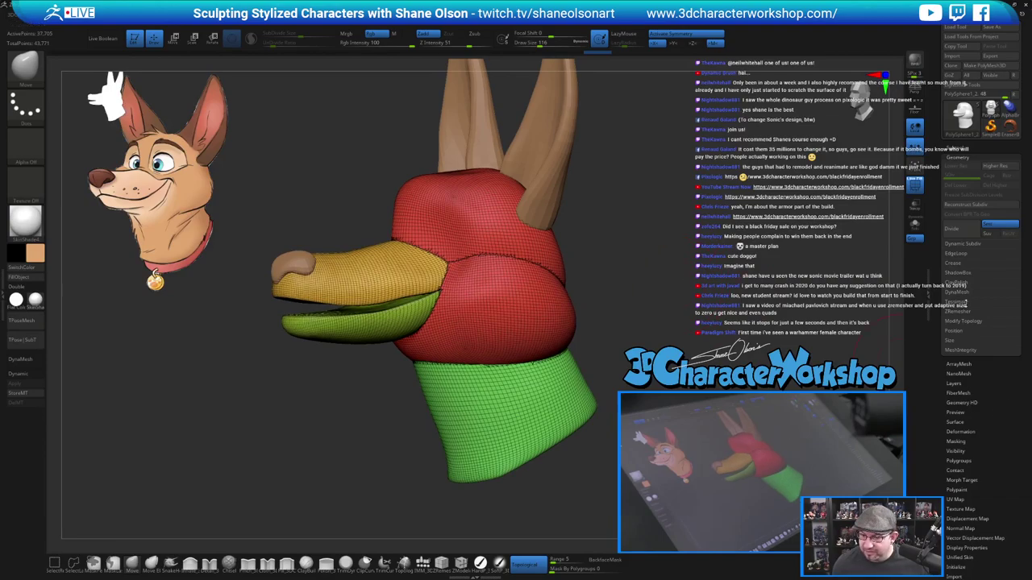
# Try tessimating the merged head with a polygon size of 0.05 and inspect the mesh density.
pyautogui.click(959, 303)
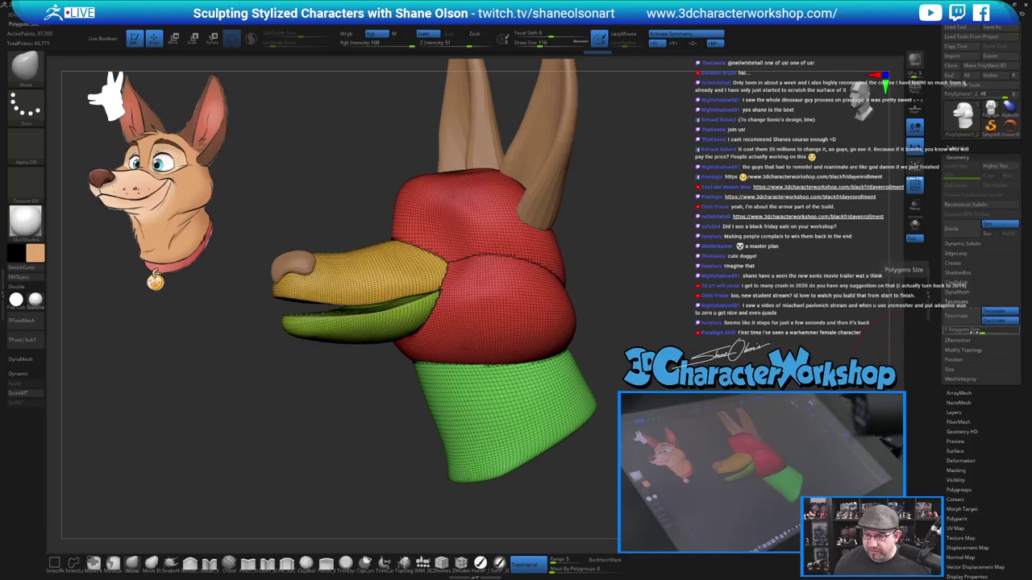
pyautogui.moveTo(975, 331); pyautogui.dragTo(963, 332)
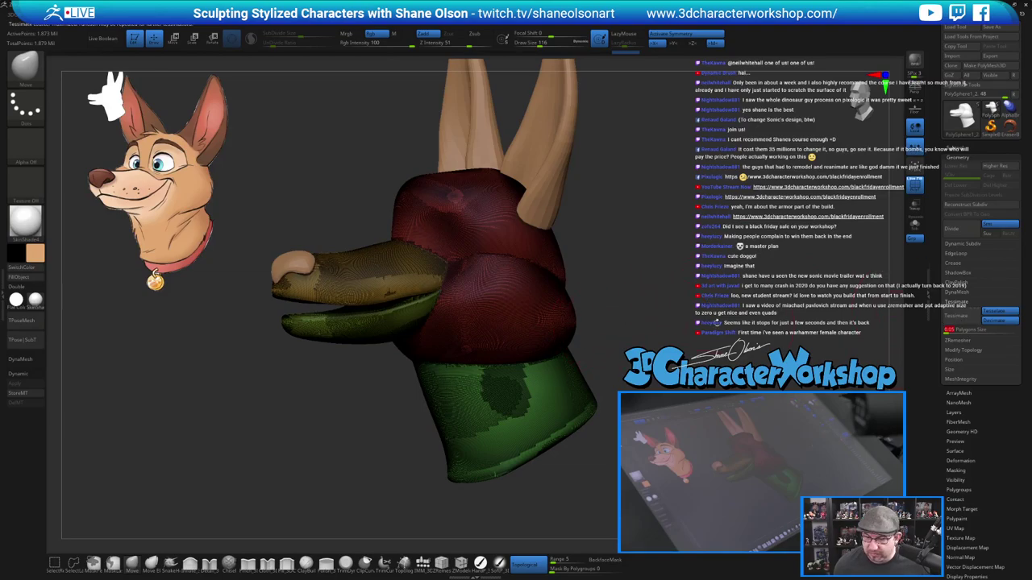
pyautogui.keyDown('ctrl'); pyautogui.moveTo(466, 253); pyautogui.dragTo(428, 237, button='right'); pyautogui.keyUp('ctrl')
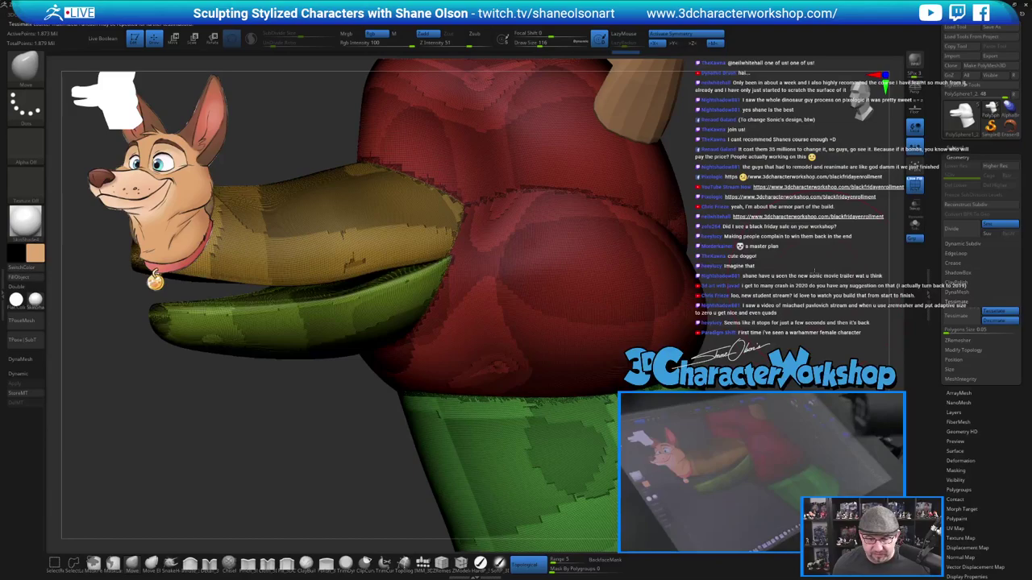
pyautogui.keyDown('ctrl'); pyautogui.moveTo(814, 272); pyautogui.dragTo(843, 284, button='right'); pyautogui.keyUp('ctrl')
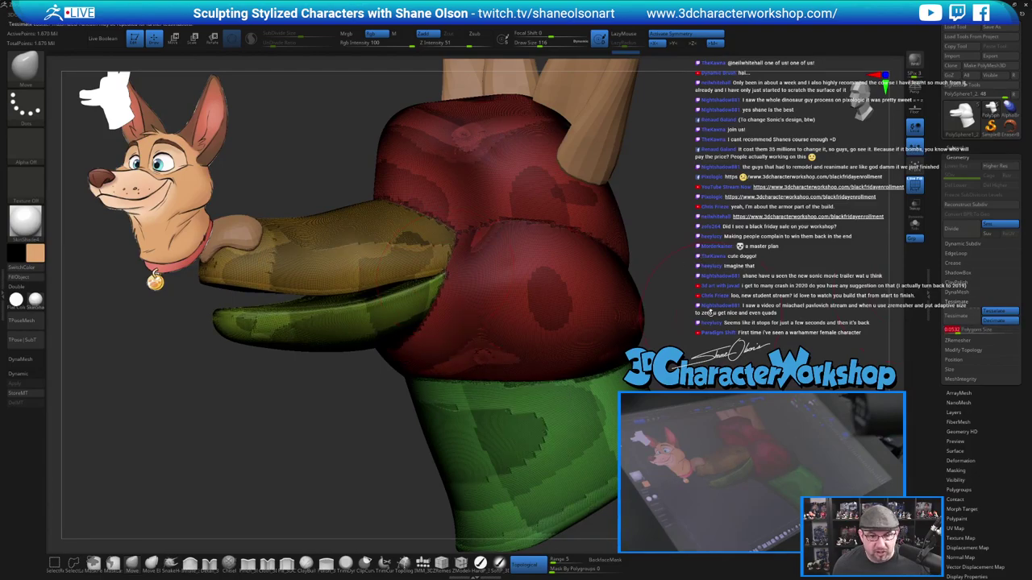
# Try coarser tessimation on the head, starting with a polygon size of 0.10947.
pyautogui.moveTo(958, 332); pyautogui.dragTo(964, 332)
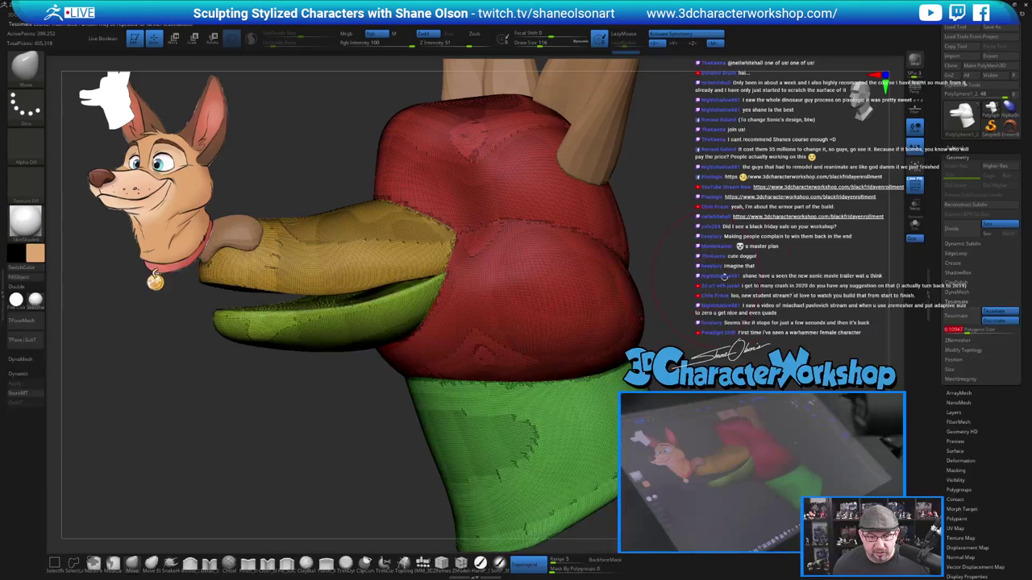
pyautogui.moveTo(792, 322)
pyautogui.mouseDown()
pyautogui.moveTo(738, 324)
pyautogui.moveTo(787, 322)
pyautogui.mouseUp()
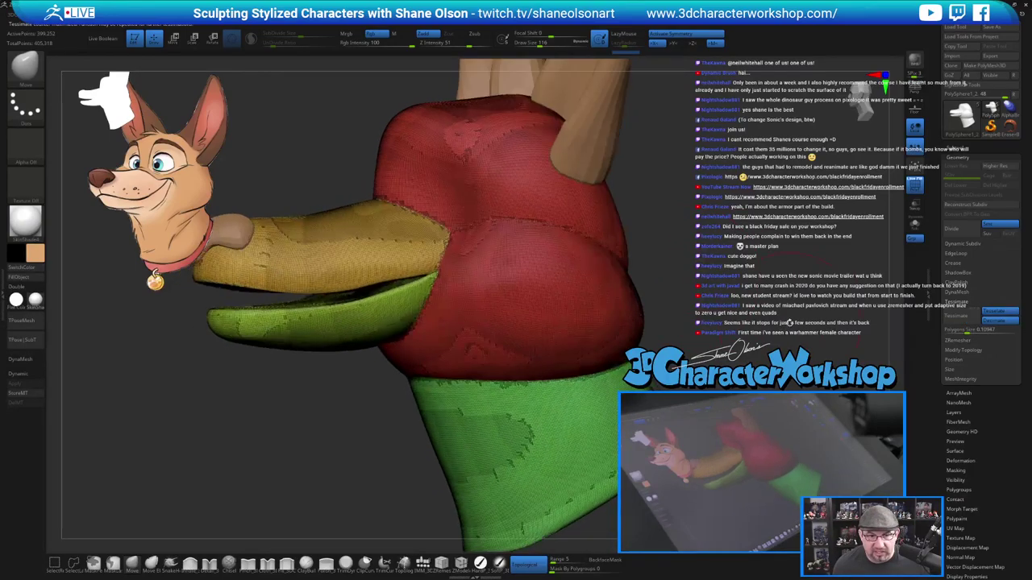
pyautogui.moveTo(968, 331); pyautogui.dragTo(978, 332)
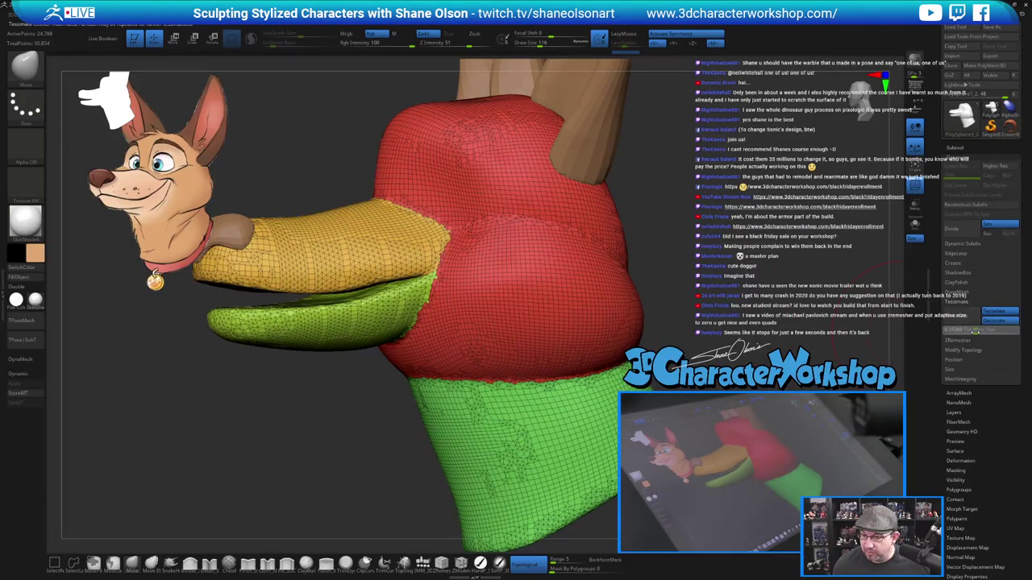
# Reduce Draw Size to 65 and tessimate the head with a polygon size of 0.27744.
pyautogui.press('s')
pyautogui.click(708, 252)
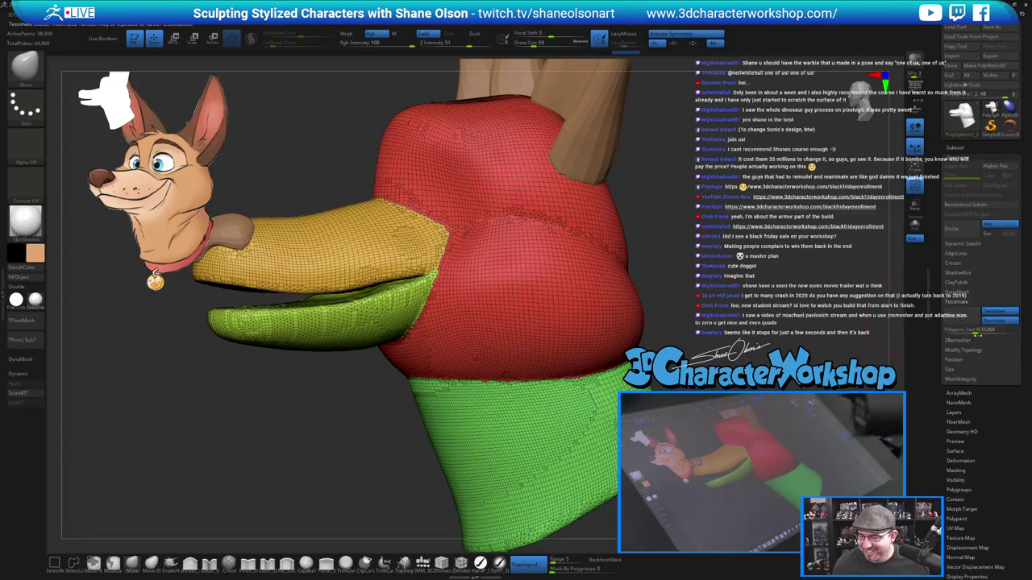
pyautogui.click(974, 332)
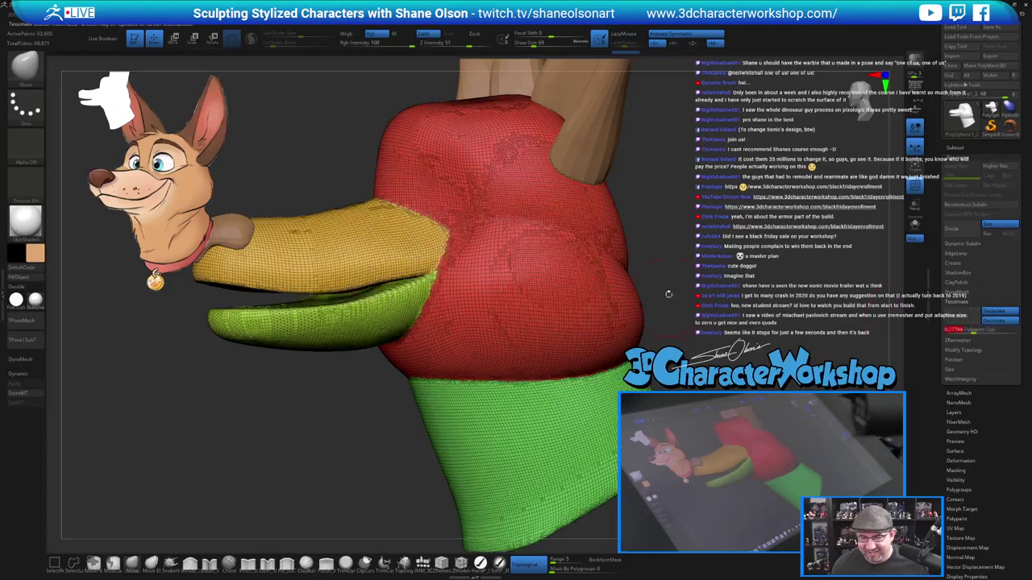
pyautogui.moveTo(673, 274); pyautogui.dragTo(709, 236)
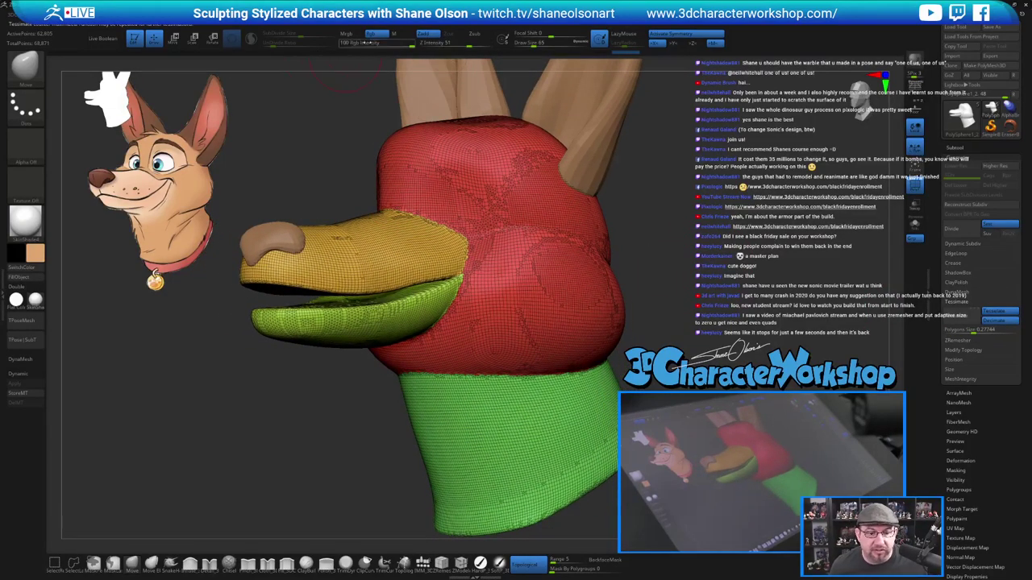
# In the Smooth brush's Sculptris Pro settings, turn off Adaptive Size and set SubDivide Size to 0.2612.
pyautogui.keyDown('shift'); pyautogui.click(250, 38); pyautogui.keyUp('shift')
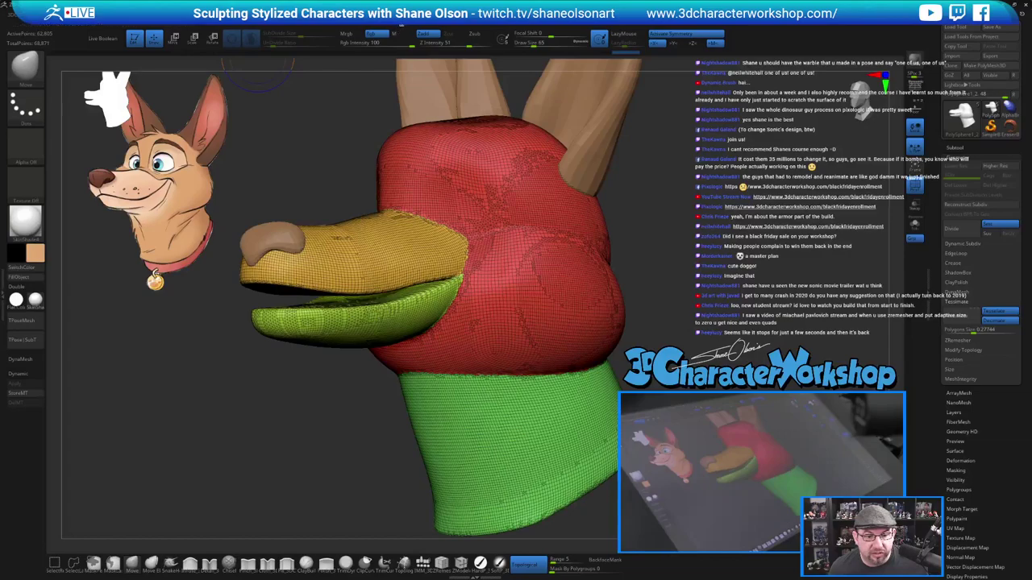
pyautogui.moveTo(402, 19)
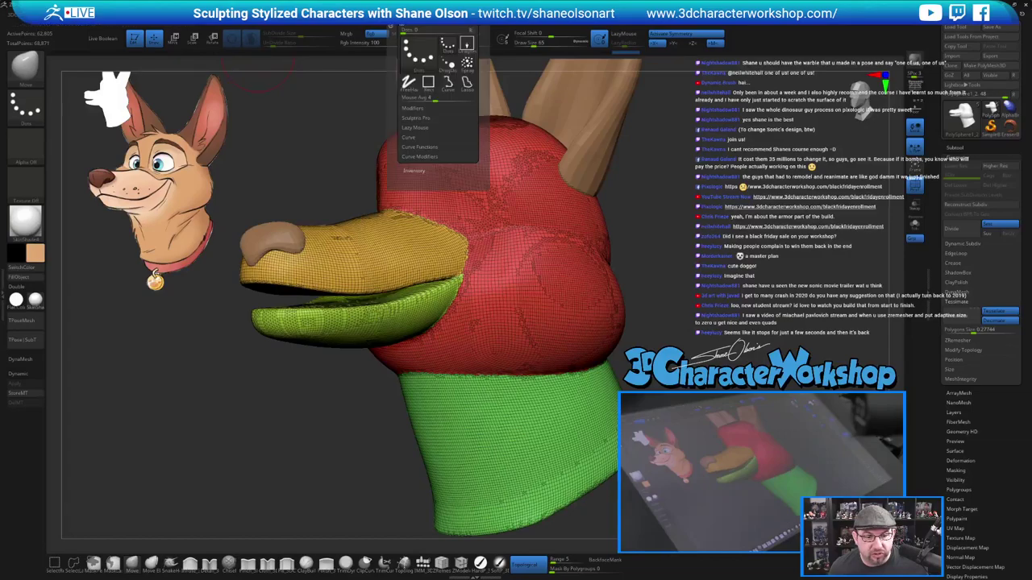
pyautogui.click(423, 119)
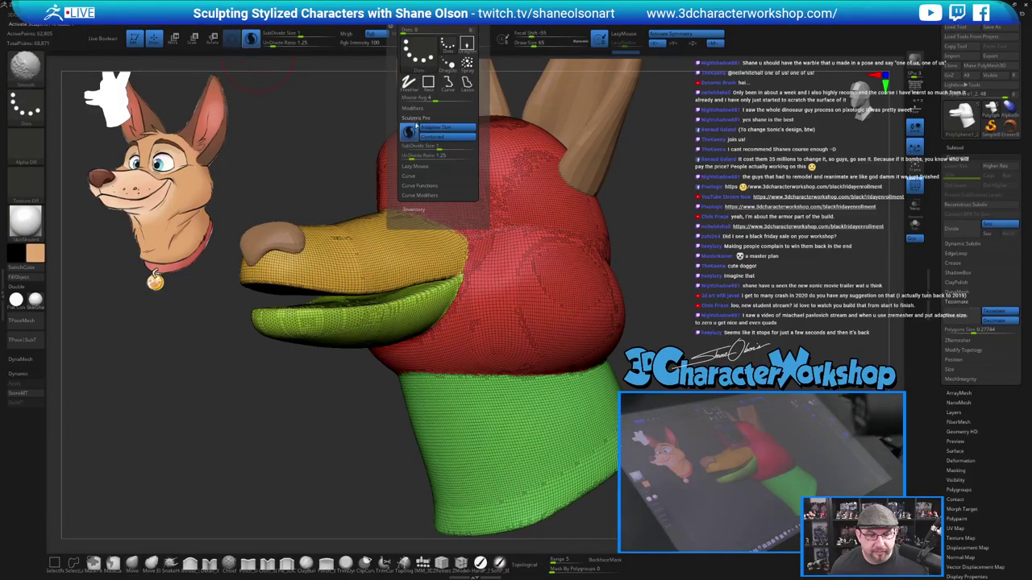
pyautogui.keyDown('shift'); pyautogui.click(443, 129); pyautogui.keyUp('shift')
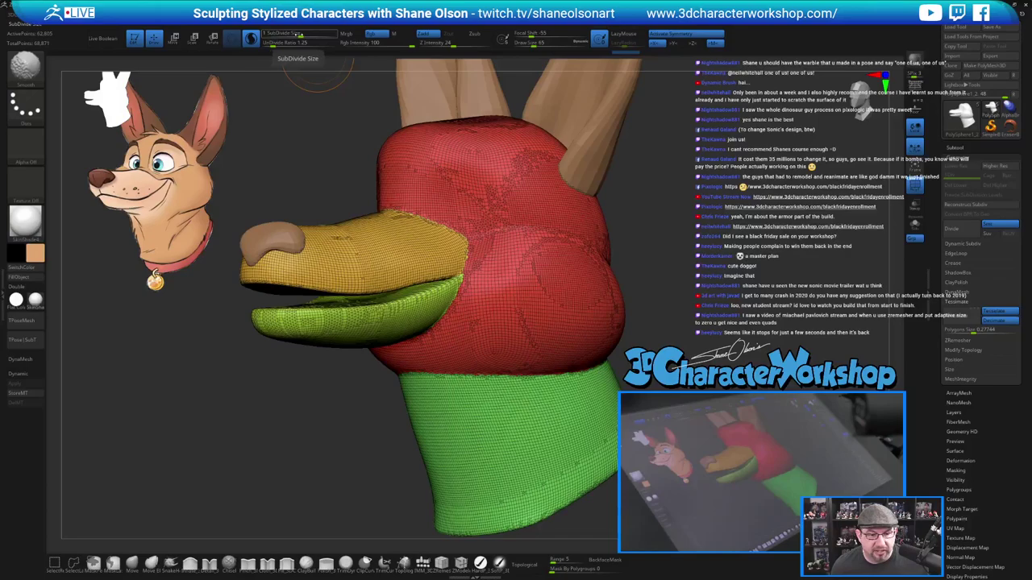
pyautogui.moveTo(301, 35); pyautogui.dragTo(291, 36)
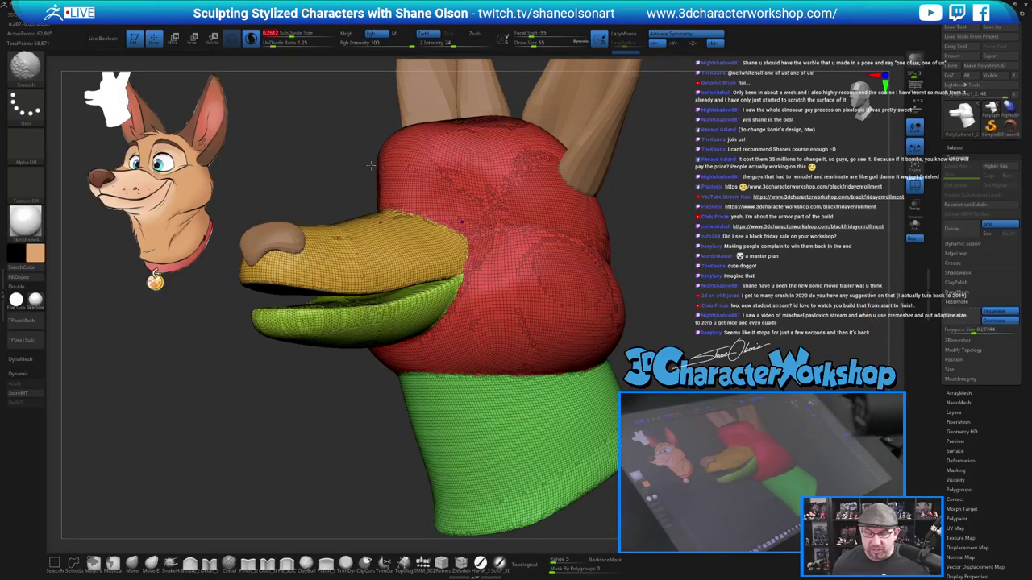
# Smooth the brow, cheek and neck with Sculptris Pro to even out the mesh across the seams.
pyautogui.keyDown('shift'); pyautogui.moveTo(511, 214); pyautogui.dragTo(448, 174); pyautogui.keyUp('shift')
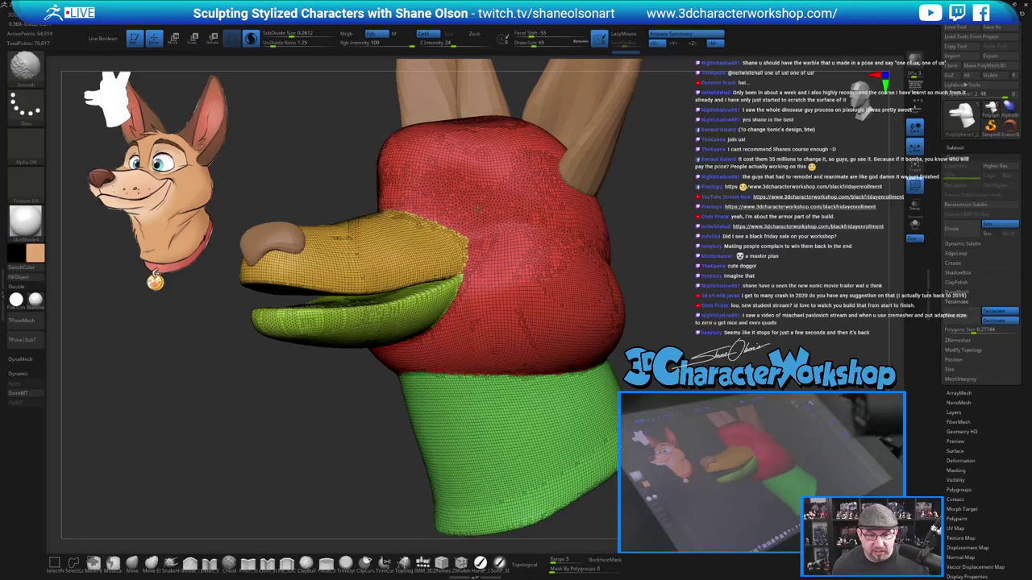
pyautogui.moveTo(521, 300)
pyautogui.keyDown('shift'); pyautogui.mouseDown()
pyautogui.moveTo(548, 376)
pyautogui.moveTo(616, 358)
pyautogui.mouseUp(); pyautogui.keyUp('shift')
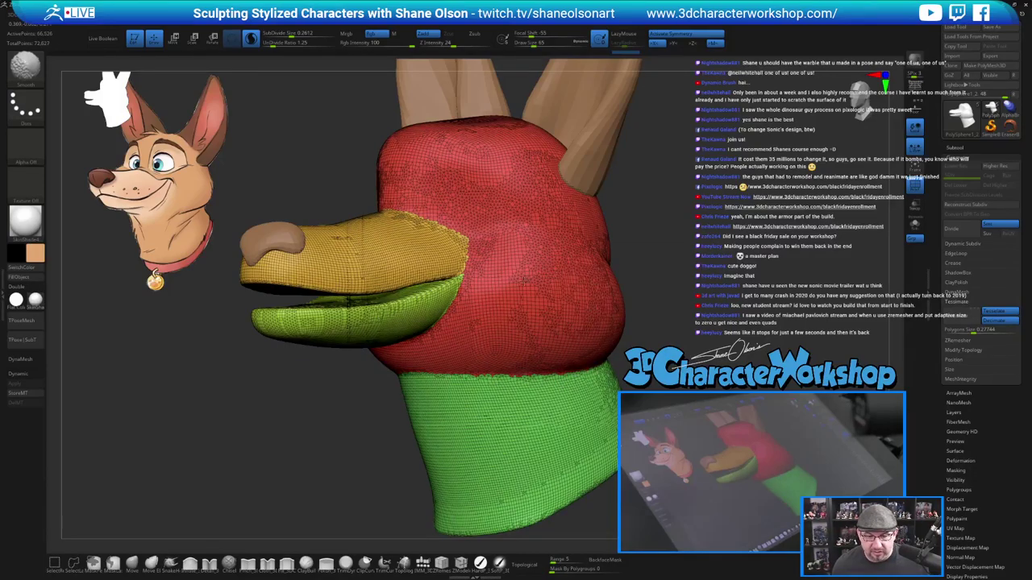
pyautogui.moveTo(789, 253)
pyautogui.mouseDown()
pyautogui.moveTo(816, 257)
pyautogui.moveTo(779, 248)
pyautogui.mouseUp()
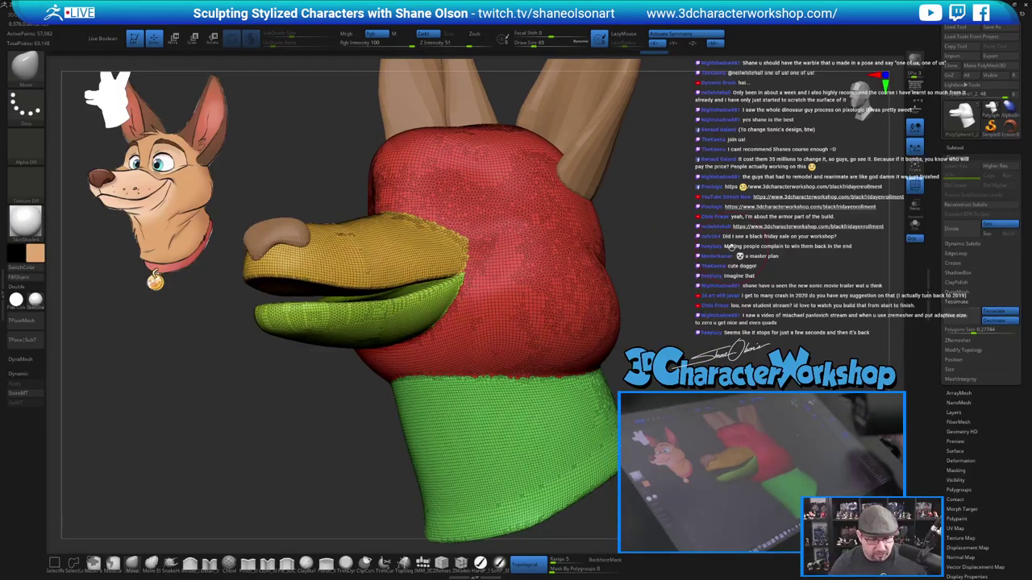
# Hide the polyframe and smooth the creases where the muzzle and jaw meet the cheek.
pyautogui.hotkey('shift', 'f')
pyautogui.keyDown('alt'); pyautogui.moveTo(670, 321); pyautogui.dragTo(663, 311); pyautogui.keyUp('alt')
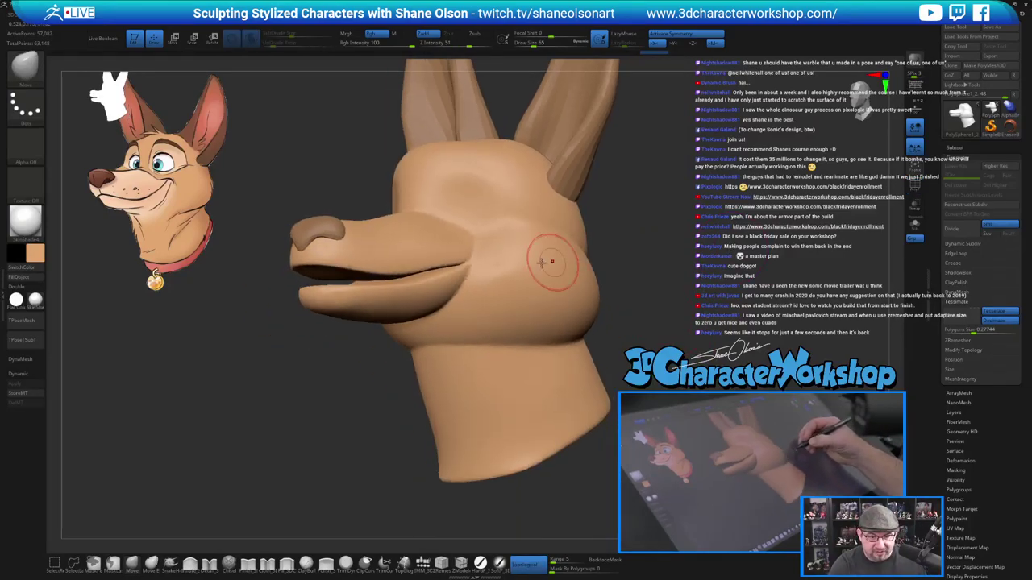
pyautogui.moveTo(502, 230)
pyautogui.keyDown('shift'); pyautogui.mouseDown()
pyautogui.moveTo(484, 215)
pyautogui.moveTo(467, 219)
pyautogui.moveTo(486, 274)
pyautogui.moveTo(475, 294)
pyautogui.moveTo(440, 307)
pyautogui.mouseUp(); pyautogui.keyUp('shift')
pyautogui.moveTo(502, 293); pyautogui.dragTo(494, 278, button='right')
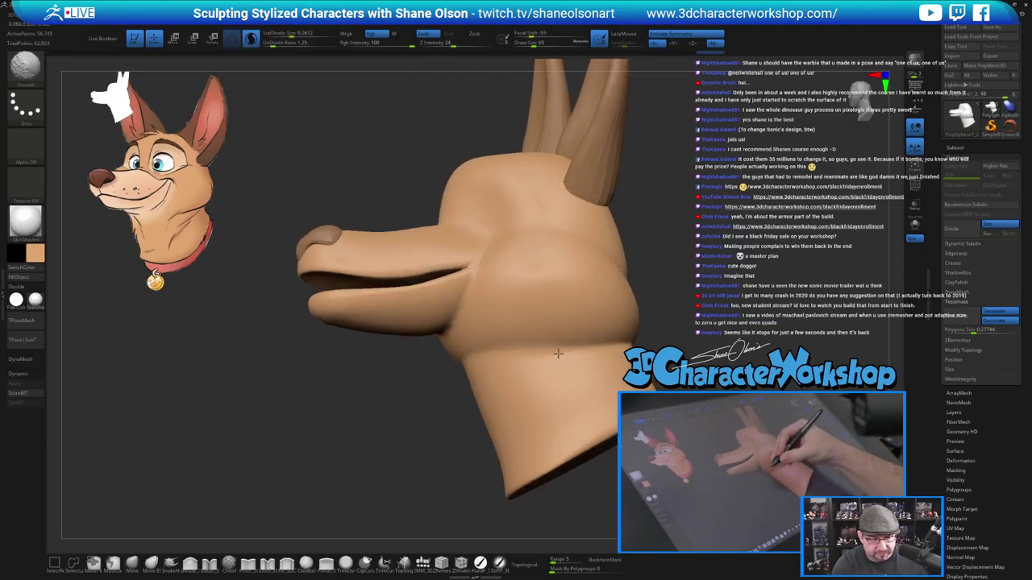
pyautogui.moveTo(558, 353); pyautogui.dragTo(600, 355, button='right')
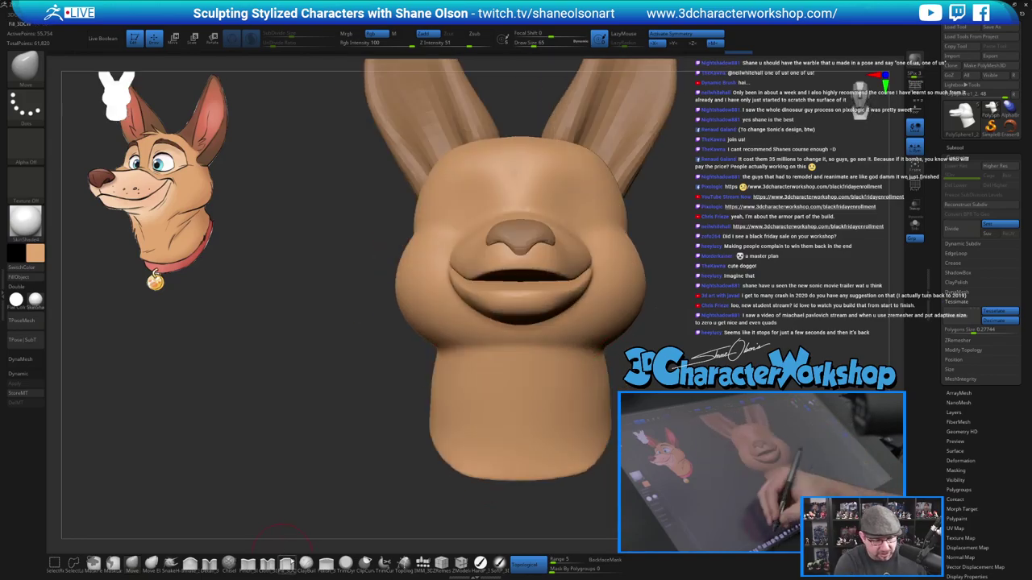
# Switch to another sculpting brush and work the junction of the lower jaw and cheek near the mouth corner.
pyautogui.click(287, 563)
pyautogui.moveTo(720, 334); pyautogui.dragTo(682, 336, button='right')
pyautogui.moveTo(653, 302)
pyautogui.keyDown('alt'); pyautogui.mouseDown(button='right')
pyautogui.moveTo(685, 302)
pyautogui.moveTo(684, 282)
pyautogui.mouseUp(button='right'); pyautogui.keyUp('alt')
pyautogui.moveTo(489, 302)
pyautogui.mouseDown()
pyautogui.moveTo(552, 260)
pyautogui.moveTo(506, 280)
pyautogui.mouseUp()
pyautogui.moveTo(715, 278)
pyautogui.mouseDown(button='right')
pyautogui.moveTo(686, 298)
pyautogui.moveTo(751, 307)
pyautogui.mouseUp(button='right')
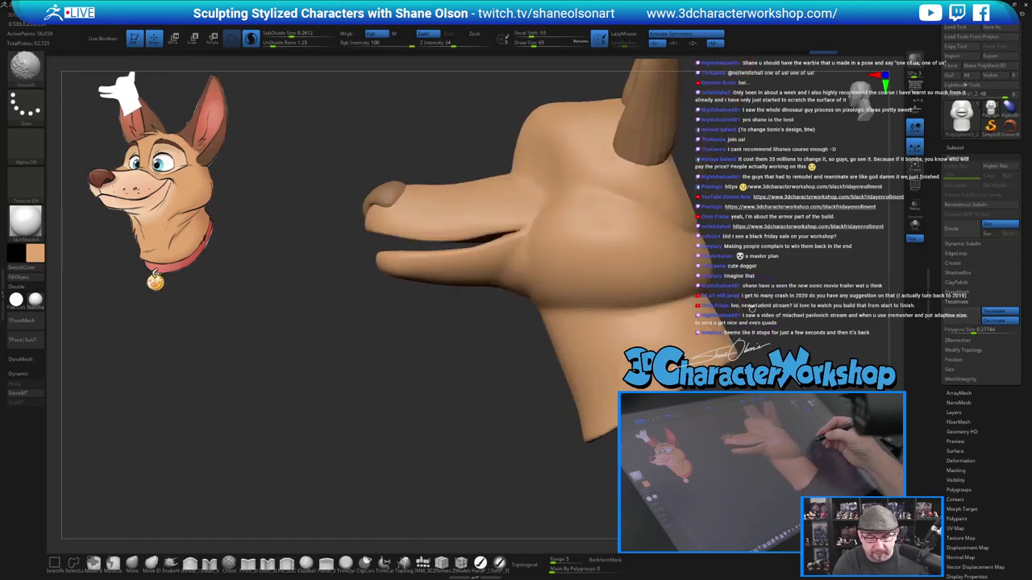
# Set the Move brush's Draw Size to 104 and pull the mouth corner slightly back toward the cheek.
pyautogui.press('s')
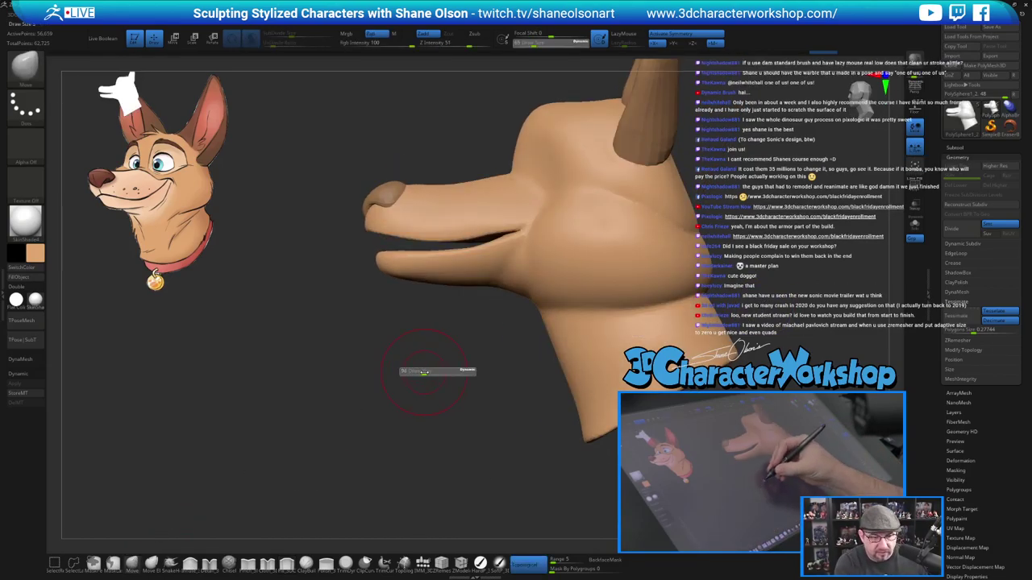
pyautogui.moveTo(424, 371); pyautogui.dragTo(428, 371)
pyautogui.moveTo(525, 232); pyautogui.dragTo(537, 229)
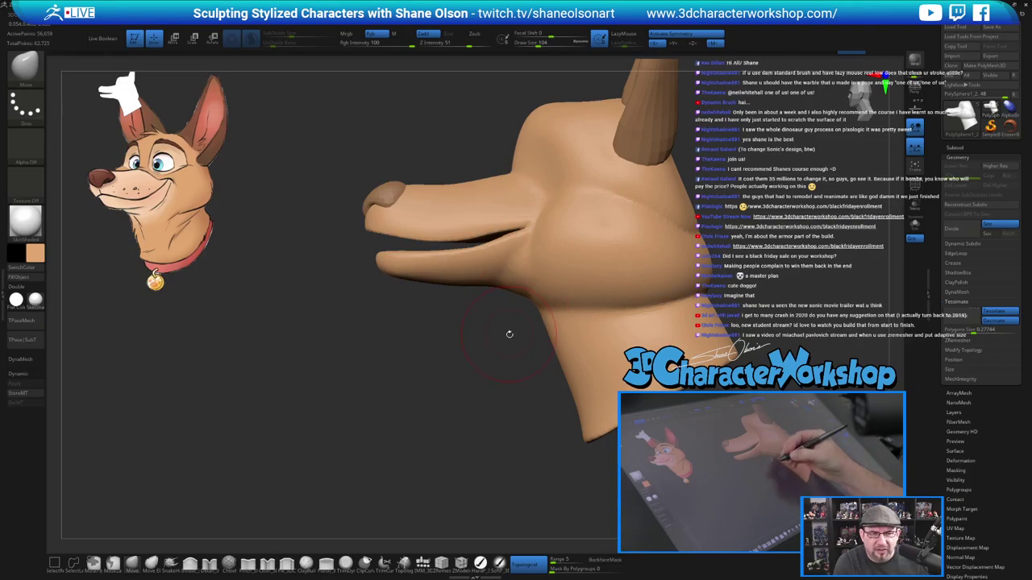
pyautogui.keyDown('ctrl'); pyautogui.moveTo(463, 372); pyautogui.dragTo(454, 364, button='right'); pyautogui.keyUp('ctrl')
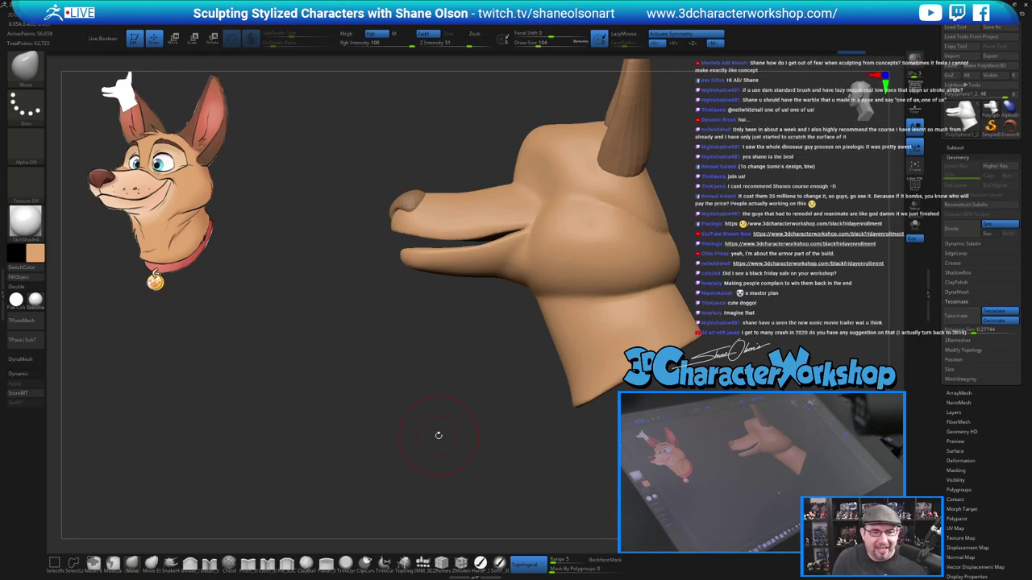
# Pull the mouth corner farther back into the cheek with the SnakeHook brush at Draw Size 116.
pyautogui.click(170, 566)
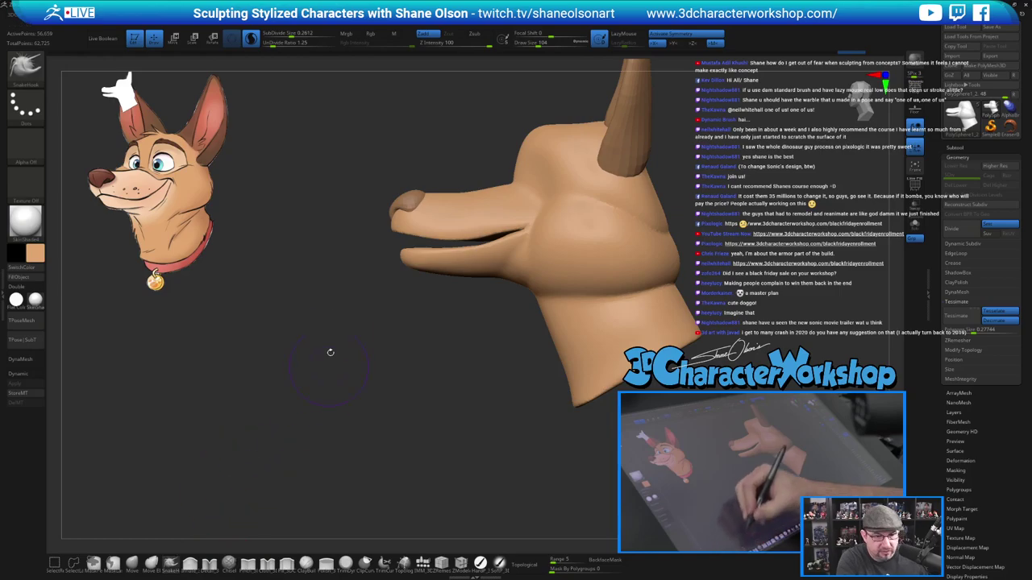
pyautogui.moveTo(491, 310)
pyautogui.keyDown('alt'); pyautogui.mouseDown()
pyautogui.moveTo(493, 363)
pyautogui.moveTo(476, 370)
pyautogui.mouseUp(); pyautogui.keyUp('alt')
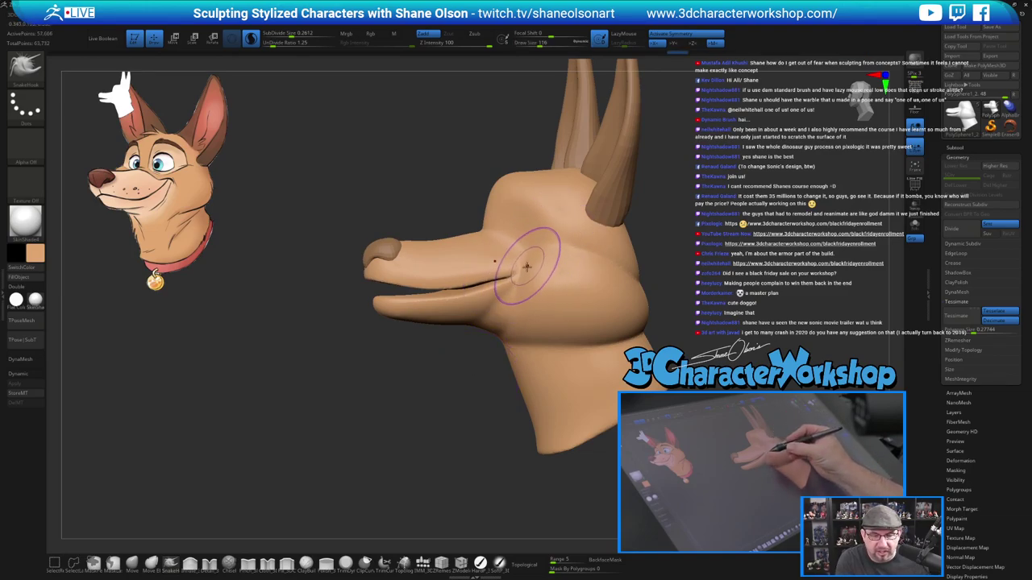
pyautogui.moveTo(531, 280)
pyautogui.mouseDown(button='right')
pyautogui.moveTo(537, 271)
pyautogui.moveTo(524, 278)
pyautogui.mouseUp(button='right')
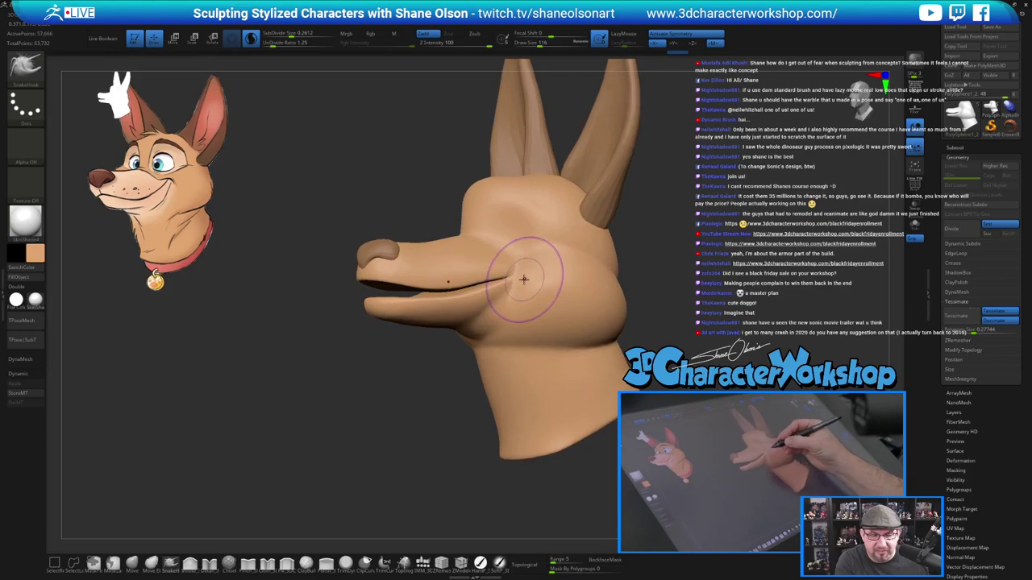
# Reduce the SnakeHook brush to Draw Size 68, hook the mouth corner upward into a smile, and smooth the adjoining cheek.
pyautogui.press('[')
pyautogui.moveTo(515, 274); pyautogui.dragTo(520, 272)
pyautogui.moveTo(522, 274); pyautogui.dragTo(551, 316, button='right')
pyautogui.moveTo(542, 276)
pyautogui.mouseDown(button='right')
pyautogui.moveTo(553, 241)
pyautogui.moveTo(538, 277)
pyautogui.moveTo(543, 259)
pyautogui.moveTo(530, 240)
pyautogui.mouseUp(button='right')
pyautogui.press('[')
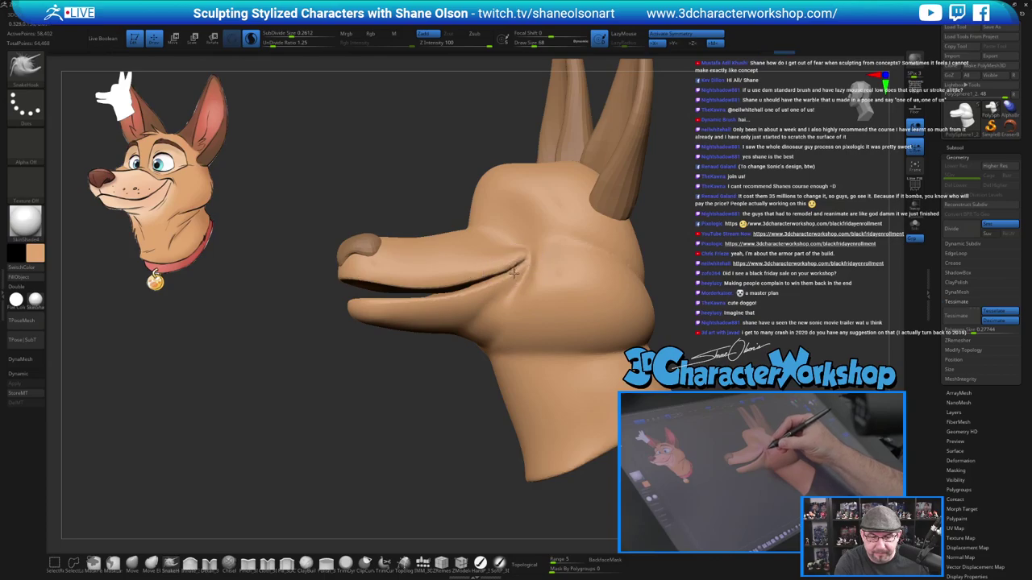
pyautogui.moveTo(516, 274)
pyautogui.mouseDown(button='right')
pyautogui.moveTo(587, 278)
pyautogui.moveTo(553, 287)
pyautogui.mouseUp(button='right')
pyautogui.moveTo(551, 287)
pyautogui.keyDown('shift'); pyautogui.mouseDown()
pyautogui.moveTo(532, 286)
pyautogui.moveTo(538, 258)
pyautogui.mouseUp(); pyautogui.keyUp('shift')
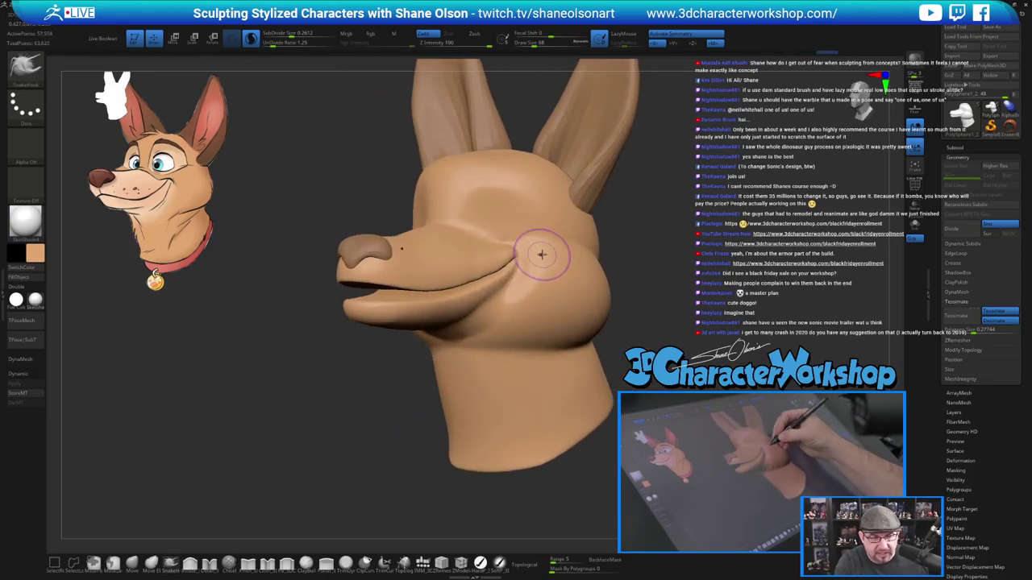
pyautogui.moveTo(538, 255)
pyautogui.mouseDown(button='right')
pyautogui.moveTo(527, 260)
pyautogui.moveTo(543, 276)
pyautogui.mouseUp(button='right')
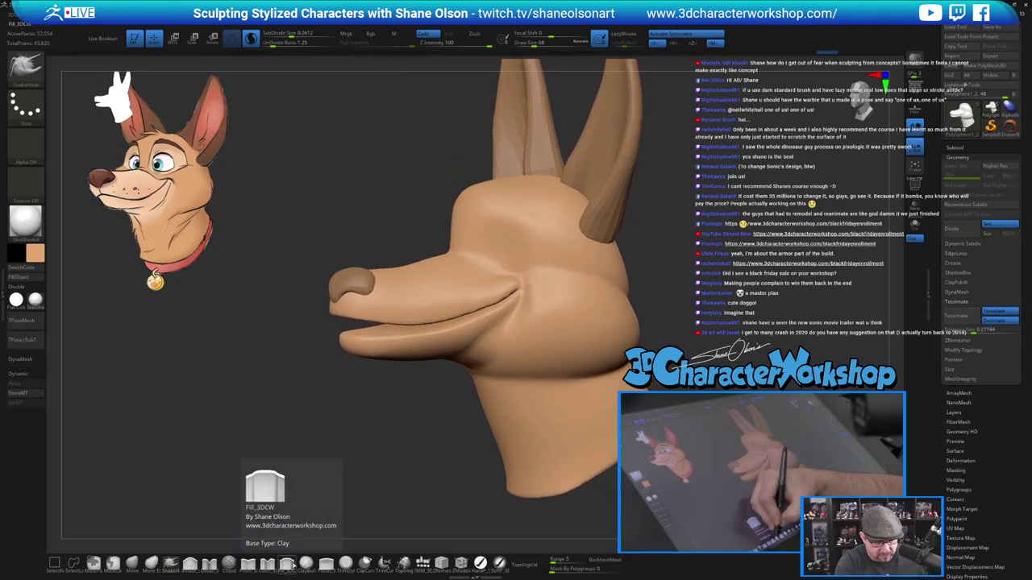
# Build up the fold from the muzzle over the mouth corner with ClayBuildup at Draw Size 49, and smooth it.
pyautogui.click(306, 564)
pyautogui.moveTo(463, 398); pyautogui.dragTo(484, 360, button='right')
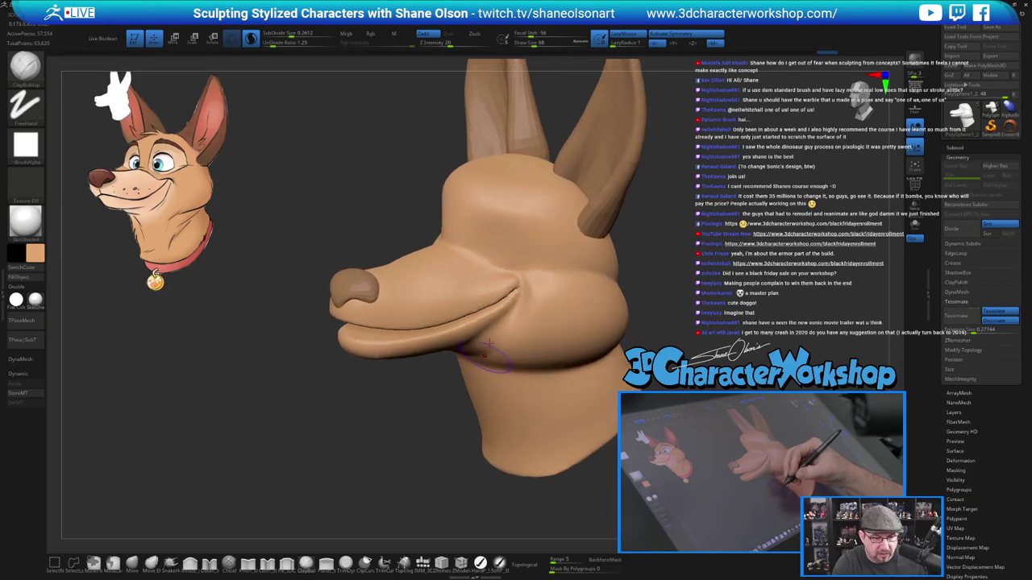
pyautogui.press('s')
pyautogui.moveTo(490, 252)
pyautogui.mouseDown()
pyautogui.moveTo(479, 264)
pyautogui.moveTo(448, 241)
pyautogui.mouseUp()
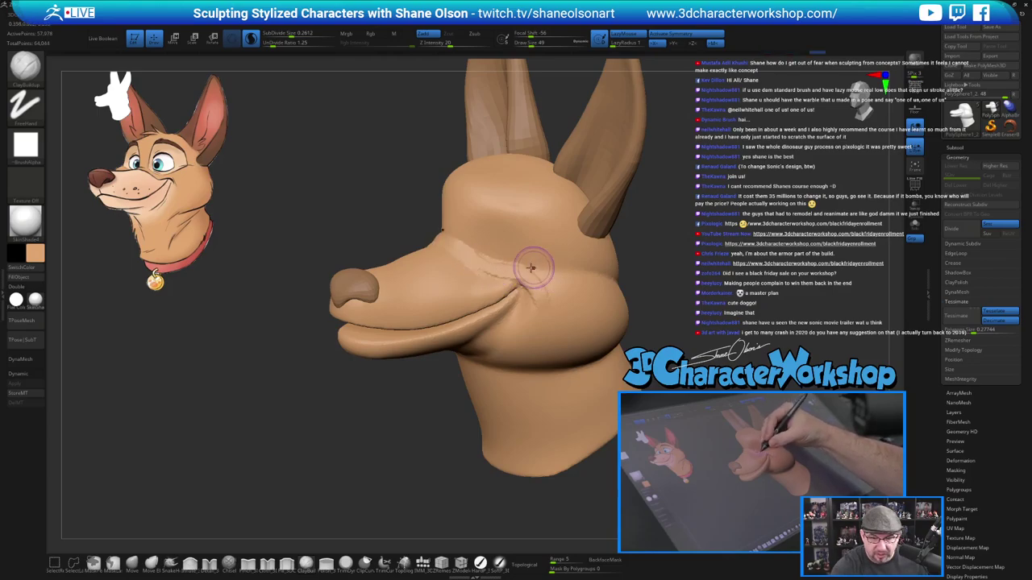
pyautogui.moveTo(532, 267); pyautogui.dragTo(553, 299)
pyautogui.moveTo(543, 255)
pyautogui.mouseDown()
pyautogui.moveTo(555, 270)
pyautogui.moveTo(542, 298)
pyautogui.moveTo(534, 287)
pyautogui.moveTo(544, 300)
pyautogui.moveTo(542, 284)
pyautogui.moveTo(487, 262)
pyautogui.mouseUp()
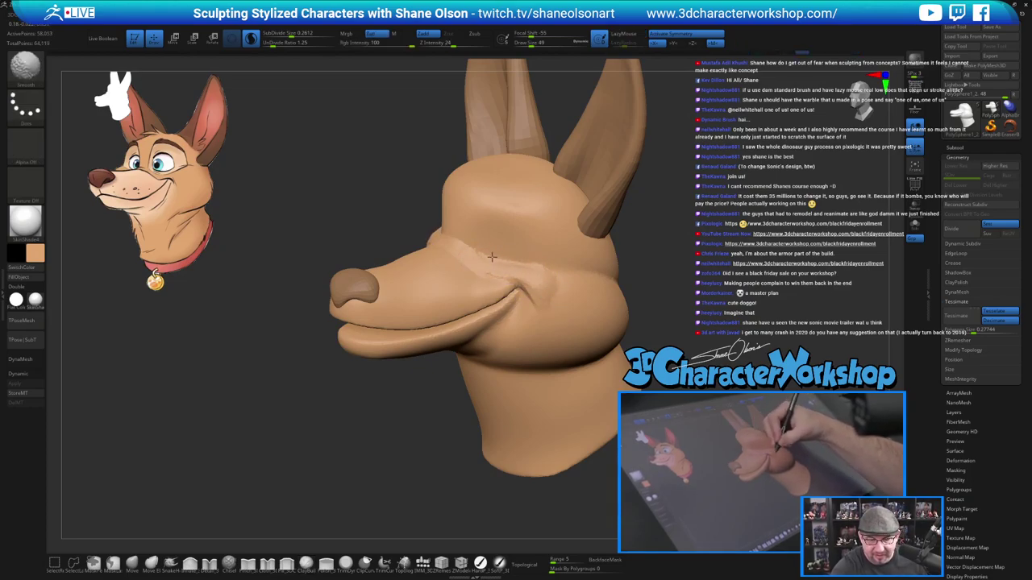
pyautogui.moveTo(645, 322)
pyautogui.mouseDown()
pyautogui.moveTo(749, 278)
pyautogui.moveTo(661, 298)
pyautogui.moveTo(547, 407)
pyautogui.mouseUp()
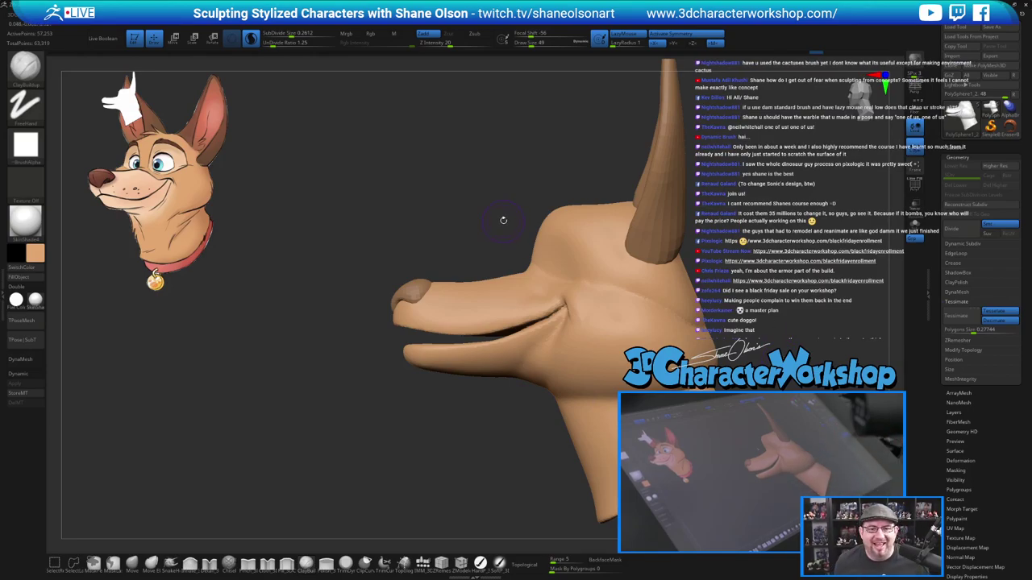
# Reshape the muzzle tip and raise the lower jaw toward the upper lip with the Move brush at Draw Size 293.
pyautogui.keyDown('alt'); pyautogui.moveTo(503, 220); pyautogui.dragTo(454, 196); pyautogui.keyUp('alt')
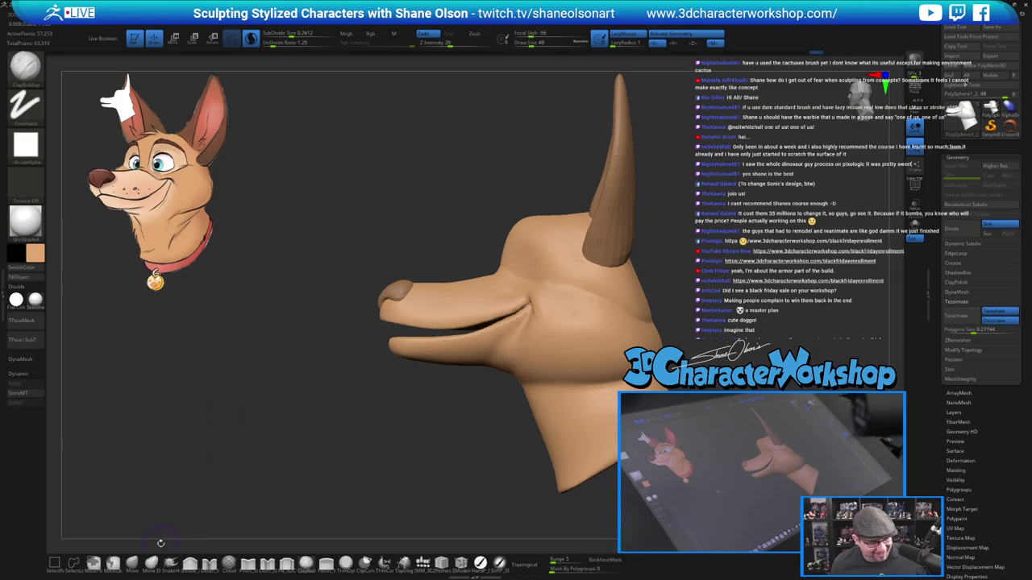
pyautogui.press('b')
pyautogui.press('m')
pyautogui.press('v')
pyautogui.press('s')
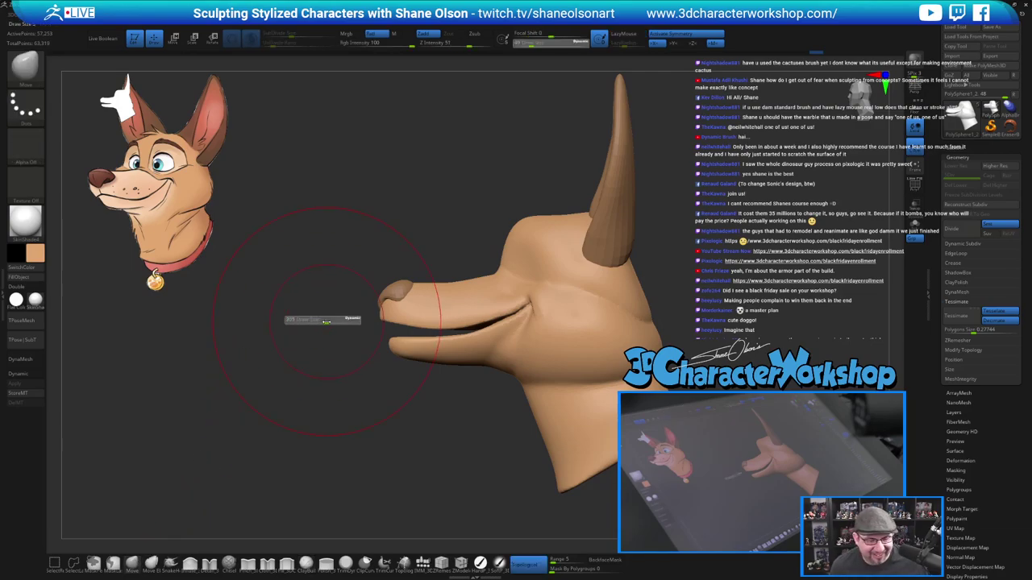
pyautogui.moveTo(326, 321); pyautogui.dragTo(333, 323)
pyautogui.moveTo(396, 302); pyautogui.dragTo(399, 314)
pyautogui.moveTo(398, 353)
pyautogui.mouseDown()
pyautogui.moveTo(400, 338)
pyautogui.moveTo(430, 357)
pyautogui.mouseUp()
pyautogui.press('s')
pyautogui.press('s')
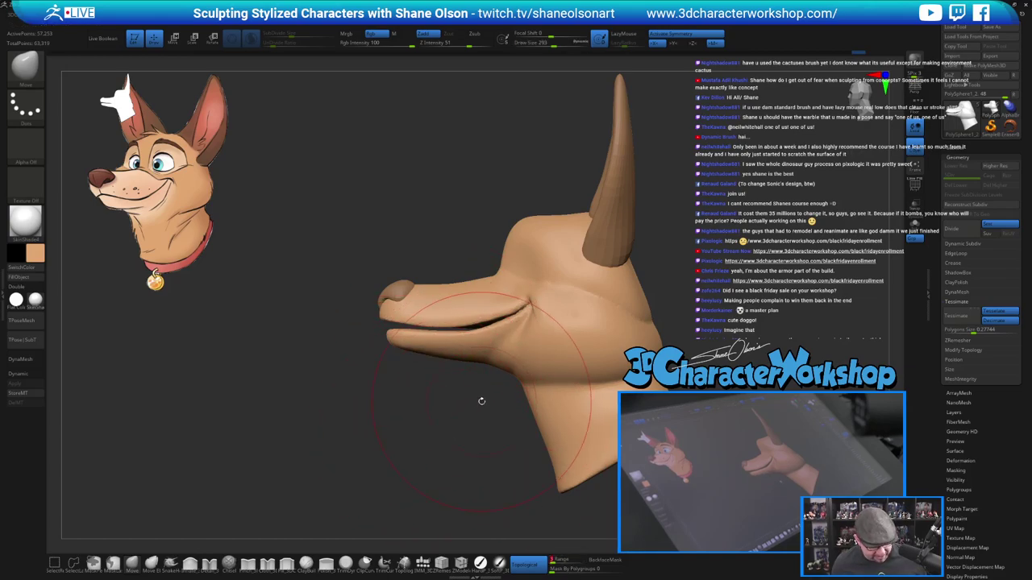
# Mask the head with a topological mask that leaves the lower jaw free up to the mouth corner.
pyautogui.press('w')
pyautogui.keyDown('alt'); pyautogui.moveTo(562, 323); pyautogui.dragTo(456, 430); pyautogui.keyUp('alt')
pyautogui.keyDown('ctrl'); pyautogui.moveTo(411, 343); pyautogui.dragTo(524, 304); pyautogui.keyUp('ctrl')
pyautogui.keyDown('ctrl'); pyautogui.moveTo(498, 342); pyautogui.dragTo(388, 357); pyautogui.keyUp('ctrl')
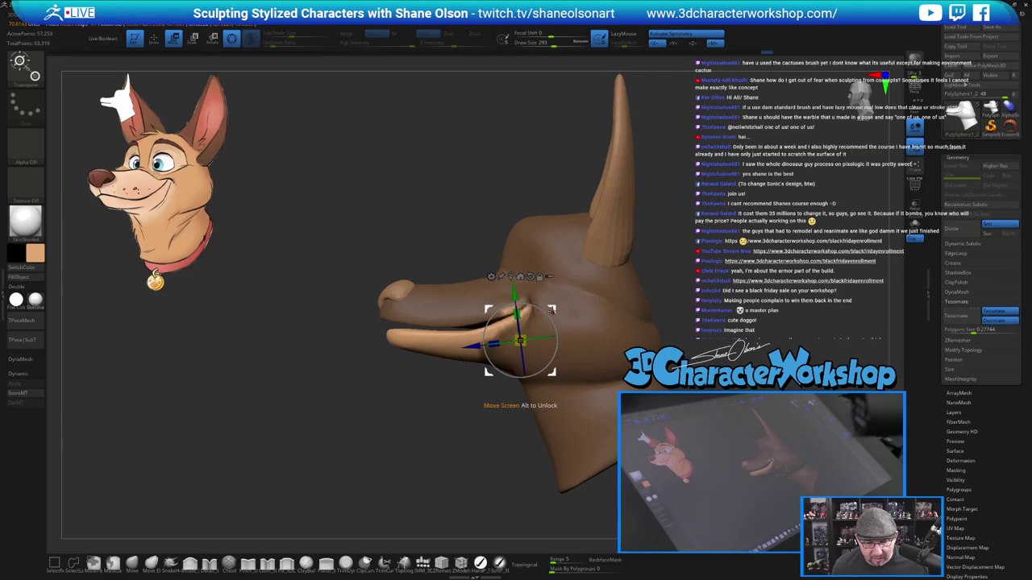
# Redraw the mask so only the front part of the lower jaw stays free, and reposition the gizmo around the jaw.
pyautogui.keyDown('alt'); pyautogui.moveTo(551, 312); pyautogui.dragTo(513, 410); pyautogui.keyUp('alt')
pyautogui.keyDown('ctrl'); pyautogui.moveTo(489, 342); pyautogui.dragTo(445, 357); pyautogui.keyUp('ctrl')
pyautogui.moveTo(387, 451); pyautogui.dragTo(387, 306)
pyautogui.keyDown('ctrl'); pyautogui.moveTo(481, 323); pyautogui.dragTo(425, 324); pyautogui.keyUp('ctrl')
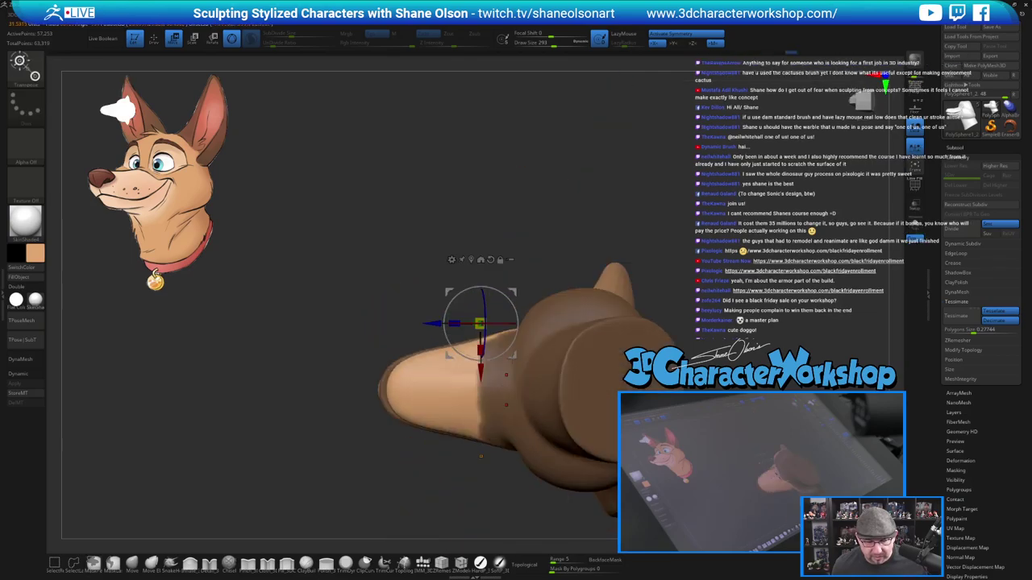
pyautogui.keyDown('alt'); pyautogui.moveTo(511, 292); pyautogui.dragTo(533, 204); pyautogui.keyUp('alt')
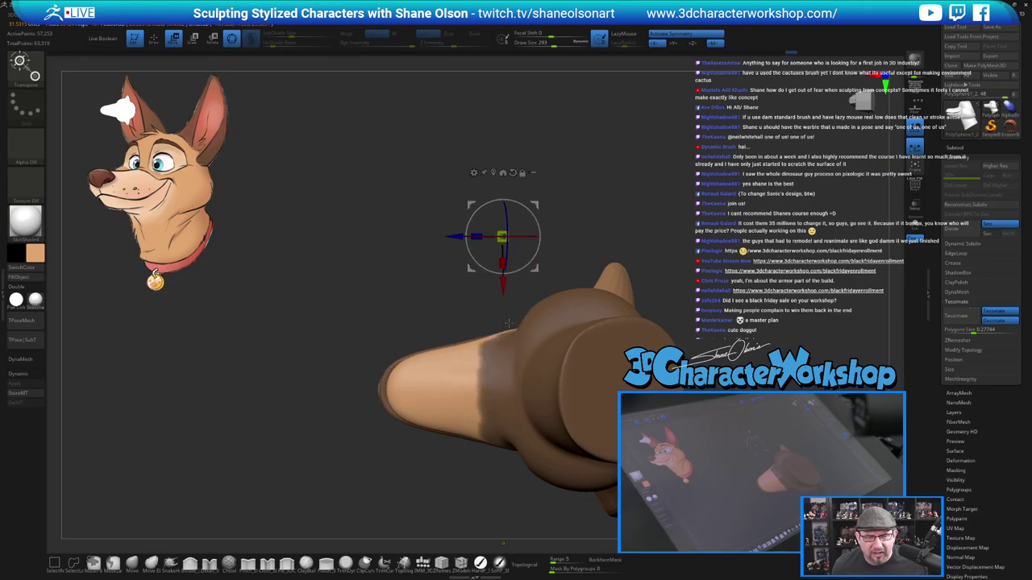
pyautogui.click(490, 384)
pyautogui.moveTo(505, 255); pyautogui.dragTo(505, 411)
pyautogui.moveTo(703, 230); pyautogui.dragTo(692, 321)
pyautogui.press('q')
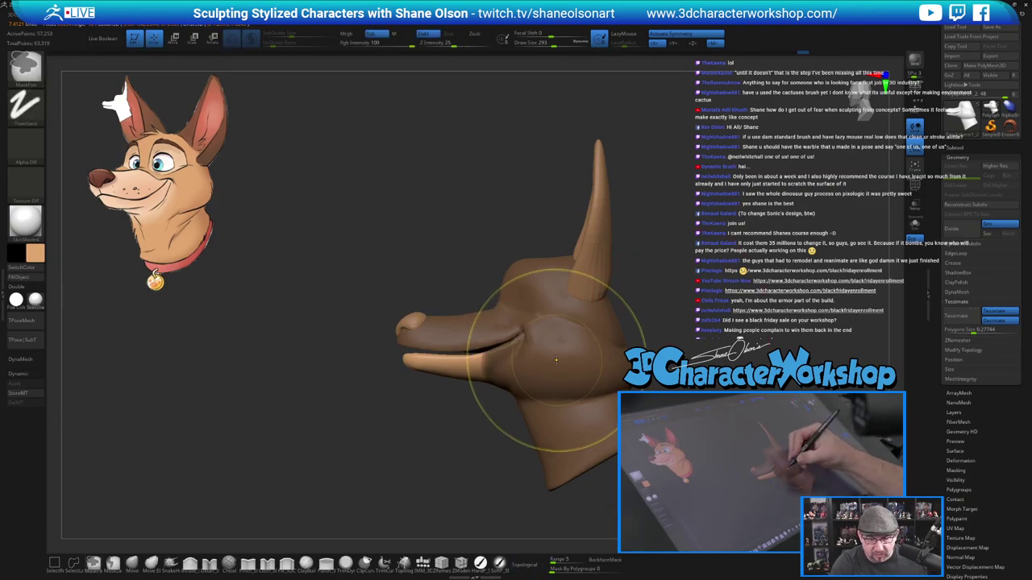
# Invert the mask, soften its edge toward the mouth corner, and invert it back to free the lower jaw.
pyautogui.keyDown('ctrl'); pyautogui.click(669, 315); pyautogui.keyUp('ctrl')
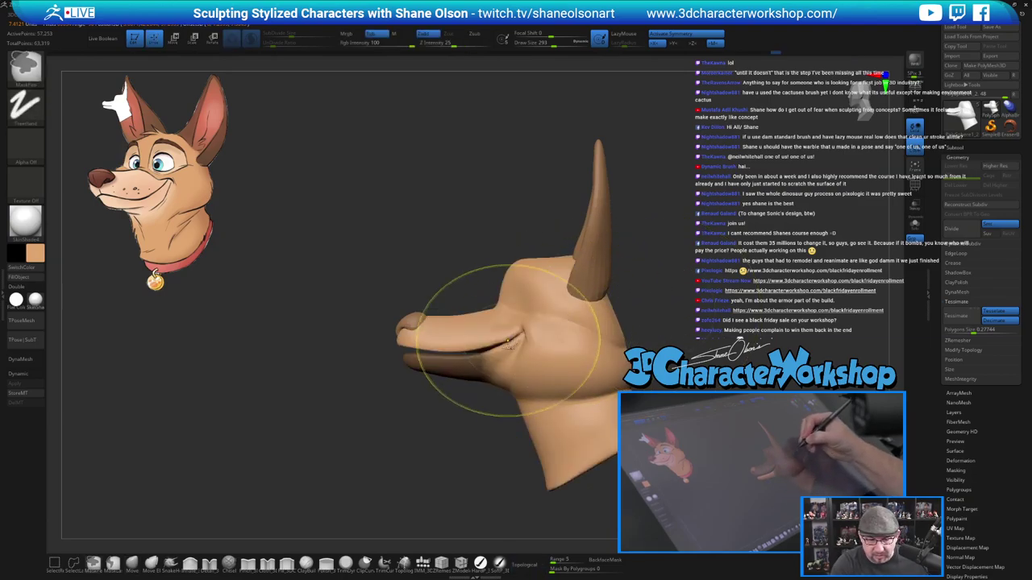
pyautogui.keyDown('ctrl'); pyautogui.click(503, 357); pyautogui.keyUp('ctrl')
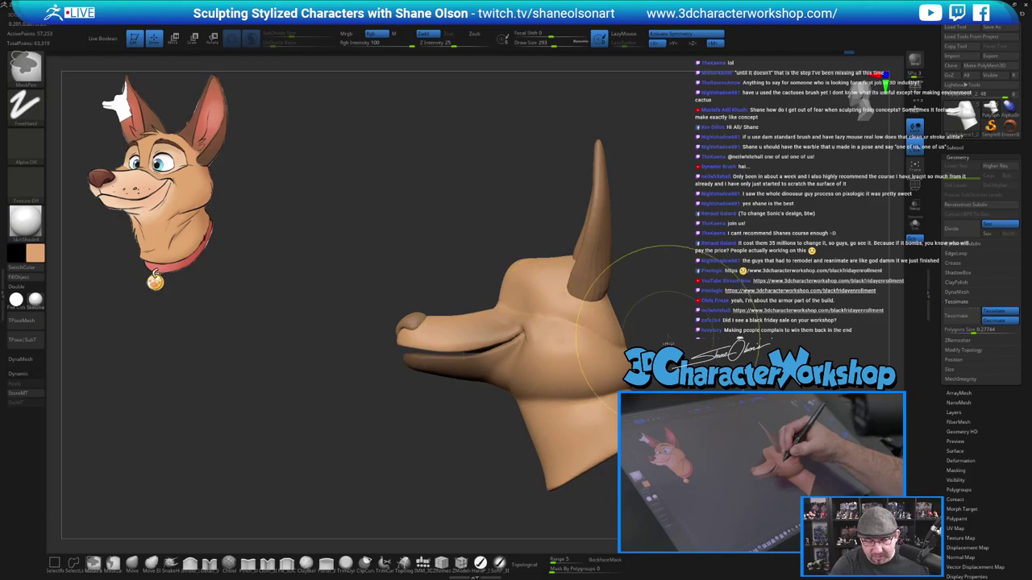
pyautogui.keyDown('ctrl'); pyautogui.click(674, 345); pyautogui.keyUp('ctrl')
pyautogui.keyDown('alt'); pyautogui.moveTo(681, 361); pyautogui.dragTo(681, 367); pyautogui.keyUp('alt')
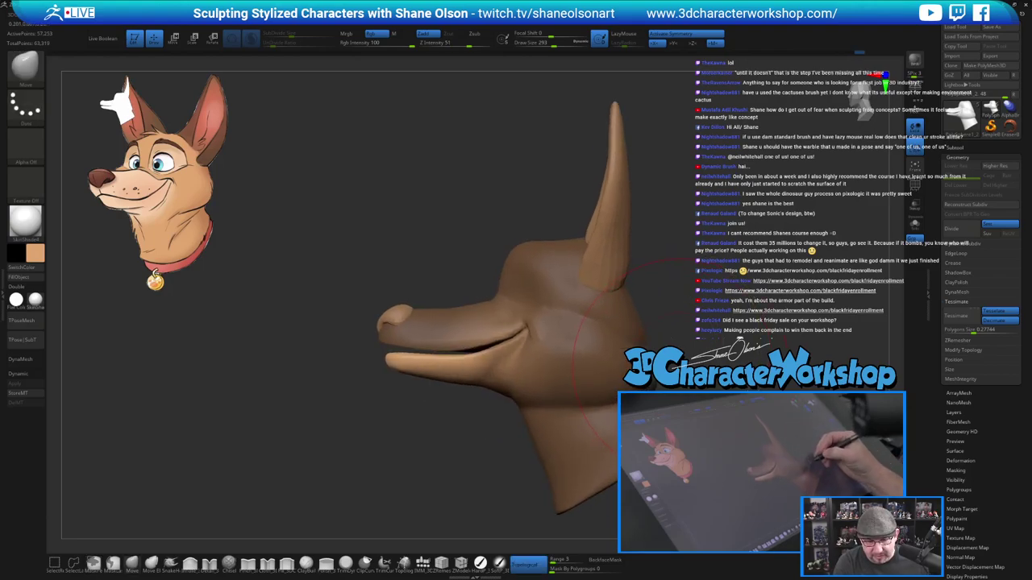
# Raise the unmasked lower jaw with the gizmo to close the mouth, and clear the mask.
pyautogui.press('w')
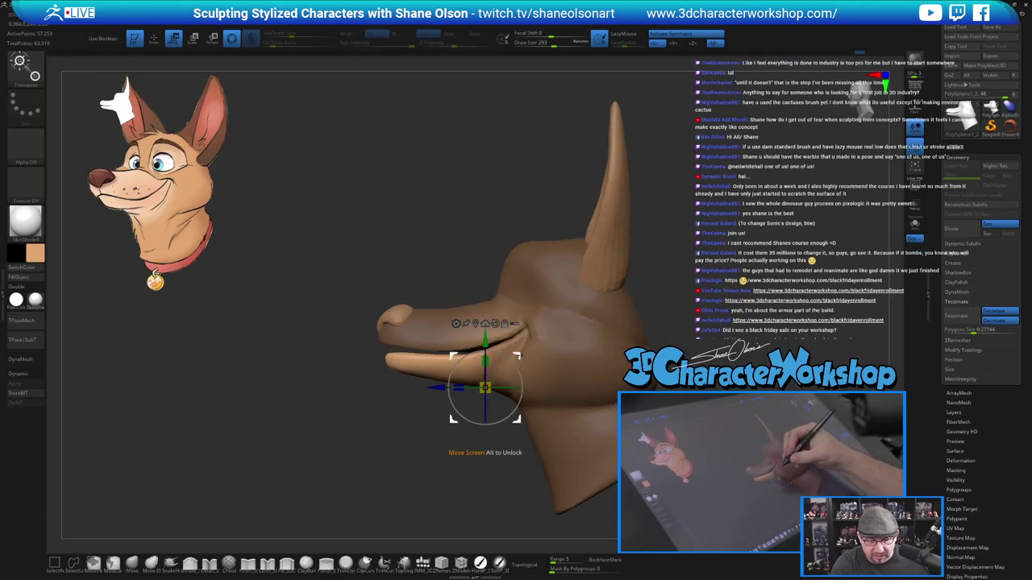
pyautogui.moveTo(518, 355); pyautogui.dragTo(515, 350)
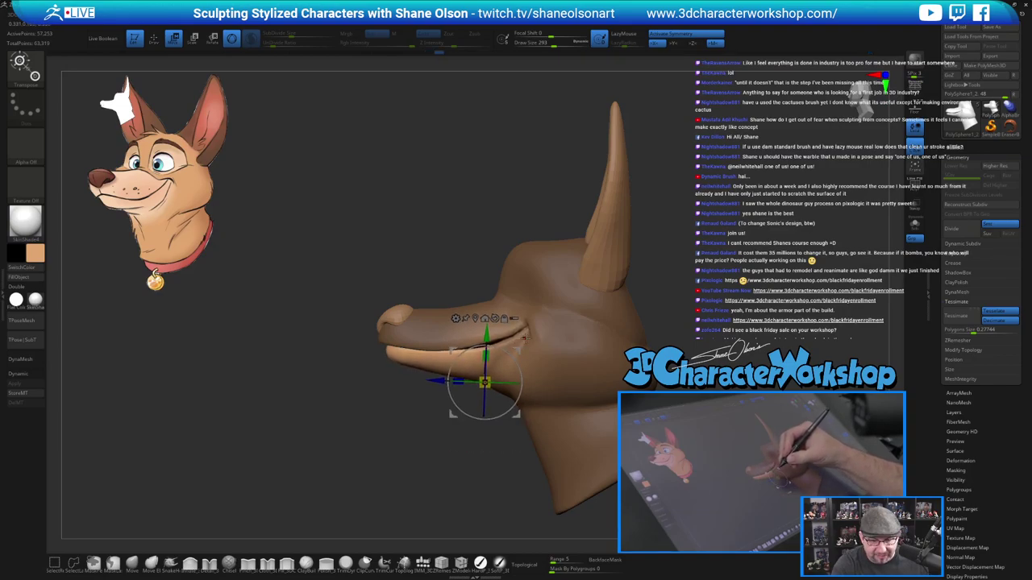
pyautogui.moveTo(464, 474); pyautogui.dragTo(580, 378)
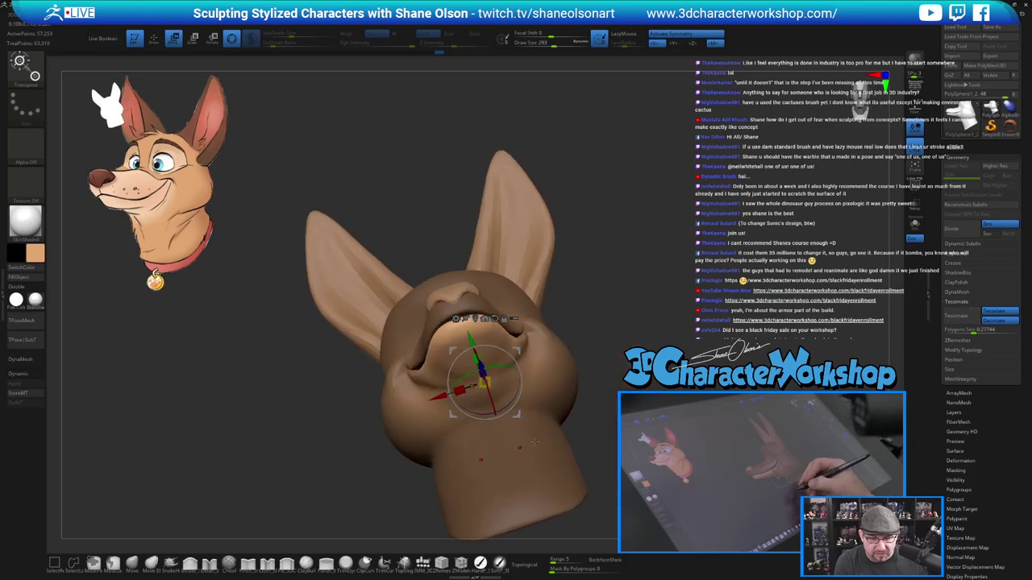
pyautogui.moveTo(702, 311); pyautogui.dragTo(508, 466)
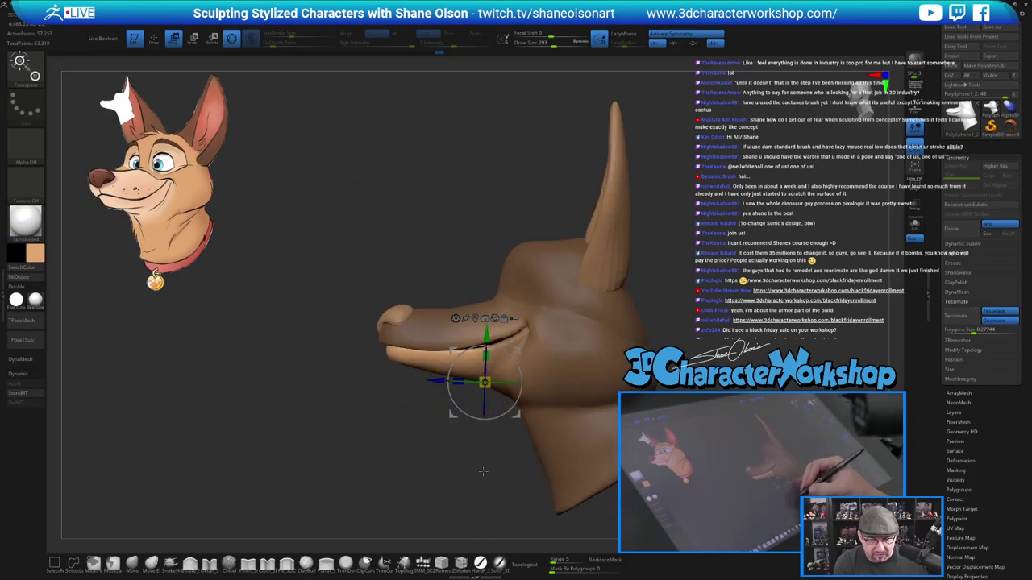
pyautogui.keyDown('ctrl'); pyautogui.click(508, 471); pyautogui.keyUp('ctrl')
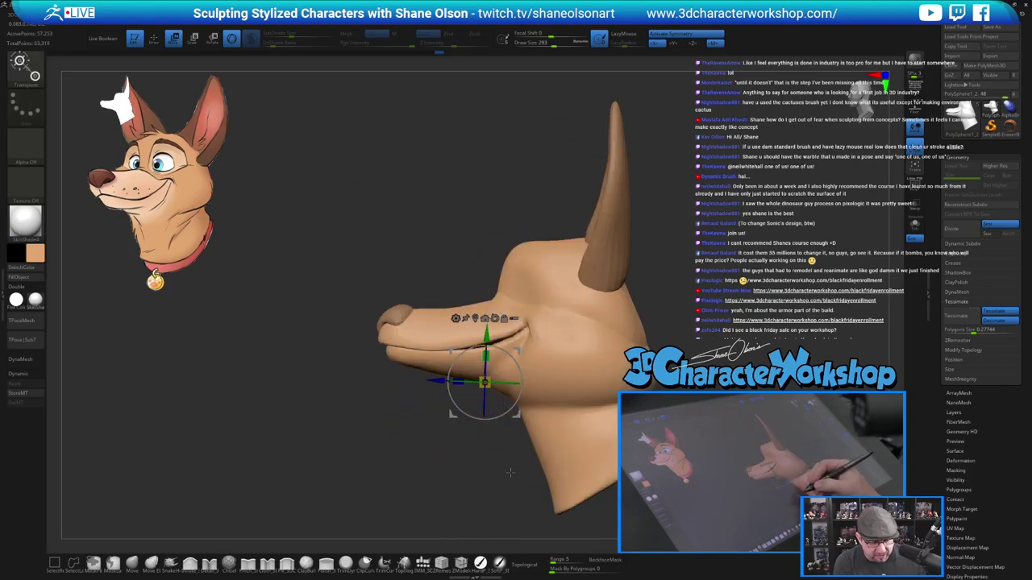
pyautogui.press('q')
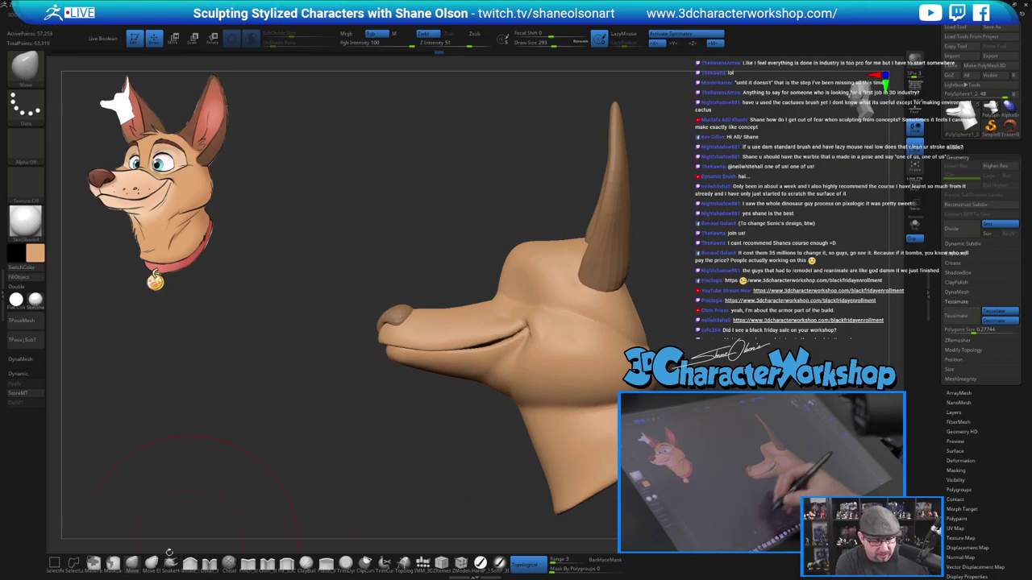
# Reduce the Move brush to Draw Size 116 and close the gap between the lips near the mouth corner.
pyautogui.press('s')
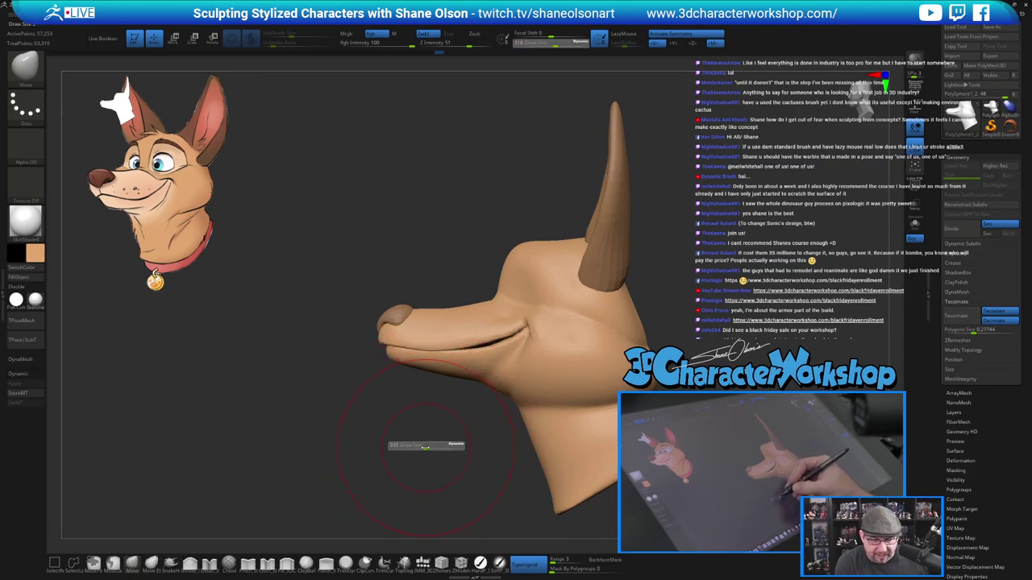
pyautogui.moveTo(425, 447); pyautogui.dragTo(418, 448)
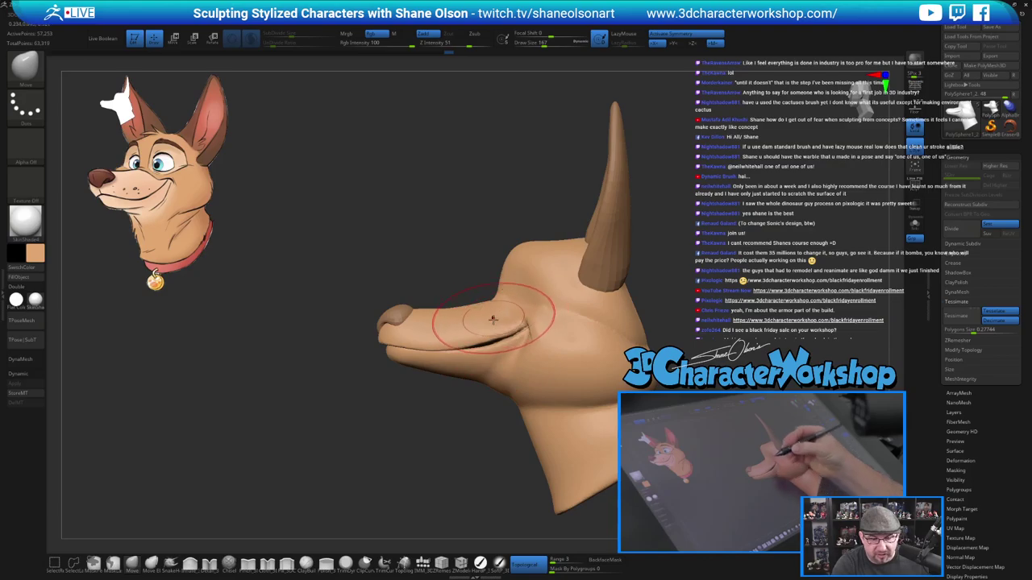
pyautogui.press('s')
pyautogui.moveTo(487, 337); pyautogui.dragTo(482, 337)
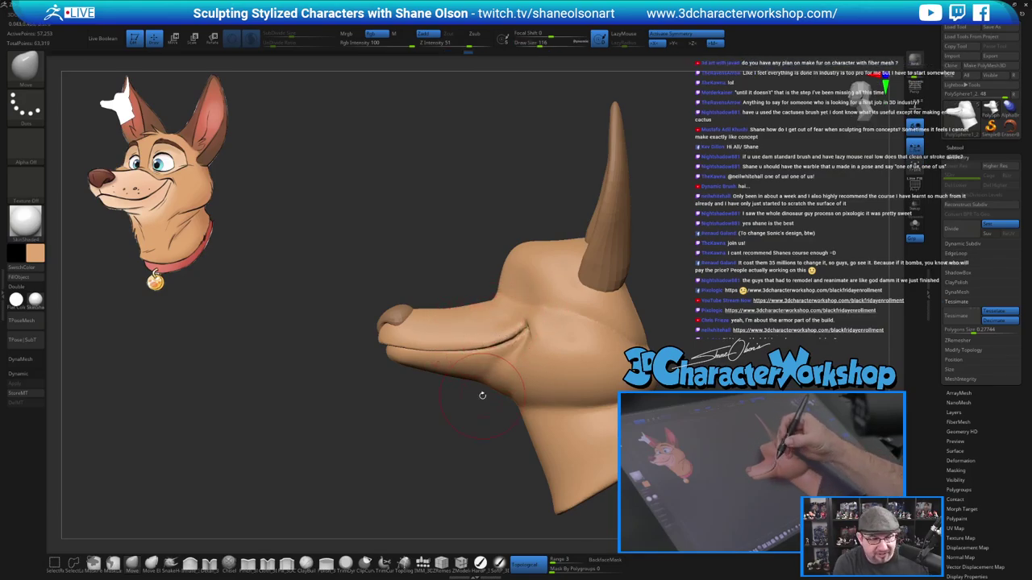
# Adjust the lower jaw's outline from below with the Move brush, and reduce the Draw Size to 54 for the mouth corner.
pyautogui.press('s')
pyautogui.moveTo(473, 413)
pyautogui.mouseDown()
pyautogui.moveTo(470, 431)
pyautogui.moveTo(457, 367)
pyautogui.mouseUp()
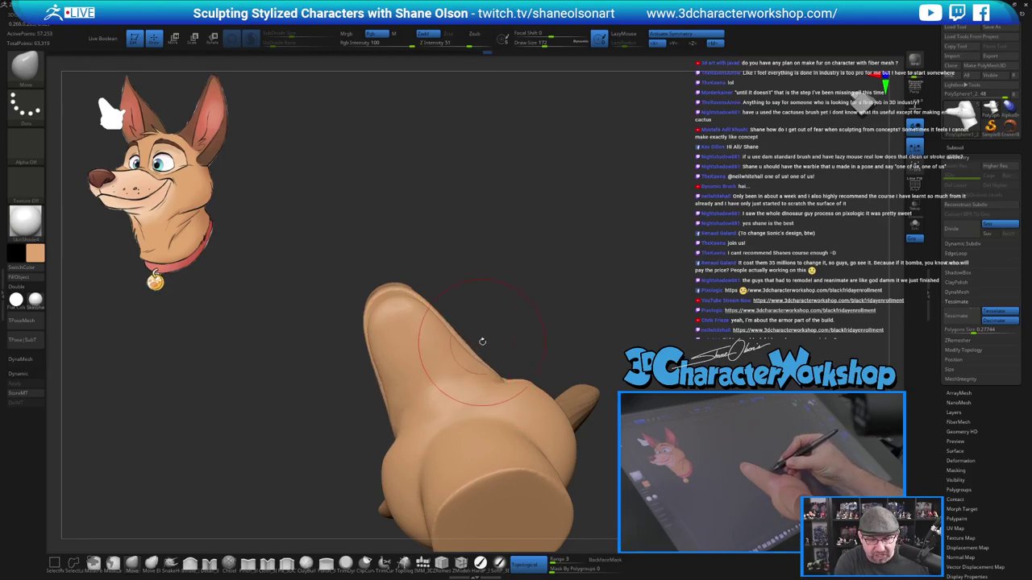
pyautogui.press('s')
pyautogui.moveTo(482, 342); pyautogui.dragTo(473, 347)
pyautogui.moveTo(496, 314)
pyautogui.mouseDown()
pyautogui.moveTo(509, 315)
pyautogui.moveTo(520, 369)
pyautogui.moveTo(557, 375)
pyautogui.moveTo(456, 395)
pyautogui.mouseUp()
pyautogui.moveTo(488, 431)
pyautogui.mouseDown()
pyautogui.moveTo(524, 414)
pyautogui.moveTo(510, 395)
pyautogui.moveTo(520, 347)
pyautogui.moveTo(528, 358)
pyautogui.mouseUp()
pyautogui.press('s')
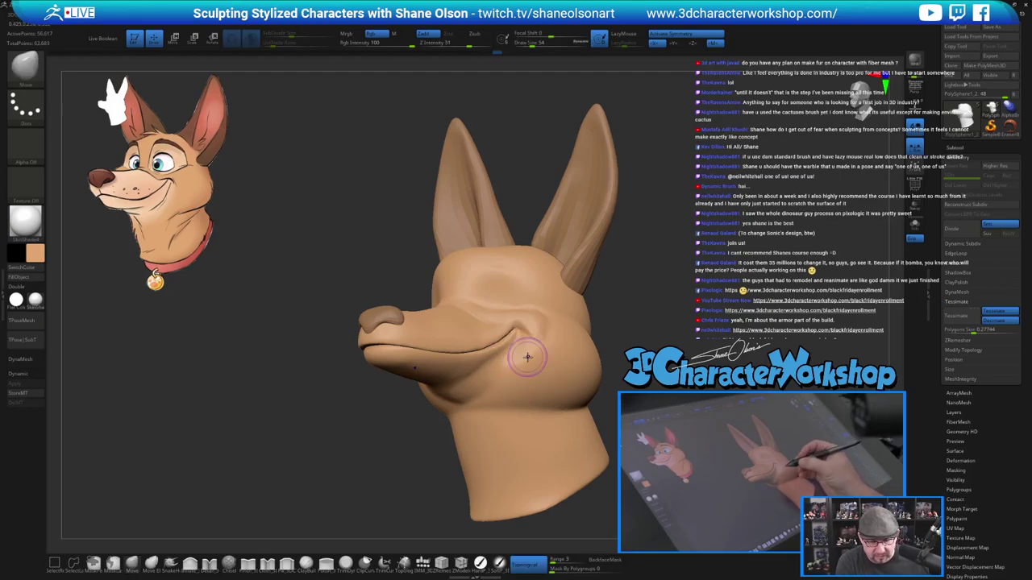
# Fill the creases at the mouth corner and under the jaw with the Fill_3DCW brush, and smooth the transitions.
pyautogui.click(287, 564)
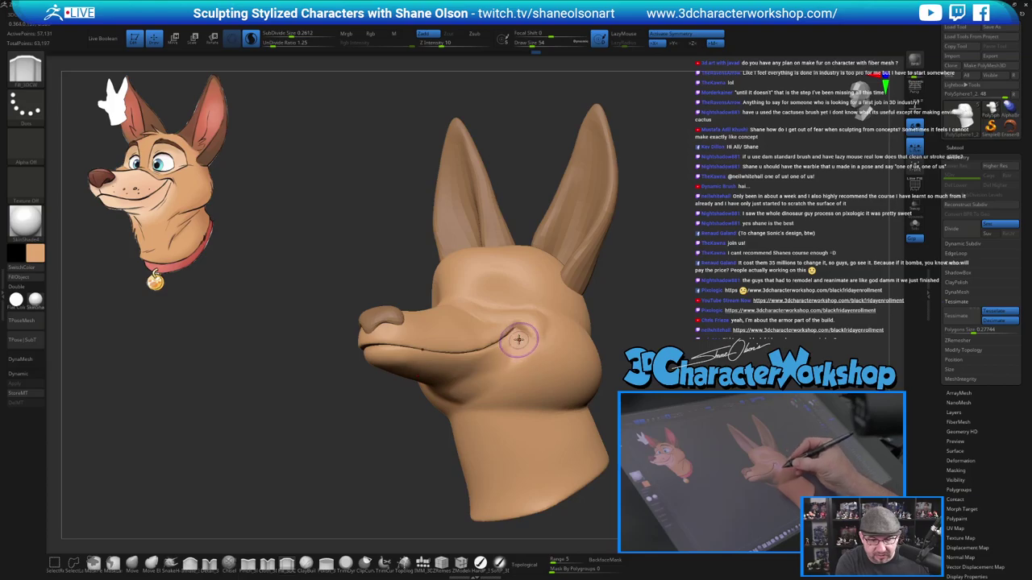
pyautogui.moveTo(463, 375); pyautogui.dragTo(508, 352, button='right')
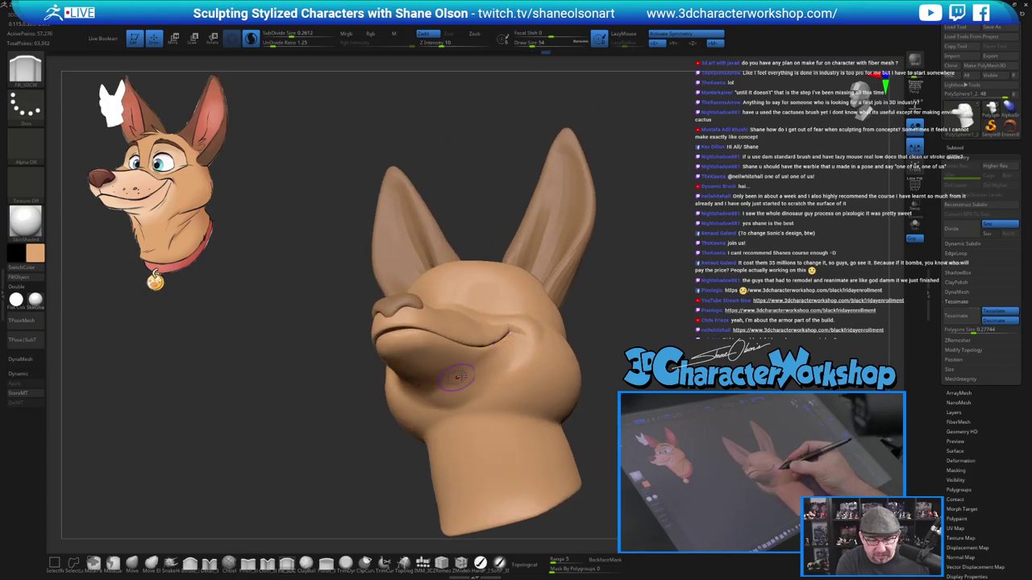
pyautogui.moveTo(526, 387); pyautogui.dragTo(448, 384, button='right')
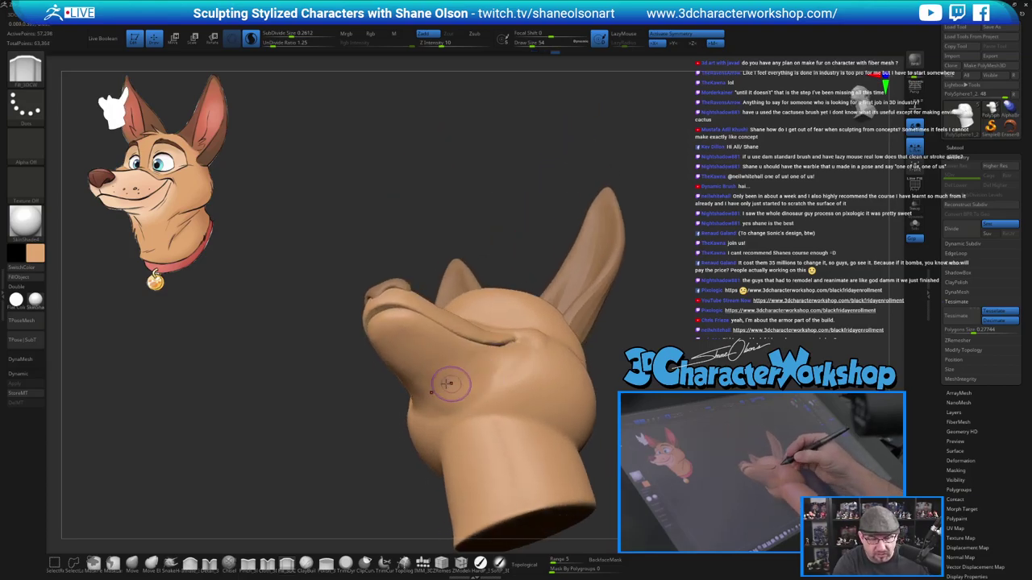
pyautogui.moveTo(513, 360); pyautogui.dragTo(509, 403, button='right')
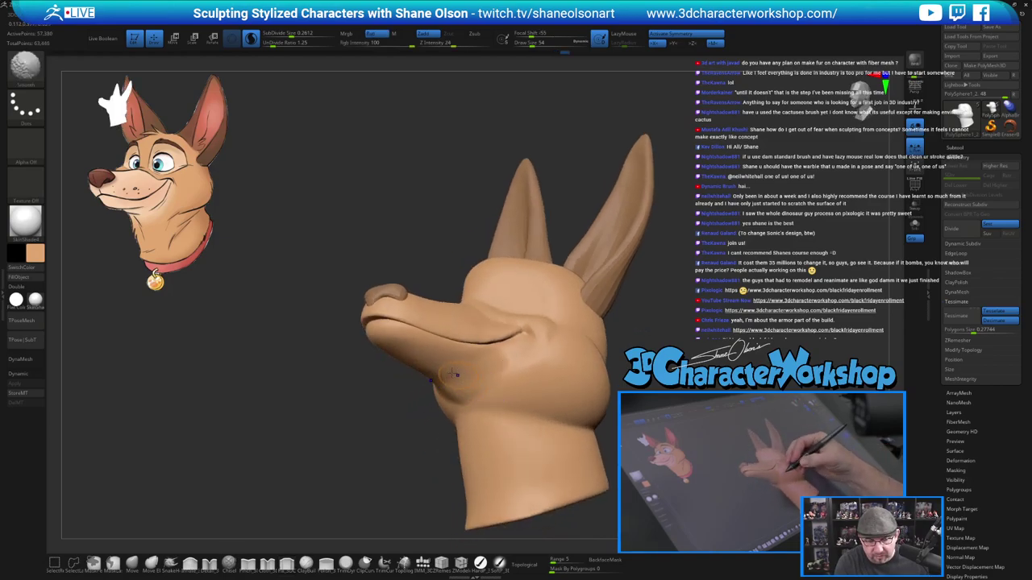
# Fill the crease under the jaw with the Fill_3DCW brush at Draw Size 54, and smooth the cheek above the mouth corner.
pyautogui.moveTo(492, 360)
pyautogui.mouseDown(button='right')
pyautogui.moveTo(530, 431)
pyautogui.moveTo(538, 411)
pyautogui.moveTo(548, 366)
pyautogui.moveTo(480, 407)
pyautogui.mouseUp(button='right')
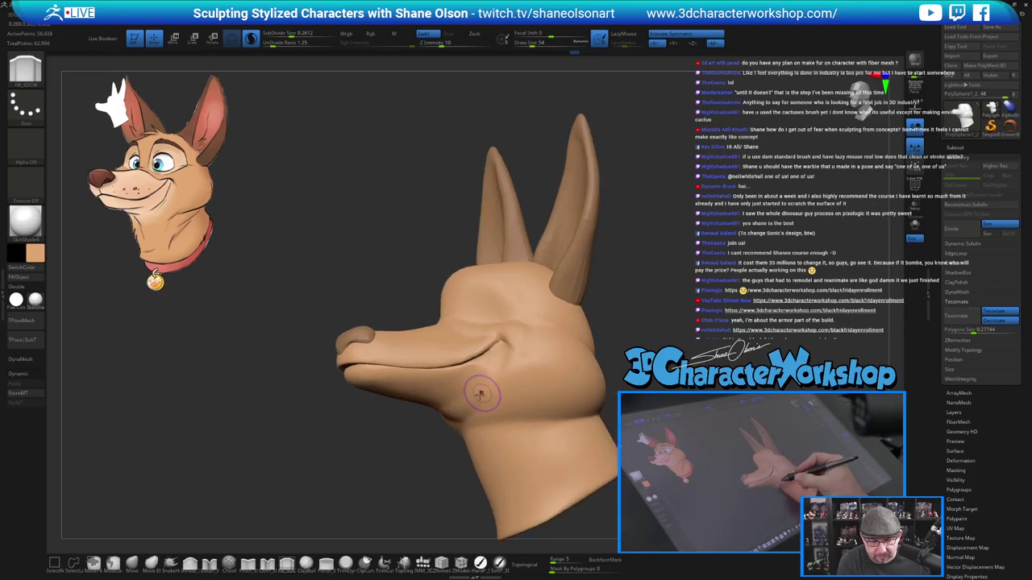
pyautogui.moveTo(481, 395); pyautogui.dragTo(459, 413)
pyautogui.moveTo(550, 370)
pyautogui.mouseDown(button='right')
pyautogui.moveTo(524, 355)
pyautogui.moveTo(548, 377)
pyautogui.mouseUp(button='right')
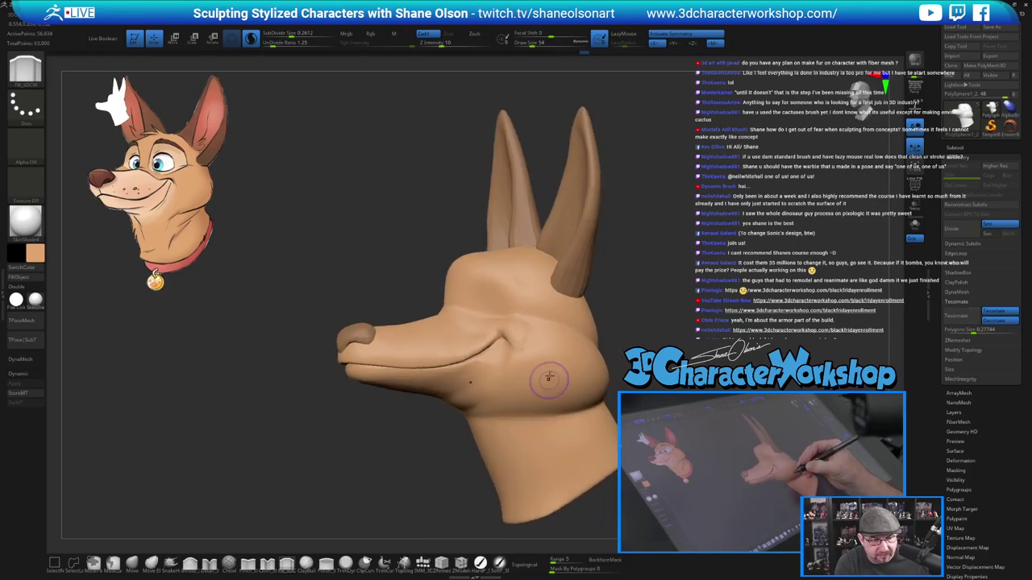
pyautogui.keyDown('shift'); pyautogui.moveTo(517, 328); pyautogui.dragTo(519, 334); pyautogui.keyUp('shift')
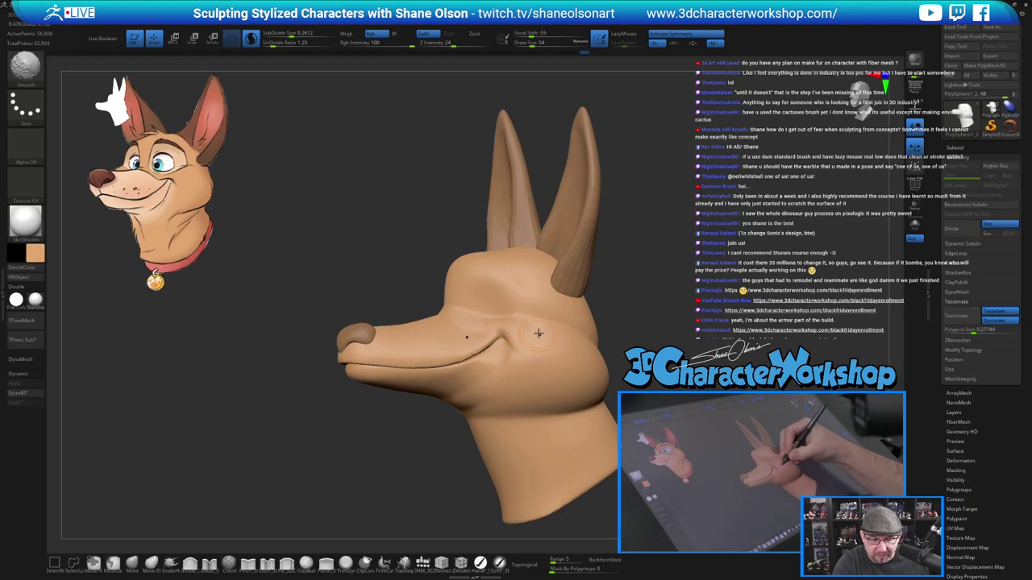
# Reduce the Fill brush to Draw Size 44 and build up the transition between the eye socket, muzzle and upper cheek.
pyautogui.moveTo(538, 334)
pyautogui.mouseDown(button='right')
pyautogui.moveTo(539, 348)
pyautogui.moveTo(525, 334)
pyautogui.mouseUp(button='right')
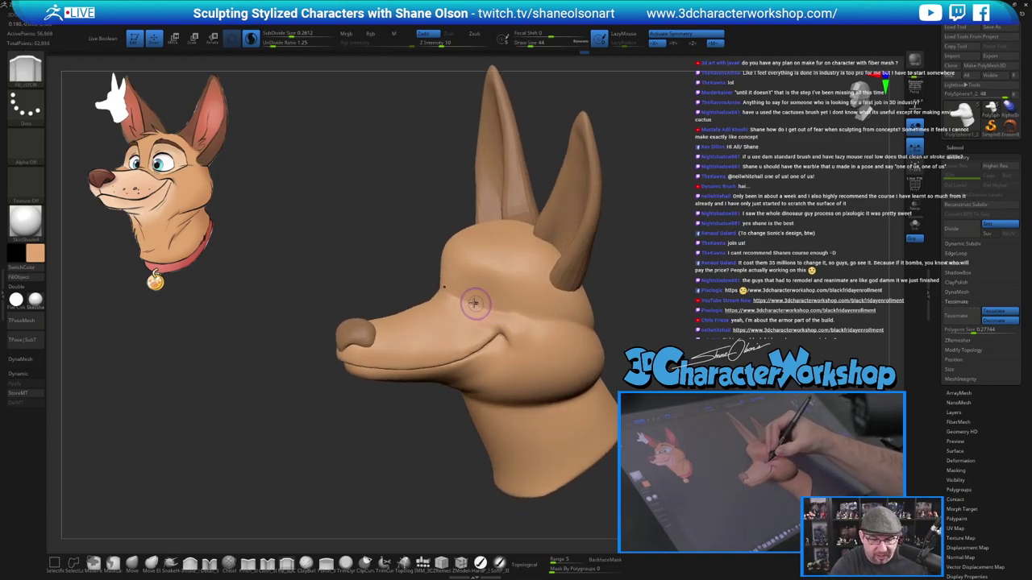
pyautogui.moveTo(462, 294); pyautogui.dragTo(476, 295, button='right')
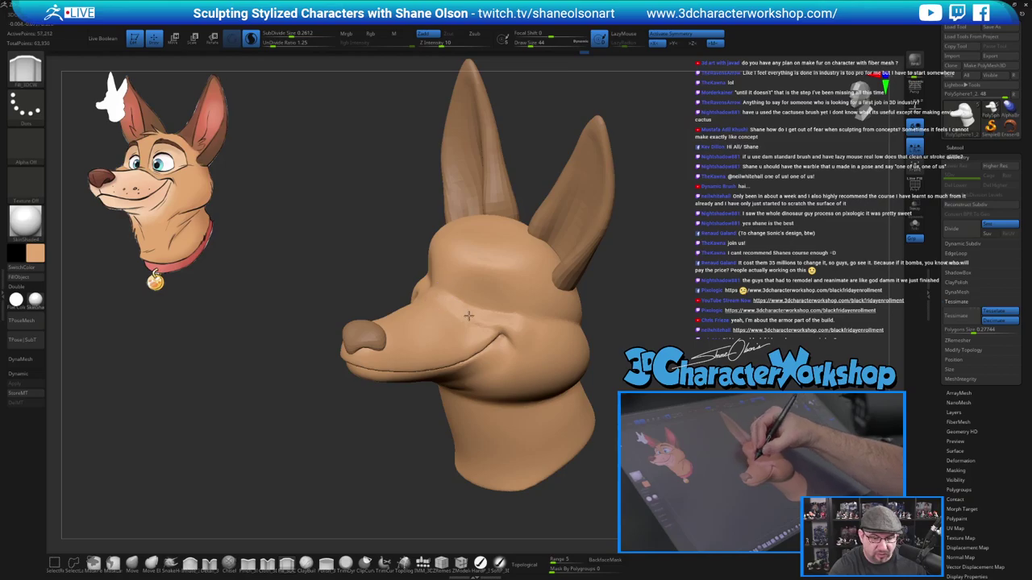
pyautogui.moveTo(480, 320)
pyautogui.mouseDown()
pyautogui.moveTo(500, 318)
pyautogui.moveTo(489, 316)
pyautogui.mouseUp()
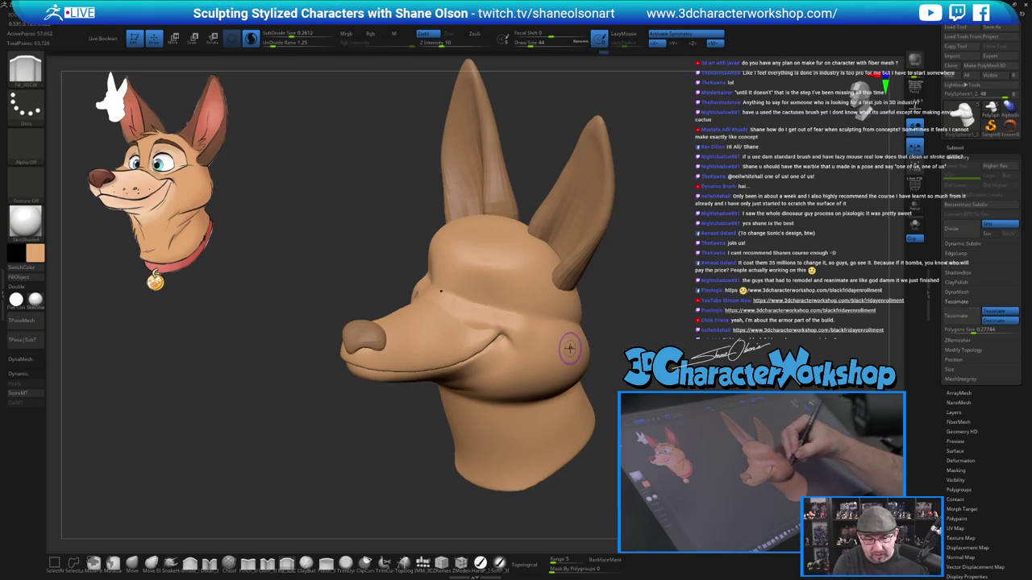
pyautogui.moveTo(556, 355); pyautogui.dragTo(535, 347, button='right')
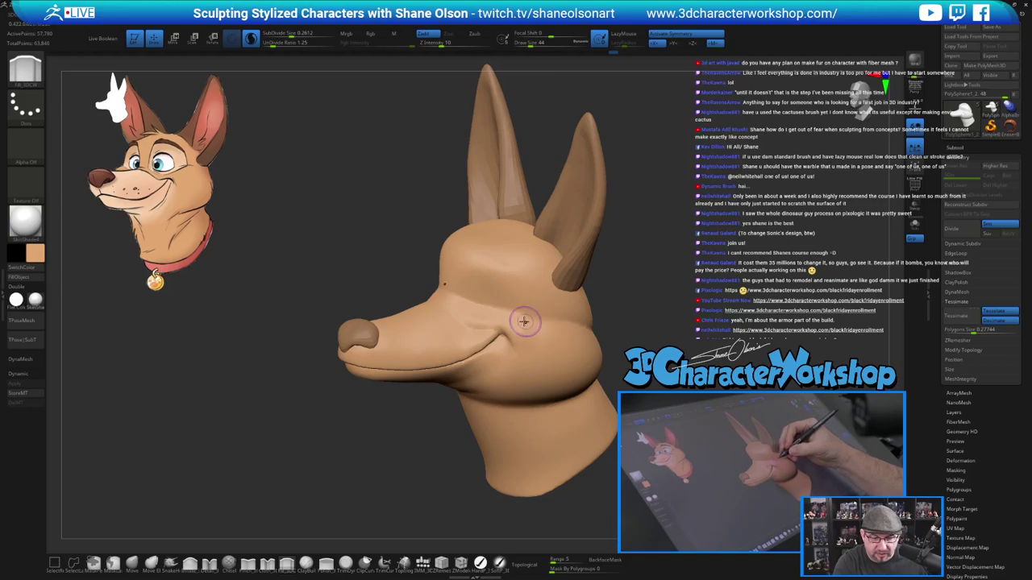
pyautogui.moveTo(544, 311); pyautogui.dragTo(518, 318, button='right')
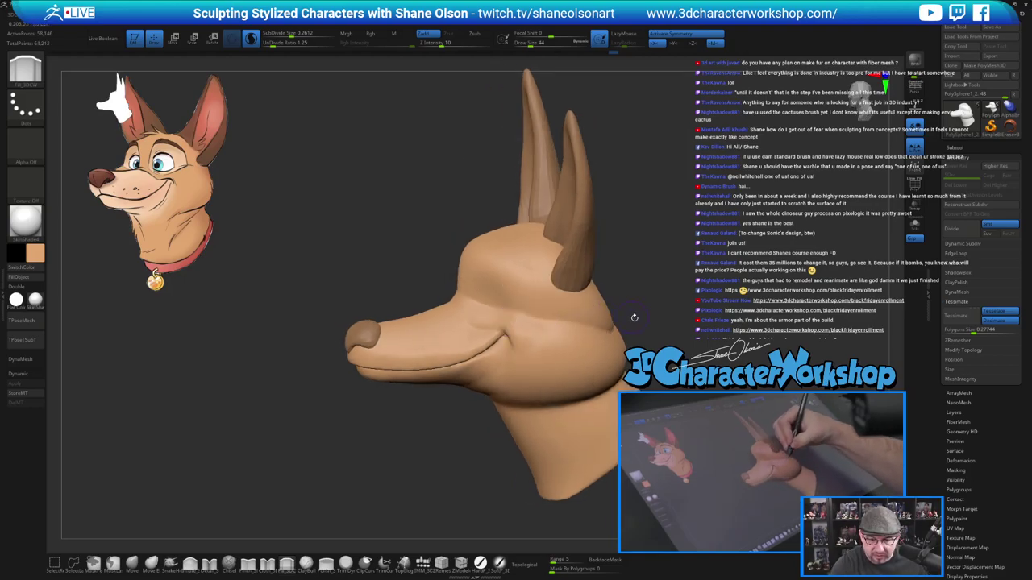
# Set the Draw Size to 74 and the Smooth brush's Z Intensity to 69, and smooth the cheek and head behind and below the ears.
pyautogui.moveTo(635, 318); pyautogui.dragTo(604, 315, button='right')
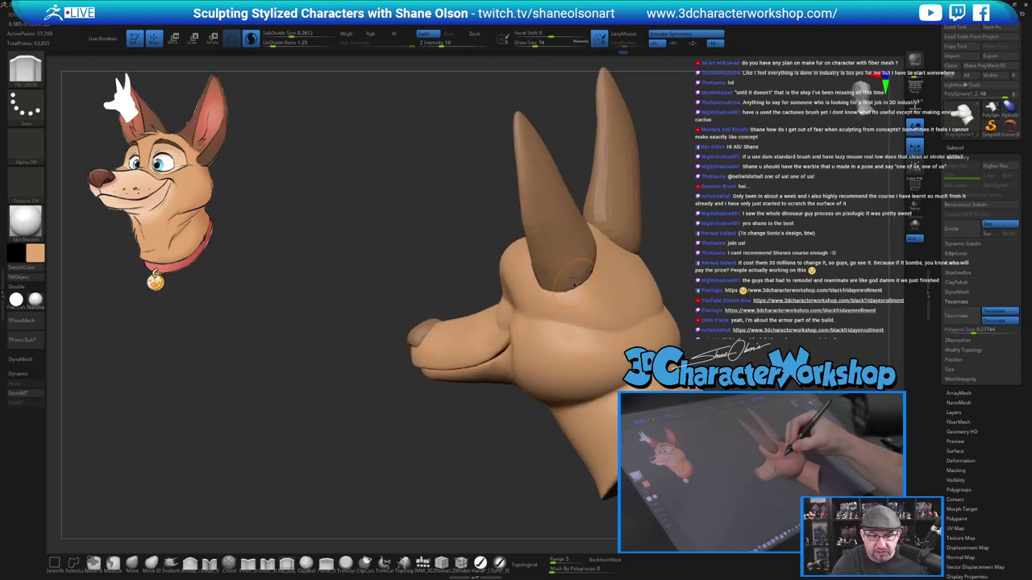
pyautogui.keyDown('shift'); pyautogui.click(478, 45); pyautogui.keyUp('shift')
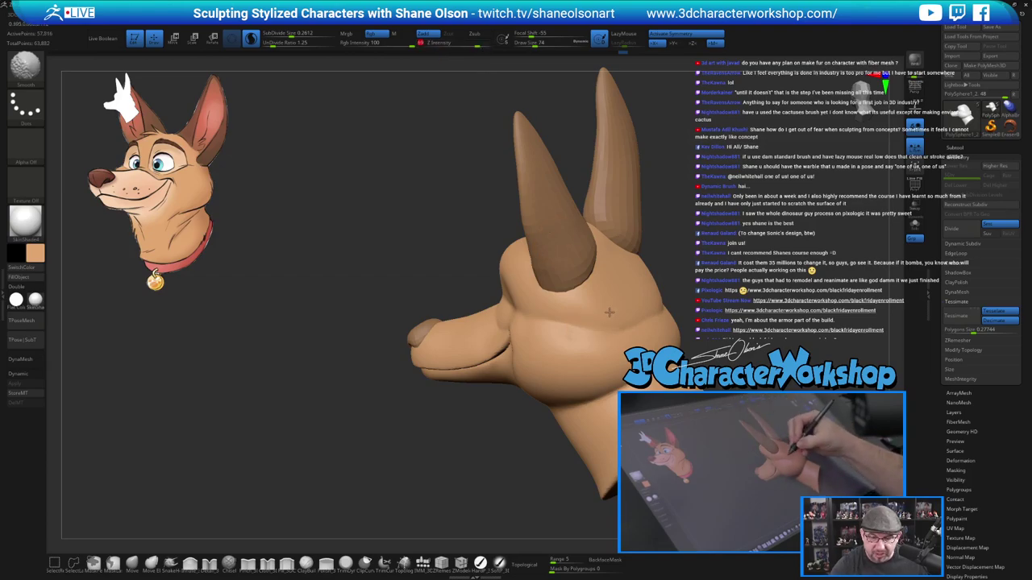
pyautogui.moveTo(610, 312)
pyautogui.mouseDown(button='right')
pyautogui.moveTo(671, 338)
pyautogui.moveTo(605, 407)
pyautogui.moveTo(596, 470)
pyautogui.moveTo(669, 478)
pyautogui.mouseUp(button='right')
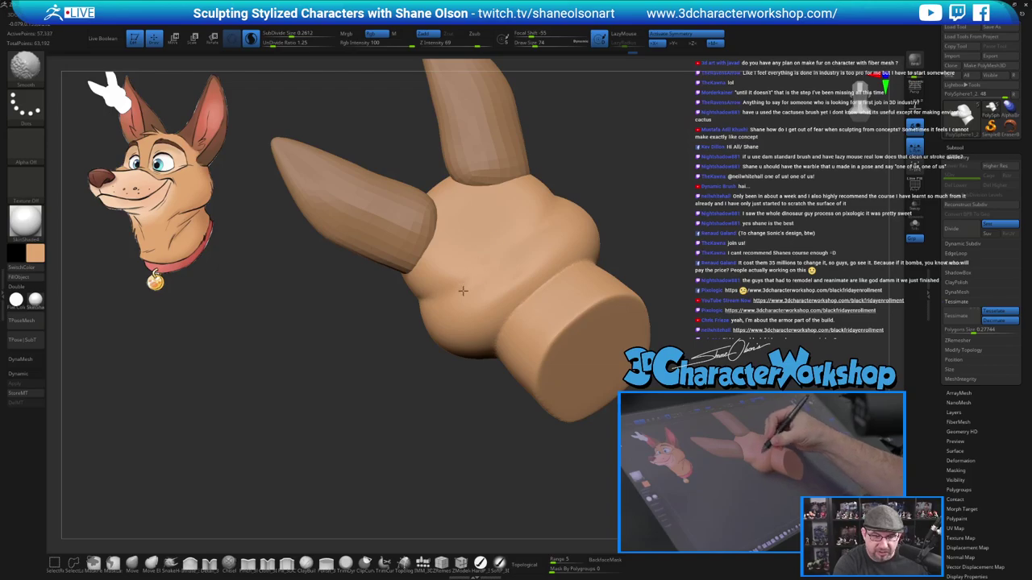
pyautogui.moveTo(654, 239)
pyautogui.mouseDown()
pyautogui.moveTo(619, 241)
pyautogui.moveTo(631, 234)
pyautogui.mouseUp()
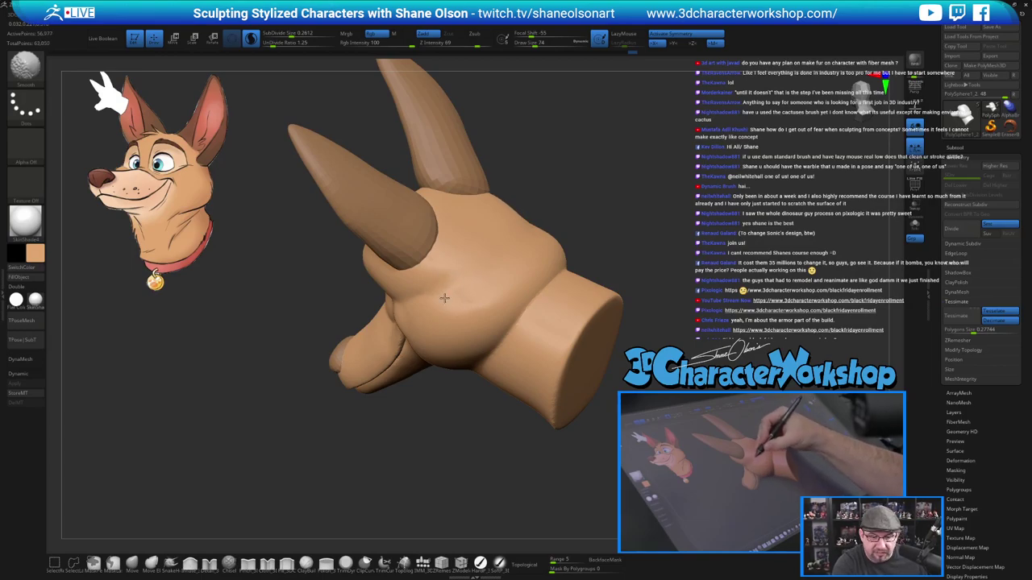
pyautogui.keyDown('shift'); pyautogui.moveTo(444, 299); pyautogui.dragTo(453, 294); pyautogui.keyUp('shift')
pyautogui.moveTo(577, 218); pyautogui.dragTo(633, 211)
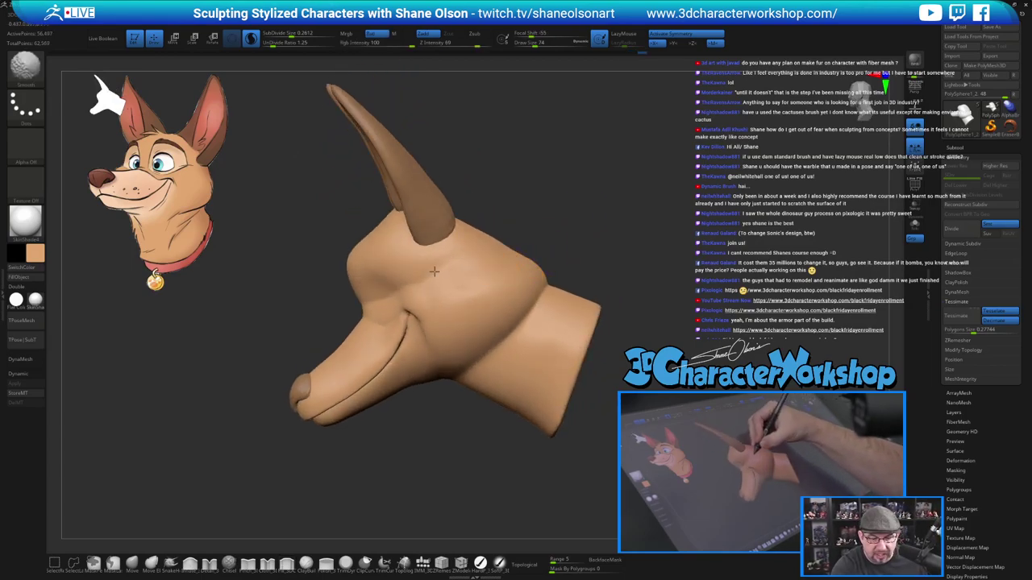
pyautogui.moveTo(510, 220); pyautogui.dragTo(561, 203)
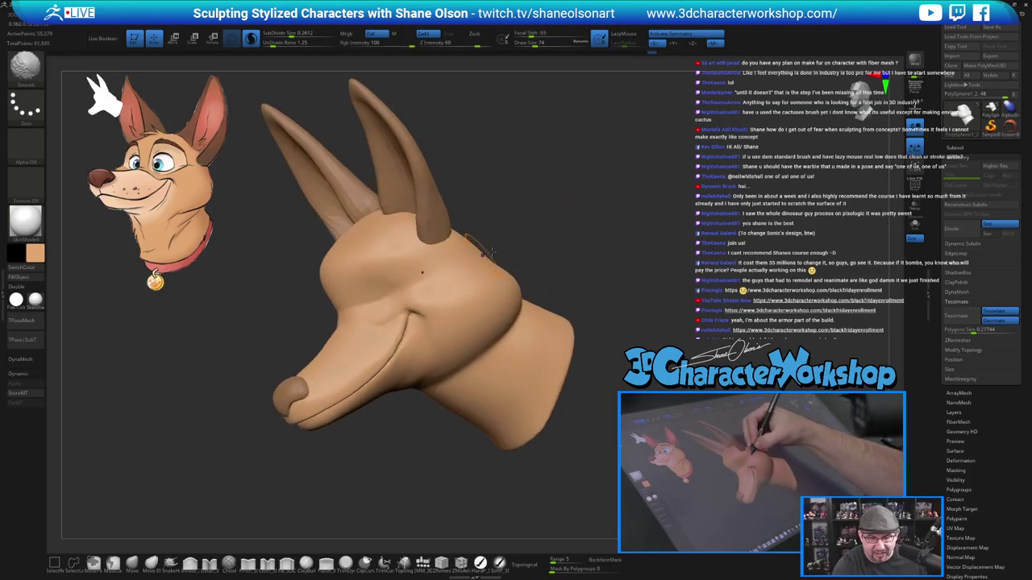
pyautogui.moveTo(512, 242); pyautogui.dragTo(550, 216)
# Smooth the brow and eye area above the muzzle, checking the head's shape from the front and above against the drawing.
pyautogui.moveTo(550, 283)
pyautogui.keyDown('alt'); pyautogui.mouseDown()
pyautogui.moveTo(589, 302)
pyautogui.moveTo(494, 282)
pyautogui.mouseUp(); pyautogui.keyUp('alt')
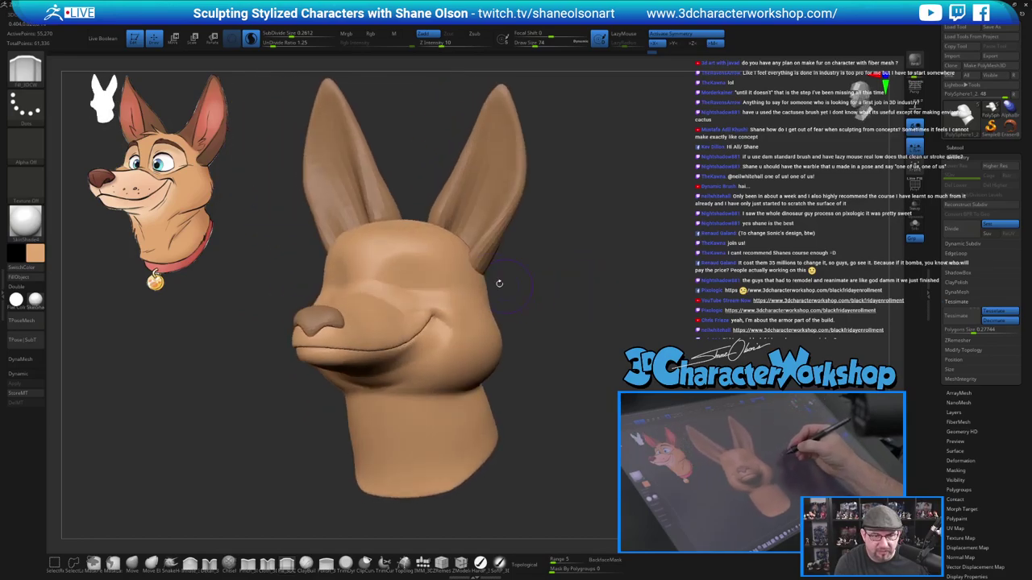
pyautogui.keyDown('shift'); pyautogui.moveTo(395, 281); pyautogui.dragTo(426, 286); pyautogui.keyUp('shift')
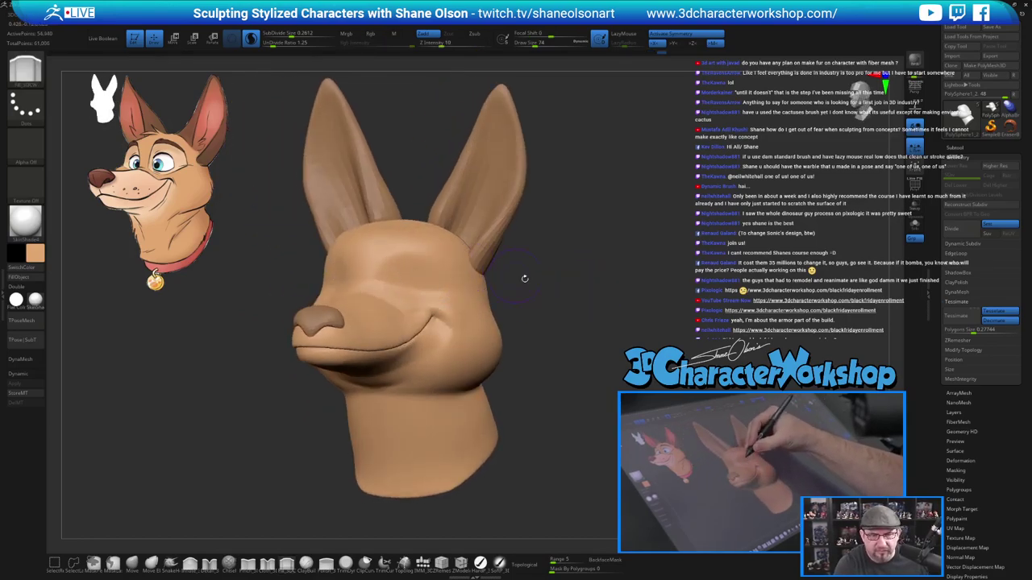
pyautogui.keyDown('alt'); pyautogui.moveTo(592, 317); pyautogui.dragTo(586, 312); pyautogui.keyUp('alt')
pyautogui.moveTo(606, 379)
pyautogui.mouseDown()
pyautogui.moveTo(586, 372)
pyautogui.moveTo(623, 391)
pyautogui.moveTo(592, 390)
pyautogui.moveTo(576, 360)
pyautogui.mouseUp()
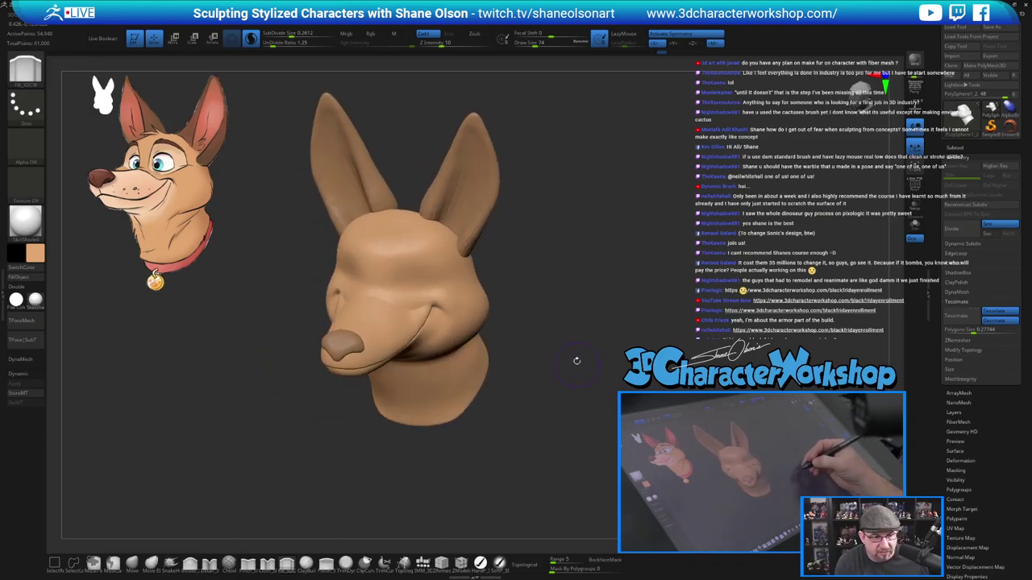
pyautogui.keyDown('alt'); pyautogui.moveTo(558, 320); pyautogui.dragTo(568, 340); pyautogui.keyUp('alt')
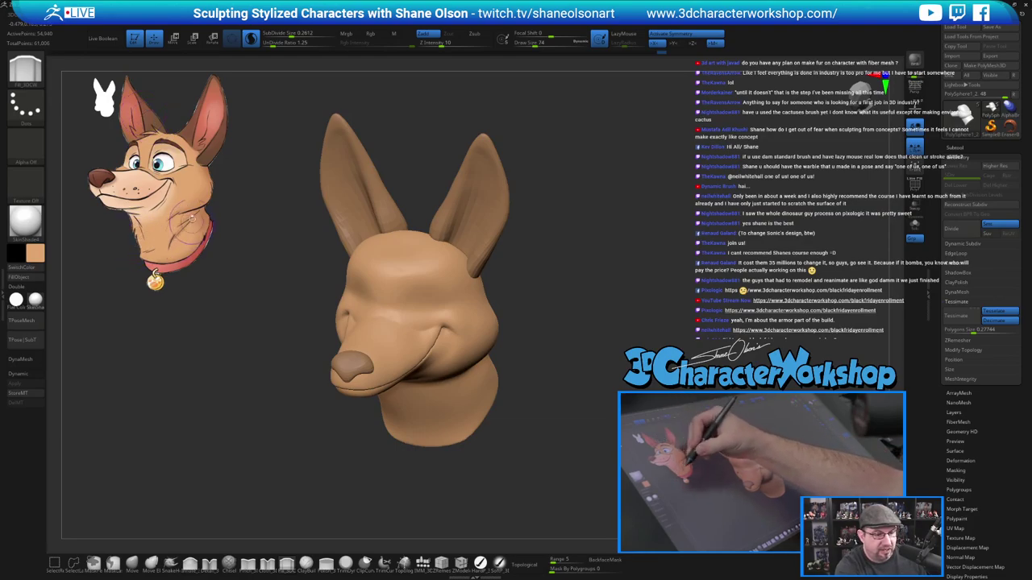
pyautogui.moveTo(619, 373)
pyautogui.keyDown('alt'); pyautogui.mouseDown()
pyautogui.moveTo(654, 386)
pyautogui.moveTo(648, 410)
pyautogui.moveTo(671, 411)
pyautogui.moveTo(656, 393)
pyautogui.mouseUp(); pyautogui.keyUp('alt')
pyautogui.moveTo(445, 311)
pyautogui.keyDown('shift'); pyautogui.mouseDown()
pyautogui.moveTo(425, 309)
pyautogui.moveTo(433, 281)
pyautogui.mouseUp(); pyautogui.keyUp('shift')
pyautogui.moveTo(566, 350); pyautogui.dragTo(552, 392)
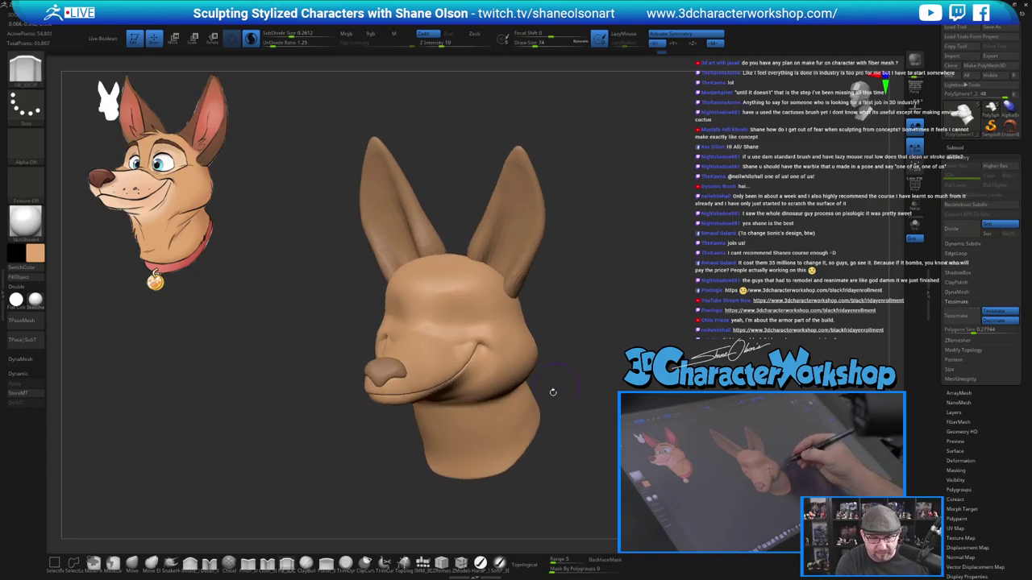
# Switch to a plane-flattening brush at Draw Size 51, and set its Z Intensity to 14 for shaping the brow.
pyautogui.click(248, 563)
pyautogui.moveTo(567, 318)
pyautogui.keyDown('alt'); pyautogui.mouseDown()
pyautogui.moveTo(592, 334)
pyautogui.moveTo(595, 351)
pyautogui.moveTo(593, 328)
pyautogui.mouseUp(); pyautogui.keyUp('alt')
pyautogui.press('s')
pyautogui.moveTo(440, 294); pyautogui.dragTo(429, 355)
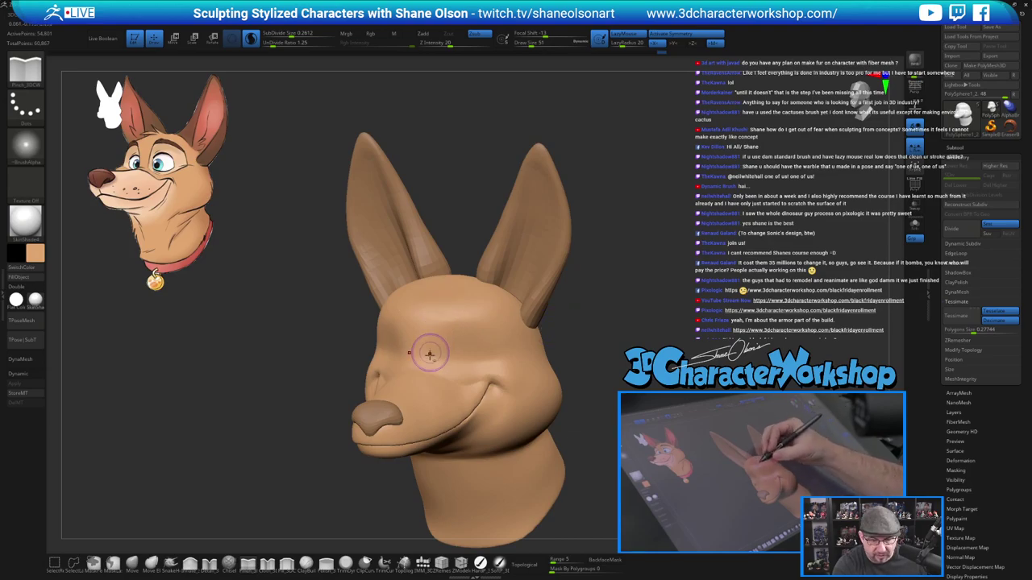
pyautogui.click(446, 44)
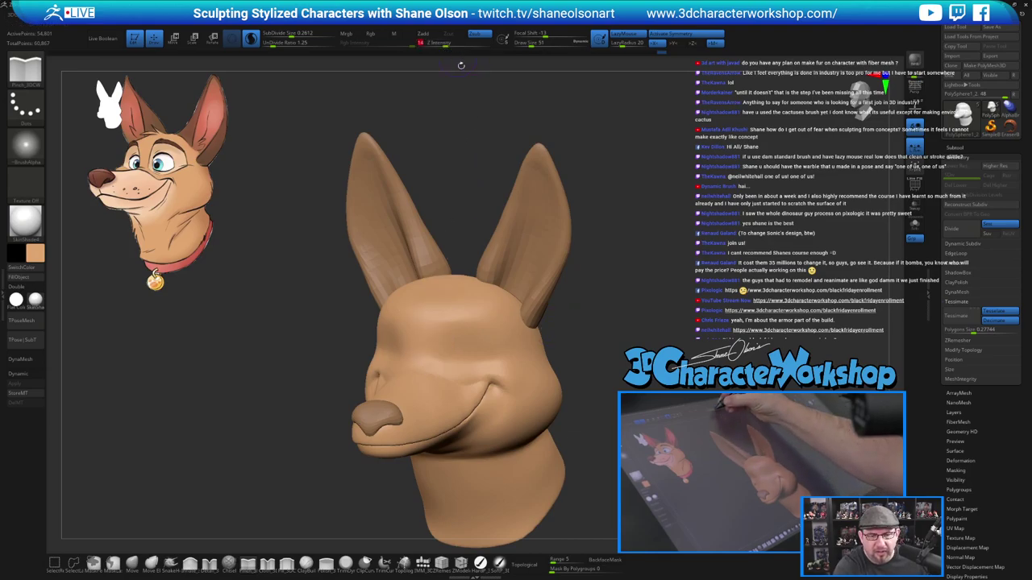
pyautogui.keyDown('alt'); pyautogui.moveTo(592, 334); pyautogui.dragTo(586, 308); pyautogui.keyUp('alt')
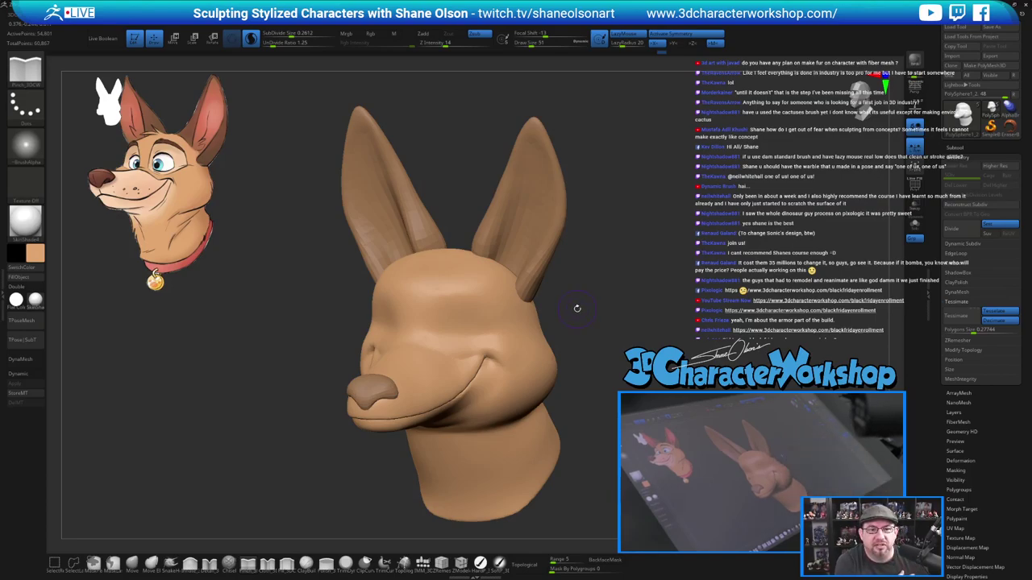
# Flatten a vertical plane up the middle of the forehead from between the eyes, and begin the brow edge.
pyautogui.moveTo(586, 334)
pyautogui.mouseDown()
pyautogui.moveTo(606, 325)
pyautogui.moveTo(555, 320)
pyautogui.mouseUp()
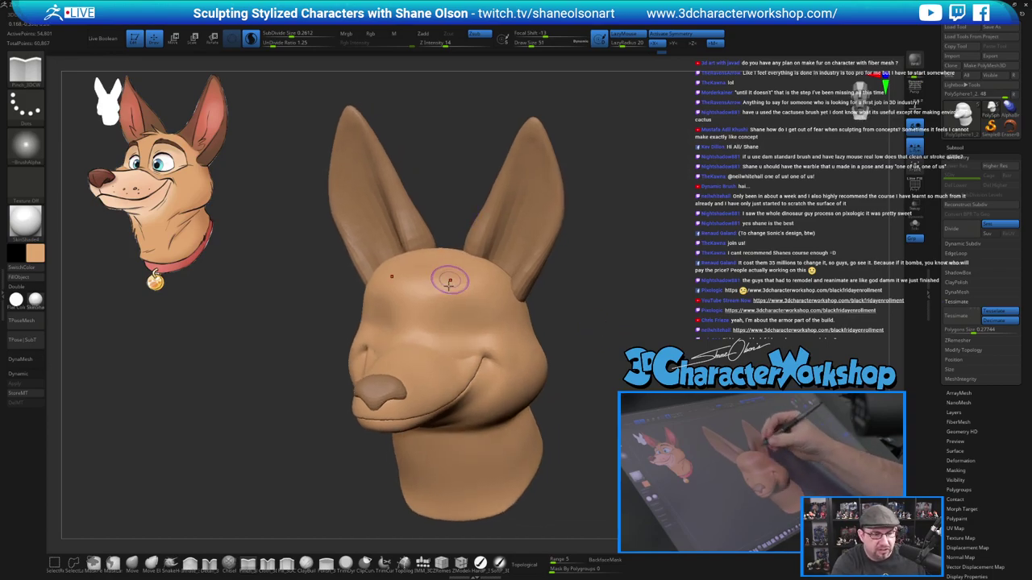
pyautogui.moveTo(425, 336); pyautogui.dragTo(429, 281)
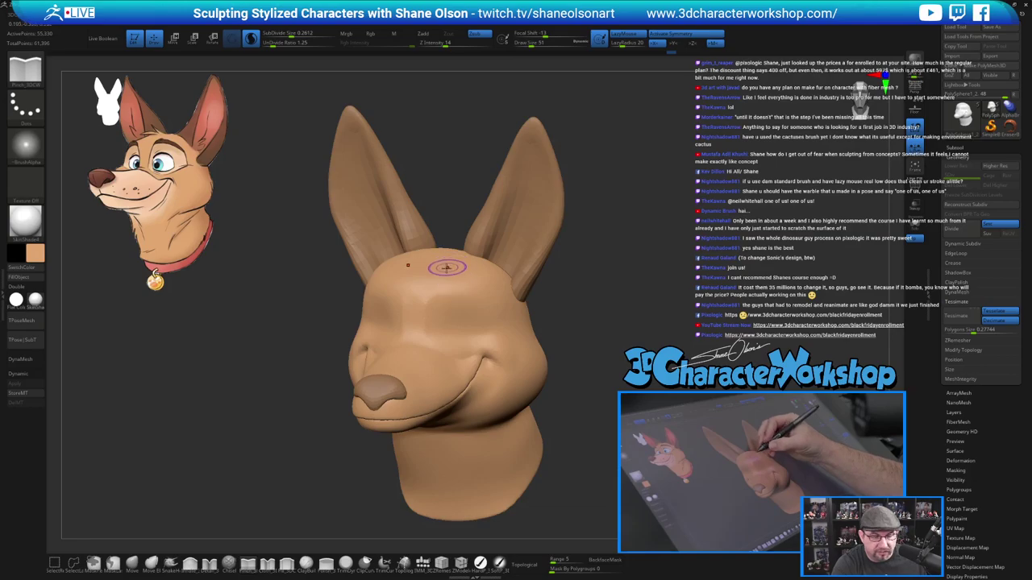
pyautogui.moveTo(428, 335); pyautogui.dragTo(430, 288)
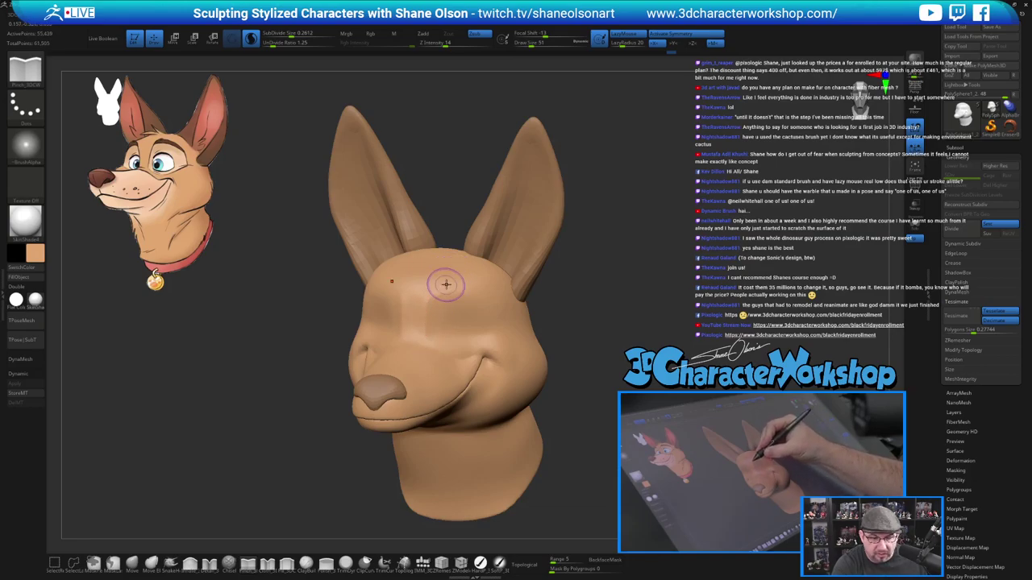
pyautogui.moveTo(602, 321)
pyautogui.mouseDown()
pyautogui.moveTo(566, 321)
pyautogui.moveTo(552, 347)
pyautogui.moveTo(576, 345)
pyautogui.moveTo(548, 345)
pyautogui.mouseUp()
pyautogui.moveTo(407, 320); pyautogui.dragTo(408, 314)
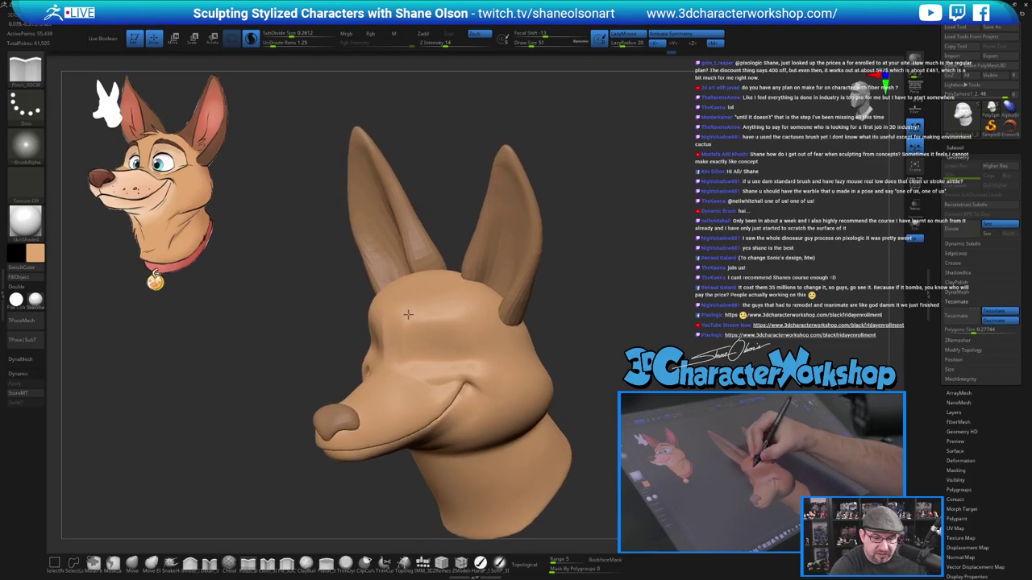
# Carve the brow ridge and the eye socket's outer edge with flattening strokes above and beside the eye area.
pyautogui.moveTo(552, 337)
pyautogui.mouseDown()
pyautogui.moveTo(524, 342)
pyautogui.moveTo(595, 363)
pyautogui.mouseUp()
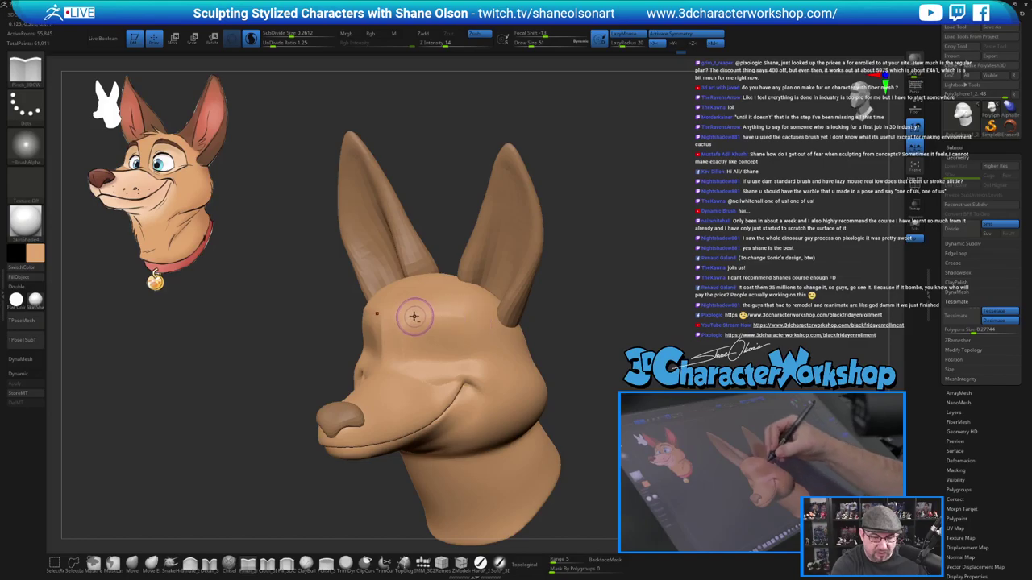
pyautogui.moveTo(407, 318); pyautogui.dragTo(404, 316)
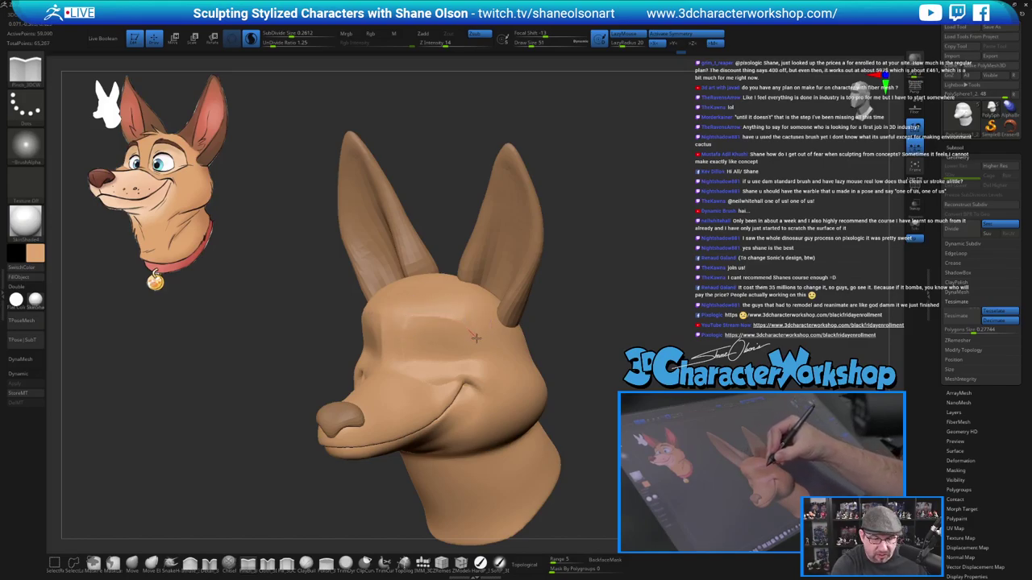
pyautogui.moveTo(476, 338); pyautogui.dragTo(484, 342)
pyautogui.moveTo(560, 379); pyautogui.dragTo(529, 374)
pyautogui.moveTo(457, 321); pyautogui.dragTo(481, 353)
pyautogui.moveTo(586, 347); pyautogui.dragTo(595, 360)
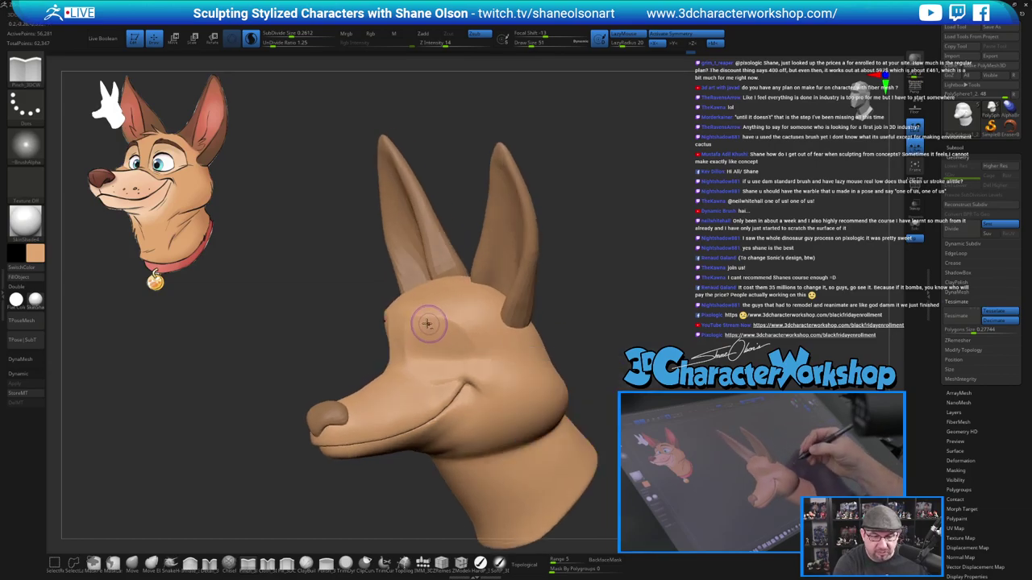
pyautogui.moveTo(427, 324); pyautogui.dragTo(421, 317)
pyautogui.moveTo(476, 348); pyautogui.dragTo(483, 360)
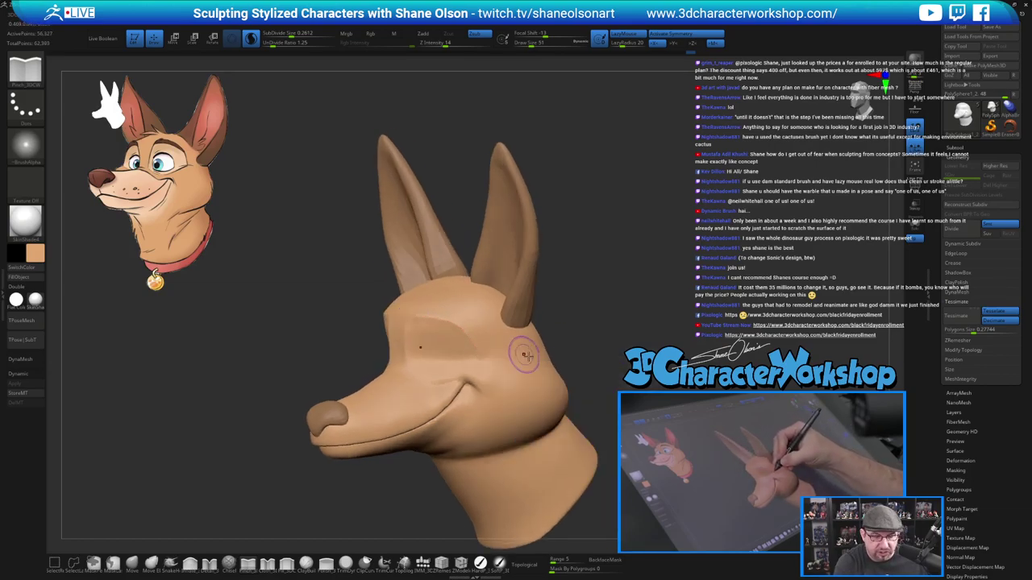
# Flatten the eye socket's lower edge above the cheek, and smooth the inside of the socket.
pyautogui.moveTo(611, 401); pyautogui.dragTo(648, 407)
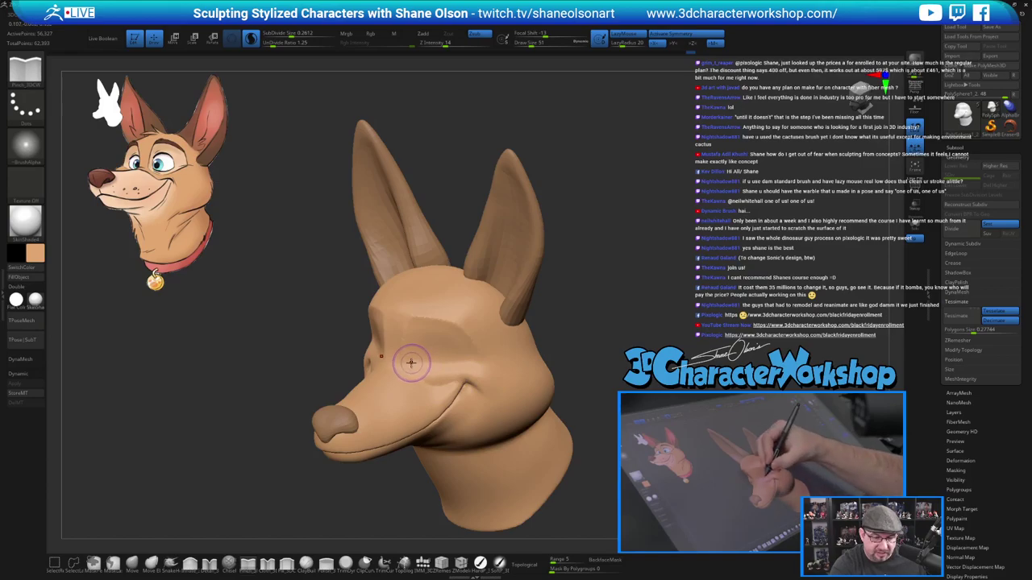
pyautogui.moveTo(405, 362)
pyautogui.mouseDown()
pyautogui.moveTo(430, 372)
pyautogui.moveTo(419, 365)
pyautogui.moveTo(489, 362)
pyautogui.mouseUp()
pyautogui.moveTo(576, 327)
pyautogui.mouseDown()
pyautogui.moveTo(669, 329)
pyautogui.moveTo(579, 323)
pyautogui.mouseUp()
pyautogui.keyDown('shift'); pyautogui.moveTo(430, 350); pyautogui.dragTo(466, 351); pyautogui.keyUp('shift')
pyautogui.moveTo(559, 366); pyautogui.dragTo(601, 360)
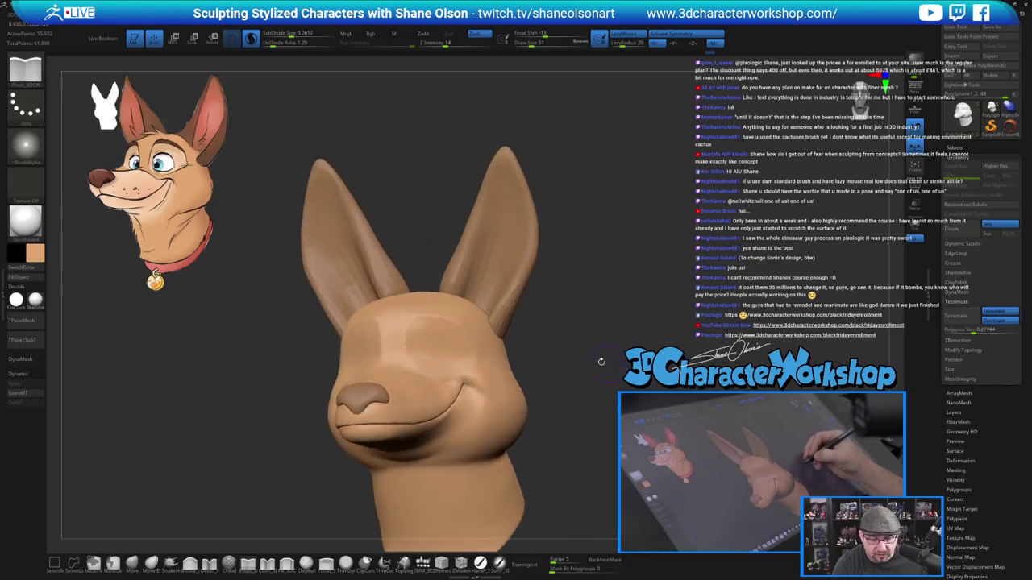
# Soften the hard plane edges between the forehead, brow and eye socket with the Smooth brush.
pyautogui.moveTo(429, 334)
pyautogui.keyDown('shift'); pyautogui.mouseDown()
pyautogui.moveTo(420, 338)
pyautogui.moveTo(406, 316)
pyautogui.moveTo(414, 305)
pyautogui.mouseUp(); pyautogui.keyUp('shift')
pyautogui.moveTo(631, 365); pyautogui.dragTo(589, 371)
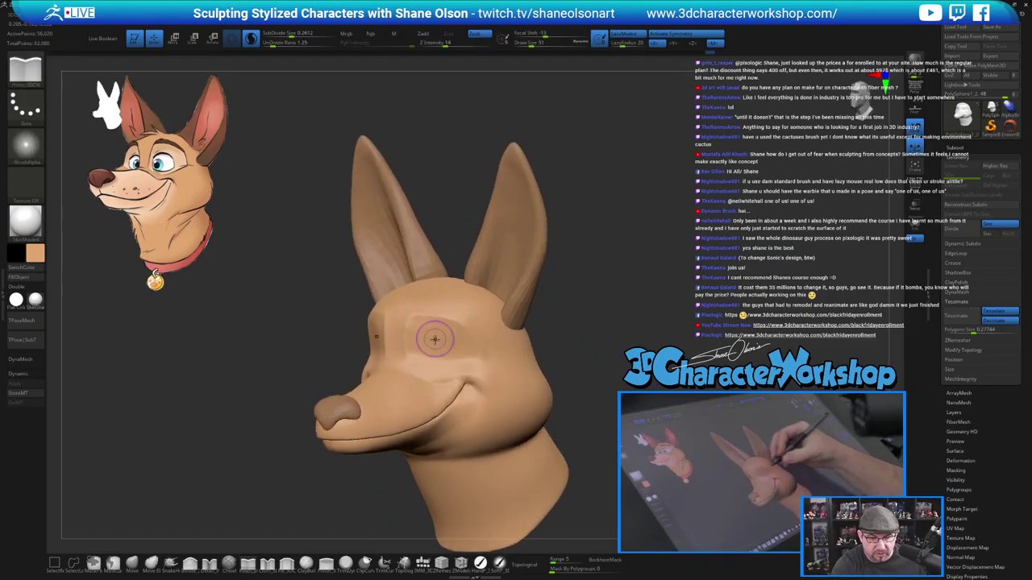
pyautogui.moveTo(412, 345)
pyautogui.keyDown('shift'); pyautogui.mouseDown()
pyautogui.moveTo(400, 334)
pyautogui.moveTo(440, 293)
pyautogui.mouseUp(); pyautogui.keyUp('shift')
# Redefine the brow edge above the eye socket with the flattening brush.
pyautogui.moveTo(453, 295)
pyautogui.mouseDown(button='right')
pyautogui.moveTo(442, 302)
pyautogui.moveTo(447, 295)
pyautogui.mouseUp(button='right')
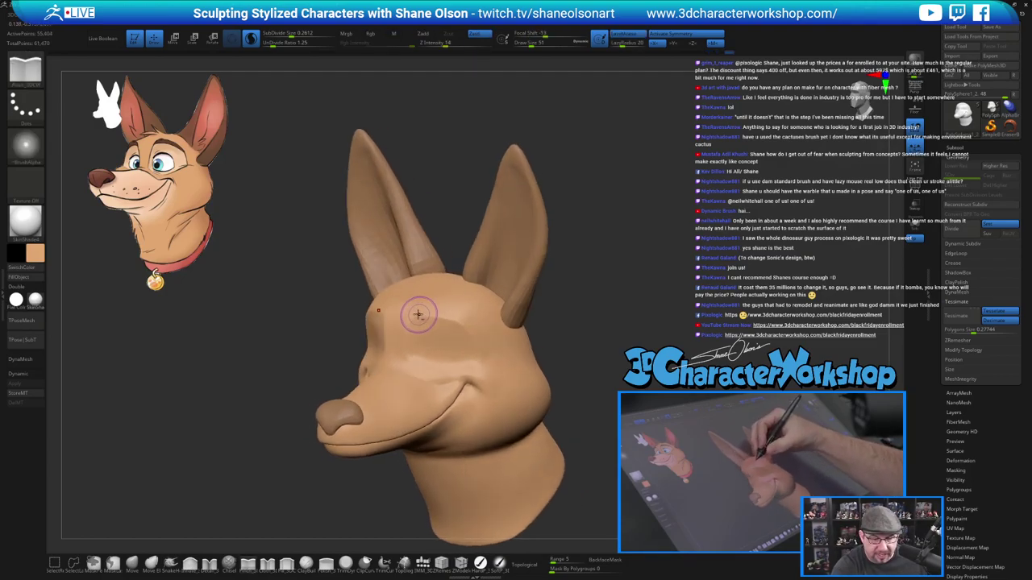
pyautogui.moveTo(419, 316); pyautogui.dragTo(434, 318)
pyautogui.moveTo(587, 360); pyautogui.dragTo(560, 367)
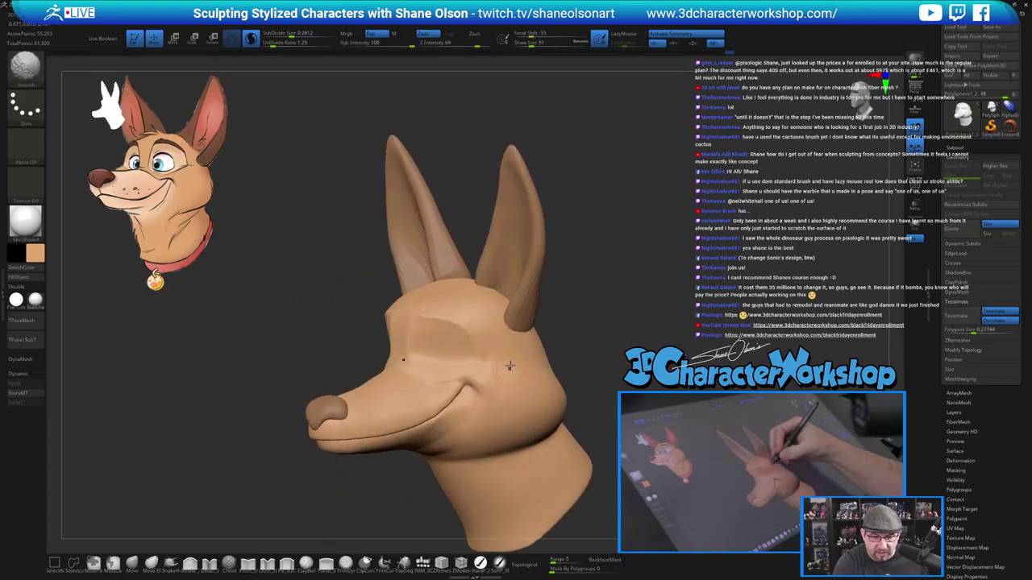
# Examine the head's brow, eye sockets, cheeks and muzzle from several angles against the concept drawing.
pyautogui.moveTo(540, 365); pyautogui.dragTo(608, 416, button='right')
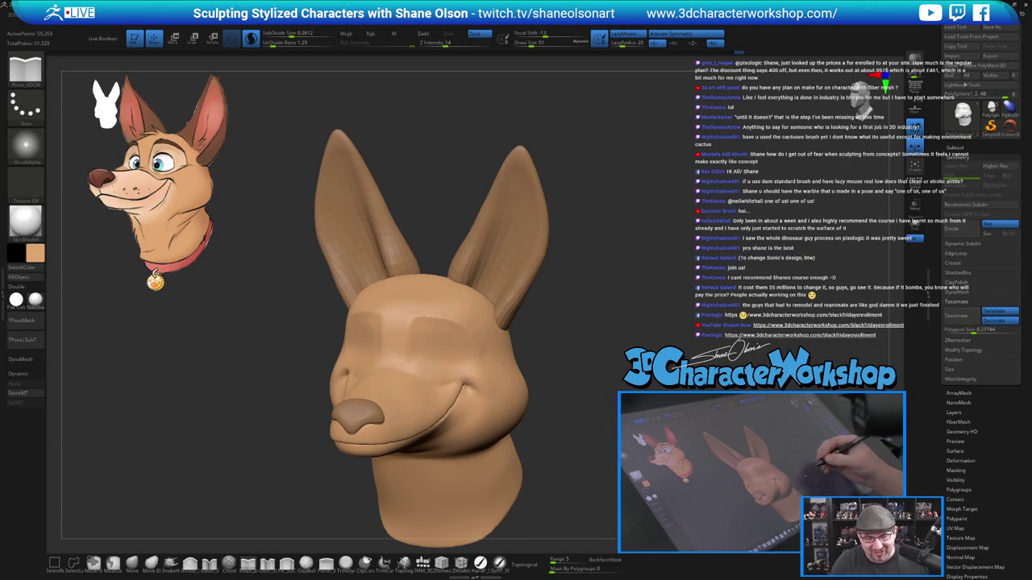
pyautogui.moveTo(666, 374)
pyautogui.mouseDown()
pyautogui.moveTo(605, 346)
pyautogui.moveTo(624, 338)
pyautogui.moveTo(692, 351)
pyautogui.moveTo(685, 395)
pyautogui.moveTo(631, 396)
pyautogui.moveTo(662, 387)
pyautogui.mouseUp()
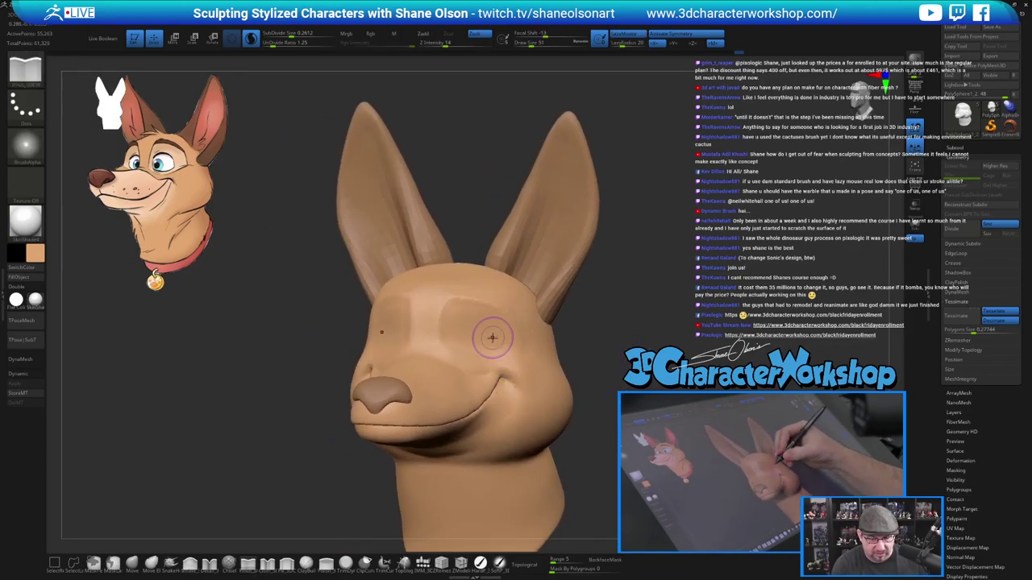
pyautogui.moveTo(603, 419)
pyautogui.mouseDown()
pyautogui.moveTo(632, 421)
pyautogui.moveTo(623, 422)
pyautogui.mouseUp()
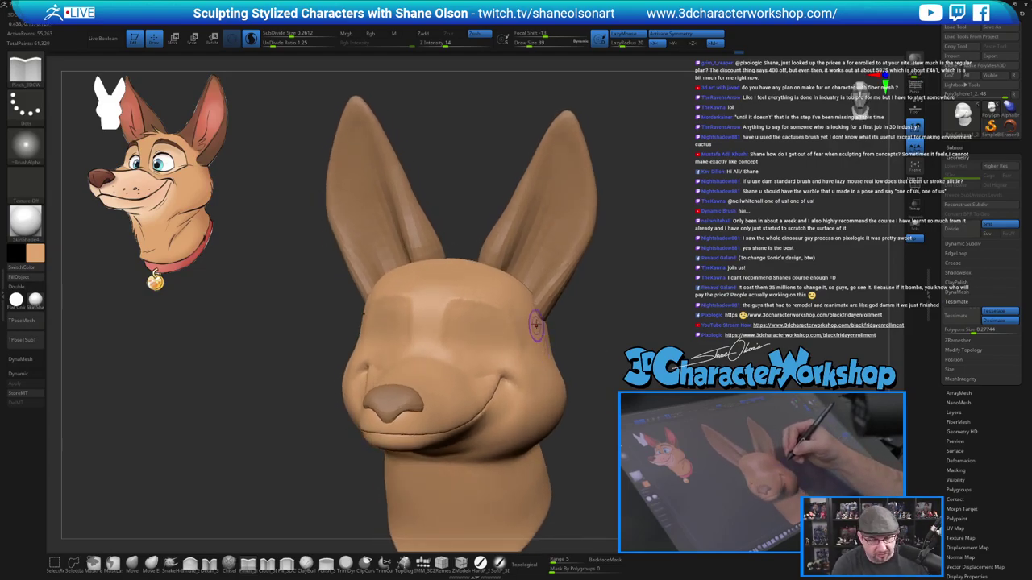
pyautogui.moveTo(645, 339)
pyautogui.mouseDown()
pyautogui.moveTo(654, 324)
pyautogui.moveTo(619, 328)
pyautogui.moveTo(610, 317)
pyautogui.mouseUp()
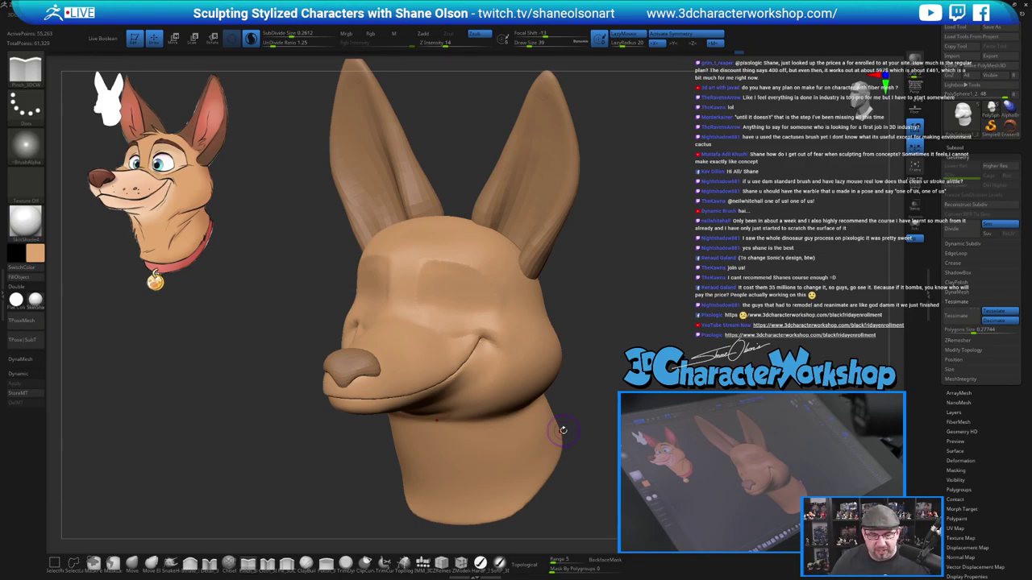
pyautogui.moveTo(650, 429); pyautogui.dragTo(620, 387)
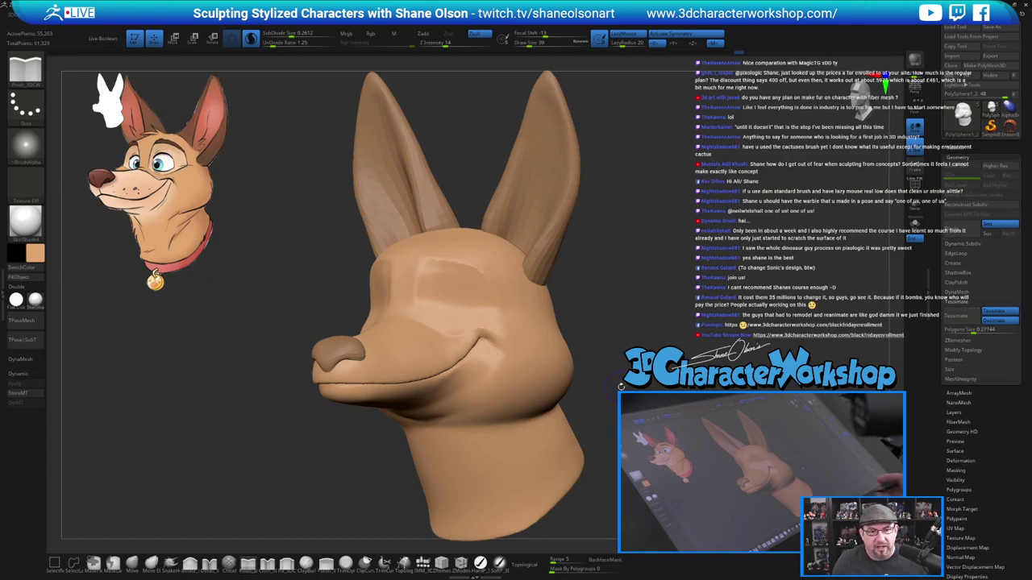
pyautogui.keyDown('alt'); pyautogui.moveTo(620, 387); pyautogui.dragTo(618, 345); pyautogui.keyUp('alt')
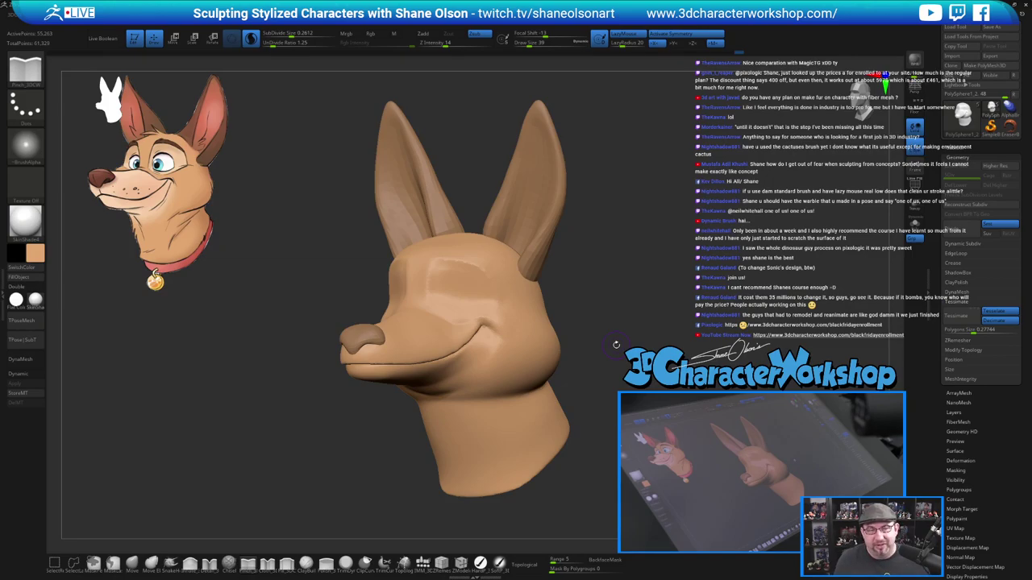
pyautogui.moveTo(613, 345); pyautogui.dragTo(673, 354)
pyautogui.keyDown('shift'); pyautogui.moveTo(592, 347); pyautogui.dragTo(593, 311); pyautogui.keyUp('shift')
pyautogui.moveTo(609, 379); pyautogui.dragTo(604, 419)
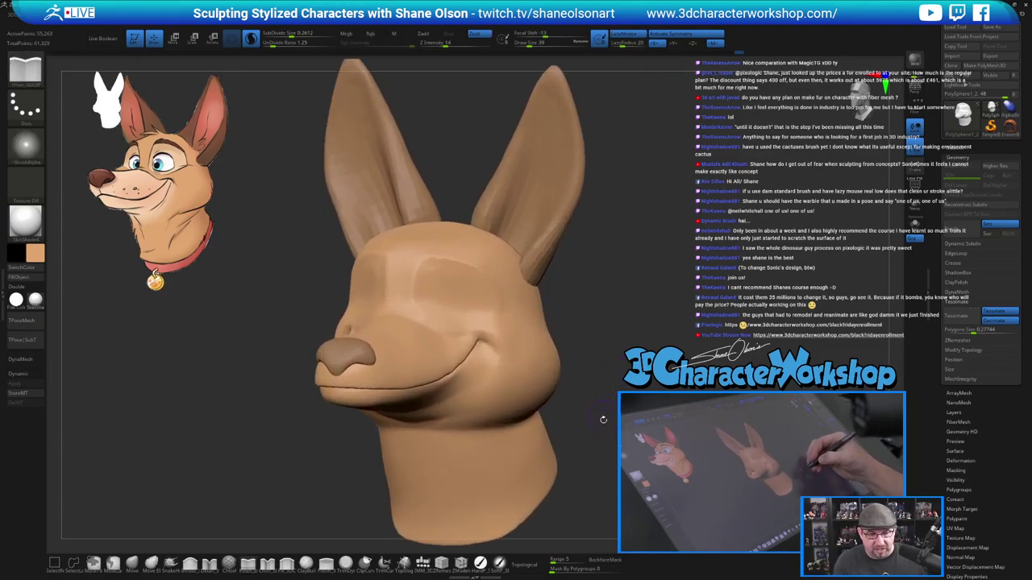
# Insert a mirrored pair of spheres as eyeballs in the eye sockets and split the unmasked points into a separate subtool.
pyautogui.keyDown('alt'); pyautogui.moveTo(564, 465); pyautogui.dragTo(594, 456); pyautogui.keyUp('alt')
pyautogui.click(423, 565)
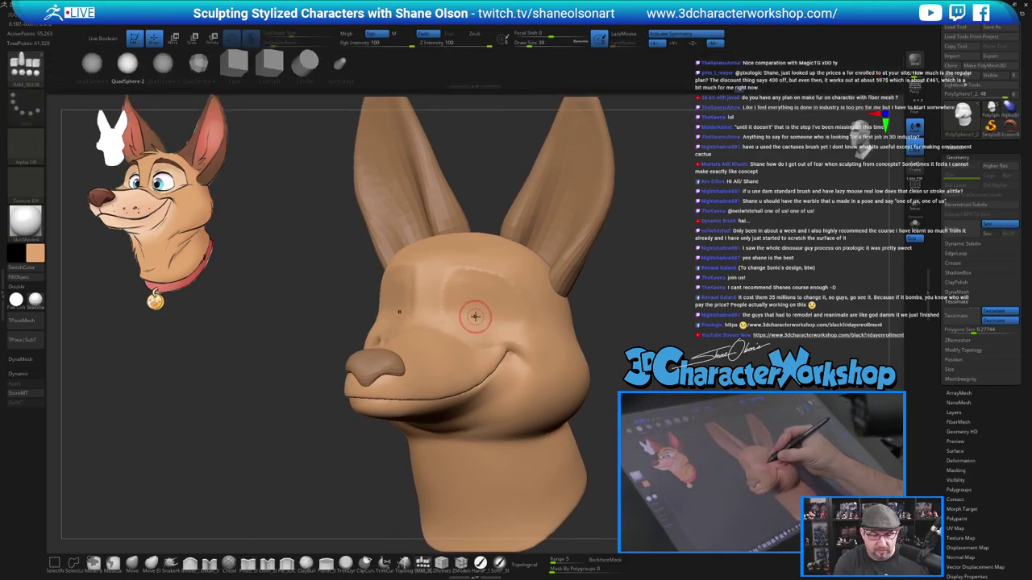
pyautogui.moveTo(477, 315); pyautogui.dragTo(481, 343)
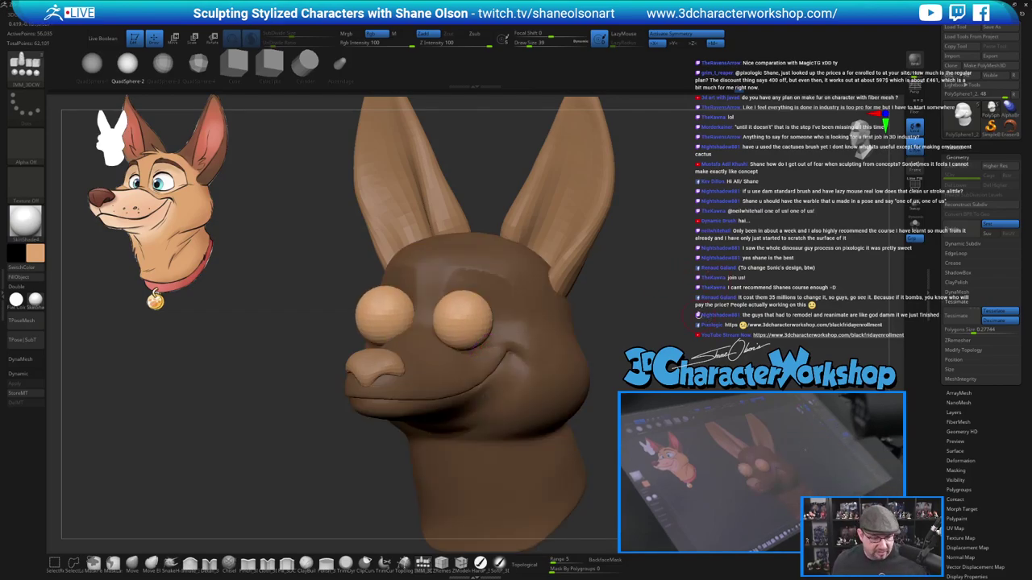
pyautogui.keyDown('alt'); pyautogui.moveTo(699, 314); pyautogui.dragTo(674, 308); pyautogui.keyUp('alt')
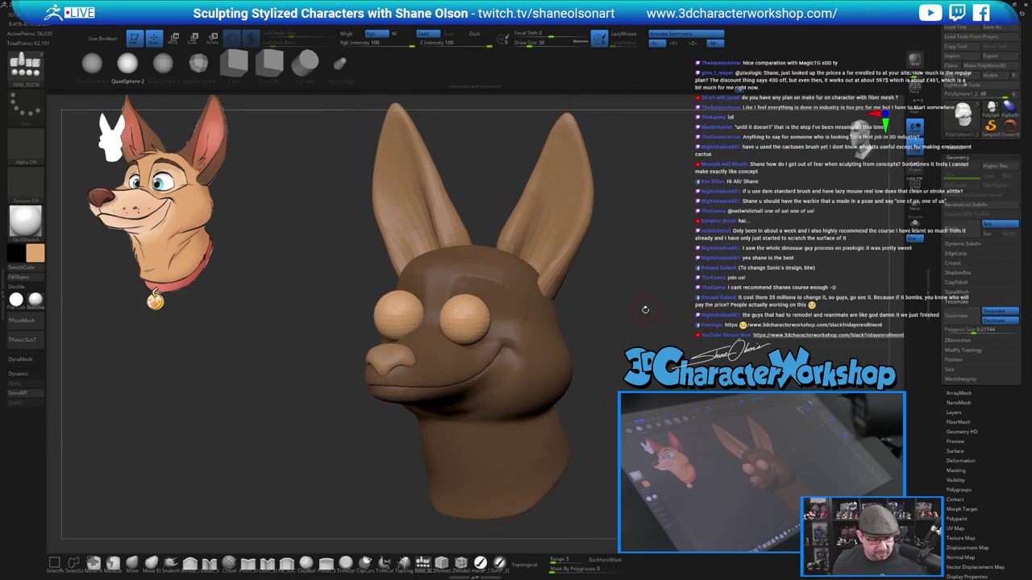
pyautogui.press('space')
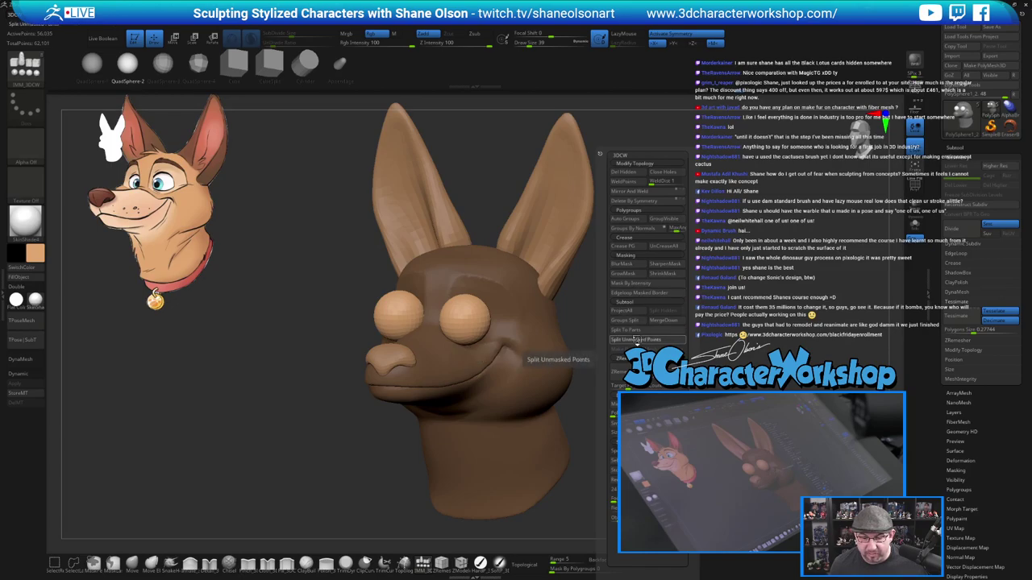
pyautogui.click(637, 339)
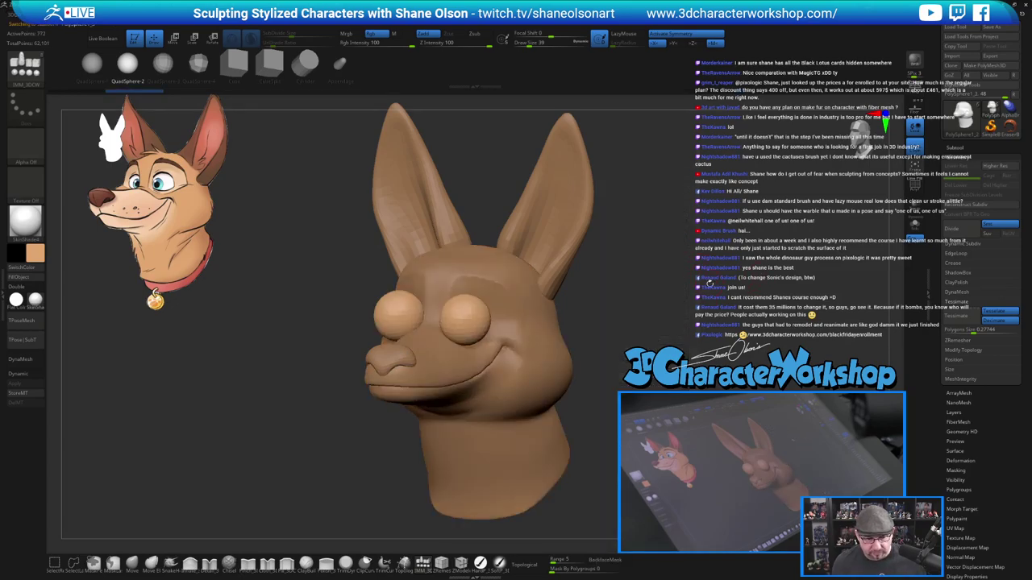
# Choose a near-white colour and fill the eyeballs with it, with the paint brush selected.
pyautogui.click(42, 257)
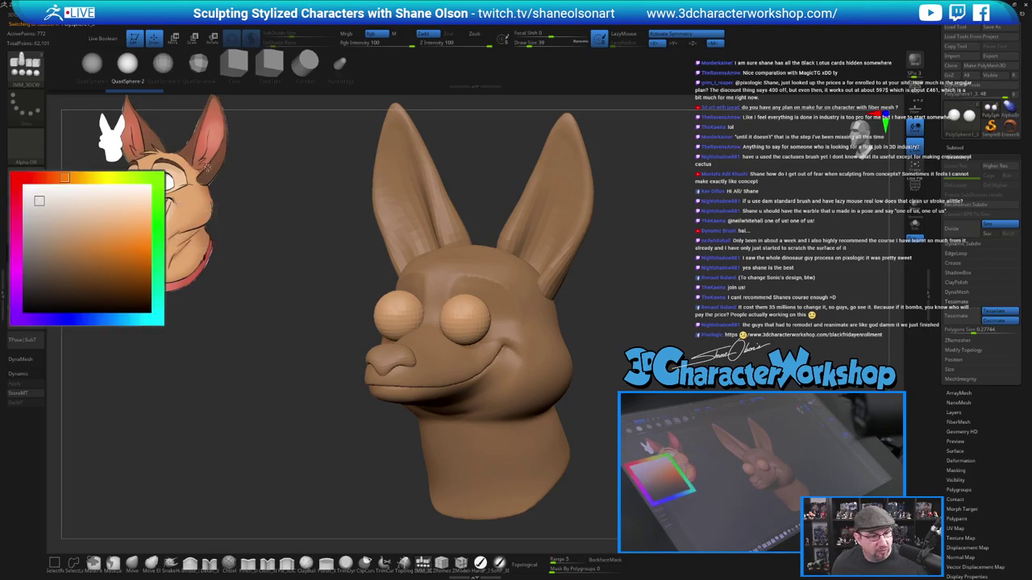
pyautogui.click(482, 562)
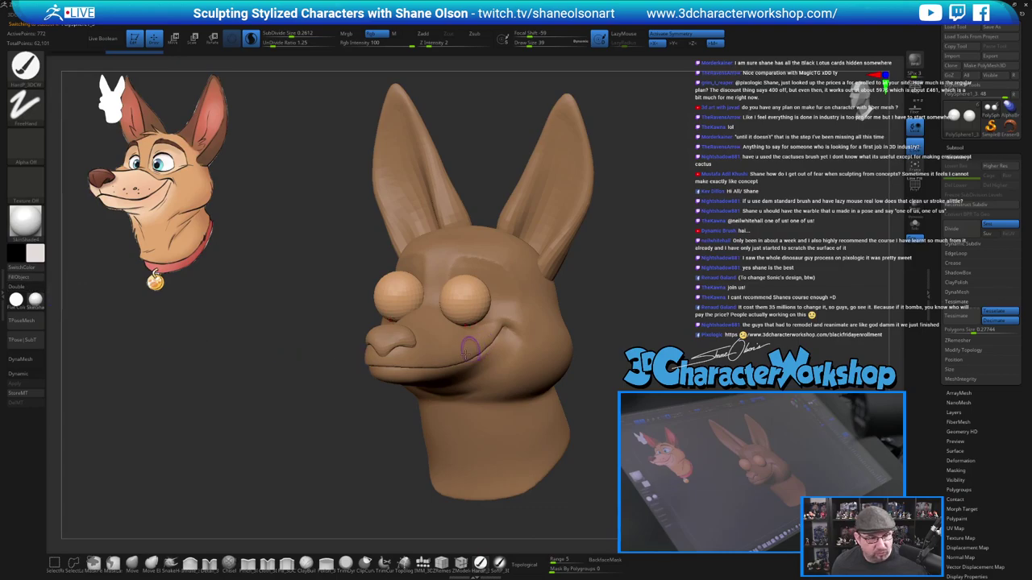
pyautogui.click(24, 278)
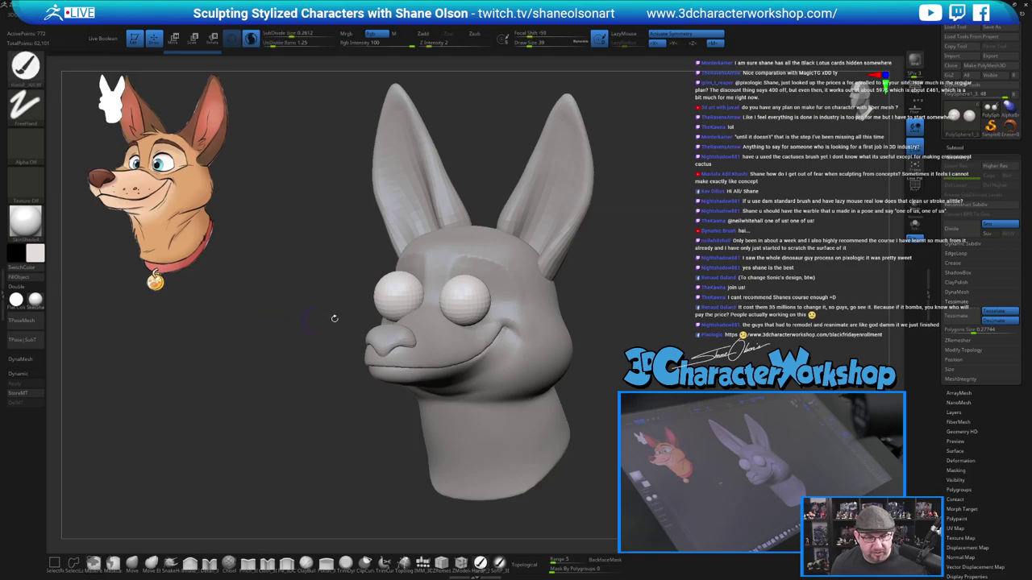
# Smooth the eyeballs with Dynamic Subdiv, always allowing its automatic activation.
pyautogui.keyDown('alt'); pyautogui.moveTo(701, 307); pyautogui.dragTo(666, 286); pyautogui.keyUp('alt')
pyautogui.press('d')
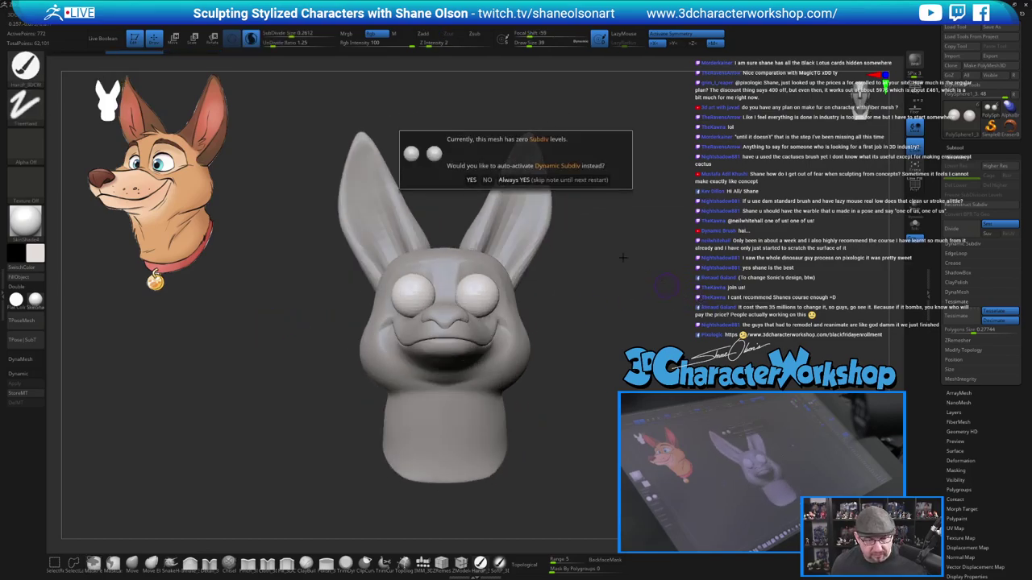
pyautogui.click(528, 181)
# Move the eyeballs back into the head's sockets from the side view and fine-tune their depth.
pyautogui.moveTo(617, 319); pyautogui.dragTo(557, 327)
pyautogui.keyDown('alt'); pyautogui.click(534, 328); pyautogui.keyUp('alt')
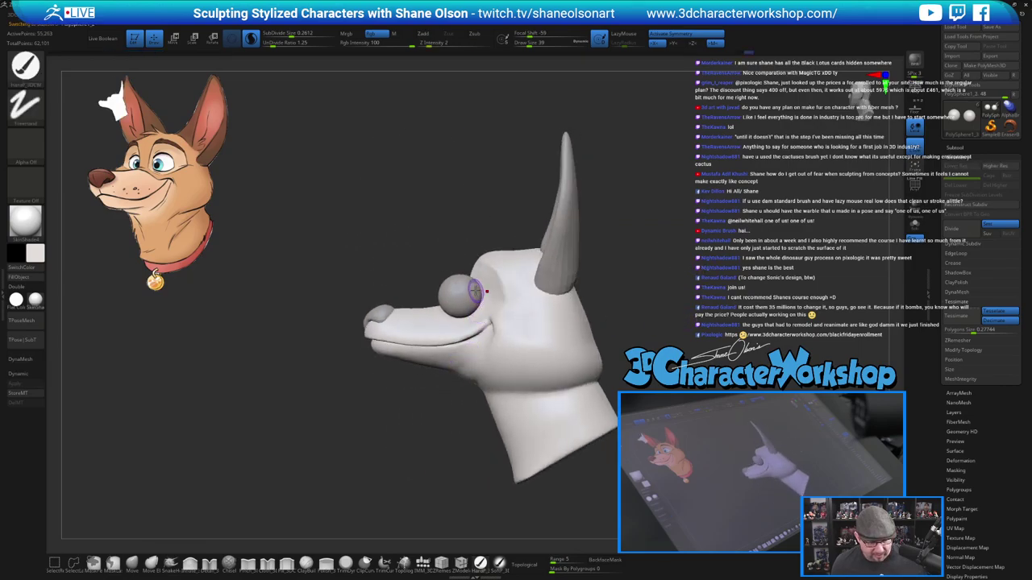
pyautogui.keyDown('alt'); pyautogui.click(473, 283); pyautogui.keyUp('alt')
pyautogui.keyDown('alt'); pyautogui.moveTo(430, 194); pyautogui.dragTo(436, 203); pyautogui.keyUp('alt')
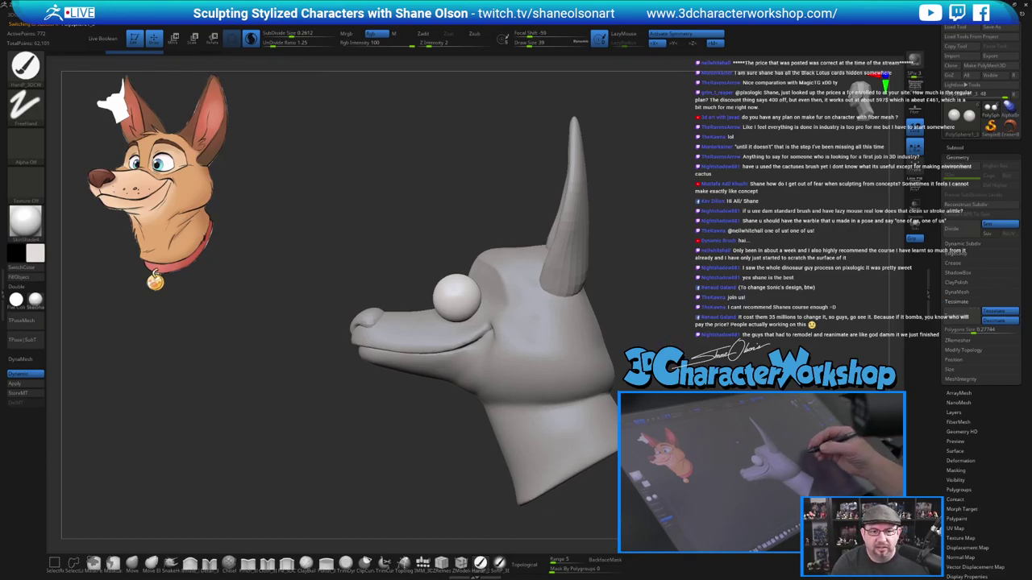
pyautogui.keyDown('alt'); pyautogui.moveTo(642, 411); pyautogui.dragTo(644, 402); pyautogui.keyUp('alt')
pyautogui.rightClick(644, 402)
pyautogui.keyDown('alt'); pyautogui.moveTo(654, 313); pyautogui.dragTo(659, 331); pyautogui.keyUp('alt')
pyautogui.press('w')
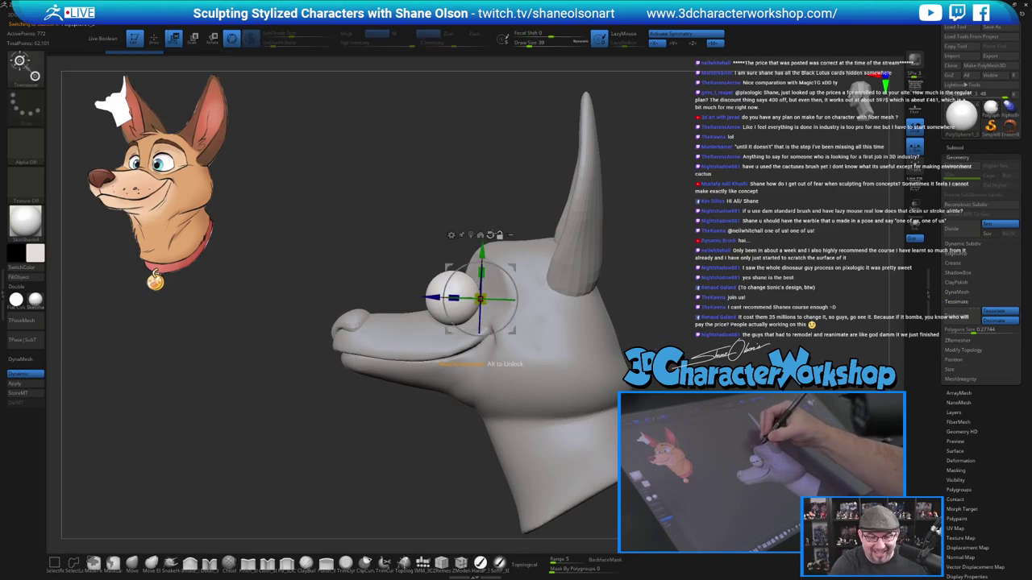
pyautogui.moveTo(479, 298); pyautogui.dragTo(531, 299)
pyautogui.click(522, 235)
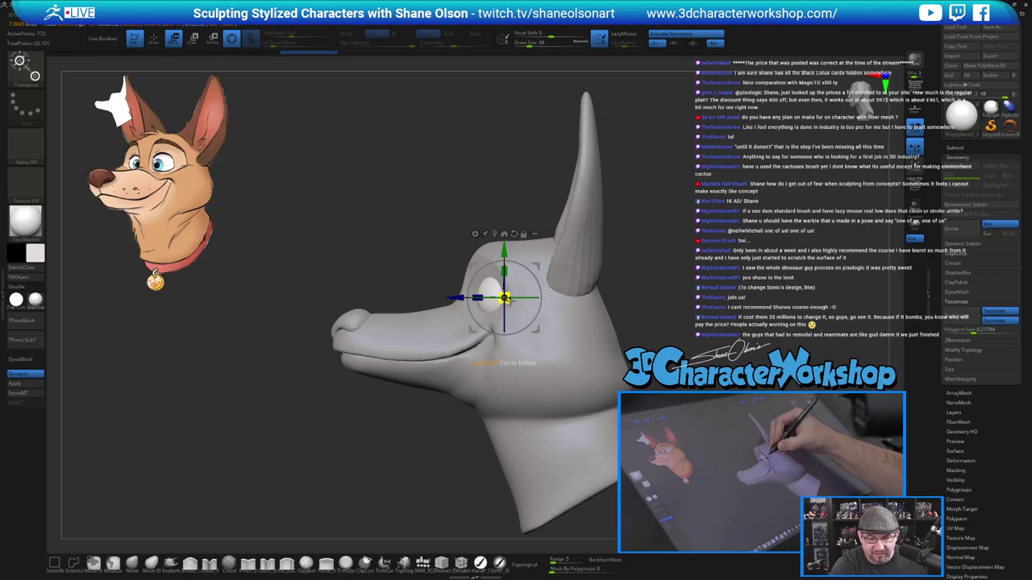
pyautogui.moveTo(633, 300); pyautogui.dragTo(717, 294)
pyautogui.moveTo(459, 295); pyautogui.dragTo(454, 295)
pyautogui.moveTo(614, 298)
pyautogui.mouseDown()
pyautogui.moveTo(616, 347)
pyautogui.moveTo(633, 383)
pyautogui.moveTo(645, 322)
pyautogui.mouseUp()
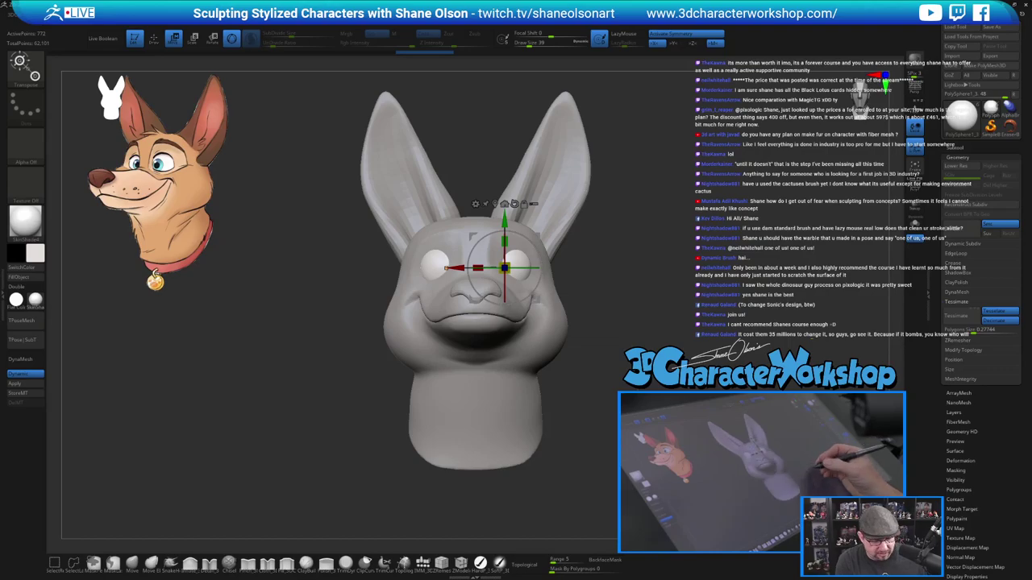
# Select the head mesh and reshape the eye socket openings around the eyeballs with an enlarged Move brush.
pyautogui.press('q')
pyautogui.moveTo(623, 364)
pyautogui.keyDown('alt'); pyautogui.mouseDown()
pyautogui.moveTo(627, 405)
pyautogui.moveTo(624, 342)
pyautogui.mouseUp(); pyautogui.keyUp('alt')
pyautogui.keyDown('alt'); pyautogui.click(587, 332); pyautogui.keyUp('alt')
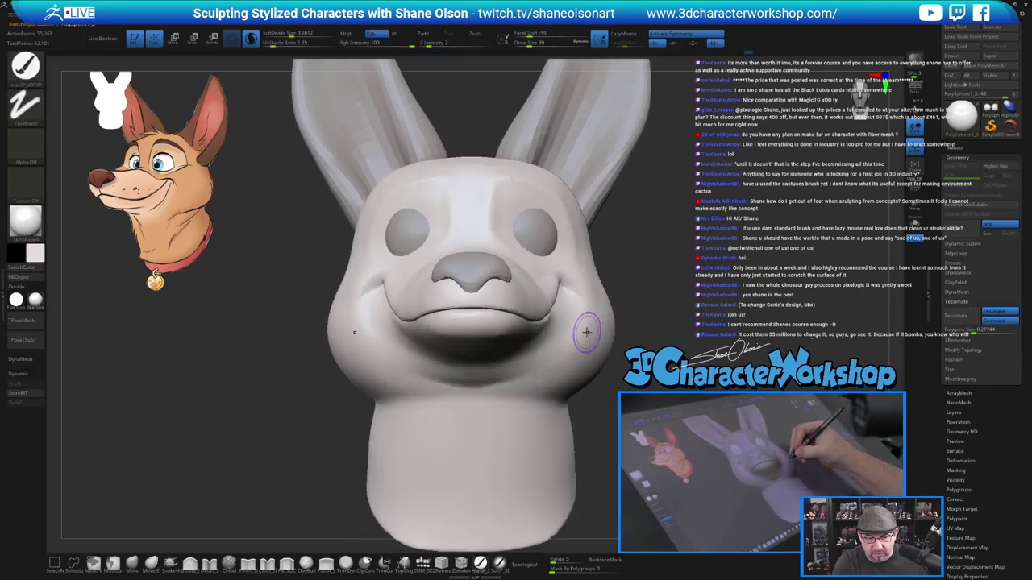
pyautogui.moveTo(662, 312); pyautogui.dragTo(662, 364)
pyautogui.click(132, 564)
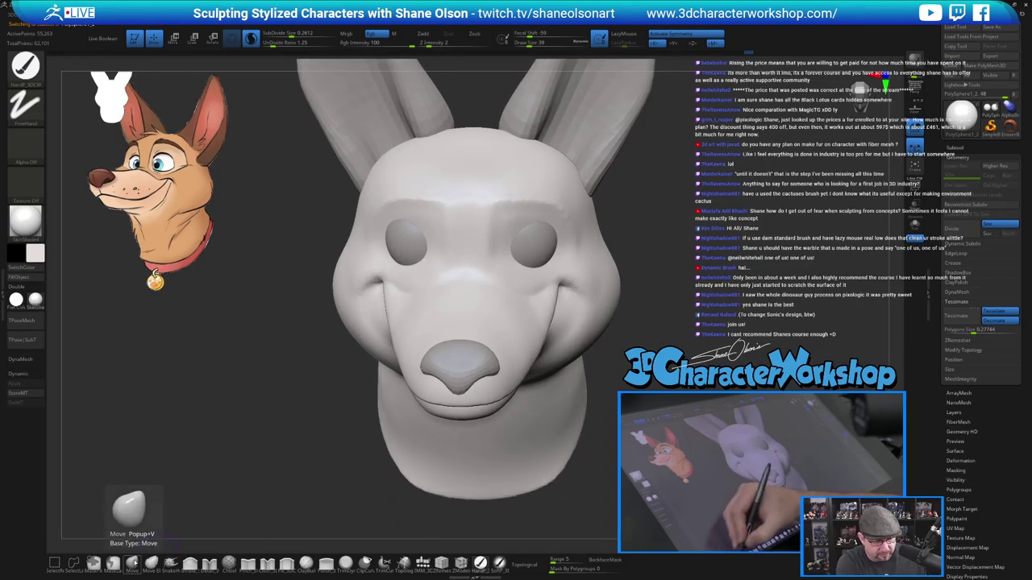
pyautogui.moveTo(679, 311)
pyautogui.keyDown('alt'); pyautogui.mouseDown()
pyautogui.moveTo(684, 353)
pyautogui.moveTo(657, 305)
pyautogui.mouseUp(); pyautogui.keyUp('alt')
pyautogui.press('s')
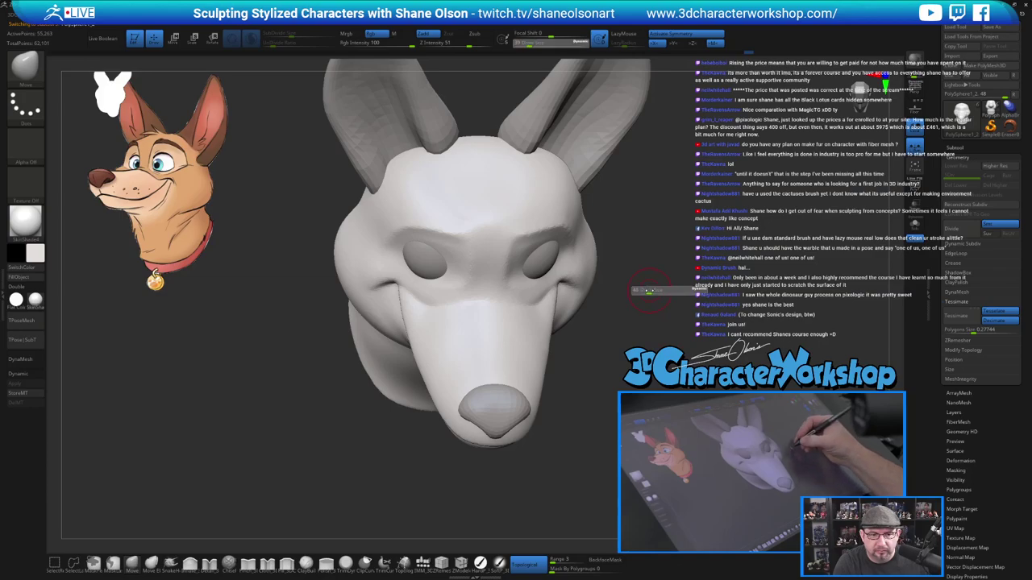
pyautogui.keyDown('alt'); pyautogui.moveTo(651, 230); pyautogui.dragTo(651, 255); pyautogui.keyUp('alt')
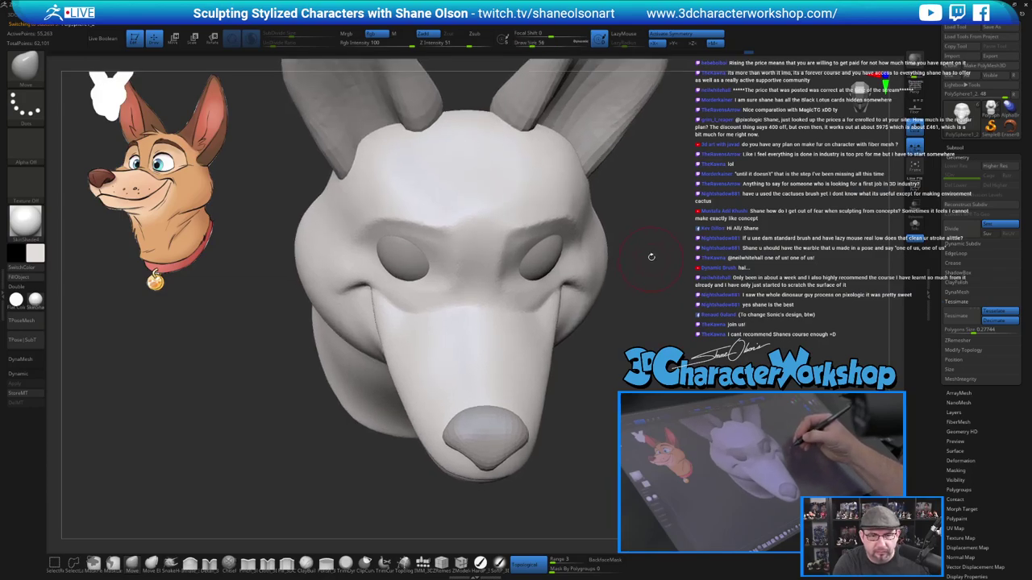
pyautogui.press('s')
pyautogui.click(653, 254)
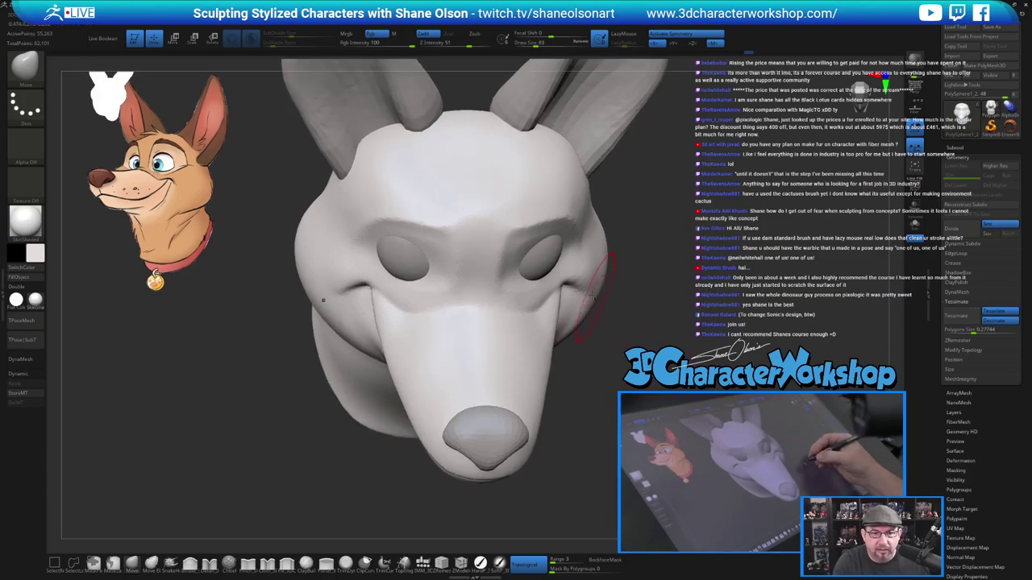
pyautogui.moveTo(555, 266); pyautogui.dragTo(552, 266)
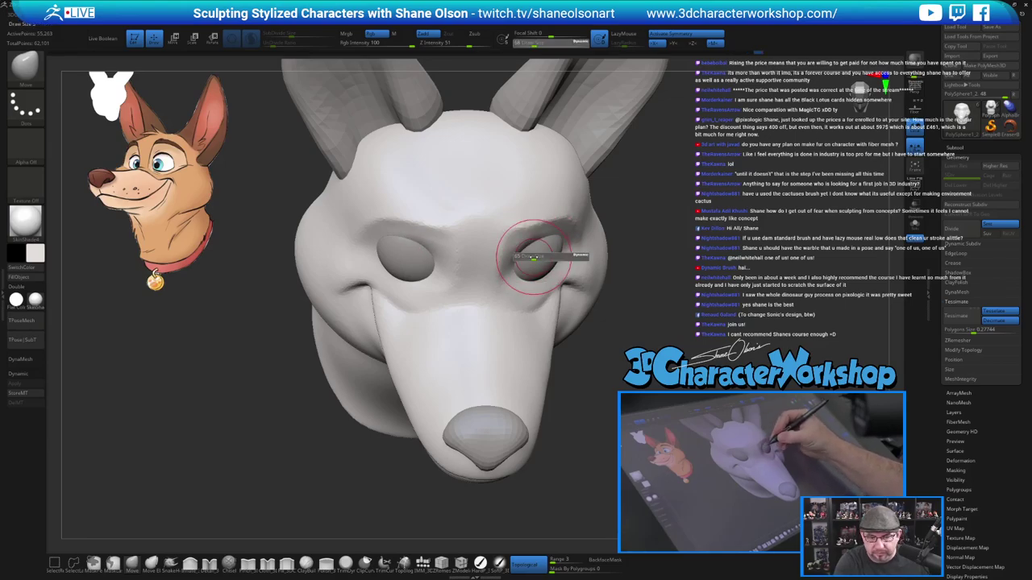
# Refine the inner and outer edges of the eye sockets around the eyeballs with a smaller Move brush.
pyautogui.moveTo(534, 257); pyautogui.dragTo(528, 256)
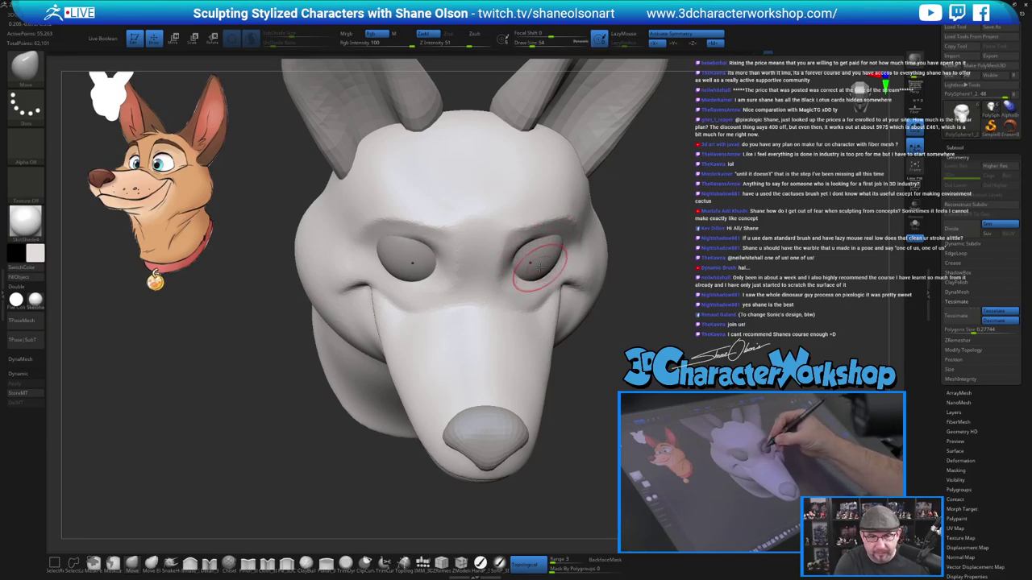
pyautogui.moveTo(540, 267)
pyautogui.mouseDown(button='right')
pyautogui.moveTo(509, 252)
pyautogui.moveTo(529, 262)
pyautogui.mouseUp(button='right')
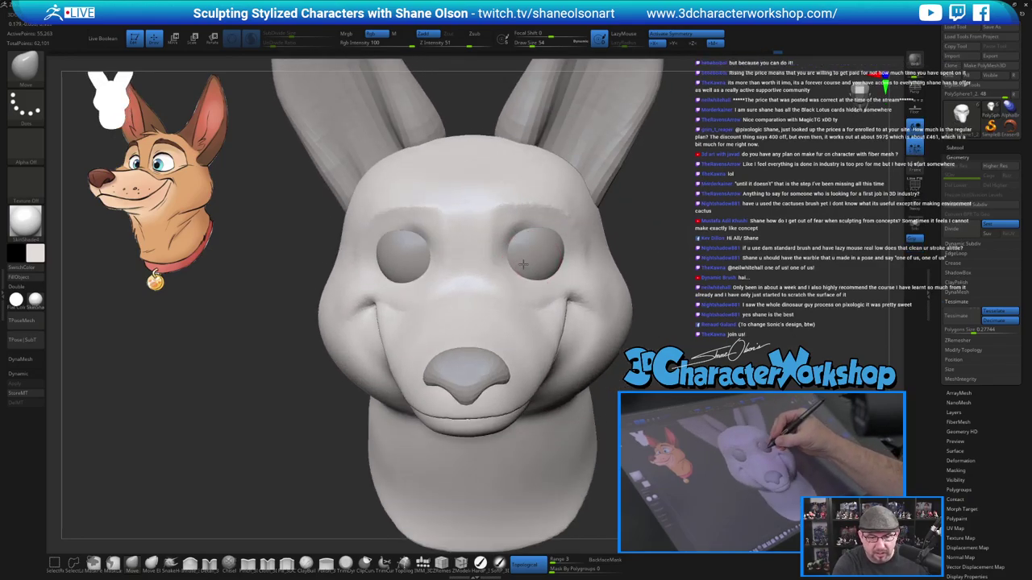
pyautogui.moveTo(524, 258); pyautogui.dragTo(518, 262)
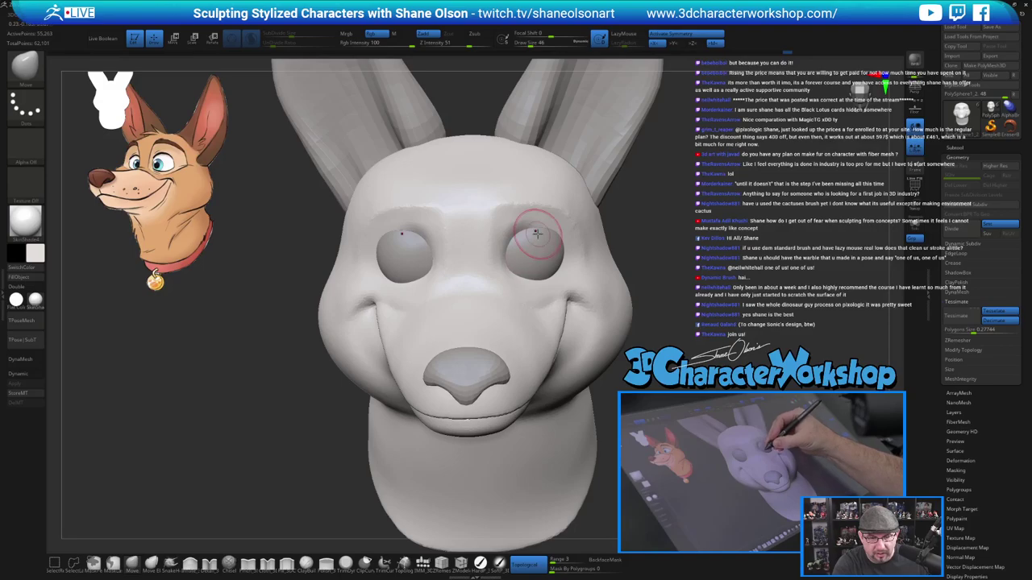
pyautogui.moveTo(629, 246)
pyautogui.mouseDown(button='right')
pyautogui.moveTo(576, 270)
pyautogui.moveTo(532, 270)
pyautogui.mouseUp(button='right')
pyautogui.keyDown('shift'); pyautogui.moveTo(578, 253); pyautogui.dragTo(559, 239); pyautogui.keyUp('shift')
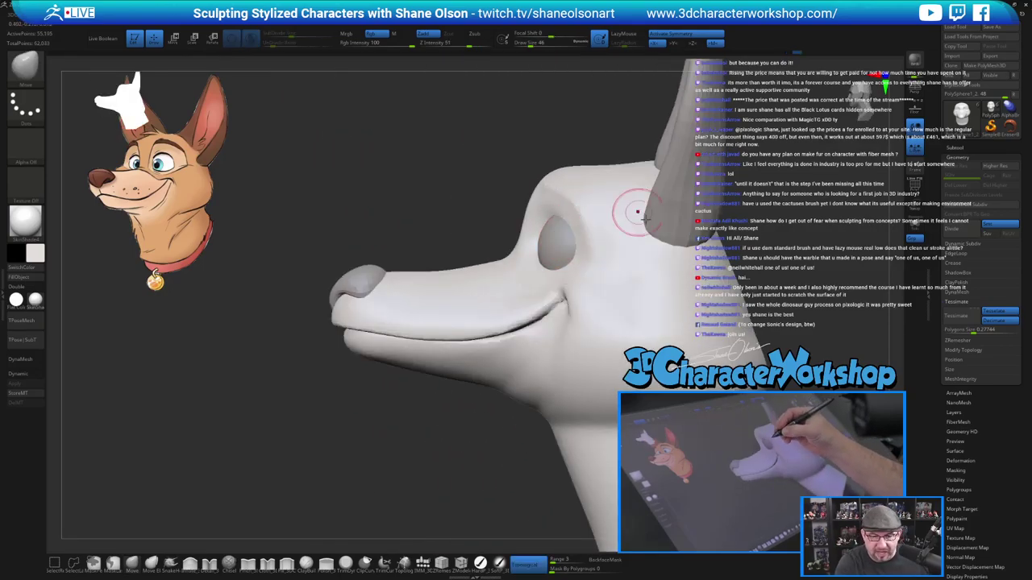
pyautogui.moveTo(604, 255)
pyautogui.mouseDown(button='right')
pyautogui.moveTo(634, 262)
pyautogui.moveTo(622, 281)
pyautogui.mouseUp(button='right')
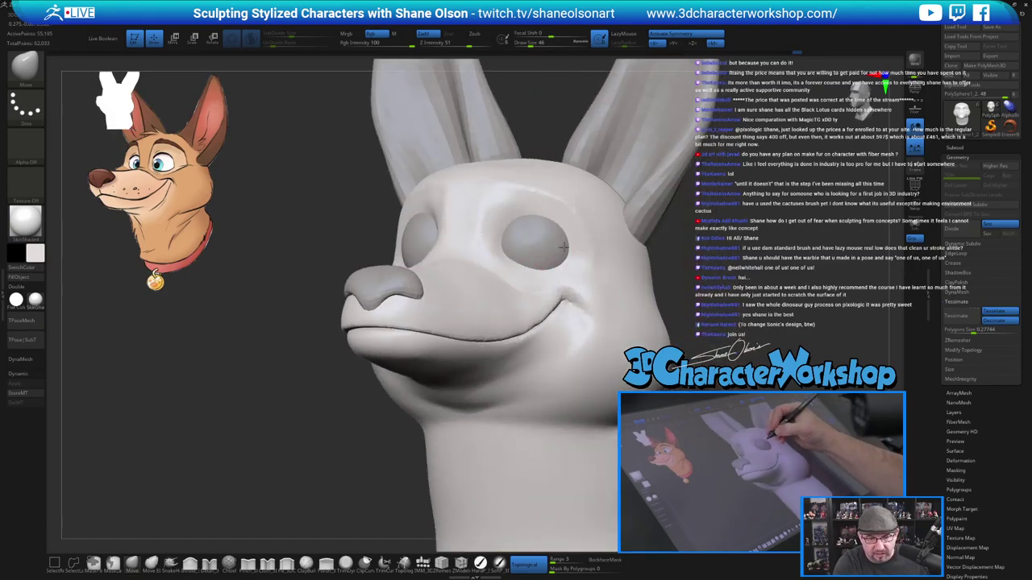
pyautogui.moveTo(565, 249); pyautogui.dragTo(622, 276, button='right')
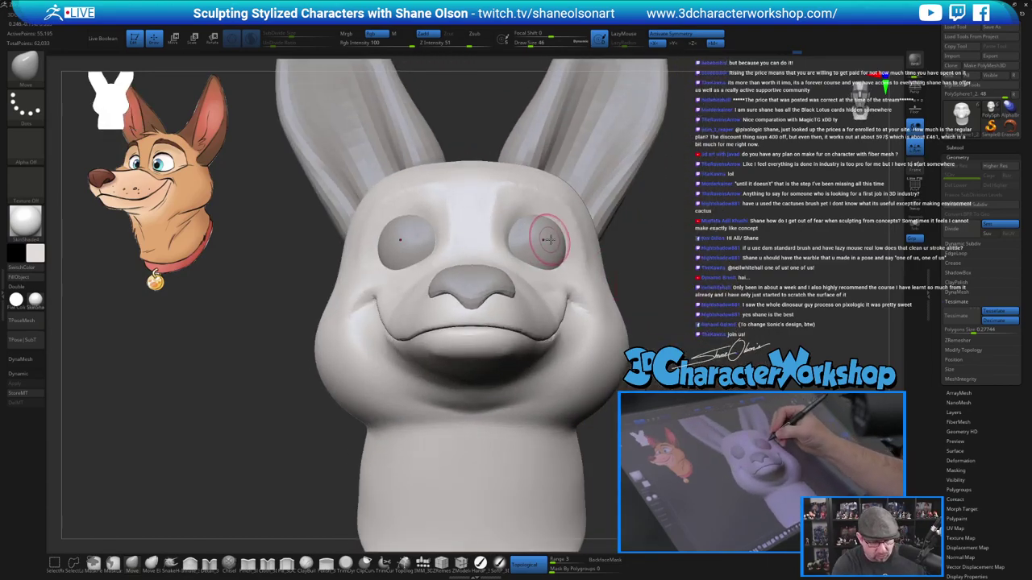
# Select the eyeballs and move them slightly inward and down in the front view.
pyautogui.press('w')
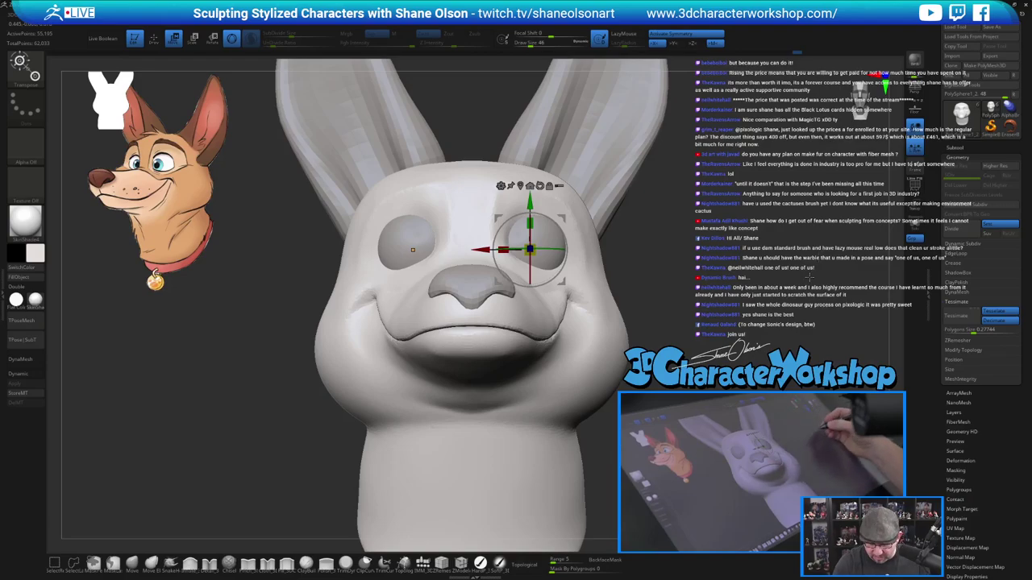
pyautogui.keyDown('alt'); pyautogui.click(553, 253); pyautogui.keyUp('alt')
pyautogui.moveTo(564, 217); pyautogui.dragTo(554, 222)
pyautogui.moveTo(679, 278); pyautogui.dragTo(627, 310, button='right')
pyautogui.moveTo(707, 269); pyautogui.dragTo(674, 301, button='right')
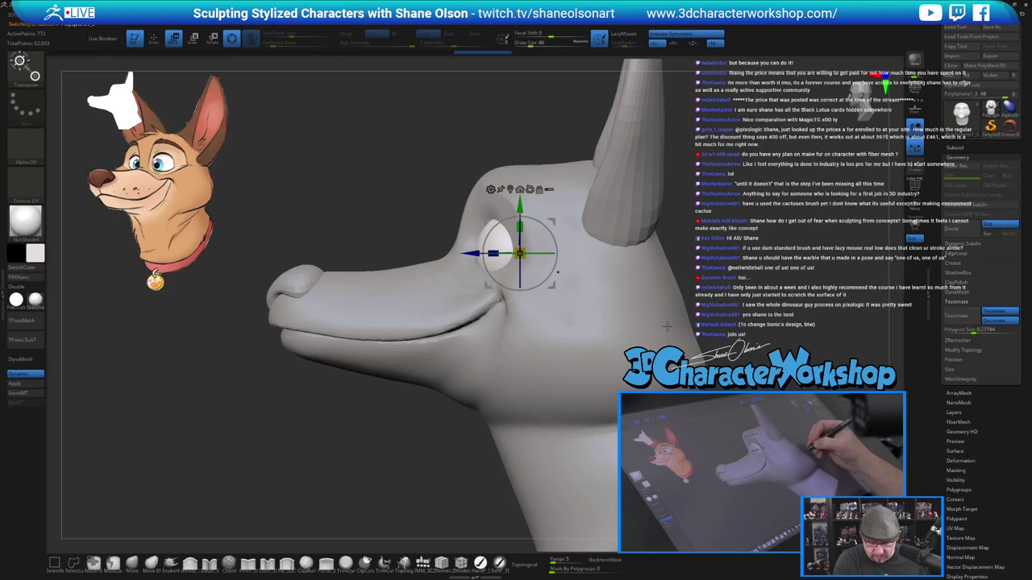
# Select the head mesh, turn off the Move brush's Topological option, and adjust the brow and socket profile from the side.
pyautogui.keyDown('alt'); pyautogui.click(666, 332); pyautogui.keyUp('alt')
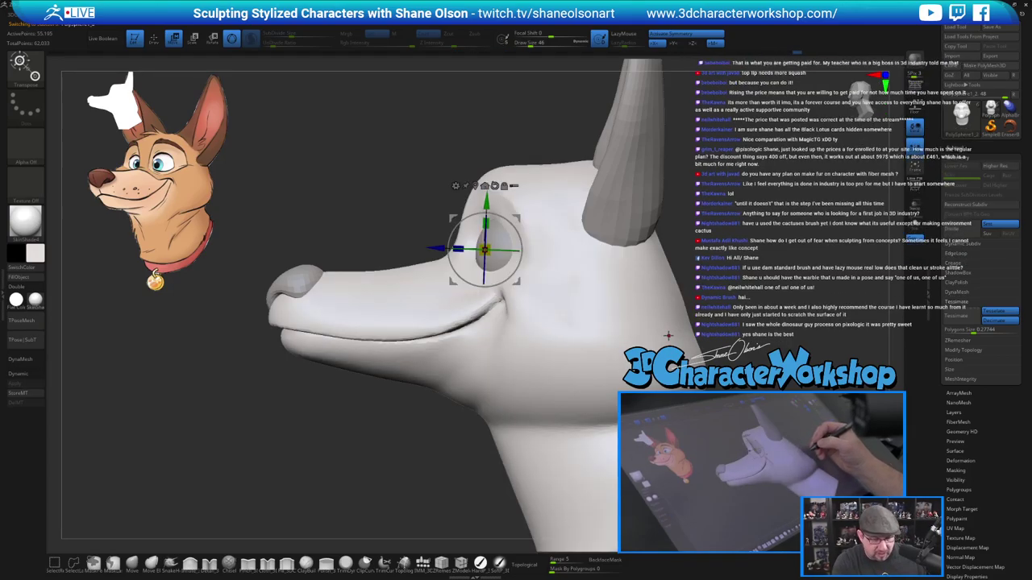
pyautogui.press('q')
pyautogui.press('s')
pyautogui.moveTo(445, 182); pyautogui.dragTo(451, 181)
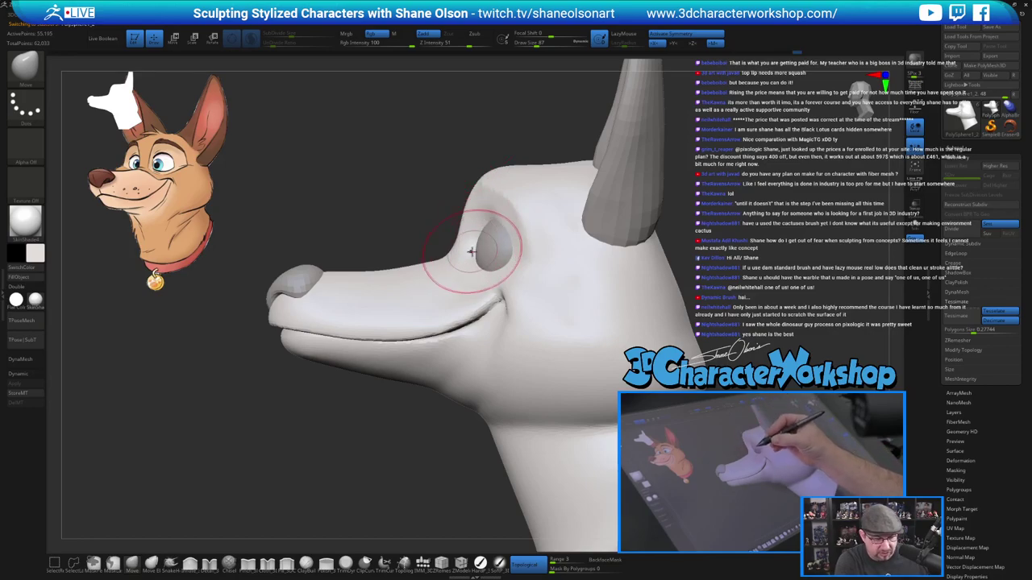
pyautogui.click(526, 564)
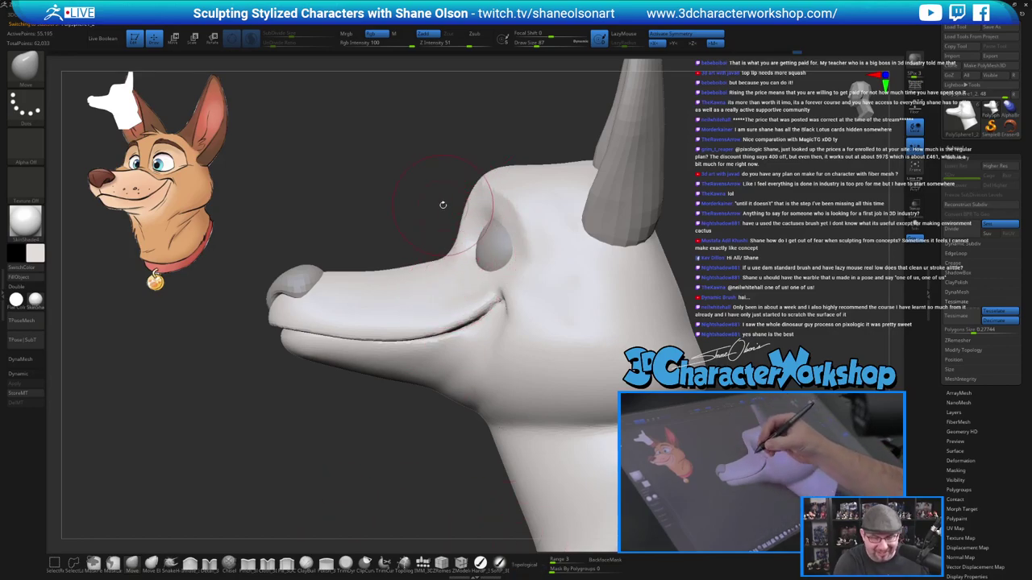
pyautogui.press('s')
pyautogui.moveTo(443, 204); pyautogui.dragTo(450, 201)
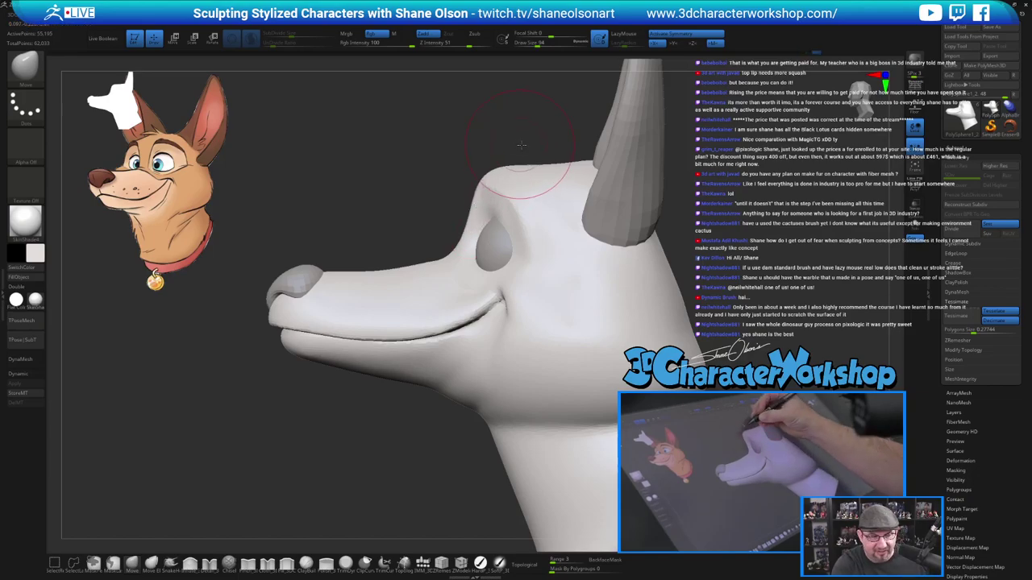
# Reshape the top of the forehead and the brow above the eyes with an enlarged Move brush.
pyautogui.moveTo(520, 145); pyautogui.dragTo(608, 151)
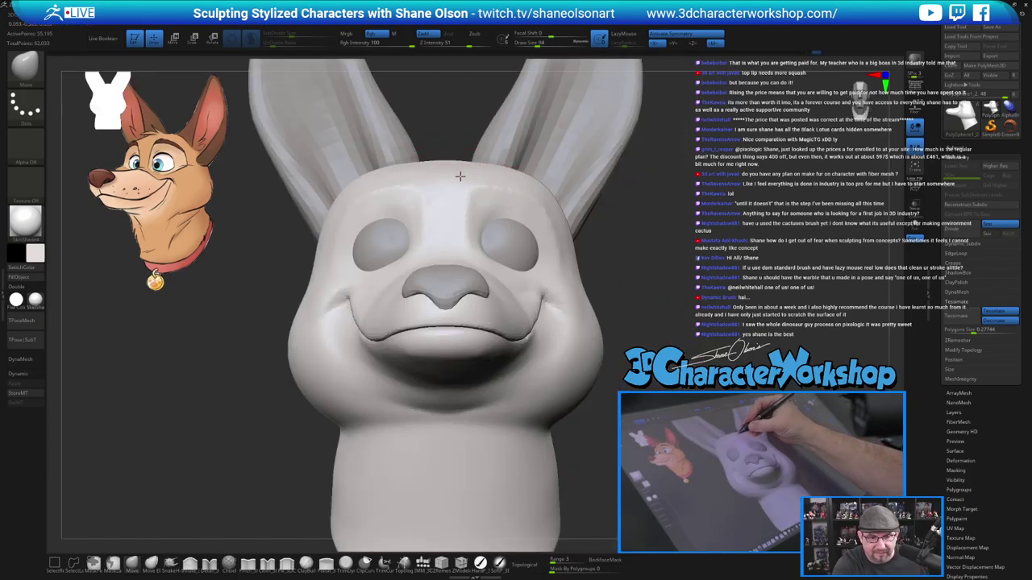
pyautogui.press('s')
pyautogui.moveTo(462, 175); pyautogui.dragTo(476, 174)
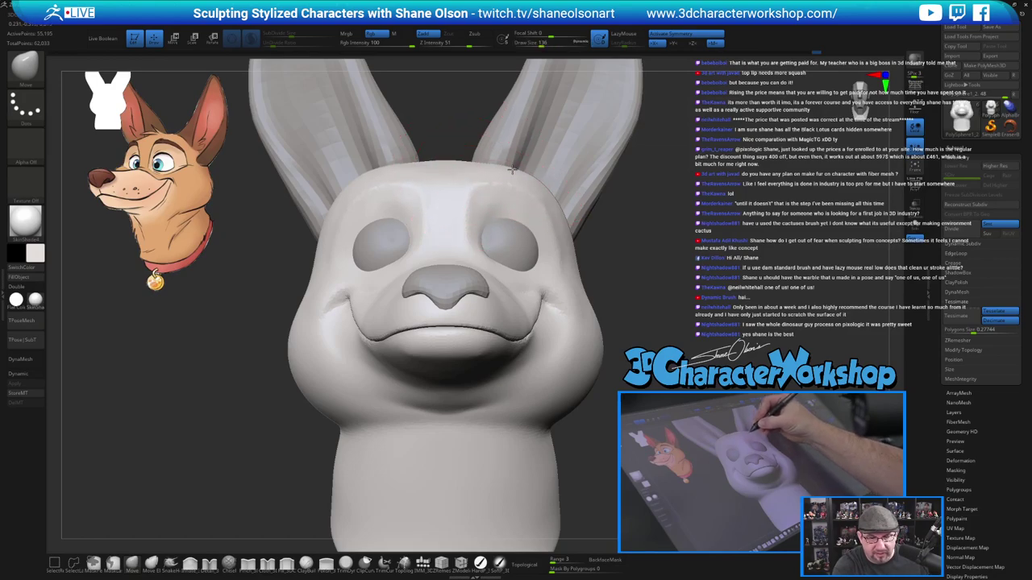
pyautogui.moveTo(524, 181); pyautogui.dragTo(484, 214, button='right')
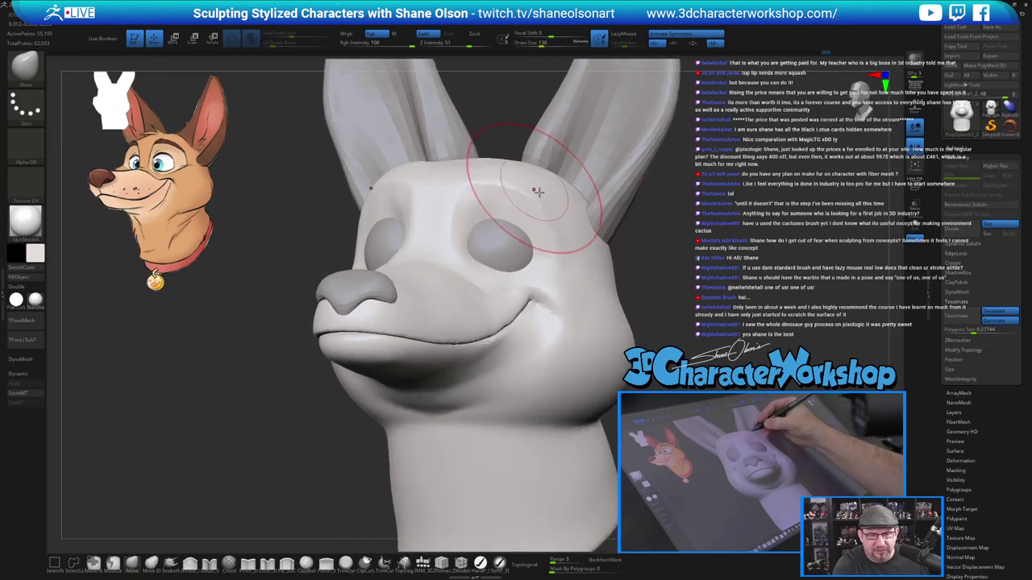
pyautogui.moveTo(537, 191); pyautogui.dragTo(542, 196)
pyautogui.moveTo(542, 197)
pyautogui.keyDown('ctrl'); pyautogui.mouseDown(button='right')
pyautogui.moveTo(541, 173)
pyautogui.moveTo(532, 230)
pyautogui.moveTo(545, 232)
pyautogui.moveTo(558, 274)
pyautogui.moveTo(631, 303)
pyautogui.mouseUp(button='right'); pyautogui.keyUp('ctrl')
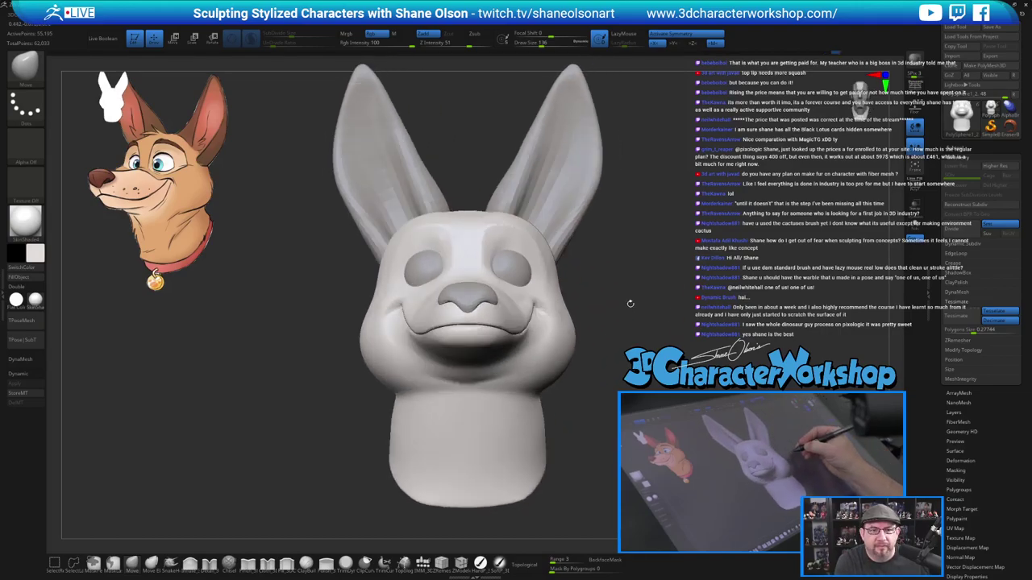
pyautogui.press('s')
pyautogui.moveTo(631, 312); pyautogui.dragTo(627, 313)
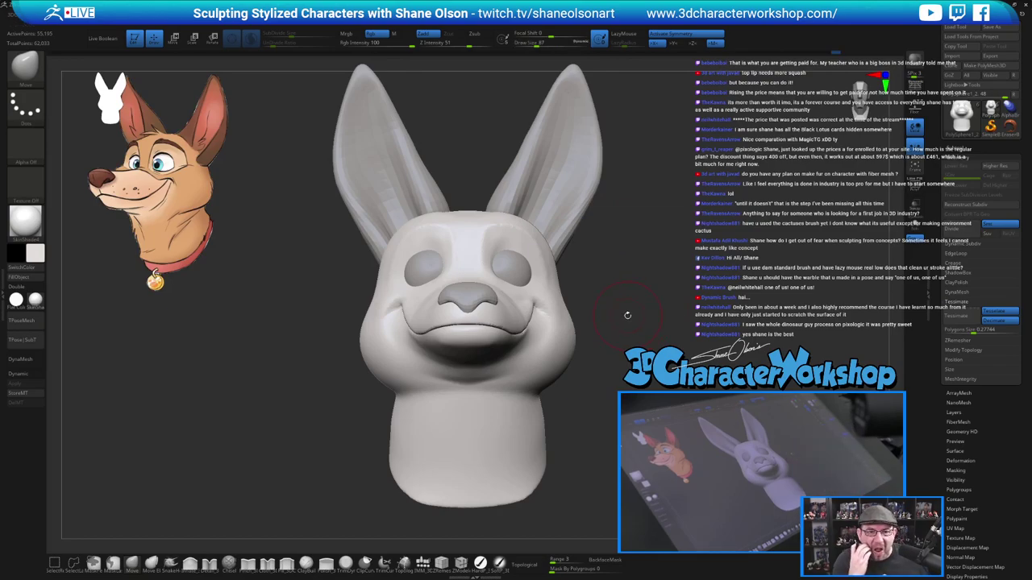
# Mask the muzzle from the side view, soften the mask edge, and invert it so only the muzzle is editable.
pyautogui.moveTo(643, 306); pyautogui.dragTo(640, 318, button='right')
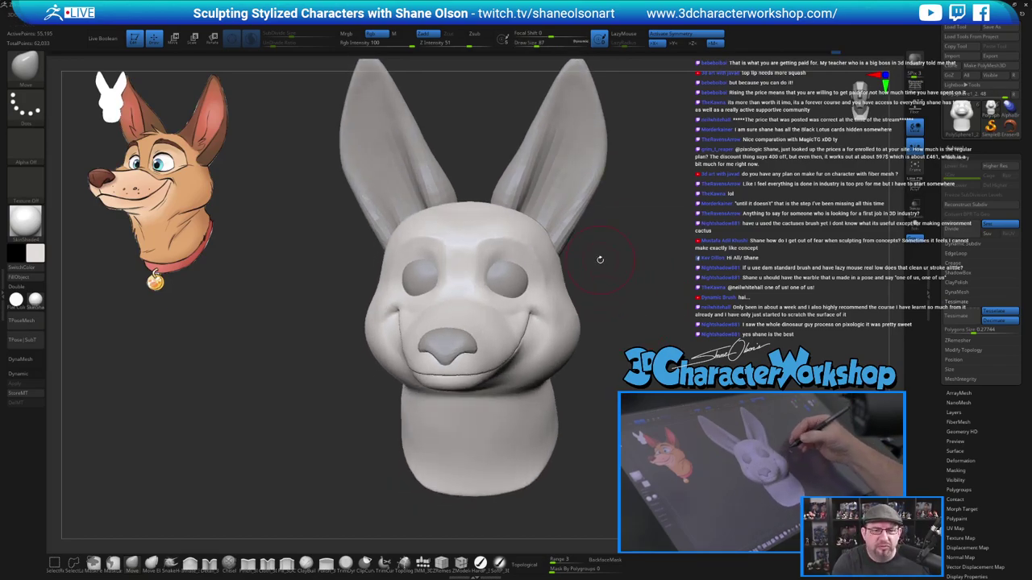
pyautogui.keyDown('ctrl'); pyautogui.moveTo(601, 261); pyautogui.dragTo(585, 298, button='right'); pyautogui.keyUp('ctrl')
pyautogui.moveTo(584, 297)
pyautogui.mouseDown()
pyautogui.moveTo(636, 366)
pyautogui.moveTo(682, 324)
pyautogui.moveTo(619, 338)
pyautogui.moveTo(659, 385)
pyautogui.mouseUp()
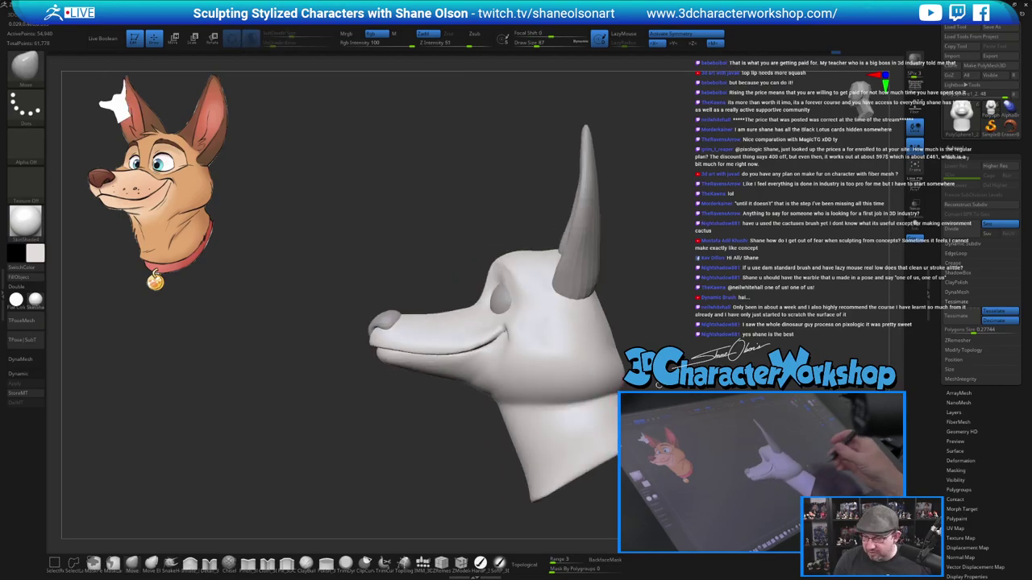
pyautogui.press('w')
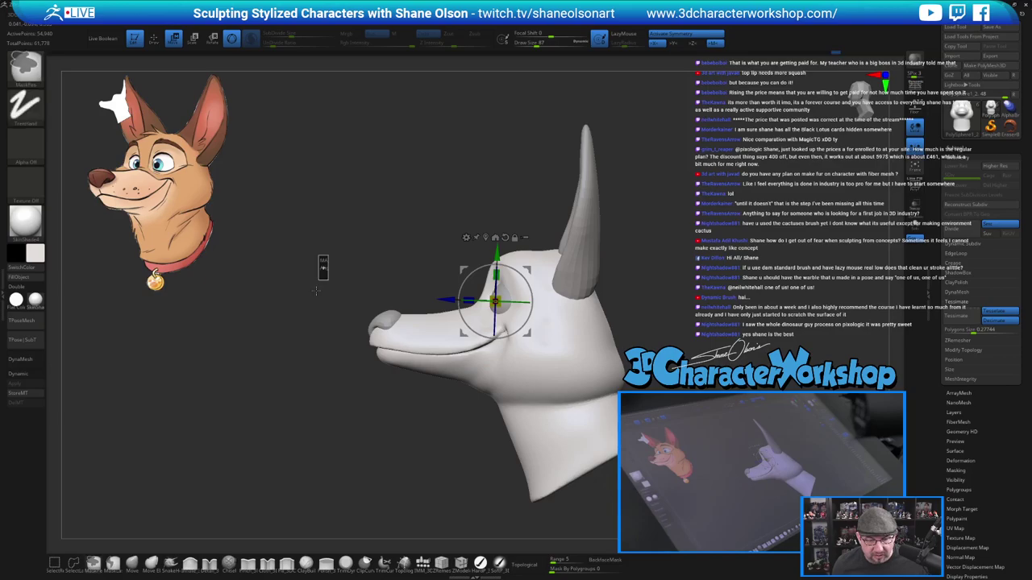
pyautogui.moveTo(327, 254)
pyautogui.keyDown('ctrl'); pyautogui.mouseDown()
pyautogui.moveTo(454, 426)
pyautogui.moveTo(472, 429)
pyautogui.mouseUp(); pyautogui.keyUp('ctrl')
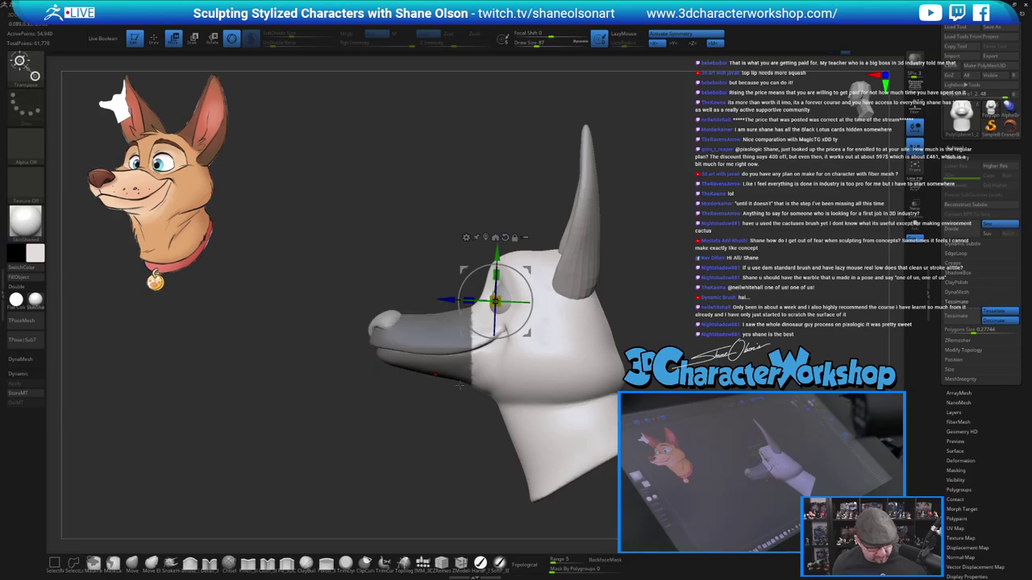
pyautogui.press('q')
pyautogui.keyDown('ctrl'); pyautogui.click(408, 451); pyautogui.keyUp('ctrl')
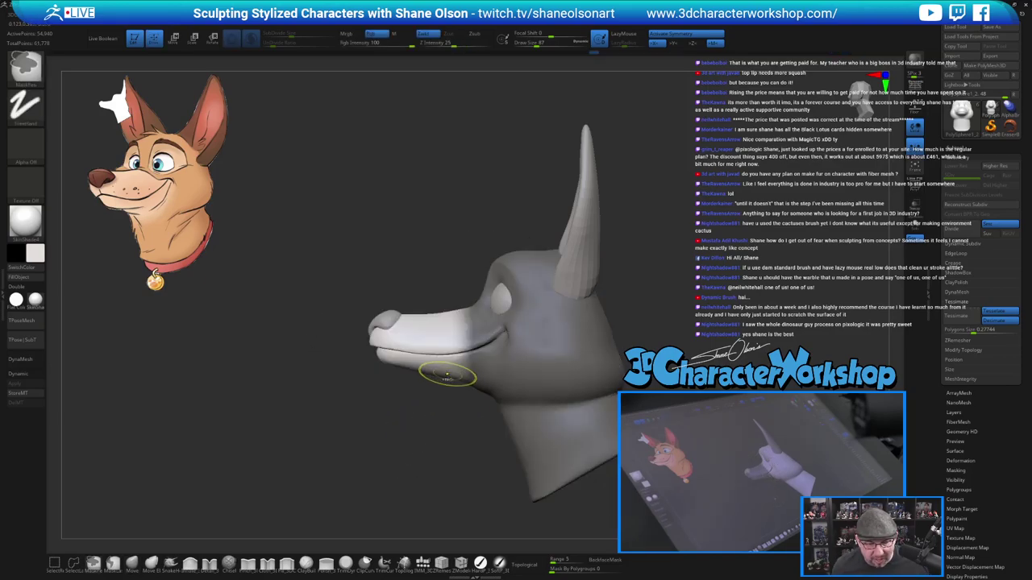
pyautogui.keyDown('ctrl'); pyautogui.click(441, 435); pyautogui.keyUp('ctrl')
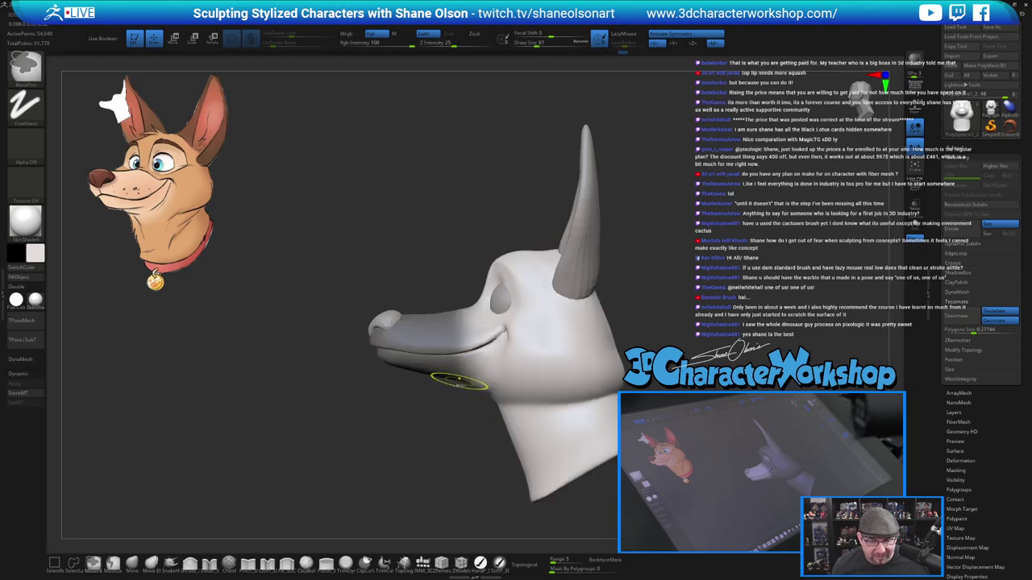
pyautogui.keyDown('ctrl'); pyautogui.click(453, 459); pyautogui.keyUp('ctrl')
# Shorten the unmasked muzzle along its length with the transform gizmo.
pyautogui.press('w')
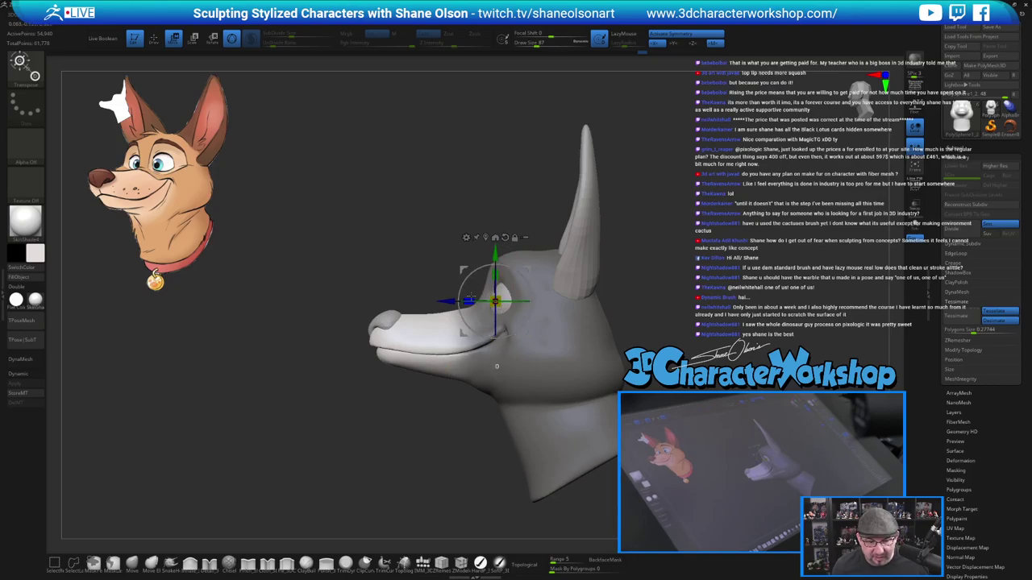
pyautogui.moveTo(471, 298); pyautogui.dragTo(474, 299)
pyautogui.keyDown('ctrl'); pyautogui.click(416, 416); pyautogui.keyUp('ctrl')
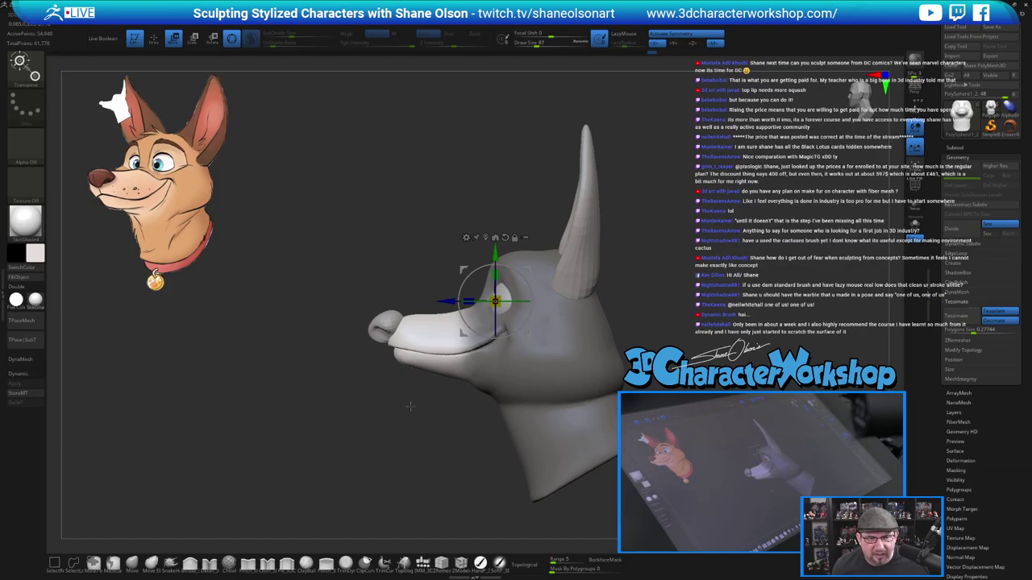
# Select the nose, reset the gizmo orientation, and move the nose back onto the tip of the shortened muzzle.
pyautogui.keyDown('alt'); pyautogui.click(381, 319); pyautogui.keyUp('alt')
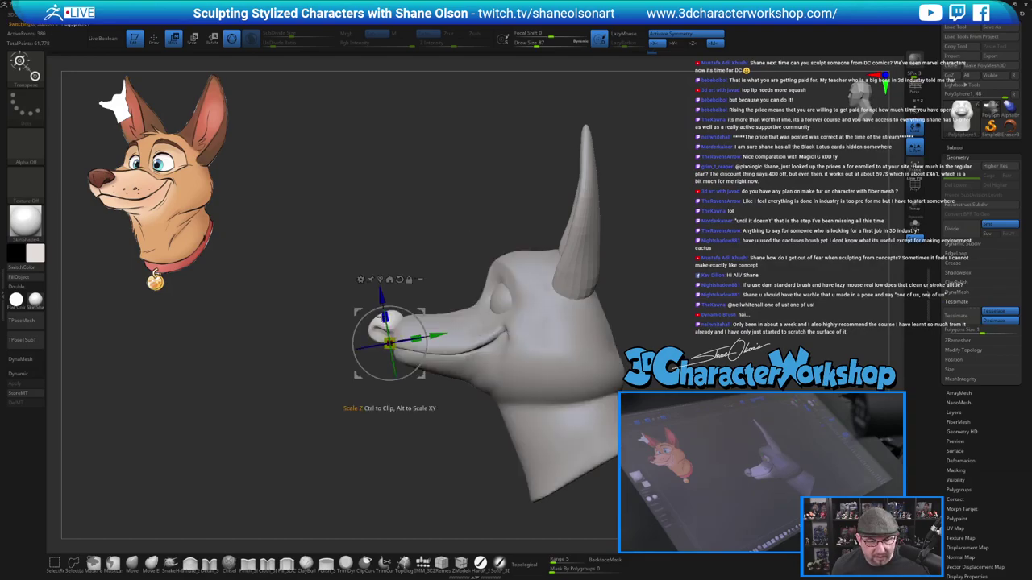
pyautogui.click(399, 280)
pyautogui.moveTo(345, 344); pyautogui.dragTo(358, 347)
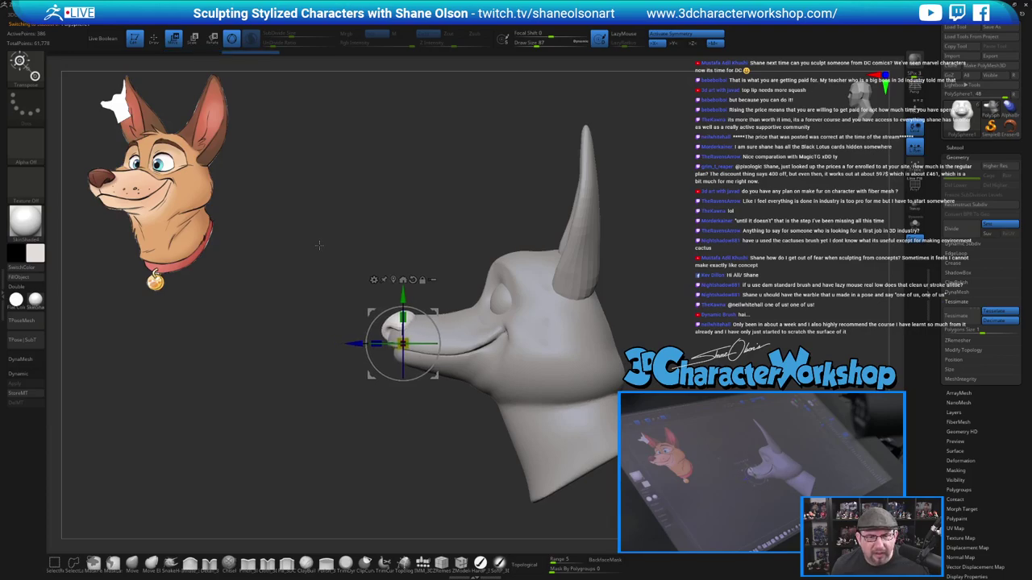
pyautogui.moveTo(322, 266); pyautogui.dragTo(332, 267)
pyautogui.keyDown('alt'); pyautogui.moveTo(315, 214); pyautogui.dragTo(337, 194); pyautogui.keyUp('alt')
pyautogui.moveTo(293, 235); pyautogui.dragTo(332, 238)
pyautogui.moveTo(562, 292)
pyautogui.mouseDown()
pyautogui.moveTo(627, 248)
pyautogui.moveTo(584, 278)
pyautogui.moveTo(624, 323)
pyautogui.moveTo(639, 373)
pyautogui.mouseUp()
pyautogui.press('q')
pyautogui.moveTo(593, 278)
pyautogui.mouseDown()
pyautogui.moveTo(614, 318)
pyautogui.moveTo(609, 356)
pyautogui.mouseUp()
pyautogui.moveTo(605, 318)
pyautogui.mouseDown()
pyautogui.moveTo(610, 240)
pyautogui.moveTo(611, 324)
pyautogui.moveTo(589, 367)
pyautogui.mouseUp()
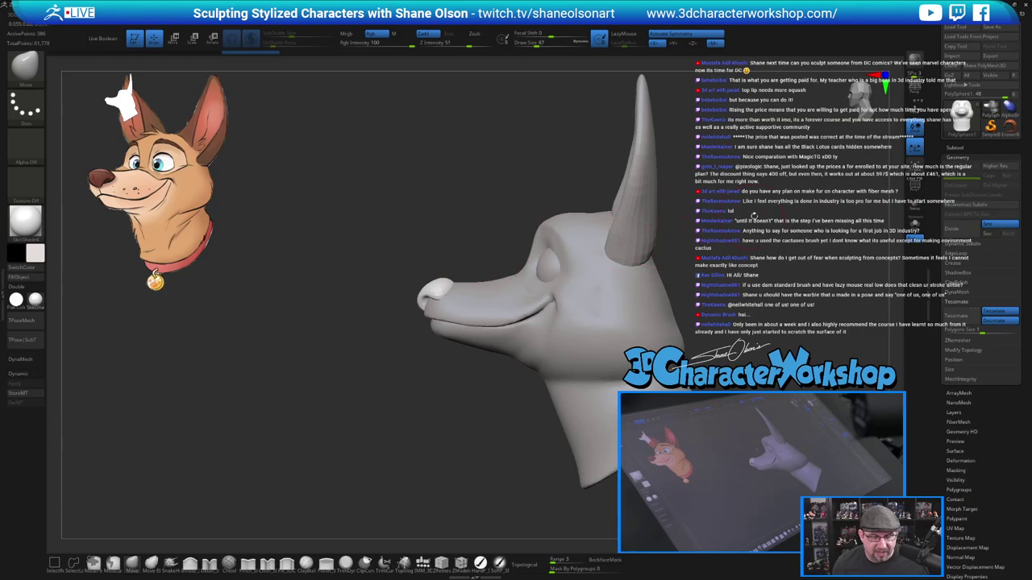
# Select the ears, move them forward, spread them outward and slightly down, and smooth them with Dynamic Subdiv.
pyautogui.keyDown('alt'); pyautogui.click(644, 213); pyautogui.keyUp('alt')
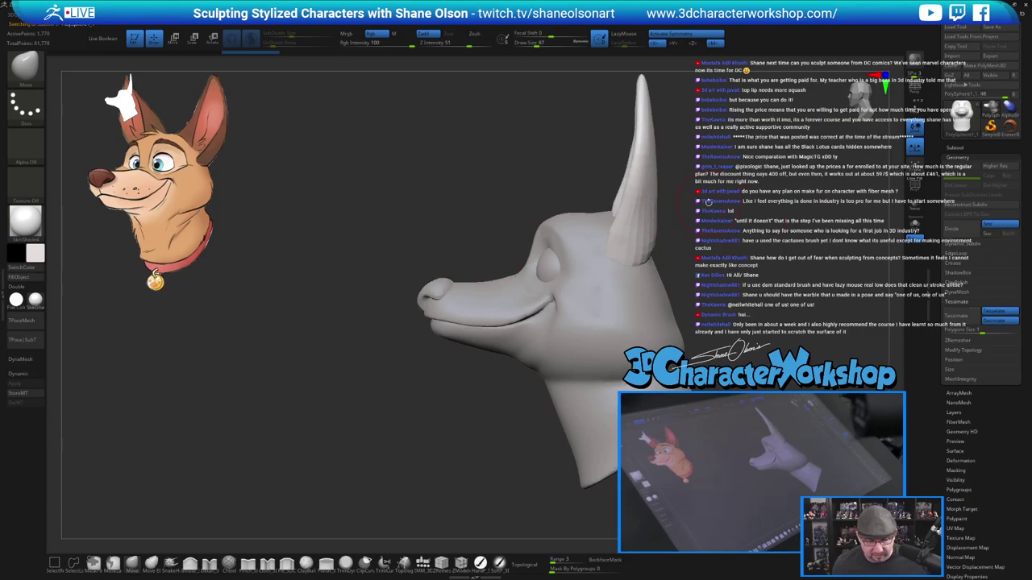
pyautogui.press('w')
pyautogui.keyDown('alt'); pyautogui.click(637, 182); pyautogui.keyUp('alt')
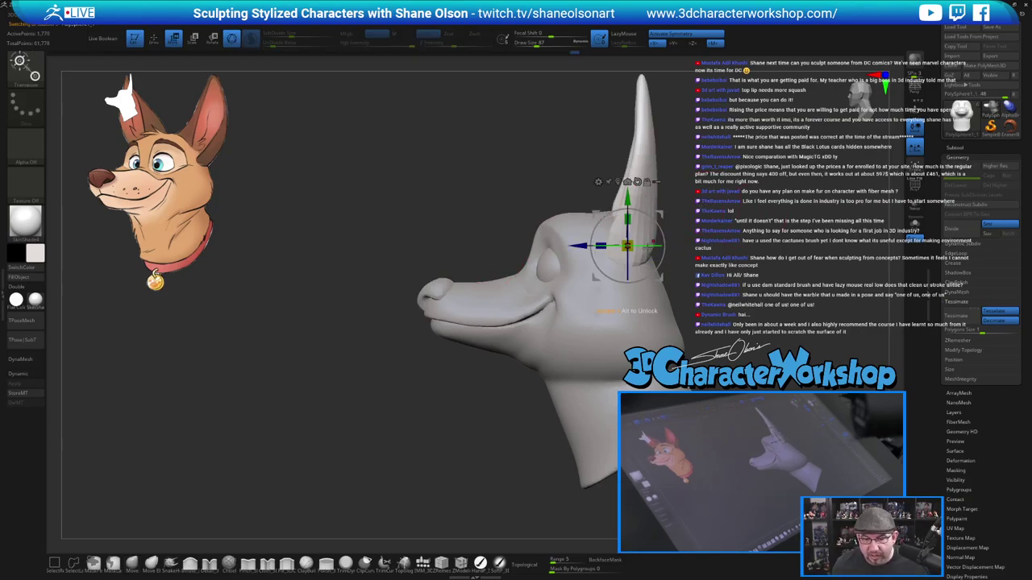
pyautogui.moveTo(581, 249); pyautogui.dragTo(562, 253)
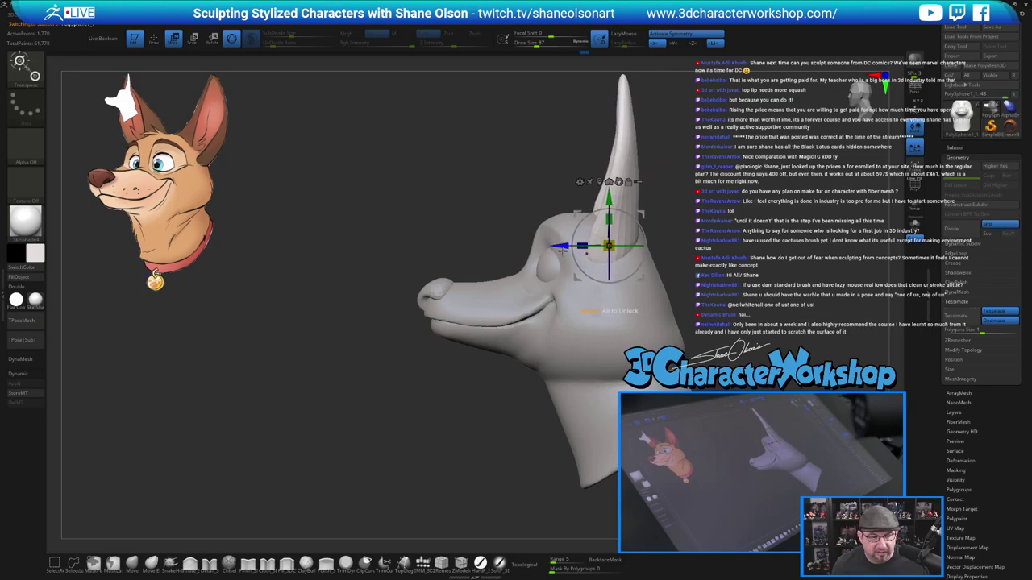
pyautogui.moveTo(562, 258); pyautogui.dragTo(708, 263, button='right')
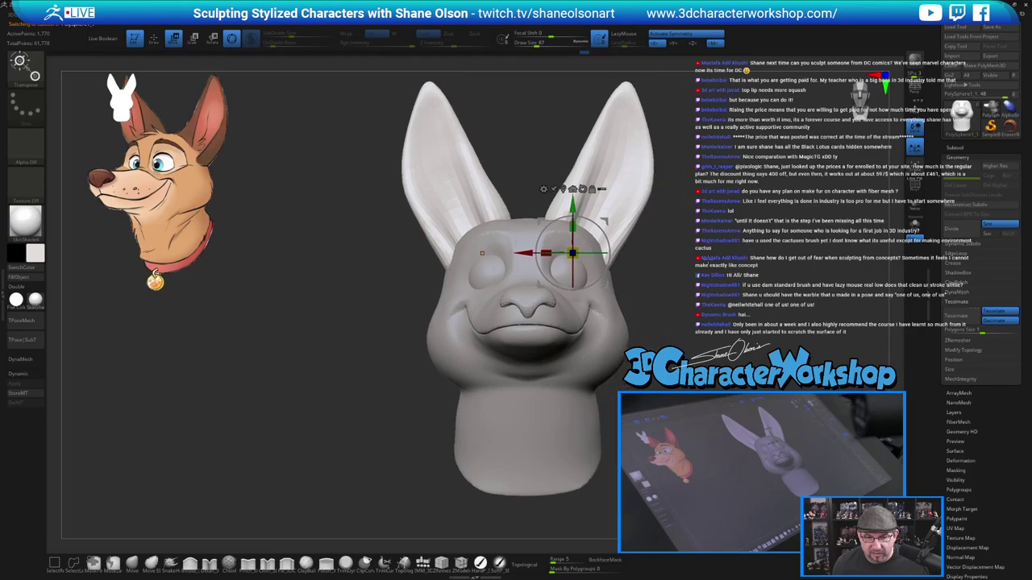
pyautogui.moveTo(603, 221)
pyautogui.mouseDown()
pyautogui.moveTo(611, 241)
pyautogui.moveTo(612, 230)
pyautogui.mouseUp()
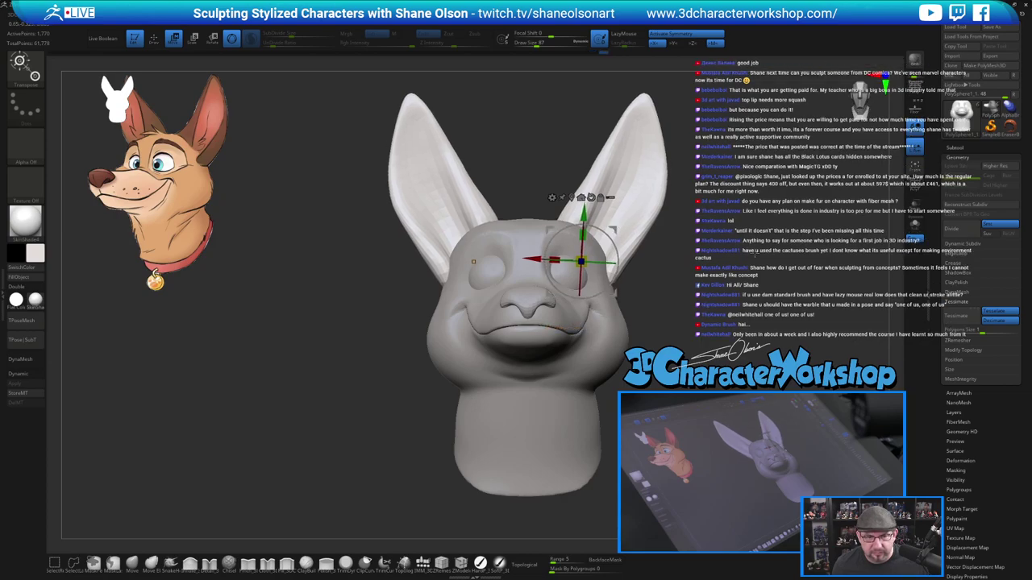
pyautogui.moveTo(755, 254)
pyautogui.keyDown('alt'); pyautogui.mouseDown()
pyautogui.moveTo(679, 253)
pyautogui.moveTo(705, 264)
pyautogui.moveTo(605, 269)
pyautogui.moveTo(687, 267)
pyautogui.moveTo(650, 274)
pyautogui.moveTo(639, 304)
pyautogui.moveTo(603, 329)
pyautogui.moveTo(610, 345)
pyautogui.moveTo(642, 349)
pyautogui.moveTo(599, 346)
pyautogui.moveTo(593, 319)
pyautogui.mouseUp(); pyautogui.keyUp('alt')
pyautogui.press('d')
# Return to sculpting on the head mesh and clear its mask.
pyautogui.press('q')
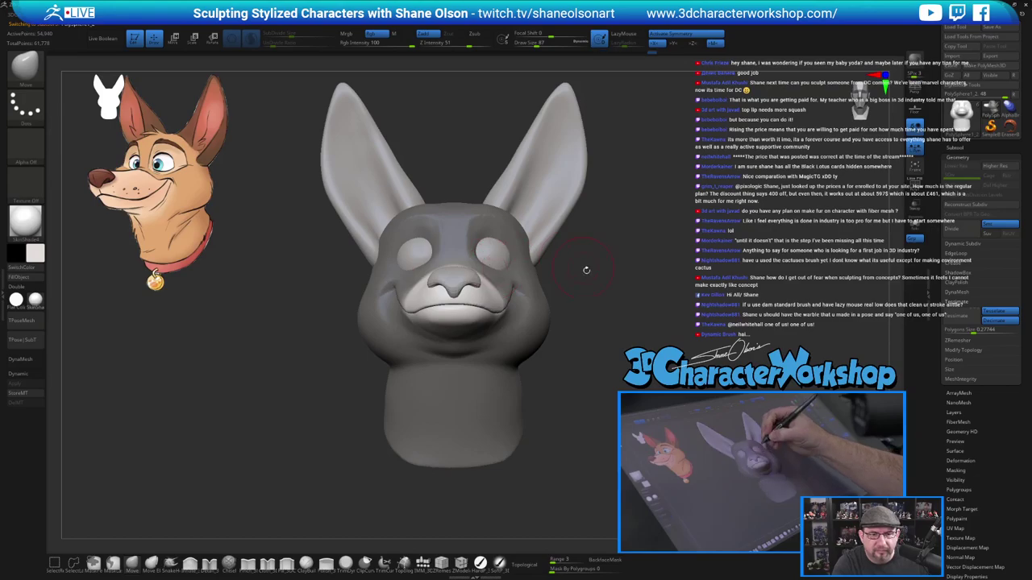
pyautogui.keyDown('alt'); pyautogui.moveTo(587, 272); pyautogui.dragTo(572, 261); pyautogui.keyUp('alt')
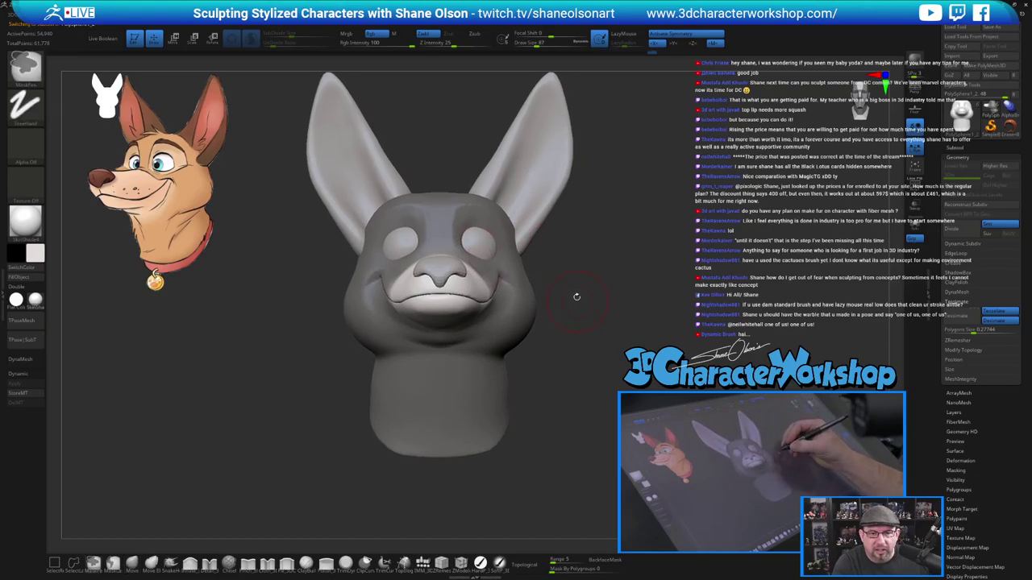
pyautogui.moveTo(576, 297); pyautogui.dragTo(573, 314)
pyautogui.keyDown('ctrl'); pyautogui.click(573, 312); pyautogui.keyUp('ctrl')
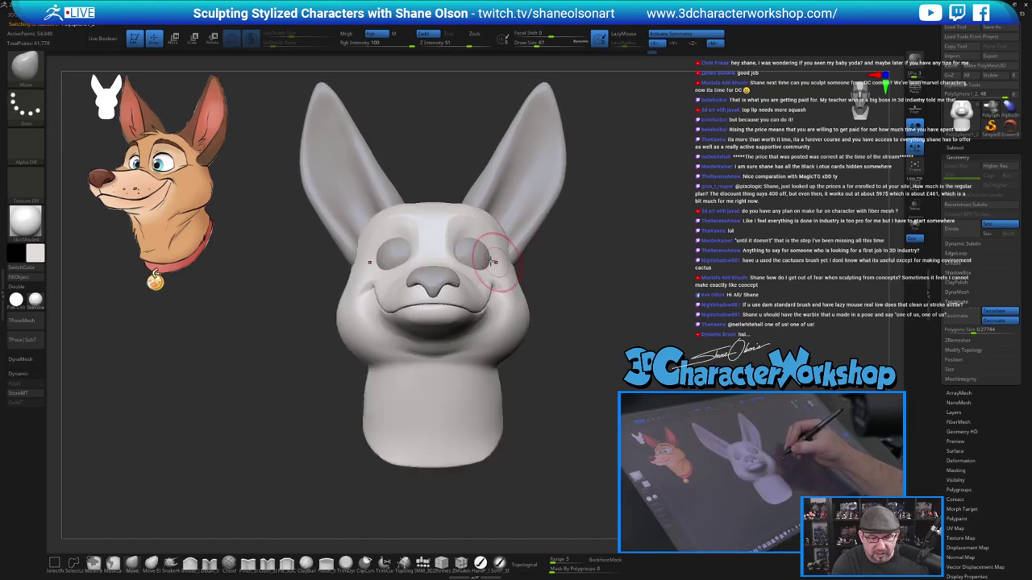
# Reshape the inner eye sockets and the bridge between the eyes with the Move brush, adjusting its size.
pyautogui.click(133, 564)
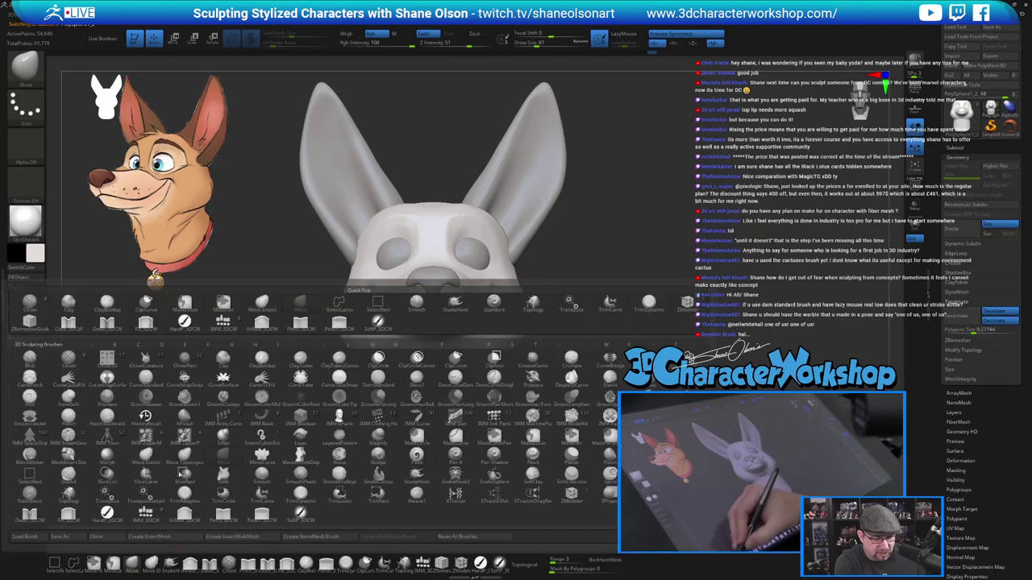
pyautogui.press('s')
pyautogui.click(545, 291)
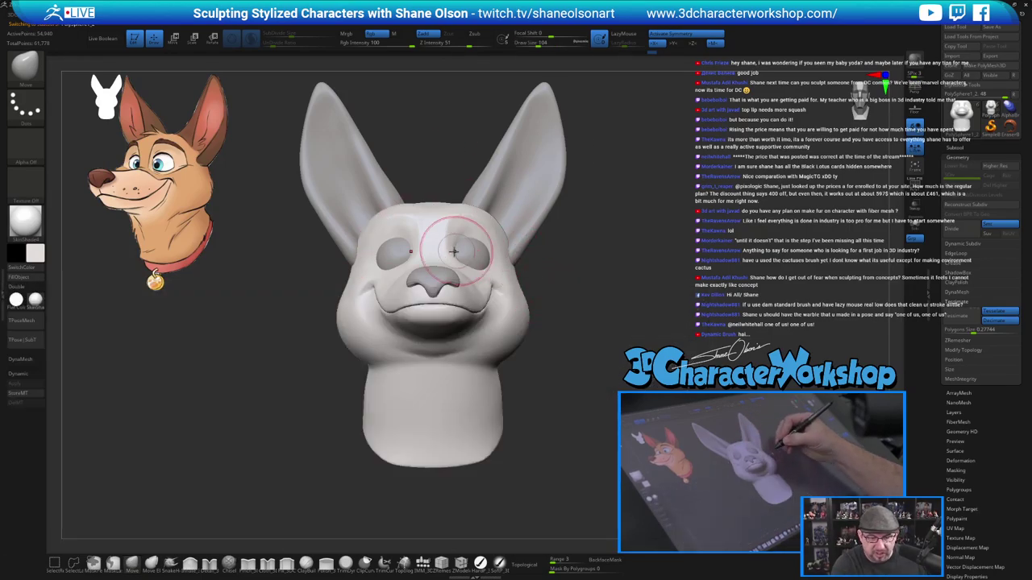
pyautogui.press('s')
pyautogui.click(453, 257)
pyautogui.moveTo(453, 227); pyautogui.dragTo(456, 260, button='right')
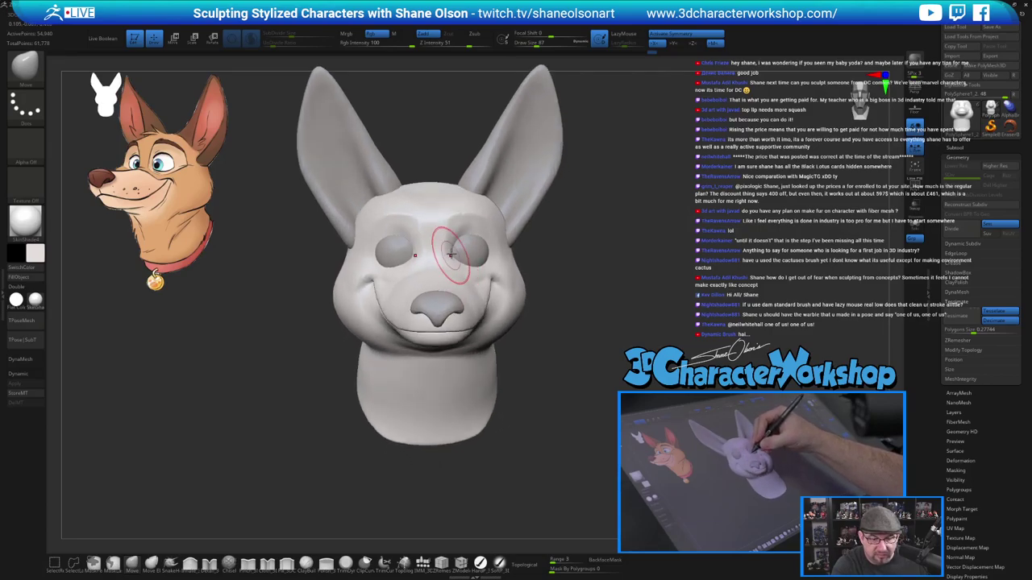
pyautogui.moveTo(459, 224)
pyautogui.mouseDown(button='right')
pyautogui.moveTo(455, 186)
pyautogui.moveTo(439, 213)
pyautogui.moveTo(486, 226)
pyautogui.mouseUp(button='right')
pyautogui.press('s')
pyautogui.click(476, 240)
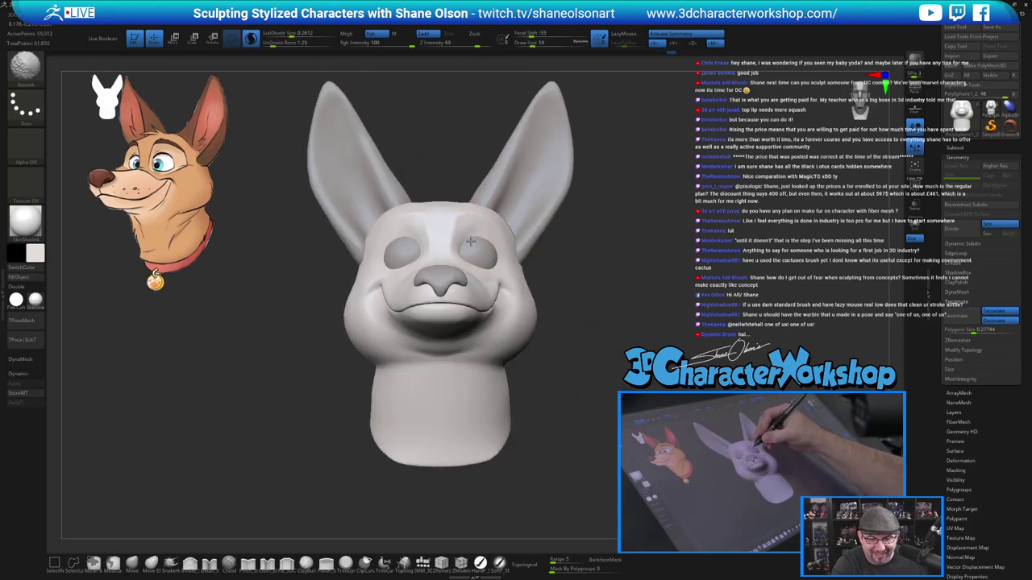
# Smooth the head's surface around the eye sockets and check the head from a three-quarter view.
pyautogui.keyDown('shift'); pyautogui.moveTo(482, 252); pyautogui.dragTo(502, 249); pyautogui.keyUp('shift')
pyautogui.moveTo(580, 288)
pyautogui.mouseDown(button='right')
pyautogui.moveTo(484, 297)
pyautogui.moveTo(592, 302)
pyautogui.mouseUp(button='right')
pyautogui.moveTo(592, 301); pyautogui.dragTo(551, 307)
pyautogui.moveTo(656, 298)
pyautogui.keyDown('shift'); pyautogui.mouseDown()
pyautogui.moveTo(686, 323)
pyautogui.moveTo(696, 312)
pyautogui.mouseUp(); pyautogui.keyUp('shift')
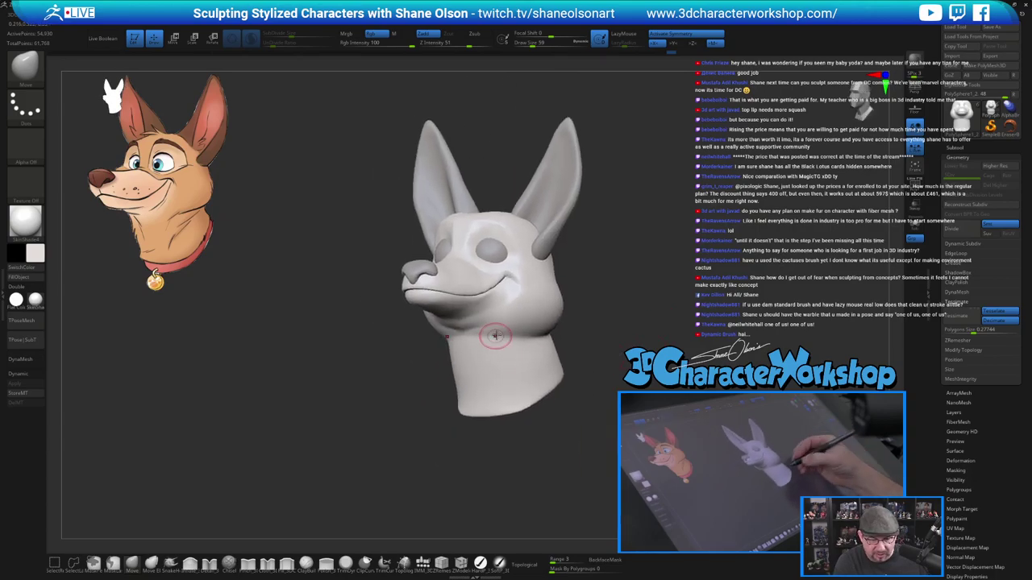
# Build up volume beneath the jaw and down the side of the neck with the clay build-up brush at draw size 74.
pyautogui.click(286, 565)
pyautogui.press('s')
pyautogui.moveTo(608, 349); pyautogui.dragTo(611, 349)
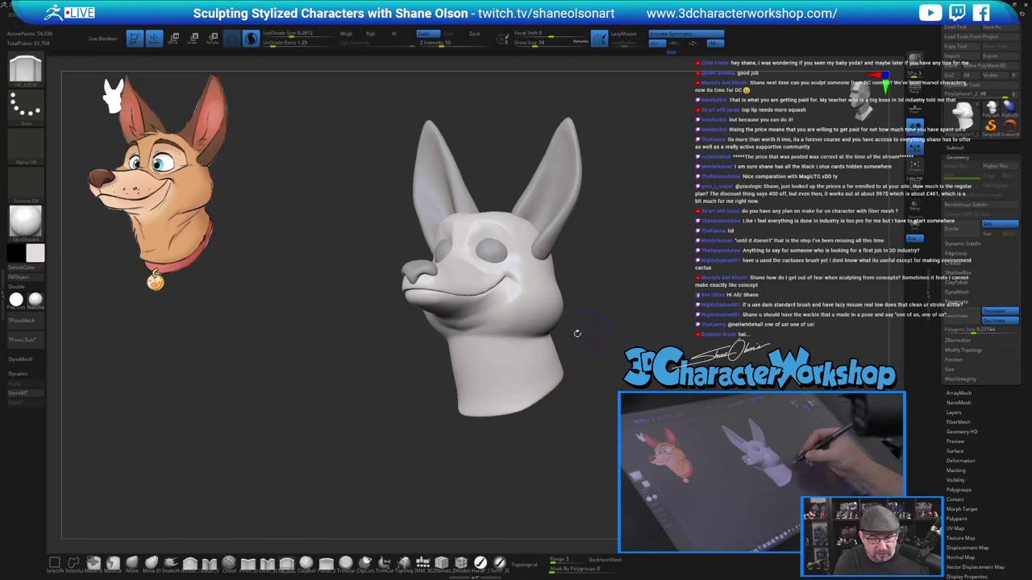
pyautogui.moveTo(485, 333); pyautogui.dragTo(465, 361)
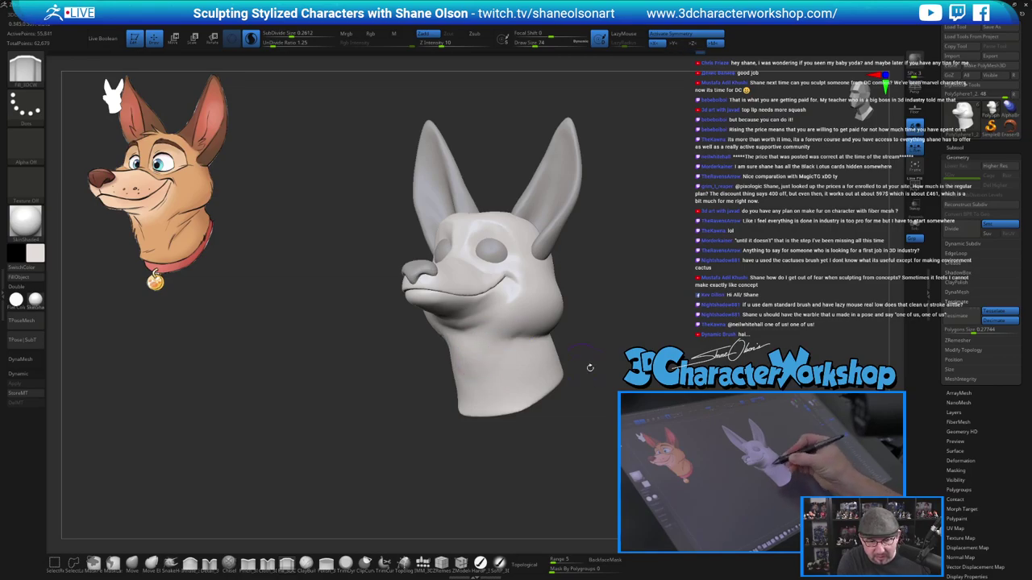
pyautogui.moveTo(614, 391); pyautogui.dragTo(609, 391)
pyautogui.moveTo(530, 347)
pyautogui.mouseDown()
pyautogui.moveTo(517, 360)
pyautogui.moveTo(524, 353)
pyautogui.mouseUp()
pyautogui.moveTo(609, 395)
pyautogui.mouseDown()
pyautogui.moveTo(669, 394)
pyautogui.moveTo(632, 395)
pyautogui.mouseUp()
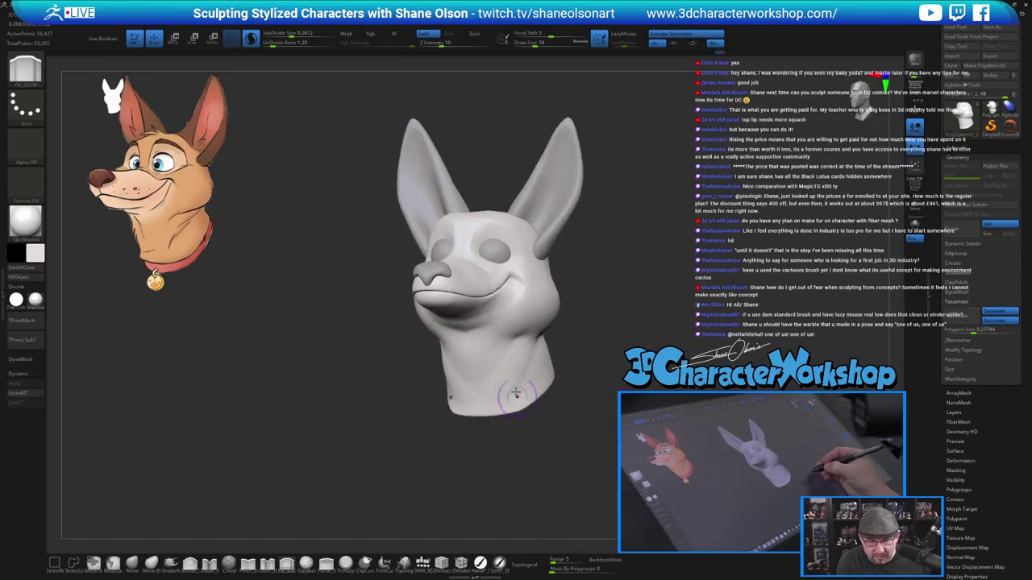
# Build up the long neck muscle running from behind the jaw toward the base of the throat.
pyautogui.moveTo(517, 394); pyautogui.dragTo(527, 344)
pyautogui.moveTo(504, 390); pyautogui.dragTo(487, 403)
pyautogui.moveTo(603, 426)
pyautogui.mouseDown()
pyautogui.moveTo(575, 445)
pyautogui.moveTo(594, 432)
pyautogui.mouseUp()
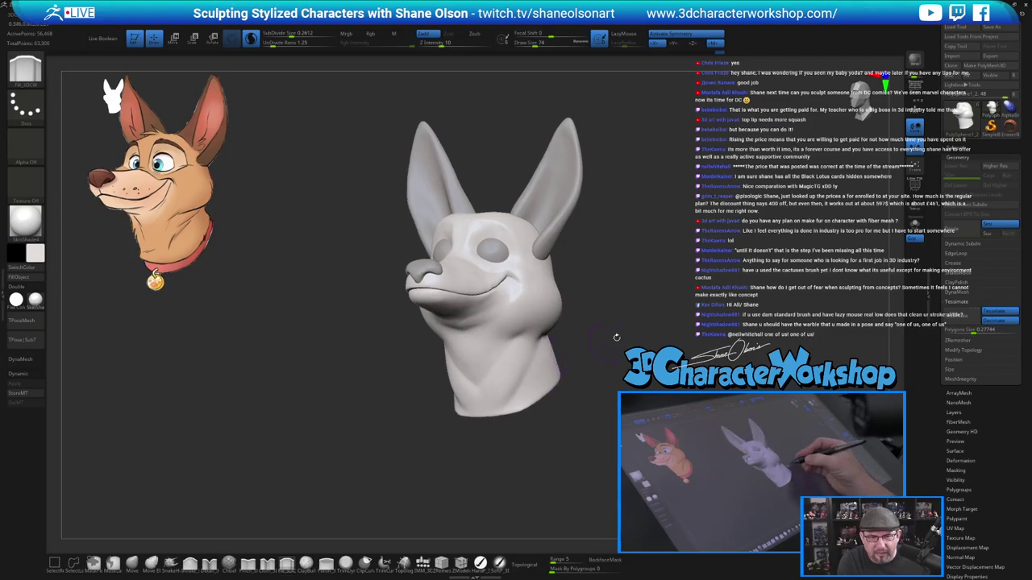
pyautogui.moveTo(617, 338)
pyautogui.mouseDown()
pyautogui.moveTo(582, 344)
pyautogui.moveTo(626, 341)
pyautogui.mouseUp()
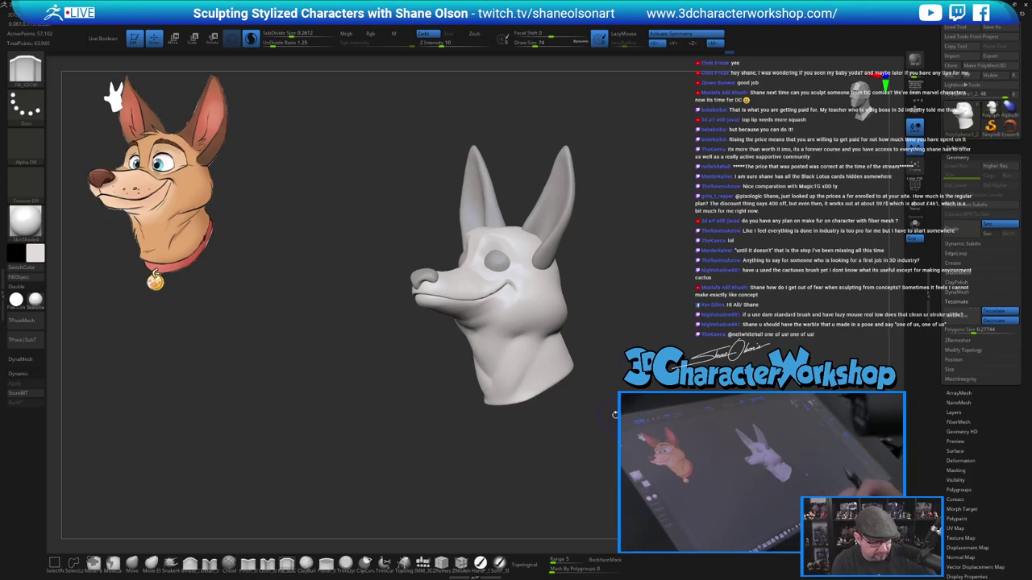
pyautogui.moveTo(626, 388)
pyautogui.mouseDown()
pyautogui.moveTo(663, 390)
pyautogui.moveTo(638, 393)
pyautogui.mouseUp()
# Switch to a finer detailing brush, define the neck muscle's edges and smooth the surface below the cheek.
pyautogui.click(248, 564)
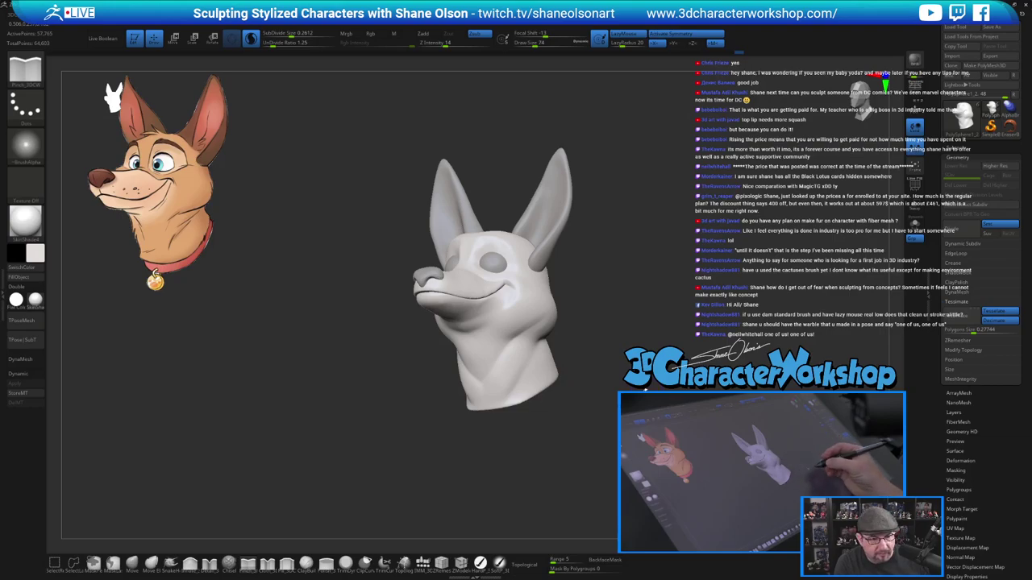
pyautogui.moveTo(645, 390)
pyautogui.mouseDown()
pyautogui.moveTo(625, 390)
pyautogui.moveTo(675, 369)
pyautogui.mouseUp()
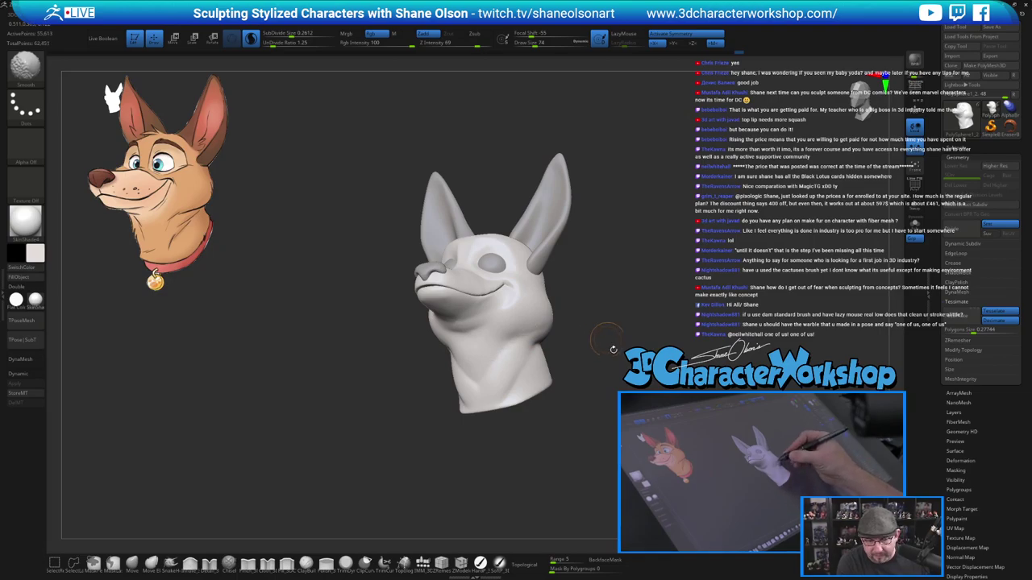
pyautogui.moveTo(613, 349); pyautogui.dragTo(574, 353)
pyautogui.keyDown('alt'); pyautogui.moveTo(574, 353); pyautogui.dragTo(502, 353); pyautogui.keyUp('alt')
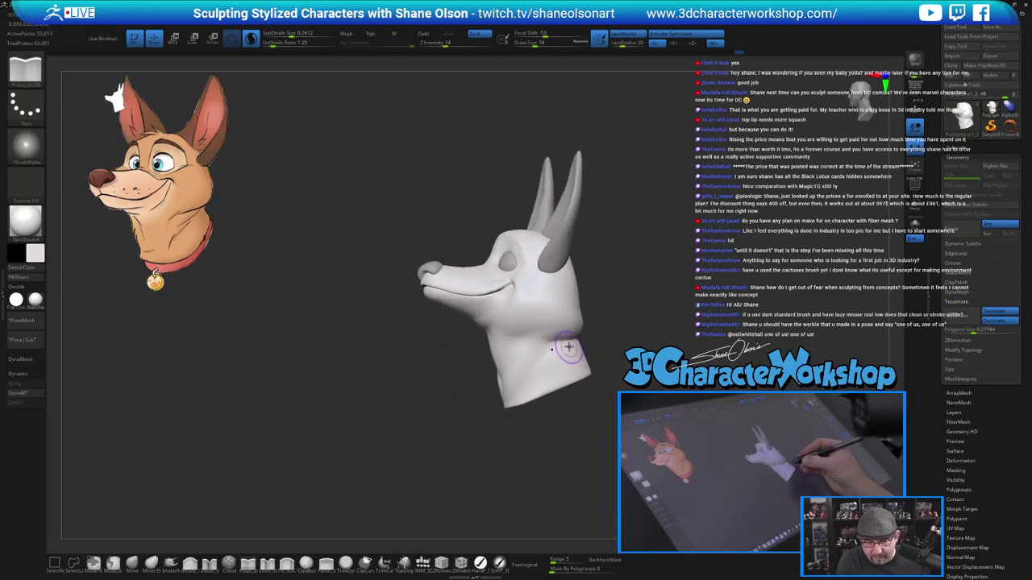
pyautogui.moveTo(599, 346)
pyautogui.mouseDown()
pyautogui.moveTo(576, 351)
pyautogui.moveTo(558, 378)
pyautogui.moveTo(650, 367)
pyautogui.moveTo(587, 387)
pyautogui.moveTo(585, 362)
pyautogui.moveTo(569, 362)
pyautogui.moveTo(691, 371)
pyautogui.moveTo(682, 346)
pyautogui.moveTo(616, 355)
pyautogui.mouseUp()
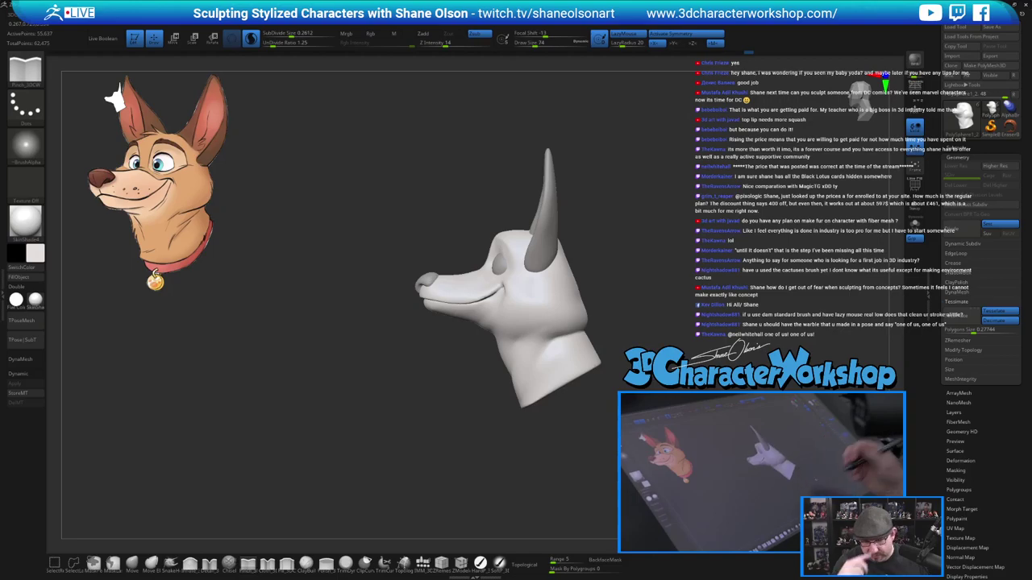
# Reshape the throat profile beneath the jaw with the Move brush at draw size 128 and smooth it.
pyautogui.press('b')
pyautogui.press('m')
pyautogui.press('v')
pyautogui.press('s')
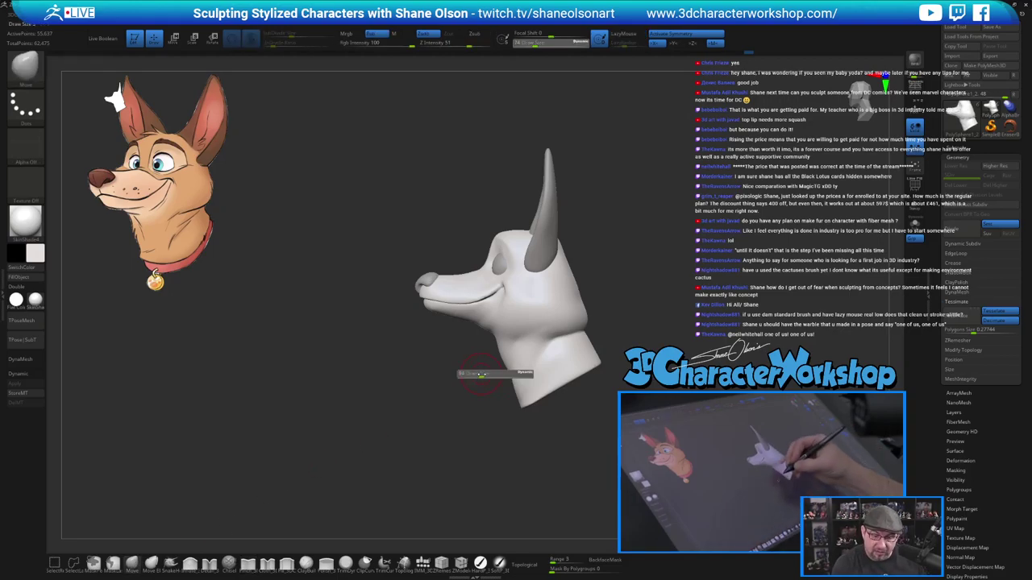
pyautogui.click(487, 376)
pyautogui.press('s')
pyautogui.click(491, 333)
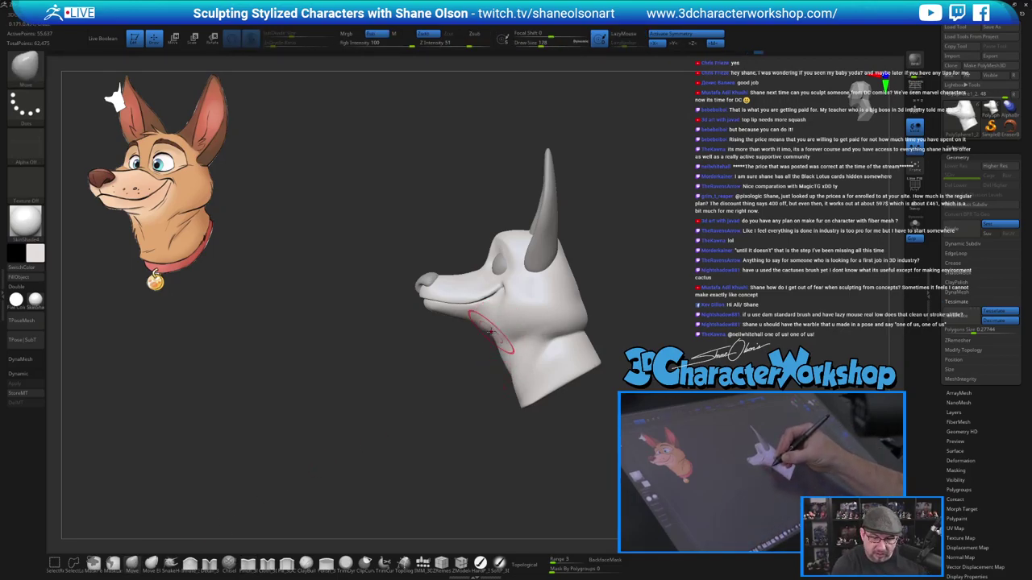
pyautogui.moveTo(477, 440)
pyautogui.mouseDown()
pyautogui.moveTo(511, 448)
pyautogui.moveTo(484, 462)
pyautogui.mouseUp()
pyautogui.keyDown('shift'); pyautogui.moveTo(472, 327); pyautogui.dragTo(485, 330); pyautogui.keyUp('shift')
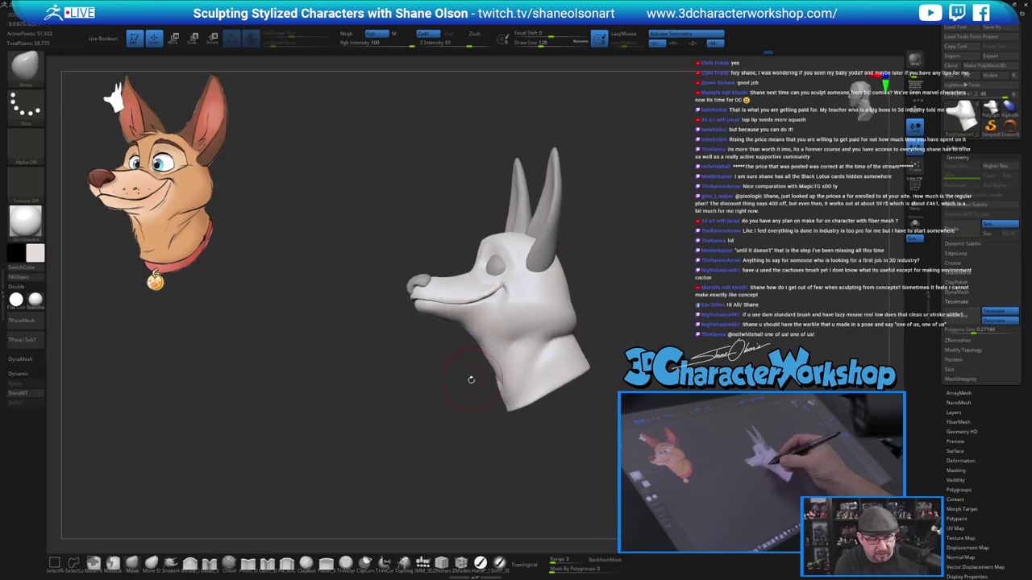
# Refine the underside of the lower jaw and throat from below with the Move brush, adjusting its size.
pyautogui.keyDown('alt'); pyautogui.moveTo(470, 379); pyautogui.dragTo(459, 419); pyautogui.keyUp('alt')
pyautogui.press('s')
pyautogui.click(421, 339)
pyautogui.moveTo(421, 336); pyautogui.dragTo(564, 332)
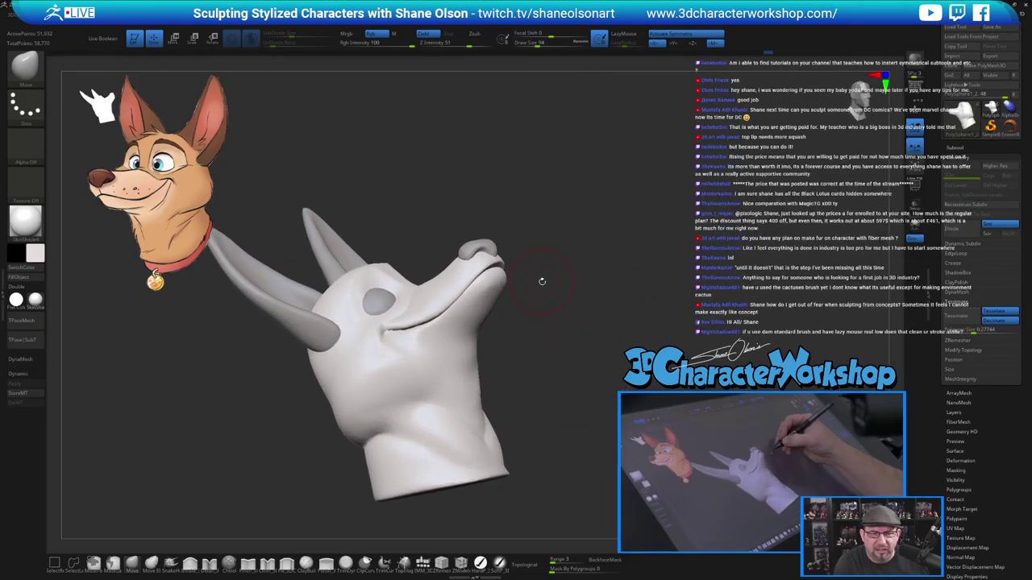
pyautogui.press('s')
pyautogui.click(519, 309)
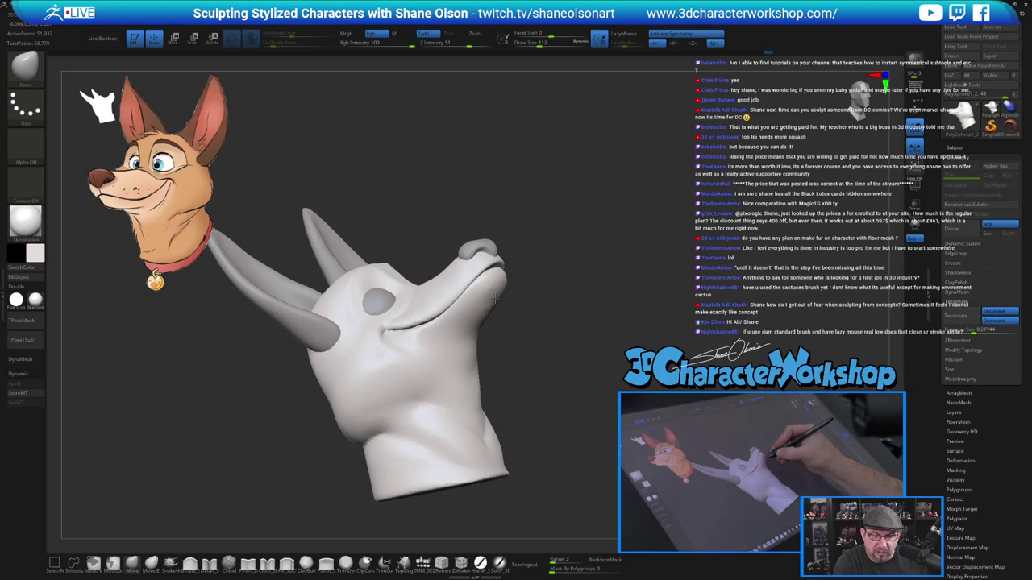
pyautogui.moveTo(527, 292); pyautogui.dragTo(513, 306)
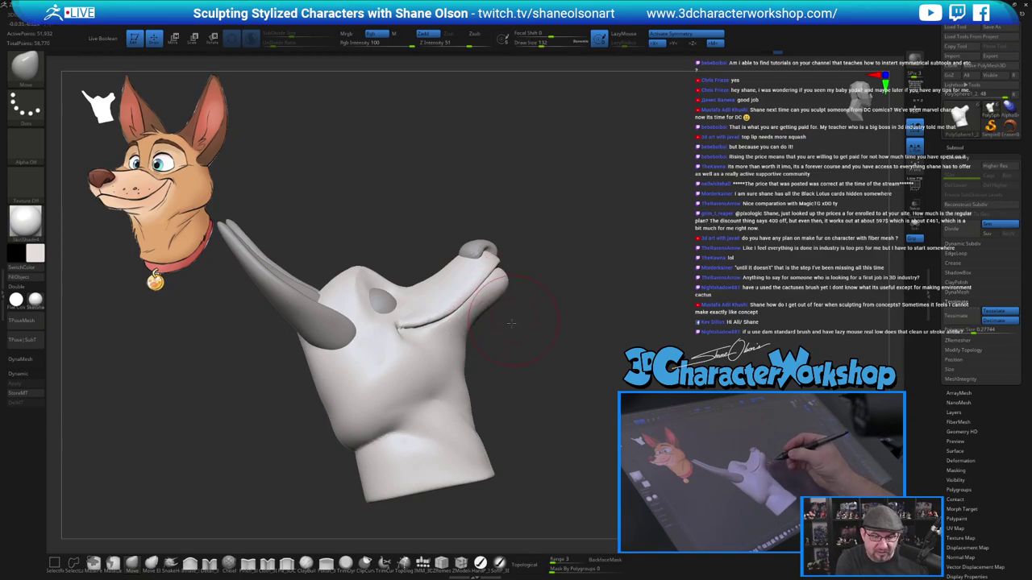
pyautogui.moveTo(511, 324); pyautogui.dragTo(505, 323)
pyautogui.moveTo(640, 329)
pyautogui.mouseDown()
pyautogui.moveTo(617, 387)
pyautogui.moveTo(620, 378)
pyautogui.mouseUp()
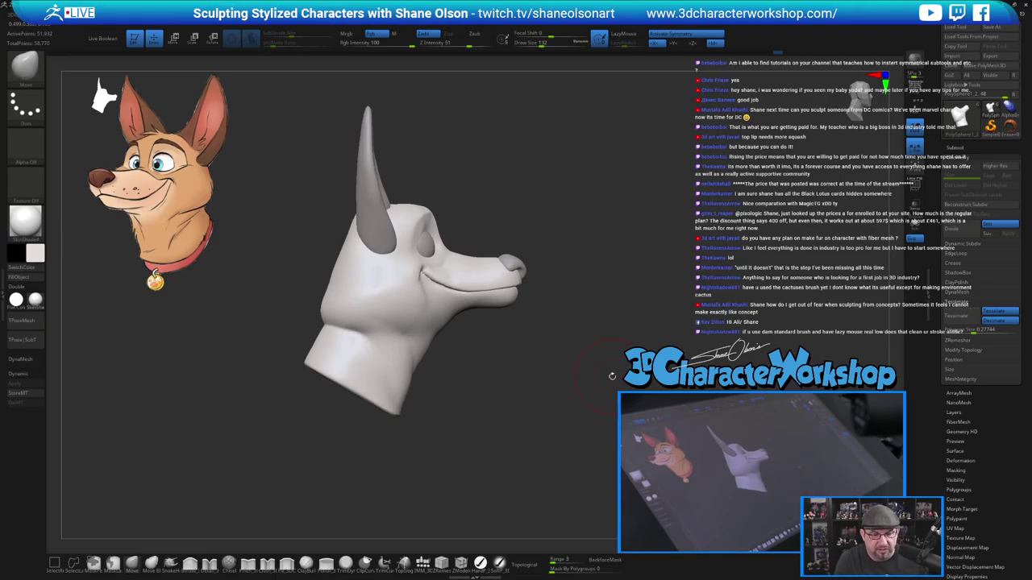
# Adjust the back of the skull's profile with the Move brush at draw size 207.
pyautogui.moveTo(352, 260); pyautogui.dragTo(323, 261)
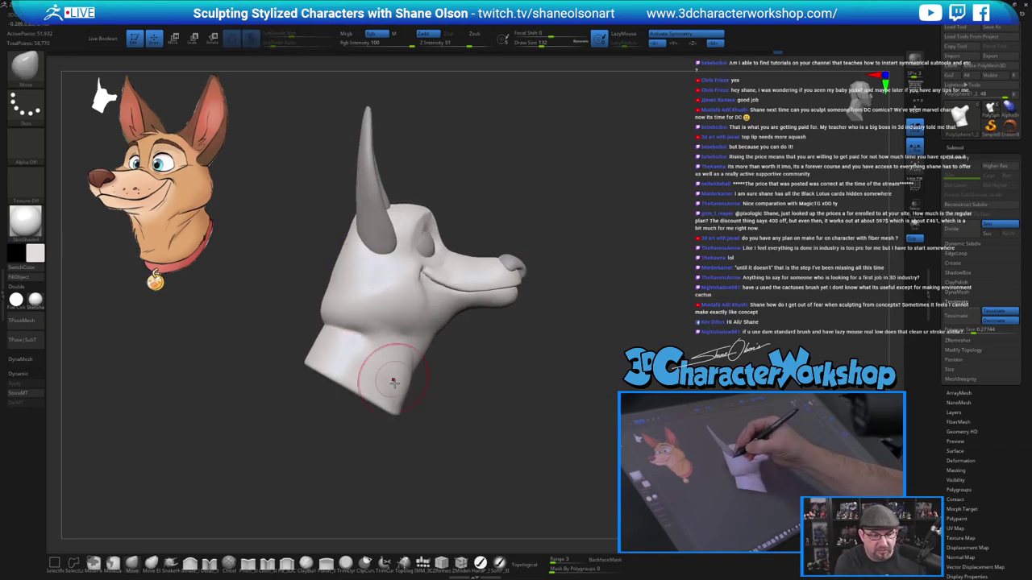
pyautogui.keyDown('alt'); pyautogui.moveTo(492, 372); pyautogui.dragTo(516, 391); pyautogui.keyUp('alt')
pyautogui.press('s')
pyautogui.moveTo(363, 320); pyautogui.dragTo(371, 319)
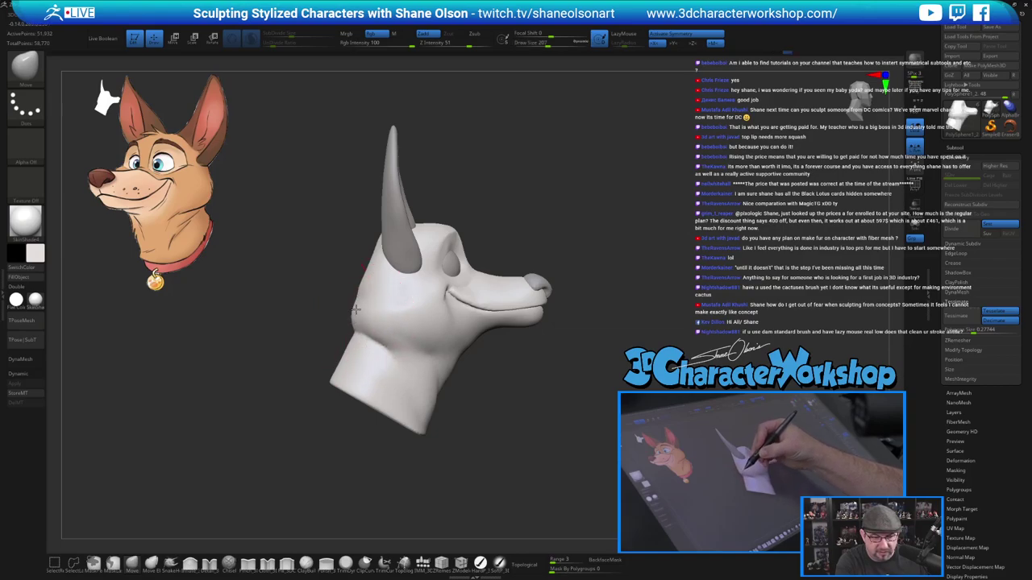
pyautogui.moveTo(534, 387); pyautogui.dragTo(574, 379)
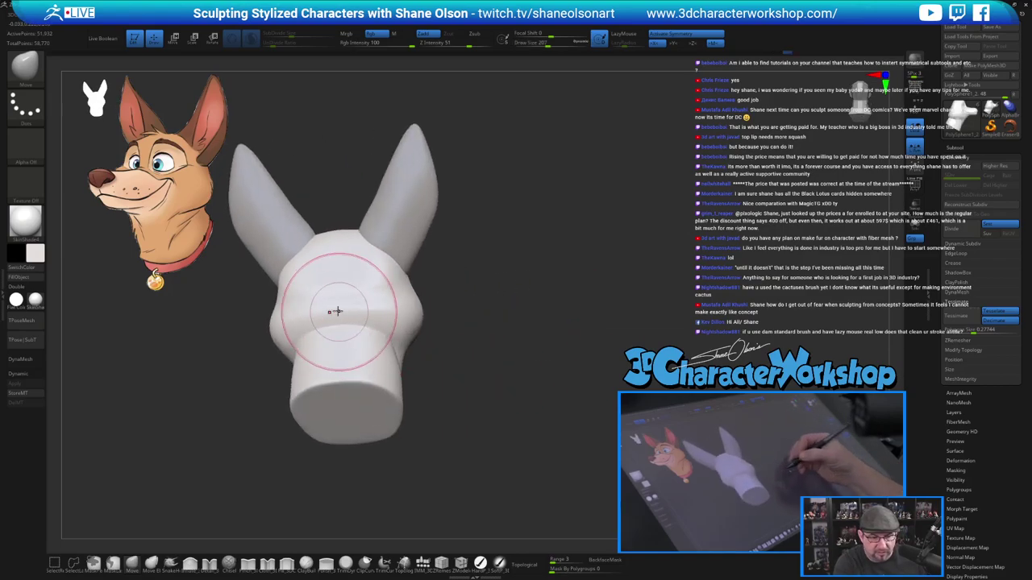
pyautogui.moveTo(501, 376)
pyautogui.mouseDown()
pyautogui.moveTo(465, 375)
pyautogui.moveTo(490, 390)
pyautogui.mouseUp()
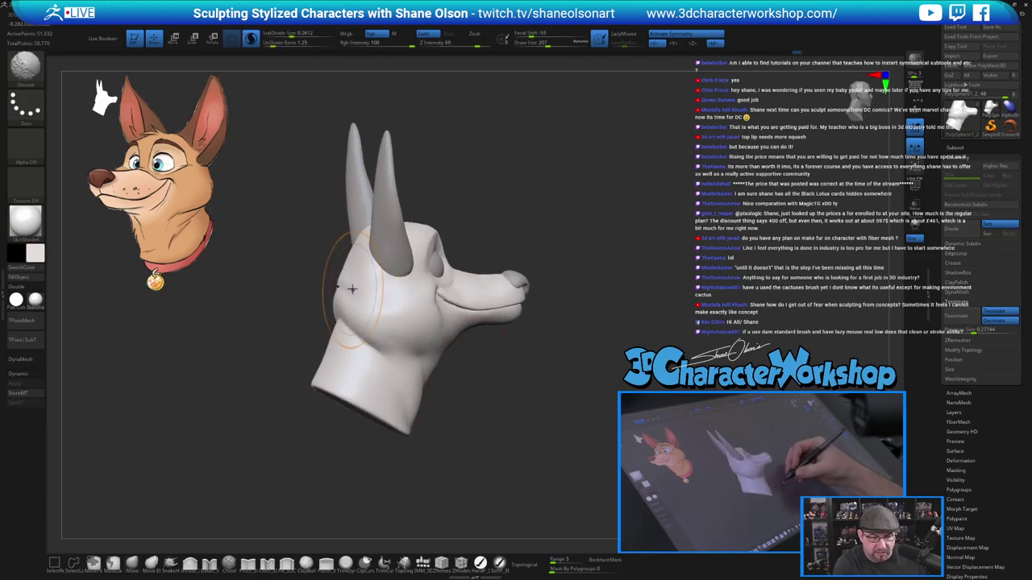
# Soften the crease where the back of the skull meets the neck with smoothing and a smaller Move brush.
pyautogui.keyDown('shift'); pyautogui.moveTo(360, 304); pyautogui.dragTo(378, 332); pyautogui.keyUp('shift')
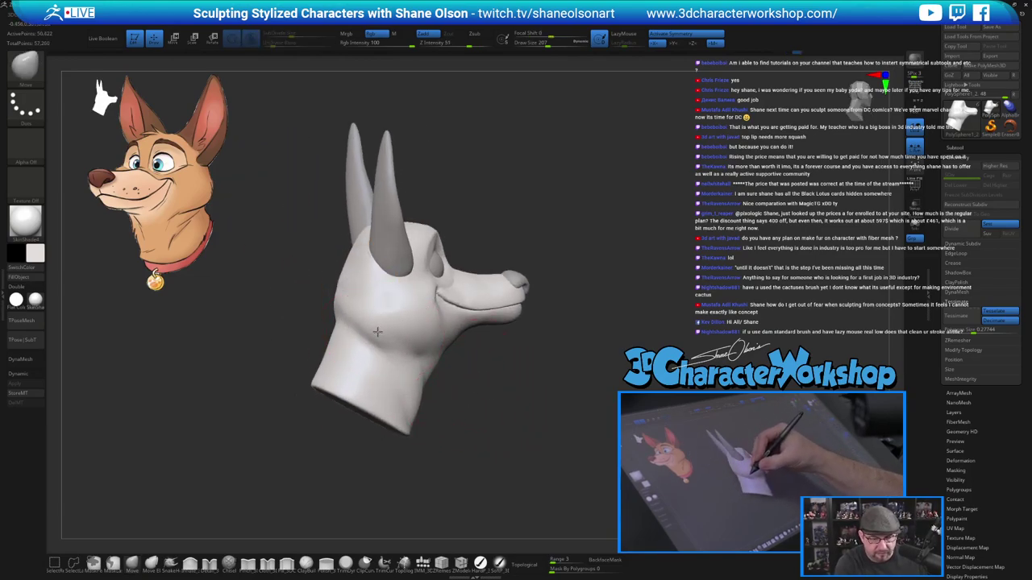
pyautogui.moveTo(496, 400)
pyautogui.mouseDown()
pyautogui.moveTo(488, 409)
pyautogui.moveTo(549, 415)
pyautogui.moveTo(594, 401)
pyautogui.moveTo(558, 372)
pyautogui.moveTo(596, 368)
pyautogui.moveTo(523, 361)
pyautogui.mouseUp()
pyautogui.press('s')
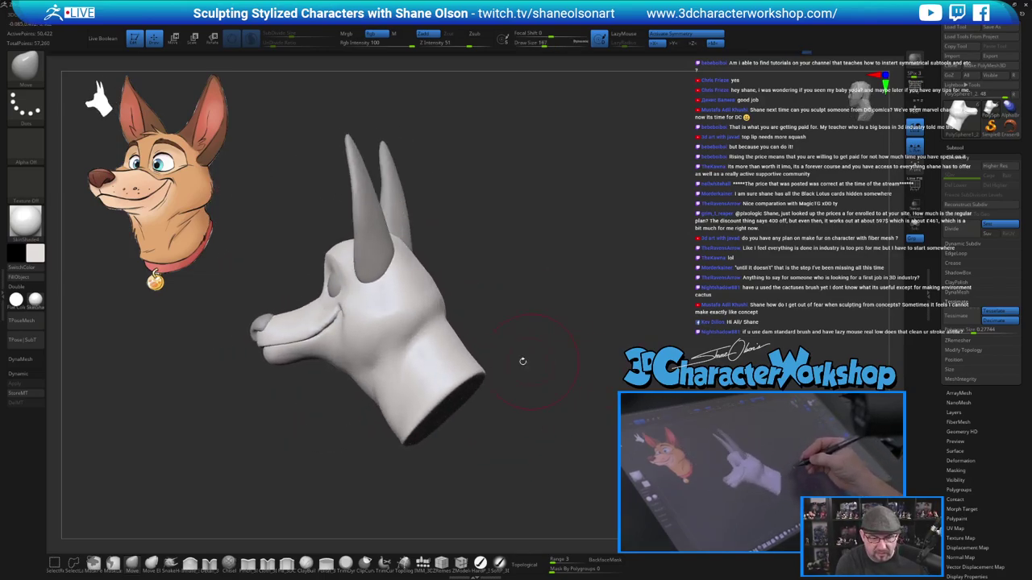
pyautogui.moveTo(438, 330)
pyautogui.keyDown('shift'); pyautogui.mouseDown()
pyautogui.moveTo(457, 364)
pyautogui.moveTo(550, 364)
pyautogui.mouseUp(); pyautogui.keyUp('shift')
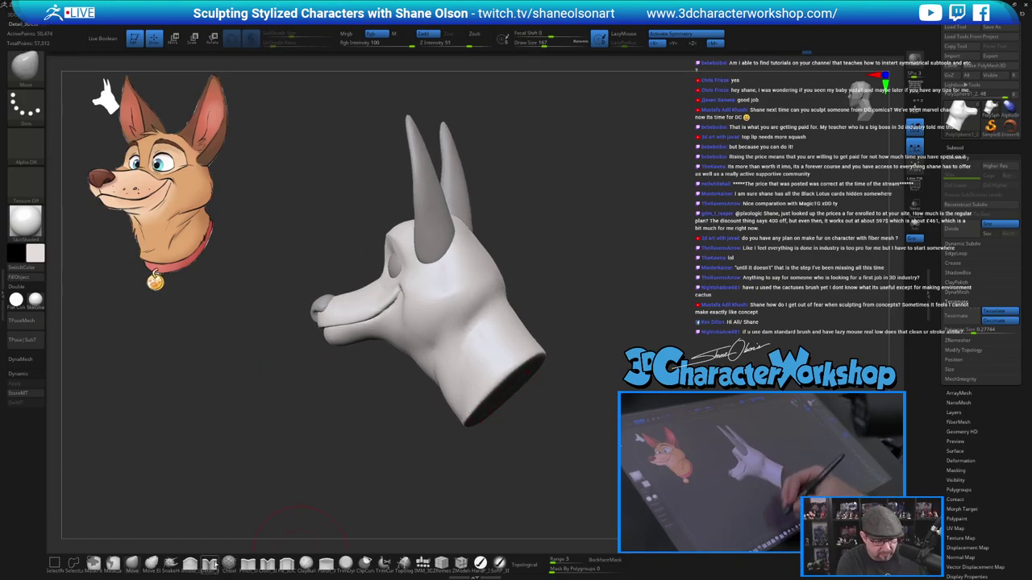
# Build up the side neck muscles from behind the jaw to the neck base with the clay build-up brush at draw size 104.
pyautogui.click(287, 564)
pyautogui.press('s')
pyautogui.moveTo(468, 476); pyautogui.dragTo(463, 476)
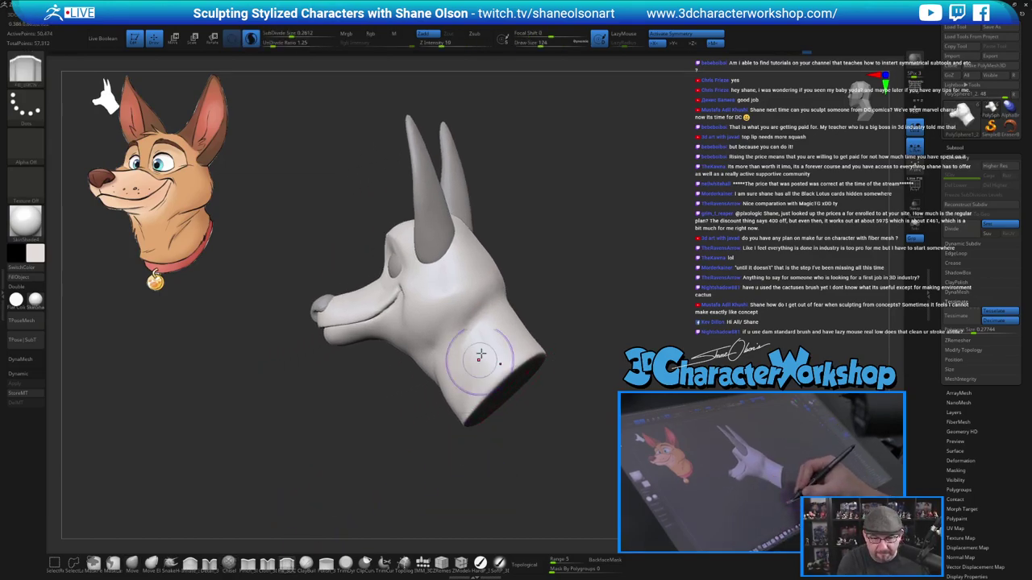
pyautogui.moveTo(526, 279)
pyautogui.mouseDown()
pyautogui.moveTo(528, 297)
pyautogui.moveTo(482, 288)
pyautogui.moveTo(474, 302)
pyautogui.mouseUp()
pyautogui.press('s')
pyautogui.moveTo(473, 301); pyautogui.dragTo(453, 348)
pyautogui.moveTo(454, 354); pyautogui.dragTo(473, 296)
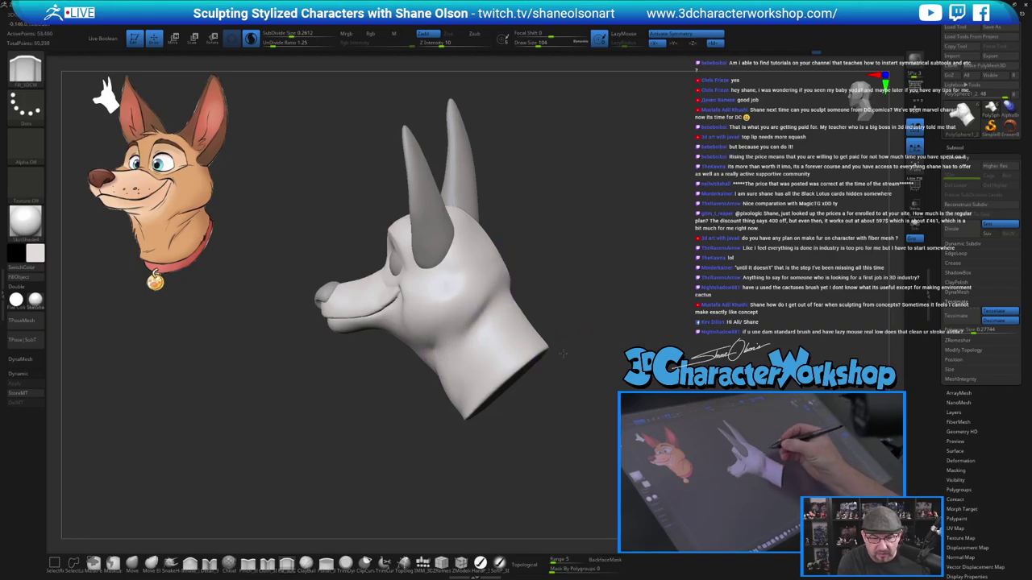
pyautogui.moveTo(562, 353); pyautogui.dragTo(565, 341)
pyautogui.moveTo(470, 304); pyautogui.dragTo(452, 397)
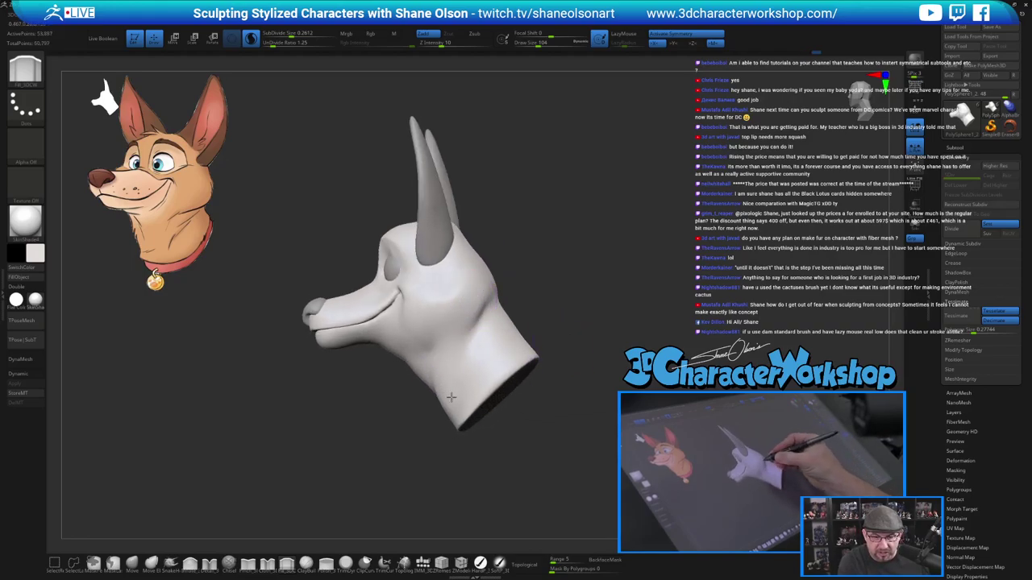
pyautogui.moveTo(603, 420)
pyautogui.mouseDown()
pyautogui.moveTo(587, 438)
pyautogui.moveTo(609, 429)
pyautogui.moveTo(596, 435)
pyautogui.mouseUp()
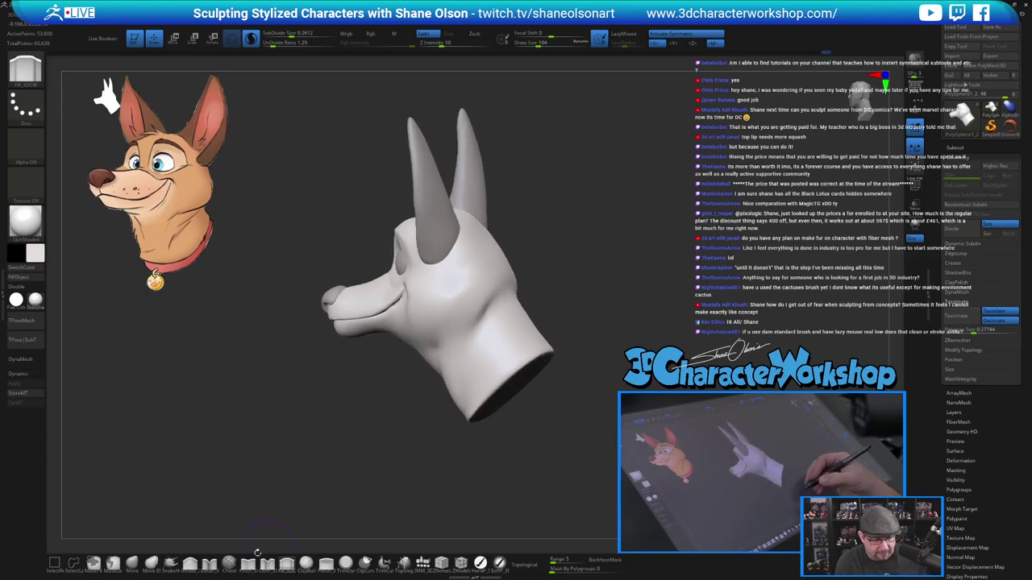
# Define the forms at the nape with the finer detailing brush and smooth the back and side of the neck.
pyautogui.click(249, 563)
pyautogui.moveTo(569, 375); pyautogui.dragTo(528, 377)
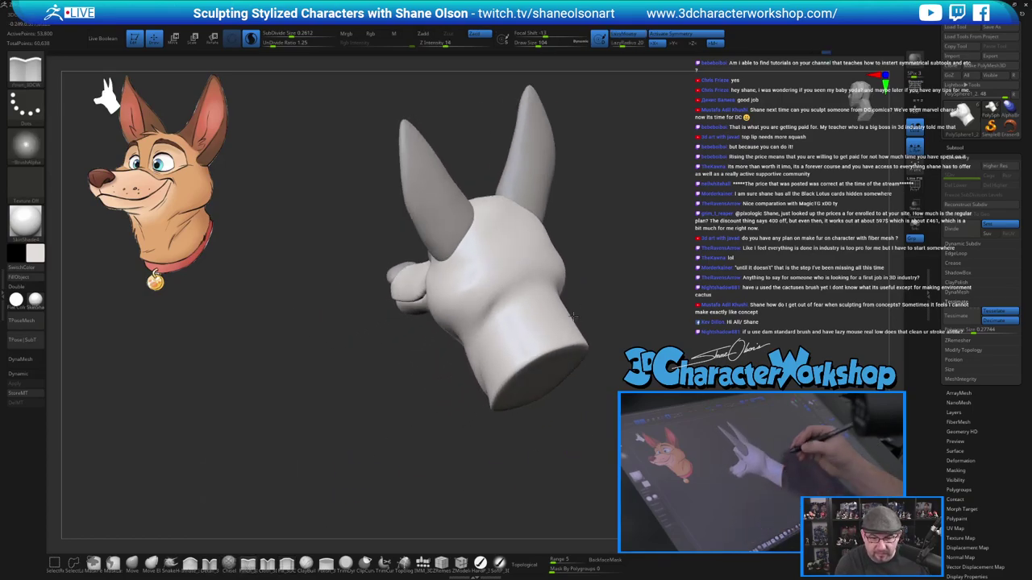
pyautogui.moveTo(527, 271); pyautogui.dragTo(500, 303)
pyautogui.moveTo(584, 425); pyautogui.dragTo(608, 425)
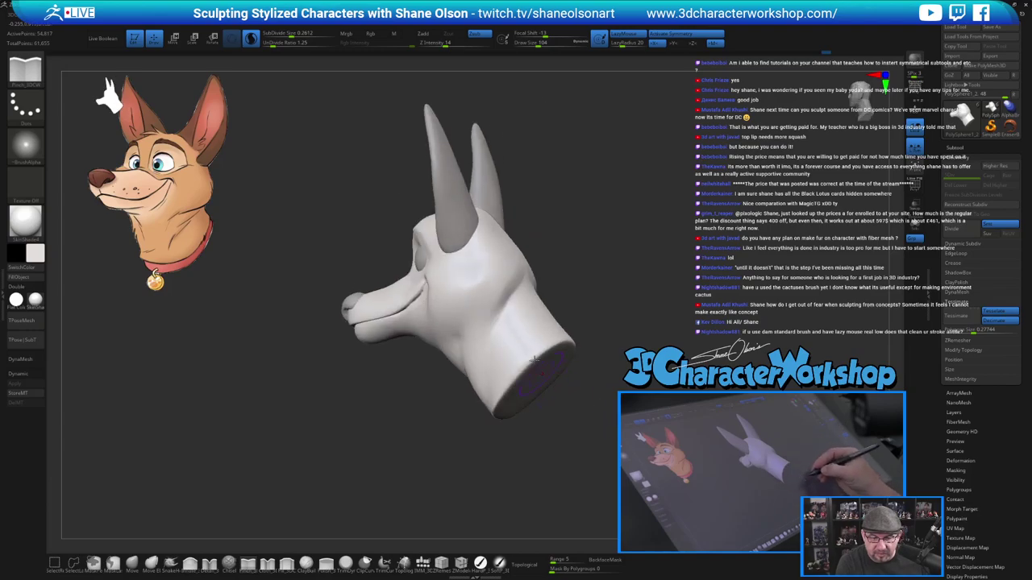
pyautogui.moveTo(578, 464)
pyautogui.mouseDown()
pyautogui.moveTo(603, 454)
pyautogui.moveTo(564, 475)
pyautogui.moveTo(592, 459)
pyautogui.mouseUp()
pyautogui.keyDown('shift'); pyautogui.moveTo(532, 321); pyautogui.dragTo(528, 248); pyautogui.keyUp('shift')
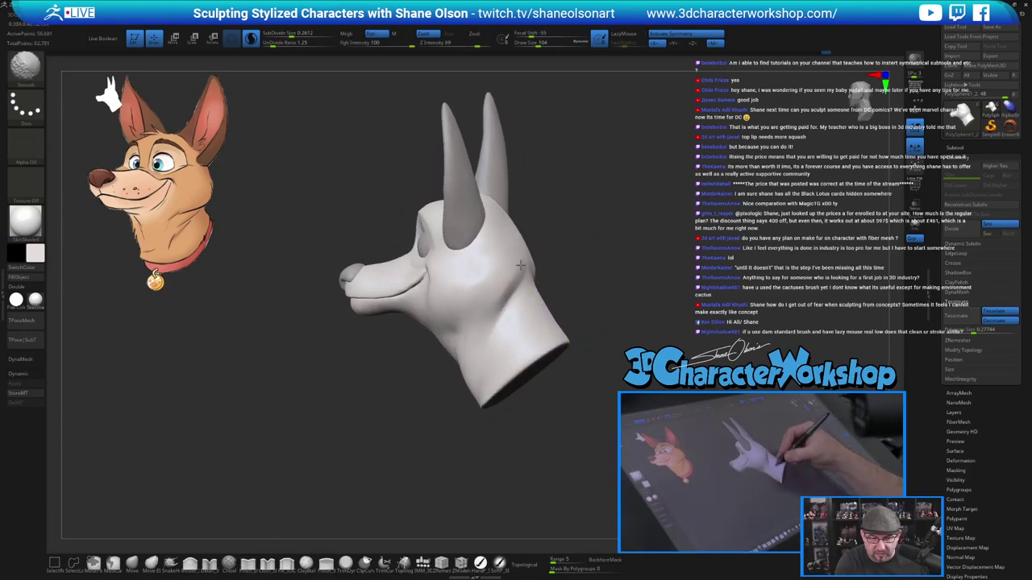
pyautogui.keyDown('shift'); pyautogui.moveTo(495, 346); pyautogui.dragTo(510, 349); pyautogui.keyUp('shift')
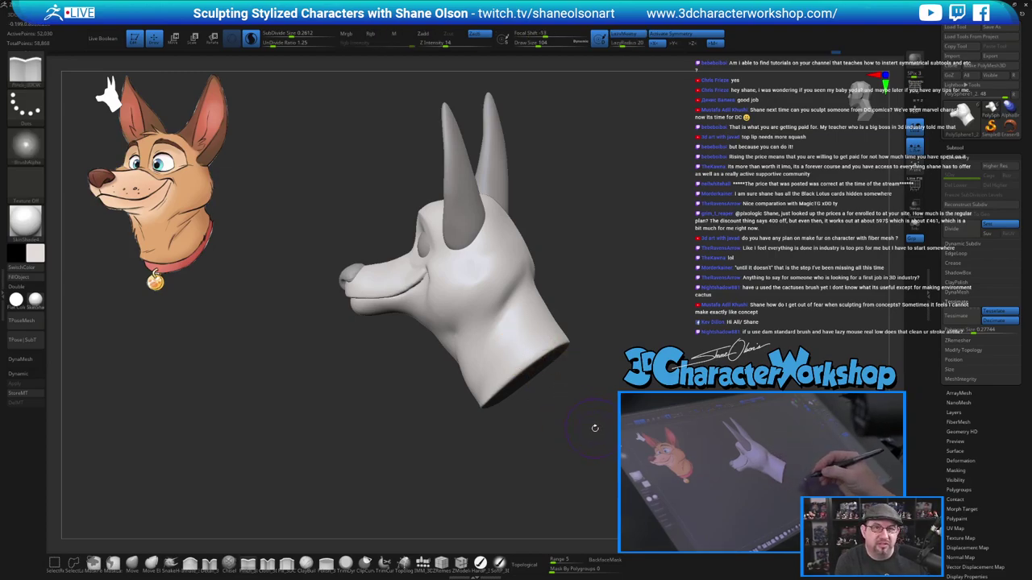
# Sharpen the muscle line running from behind the cheek to the front base of the neck.
pyautogui.moveTo(588, 415)
pyautogui.mouseDown()
pyautogui.moveTo(601, 412)
pyautogui.moveTo(594, 406)
pyautogui.moveTo(603, 412)
pyautogui.mouseUp()
pyautogui.moveTo(481, 278); pyautogui.dragTo(476, 288)
pyautogui.moveTo(566, 432); pyautogui.dragTo(573, 422)
pyautogui.moveTo(465, 306); pyautogui.dragTo(462, 311)
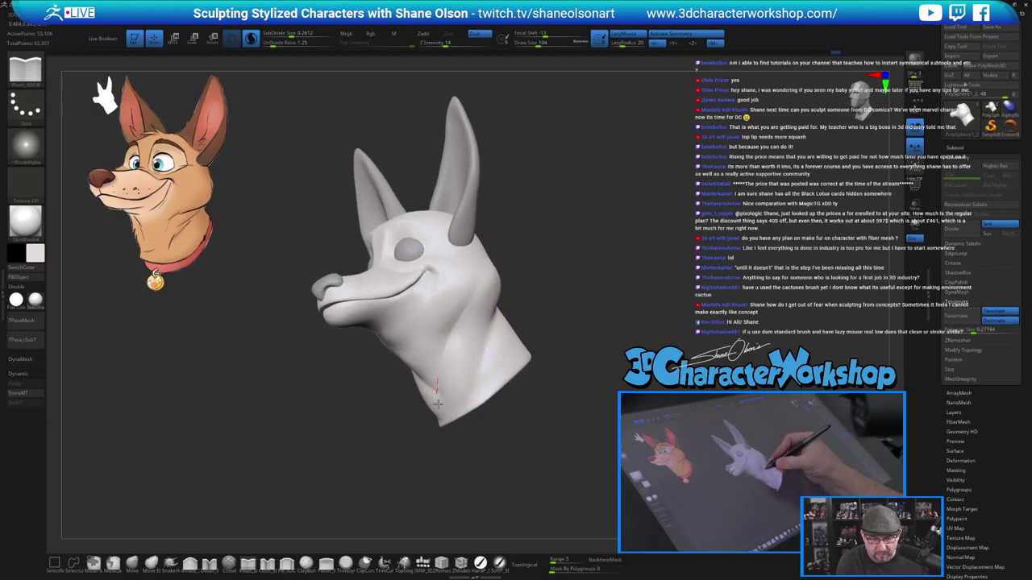
pyautogui.moveTo(437, 404); pyautogui.dragTo(437, 408)
pyautogui.moveTo(518, 484)
pyautogui.mouseDown()
pyautogui.moveTo(530, 486)
pyautogui.moveTo(513, 492)
pyautogui.moveTo(523, 486)
pyautogui.mouseUp()
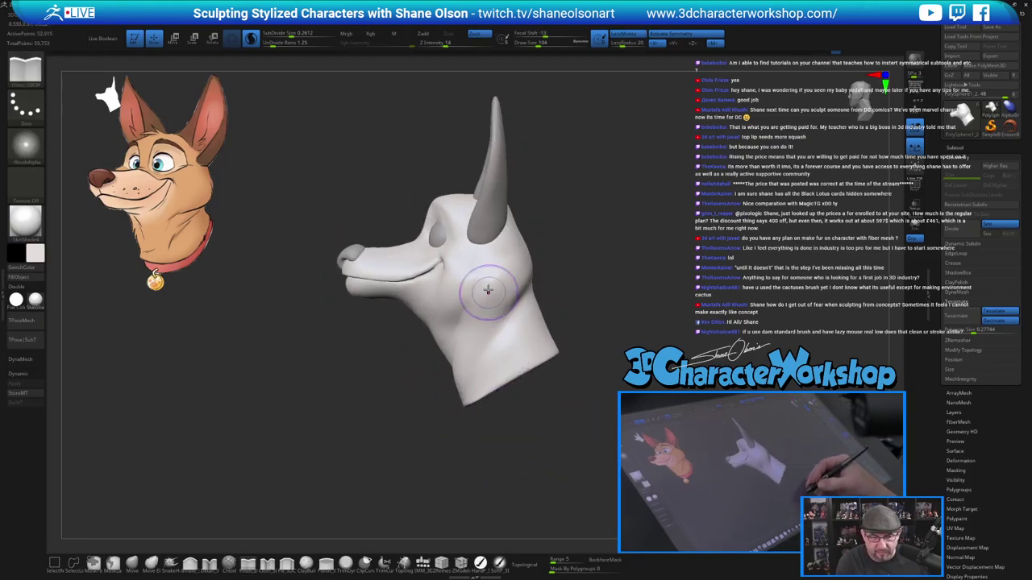
# Smooth the area behind the cheek and the side of the neck to blend the muscle forms.
pyautogui.keyDown('shift'); pyautogui.moveTo(489, 273); pyautogui.dragTo(476, 286); pyautogui.keyUp('shift')
pyautogui.moveTo(558, 419)
pyautogui.mouseDown()
pyautogui.moveTo(569, 446)
pyautogui.moveTo(592, 442)
pyautogui.mouseUp()
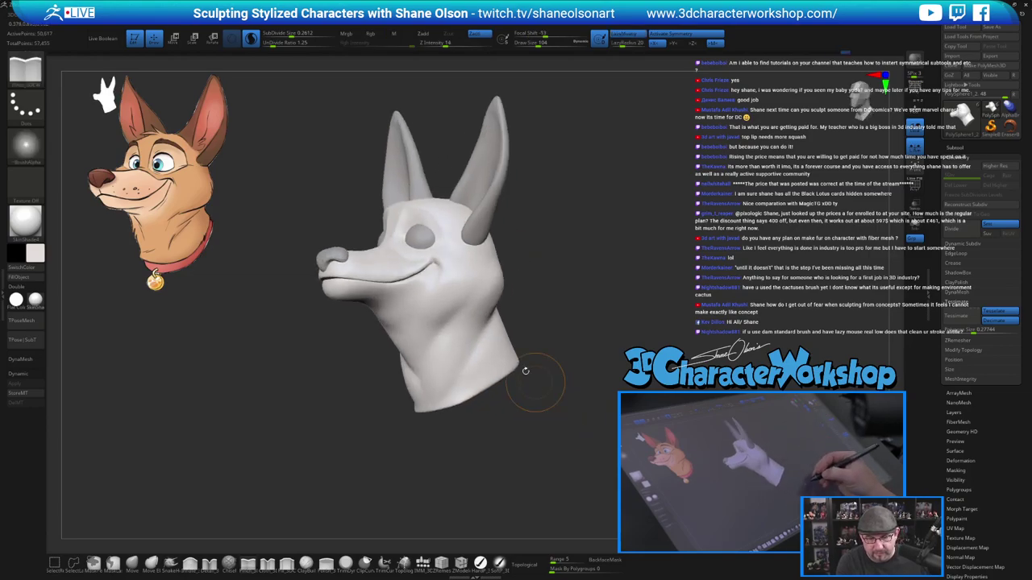
pyautogui.keyDown('shift'); pyautogui.moveTo(504, 355); pyautogui.dragTo(493, 344); pyautogui.keyUp('shift')
pyautogui.moveTo(535, 394); pyautogui.dragTo(486, 409)
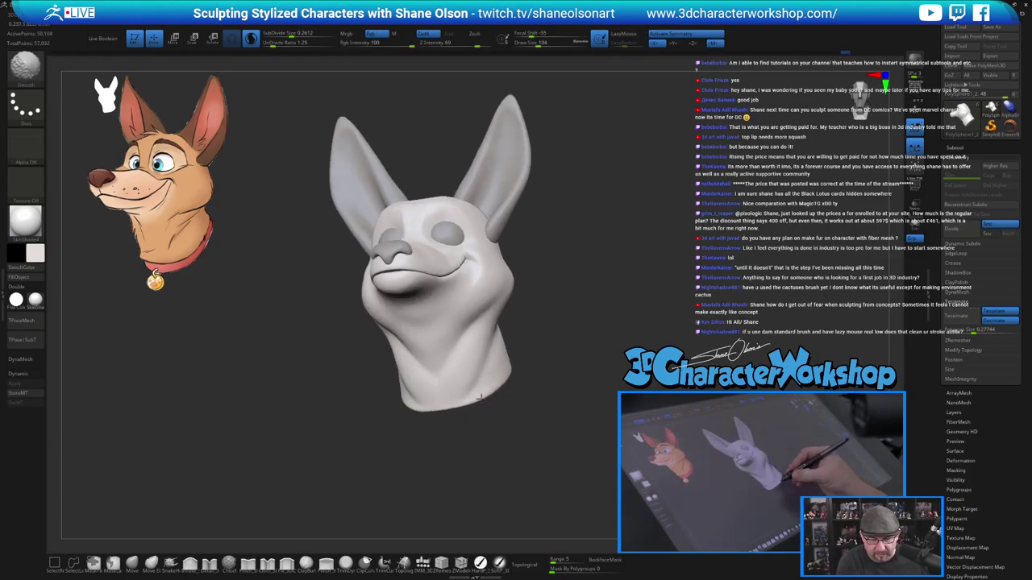
# Sharpen the cheek fold running from the mouth corner down under the jaw with a smaller pinch brush.
pyautogui.moveTo(581, 444)
pyautogui.mouseDown()
pyautogui.moveTo(530, 453)
pyautogui.moveTo(562, 451)
pyautogui.moveTo(589, 432)
pyautogui.moveTo(554, 419)
pyautogui.moveTo(553, 442)
pyautogui.moveTo(577, 449)
pyautogui.mouseUp()
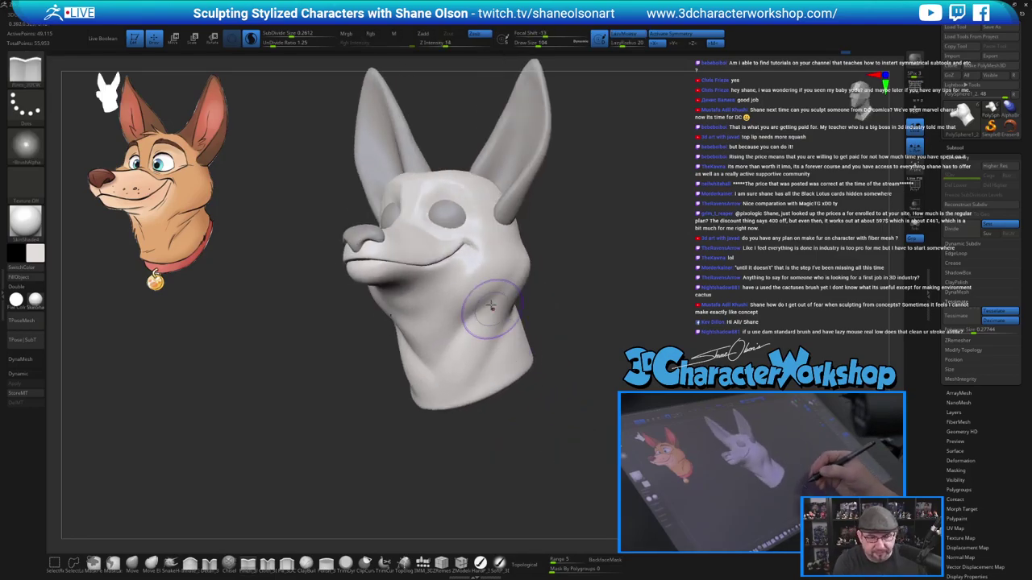
pyautogui.moveTo(525, 324)
pyautogui.mouseDown()
pyautogui.moveTo(538, 327)
pyautogui.moveTo(555, 367)
pyautogui.mouseUp()
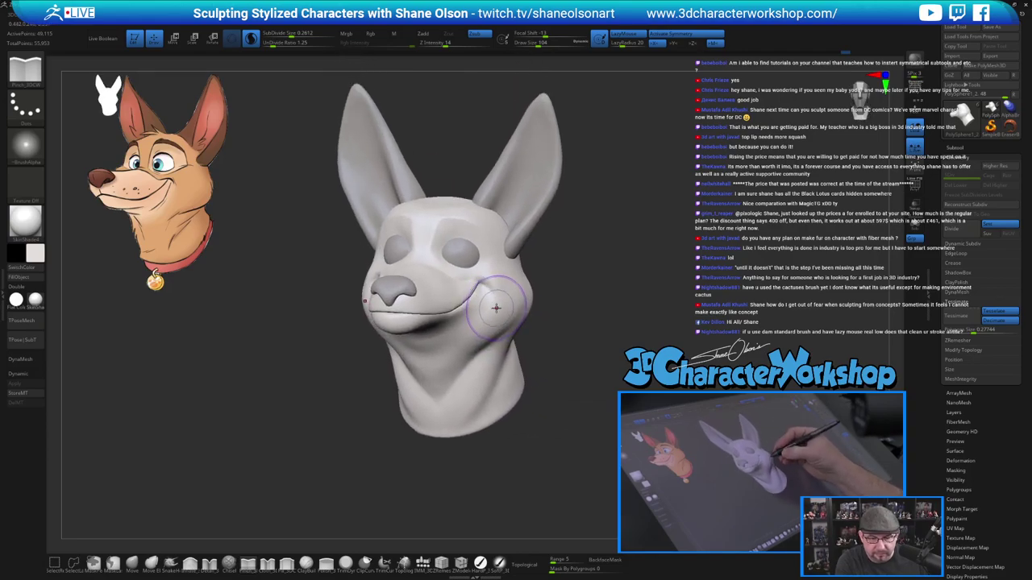
pyautogui.press('s')
pyautogui.moveTo(495, 306); pyautogui.dragTo(487, 301)
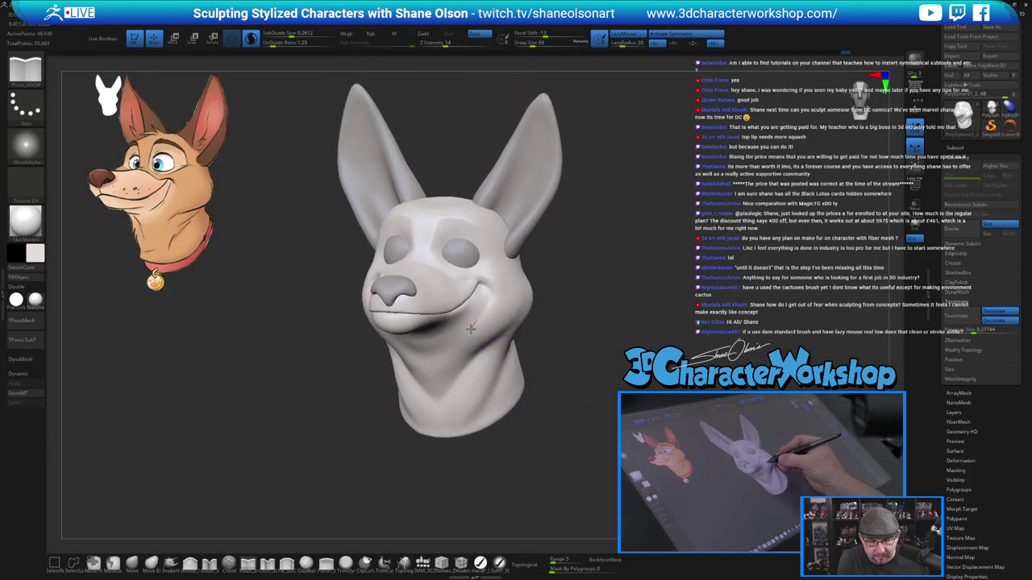
pyautogui.moveTo(610, 365)
pyautogui.mouseDown()
pyautogui.moveTo(564, 367)
pyautogui.moveTo(612, 367)
pyautogui.mouseUp()
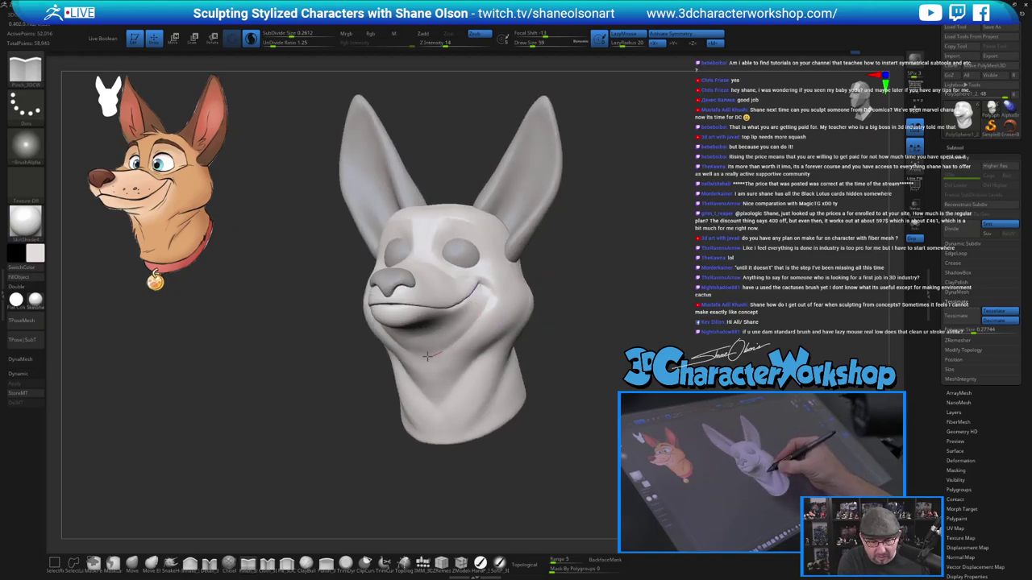
pyautogui.moveTo(618, 459); pyautogui.dragTo(592, 533)
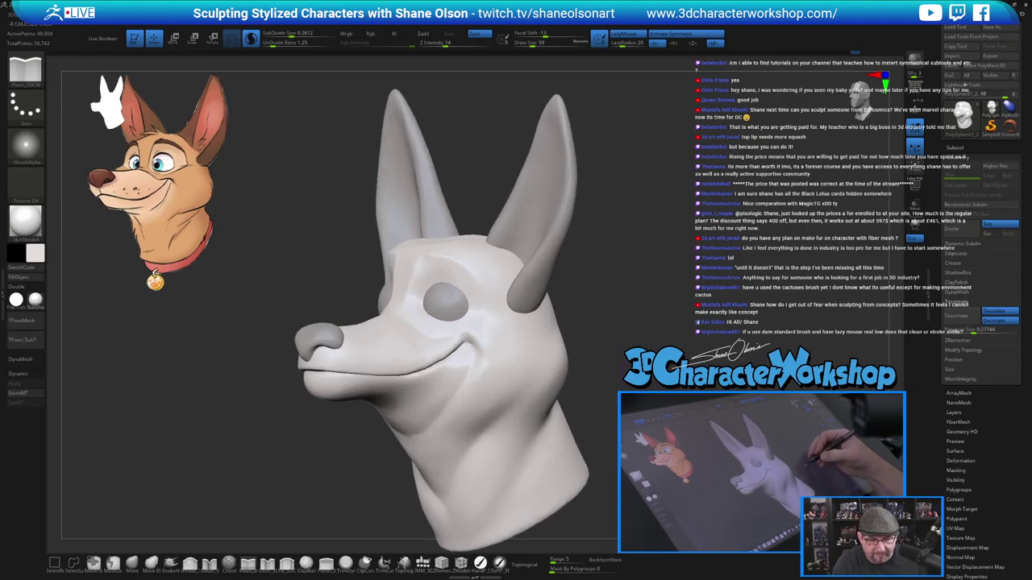
pyautogui.moveTo(574, 392); pyautogui.dragTo(595, 389)
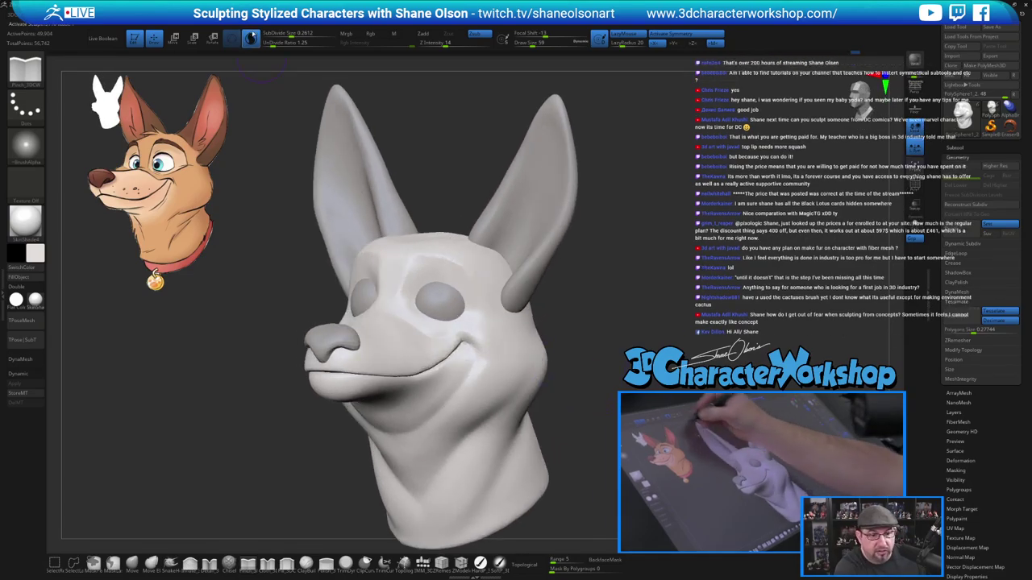
# Turn off Sculptris Pro and define the inner edge of the eye sockets beside the muzzle bridge at draw size 43.
pyautogui.click(251, 39)
pyautogui.keyDown('alt'); pyautogui.moveTo(591, 286); pyautogui.dragTo(577, 310); pyautogui.keyUp('alt')
pyautogui.moveTo(647, 391); pyautogui.dragTo(648, 416)
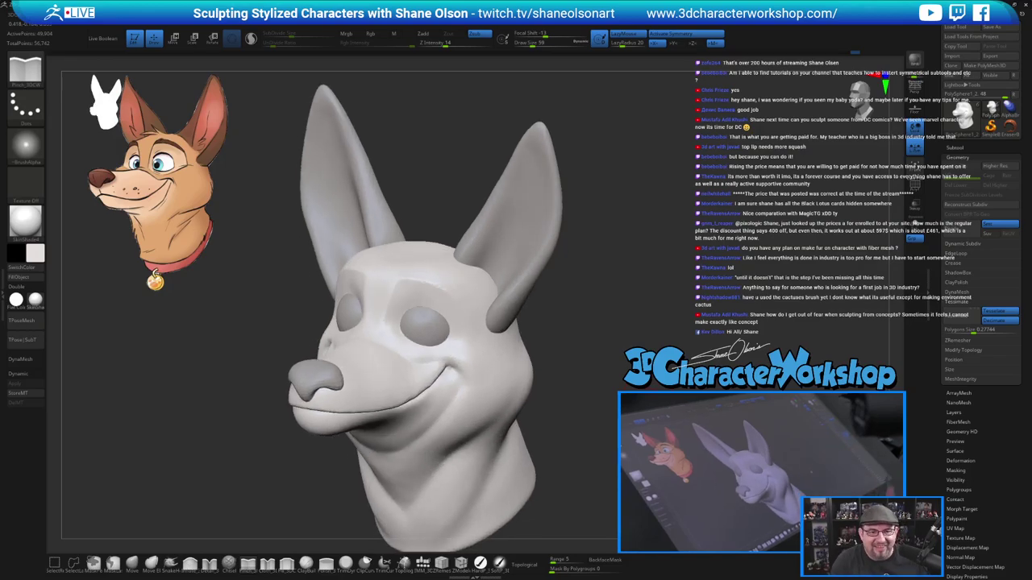
pyautogui.keyDown('alt'); pyautogui.moveTo(648, 417); pyautogui.dragTo(655, 389); pyautogui.keyUp('alt')
pyautogui.moveTo(615, 325); pyautogui.dragTo(638, 343)
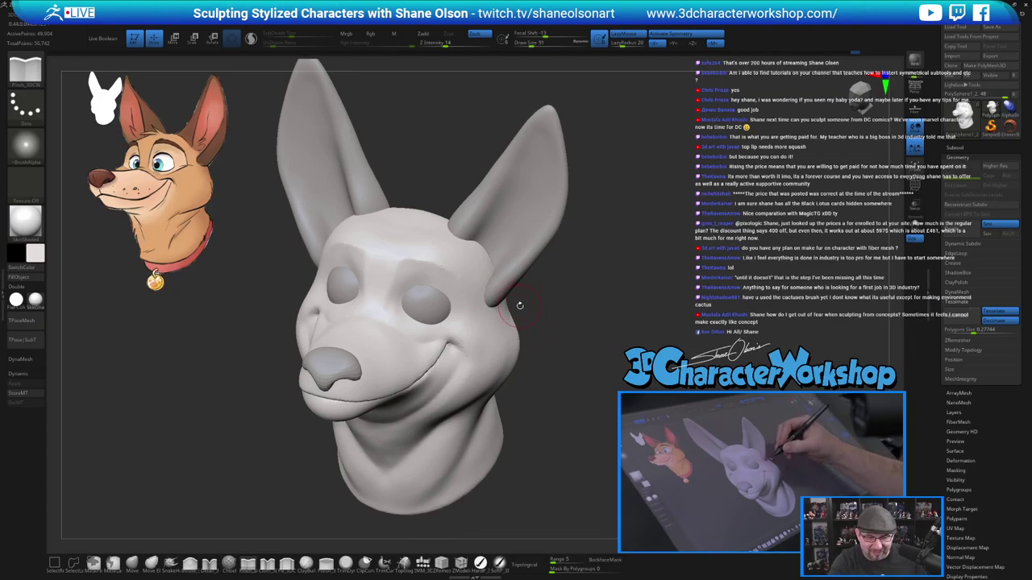
pyautogui.moveTo(594, 336); pyautogui.dragTo(585, 310)
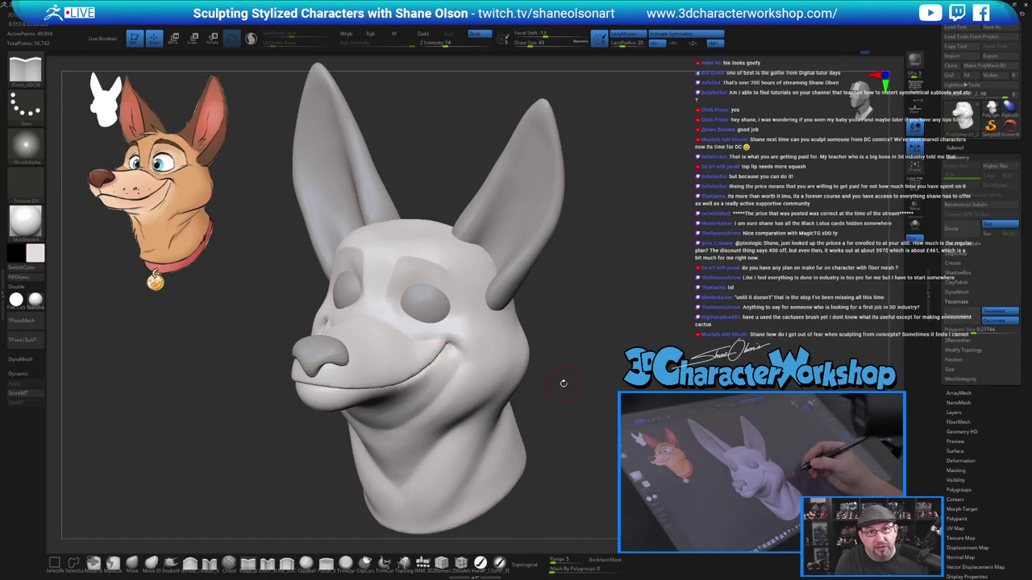
pyautogui.keyDown('alt'); pyautogui.moveTo(563, 384); pyautogui.dragTo(560, 360); pyautogui.keyUp('alt')
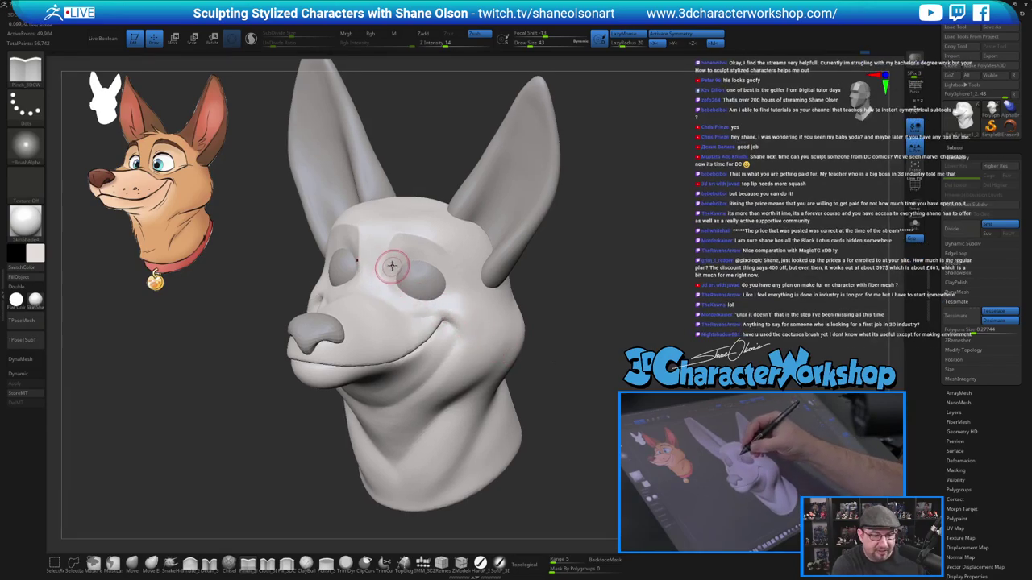
pyautogui.moveTo(387, 258); pyautogui.dragTo(384, 273)
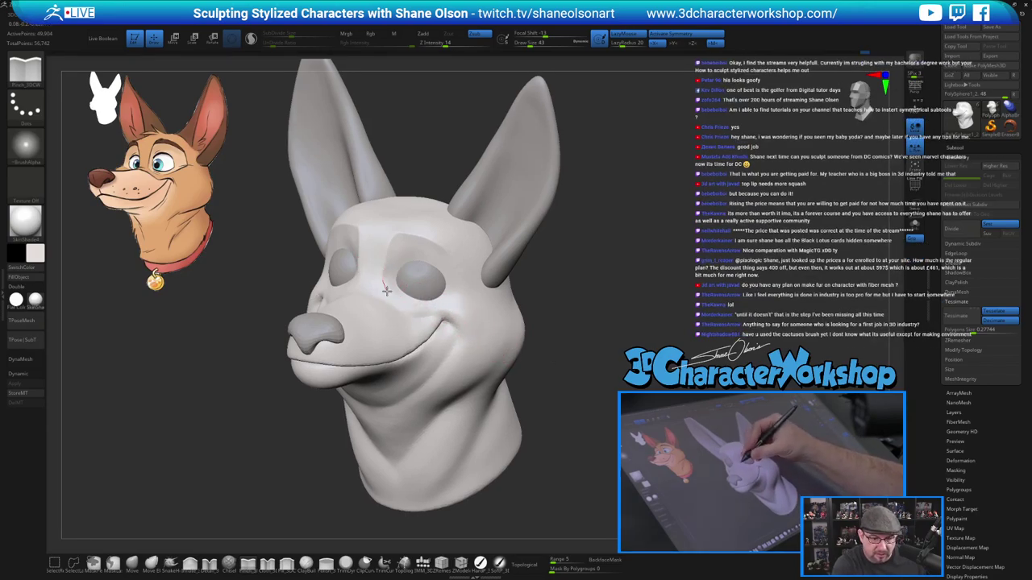
pyautogui.moveTo(596, 374)
pyautogui.mouseDown()
pyautogui.moveTo(586, 373)
pyautogui.moveTo(593, 362)
pyautogui.mouseUp()
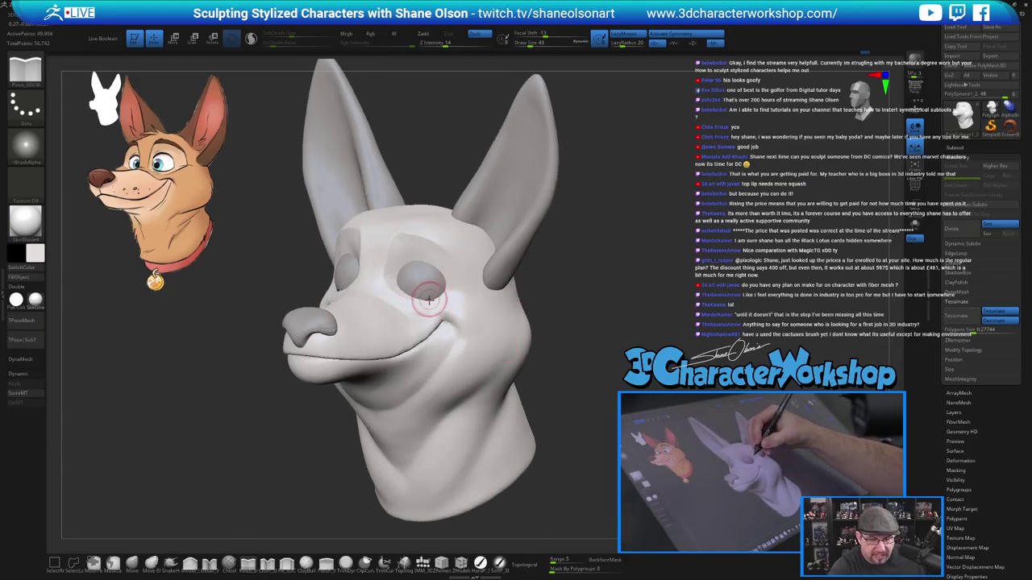
# Define the lower rim of the eye sockets from beside the muzzle out toward the temple.
pyautogui.moveTo(390, 291)
pyautogui.mouseDown()
pyautogui.moveTo(408, 300)
pyautogui.moveTo(462, 290)
pyautogui.moveTo(445, 302)
pyautogui.mouseUp()
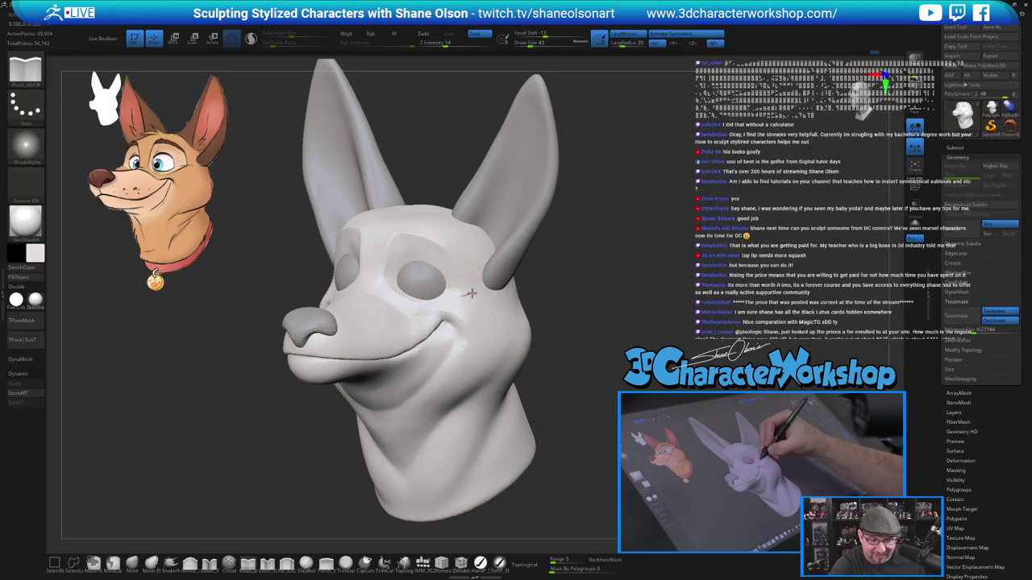
pyautogui.moveTo(570, 353); pyautogui.dragTo(548, 358)
pyautogui.moveTo(446, 247); pyautogui.dragTo(447, 249)
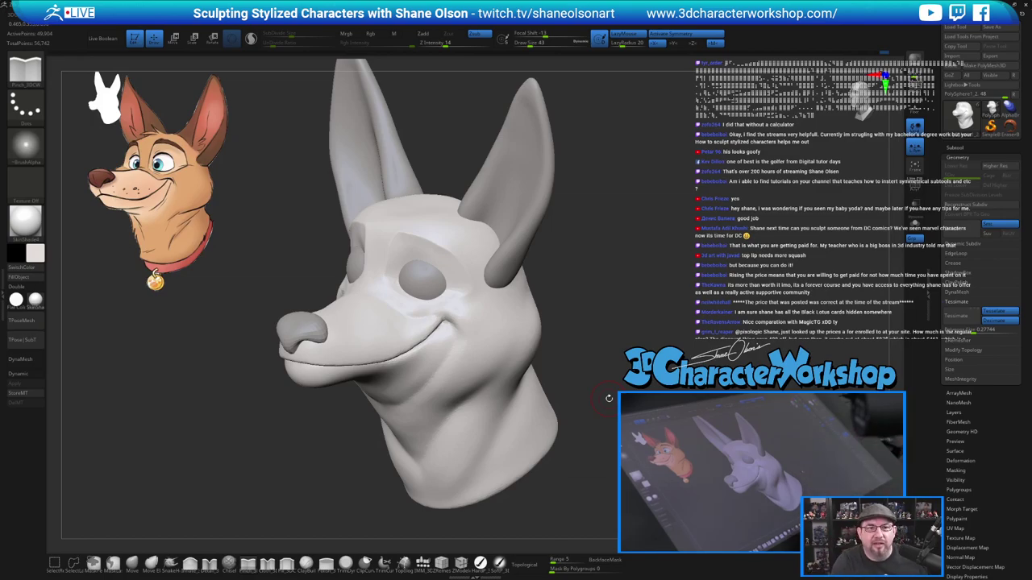
pyautogui.keyDown('alt'); pyautogui.moveTo(604, 361); pyautogui.dragTo(618, 337); pyautogui.keyUp('alt')
pyautogui.moveTo(553, 277)
pyautogui.mouseDown()
pyautogui.moveTo(575, 284)
pyautogui.moveTo(606, 324)
pyautogui.mouseUp()
# Smooth the brow area above the eye sockets.
pyautogui.moveTo(460, 267)
pyautogui.keyDown('shift'); pyautogui.mouseDown()
pyautogui.moveTo(432, 264)
pyautogui.moveTo(454, 266)
pyautogui.mouseUp(); pyautogui.keyUp('shift')
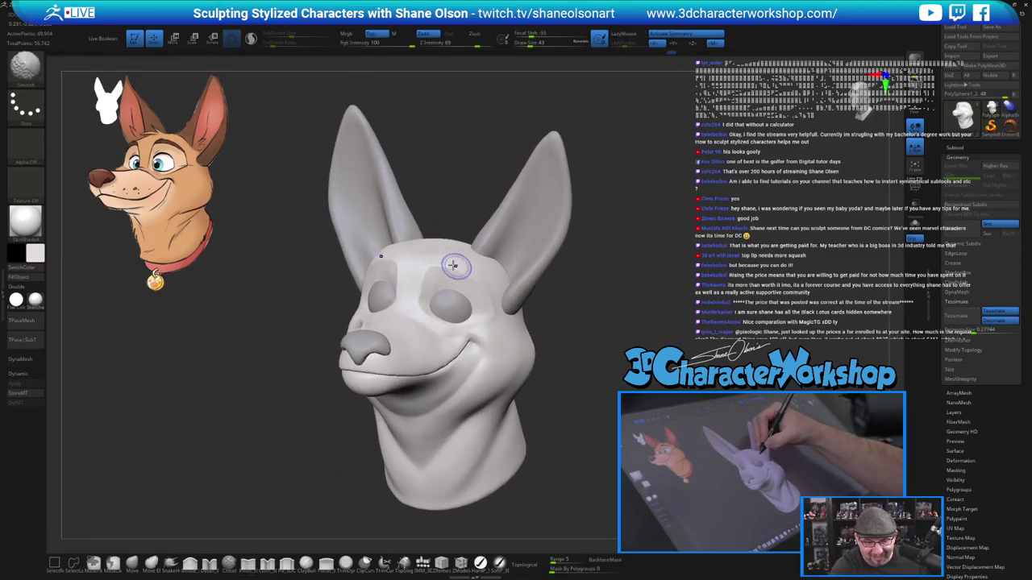
pyautogui.moveTo(569, 345)
pyautogui.mouseDown()
pyautogui.moveTo(614, 365)
pyautogui.moveTo(613, 440)
pyautogui.moveTo(618, 426)
pyautogui.mouseUp()
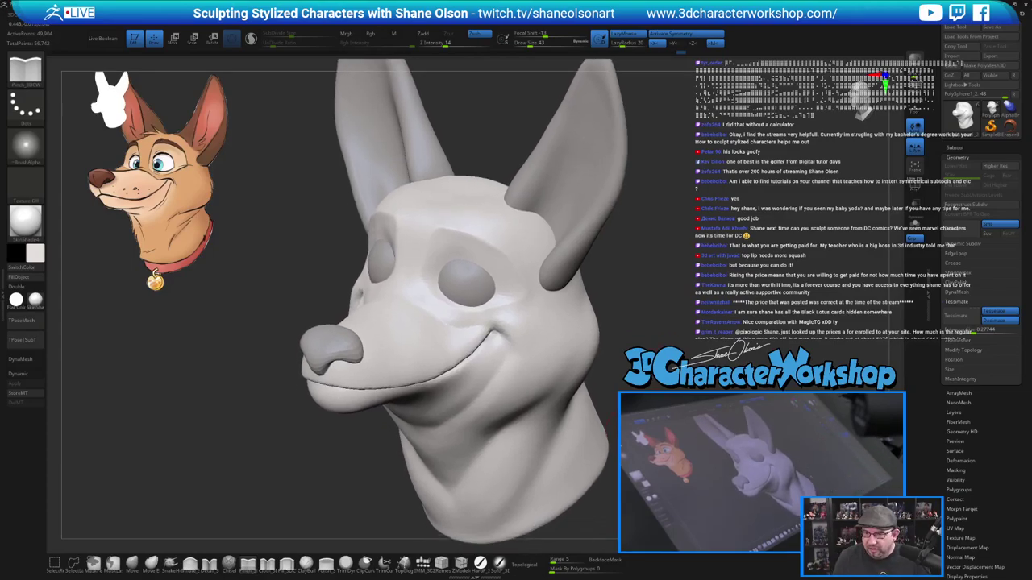
pyautogui.keyDown('alt'); pyautogui.moveTo(617, 426); pyautogui.dragTo(612, 404); pyautogui.keyUp('alt')
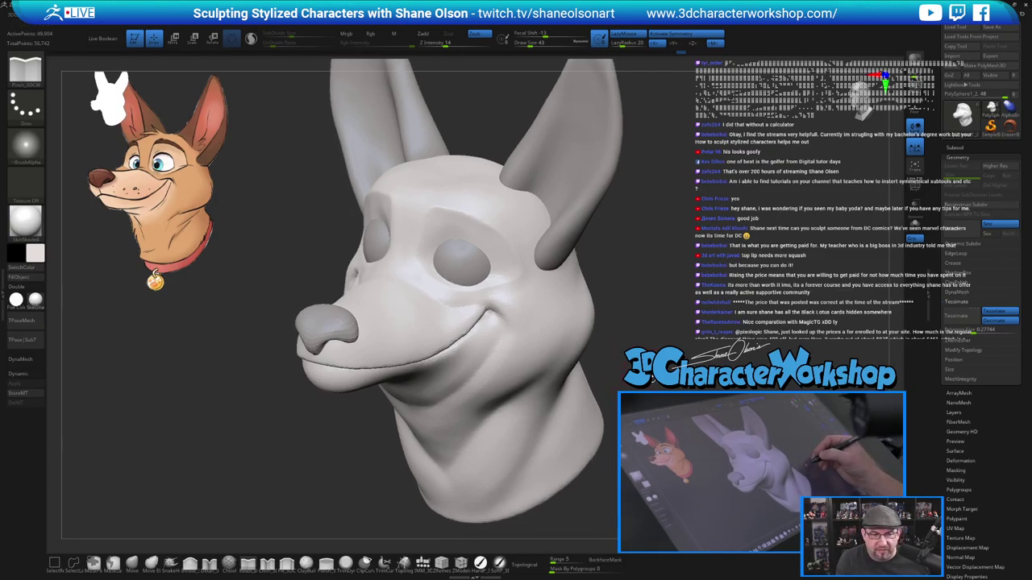
pyautogui.keyDown('alt'); pyautogui.moveTo(614, 419); pyautogui.dragTo(648, 346); pyautogui.keyUp('alt')
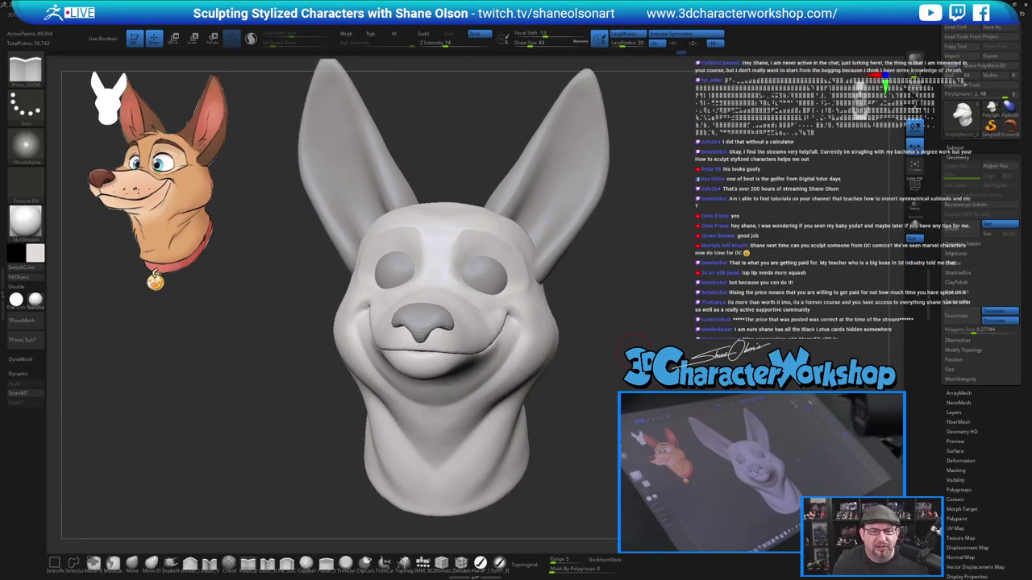
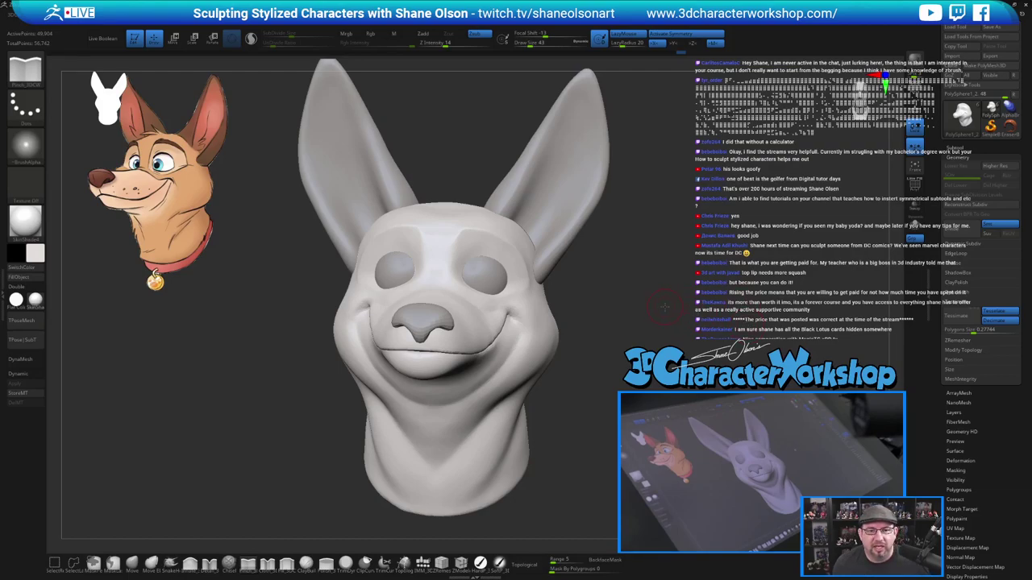
# Select the nose and turn on dynamic subdivision for it.
pyautogui.moveTo(664, 306)
pyautogui.mouseDown()
pyautogui.moveTo(675, 304)
pyautogui.moveTo(640, 296)
pyautogui.moveTo(656, 238)
pyautogui.moveTo(638, 262)
pyautogui.moveTo(651, 293)
pyautogui.moveTo(650, 276)
pyautogui.moveTo(592, 386)
pyautogui.moveTo(625, 373)
pyautogui.mouseUp()
pyautogui.keyDown('alt'); pyautogui.click(447, 363); pyautogui.keyUp('alt')
pyautogui.press('d')
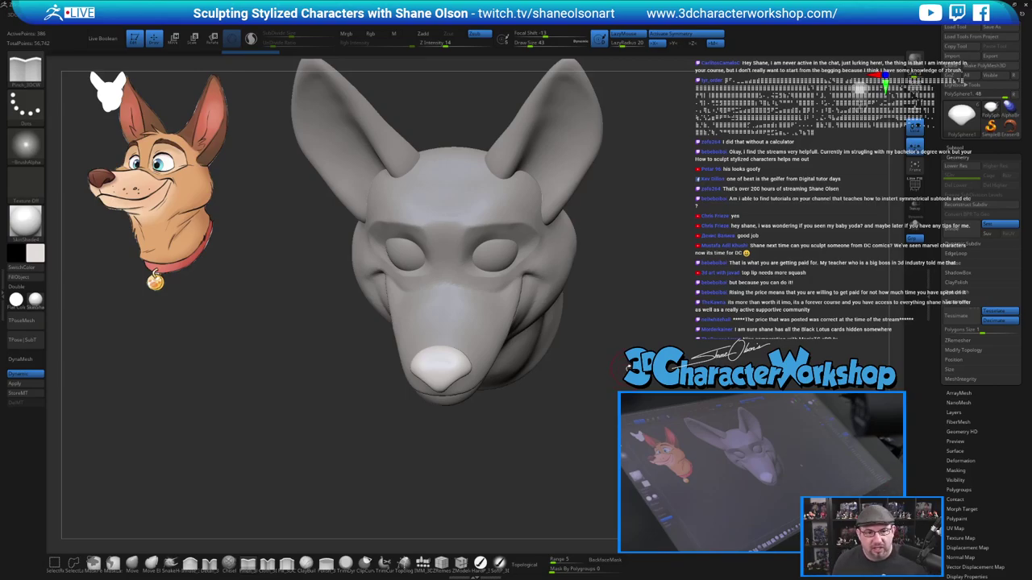
pyautogui.moveTo(618, 328)
pyautogui.mouseDown()
pyautogui.moveTo(611, 203)
pyautogui.moveTo(516, 207)
pyautogui.mouseUp()
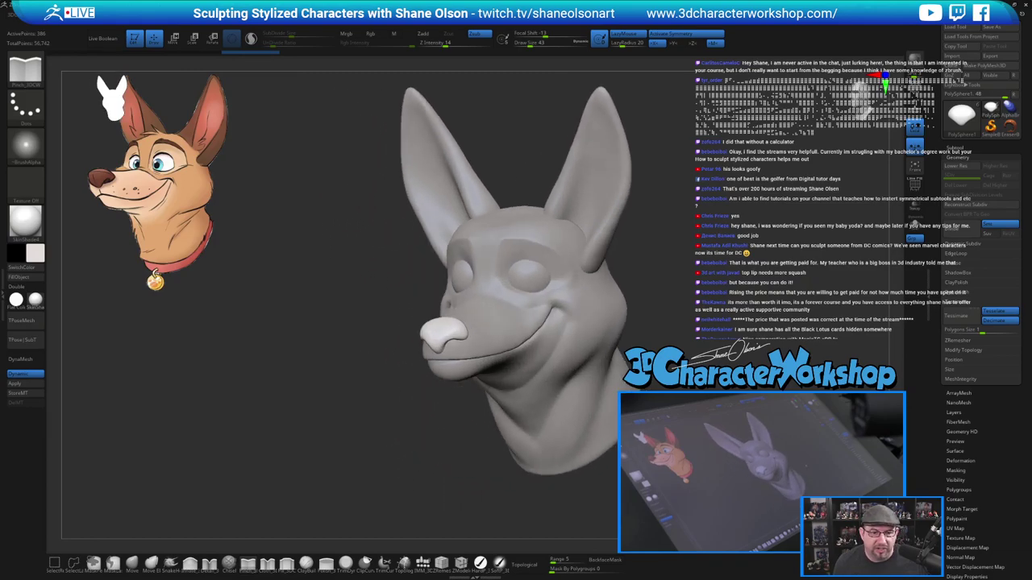
pyautogui.keyDown('alt'); pyautogui.moveTo(286, 398); pyautogui.dragTo(312, 377); pyautogui.keyUp('alt')
pyautogui.moveTo(765, 295); pyautogui.dragTo(675, 272)
# Select the eyeballs and position the transform gizmo on one eye for mirrored moving.
pyautogui.keyDown('alt'); pyautogui.click(510, 265); pyautogui.keyUp('alt')
pyautogui.press('e')
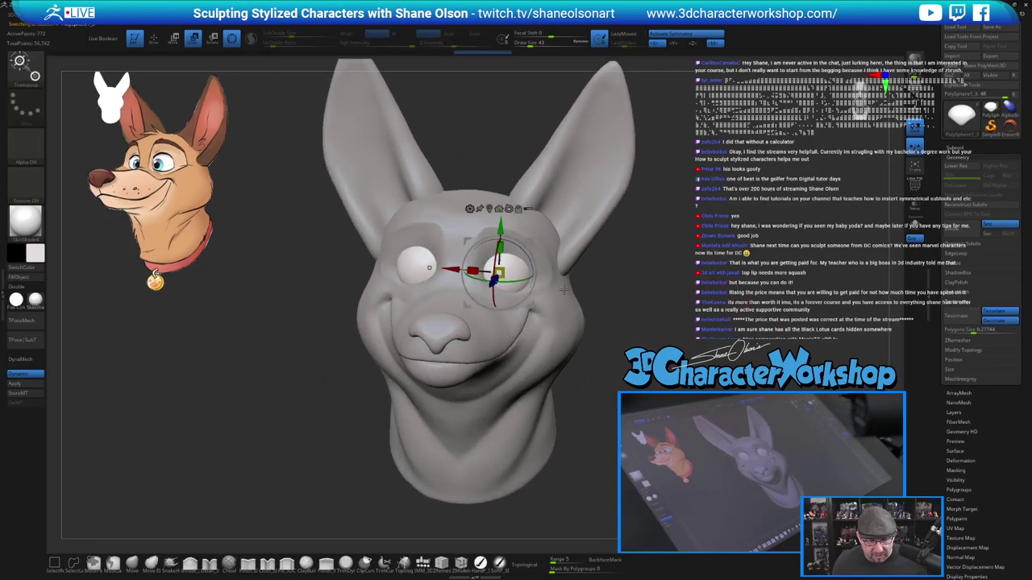
pyautogui.keyDown('alt'); pyautogui.moveTo(533, 241); pyautogui.dragTo(676, 265); pyautogui.keyUp('alt')
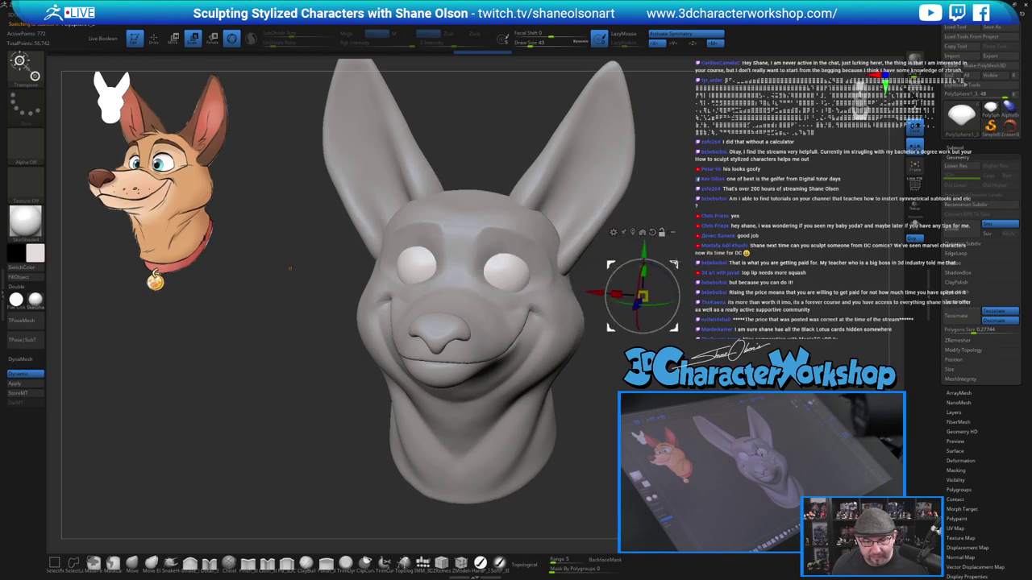
pyautogui.click(507, 274)
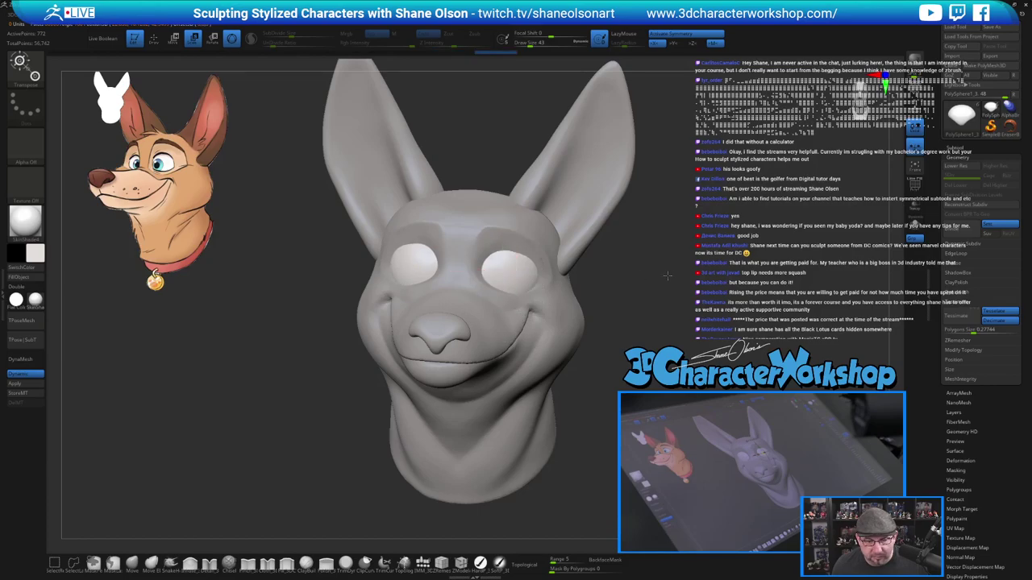
pyautogui.moveTo(668, 274); pyautogui.dragTo(668, 309)
pyautogui.click(517, 213)
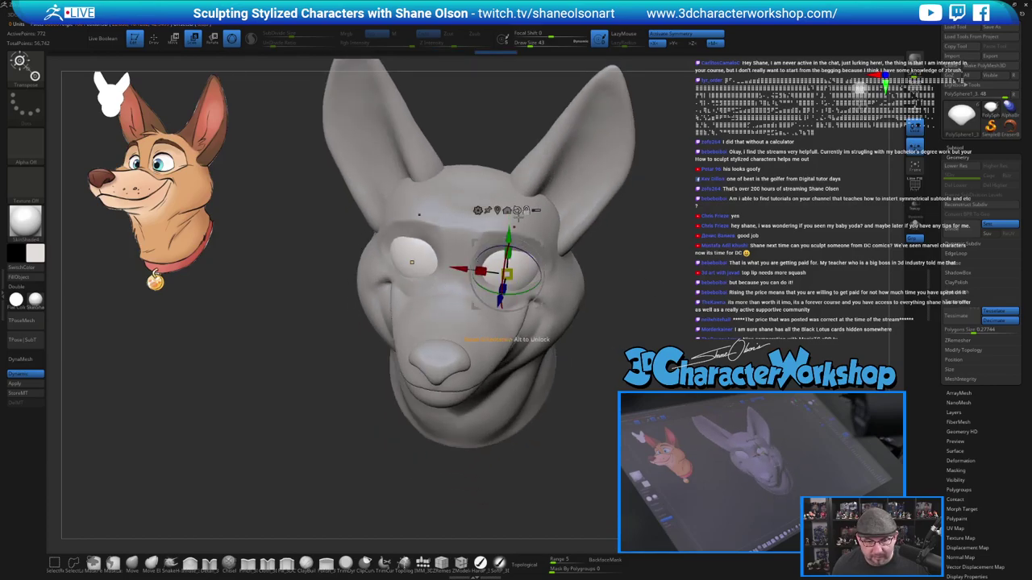
# Nudge the eyeballs slightly toward each other and fine-tune their depth in the sockets.
pyautogui.moveTo(464, 263); pyautogui.dragTo(461, 265)
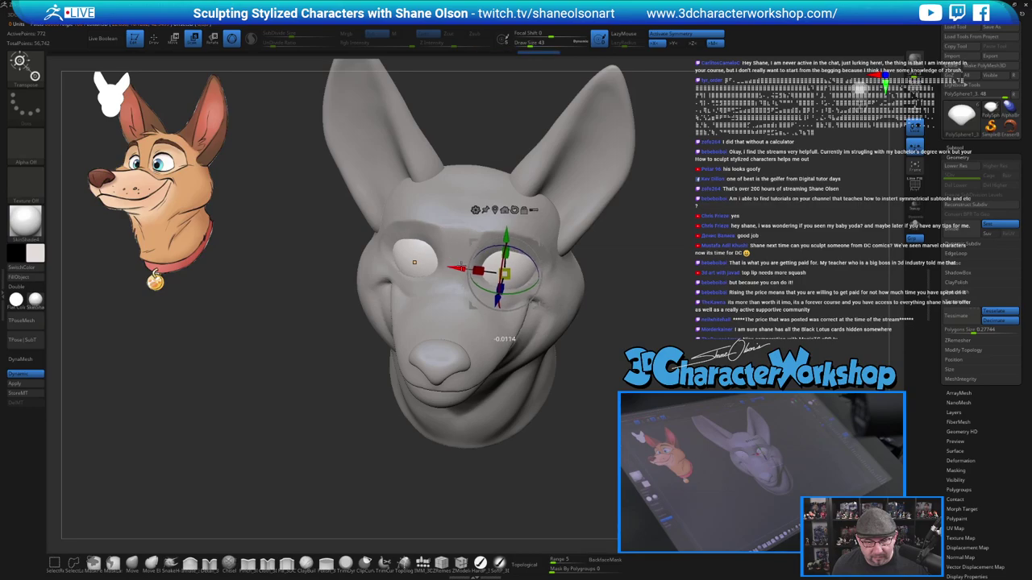
pyautogui.moveTo(497, 297); pyautogui.dragTo(496, 295)
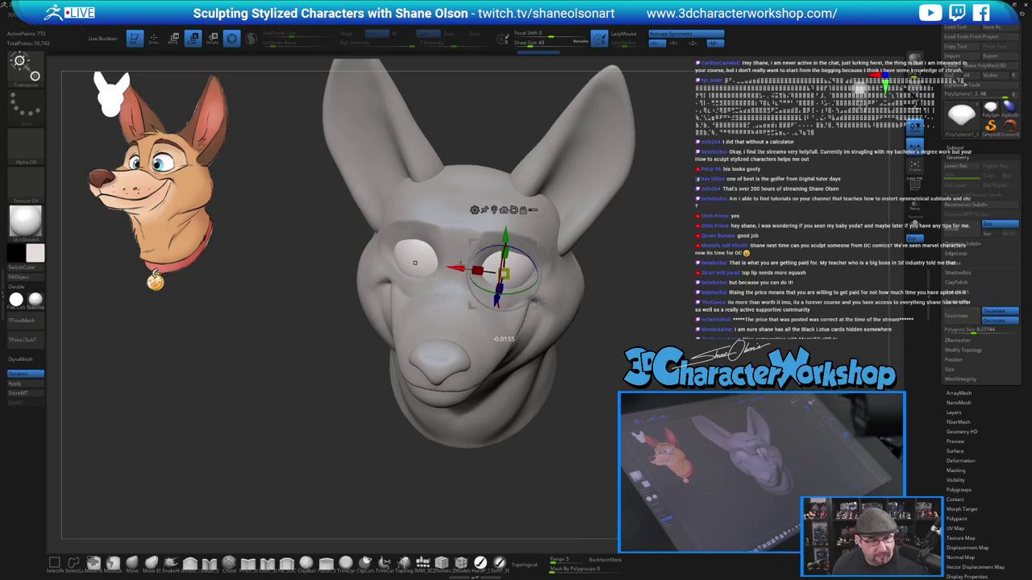
pyautogui.moveTo(461, 264); pyautogui.dragTo(460, 264)
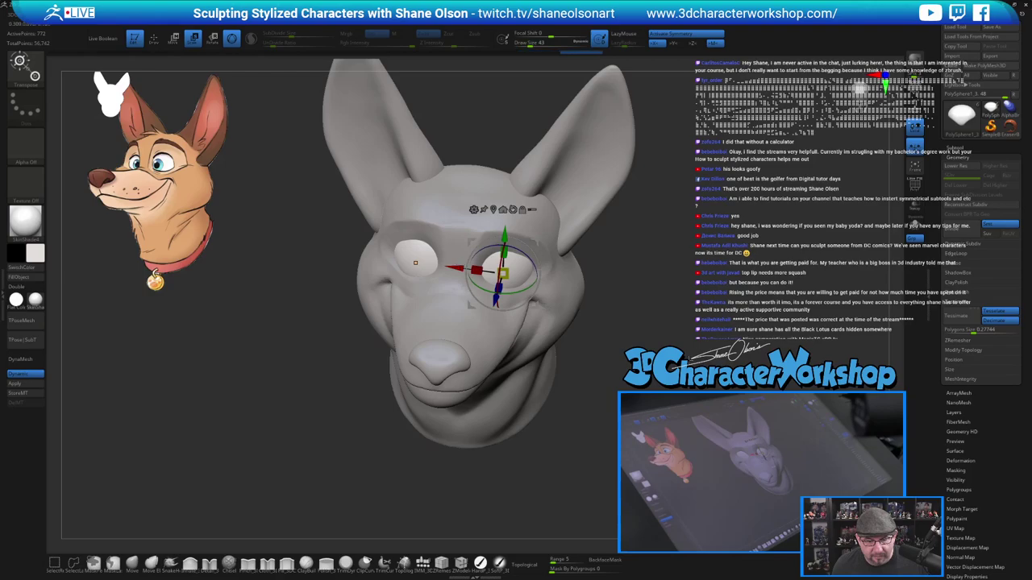
pyautogui.moveTo(746, 384); pyautogui.dragTo(604, 354)
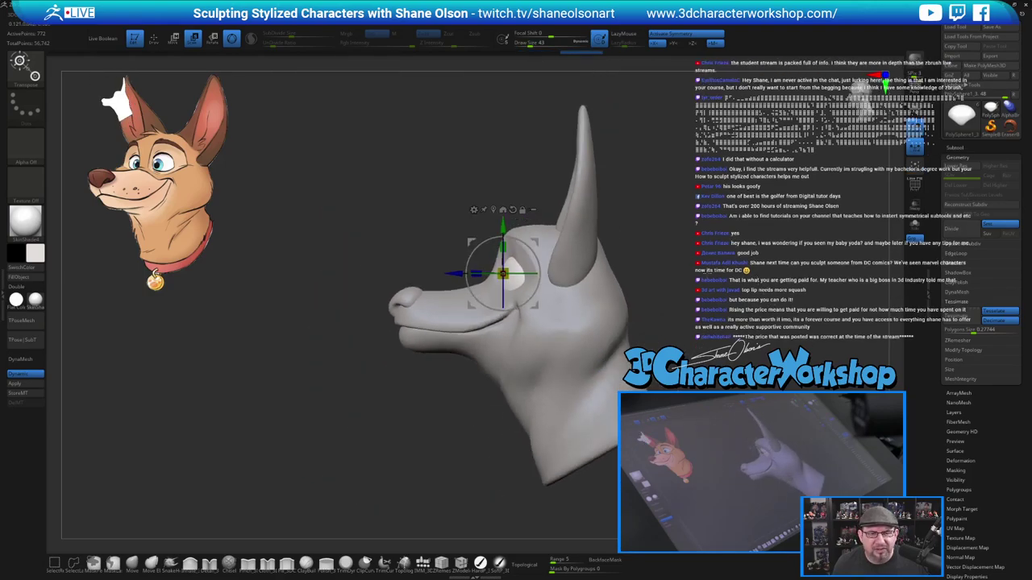
pyautogui.keyDown('alt'); pyautogui.moveTo(693, 345); pyautogui.dragTo(667, 332); pyautogui.keyUp('alt')
pyautogui.moveTo(601, 331)
pyautogui.keyDown('alt'); pyautogui.mouseDown()
pyautogui.moveTo(621, 325)
pyautogui.moveTo(608, 317)
pyautogui.moveTo(621, 315)
pyautogui.moveTo(613, 324)
pyautogui.moveTo(616, 312)
pyautogui.moveTo(637, 309)
pyautogui.moveTo(626, 319)
pyautogui.moveTo(629, 362)
pyautogui.mouseUp(); pyautogui.keyUp('alt')
# Select the head and reshape the eye socket rims around the eyeballs with the Move brush, reducing draw size to 44.
pyautogui.press('q')
pyautogui.click(133, 563)
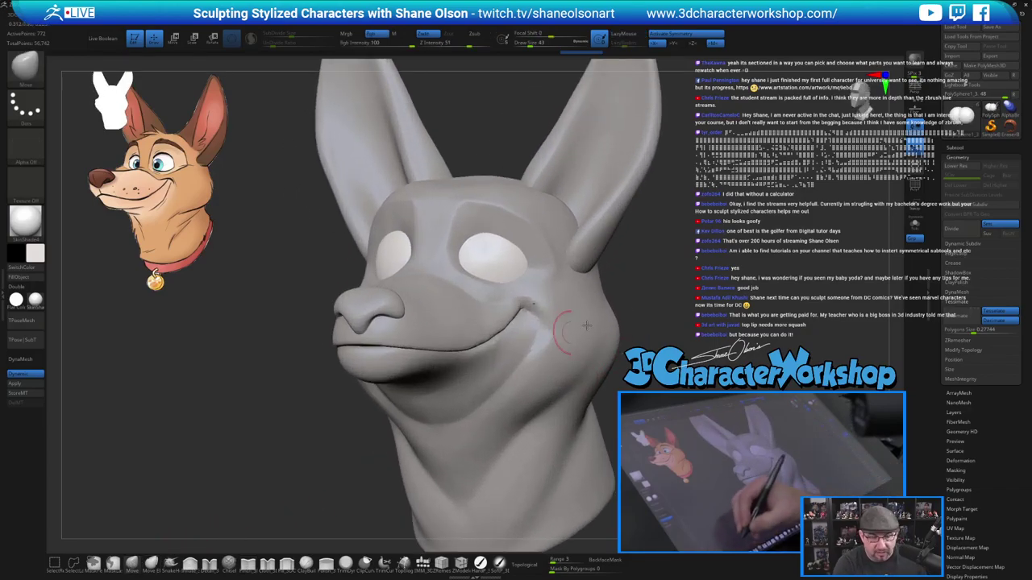
pyautogui.press('s')
pyautogui.click(681, 286)
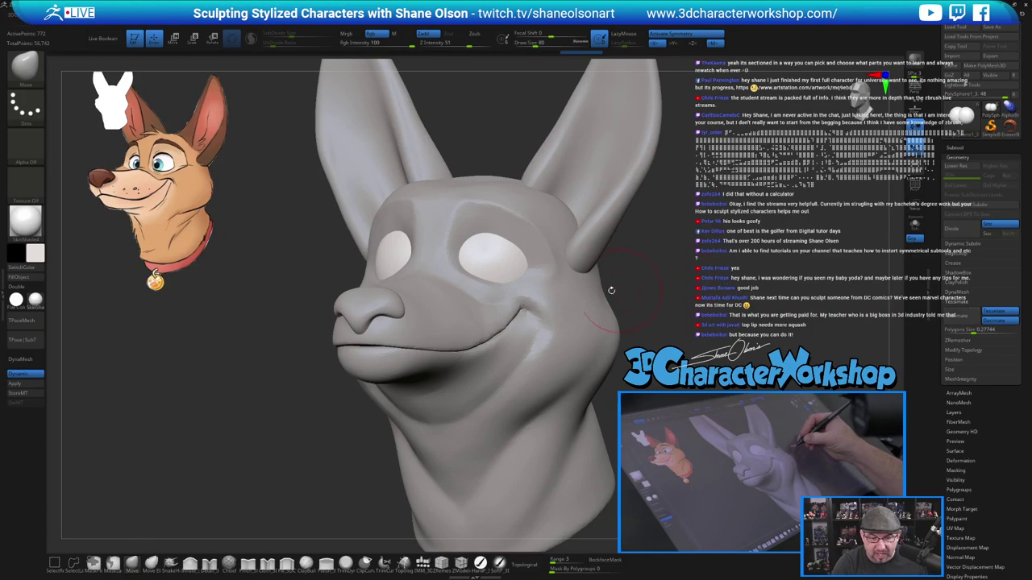
pyautogui.keyDown('alt'); pyautogui.click(491, 294); pyautogui.keyUp('alt')
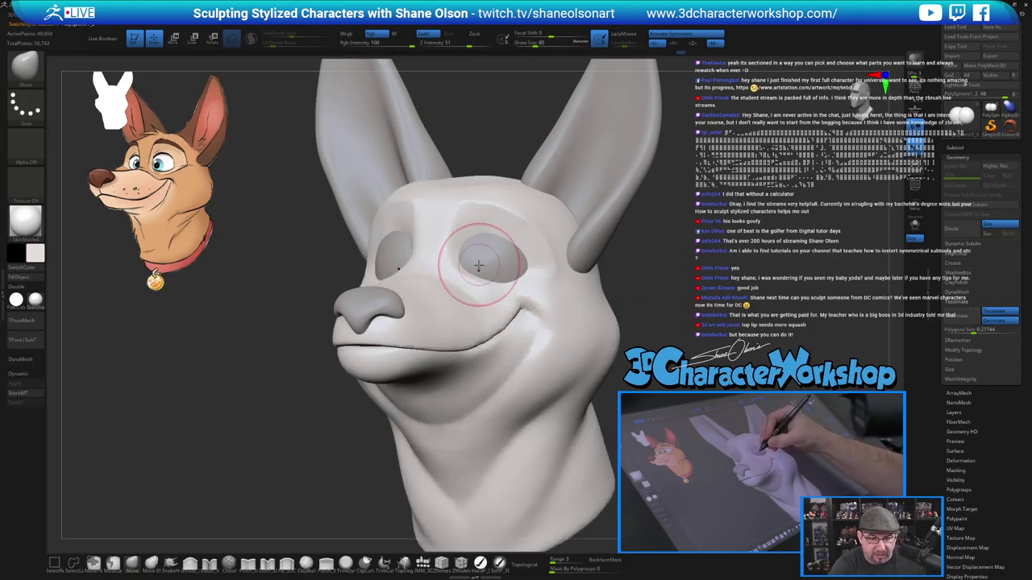
pyautogui.moveTo(527, 252); pyautogui.dragTo(504, 272, button='right')
pyautogui.moveTo(496, 238)
pyautogui.mouseDown(button='right')
pyautogui.moveTo(519, 252)
pyautogui.moveTo(562, 242)
pyautogui.moveTo(540, 245)
pyautogui.moveTo(553, 243)
pyautogui.moveTo(540, 272)
pyautogui.moveTo(532, 269)
pyautogui.mouseUp(button='right')
pyautogui.press('s')
pyautogui.moveTo(531, 268); pyautogui.dragTo(519, 265)
pyautogui.moveTo(516, 259); pyautogui.dragTo(507, 240, button='right')
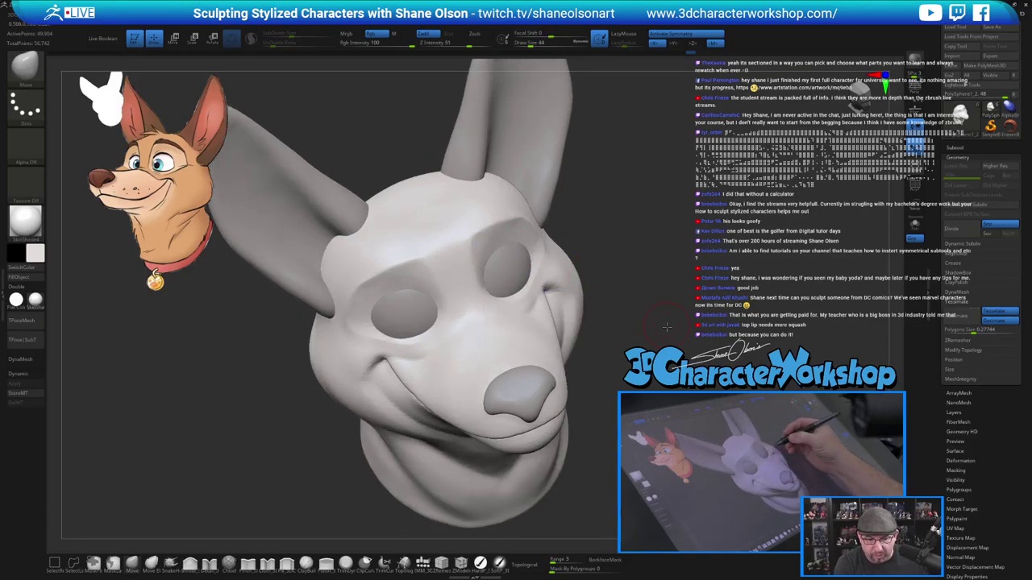
# Build up clay along the upper eyelid rim with the ClayBuildup brush, Sculptris Pro enabled and draw size 16.
pyautogui.moveTo(658, 360)
pyautogui.mouseDown()
pyautogui.moveTo(684, 346)
pyautogui.moveTo(661, 317)
pyautogui.moveTo(668, 303)
pyautogui.moveTo(648, 244)
pyautogui.moveTo(622, 214)
pyautogui.moveTo(640, 199)
pyautogui.moveTo(679, 344)
pyautogui.moveTo(712, 355)
pyautogui.moveTo(677, 348)
pyautogui.mouseUp()
pyautogui.click(307, 564)
pyautogui.click(251, 45)
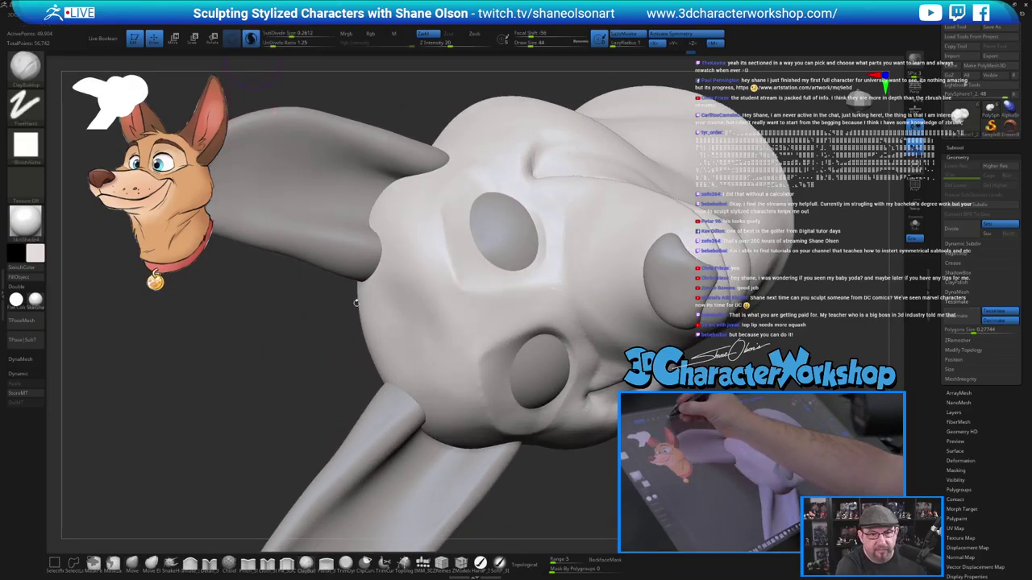
pyautogui.keyDown('ctrl'); pyautogui.moveTo(533, 267); pyautogui.dragTo(532, 289, button='right'); pyautogui.keyUp('ctrl')
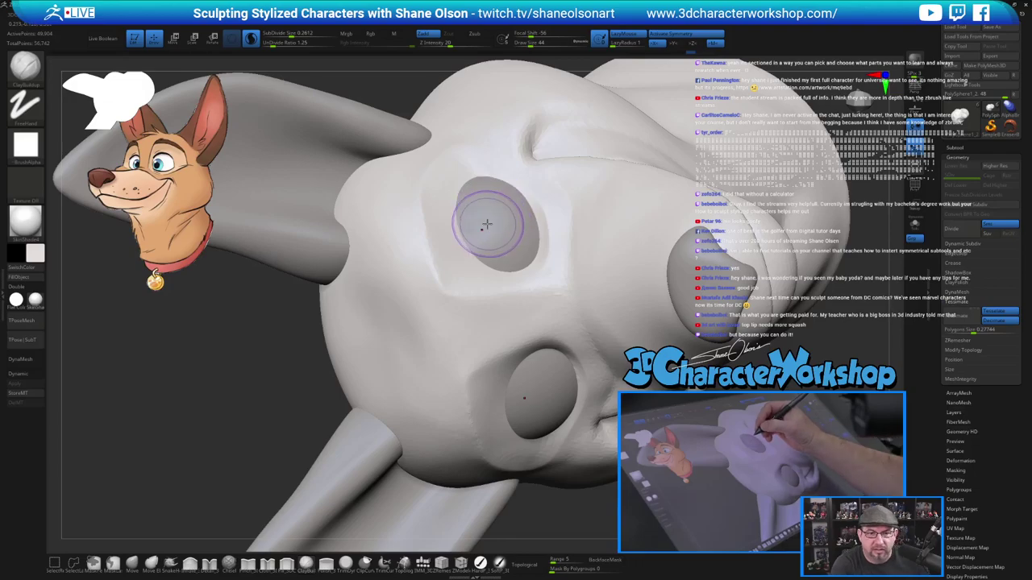
pyautogui.keyDown('alt'); pyautogui.moveTo(492, 217); pyautogui.dragTo(489, 224, button='right'); pyautogui.keyUp('alt')
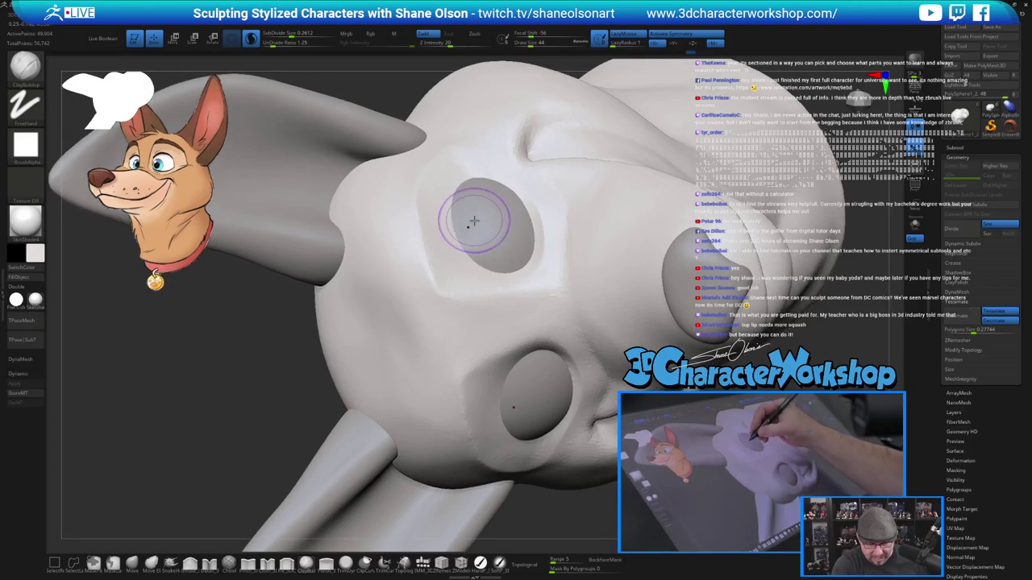
pyautogui.press('[')
pyautogui.press('[')
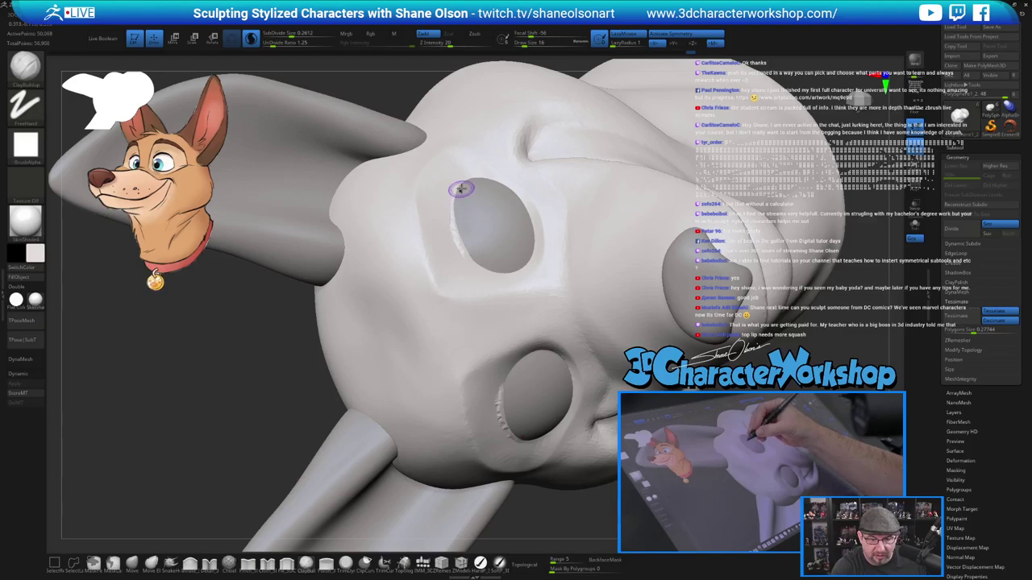
# Undo the last eyelid stroke and lower the Sculptris Pro subdivide size to 0.09418.
pyautogui.moveTo(465, 214); pyautogui.dragTo(465, 213, button='right')
pyautogui.hotkey('ctrl', 'z')
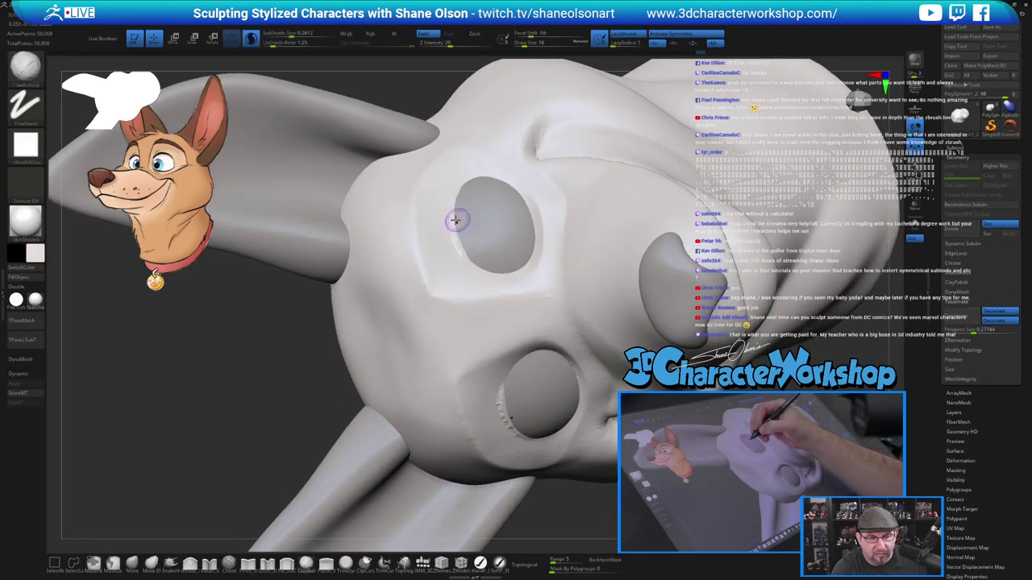
pyautogui.moveTo(287, 34); pyautogui.dragTo(280, 35)
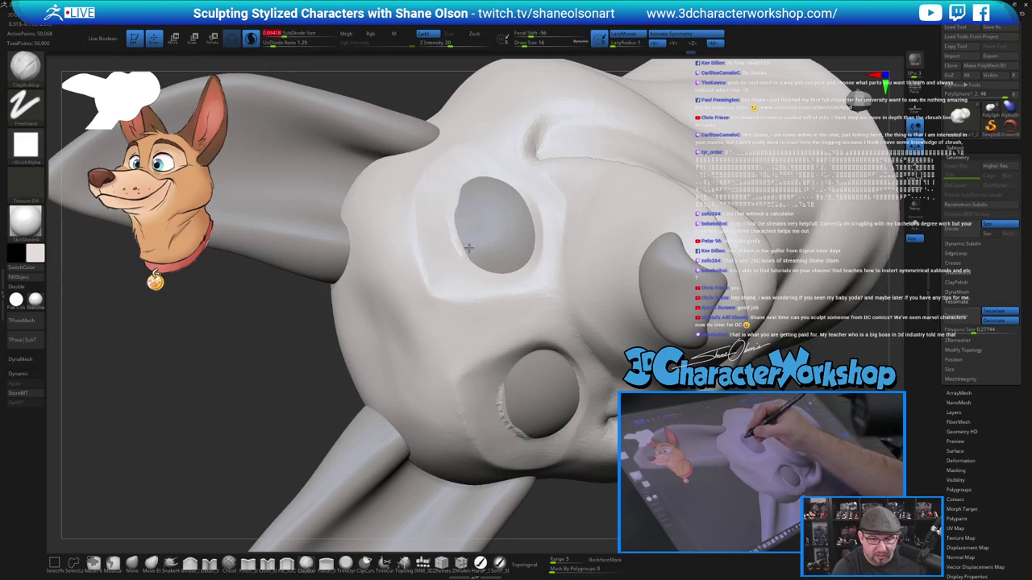
# Build a thicker upper eyelid along the eyeball with ClayBuildup strokes and smooth its corners and outer surface.
pyautogui.moveTo(470, 248)
pyautogui.mouseDown()
pyautogui.moveTo(457, 203)
pyautogui.moveTo(480, 264)
pyautogui.moveTo(459, 202)
pyautogui.moveTo(491, 271)
pyautogui.moveTo(457, 236)
pyautogui.mouseUp()
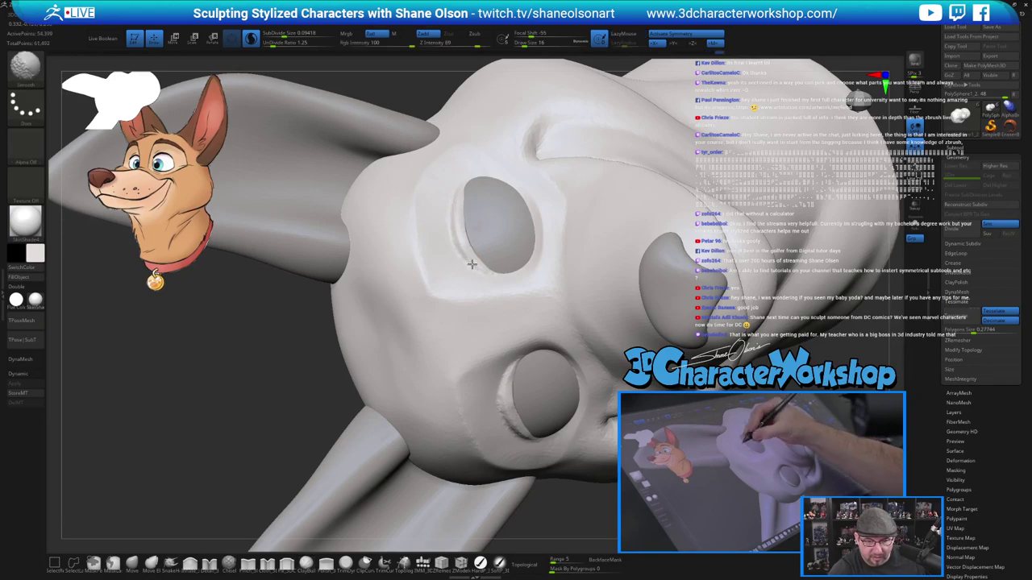
pyautogui.keyDown('shift'); pyautogui.moveTo(463, 187); pyautogui.dragTo(487, 177); pyautogui.keyUp('shift')
pyautogui.moveTo(501, 225)
pyautogui.mouseDown(button='right')
pyautogui.moveTo(505, 247)
pyautogui.moveTo(495, 224)
pyautogui.mouseUp(button='right')
pyautogui.moveTo(473, 176)
pyautogui.mouseDown()
pyautogui.moveTo(460, 203)
pyautogui.moveTo(472, 211)
pyautogui.mouseUp()
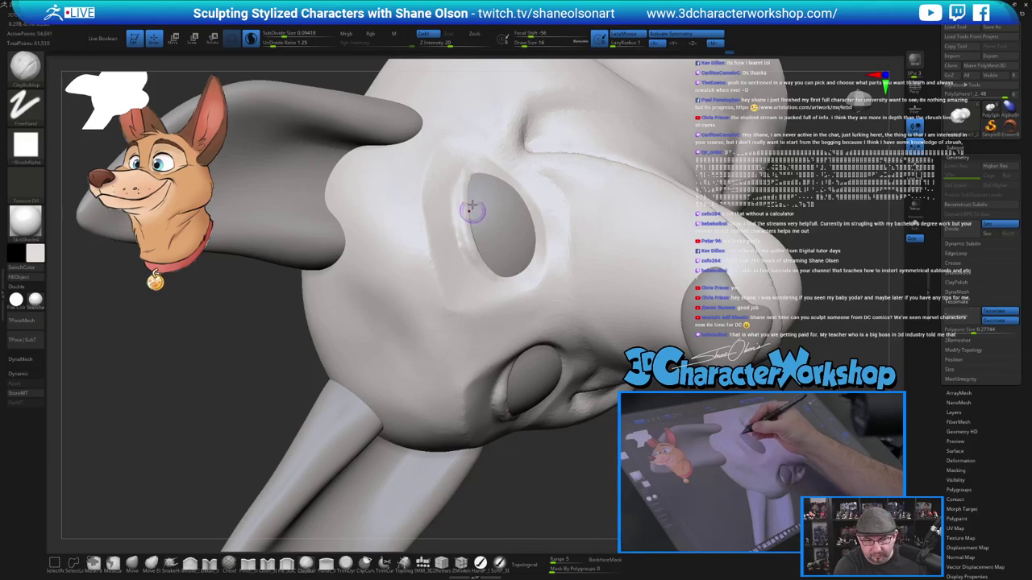
pyautogui.keyDown('shift'); pyautogui.moveTo(466, 166); pyautogui.dragTo(460, 171); pyautogui.keyUp('shift')
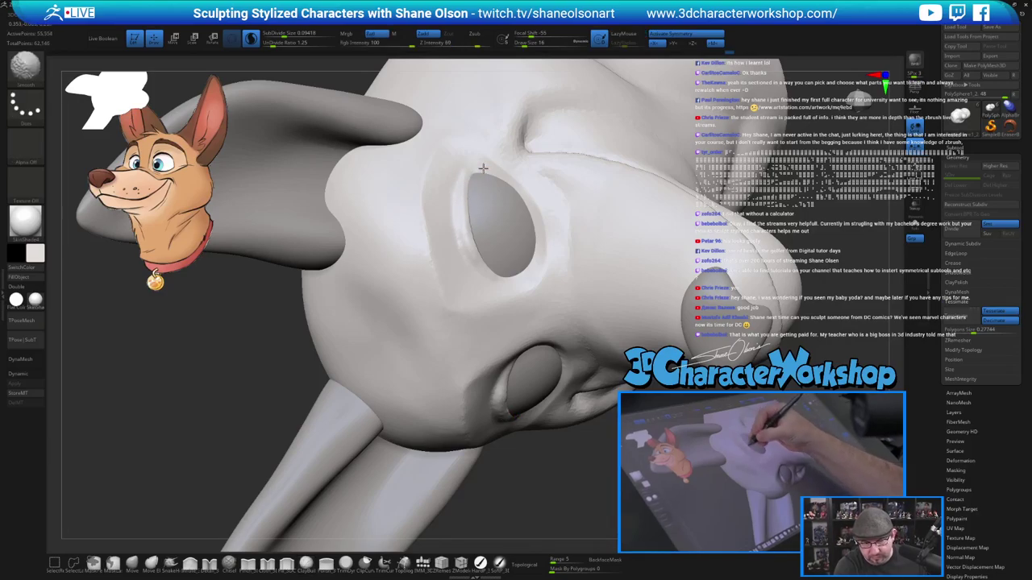
pyautogui.moveTo(529, 233)
pyautogui.mouseDown(button='right')
pyautogui.moveTo(509, 232)
pyautogui.moveTo(527, 244)
pyautogui.moveTo(472, 241)
pyautogui.mouseUp(button='right')
# Sharpen the upper eyelid's edge and the eye's corner with the Pinch brush.
pyautogui.click(249, 565)
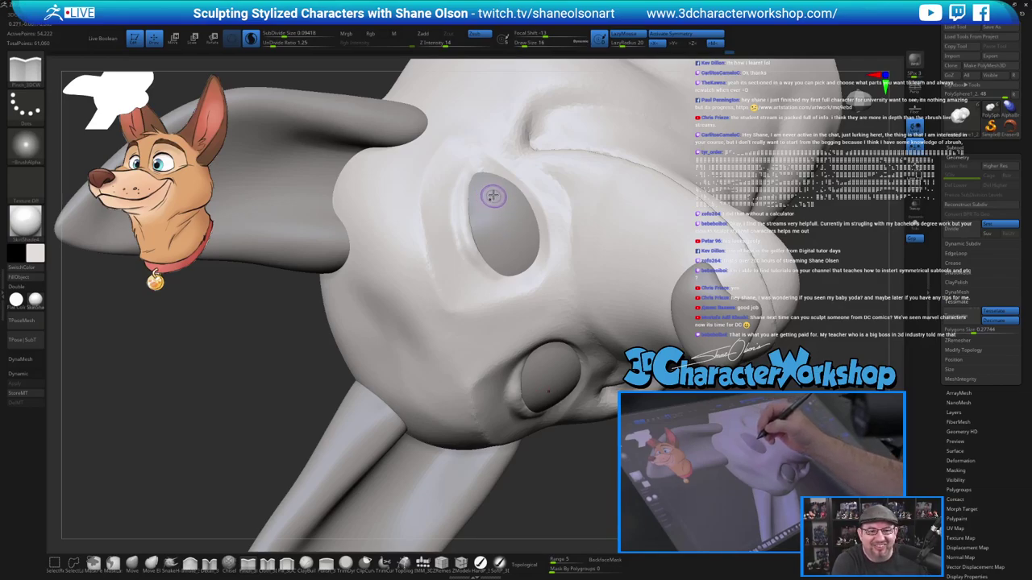
pyautogui.moveTo(460, 174)
pyautogui.mouseDown()
pyautogui.moveTo(454, 205)
pyautogui.moveTo(488, 276)
pyautogui.mouseUp()
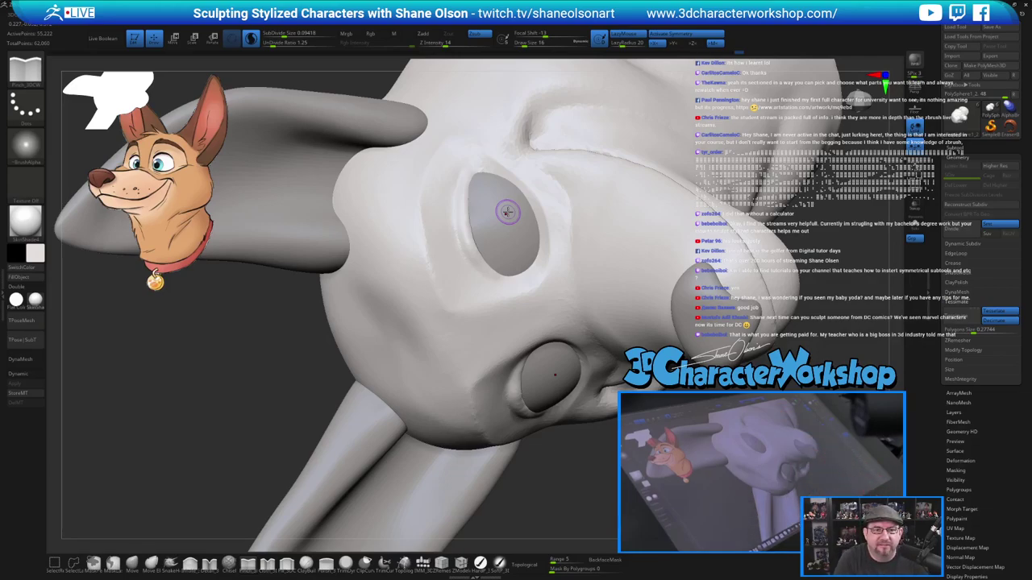
pyautogui.moveTo(538, 232); pyautogui.dragTo(515, 243, button='right')
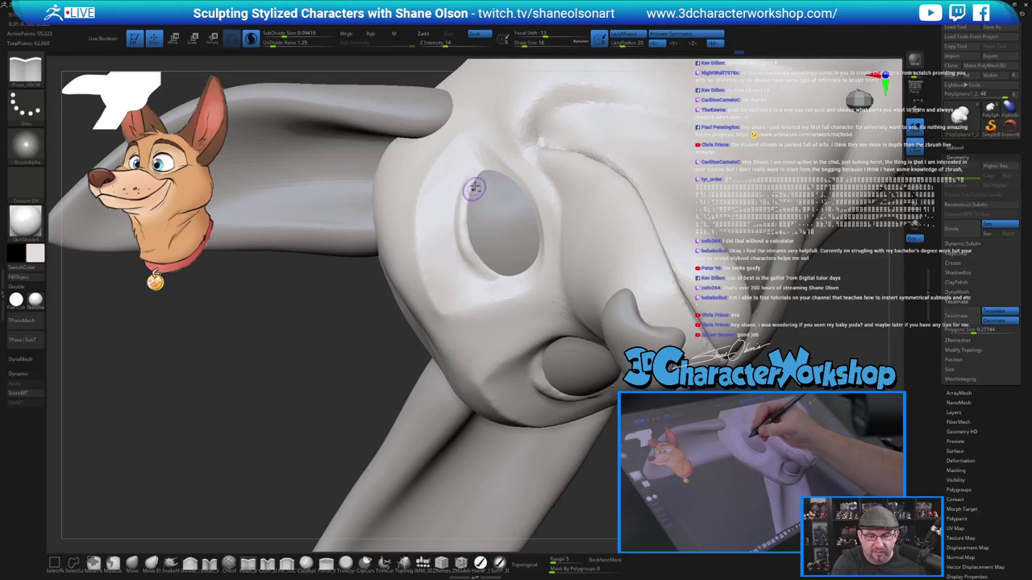
pyautogui.moveTo(478, 177); pyautogui.dragTo(473, 186)
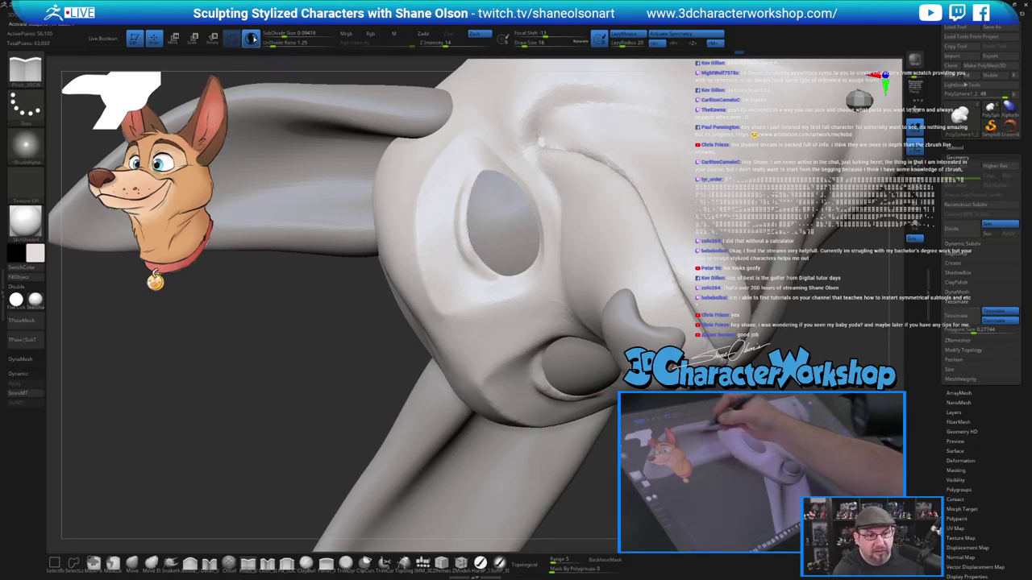
# Refine the eyelid crease down to the inner eye corner with Sculptris Pro off, smoothing the surrounding socket.
pyautogui.moveTo(477, 177); pyautogui.dragTo(470, 191)
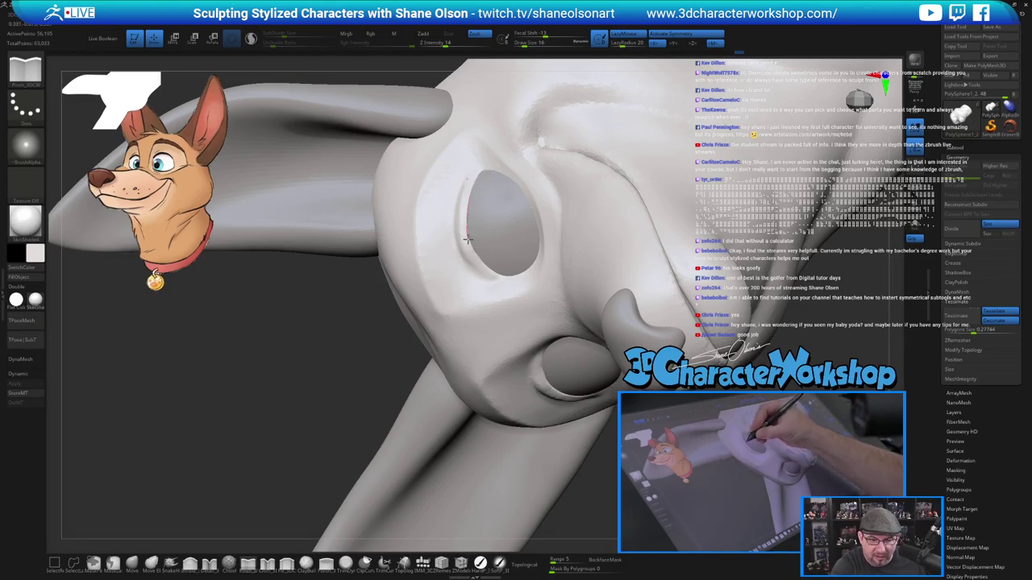
pyautogui.moveTo(467, 239)
pyautogui.mouseDown()
pyautogui.moveTo(489, 277)
pyautogui.moveTo(508, 279)
pyautogui.mouseUp()
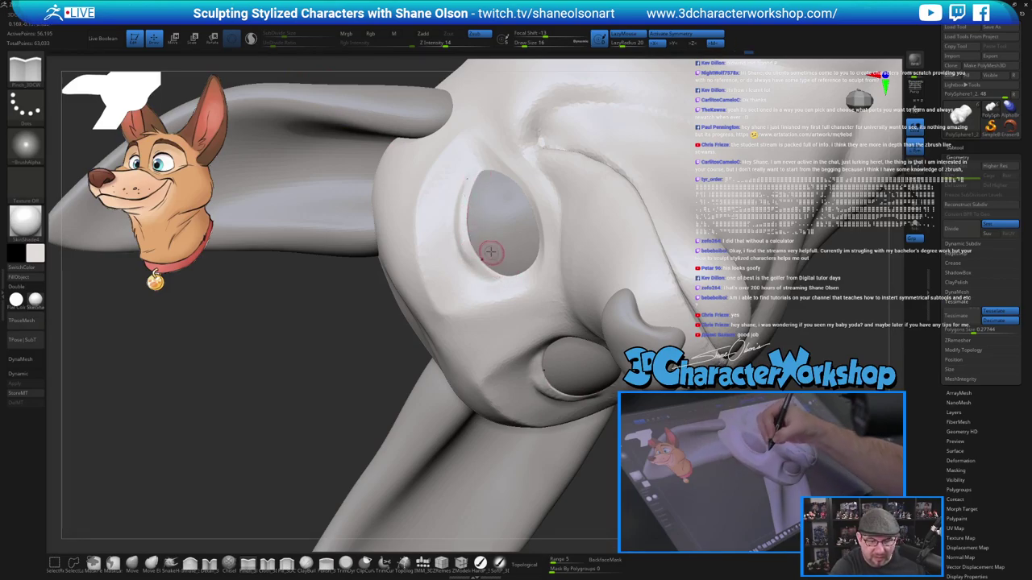
pyautogui.moveTo(491, 252)
pyautogui.mouseDown(button='right')
pyautogui.moveTo(492, 229)
pyautogui.moveTo(463, 227)
pyautogui.mouseUp(button='right')
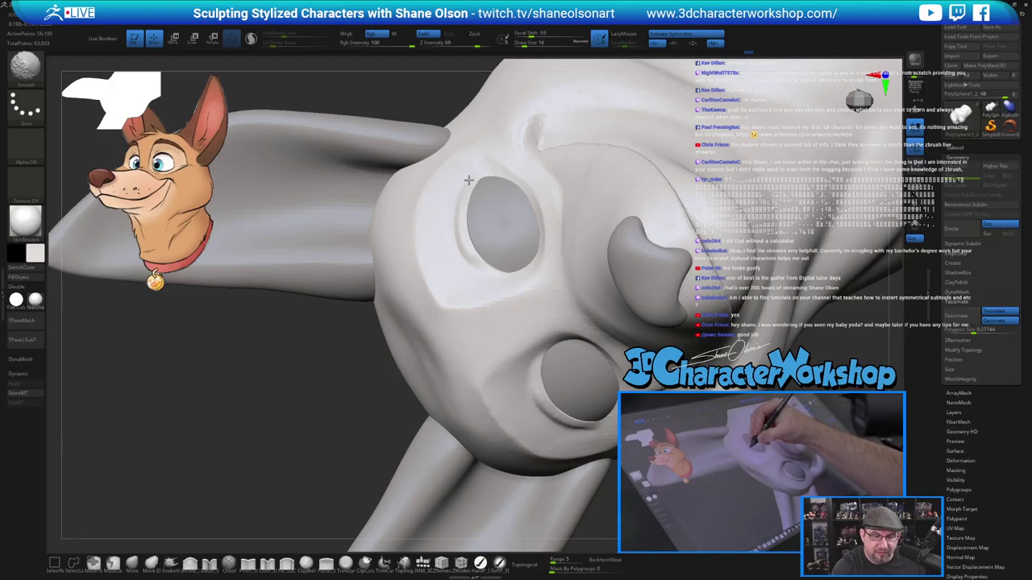
pyautogui.keyDown('shift'); pyautogui.moveTo(458, 230); pyautogui.dragTo(475, 260); pyautogui.keyUp('shift')
pyautogui.moveTo(493, 229)
pyautogui.mouseDown(button='right')
pyautogui.moveTo(512, 232)
pyautogui.moveTo(474, 219)
pyautogui.mouseUp(button='right')
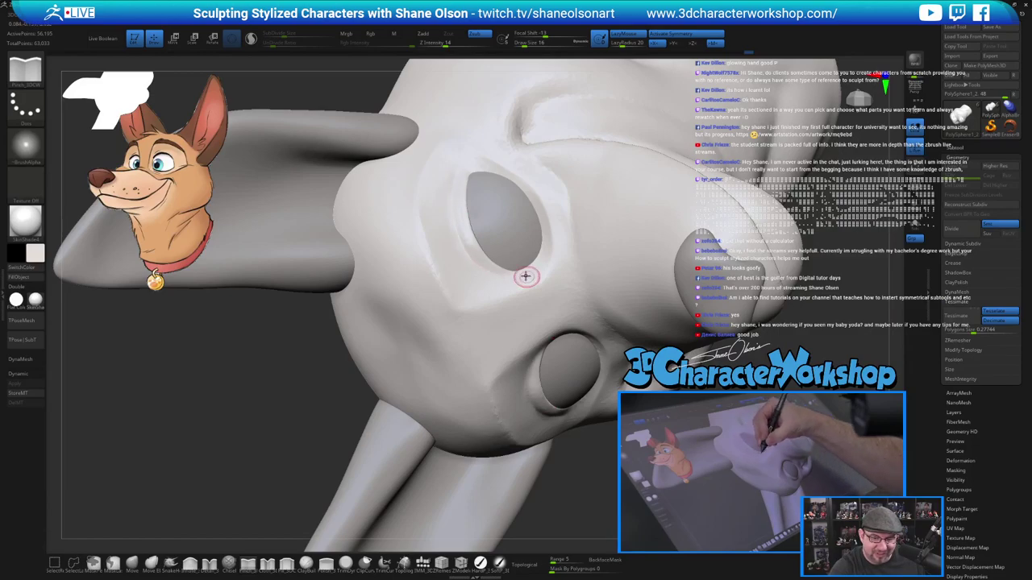
pyautogui.moveTo(513, 253)
pyautogui.mouseDown(button='right')
pyautogui.moveTo(508, 223)
pyautogui.moveTo(501, 253)
pyautogui.mouseUp(button='right')
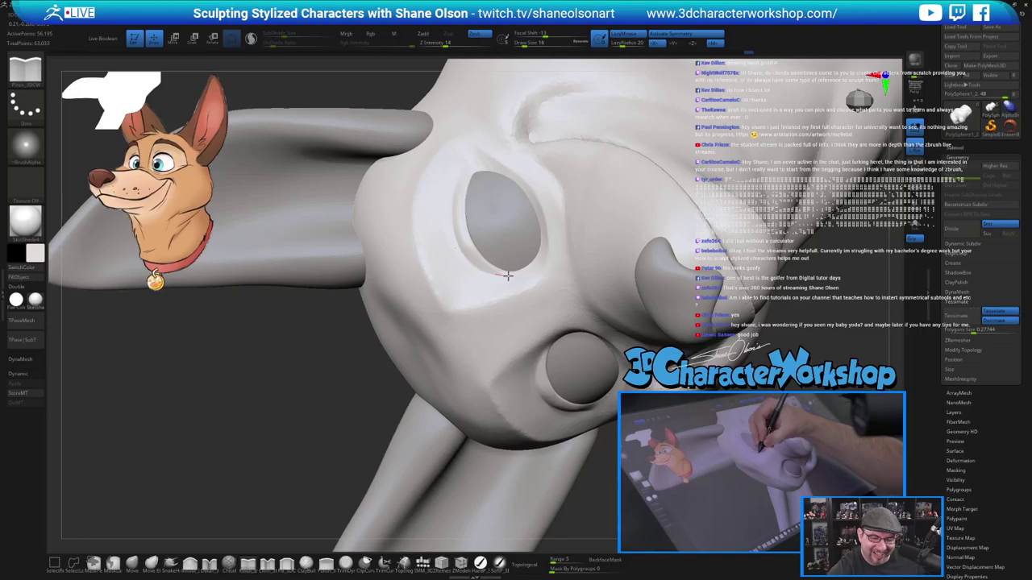
pyautogui.moveTo(533, 185)
pyautogui.mouseDown(button='right')
pyautogui.moveTo(532, 196)
pyautogui.moveTo(532, 187)
pyautogui.mouseUp(button='right')
pyautogui.keyDown('shift'); pyautogui.moveTo(470, 156); pyautogui.dragTo(417, 184); pyautogui.keyUp('shift')
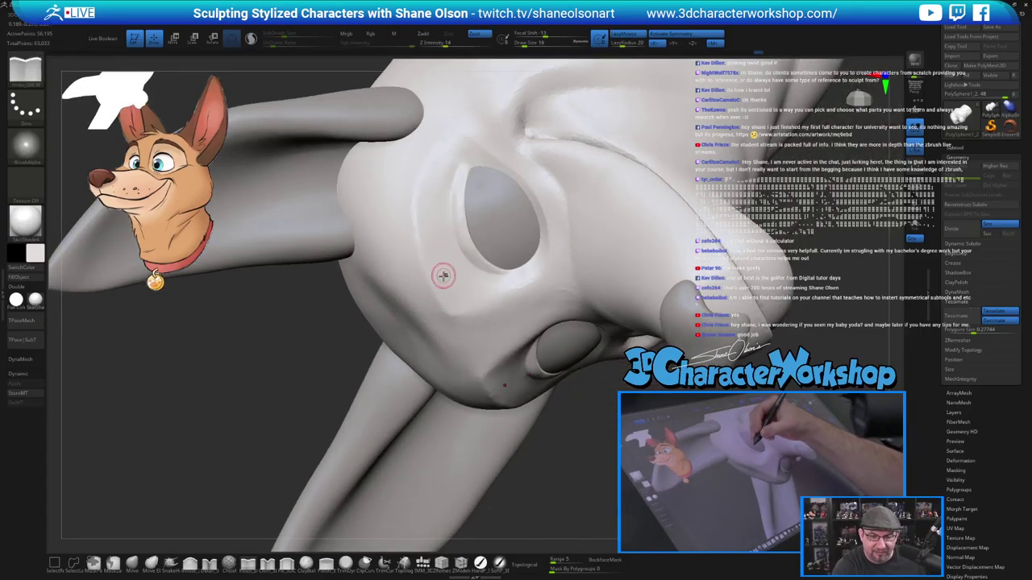
# Enlarge the Pinch brush to draw size 32 and tighten the brow edge above the eye socket.
pyautogui.press(']')
pyautogui.press(']')
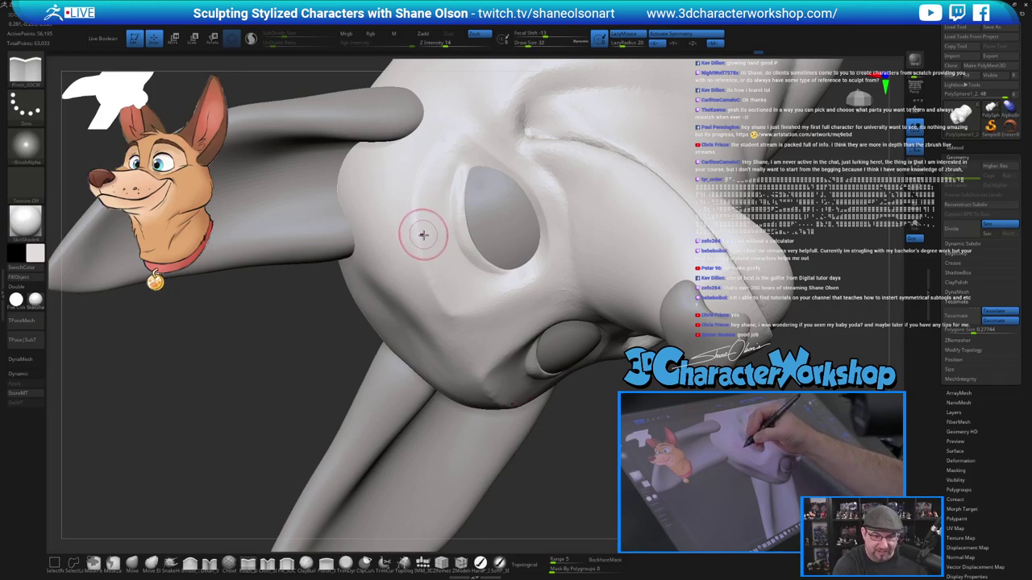
pyautogui.moveTo(421, 172)
pyautogui.mouseDown()
pyautogui.moveTo(415, 209)
pyautogui.moveTo(426, 274)
pyautogui.moveTo(446, 305)
pyautogui.mouseUp()
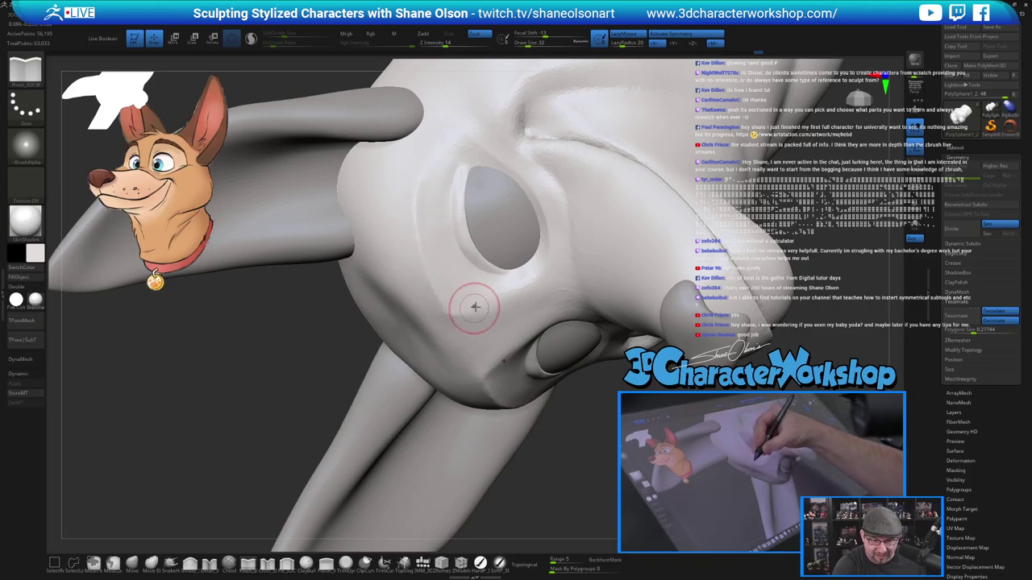
# Adjust the eyelid shapes around both eyeballs with the Move brush, starting at draw size 80 and reducing it to 68.
pyautogui.moveTo(483, 305)
pyautogui.keyDown('ctrl'); pyautogui.mouseDown(button='right')
pyautogui.moveTo(557, 387)
pyautogui.moveTo(596, 322)
pyautogui.moveTo(491, 314)
pyautogui.moveTo(500, 354)
pyautogui.moveTo(572, 343)
pyautogui.moveTo(556, 335)
pyautogui.moveTo(605, 371)
pyautogui.moveTo(577, 363)
pyautogui.moveTo(572, 419)
pyautogui.moveTo(528, 415)
pyautogui.mouseUp(button='right'); pyautogui.keyUp('ctrl')
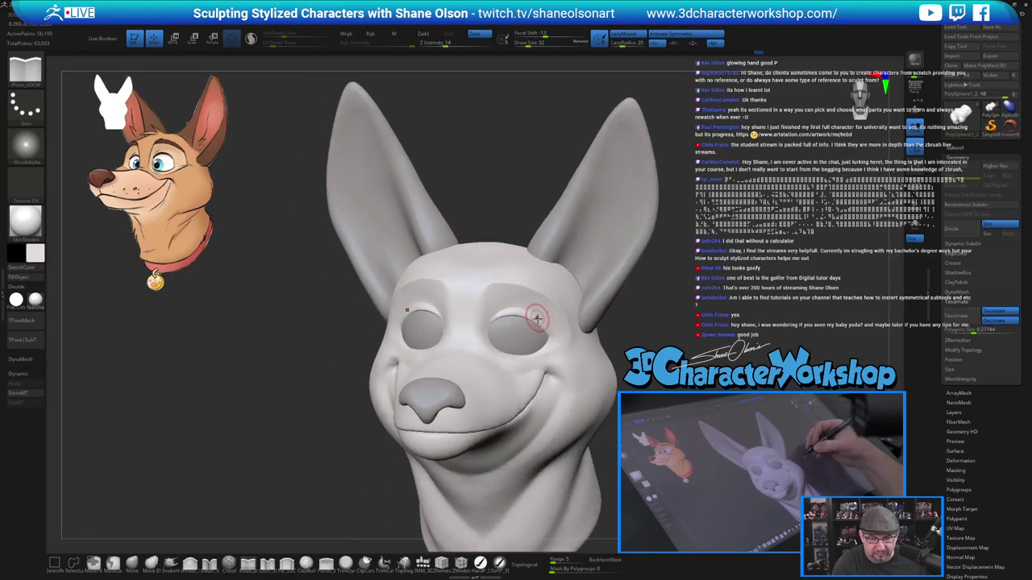
pyautogui.click(133, 565)
pyautogui.press('s')
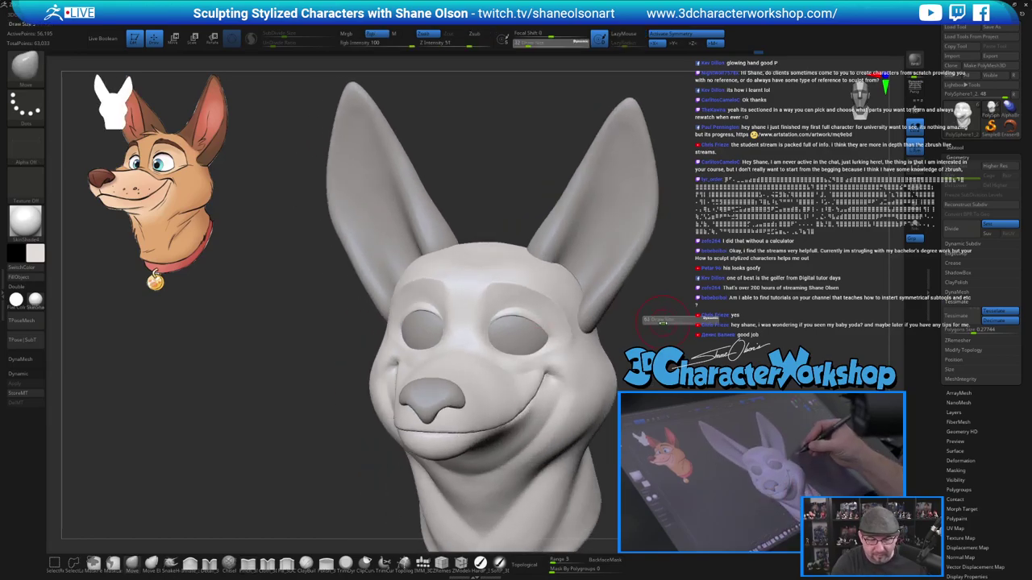
pyautogui.moveTo(659, 321); pyautogui.dragTo(663, 322)
pyautogui.moveTo(511, 325); pyautogui.dragTo(509, 320)
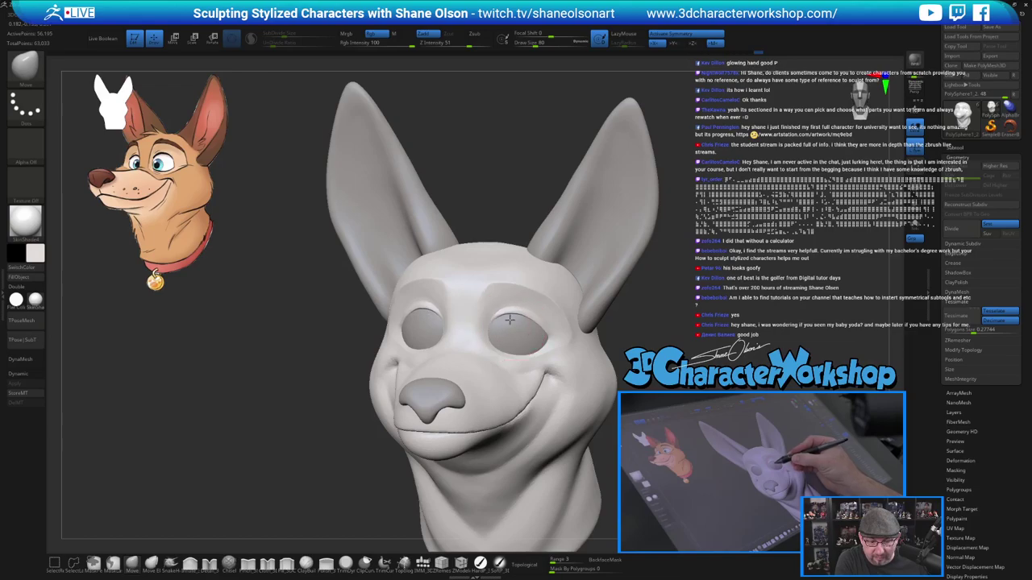
pyautogui.moveTo(642, 320); pyautogui.dragTo(663, 311)
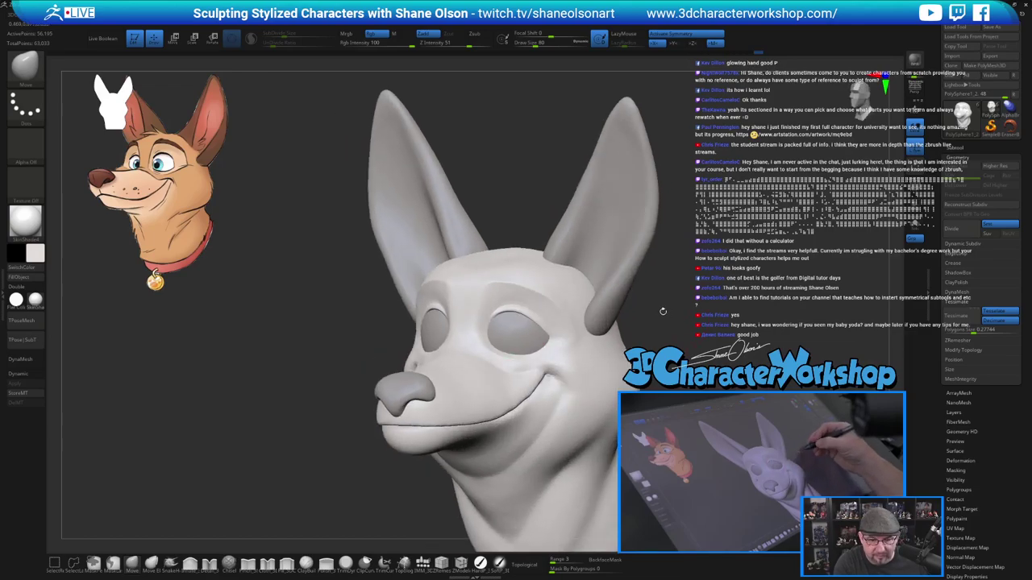
pyautogui.press('[')
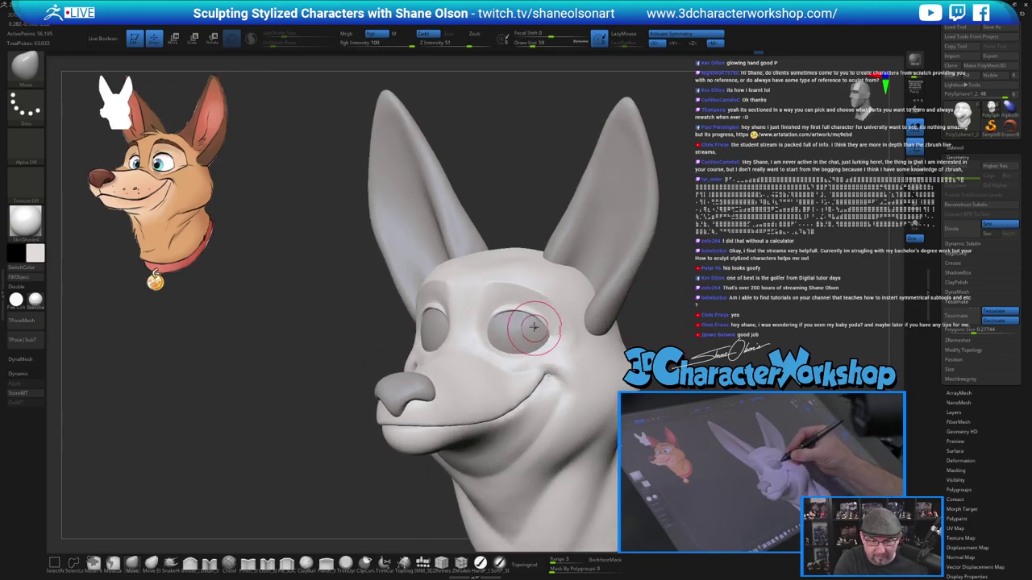
pyautogui.moveTo(536, 324); pyautogui.dragTo(533, 327)
pyautogui.press('[')
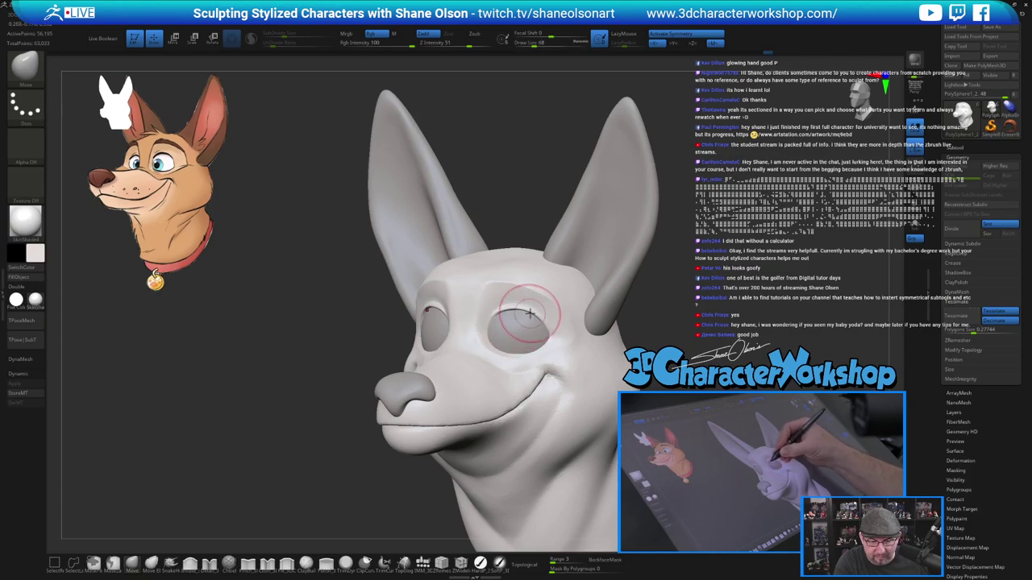
pyautogui.moveTo(665, 316); pyautogui.dragTo(706, 310)
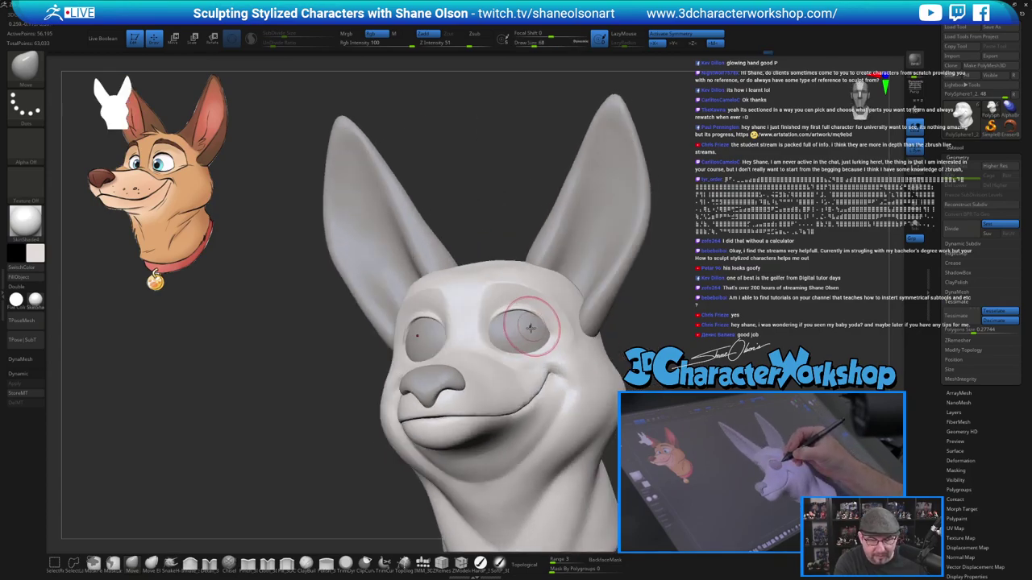
pyautogui.moveTo(542, 340)
pyautogui.mouseDown(button='right')
pyautogui.moveTo(564, 345)
pyautogui.moveTo(526, 316)
pyautogui.moveTo(577, 339)
pyautogui.moveTo(529, 345)
pyautogui.mouseUp(button='right')
# Select the ears and shorten them by pulling their tips down with a much larger Move brush.
pyautogui.keyDown('ctrl'); pyautogui.moveTo(589, 428); pyautogui.dragTo(568, 440, button='right'); pyautogui.keyUp('ctrl')
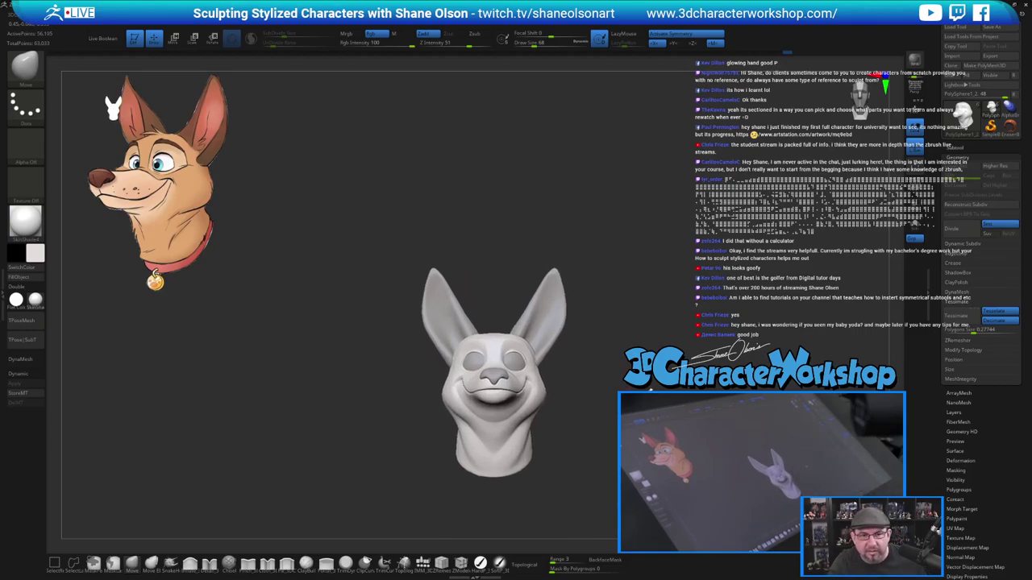
pyautogui.keyDown('alt'); pyautogui.moveTo(597, 387); pyautogui.dragTo(578, 373, button='right'); pyautogui.keyUp('alt')
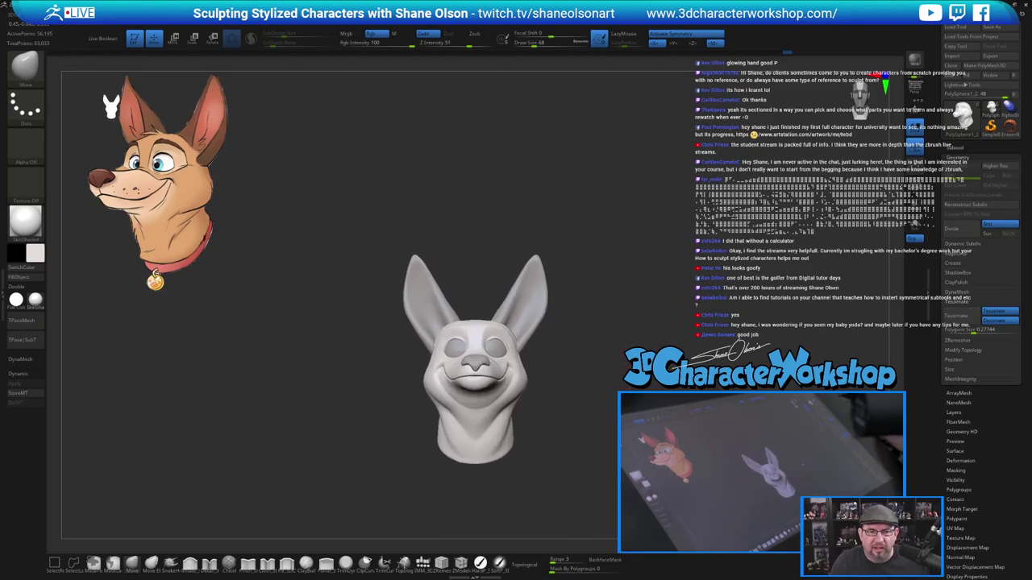
pyautogui.moveTo(691, 284)
pyautogui.keyDown('alt'); pyautogui.mouseDown()
pyautogui.moveTo(681, 310)
pyautogui.moveTo(648, 327)
pyautogui.mouseUp(); pyautogui.keyUp('alt')
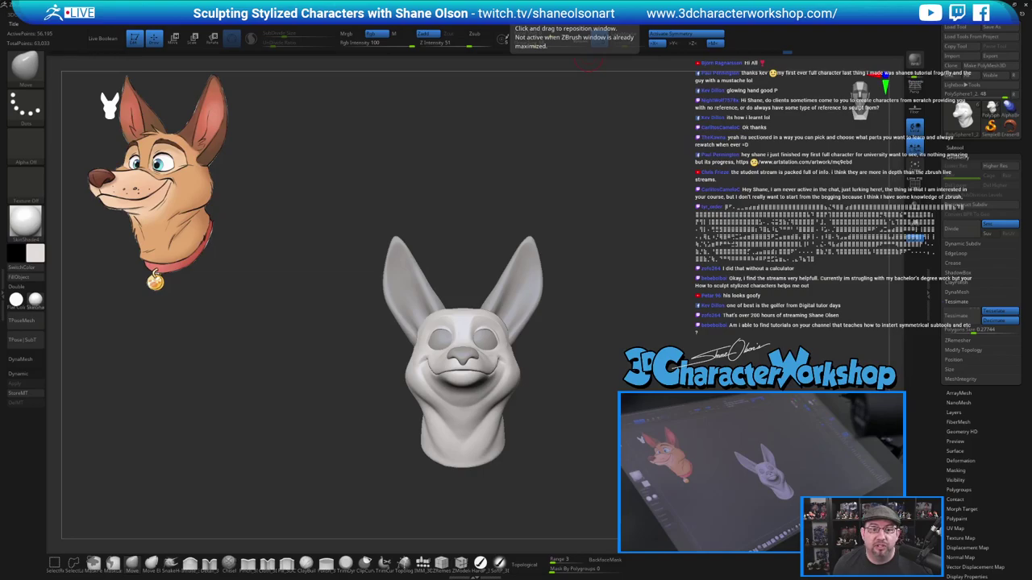
pyautogui.keyDown('alt'); pyautogui.moveTo(669, 265); pyautogui.dragTo(608, 278); pyautogui.keyUp('alt')
pyautogui.keyDown('alt'); pyautogui.click(574, 256); pyautogui.keyUp('alt')
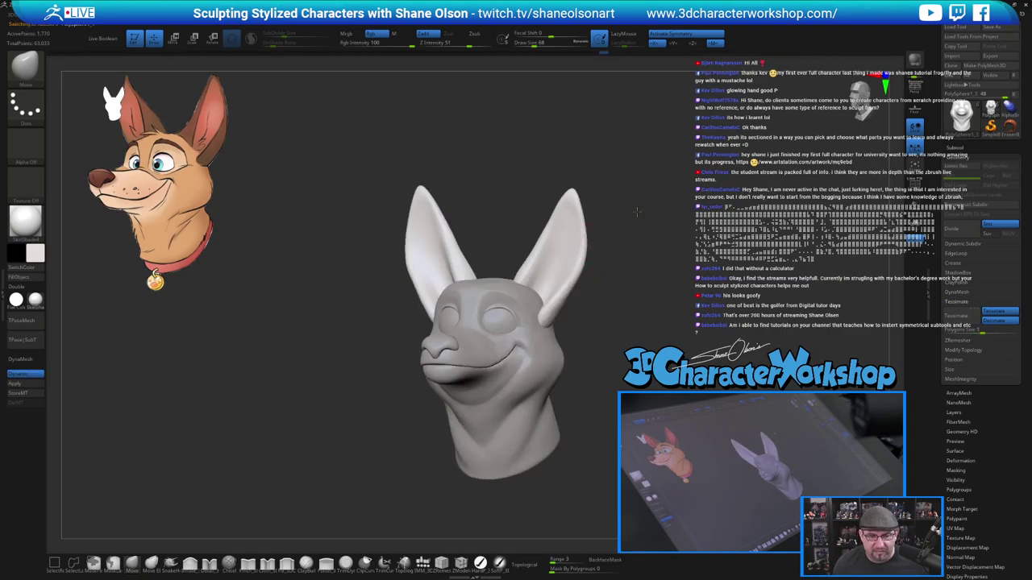
pyautogui.keyDown('shift'); pyautogui.moveTo(635, 212); pyautogui.dragTo(640, 213); pyautogui.keyUp('shift')
pyautogui.press('s')
pyautogui.moveTo(180, 447); pyautogui.dragTo(201, 445)
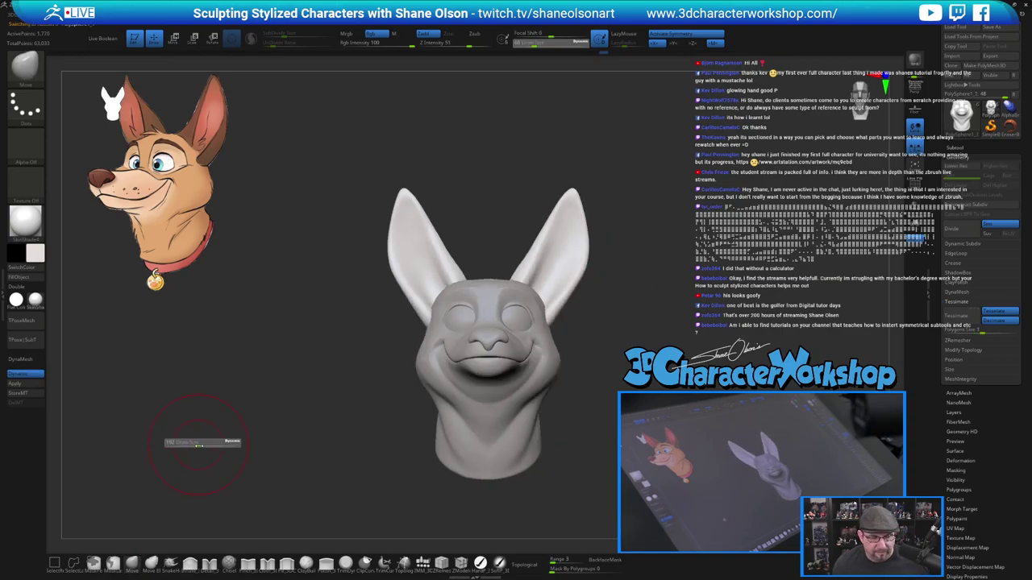
pyautogui.press('s')
pyautogui.moveTo(574, 191)
pyautogui.mouseDown()
pyautogui.moveTo(574, 212)
pyautogui.moveTo(546, 240)
pyautogui.moveTo(527, 242)
pyautogui.mouseUp()
# Adjust the ear tips with the Move brush at draw size 177 and smooth the ears' inner surface.
pyautogui.press('s')
pyautogui.press('s')
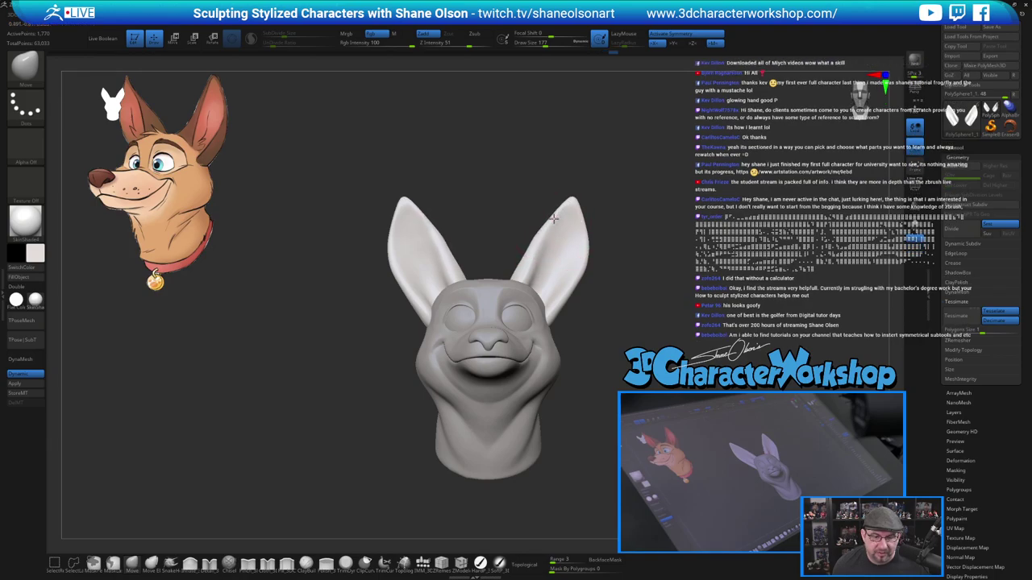
pyautogui.moveTo(558, 205); pyautogui.dragTo(566, 206)
pyautogui.moveTo(651, 231)
pyautogui.mouseDown()
pyautogui.moveTo(654, 246)
pyautogui.moveTo(617, 267)
pyautogui.moveTo(739, 246)
pyautogui.mouseUp()
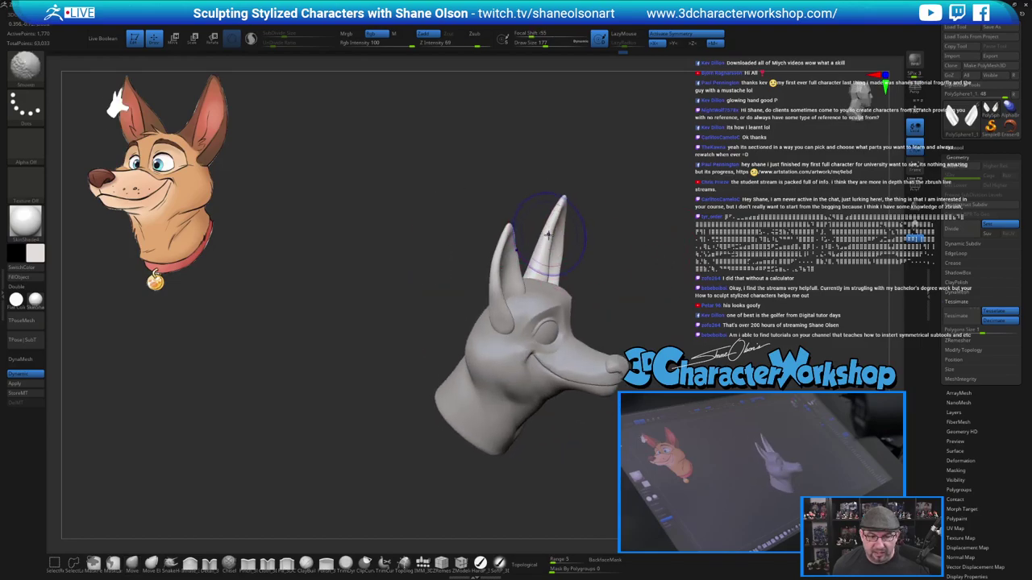
pyautogui.keyDown('shift'); pyautogui.moveTo(548, 232); pyautogui.dragTo(554, 228); pyautogui.keyUp('shift')
pyautogui.moveTo(655, 230)
pyautogui.mouseDown()
pyautogui.moveTo(631, 229)
pyautogui.moveTo(679, 225)
pyautogui.moveTo(646, 225)
pyautogui.mouseUp()
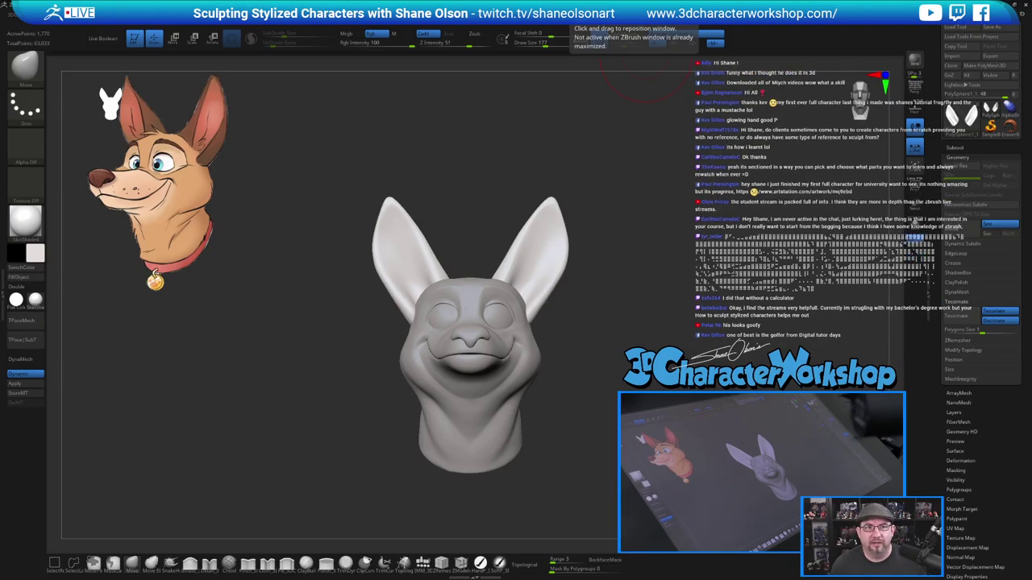
# Review the MitchDog.jpg drawing-stages reference in the Photos viewer and close it.
pyautogui.moveTo(435, 0); pyautogui.dragTo(511, 132)
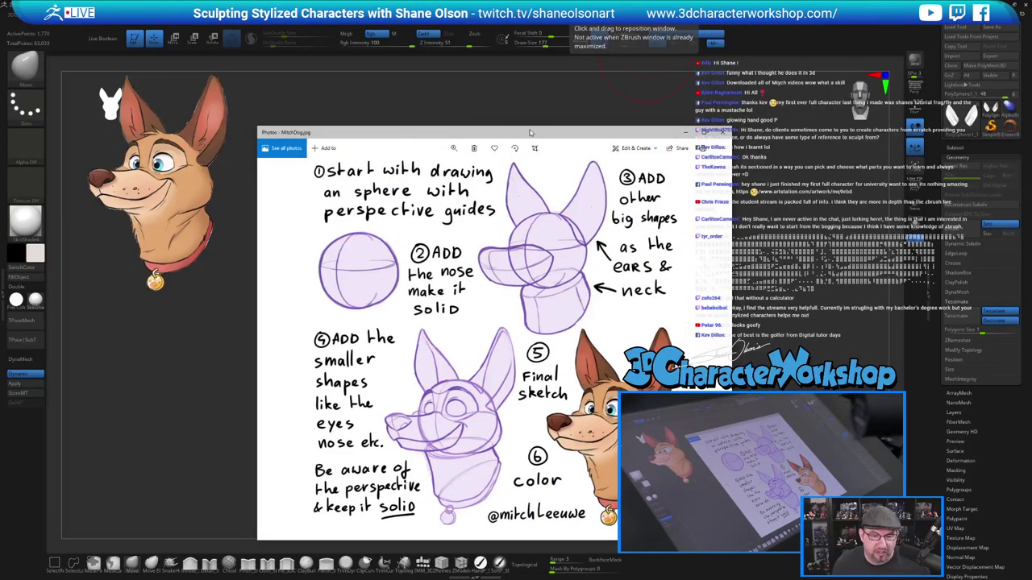
pyautogui.moveTo(530, 132); pyautogui.dragTo(519, 116)
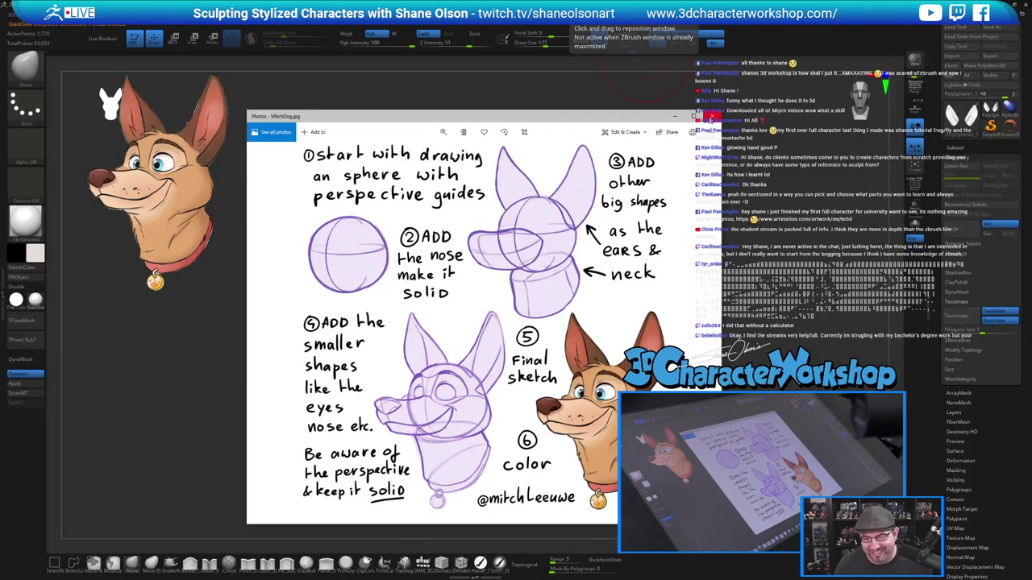
pyautogui.click(711, 117)
# Carve a groove just inside the inner edge of the ears with a lazy-mouse creasing brush at draw size 71.
pyautogui.moveTo(674, 329); pyautogui.dragTo(652, 300)
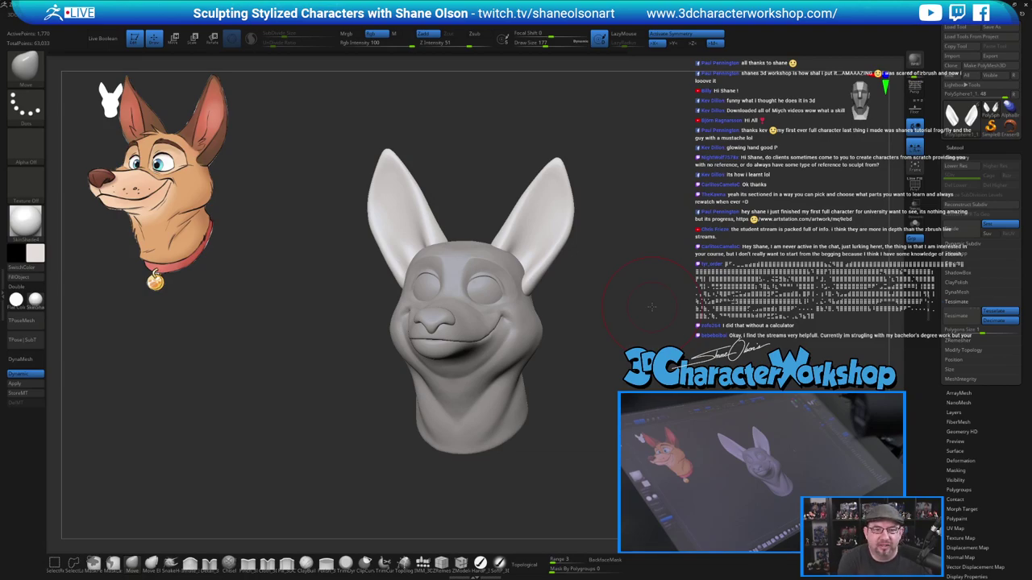
pyautogui.press('s')
pyautogui.moveTo(639, 279)
pyautogui.mouseDown()
pyautogui.moveTo(600, 295)
pyautogui.moveTo(609, 296)
pyautogui.mouseUp()
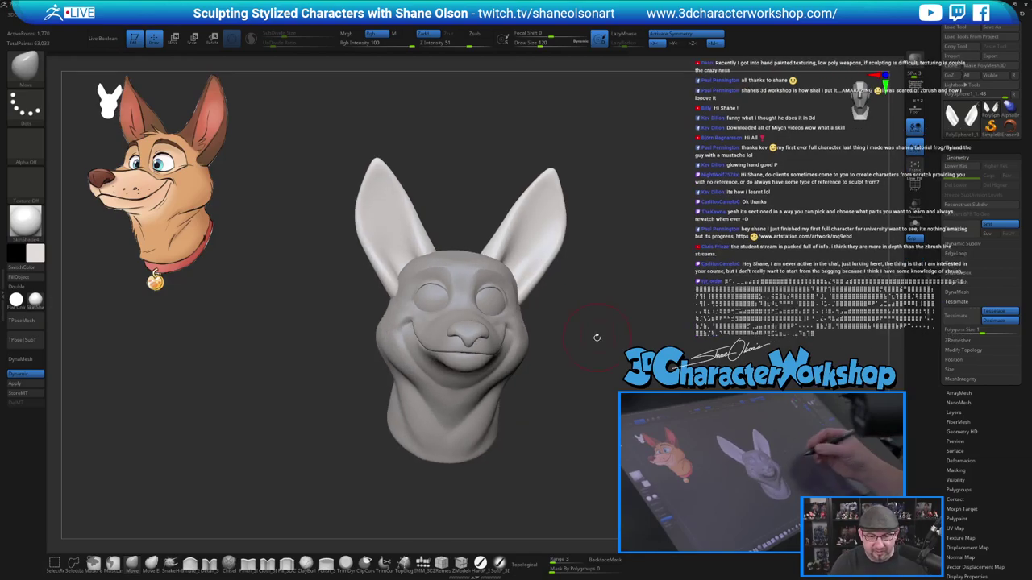
pyautogui.moveTo(596, 336); pyautogui.dragTo(574, 401)
pyautogui.click(210, 565)
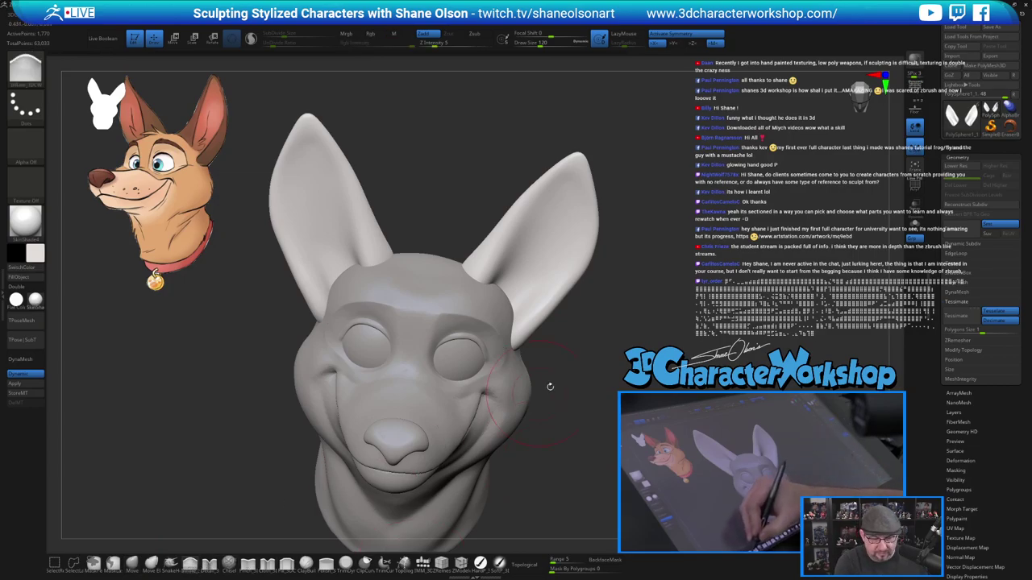
pyautogui.press('s')
pyautogui.moveTo(583, 361); pyautogui.dragTo(577, 360)
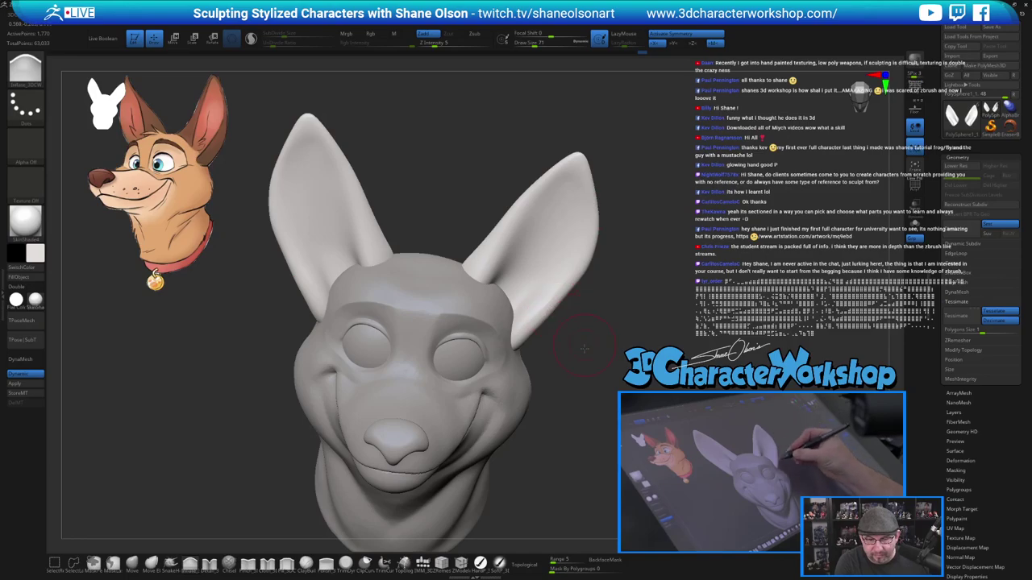
pyautogui.moveTo(584, 348); pyautogui.dragTo(582, 370)
pyautogui.moveTo(533, 309)
pyautogui.mouseDown()
pyautogui.moveTo(564, 282)
pyautogui.moveTo(655, 245)
pyautogui.moveTo(688, 219)
pyautogui.mouseUp()
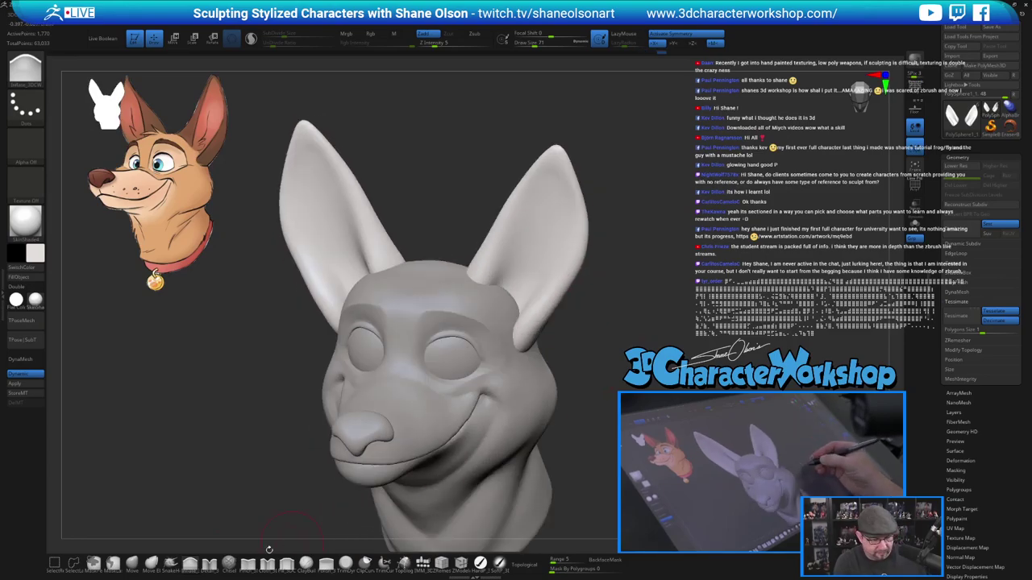
pyautogui.click(210, 564)
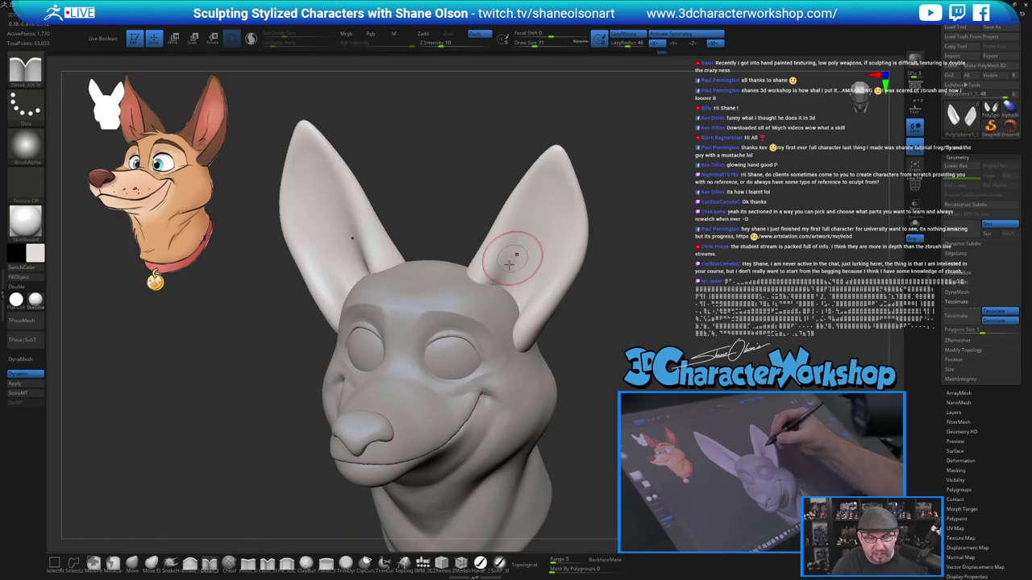
pyautogui.moveTo(502, 279); pyautogui.dragTo(512, 254)
pyautogui.moveTo(544, 185); pyautogui.dragTo(550, 172)
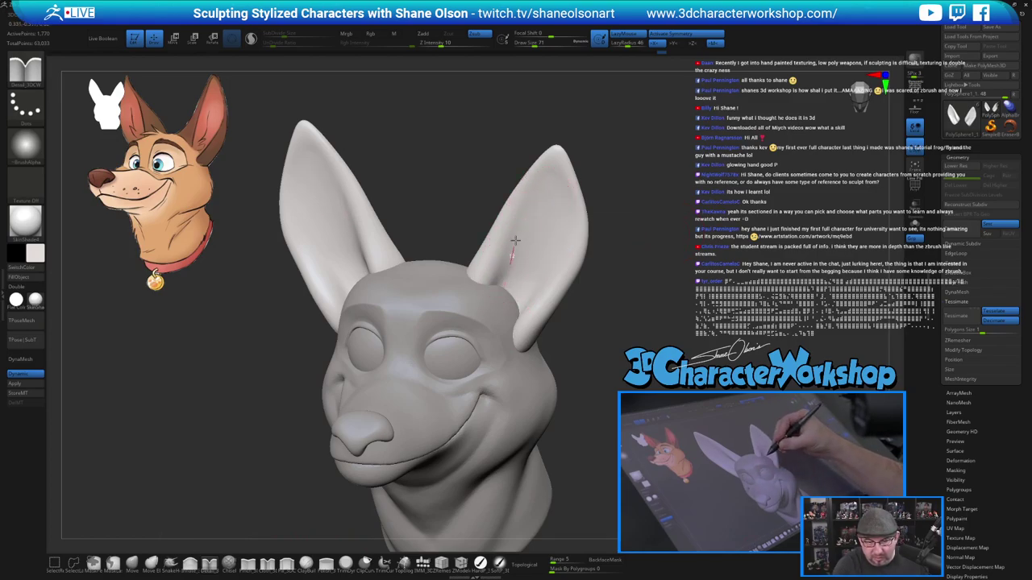
pyautogui.moveTo(515, 240); pyautogui.dragTo(561, 170)
# Continue the ear groove from the base up along the outer edge so it follows the rim.
pyautogui.moveTo(621, 316)
pyautogui.mouseDown()
pyautogui.moveTo(647, 306)
pyautogui.moveTo(639, 299)
pyautogui.mouseUp()
pyautogui.moveTo(504, 278); pyautogui.dragTo(500, 278)
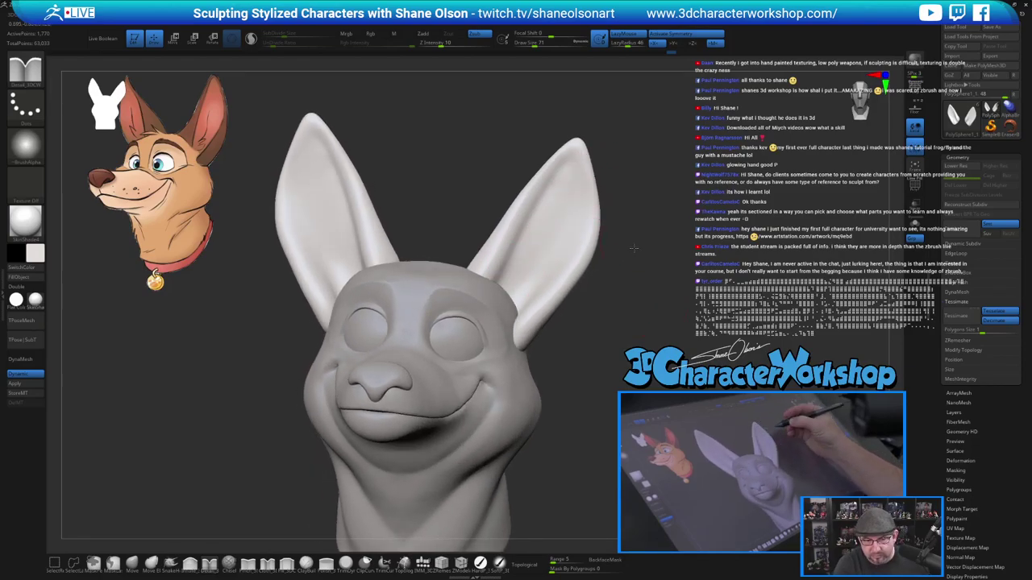
pyautogui.moveTo(634, 248)
pyautogui.mouseDown()
pyautogui.moveTo(568, 298)
pyautogui.moveTo(605, 292)
pyautogui.moveTo(607, 329)
pyautogui.mouseUp()
pyautogui.moveTo(544, 274); pyautogui.dragTo(562, 254)
pyautogui.moveTo(519, 315); pyautogui.dragTo(560, 269)
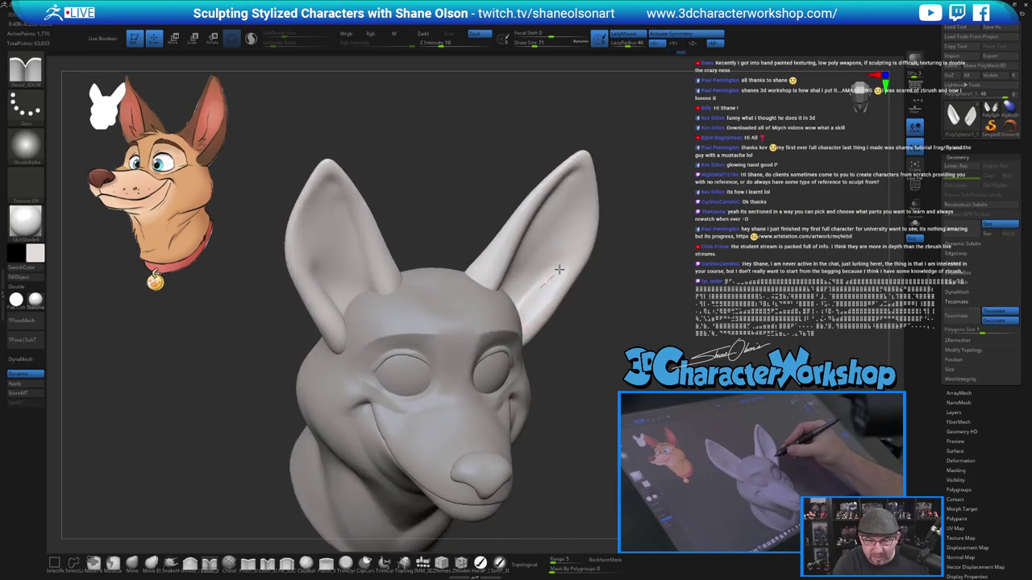
# Refine the inner-ear groove near the tips and along the lower outer rim to define a rolled ear border.
pyautogui.moveTo(586, 329); pyautogui.dragTo(617, 295)
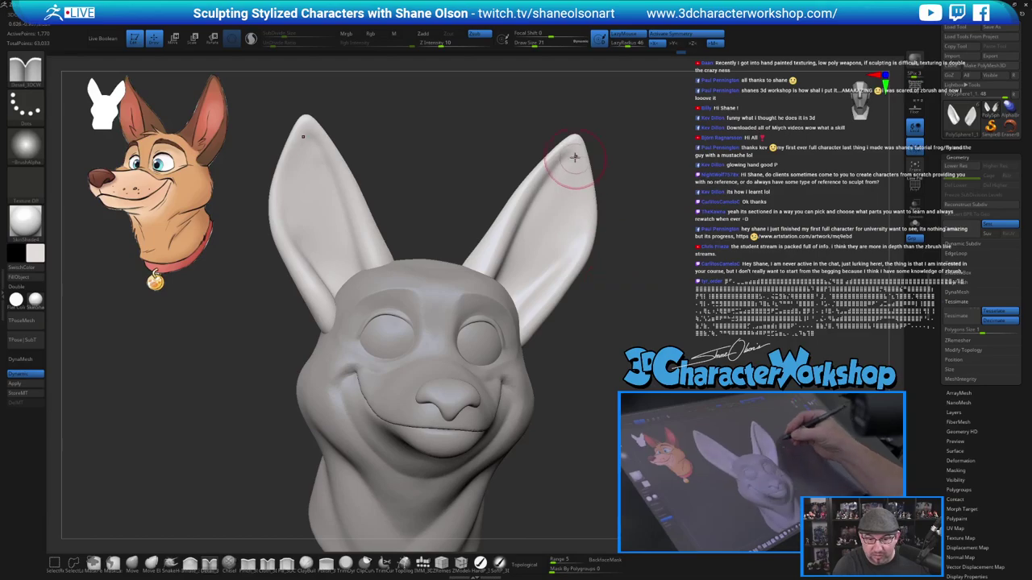
pyautogui.moveTo(573, 253); pyautogui.dragTo(558, 287)
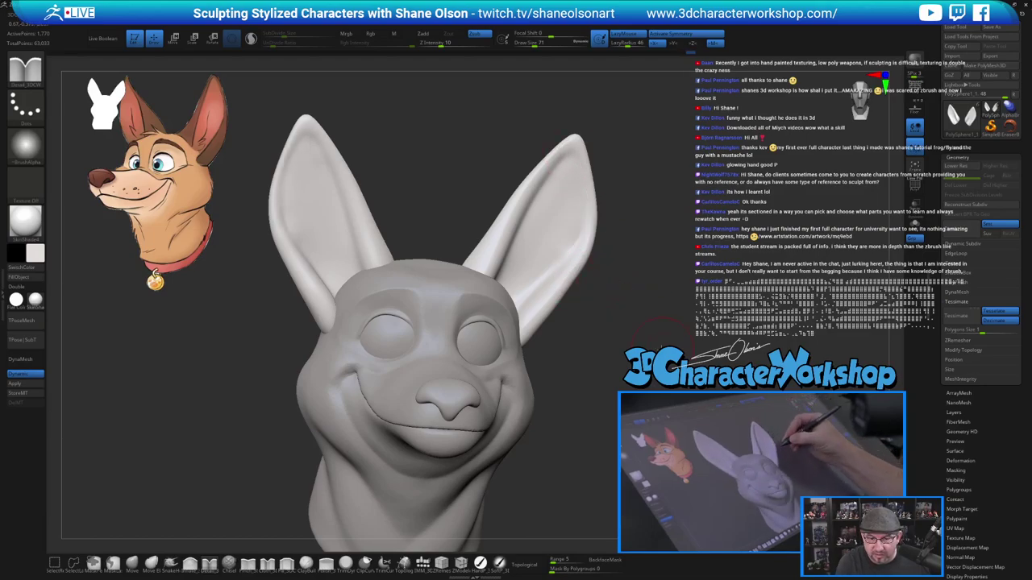
pyautogui.moveTo(637, 310)
pyautogui.mouseDown()
pyautogui.moveTo(499, 326)
pyautogui.moveTo(655, 337)
pyautogui.moveTo(653, 349)
pyautogui.mouseUp()
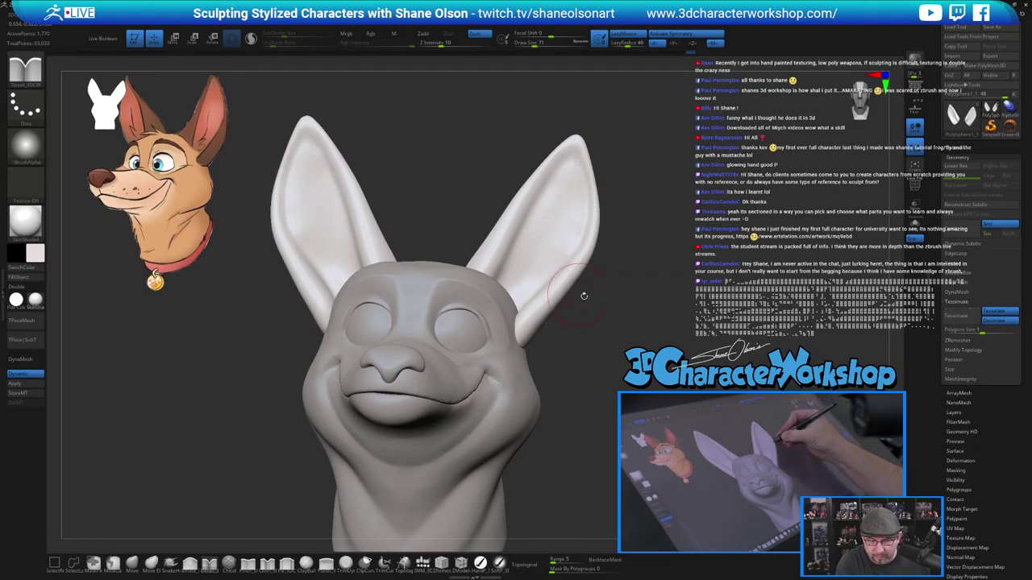
pyautogui.moveTo(584, 296)
pyautogui.mouseDown()
pyautogui.moveTo(579, 306)
pyautogui.moveTo(590, 307)
pyautogui.mouseUp()
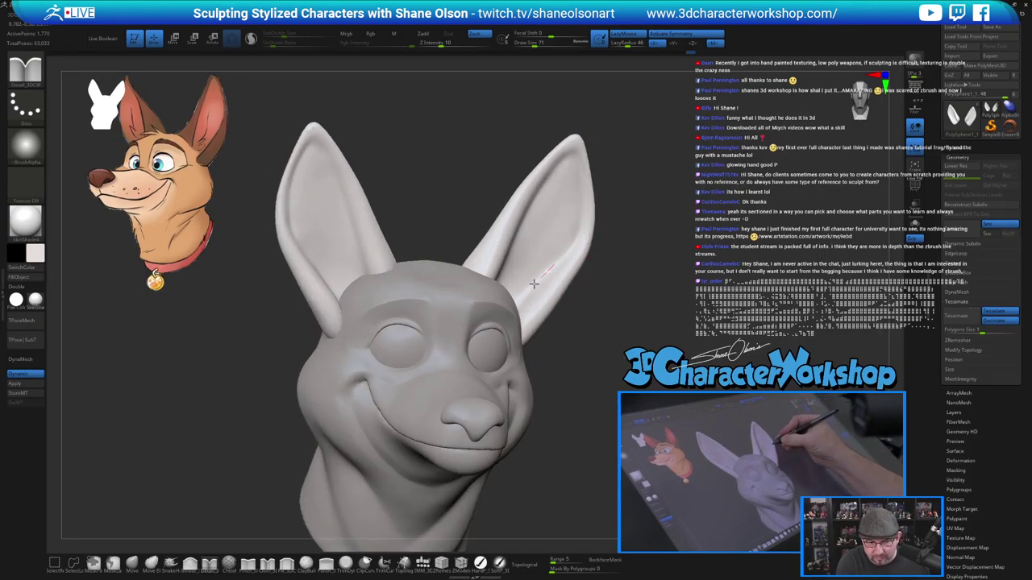
pyautogui.moveTo(618, 429); pyautogui.dragTo(602, 365)
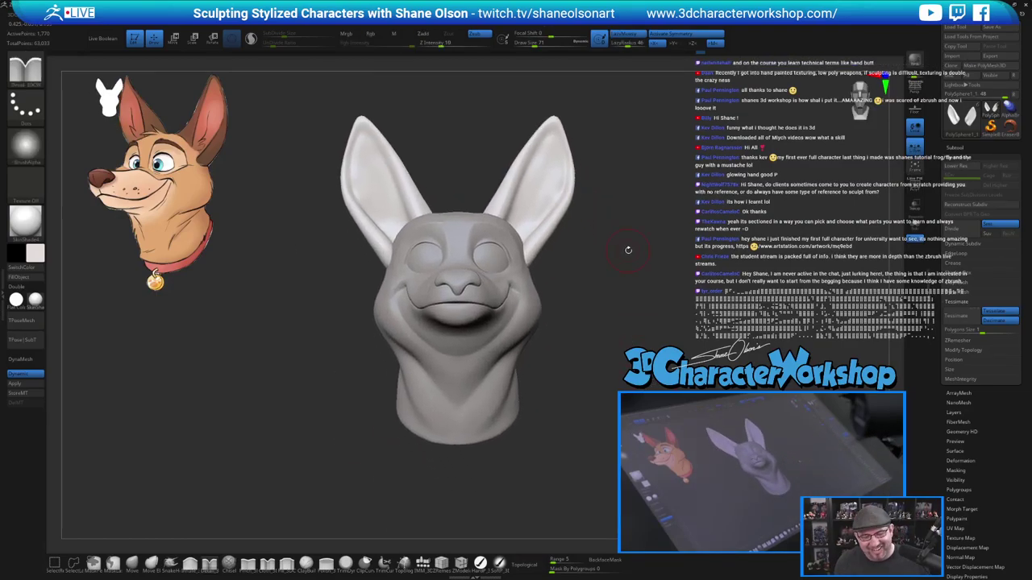
# Select the head and begin reshaping its forehead and crown with the Move brush at draw size 108.
pyautogui.moveTo(628, 250); pyautogui.dragTo(628, 261)
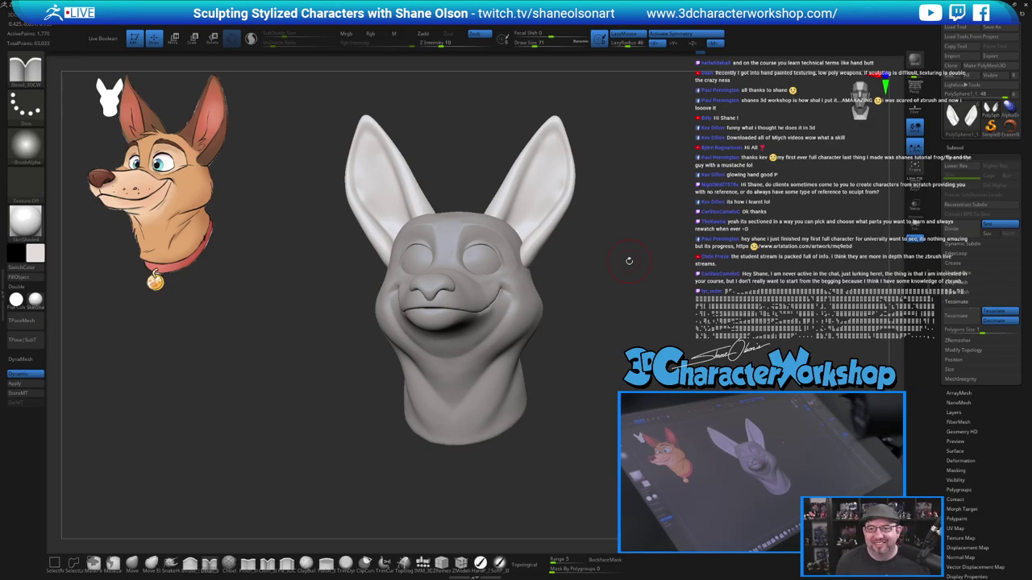
pyautogui.moveTo(630, 323)
pyautogui.mouseDown()
pyautogui.moveTo(676, 293)
pyautogui.moveTo(659, 293)
pyautogui.moveTo(667, 284)
pyautogui.mouseUp()
pyautogui.keyDown('alt'); pyautogui.moveTo(395, 231); pyautogui.dragTo(433, 297); pyautogui.keyUp('alt')
pyautogui.keyDown('alt'); pyautogui.click(427, 326); pyautogui.keyUp('alt')
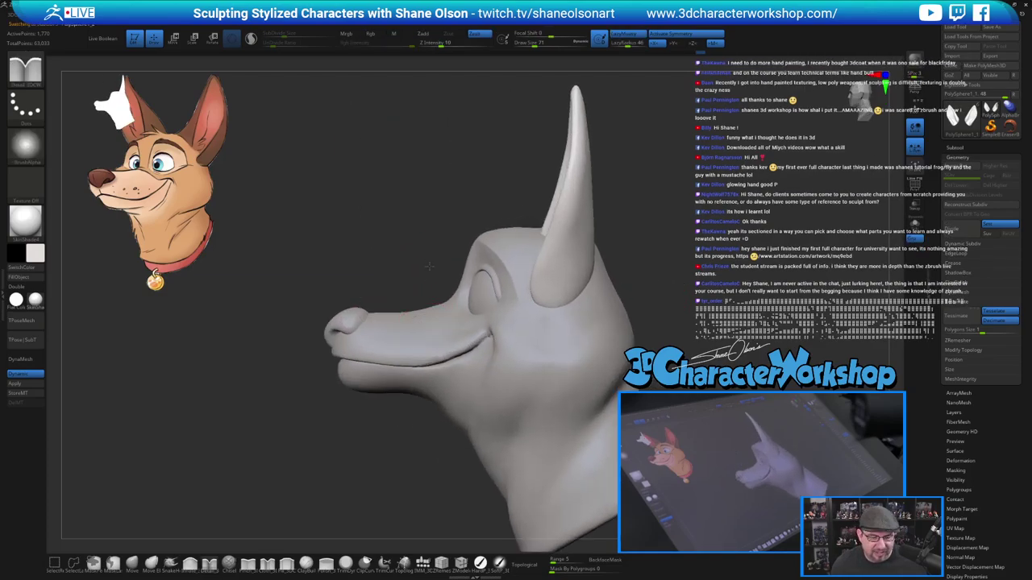
pyautogui.keyDown('alt'); pyautogui.moveTo(431, 226); pyautogui.dragTo(443, 203); pyautogui.keyUp('alt')
pyautogui.click(133, 563)
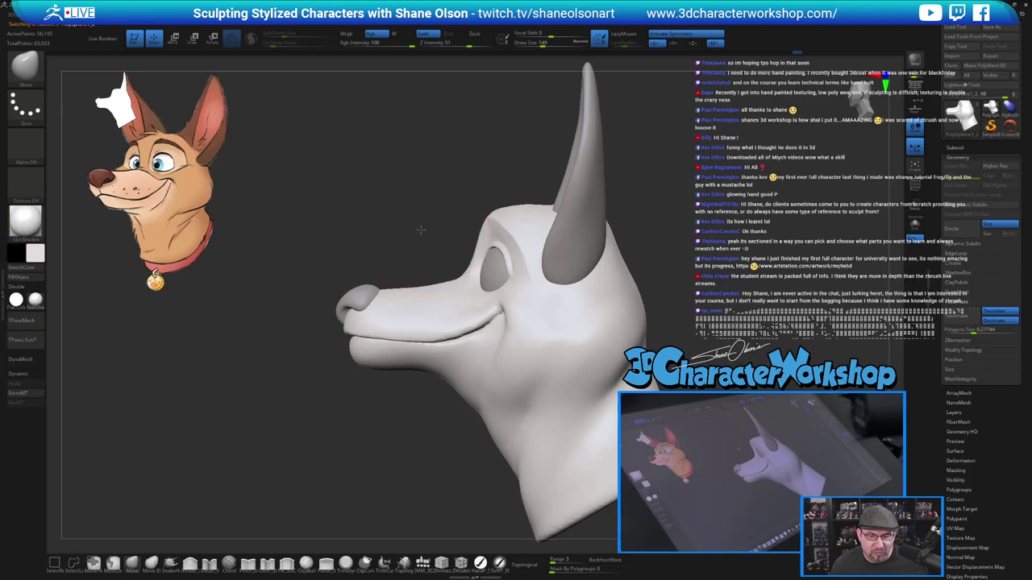
pyautogui.keyDown('alt'); pyautogui.moveTo(424, 231); pyautogui.dragTo(433, 230); pyautogui.keyUp('alt')
pyautogui.moveTo(483, 158)
pyautogui.mouseDown()
pyautogui.moveTo(522, 167)
pyautogui.moveTo(486, 170)
pyautogui.mouseUp()
pyautogui.press('s')
pyautogui.click(483, 170)
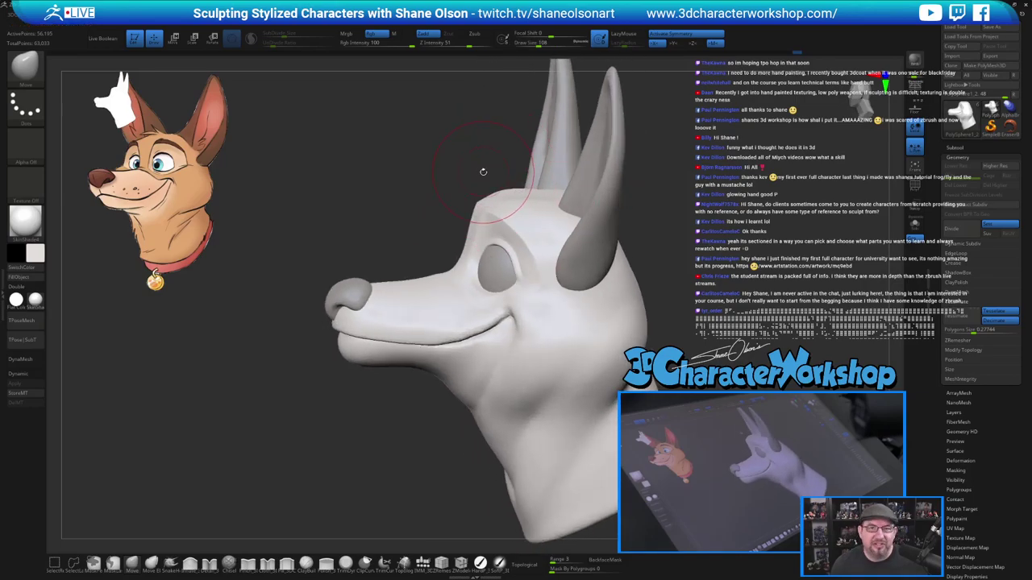
pyautogui.moveTo(661, 233)
pyautogui.mouseDown()
pyautogui.moveTo(680, 281)
pyautogui.moveTo(654, 279)
pyautogui.mouseUp()
pyautogui.moveTo(536, 228); pyautogui.dragTo(537, 224)
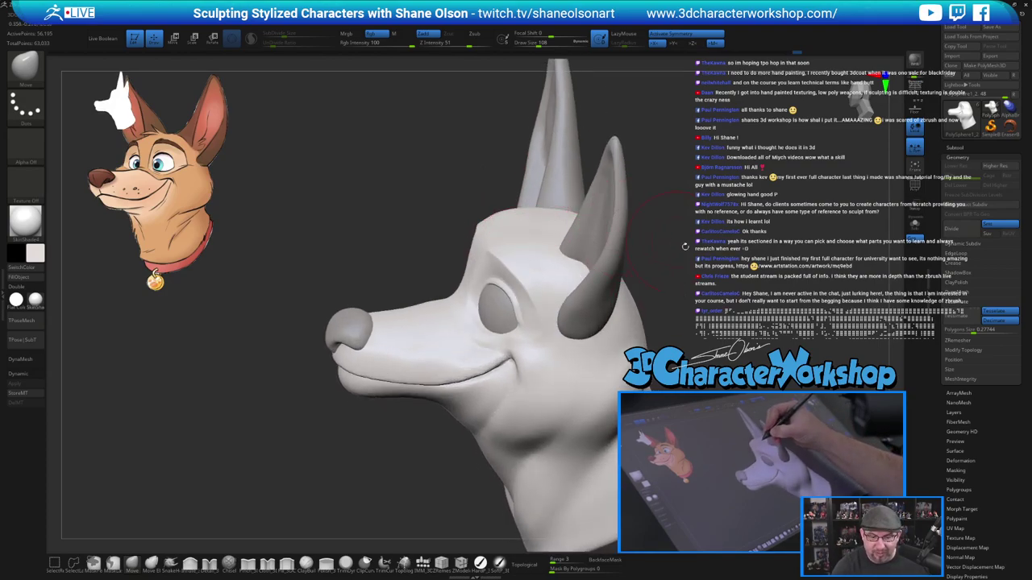
# Round out the top of the head between the ears and smooth the temple and brow transitions.
pyautogui.moveTo(685, 247); pyautogui.dragTo(601, 247)
pyautogui.moveTo(598, 234)
pyautogui.mouseDown(button='right')
pyautogui.moveTo(649, 203)
pyautogui.moveTo(624, 211)
pyautogui.moveTo(617, 250)
pyautogui.mouseUp(button='right')
pyautogui.keyDown('shift'); pyautogui.moveTo(569, 265); pyautogui.dragTo(565, 275); pyautogui.keyUp('shift')
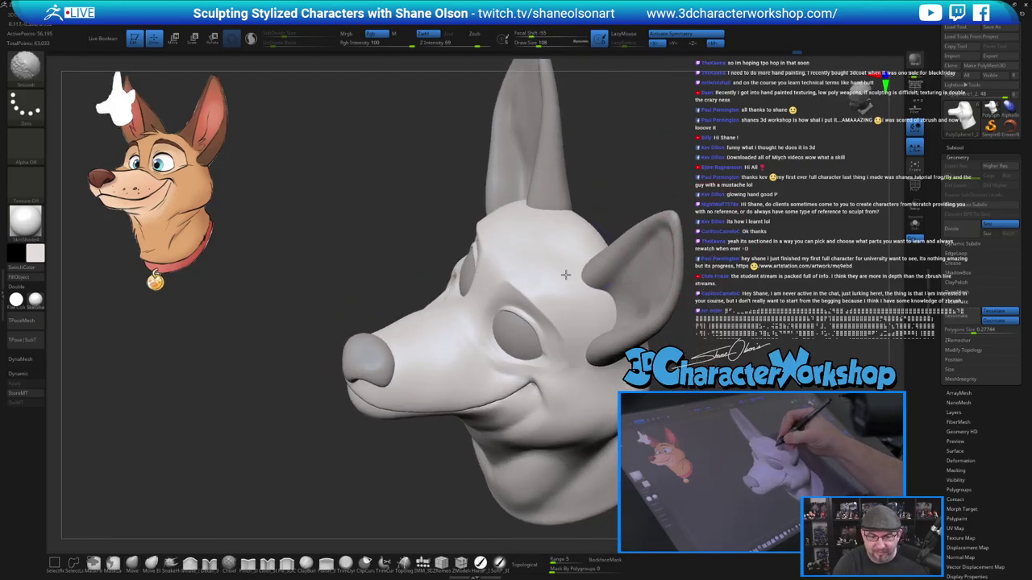
pyautogui.moveTo(602, 270); pyautogui.dragTo(645, 278, button='right')
pyautogui.moveTo(538, 246); pyautogui.dragTo(545, 241)
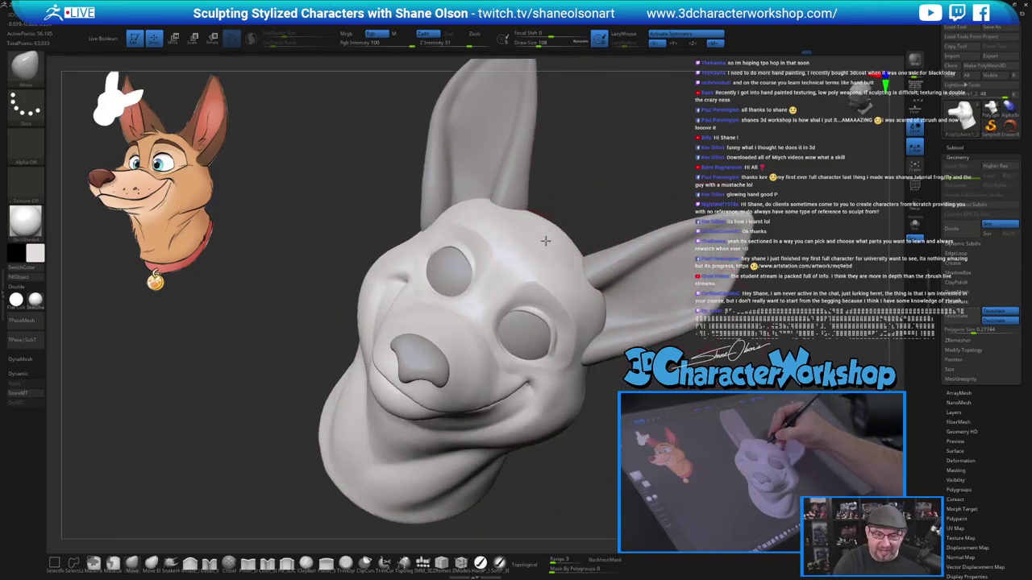
pyautogui.moveTo(606, 198); pyautogui.dragTo(588, 233)
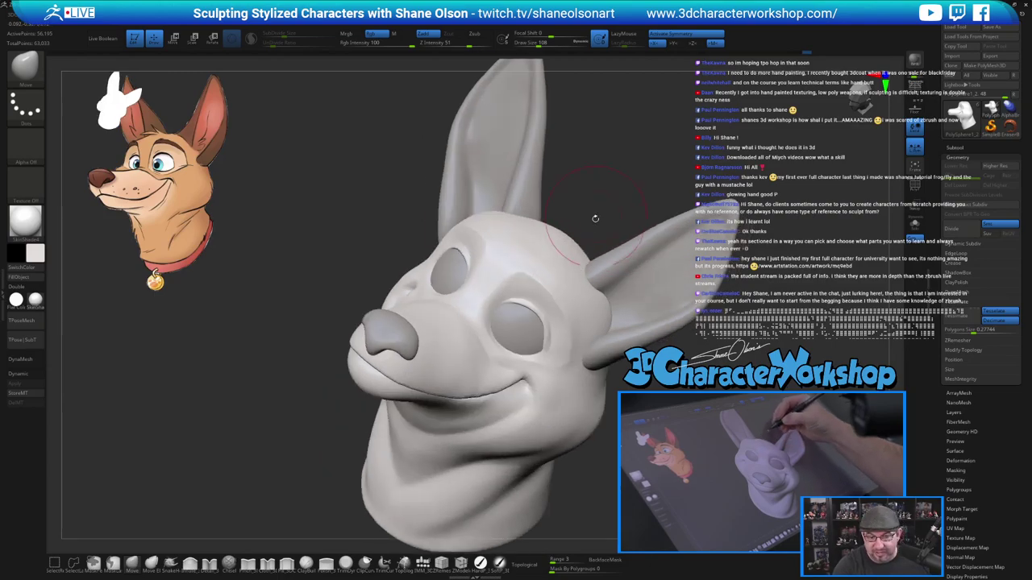
pyautogui.keyDown('shift'); pyautogui.moveTo(591, 285); pyautogui.dragTo(582, 251); pyautogui.keyUp('shift')
# Sharpen the crease at the corner of the smile with a creasing brush at draw size 68 and smooth the adjoining cheek.
pyautogui.moveTo(663, 342)
pyautogui.mouseDown()
pyautogui.moveTo(698, 327)
pyautogui.moveTo(681, 321)
pyautogui.mouseUp()
pyautogui.moveTo(685, 367); pyautogui.dragTo(709, 359)
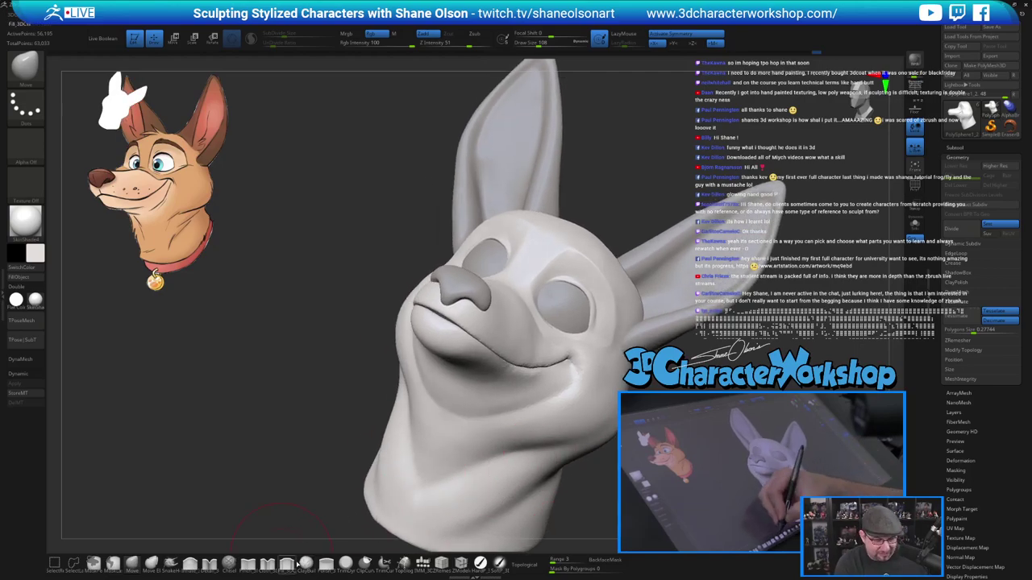
pyautogui.click(267, 563)
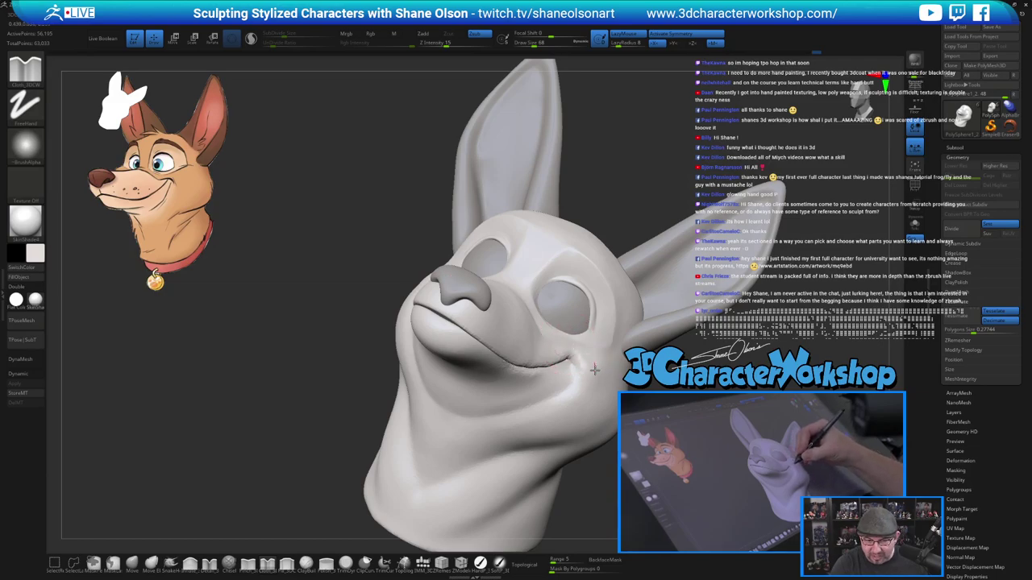
pyautogui.keyDown('shift'); pyautogui.moveTo(587, 364); pyautogui.dragTo(569, 349); pyautogui.keyUp('shift')
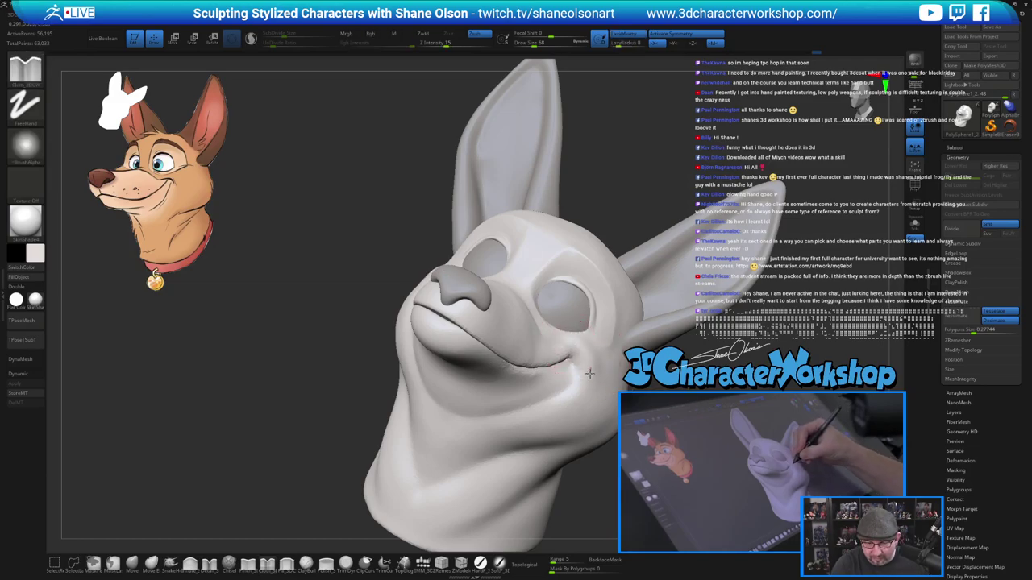
pyautogui.moveTo(710, 358); pyautogui.dragTo(677, 379)
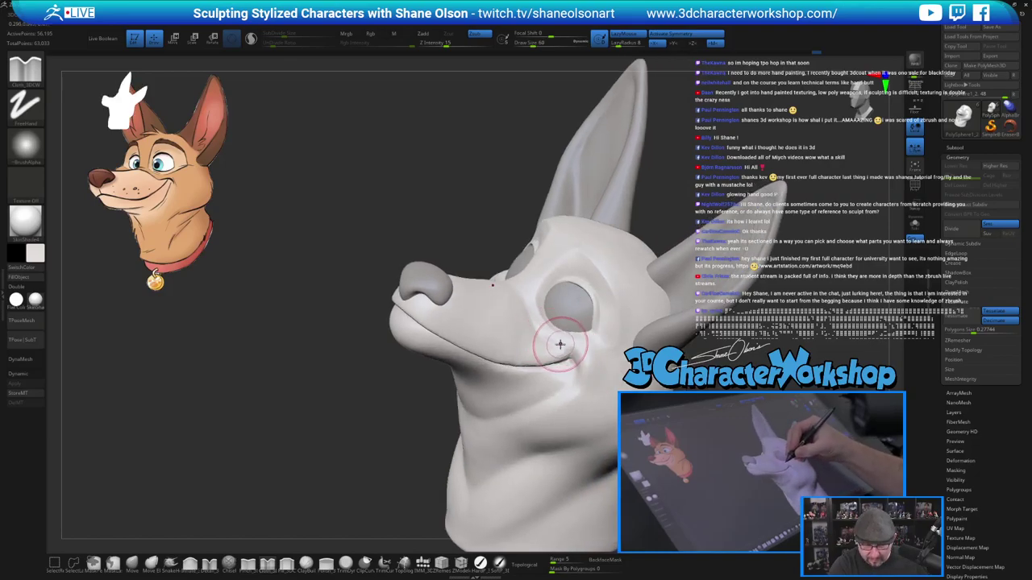
# Reduce the creasing brush to draw size 56 and smooth the cheek and the area below the ear base.
pyautogui.moveTo(710, 439)
pyautogui.mouseDown()
pyautogui.moveTo(685, 447)
pyautogui.moveTo(729, 427)
pyautogui.moveTo(709, 453)
pyautogui.moveTo(703, 435)
pyautogui.moveTo(702, 453)
pyautogui.moveTo(703, 379)
pyautogui.moveTo(706, 455)
pyautogui.moveTo(685, 452)
pyautogui.moveTo(685, 480)
pyautogui.moveTo(673, 451)
pyautogui.moveTo(648, 442)
pyautogui.moveTo(685, 448)
pyautogui.mouseUp()
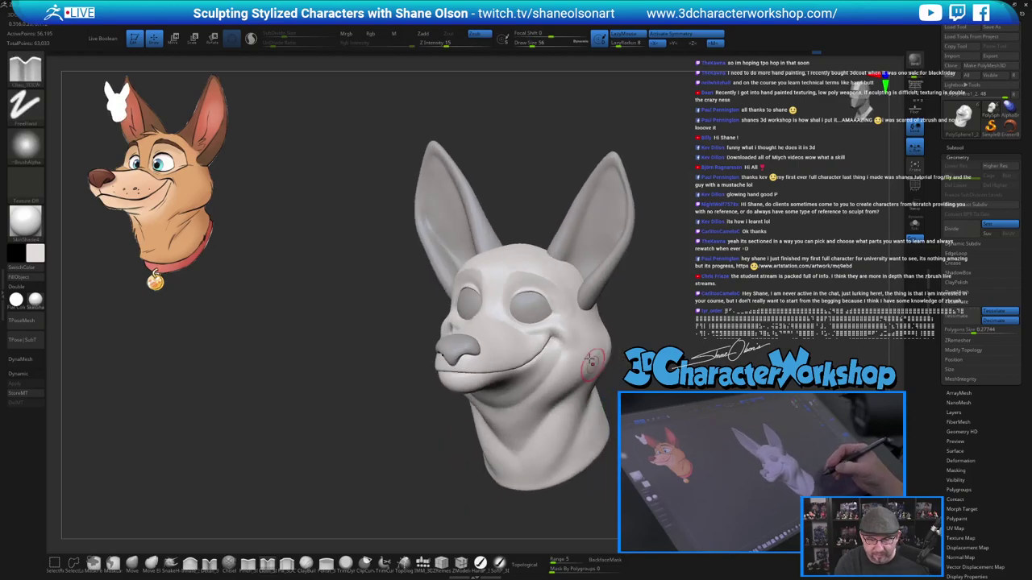
pyautogui.keyDown('shift'); pyautogui.moveTo(582, 343); pyautogui.dragTo(569, 333); pyautogui.keyUp('shift')
pyautogui.moveTo(661, 443)
pyautogui.mouseDown()
pyautogui.moveTo(694, 448)
pyautogui.moveTo(633, 441)
pyautogui.mouseUp()
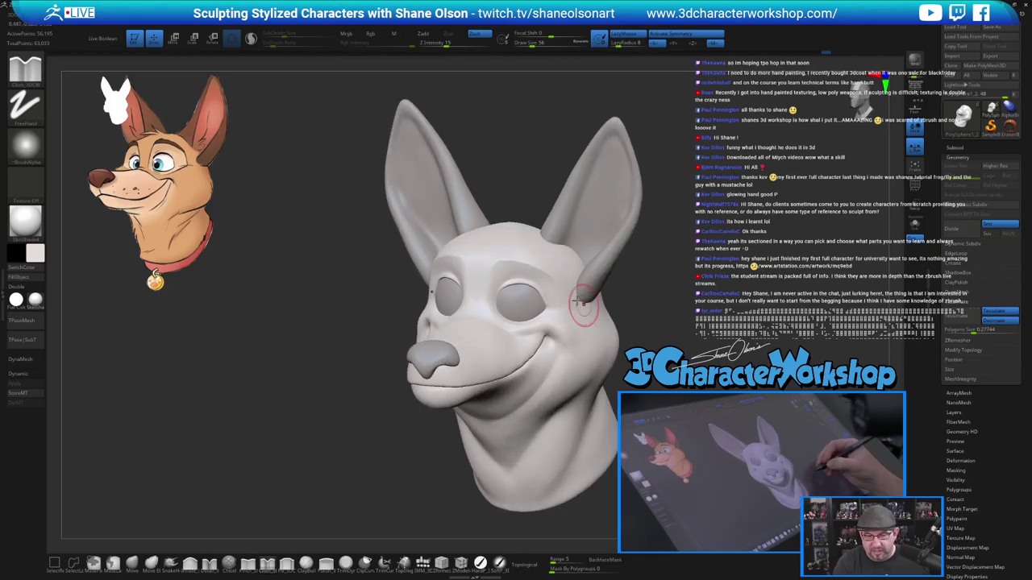
pyautogui.keyDown('shift'); pyautogui.moveTo(585, 307); pyautogui.dragTo(590, 335); pyautogui.keyUp('shift')
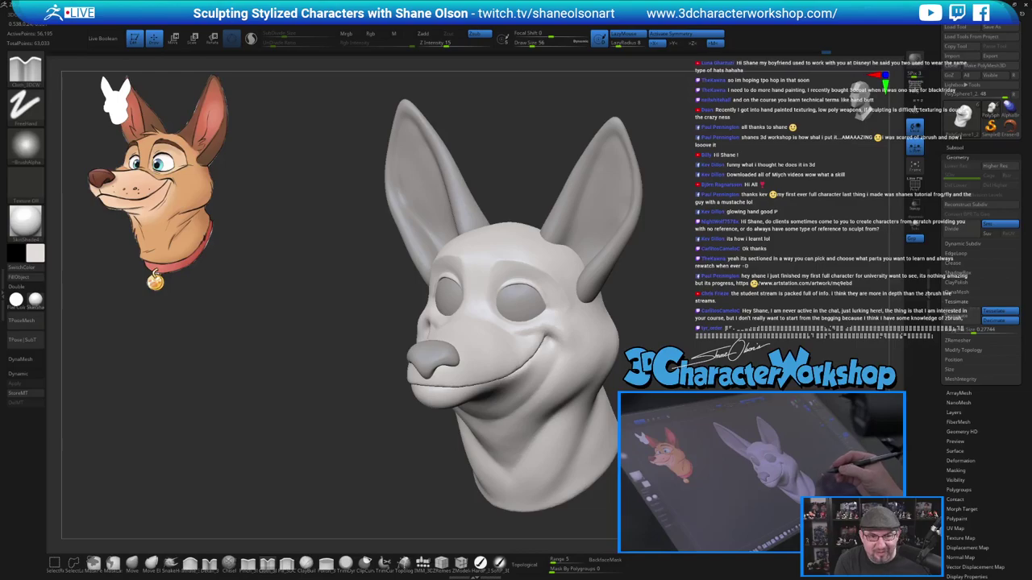
pyautogui.keyDown('alt'); pyautogui.moveTo(673, 456); pyautogui.dragTo(645, 399); pyautogui.keyUp('alt')
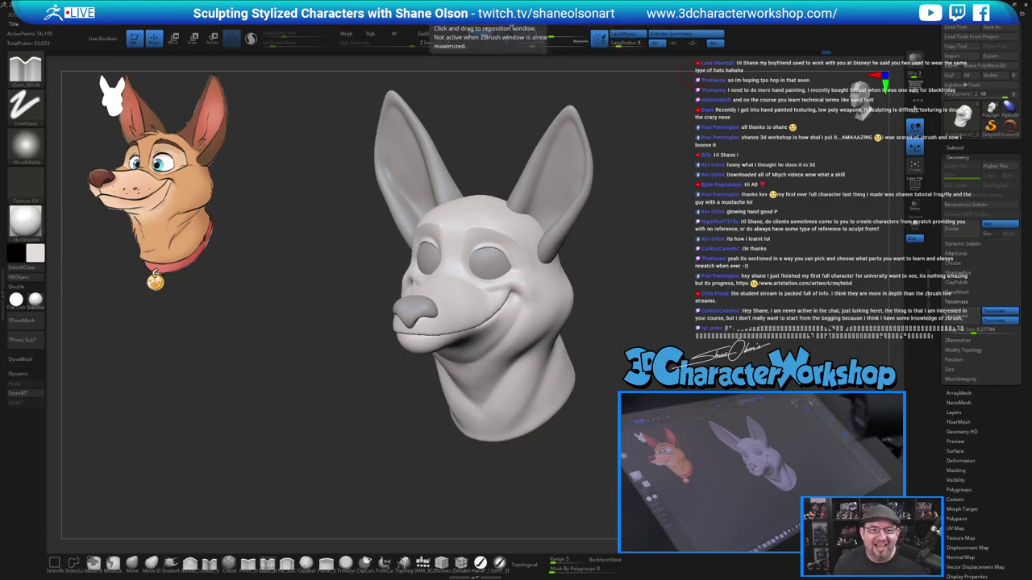
# Reshape the sides of the forehead and the temples with the Move brush, reducing the draw size from 136 to 104.
pyautogui.moveTo(671, 204); pyautogui.dragTo(666, 176)
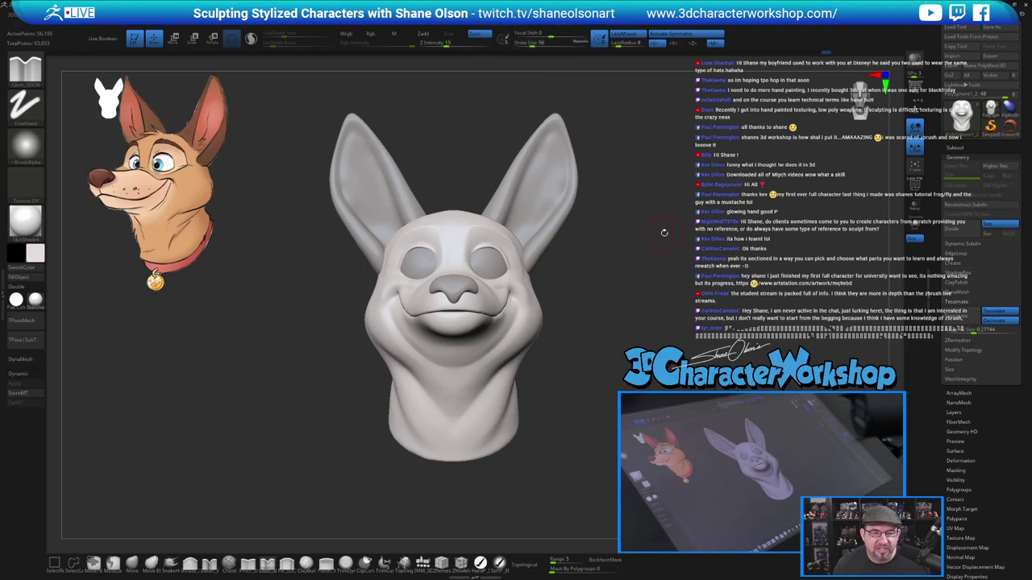
pyautogui.moveTo(666, 231)
pyautogui.mouseDown()
pyautogui.moveTo(656, 232)
pyautogui.moveTo(696, 246)
pyautogui.moveTo(654, 203)
pyautogui.mouseUp()
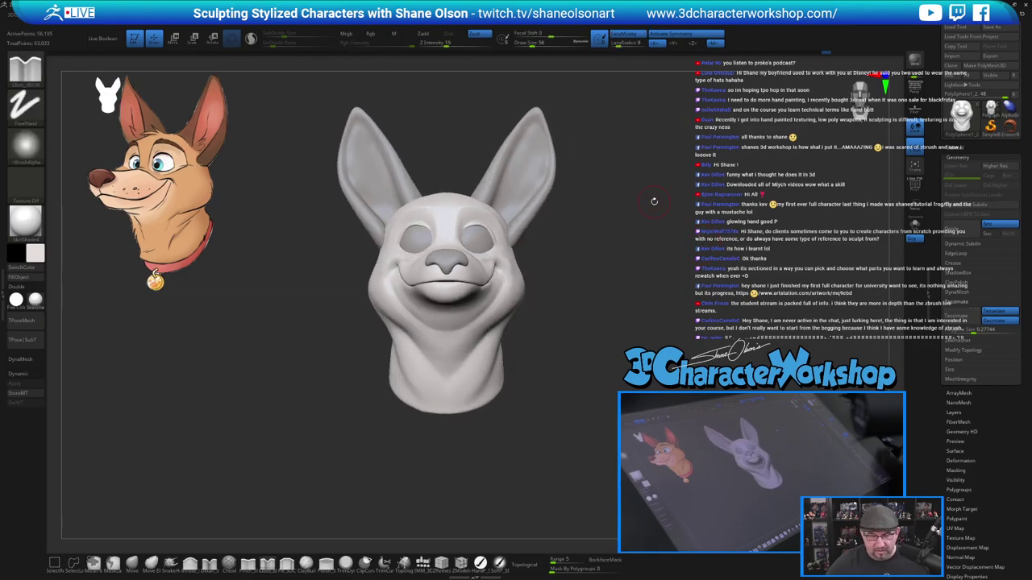
pyautogui.moveTo(564, 261)
pyautogui.keyDown('alt'); pyautogui.mouseDown()
pyautogui.moveTo(560, 305)
pyautogui.moveTo(603, 295)
pyautogui.mouseUp(); pyautogui.keyUp('alt')
pyautogui.click(132, 563)
pyautogui.press('s')
pyautogui.press('s')
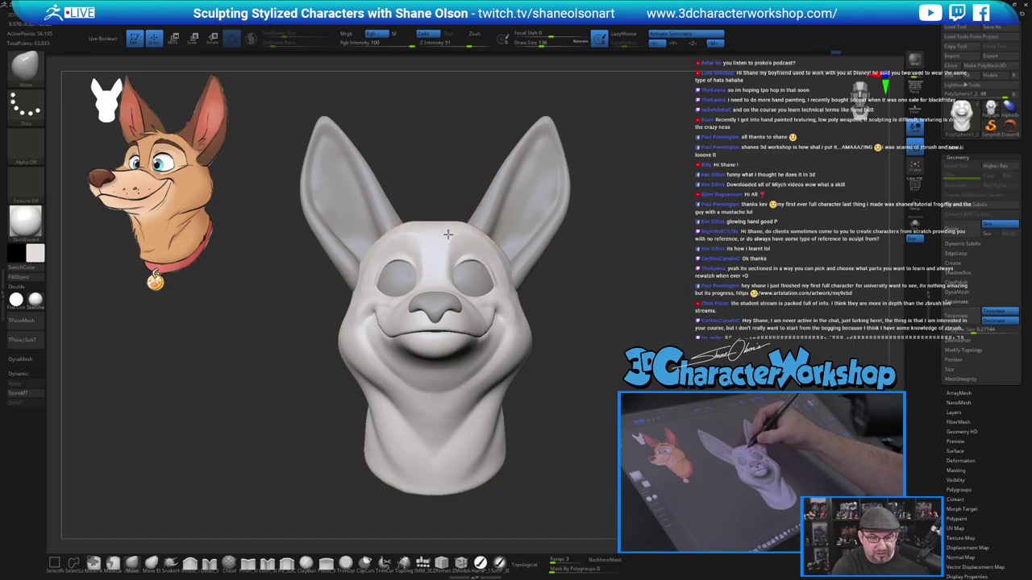
pyautogui.moveTo(496, 264); pyautogui.dragTo(484, 260, button='right')
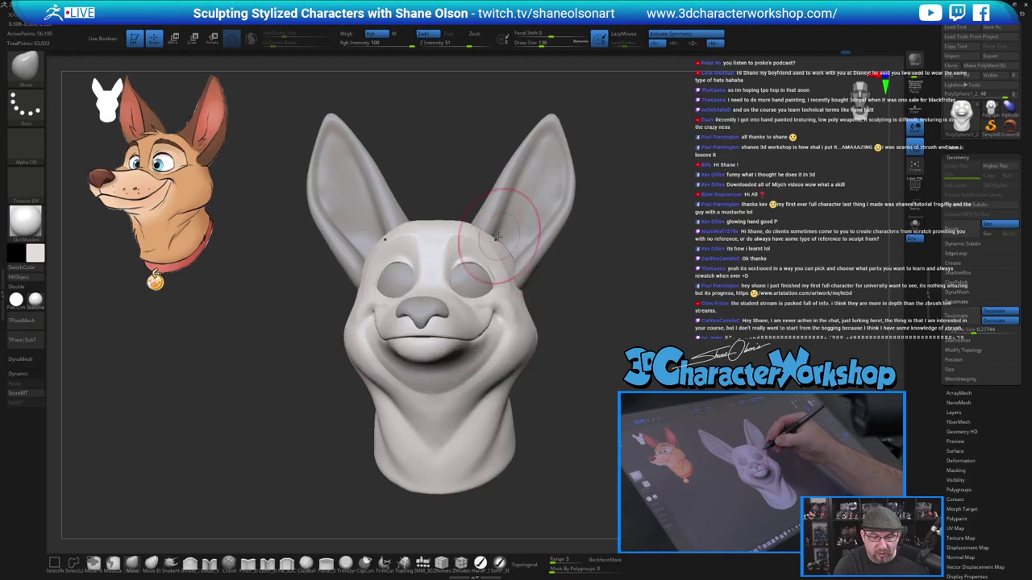
pyautogui.press('s')
pyautogui.moveTo(489, 231); pyautogui.dragTo(486, 231)
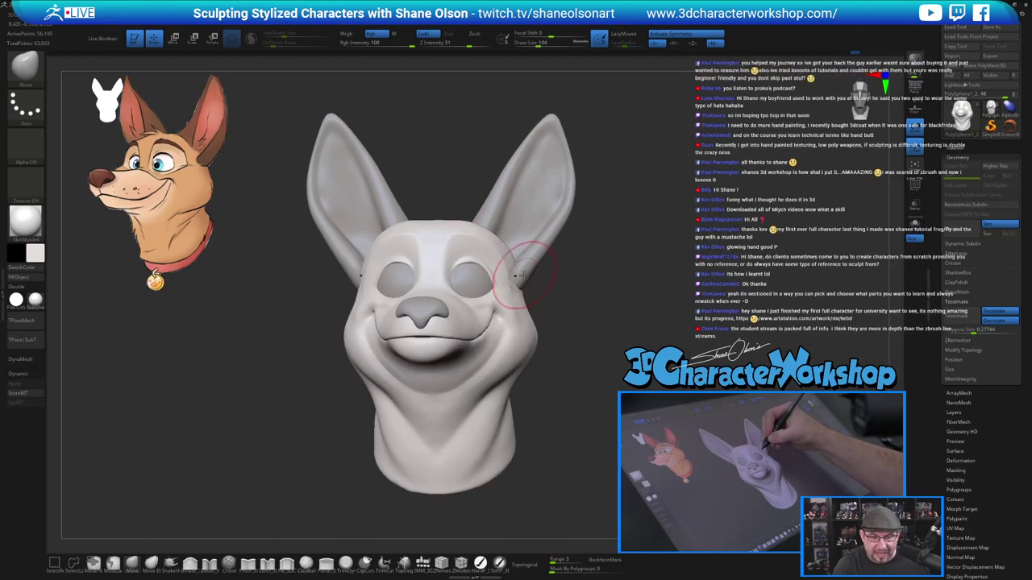
pyautogui.moveTo(525, 253); pyautogui.dragTo(511, 271, button='right')
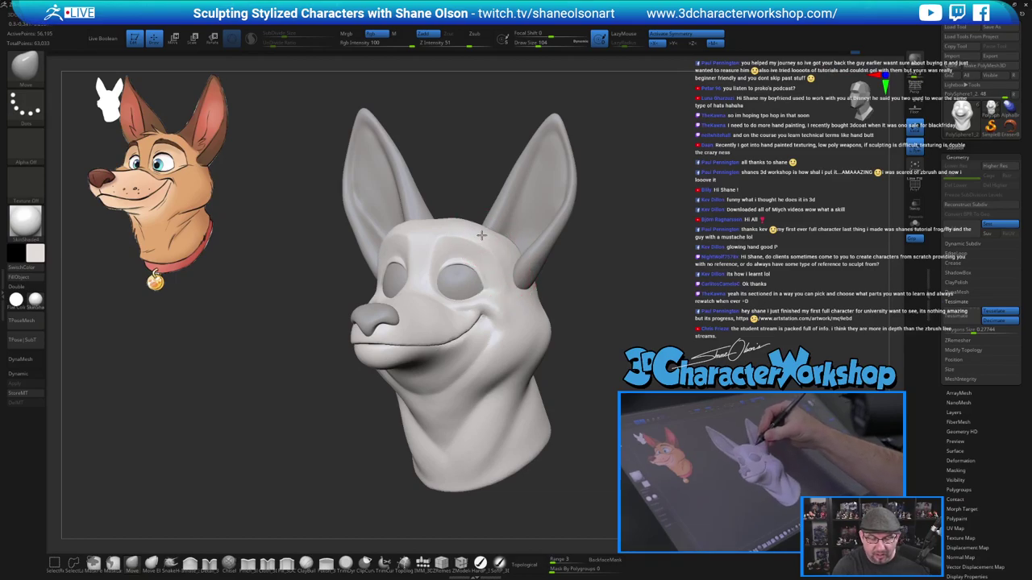
pyautogui.moveTo(461, 260)
pyautogui.mouseDown(button='right')
pyautogui.moveTo(510, 291)
pyautogui.moveTo(467, 264)
pyautogui.mouseUp(button='right')
# Refine the inner edges of the eye sockets with the Move brush at draw size 31 and smooth beside the nose bridge at 38.
pyautogui.press('s')
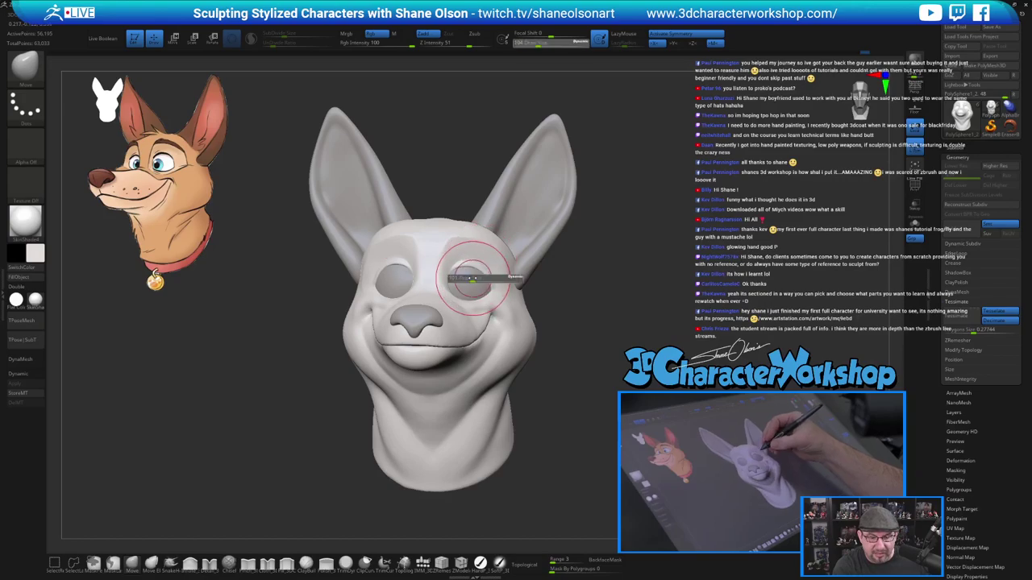
pyautogui.moveTo(474, 273); pyautogui.dragTo(465, 272)
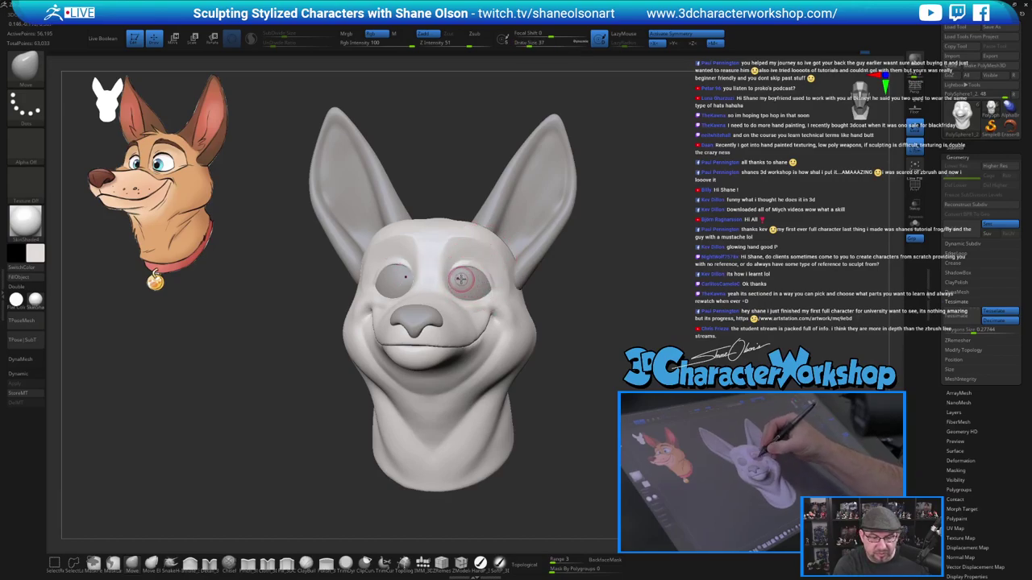
pyautogui.moveTo(460, 279)
pyautogui.mouseDown(button='right')
pyautogui.moveTo(457, 288)
pyautogui.moveTo(433, 285)
pyautogui.moveTo(458, 289)
pyautogui.mouseUp(button='right')
pyautogui.press('s')
pyautogui.moveTo(456, 291); pyautogui.dragTo(445, 266)
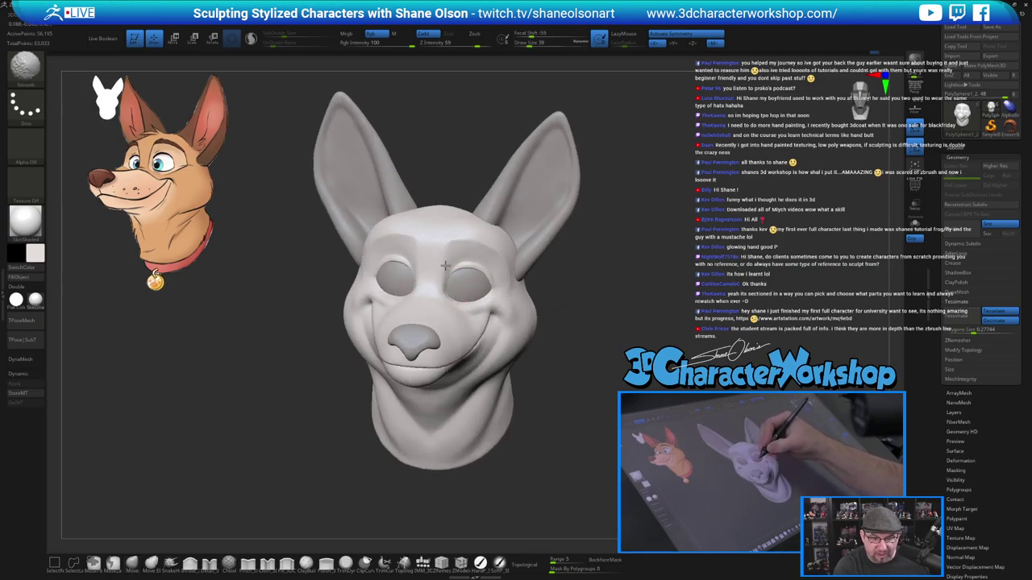
# Adjust the outer corners of the eye sockets with the Move brush at draw sizes 62 and 59.
pyautogui.moveTo(468, 291)
pyautogui.mouseDown(button='right')
pyautogui.moveTo(486, 270)
pyautogui.moveTo(483, 307)
pyautogui.moveTo(486, 265)
pyautogui.mouseUp(button='right')
pyautogui.press('s')
pyautogui.moveTo(488, 287); pyautogui.dragTo(493, 288)
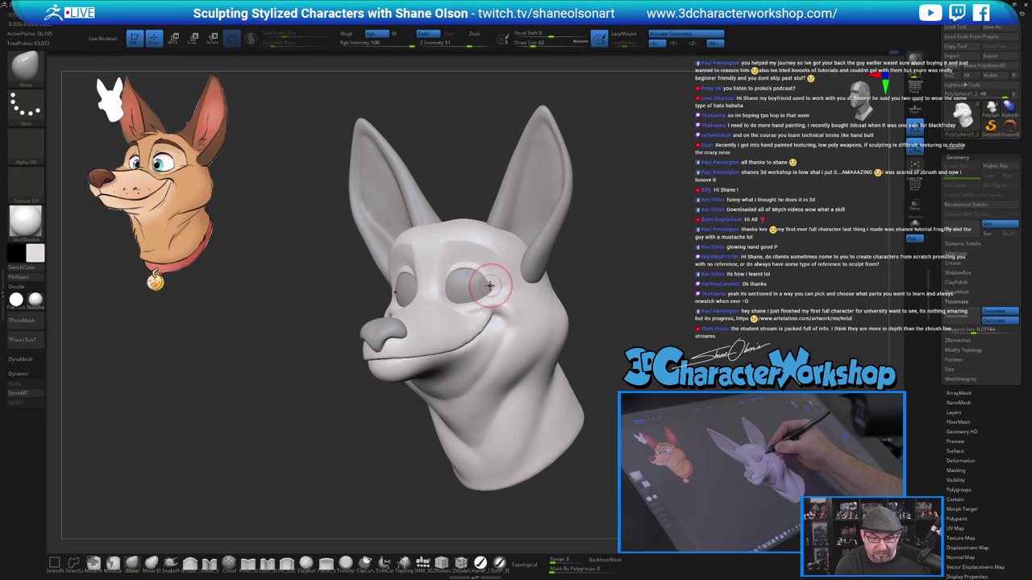
pyautogui.moveTo(497, 273); pyautogui.dragTo(503, 269, button='right')
pyautogui.press('s')
pyautogui.moveTo(491, 279); pyautogui.dragTo(489, 279)
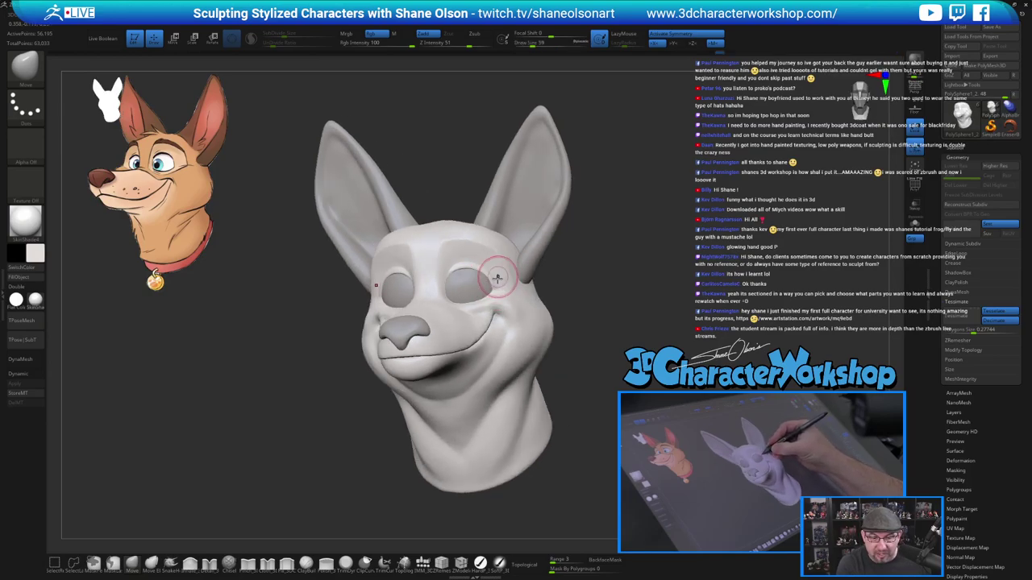
# Smooth the brow above the eye out toward the temple.
pyautogui.moveTo(500, 279); pyautogui.dragTo(522, 283, button='right')
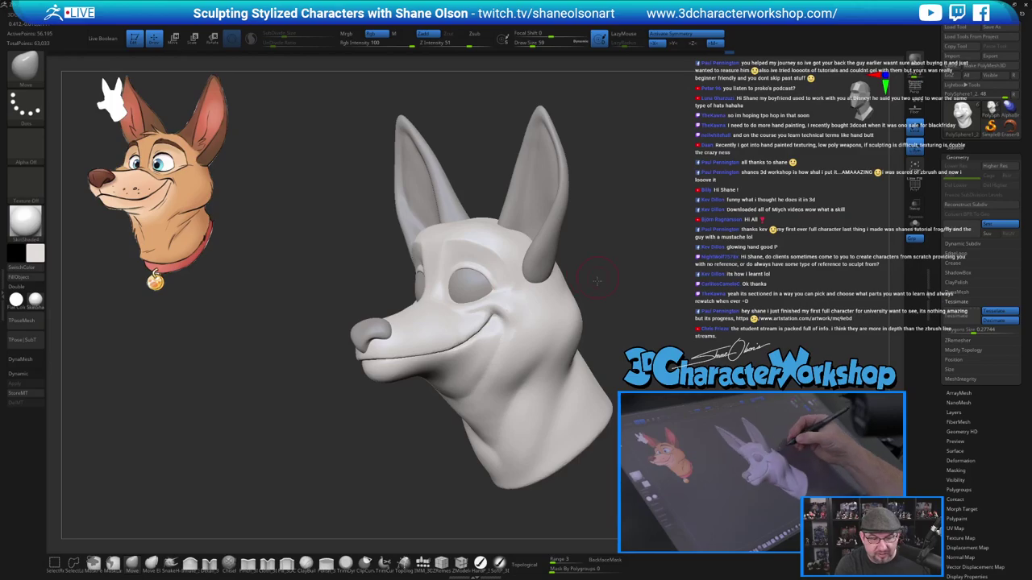
pyautogui.moveTo(590, 284); pyautogui.dragTo(599, 280, button='right')
pyautogui.keyDown('shift'); pyautogui.moveTo(468, 239); pyautogui.dragTo(515, 243); pyautogui.keyUp('shift')
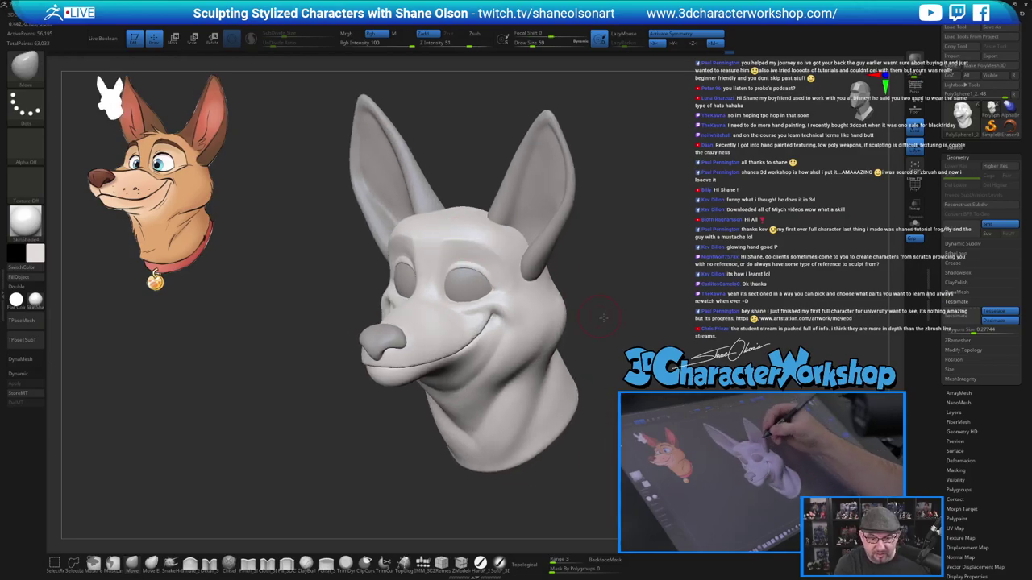
pyautogui.moveTo(596, 315); pyautogui.dragTo(596, 341, button='right')
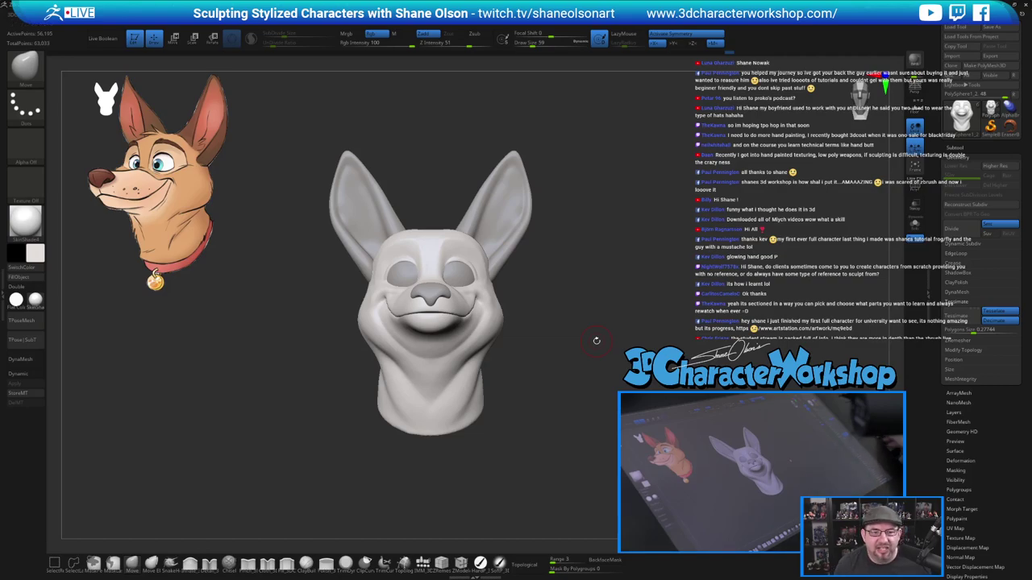
# Nudge the sides of the dog's skull just below the ears with the Move brush, viewed from above.
pyautogui.moveTo(612, 191)
pyautogui.mouseDown()
pyautogui.moveTo(640, 245)
pyautogui.moveTo(624, 275)
pyautogui.moveTo(592, 288)
pyautogui.moveTo(635, 288)
pyautogui.moveTo(593, 256)
pyautogui.moveTo(629, 320)
pyautogui.moveTo(604, 311)
pyautogui.mouseUp()
pyautogui.moveTo(595, 290)
pyautogui.mouseDown()
pyautogui.moveTo(621, 249)
pyautogui.moveTo(616, 222)
pyautogui.moveTo(614, 248)
pyautogui.mouseUp()
pyautogui.press('s')
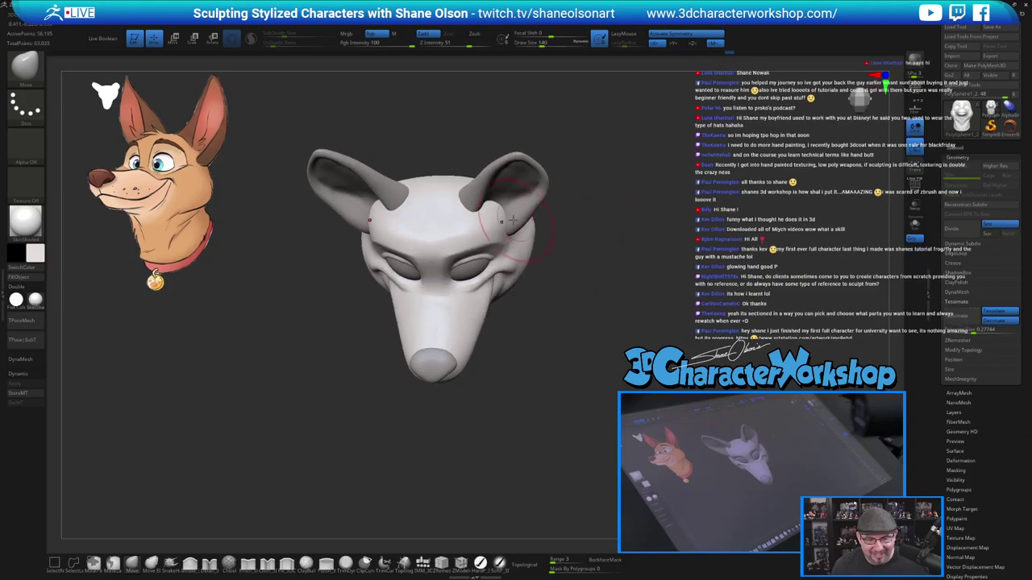
pyautogui.press('s')
pyautogui.moveTo(494, 214); pyautogui.dragTo(498, 214)
# Reshape the cheek and jaw area behind the mouth corner with small Move brush adjustments.
pyautogui.moveTo(597, 245)
pyautogui.mouseDown()
pyautogui.moveTo(594, 220)
pyautogui.moveTo(566, 219)
pyautogui.mouseUp()
pyautogui.moveTo(662, 265)
pyautogui.mouseDown()
pyautogui.moveTo(659, 214)
pyautogui.moveTo(558, 252)
pyautogui.moveTo(602, 250)
pyautogui.mouseUp()
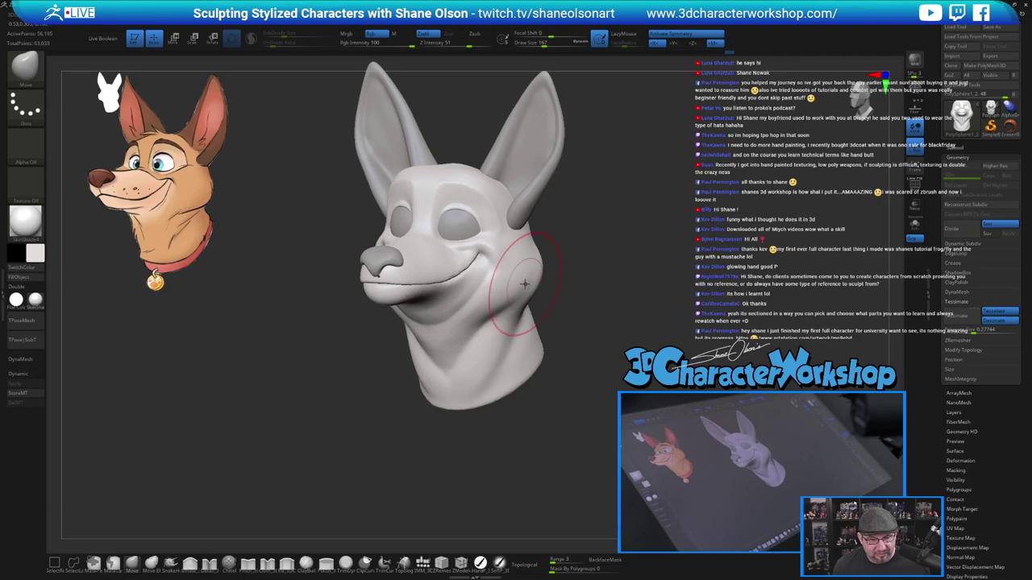
pyautogui.press('s')
pyautogui.moveTo(598, 304); pyautogui.dragTo(590, 304)
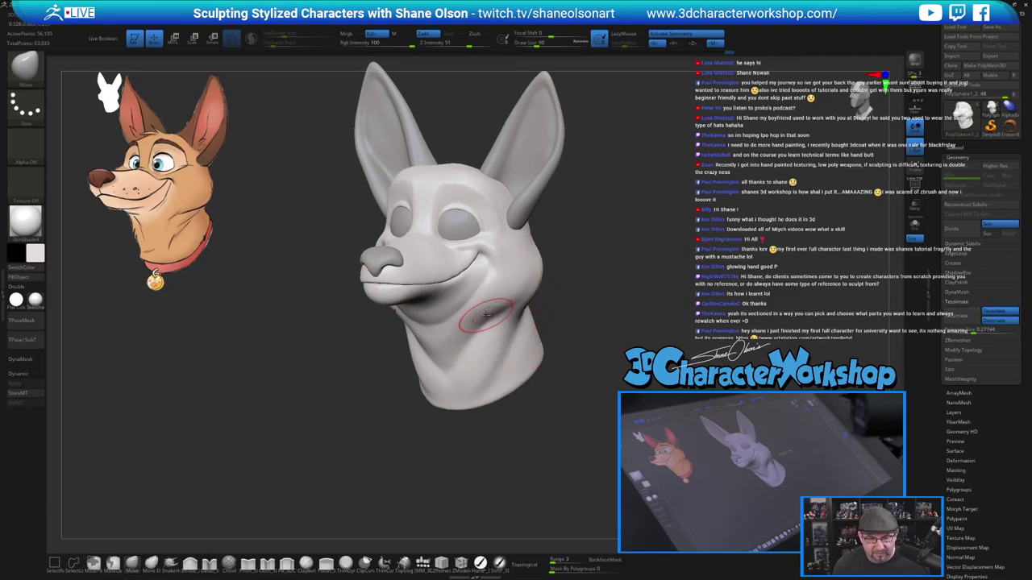
pyautogui.press('s')
pyautogui.moveTo(481, 319); pyautogui.dragTo(486, 320)
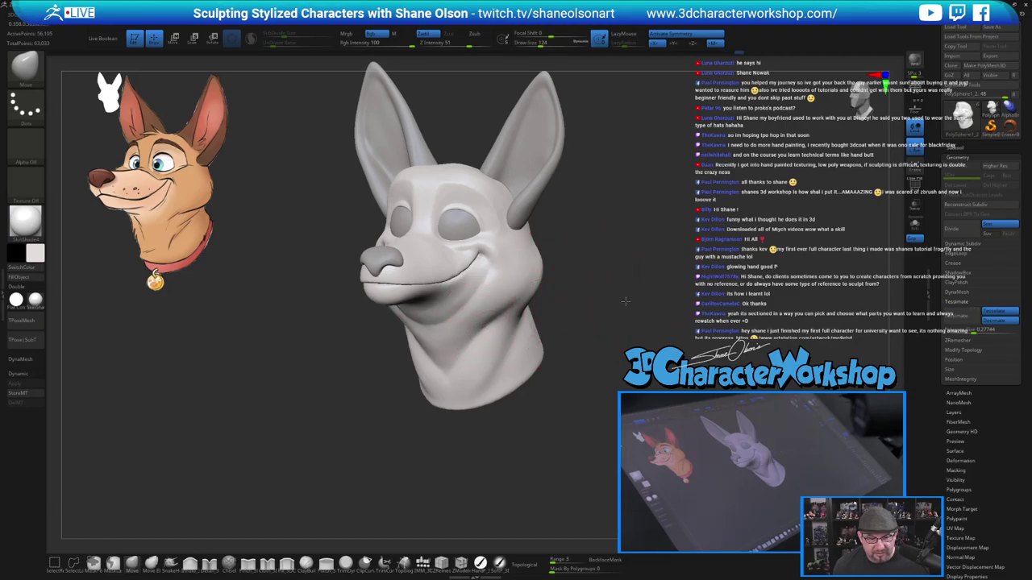
# Select the ears and adjust their tips with the SnakeHook brush.
pyautogui.moveTo(626, 302); pyautogui.dragTo(636, 299)
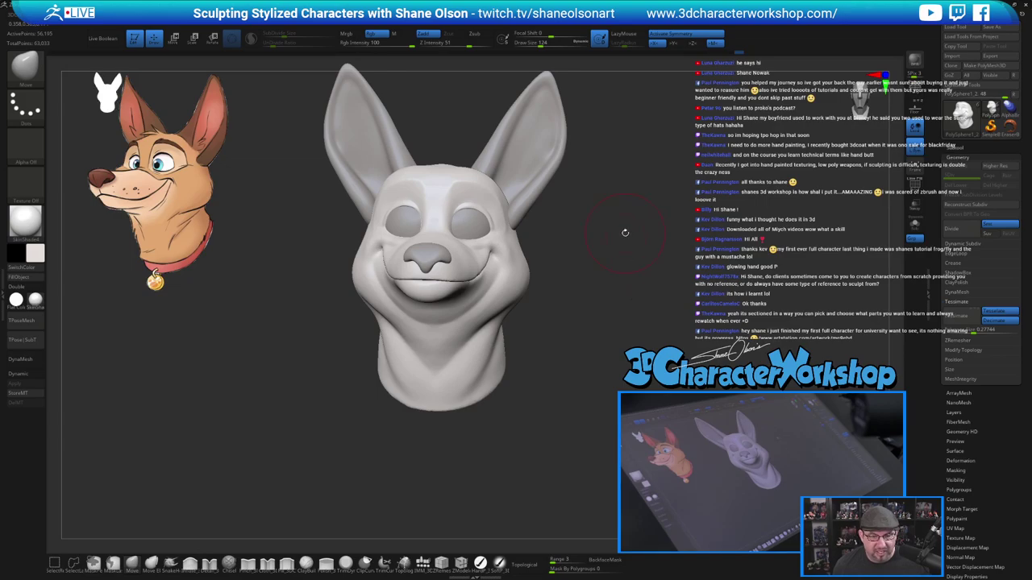
pyautogui.moveTo(624, 233); pyautogui.dragTo(608, 278)
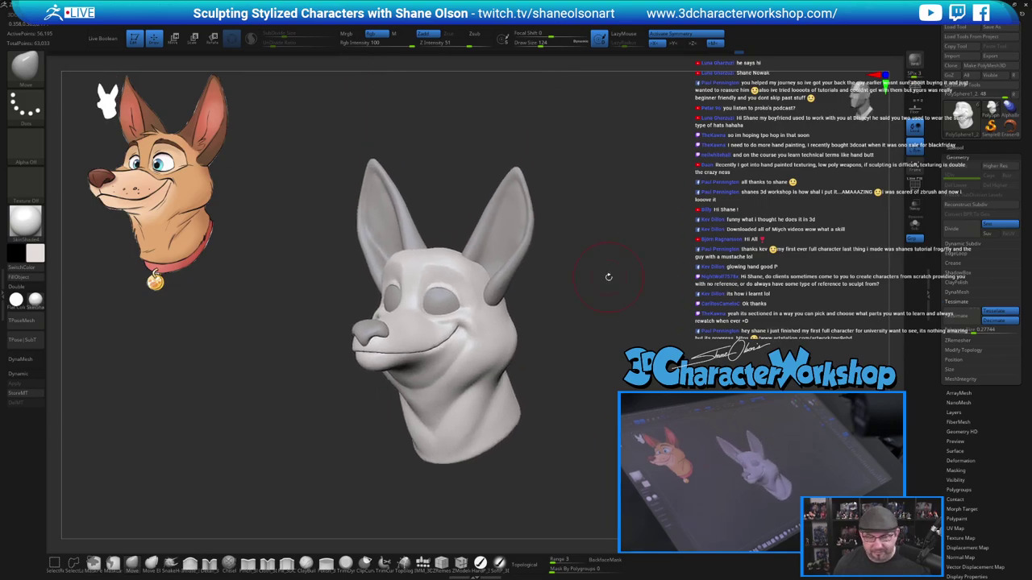
pyautogui.keyDown('alt'); pyautogui.click(395, 191); pyautogui.keyUp('alt')
pyautogui.press('s')
pyautogui.click(392, 176)
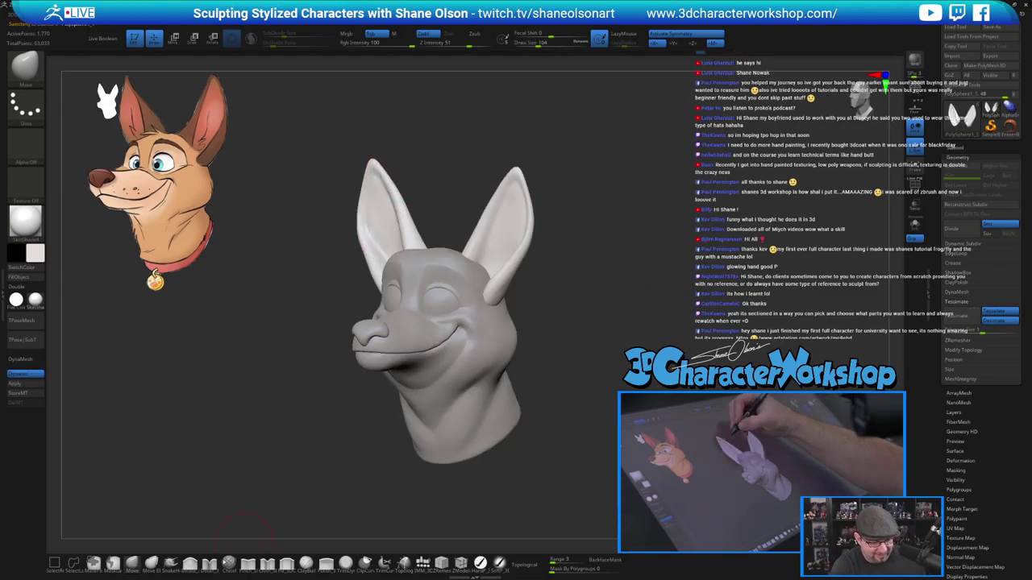
pyautogui.click(170, 563)
pyautogui.press('s')
pyautogui.click(380, 140)
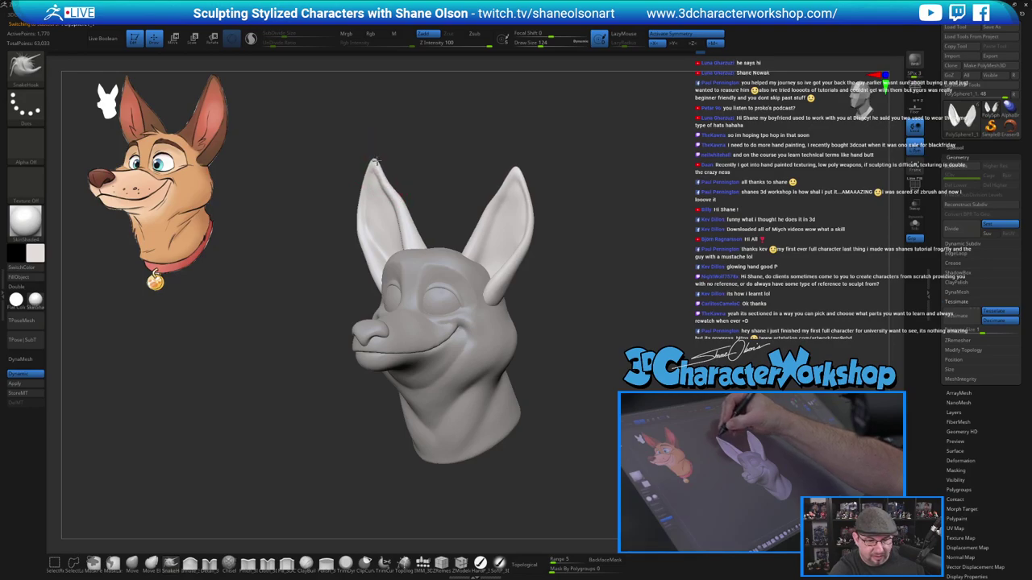
# Refine the ears' outer edges and inner surfaces with a larger SnakeHook brush, working from several angles.
pyautogui.moveTo(633, 330)
pyautogui.mouseDown()
pyautogui.moveTo(659, 345)
pyautogui.moveTo(645, 348)
pyautogui.moveTo(654, 366)
pyautogui.mouseUp()
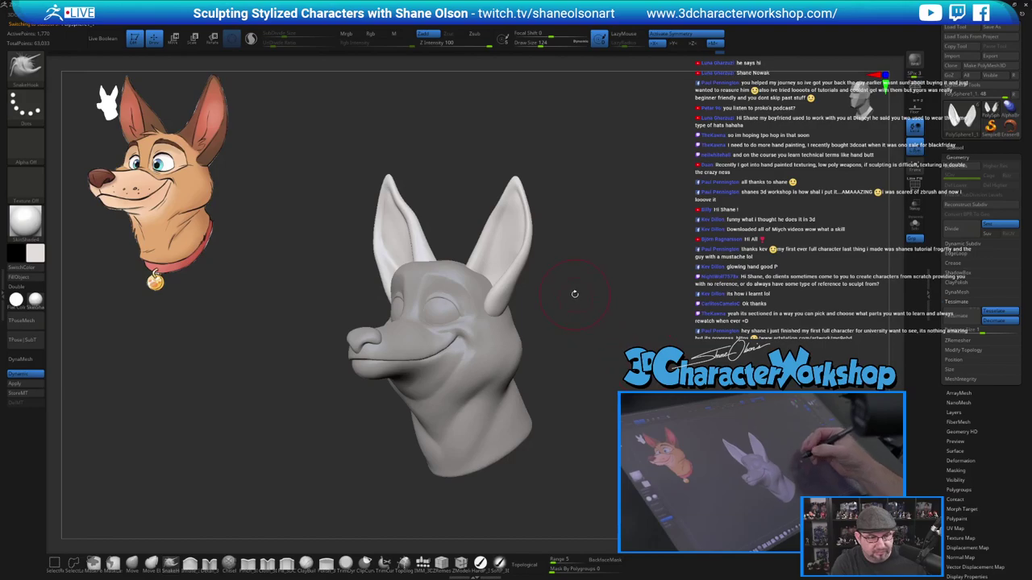
pyautogui.keyDown('alt'); pyautogui.moveTo(575, 295); pyautogui.dragTo(594, 306); pyautogui.keyUp('alt')
pyautogui.press('s')
pyautogui.moveTo(382, 281); pyautogui.dragTo(397, 281)
pyautogui.press('s')
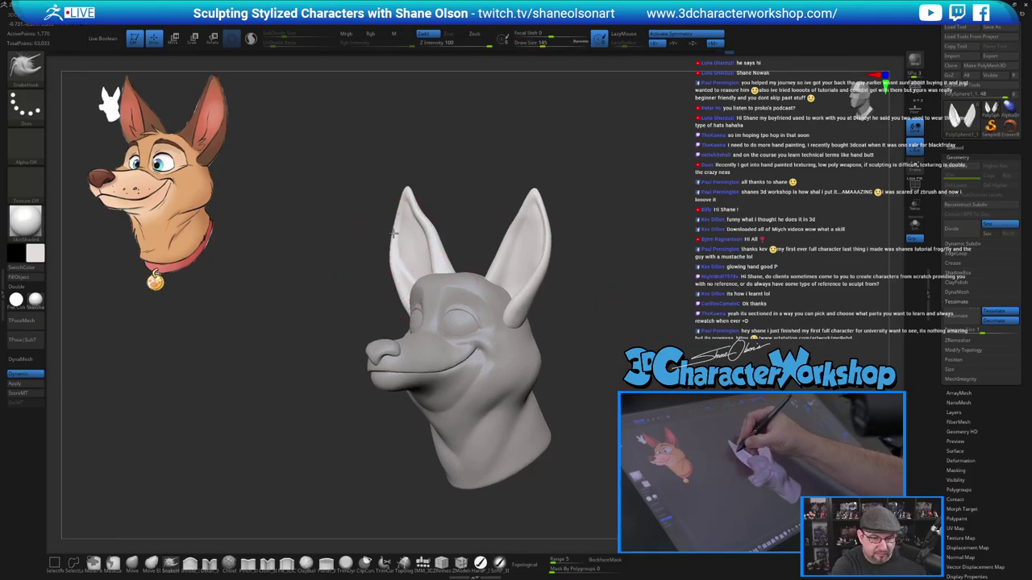
pyautogui.moveTo(558, 329)
pyautogui.mouseDown()
pyautogui.moveTo(645, 332)
pyautogui.moveTo(593, 332)
pyautogui.moveTo(616, 336)
pyautogui.moveTo(614, 388)
pyautogui.mouseUp()
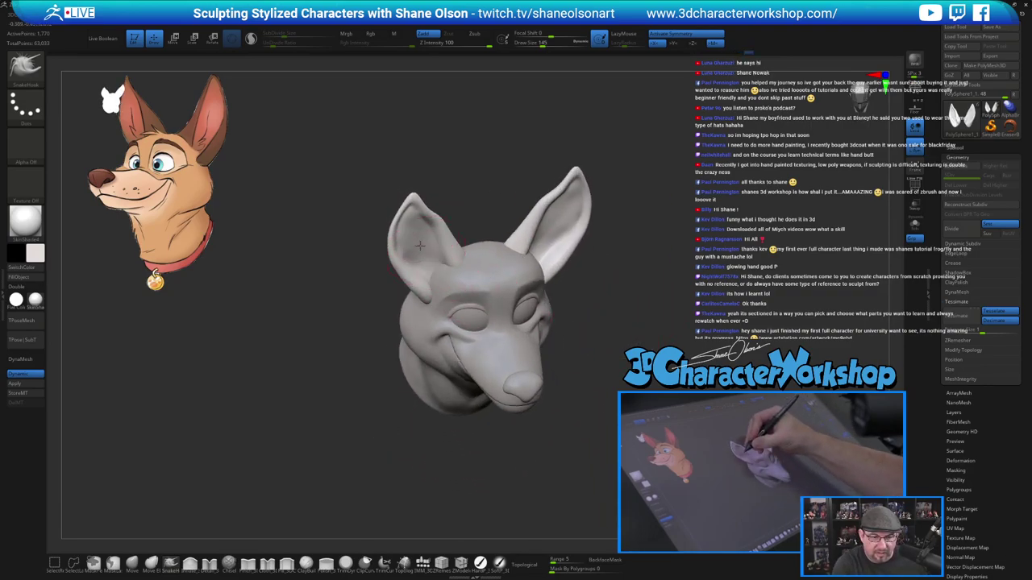
pyautogui.moveTo(433, 242); pyautogui.dragTo(427, 246)
# Refine the inner ears with a smaller SnakeHook brush and smooth the area at their base.
pyautogui.moveTo(613, 383)
pyautogui.keyDown('alt'); pyautogui.mouseDown()
pyautogui.moveTo(611, 357)
pyautogui.moveTo(596, 385)
pyautogui.moveTo(554, 323)
pyautogui.mouseUp(); pyautogui.keyUp('alt')
pyautogui.press('s')
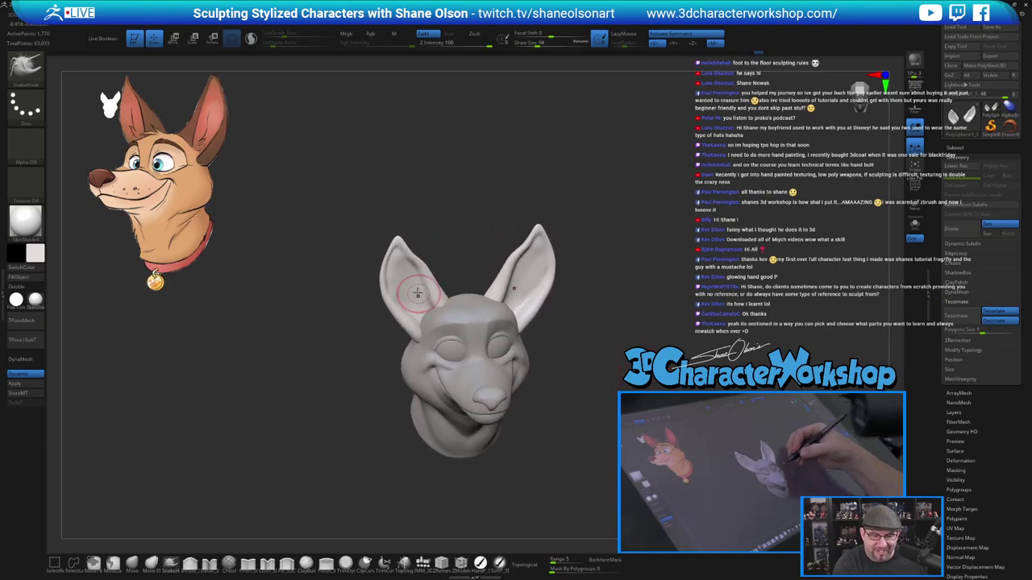
pyautogui.press('s')
pyautogui.moveTo(416, 292); pyautogui.dragTo(409, 286)
pyautogui.press('shift')
pyautogui.keyDown('shift'); pyautogui.moveTo(444, 329); pyautogui.dragTo(443, 324); pyautogui.keyUp('shift')
pyautogui.moveTo(609, 395)
pyautogui.mouseDown()
pyautogui.moveTo(587, 355)
pyautogui.moveTo(584, 371)
pyautogui.moveTo(633, 347)
pyautogui.moveTo(650, 300)
pyautogui.mouseUp()
pyautogui.moveTo(624, 220)
pyautogui.mouseDown()
pyautogui.moveTo(631, 227)
pyautogui.moveTo(634, 196)
pyautogui.moveTo(653, 233)
pyautogui.moveTo(670, 233)
pyautogui.moveTo(608, 235)
pyautogui.moveTo(634, 330)
pyautogui.mouseUp()
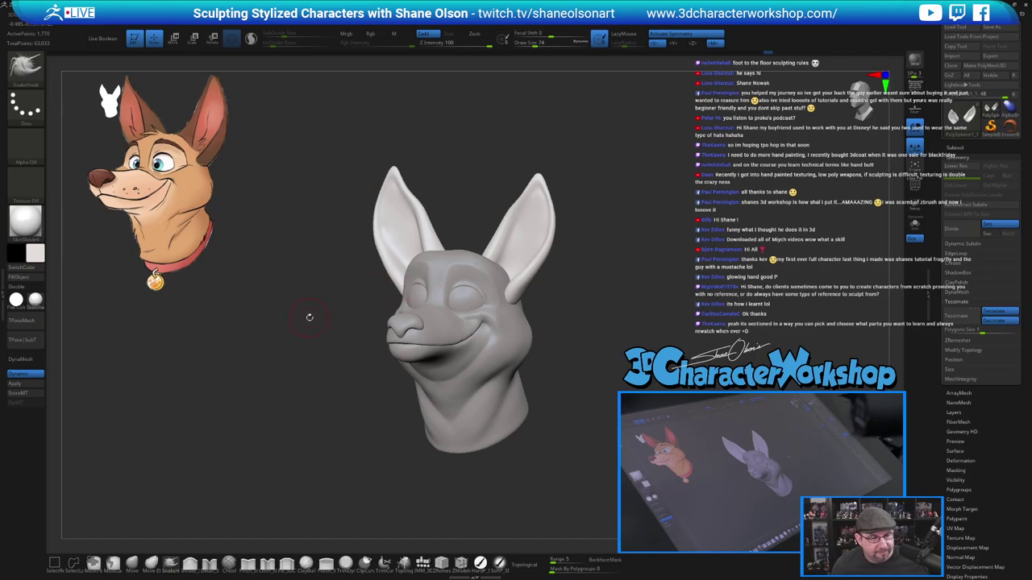
# Select the head, sample the tan fur colour from the reference drawing and fill the head with it.
pyautogui.keyDown('alt'); pyautogui.click(509, 353); pyautogui.keyUp('alt')
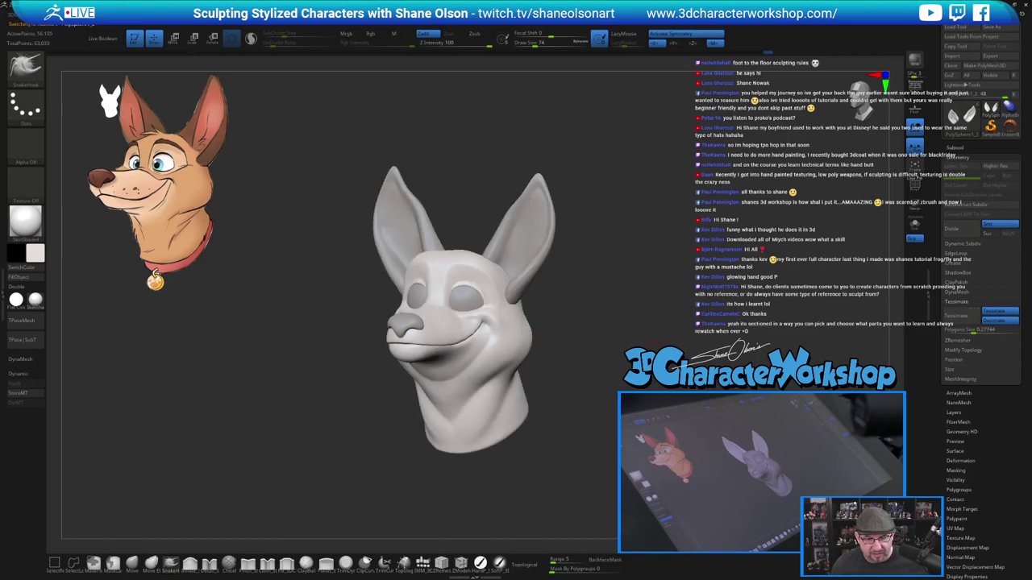
pyautogui.keyDown('alt'); pyautogui.moveTo(349, 330); pyautogui.dragTo(371, 307); pyautogui.keyUp('alt')
pyautogui.press('z')
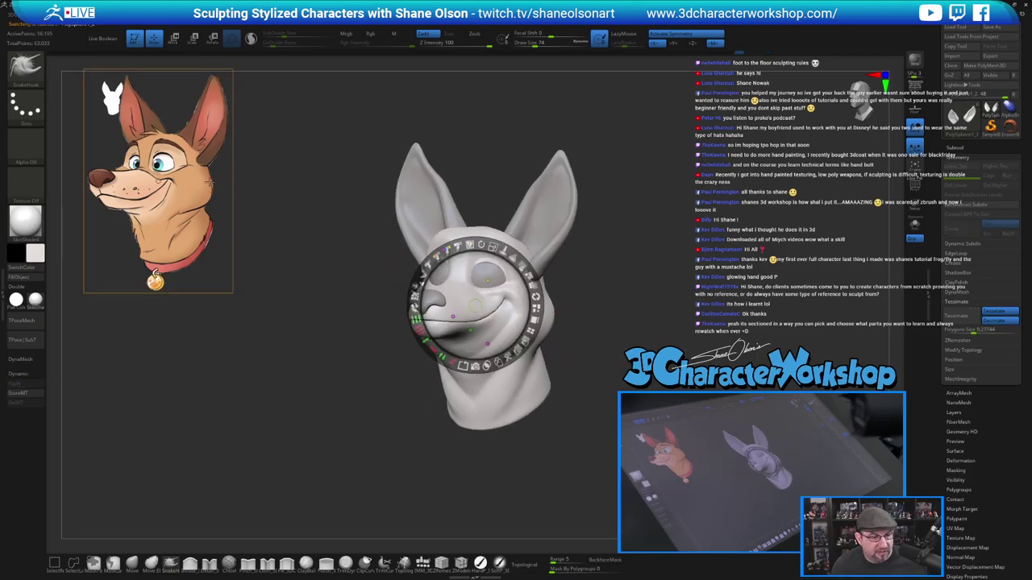
pyautogui.click(194, 190)
pyautogui.press('z')
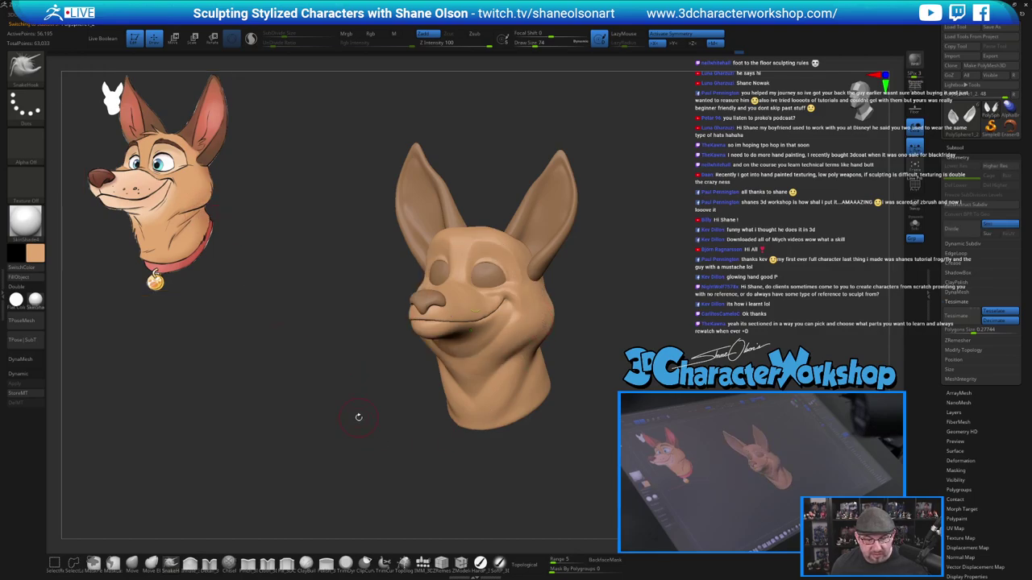
pyautogui.click(481, 561)
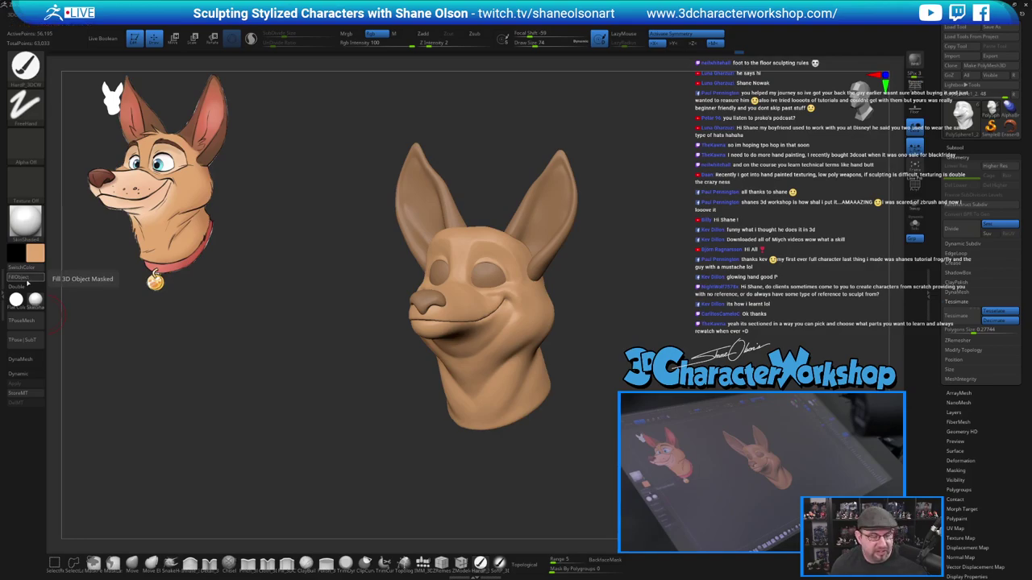
pyautogui.click(28, 277)
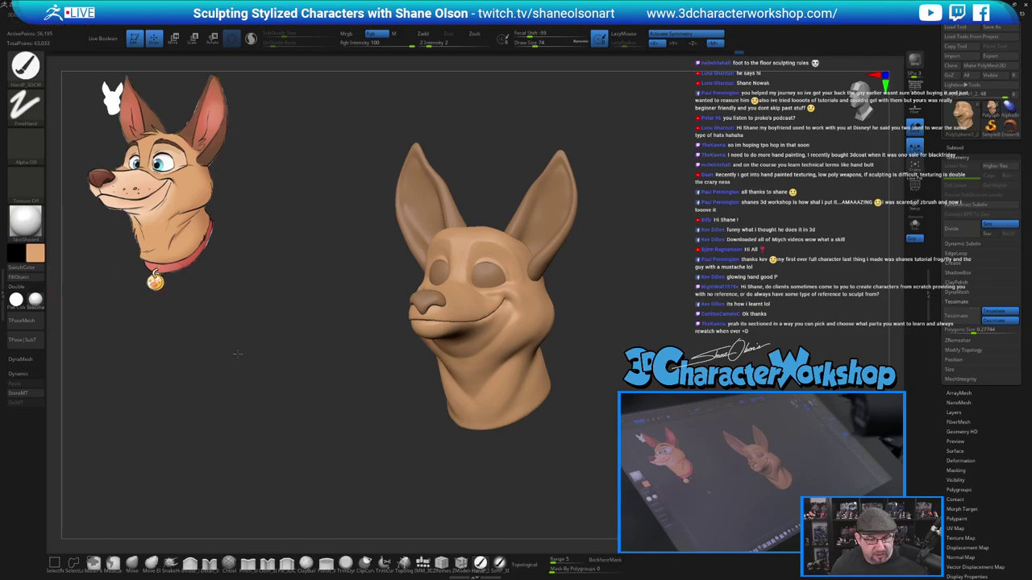
# Fill the ears with dark brown and the nose with reddish brown, sampling the colours from the reference drawing.
pyautogui.moveTo(237, 352); pyautogui.dragTo(302, 357)
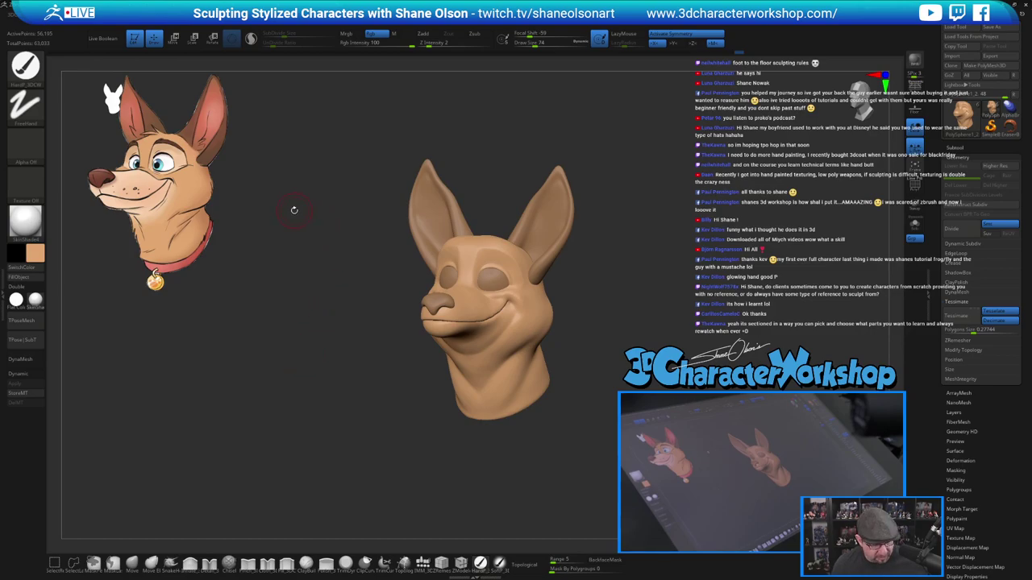
pyautogui.press('z')
pyautogui.press('c')
pyautogui.press('z')
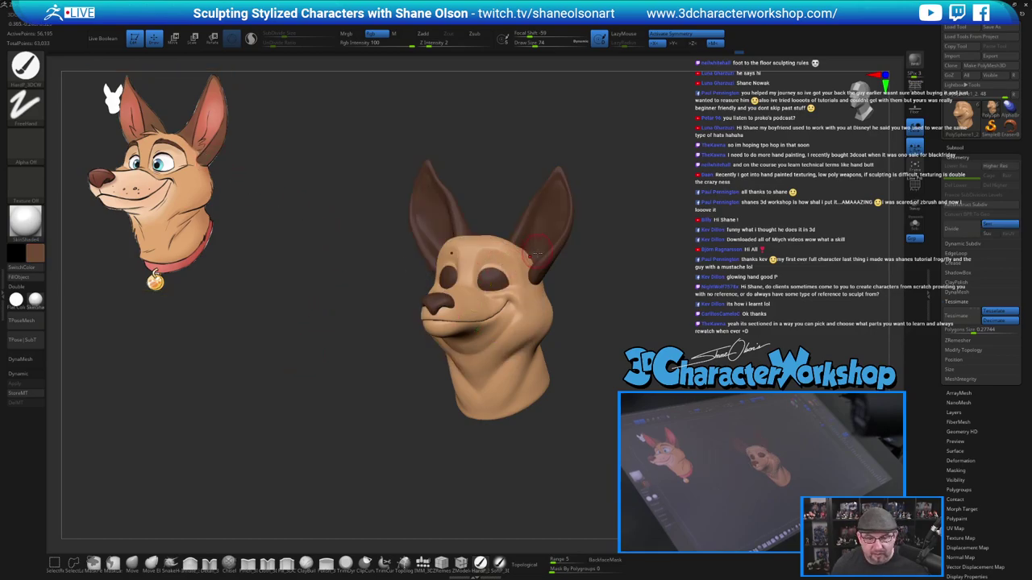
pyautogui.keyDown('alt'); pyautogui.click(547, 259); pyautogui.keyUp('alt')
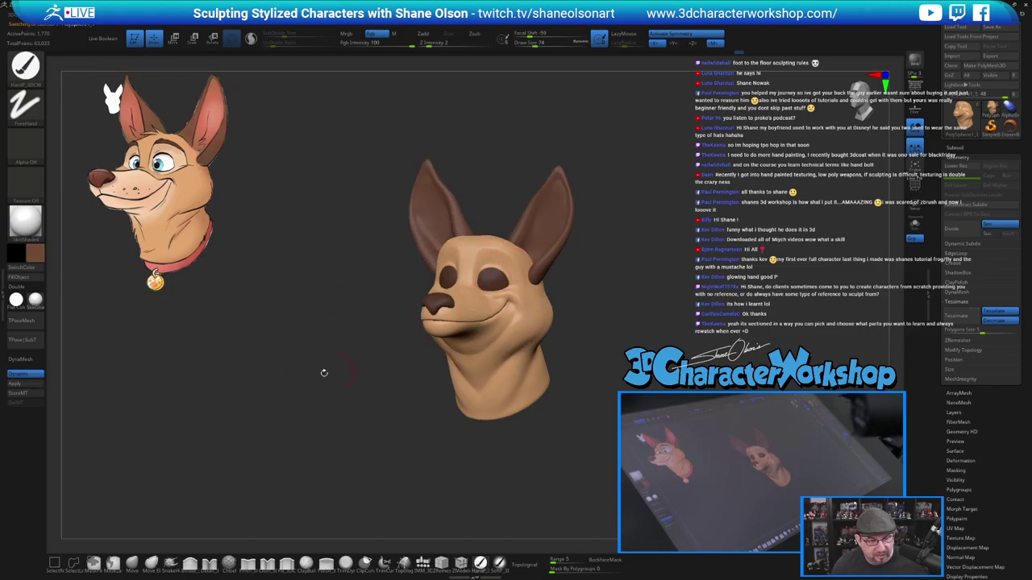
pyautogui.click(28, 280)
pyautogui.hotkey('shift', 'z')
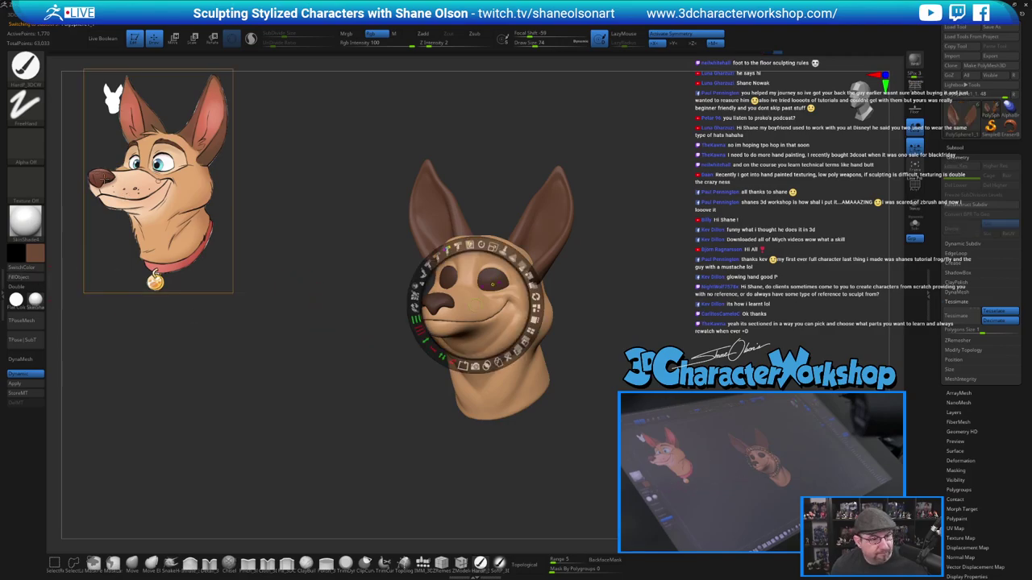
pyautogui.press('z')
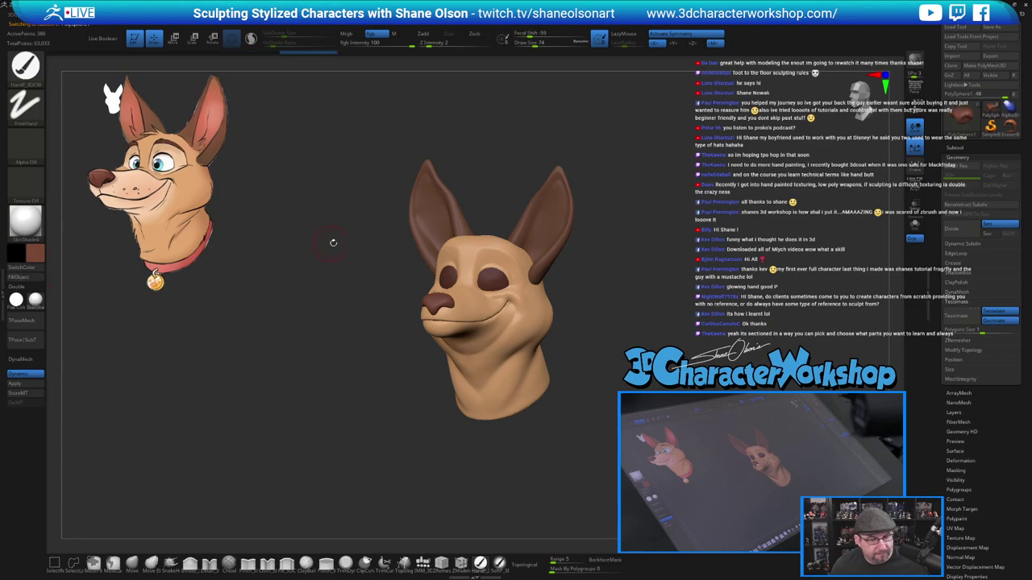
# Sample the white of the eye from the reference drawing and apply it to the eyeballs.
pyautogui.keyDown('alt'); pyautogui.moveTo(333, 243); pyautogui.dragTo(339, 250); pyautogui.keyUp('alt')
pyautogui.press('z')
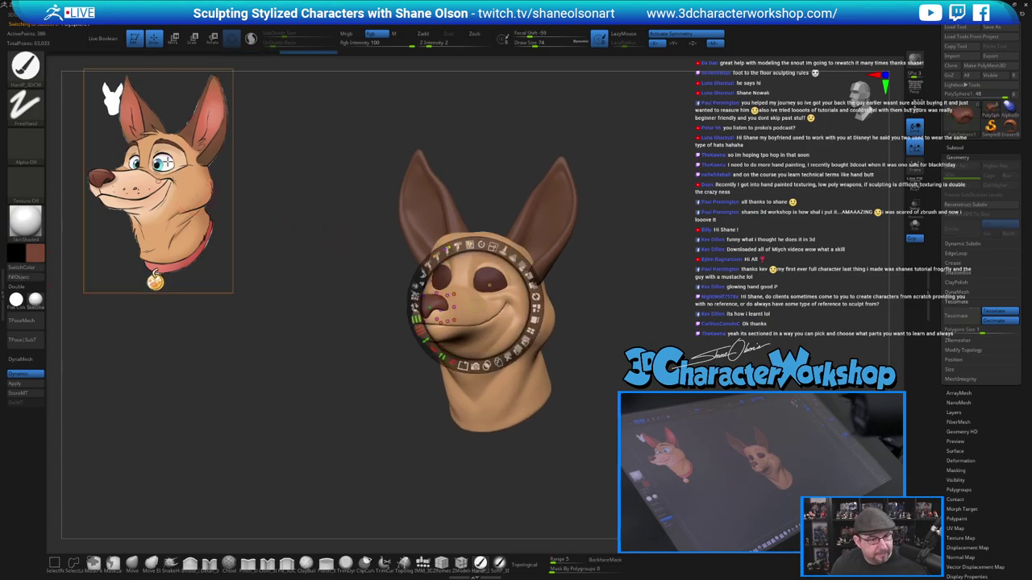
pyautogui.click(167, 162)
pyautogui.press('z')
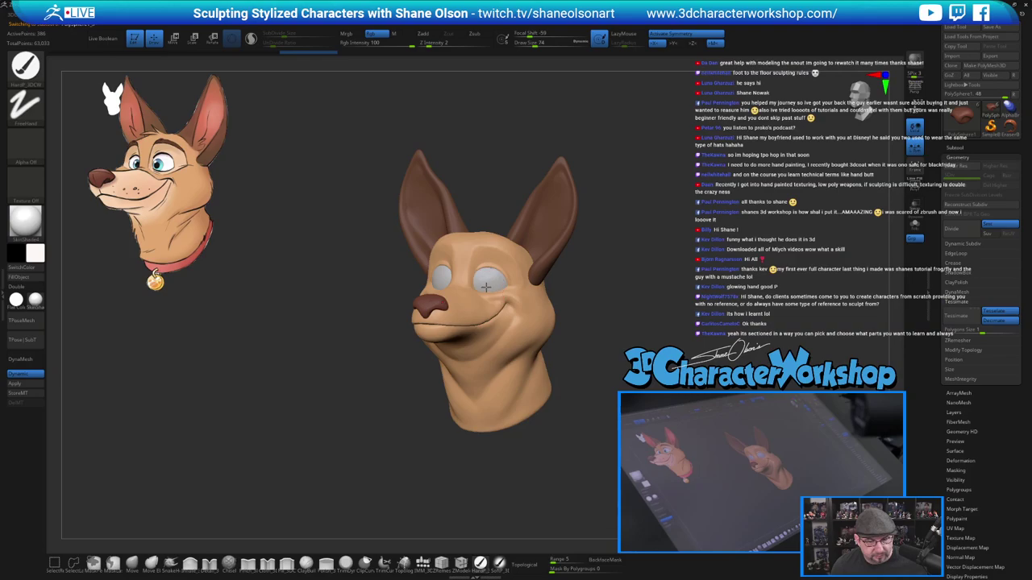
pyautogui.keyDown('alt'); pyautogui.click(486, 287); pyautogui.keyUp('alt')
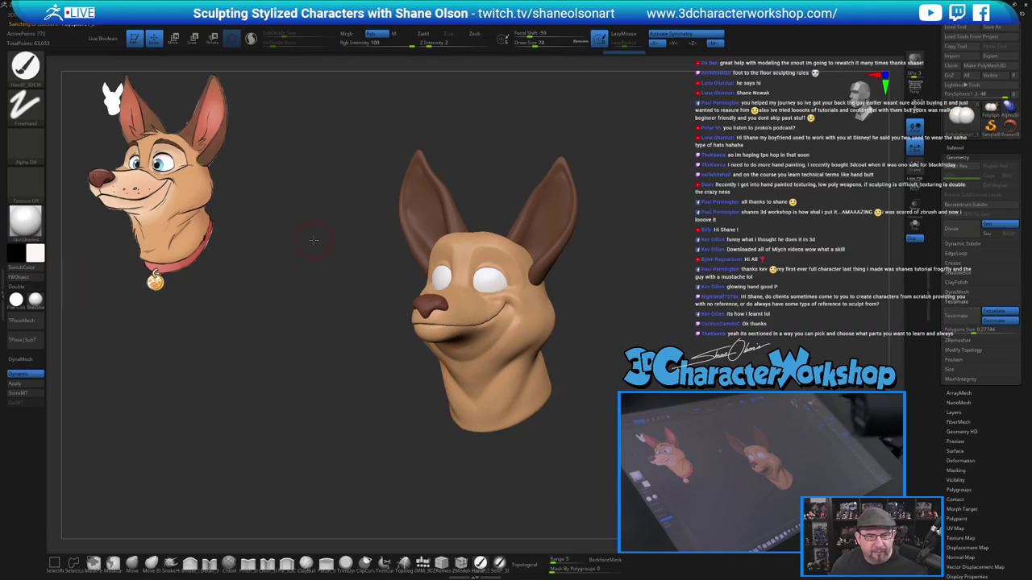
# Examine the coloured head from the front, underneath, three-quarter and side views, including its polygon wireframe.
pyautogui.keyDown('alt'); pyautogui.moveTo(313, 241); pyautogui.dragTo(262, 243); pyautogui.keyUp('alt')
pyautogui.moveTo(369, 195)
pyautogui.mouseDown()
pyautogui.moveTo(340, 204)
pyautogui.moveTo(326, 258)
pyautogui.moveTo(336, 318)
pyautogui.moveTo(303, 334)
pyautogui.moveTo(329, 260)
pyautogui.moveTo(392, 222)
pyautogui.mouseUp()
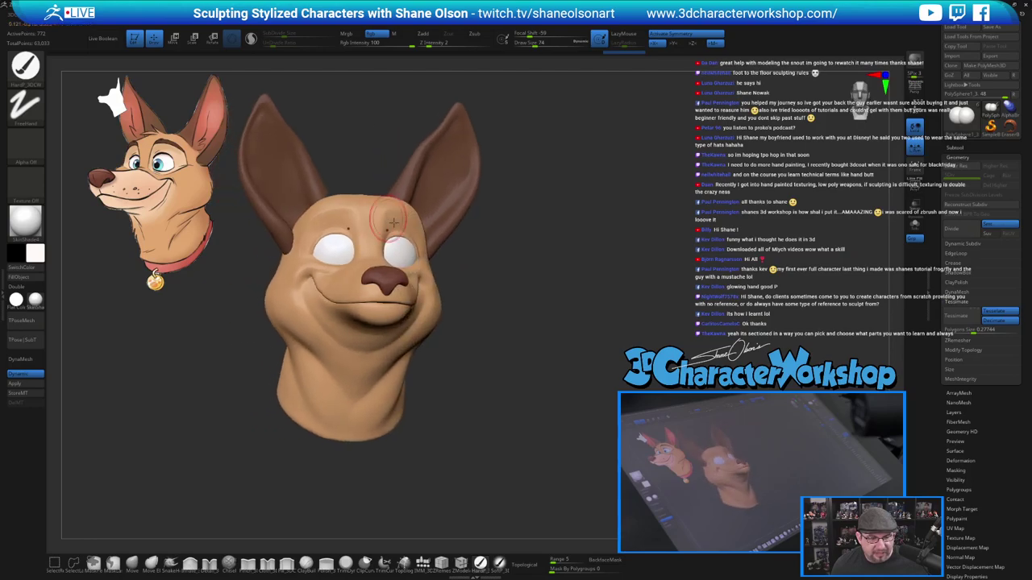
pyautogui.moveTo(555, 292)
pyautogui.keyDown('alt'); pyautogui.mouseDown()
pyautogui.moveTo(602, 315)
pyautogui.moveTo(534, 325)
pyautogui.moveTo(601, 316)
pyautogui.moveTo(604, 326)
pyautogui.moveTo(607, 278)
pyautogui.mouseUp(); pyautogui.keyUp('alt')
pyautogui.keyDown('alt'); pyautogui.moveTo(608, 335); pyautogui.dragTo(610, 375); pyautogui.keyUp('alt')
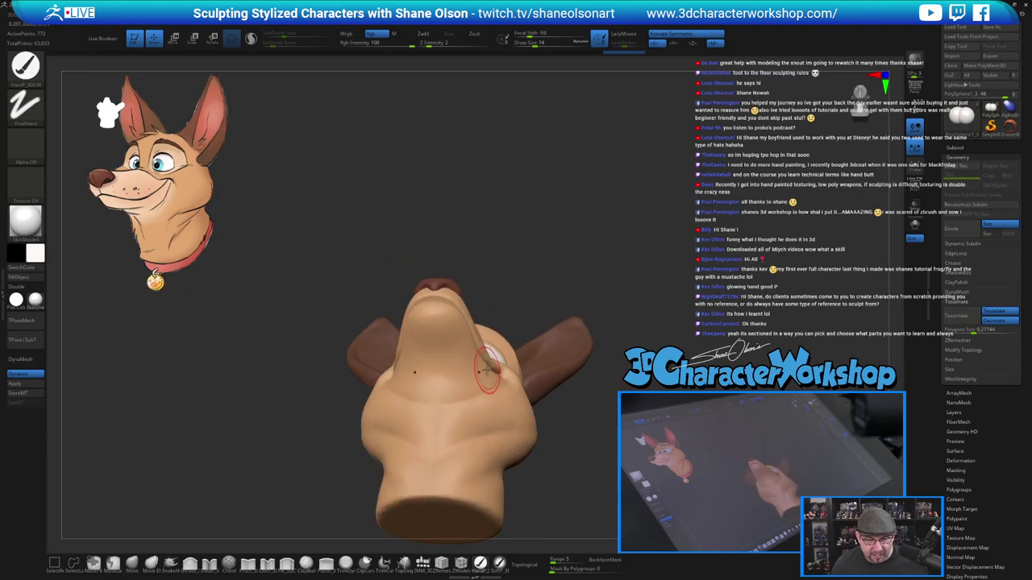
pyautogui.moveTo(540, 271)
pyautogui.mouseDown()
pyautogui.moveTo(523, 268)
pyautogui.moveTo(528, 327)
pyautogui.moveTo(514, 361)
pyautogui.mouseUp()
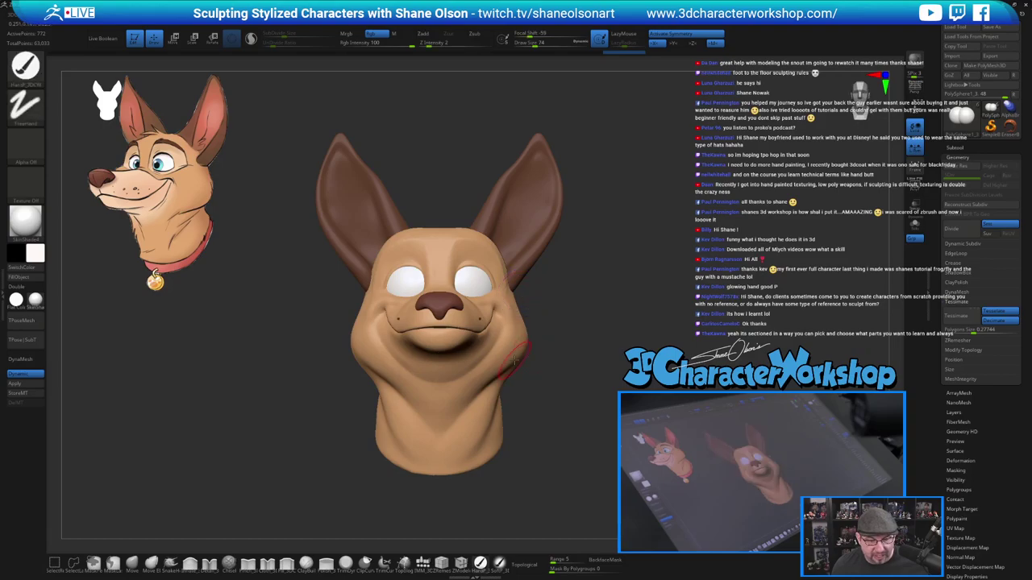
pyautogui.moveTo(592, 355); pyautogui.dragTo(528, 345)
pyautogui.moveTo(594, 352)
pyautogui.mouseDown()
pyautogui.moveTo(585, 349)
pyautogui.moveTo(616, 383)
pyautogui.mouseUp()
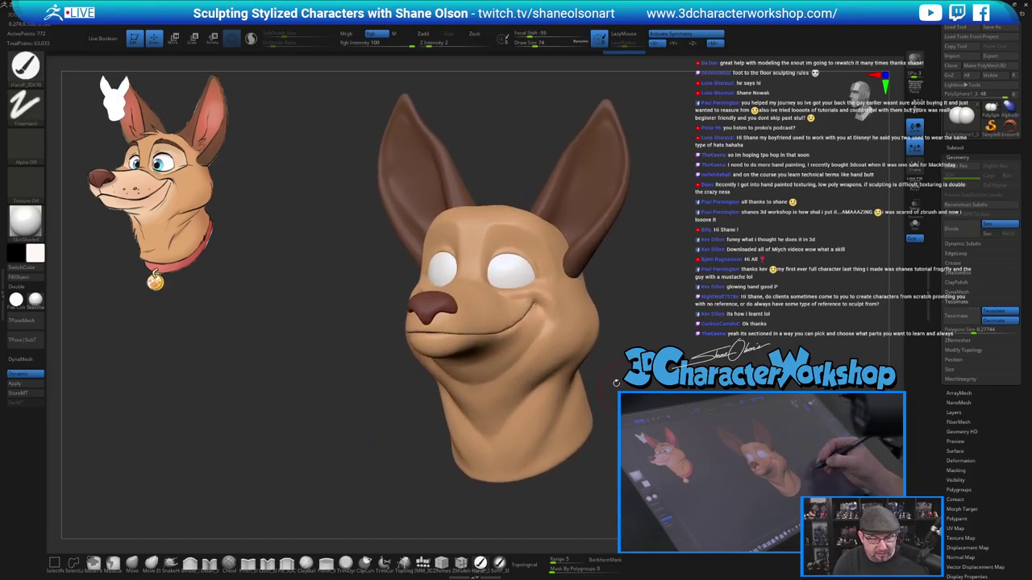
pyautogui.moveTo(677, 389); pyautogui.dragTo(622, 391)
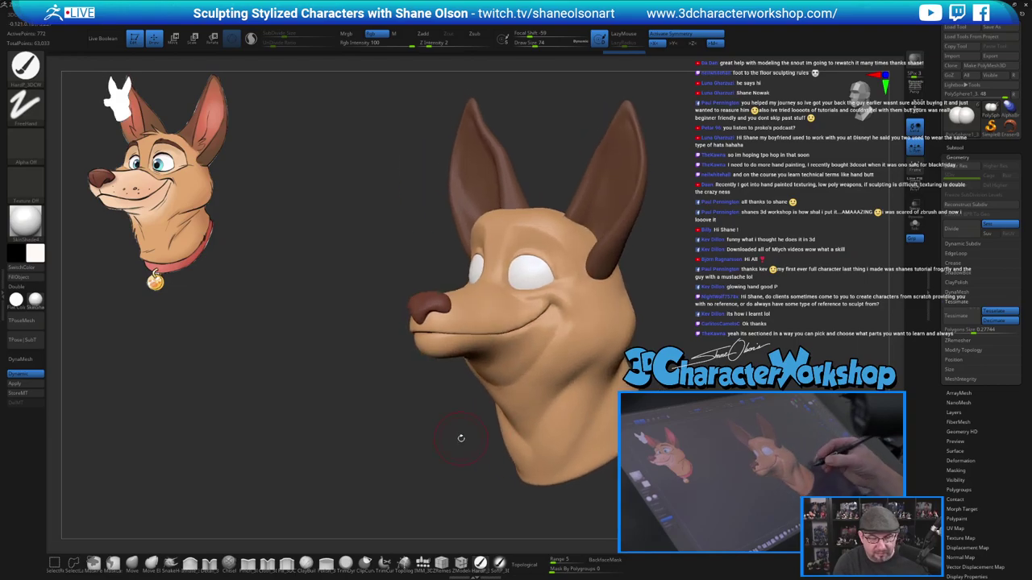
pyautogui.moveTo(460, 438)
pyautogui.keyDown('alt'); pyautogui.mouseDown()
pyautogui.moveTo(477, 476)
pyautogui.moveTo(466, 468)
pyautogui.mouseUp(); pyautogui.keyUp('alt')
pyautogui.keyDown('alt'); pyautogui.click(509, 484); pyautogui.keyUp('alt')
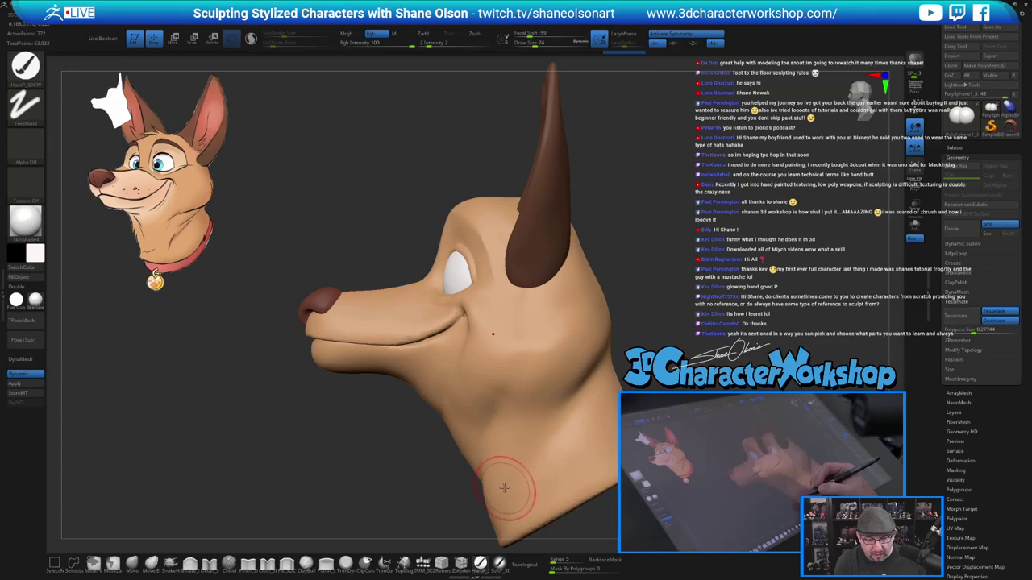
pyautogui.hotkey('shift', 'f')
pyautogui.hotkey('shift', 'f')
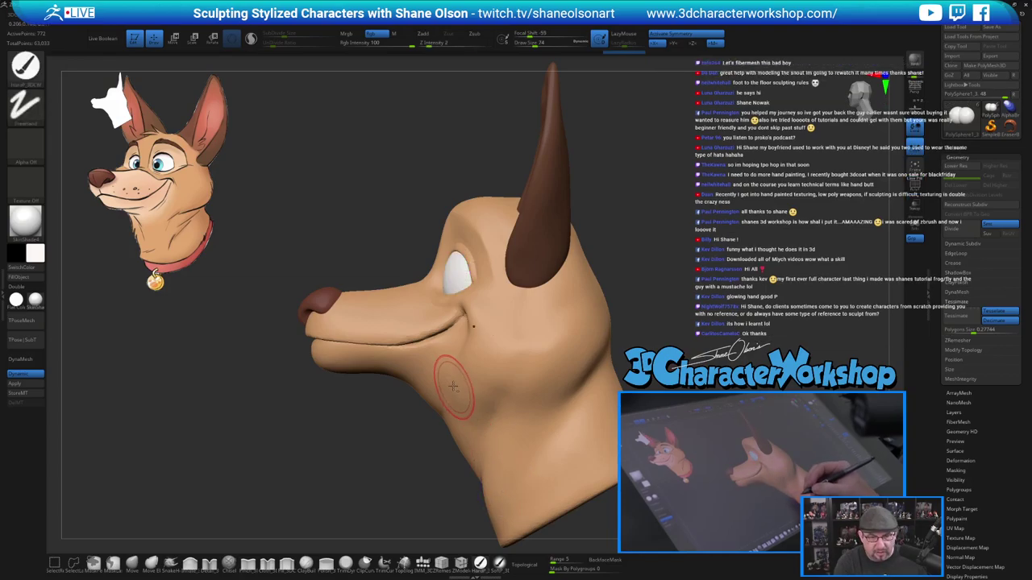
# Select the head and try a topological mask starting under the jaw that leaves only the front of the lower jaw unmasked.
pyautogui.keyDown('alt'); pyautogui.click(451, 382); pyautogui.keyUp('alt')
pyautogui.moveTo(403, 460)
pyautogui.mouseDown()
pyautogui.moveTo(412, 457)
pyautogui.moveTo(408, 375)
pyautogui.moveTo(421, 389)
pyautogui.moveTo(417, 461)
pyautogui.mouseUp()
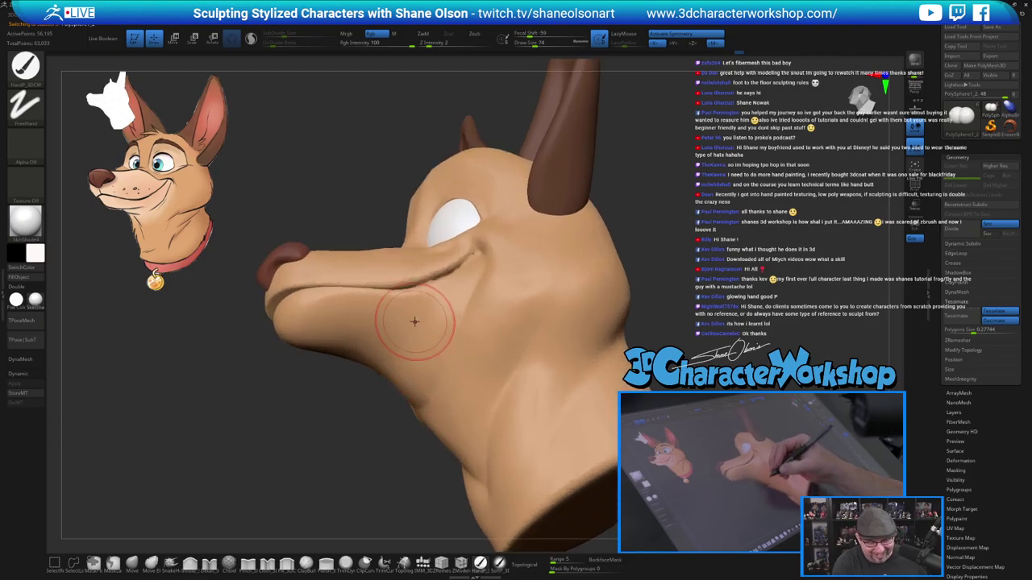
pyautogui.moveTo(365, 439); pyautogui.dragTo(392, 310)
pyautogui.press('w')
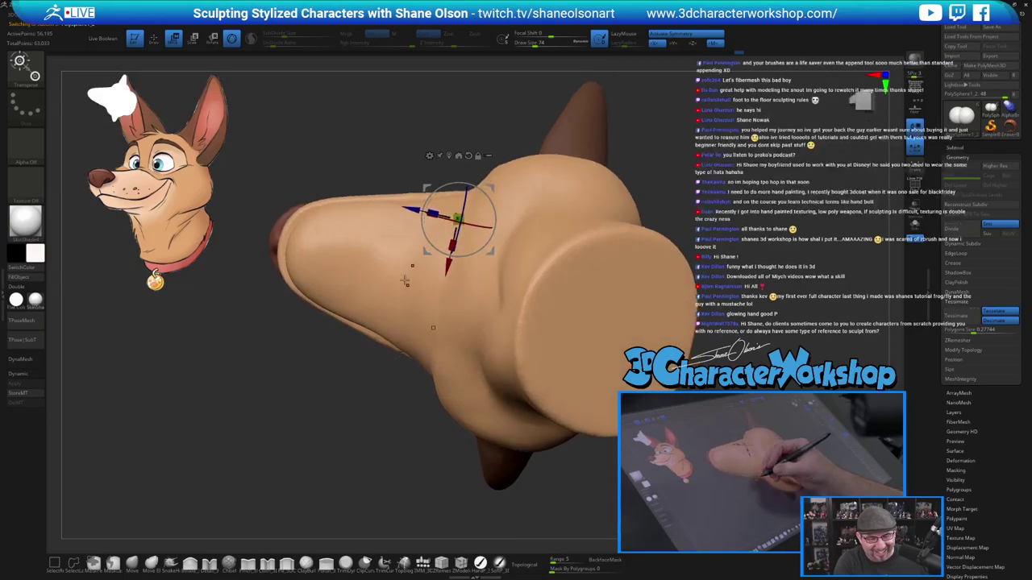
pyautogui.keyDown('ctrl'); pyautogui.moveTo(437, 283); pyautogui.dragTo(395, 269); pyautogui.keyUp('ctrl')
pyautogui.keyDown('ctrl'); pyautogui.click(436, 234); pyautogui.keyUp('ctrl')
pyautogui.keyDown('alt'); pyautogui.moveTo(434, 238); pyautogui.dragTo(425, 122); pyautogui.keyUp('alt')
pyautogui.moveTo(394, 261)
pyautogui.keyDown('ctrl'); pyautogui.mouseDown()
pyautogui.moveTo(395, 274)
pyautogui.moveTo(383, 258)
pyautogui.mouseUp(); pyautogui.keyUp('ctrl')
pyautogui.moveTo(386, 355); pyautogui.dragTo(451, 431)
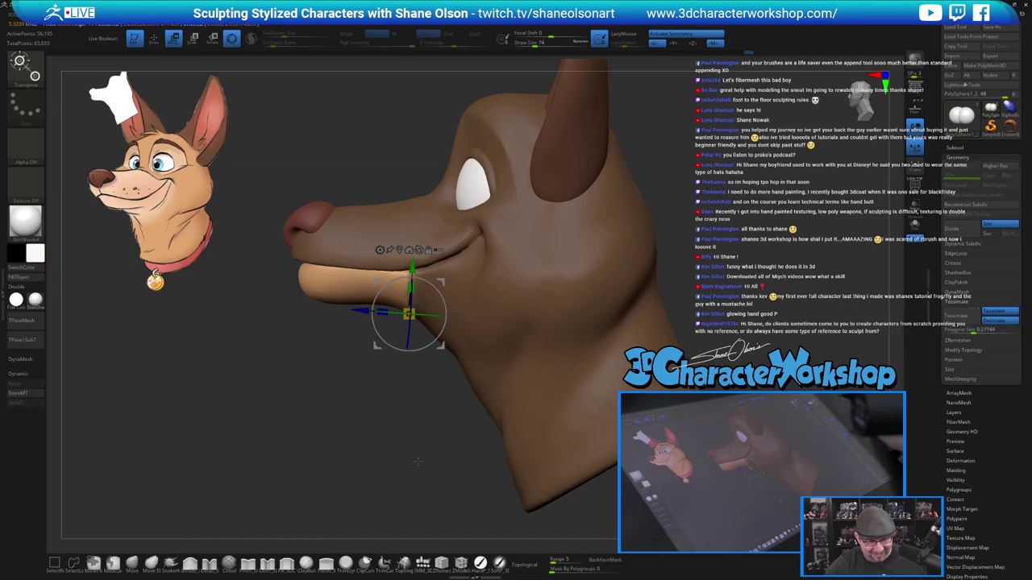
pyautogui.press('q')
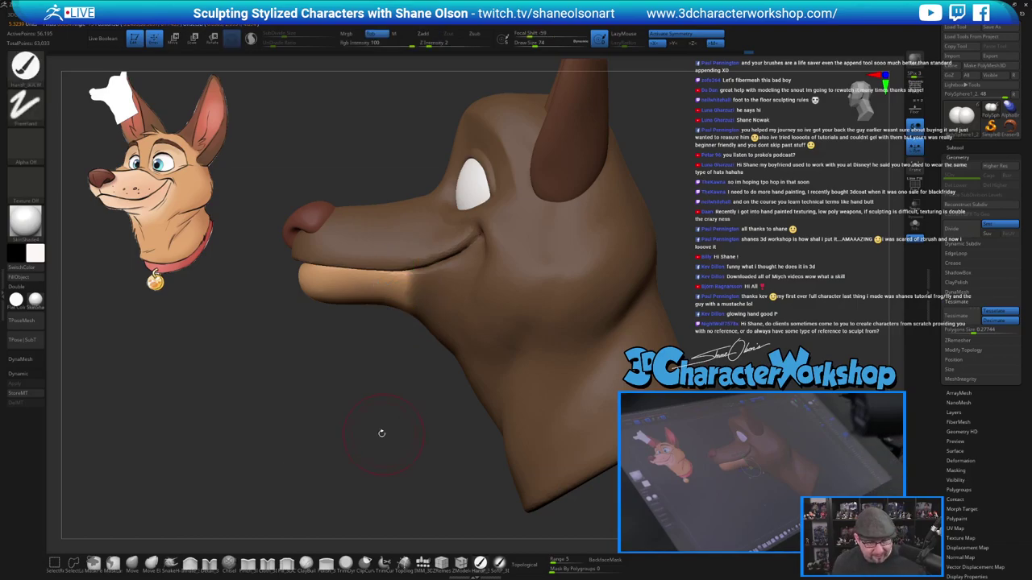
pyautogui.keyDown('alt'); pyautogui.moveTo(400, 422); pyautogui.dragTo(412, 471); pyautogui.keyUp('alt')
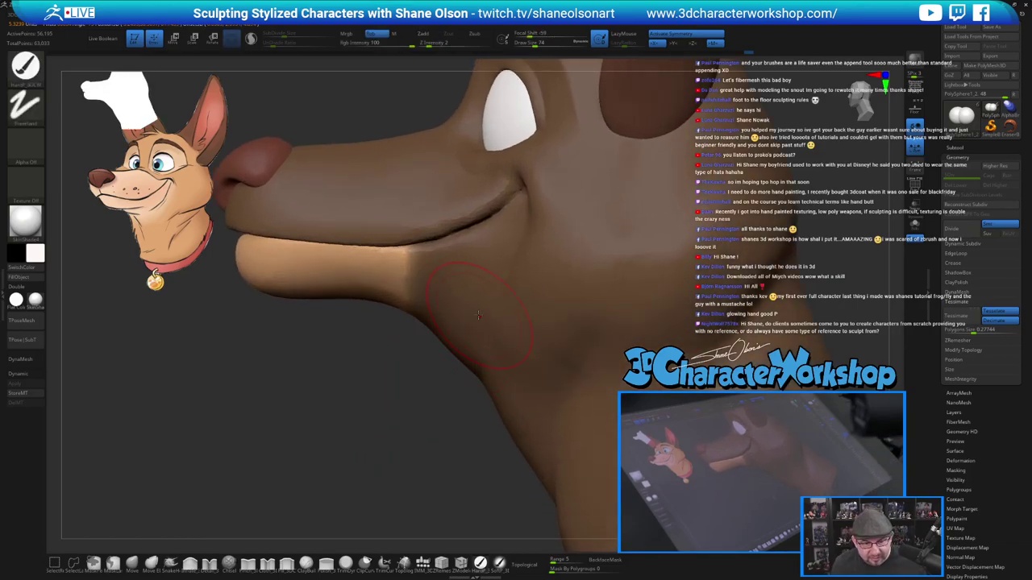
pyautogui.moveTo(370, 409); pyautogui.dragTo(375, 272)
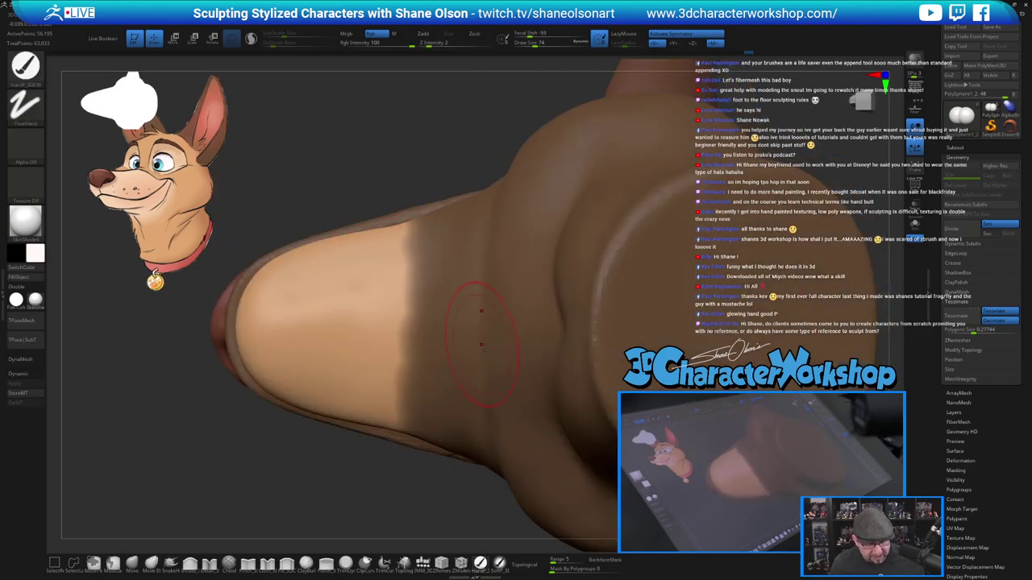
# Try another topological mask from the throat forward along the underside of the jaw, and clear the mask.
pyautogui.press('w')
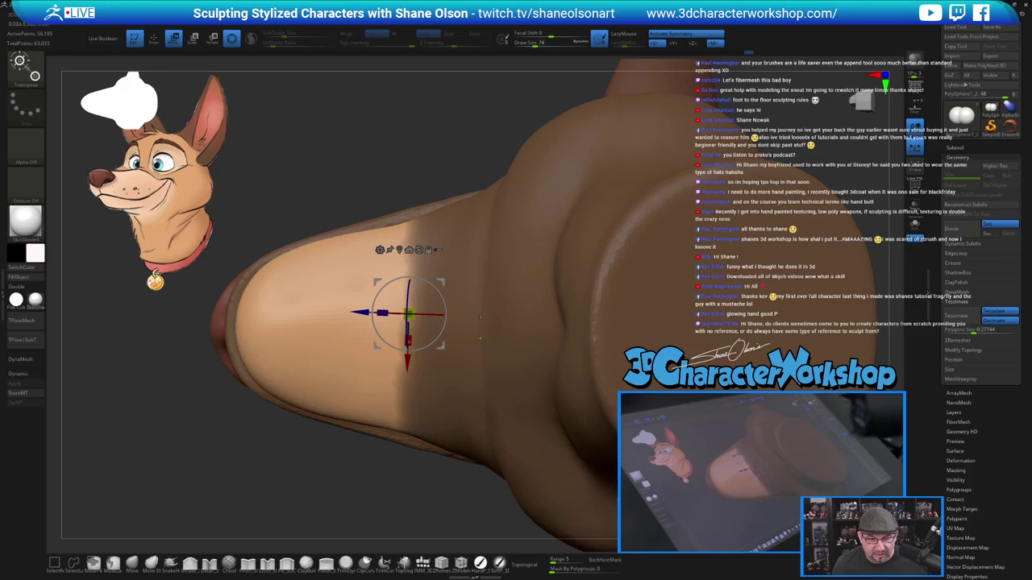
pyautogui.keyDown('ctrl'); pyautogui.moveTo(469, 314); pyautogui.dragTo(304, 331); pyautogui.keyUp('ctrl')
pyautogui.keyDown('ctrl'); pyautogui.click(311, 331); pyautogui.keyUp('ctrl')
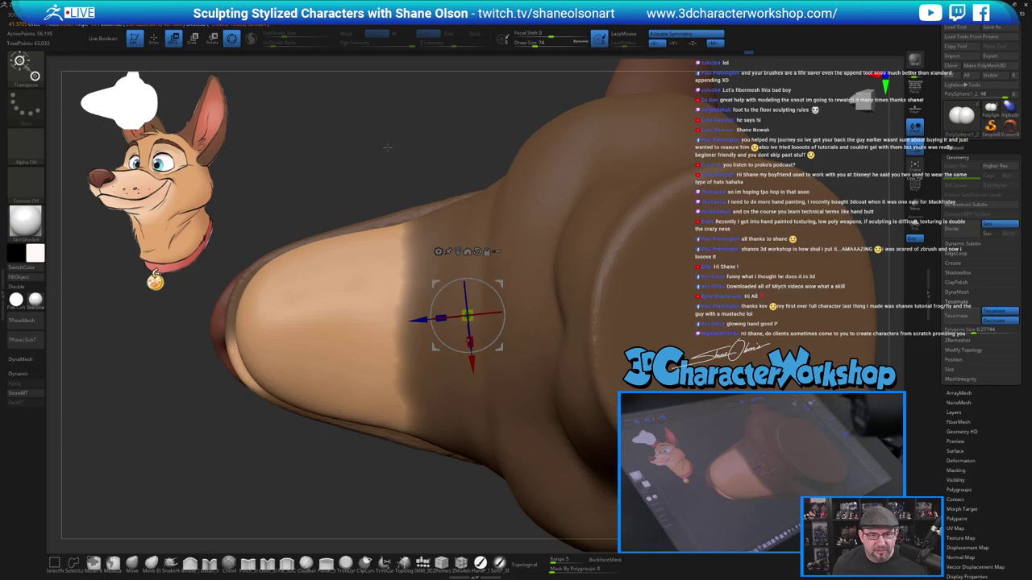
pyautogui.keyDown('ctrl'); pyautogui.moveTo(387, 147); pyautogui.dragTo(402, 165); pyautogui.keyUp('ctrl')
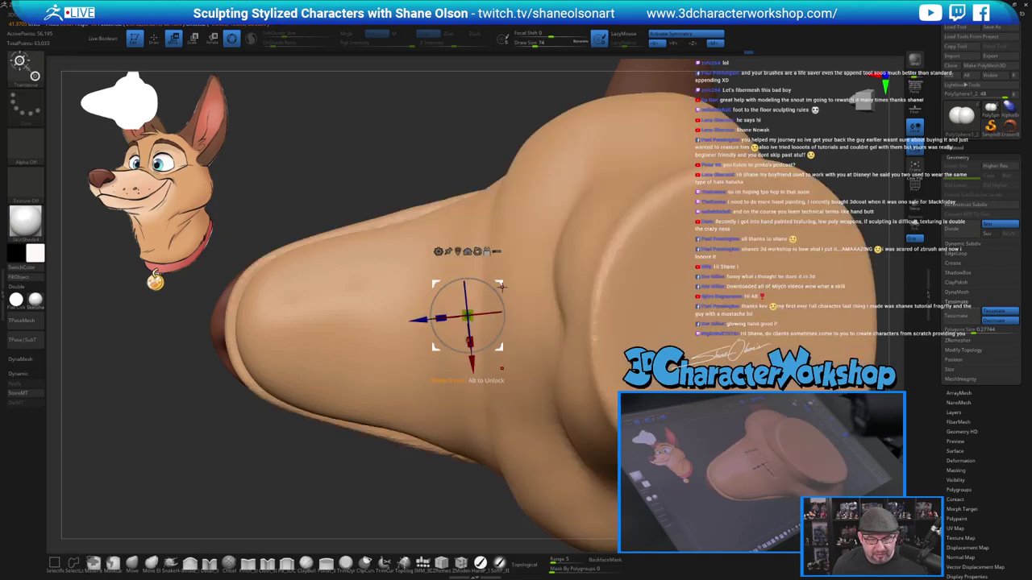
# Try a short diagonal topological mask across the back of the jaw's underside, clear it and return to drawing mode.
pyautogui.keyDown('alt'); pyautogui.moveTo(502, 287); pyautogui.dragTo(385, 24); pyautogui.keyUp('alt')
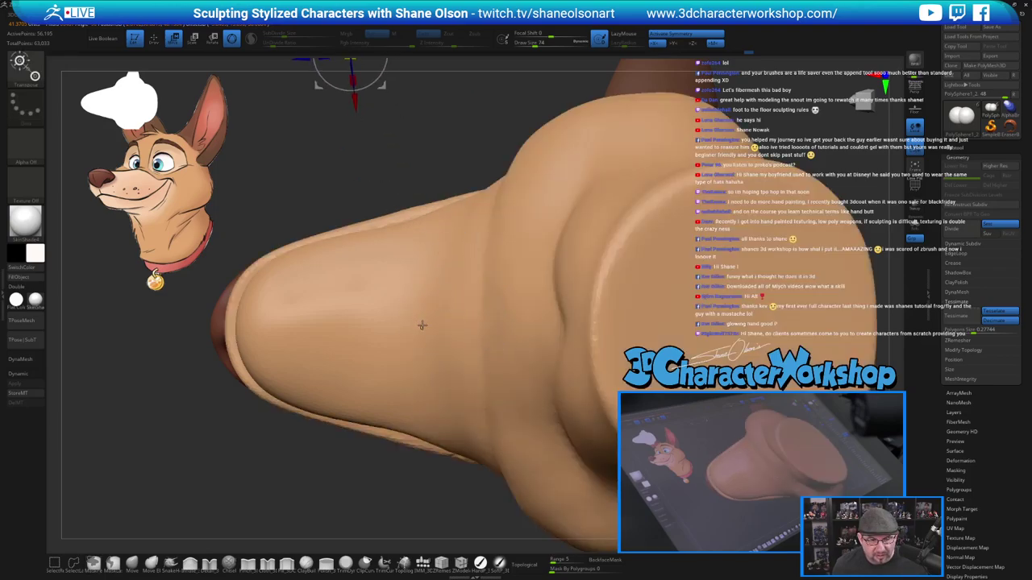
pyautogui.keyDown('ctrl'); pyautogui.moveTo(422, 325); pyautogui.dragTo(394, 306); pyautogui.keyUp('ctrl')
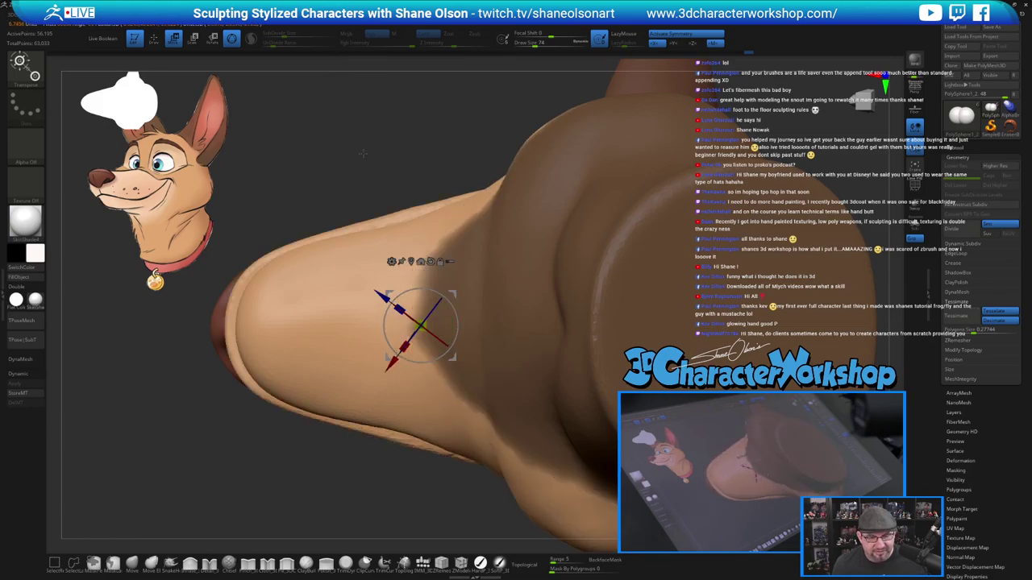
pyautogui.keyDown('ctrl'); pyautogui.moveTo(363, 153); pyautogui.dragTo(421, 491); pyautogui.keyUp('ctrl')
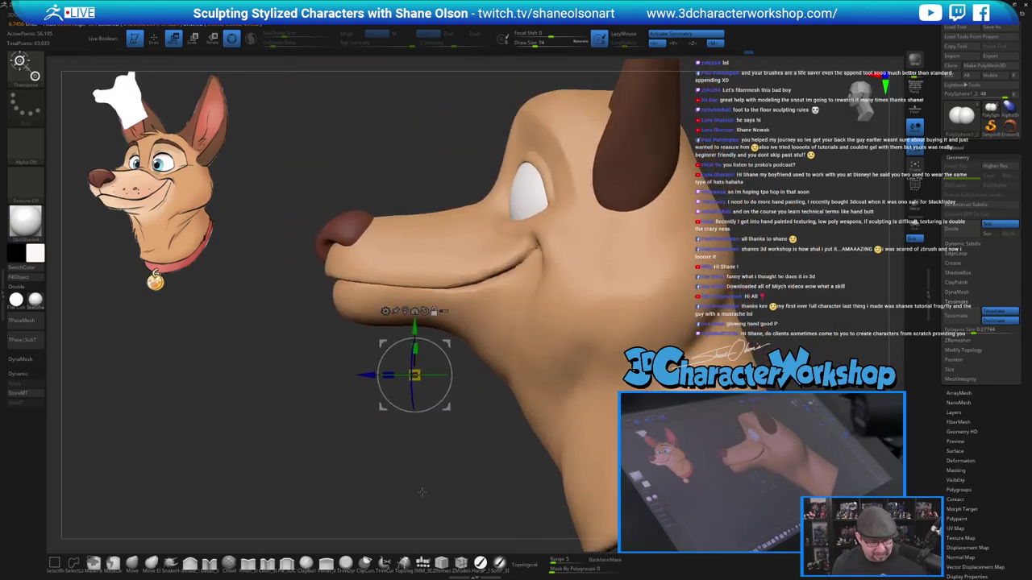
pyautogui.press('q')
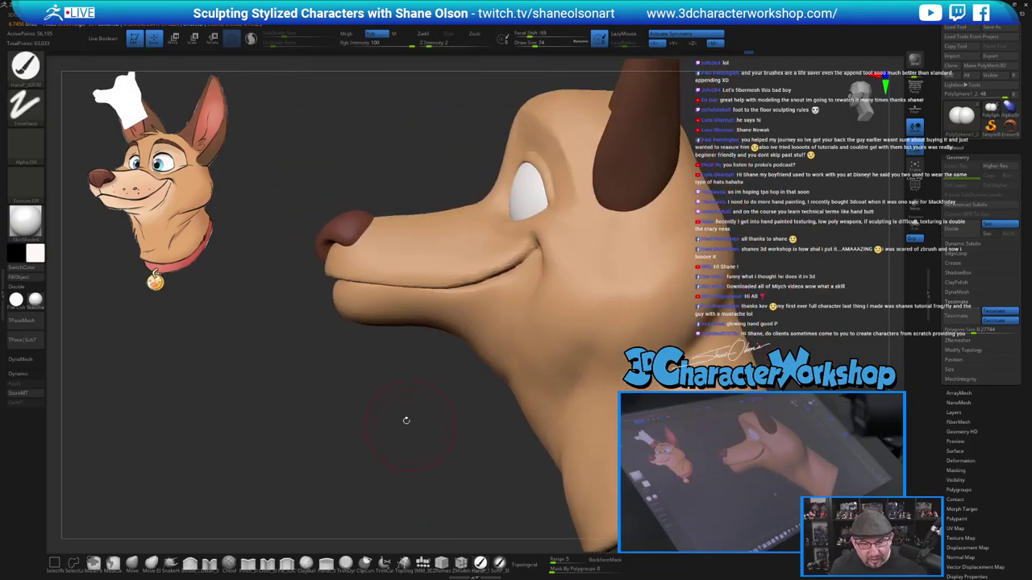
# Pull the lower lip along the mouth line with the SnakeHook brush, using topological masking at range 3 and draw size 124.
pyautogui.moveTo(380, 358); pyautogui.dragTo(403, 353)
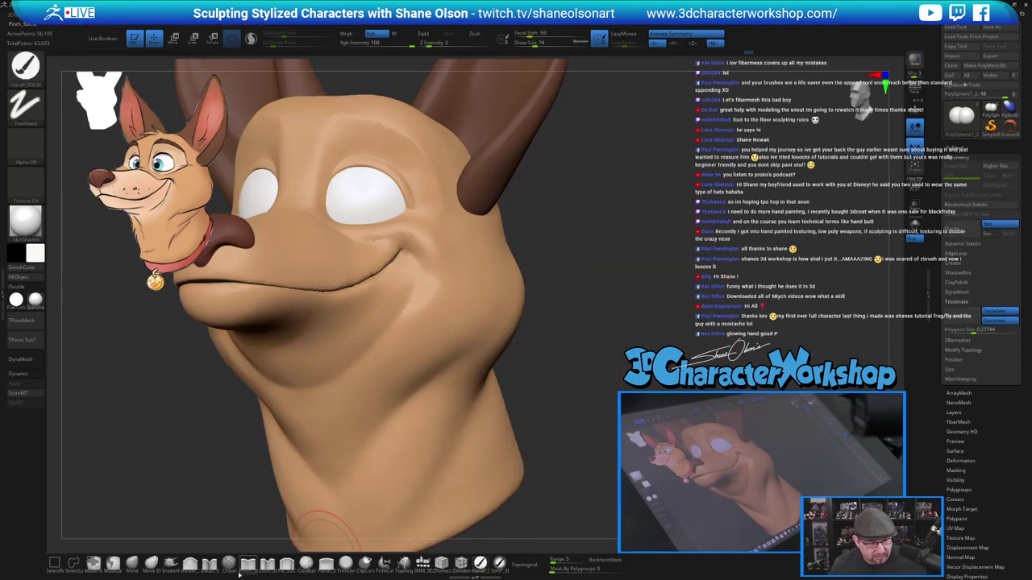
pyautogui.click(171, 563)
pyautogui.click(529, 565)
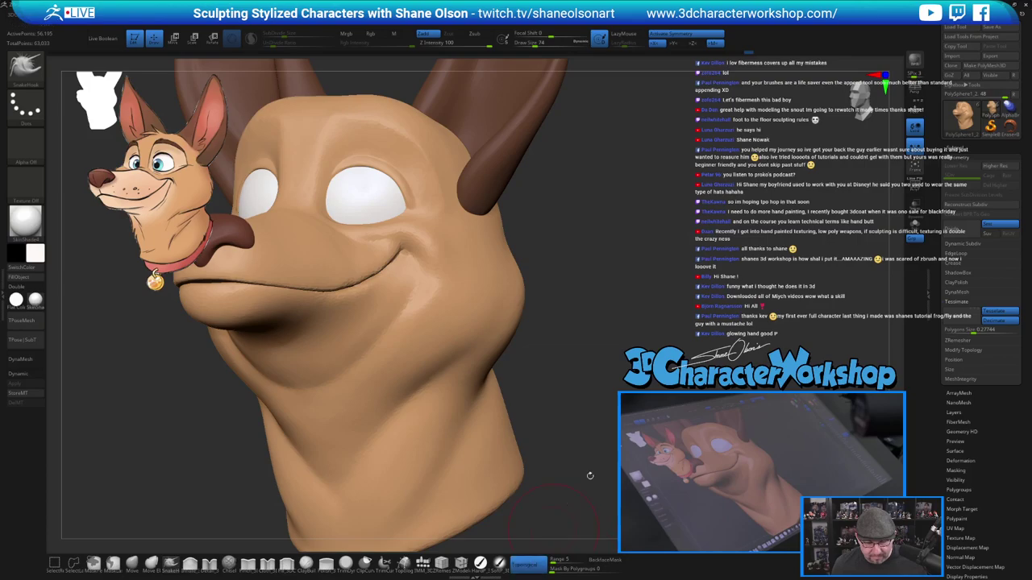
pyautogui.keyDown('alt'); pyautogui.moveTo(689, 325); pyautogui.dragTo(744, 320); pyautogui.keyUp('alt')
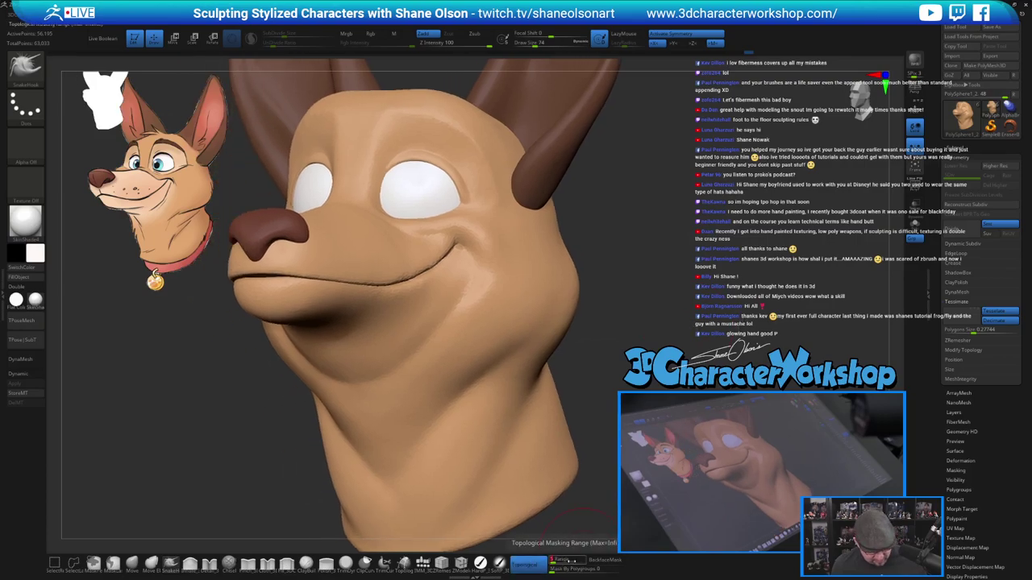
pyautogui.moveTo(657, 326); pyautogui.dragTo(682, 262)
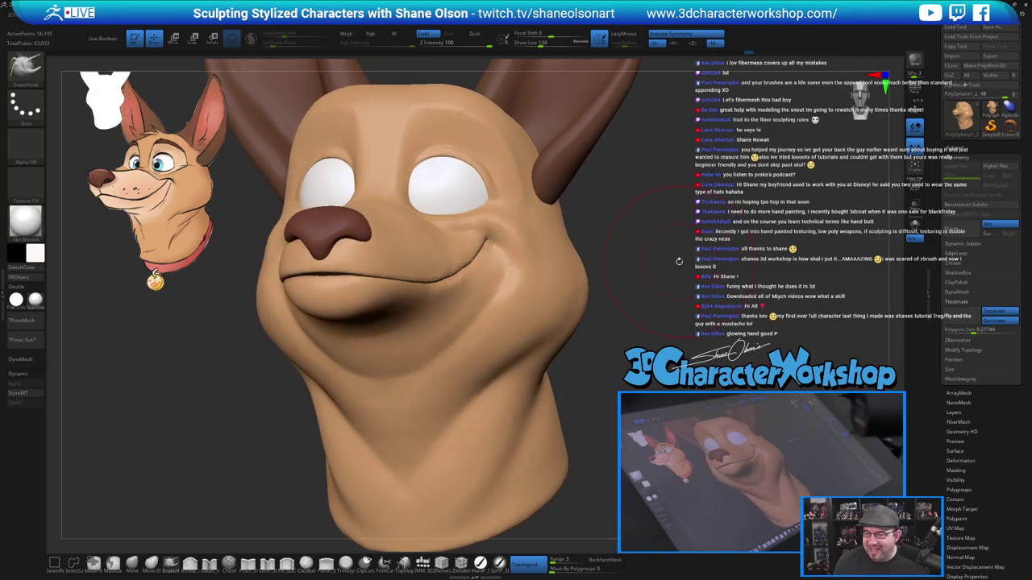
pyautogui.keyDown('alt'); pyautogui.moveTo(634, 346); pyautogui.dragTo(667, 338); pyautogui.keyUp('alt')
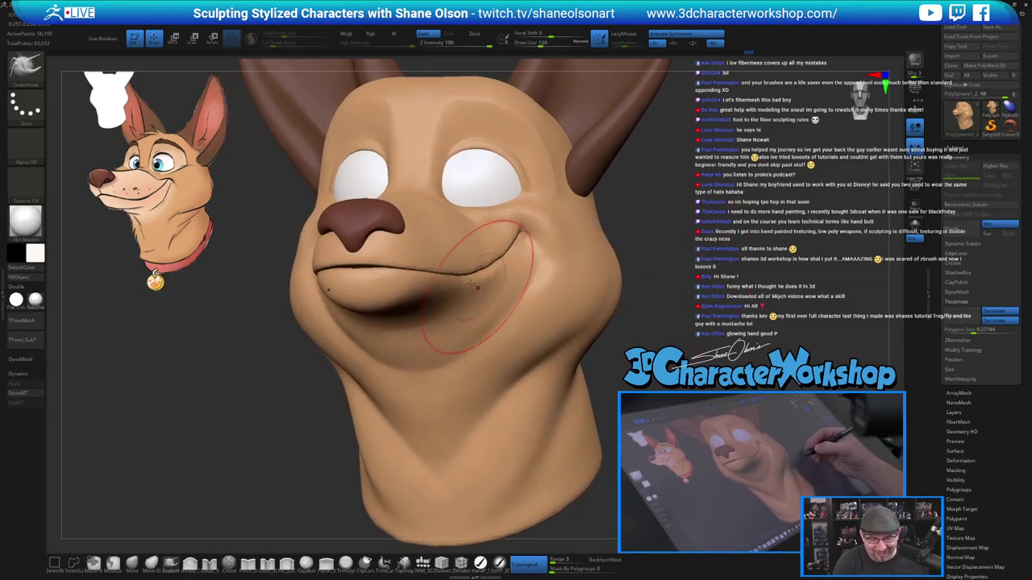
pyautogui.moveTo(440, 260); pyautogui.dragTo(450, 274)
pyautogui.moveTo(651, 345)
pyautogui.mouseDown()
pyautogui.moveTo(595, 335)
pyautogui.moveTo(674, 332)
pyautogui.mouseUp()
pyautogui.moveTo(464, 267); pyautogui.dragTo(456, 267, button='right')
pyautogui.moveTo(442, 272); pyautogui.dragTo(446, 277)
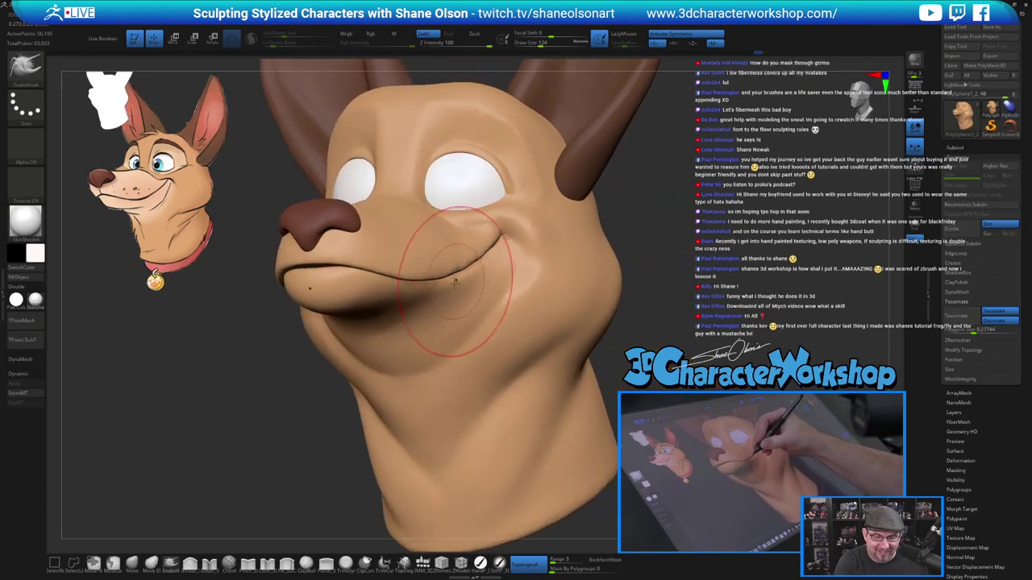
# Refine the middle of the mouth line with smaller SnakeHook strokes, reducing the draw size to 68.
pyautogui.moveTo(462, 298); pyautogui.dragTo(460, 230, button='right')
pyautogui.moveTo(446, 263)
pyautogui.mouseDown()
pyautogui.moveTo(447, 274)
pyautogui.moveTo(436, 274)
pyautogui.mouseUp()
pyautogui.press('s')
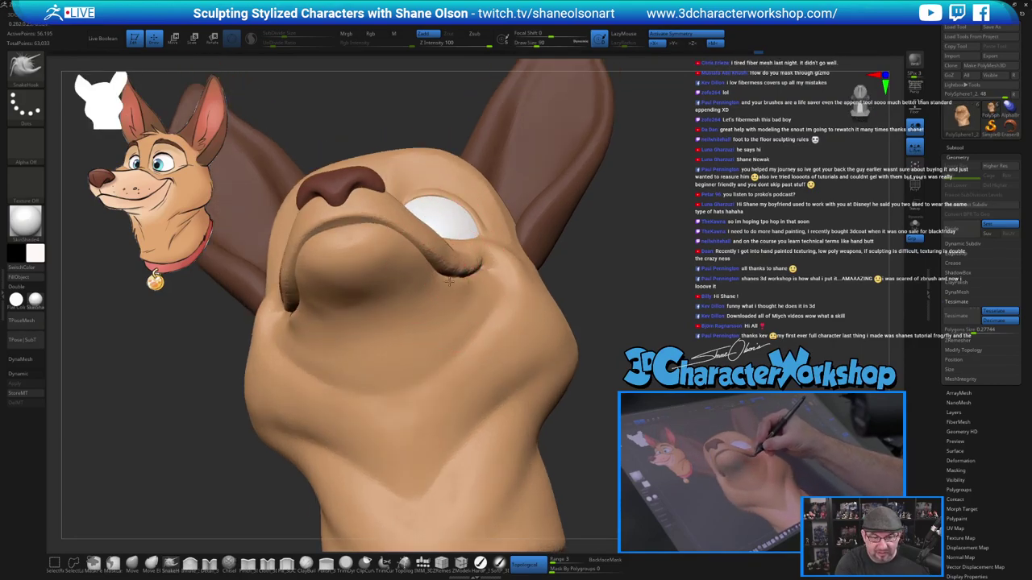
pyautogui.moveTo(452, 252); pyautogui.dragTo(435, 272, button='right')
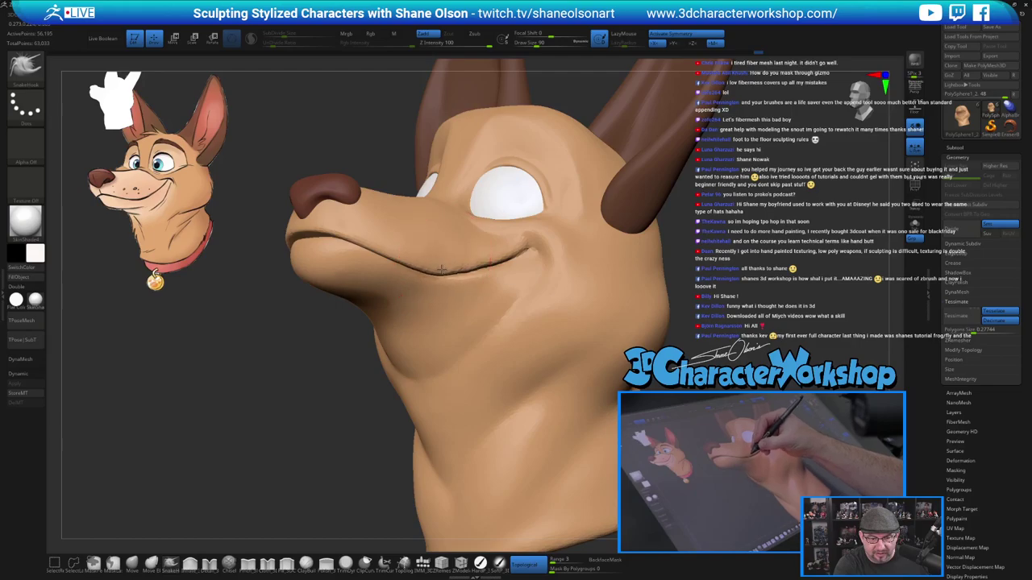
pyautogui.moveTo(456, 248)
pyautogui.mouseDown(button='right')
pyautogui.moveTo(426, 253)
pyautogui.moveTo(519, 259)
pyautogui.mouseUp(button='right')
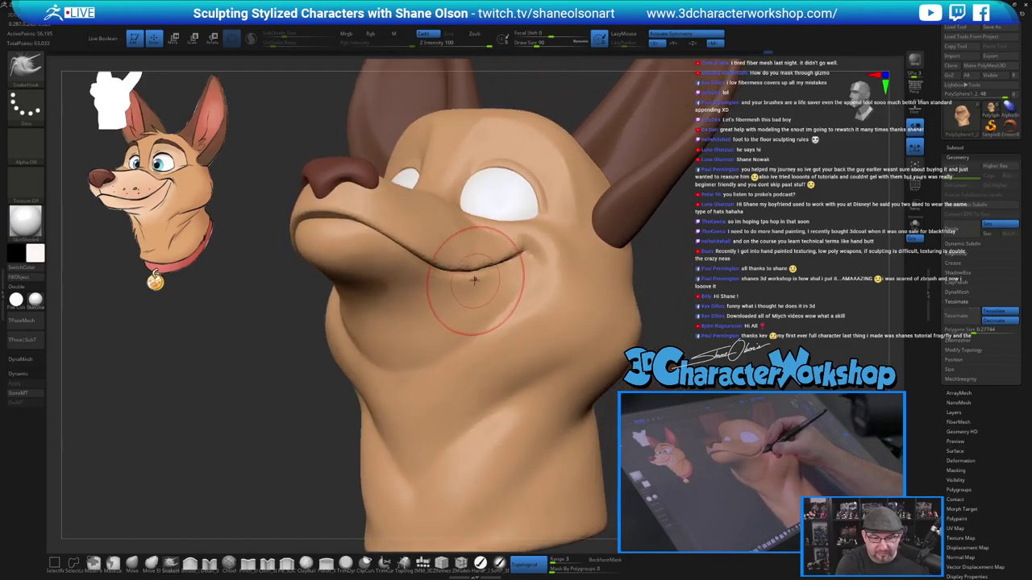
pyautogui.press('s')
pyautogui.moveTo(476, 279); pyautogui.dragTo(470, 279)
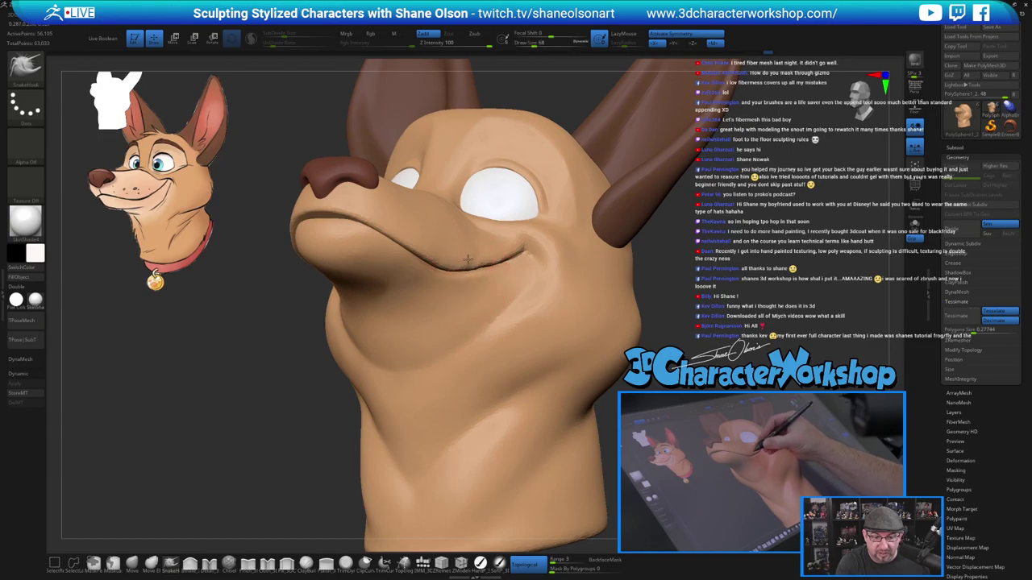
# Try smoothing the mouth seam between the lips, and undo the smoothing.
pyautogui.moveTo(470, 260)
pyautogui.mouseDown(button='right')
pyautogui.moveTo(441, 264)
pyautogui.moveTo(479, 250)
pyautogui.moveTo(508, 336)
pyautogui.moveTo(476, 323)
pyautogui.mouseUp(button='right')
pyautogui.keyDown('shift'); pyautogui.moveTo(476, 322); pyautogui.dragTo(466, 316); pyautogui.keyUp('shift')
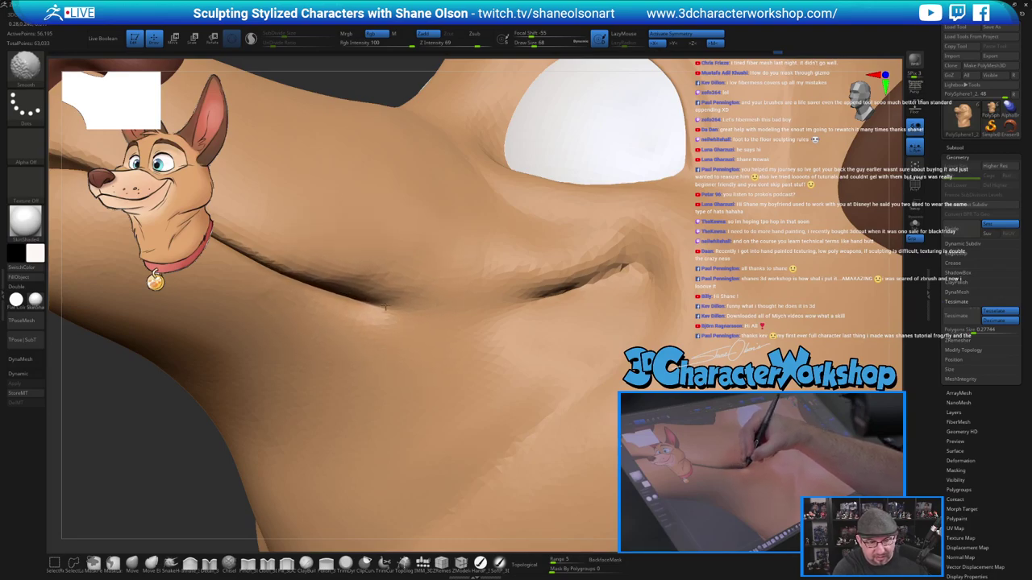
pyautogui.moveTo(386, 310)
pyautogui.mouseDown(button='right')
pyautogui.moveTo(415, 313)
pyautogui.moveTo(438, 288)
pyautogui.mouseUp(button='right')
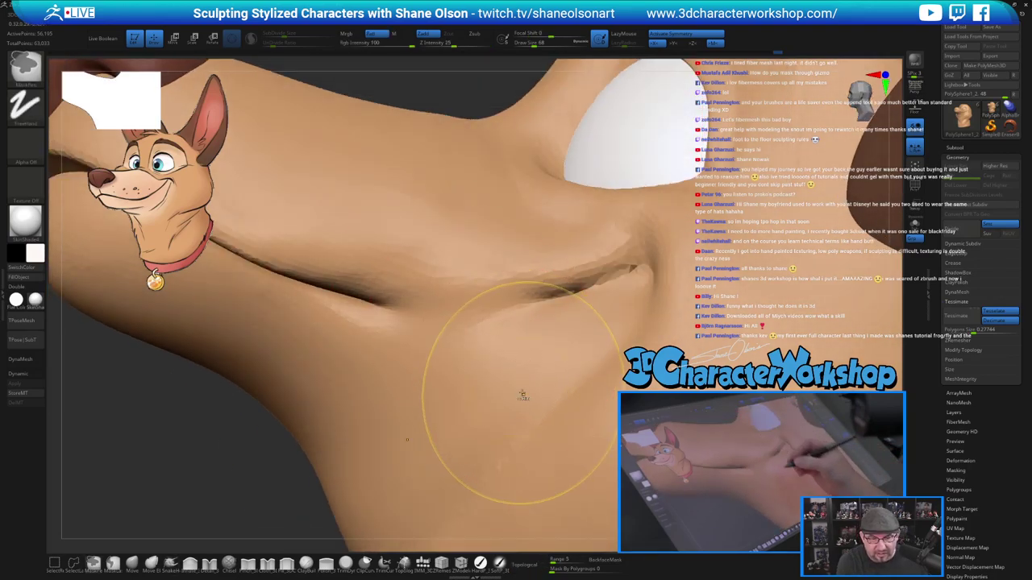
pyautogui.hotkey('ctrl', 'z')
pyautogui.hotkey('ctrl', 'z')
# Close the gap along the rear part of the mouth seam with a smaller Inflate brush.
pyautogui.moveTo(524, 358); pyautogui.dragTo(536, 360, button='right')
pyautogui.click(190, 564)
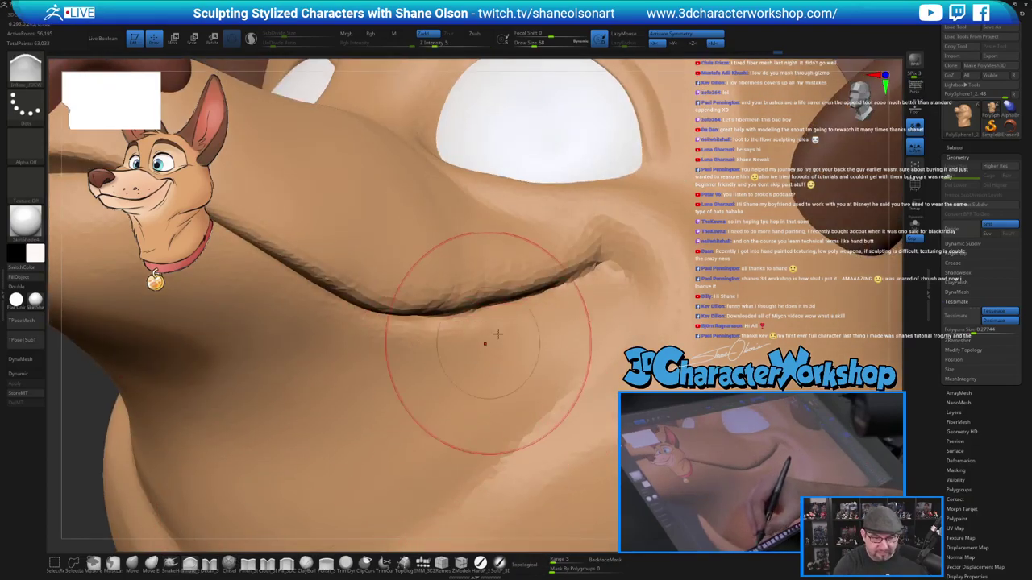
pyautogui.press('[')
pyautogui.press('[')
pyautogui.moveTo(405, 313); pyautogui.dragTo(499, 300)
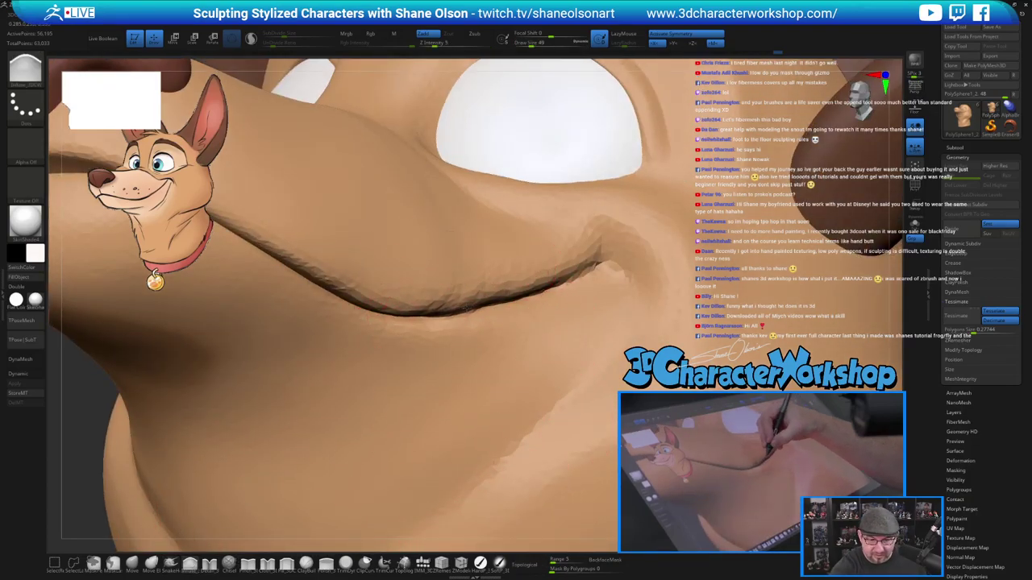
pyautogui.moveTo(523, 335); pyautogui.dragTo(482, 317)
pyautogui.moveTo(482, 317)
pyautogui.keyDown('ctrl'); pyautogui.mouseDown(button='right')
pyautogui.moveTo(485, 335)
pyautogui.moveTo(473, 313)
pyautogui.moveTo(472, 324)
pyautogui.mouseUp(button='right'); pyautogui.keyUp('ctrl')
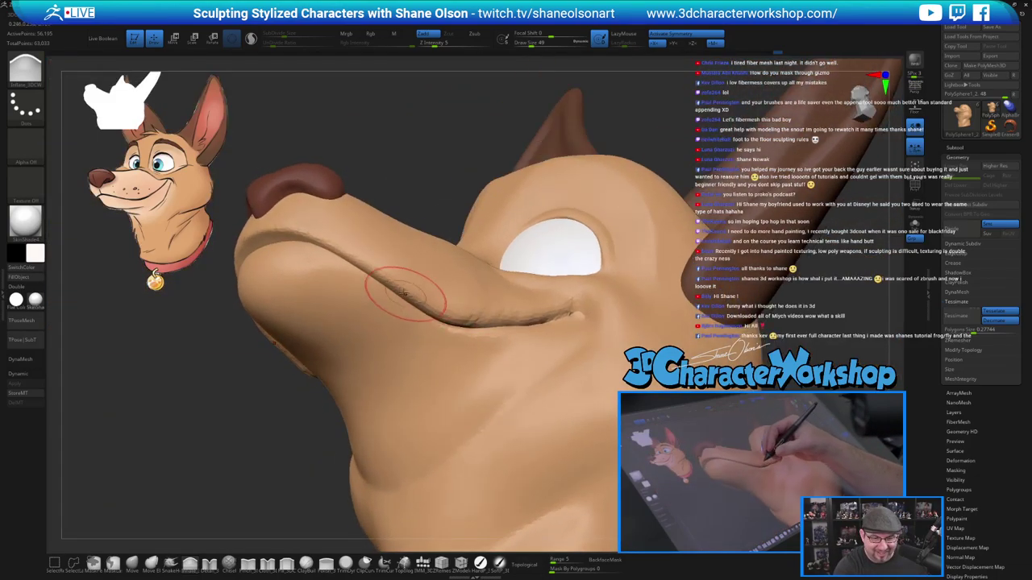
# Inflate the lip edges from the middle of the muzzle back toward the mouth corner at draw size 46.
pyautogui.press('[')
pyautogui.press('[')
pyautogui.press('s')
pyautogui.moveTo(377, 272); pyautogui.dragTo(402, 291)
pyautogui.moveTo(402, 291); pyautogui.dragTo(469, 312)
pyautogui.moveTo(485, 342)
pyautogui.mouseDown(button='right')
pyautogui.moveTo(496, 355)
pyautogui.moveTo(494, 302)
pyautogui.mouseUp(button='right')
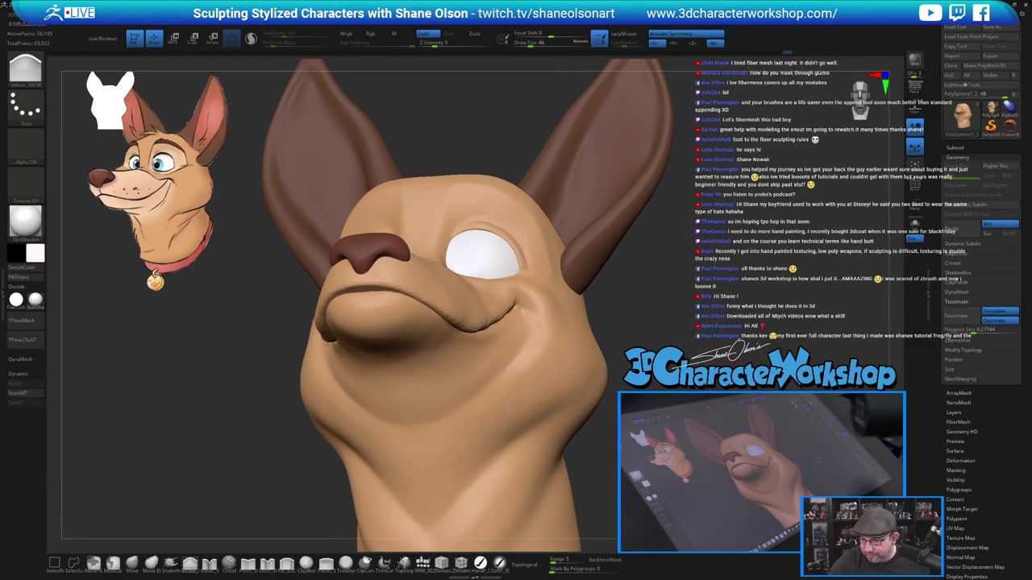
# Display the polygroup wireframe and mask everything on the head except the lower jaw's polygroup.
pyautogui.hotkey('shift', 'f')
pyautogui.moveTo(493, 323); pyautogui.dragTo(423, 380, button='right')
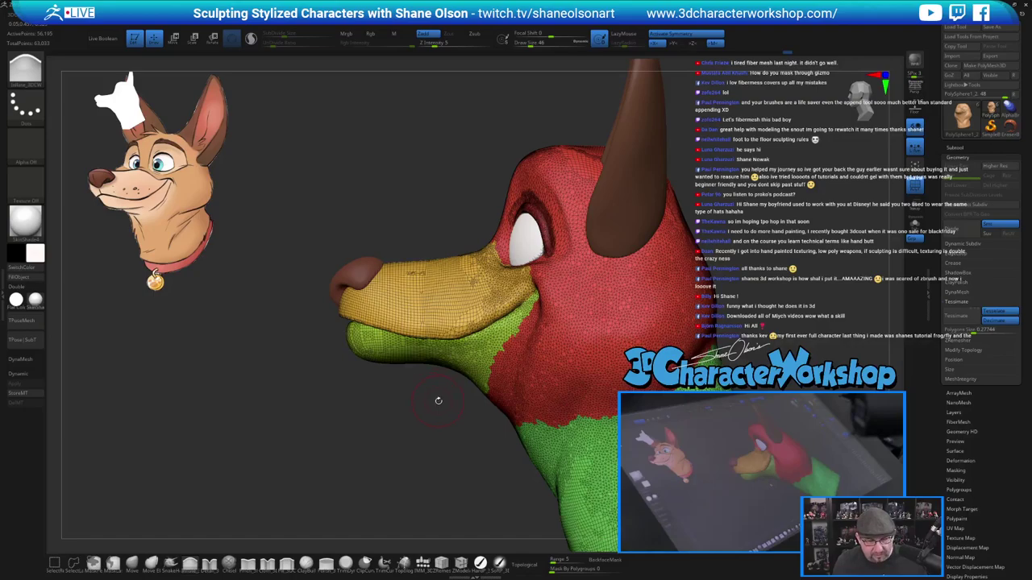
pyautogui.press('w')
pyautogui.keyDown('ctrl'); pyautogui.click(489, 350); pyautogui.keyUp('ctrl')
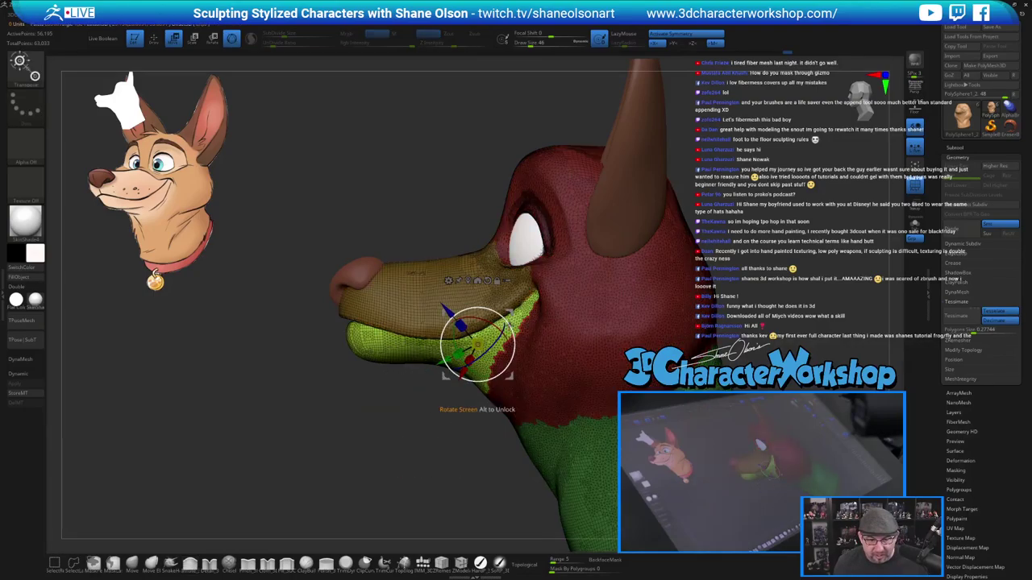
pyautogui.moveTo(508, 326); pyautogui.dragTo(501, 318)
pyautogui.hotkey('ctrl', 'z')
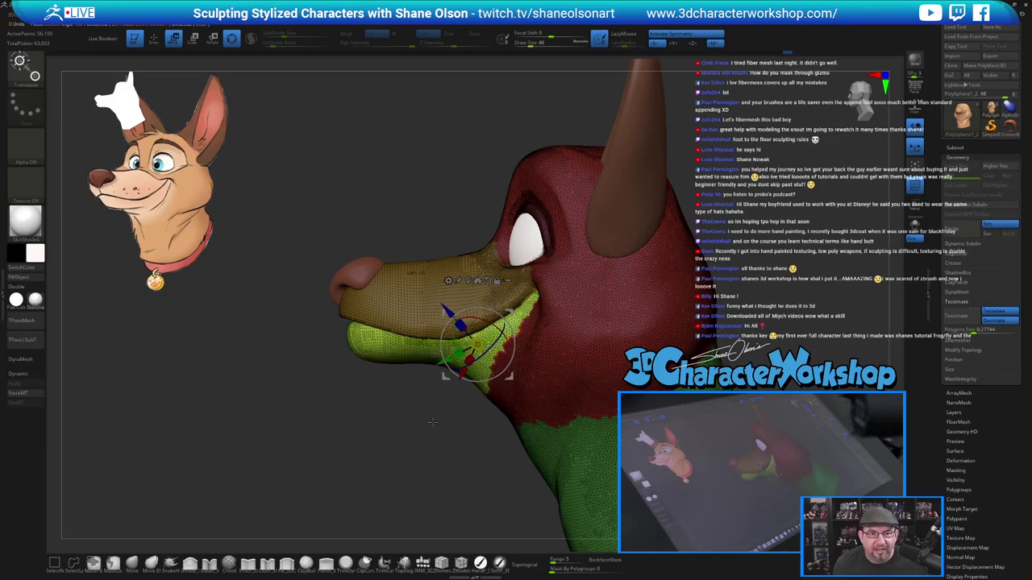
pyautogui.moveTo(433, 421); pyautogui.dragTo(433, 385)
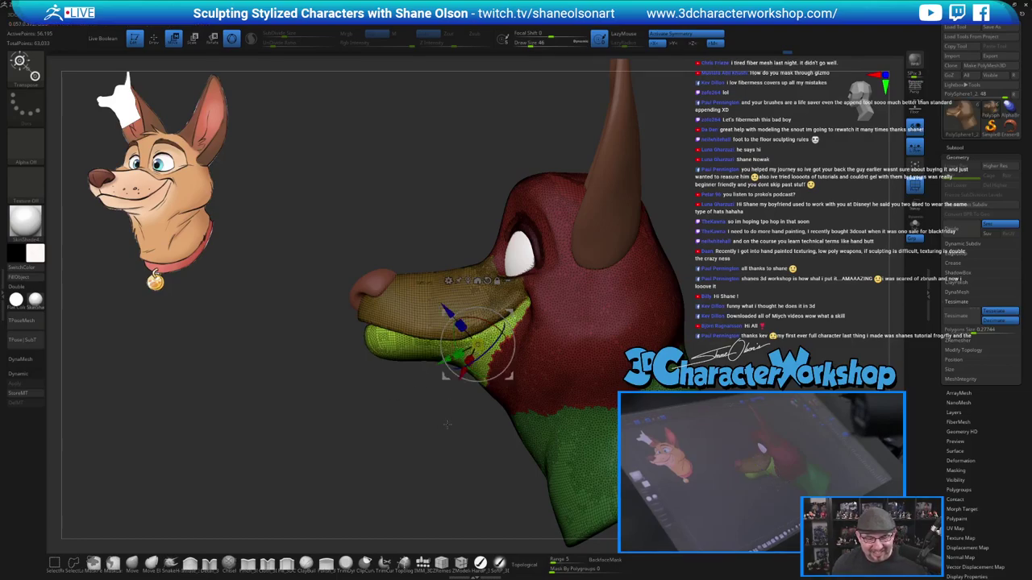
# Mask the rear part of the lower jaw around the mouth corner, then soften the mask edge, leaving the jaw's front unmasked.
pyautogui.press('q')
pyautogui.keyDown('ctrl'); pyautogui.moveTo(535, 297); pyautogui.dragTo(493, 356); pyautogui.keyUp('ctrl')
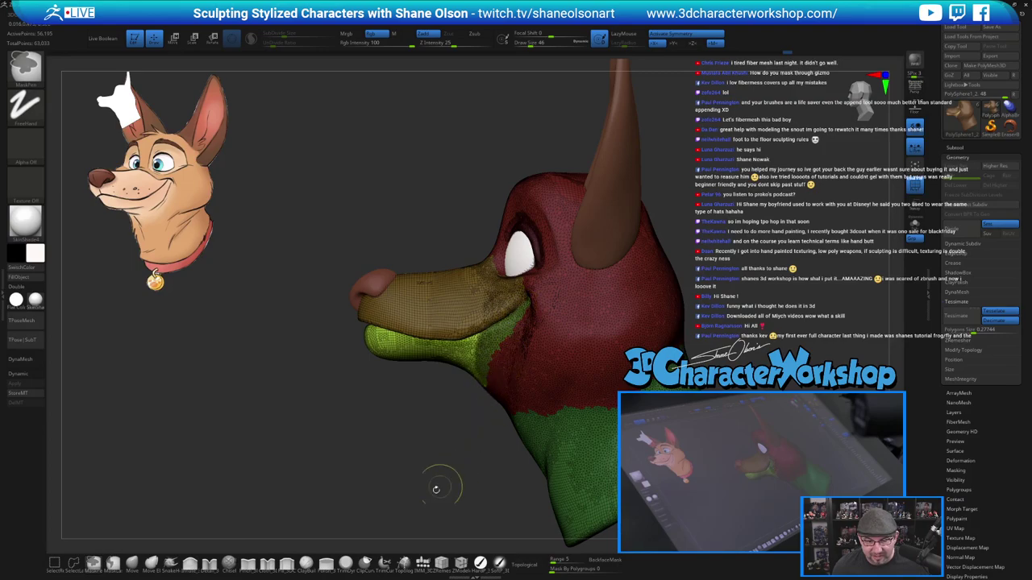
pyautogui.moveTo(436, 489); pyautogui.dragTo(492, 484)
pyautogui.keyDown('ctrl'); pyautogui.moveTo(490, 368); pyautogui.dragTo(456, 427); pyautogui.keyUp('ctrl')
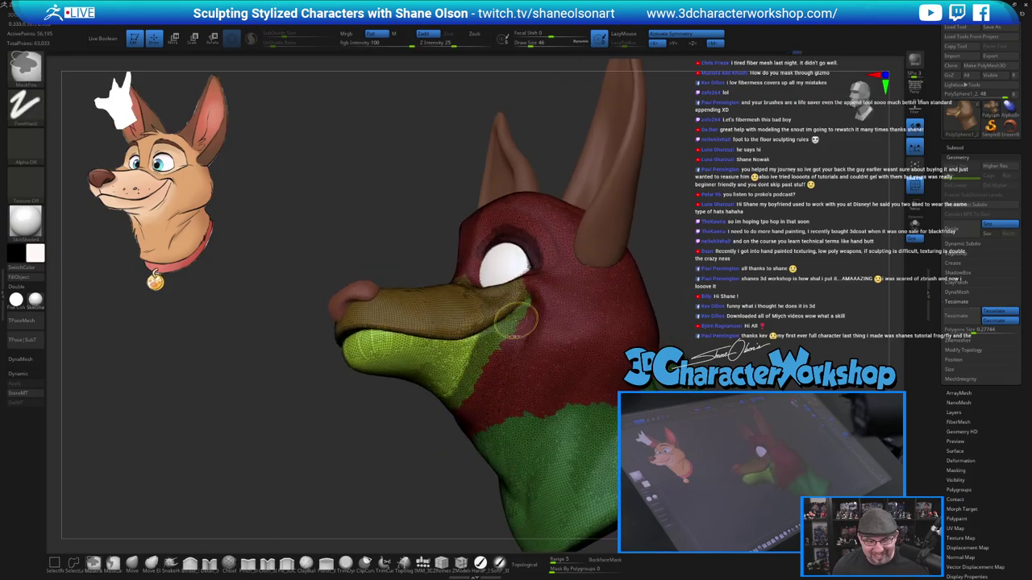
pyautogui.keyDown('ctrl'); pyautogui.click(510, 379); pyautogui.keyUp('ctrl')
pyautogui.keyDown('ctrl'); pyautogui.click(451, 437); pyautogui.keyUp('ctrl')
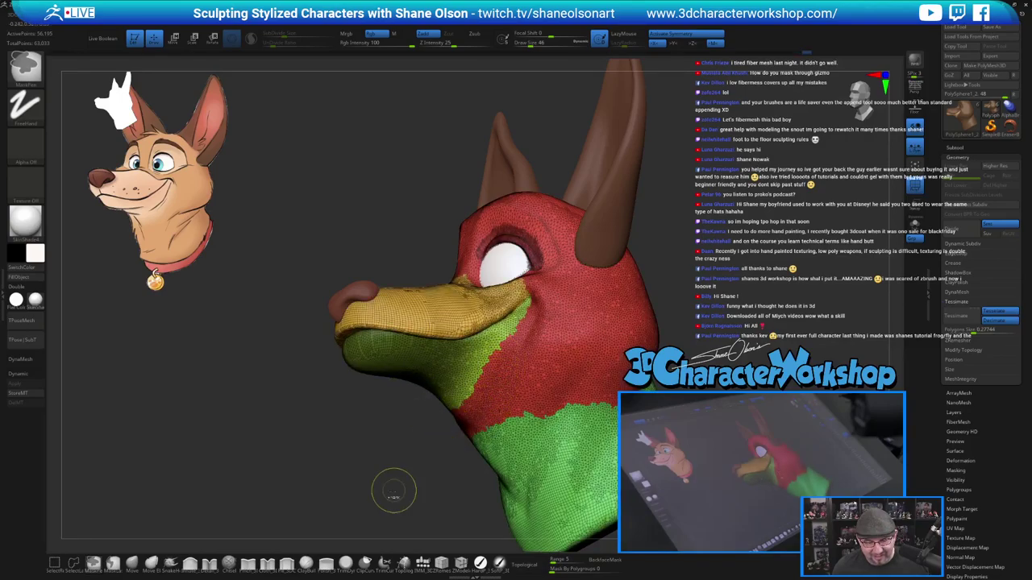
pyautogui.keyDown('ctrl'); pyautogui.click(393, 490); pyautogui.keyUp('ctrl')
pyautogui.moveTo(443, 474); pyautogui.dragTo(380, 471)
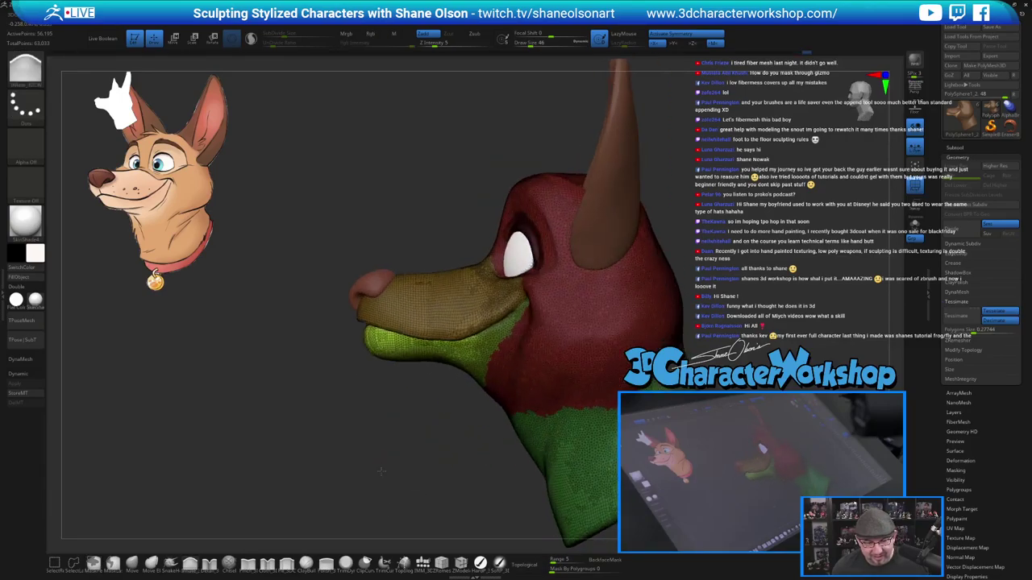
# Reset the gizmo's orientation, try opening the lower jaw around a pivot at its hinge, and undo the jaw rotation.
pyautogui.press('w')
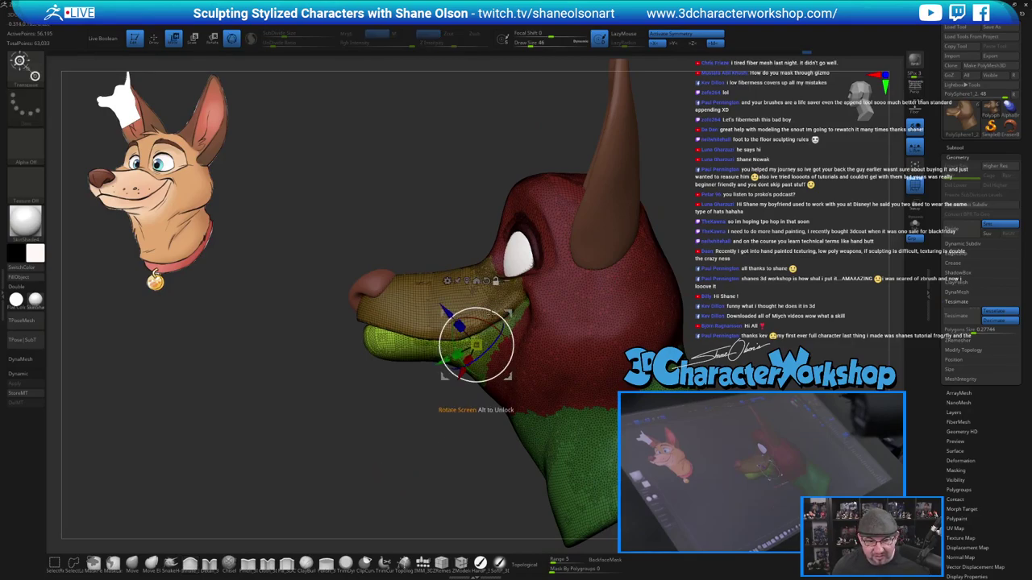
pyautogui.click(486, 281)
pyautogui.keyDown('alt'); pyautogui.moveTo(511, 313); pyautogui.dragTo(540, 333); pyautogui.keyUp('alt')
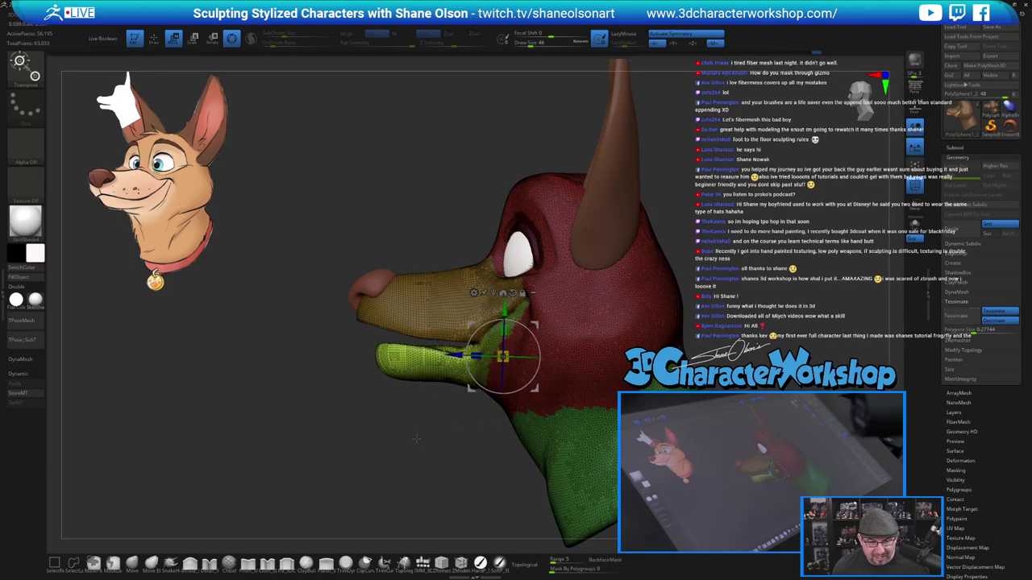
pyautogui.moveTo(416, 439); pyautogui.dragTo(482, 437)
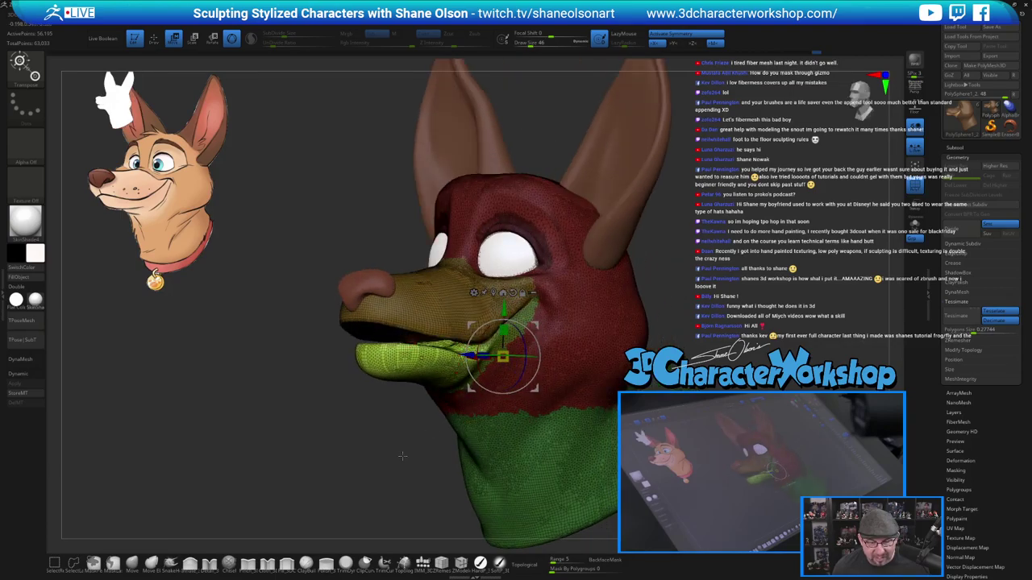
pyautogui.keyDown('shift'); pyautogui.moveTo(403, 456); pyautogui.dragTo(385, 454); pyautogui.keyUp('shift')
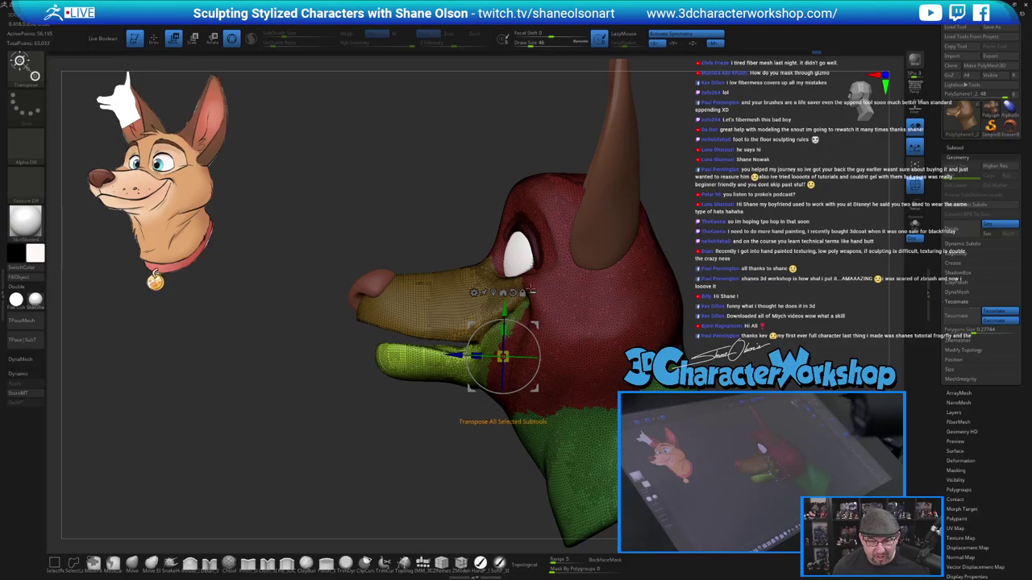
pyautogui.hotkey('ctrl', 'z')
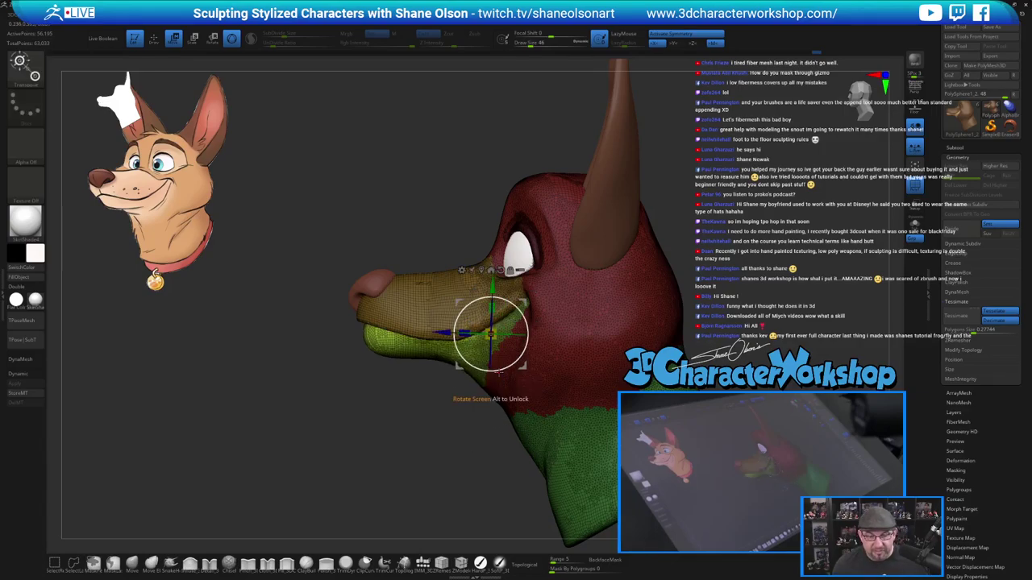
# Move the unmasked lower jaw slightly upward against the upper muzzle.
pyautogui.moveTo(492, 287); pyautogui.dragTo(492, 286)
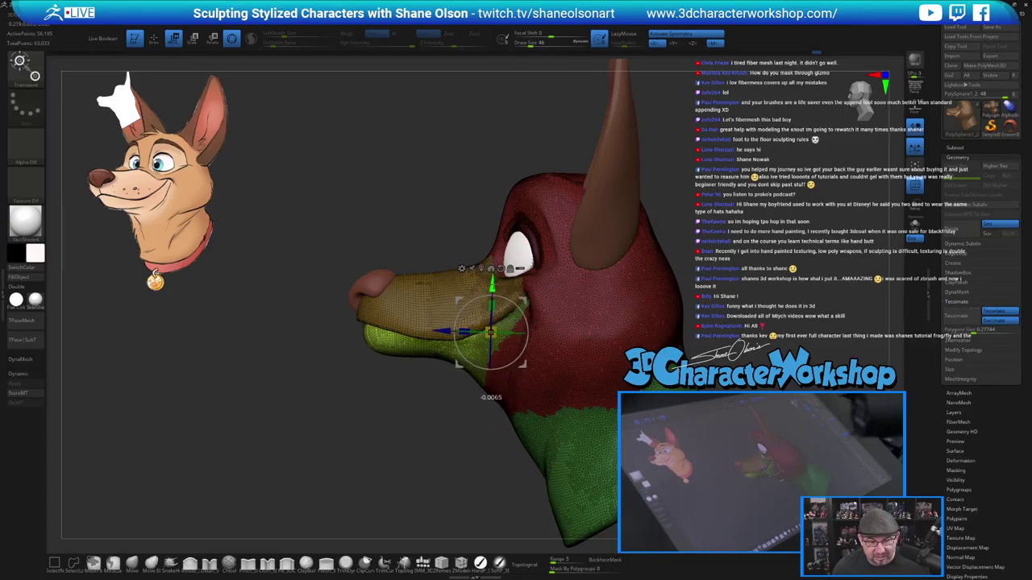
pyautogui.moveTo(379, 414)
pyautogui.mouseDown()
pyautogui.moveTo(439, 425)
pyautogui.moveTo(392, 429)
pyautogui.mouseUp()
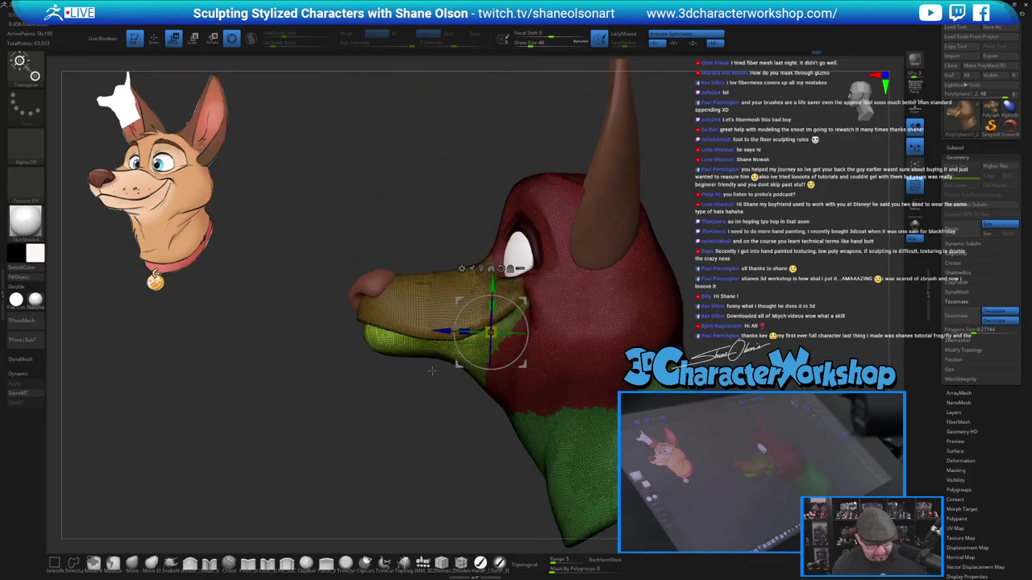
# Clear the mask from the head and adjust the lip line along the muzzle's side with the Move brush at draw size 145.
pyautogui.press('q')
pyautogui.press('s')
pyautogui.click(346, 487)
pyautogui.click(132, 565)
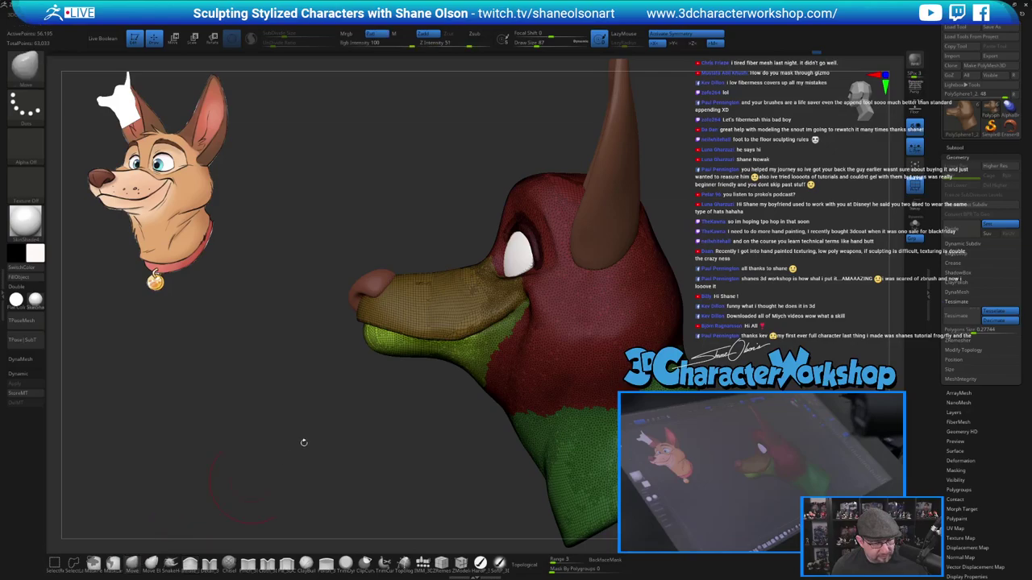
pyautogui.press('s')
pyautogui.click(344, 415)
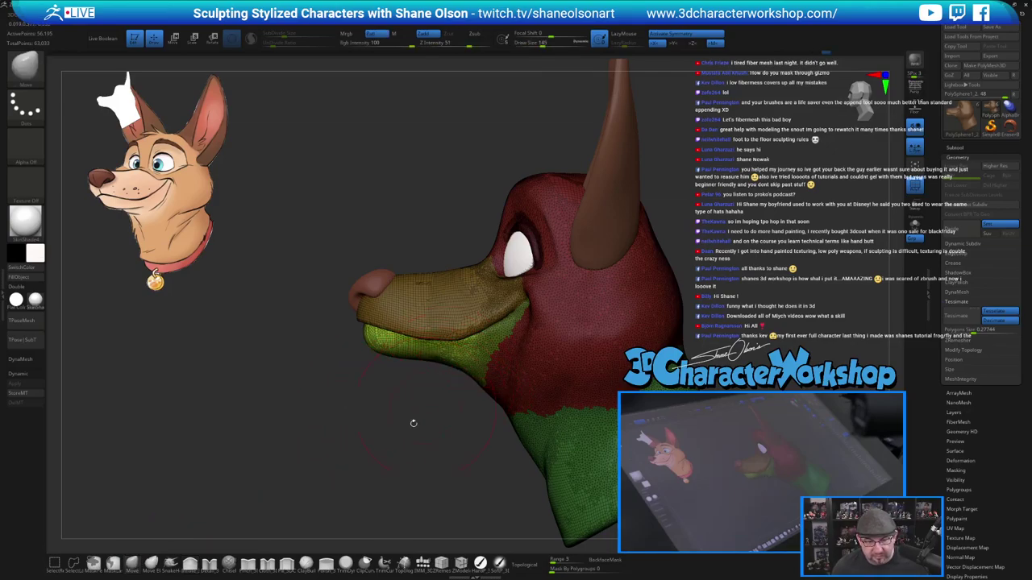
pyautogui.keyDown('ctrl'); pyautogui.moveTo(418, 440); pyautogui.dragTo(374, 432); pyautogui.keyUp('ctrl')
pyautogui.moveTo(437, 331); pyautogui.dragTo(428, 339)
# Reduce the Move brush to draw size 33 and turn off the polygroup wireframe on the head.
pyautogui.press('s')
pyautogui.moveTo(332, 396); pyautogui.dragTo(424, 395)
pyautogui.press('[')
pyautogui.press('[')
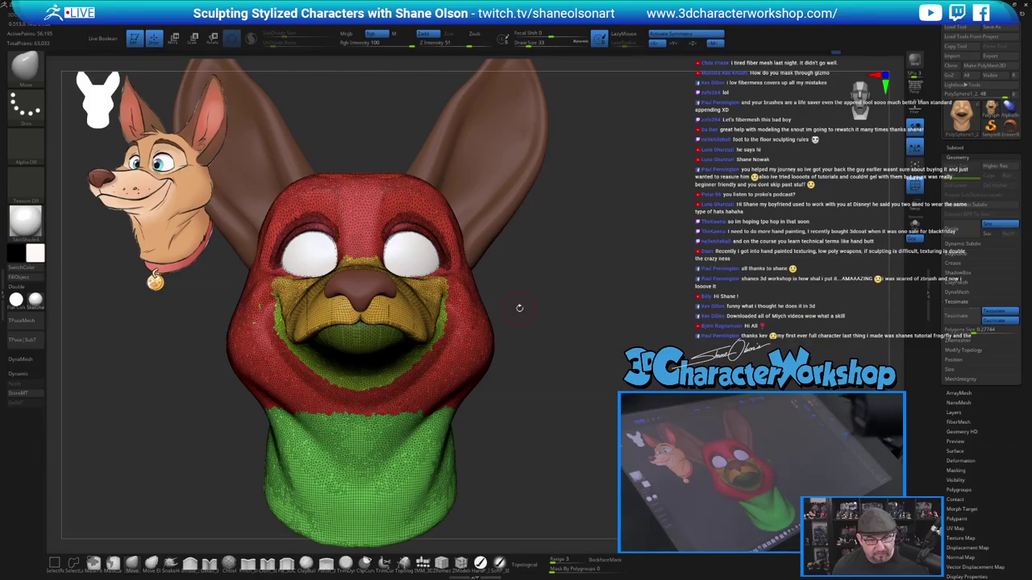
pyautogui.moveTo(519, 307); pyautogui.dragTo(448, 384)
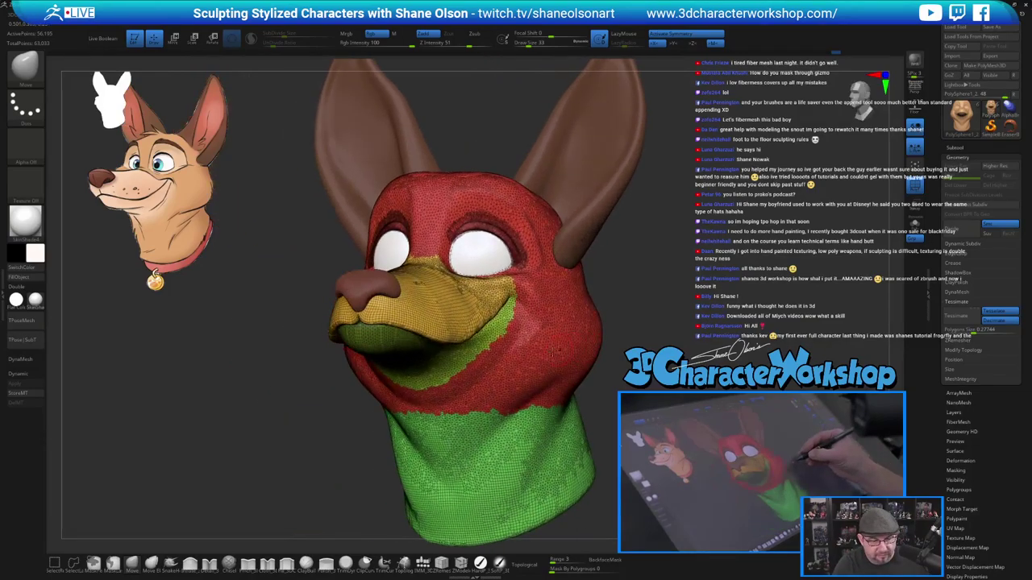
pyautogui.hotkey('shift', 'f')
# Select the nose and reshape it at the tip of the muzzle with the Move brush at draw size 65.
pyautogui.moveTo(368, 355); pyautogui.dragTo(419, 303, button='right')
pyautogui.press('s')
pyautogui.moveTo(391, 306); pyautogui.dragTo(396, 305)
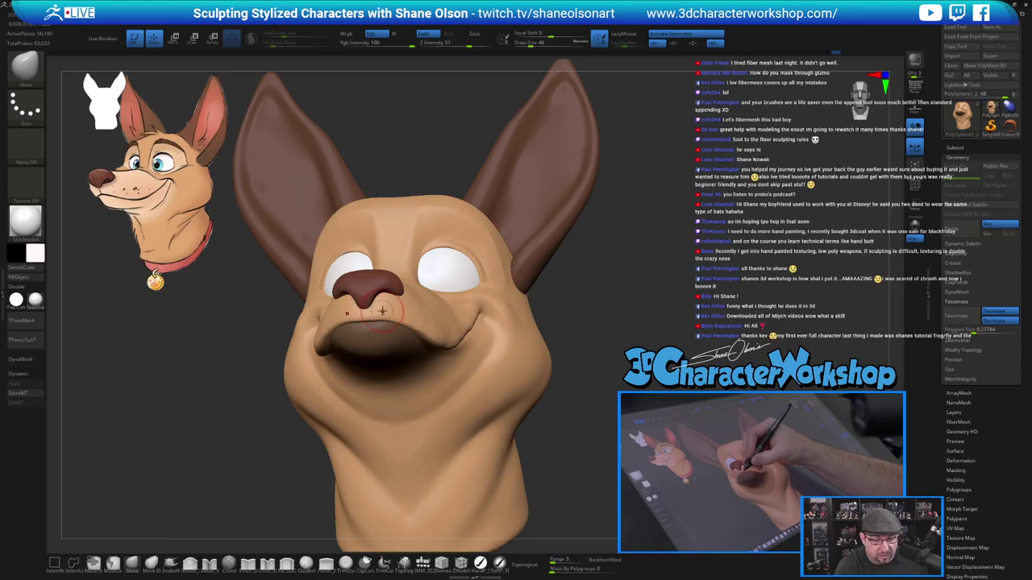
pyautogui.moveTo(382, 312)
pyautogui.mouseDown(button='right')
pyautogui.moveTo(365, 309)
pyautogui.moveTo(407, 280)
pyautogui.mouseUp(button='right')
pyautogui.press(']')
pyautogui.keyDown('ctrl'); pyautogui.moveTo(634, 298); pyautogui.dragTo(655, 338, button='right'); pyautogui.keyUp('ctrl')
pyautogui.moveTo(529, 358); pyautogui.dragTo(522, 341, button='right')
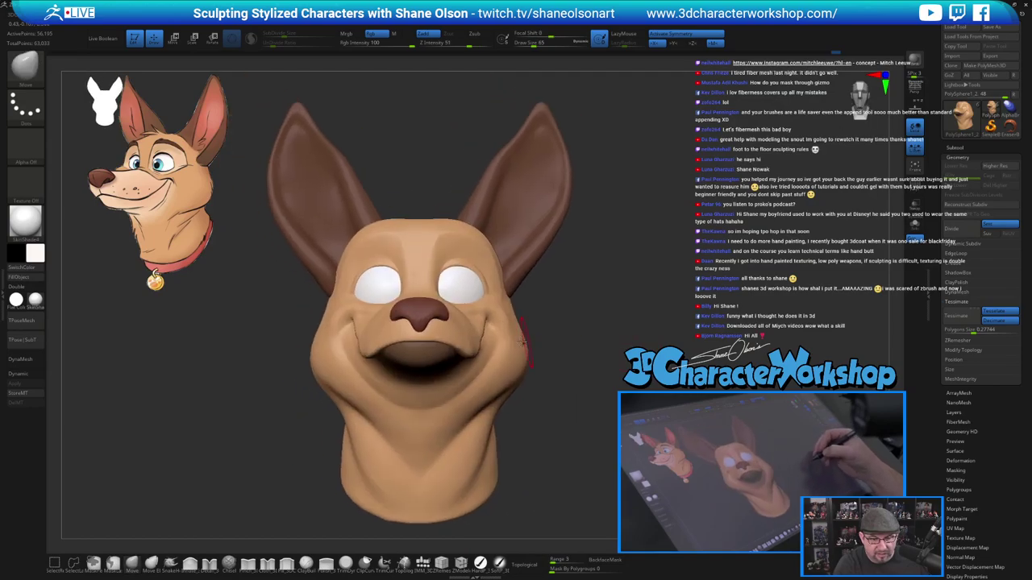
pyautogui.keyDown('alt'); pyautogui.click(423, 314); pyautogui.keyUp('alt')
pyautogui.moveTo(592, 351); pyautogui.dragTo(533, 355, button='right')
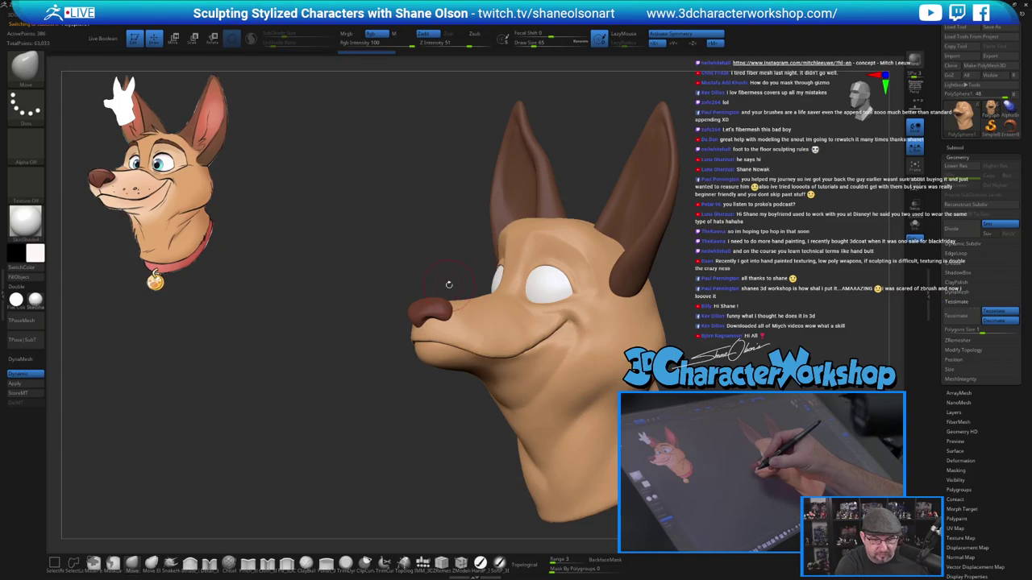
pyautogui.moveTo(449, 285); pyautogui.dragTo(438, 287, button='right')
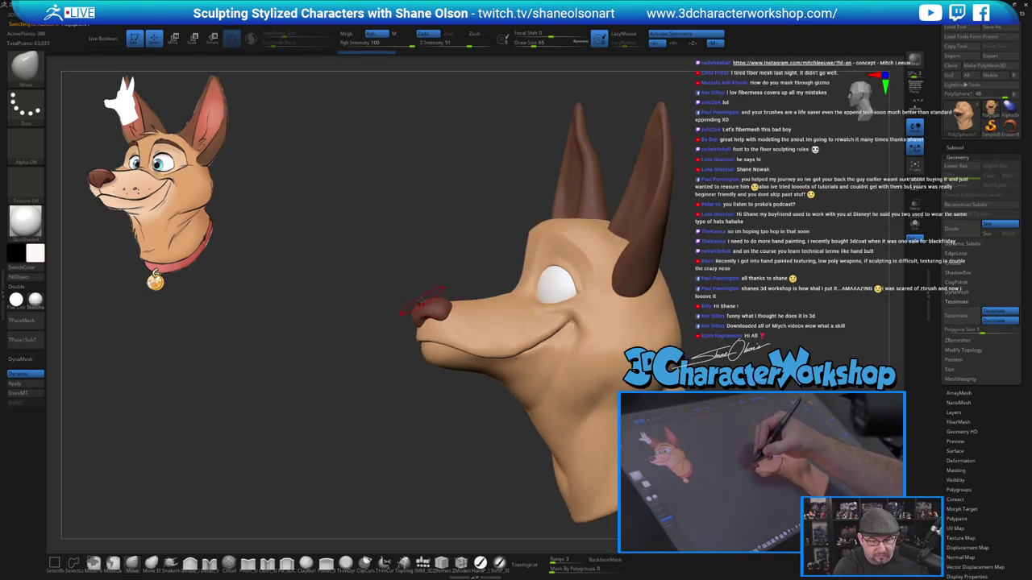
pyautogui.moveTo(461, 239); pyautogui.dragTo(458, 254, button='right')
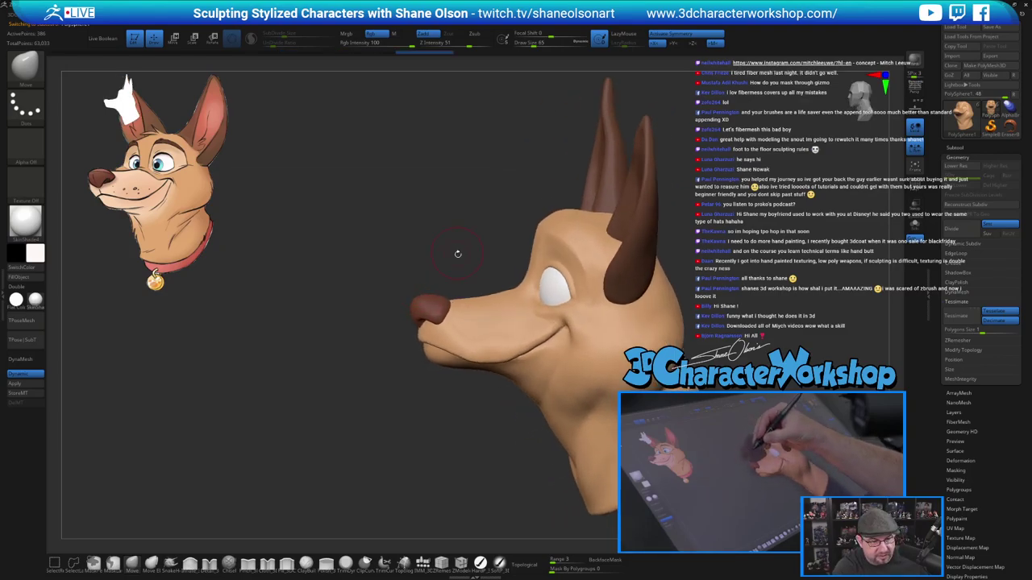
pyautogui.moveTo(453, 284)
pyautogui.mouseDown()
pyautogui.moveTo(453, 266)
pyautogui.moveTo(424, 276)
pyautogui.moveTo(441, 308)
pyautogui.mouseUp()
pyautogui.press('s')
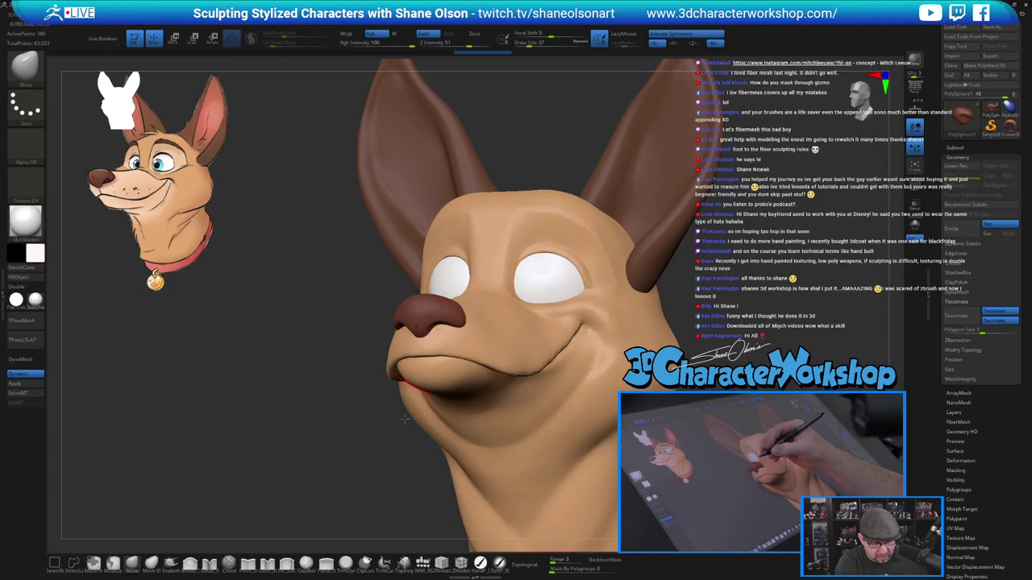
# Refine and smooth the nose surface around the nostril with a small brush, and display the nose's wireframe.
pyautogui.keyDown('alt'); pyautogui.moveTo(390, 477); pyautogui.dragTo(394, 501); pyautogui.keyUp('alt')
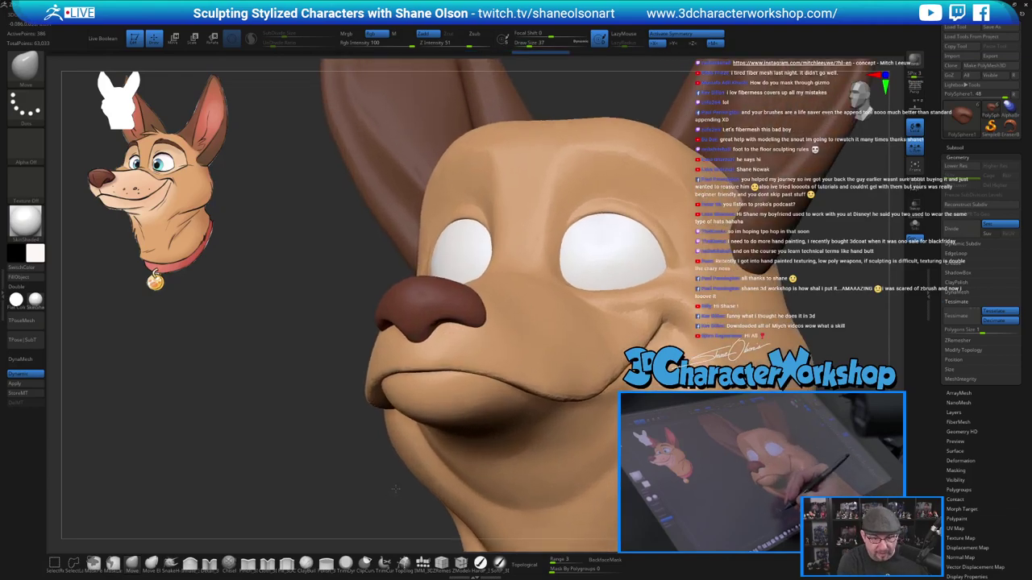
pyautogui.click(249, 564)
pyautogui.press('s')
pyautogui.moveTo(256, 464); pyautogui.dragTo(252, 464)
pyautogui.moveTo(490, 284); pyautogui.dragTo(486, 270, button='right')
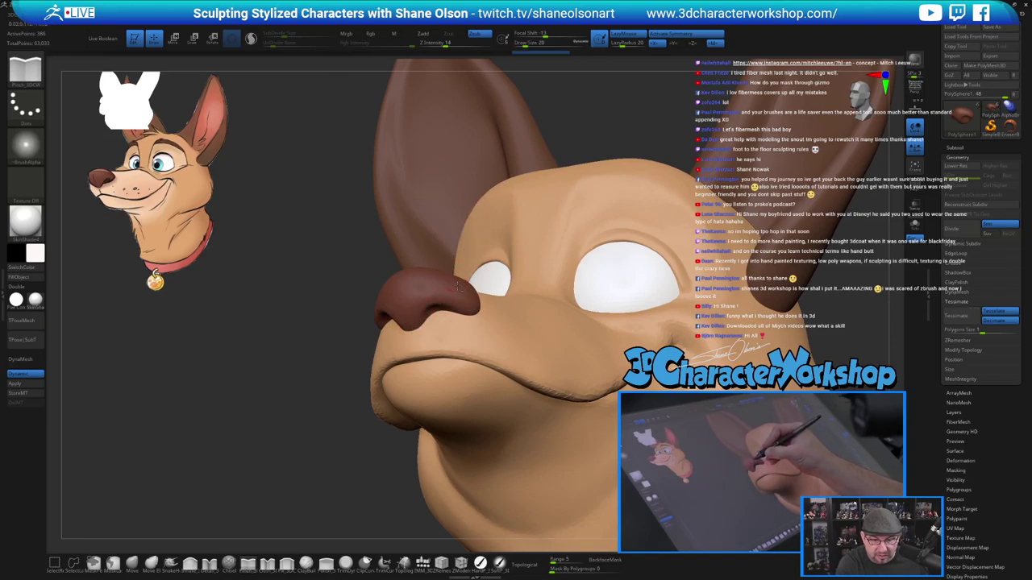
pyautogui.moveTo(459, 287); pyautogui.dragTo(464, 290)
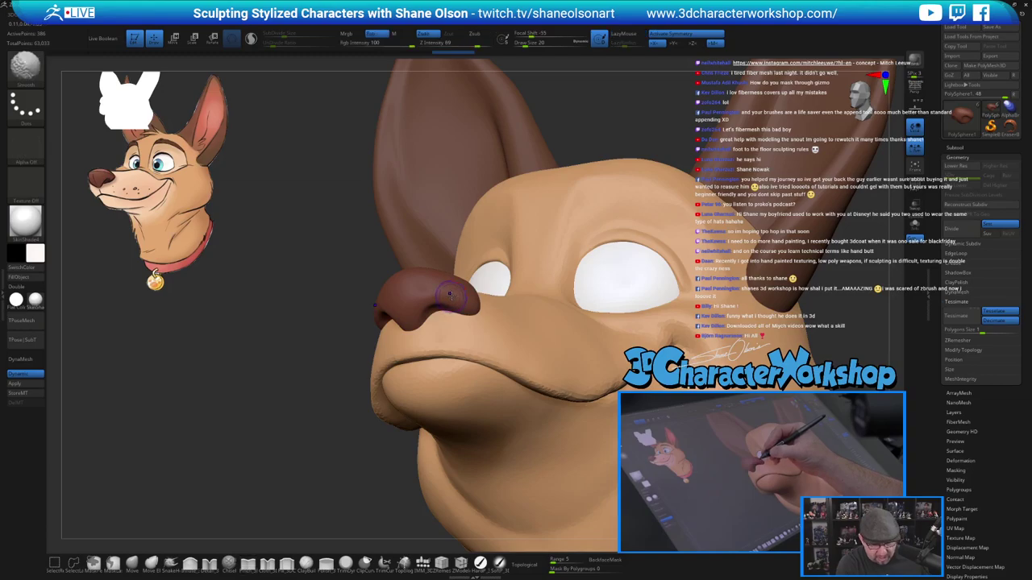
pyautogui.hotkey('shift', 'f')
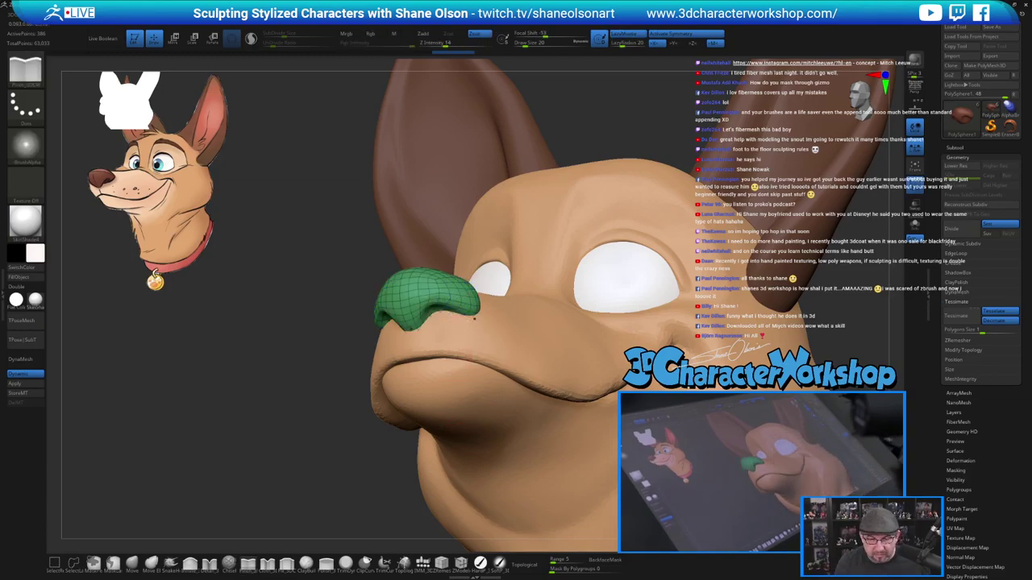
# Try to Tessimate the nose at a polygon size of 0.05224, and undo the tessellation.
pyautogui.keyDown('alt'); pyautogui.moveTo(348, 374); pyautogui.dragTo(347, 378); pyautogui.keyUp('alt')
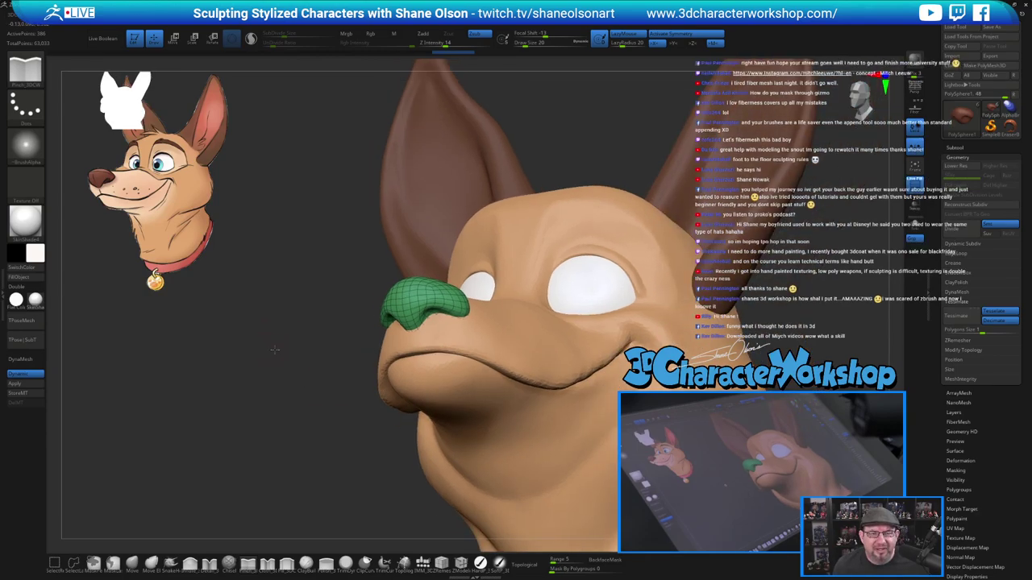
pyautogui.moveTo(275, 349); pyautogui.dragTo(271, 343)
pyautogui.moveTo(279, 296)
pyautogui.keyDown('alt'); pyautogui.mouseDown()
pyautogui.moveTo(276, 265)
pyautogui.moveTo(281, 277)
pyautogui.mouseUp(); pyautogui.keyUp('alt')
pyautogui.press('s')
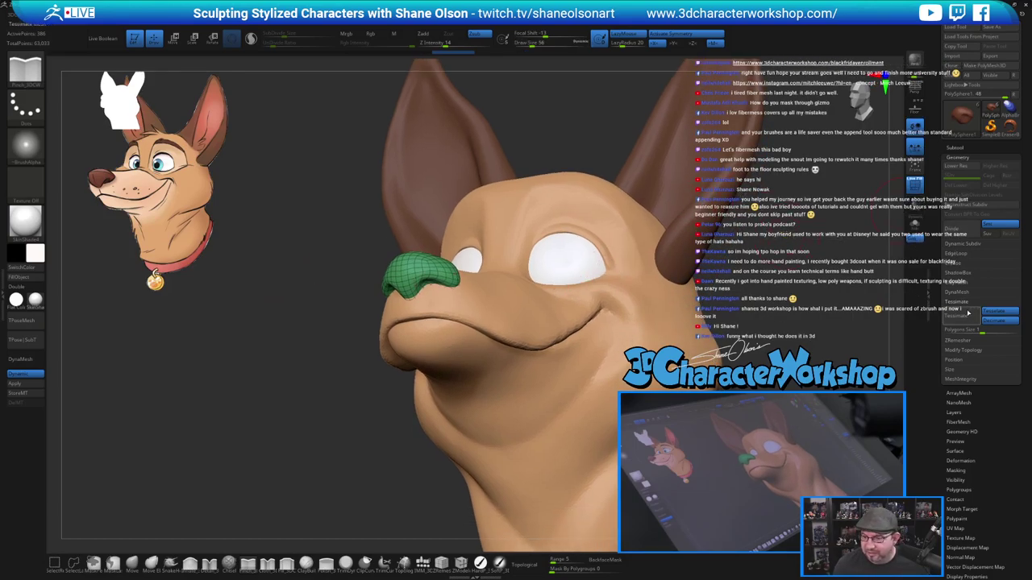
pyautogui.hotkey('shift', 'f')
pyautogui.hotkey('shift', 'f')
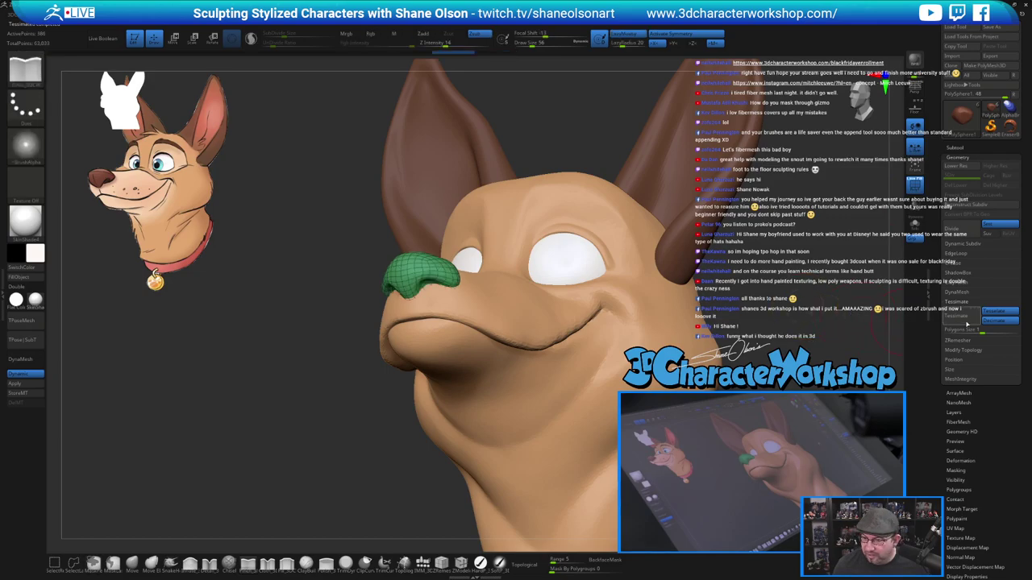
pyautogui.moveTo(980, 330); pyautogui.dragTo(959, 332)
pyautogui.click(958, 320)
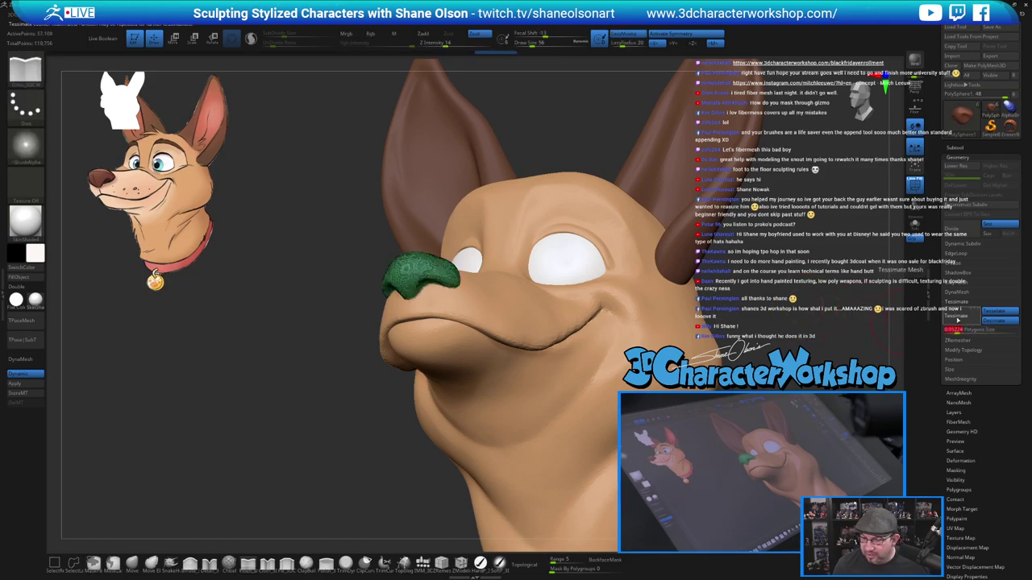
pyautogui.keyDown('alt'); pyautogui.moveTo(347, 255); pyautogui.dragTo(364, 310); pyautogui.keyUp('alt')
pyautogui.hotkey('ctrl', 'z')
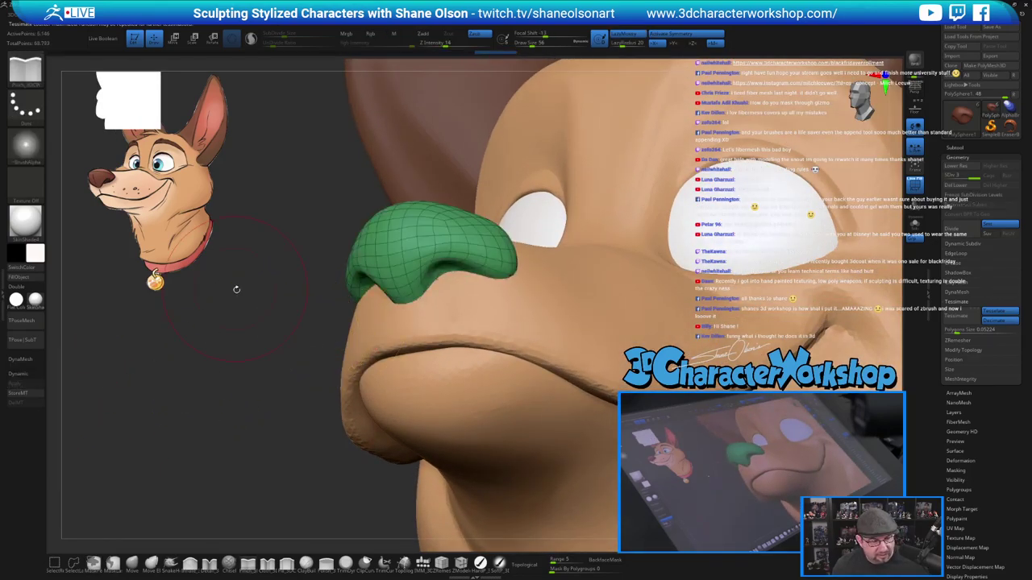
# Delete the nose's lower subdivision levels and turn off its wireframe display.
pyautogui.hotkey('shift', 'f')
pyautogui.hotkey('shift', 'f')
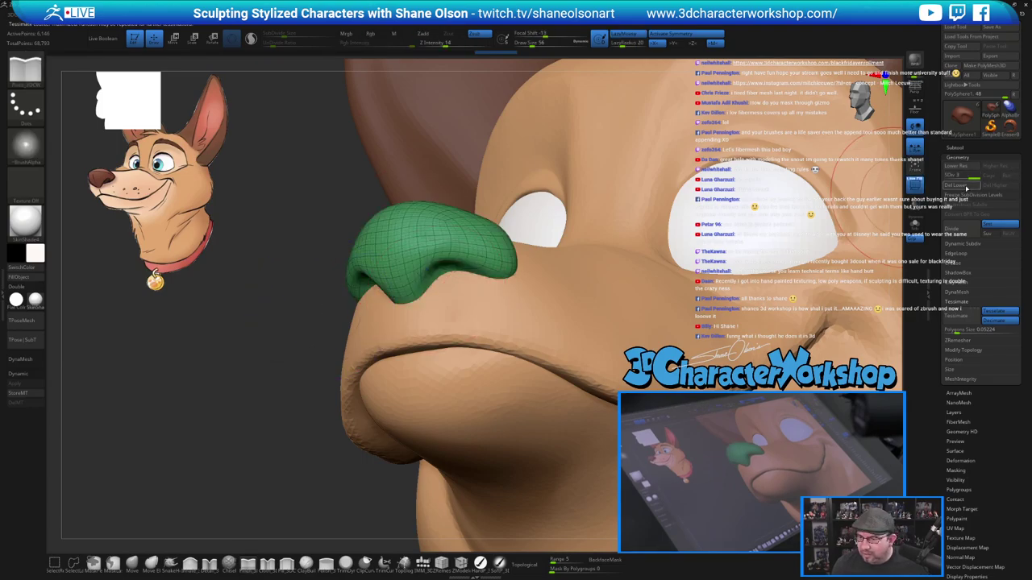
pyautogui.click(965, 187)
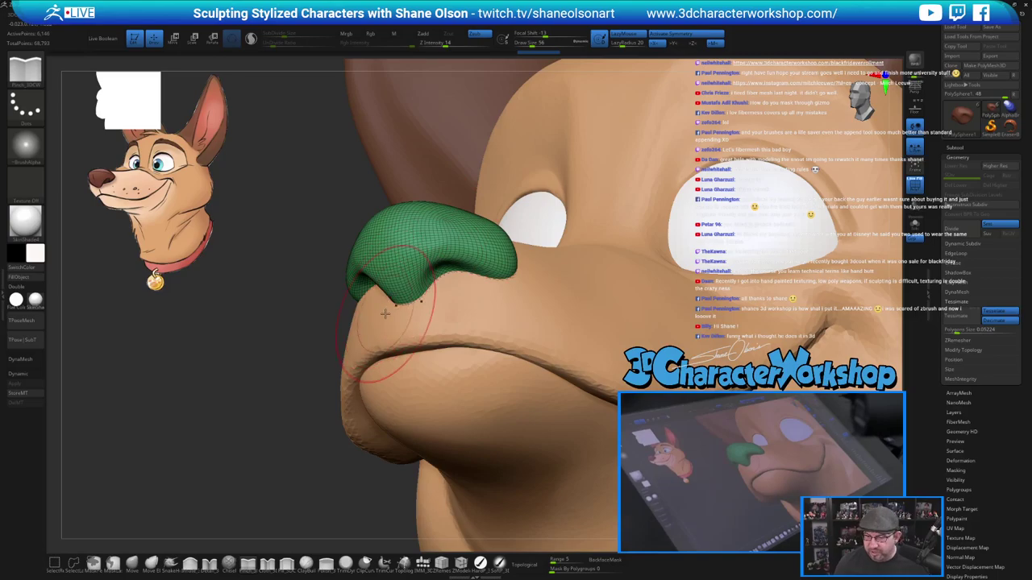
pyautogui.hotkey('shift', 'f')
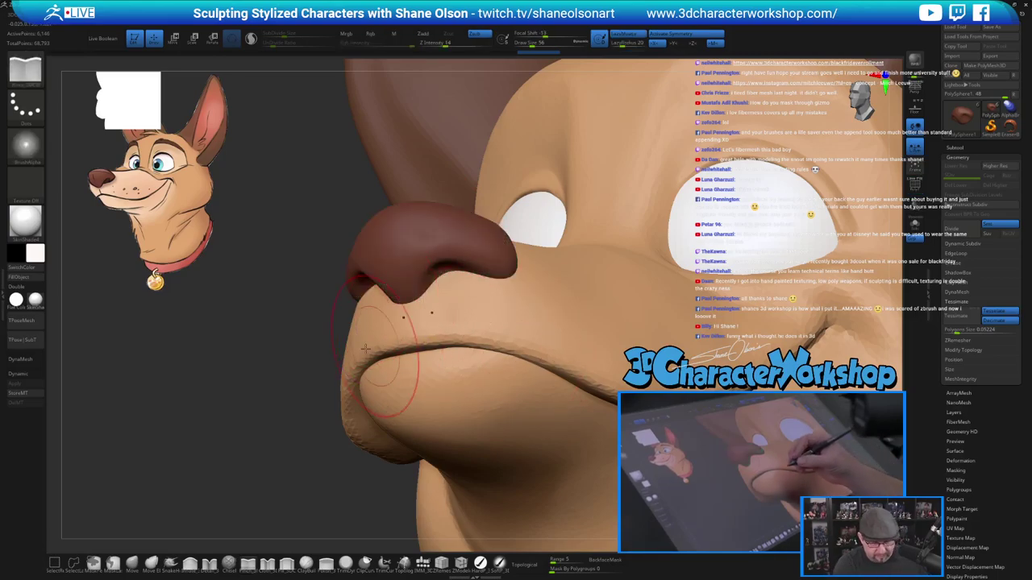
# Sharpen the rim of the nostril with the Pinch brush, reducing the draw size to 22.
pyautogui.press('s')
pyautogui.click(272, 379)
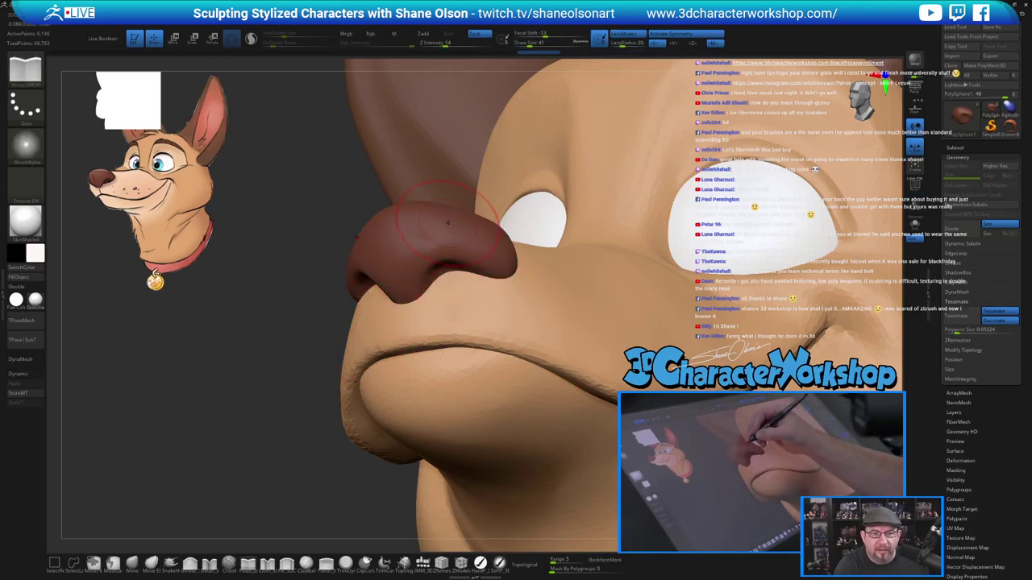
pyautogui.press('s')
pyautogui.click(335, 197)
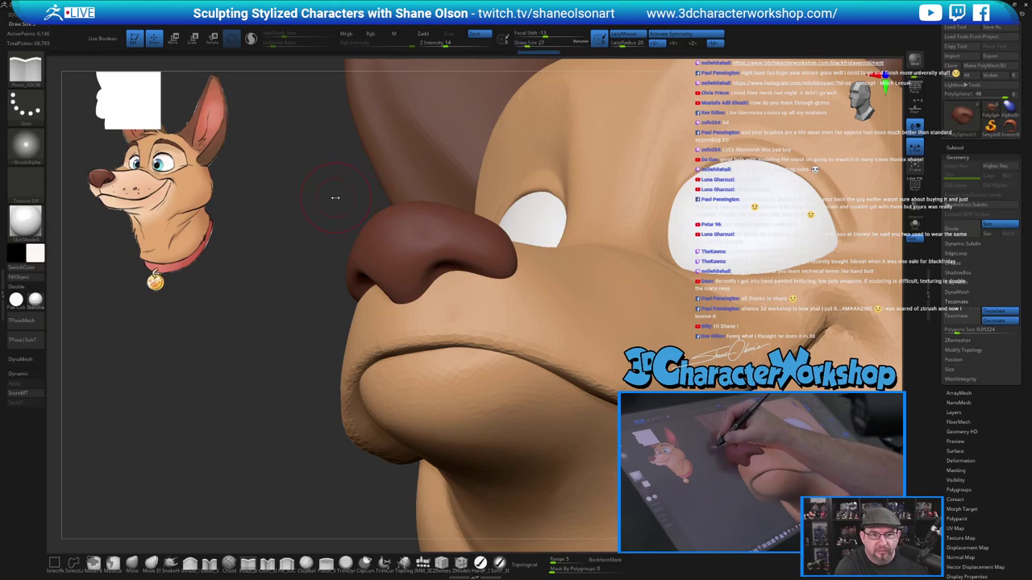
pyautogui.press('s')
pyautogui.click(426, 273)
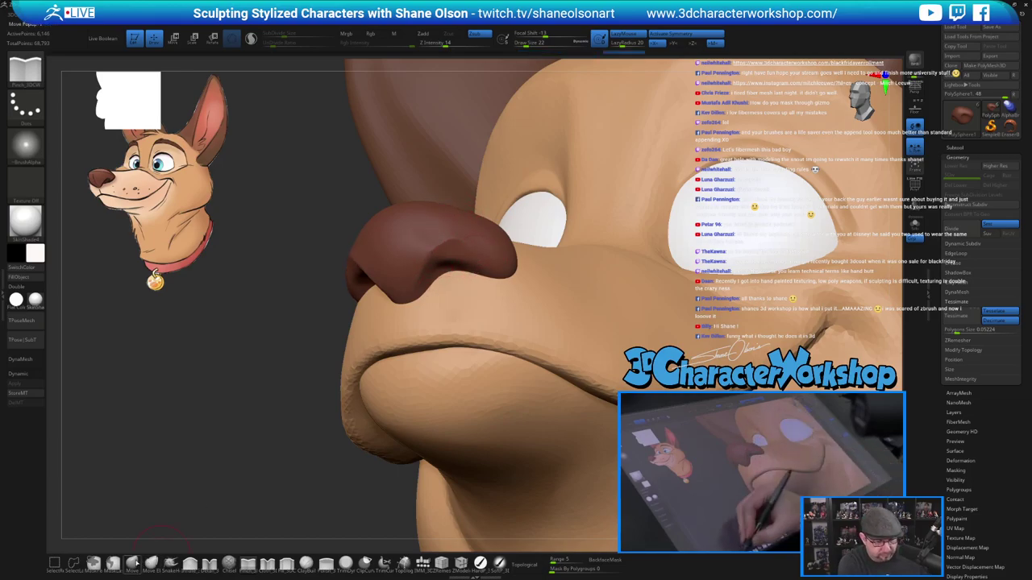
# Reshape and smooth the nostril opening with the Move brush at draw size 22.
pyautogui.click(134, 564)
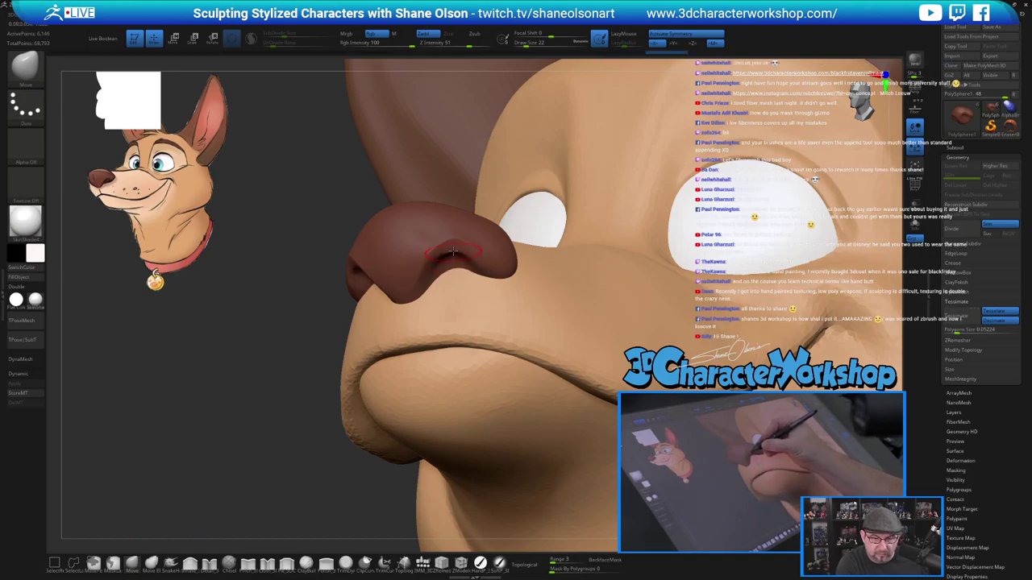
pyautogui.moveTo(479, 281)
pyautogui.mouseDown(button='right')
pyautogui.moveTo(589, 273)
pyautogui.moveTo(556, 262)
pyautogui.mouseUp(button='right')
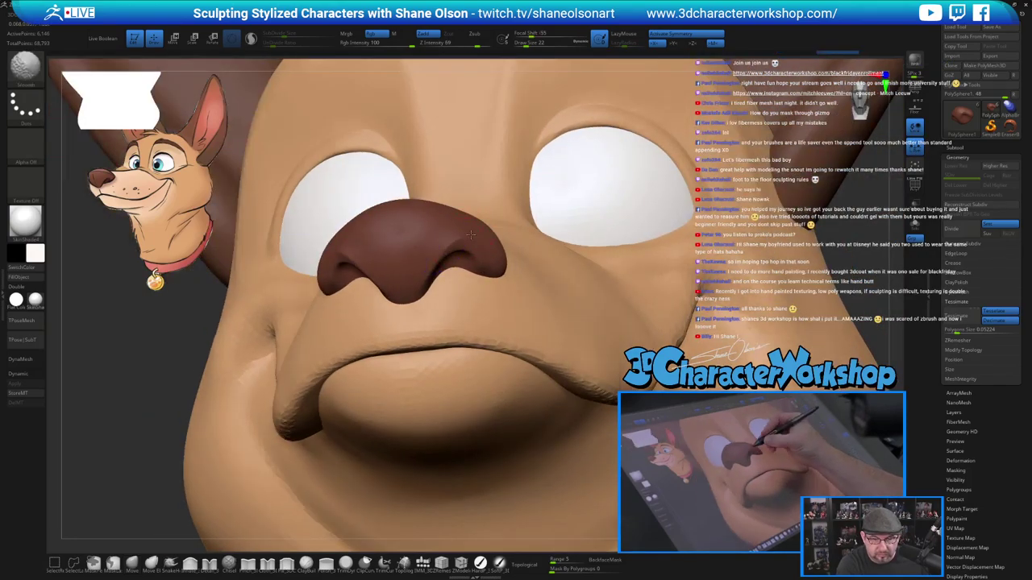
pyautogui.moveTo(540, 274); pyautogui.dragTo(533, 282, button='right')
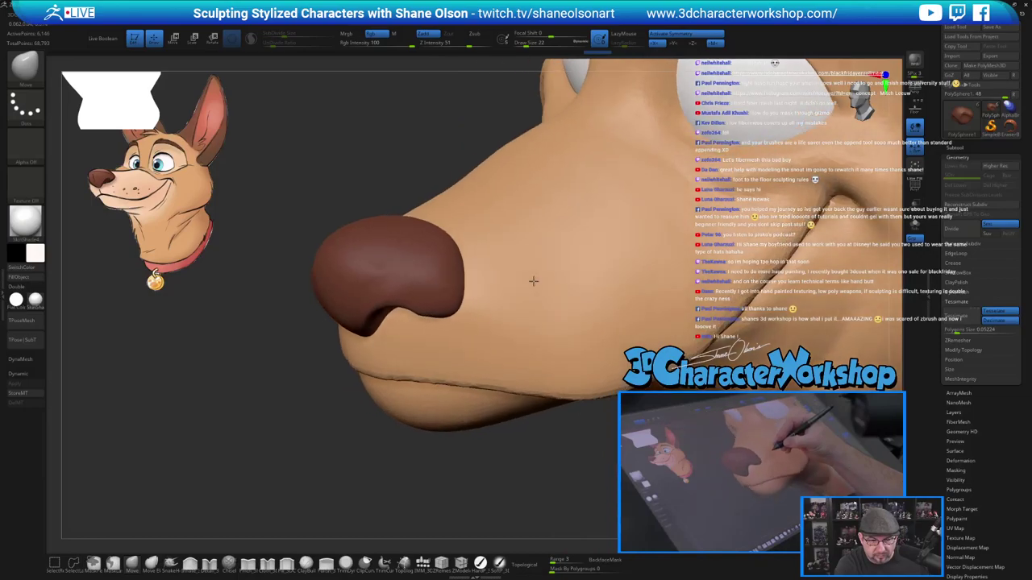
# Pinch a ridge along the side of the nose and shape its front tip with the Move brush at draw size 29.
pyautogui.click(249, 564)
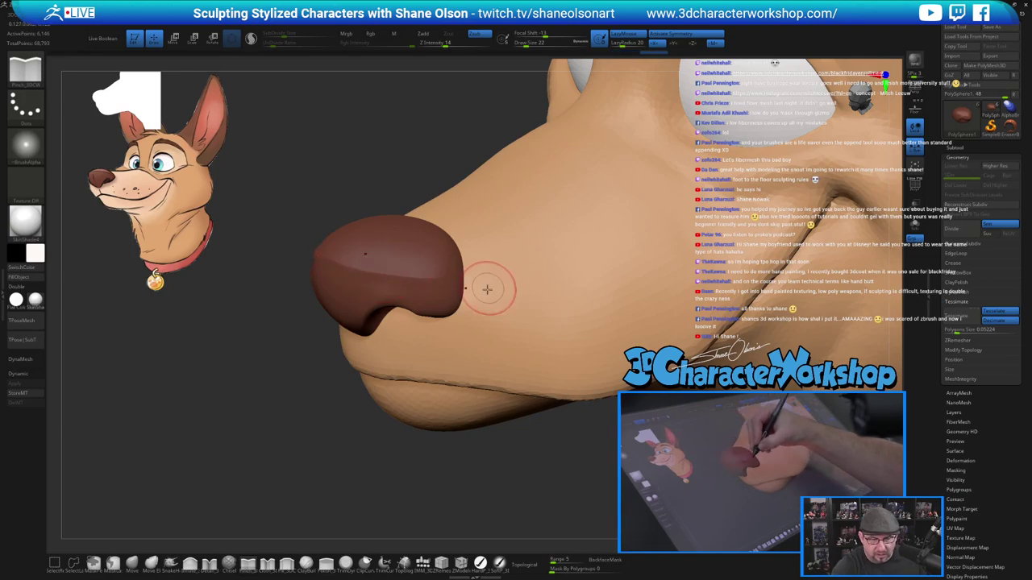
pyautogui.moveTo(487, 296)
pyautogui.mouseDown(button='right')
pyautogui.moveTo(479, 302)
pyautogui.moveTo(489, 286)
pyautogui.moveTo(474, 295)
pyautogui.mouseUp(button='right')
pyautogui.click(132, 564)
pyautogui.press('s')
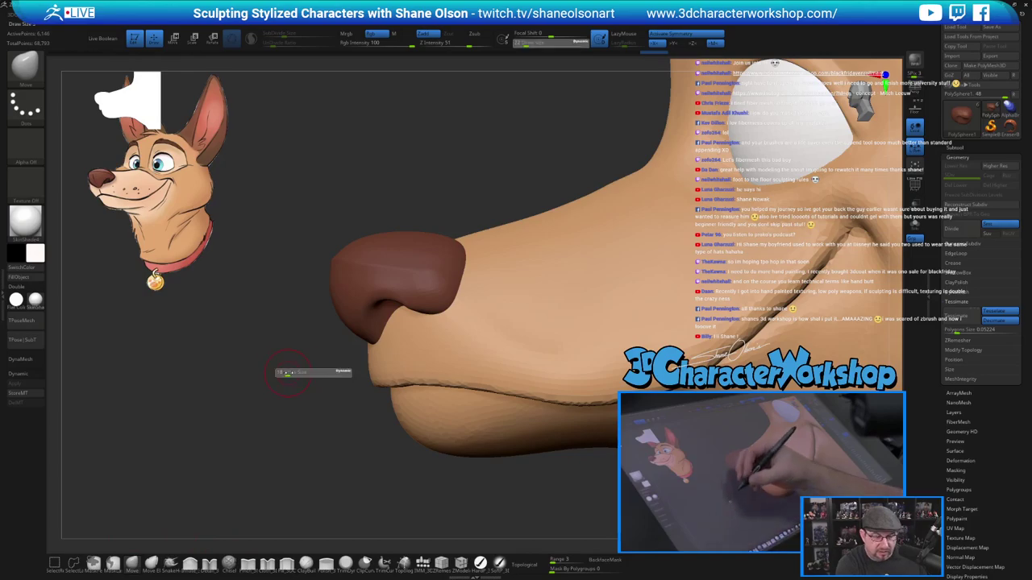
pyautogui.moveTo(289, 374); pyautogui.dragTo(294, 373)
pyautogui.moveTo(300, 367); pyautogui.dragTo(320, 373, button='right')
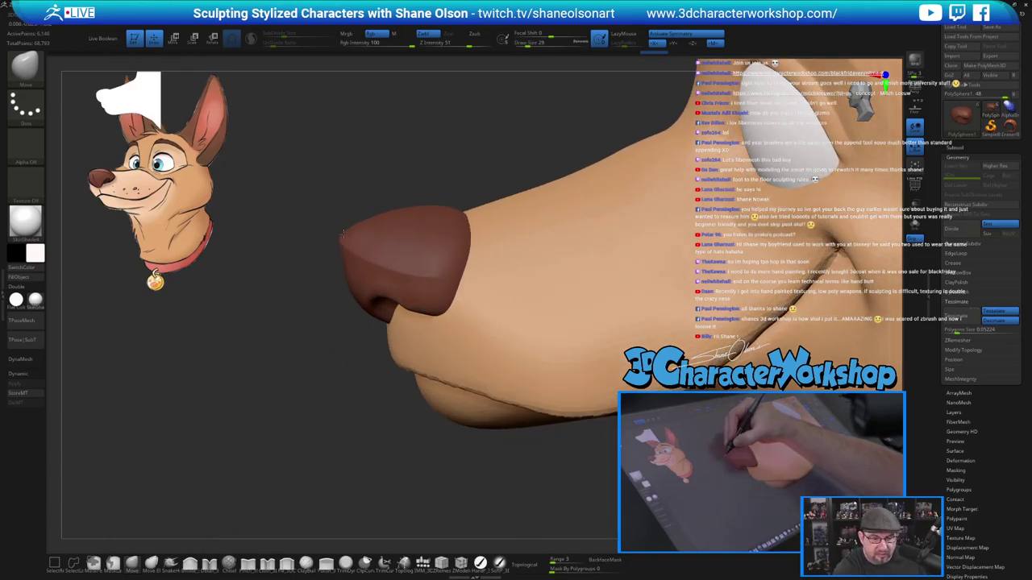
pyautogui.press('shift')
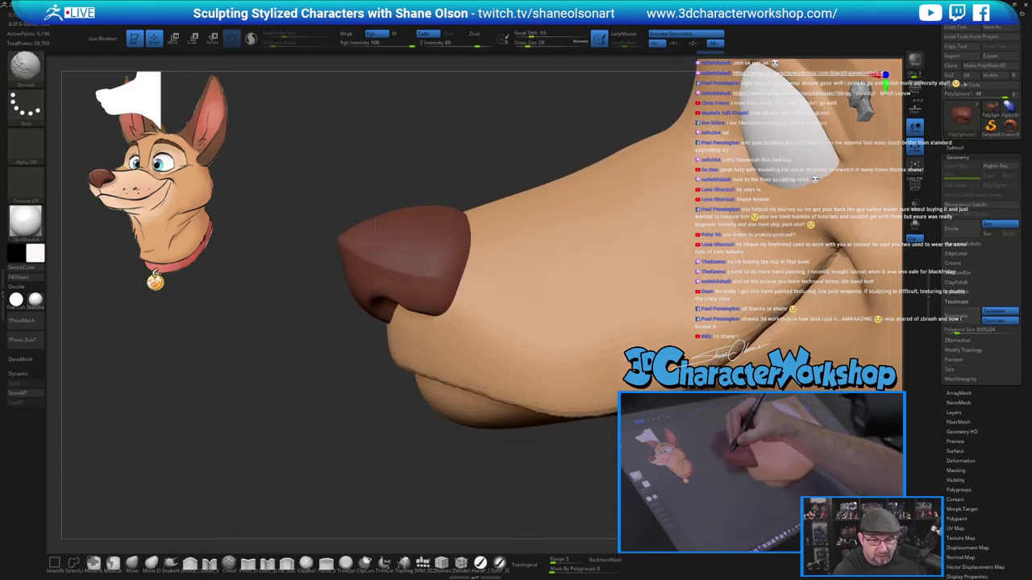
pyautogui.keyDown('shift'); pyautogui.moveTo(375, 227); pyautogui.dragTo(387, 226); pyautogui.keyUp('shift')
# Smooth the top and side surface of the nose above the ridge.
pyautogui.moveTo(391, 238); pyautogui.dragTo(370, 238, button='right')
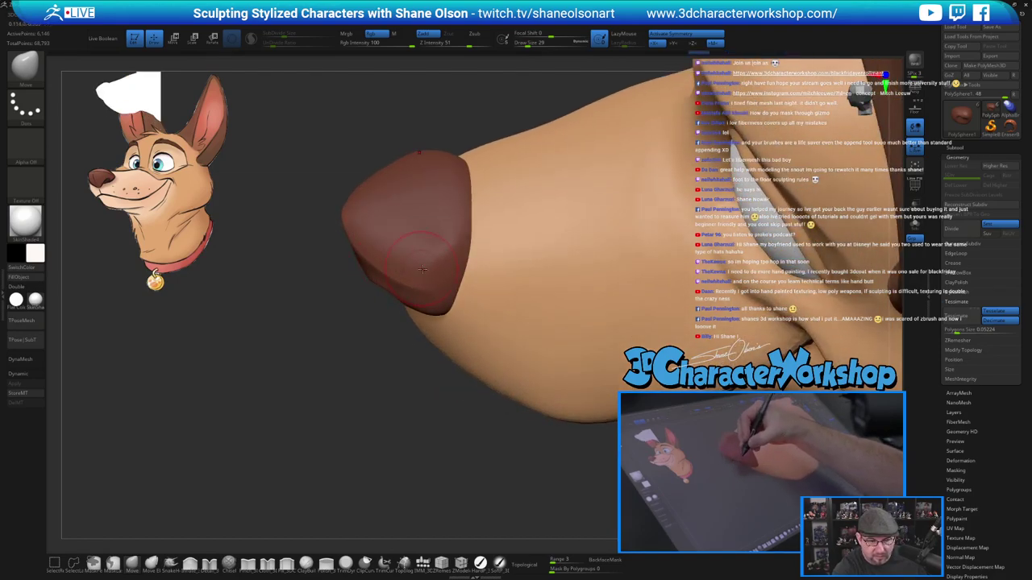
pyautogui.moveTo(422, 270); pyautogui.dragTo(400, 244, button='right')
pyautogui.press('shift')
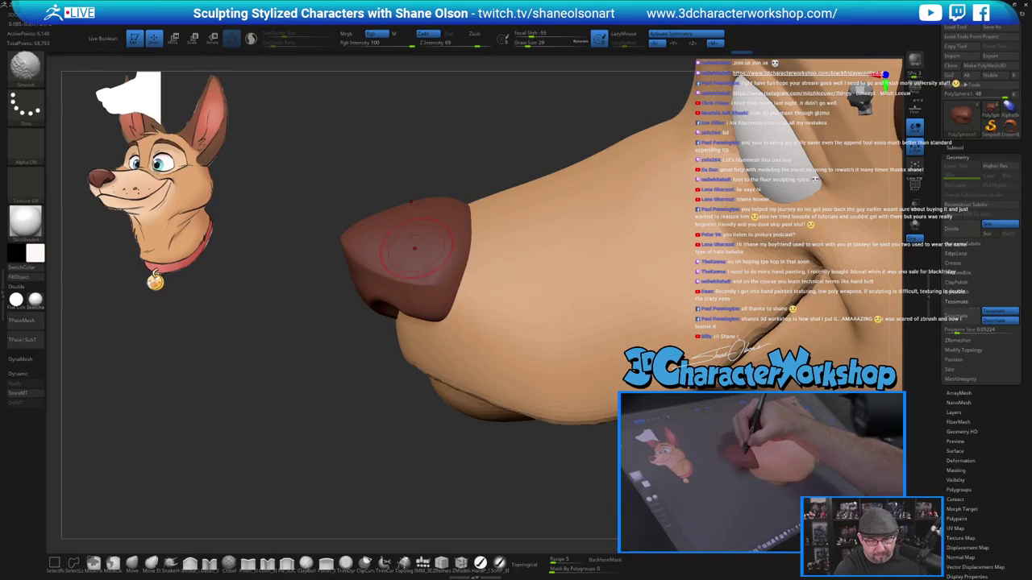
pyautogui.keyDown('shift'); pyautogui.moveTo(417, 248); pyautogui.dragTo(421, 252); pyautogui.keyUp('shift')
pyautogui.moveTo(453, 335); pyautogui.dragTo(487, 311, button='right')
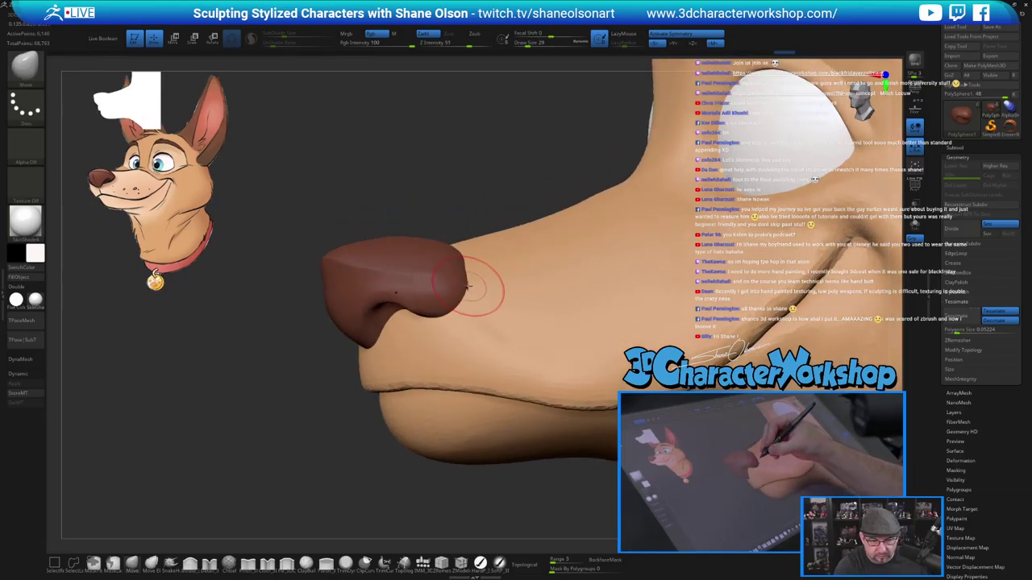
# Adjust the rear edge and upper contour of the nose with the Move brush, smoothing its side and raising the draw size to 37.
pyautogui.moveTo(469, 286); pyautogui.dragTo(484, 272)
pyautogui.moveTo(486, 272); pyautogui.dragTo(484, 311, button='right')
pyautogui.press('s')
pyautogui.moveTo(479, 237); pyautogui.dragTo(448, 231)
pyautogui.moveTo(461, 225); pyautogui.dragTo(439, 232)
pyautogui.moveTo(463, 237)
pyautogui.mouseDown(button='right')
pyautogui.moveTo(473, 230)
pyautogui.moveTo(458, 221)
pyautogui.moveTo(415, 258)
pyautogui.moveTo(401, 292)
pyautogui.mouseUp(button='right')
pyautogui.moveTo(393, 289)
pyautogui.keyDown('shift'); pyautogui.mouseDown()
pyautogui.moveTo(372, 284)
pyautogui.moveTo(390, 292)
pyautogui.mouseUp(); pyautogui.keyUp('shift')
pyautogui.press('s')
pyautogui.click(450, 458)
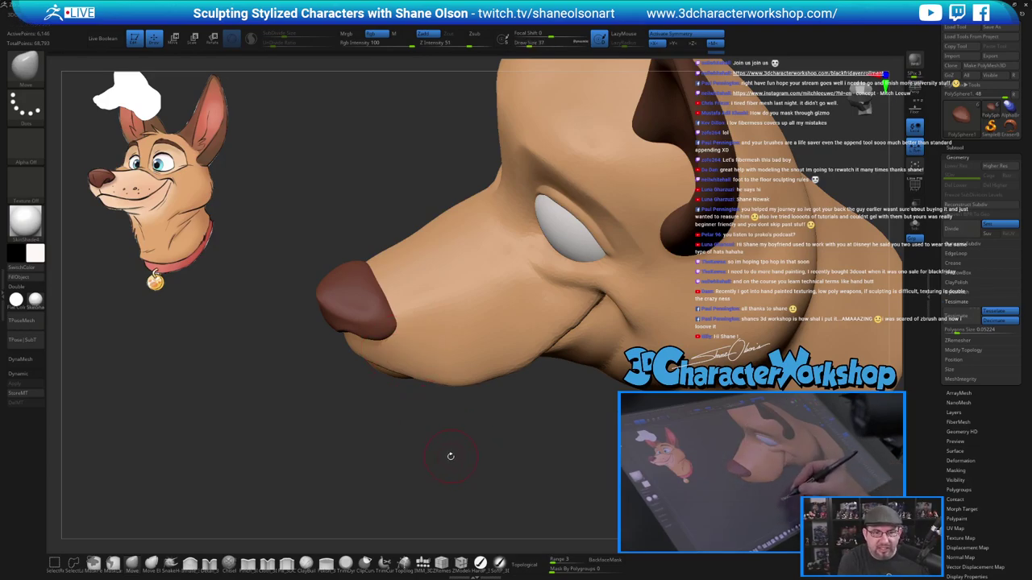
# Reshape the nose's outline from below the head with the Move brush at draw size 68.
pyautogui.moveTo(451, 456)
pyautogui.mouseDown(button='right')
pyautogui.moveTo(457, 425)
pyautogui.moveTo(449, 438)
pyautogui.moveTo(459, 440)
pyautogui.mouseUp(button='right')
pyautogui.keyDown('ctrl'); pyautogui.moveTo(459, 440); pyautogui.dragTo(525, 414, button='right'); pyautogui.keyUp('ctrl')
pyautogui.keyDown('alt'); pyautogui.moveTo(595, 380); pyautogui.dragTo(614, 375, button='right'); pyautogui.keyUp('alt')
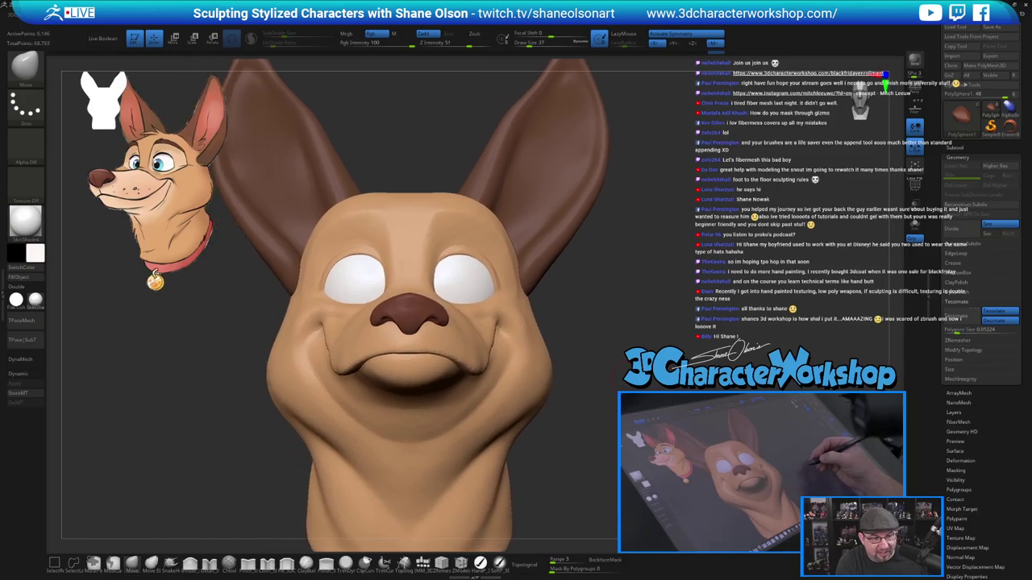
pyautogui.moveTo(524, 366); pyautogui.dragTo(495, 282, button='right')
pyautogui.keyDown('ctrl'); pyautogui.moveTo(457, 251); pyautogui.dragTo(472, 264, button='right'); pyautogui.keyUp('ctrl')
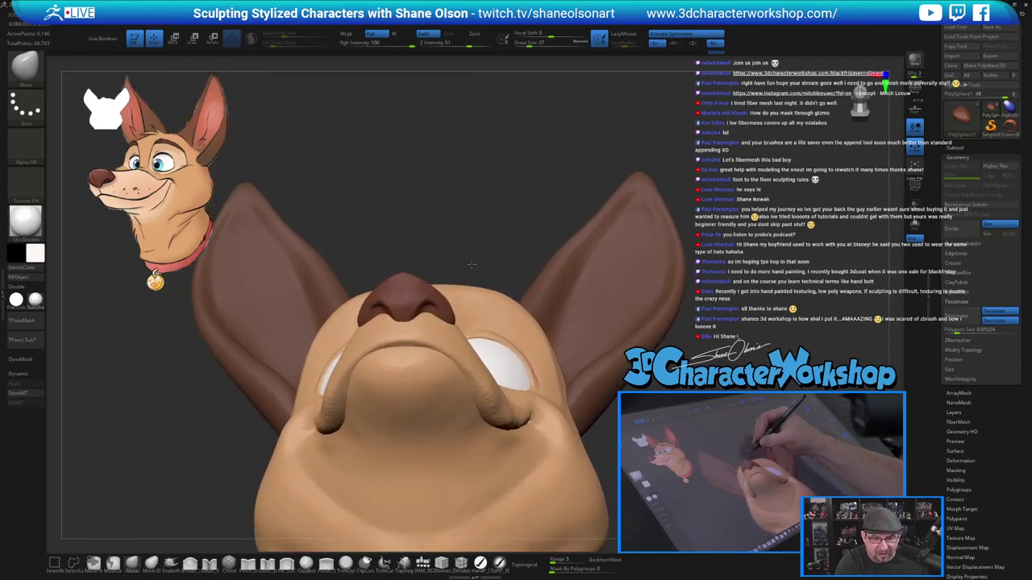
pyautogui.moveTo(471, 264); pyautogui.dragTo(466, 238)
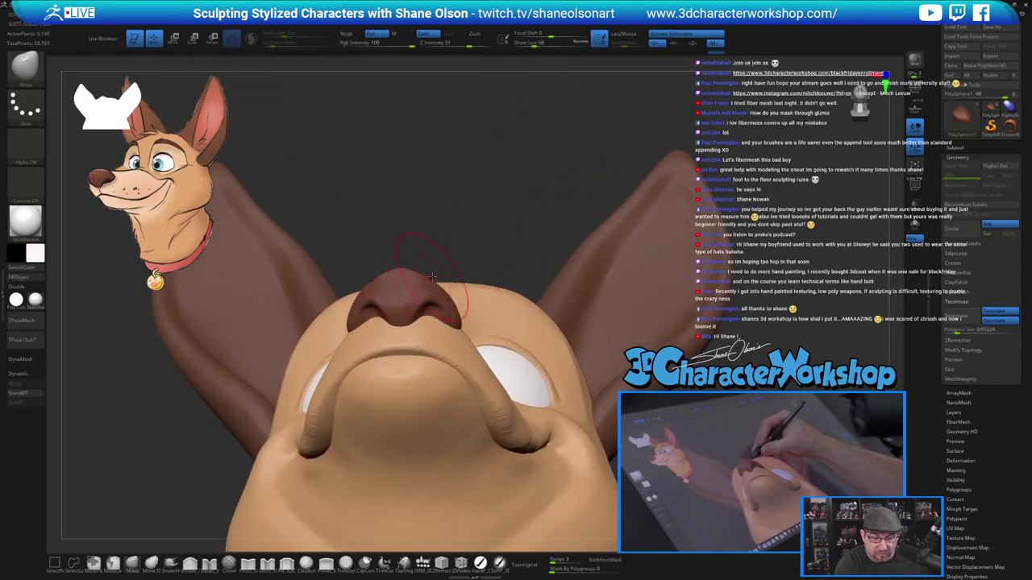
pyautogui.press('s')
pyautogui.moveTo(424, 272)
pyautogui.mouseDown()
pyautogui.moveTo(412, 272)
pyautogui.moveTo(428, 279)
pyautogui.mouseUp()
pyautogui.press('s')
pyautogui.moveTo(460, 235); pyautogui.dragTo(455, 200)
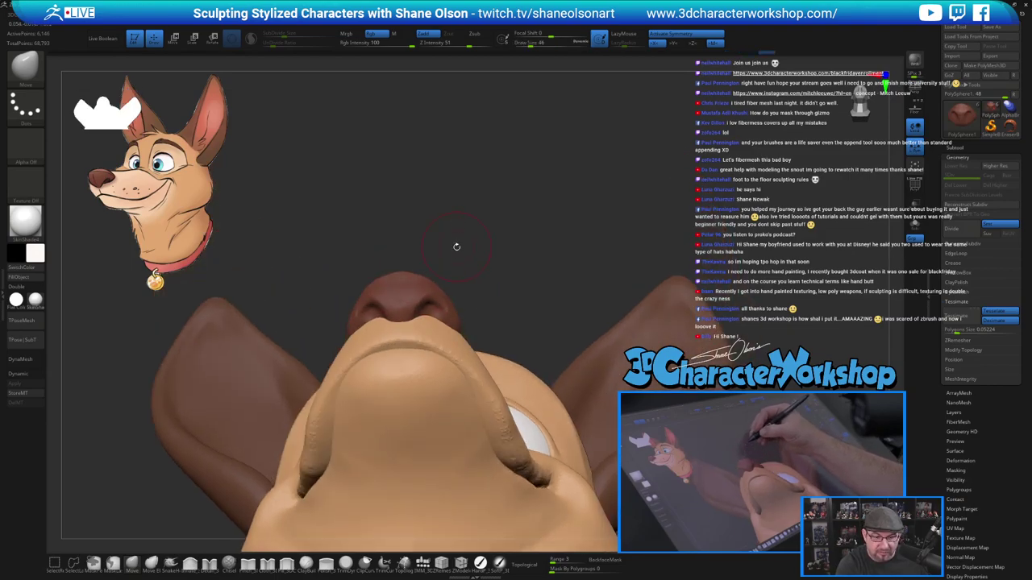
# Smooth the front and side of the nose, checking its shape from the side and front.
pyautogui.moveTo(462, 159); pyautogui.dragTo(433, 189)
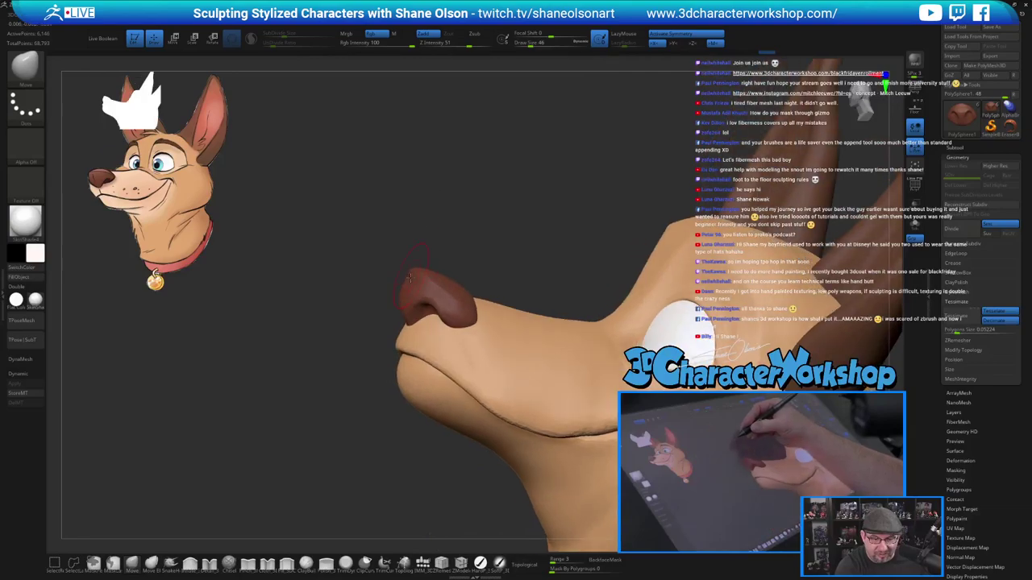
pyautogui.keyDown('shift'); pyautogui.moveTo(442, 286); pyautogui.dragTo(424, 282); pyautogui.keyUp('shift')
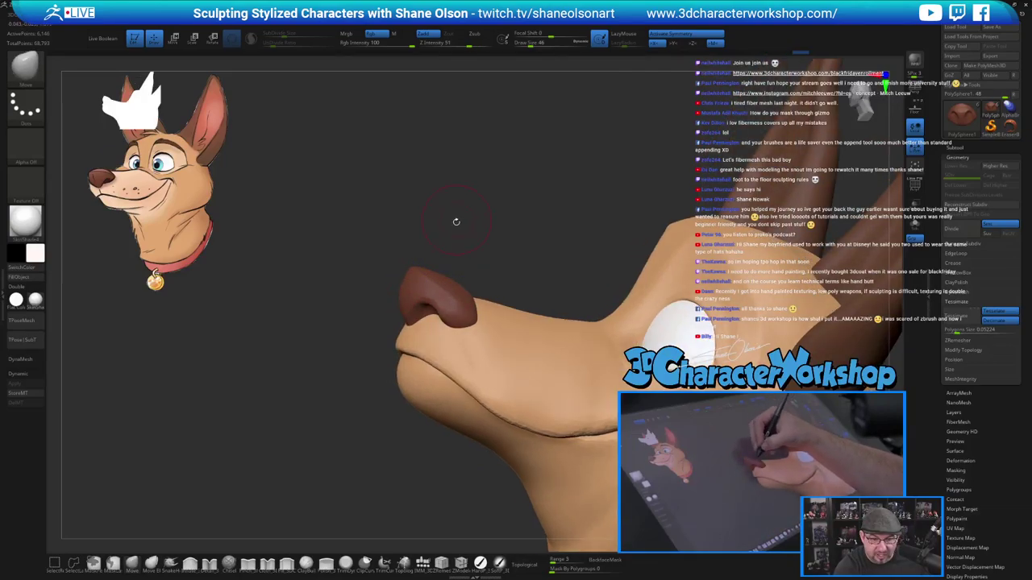
pyautogui.moveTo(456, 221); pyautogui.dragTo(436, 290)
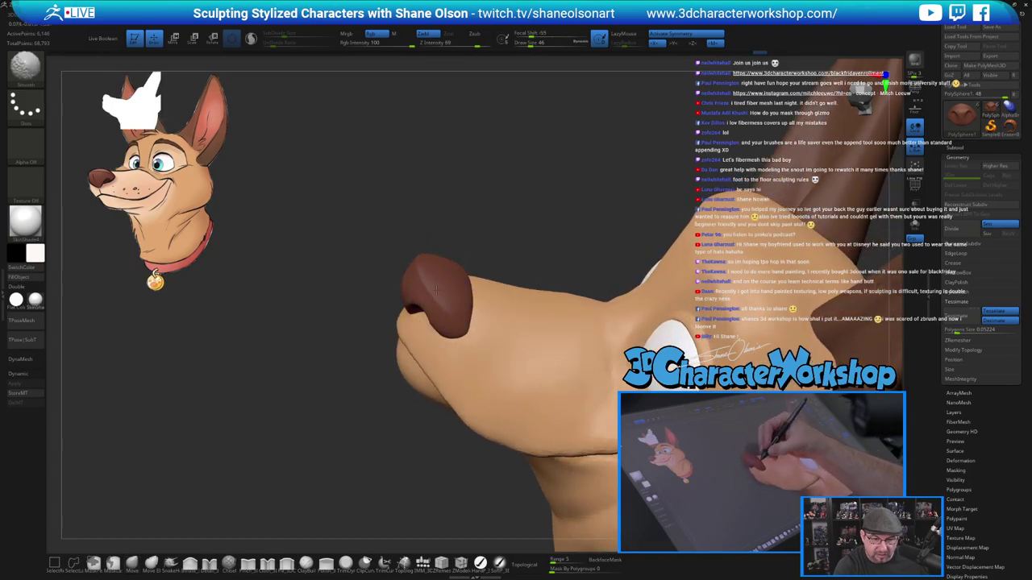
pyautogui.moveTo(453, 199)
pyautogui.mouseDown()
pyautogui.moveTo(503, 255)
pyautogui.moveTo(564, 244)
pyautogui.mouseUp()
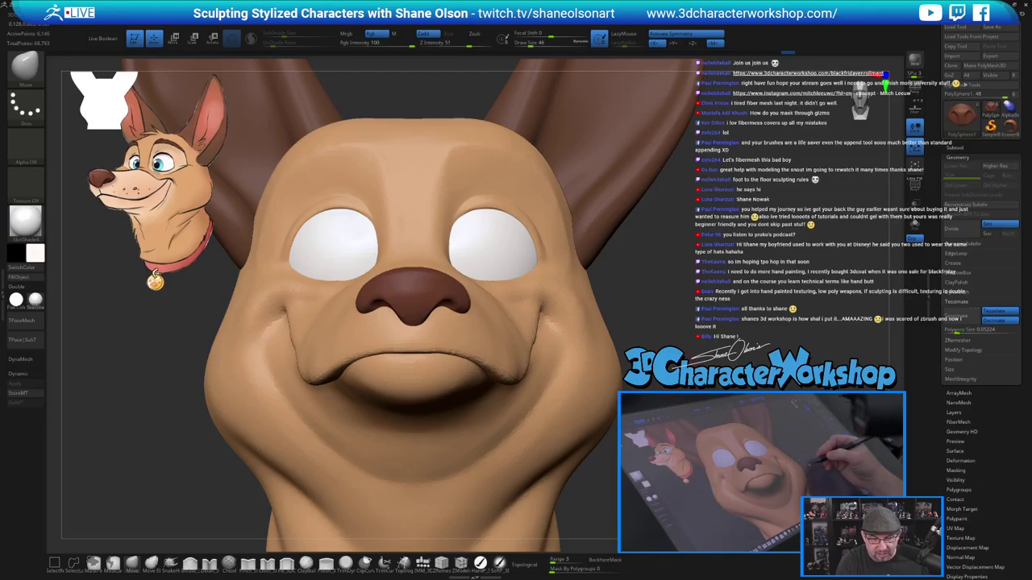
pyautogui.keyDown('alt'); pyautogui.moveTo(626, 306); pyautogui.dragTo(619, 257); pyautogui.keyUp('alt')
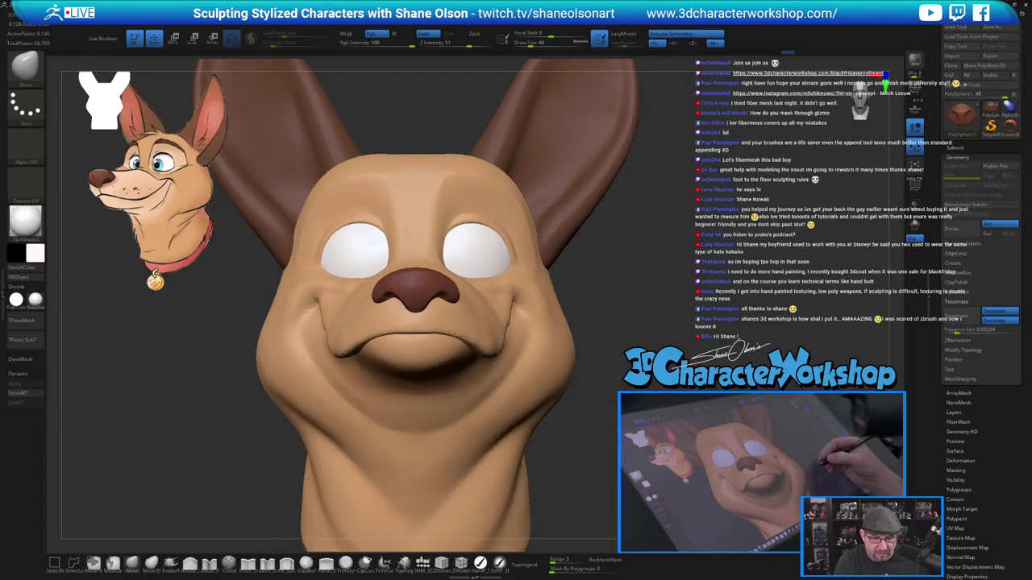
# Select the head, adjust the side of the upper lip with the Move brush, and smooth its edge at draw size 80.
pyautogui.keyDown('alt'); pyautogui.click(494, 338); pyautogui.keyUp('alt')
pyautogui.press('s')
pyautogui.moveTo(491, 336); pyautogui.dragTo(489, 355)
pyautogui.press('s')
pyautogui.moveTo(593, 395); pyautogui.dragTo(561, 483)
pyautogui.keyDown('shift'); pyautogui.moveTo(463, 402); pyautogui.dragTo(488, 377); pyautogui.keyUp('shift')
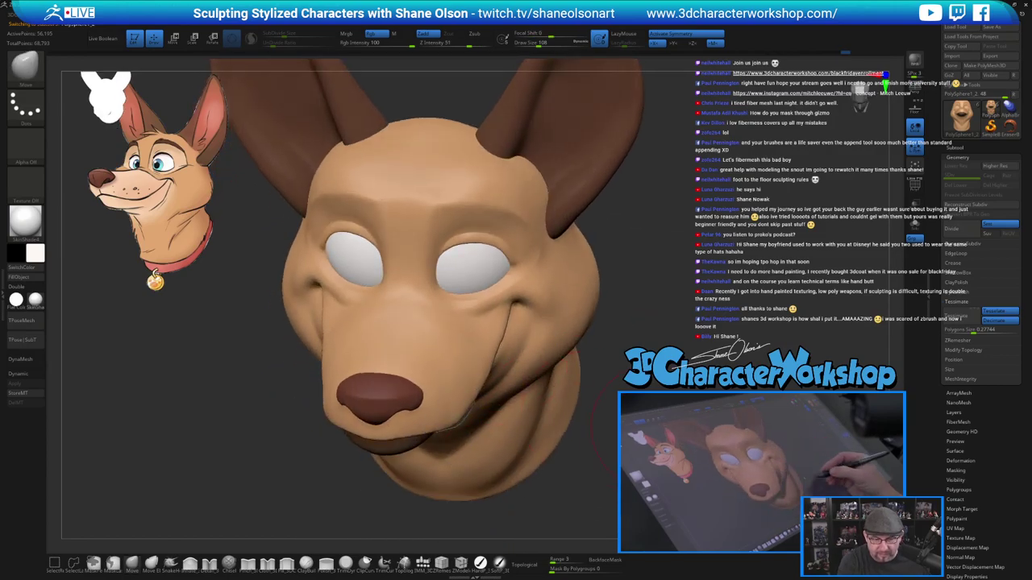
pyautogui.press('s')
pyautogui.moveTo(506, 342); pyautogui.dragTo(459, 420)
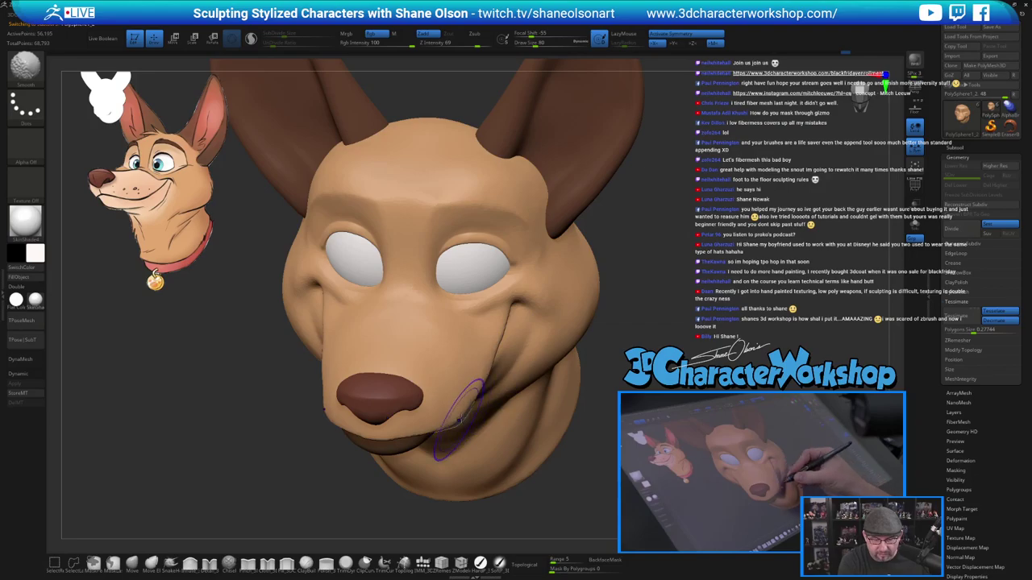
# Carve the mouth line deeper from the cheek corner along the muzzle with the detail brush at draw size 37.
pyautogui.moveTo(598, 452)
pyautogui.mouseDown()
pyautogui.moveTo(595, 375)
pyautogui.moveTo(645, 343)
pyautogui.moveTo(605, 354)
pyautogui.moveTo(592, 338)
pyautogui.mouseUp()
pyautogui.moveTo(593, 378); pyautogui.dragTo(587, 322)
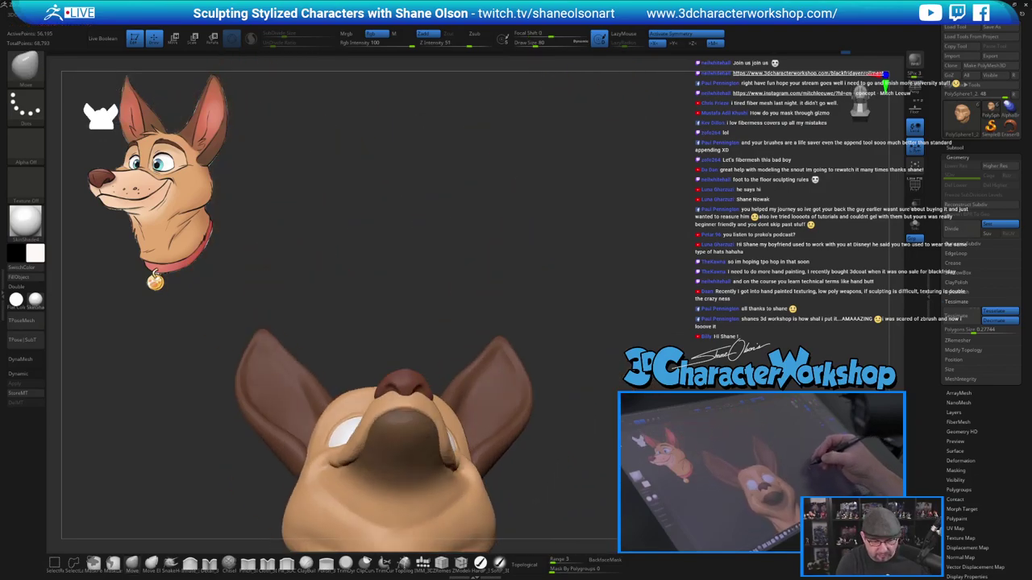
pyautogui.keyDown('alt'); pyautogui.moveTo(593, 379); pyautogui.dragTo(604, 329); pyautogui.keyUp('alt')
pyautogui.moveTo(702, 387); pyautogui.dragTo(607, 462)
pyautogui.moveTo(677, 403); pyautogui.dragTo(625, 456)
pyautogui.moveTo(532, 463)
pyautogui.keyDown('alt'); pyautogui.mouseDown()
pyautogui.moveTo(540, 504)
pyautogui.moveTo(552, 471)
pyautogui.moveTo(548, 481)
pyautogui.mouseUp(); pyautogui.keyUp('alt')
pyautogui.press('s')
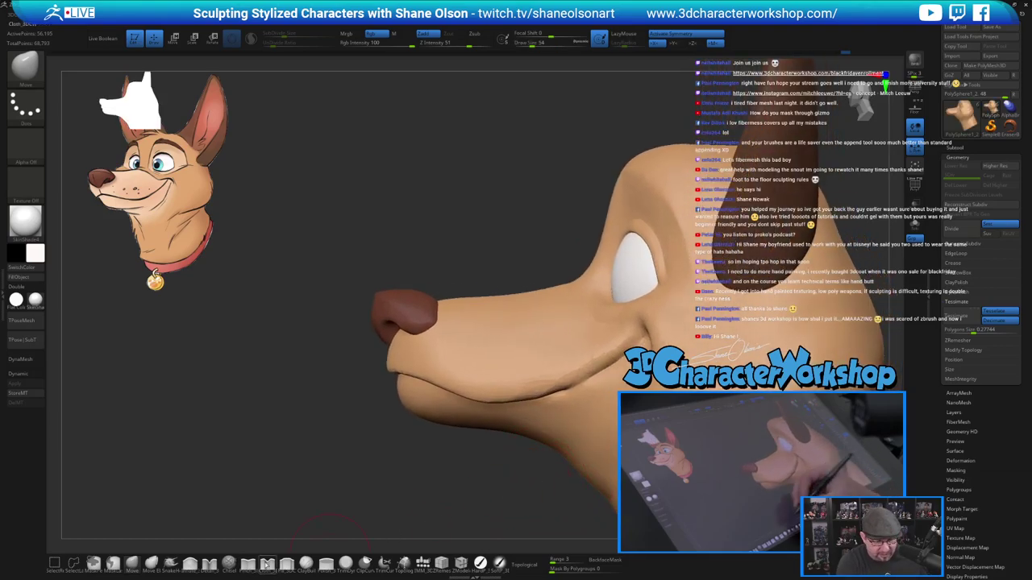
pyautogui.click(209, 564)
pyautogui.press('s')
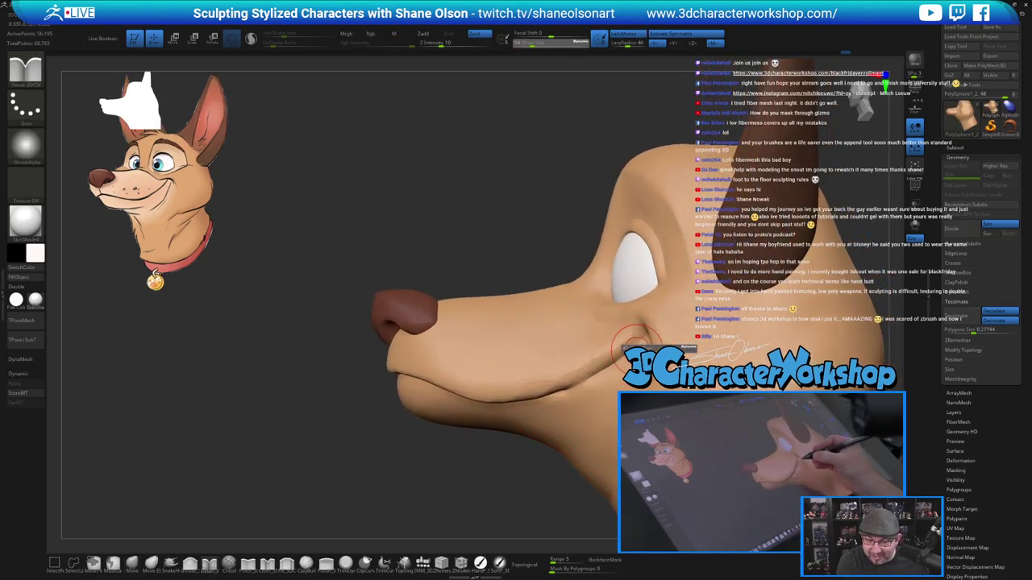
pyautogui.moveTo(636, 348); pyautogui.dragTo(632, 348)
pyautogui.moveTo(577, 384); pyautogui.dragTo(570, 387)
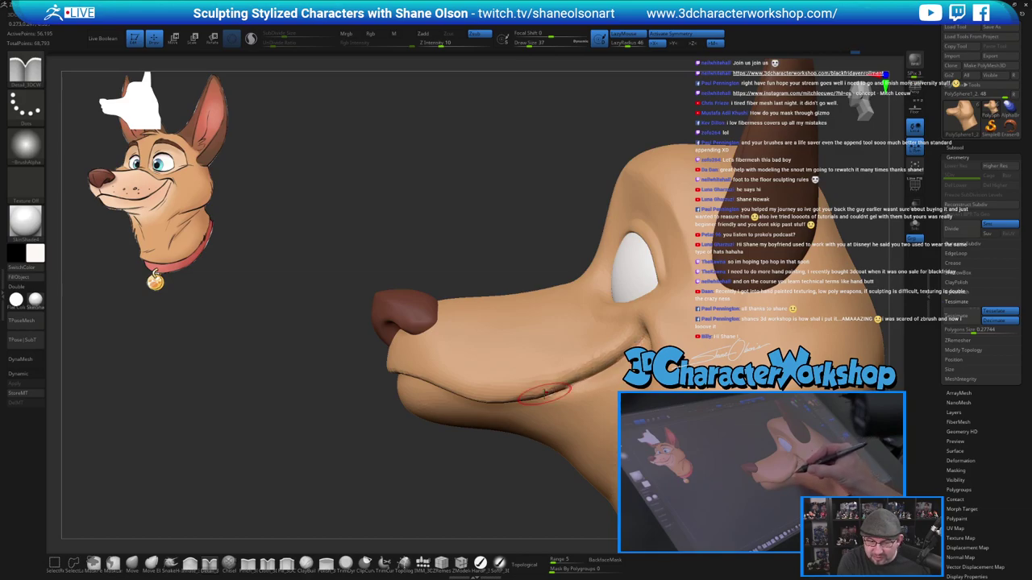
pyautogui.moveTo(633, 393); pyautogui.dragTo(591, 436, button='right')
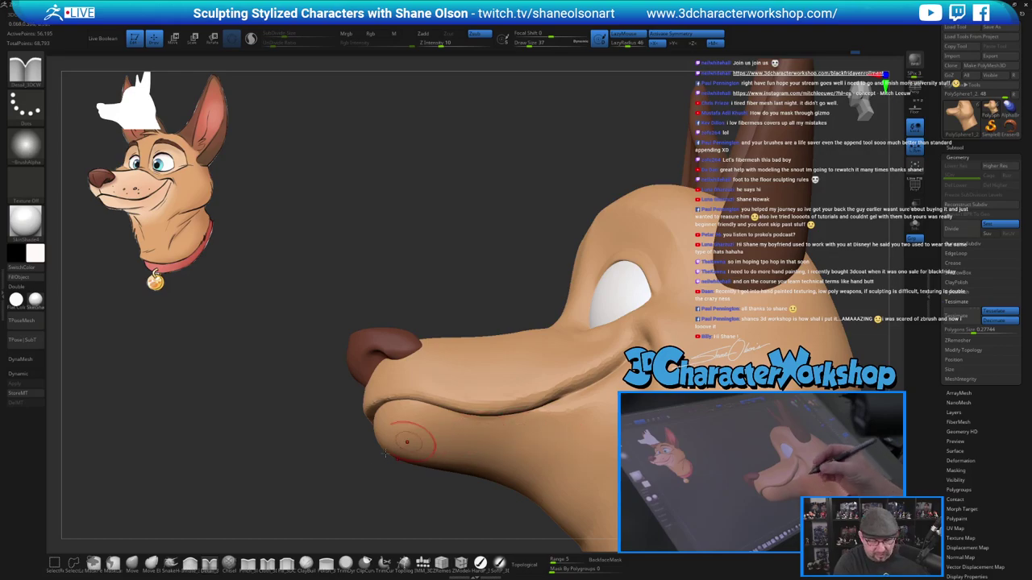
# Sharpen the upper lip edge from the front of the muzzle to the cheek with the Pinch brush at draw size 33.
pyautogui.click(248, 563)
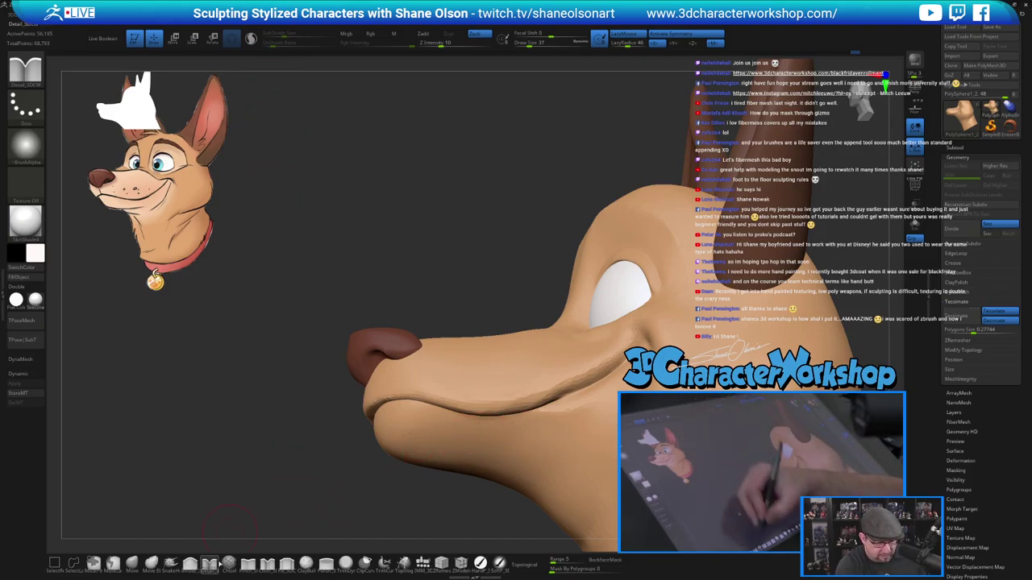
pyautogui.press('s')
pyautogui.moveTo(393, 392); pyautogui.dragTo(391, 393)
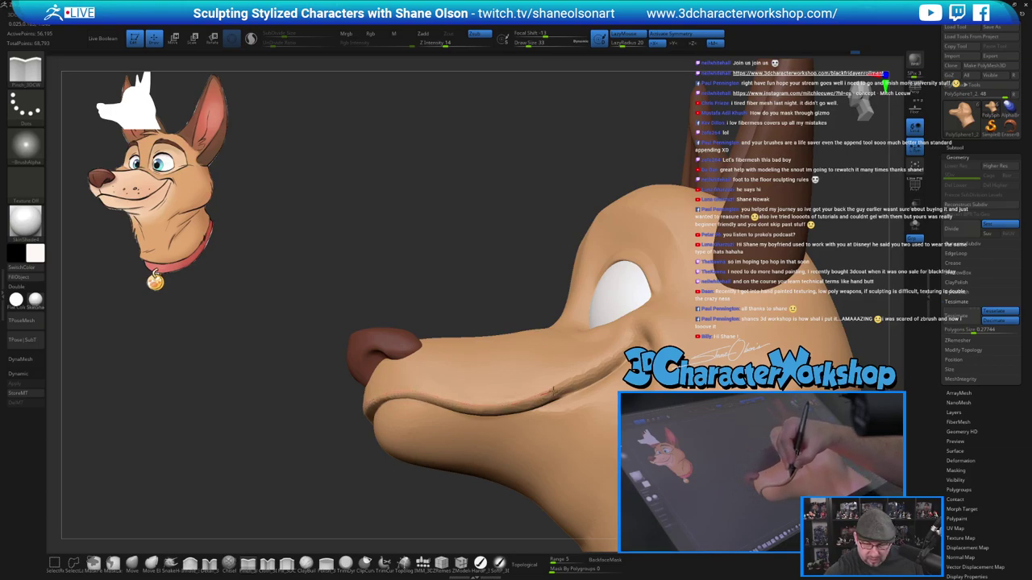
pyautogui.moveTo(599, 370); pyautogui.dragTo(627, 353)
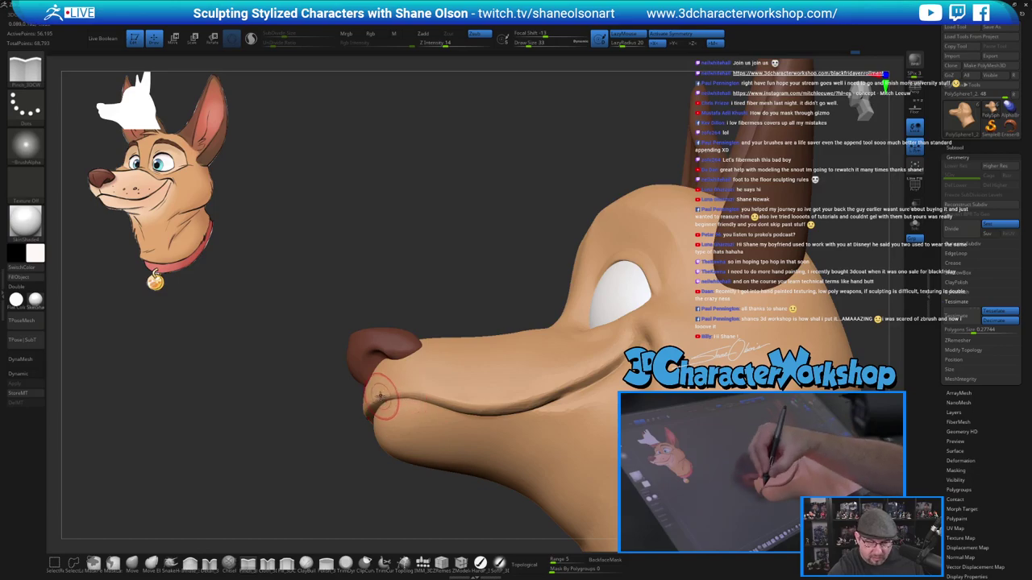
pyautogui.moveTo(374, 404); pyautogui.dragTo(382, 395)
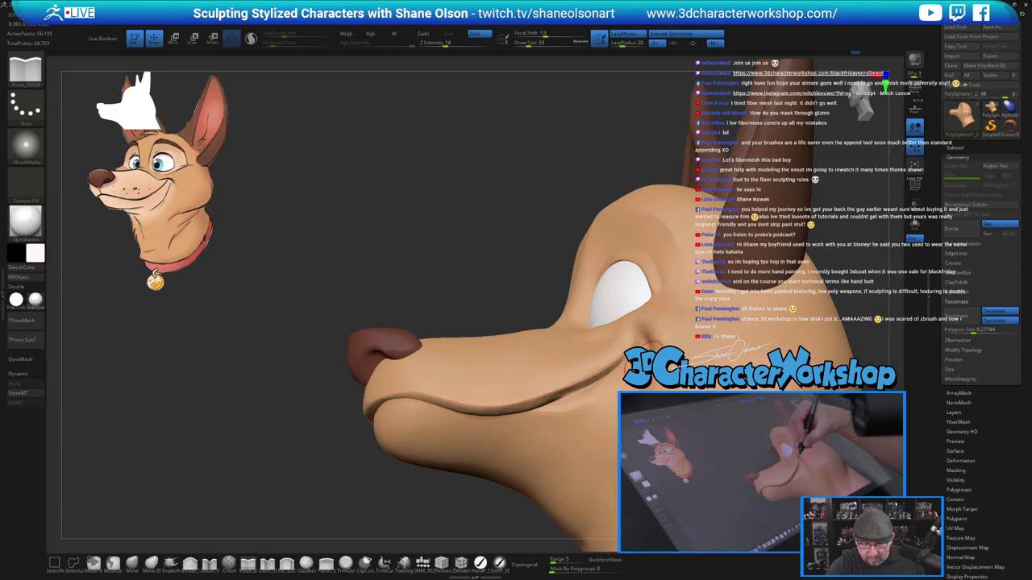
pyautogui.moveTo(651, 347); pyautogui.dragTo(759, 353, button='right')
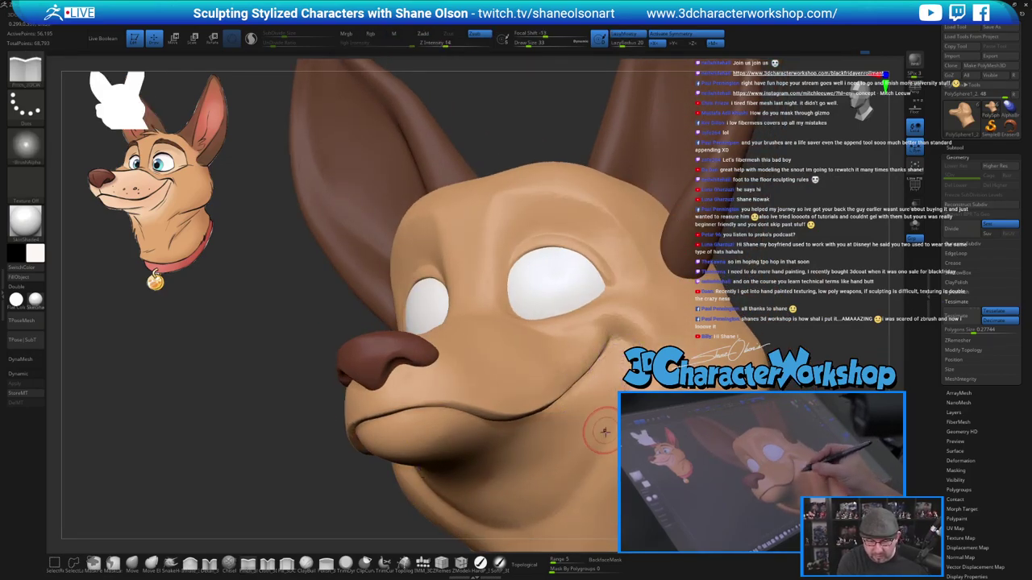
# Reshape the lower jaw and cheek from the side with the Move brush at draw size 80.
pyautogui.moveTo(601, 443)
pyautogui.keyDown('ctrl'); pyautogui.mouseDown(button='right')
pyautogui.moveTo(678, 387)
pyautogui.moveTo(749, 387)
pyautogui.moveTo(709, 341)
pyautogui.moveTo(698, 411)
pyautogui.moveTo(706, 447)
pyautogui.mouseUp(button='right'); pyautogui.keyUp('ctrl')
pyautogui.keyDown('ctrl'); pyautogui.moveTo(706, 448); pyautogui.dragTo(705, 488, button='right'); pyautogui.keyUp('ctrl')
pyautogui.click(132, 563)
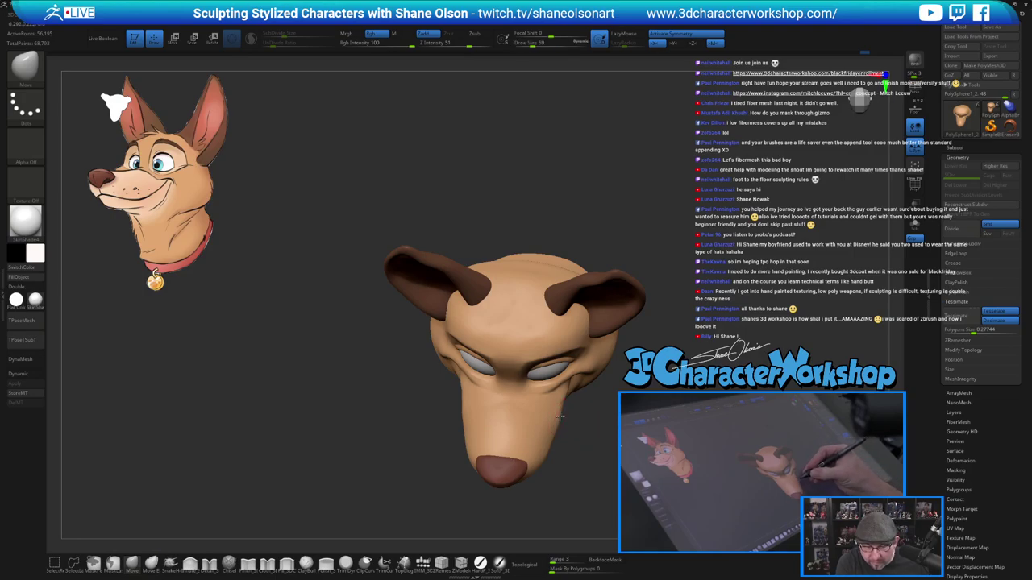
pyautogui.press('shift')
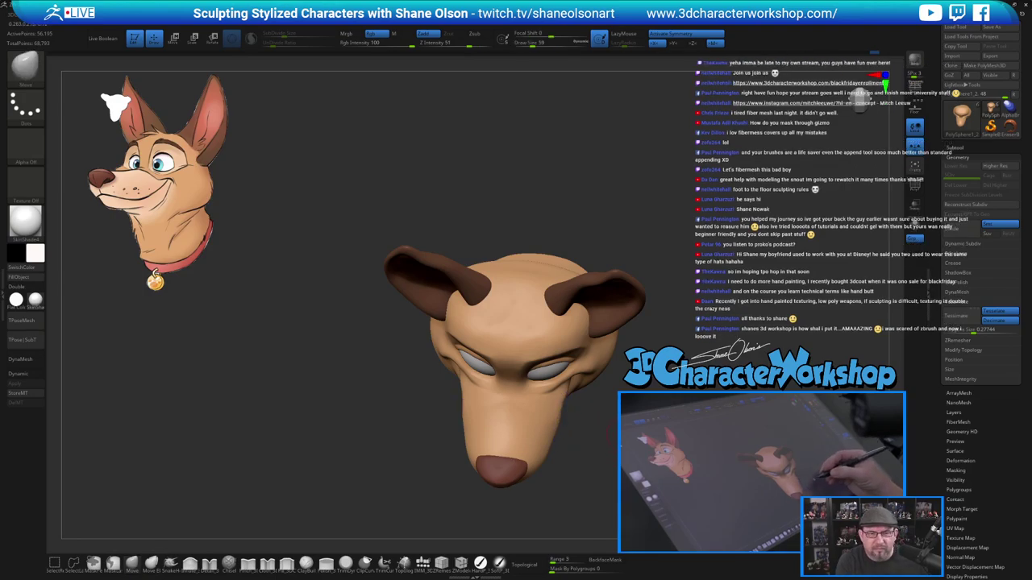
pyautogui.moveTo(645, 439)
pyautogui.keyDown('ctrl'); pyautogui.mouseDown(button='right')
pyautogui.moveTo(653, 475)
pyautogui.moveTo(644, 419)
pyautogui.mouseUp(button='right'); pyautogui.keyUp('ctrl')
pyautogui.moveTo(713, 355)
pyautogui.mouseDown()
pyautogui.moveTo(697, 327)
pyautogui.moveTo(730, 282)
pyautogui.moveTo(685, 282)
pyautogui.moveTo(683, 269)
pyautogui.mouseUp()
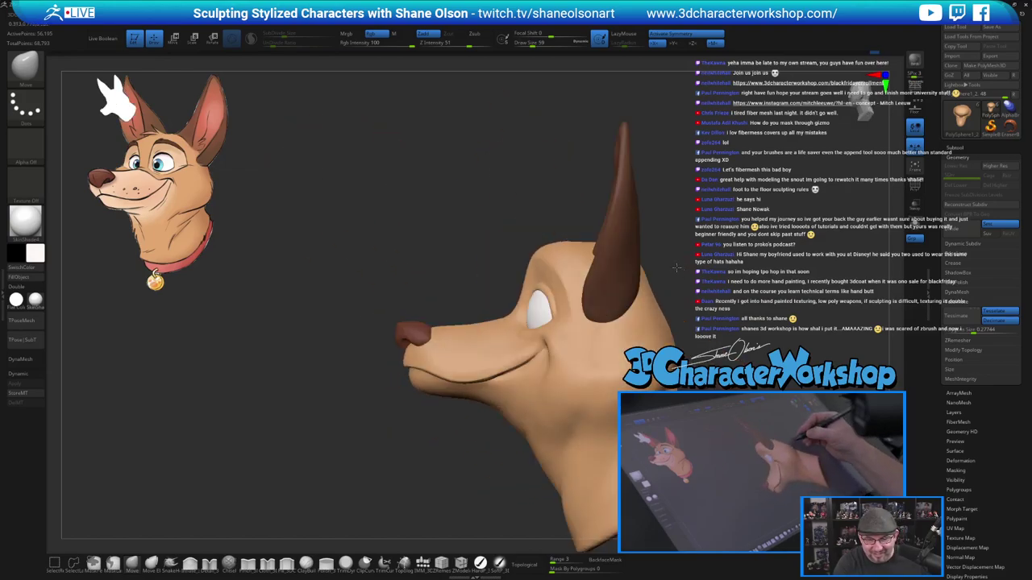
pyautogui.keyDown('ctrl'); pyautogui.moveTo(684, 269); pyautogui.dragTo(668, 321, button='right'); pyautogui.keyUp('ctrl')
pyautogui.press('s')
pyautogui.moveTo(478, 453); pyautogui.dragTo(481, 453)
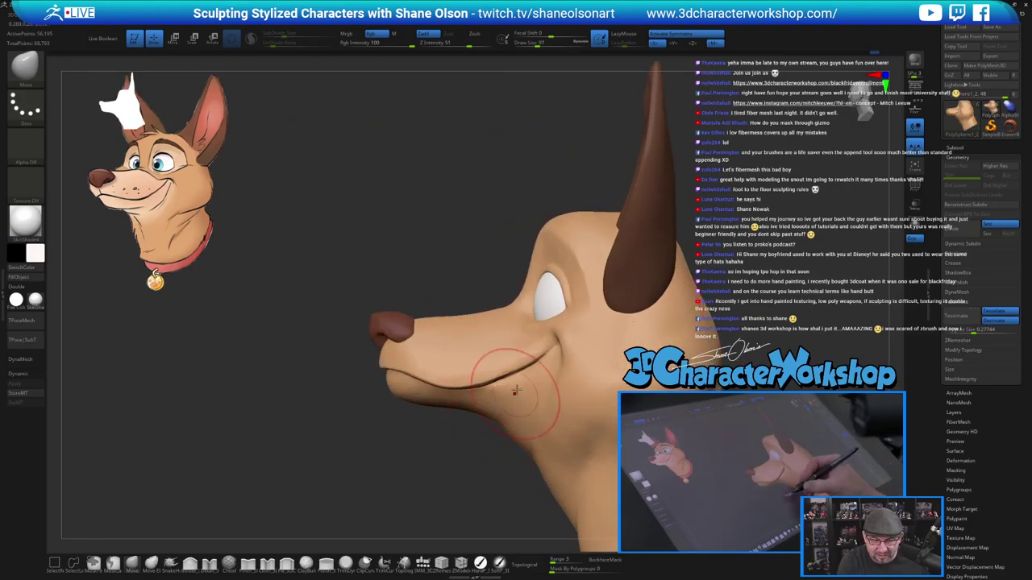
pyautogui.press('s')
pyautogui.moveTo(500, 371); pyautogui.dragTo(491, 372)
pyautogui.moveTo(461, 466); pyautogui.dragTo(582, 367)
pyautogui.moveTo(485, 432); pyautogui.dragTo(458, 456, button='right')
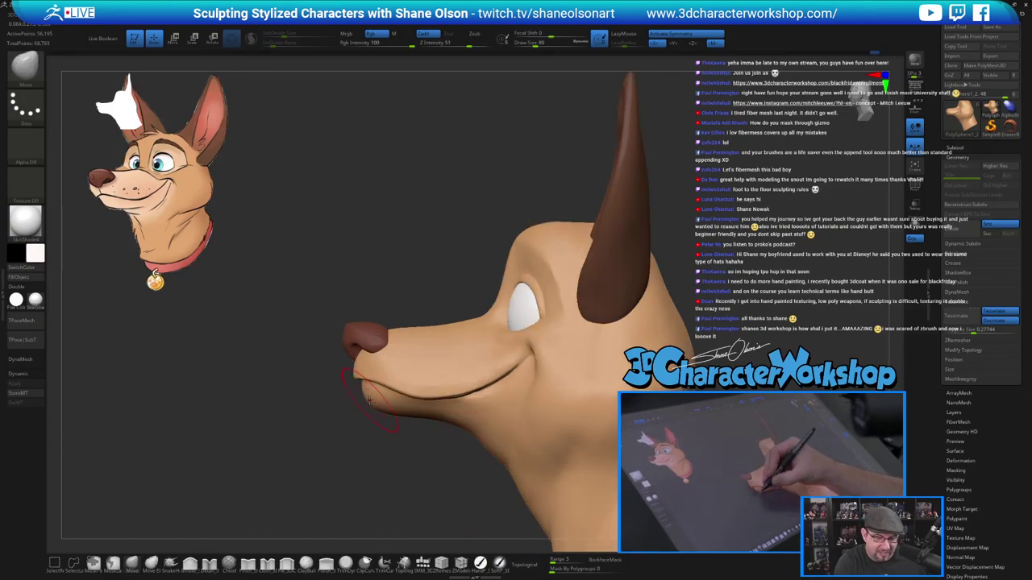
# Carve soft creases beside the muzzle bridge, under the eyes and down the cheek with the detail brush at draw size 23.
pyautogui.moveTo(457, 457)
pyautogui.mouseDown(button='right')
pyautogui.moveTo(551, 411)
pyautogui.moveTo(559, 418)
pyautogui.moveTo(529, 432)
pyautogui.mouseUp(button='right')
pyautogui.moveTo(747, 379)
pyautogui.keyDown('ctrl'); pyautogui.mouseDown(button='right')
pyautogui.moveTo(742, 305)
pyautogui.moveTo(719, 350)
pyautogui.moveTo(744, 363)
pyautogui.mouseUp(button='right'); pyautogui.keyUp('ctrl')
pyautogui.press('s')
pyautogui.click(736, 305)
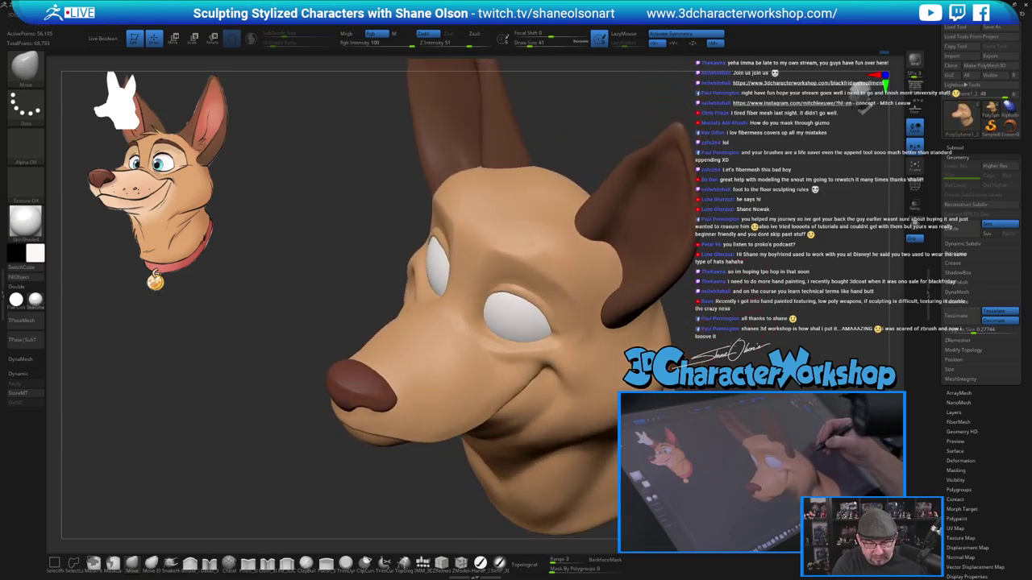
pyautogui.click(210, 565)
pyautogui.press('s')
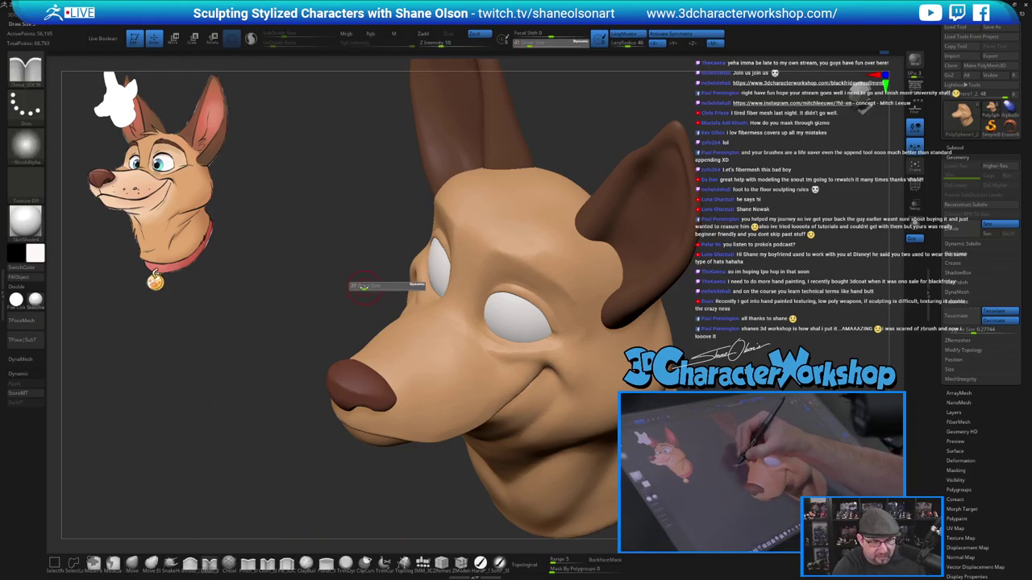
pyautogui.moveTo(364, 287); pyautogui.dragTo(360, 288)
pyautogui.moveTo(438, 316); pyautogui.dragTo(447, 322)
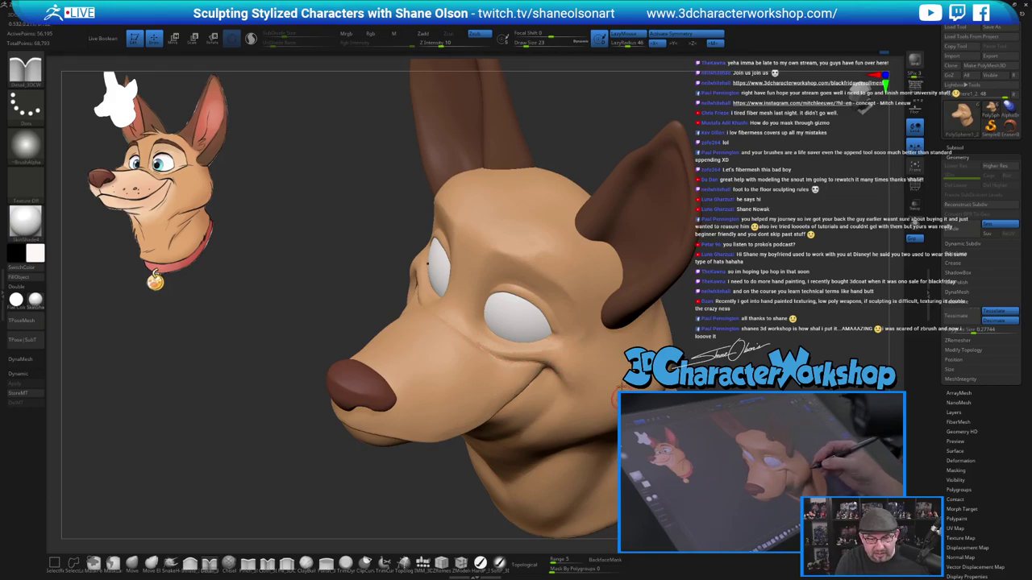
pyautogui.moveTo(622, 387); pyautogui.dragTo(611, 363, button='right')
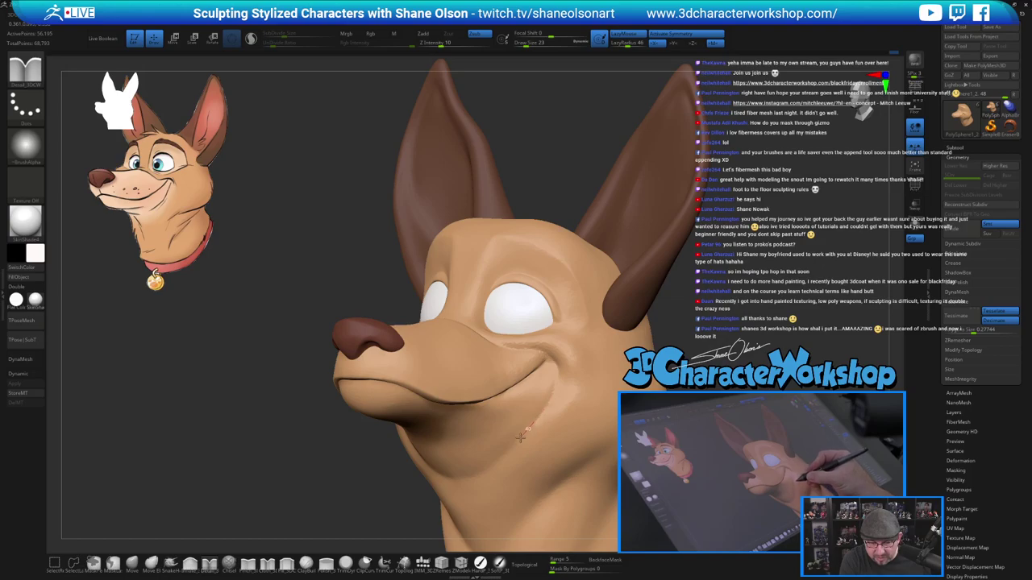
pyautogui.moveTo(596, 393)
pyautogui.keyDown('ctrl'); pyautogui.mouseDown(button='right')
pyautogui.moveTo(562, 427)
pyautogui.moveTo(586, 401)
pyautogui.moveTo(597, 364)
pyautogui.moveTo(645, 369)
pyautogui.mouseUp(button='right'); pyautogui.keyUp('ctrl')
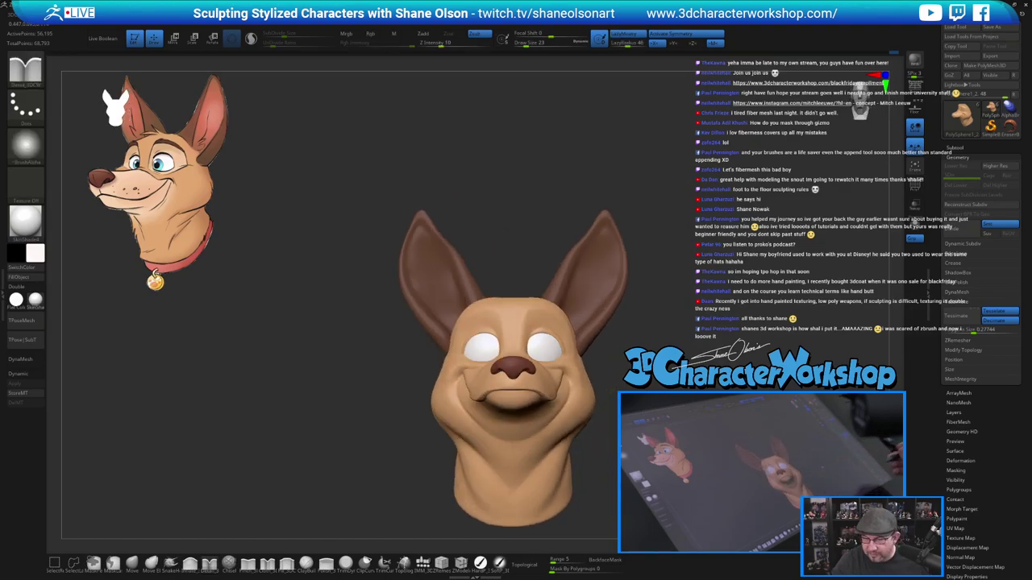
pyautogui.moveTo(462, 342); pyautogui.dragTo(422, 349, button='right')
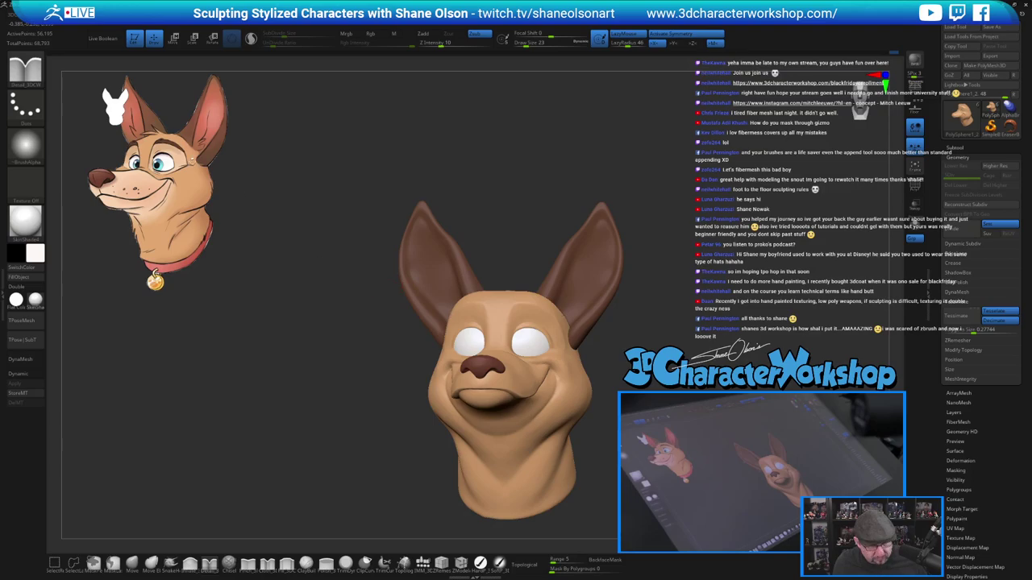
# Sample the reddish inner-ear colour from the reference drawing and select the ears with the soft paint brush at draw size 74.
pyautogui.press('z')
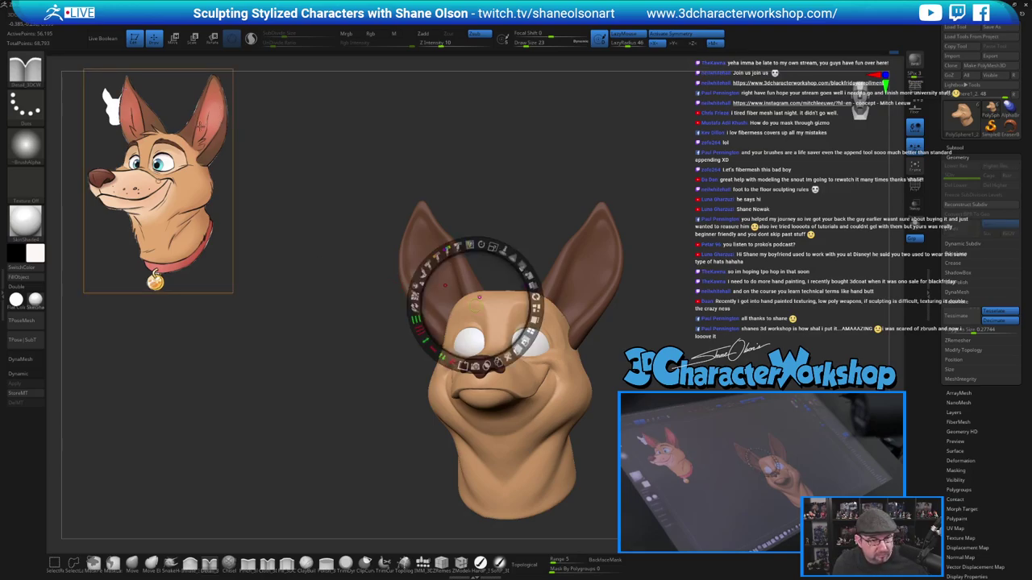
pyautogui.press('c')
pyautogui.press('z')
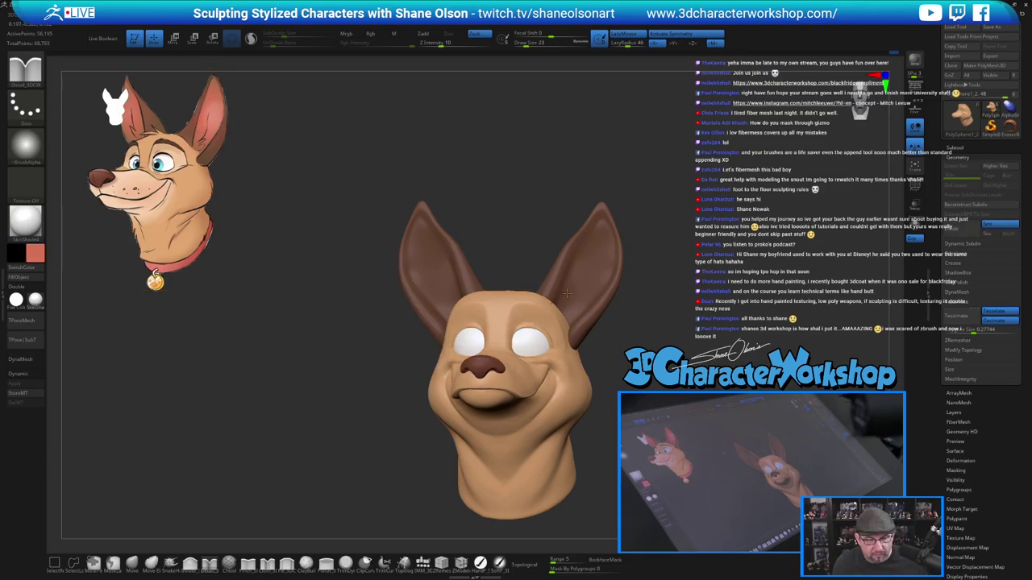
pyautogui.click(500, 562)
pyautogui.keyDown('alt'); pyautogui.click(605, 285); pyautogui.keyUp('alt')
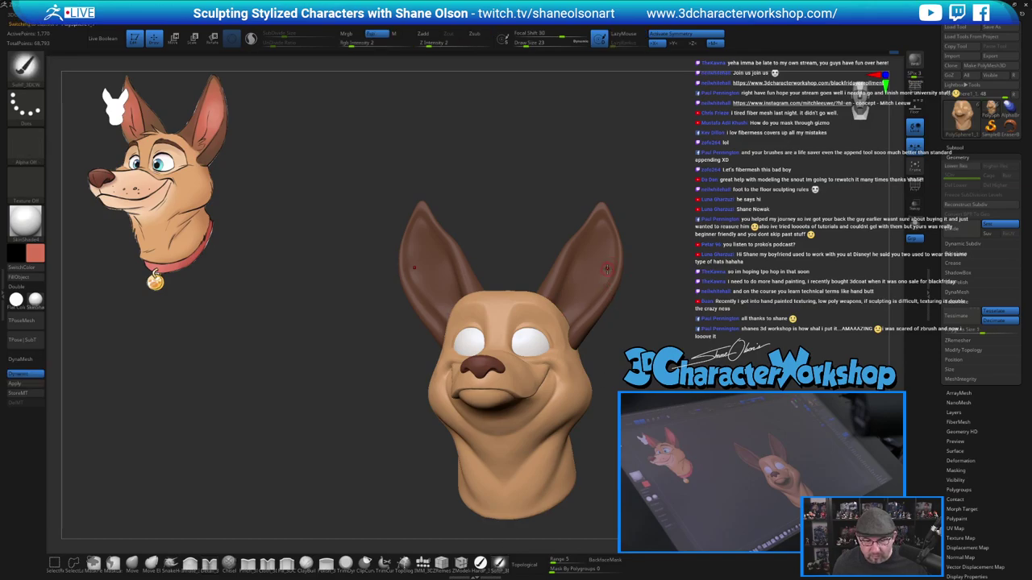
pyautogui.press('s')
pyautogui.click(607, 274)
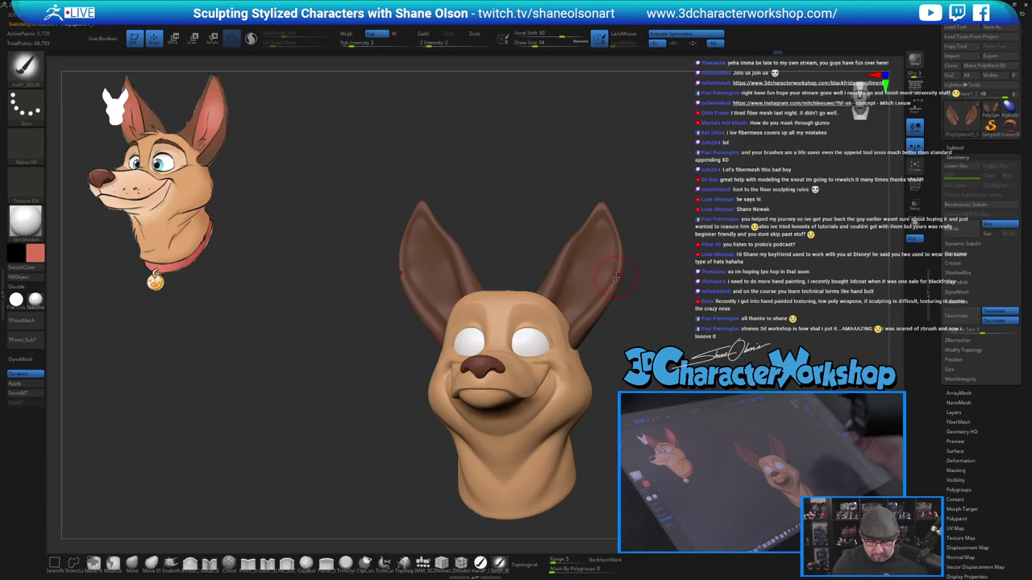
# Turn on BackfaceMask and paint the insides of both ears reddish pink, leaving brown rims.
pyautogui.click(605, 561)
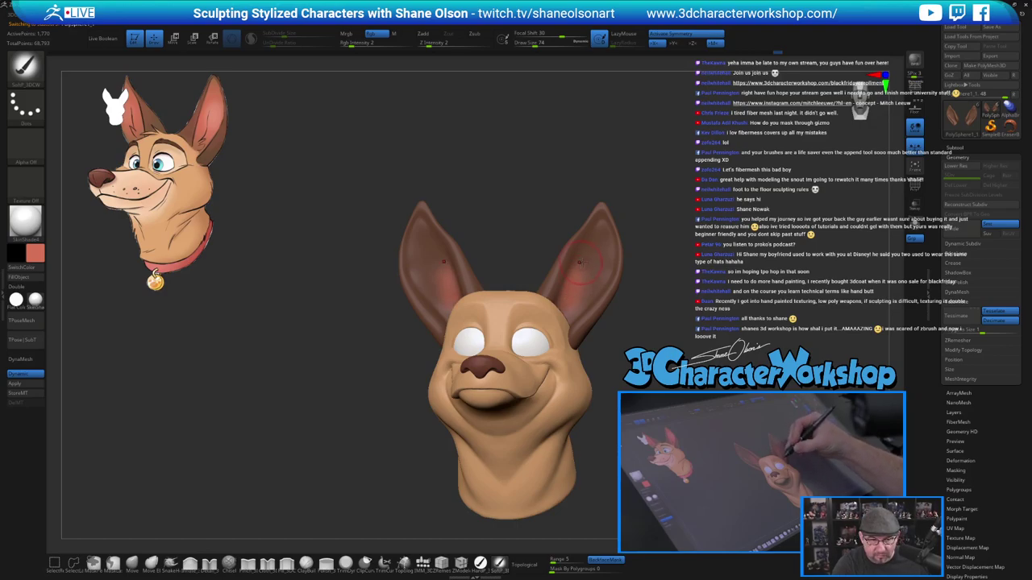
pyautogui.moveTo(583, 265)
pyautogui.mouseDown()
pyautogui.moveTo(604, 240)
pyautogui.moveTo(594, 282)
pyautogui.mouseUp()
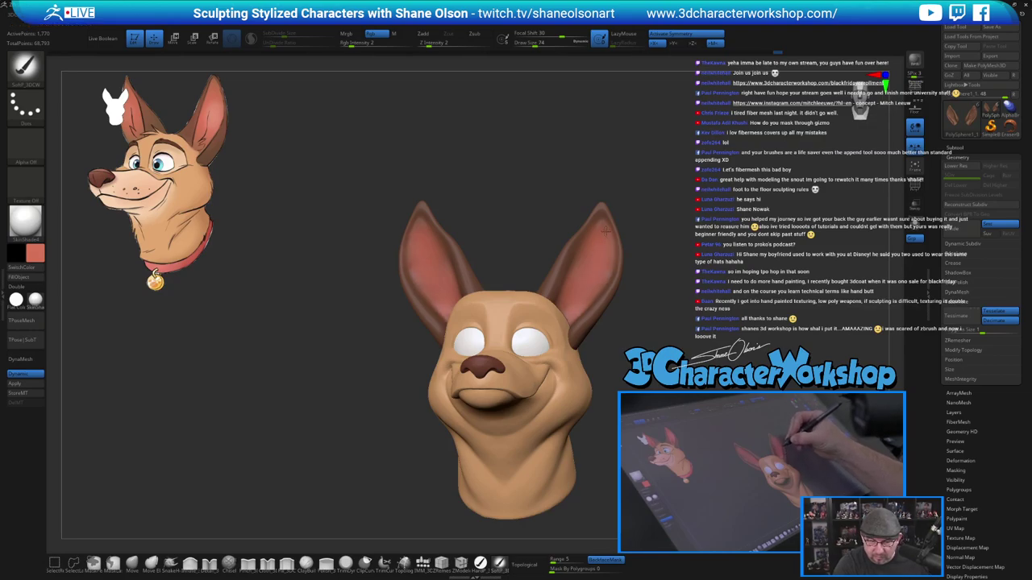
pyautogui.moveTo(645, 354)
pyautogui.mouseDown()
pyautogui.moveTo(649, 376)
pyautogui.moveTo(695, 383)
pyautogui.moveTo(678, 387)
pyautogui.mouseUp()
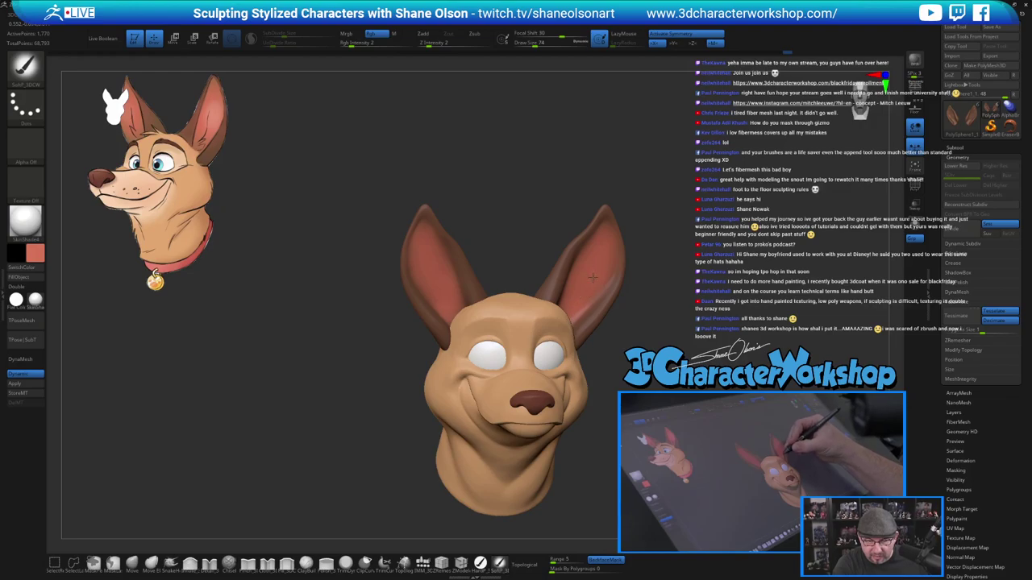
pyautogui.moveTo(638, 350)
pyautogui.mouseDown()
pyautogui.moveTo(698, 356)
pyautogui.moveTo(582, 351)
pyautogui.moveTo(636, 338)
pyautogui.mouseUp()
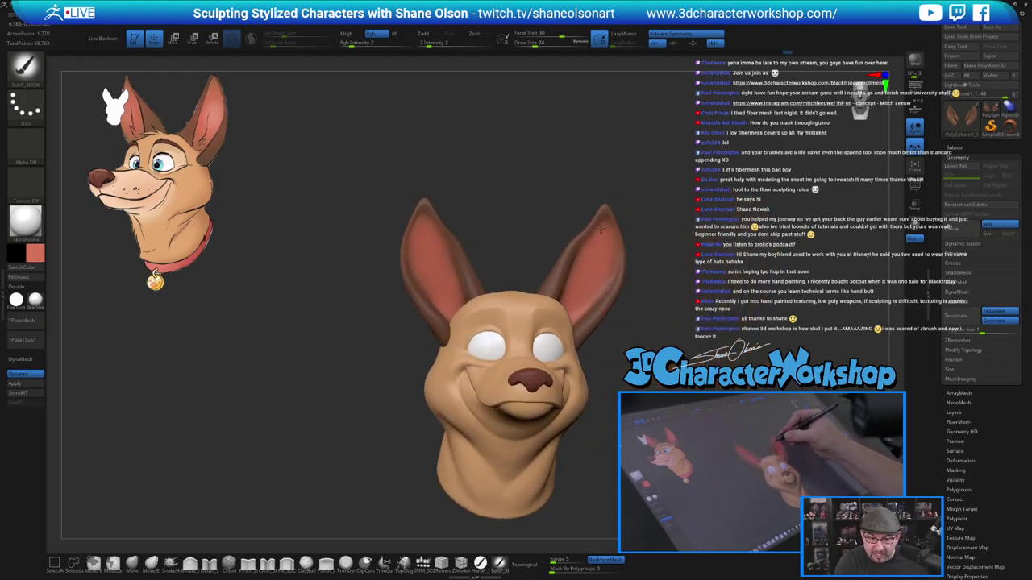
pyautogui.moveTo(682, 347)
pyautogui.mouseDown()
pyautogui.moveTo(617, 353)
pyautogui.moveTo(643, 355)
pyautogui.moveTo(695, 329)
pyautogui.mouseUp()
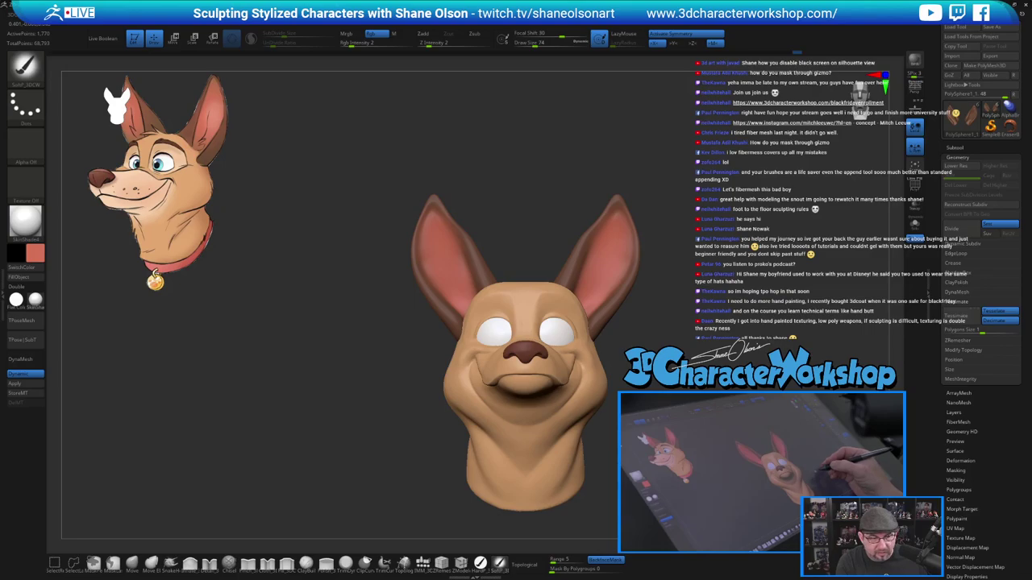
# Check the head from several angles and move the reference drawing down below the silhouette thumbnail.
pyautogui.moveTo(637, 355)
pyautogui.keyDown('alt'); pyautogui.mouseDown()
pyautogui.moveTo(628, 322)
pyautogui.moveTo(616, 339)
pyautogui.moveTo(564, 351)
pyautogui.moveTo(612, 348)
pyautogui.moveTo(637, 403)
pyautogui.moveTo(593, 408)
pyautogui.moveTo(612, 455)
pyautogui.mouseUp(); pyautogui.keyUp('alt')
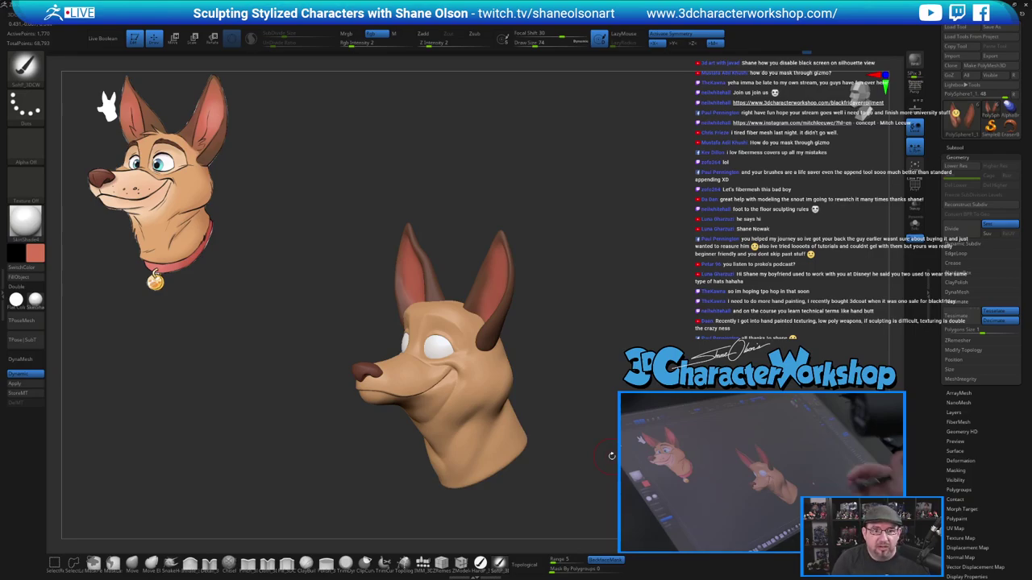
pyautogui.moveTo(601, 375)
pyautogui.keyDown('alt'); pyautogui.mouseDown()
pyautogui.moveTo(599, 362)
pyautogui.moveTo(622, 362)
pyautogui.moveTo(607, 363)
pyautogui.mouseUp(); pyautogui.keyUp('alt')
pyautogui.moveTo(614, 412); pyautogui.dragTo(583, 413)
pyautogui.moveTo(571, 371); pyautogui.dragTo(596, 357)
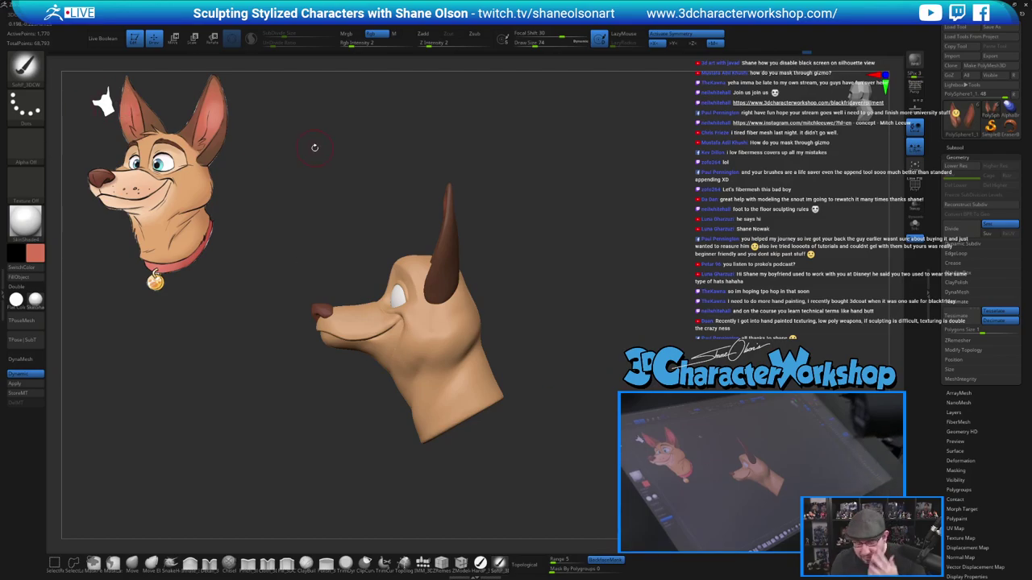
pyautogui.hotkey('shift', 'z')
pyautogui.click(205, 210)
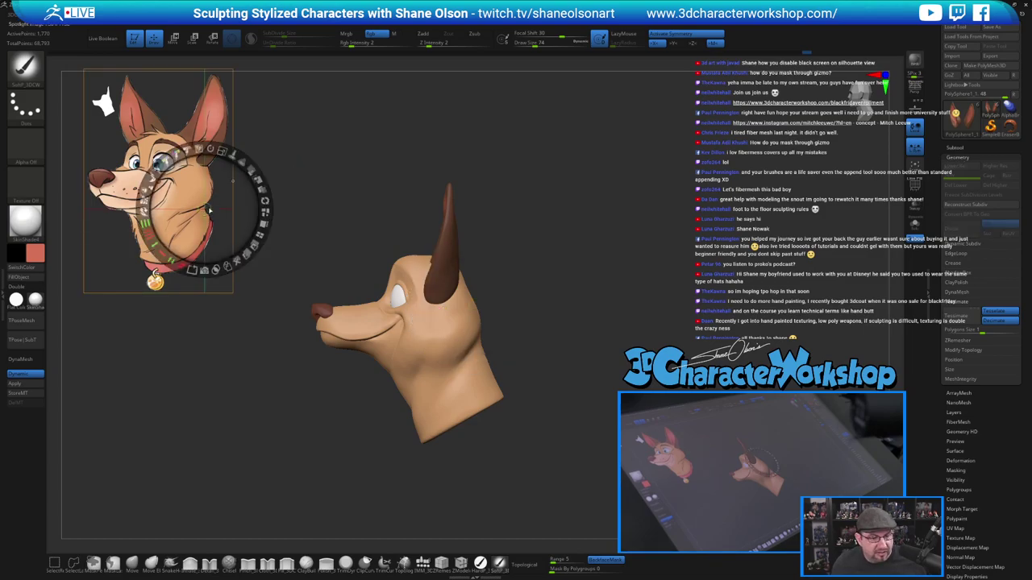
pyautogui.moveTo(214, 184)
pyautogui.mouseDown()
pyautogui.moveTo(257, 319)
pyautogui.moveTo(224, 319)
pyautogui.mouseUp()
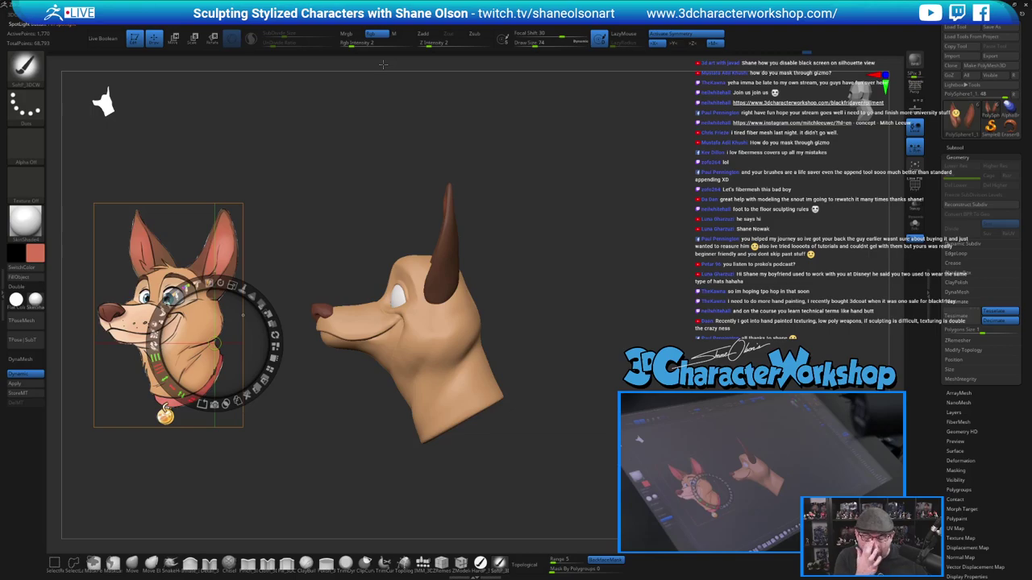
# Choose pure white (255, 255, 255) as the colour and apply it to the silhouette thumbnail's background.
pyautogui.click(39, 256)
pyautogui.moveTo(112, 210); pyautogui.dragTo(24, 189)
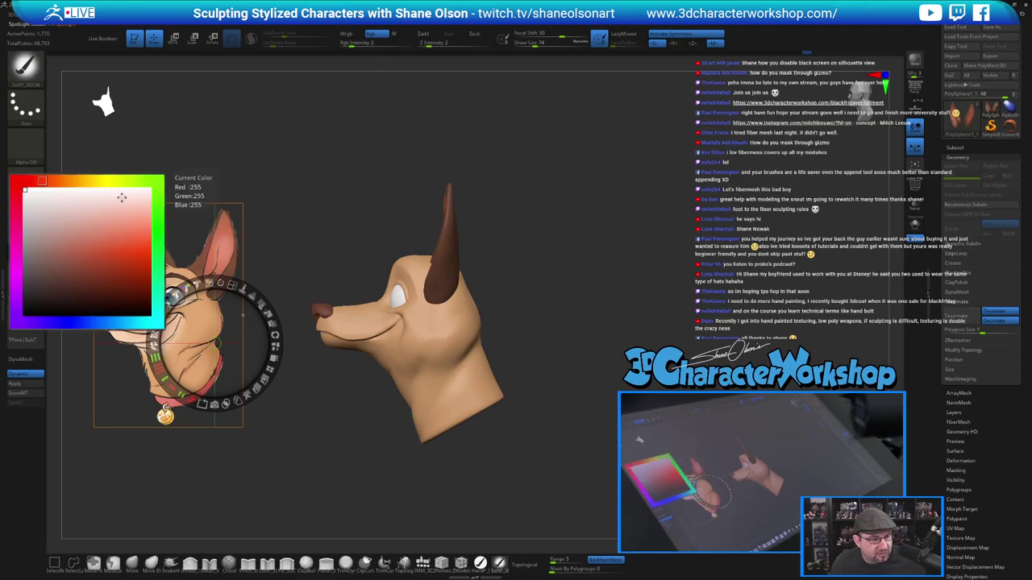
pyautogui.press('z')
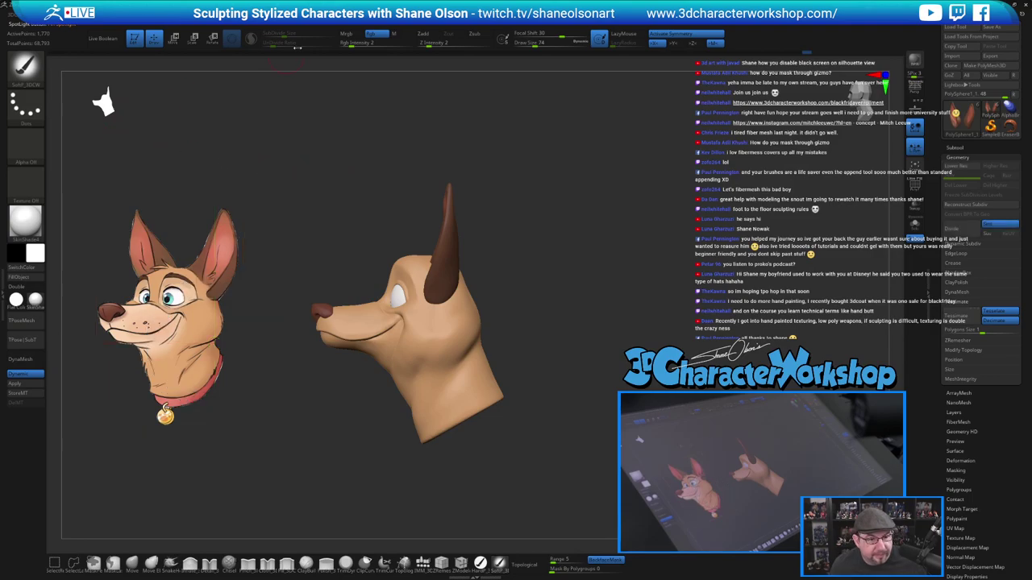
pyautogui.click(329, 15)
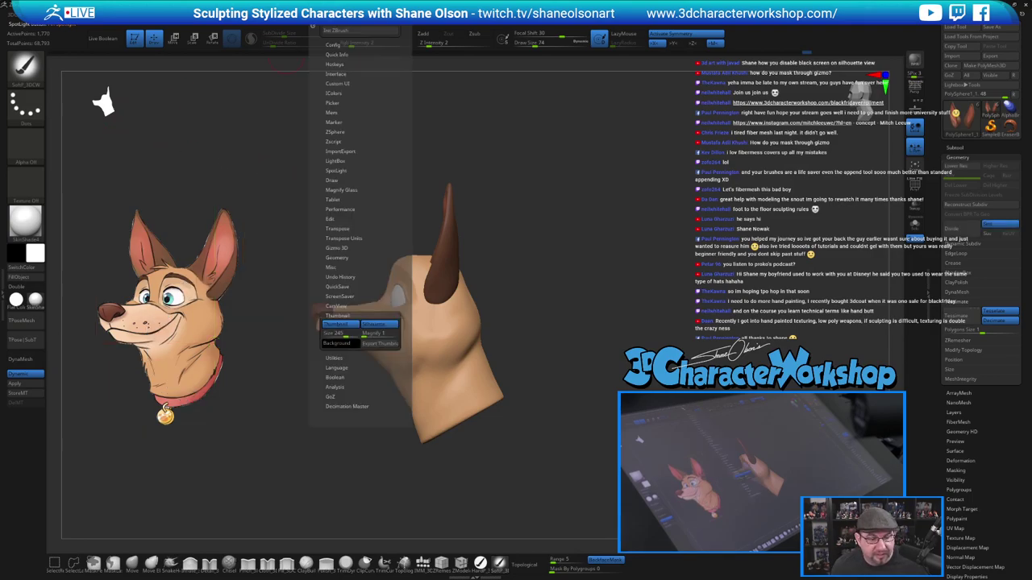
pyautogui.click(352, 346)
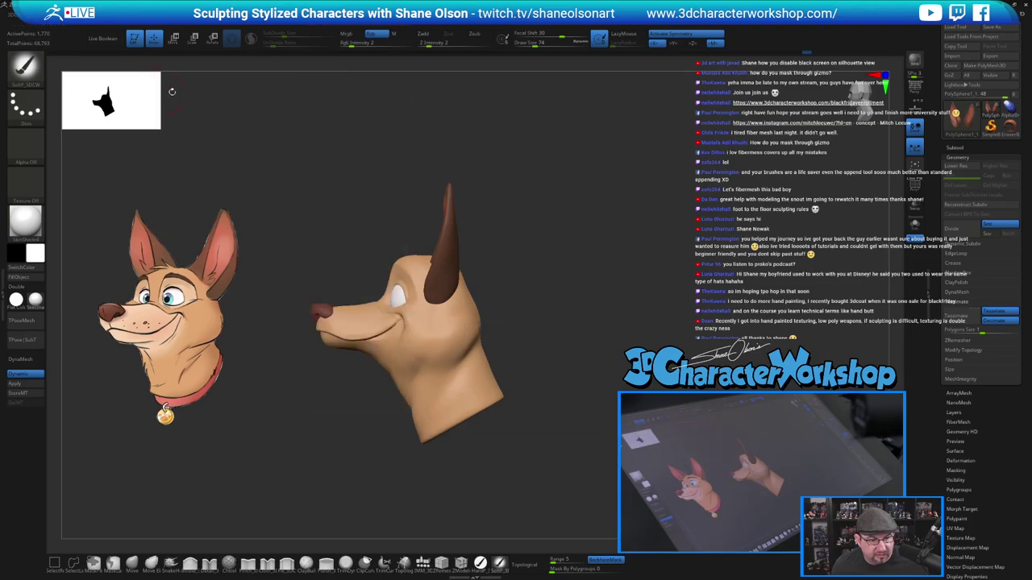
# Enlarge the silhouette thumbnail slightly, choose black as the colour and apply it to the thumbnail's background.
pyautogui.click(328, 16)
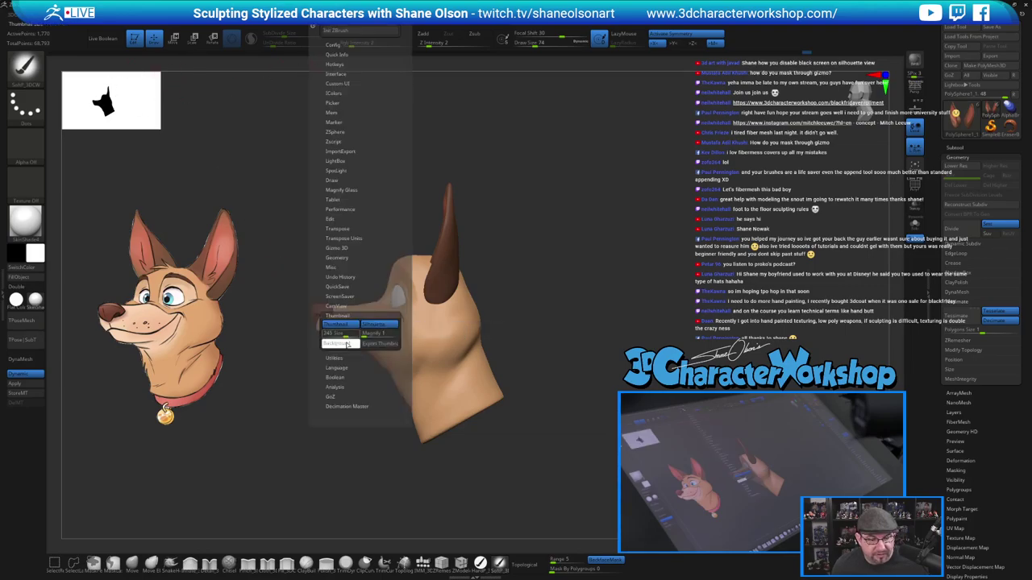
pyautogui.moveTo(347, 336)
pyautogui.mouseDown()
pyautogui.moveTo(338, 336)
pyautogui.moveTo(362, 347)
pyautogui.moveTo(349, 342)
pyautogui.mouseUp()
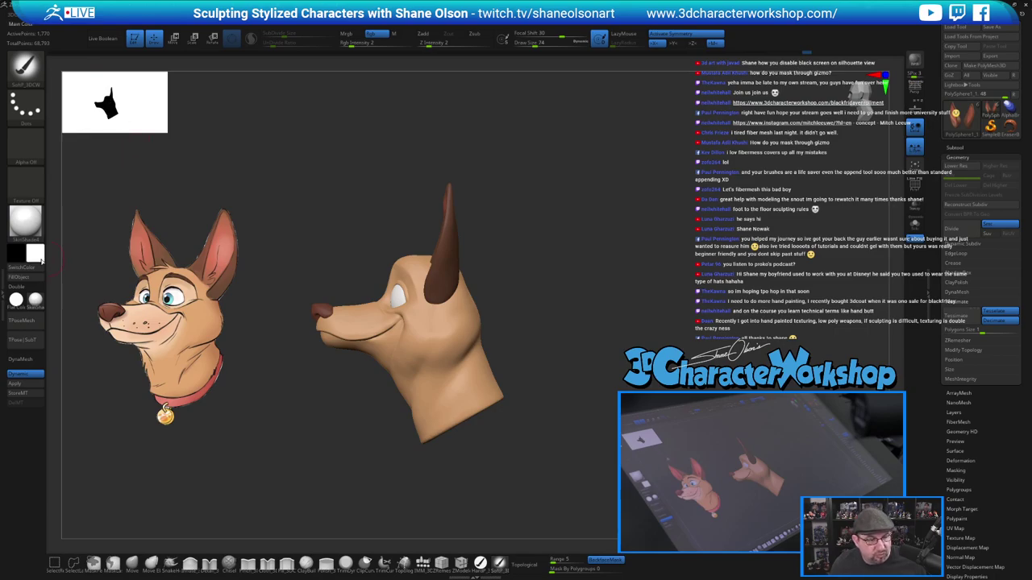
pyautogui.click(33, 254)
pyautogui.moveTo(48, 271); pyautogui.dragTo(22, 313)
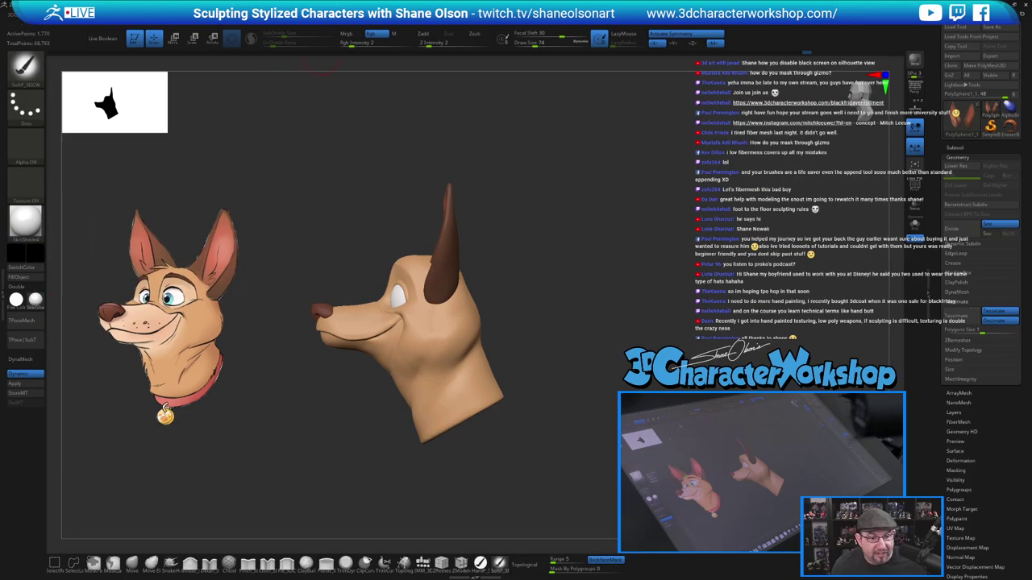
pyautogui.moveTo(324, 16)
pyautogui.click(346, 346)
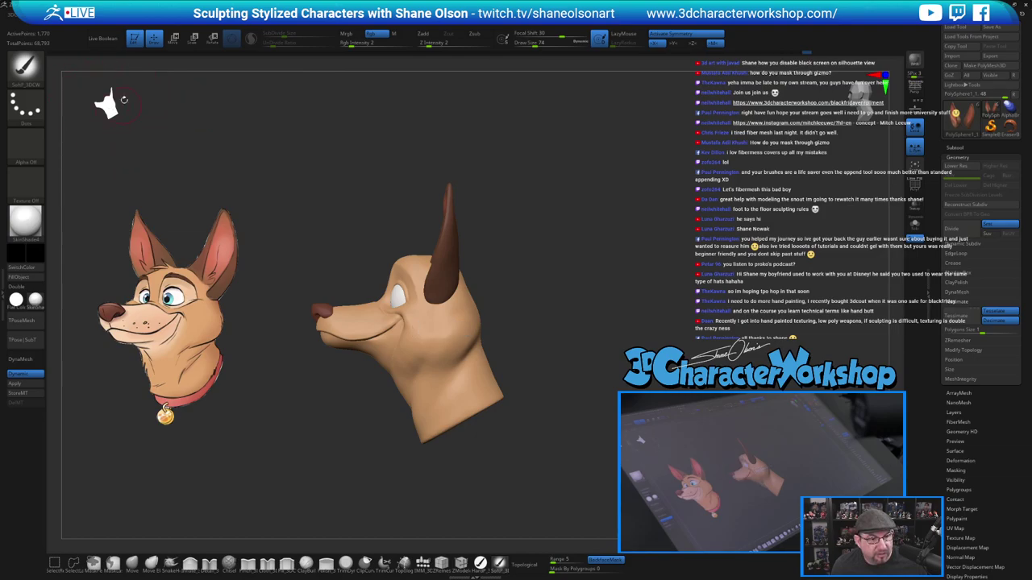
# Sample the light peach from the reference drawing's muzzle and paint the front of the head's muzzle with the hard-edged paint brush.
pyautogui.moveTo(288, 142); pyautogui.dragTo(519, 165)
pyautogui.keyDown('alt'); pyautogui.moveTo(319, 278); pyautogui.dragTo(325, 322); pyautogui.keyUp('alt')
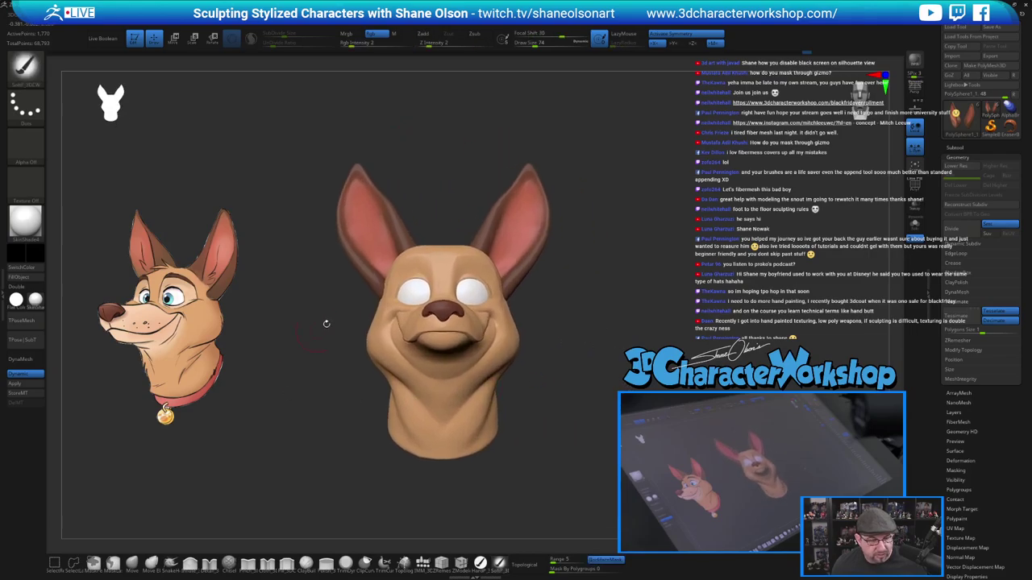
pyautogui.press('z')
pyautogui.press('c')
pyautogui.press('z')
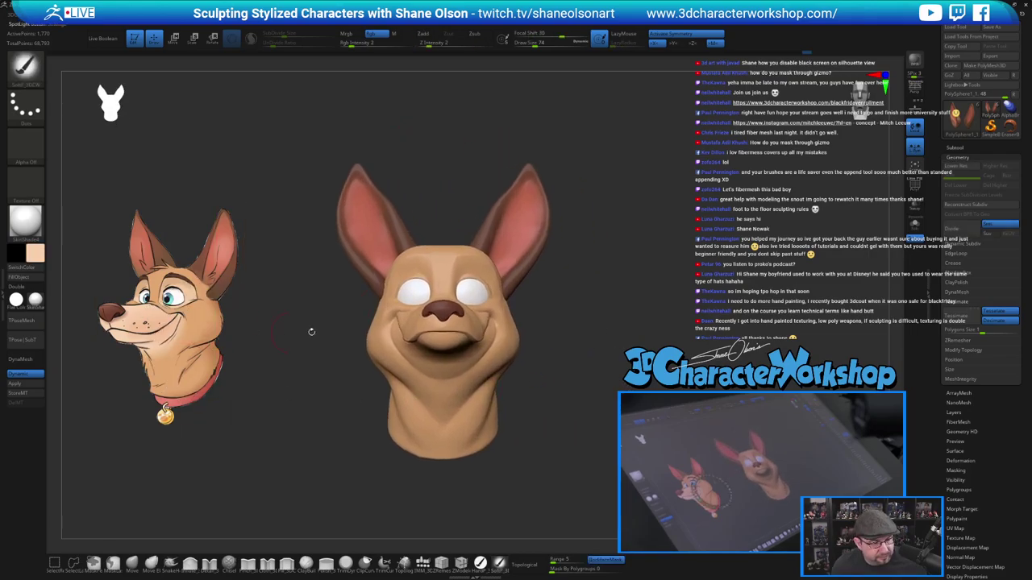
pyautogui.click(480, 562)
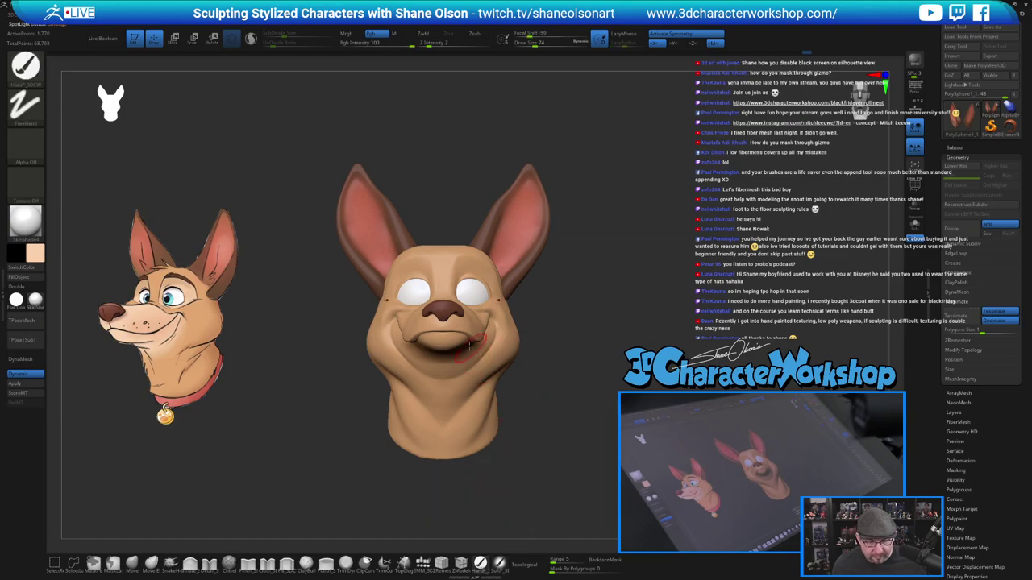
pyautogui.keyDown('alt'); pyautogui.click(460, 329); pyautogui.keyUp('alt')
pyautogui.moveTo(467, 331); pyautogui.dragTo(449, 331)
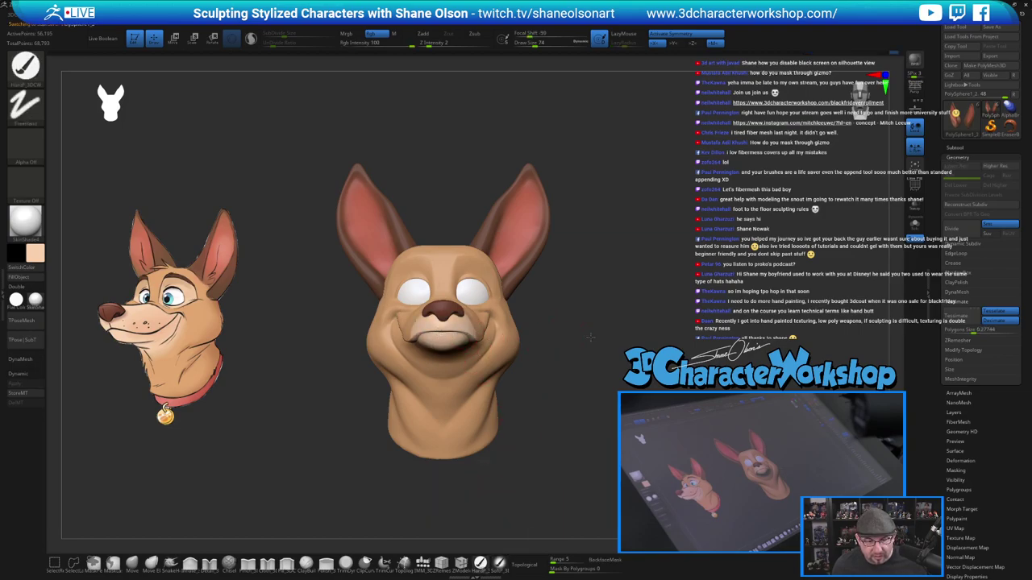
# Extend the light peach over the top and sides of the muzzle back to the smile corners and inner eyes.
pyautogui.moveTo(590, 337)
pyautogui.mouseDown()
pyautogui.moveTo(516, 339)
pyautogui.moveTo(474, 318)
pyautogui.mouseUp()
pyautogui.moveTo(411, 311)
pyautogui.mouseDown()
pyautogui.moveTo(573, 287)
pyautogui.moveTo(620, 316)
pyautogui.mouseUp()
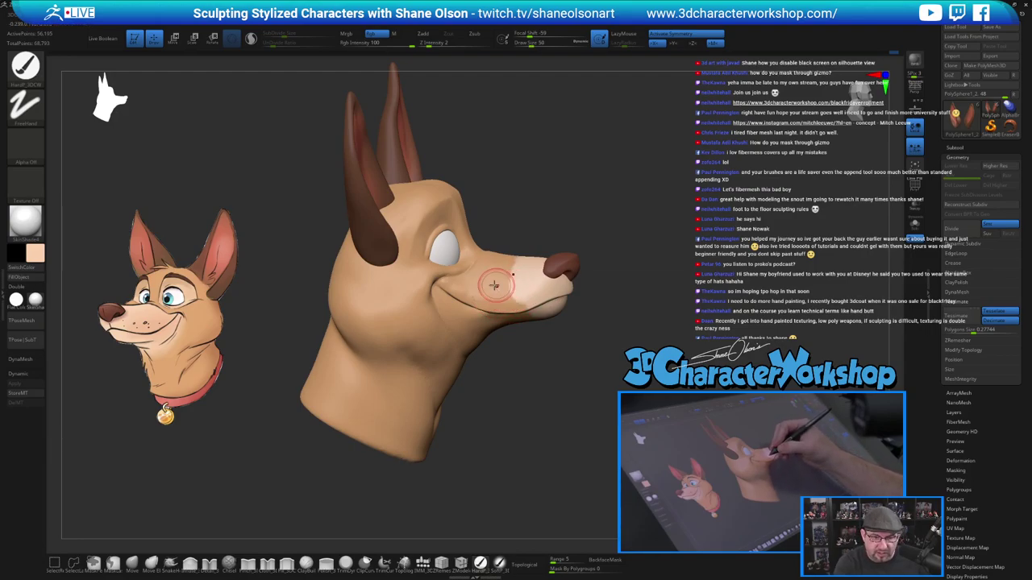
pyautogui.moveTo(494, 286)
pyautogui.mouseDown()
pyautogui.moveTo(466, 296)
pyautogui.moveTo(448, 287)
pyautogui.moveTo(448, 302)
pyautogui.moveTo(482, 278)
pyautogui.mouseUp()
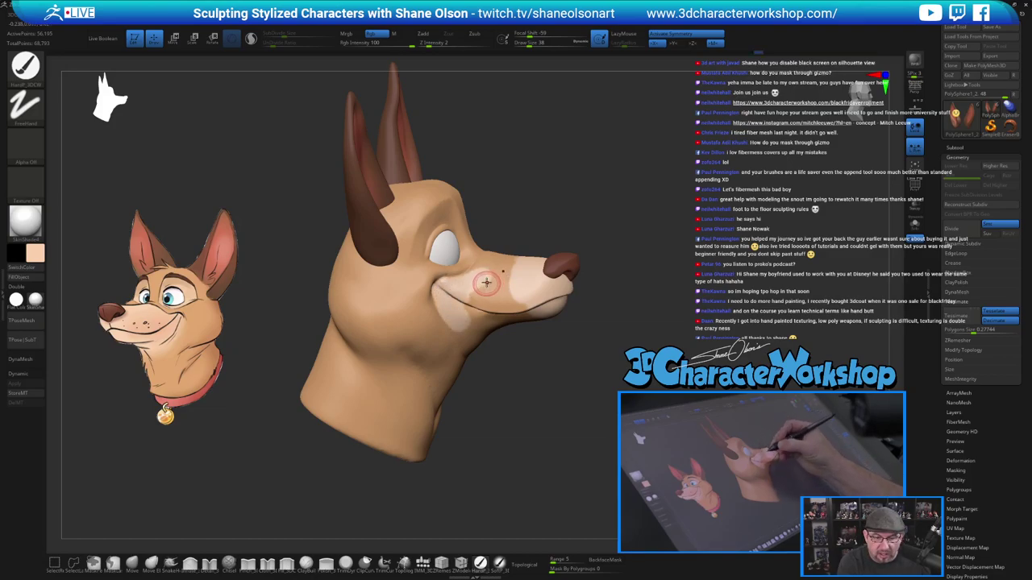
pyautogui.moveTo(489, 280); pyautogui.dragTo(488, 259, button='right')
pyautogui.moveTo(489, 260)
pyautogui.mouseDown()
pyautogui.moveTo(472, 281)
pyautogui.moveTo(490, 242)
pyautogui.moveTo(475, 275)
pyautogui.moveTo(524, 244)
pyautogui.moveTo(512, 240)
pyautogui.moveTo(499, 296)
pyautogui.moveTo(509, 305)
pyautogui.moveTo(489, 300)
pyautogui.moveTo(516, 297)
pyautogui.mouseUp()
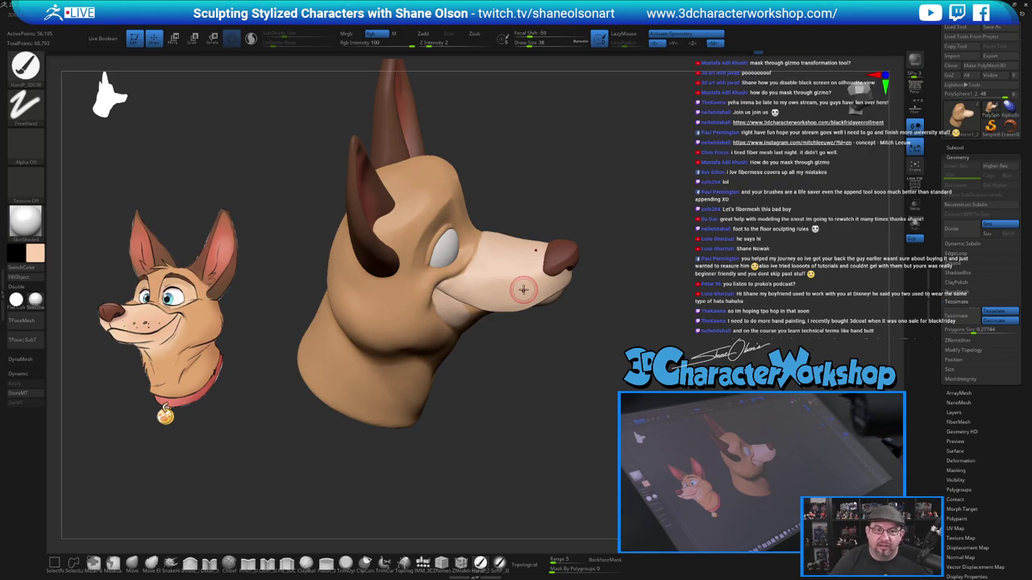
# Paint the lower jaw and the area below the smile line light peach, up to the edge of the cheek.
pyautogui.moveTo(603, 373)
pyautogui.keyDown('alt'); pyautogui.mouseDown()
pyautogui.moveTo(605, 396)
pyautogui.moveTo(601, 356)
pyautogui.moveTo(569, 332)
pyautogui.mouseUp(); pyautogui.keyUp('alt')
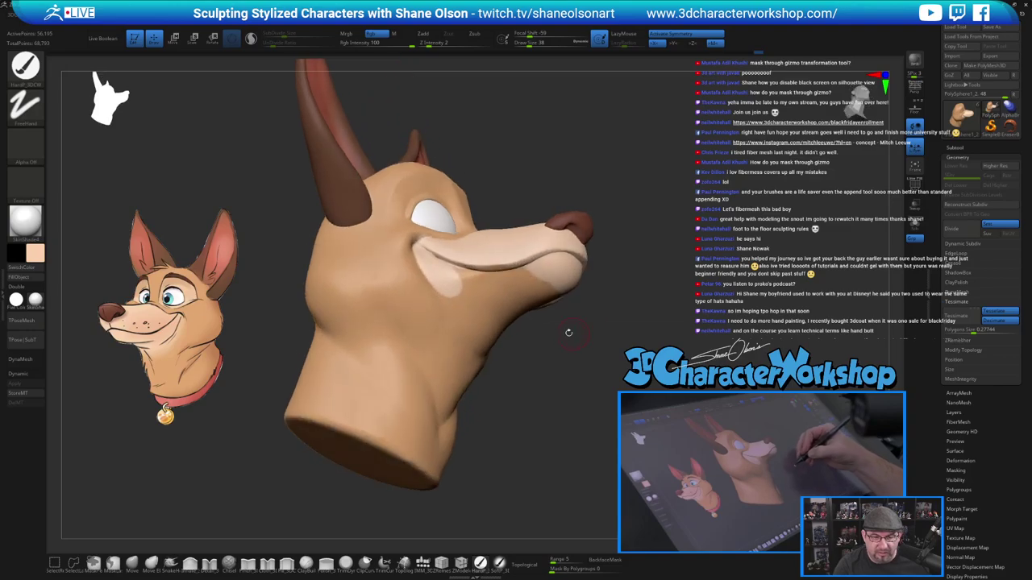
pyautogui.moveTo(467, 279)
pyautogui.mouseDown()
pyautogui.moveTo(524, 272)
pyautogui.moveTo(466, 295)
pyautogui.mouseUp()
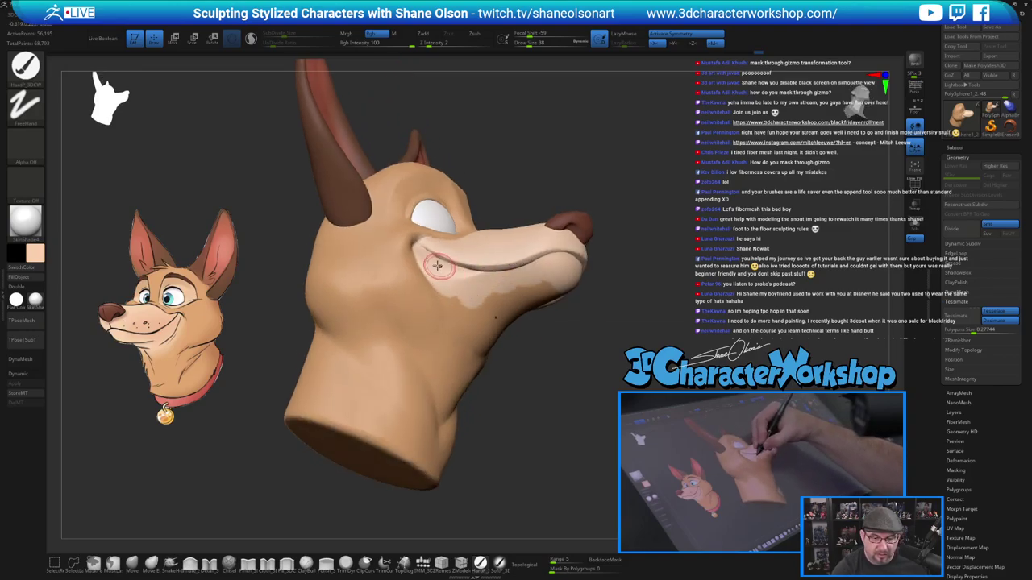
pyautogui.moveTo(436, 265)
pyautogui.mouseDown()
pyautogui.moveTo(487, 341)
pyautogui.moveTo(493, 310)
pyautogui.moveTo(541, 303)
pyautogui.mouseUp()
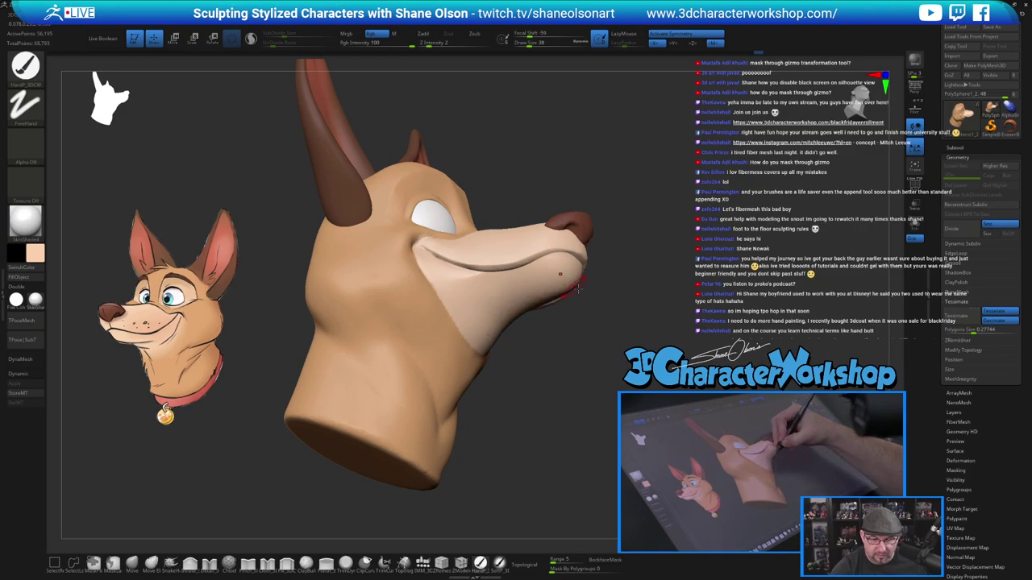
# Switch to the soft paint brush, raise the draw size to 71 and soften the peach transition along the jaw and cheek.
pyautogui.moveTo(693, 370)
pyautogui.mouseDown()
pyautogui.moveTo(500, 378)
pyautogui.moveTo(621, 380)
pyautogui.mouseUp()
pyautogui.click(499, 563)
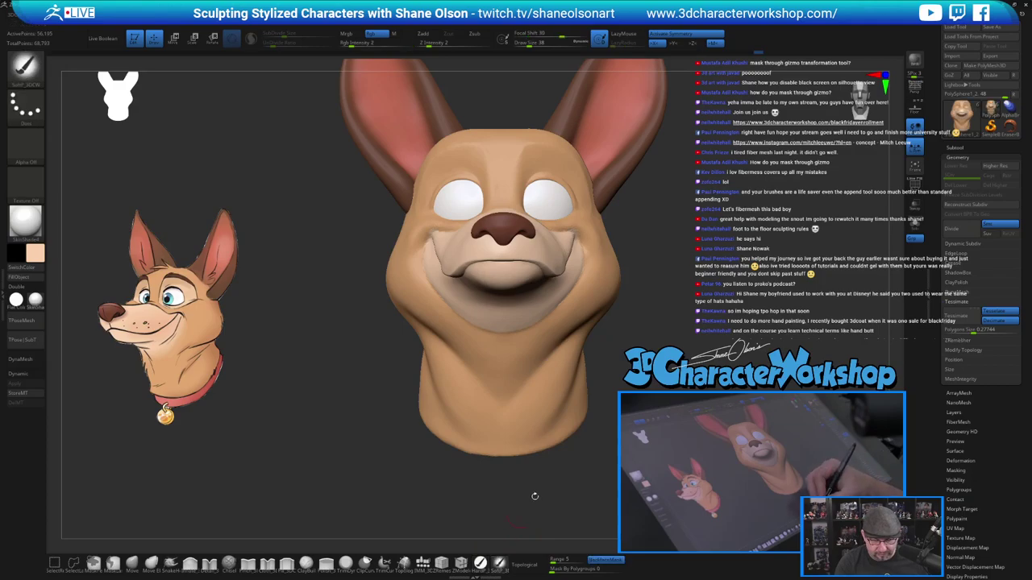
pyautogui.moveTo(534, 496); pyautogui.dragTo(455, 495)
pyautogui.press(']')
pyautogui.press(']')
pyautogui.press(']')
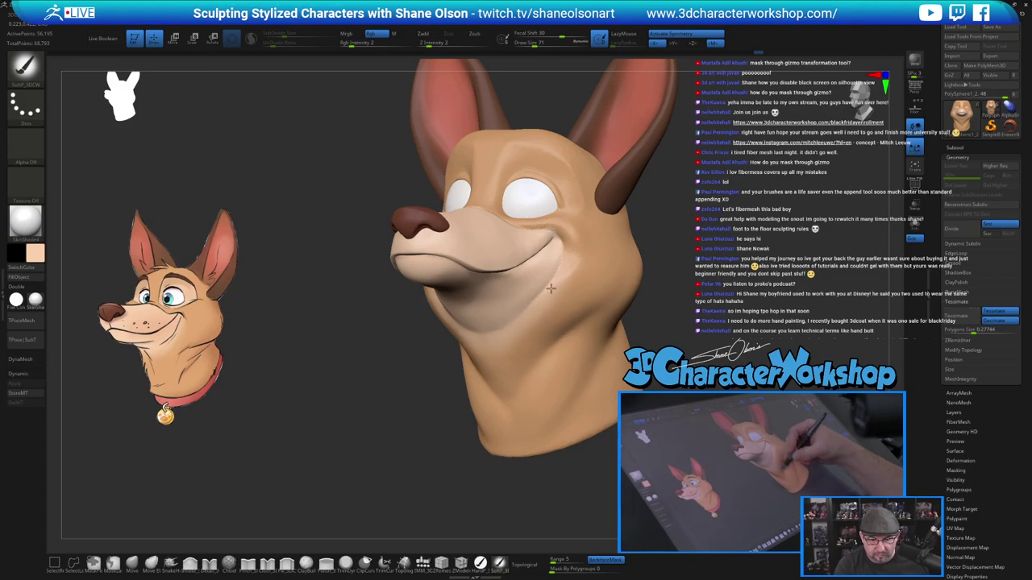
pyautogui.moveTo(699, 341); pyautogui.dragTo(650, 343)
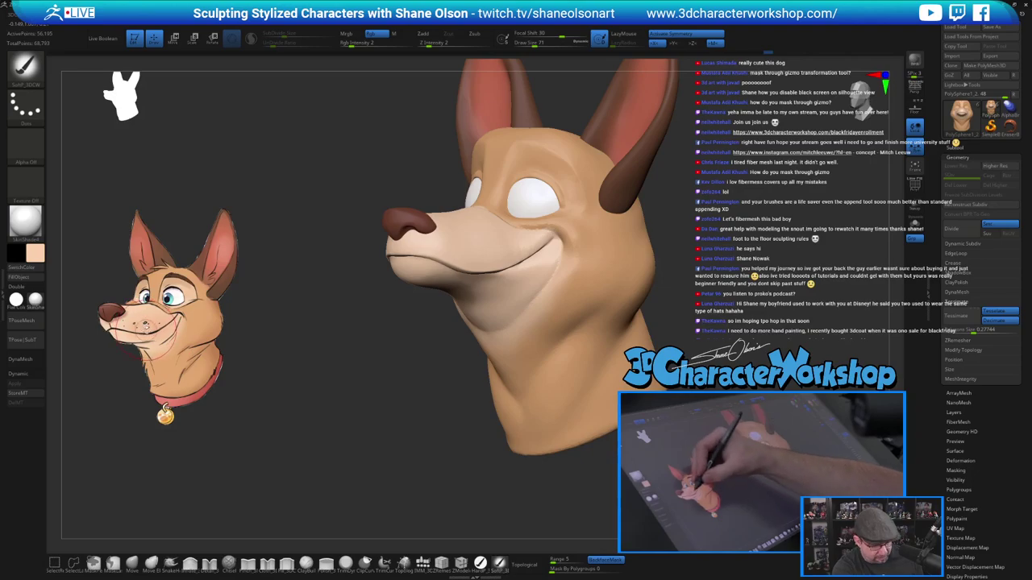
# Sample darker peach tones from the reference drawing and softly tint the side of the muzzle above the smile line.
pyautogui.press('z')
pyautogui.press('z')
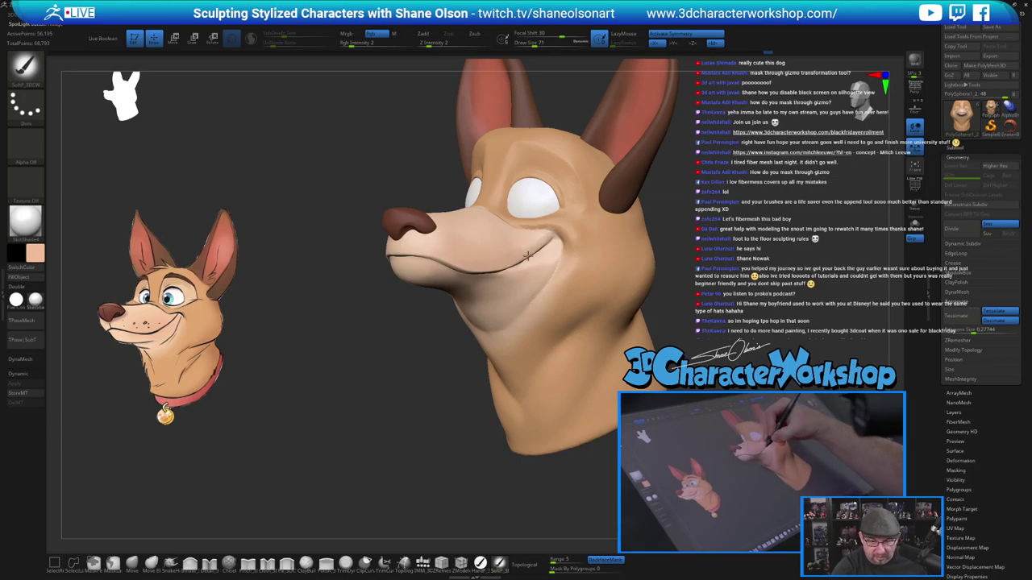
pyautogui.keyDown('alt'); pyautogui.moveTo(709, 270); pyautogui.dragTo(662, 373); pyautogui.keyUp('alt')
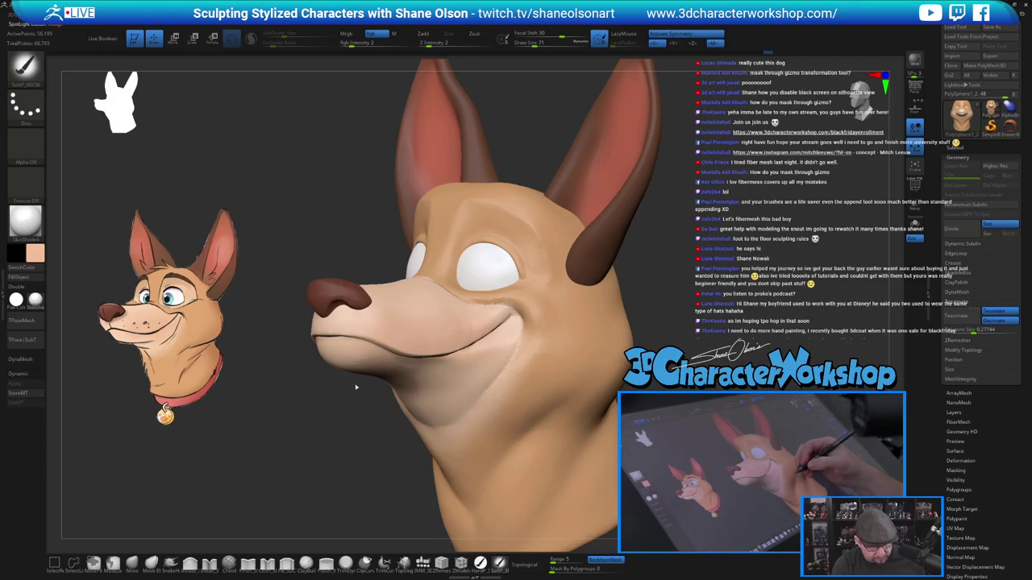
pyautogui.press('z')
pyautogui.press('z')
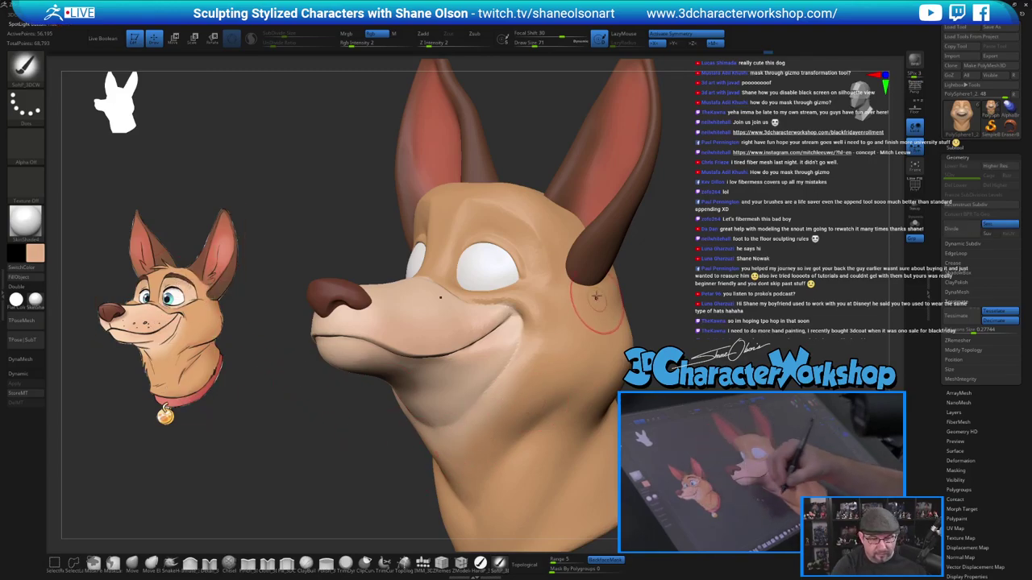
# Sample light peach from the reference and paint patches above both eyes using the hard-edged brush at draw size 15.
pyautogui.click(481, 564)
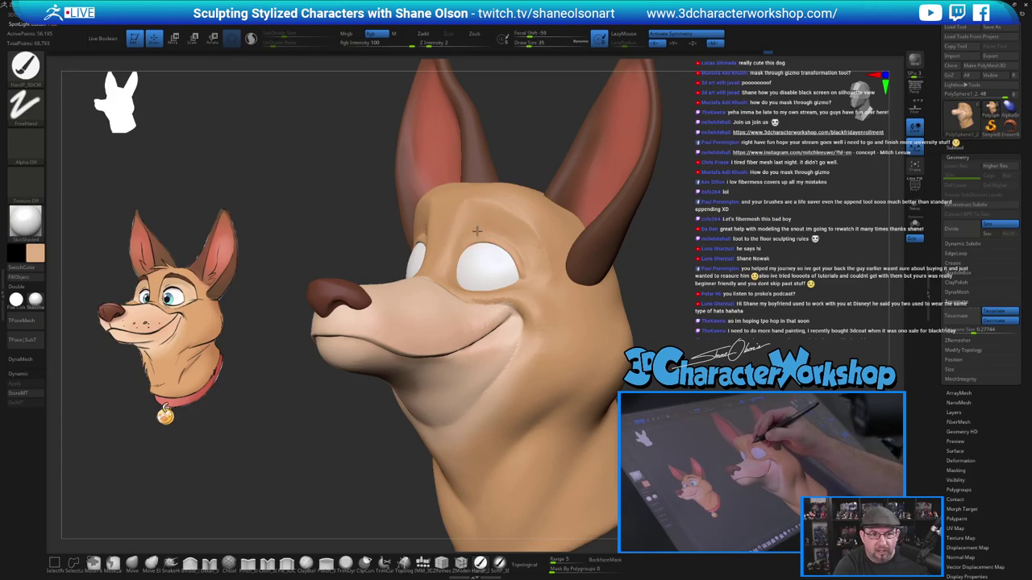
pyautogui.keyDown('ctrl'); pyautogui.moveTo(479, 229); pyautogui.dragTo(477, 266, button='right'); pyautogui.keyUp('ctrl')
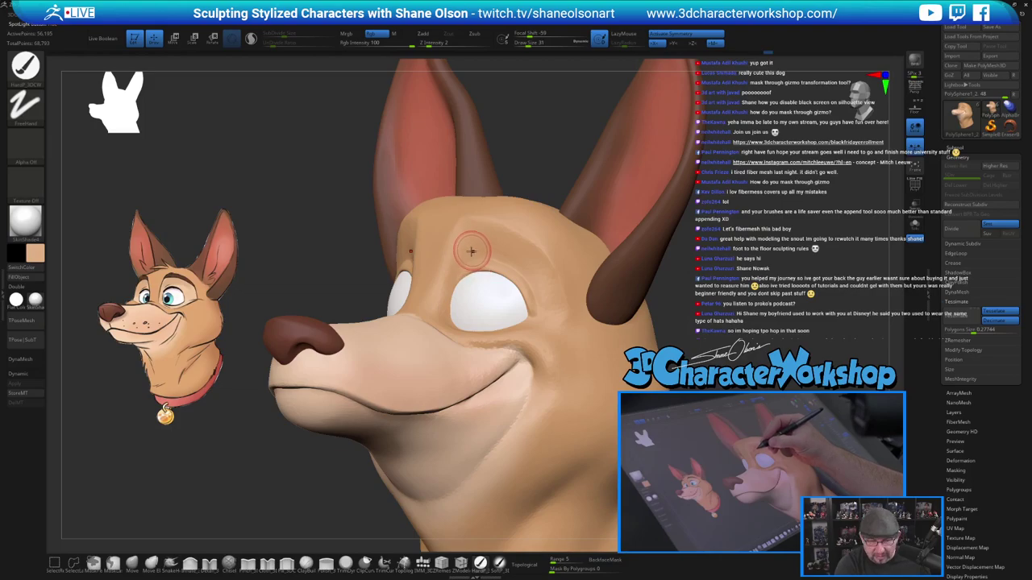
pyautogui.press('[')
pyautogui.press('[')
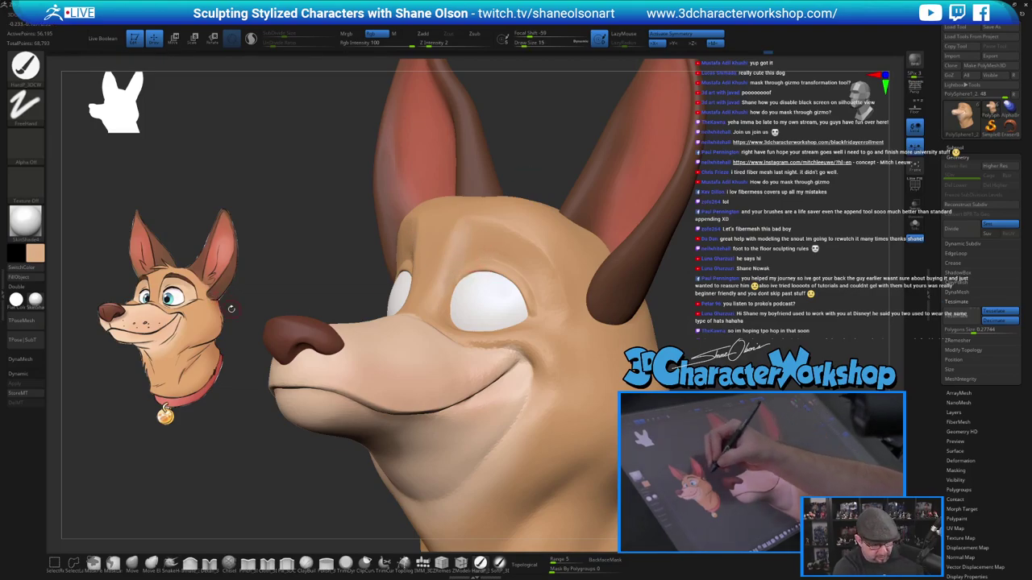
pyautogui.press('z')
pyautogui.moveTo(219, 342); pyautogui.dragTo(236, 397)
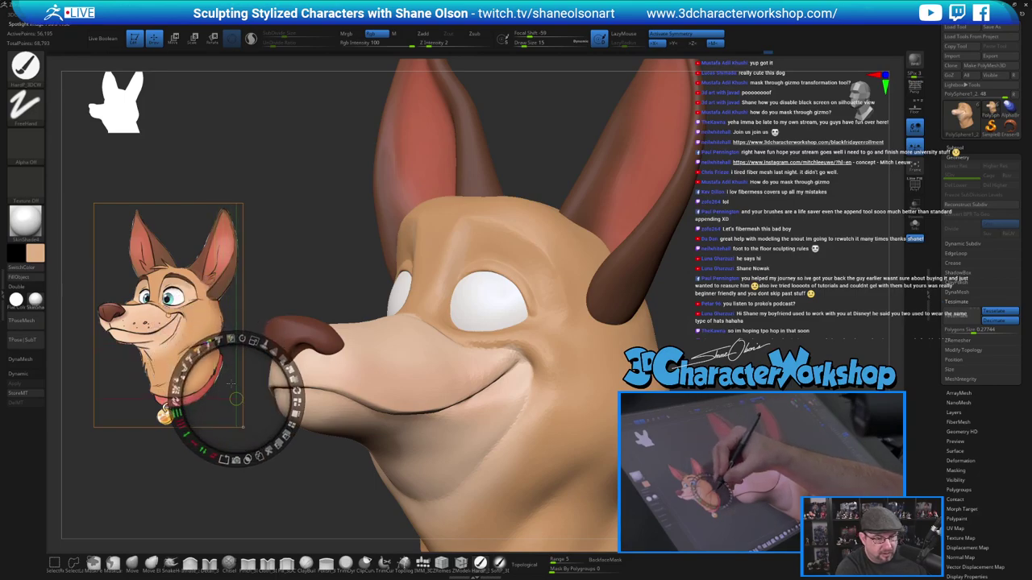
pyautogui.hotkey('shift', 'z')
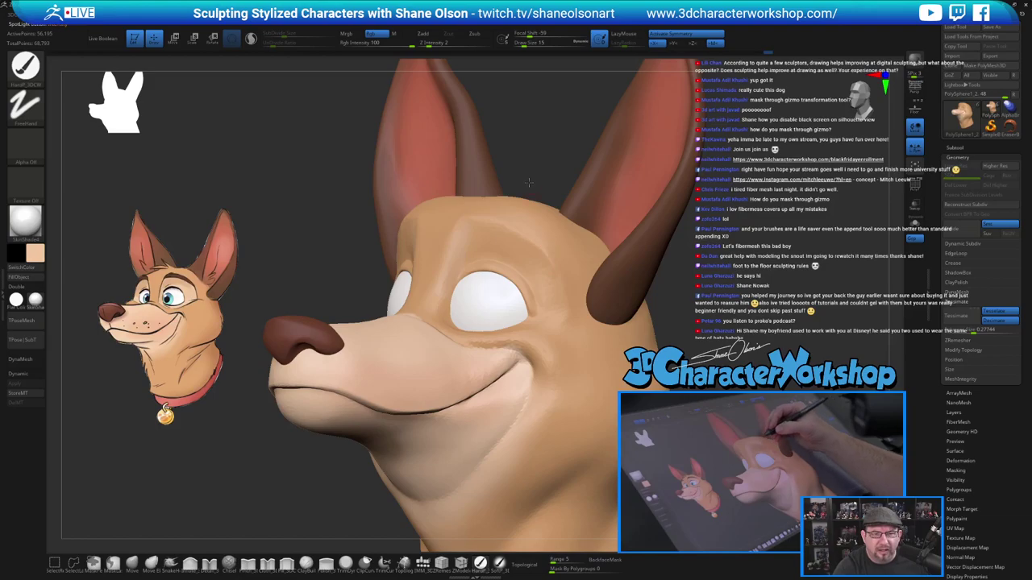
pyautogui.keyDown('alt'); pyautogui.moveTo(529, 182); pyautogui.dragTo(518, 168); pyautogui.keyUp('alt')
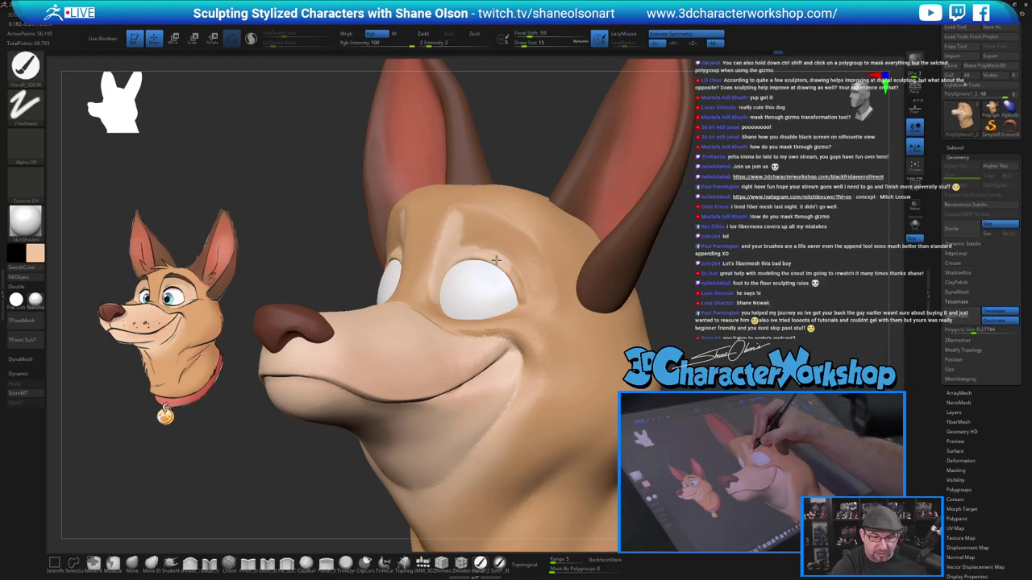
pyautogui.moveTo(497, 255); pyautogui.dragTo(469, 231)
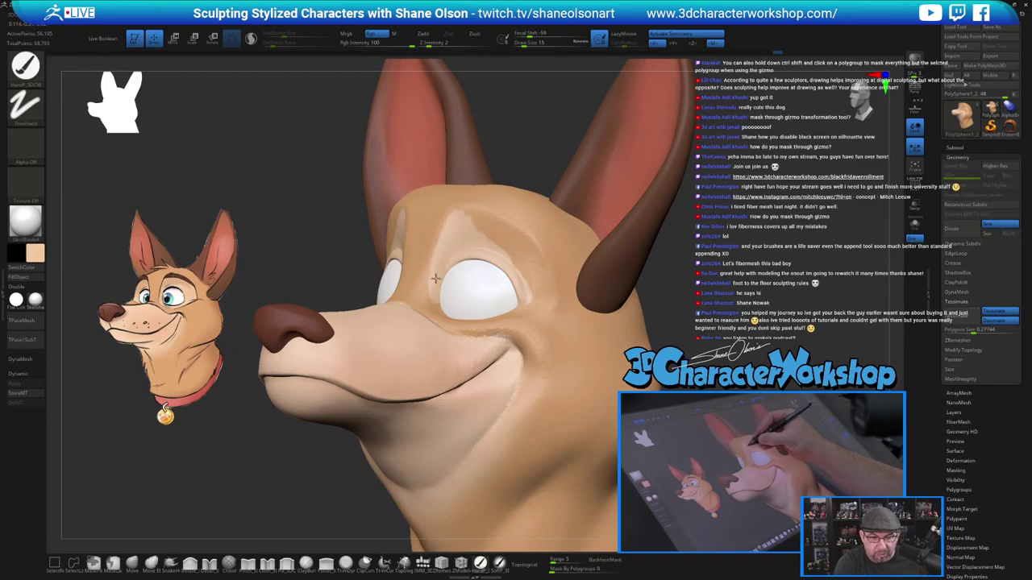
# Extend the light peach patches around both eyes, filling the brow area and wrapping past the outer eye corners.
pyautogui.moveTo(454, 249); pyautogui.dragTo(447, 271, button='right')
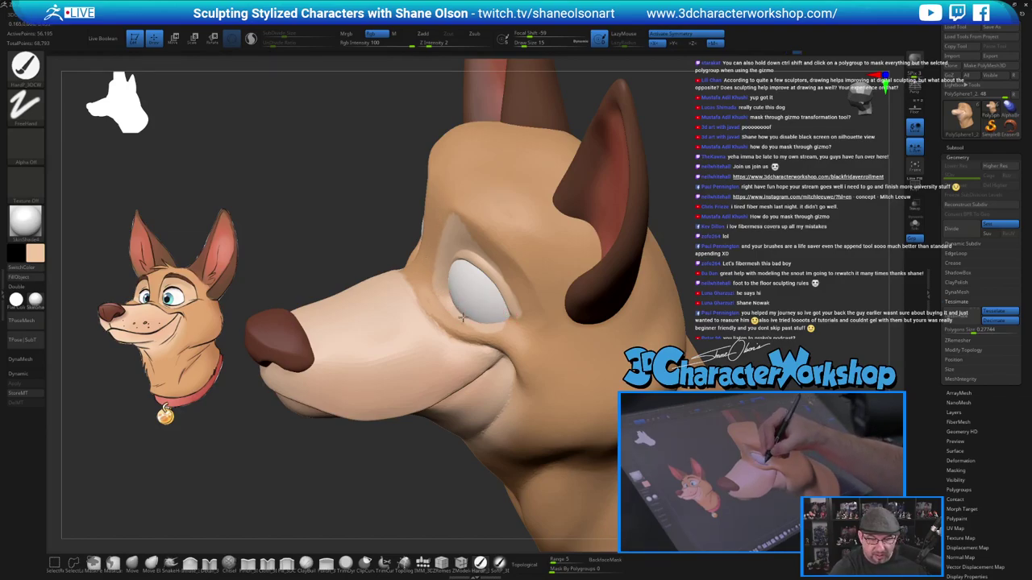
pyautogui.moveTo(503, 306); pyautogui.dragTo(487, 323, button='right')
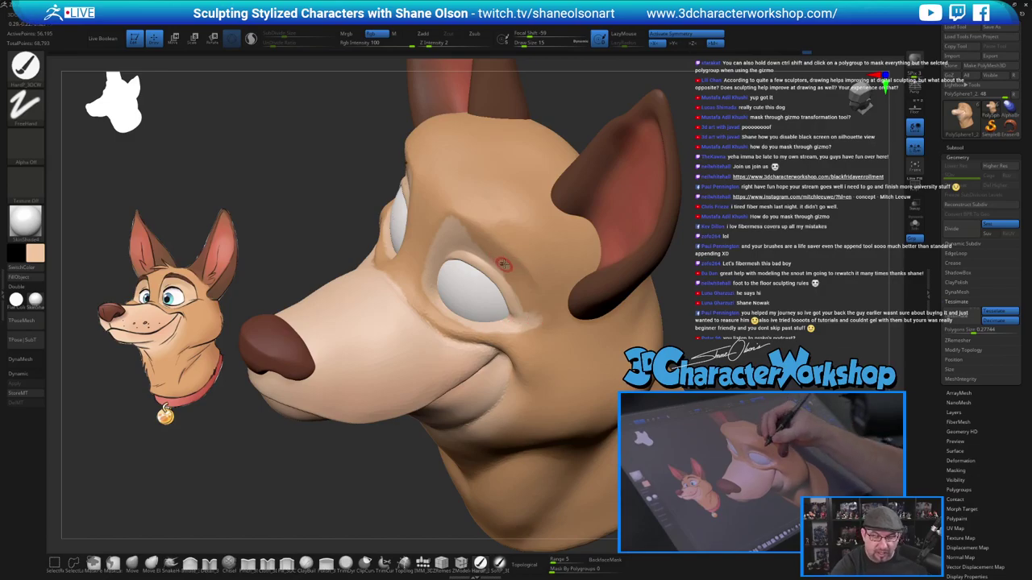
pyautogui.moveTo(504, 264)
pyautogui.mouseDown(button='right')
pyautogui.moveTo(507, 227)
pyautogui.moveTo(479, 228)
pyautogui.mouseUp(button='right')
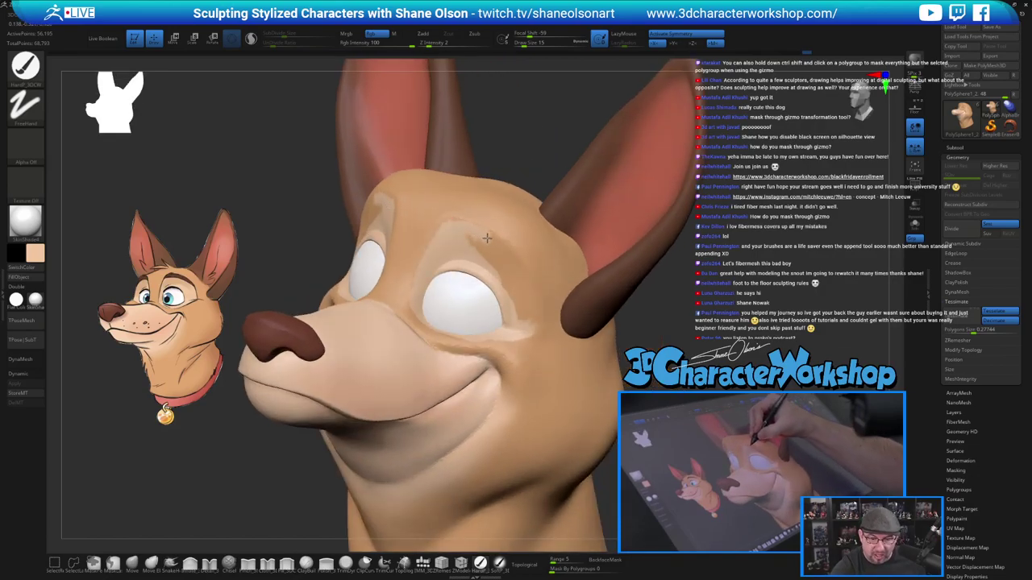
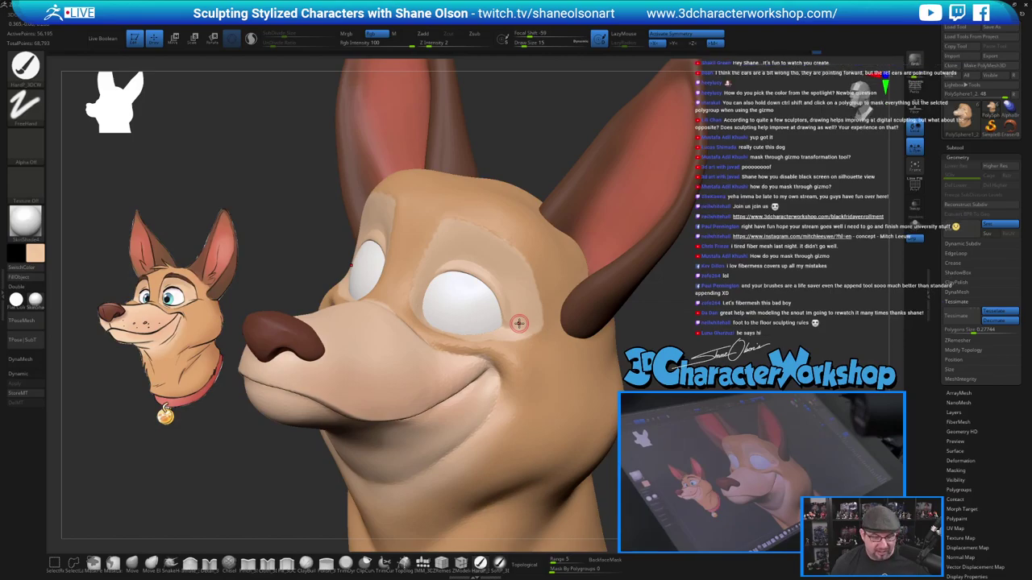
# Sharpen the borders of the light eye patches along the brow and inner side with the Pinch brush at draw size 27.
pyautogui.click(268, 564)
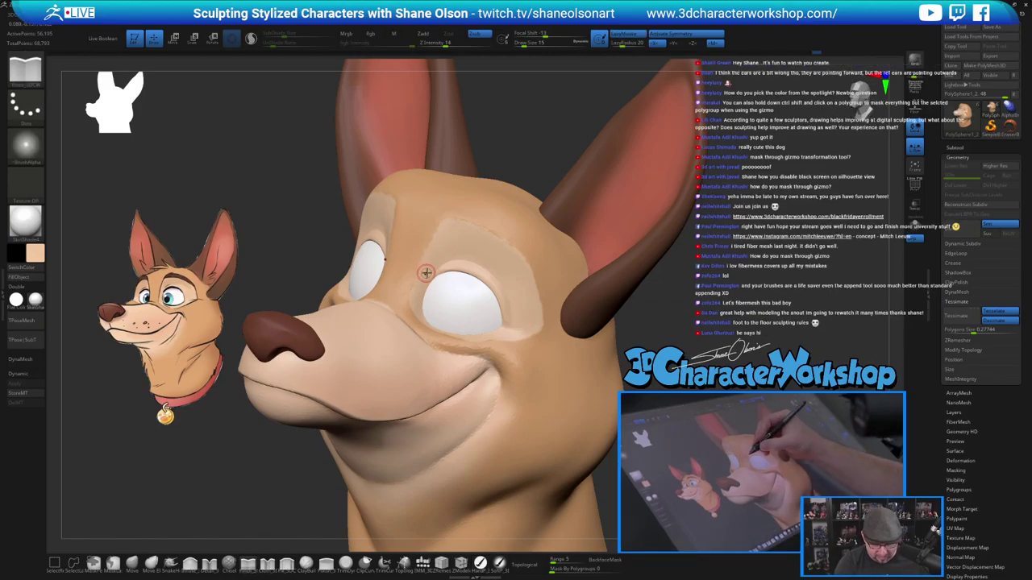
pyautogui.press(']')
pyautogui.moveTo(412, 288); pyautogui.dragTo(428, 244)
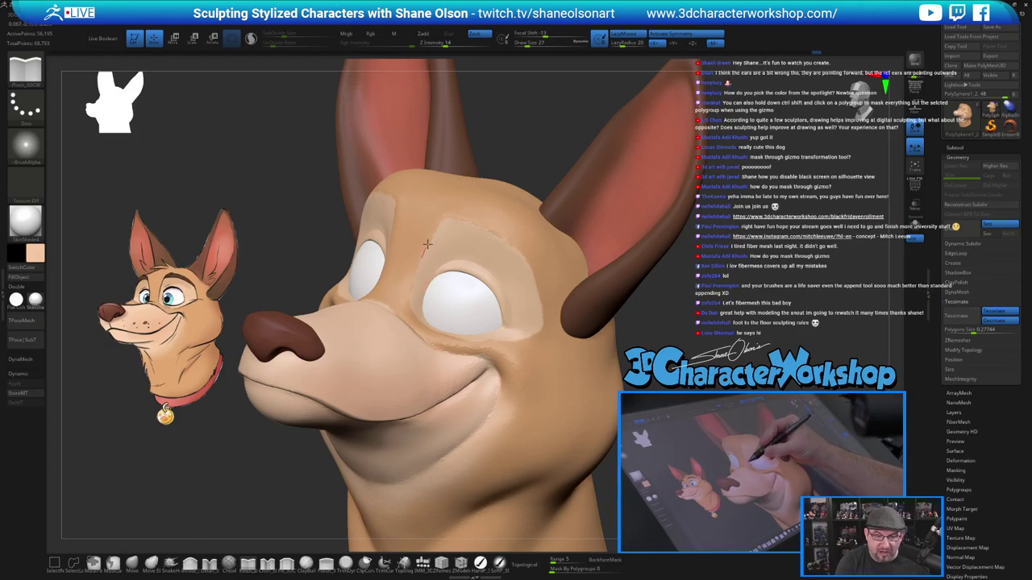
pyautogui.moveTo(462, 199); pyautogui.dragTo(464, 196)
pyautogui.moveTo(414, 284)
pyautogui.mouseDown()
pyautogui.moveTo(458, 205)
pyautogui.moveTo(449, 216)
pyautogui.mouseUp()
pyautogui.moveTo(513, 242)
pyautogui.mouseDown()
pyautogui.moveTo(540, 264)
pyautogui.moveTo(531, 266)
pyautogui.moveTo(543, 331)
pyautogui.mouseUp()
pyautogui.moveTo(486, 330); pyautogui.dragTo(490, 328, button='right')
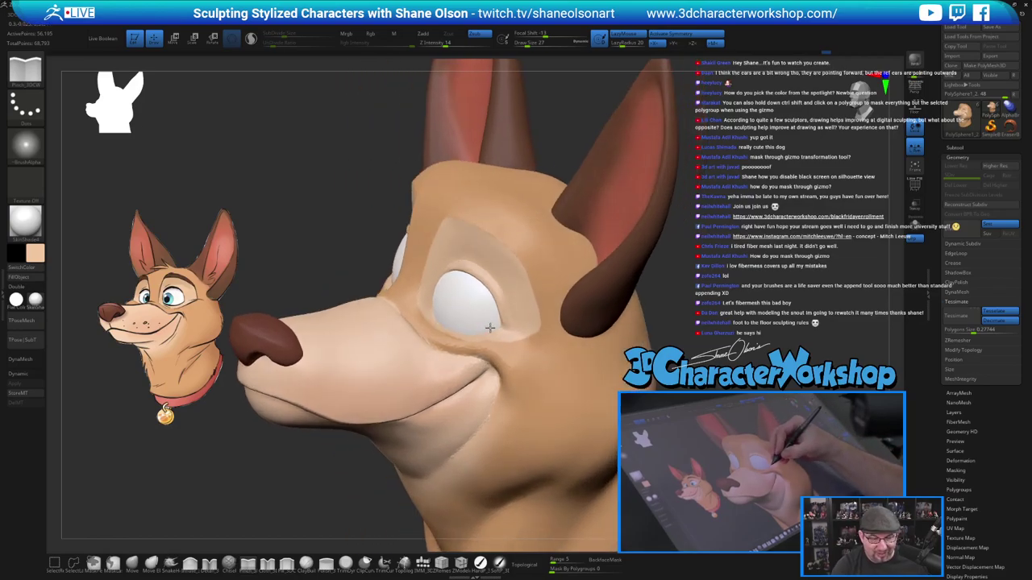
# Pinch the outer border of the light patch between the eye and the ear, and smooth along it.
pyautogui.moveTo(507, 343)
pyautogui.mouseDown()
pyautogui.moveTo(463, 339)
pyautogui.moveTo(537, 334)
pyautogui.mouseUp()
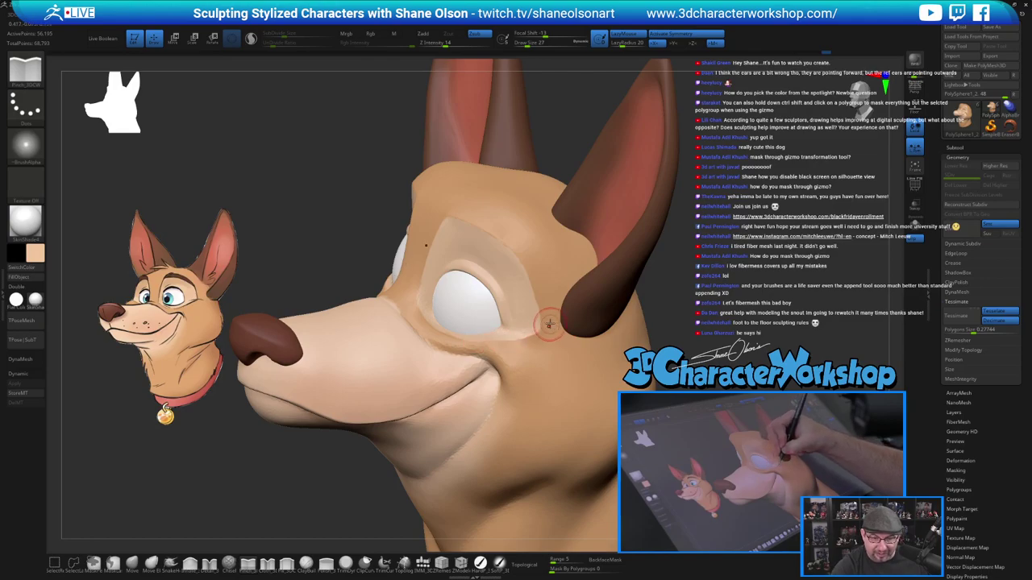
pyautogui.moveTo(531, 280); pyautogui.dragTo(565, 345)
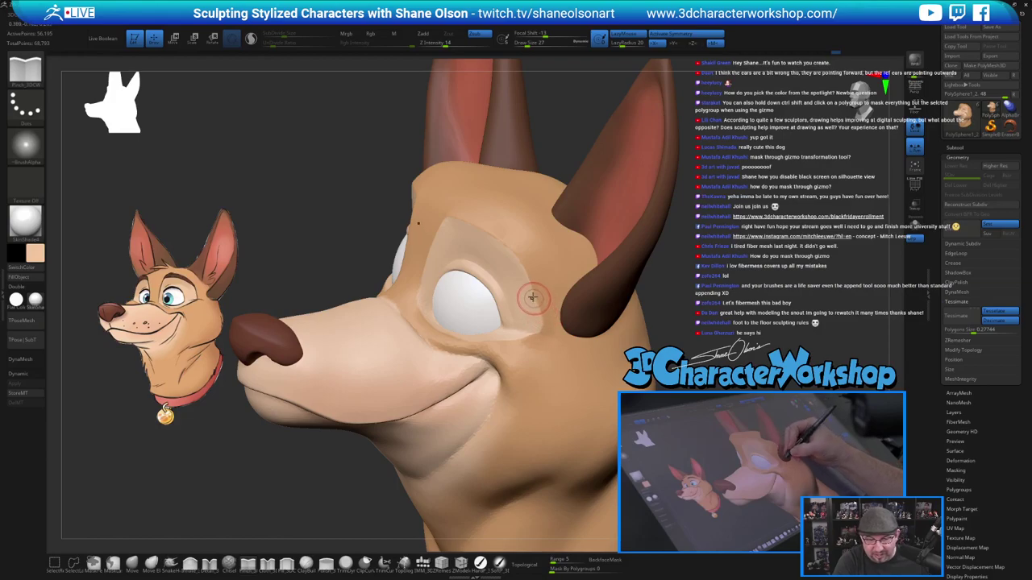
pyautogui.moveTo(528, 270); pyautogui.dragTo(549, 338)
pyautogui.keyDown('shift'); pyautogui.moveTo(532, 270); pyautogui.dragTo(550, 297); pyautogui.keyUp('shift')
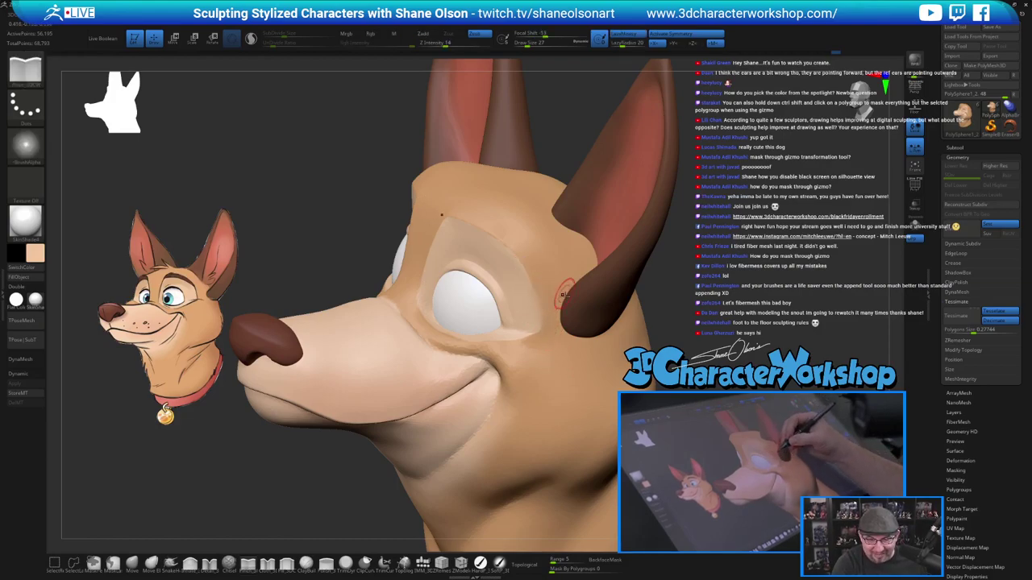
# Toggle Rgb for the smoothing brush, pinch the patch beside the outer eye corner and smooth its outer border.
pyautogui.keyDown('shift'); pyautogui.click(377, 34); pyautogui.keyUp('shift')
pyautogui.moveTo(512, 326); pyautogui.dragTo(564, 337)
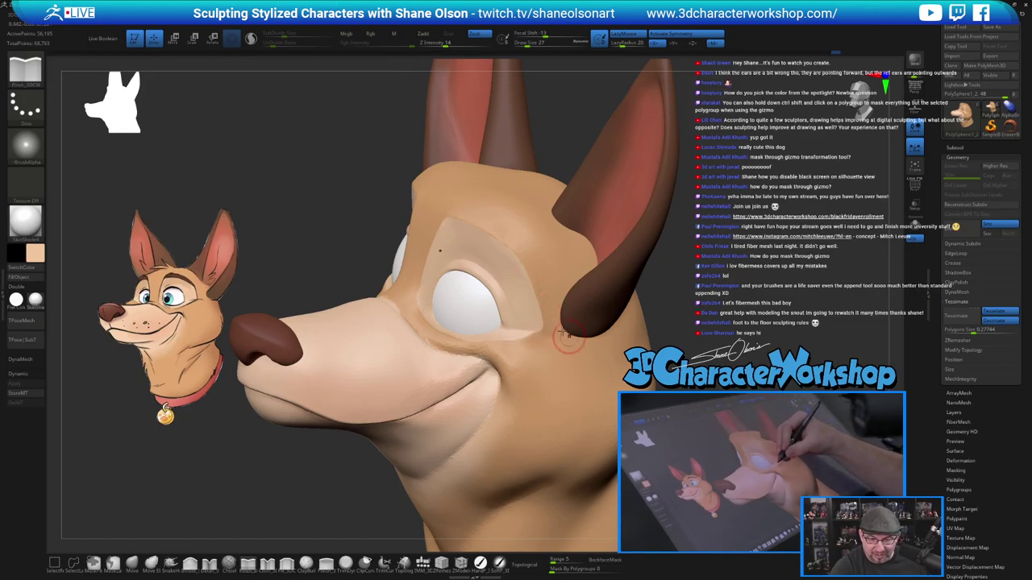
pyautogui.keyDown('shift'); pyautogui.moveTo(535, 270); pyautogui.dragTo(542, 322); pyautogui.keyUp('shift')
pyautogui.keyDown('shift'); pyautogui.moveTo(526, 278); pyautogui.dragTo(542, 321); pyautogui.keyUp('shift')
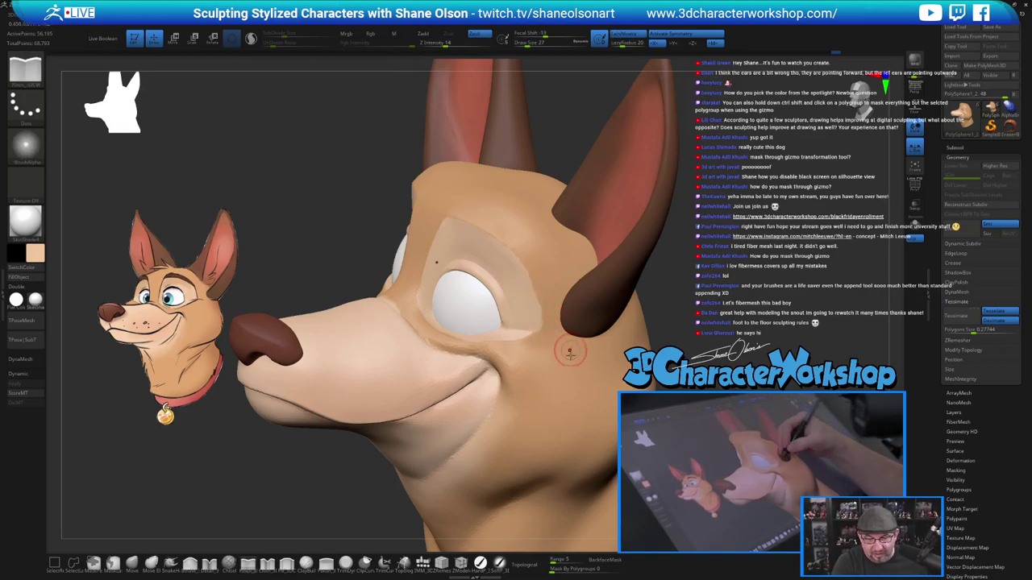
# Pinch the border of the light eye patch beside the brow and below the outer eye corner.
pyautogui.moveTo(504, 241); pyautogui.dragTo(518, 260)
pyautogui.moveTo(538, 326); pyautogui.dragTo(539, 330)
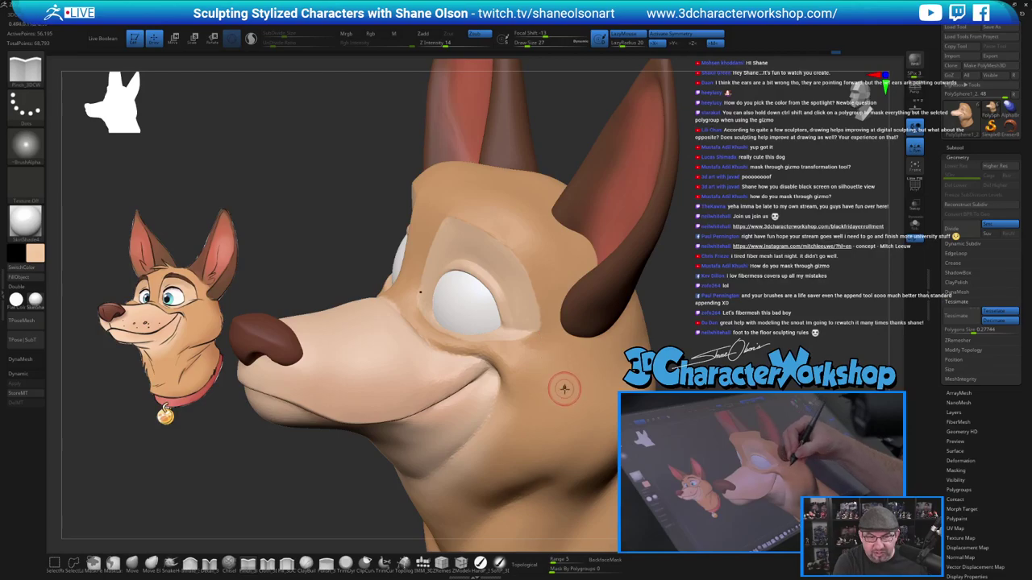
pyautogui.moveTo(571, 380); pyautogui.dragTo(637, 386, button='right')
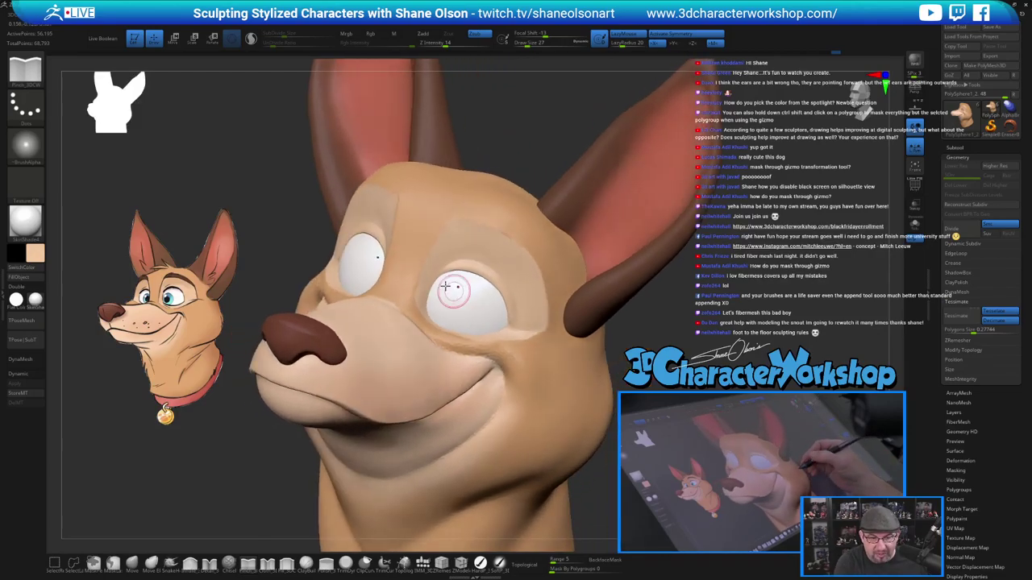
pyautogui.moveTo(507, 229); pyautogui.dragTo(428, 307, button='right')
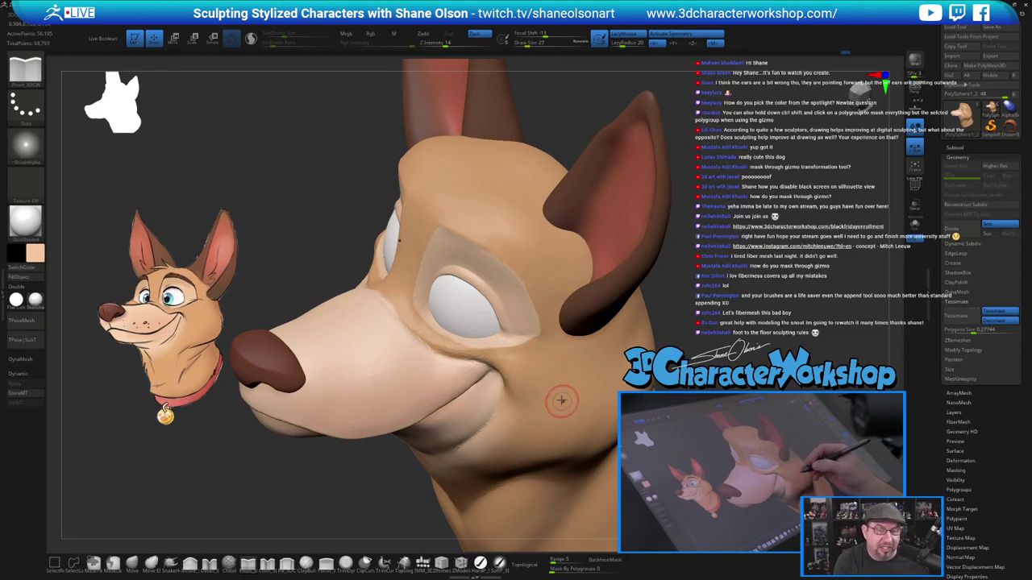
pyautogui.moveTo(538, 361); pyautogui.dragTo(554, 340, button='right')
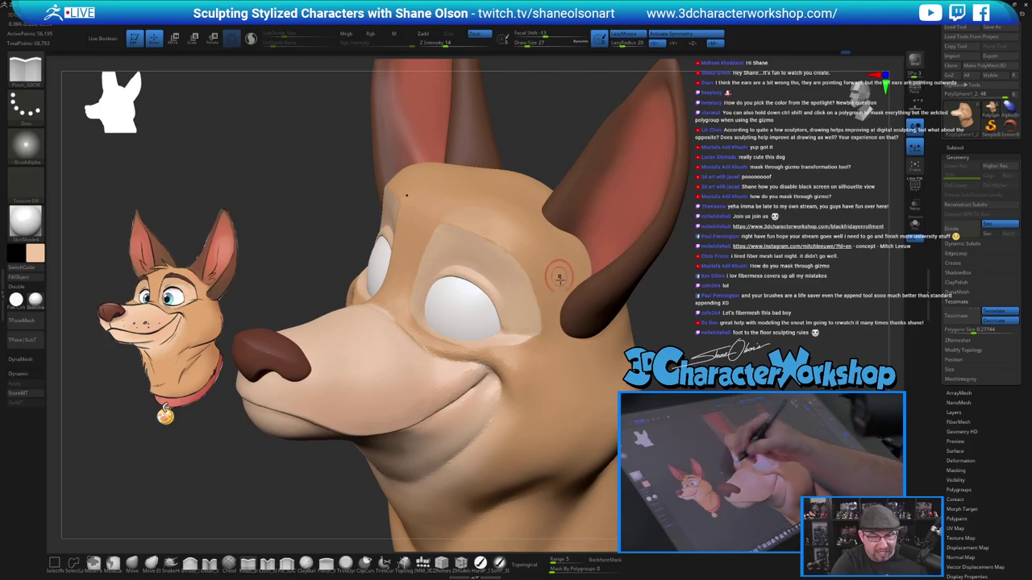
# Sample the dark brown of the reference dog's ear and prepare a sculpting brush with Rgb on at draw size 15.
pyautogui.moveTo(555, 368); pyautogui.dragTo(672, 260, button='right')
pyautogui.keyDown('alt'); pyautogui.moveTo(670, 200); pyautogui.dragTo(673, 167, button='right'); pyautogui.keyUp('alt')
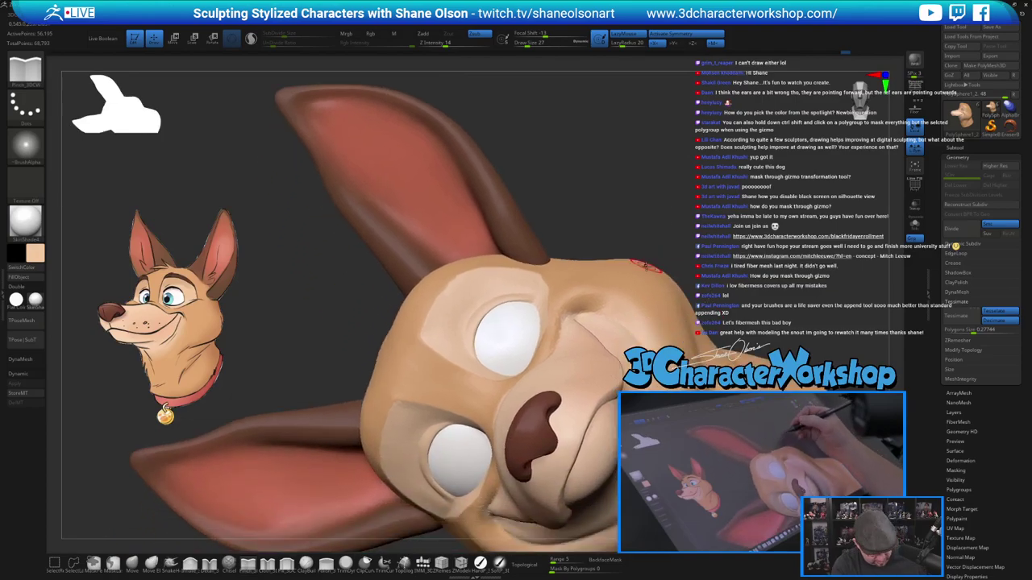
pyautogui.press('z')
pyautogui.click(220, 296)
pyautogui.press('z')
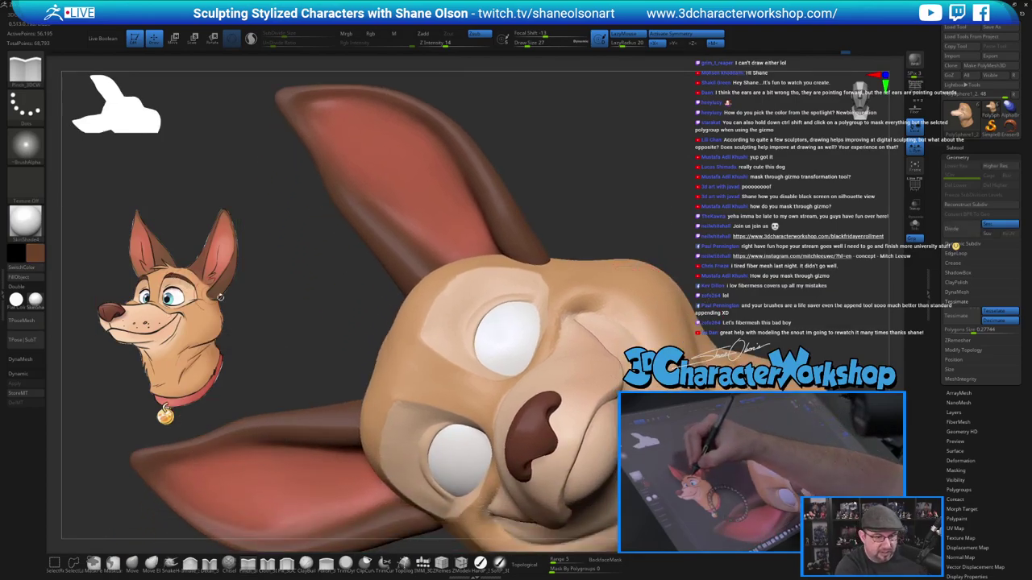
pyautogui.click(481, 565)
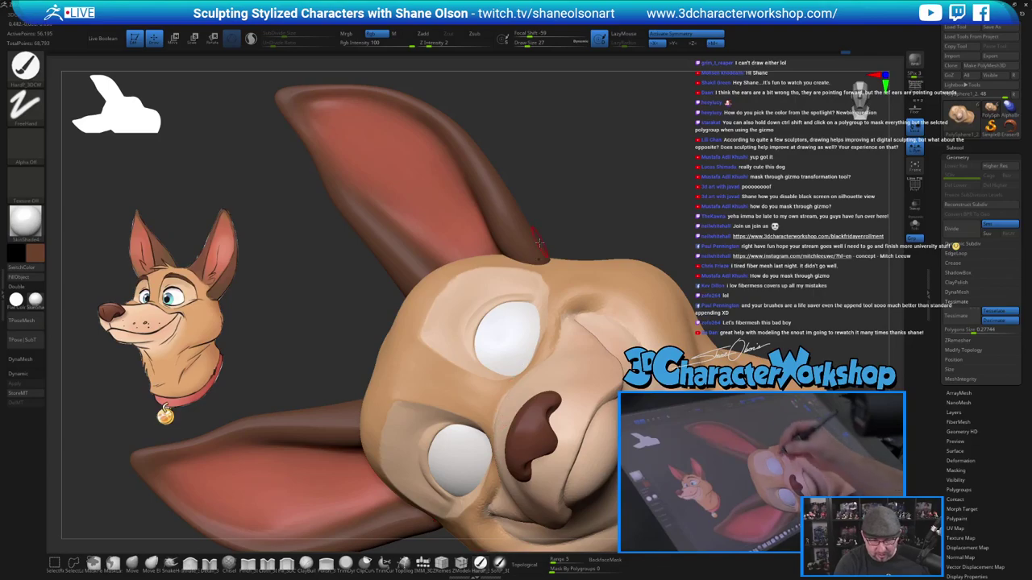
pyautogui.moveTo(450, 392); pyautogui.dragTo(498, 406, button='right')
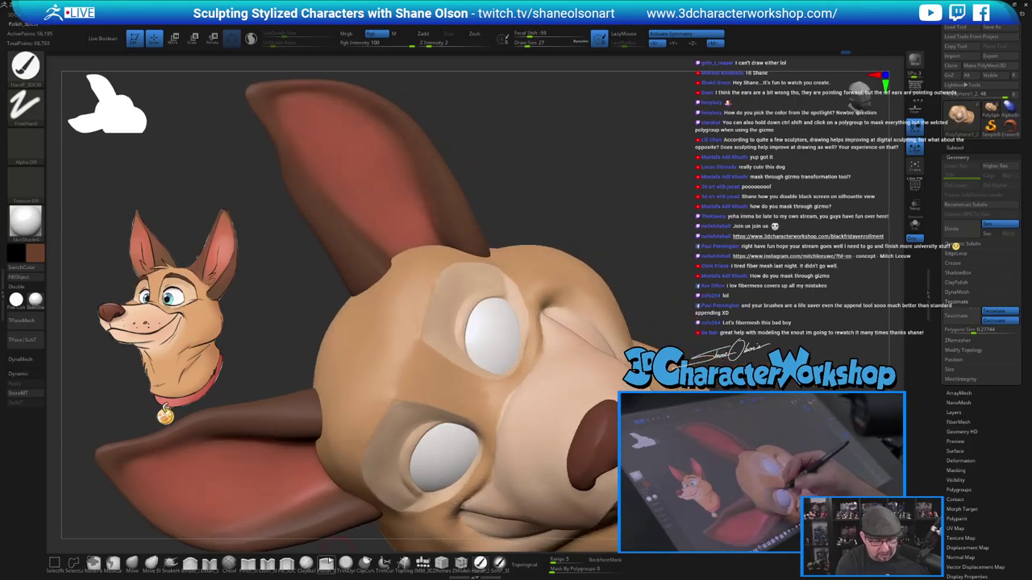
pyautogui.click(286, 563)
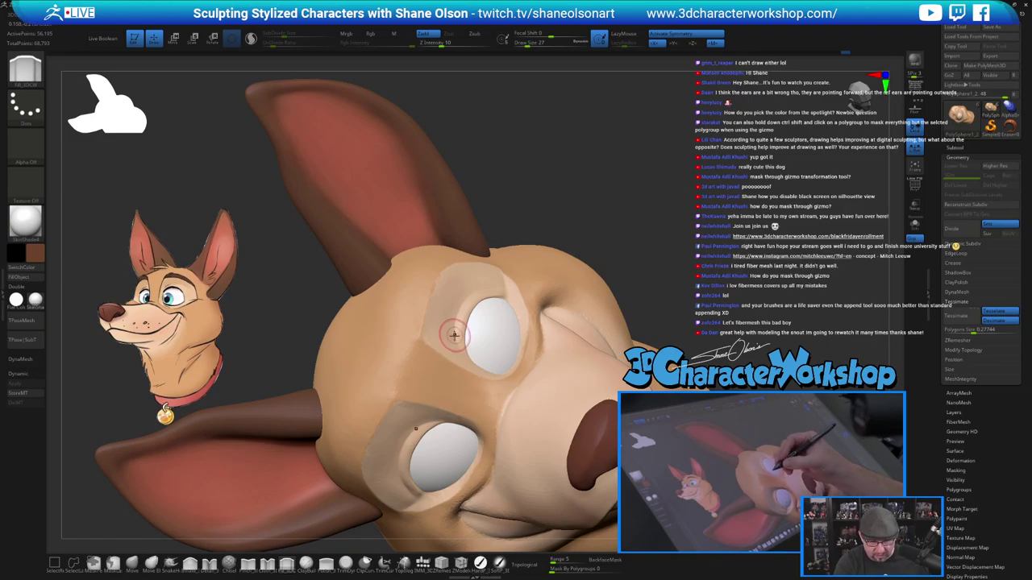
pyautogui.click(375, 35)
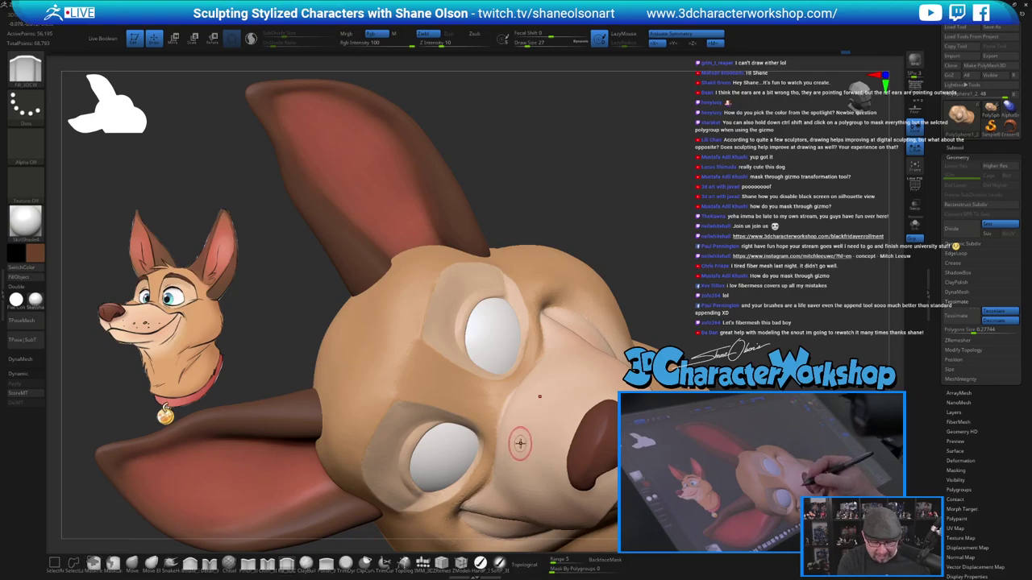
pyautogui.press('[')
pyautogui.press('[')
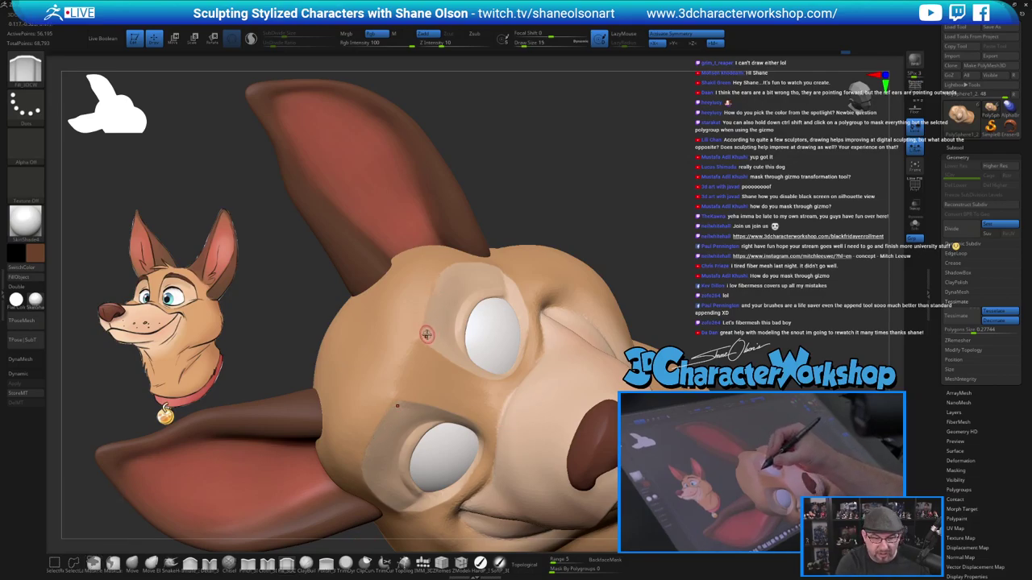
# Turn on Sculptris Pro and try dark brown eyebrow strokes above the eyes, undoing the attempts.
pyautogui.moveTo(427, 335); pyautogui.dragTo(446, 275)
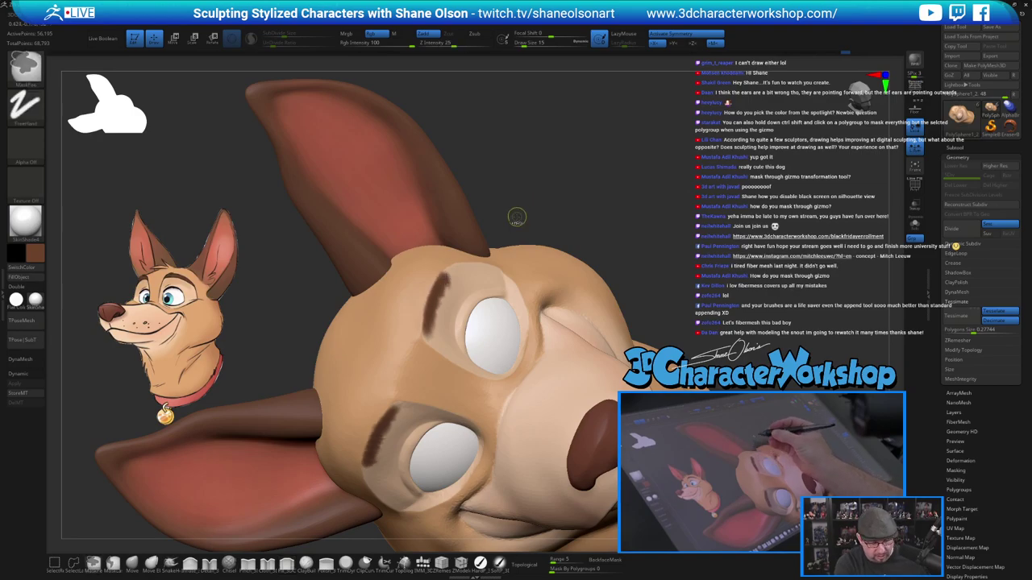
pyautogui.hotkey('ctrl', 'z')
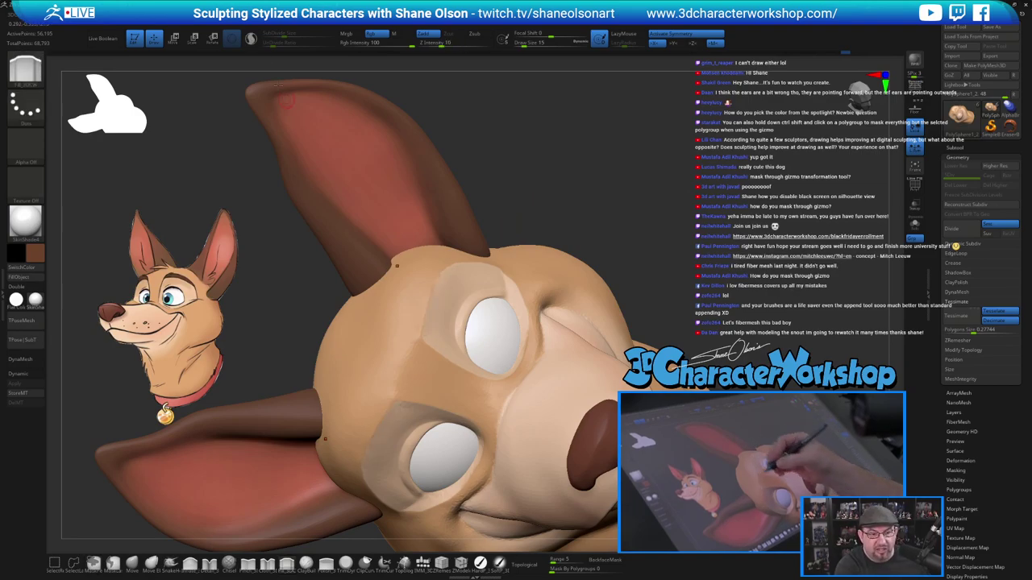
pyautogui.click(251, 39)
pyautogui.moveTo(428, 336); pyautogui.dragTo(439, 289)
pyautogui.hotkey('ctrl', 'z')
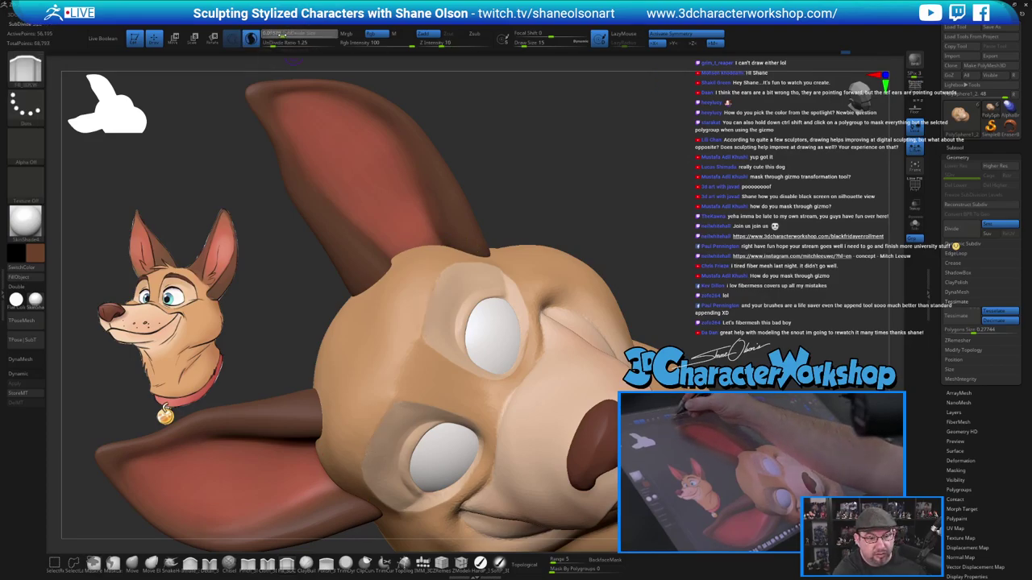
# Build up tapered dark brown eyebrows above both eyes at draw size 9 with a SubDivide Size of 0.06411.
pyautogui.moveTo(280, 35); pyautogui.dragTo(279, 35)
pyautogui.moveTo(490, 238); pyautogui.dragTo(453, 245)
pyautogui.moveTo(433, 331); pyautogui.dragTo(453, 284)
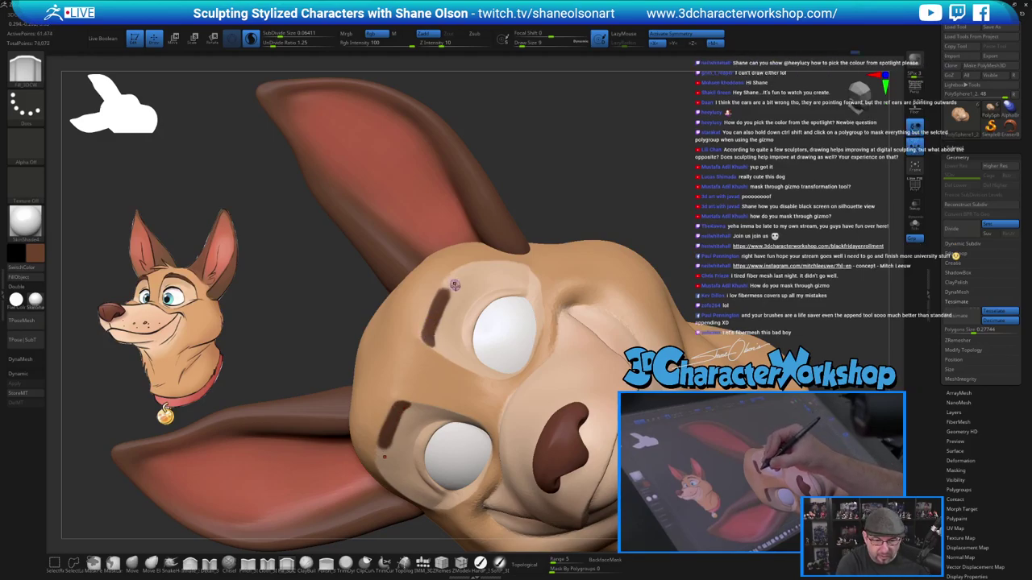
pyautogui.moveTo(617, 165); pyautogui.dragTo(625, 168)
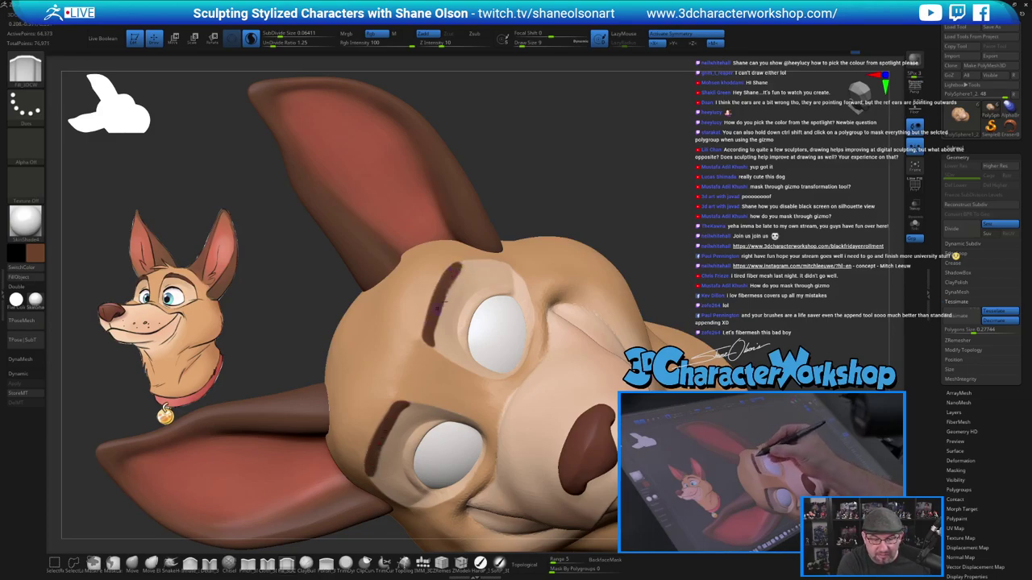
pyautogui.moveTo(529, 191); pyautogui.dragTo(490, 263)
# Sample the light peach and touch up around the eyebrows, checking them from the front and three-quarter views.
pyautogui.moveTo(472, 271); pyautogui.dragTo(477, 355, button='right')
pyautogui.press('c')
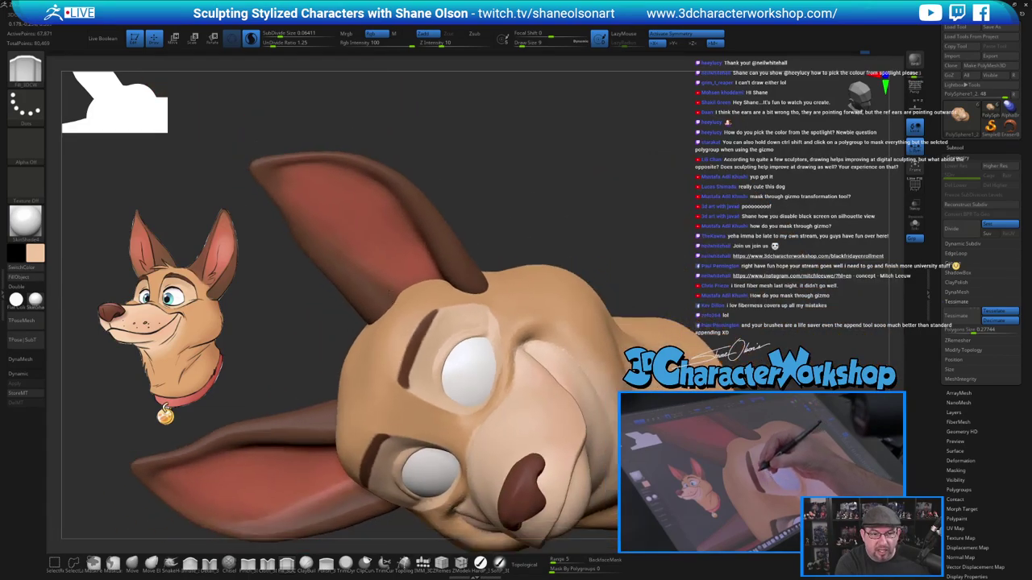
pyautogui.keyDown('alt'); pyautogui.moveTo(564, 242); pyautogui.dragTo(593, 363); pyautogui.keyUp('alt')
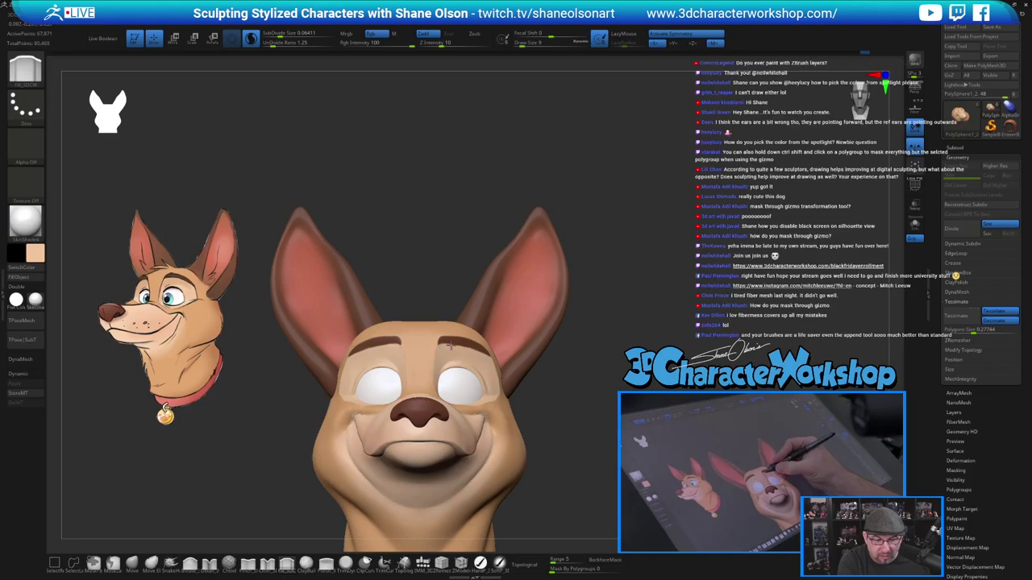
pyautogui.moveTo(593, 387); pyautogui.dragTo(508, 395)
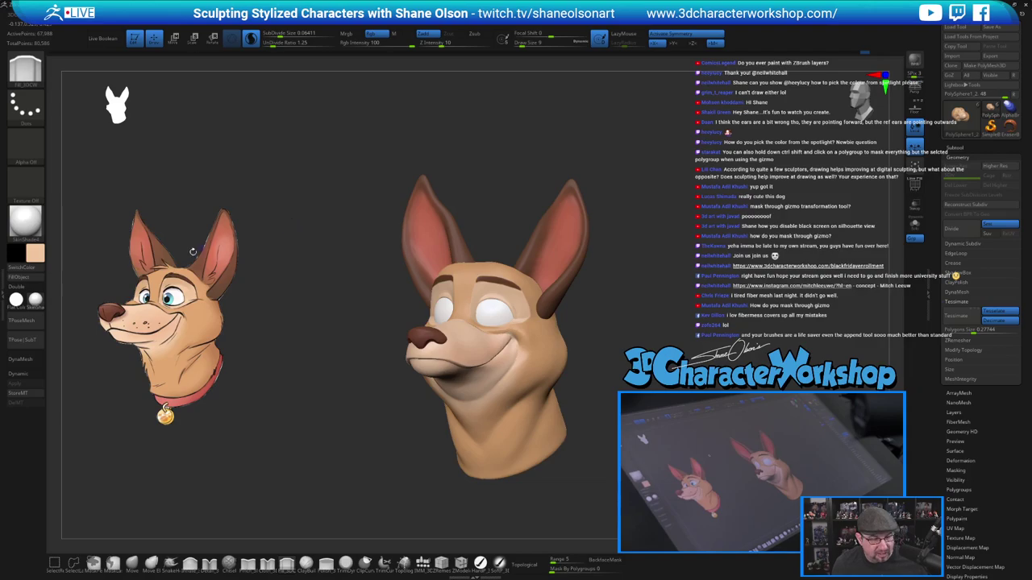
# Open Spotlight on the reference drawing and move its dial clear of the image.
pyautogui.press('c')
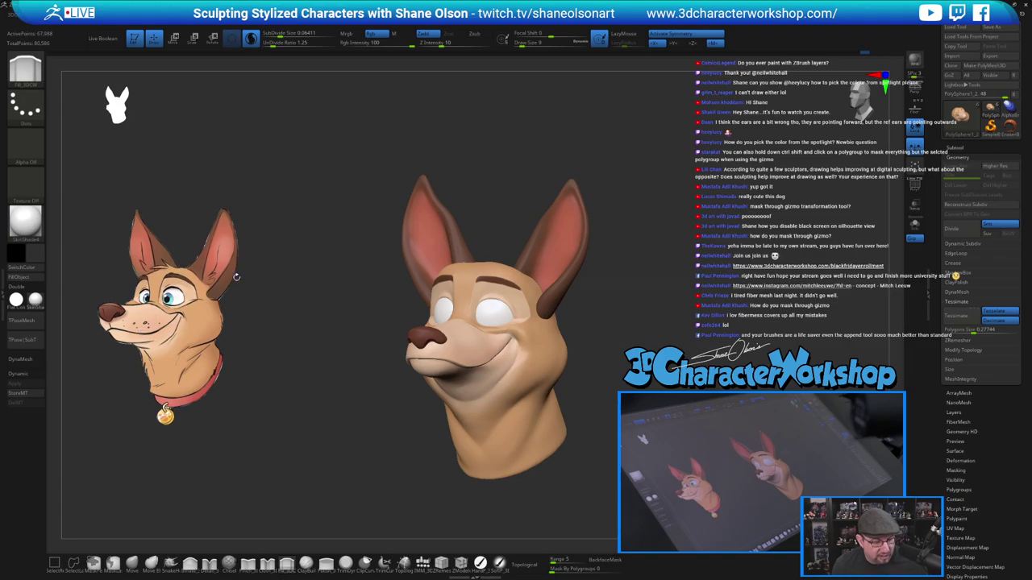
pyautogui.press('z')
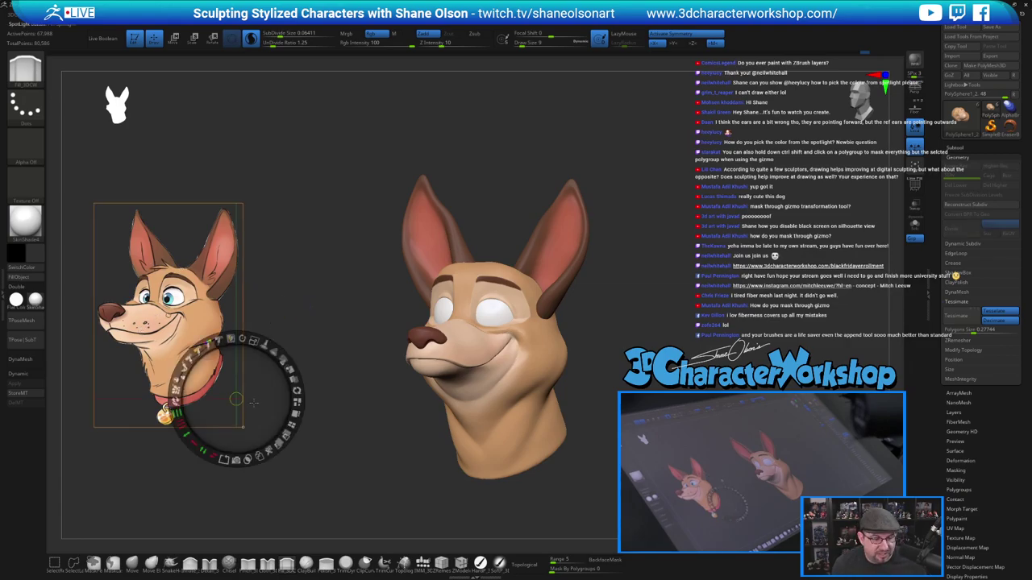
pyautogui.moveTo(236, 398)
pyautogui.mouseDown()
pyautogui.moveTo(331, 374)
pyautogui.moveTo(343, 258)
pyautogui.moveTo(334, 175)
pyautogui.moveTo(315, 143)
pyautogui.moveTo(294, 146)
pyautogui.mouseUp()
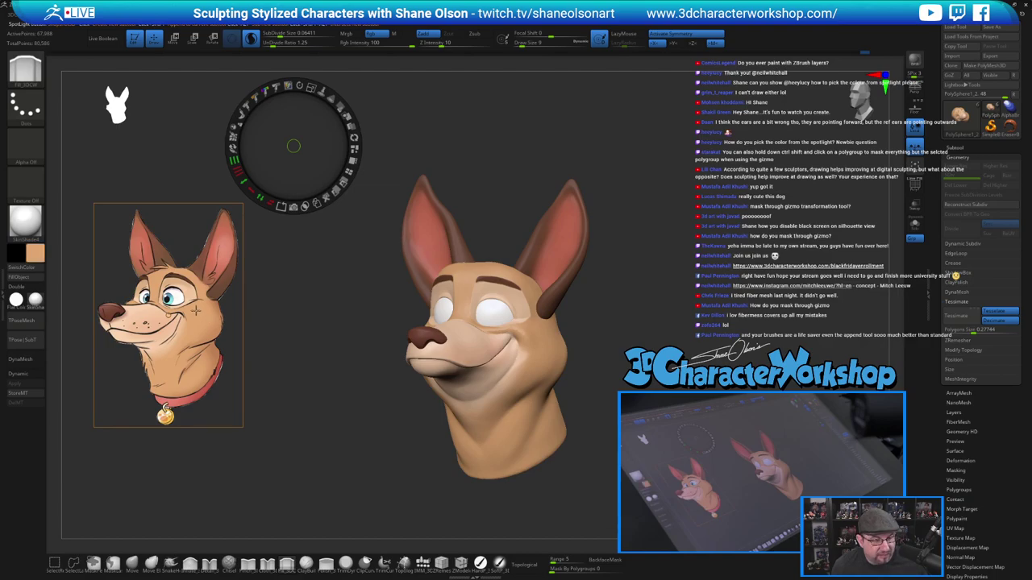
# Sample several colours across the reference dog's face, finish on the salmon pink, and exit Spotlight editing.
pyautogui.press('c')
pyautogui.press('c')
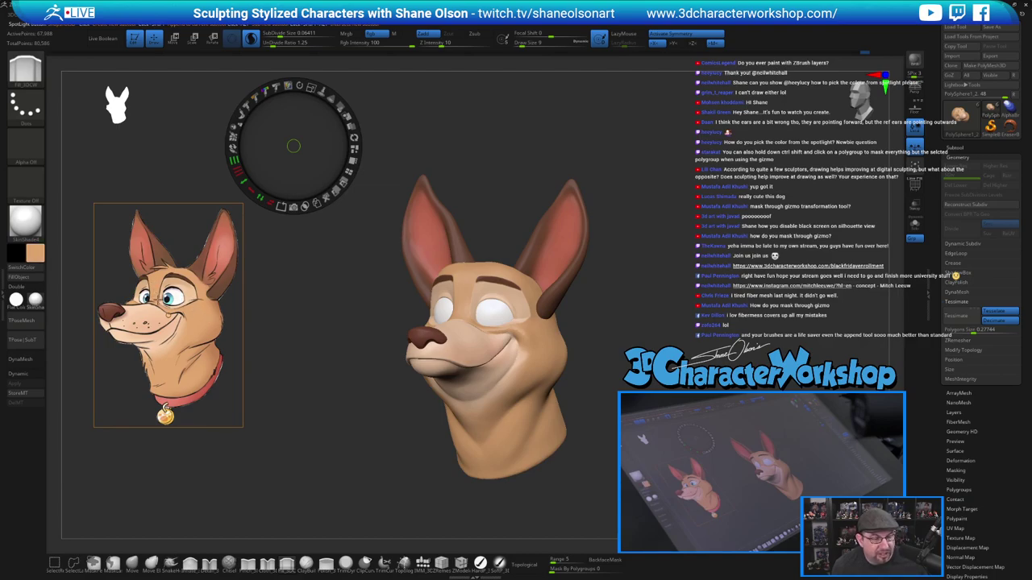
pyautogui.press('c')
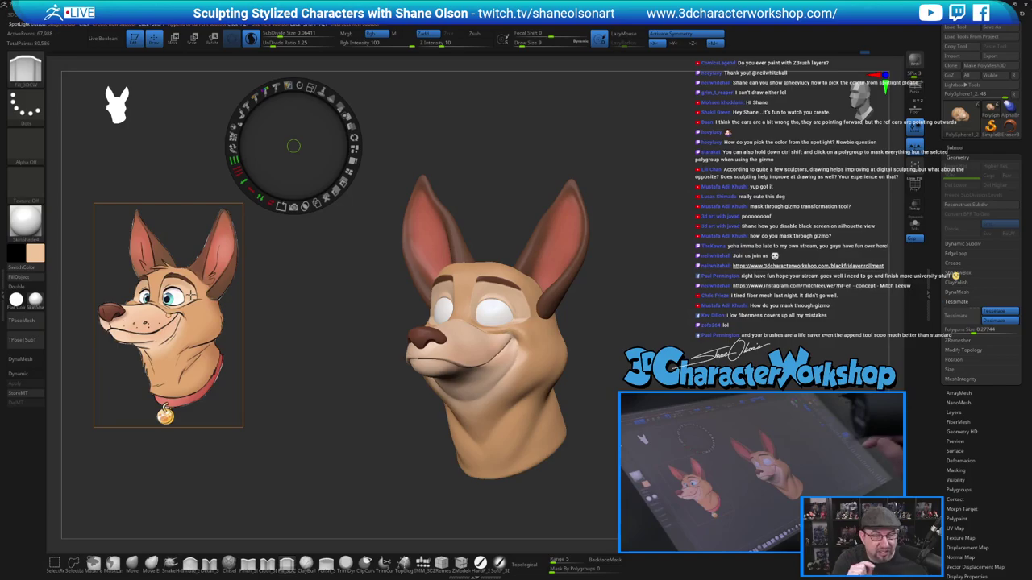
pyautogui.press('c')
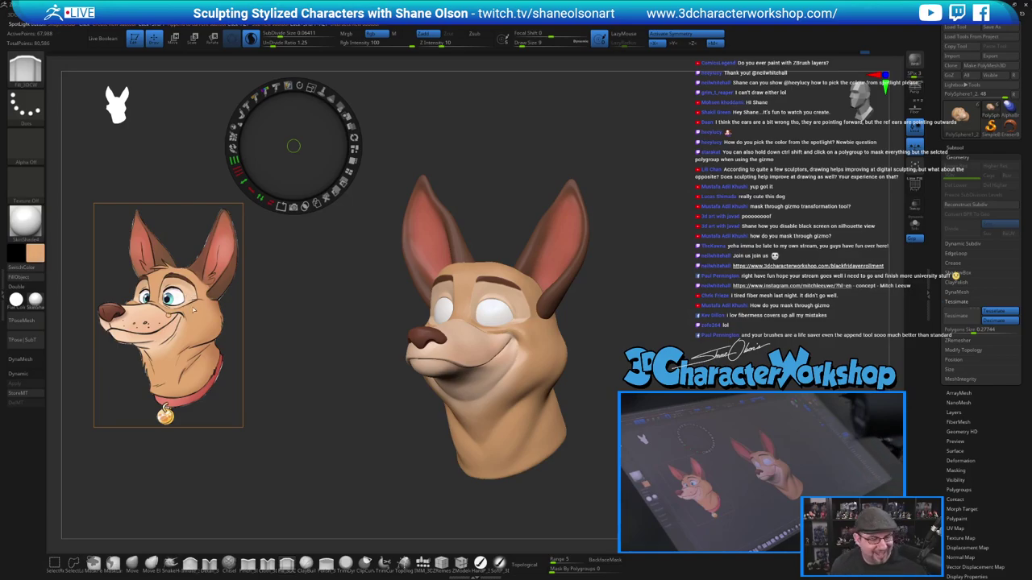
pyautogui.press('c')
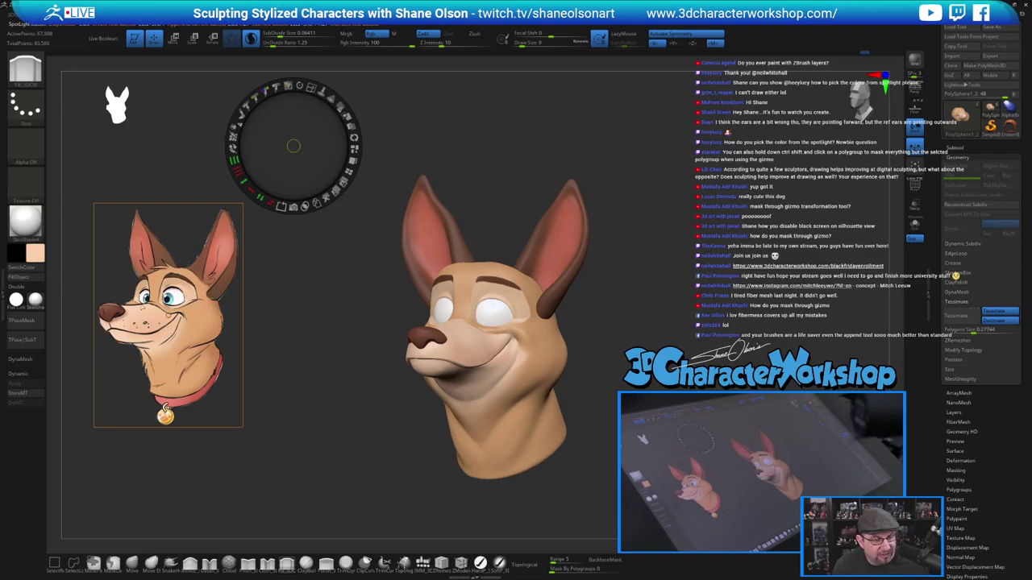
pyautogui.press('c')
pyautogui.press('c')
pyautogui.press('c')
pyautogui.press('c')
pyautogui.press('c')
pyautogui.press('c')
pyautogui.press('c')
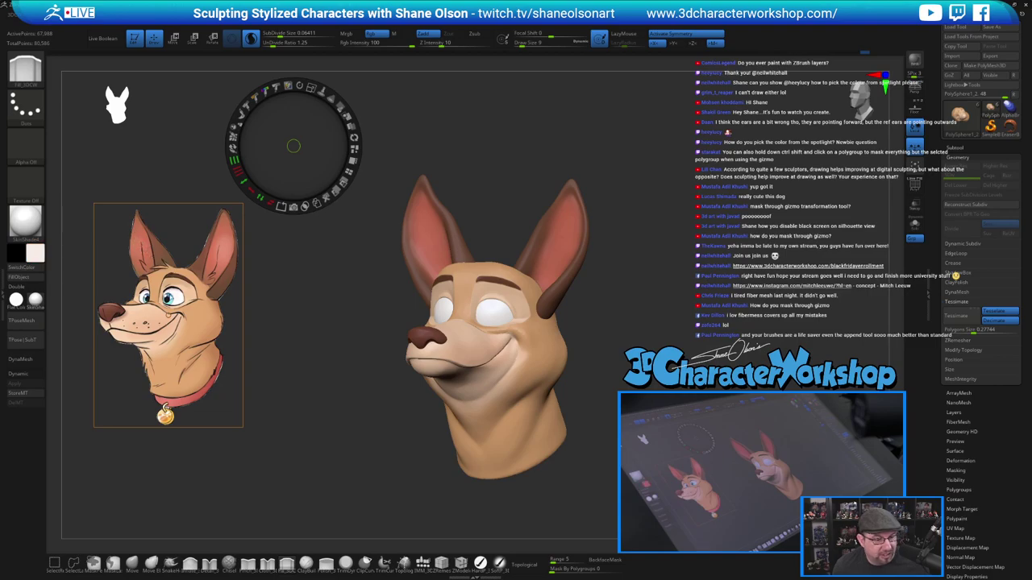
pyautogui.press('c')
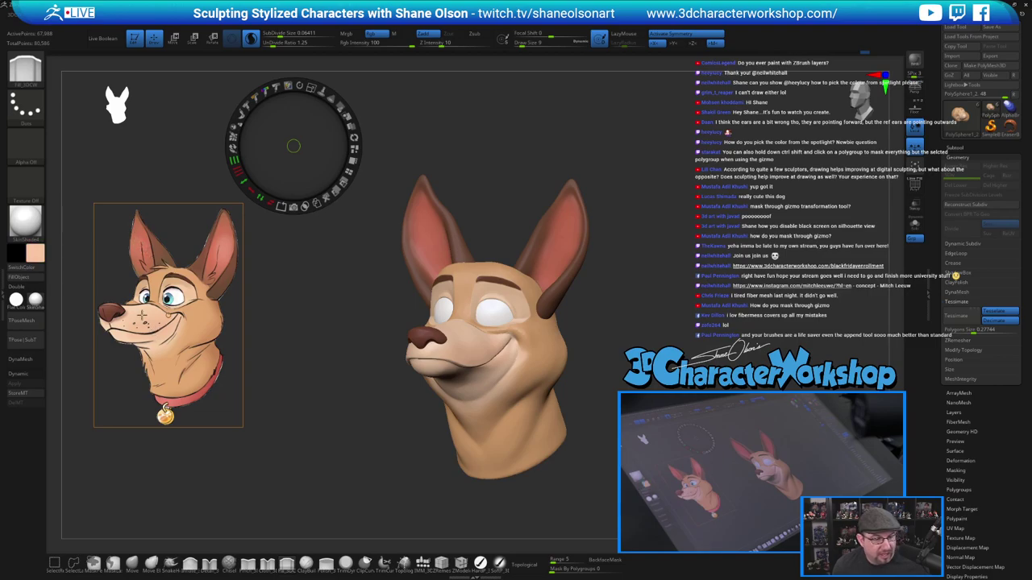
pyautogui.press('c')
pyautogui.press('c')
pyautogui.press('c')
pyautogui.press('c')
pyautogui.press('c')
pyautogui.press('c')
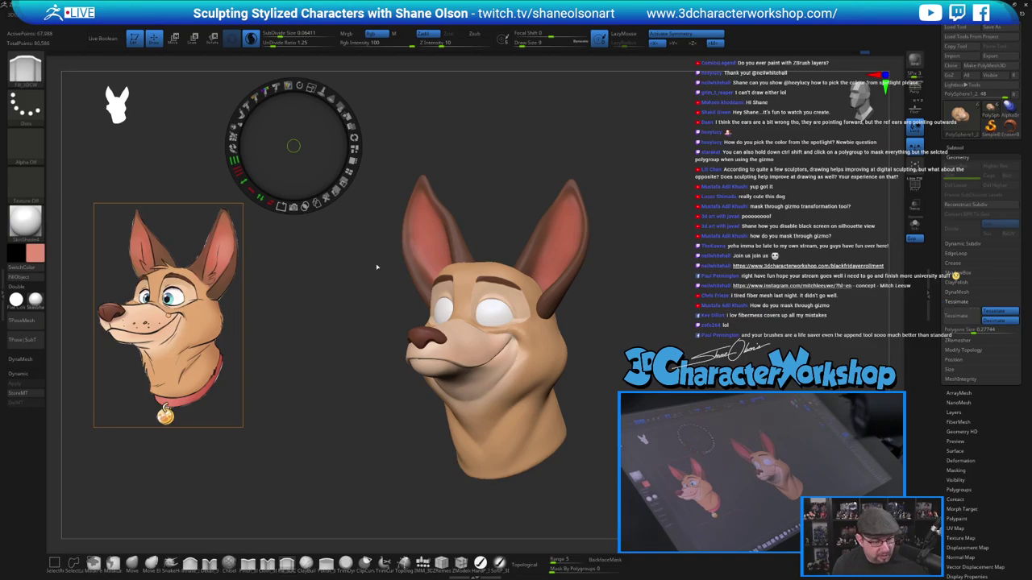
pyautogui.press('z')
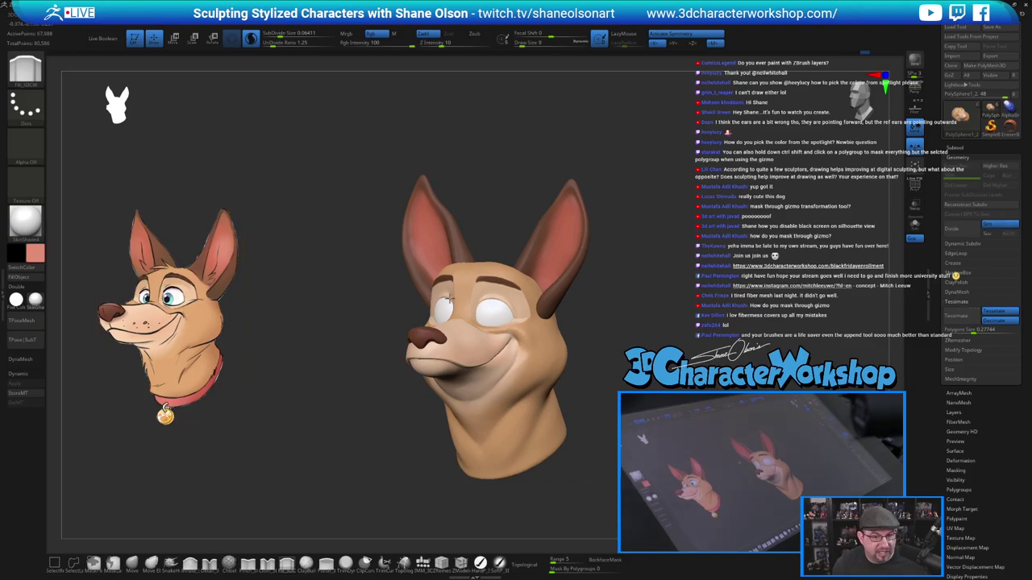
# Switch to the soft paint brush, enlarge its draw size to about 100, and make the ears the active subtool.
pyautogui.click(437, 304)
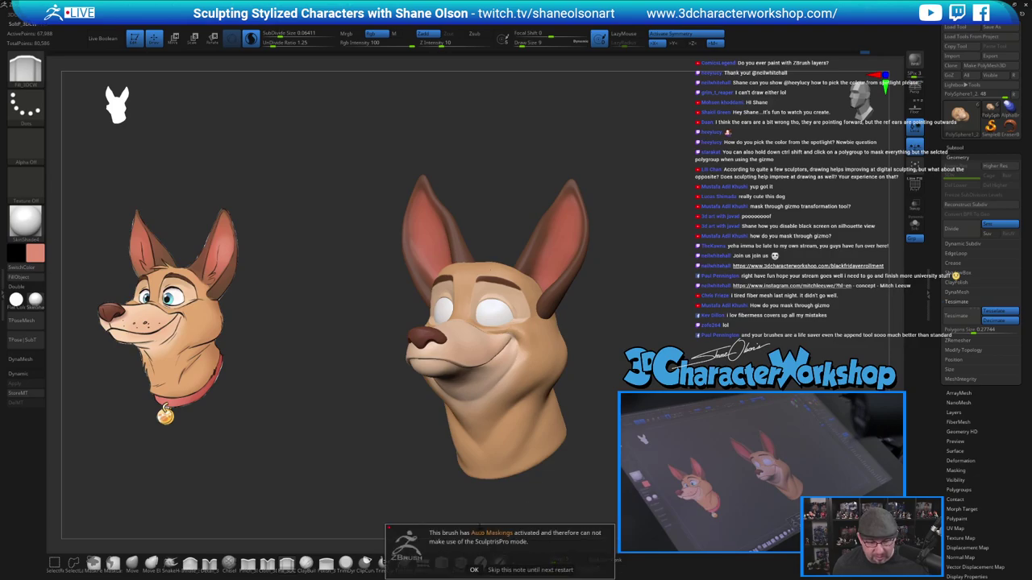
pyautogui.click(474, 570)
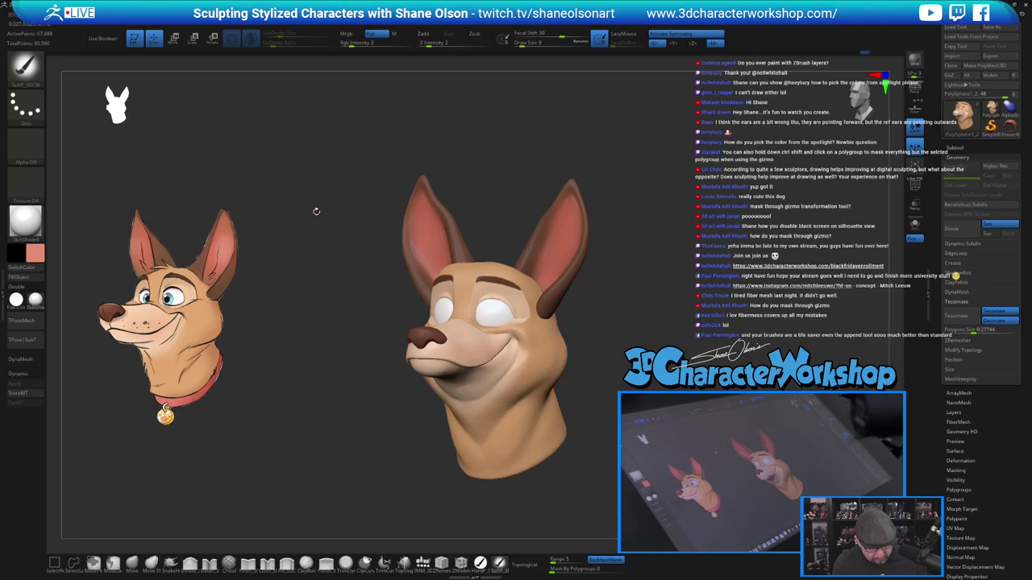
pyautogui.press('s')
pyautogui.moveTo(317, 213); pyautogui.dragTo(332, 218)
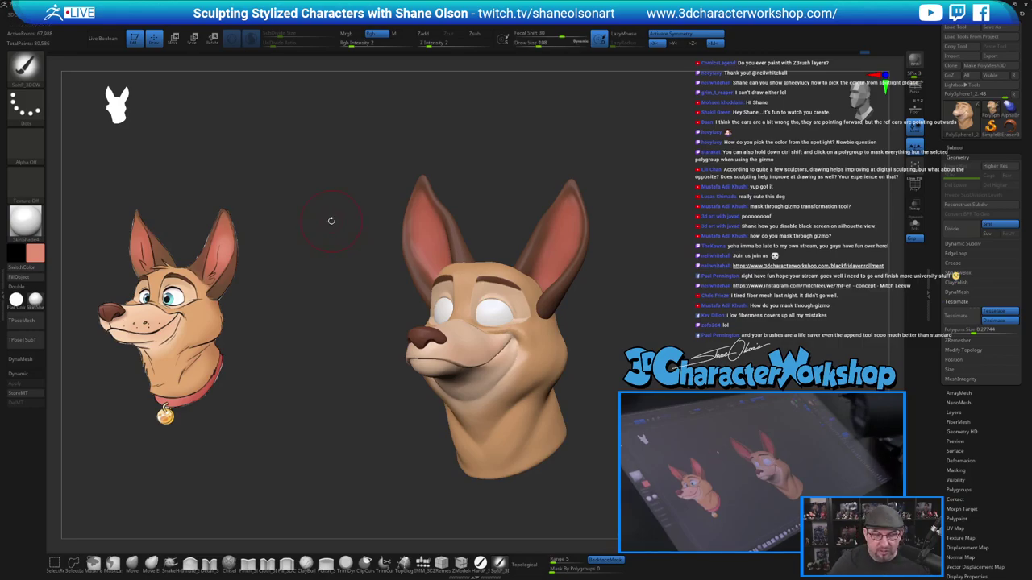
pyautogui.keyDown('alt'); pyautogui.click(562, 254); pyautogui.keyUp('alt')
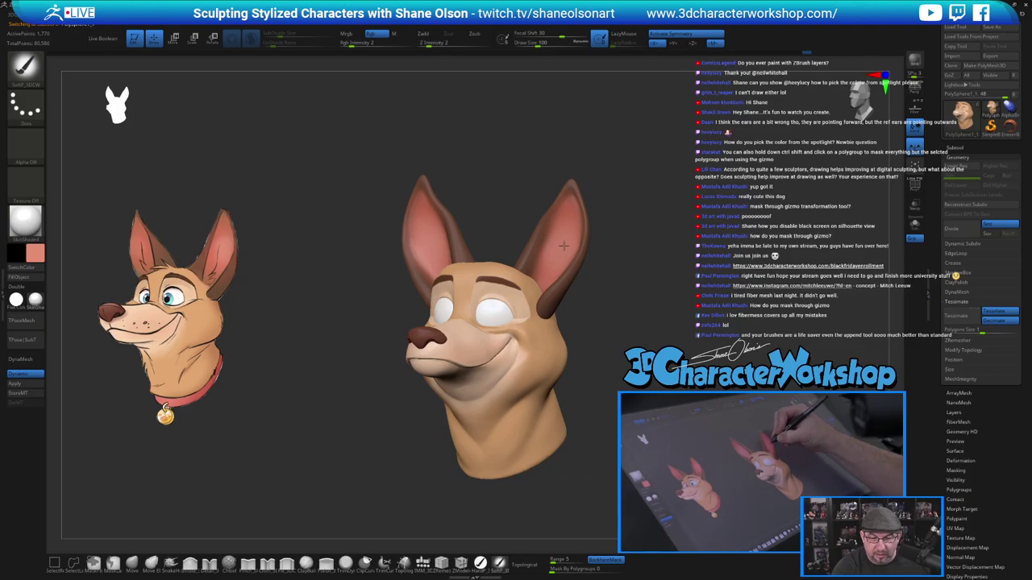
pyautogui.moveTo(608, 350)
pyautogui.mouseDown()
pyautogui.moveTo(663, 360)
pyautogui.moveTo(611, 376)
pyautogui.moveTo(532, 354)
pyautogui.mouseUp()
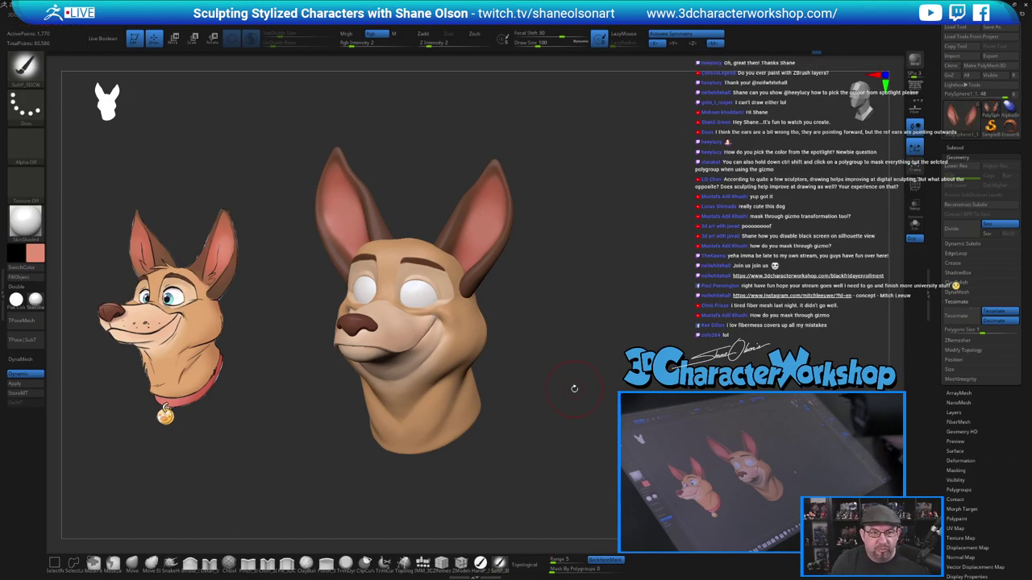
# Make the head the active subtool and nudge the top of the muzzle in profile with the Move brush at draw size about 136.
pyautogui.moveTo(551, 350); pyautogui.dragTo(601, 340)
pyautogui.moveTo(545, 334)
pyautogui.mouseDown()
pyautogui.moveTo(494, 333)
pyautogui.moveTo(549, 336)
pyautogui.moveTo(544, 322)
pyautogui.moveTo(553, 332)
pyautogui.moveTo(557, 319)
pyautogui.moveTo(496, 320)
pyautogui.mouseUp()
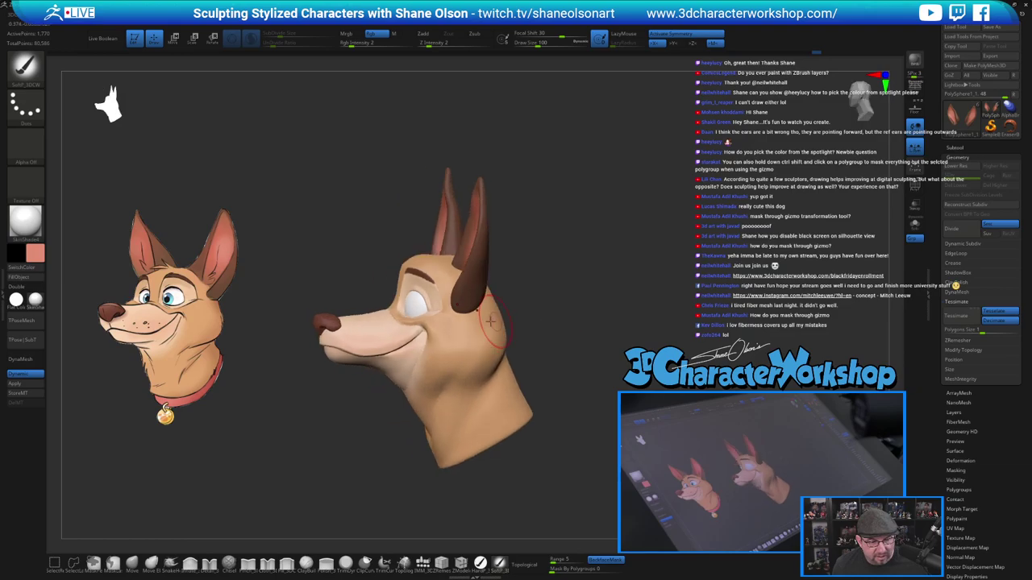
pyautogui.keyDown('alt'); pyautogui.click(389, 312); pyautogui.keyUp('alt')
pyautogui.click(133, 563)
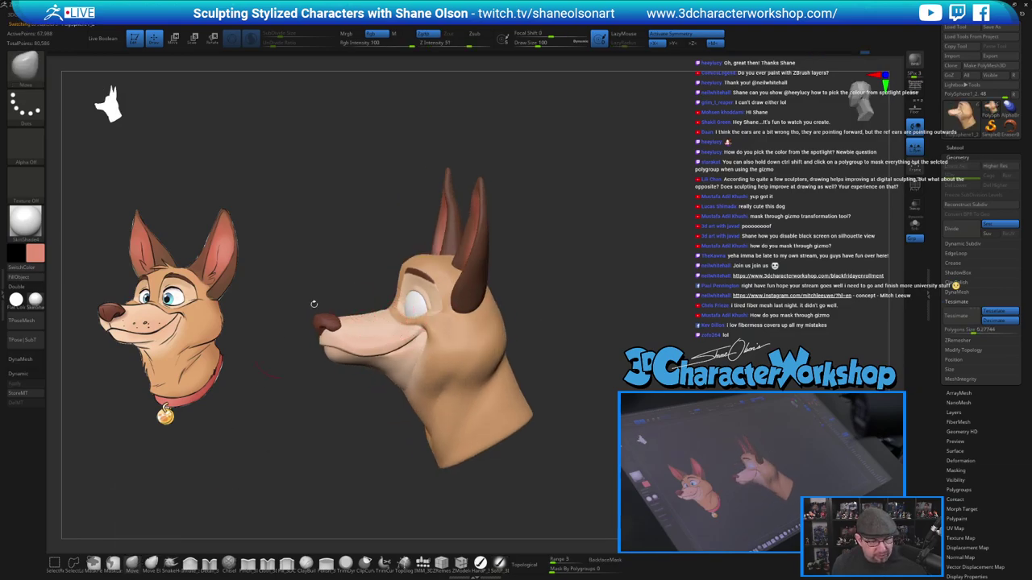
pyautogui.moveTo(339, 260)
pyautogui.keyDown('alt'); pyautogui.mouseDown()
pyautogui.moveTo(348, 300)
pyautogui.moveTo(360, 272)
pyautogui.mouseUp(); pyautogui.keyUp('alt')
pyautogui.press('s')
pyautogui.moveTo(378, 326); pyautogui.dragTo(380, 321)
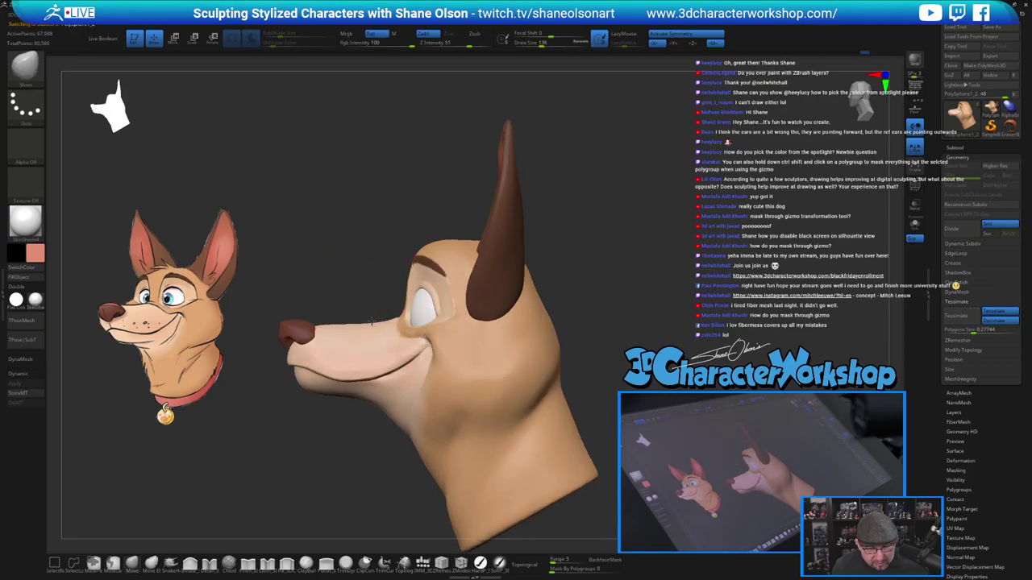
# Change the Move brush's draw size and adjust the bridge of the nose between the eyes, checking it from several angles.
pyautogui.moveTo(367, 269); pyautogui.dragTo(430, 276)
pyautogui.moveTo(449, 185); pyautogui.dragTo(466, 205)
pyautogui.moveTo(671, 222); pyautogui.dragTo(675, 275)
pyautogui.press('s')
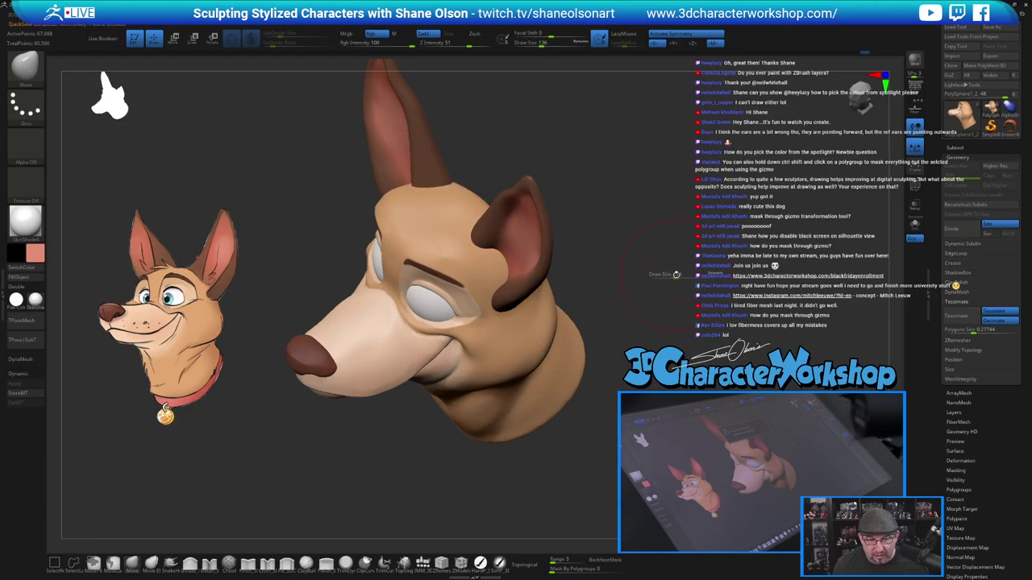
pyautogui.moveTo(635, 324)
pyautogui.mouseDown()
pyautogui.moveTo(627, 297)
pyautogui.moveTo(673, 274)
pyautogui.mouseUp()
pyautogui.click(679, 272)
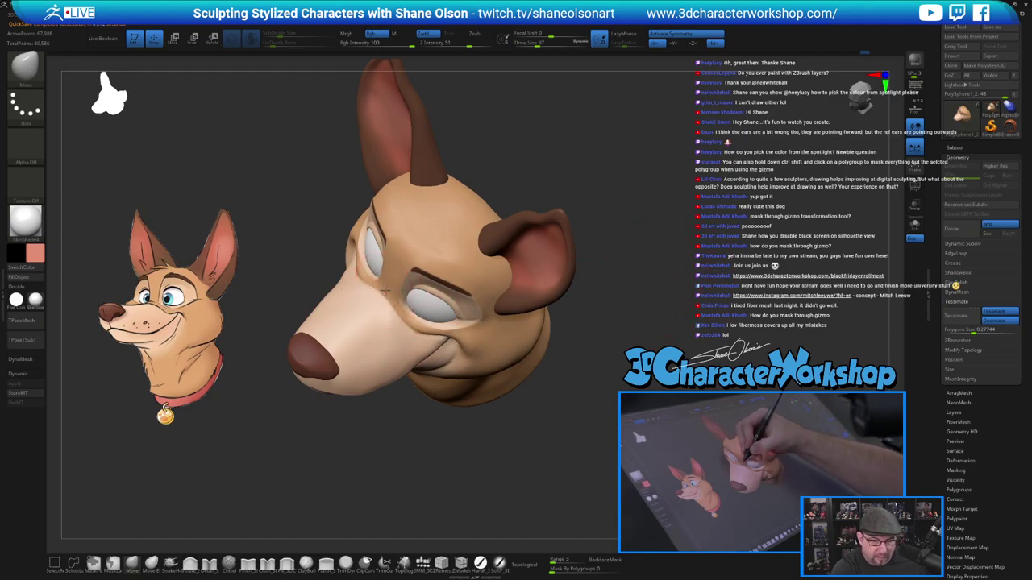
pyautogui.moveTo(385, 290); pyautogui.dragTo(386, 280)
pyautogui.moveTo(603, 233)
pyautogui.mouseDown()
pyautogui.moveTo(605, 185)
pyautogui.moveTo(617, 186)
pyautogui.mouseUp()
pyautogui.moveTo(636, 235); pyautogui.dragTo(612, 240)
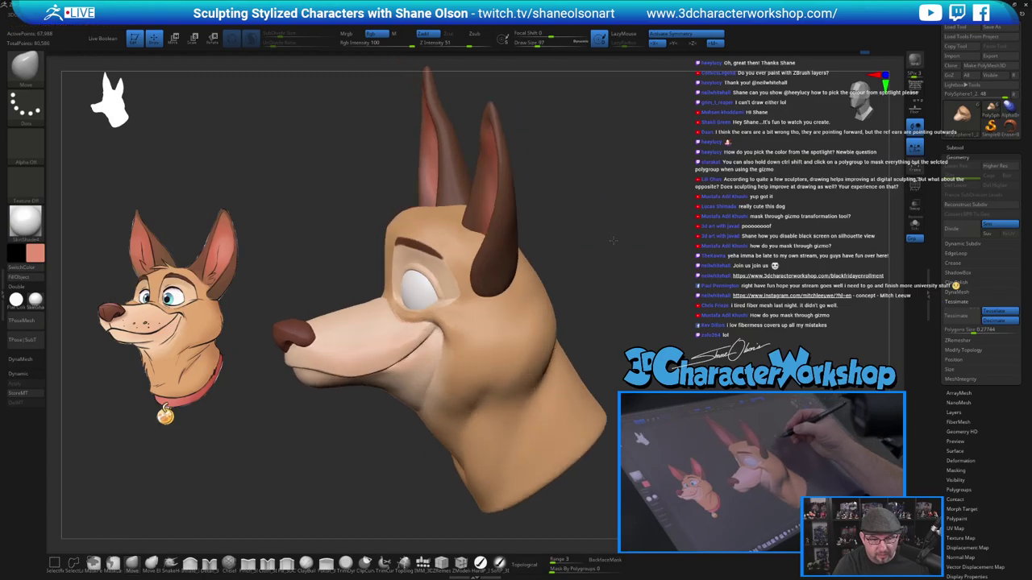
# Switch to the hard paint brush, reduce its draw size to about 11, and sample the dark brown of the eyebrow.
pyautogui.moveTo(569, 269)
pyautogui.mouseDown()
pyautogui.moveTo(608, 274)
pyautogui.moveTo(578, 383)
pyautogui.mouseUp()
pyautogui.press('s')
pyautogui.click(481, 563)
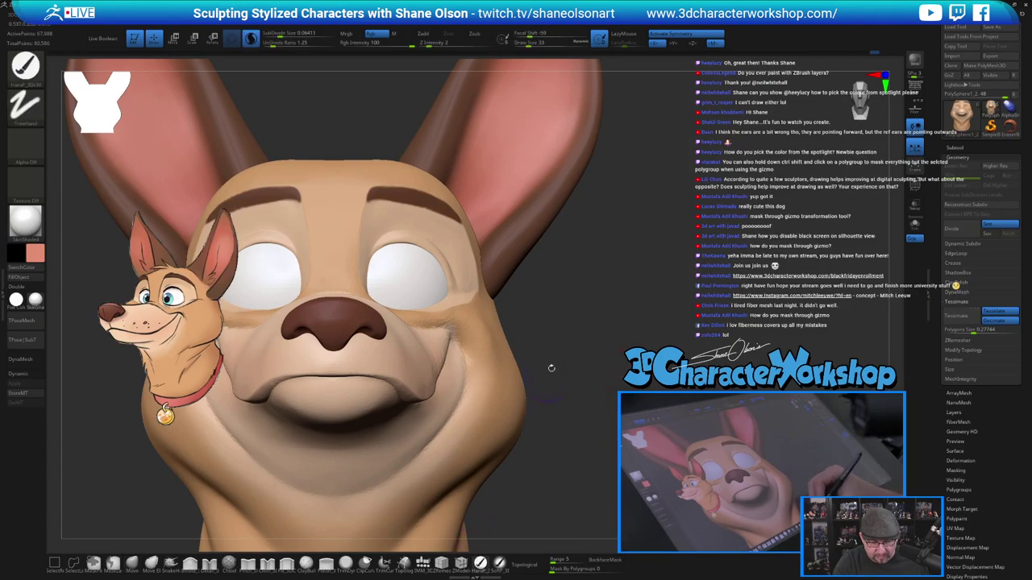
pyautogui.press('s')
pyautogui.click(517, 300)
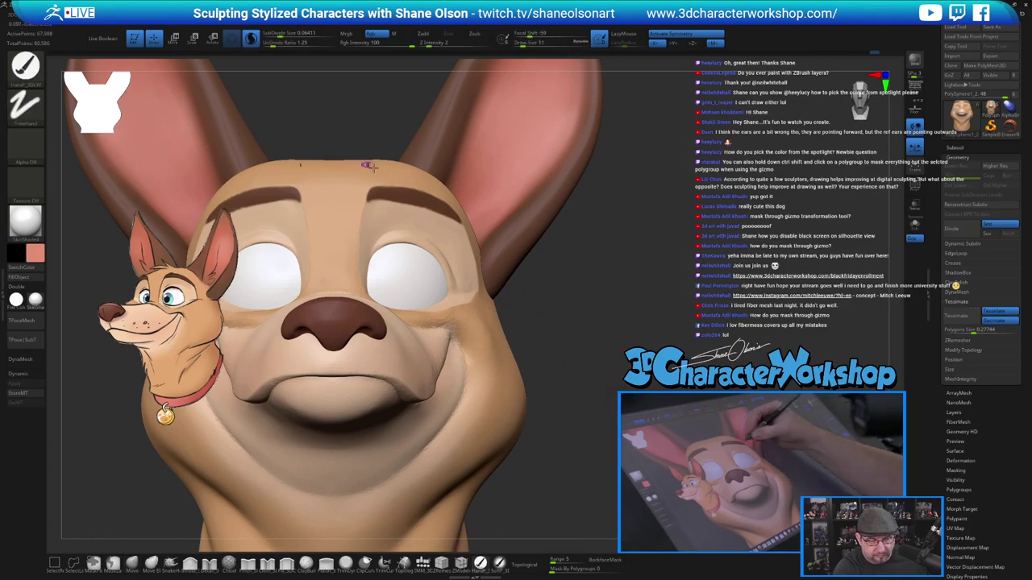
pyautogui.moveTo(423, 174)
pyautogui.mouseDown(button='right')
pyautogui.moveTo(452, 187)
pyautogui.moveTo(371, 210)
pyautogui.mouseUp(button='right')
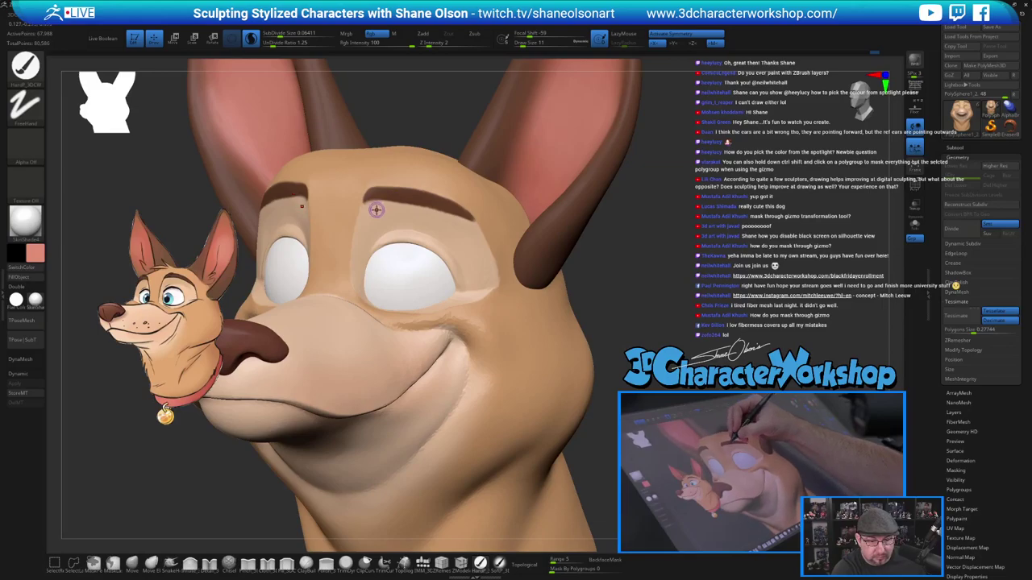
pyautogui.press('c')
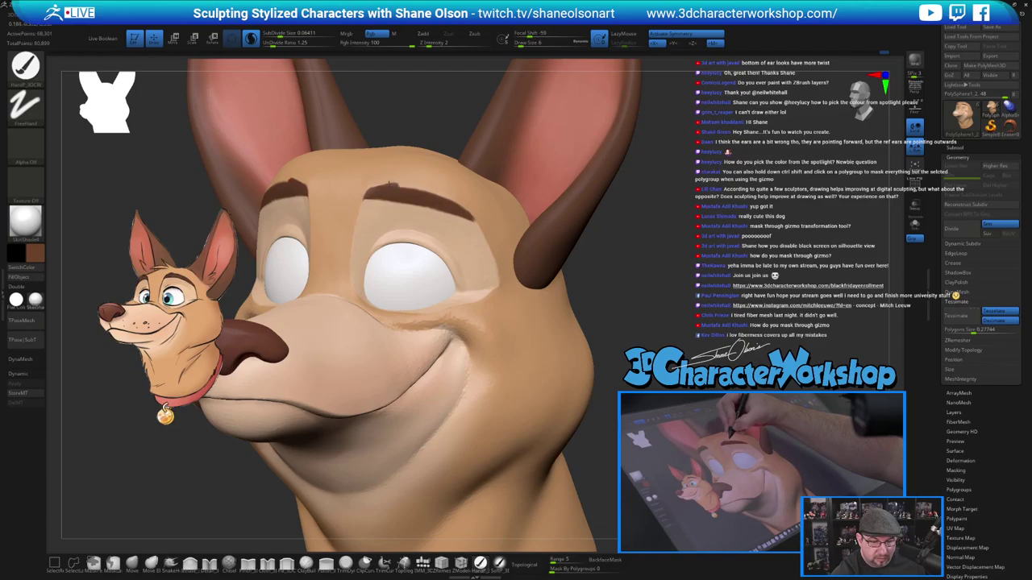
# Try to paint small brown hair tufts along the upper edge of the eyebrows near their inner ends.
pyautogui.moveTo(373, 187); pyautogui.dragTo(406, 184)
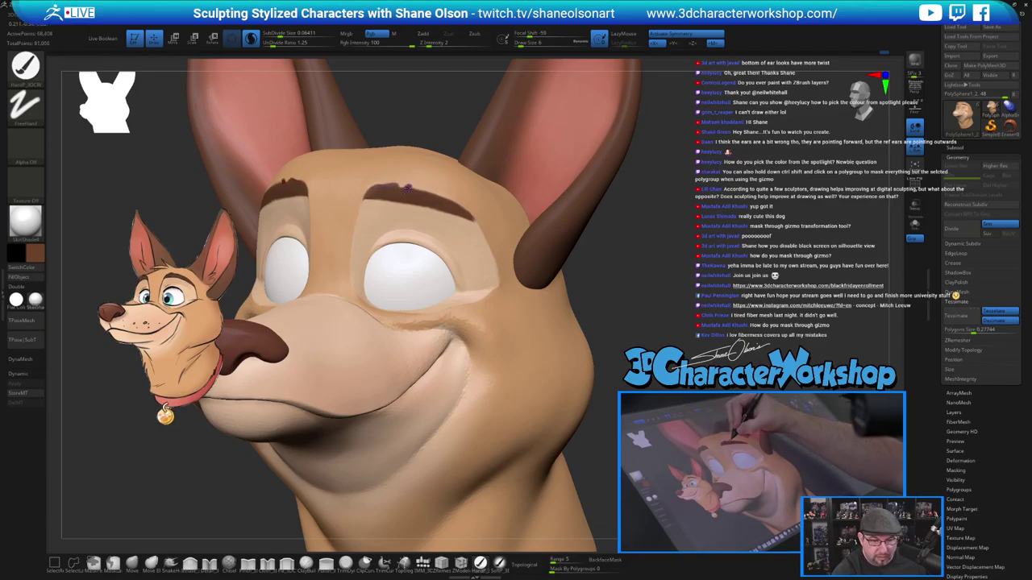
pyautogui.hotkey('ctrl', 'z')
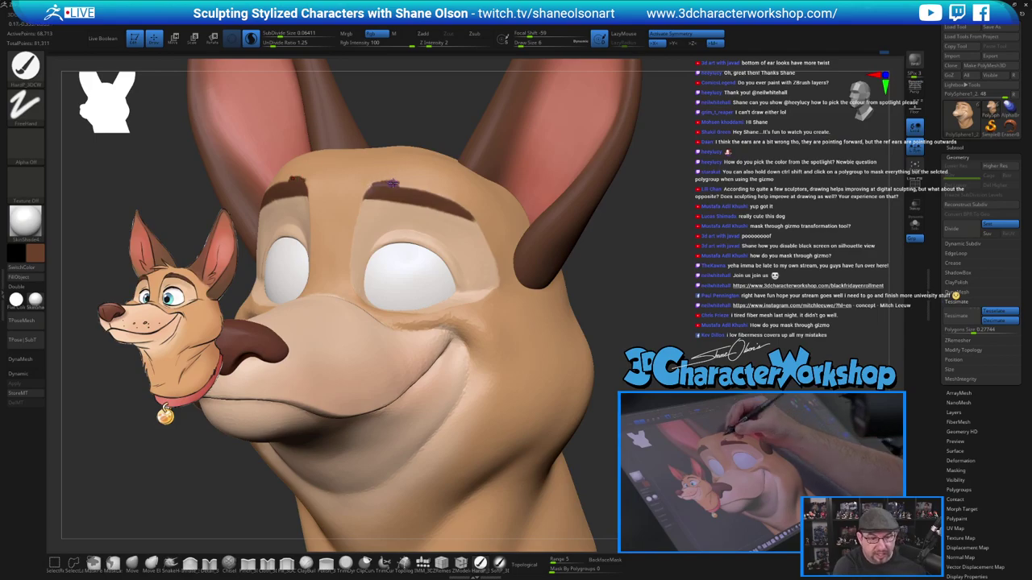
pyautogui.moveTo(413, 181); pyautogui.dragTo(577, 231, button='right')
pyautogui.hotkey('ctrl', 'z')
pyautogui.hotkey('ctrl', 'z')
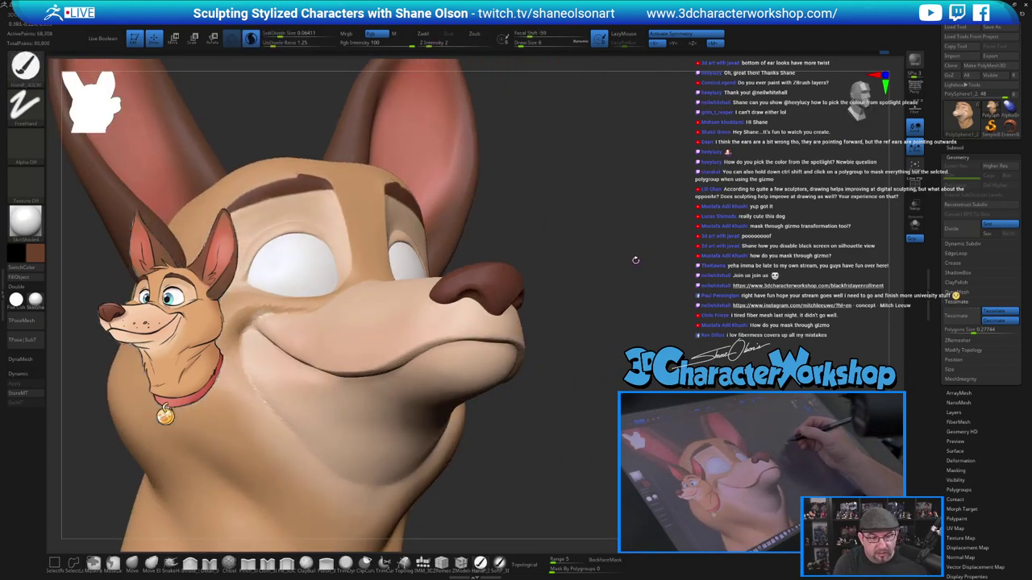
pyautogui.moveTo(606, 244); pyautogui.dragTo(624, 282)
pyautogui.hotkey('ctrl', 'z')
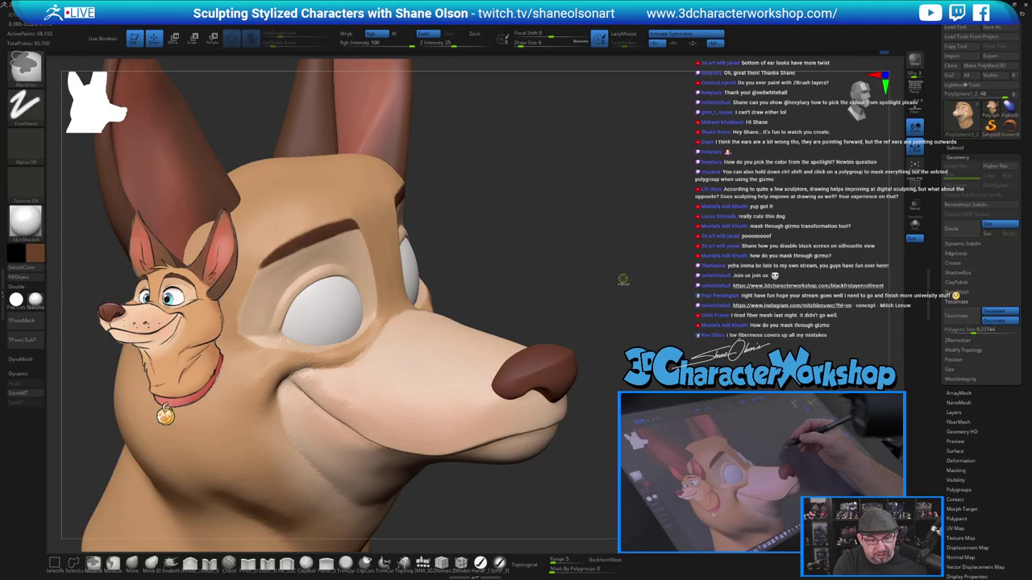
# Paint short brown hair tufts at the inner ends of both eyebrows with the hard brush at draw size about 5.
pyautogui.moveTo(570, 244); pyautogui.dragTo(520, 266)
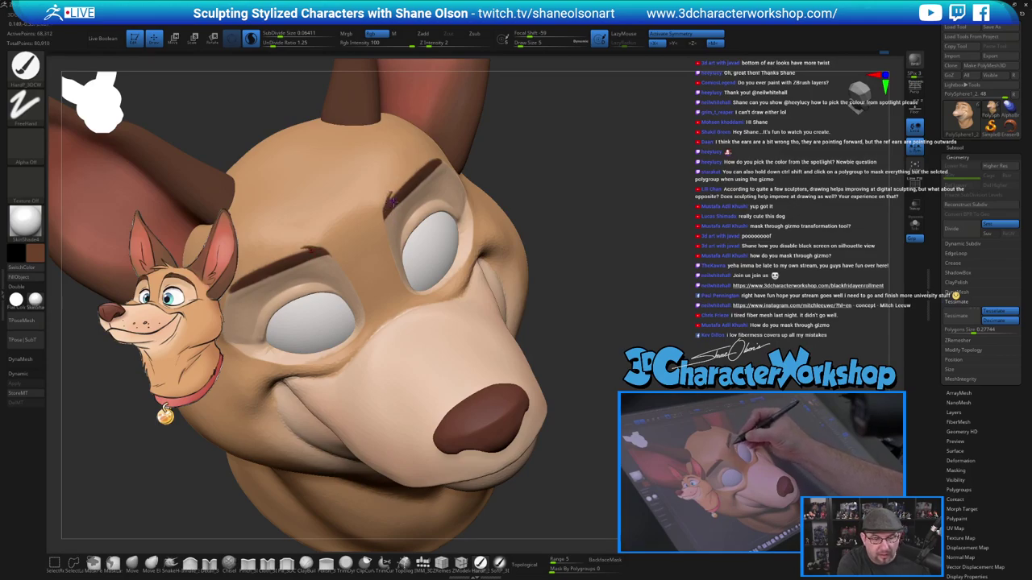
pyautogui.moveTo(608, 305)
pyautogui.keyDown('alt'); pyautogui.mouseDown()
pyautogui.moveTo(592, 288)
pyautogui.moveTo(619, 295)
pyautogui.moveTo(600, 300)
pyautogui.moveTo(607, 366)
pyautogui.mouseUp(); pyautogui.keyUp('alt')
pyautogui.moveTo(681, 339)
pyautogui.mouseDown()
pyautogui.moveTo(610, 336)
pyautogui.moveTo(654, 300)
pyautogui.moveTo(596, 329)
pyautogui.moveTo(615, 325)
pyautogui.moveTo(614, 342)
pyautogui.moveTo(626, 325)
pyautogui.moveTo(625, 335)
pyautogui.mouseUp()
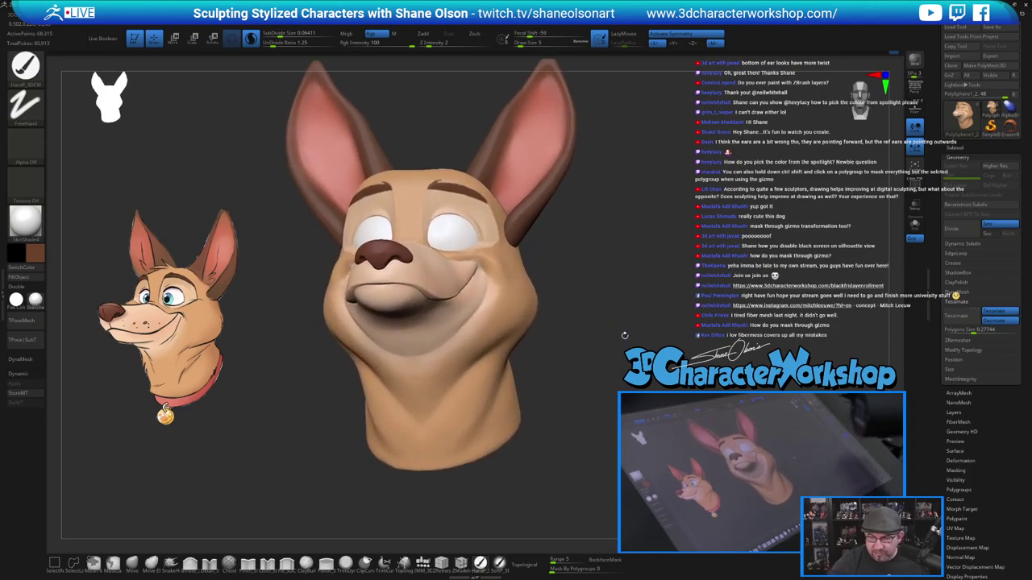
pyautogui.keyDown('alt'); pyautogui.moveTo(621, 269); pyautogui.dragTo(645, 323); pyautogui.keyUp('alt')
# Turn off Sculptris Pro and sharpen the crease below the eye and the cheek's smile line with the Pinch brush at draw size about 28.
pyautogui.moveTo(726, 281); pyautogui.dragTo(689, 277)
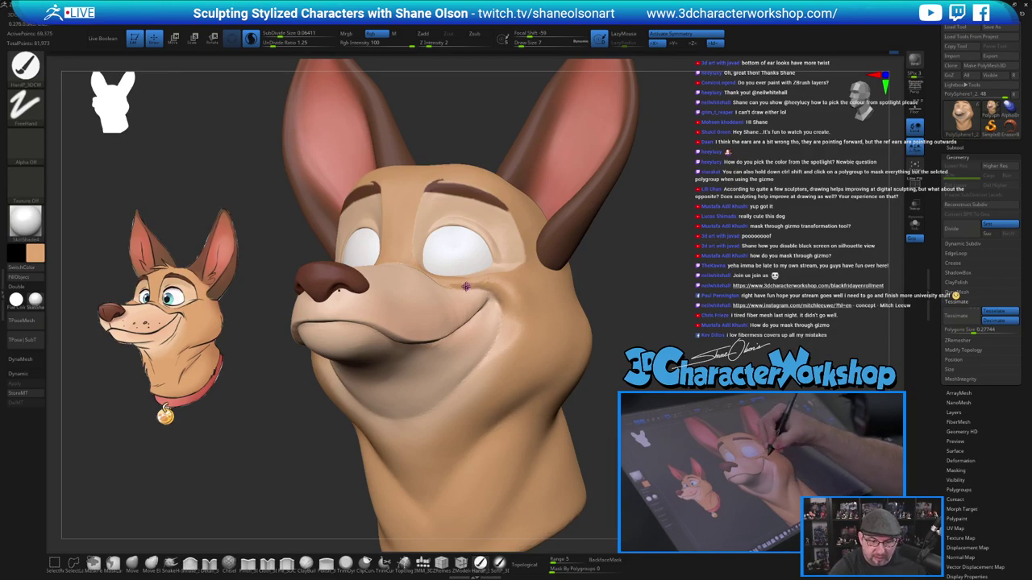
pyautogui.click(267, 563)
pyautogui.click(251, 39)
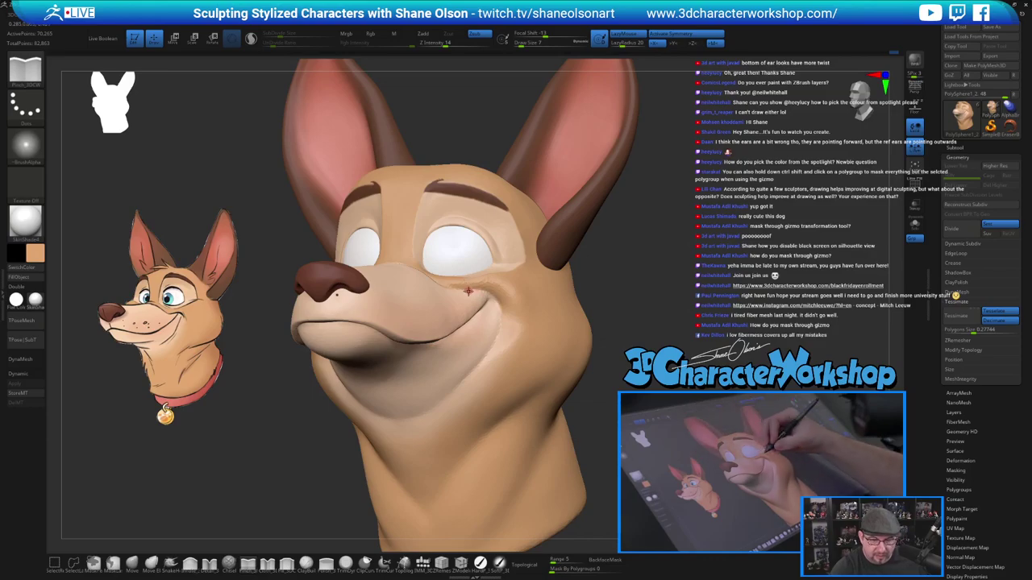
pyautogui.press(']')
pyautogui.moveTo(451, 289); pyautogui.dragTo(485, 292)
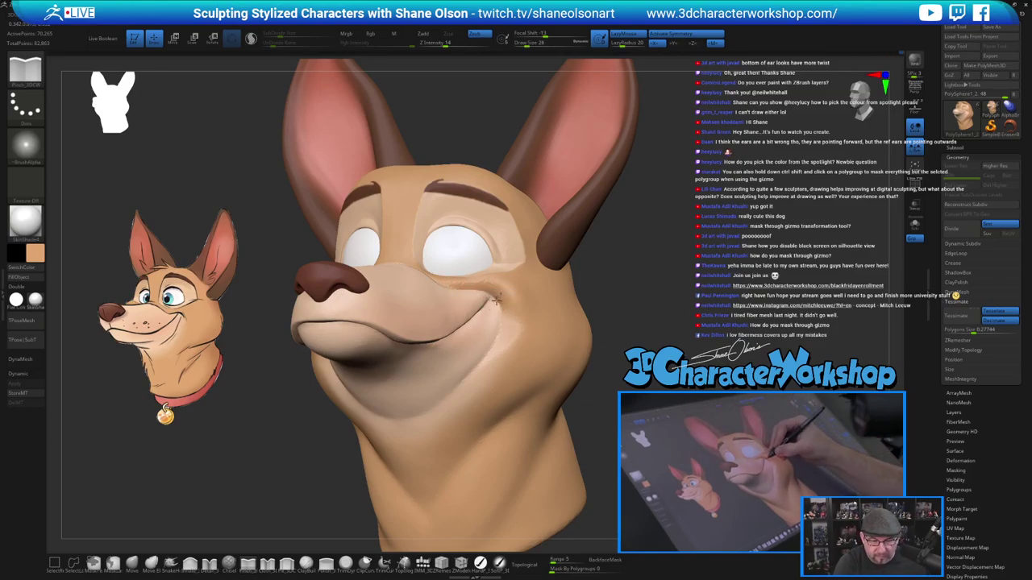
pyautogui.moveTo(502, 322); pyautogui.dragTo(499, 329)
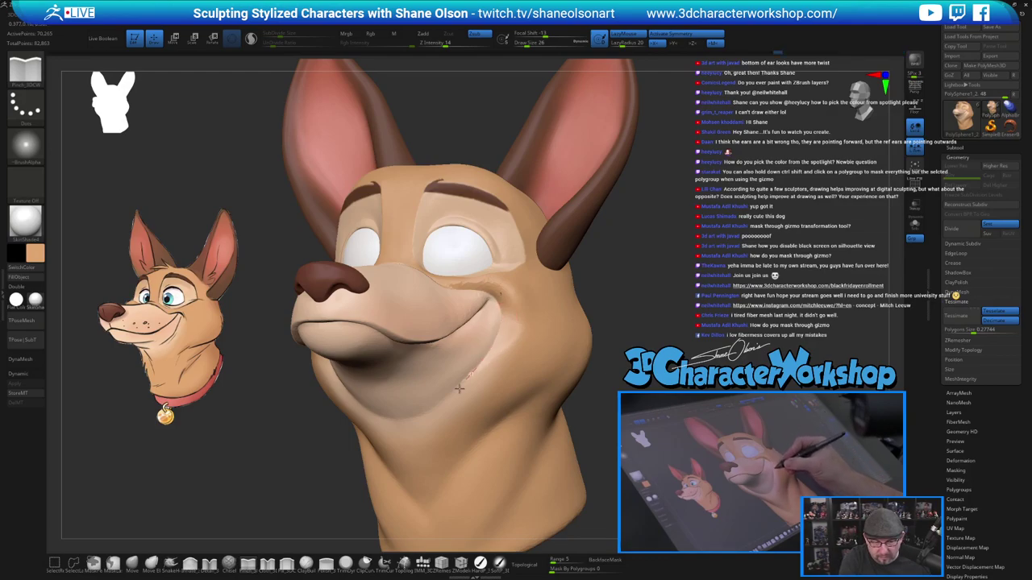
# Carve a thin vertical groove from the nose to the upper lip with the Chisel brush, with Mrgb turned off.
pyautogui.keyDown('alt'); pyautogui.moveTo(649, 322); pyautogui.dragTo(680, 342); pyautogui.keyUp('alt')
pyautogui.keyDown('alt'); pyautogui.moveTo(645, 346); pyautogui.dragTo(641, 387); pyautogui.keyUp('alt')
pyautogui.click(229, 564)
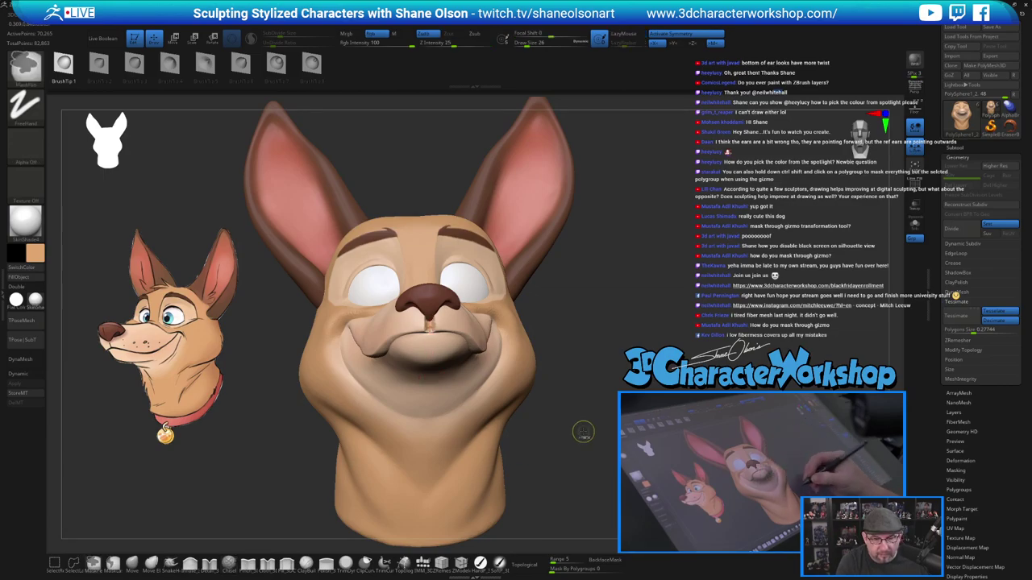
pyautogui.hotkey('ctrl', 'z')
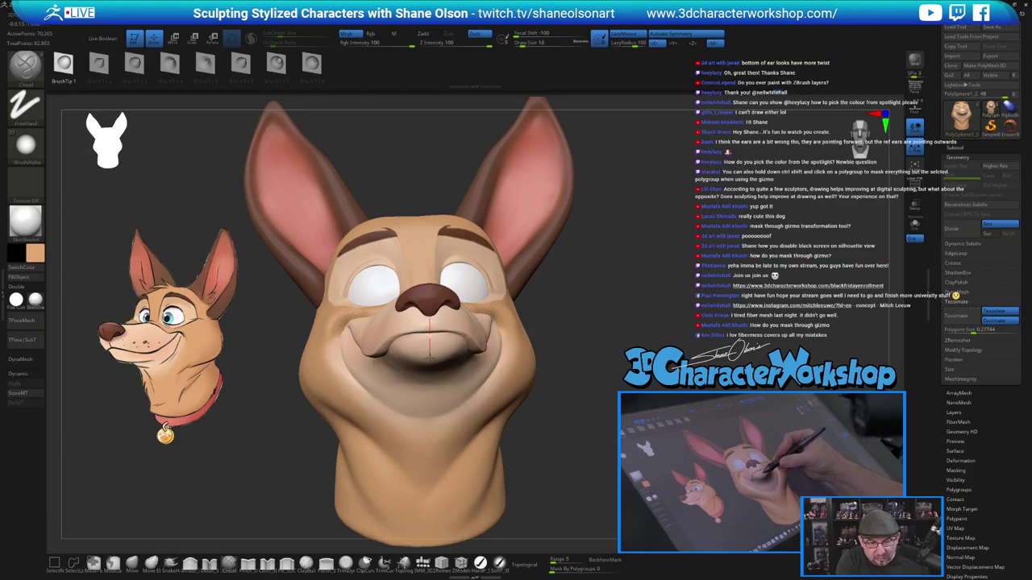
pyautogui.moveTo(653, 427); pyautogui.dragTo(593, 482)
pyautogui.moveTo(438, 461); pyautogui.dragTo(508, 443)
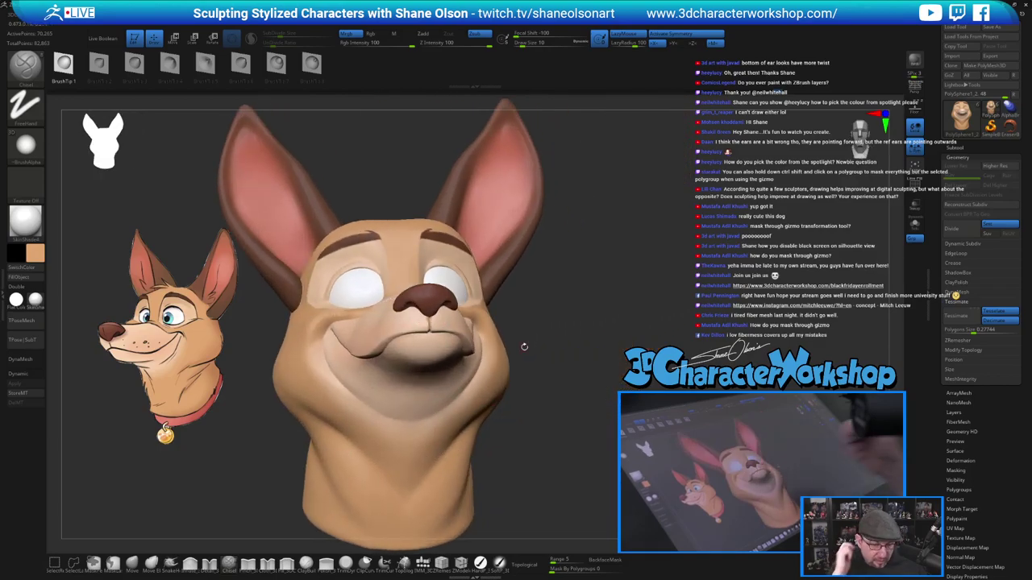
pyautogui.press('ctrl')
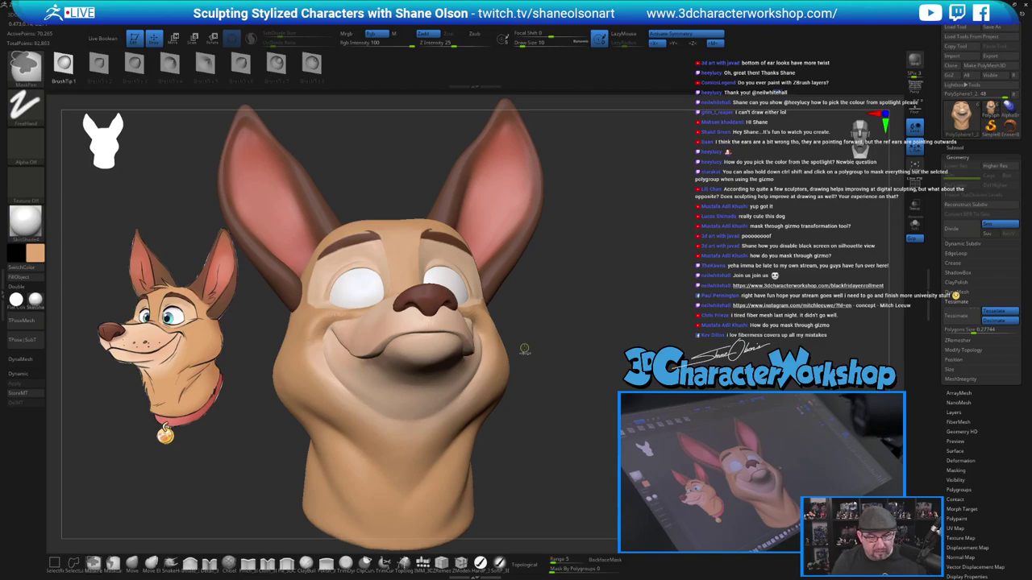
pyautogui.click(347, 34)
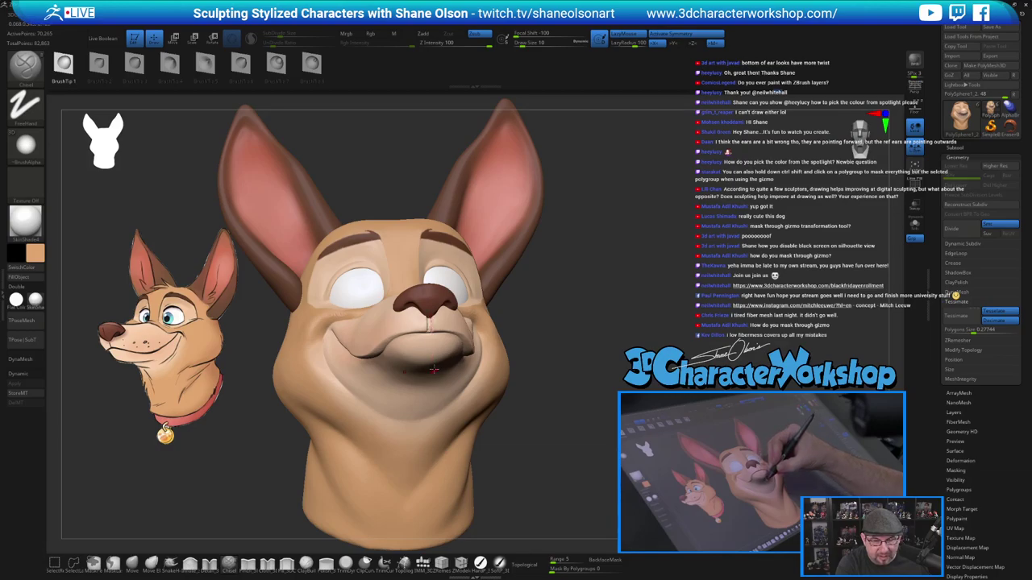
# Soften the groove under the nose with the Smooth brush at draw size about 22 and Z Intensity 14.
pyautogui.moveTo(615, 455)
pyautogui.mouseDown()
pyautogui.moveTo(427, 456)
pyautogui.moveTo(508, 455)
pyautogui.mouseUp()
pyautogui.press('s')
pyautogui.moveTo(414, 441); pyautogui.dragTo(418, 441)
pyautogui.keyDown('shift'); pyautogui.moveTo(436, 322); pyautogui.dragTo(445, 321); pyautogui.keyUp('shift')
pyautogui.press('shift')
pyautogui.press('shift')
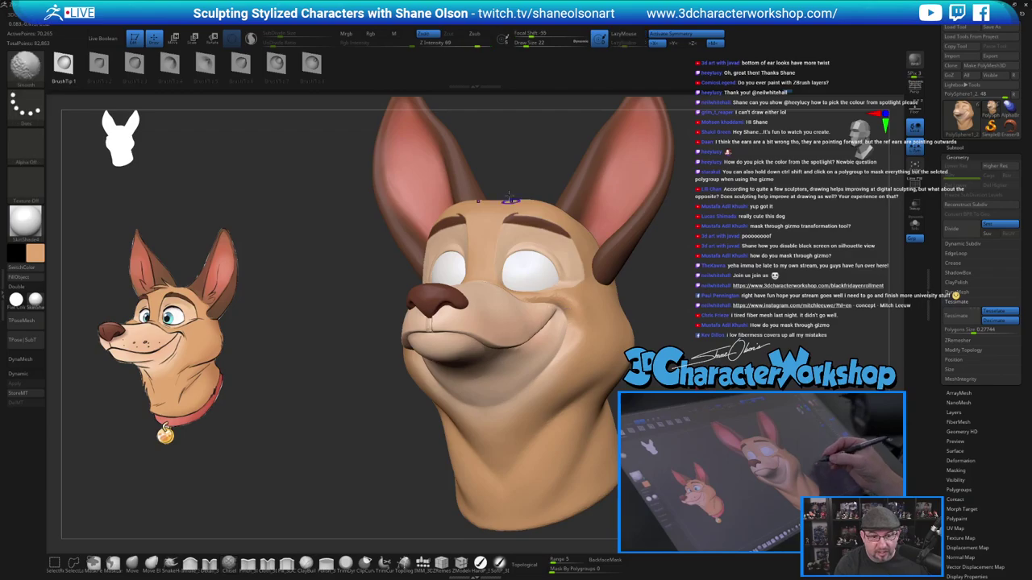
pyautogui.keyDown('shift'); pyautogui.click(446, 43); pyautogui.keyUp('shift')
pyautogui.press('shift')
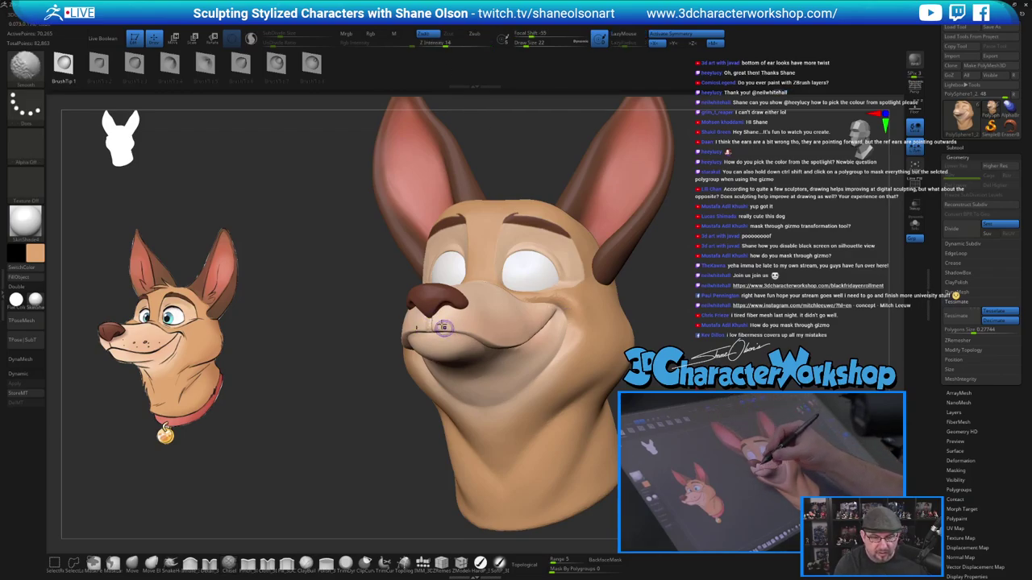
pyautogui.keyDown('shift'); pyautogui.moveTo(444, 328); pyautogui.dragTo(444, 347); pyautogui.keyUp('shift')
# Pull the muzzle's upper profile behind the nose into a gentle curve with the Move brush in side view.
pyautogui.keyDown('alt'); pyautogui.moveTo(637, 451); pyautogui.dragTo(565, 403); pyautogui.keyUp('alt')
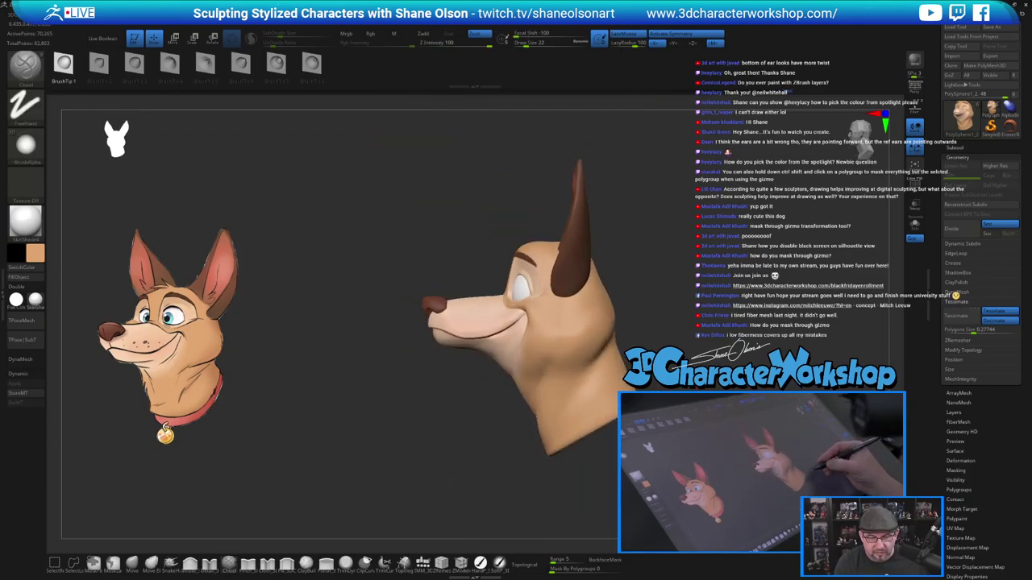
pyautogui.keyDown('alt'); pyautogui.moveTo(629, 412); pyautogui.dragTo(605, 406); pyautogui.keyUp('alt')
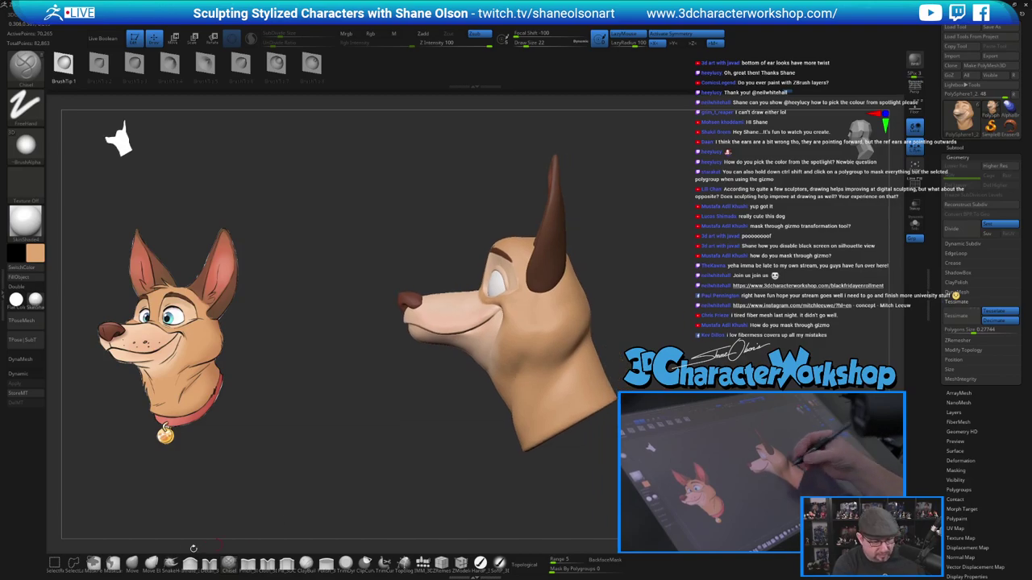
pyautogui.click(132, 563)
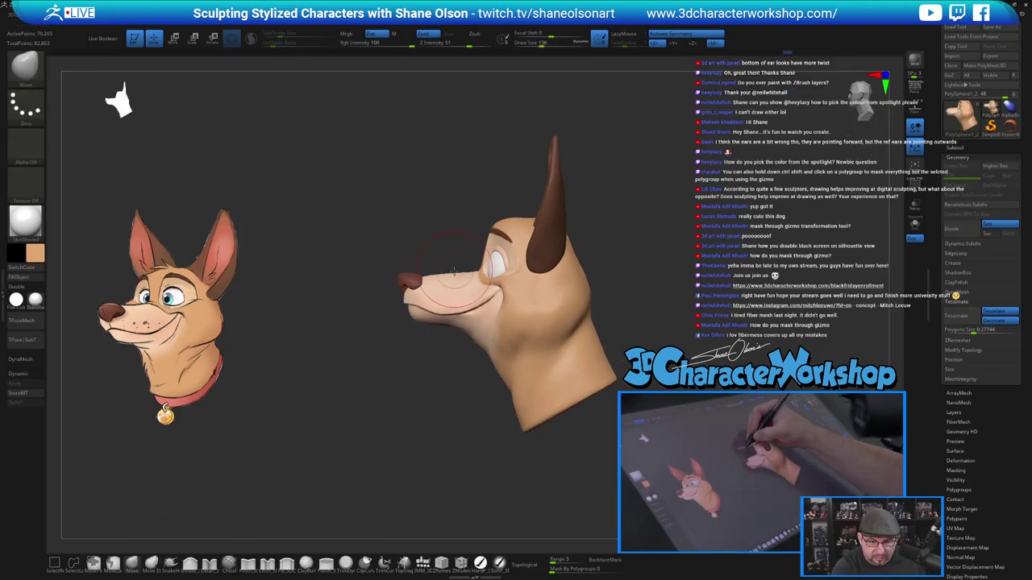
pyautogui.moveTo(433, 277); pyautogui.dragTo(426, 281)
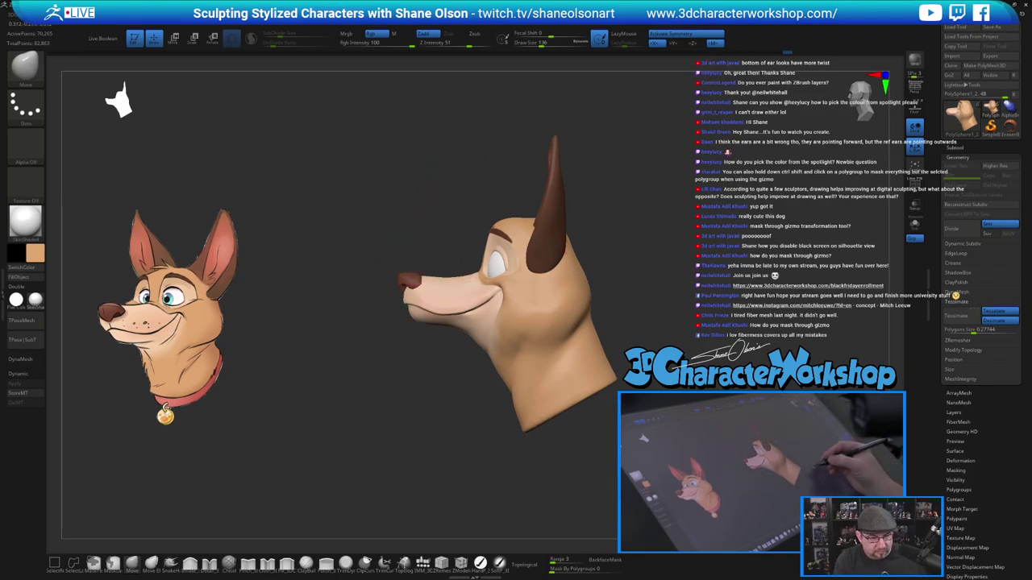
# Sculpt the underside of the jaw with a new brush at draw size about 77 and Z Intensity 10, with Rgb colour off.
pyautogui.moveTo(455, 411); pyautogui.dragTo(600, 369)
pyautogui.click(286, 564)
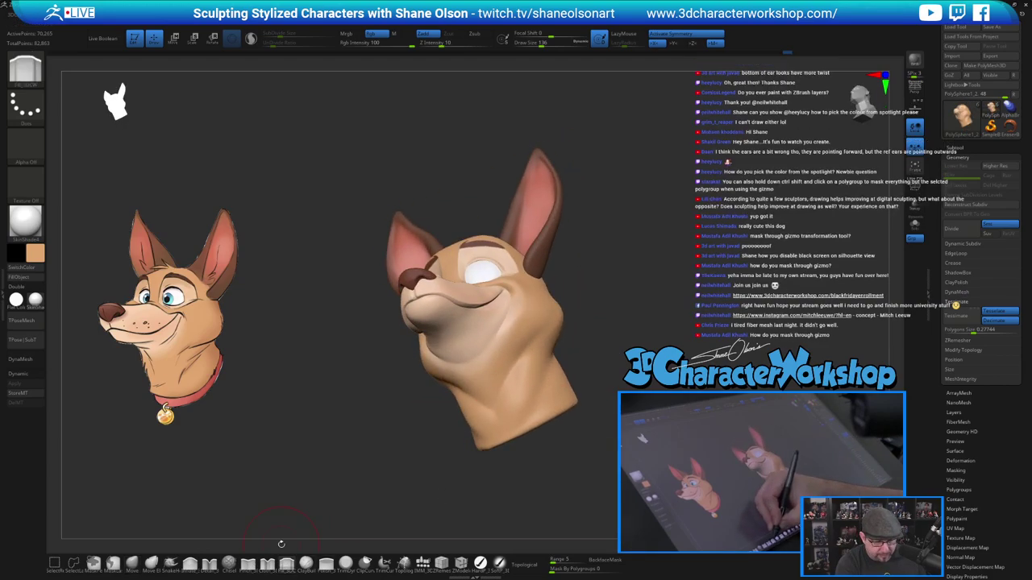
pyautogui.press('s')
pyautogui.click(332, 460)
pyautogui.moveTo(606, 312)
pyautogui.mouseDown()
pyautogui.moveTo(611, 364)
pyautogui.moveTo(531, 405)
pyautogui.moveTo(543, 375)
pyautogui.moveTo(612, 395)
pyautogui.mouseUp()
pyautogui.moveTo(458, 328); pyautogui.dragTo(477, 314)
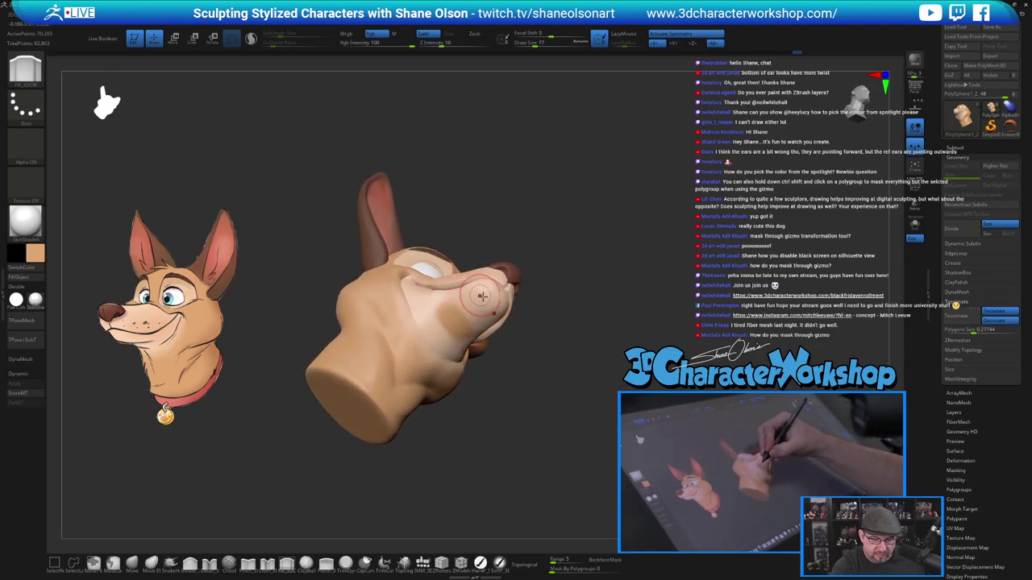
pyautogui.hotkey('ctrl', 'z')
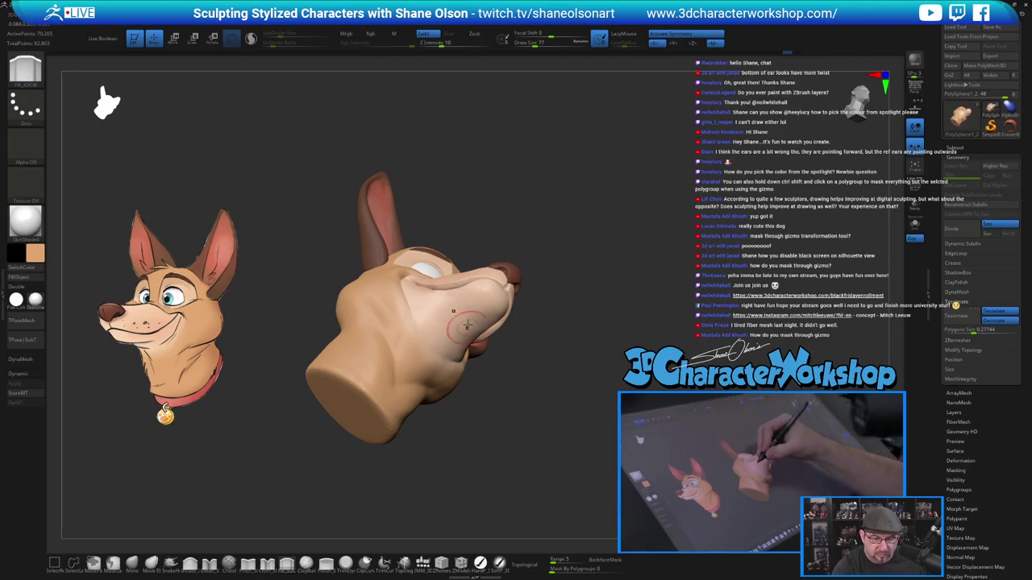
pyautogui.moveTo(597, 420); pyautogui.dragTo(638, 440)
pyautogui.press('ctrl')
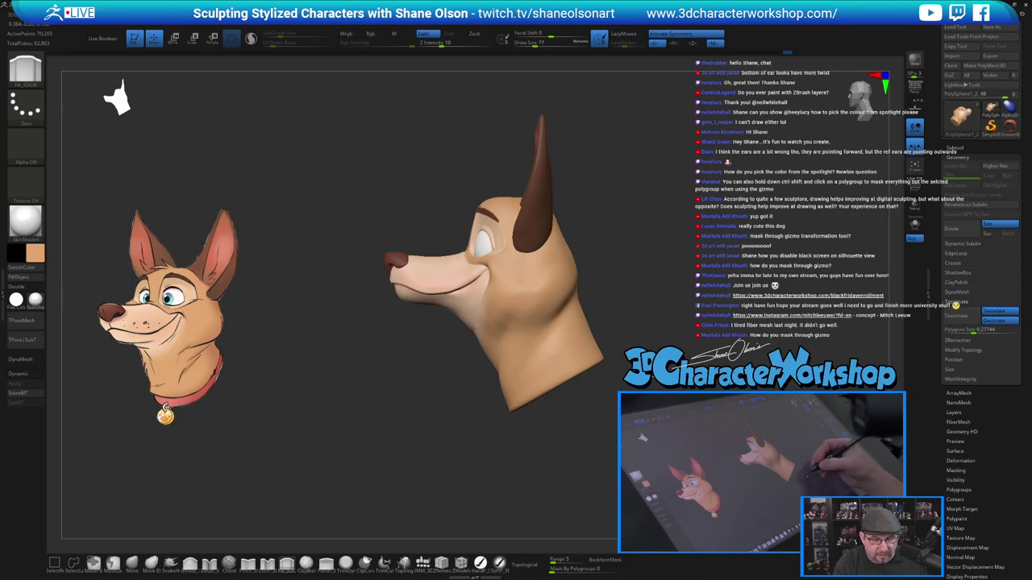
# Carve and soften the crease where the back of the cheek meets the neck with the Detail brush at draw size 77.
pyautogui.moveTo(636, 403)
pyautogui.mouseDown()
pyautogui.moveTo(676, 398)
pyautogui.moveTo(623, 387)
pyautogui.moveTo(685, 361)
pyautogui.moveTo(674, 365)
pyautogui.mouseUp()
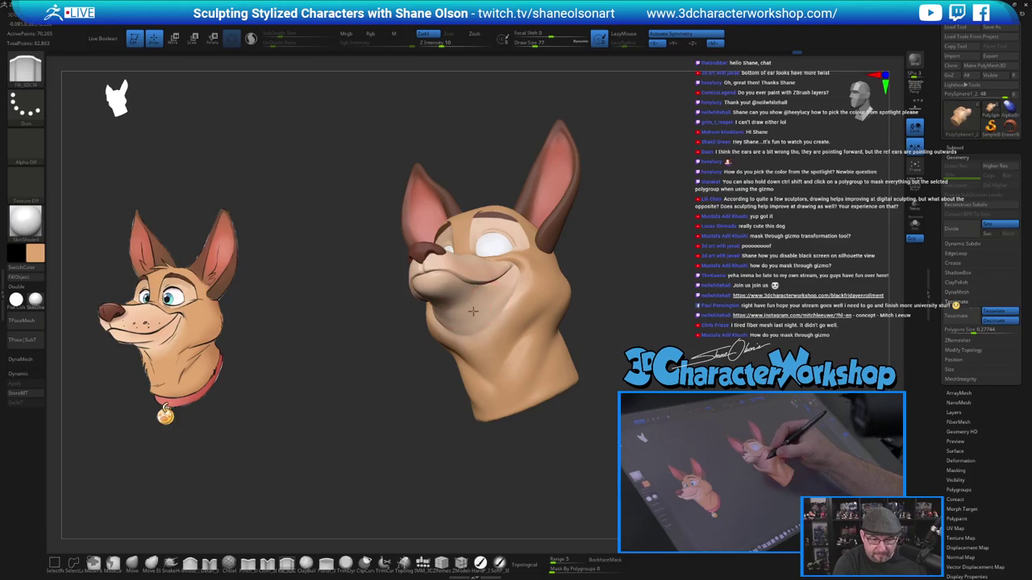
pyautogui.moveTo(607, 409); pyautogui.dragTo(557, 406)
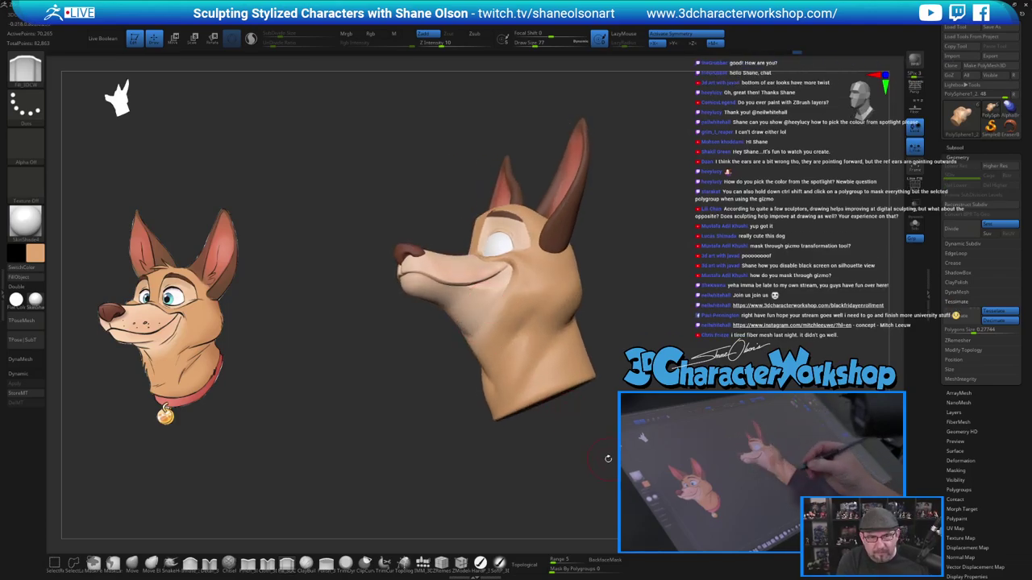
pyautogui.moveTo(609, 458)
pyautogui.mouseDown()
pyautogui.moveTo(625, 427)
pyautogui.moveTo(650, 413)
pyautogui.moveTo(619, 382)
pyautogui.mouseUp()
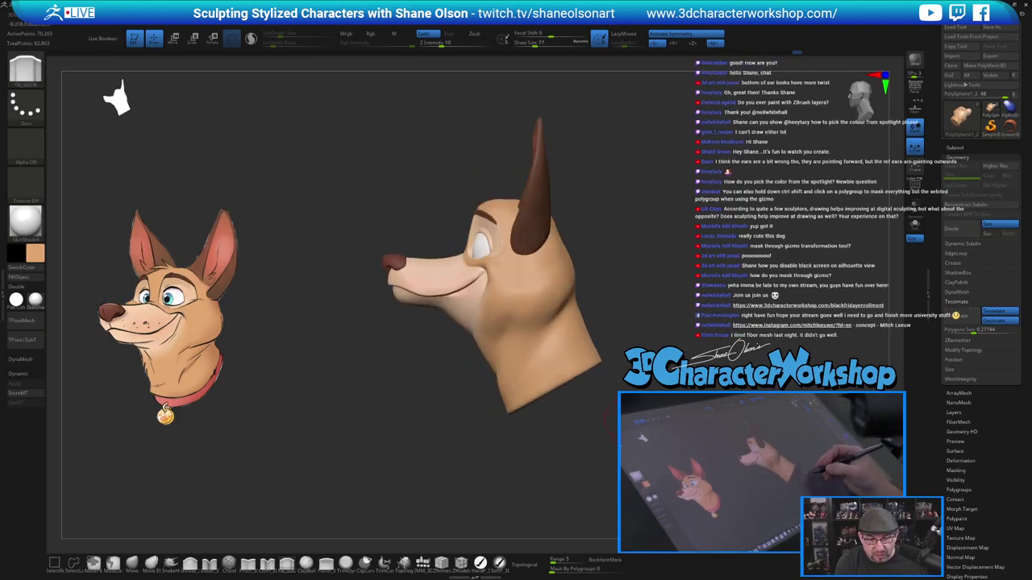
pyautogui.keyDown('alt'); pyautogui.moveTo(618, 447); pyautogui.dragTo(618, 443); pyautogui.keyUp('alt')
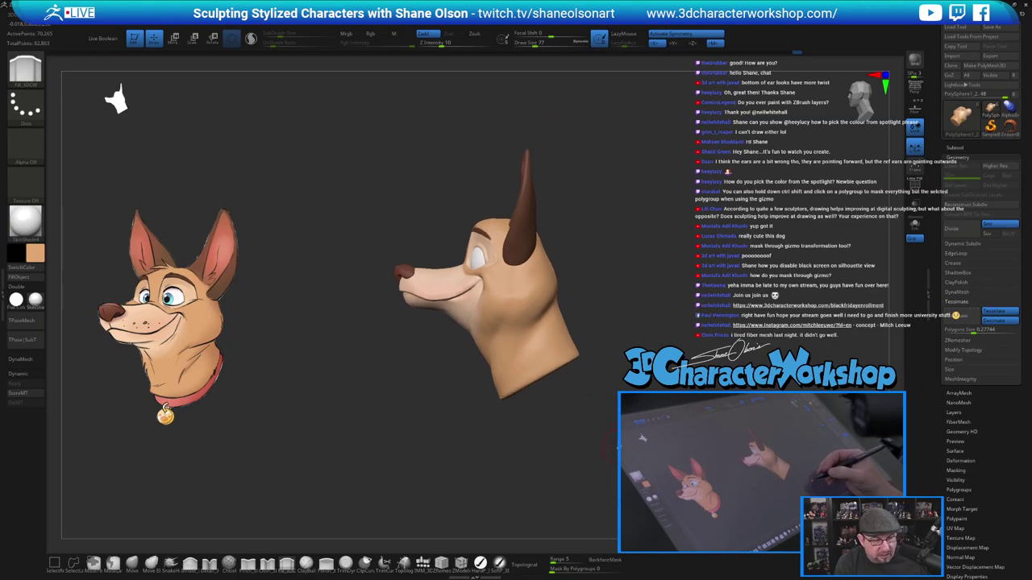
pyautogui.moveTo(607, 407); pyautogui.dragTo(595, 427)
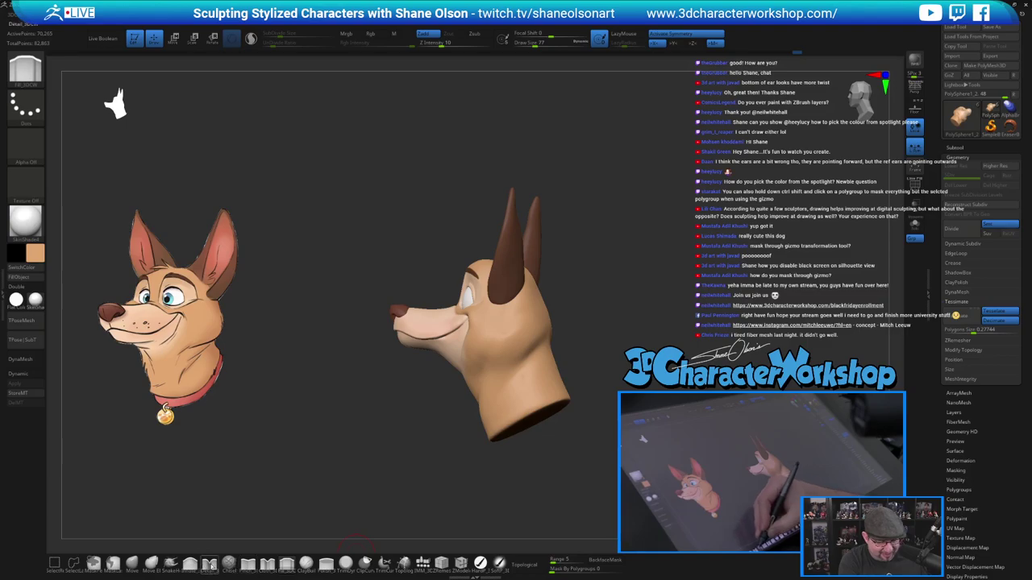
pyautogui.click(210, 566)
pyautogui.moveTo(563, 330)
pyautogui.mouseDown()
pyautogui.moveTo(598, 345)
pyautogui.moveTo(578, 345)
pyautogui.mouseUp()
pyautogui.moveTo(507, 340)
pyautogui.keyDown('shift'); pyautogui.mouseDown()
pyautogui.moveTo(498, 357)
pyautogui.moveTo(548, 345)
pyautogui.mouseUp(); pyautogui.keyUp('shift')
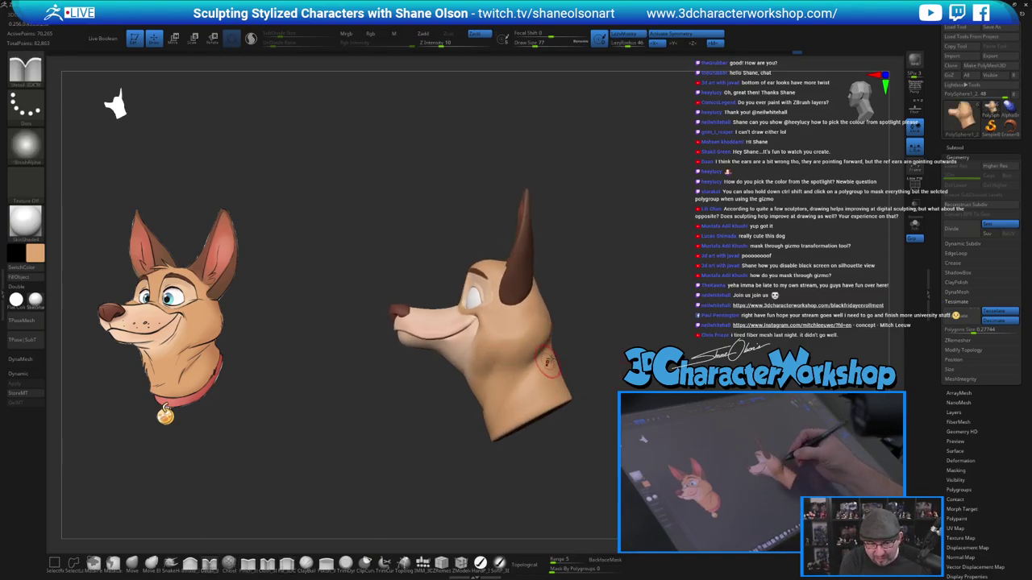
pyautogui.moveTo(600, 365)
pyautogui.mouseDown()
pyautogui.moveTo(576, 343)
pyautogui.moveTo(506, 358)
pyautogui.moveTo(486, 386)
pyautogui.mouseUp()
pyautogui.moveTo(600, 428)
pyautogui.mouseDown()
pyautogui.moveTo(646, 427)
pyautogui.moveTo(586, 427)
pyautogui.moveTo(588, 459)
pyautogui.moveTo(597, 423)
pyautogui.mouseUp()
pyautogui.keyDown('alt'); pyautogui.moveTo(634, 358); pyautogui.dragTo(593, 298); pyautogui.keyUp('alt')
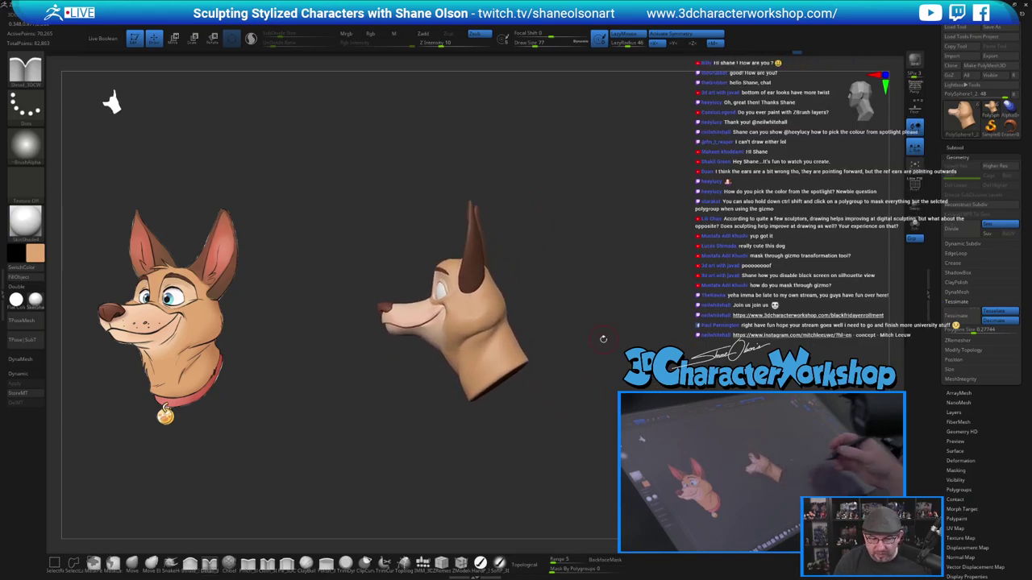
# Pick the dark eye outline colour from the reference drawing.
pyautogui.moveTo(602, 406); pyautogui.dragTo(592, 404)
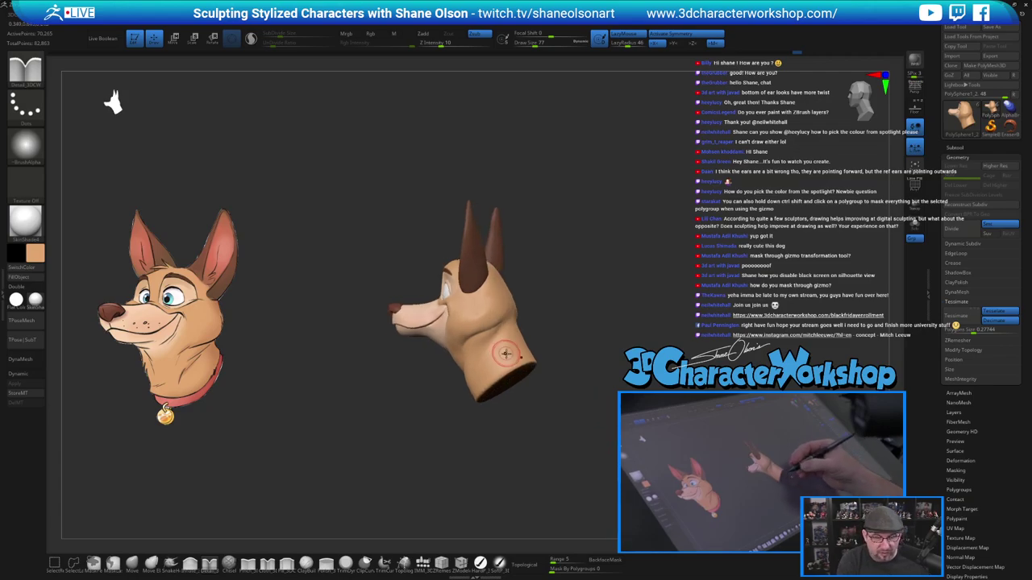
pyautogui.moveTo(511, 334); pyautogui.dragTo(519, 323, button='right')
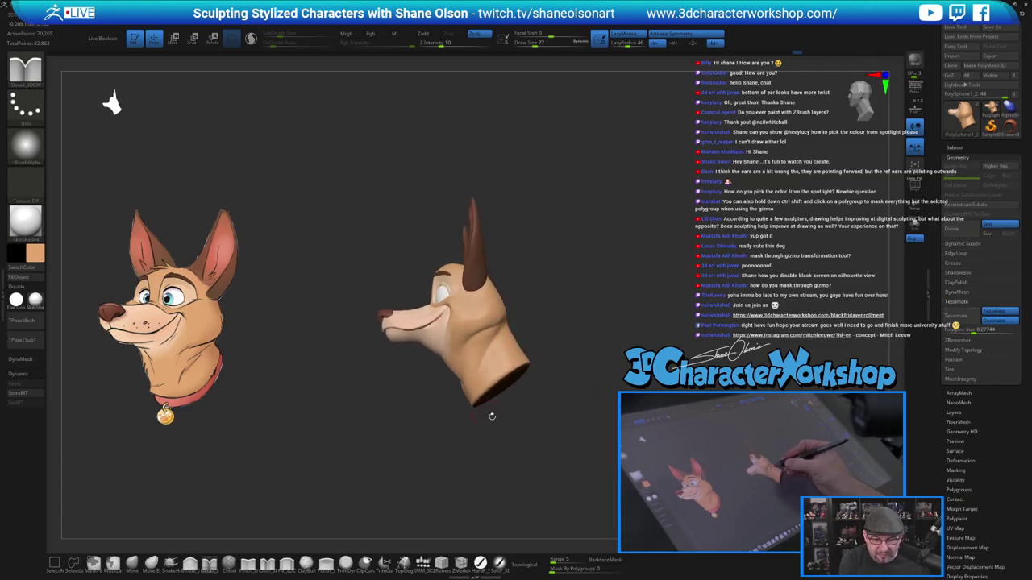
pyautogui.moveTo(492, 417)
pyautogui.mouseDown()
pyautogui.moveTo(558, 428)
pyautogui.moveTo(517, 419)
pyautogui.moveTo(559, 411)
pyautogui.moveTo(566, 442)
pyautogui.moveTo(553, 440)
pyautogui.mouseUp()
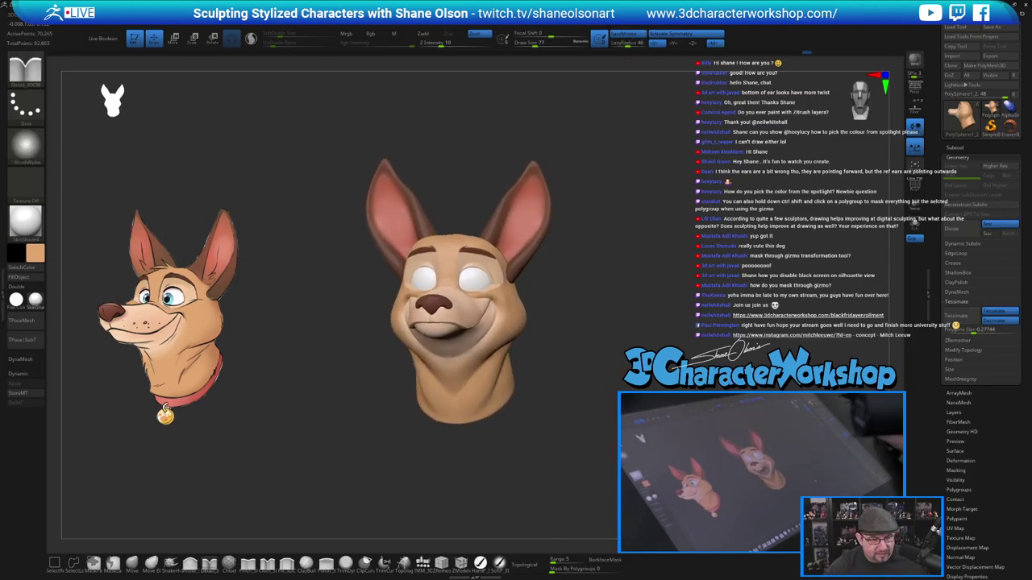
pyautogui.moveTo(532, 446); pyautogui.dragTo(350, 399)
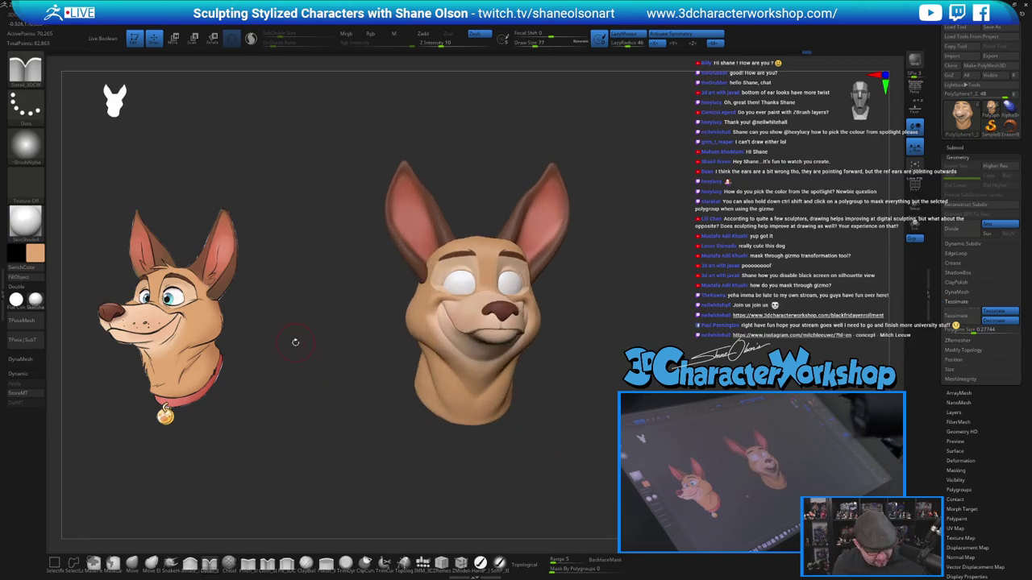
pyautogui.press('z')
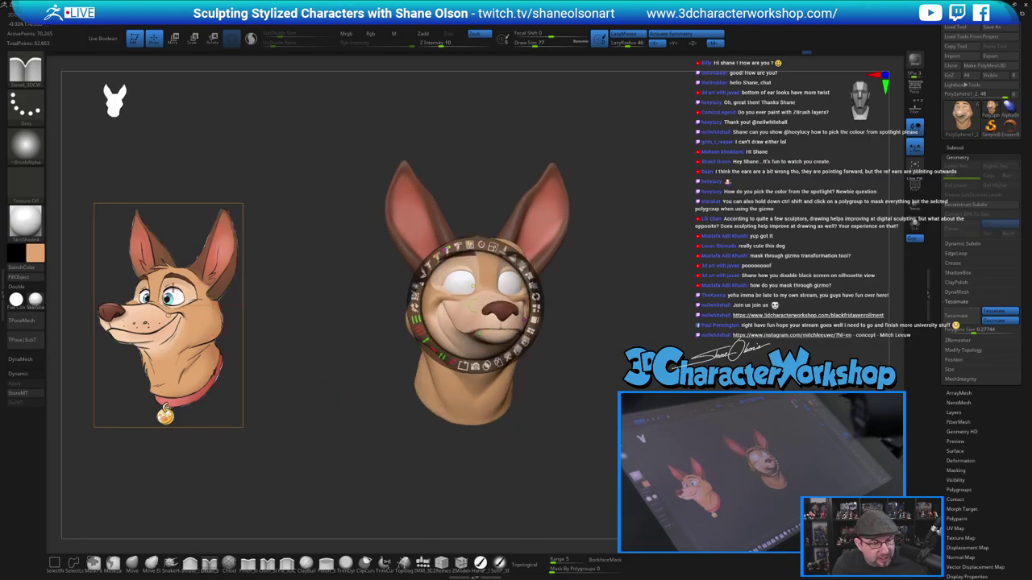
pyautogui.press('c')
pyautogui.press('z')
# Switch to the paint brush and enable Sculptris Pro with a SubDivide Size of 0.0505, checking the mesh density around the eyes.
pyautogui.moveTo(313, 334); pyautogui.dragTo(605, 234)
pyautogui.moveTo(604, 194)
pyautogui.keyDown('alt'); pyautogui.mouseDown()
pyautogui.moveTo(595, 246)
pyautogui.moveTo(557, 221)
pyautogui.moveTo(556, 246)
pyautogui.moveTo(562, 189)
pyautogui.moveTo(642, 199)
pyautogui.mouseUp(); pyautogui.keyUp('alt')
pyautogui.press('s')
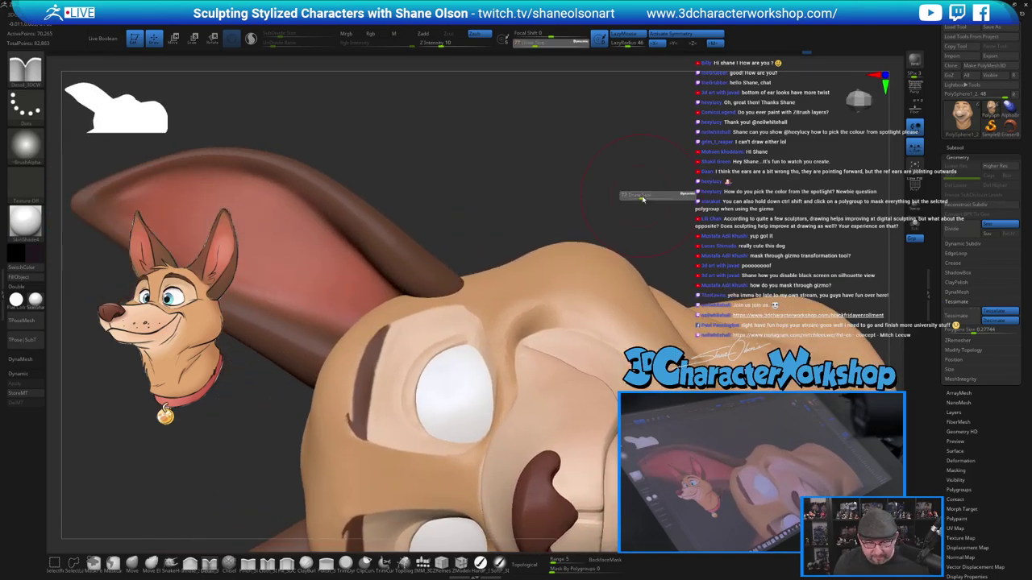
pyautogui.click(480, 564)
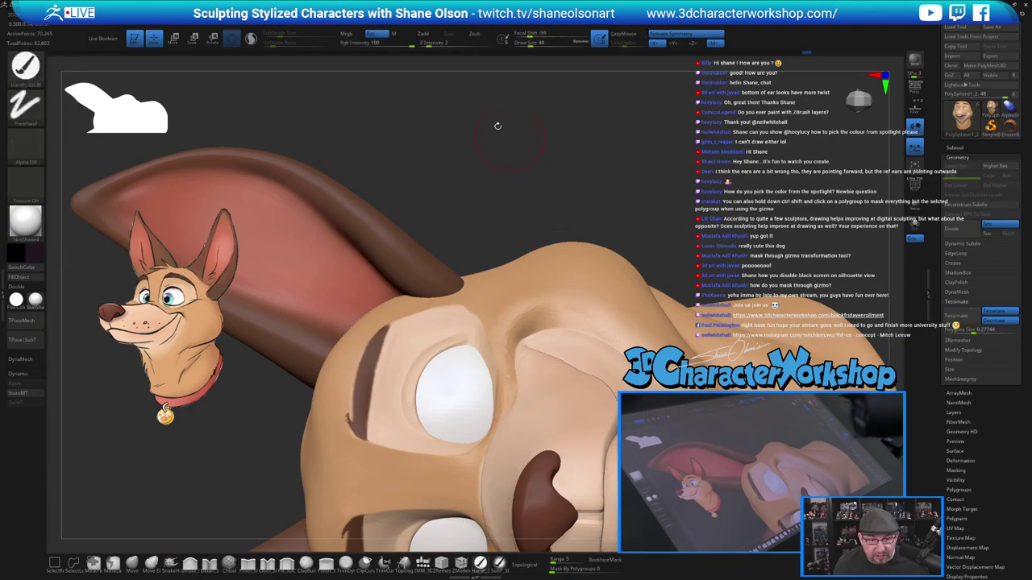
pyautogui.click(253, 41)
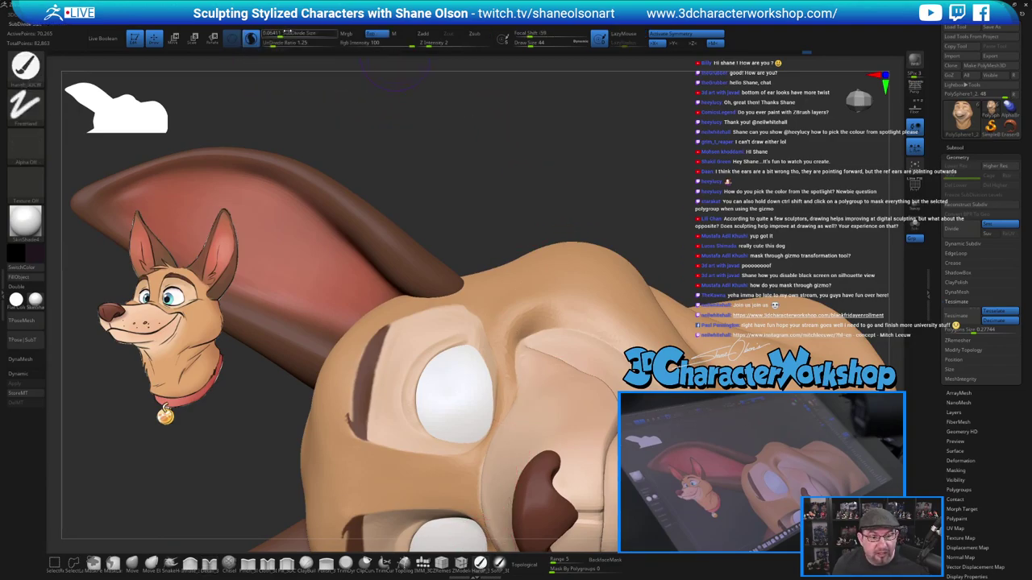
pyautogui.moveTo(278, 33); pyautogui.dragTo(275, 34)
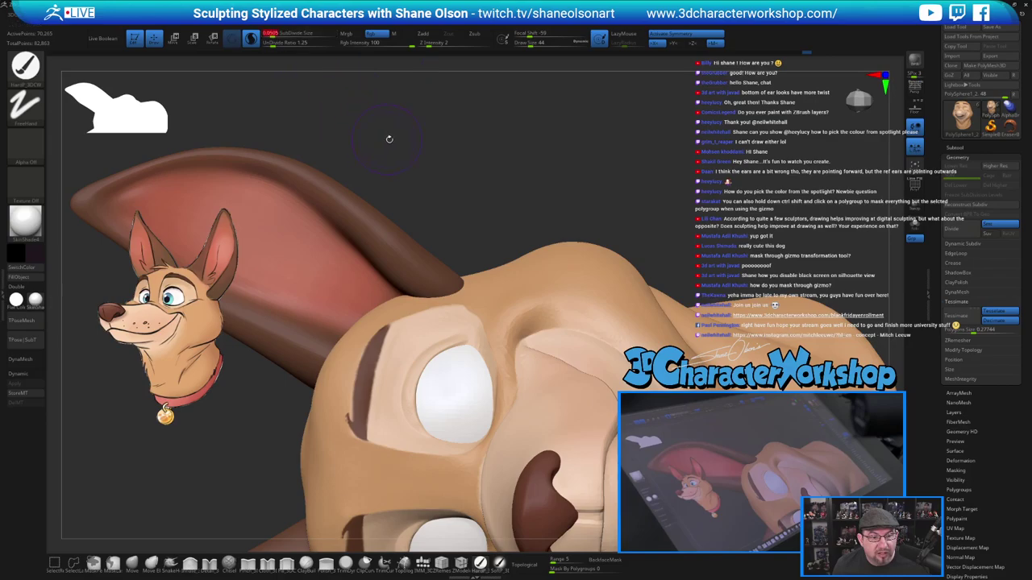
pyautogui.press('shift')
pyautogui.hotkey('shift', 'f')
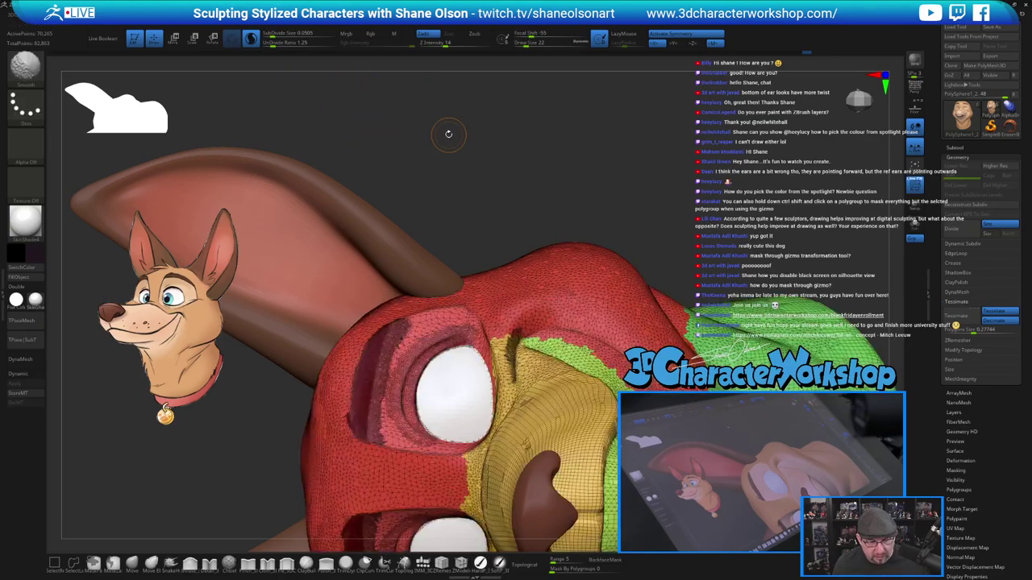
pyautogui.hotkey('shift', 'f')
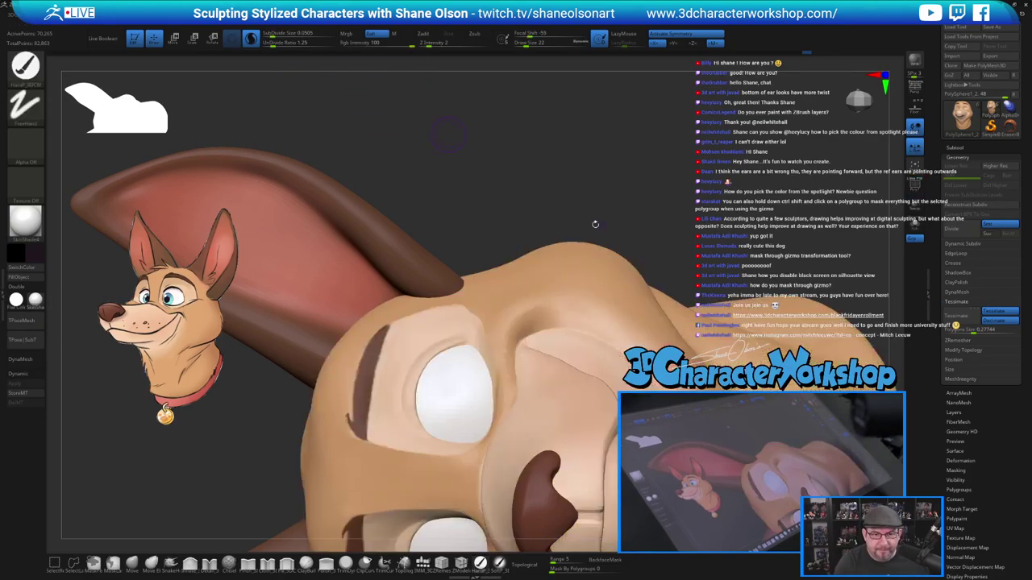
# Paint a thin dark outline along the upper eyelids, reducing the brush to draw size 8.
pyautogui.moveTo(594, 223); pyautogui.dragTo(636, 190)
pyautogui.press('[')
pyautogui.press('[')
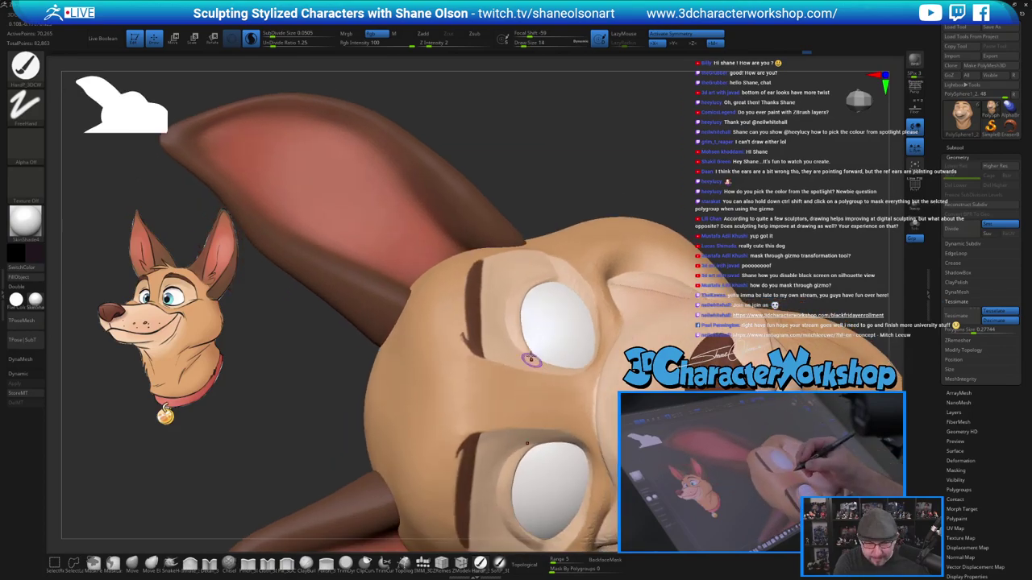
pyautogui.moveTo(540, 304); pyautogui.dragTo(540, 332, button='right')
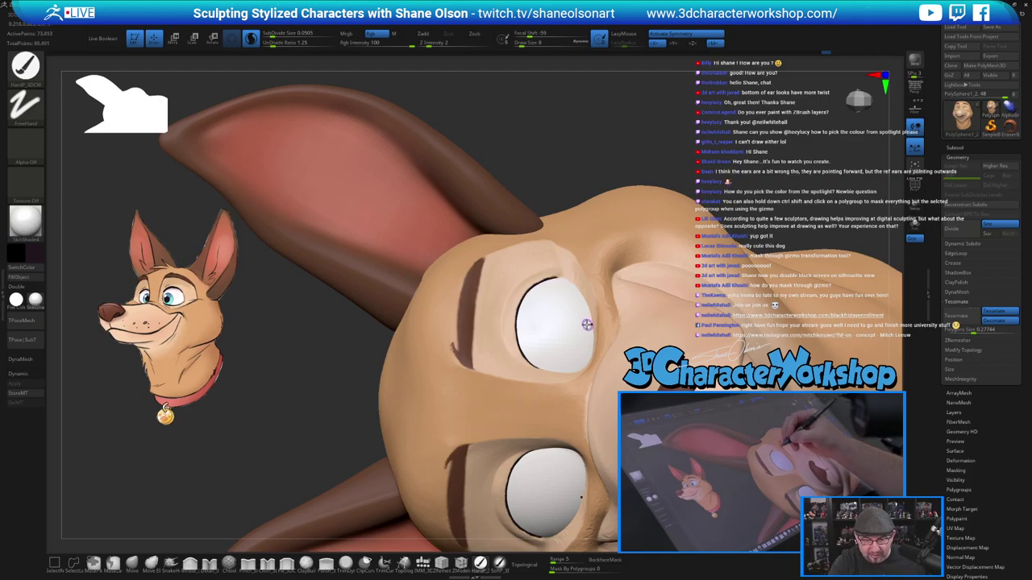
pyautogui.moveTo(588, 324); pyautogui.dragTo(603, 315, button='right')
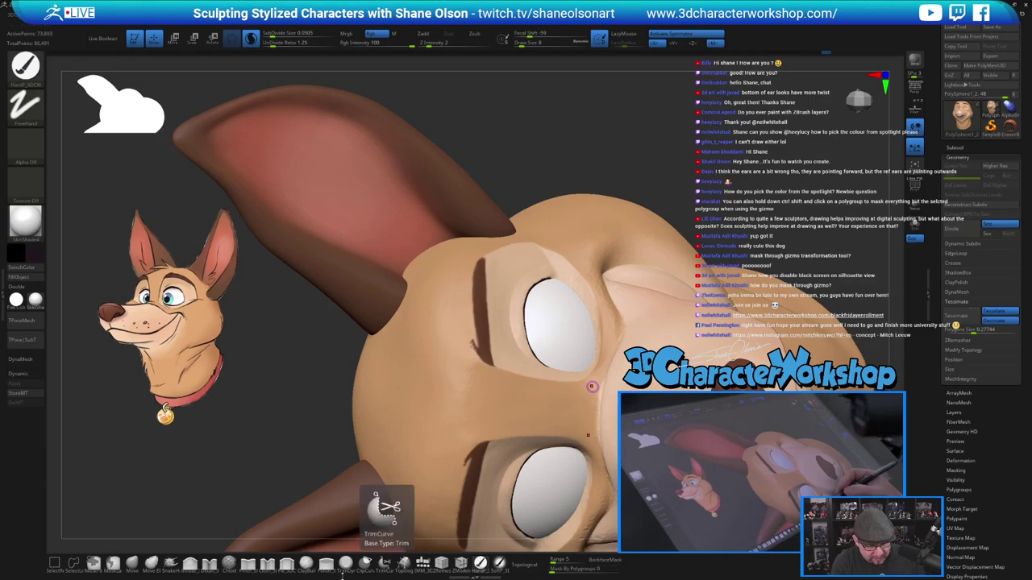
# Build up the lower eyelid rims around both eyes with the ClayBuildup brush at draw size 8 and Z Intensity 20.
pyautogui.click(287, 563)
pyautogui.click(306, 563)
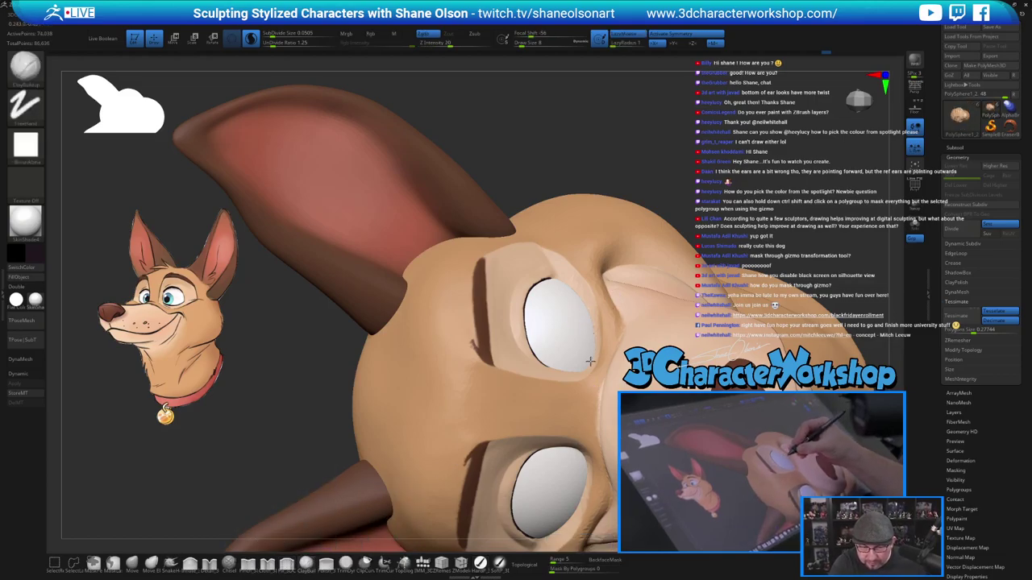
pyautogui.moveTo(594, 319)
pyautogui.mouseDown()
pyautogui.moveTo(596, 353)
pyautogui.moveTo(605, 338)
pyautogui.mouseUp()
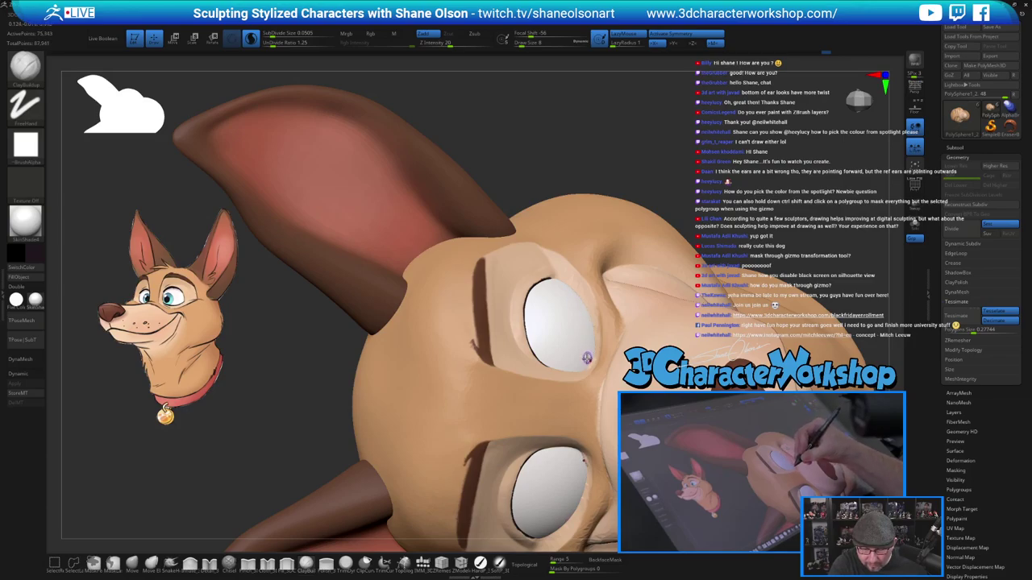
pyautogui.moveTo(589, 362)
pyautogui.mouseDown()
pyautogui.moveTo(592, 336)
pyautogui.moveTo(566, 283)
pyautogui.mouseUp()
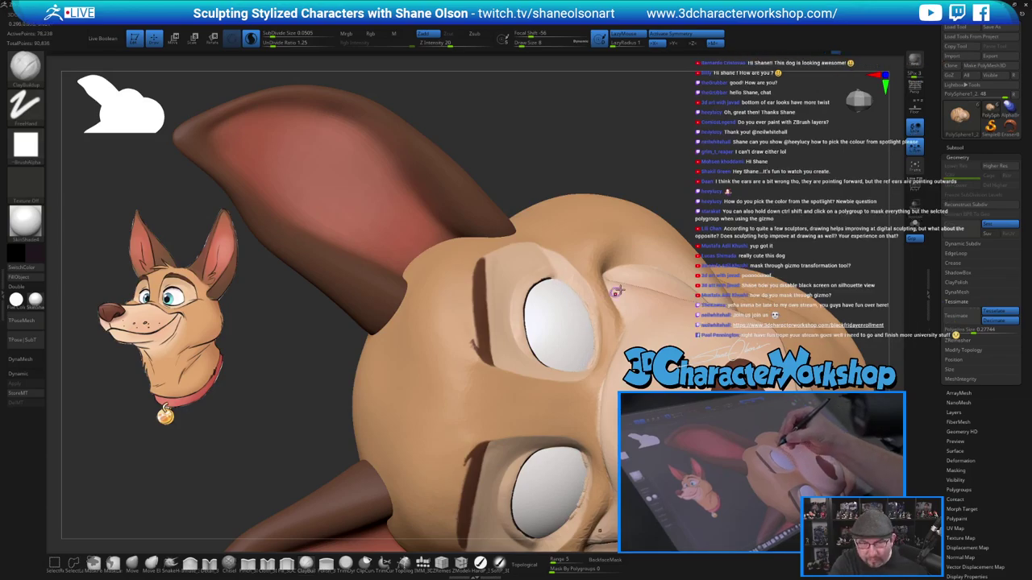
pyautogui.moveTo(711, 208); pyautogui.dragTo(679, 194)
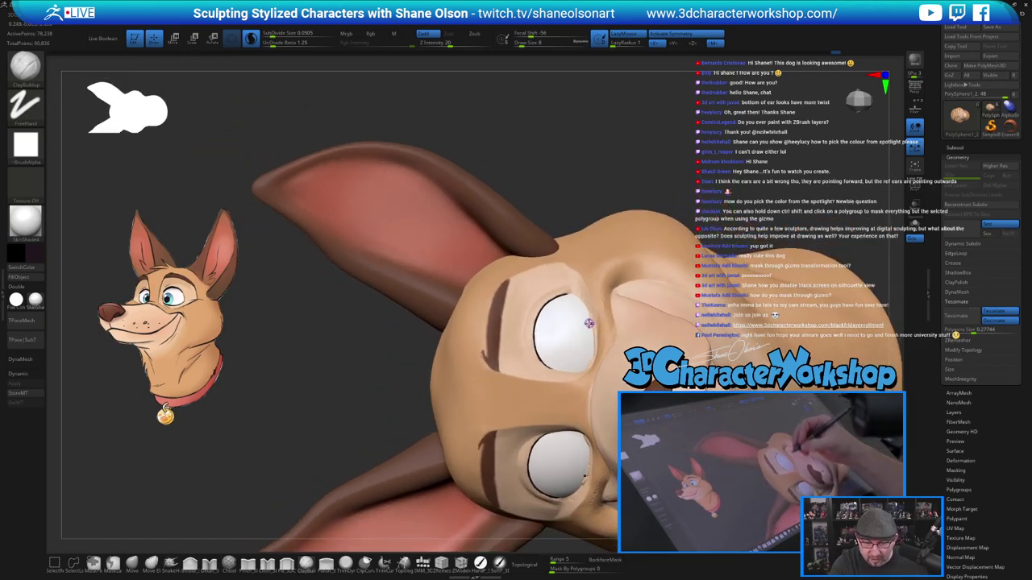
pyautogui.moveTo(589, 324); pyautogui.dragTo(601, 321, button='right')
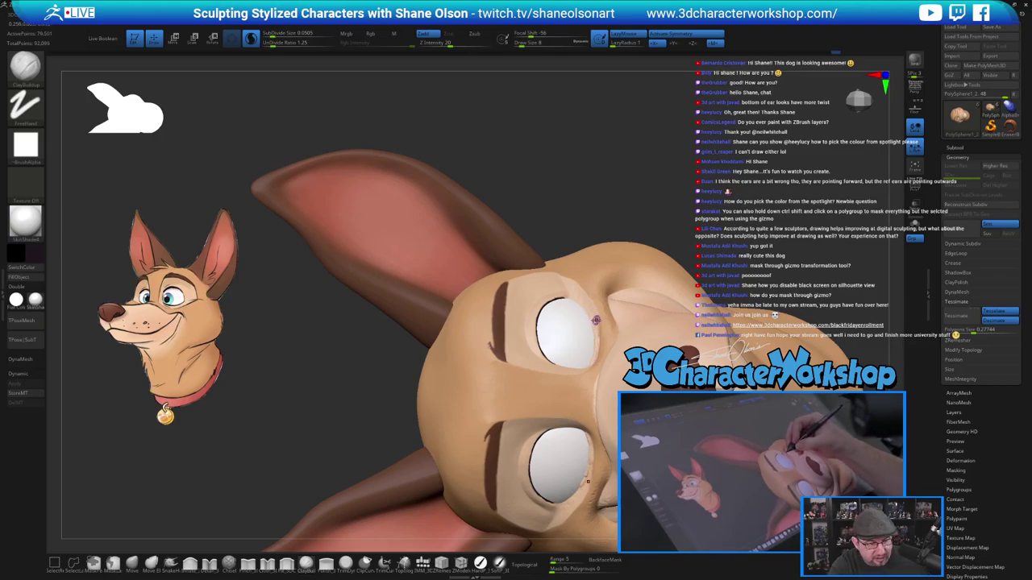
pyautogui.moveTo(586, 306); pyautogui.dragTo(598, 370, button='right')
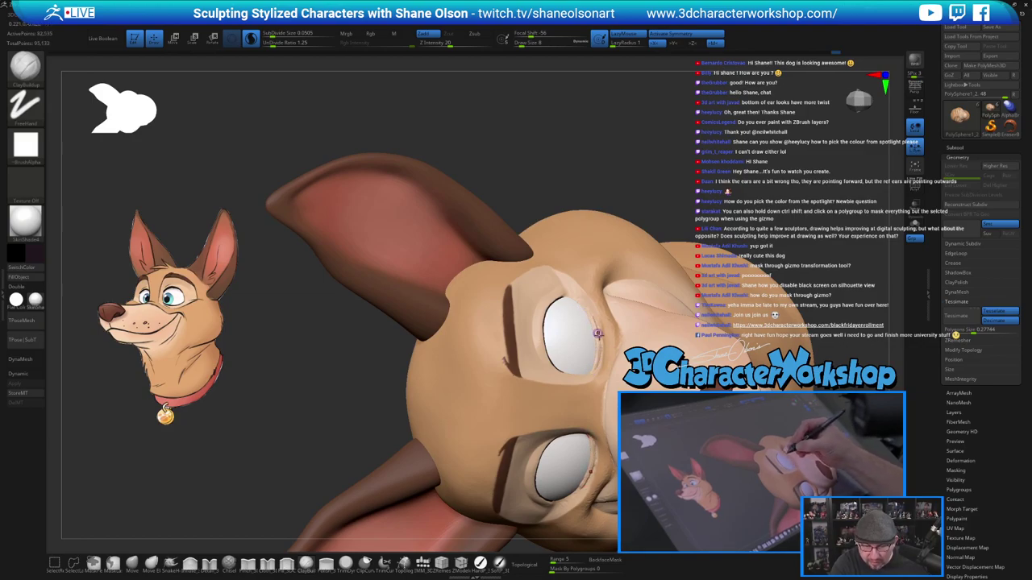
# Smooth and refine the lower eyelids and the transition to the muzzle at draw size 13 and Z Intensity 30.
pyautogui.press('shift')
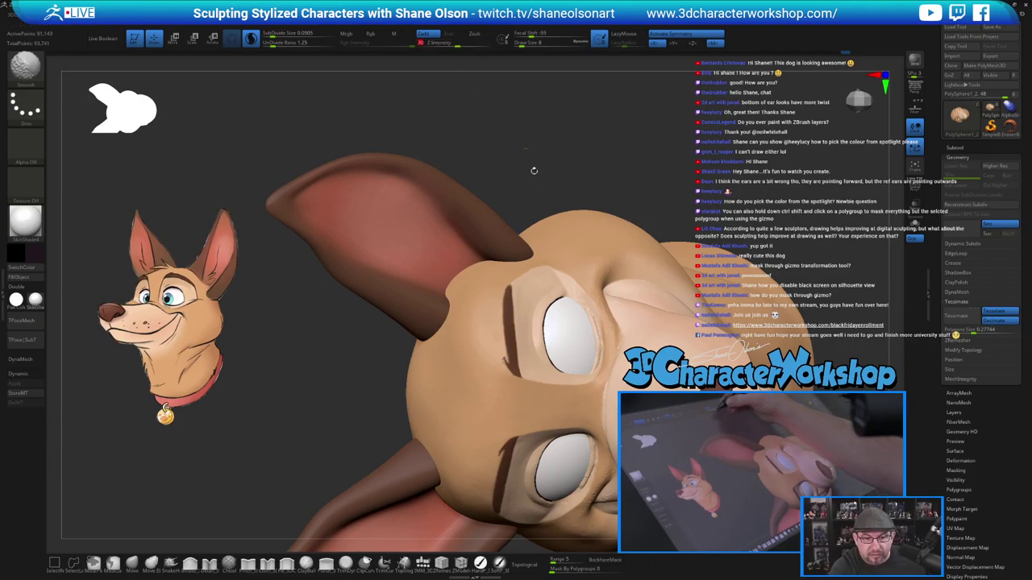
pyautogui.press('s')
pyautogui.moveTo(668, 174); pyautogui.dragTo(663, 175)
pyautogui.press('shift')
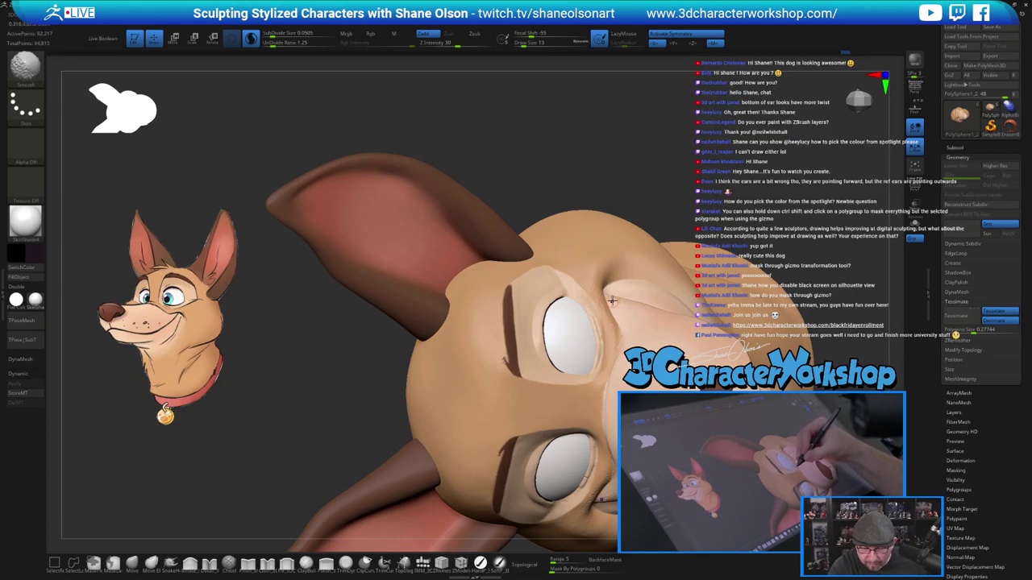
pyautogui.moveTo(612, 301); pyautogui.dragTo(598, 487, button='right')
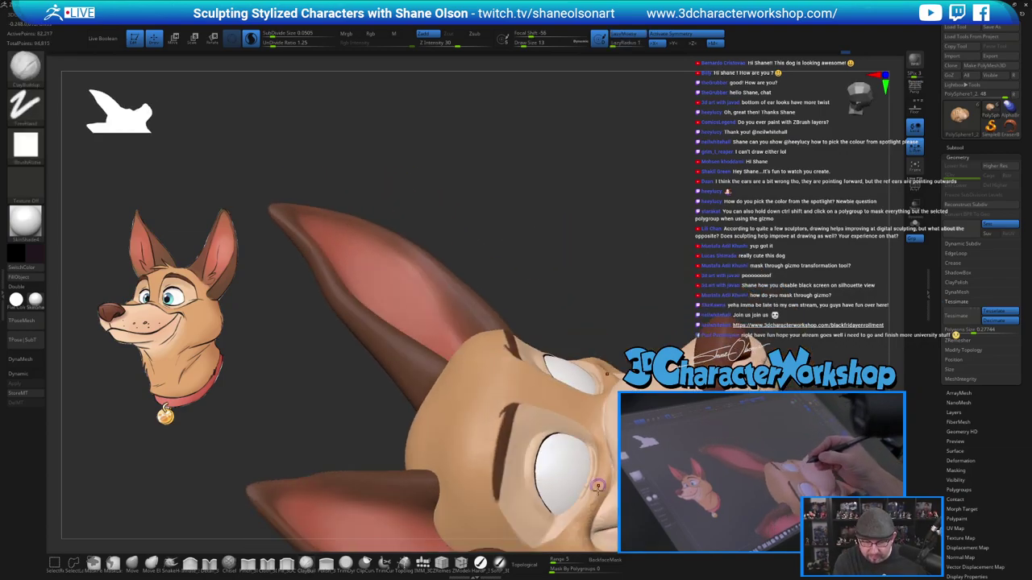
pyautogui.press('shift')
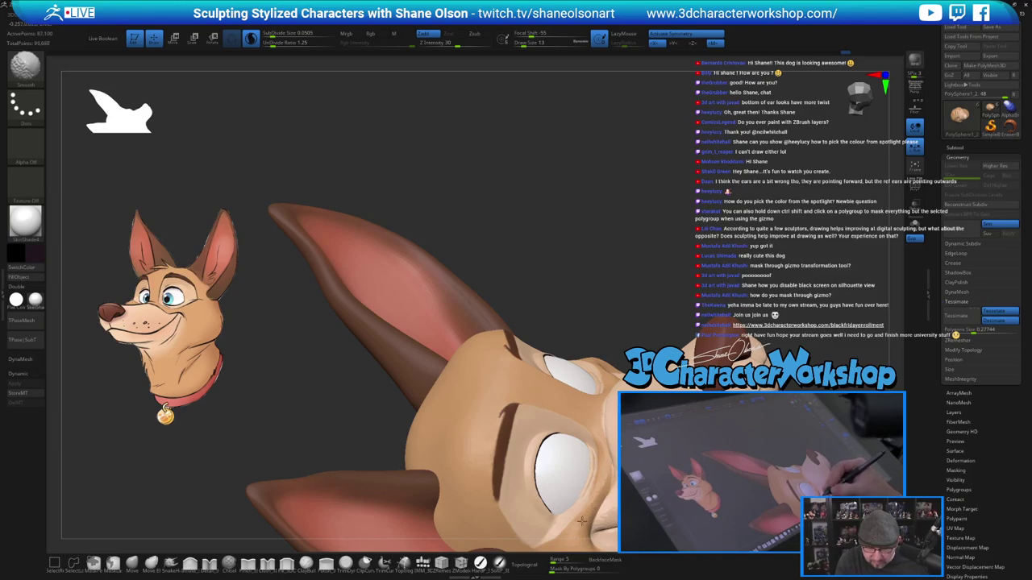
pyautogui.moveTo(610, 485)
pyautogui.mouseDown(button='right')
pyautogui.moveTo(611, 452)
pyautogui.moveTo(609, 467)
pyautogui.mouseUp(button='right')
pyautogui.press('shift')
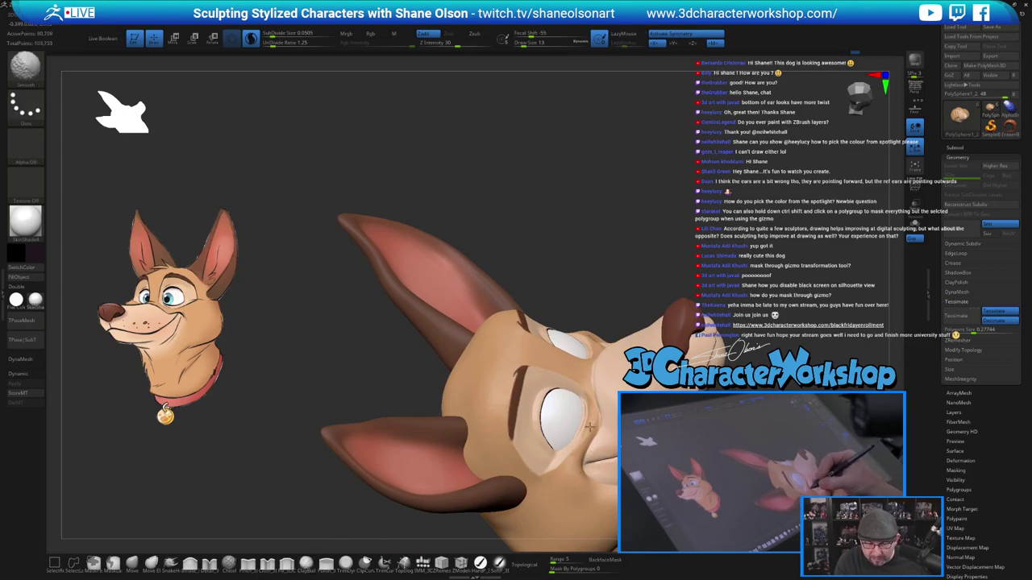
pyautogui.keyDown('shift'); pyautogui.moveTo(582, 433); pyautogui.dragTo(586, 424); pyautogui.keyUp('shift')
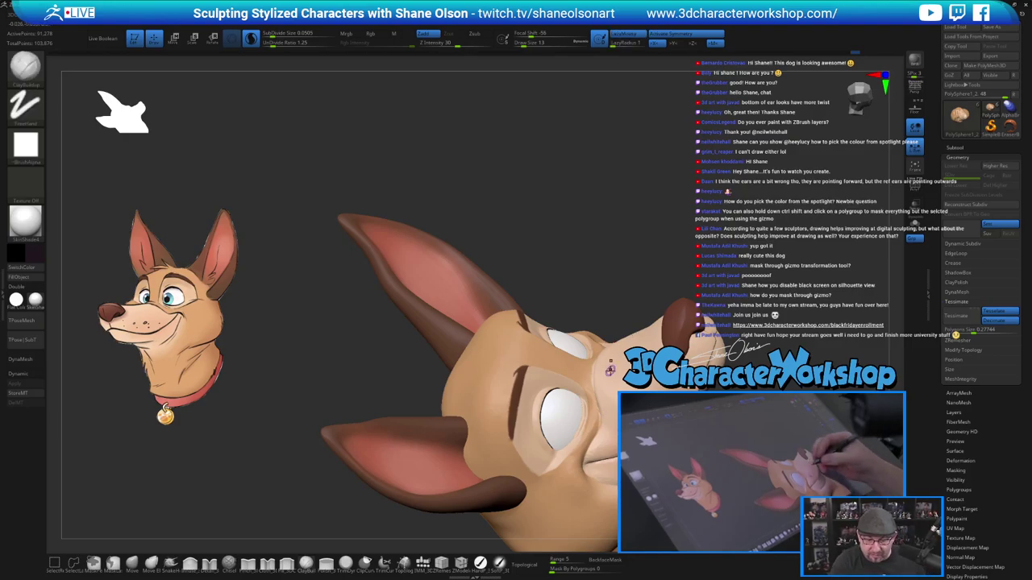
pyautogui.moveTo(610, 370); pyautogui.dragTo(608, 354, button='right')
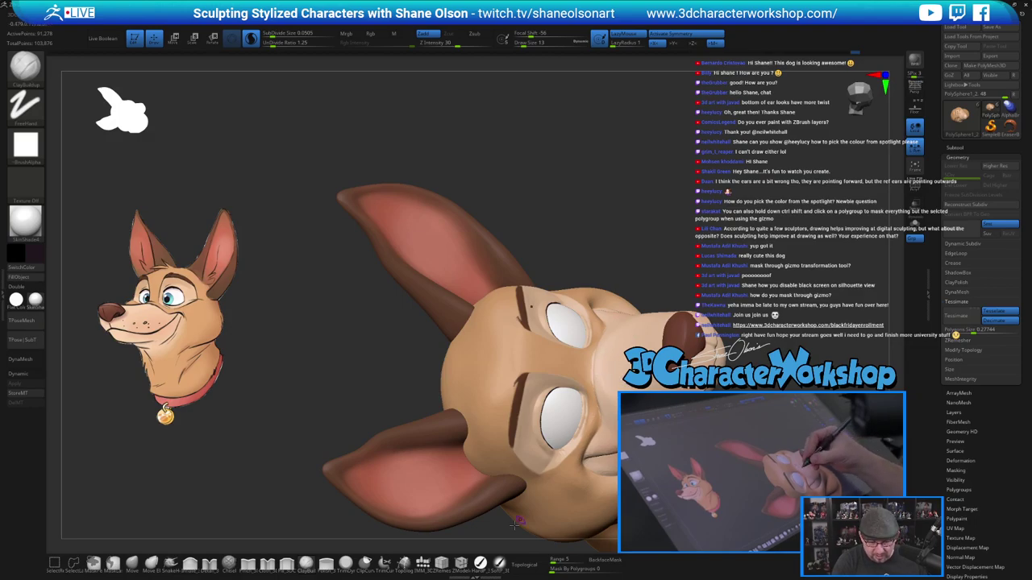
# Switch to the paint brush, sample the tan skin colour and paint it along the lower eyelids between the eyes and muzzle.
pyautogui.click(481, 563)
pyautogui.press('c')
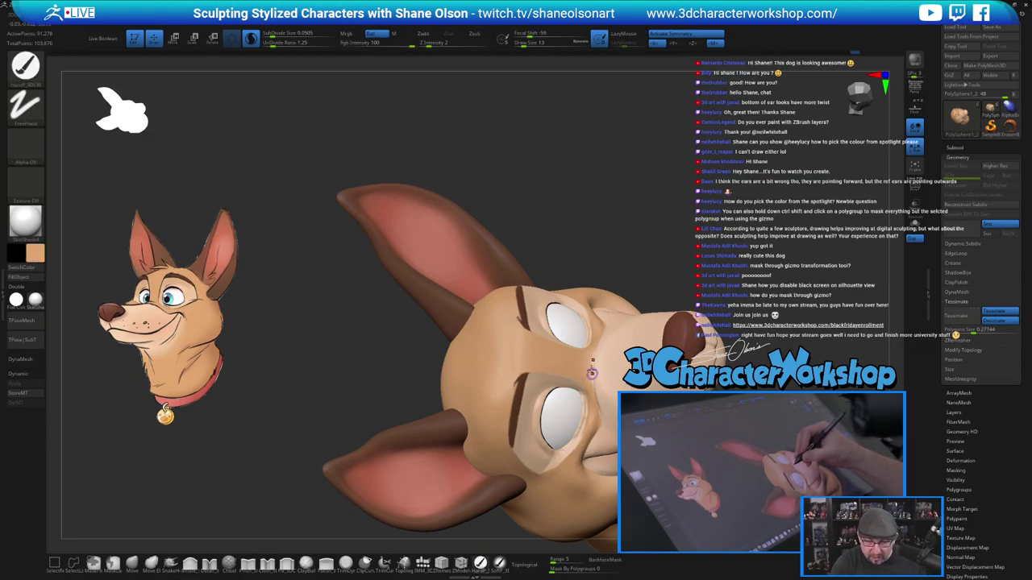
pyautogui.moveTo(591, 363); pyautogui.dragTo(592, 382)
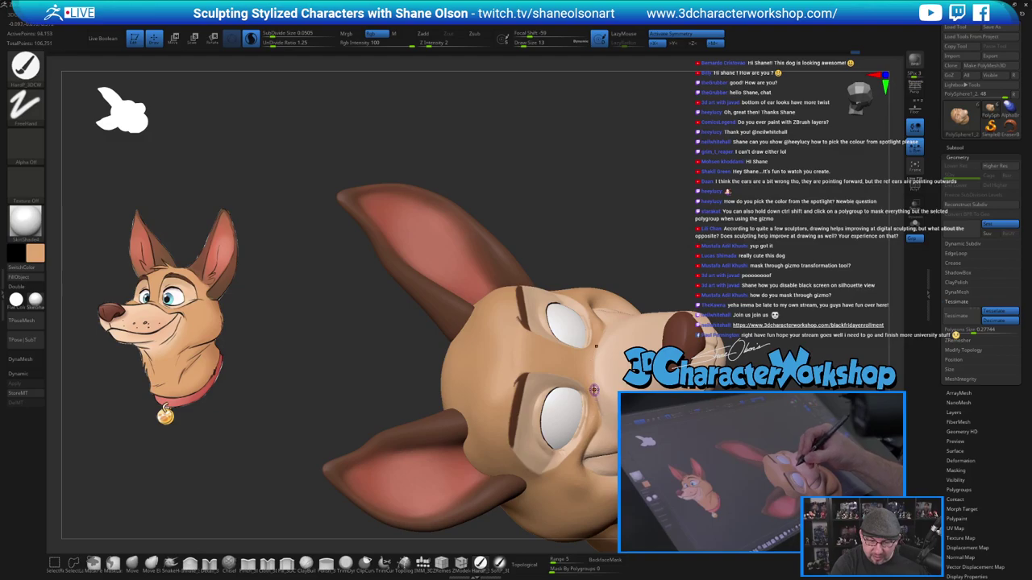
pyautogui.moveTo(612, 439); pyautogui.dragTo(612, 402, button='right')
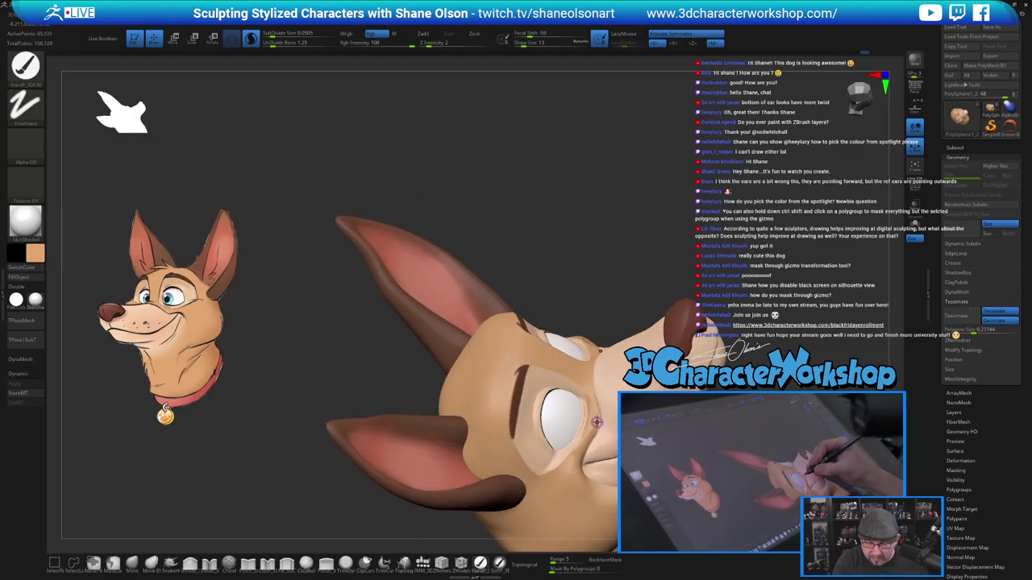
# Sharpen the lower eyelid rim near the eye corner with the Pinch brush at draw size 9, with Sculptris Pro off.
pyautogui.moveTo(601, 453)
pyautogui.mouseDown(button='right')
pyautogui.moveTo(624, 411)
pyautogui.moveTo(611, 424)
pyautogui.moveTo(564, 329)
pyautogui.moveTo(560, 322)
pyautogui.moveTo(569, 338)
pyautogui.moveTo(529, 296)
pyautogui.mouseUp(button='right')
pyautogui.keyDown('ctrl'); pyautogui.moveTo(509, 330); pyautogui.dragTo(507, 365, button='right'); pyautogui.keyUp('ctrl')
pyautogui.moveTo(506, 278); pyautogui.dragTo(501, 304, button='right')
pyautogui.moveTo(501, 177)
pyautogui.keyDown('alt'); pyautogui.mouseDown(button='right')
pyautogui.moveTo(520, 345)
pyautogui.moveTo(497, 271)
pyautogui.moveTo(502, 332)
pyautogui.mouseUp(button='right'); pyautogui.keyUp('alt')
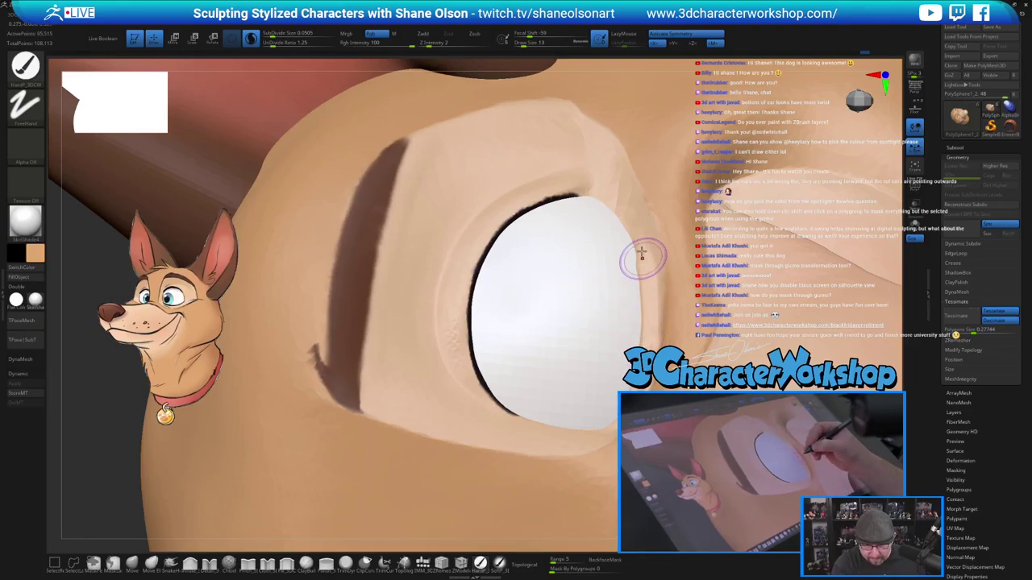
pyautogui.click(249, 564)
pyautogui.press('s')
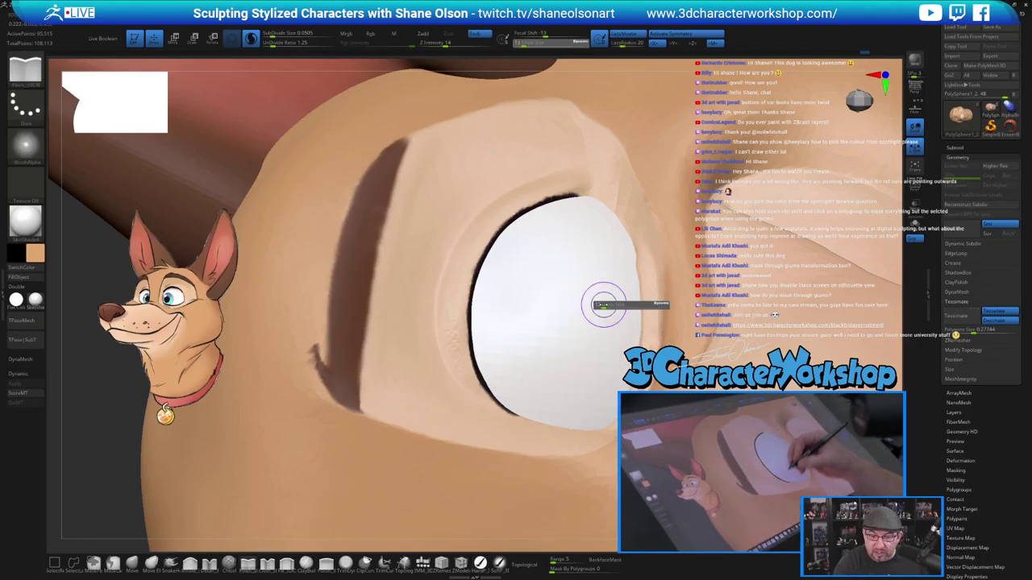
pyautogui.moveTo(604, 306); pyautogui.dragTo(601, 306)
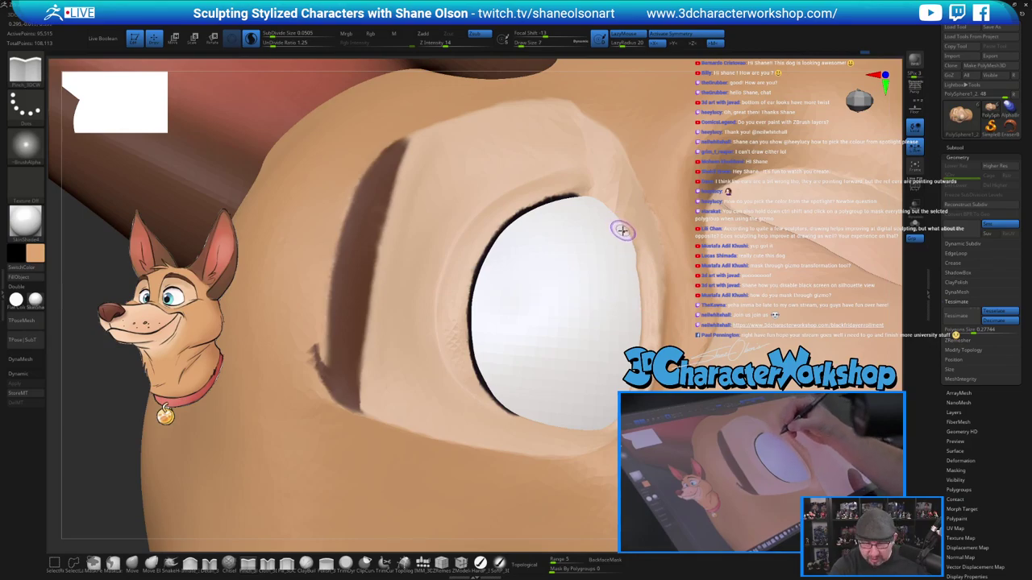
pyautogui.click(251, 38)
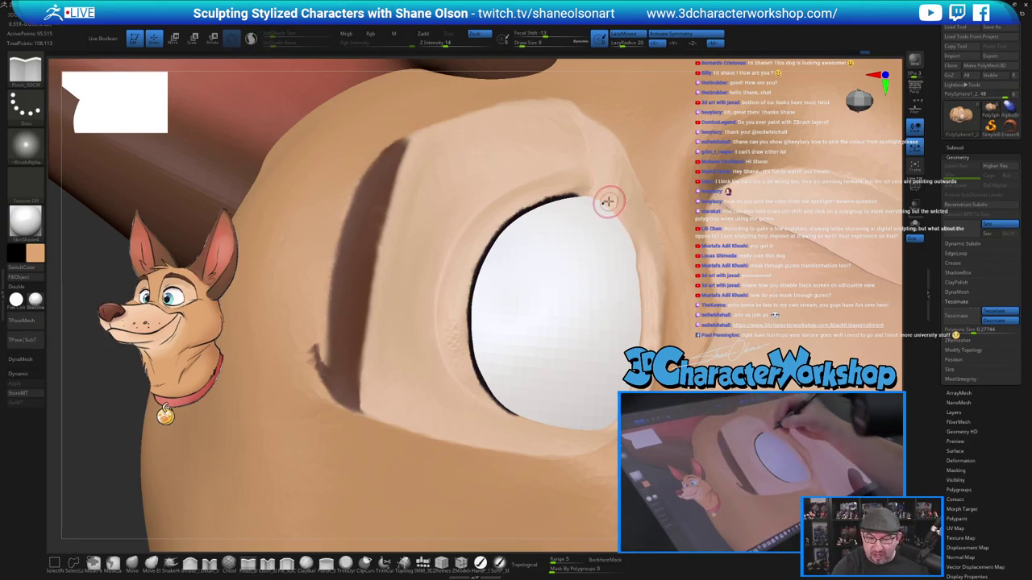
pyautogui.moveTo(605, 200); pyautogui.dragTo(610, 205)
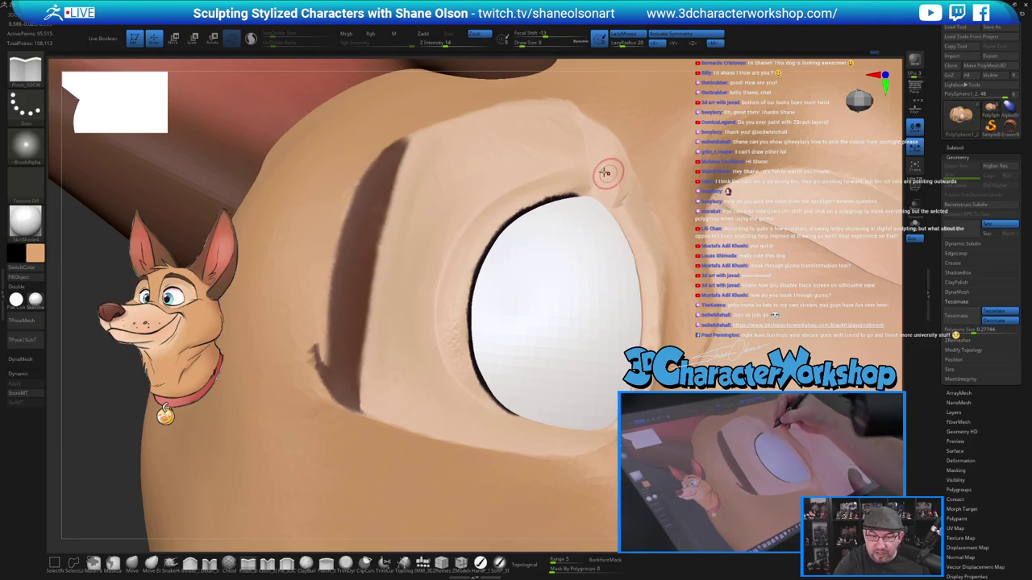
# Smooth the eye corner and refine the length of the lower eyelid rim with Sculptris Pro enabled.
pyautogui.keyDown('shift'); pyautogui.moveTo(623, 192); pyautogui.dragTo(628, 198); pyautogui.keyUp('shift')
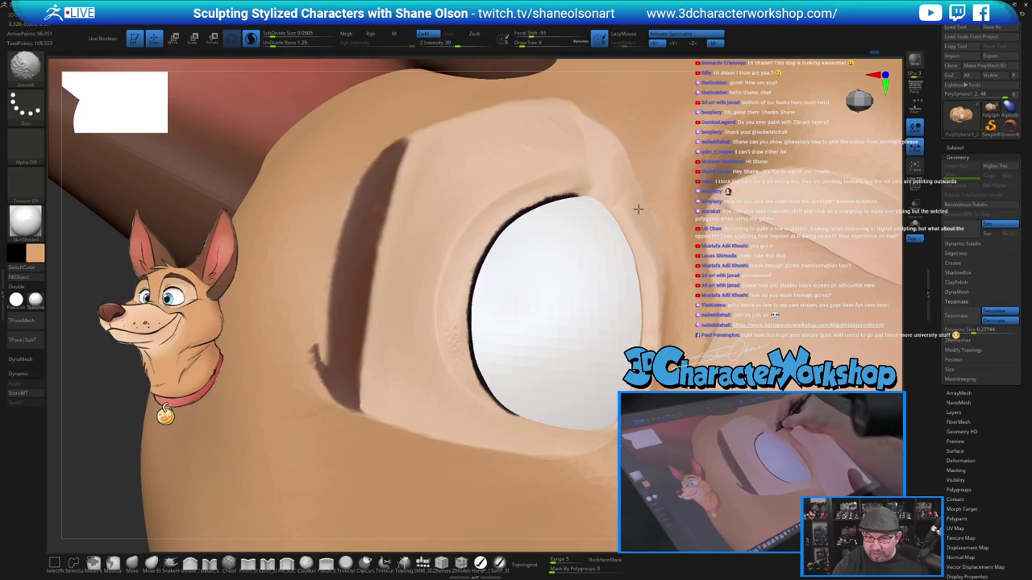
pyautogui.keyDown('shift'); pyautogui.moveTo(621, 235); pyautogui.dragTo(651, 347); pyautogui.keyUp('shift')
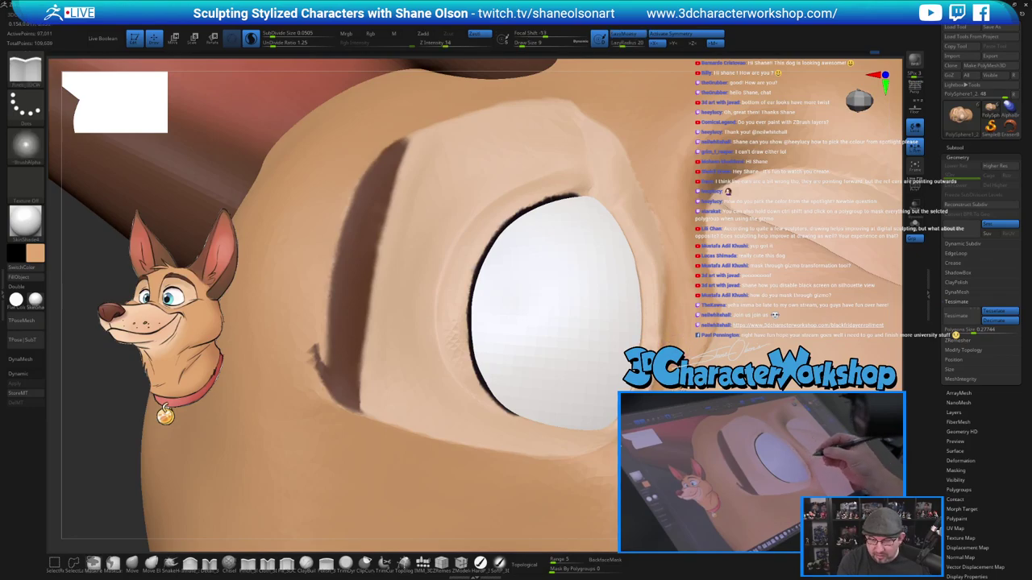
pyautogui.hotkey('ctrl', 'z')
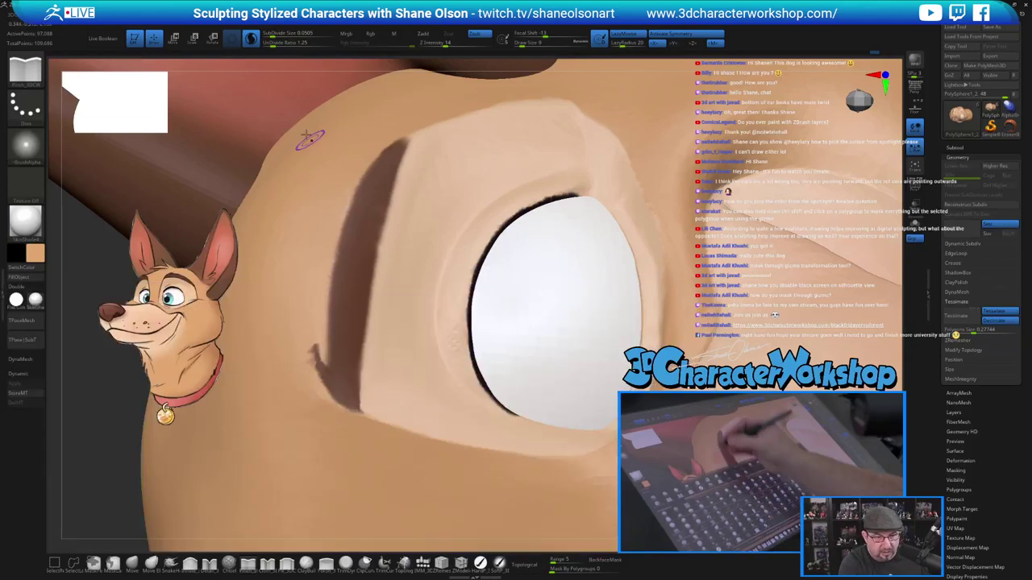
# Turn off Sculptris Pro and pinch the lower eyelid edge along the eyeball again, checking it from slightly different angles.
pyautogui.click(250, 38)
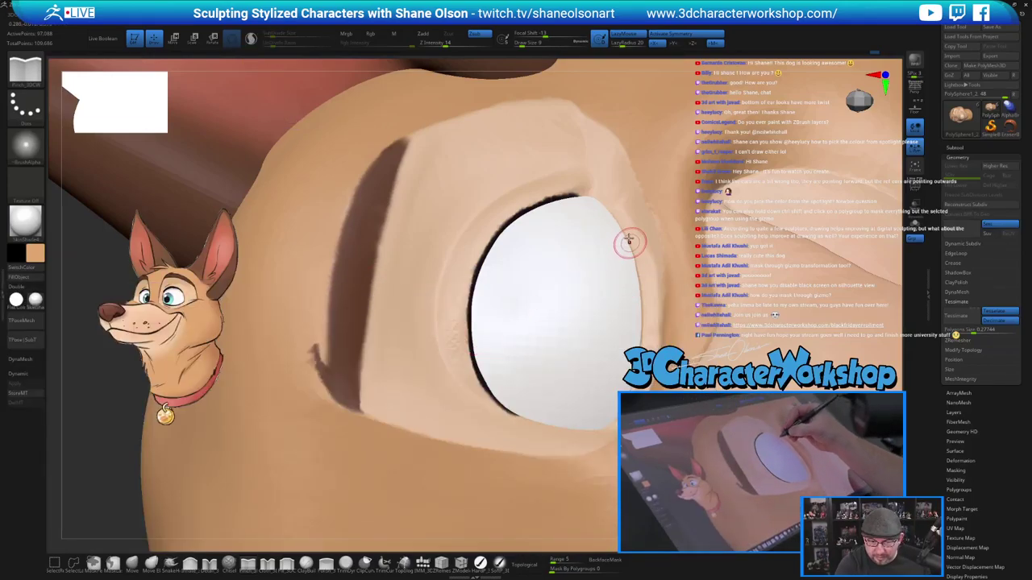
pyautogui.moveTo(603, 200); pyautogui.dragTo(629, 236)
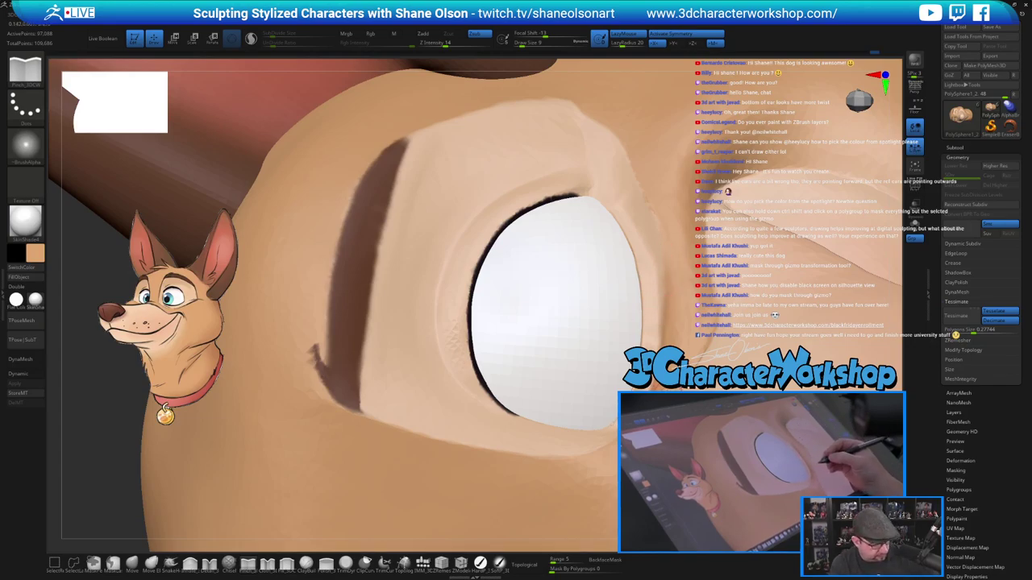
pyautogui.moveTo(658, 273)
pyautogui.mouseDown(button='right')
pyautogui.moveTo(682, 256)
pyautogui.moveTo(658, 289)
pyautogui.moveTo(671, 337)
pyautogui.moveTo(632, 269)
pyautogui.mouseUp(button='right')
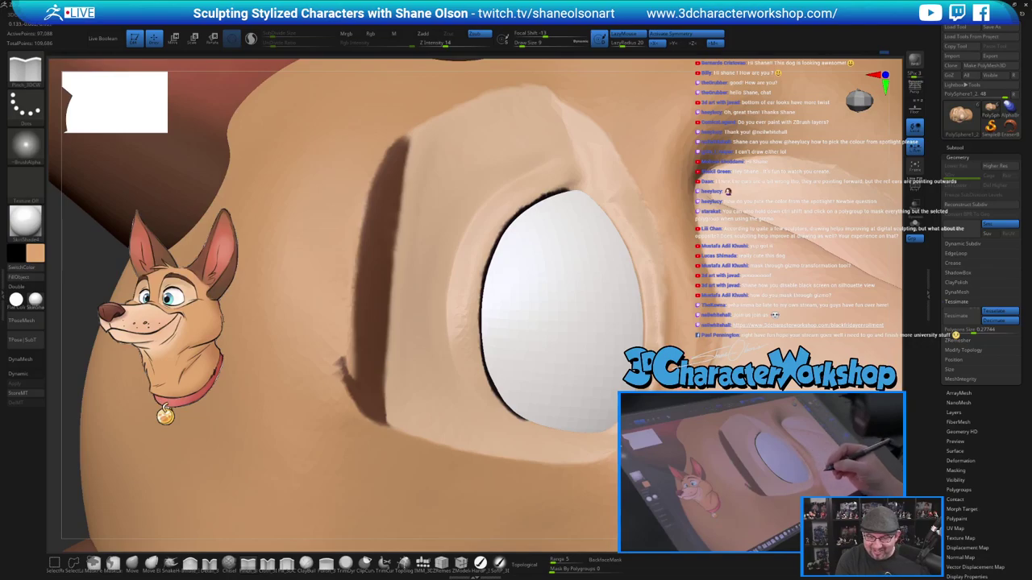
pyautogui.moveTo(685, 330)
pyautogui.mouseDown(button='right')
pyautogui.moveTo(658, 364)
pyautogui.moveTo(688, 325)
pyautogui.mouseUp(button='right')
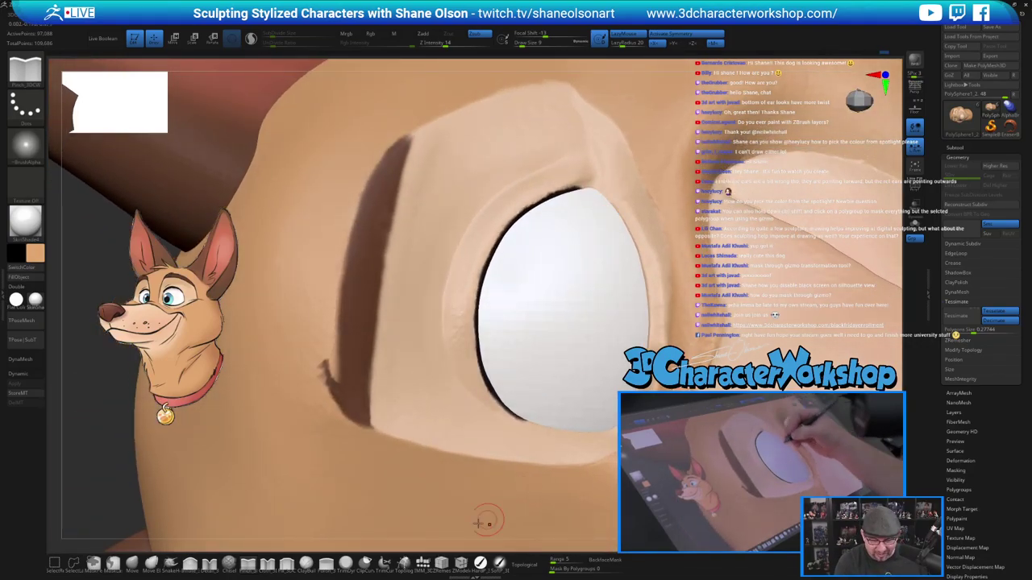
# Sample the dark outline colour and paint a thin eyeliner stroke along the unlined edge of the eyelid at draw size 2.
pyautogui.click(480, 563)
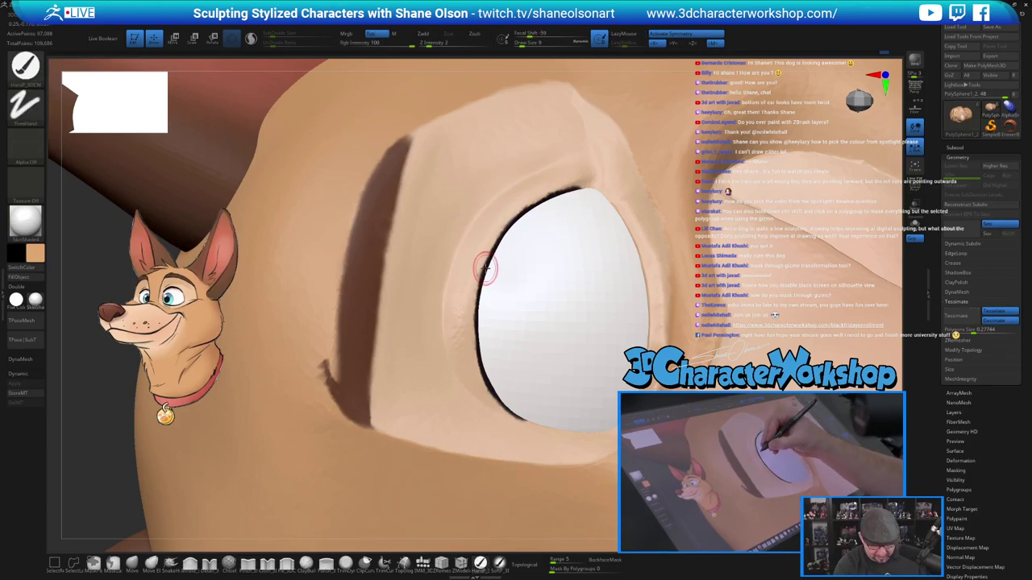
pyautogui.press('c')
pyautogui.press(']')
pyautogui.press(']')
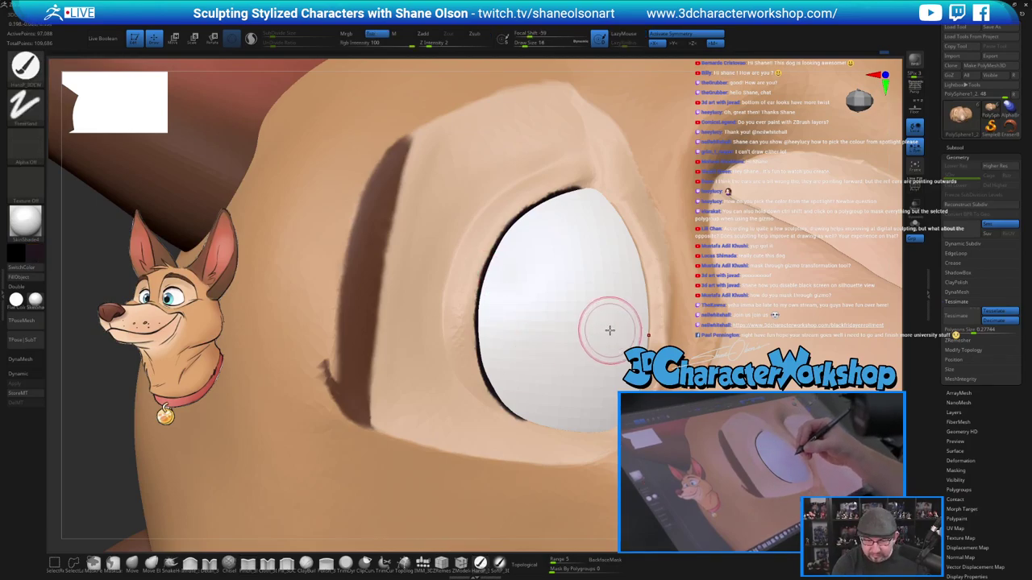
pyautogui.press('[')
pyautogui.press('[')
pyautogui.press('[')
pyautogui.press('[')
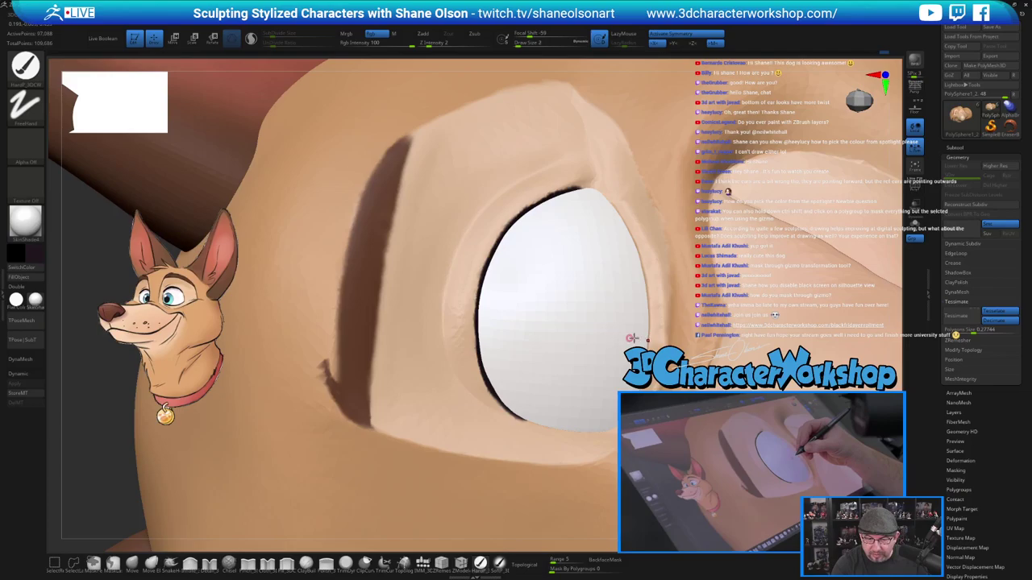
pyautogui.press('ctrl')
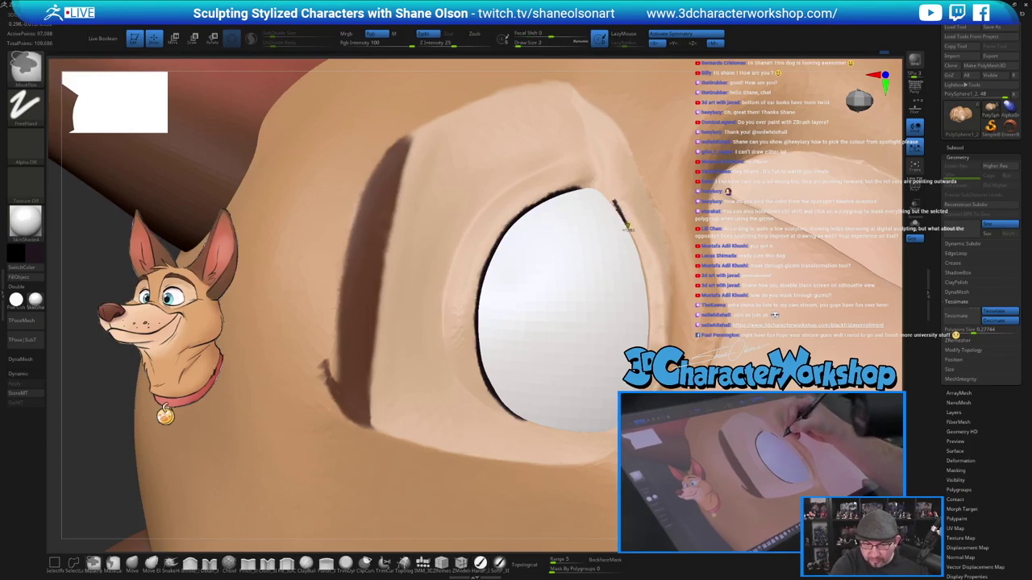
pyautogui.hotkey('ctrl', 'z')
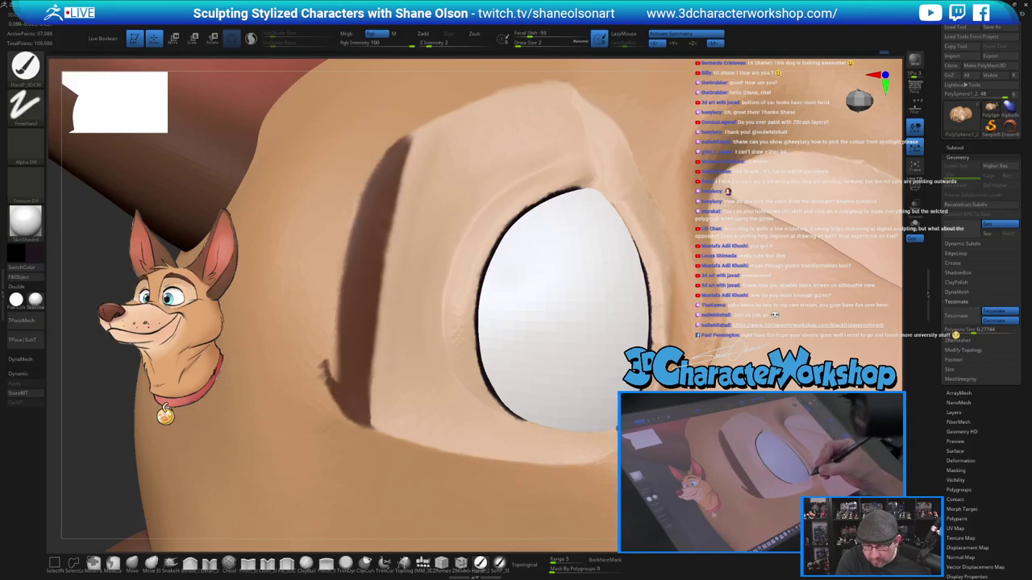
# Sample the light eyelid skin colour and touch up the edge of the eyeliner with Sculptris Pro turned on.
pyautogui.press('c')
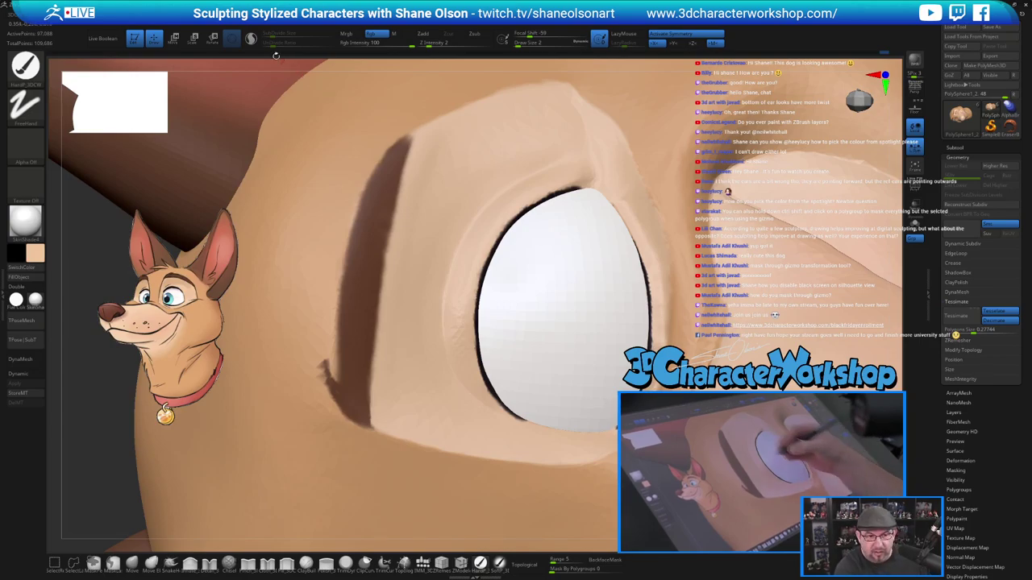
pyautogui.click(251, 39)
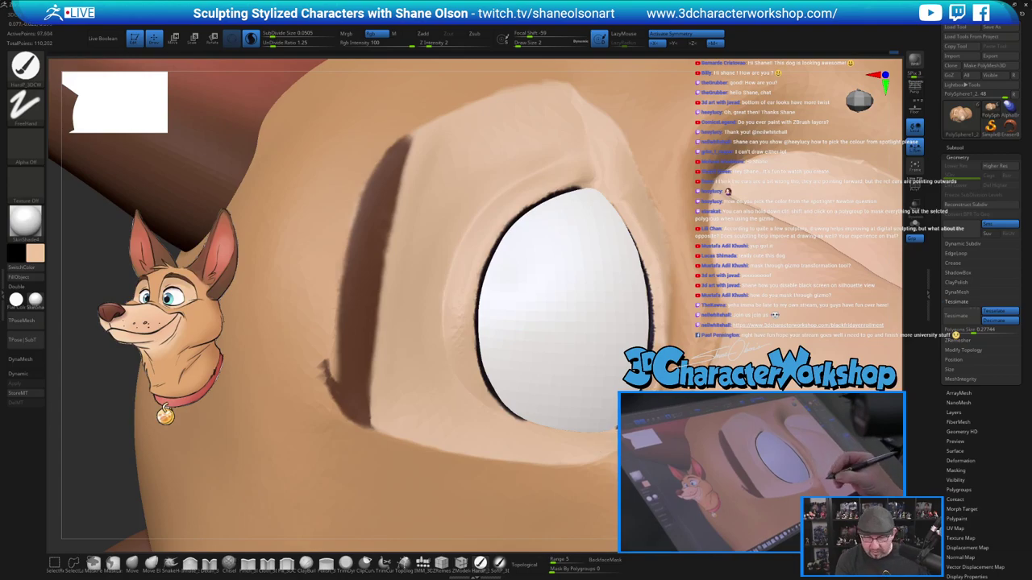
pyautogui.press('f')
pyautogui.press('f')
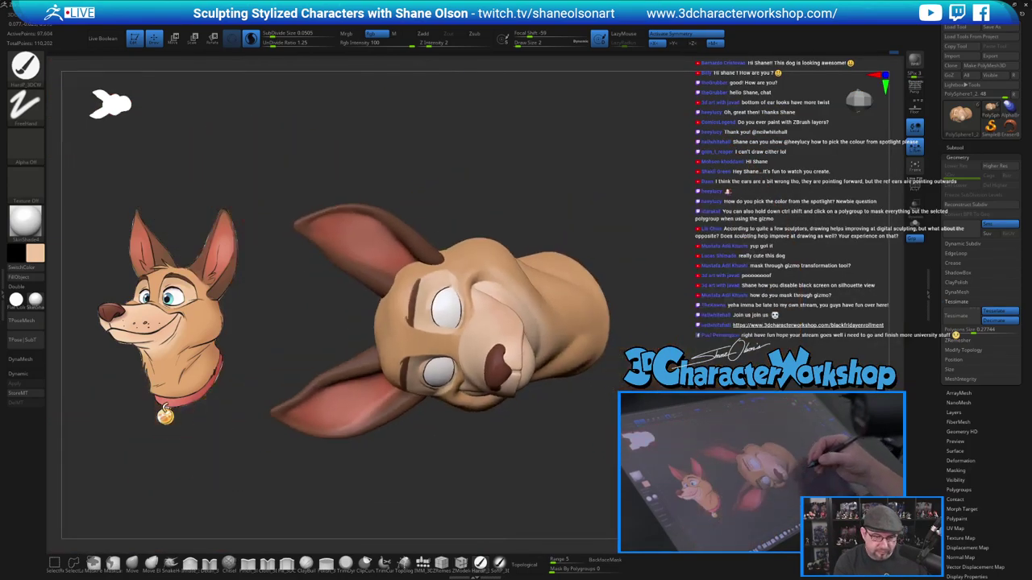
# Select the eyeball subtool and duplicate it, making the copy the active subtool.
pyautogui.moveTo(596, 452); pyautogui.dragTo(544, 431)
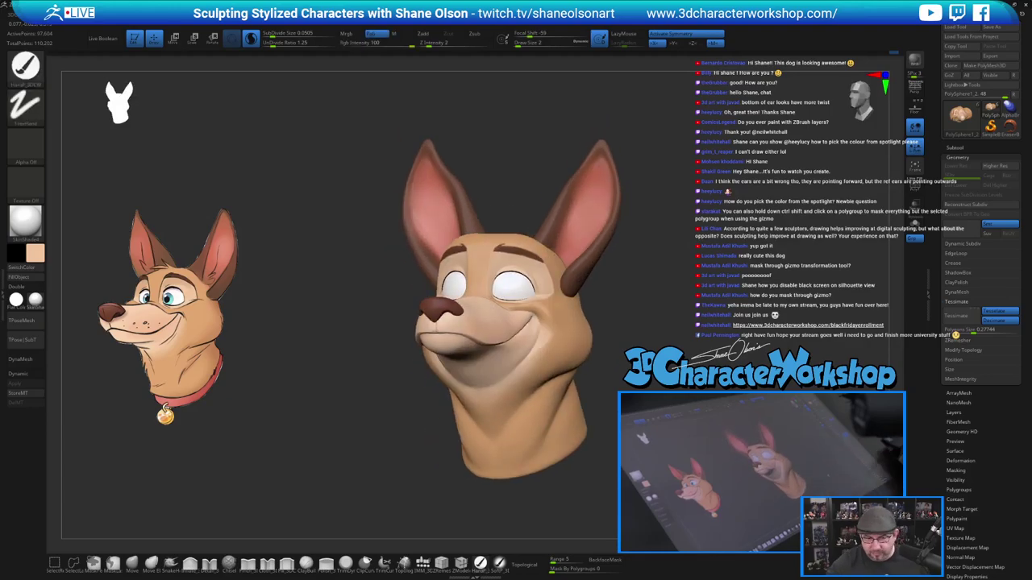
pyautogui.moveTo(669, 302)
pyautogui.mouseDown()
pyautogui.moveTo(670, 355)
pyautogui.moveTo(665, 343)
pyautogui.moveTo(659, 360)
pyautogui.mouseUp()
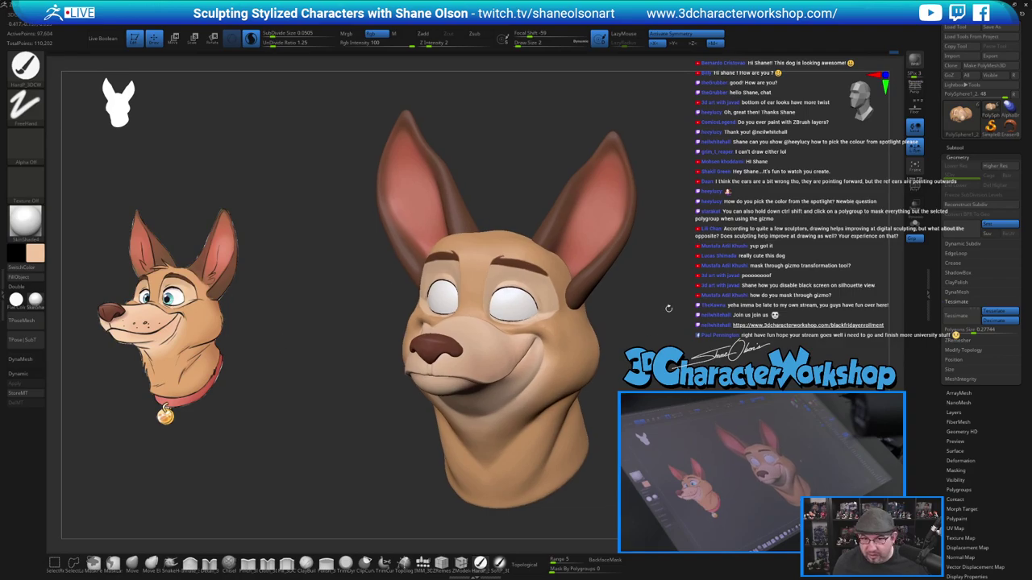
pyautogui.moveTo(668, 308); pyautogui.dragTo(640, 313)
pyautogui.keyDown('shift'); pyautogui.moveTo(727, 300); pyautogui.dragTo(762, 305); pyautogui.keyUp('shift')
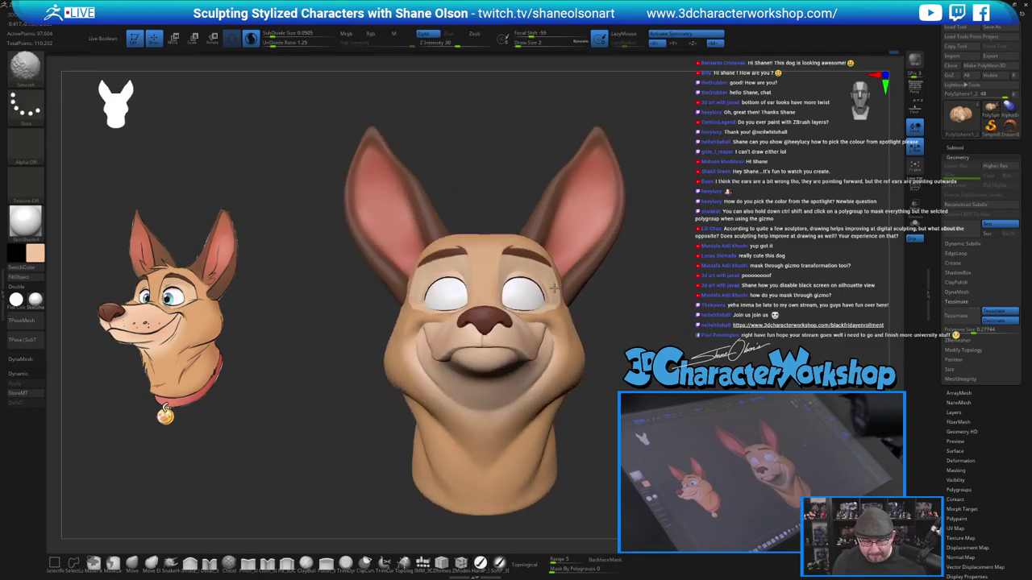
pyautogui.keyDown('alt'); pyautogui.click(527, 289); pyautogui.keyUp('alt')
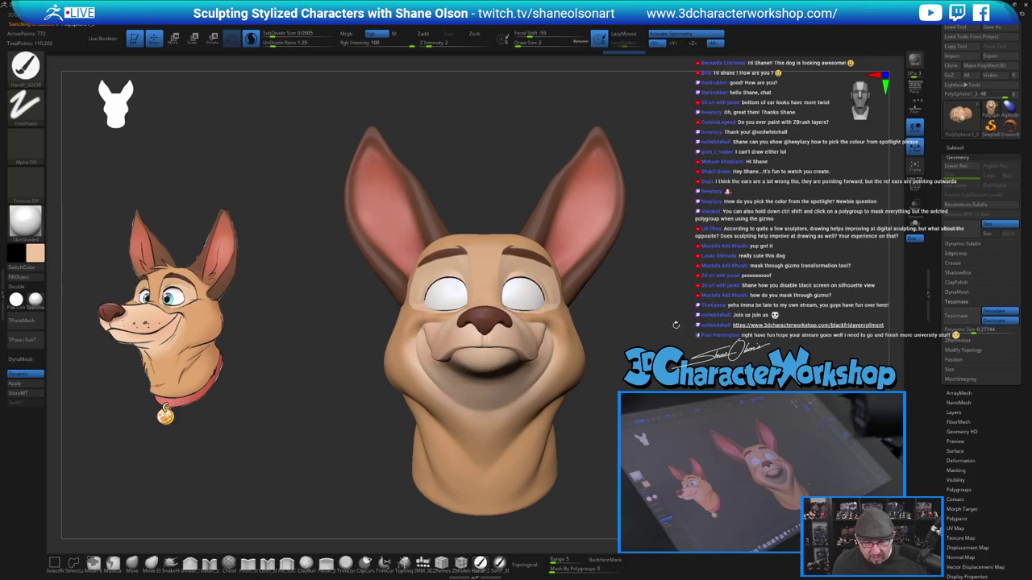
pyautogui.click(955, 148)
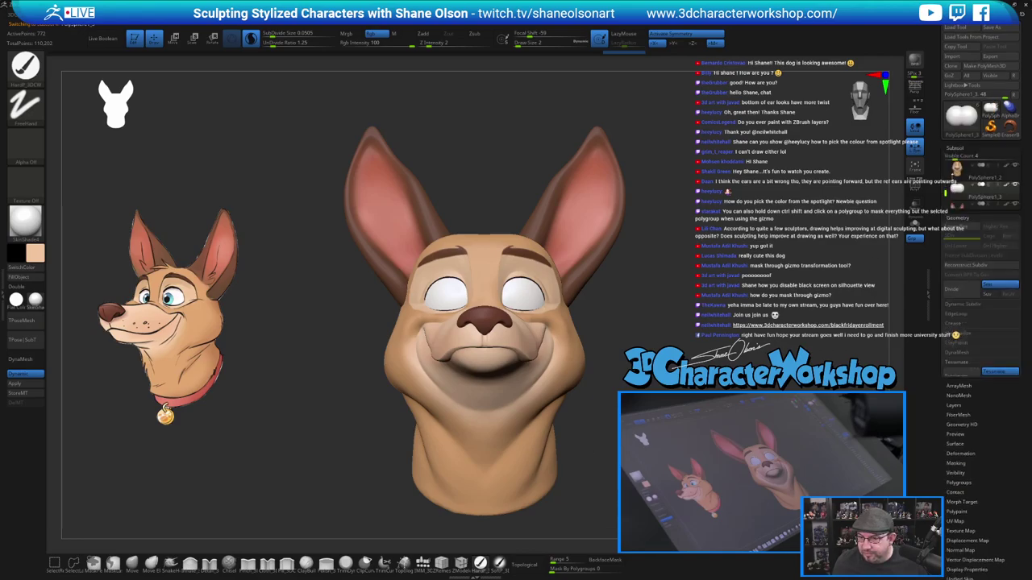
pyautogui.click(953, 313)
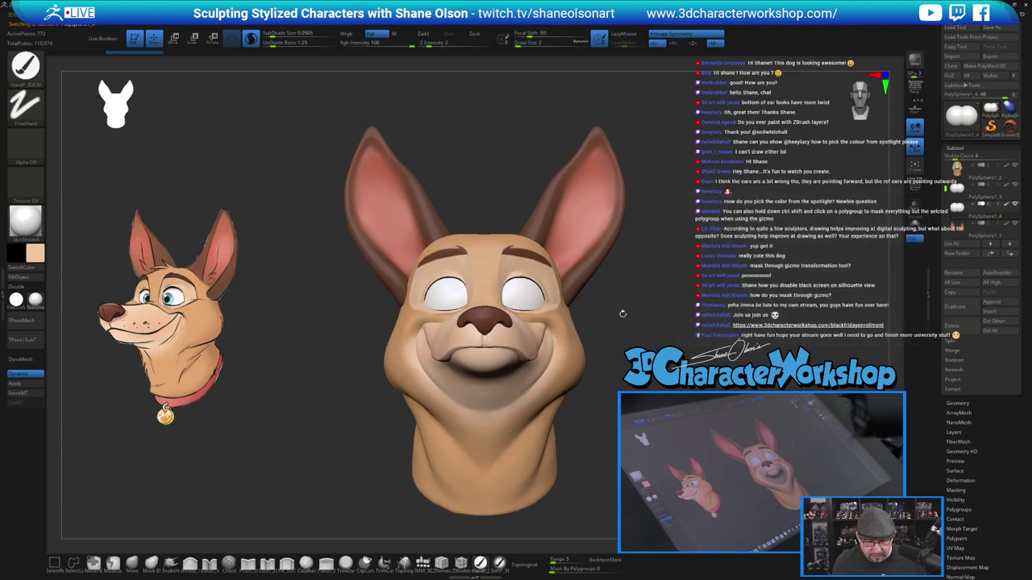
# Replace the duplicated eyeballs with a Sphere 3D primitive and turn on the polygon wireframe display.
pyautogui.press('w')
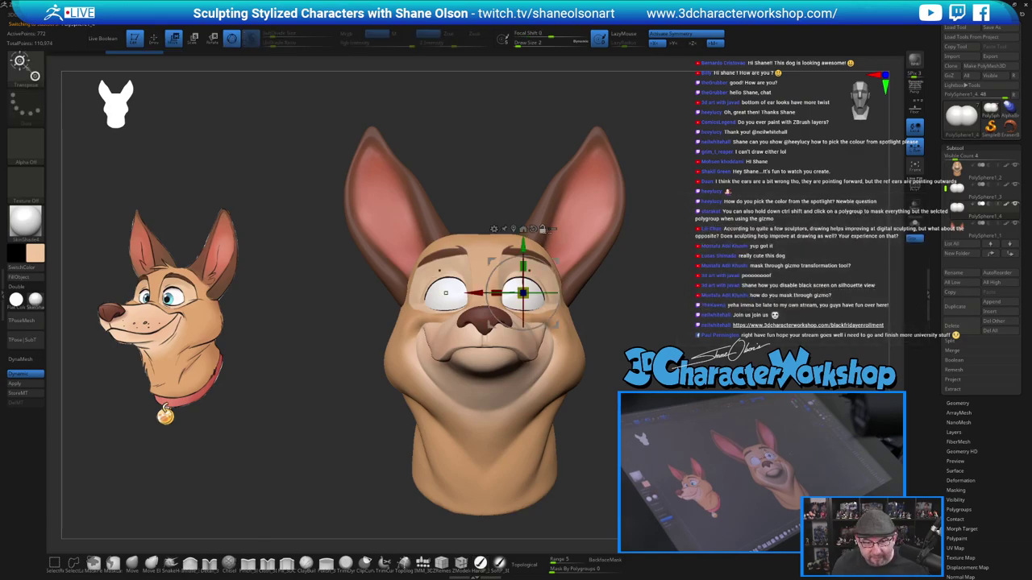
pyautogui.click(493, 229)
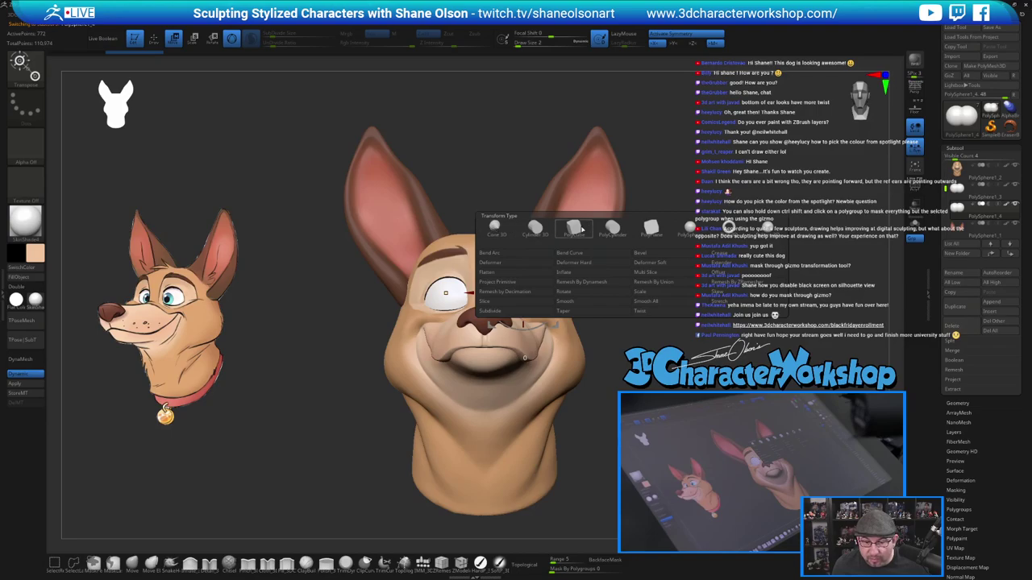
pyautogui.click(766, 229)
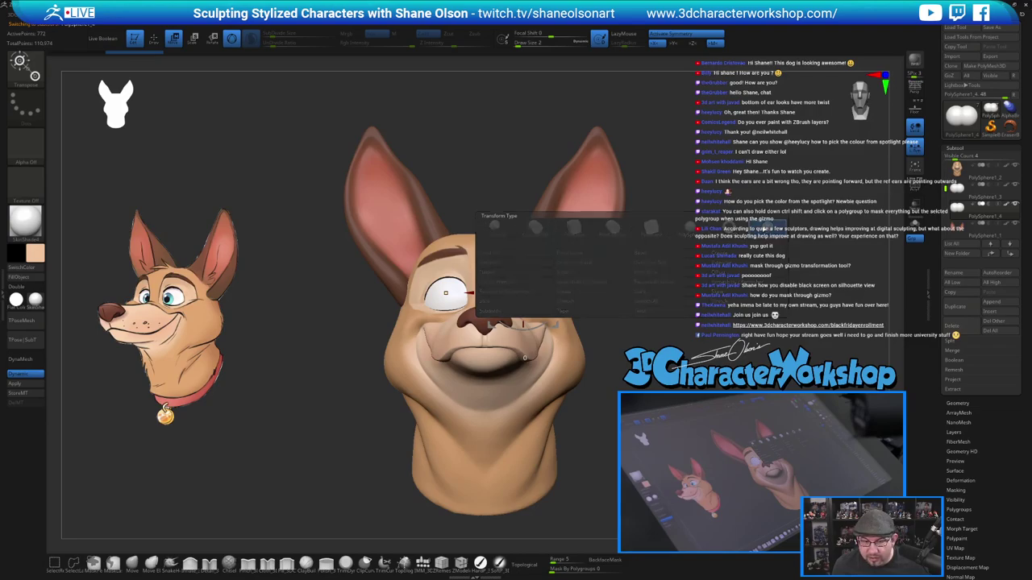
pyautogui.moveTo(732, 277); pyautogui.dragTo(629, 318)
pyautogui.moveTo(480, 305)
pyautogui.mouseDown()
pyautogui.moveTo(430, 311)
pyautogui.moveTo(483, 306)
pyautogui.moveTo(477, 297)
pyautogui.mouseUp()
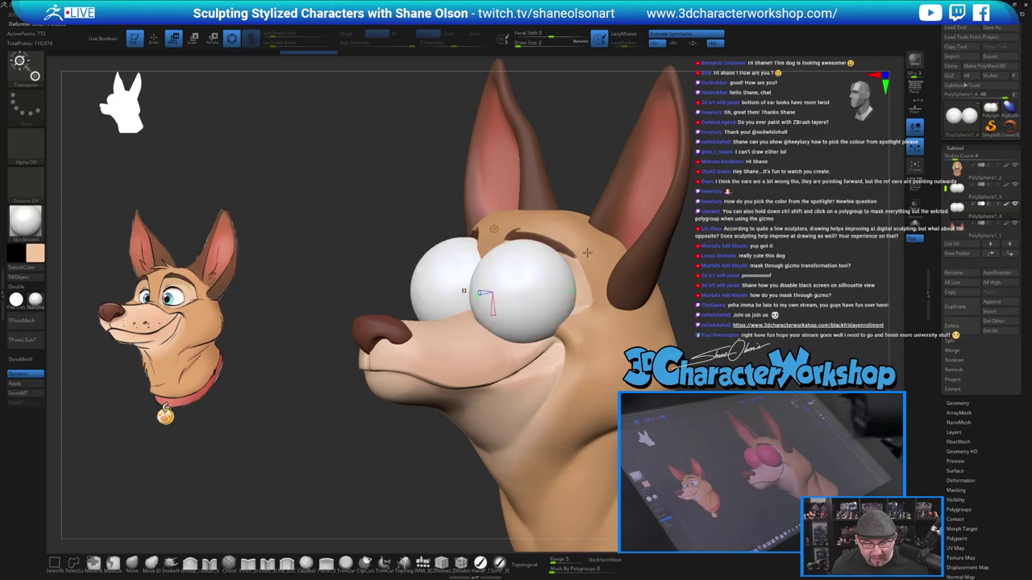
pyautogui.keyDown('alt'); pyautogui.moveTo(588, 252); pyautogui.dragTo(588, 284); pyautogui.keyUp('alt')
pyautogui.hotkey('shift', 'f')
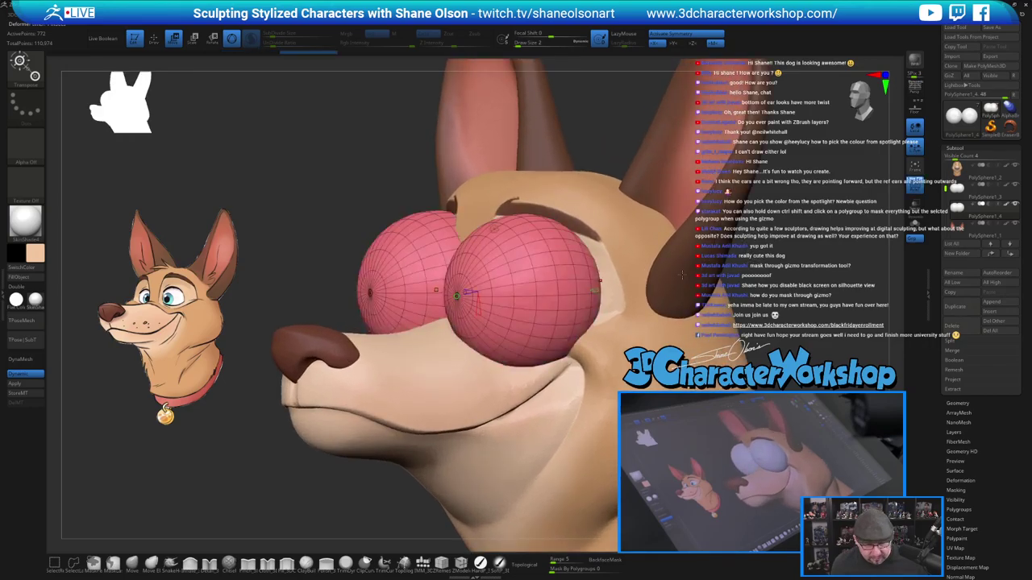
# Increase the divisions of the sphere primitive for a denser mesh and return to the standard transform gizmo.
pyautogui.moveTo(354, 177); pyautogui.dragTo(341, 183)
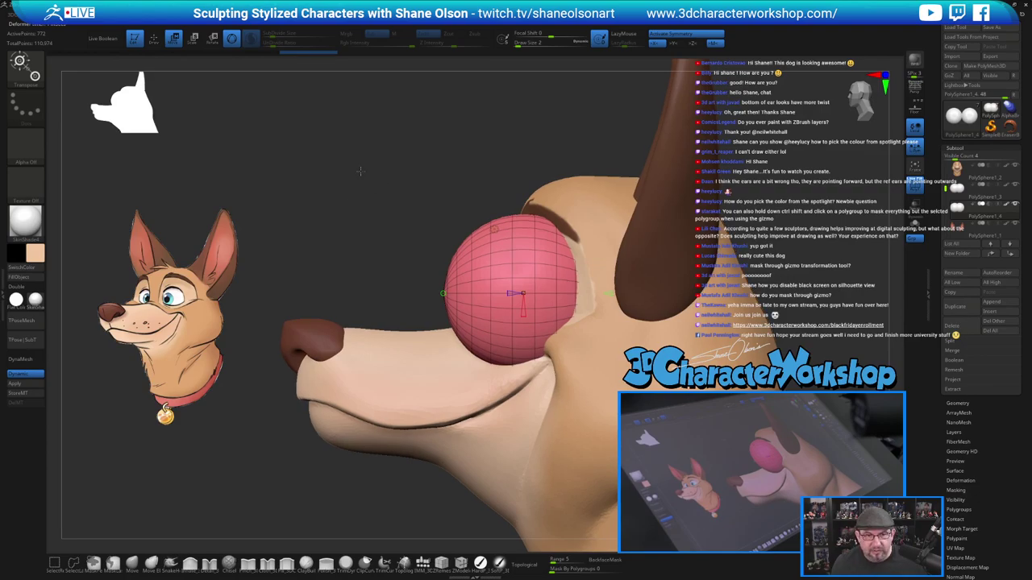
pyautogui.moveTo(367, 172); pyautogui.dragTo(371, 174)
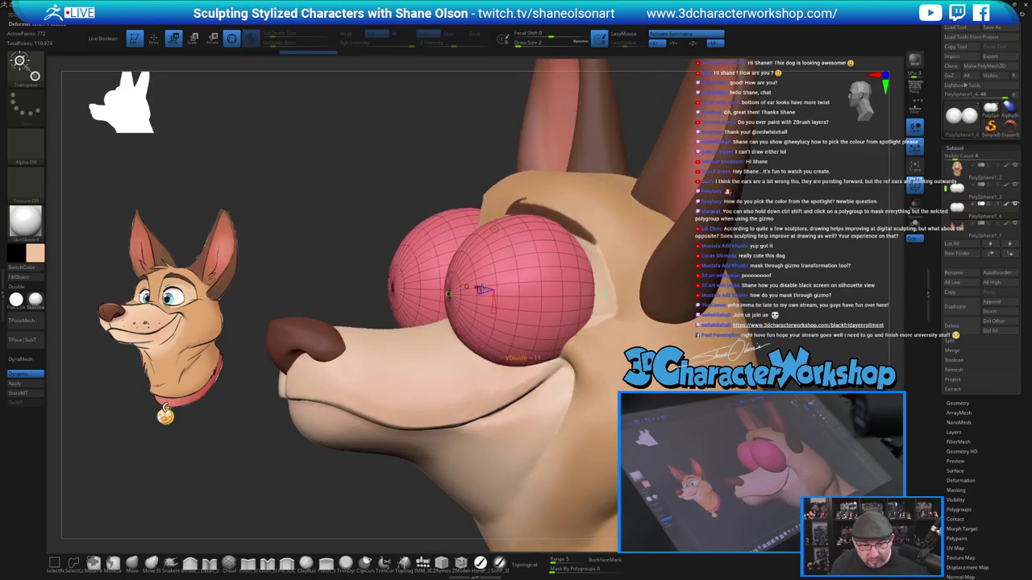
pyautogui.moveTo(479, 288); pyautogui.dragTo(493, 289)
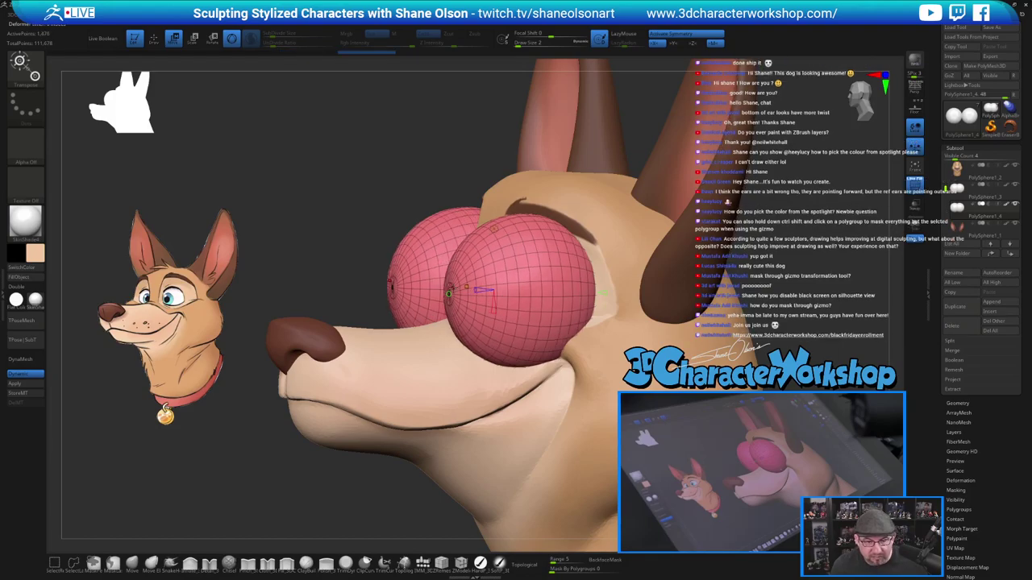
pyautogui.moveTo(407, 167); pyautogui.dragTo(417, 187)
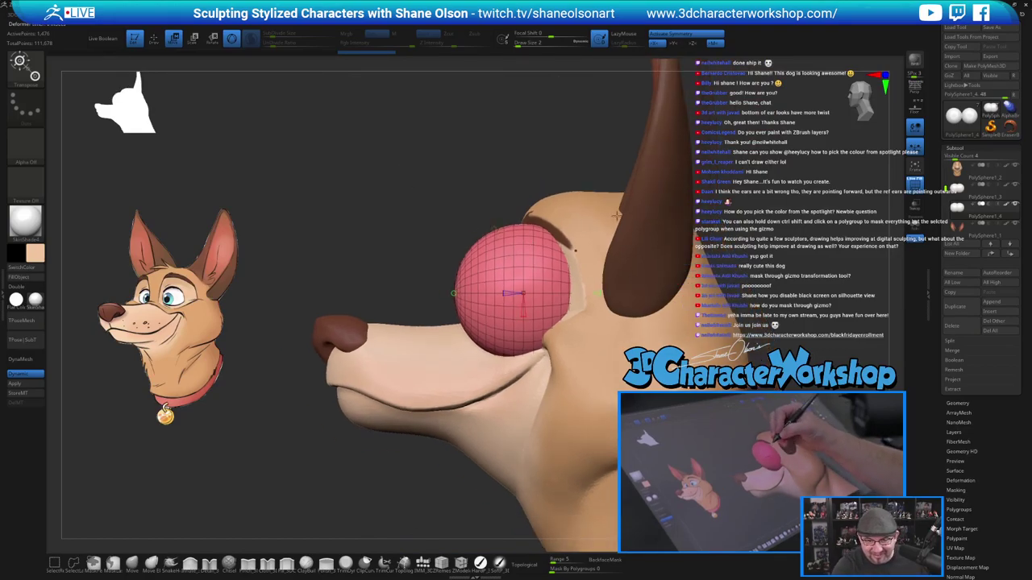
pyautogui.click(495, 229)
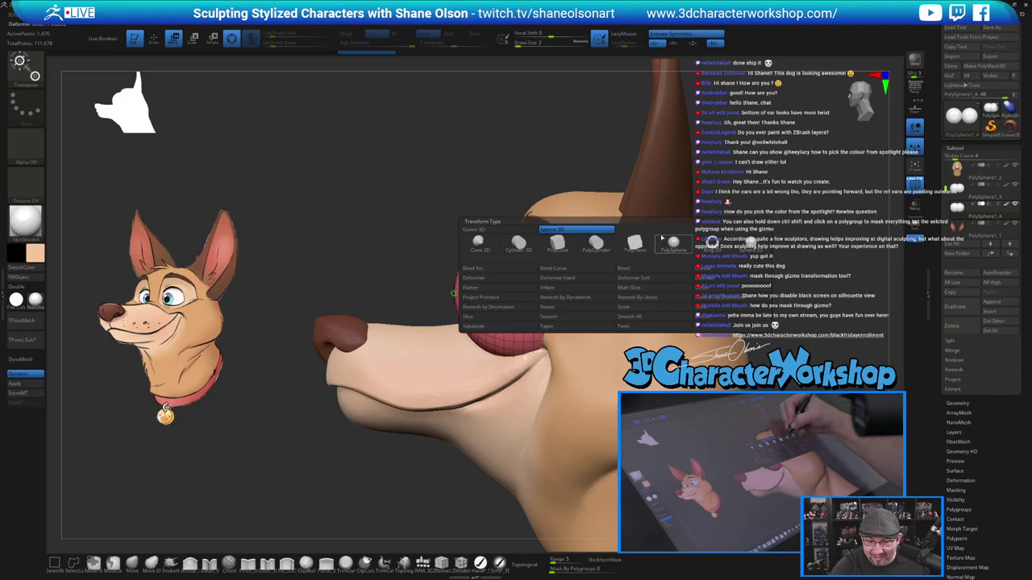
pyautogui.click(494, 230)
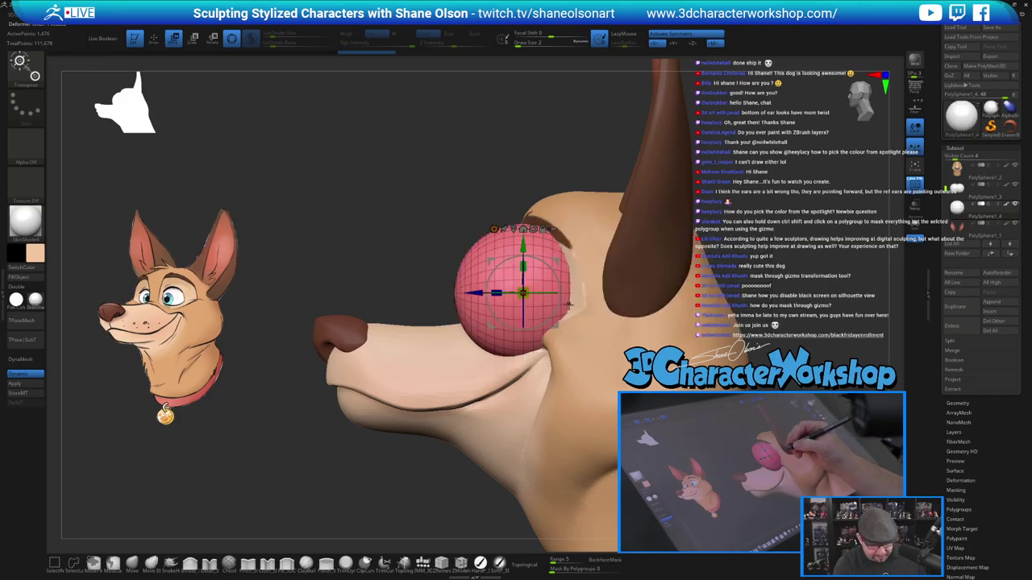
# Isolate the front caps of both spheres from the side view with a rectangular visibility selection.
pyautogui.press('q')
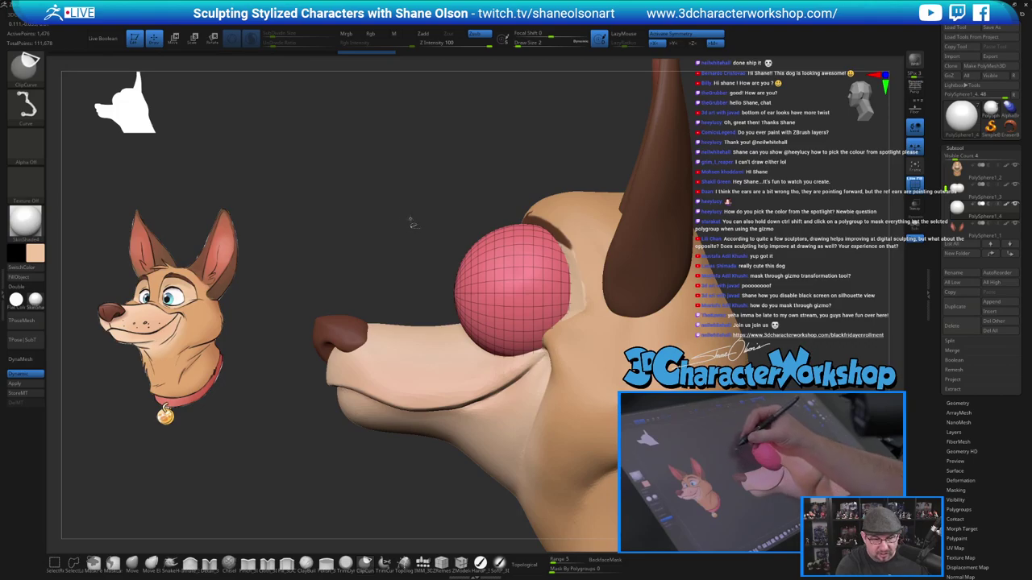
pyautogui.moveTo(405, 195)
pyautogui.keyDown('ctrl'); pyautogui.keyDown('shift'); pyautogui.mouseDown()
pyautogui.moveTo(479, 403)
pyautogui.moveTo(359, 464)
pyautogui.moveTo(257, 157)
pyautogui.mouseUp(); pyautogui.keyUp('shift'); pyautogui.keyUp('ctrl')
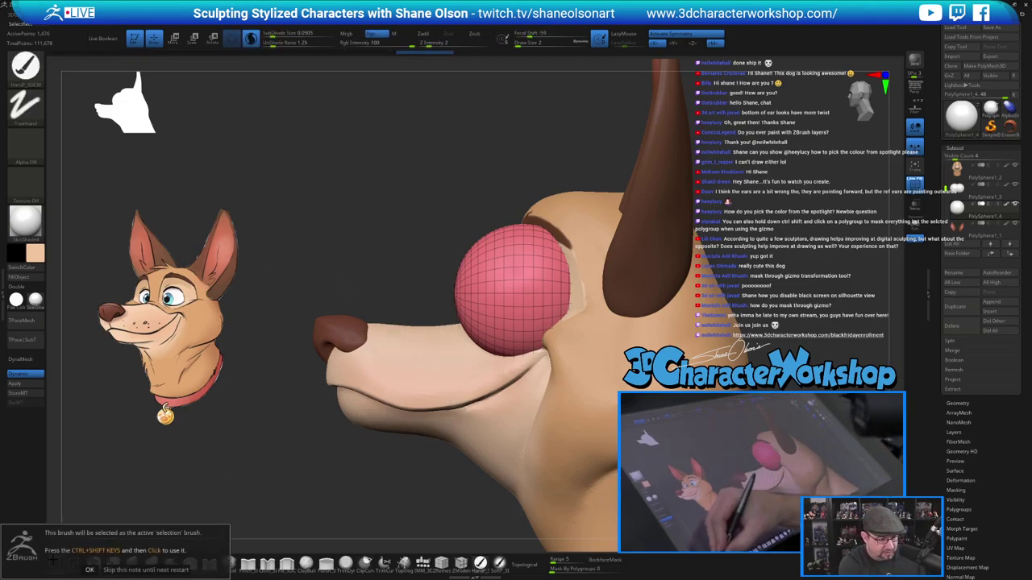
pyautogui.keyDown('ctrl'); pyautogui.keyDown('shift'); pyautogui.moveTo(405, 180); pyautogui.dragTo(463, 398); pyautogui.keyUp('shift'); pyautogui.keyUp('ctrl')
# Delete the hidden part of both spheres so only the front discs remain as iris pieces.
pyautogui.moveTo(472, 443); pyautogui.dragTo(504, 469, button='right')
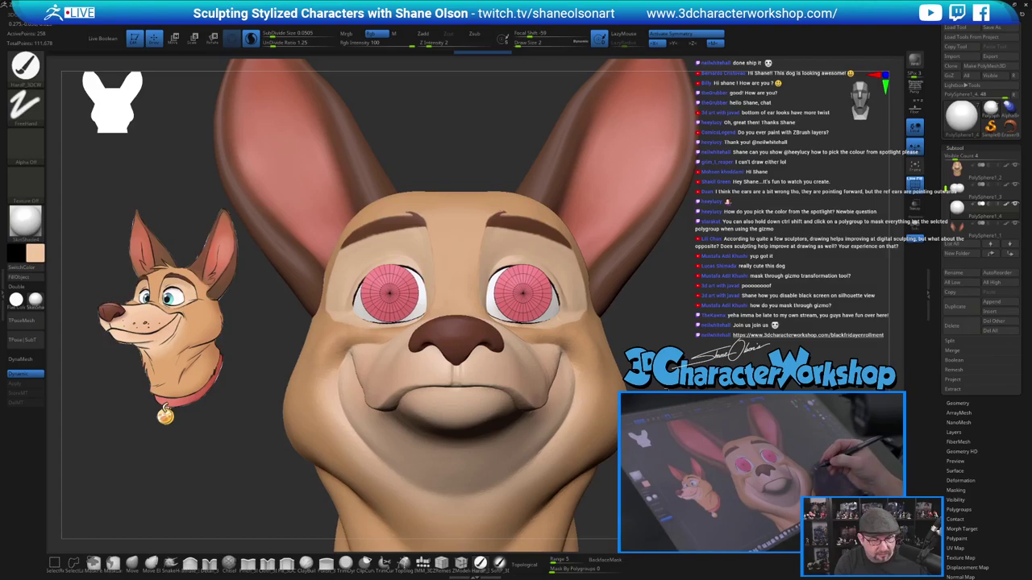
pyautogui.keyDown('ctrl'); pyautogui.moveTo(685, 468); pyautogui.dragTo(685, 407, button='right'); pyautogui.keyUp('ctrl')
pyautogui.moveTo(749, 428); pyautogui.dragTo(657, 423, button='right')
pyautogui.press('space')
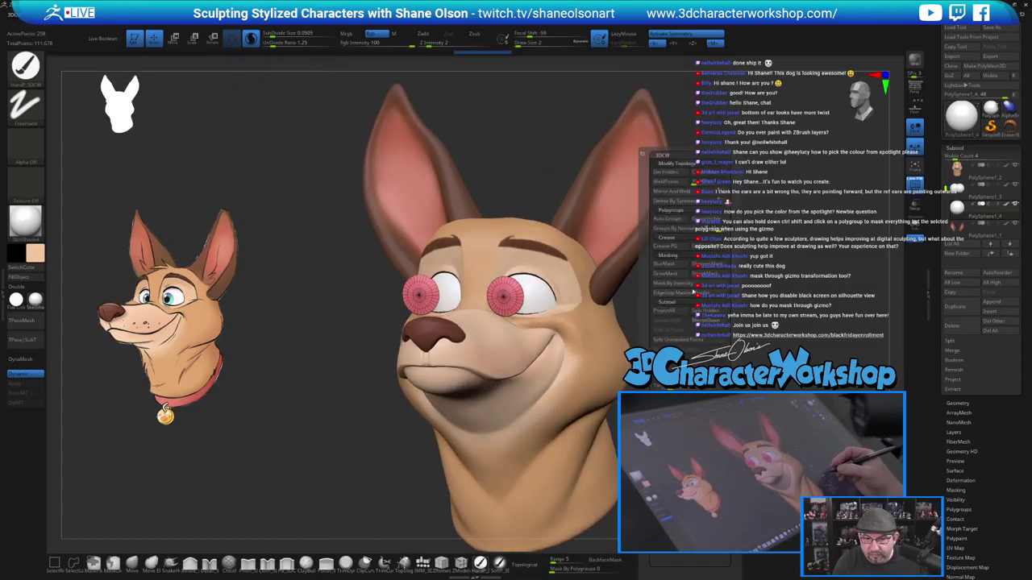
pyautogui.click(672, 172)
pyautogui.click(715, 175)
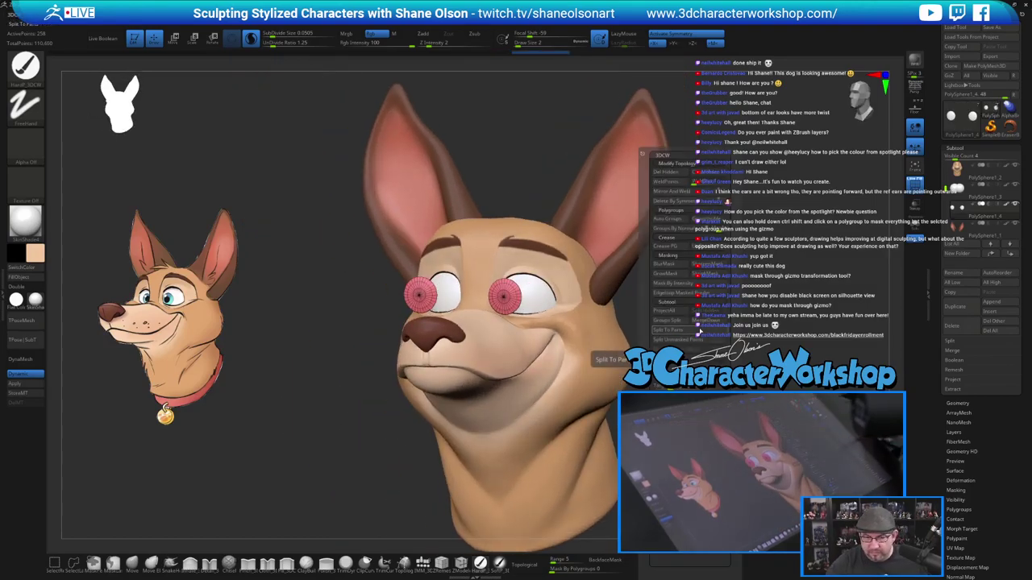
# Move the iris discs back onto the eyeballs, centre the gizmo on the disc and rotate it to follow the eye's slant.
pyautogui.moveTo(799, 236); pyautogui.dragTo(685, 242)
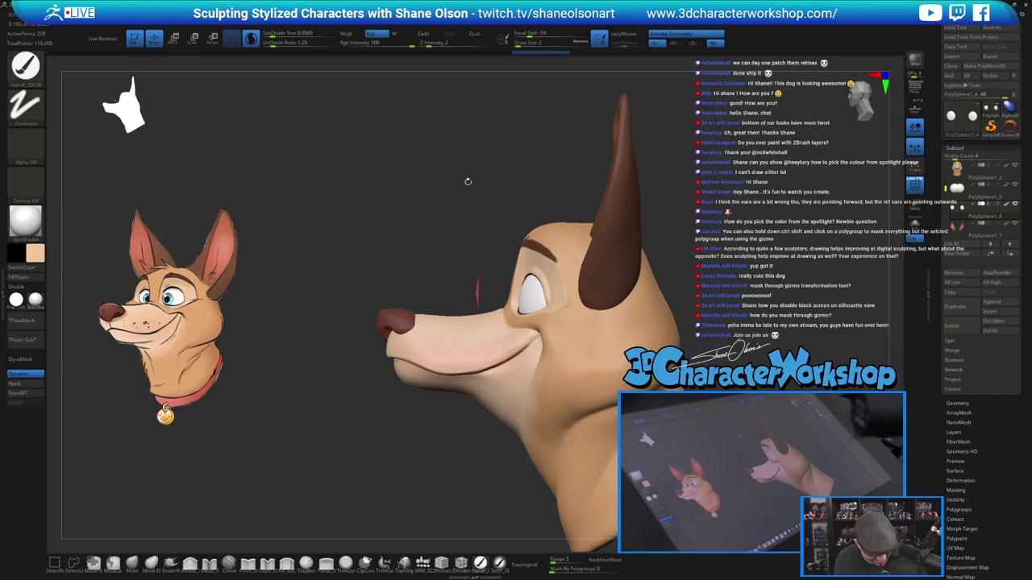
pyautogui.press('w')
pyautogui.moveTo(477, 294); pyautogui.dragTo(520, 294)
pyautogui.moveTo(461, 220)
pyautogui.mouseDown()
pyautogui.moveTo(533, 222)
pyautogui.moveTo(463, 222)
pyautogui.mouseUp()
pyautogui.moveTo(598, 268)
pyautogui.mouseDown()
pyautogui.moveTo(604, 278)
pyautogui.moveTo(599, 270)
pyautogui.mouseUp()
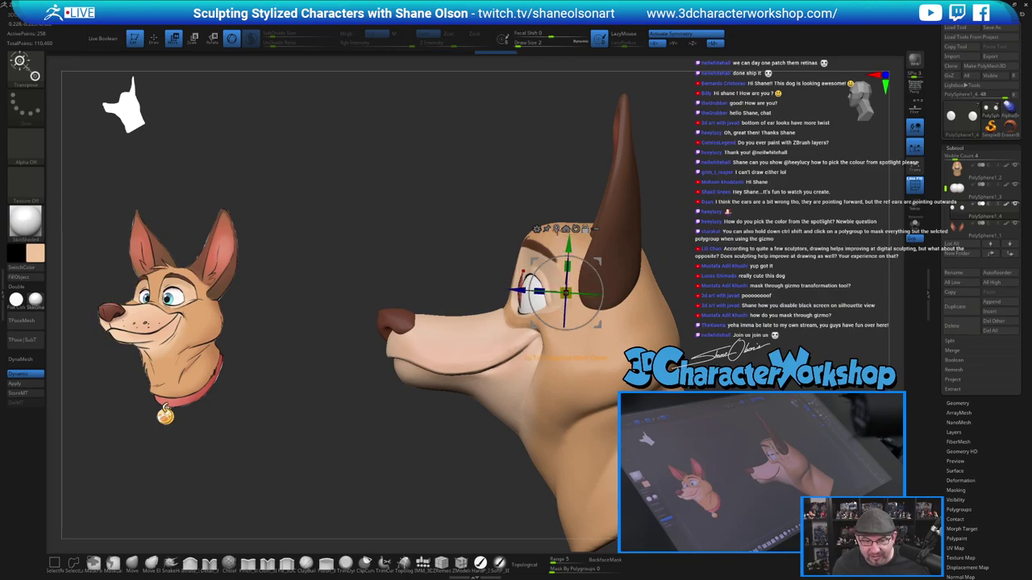
pyautogui.click(557, 230)
pyautogui.moveTo(553, 307); pyautogui.dragTo(551, 310)
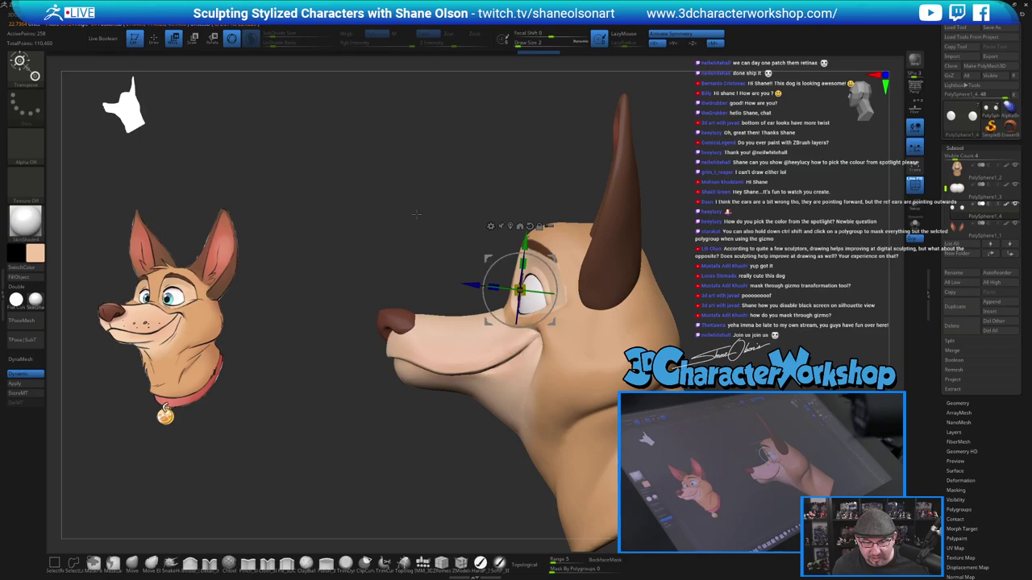
# Hide the head and ears so only the eyeballs and the iris discs remain displayed.
pyautogui.moveTo(416, 213); pyautogui.dragTo(466, 349)
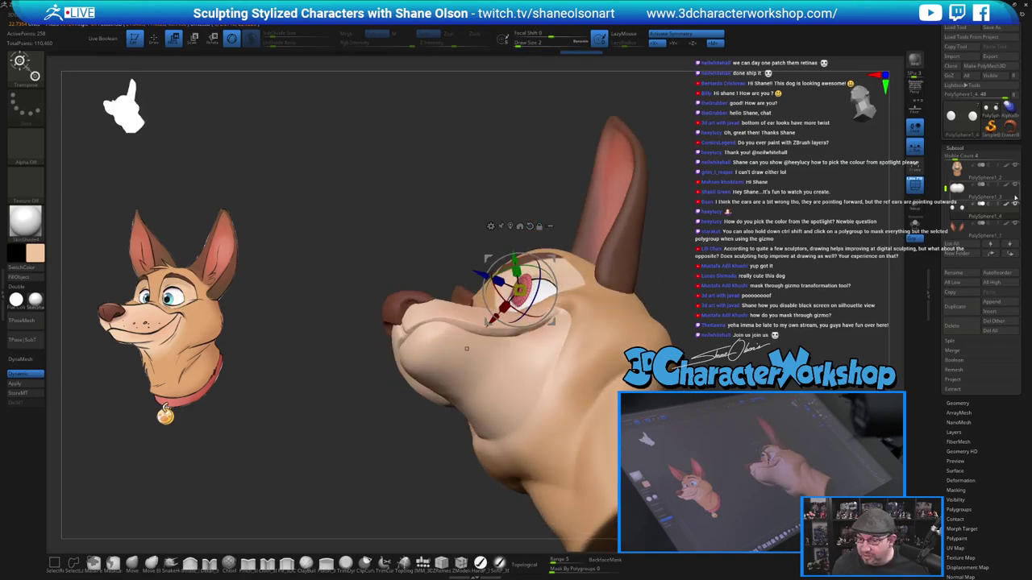
pyautogui.click(1016, 205)
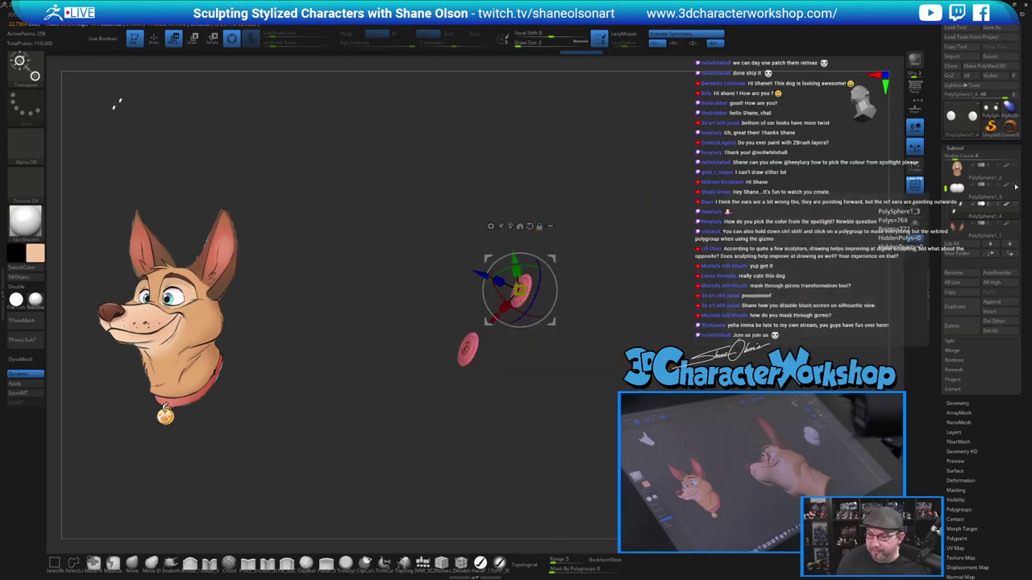
pyautogui.click(1016, 185)
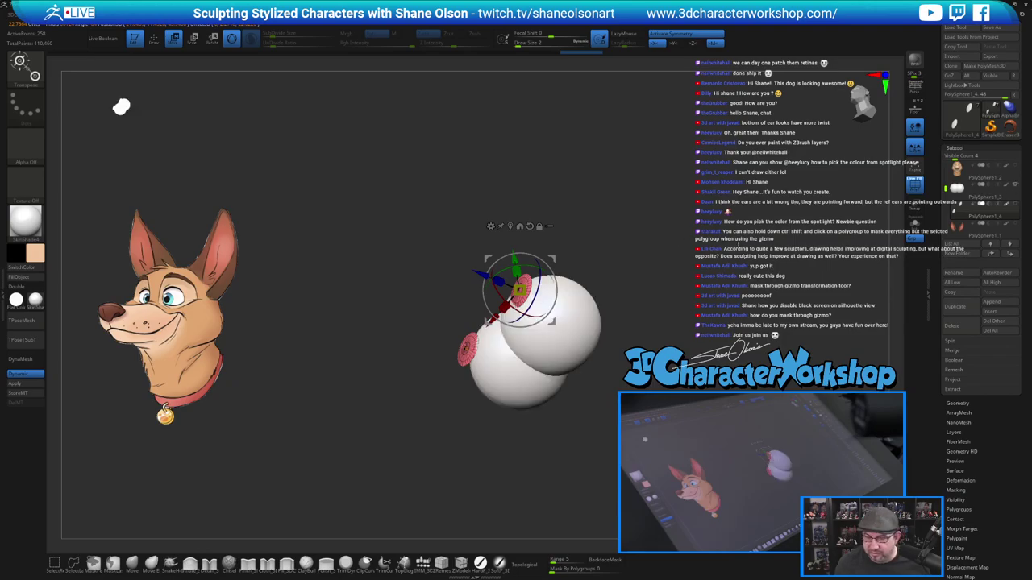
# Rotate and move the iris discs so their tilt follows the eyeballs' front surface when seen from above, the side and below.
pyautogui.keyDown('alt'); pyautogui.moveTo(739, 244); pyautogui.dragTo(725, 331); pyautogui.keyUp('alt')
pyautogui.moveTo(679, 165); pyautogui.dragTo(690, 233)
pyautogui.moveTo(545, 262); pyautogui.dragTo(555, 272)
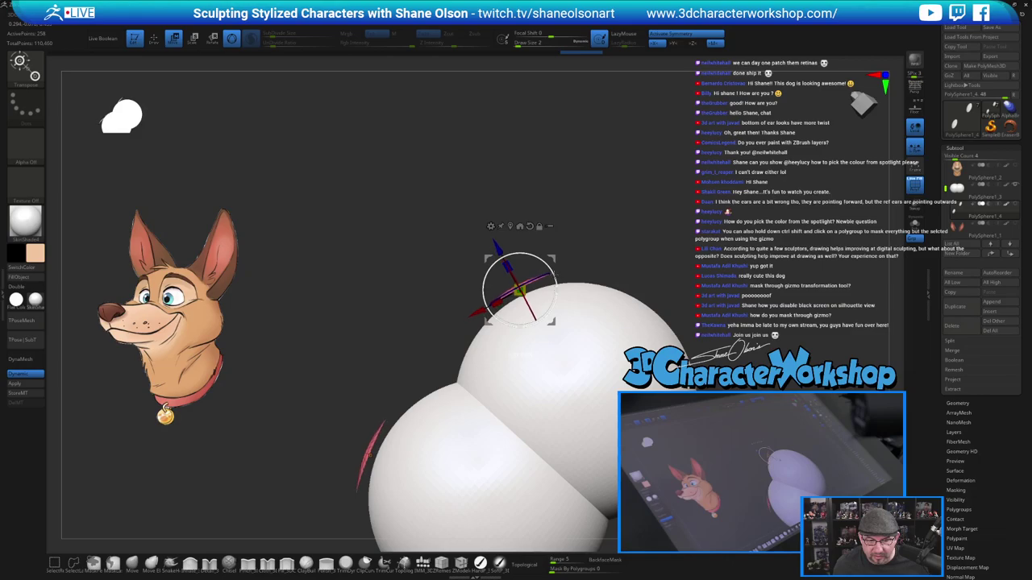
pyautogui.moveTo(551, 321); pyautogui.dragTo(550, 330)
pyautogui.moveTo(632, 244); pyautogui.dragTo(658, 382)
pyautogui.moveTo(717, 214); pyautogui.dragTo(543, 248)
pyautogui.moveTo(557, 283); pyautogui.dragTo(556, 291)
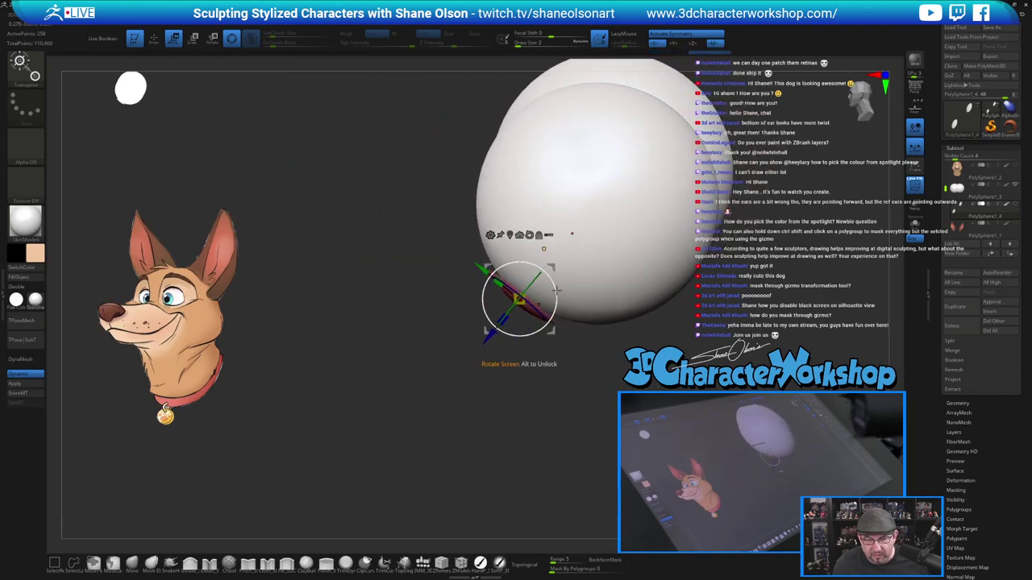
pyautogui.moveTo(490, 336); pyautogui.dragTo(661, 341)
# Select the eyeballs subtool and examine from several angles how the iris discs sit against the spheres.
pyautogui.press('space')
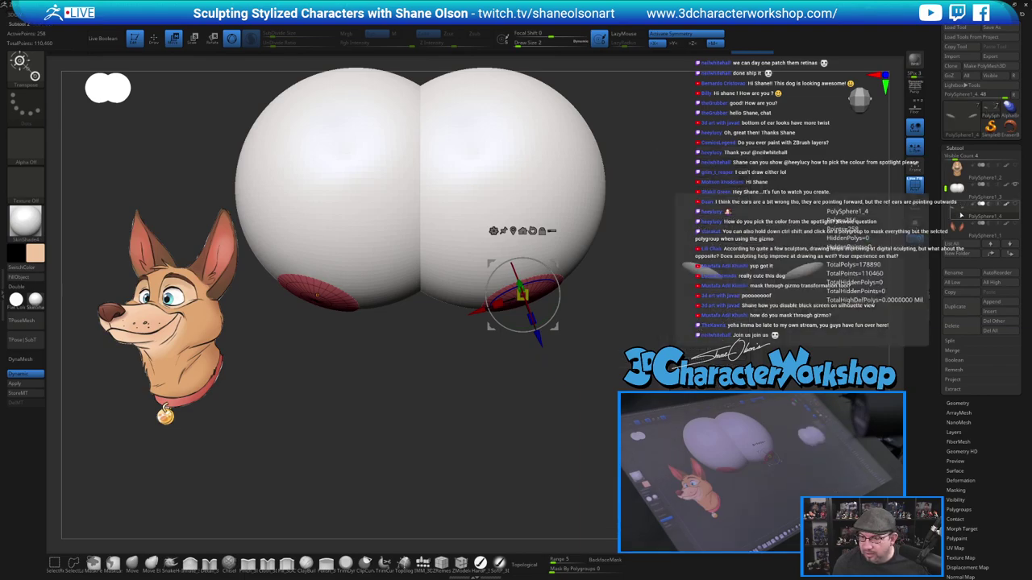
pyautogui.press('space')
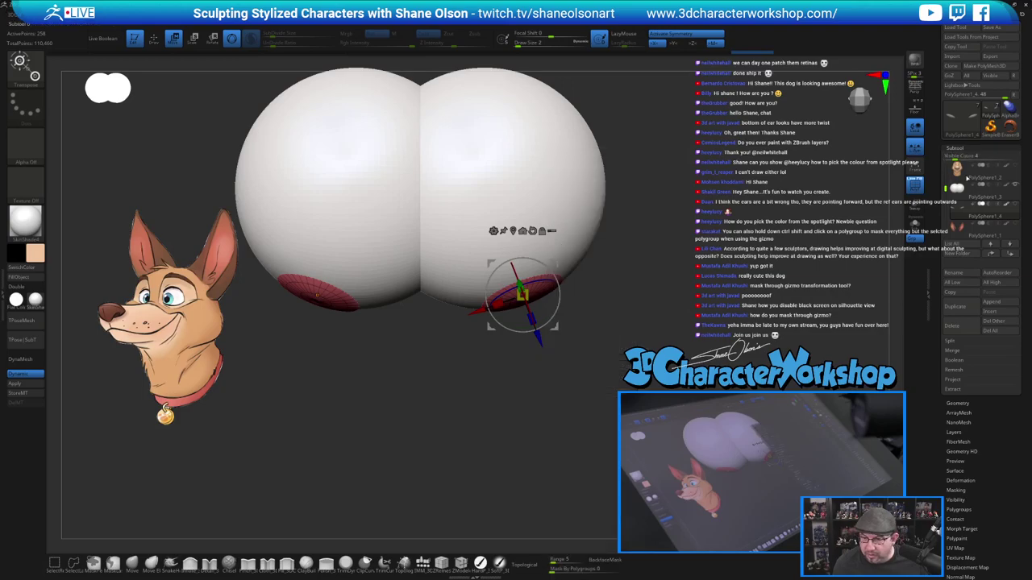
pyautogui.click(957, 191)
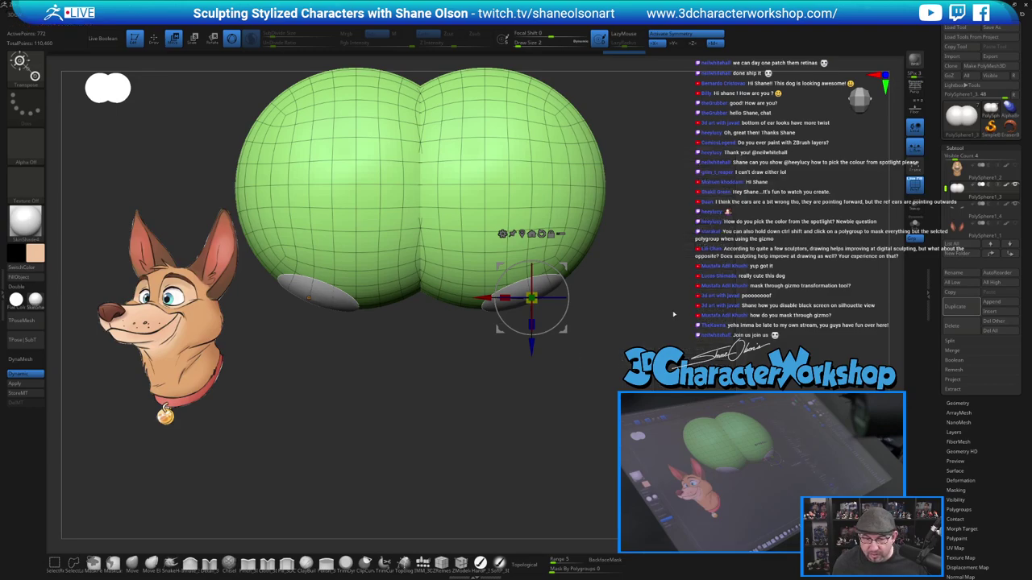
pyautogui.moveTo(695, 321); pyautogui.dragTo(600, 222)
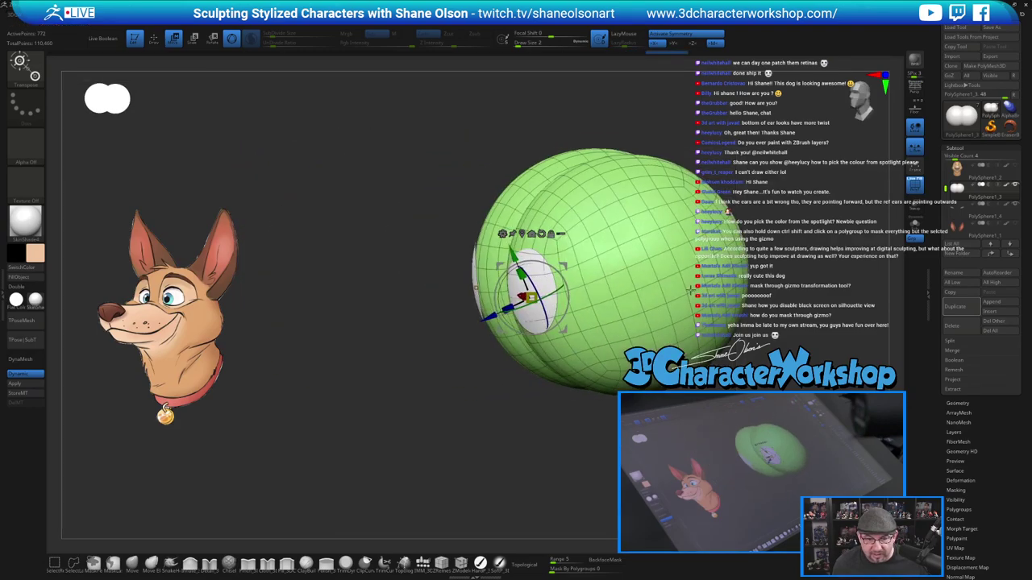
pyautogui.moveTo(614, 452); pyautogui.dragTo(714, 452)
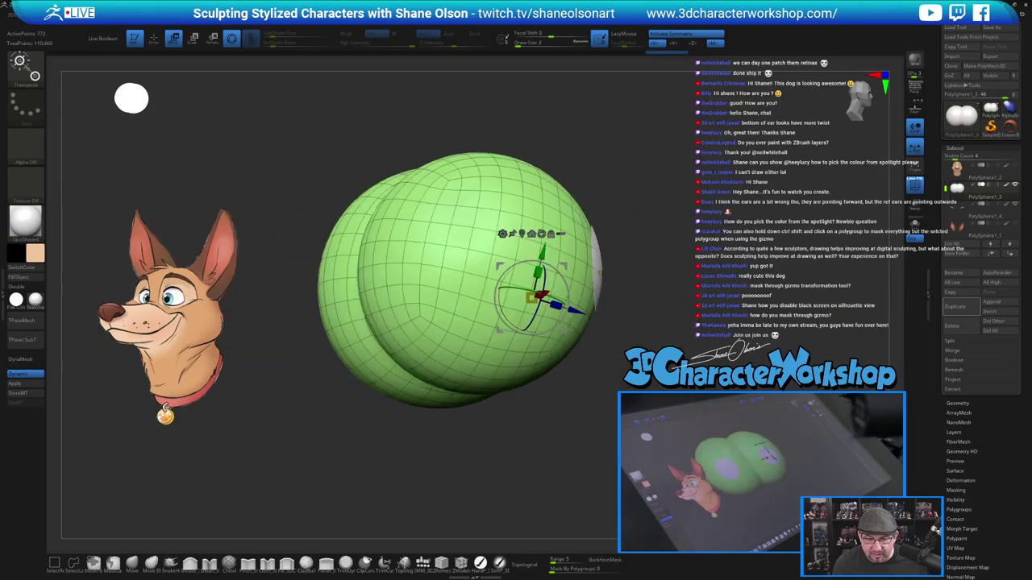
pyautogui.moveTo(531, 297); pyautogui.dragTo(424, 300, button='right')
pyautogui.keyDown('alt'); pyautogui.moveTo(606, 391); pyautogui.dragTo(500, 387, button='right'); pyautogui.keyUp('alt')
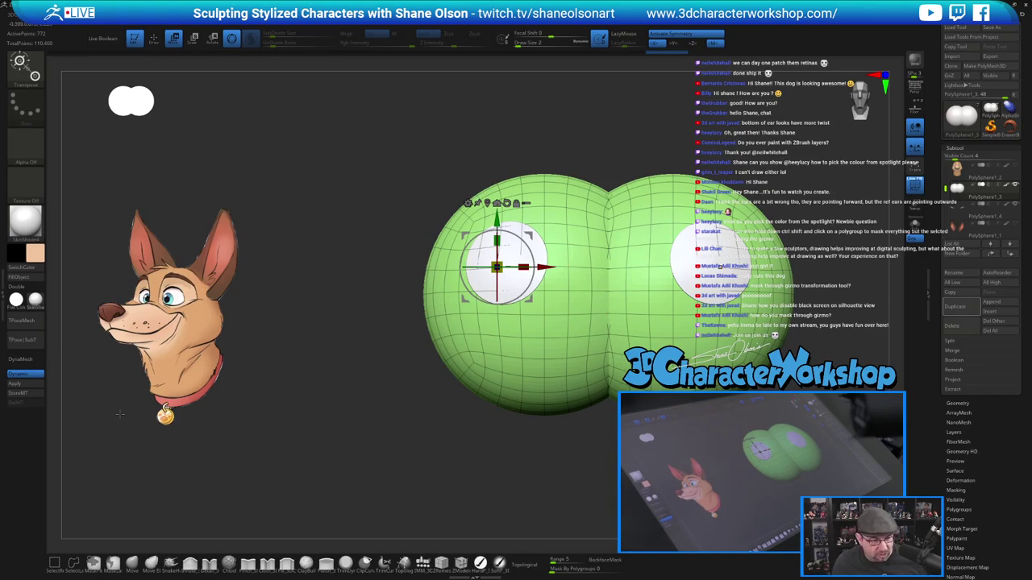
pyautogui.click(24, 386)
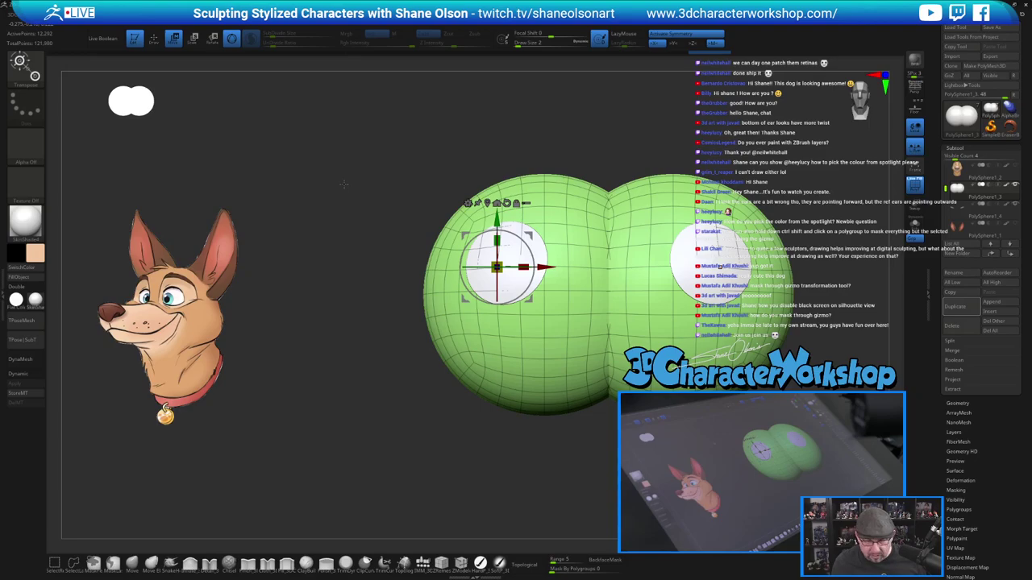
pyautogui.press('space')
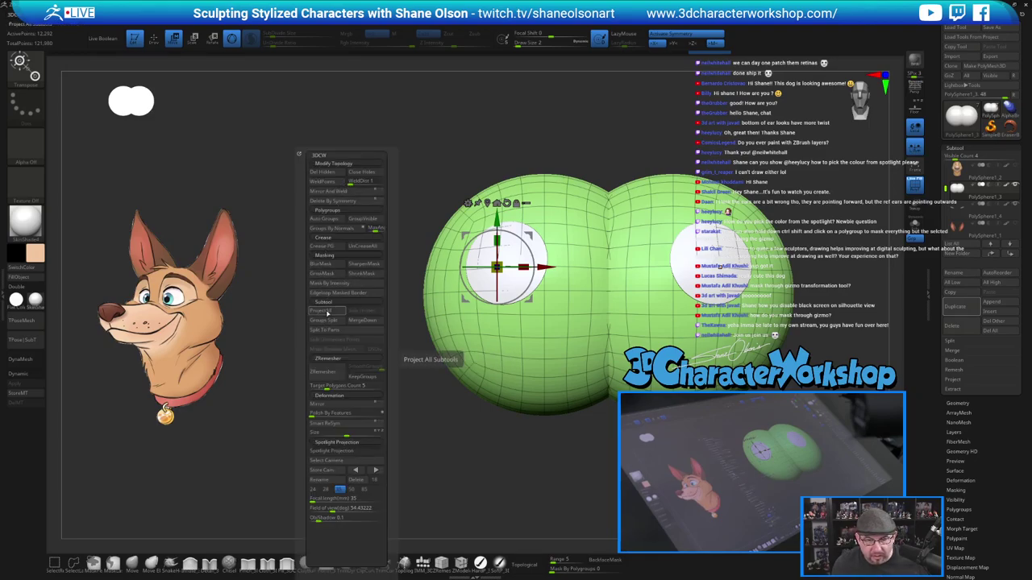
pyautogui.hotkey('ctrl', 'z')
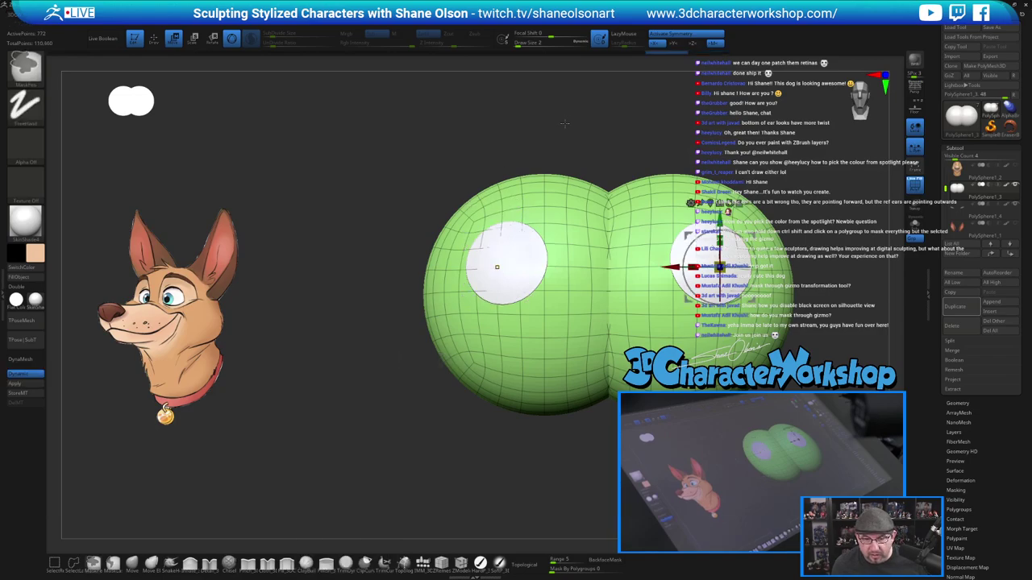
# Apply the dynamic subdivision to the eyeballs subtool so the smooth spheres become real geometry.
pyautogui.click(959, 211)
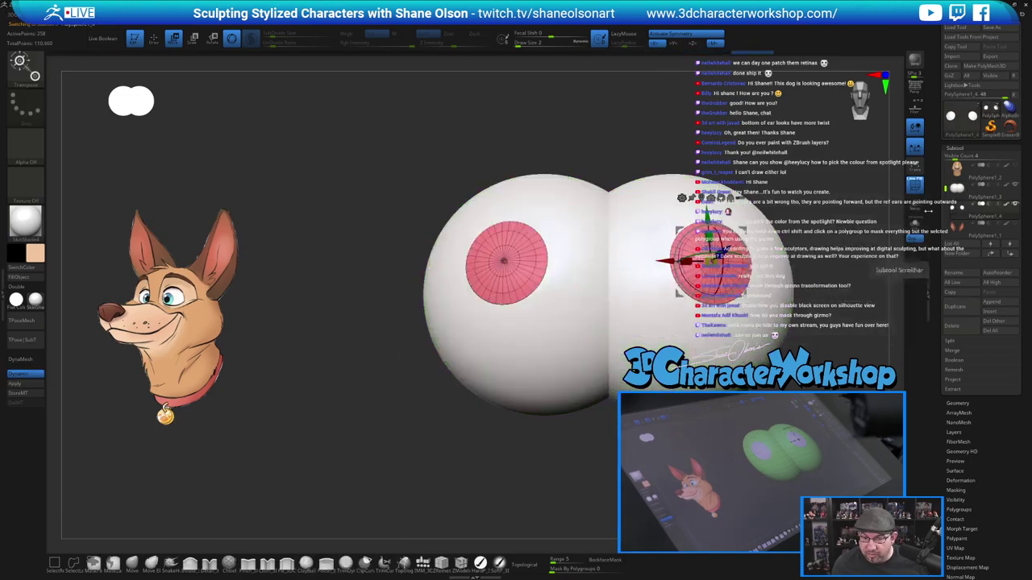
pyautogui.click(960, 190)
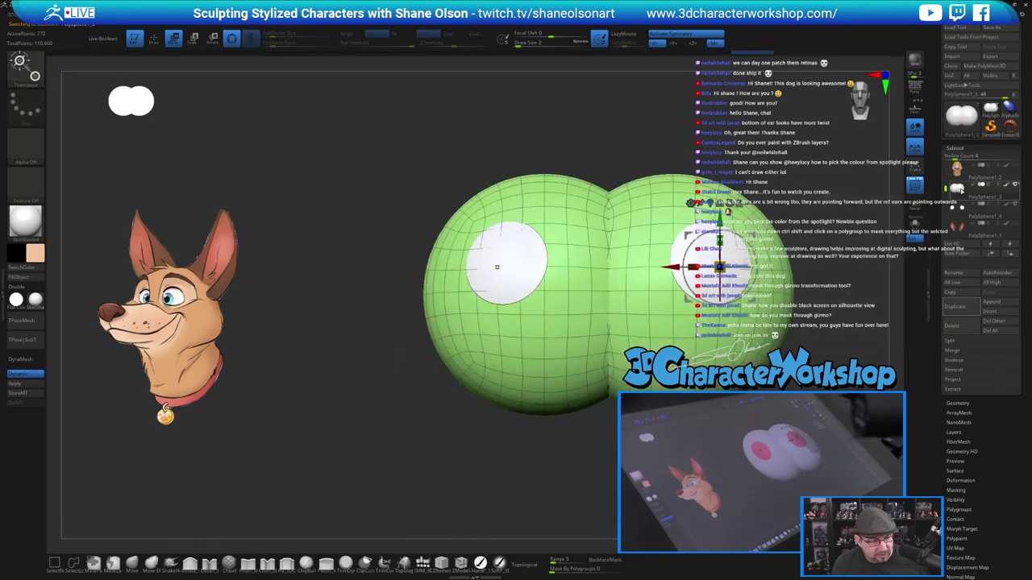
pyautogui.click(17, 385)
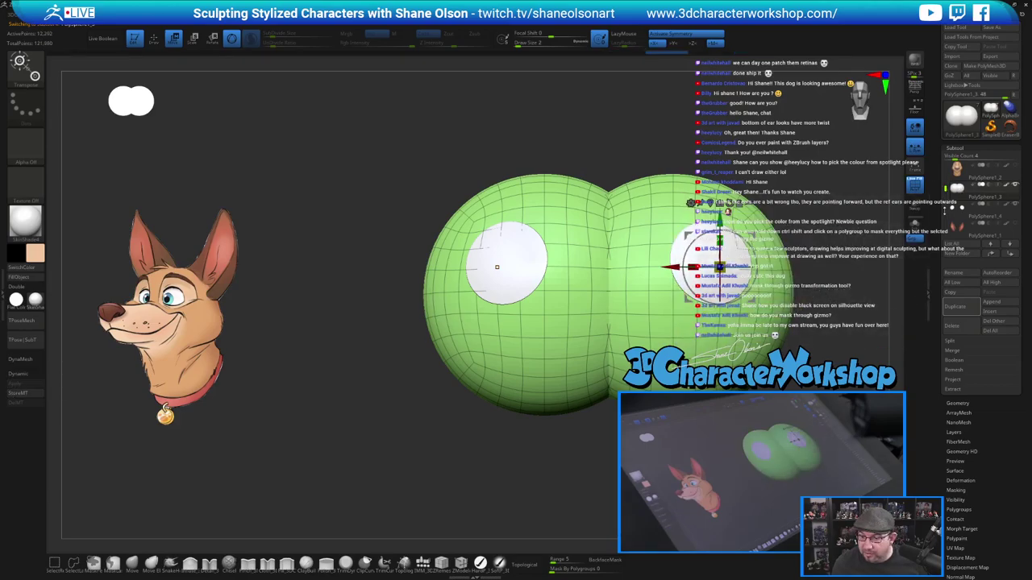
# Select the iris discs subtool and project it onto the eyeballs' surface with Project All.
pyautogui.hotkey('shift', 'f')
pyautogui.press('space')
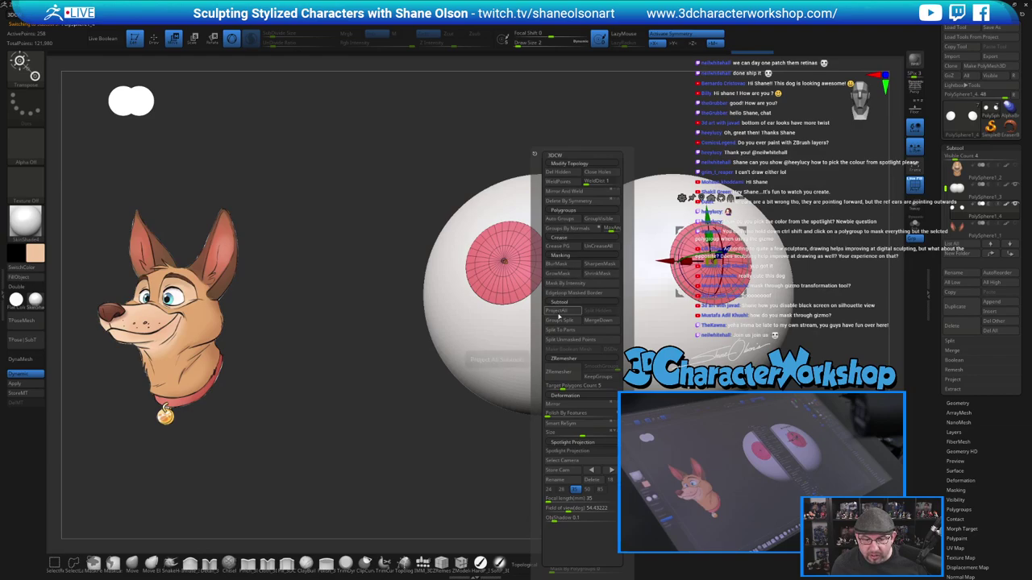
pyautogui.click(557, 312)
pyautogui.keyDown('alt'); pyautogui.moveTo(617, 250); pyautogui.dragTo(533, 256, button='right'); pyautogui.keyUp('alt')
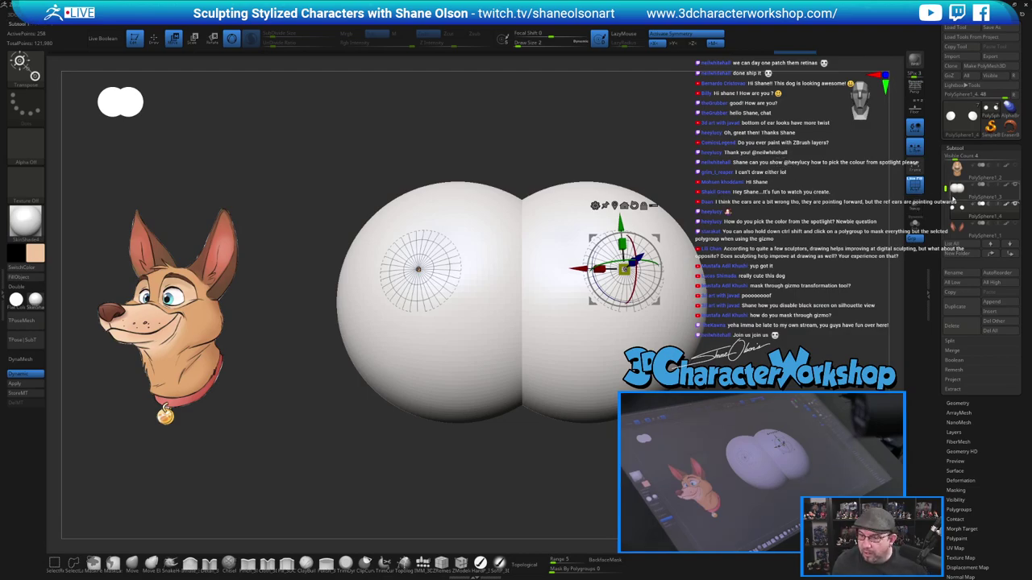
# Move the iris discs slightly forward so they sit just in front of the eyeballs' surface.
pyautogui.press('q')
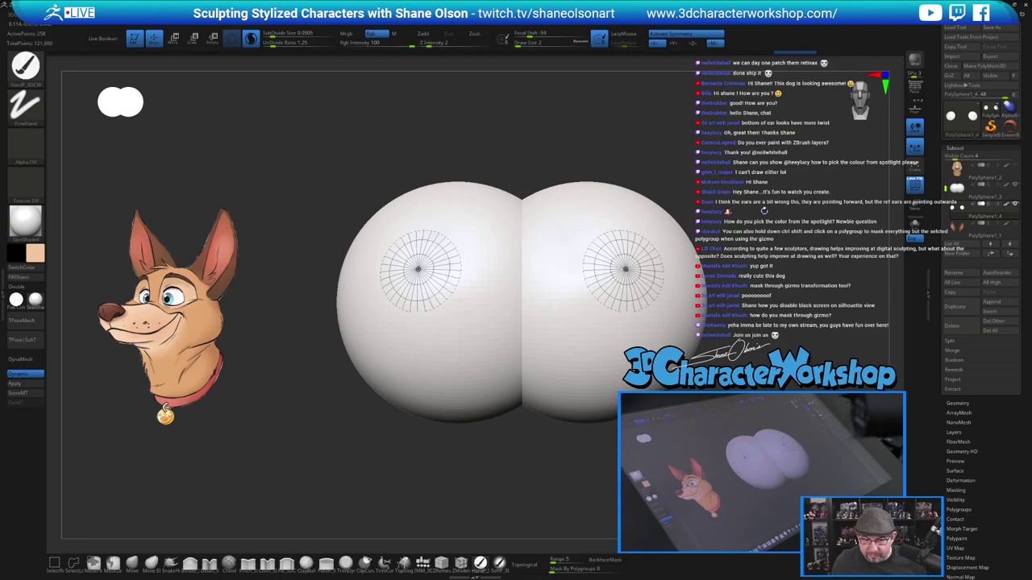
pyautogui.press('w')
pyautogui.moveTo(743, 222); pyautogui.dragTo(652, 229)
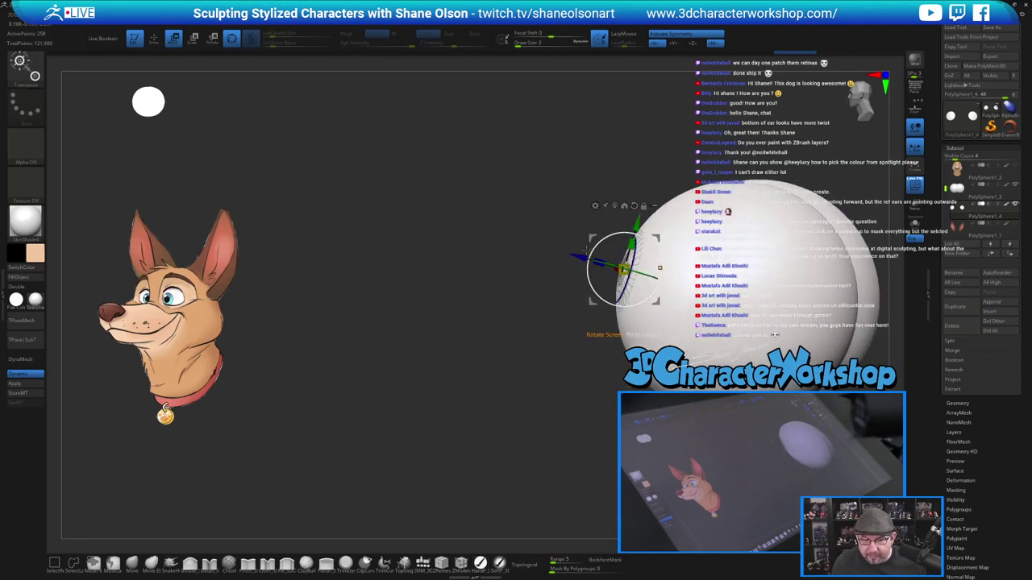
pyautogui.moveTo(581, 256); pyautogui.dragTo(578, 255)
pyautogui.moveTo(487, 201); pyautogui.dragTo(541, 201)
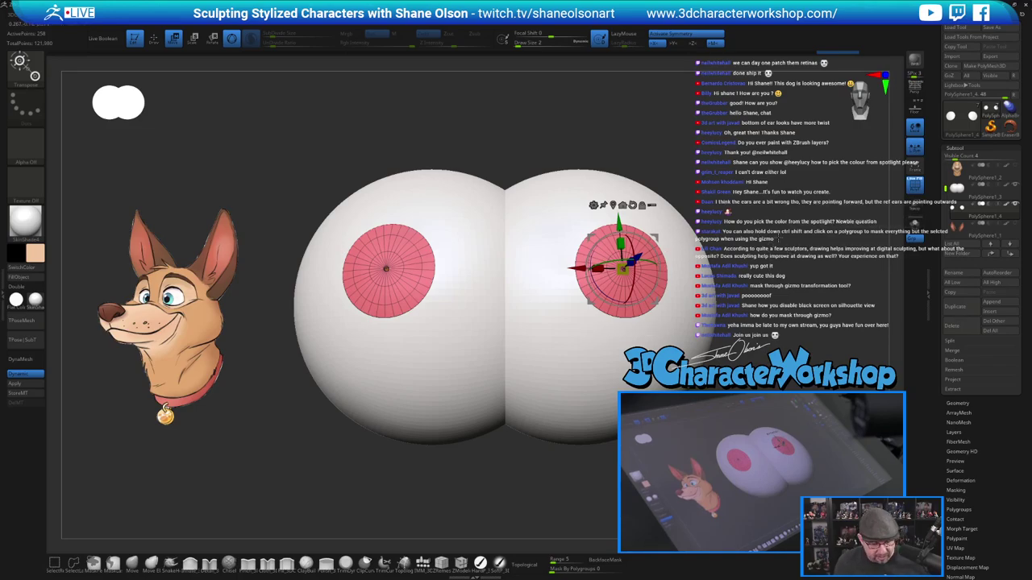
# Check the iris discs' outlines on the eyeballs in a close view with the wireframe display off and on.
pyautogui.hotkey('shift', 'f')
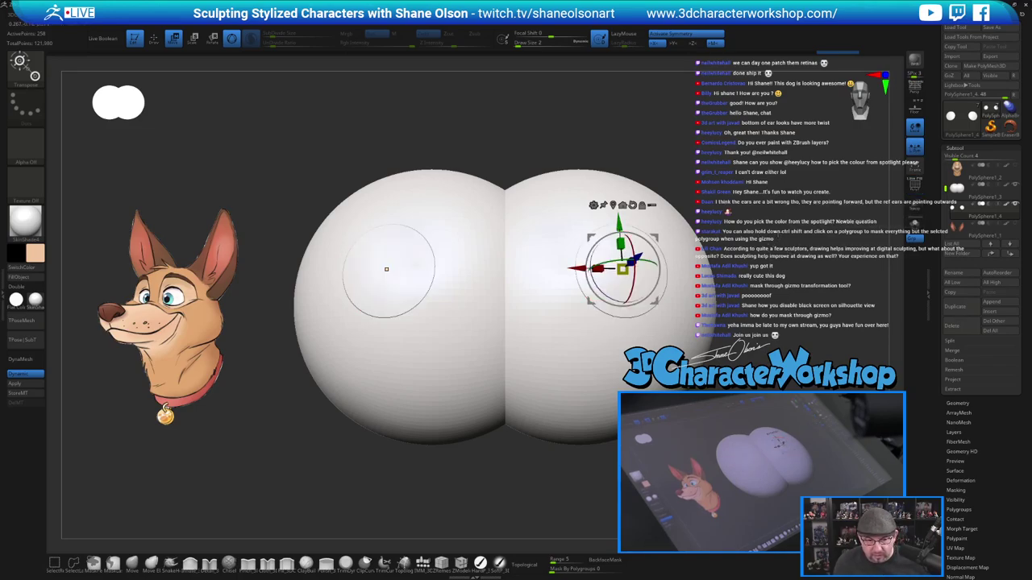
pyautogui.press('f')
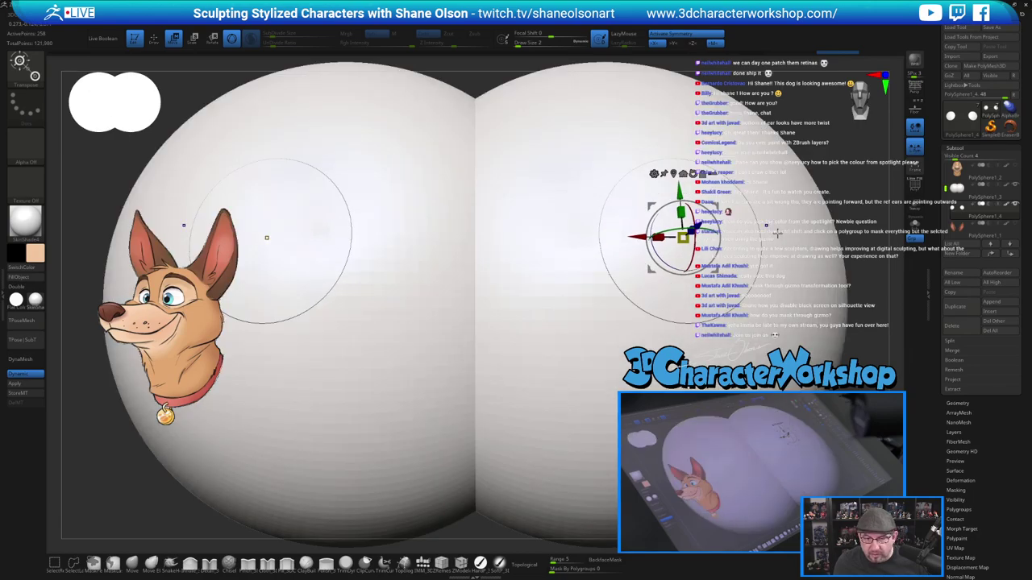
pyautogui.hotkey('shift', 'f')
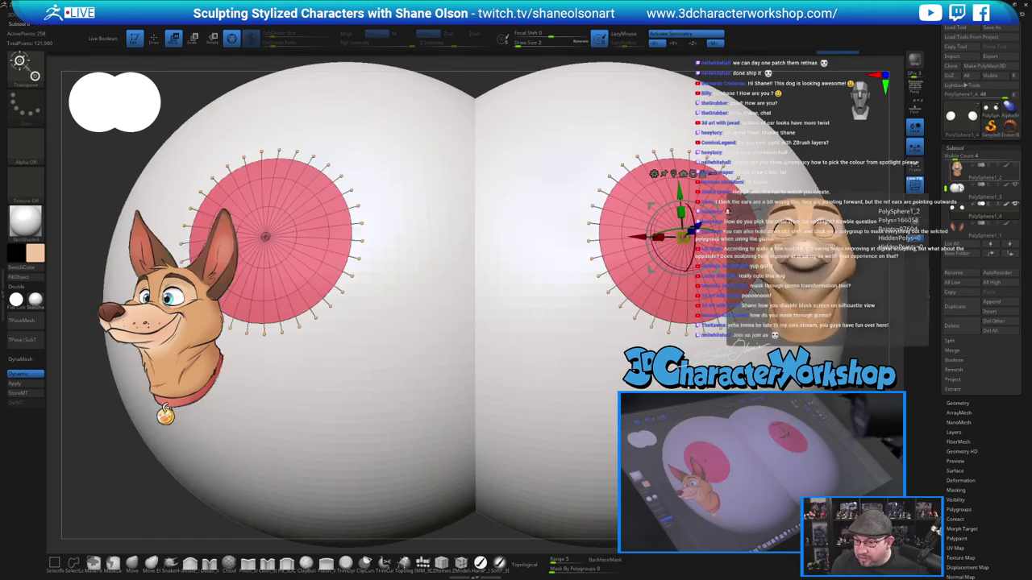
# Display the head and ears together with the eyes again and hide the height ruler.
pyautogui.click(1016, 188)
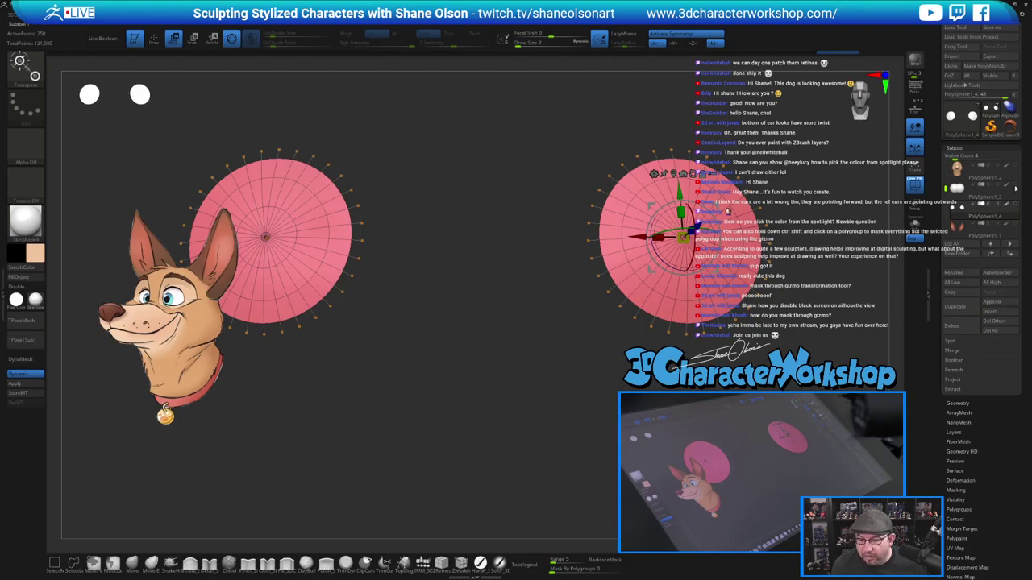
pyautogui.click(1016, 188)
pyautogui.press('f')
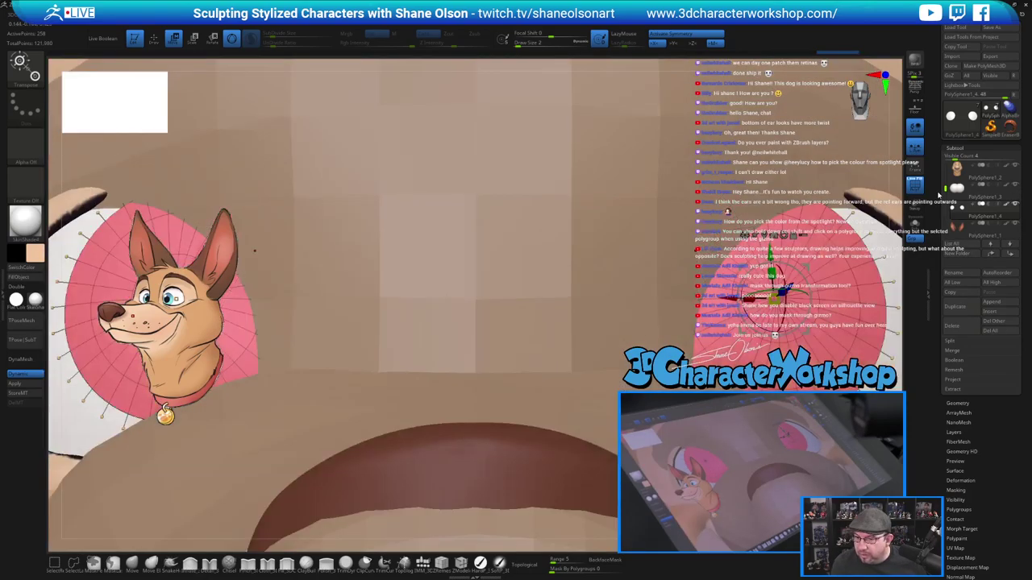
pyautogui.moveTo(945, 187); pyautogui.dragTo(945, 158)
pyautogui.press('f')
pyautogui.click(1015, 168)
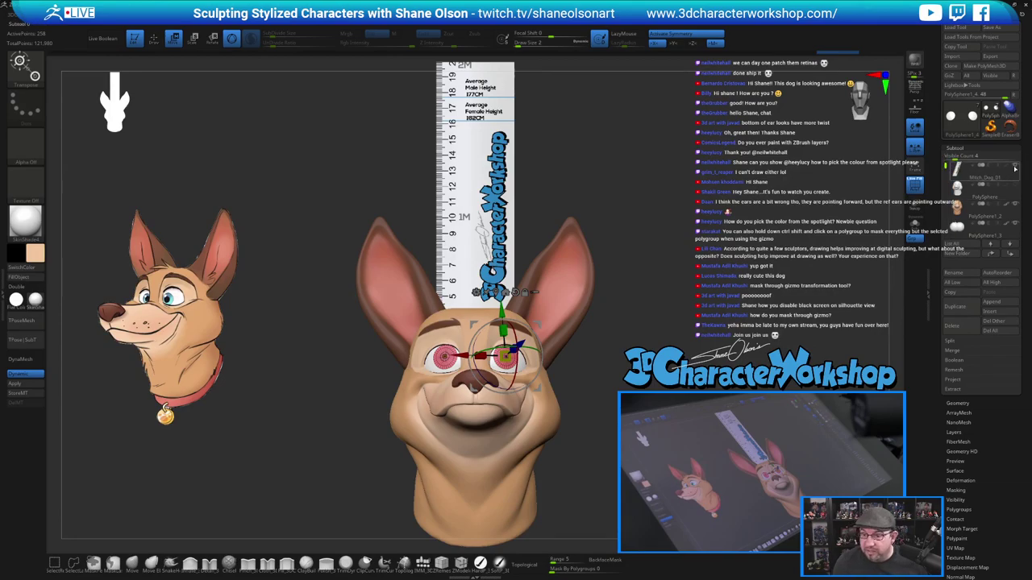
pyautogui.click(1015, 167)
# Place the iris discs' gizmo pivot at the eyeball's centre in side view and straighten its orientation.
pyautogui.keyDown('alt'); pyautogui.moveTo(710, 289); pyautogui.dragTo(656, 281); pyautogui.keyUp('alt')
pyautogui.keyDown('alt'); pyautogui.moveTo(903, 229); pyautogui.dragTo(895, 250); pyautogui.keyUp('alt')
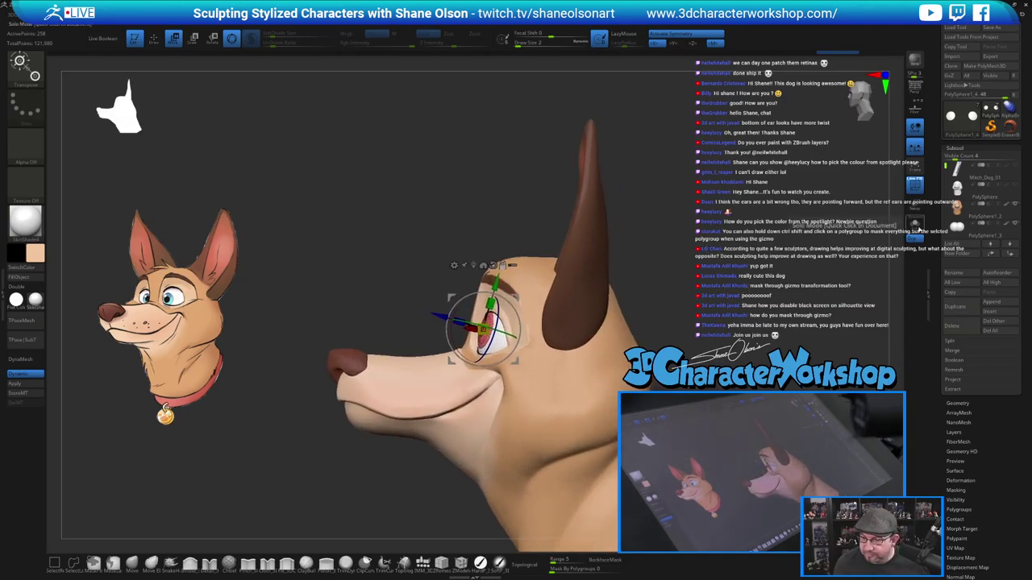
pyautogui.keyDown('alt'); pyautogui.moveTo(516, 296); pyautogui.dragTo(552, 309); pyautogui.keyUp('alt')
pyautogui.keyDown('alt'); pyautogui.click(529, 279); pyautogui.keyUp('alt')
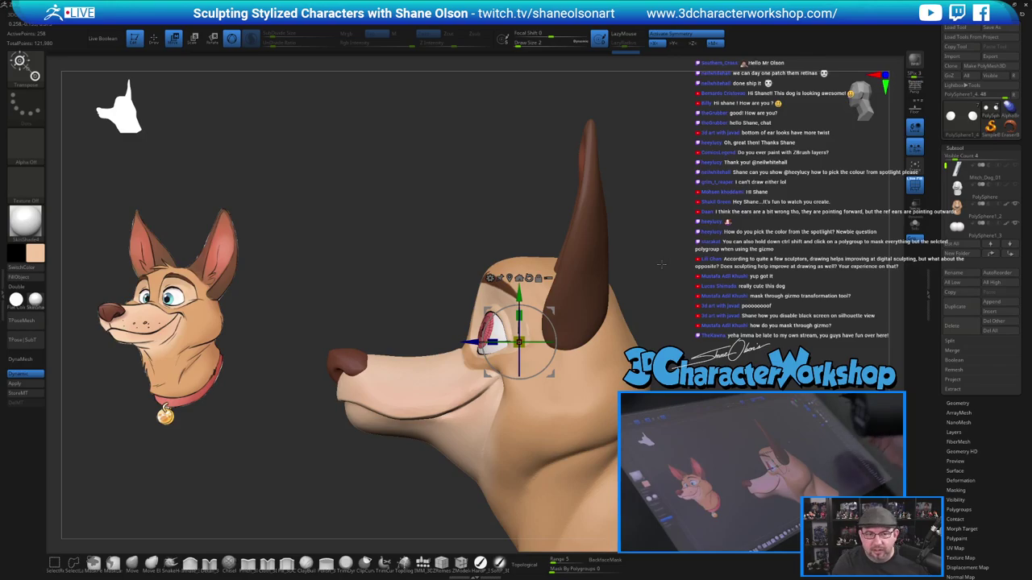
pyautogui.keyDown('alt'); pyautogui.moveTo(576, 372); pyautogui.dragTo(565, 356, button='right'); pyautogui.keyUp('alt')
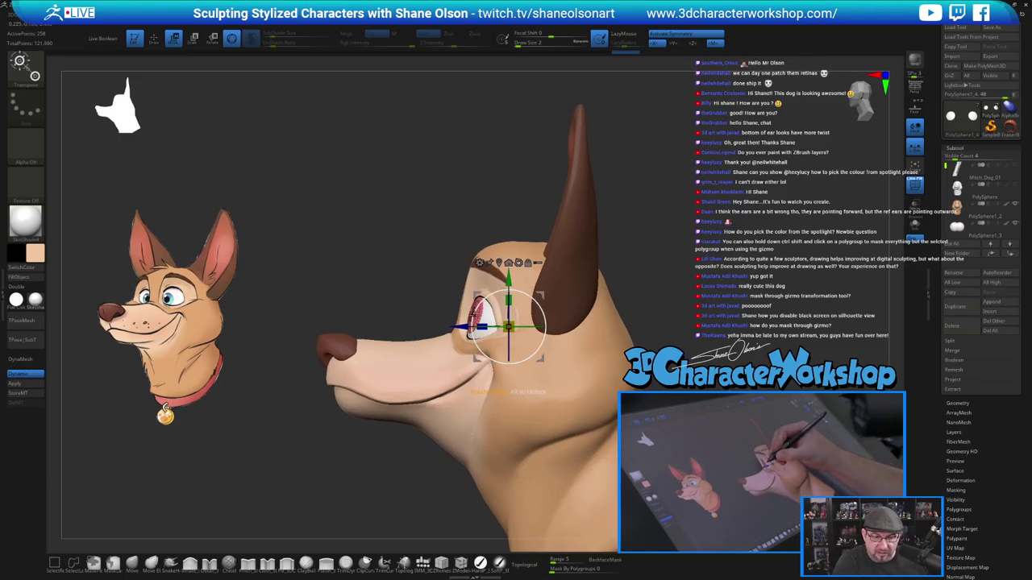
# Rotate the iris discs around the eyeball centres, downward and slightly inward, to aim the dog's gaze.
pyautogui.moveTo(476, 339); pyautogui.dragTo(476, 342)
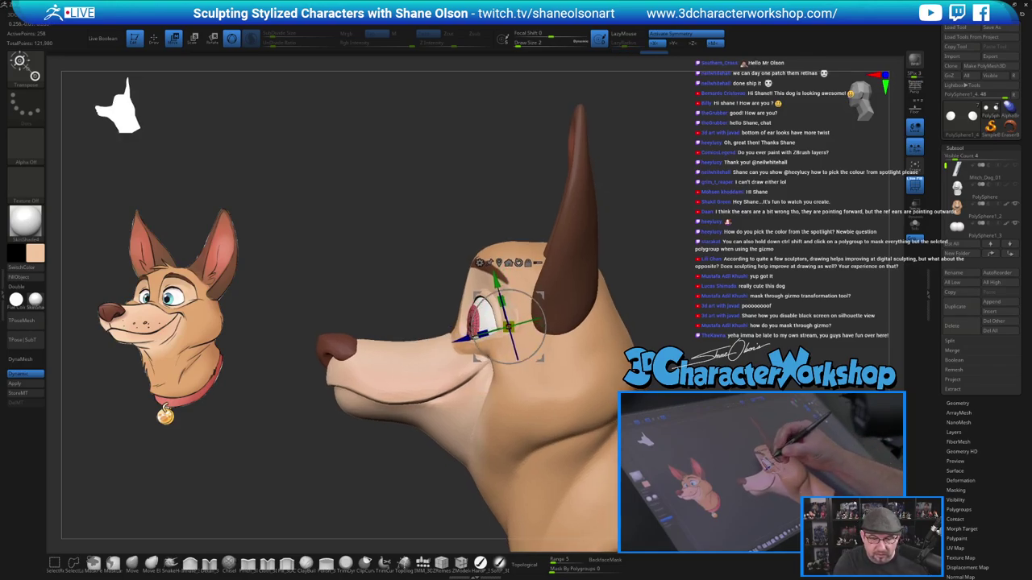
pyautogui.moveTo(524, 359); pyautogui.dragTo(694, 415, button='right')
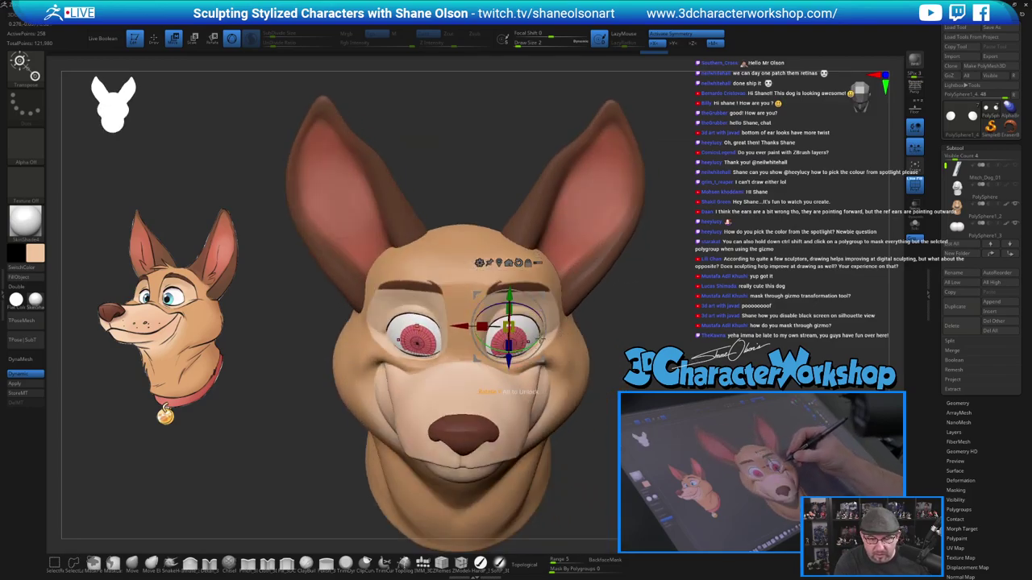
pyautogui.moveTo(543, 337); pyautogui.dragTo(500, 365)
pyautogui.moveTo(617, 371); pyautogui.dragTo(621, 306, button='right')
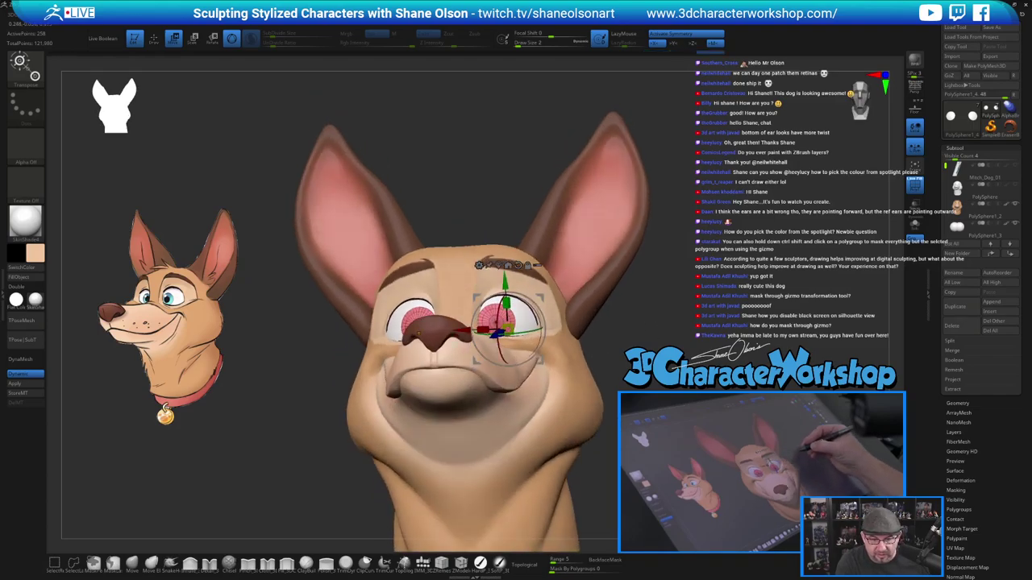
pyautogui.moveTo(620, 306); pyautogui.dragTo(621, 335)
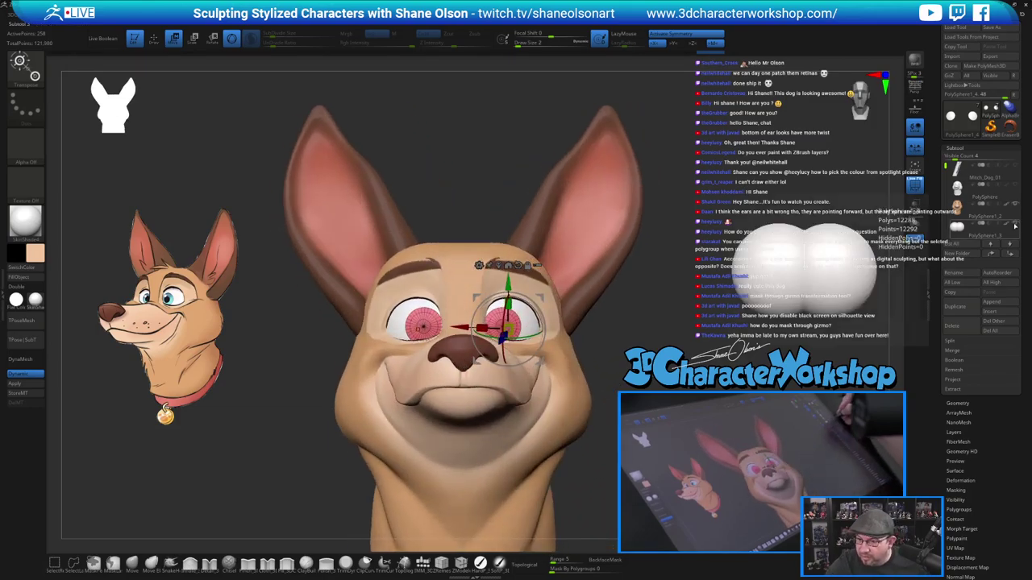
# Hide the head and its other parts so that only the eyeballs and iris discs are displayed with wireframe.
pyautogui.moveTo(1015, 205); pyautogui.dragTo(1015, 224)
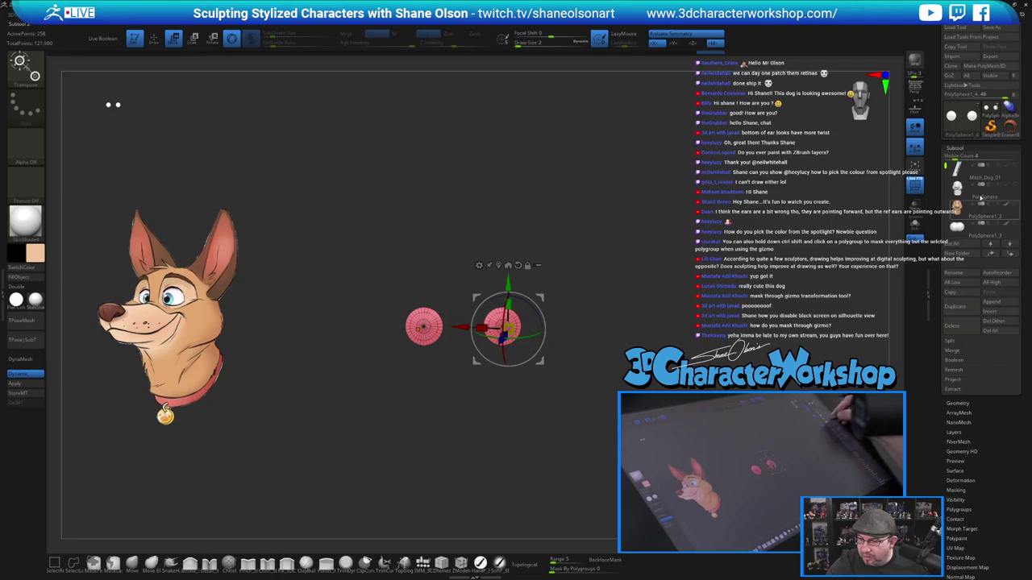
pyautogui.moveTo(947, 168); pyautogui.dragTo(946, 183)
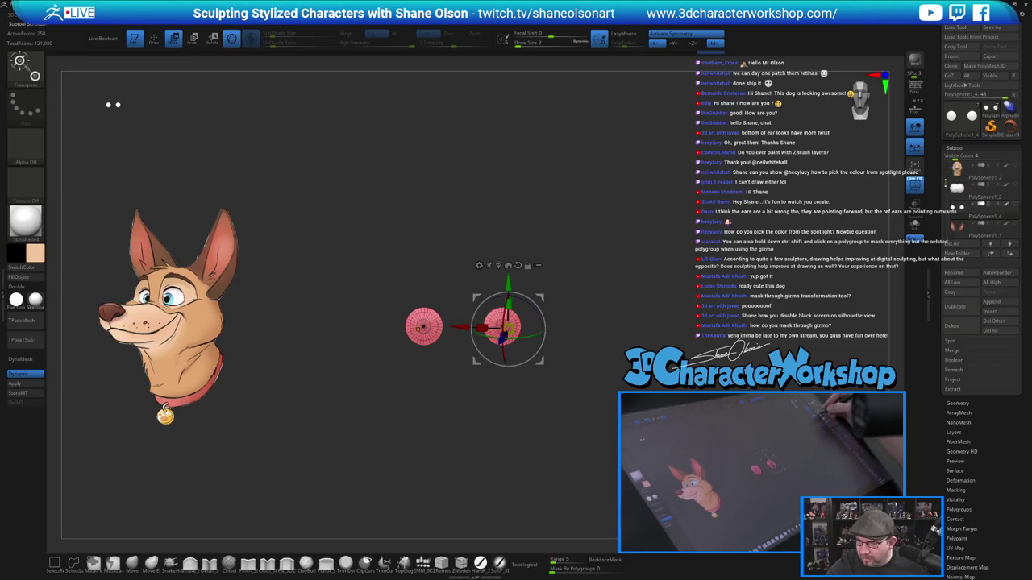
pyautogui.click(1015, 185)
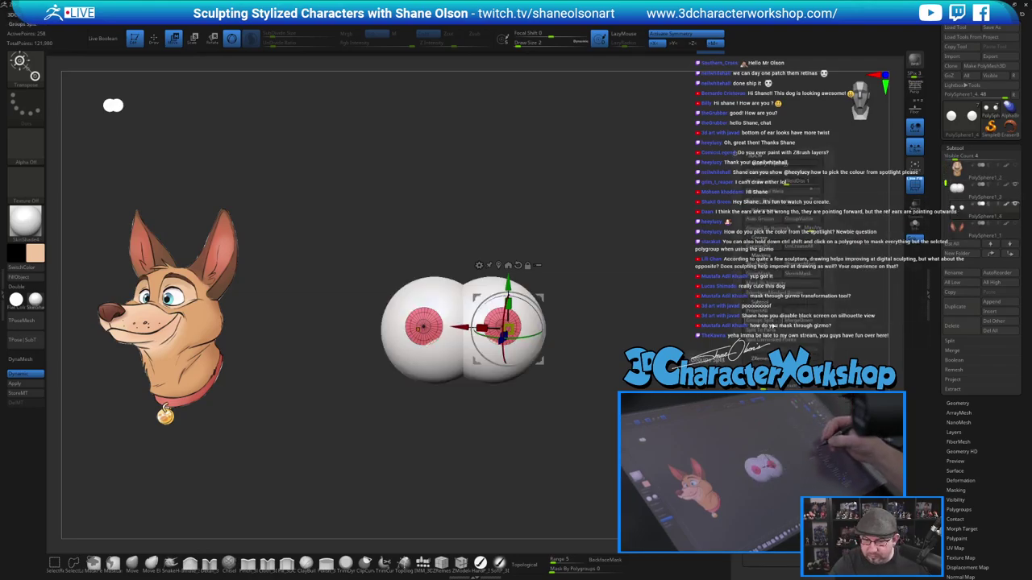
pyautogui.click(919, 179)
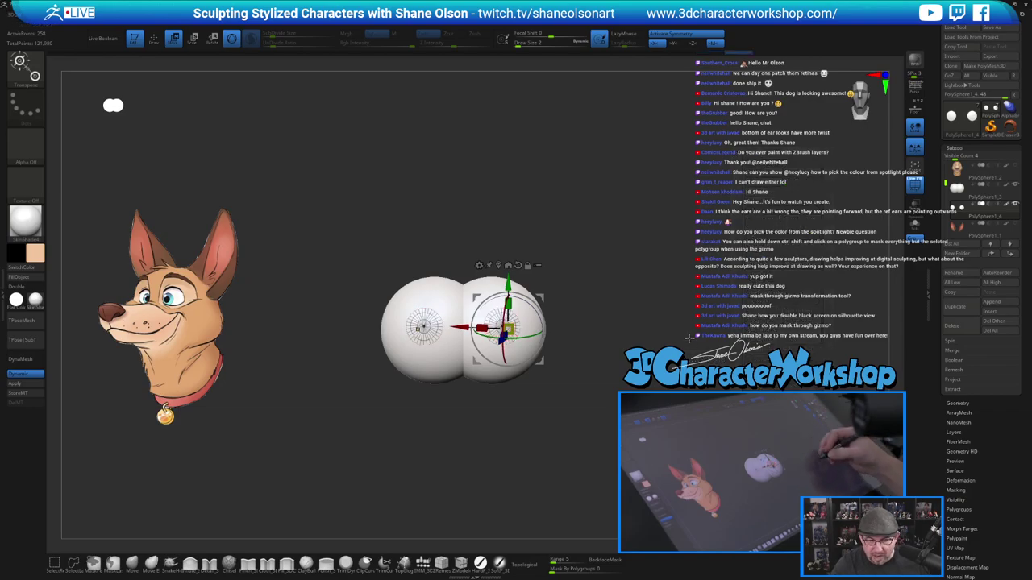
pyautogui.moveTo(689, 338); pyautogui.dragTo(684, 345)
pyautogui.moveTo(581, 305); pyautogui.dragTo(576, 327)
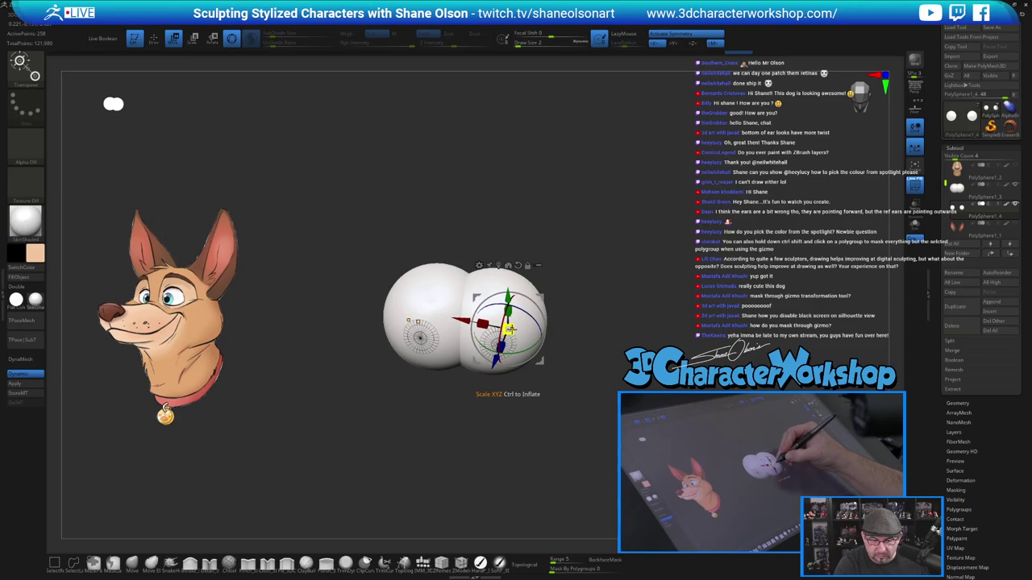
pyautogui.hotkey('shift', 'f')
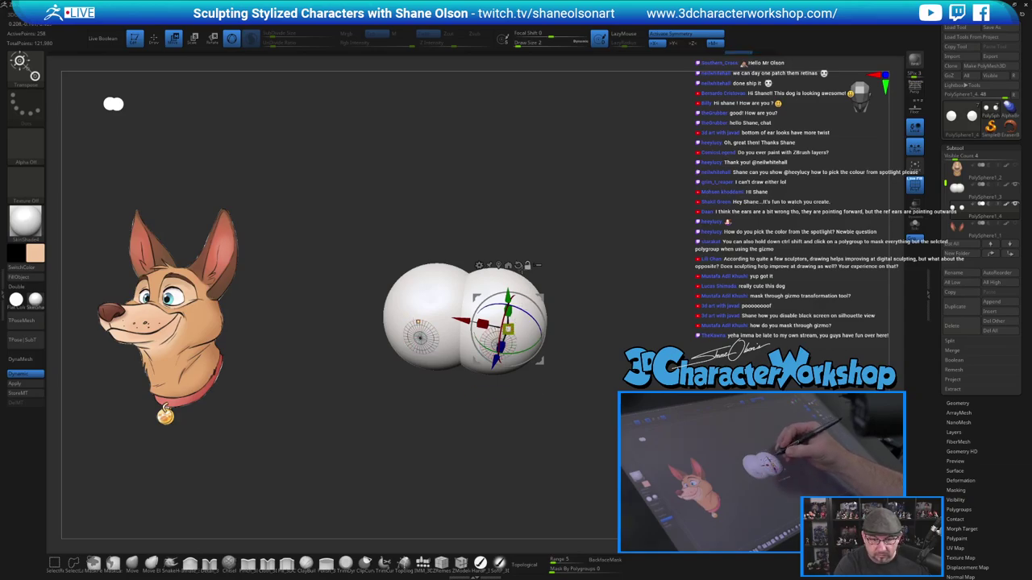
# Select the iris discs with the eyeballs hidden and centre the gizmo on one of the discs.
pyautogui.keyDown('alt'); pyautogui.moveTo(543, 303); pyautogui.dragTo(653, 192); pyautogui.keyUp('alt')
pyautogui.keyDown('alt'); pyautogui.click(533, 315); pyautogui.keyUp('alt')
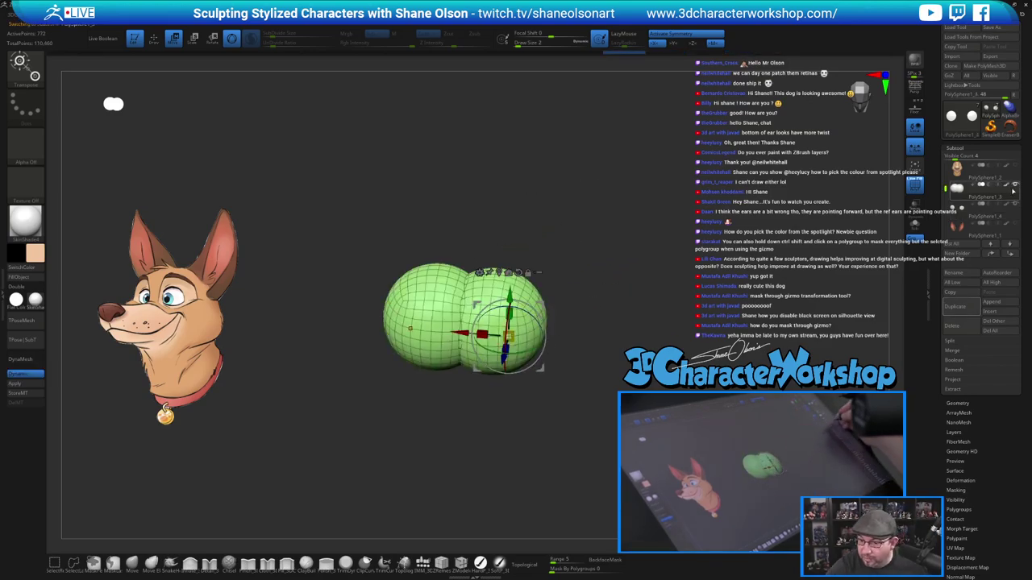
pyautogui.click(985, 211)
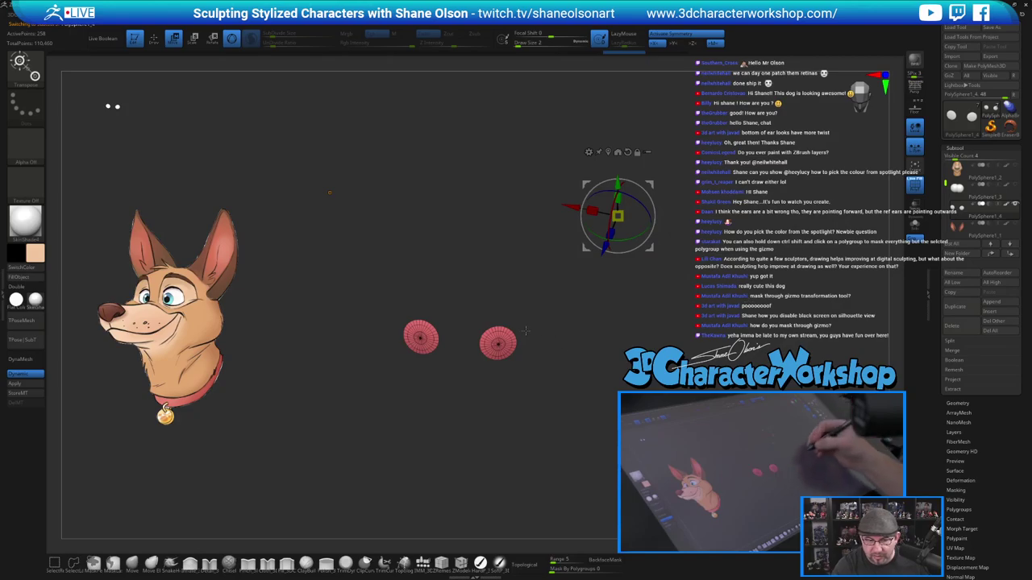
pyautogui.keyDown('alt'); pyautogui.click(499, 345); pyautogui.keyUp('alt')
pyautogui.moveTo(499, 359); pyautogui.dragTo(508, 390)
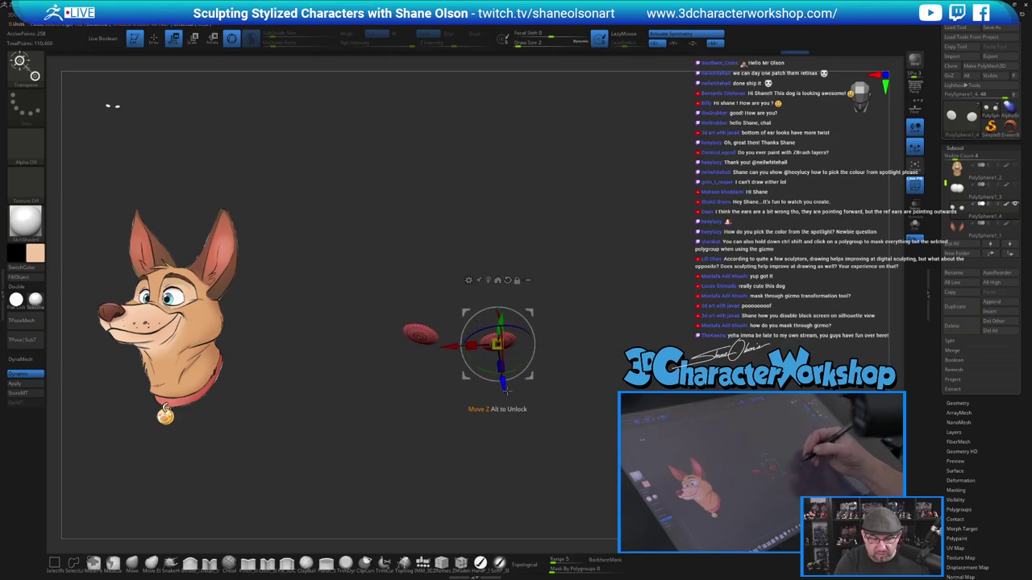
# Show the eyeballs again and move the iris discs slightly forward along Z so they sit on the eyeballs' surface.
pyautogui.click(1015, 186)
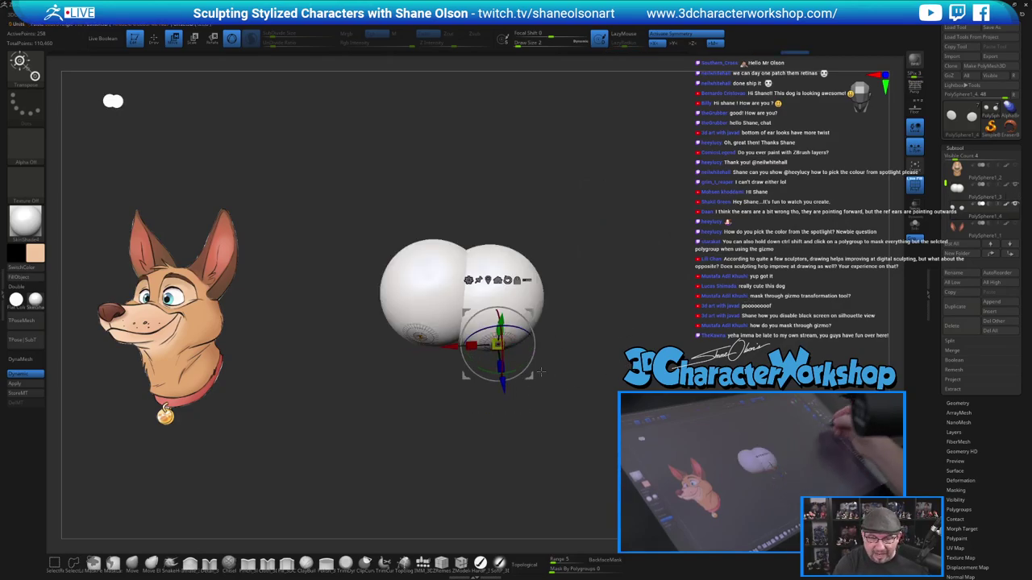
pyautogui.moveTo(505, 385); pyautogui.dragTo(506, 393)
pyautogui.moveTo(585, 383); pyautogui.dragTo(574, 348)
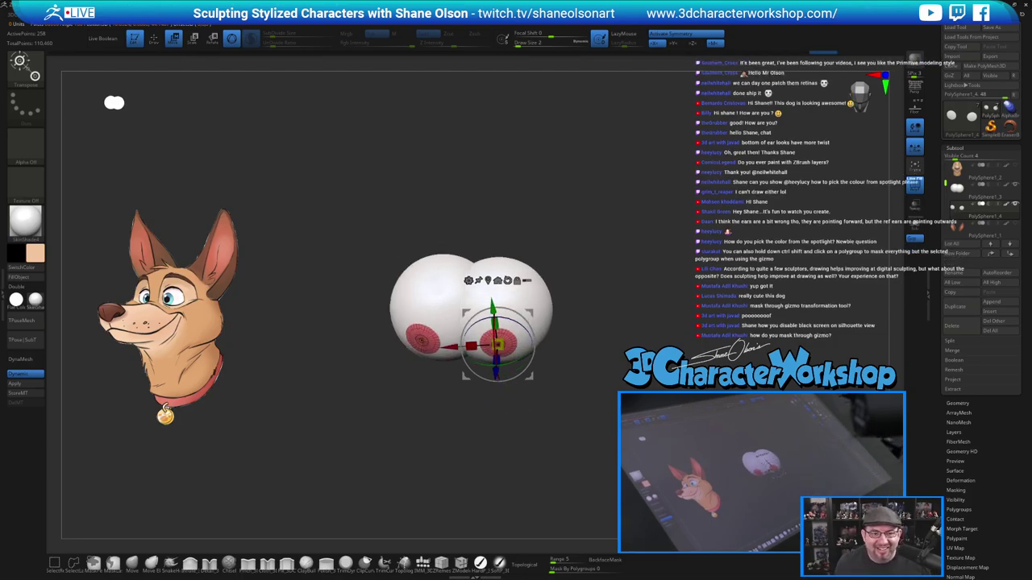
pyautogui.moveTo(680, 281); pyautogui.dragTo(639, 277)
pyautogui.press('q')
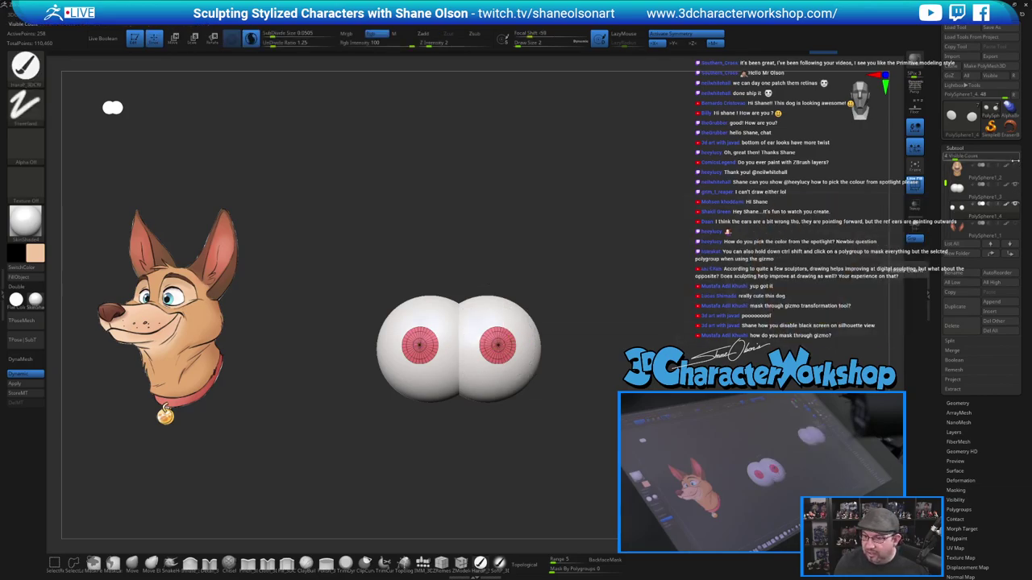
# Display the head, ears and nose again and inspect the irises in a three-quarter close-up.
pyautogui.click(1016, 168)
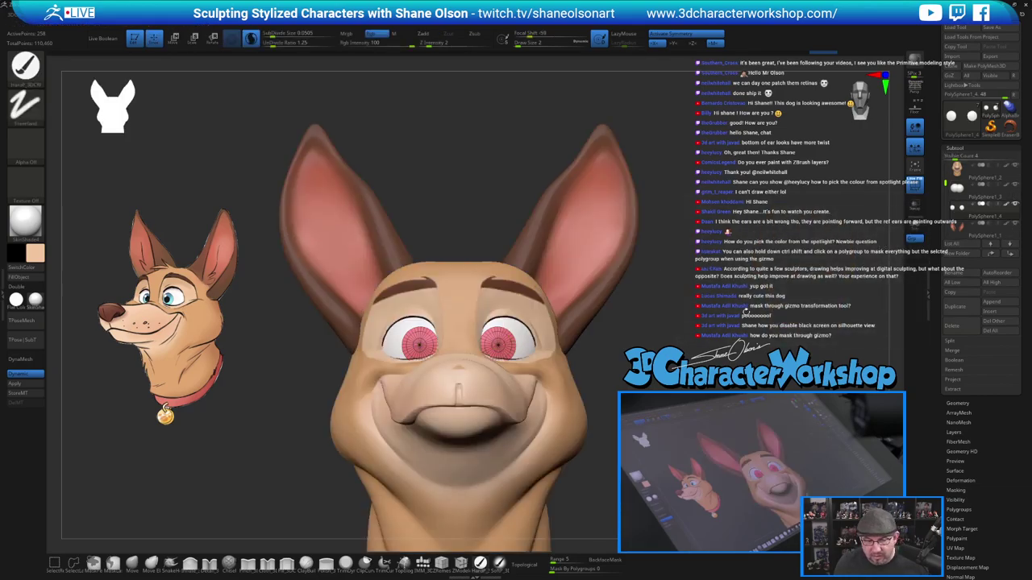
pyautogui.moveTo(946, 184); pyautogui.dragTo(946, 208)
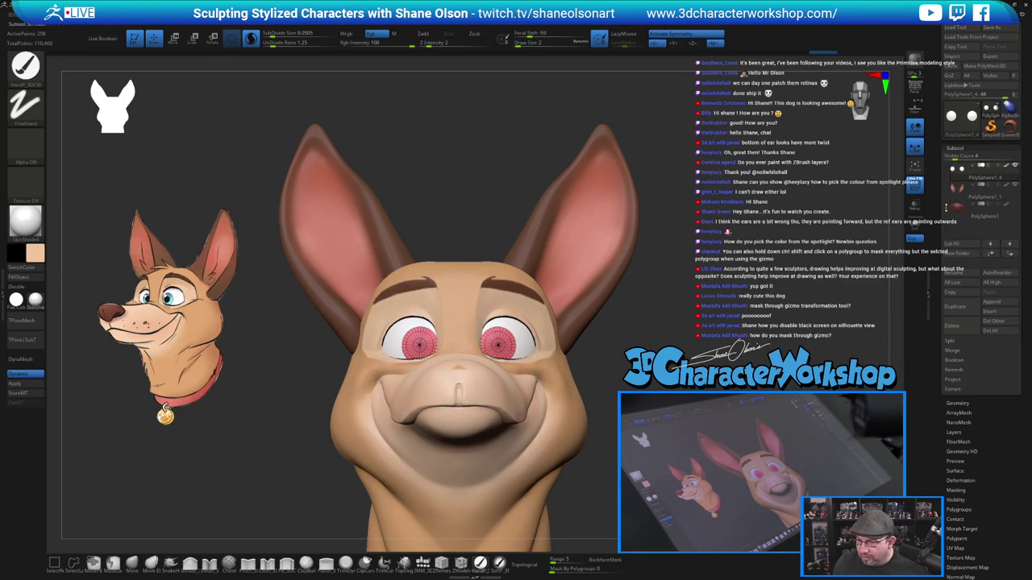
pyautogui.click(1014, 210)
pyautogui.keyDown('ctrl'); pyautogui.moveTo(645, 290); pyautogui.dragTo(577, 210, button='right'); pyautogui.keyUp('ctrl')
pyautogui.hotkey('shift', 'f')
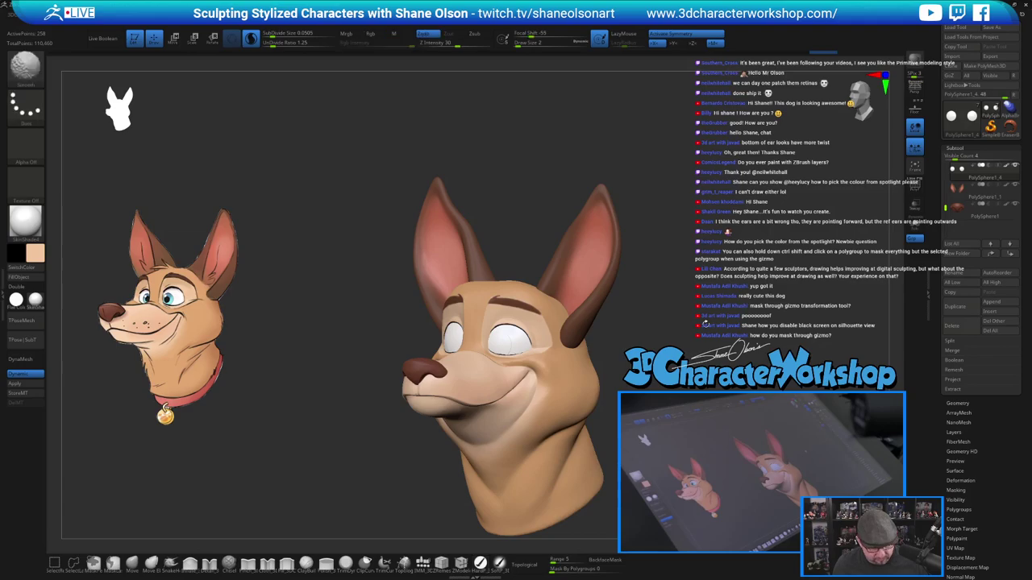
pyautogui.hotkey('shift', 'f')
pyautogui.keyDown('ctrl'); pyautogui.moveTo(700, 326); pyautogui.dragTo(700, 379, button='right'); pyautogui.keyUp('ctrl')
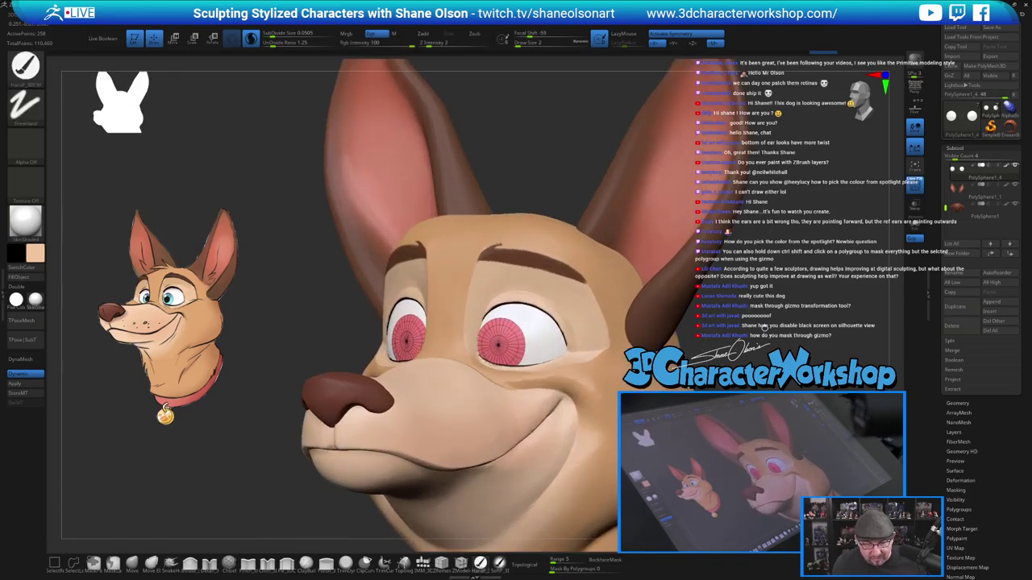
pyautogui.keyDown('ctrl'); pyautogui.moveTo(764, 326); pyautogui.dragTo(764, 350, button='right'); pyautogui.keyUp('ctrl')
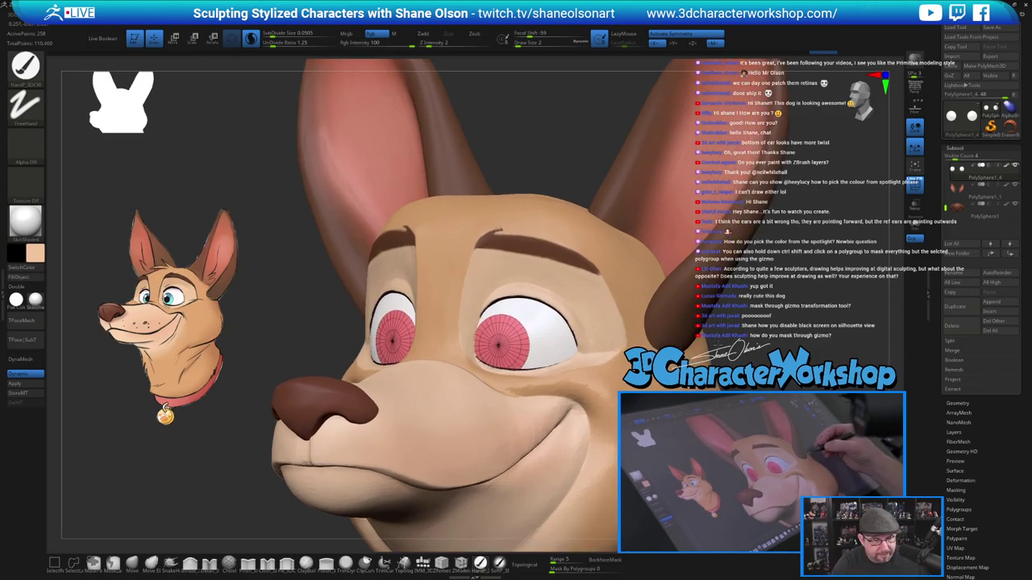
pyautogui.keyDown('ctrl'); pyautogui.moveTo(701, 326); pyautogui.dragTo(701, 361, button='right'); pyautogui.keyUp('ctrl')
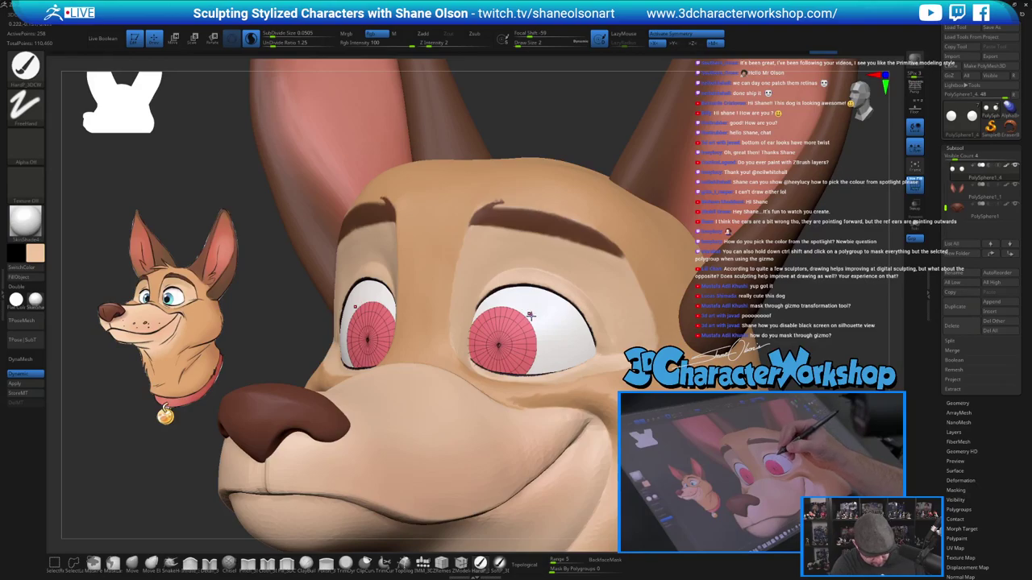
# Isolate the iris discs, turn off their dynamic subdivision and weld their identical points.
pyautogui.click(915, 225)
pyautogui.keyDown('ctrl'); pyautogui.moveTo(610, 292); pyautogui.dragTo(692, 322, button='right'); pyautogui.keyUp('ctrl')
pyautogui.hotkey('shift', 'd')
pyautogui.press('space')
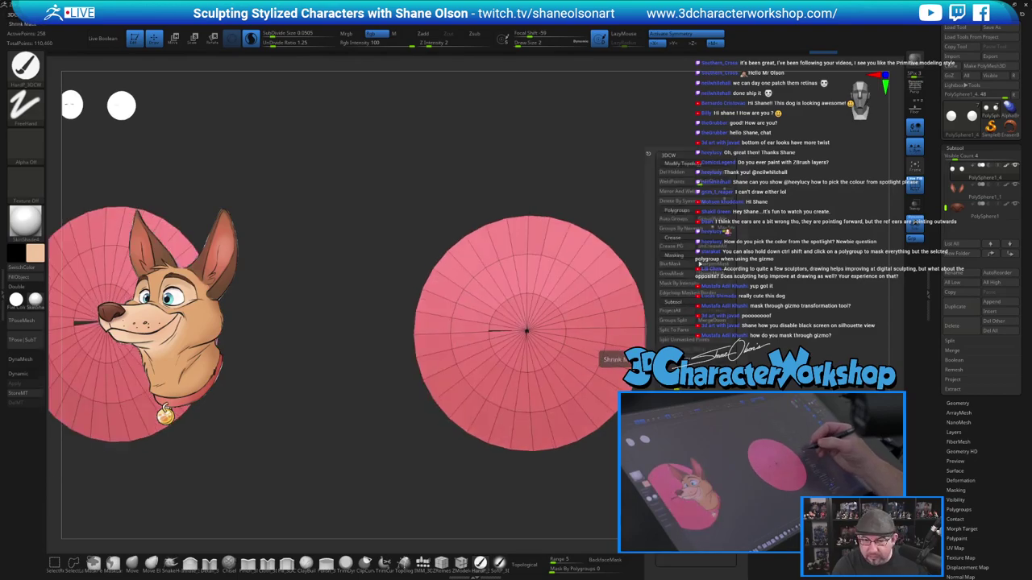
pyautogui.click(672, 182)
pyautogui.moveTo(660, 271)
pyautogui.mouseDown(button='right')
pyautogui.moveTo(676, 255)
pyautogui.moveTo(654, 265)
pyautogui.mouseUp(button='right')
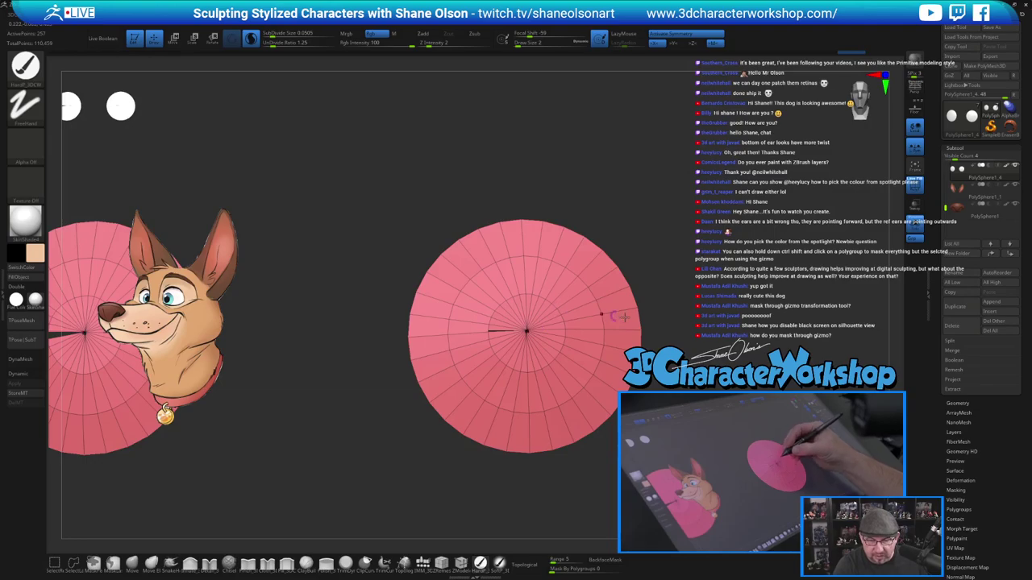
# Increase the weld distance and weld the iris discs' points again to close the open seam at their centres.
pyautogui.press('ctrl')
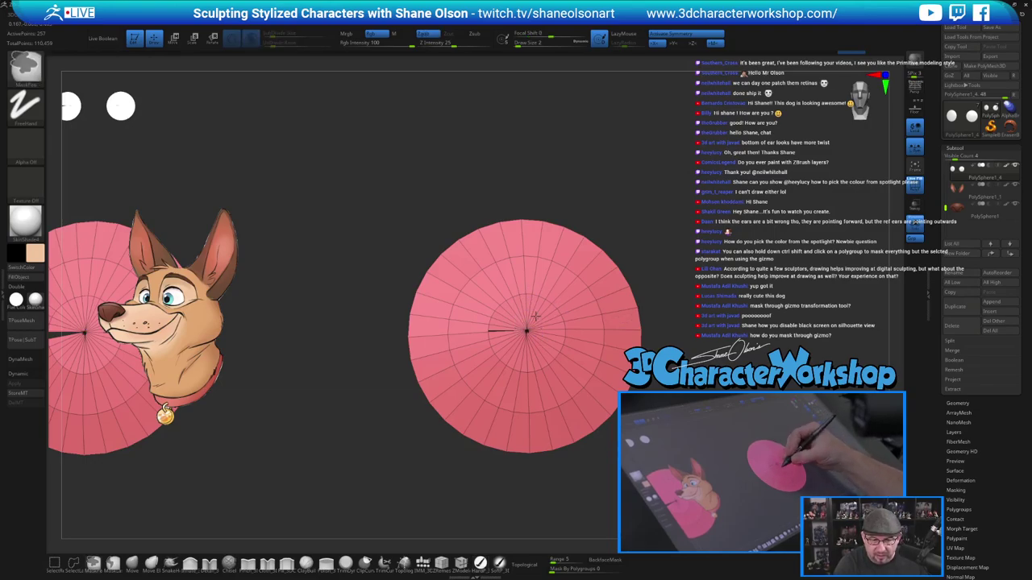
pyautogui.press('space')
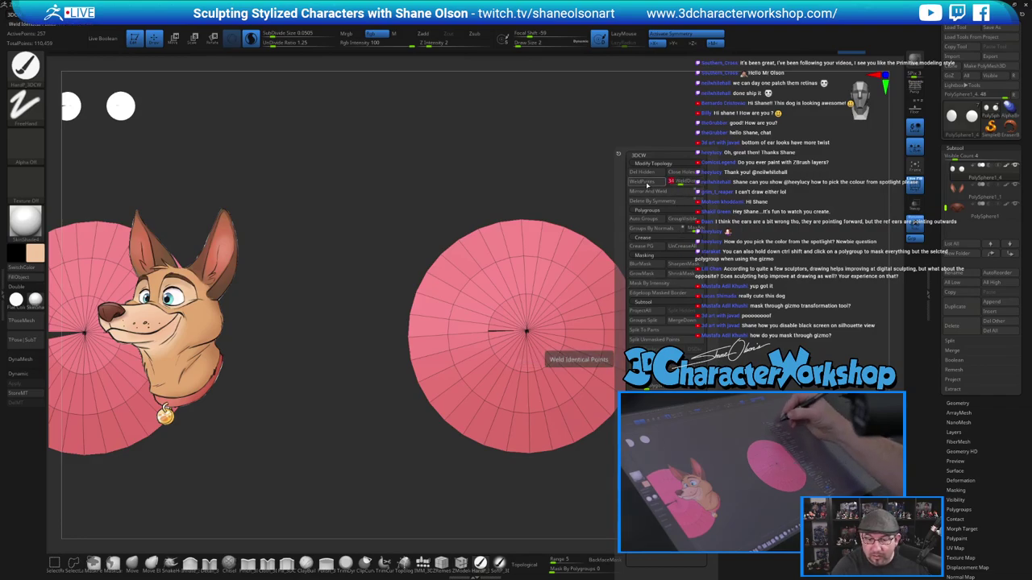
pyautogui.click(647, 182)
pyautogui.moveTo(680, 183); pyautogui.dragTo(703, 182)
pyautogui.click(650, 182)
pyautogui.click(648, 183)
pyautogui.click(647, 182)
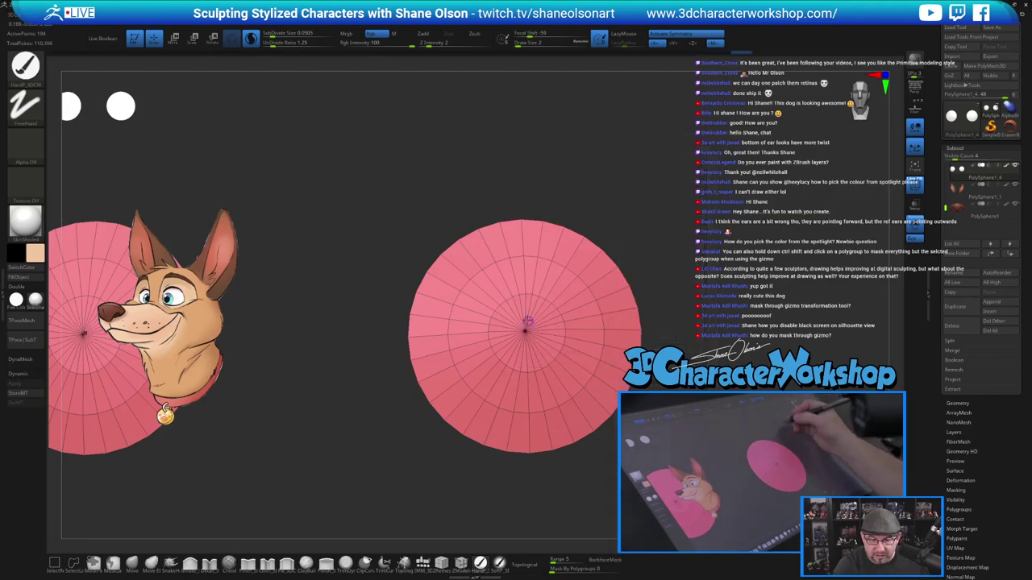
pyautogui.moveTo(678, 313)
pyautogui.mouseDown()
pyautogui.moveTo(592, 321)
pyautogui.moveTo(673, 317)
pyautogui.mouseUp()
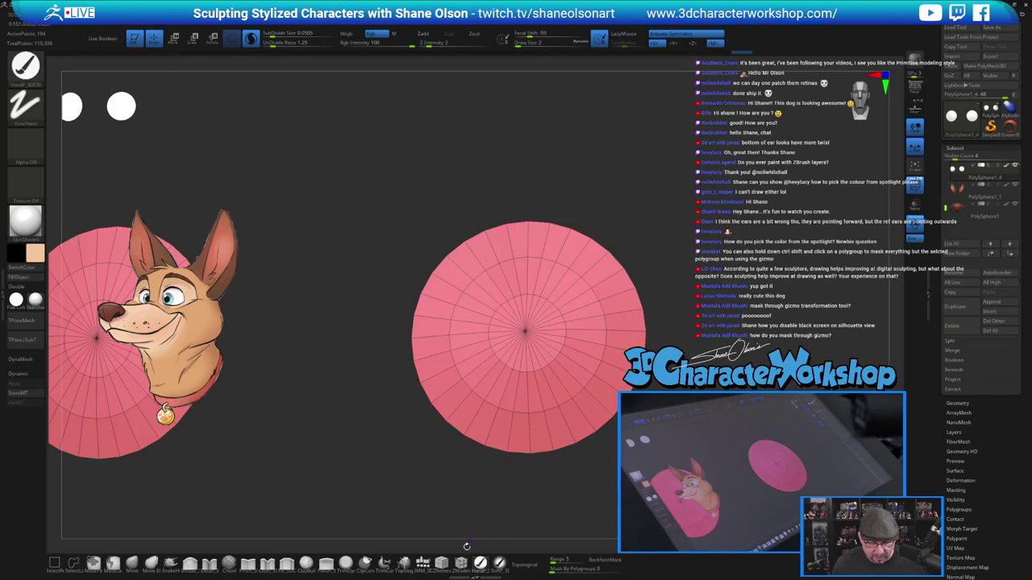
# Insert ZModeler edge loops around the pupil area and outer rim of the iris discs and turn dynamic subdivision back on.
pyautogui.click(461, 562)
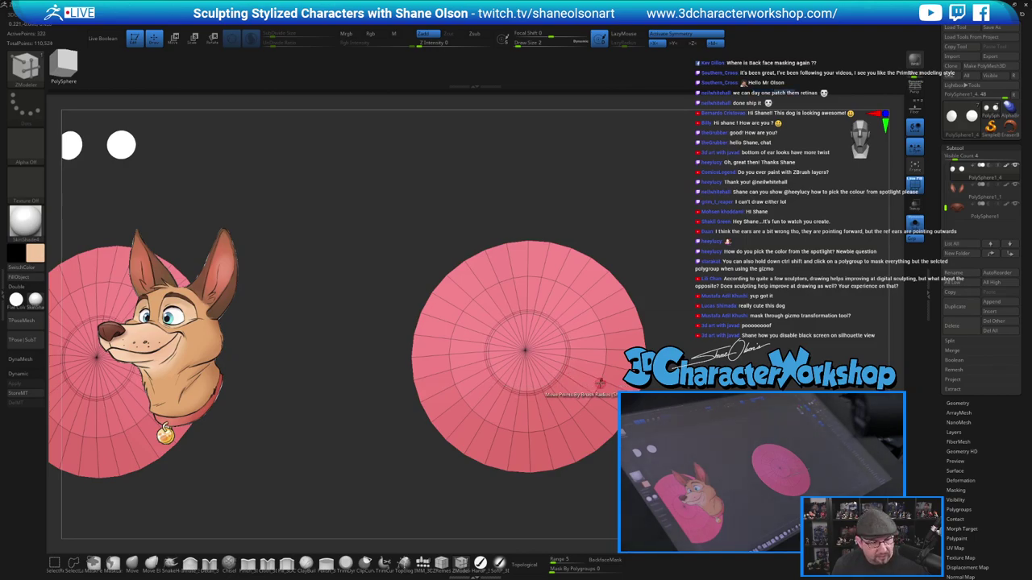
pyautogui.moveTo(624, 370); pyautogui.dragTo(639, 373)
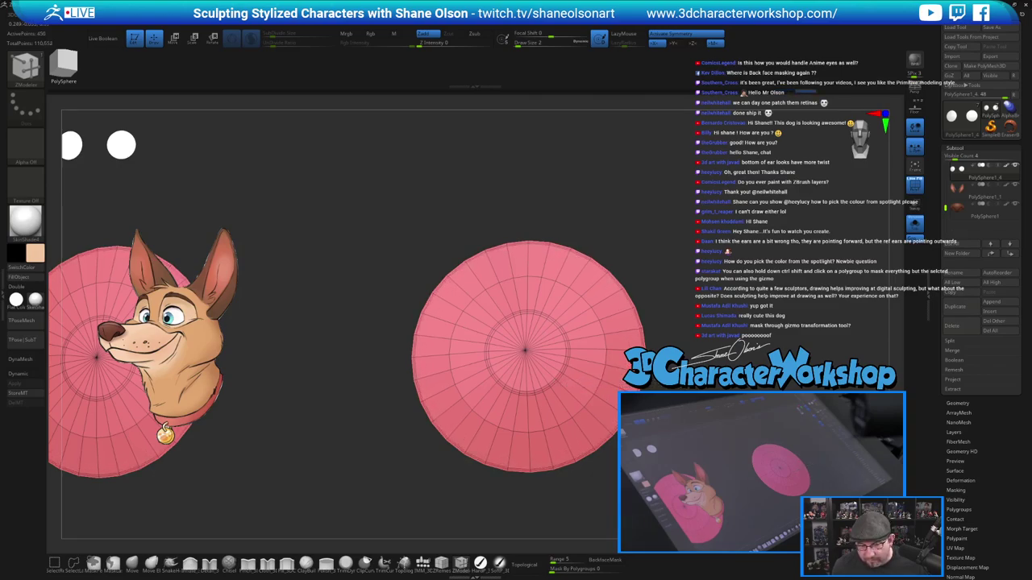
pyautogui.keyDown('alt'); pyautogui.moveTo(738, 337); pyautogui.dragTo(732, 302); pyautogui.keyUp('alt')
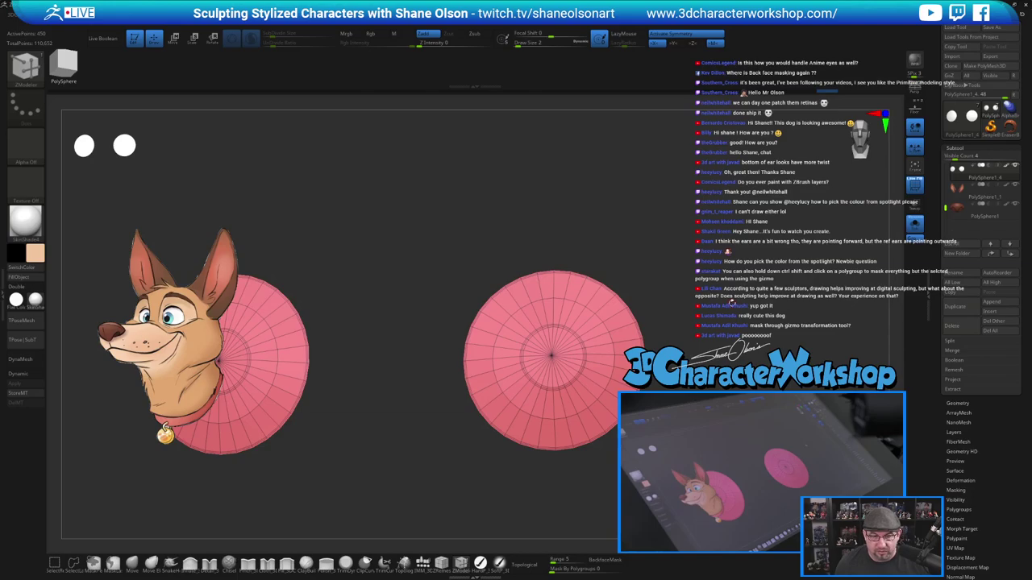
pyautogui.moveTo(732, 303); pyautogui.dragTo(794, 305)
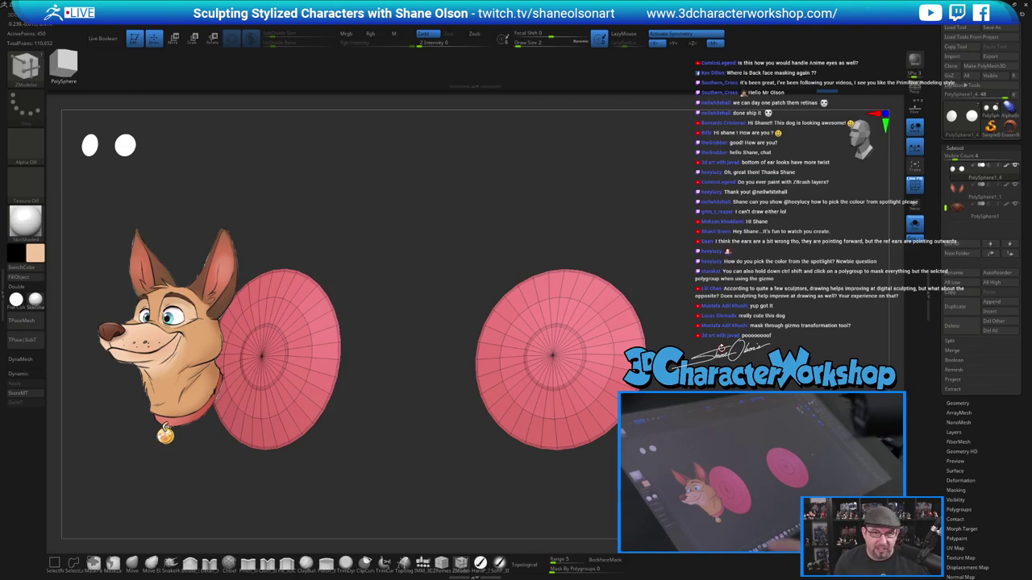
pyautogui.moveTo(720, 306); pyautogui.dragTo(709, 332)
pyautogui.press('d')
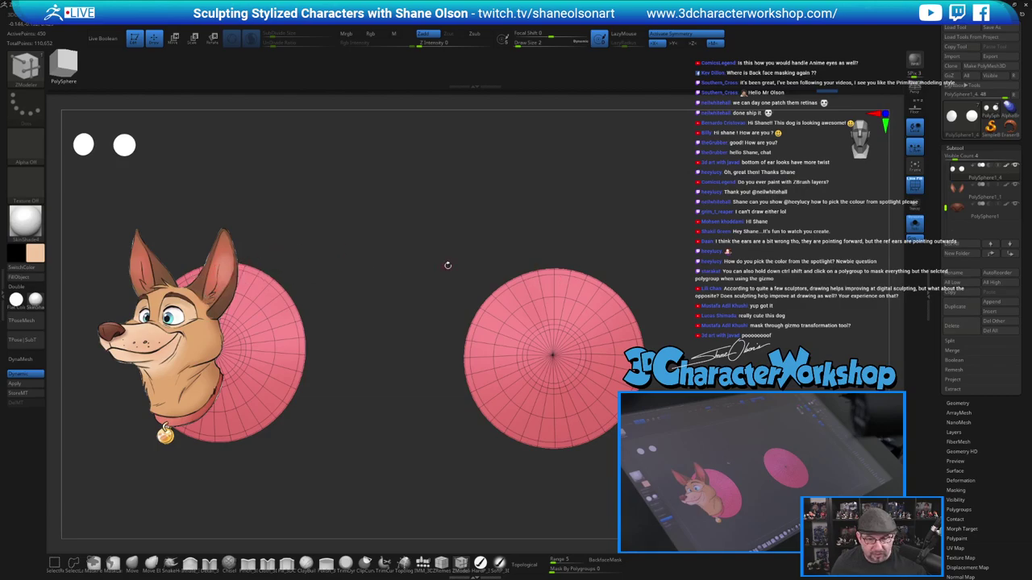
pyautogui.moveTo(448, 266); pyautogui.dragTo(444, 268)
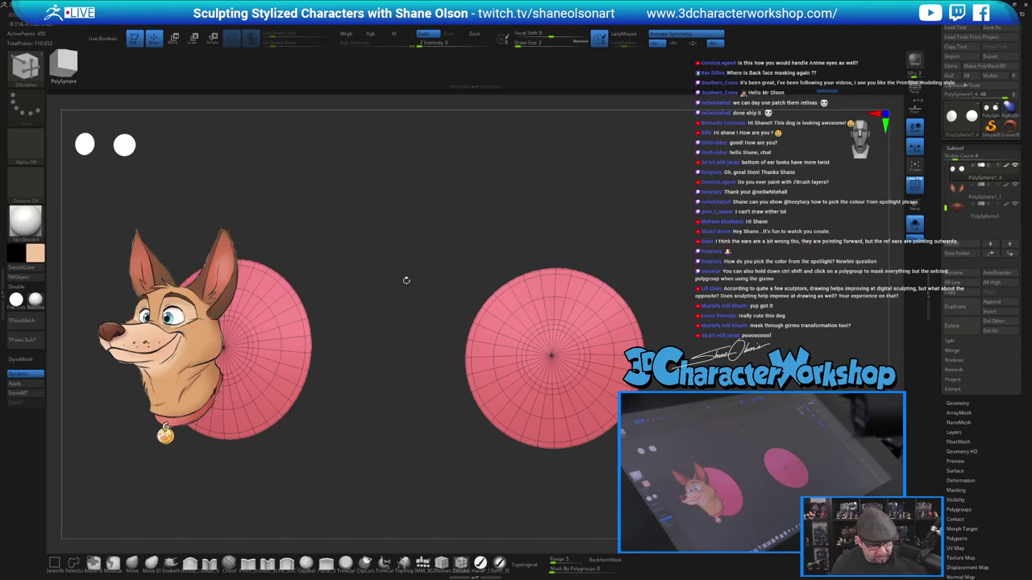
# Sample the light blue iris colour from the reference drawing, fill the iris discs with it and hide the wireframe.
pyautogui.hotkey('shift', 'z')
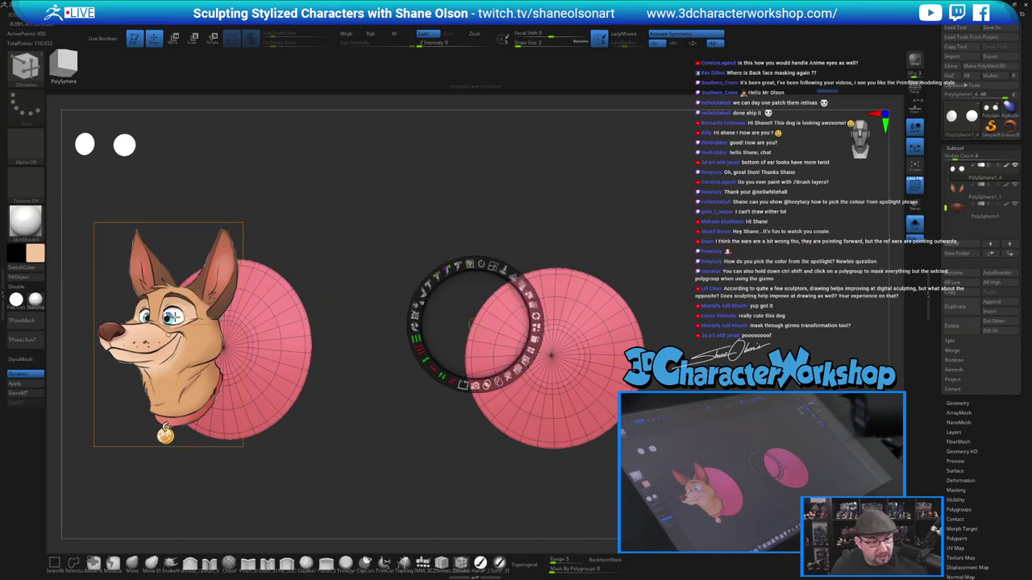
pyautogui.hotkey('shift', 'z')
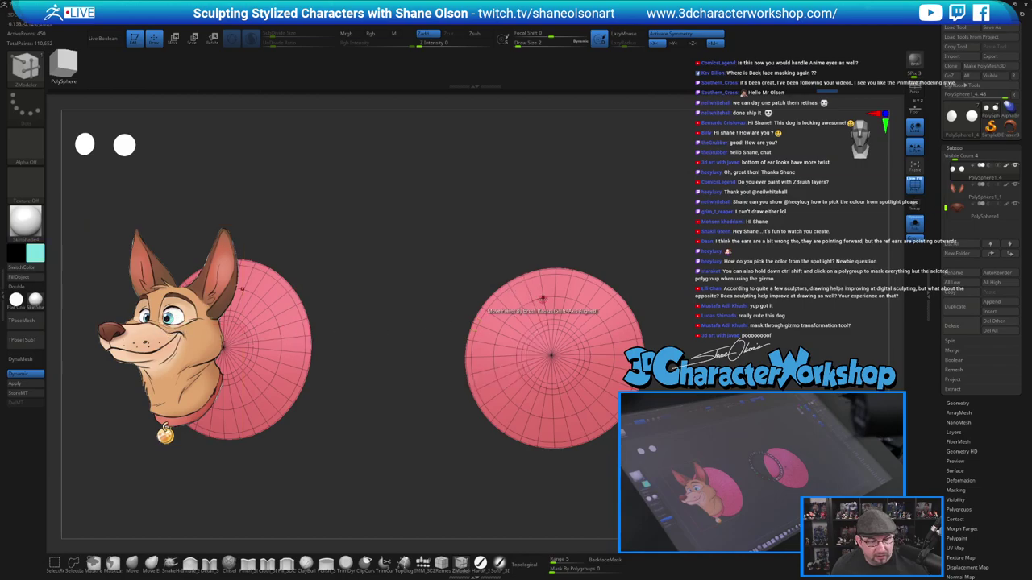
pyautogui.click(481, 570)
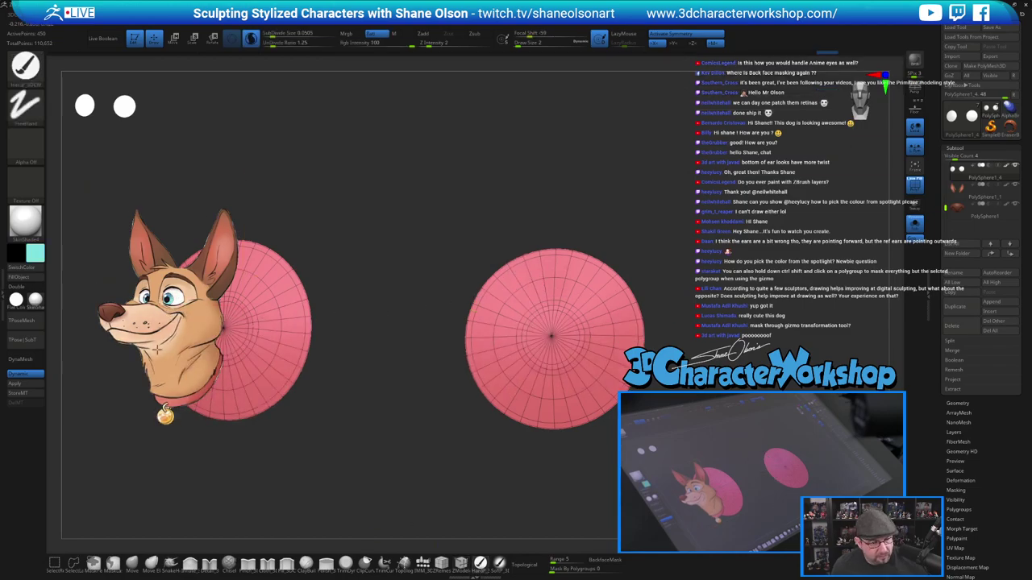
pyautogui.click(35, 278)
pyautogui.hotkey('shift', 'f')
pyautogui.keyDown('alt'); pyautogui.moveTo(723, 185); pyautogui.dragTo(761, 209); pyautogui.keyUp('alt')
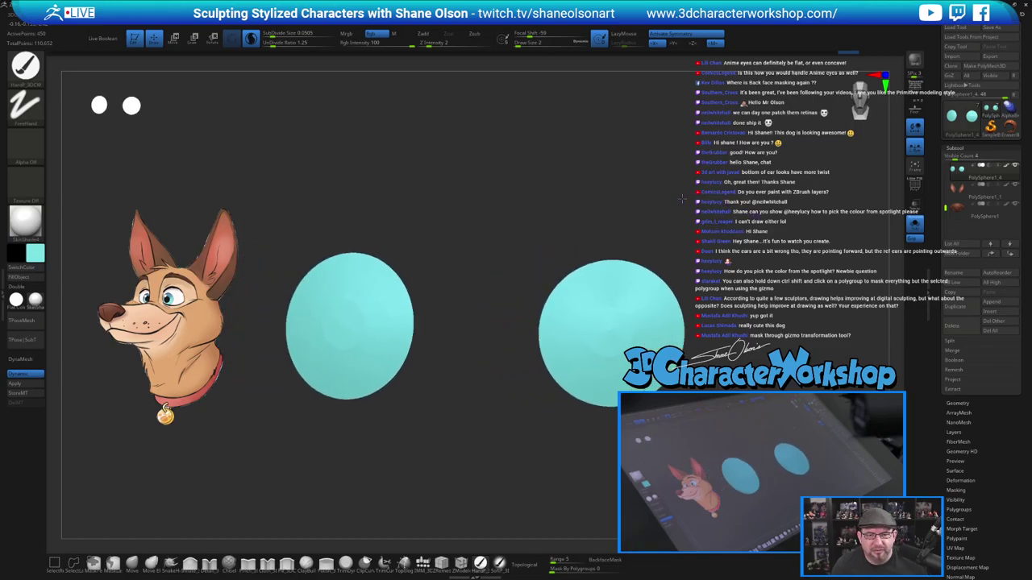
pyautogui.keyDown('alt'); pyautogui.moveTo(536, 202); pyautogui.dragTo(595, 184); pyautogui.keyUp('alt')
pyautogui.moveTo(545, 214); pyautogui.dragTo(541, 213)
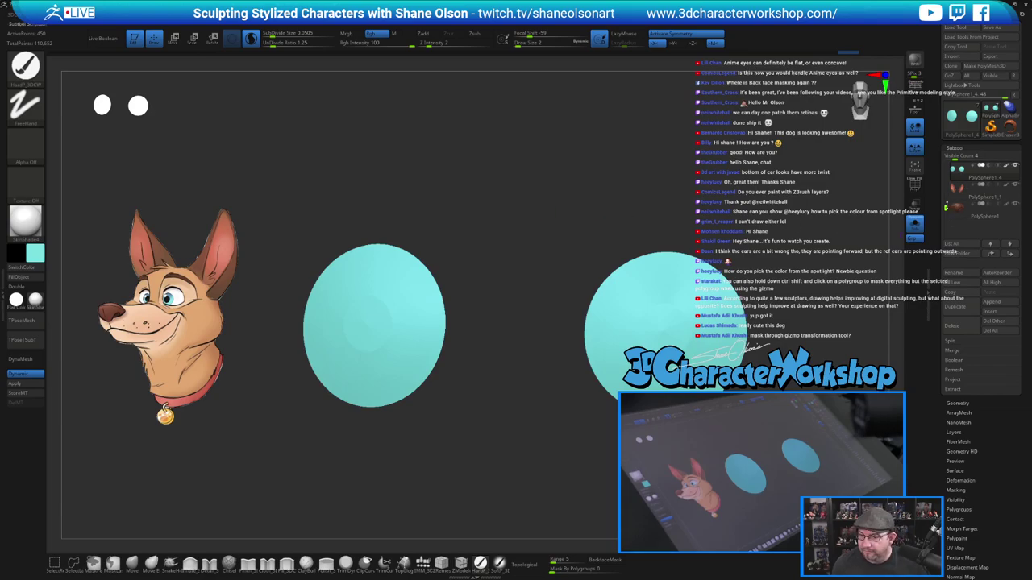
# Leave the isolated view of the iris discs and hide the head subtool to expose the eyeballs.
pyautogui.moveTo(946, 207); pyautogui.dragTo(946, 170)
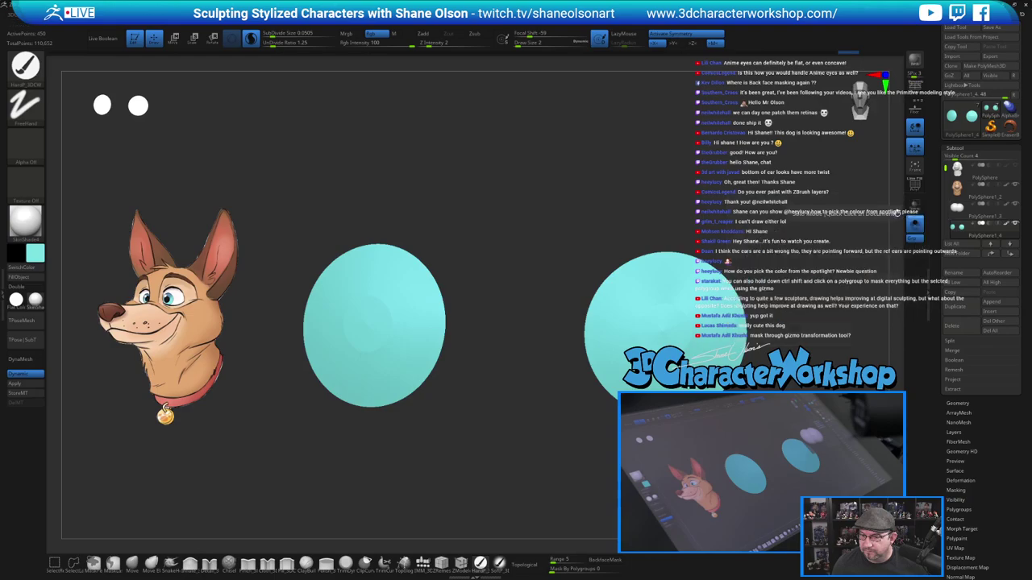
pyautogui.click(915, 226)
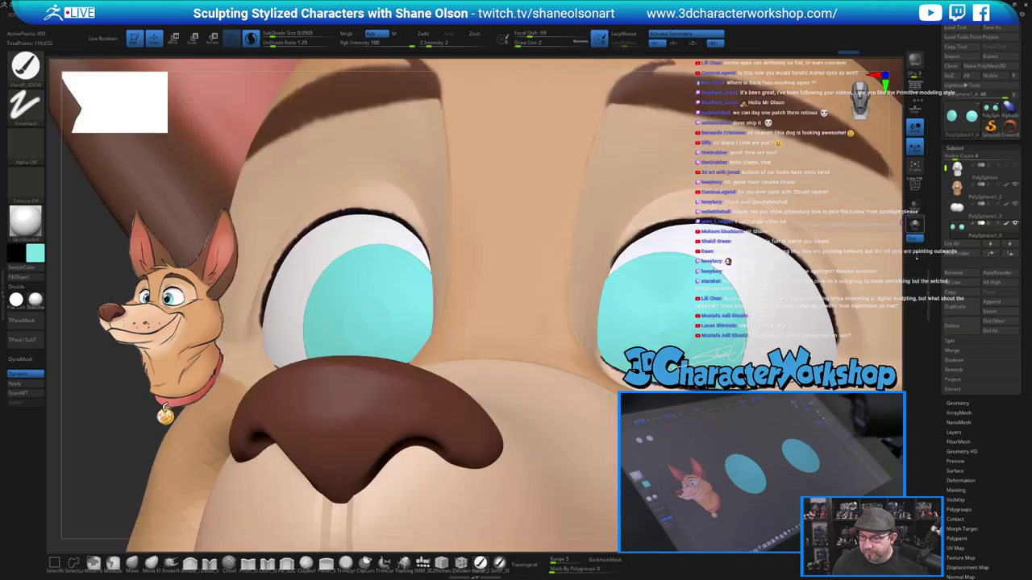
pyautogui.click(1017, 187)
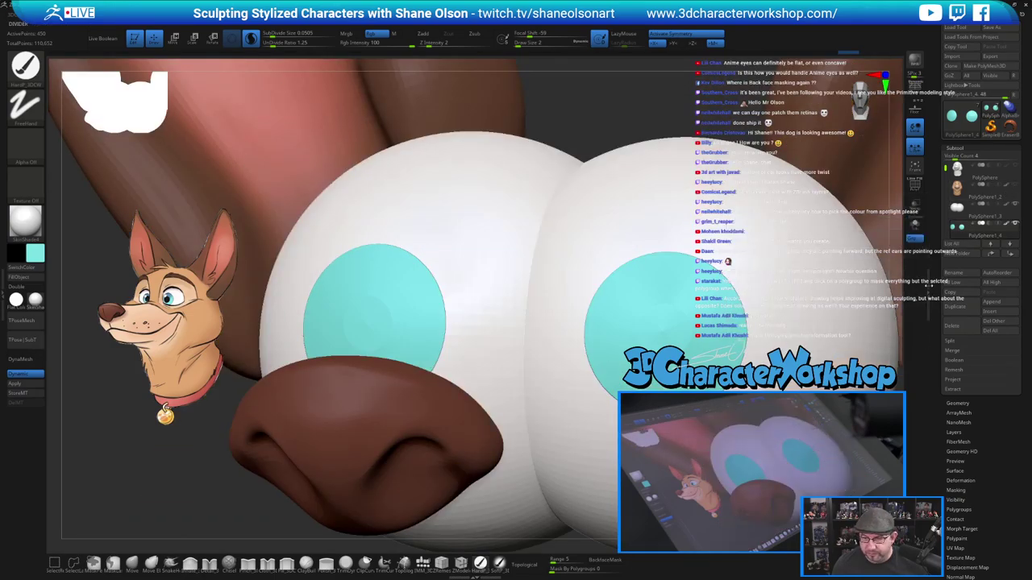
# Try twice to project the iris discs onto the eyeballs with ProjectAll, undoing each projection.
pyautogui.press('3')
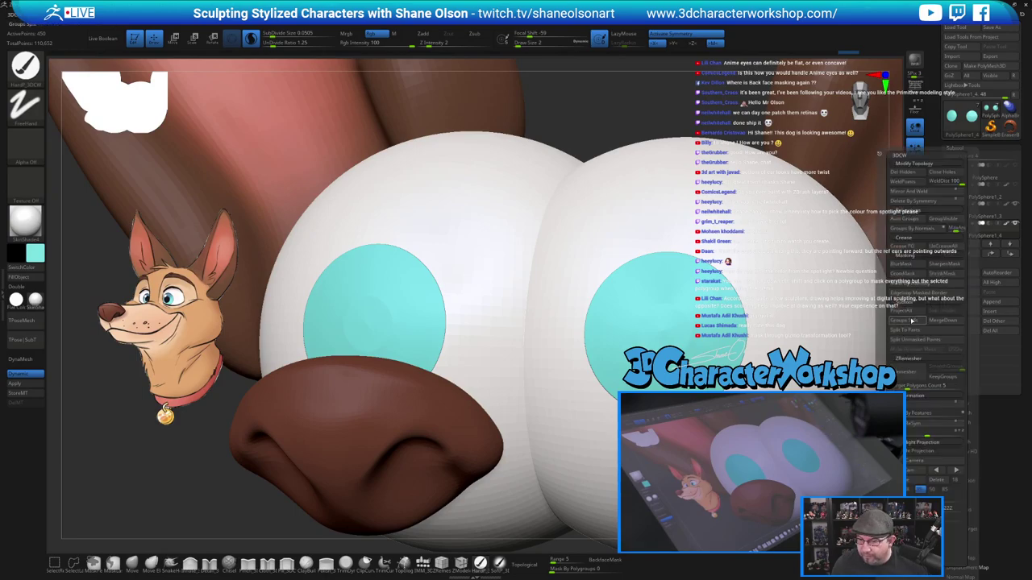
pyautogui.click(910, 312)
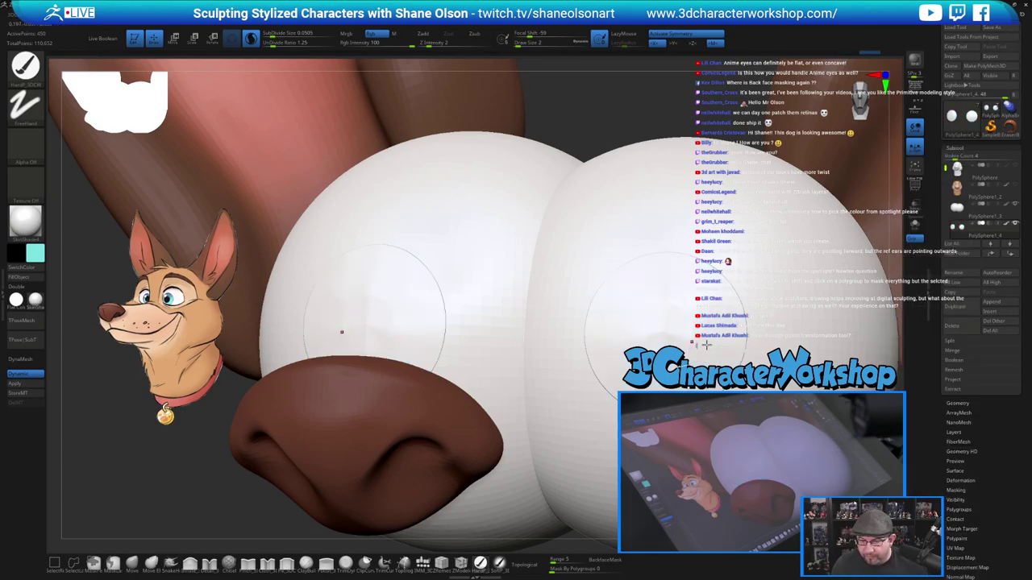
pyautogui.hotkey('ctrl', 'z')
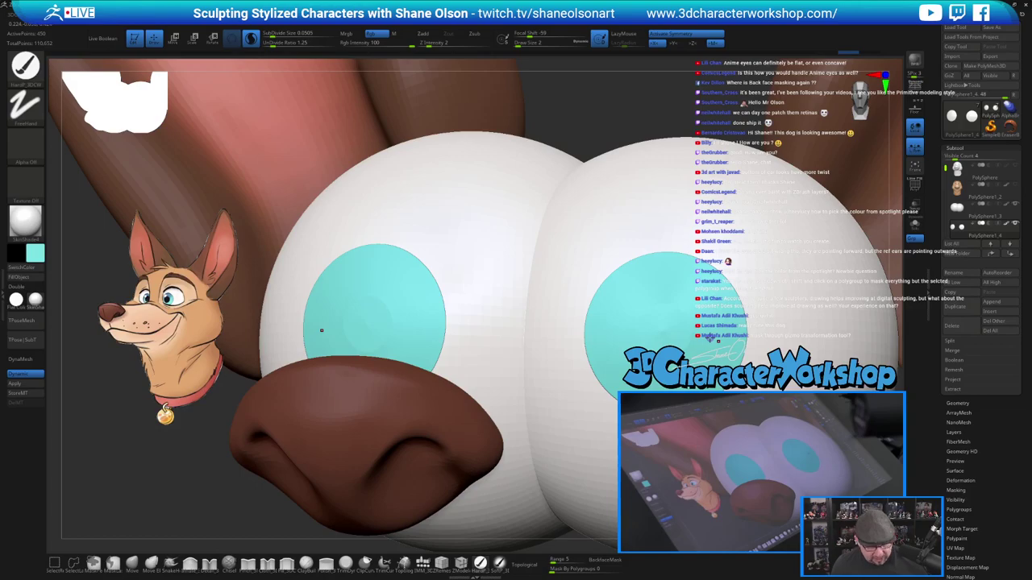
pyautogui.press('3')
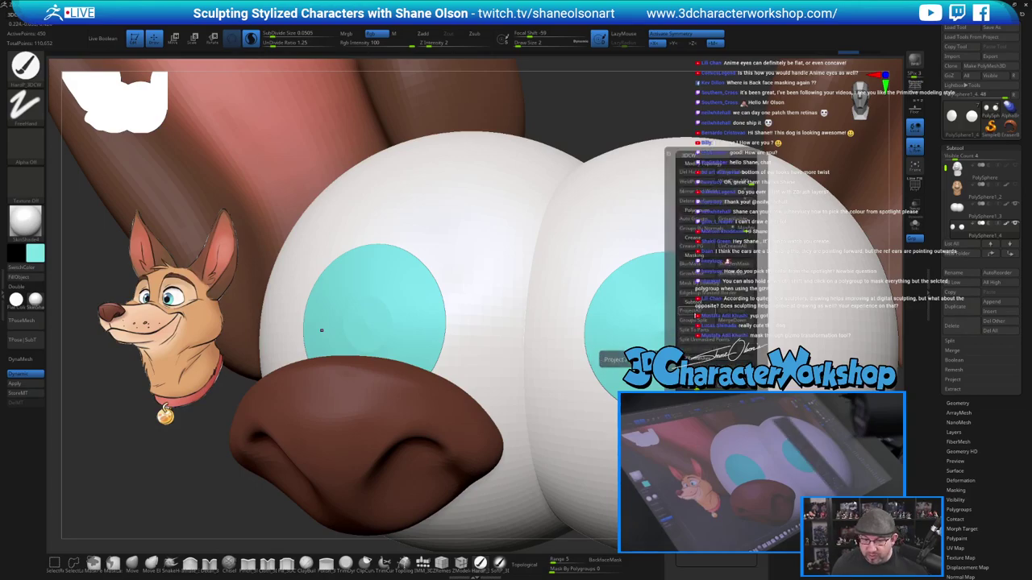
pyautogui.click(692, 311)
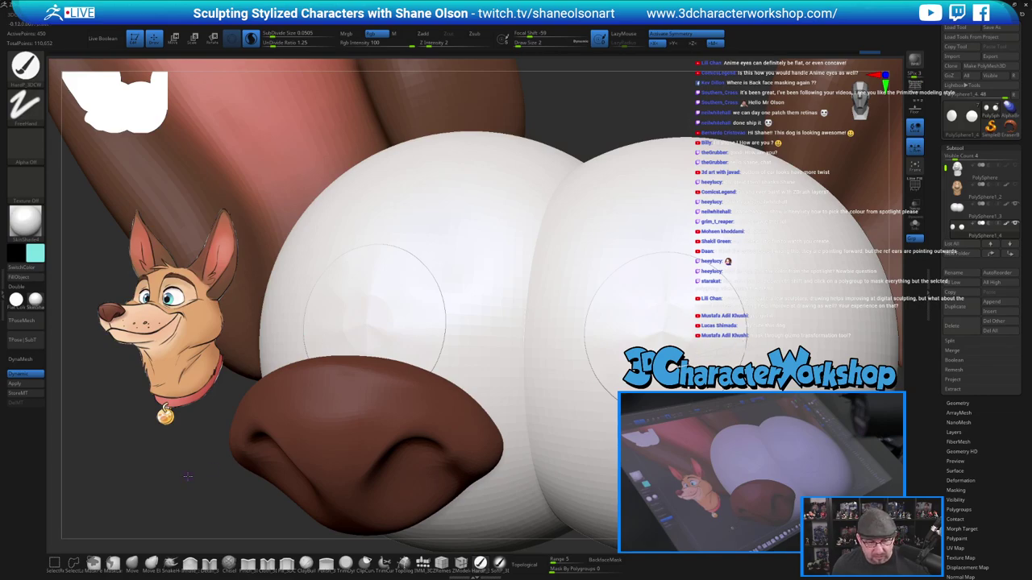
pyautogui.moveTo(187, 476)
pyautogui.keyDown('alt'); pyautogui.mouseDown()
pyautogui.moveTo(186, 457)
pyautogui.moveTo(190, 465)
pyautogui.mouseUp(); pyautogui.keyUp('alt')
pyautogui.hotkey('ctrl', 'z')
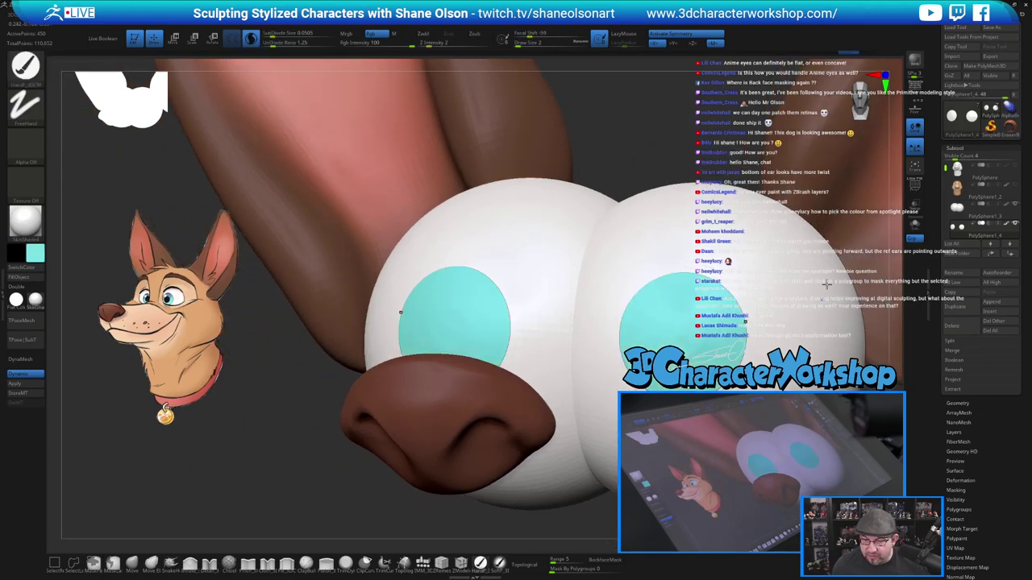
# Select the eyeballs, apply their dynamic subdivision as real geometry and subdivide them two more times.
pyautogui.click(982, 211)
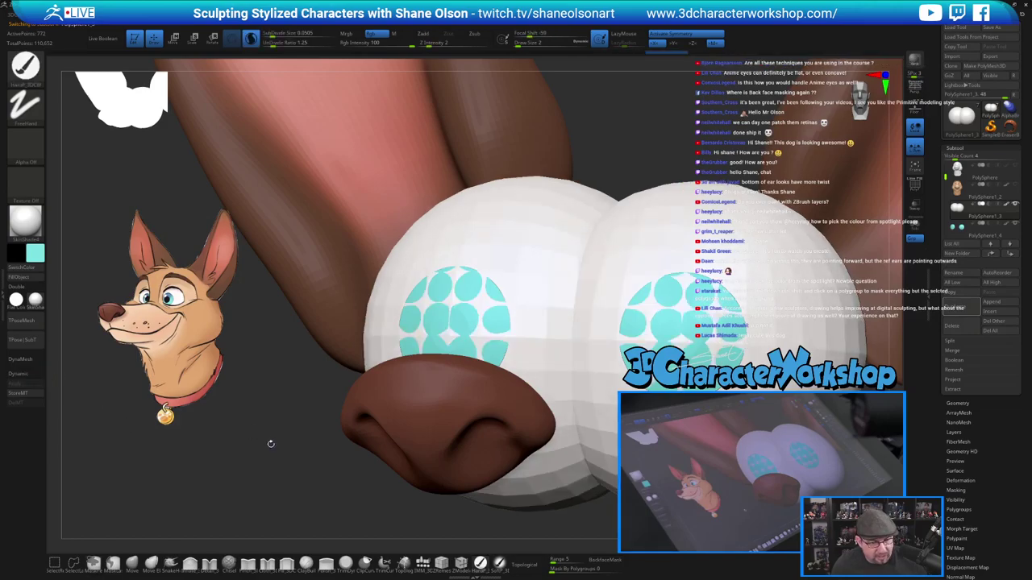
pyautogui.click(30, 375)
pyautogui.click(18, 385)
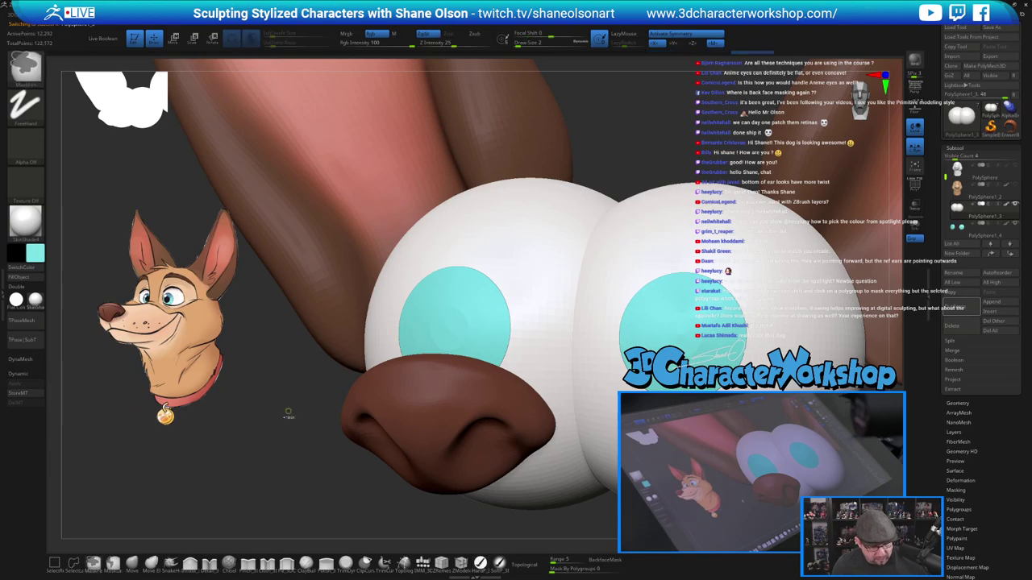
pyautogui.hotkey('ctrl', 'd')
pyautogui.hotkey('ctrl', 'd')
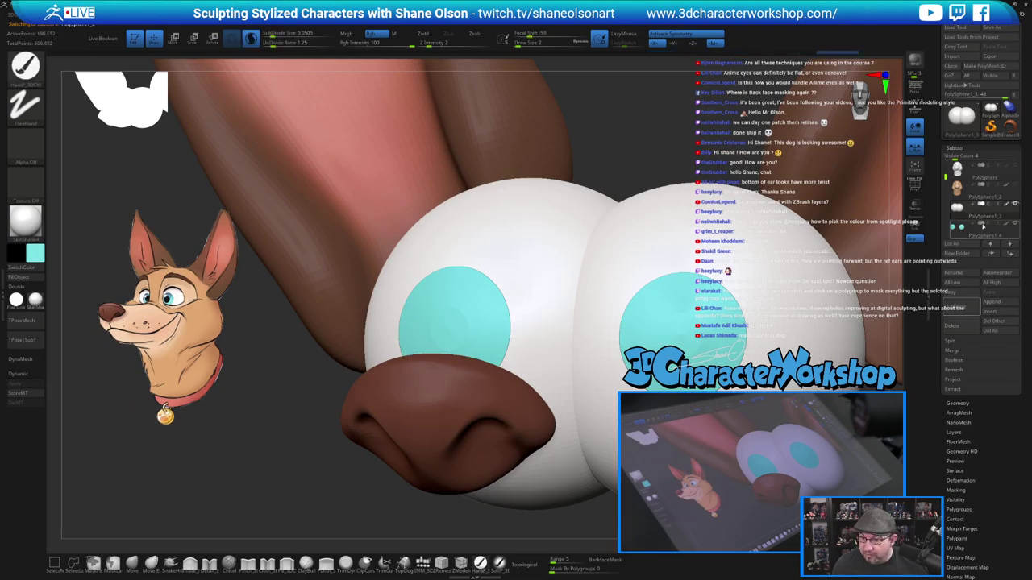
# Select the iris discs and project them onto the eyeballs with ProjectAll.
pyautogui.click(958, 233)
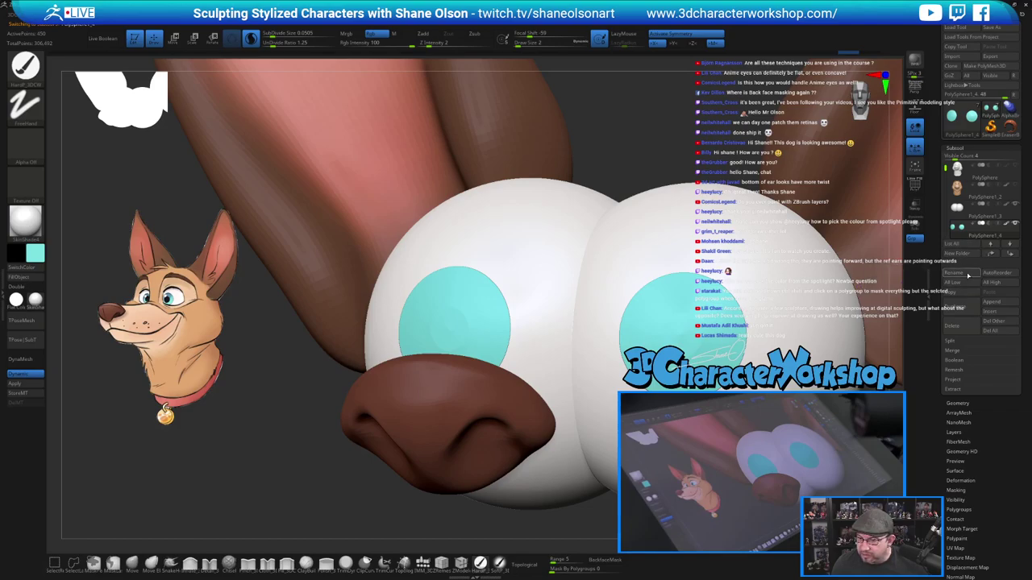
pyautogui.press('space')
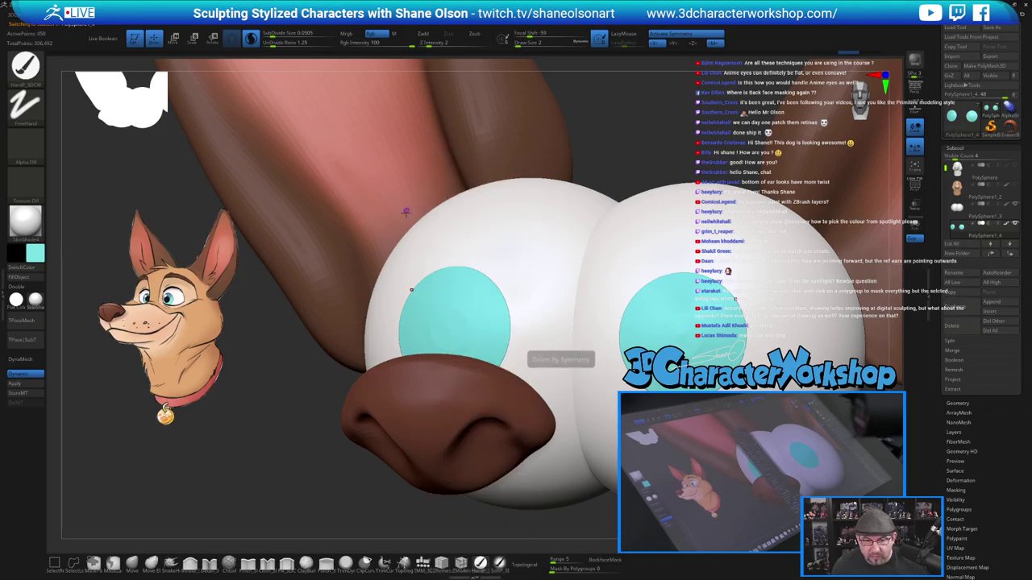
pyautogui.press('space')
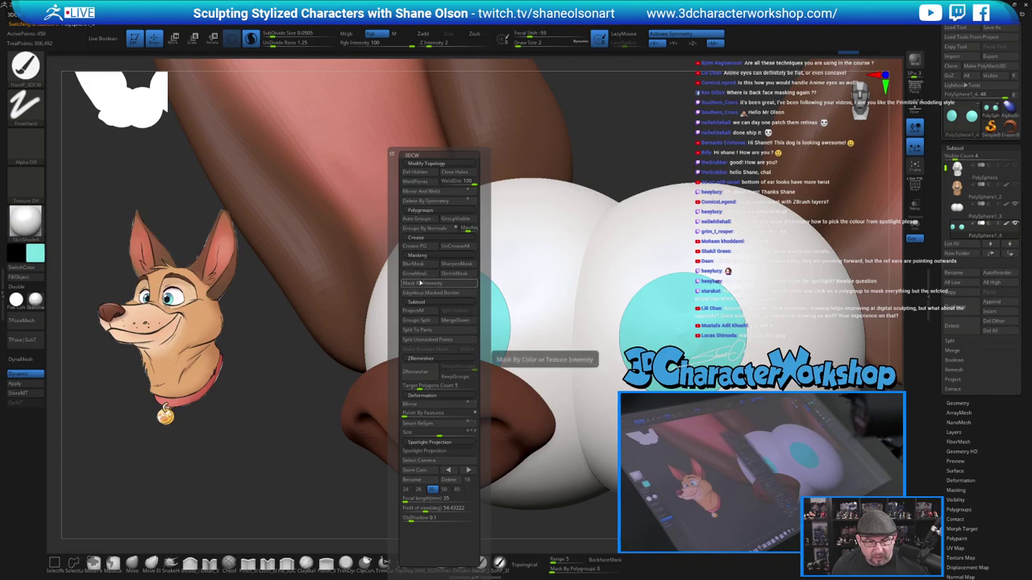
pyautogui.click(416, 312)
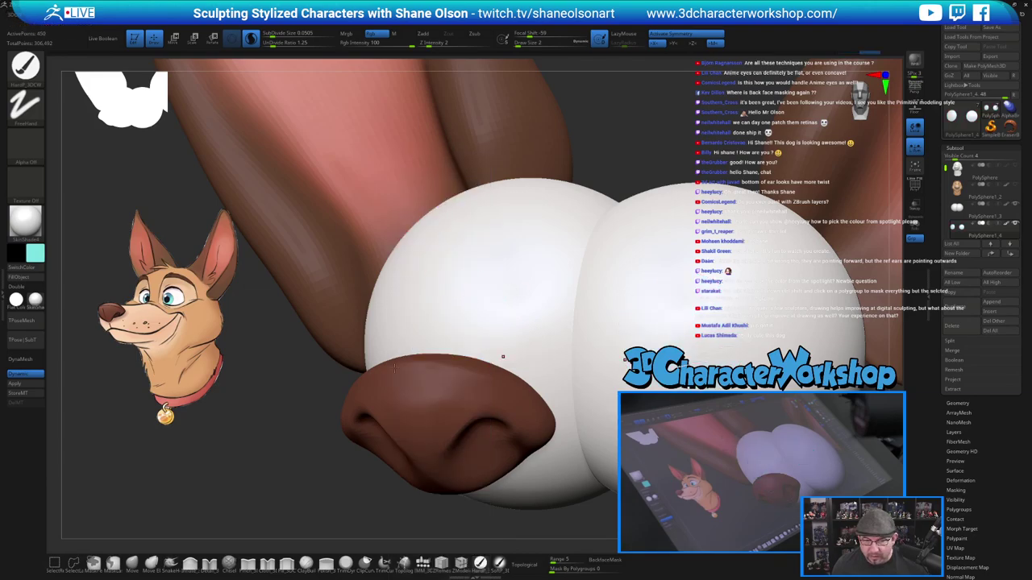
pyautogui.keyDown('alt'); pyautogui.moveTo(280, 401); pyautogui.dragTo(298, 372); pyautogui.keyUp('alt')
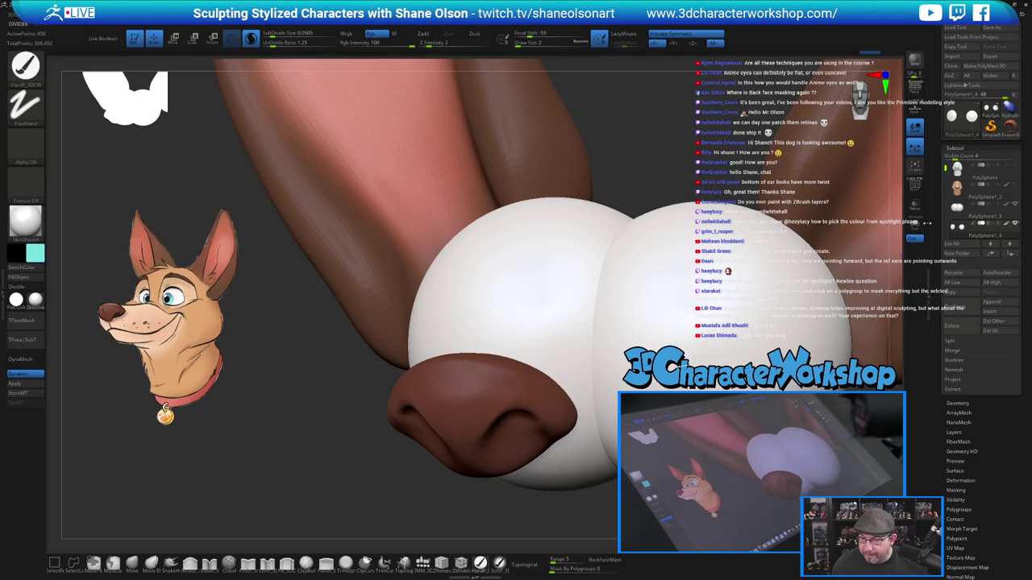
# Check how the projected iris discs sit on the eyeballs and refill them with the light blue colour.
pyautogui.press('w')
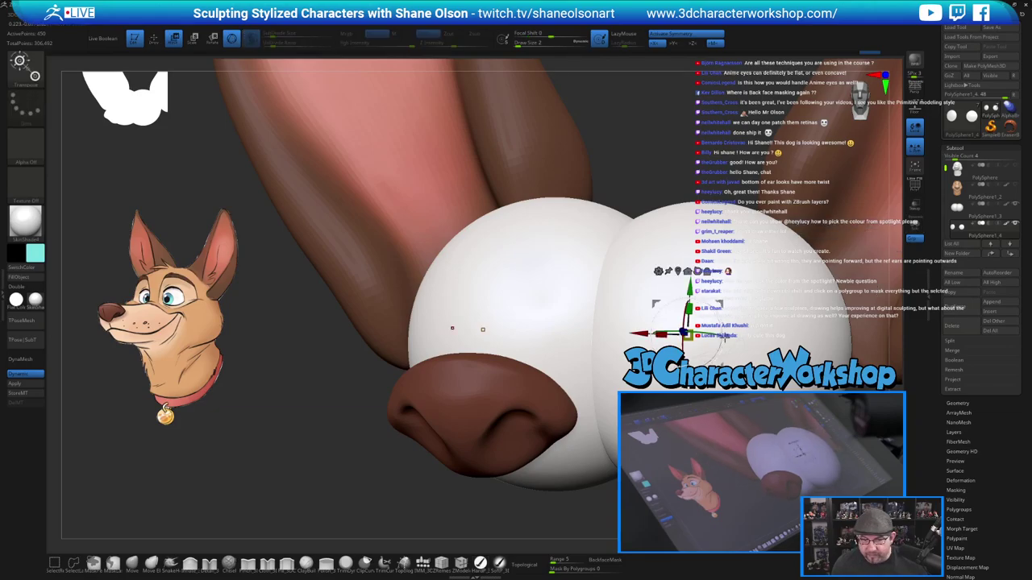
pyautogui.moveTo(338, 419); pyautogui.dragTo(303, 418)
pyautogui.moveTo(494, 328); pyautogui.dragTo(539, 326)
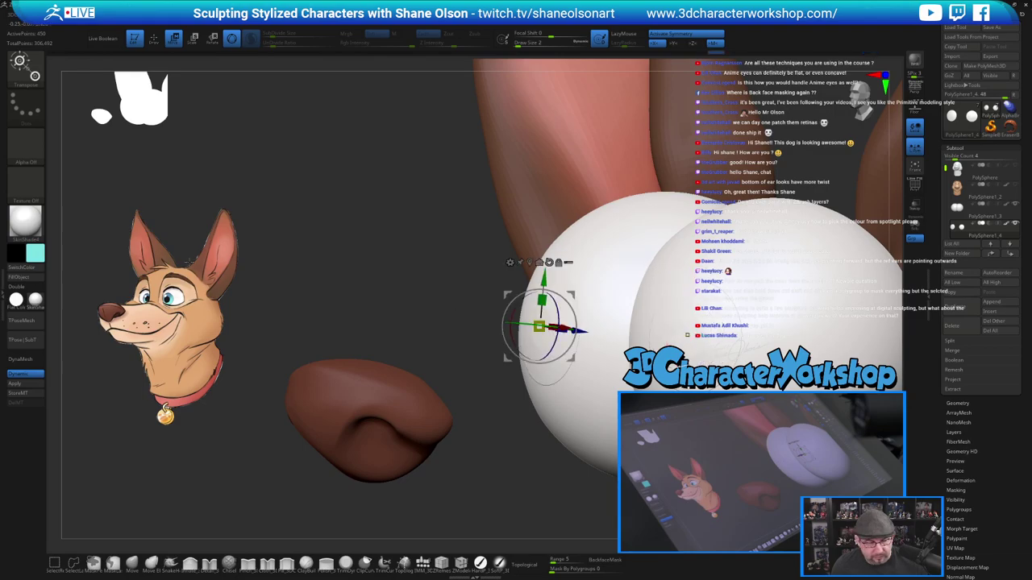
pyautogui.click(19, 277)
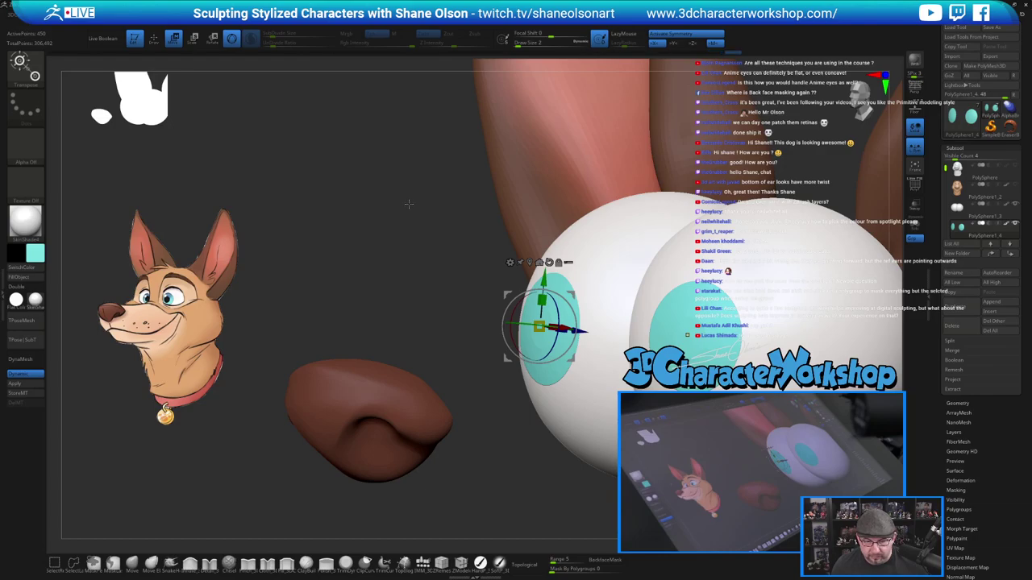
# Return to draw mode, show the head subtool again and review the eyes on the whole face from several angles.
pyautogui.press('q')
pyautogui.moveTo(412, 180); pyautogui.dragTo(423, 248)
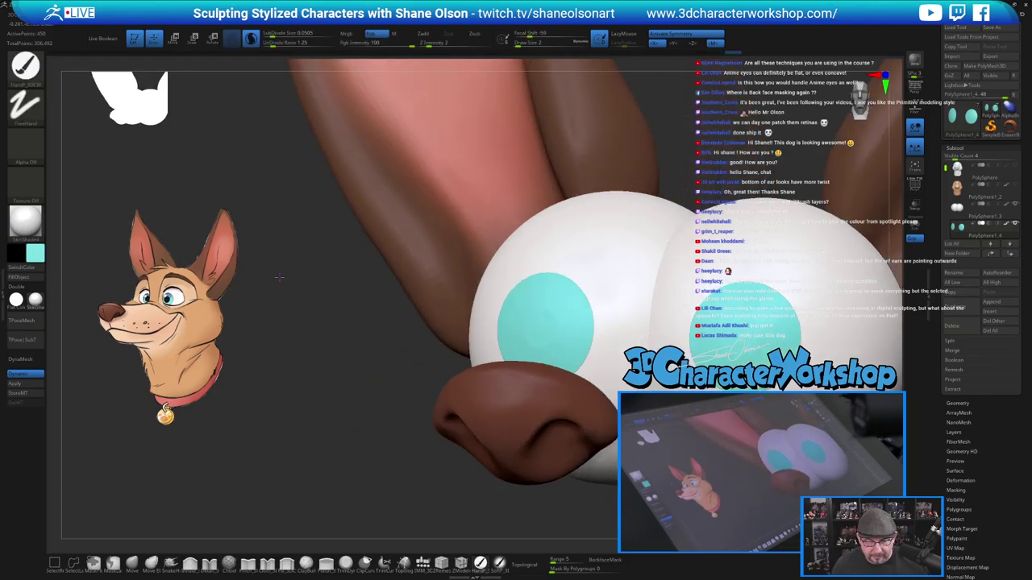
pyautogui.keyDown('alt'); pyautogui.moveTo(274, 251); pyautogui.dragTo(262, 165); pyautogui.keyUp('alt')
pyautogui.moveTo(545, 179); pyautogui.dragTo(524, 165)
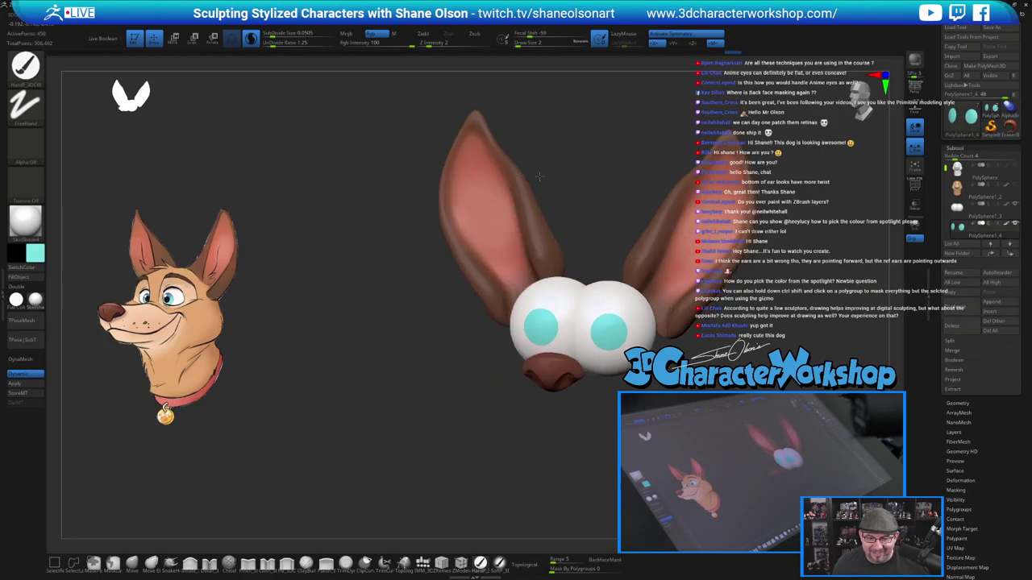
pyautogui.click(1014, 186)
pyautogui.keyDown('alt'); pyautogui.moveTo(366, 218); pyautogui.dragTo(304, 215); pyautogui.keyUp('alt')
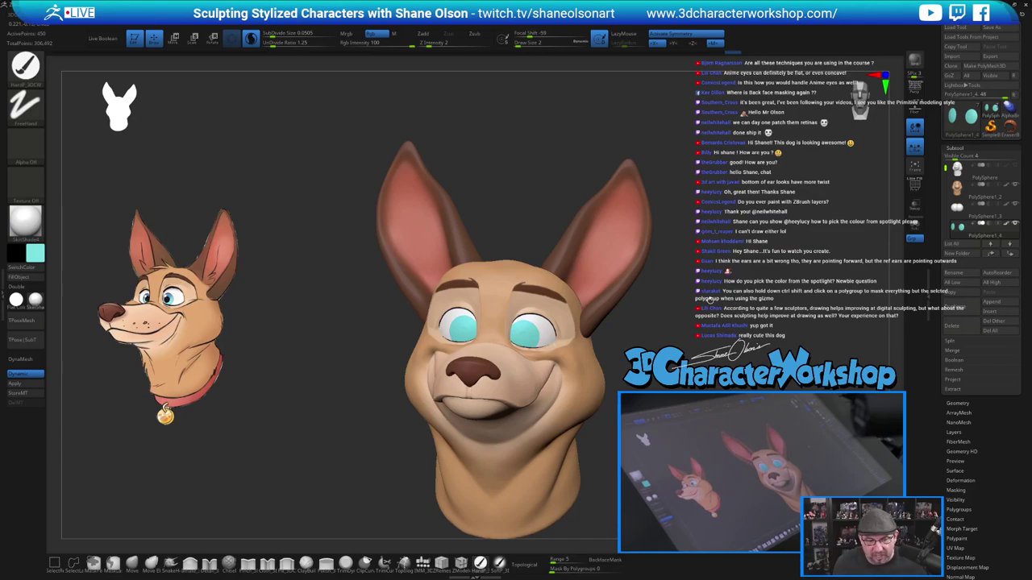
pyautogui.moveTo(710, 299); pyautogui.dragTo(698, 354)
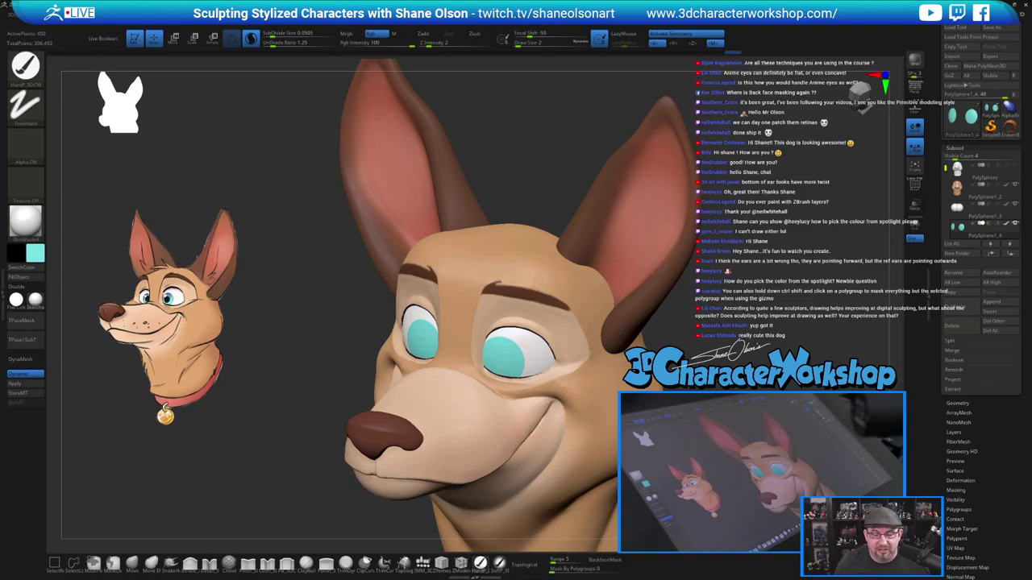
pyautogui.moveTo(708, 354); pyautogui.dragTo(720, 330)
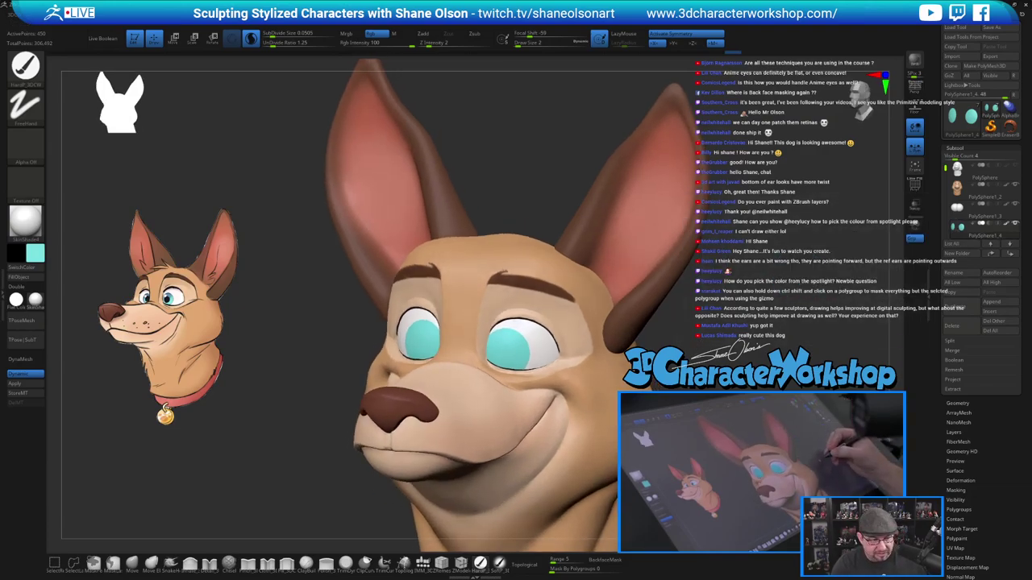
# Sample the darker blue of the iris from the reference drawing and set up the soft paint brush at draw size 39.
pyautogui.hotkey('shift', 'z')
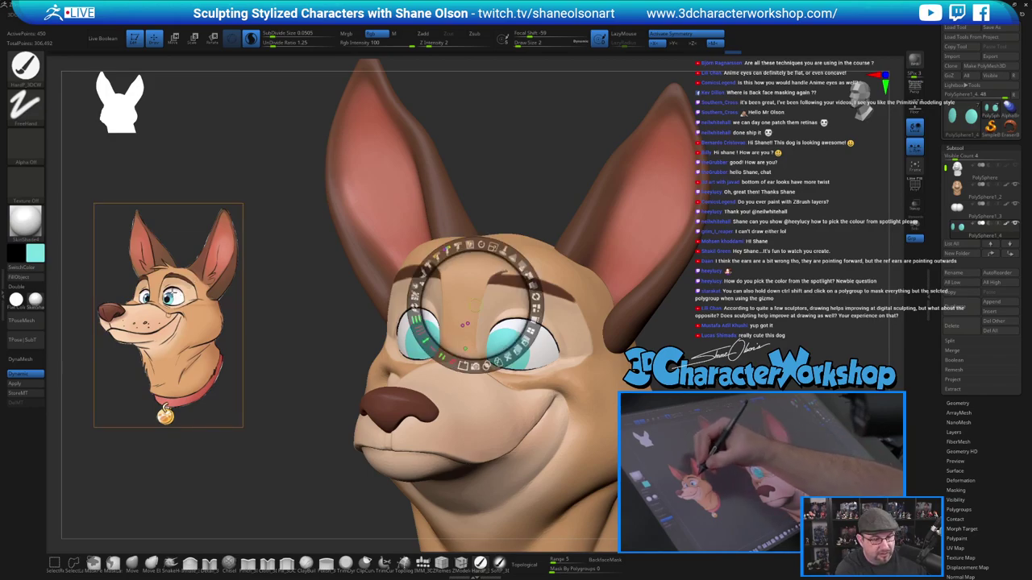
pyautogui.click(168, 297)
pyautogui.press('z')
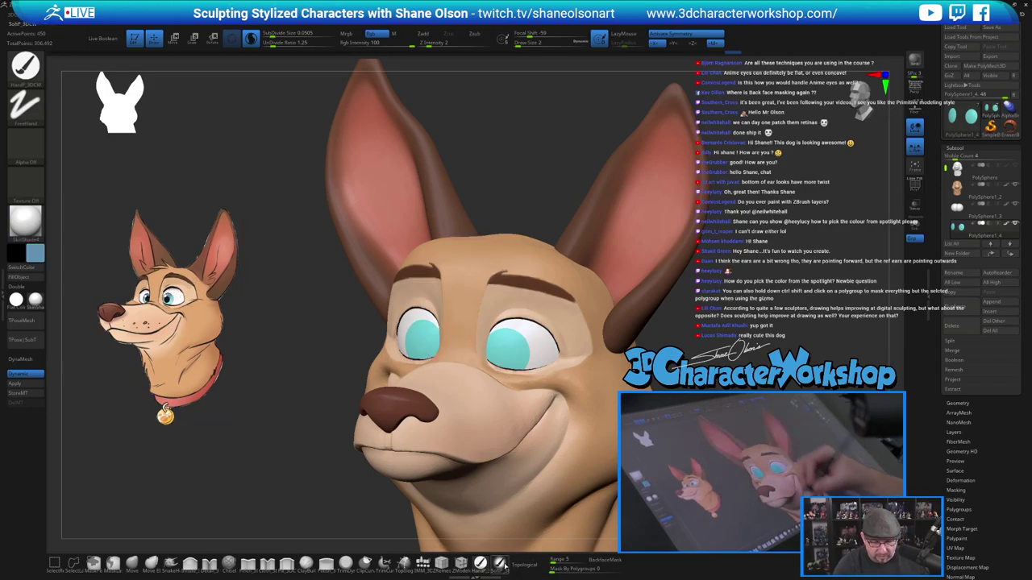
pyautogui.click(500, 564)
pyautogui.click(474, 570)
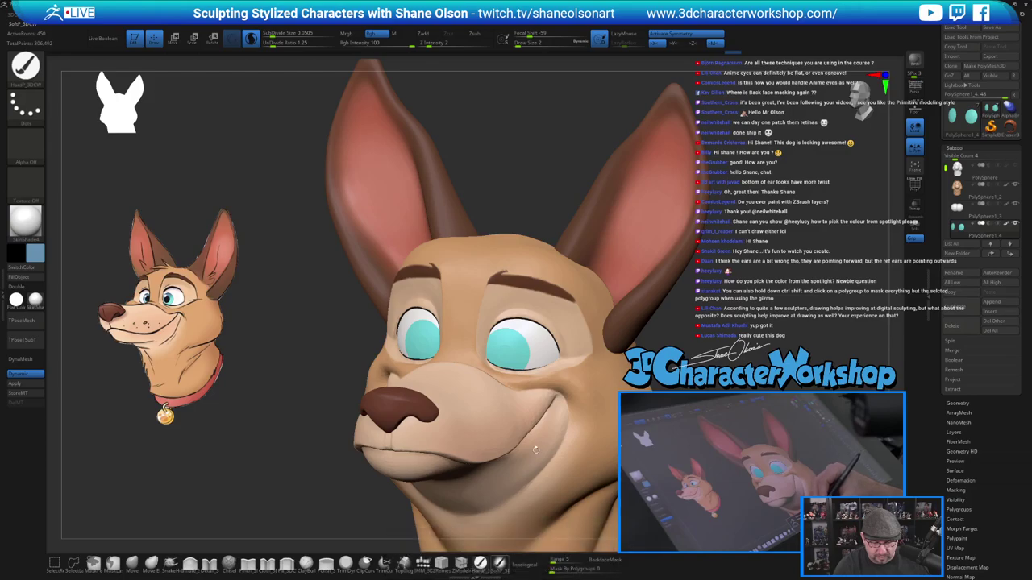
pyautogui.press('s')
pyautogui.moveTo(555, 199); pyautogui.dragTo(557, 194)
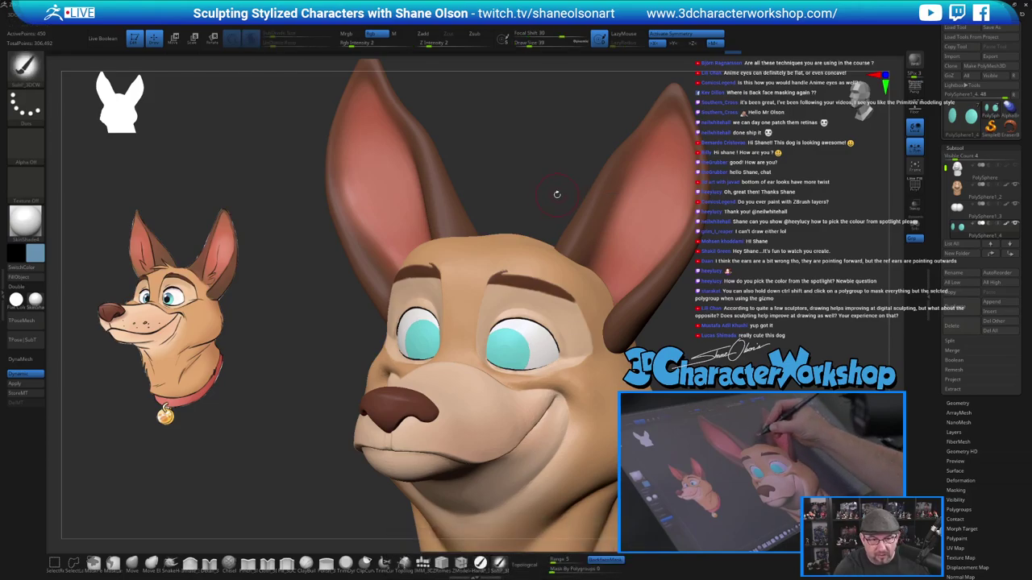
pyautogui.keyDown('shift'); pyautogui.click(251, 39); pyautogui.keyUp('shift')
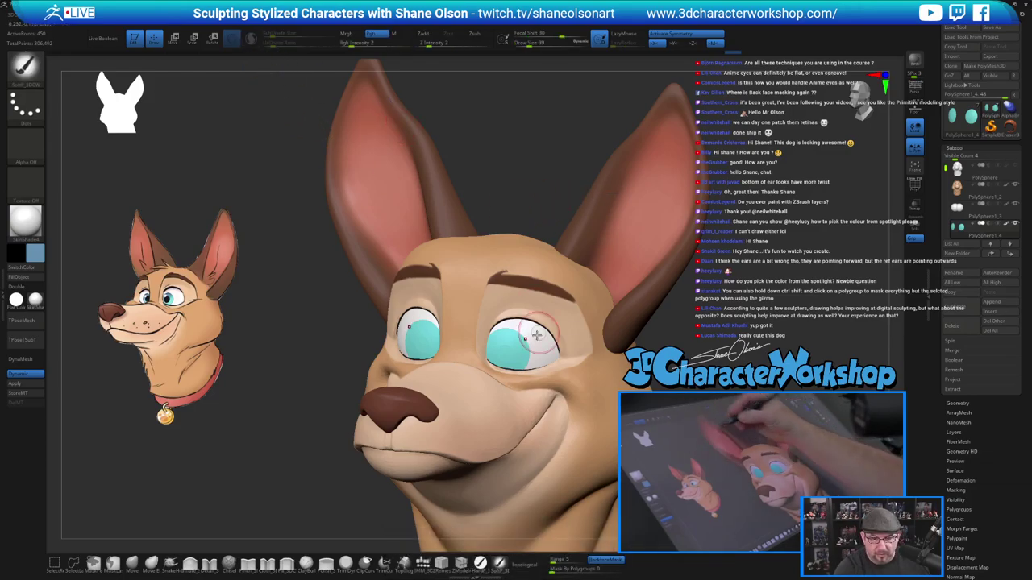
# Enlarge the brush to draw size 62 and paint soft darker blue shading over the upper part of the irises.
pyautogui.moveTo(501, 332); pyautogui.dragTo(490, 341)
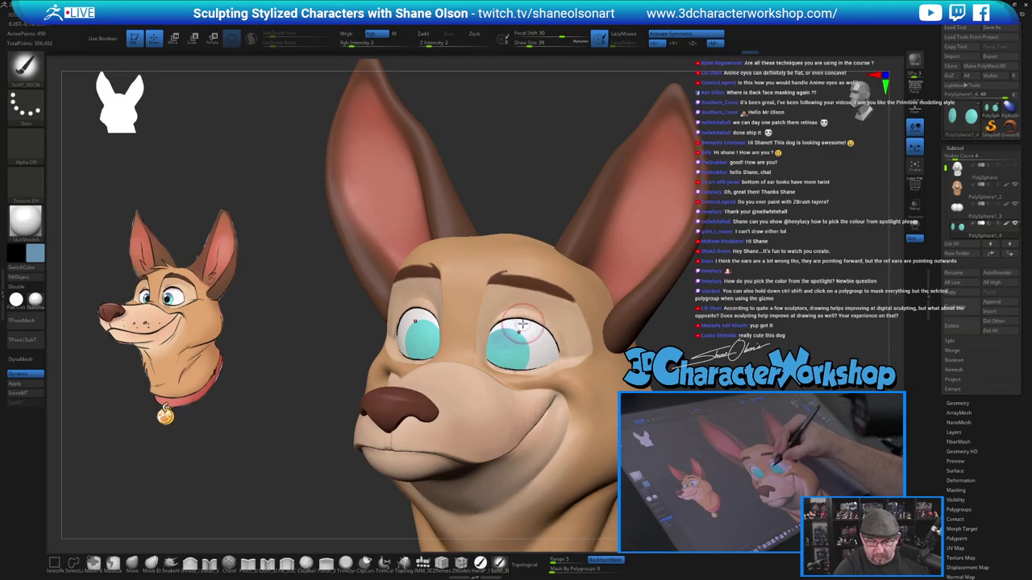
pyautogui.moveTo(641, 379); pyautogui.dragTo(697, 377)
pyautogui.press(']')
pyautogui.press(']')
pyautogui.moveTo(510, 340)
pyautogui.mouseDown()
pyautogui.moveTo(520, 346)
pyautogui.moveTo(511, 332)
pyautogui.mouseUp()
pyautogui.moveTo(677, 355); pyautogui.dragTo(621, 355)
pyautogui.moveTo(510, 336); pyautogui.dragTo(507, 332)
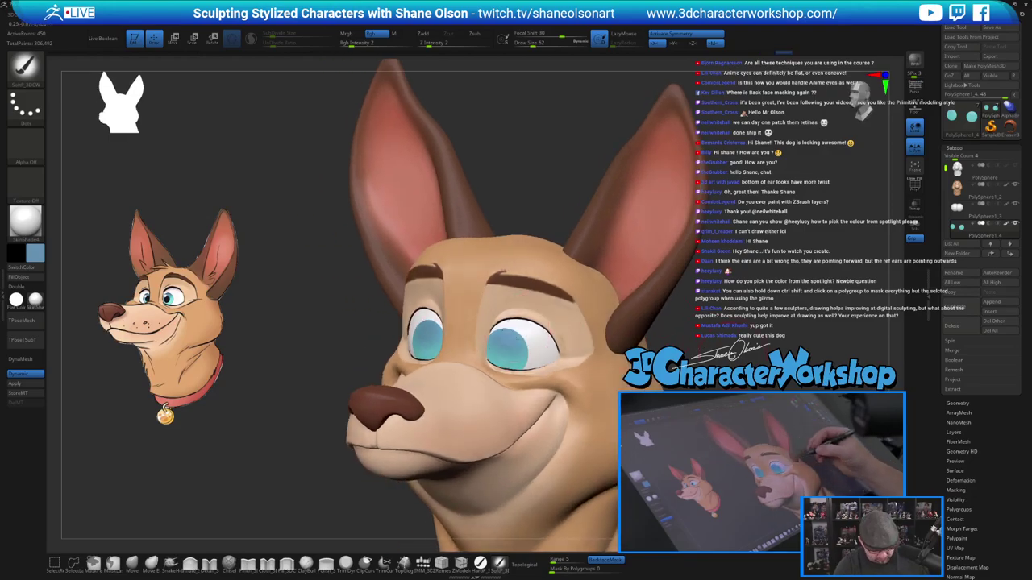
# Show the iris discs' wireframe, turn off their dynamic subdivision and isolate them.
pyautogui.hotkey('shift', 'f')
pyautogui.hotkey('shift', 'd')
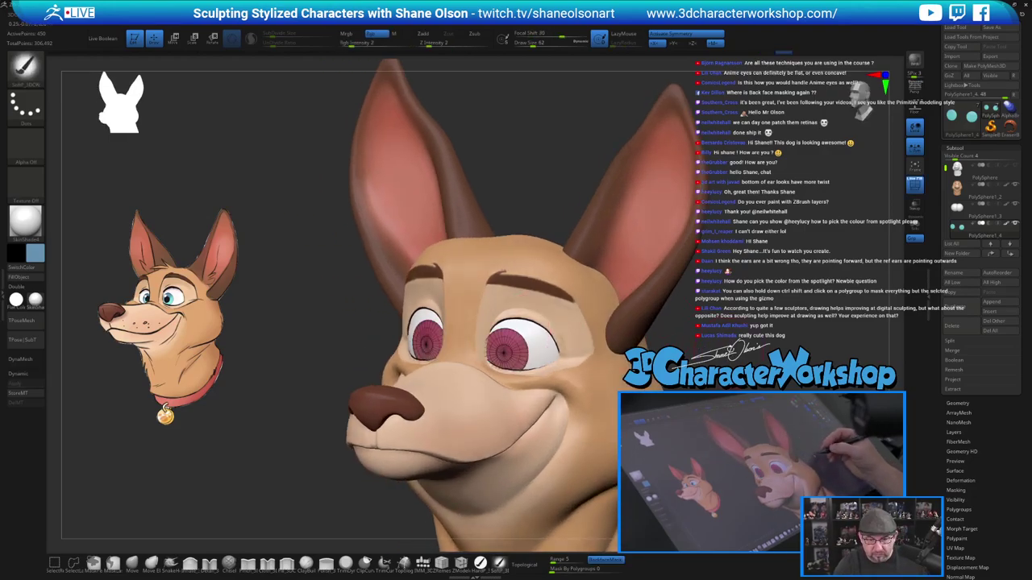
pyautogui.click(917, 227)
pyautogui.moveTo(663, 250)
pyautogui.keyDown('alt'); pyautogui.mouseDown()
pyautogui.moveTo(660, 310)
pyautogui.moveTo(698, 259)
pyautogui.mouseUp(); pyautogui.keyUp('alt')
# Set the draw size to 17 and use SelectLasso to hide the pupil polygons at the centre of the iris discs.
pyautogui.press('s')
pyautogui.click(677, 306)
pyautogui.moveTo(686, 310)
pyautogui.keyDown('shift'); pyautogui.mouseDown()
pyautogui.moveTo(699, 313)
pyautogui.moveTo(713, 285)
pyautogui.mouseUp(); pyautogui.keyUp('shift')
pyautogui.click(74, 564)
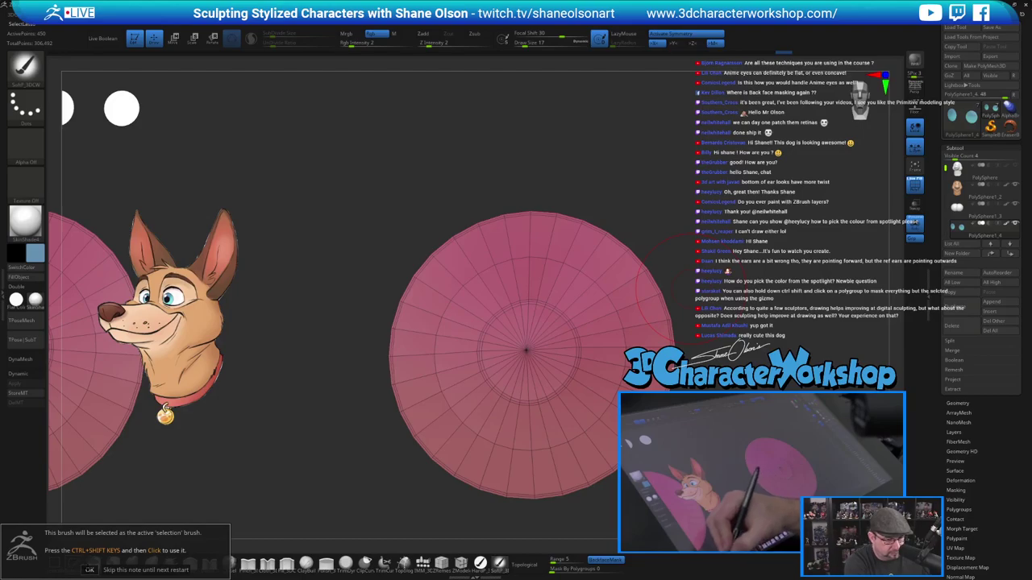
pyautogui.moveTo(540, 329)
pyautogui.keyDown('ctrl'); pyautogui.keyDown('shift'); pyautogui.mouseDown()
pyautogui.moveTo(511, 341)
pyautogui.moveTo(540, 365)
pyautogui.moveTo(538, 355)
pyautogui.mouseUp(); pyautogui.keyUp('shift'); pyautogui.keyUp('ctrl')
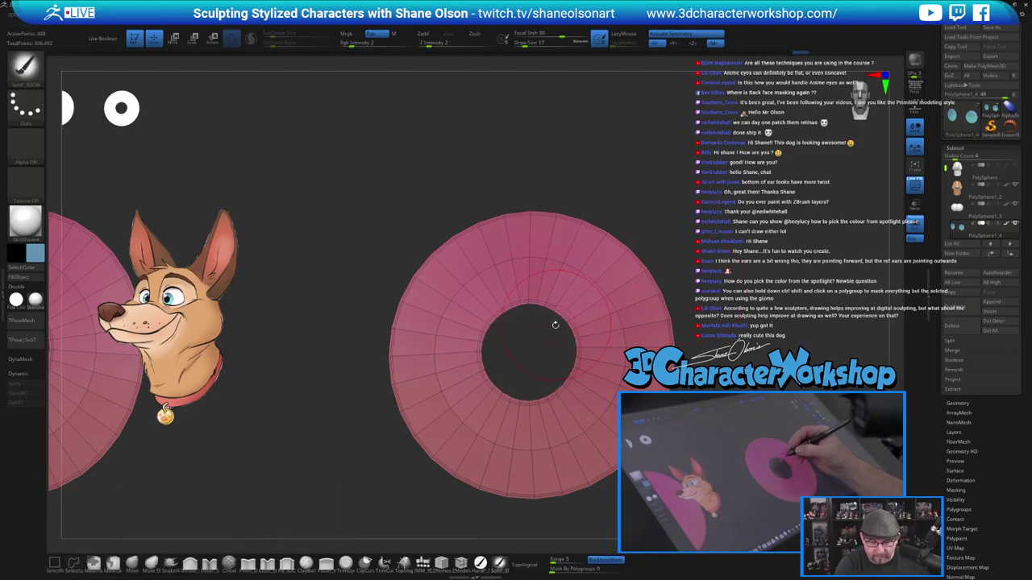
# Shrink the visible iris area by one ring and group it as its own polygroup, separate from the pupil polygons.
pyautogui.keyDown('alt'); pyautogui.moveTo(736, 256); pyautogui.dragTo(733, 316); pyautogui.keyUp('alt')
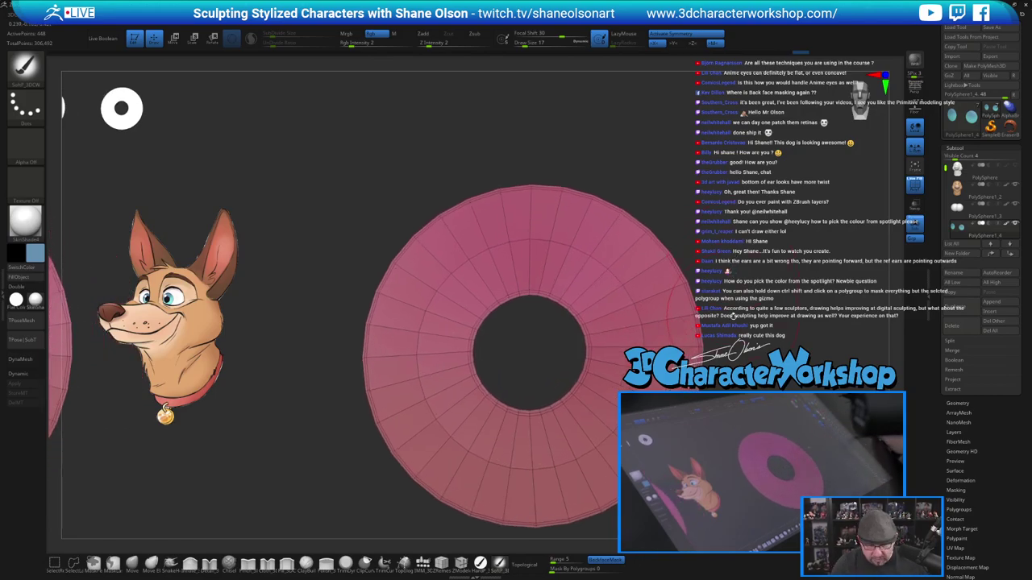
pyautogui.press('space')
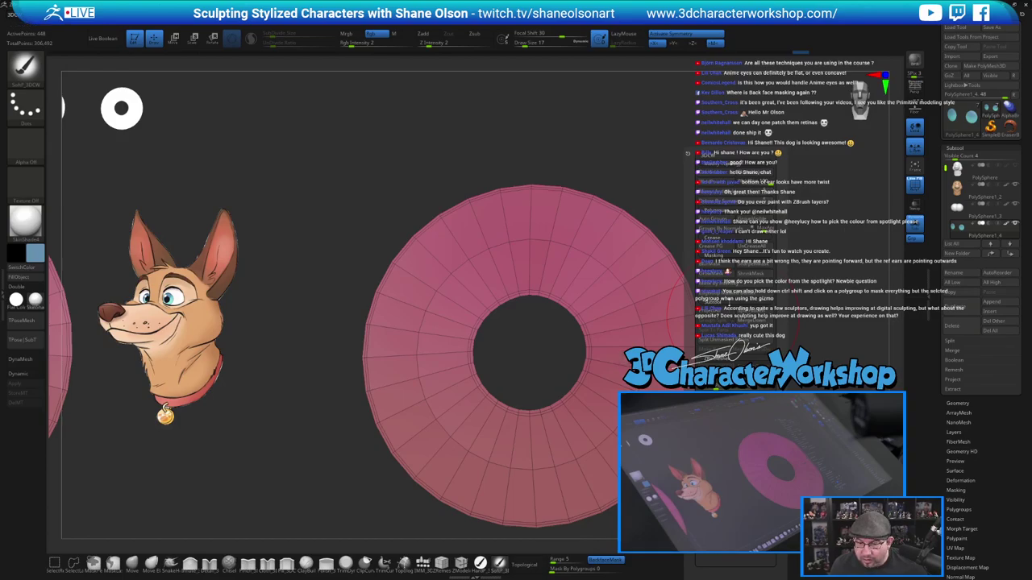
pyautogui.moveTo(979, 438); pyautogui.dragTo(980, 370)
pyautogui.moveTo(981, 417); pyautogui.dragTo(977, 405)
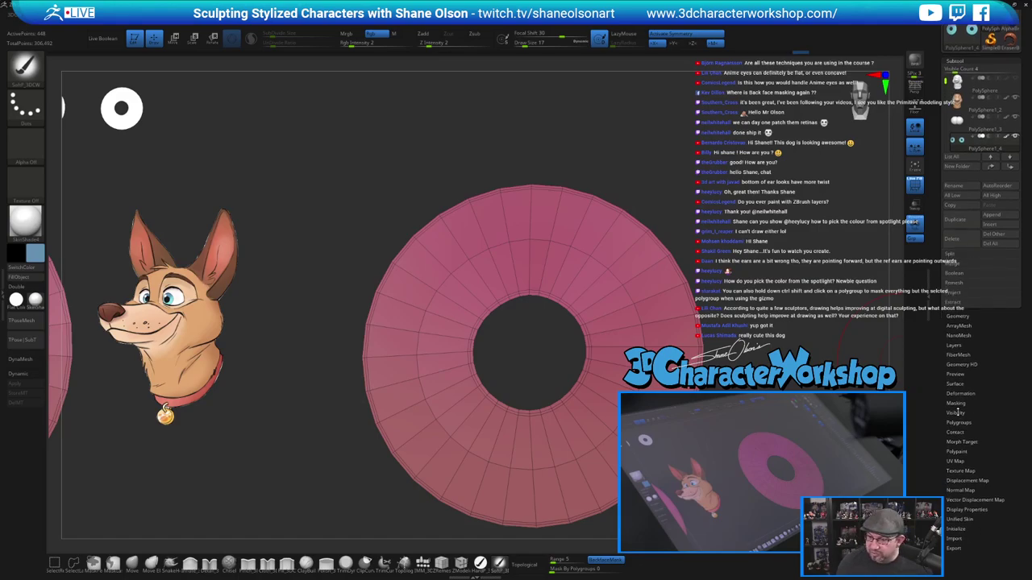
pyautogui.click(958, 412)
pyautogui.moveTo(978, 327); pyautogui.dragTo(977, 371)
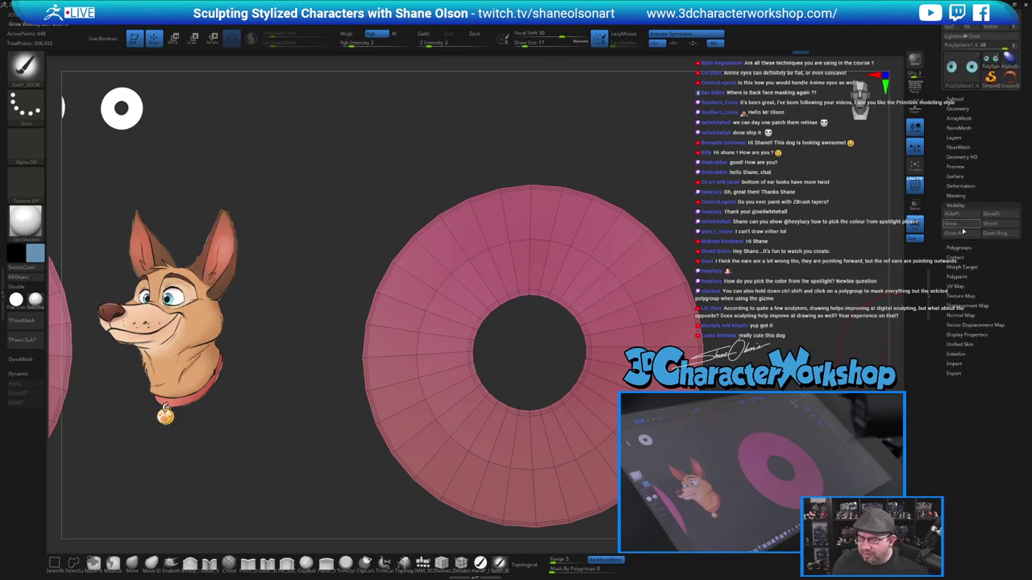
pyautogui.click(995, 229)
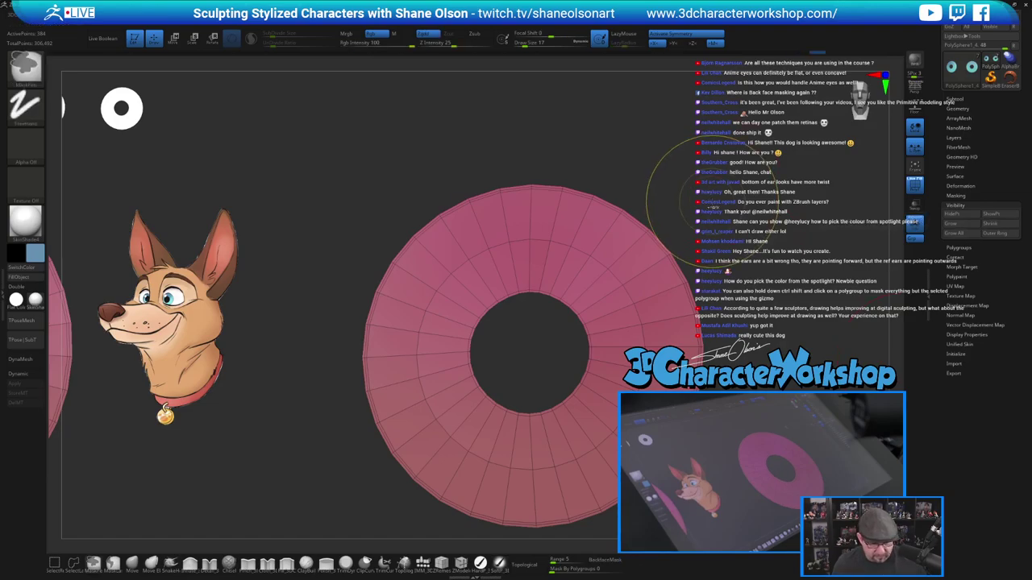
pyautogui.hotkey('ctrl', 'w')
pyautogui.keyDown('ctrl'); pyautogui.keyDown('shift'); pyautogui.click(749, 203); pyautogui.keyUp('shift'); pyautogui.keyUp('ctrl')
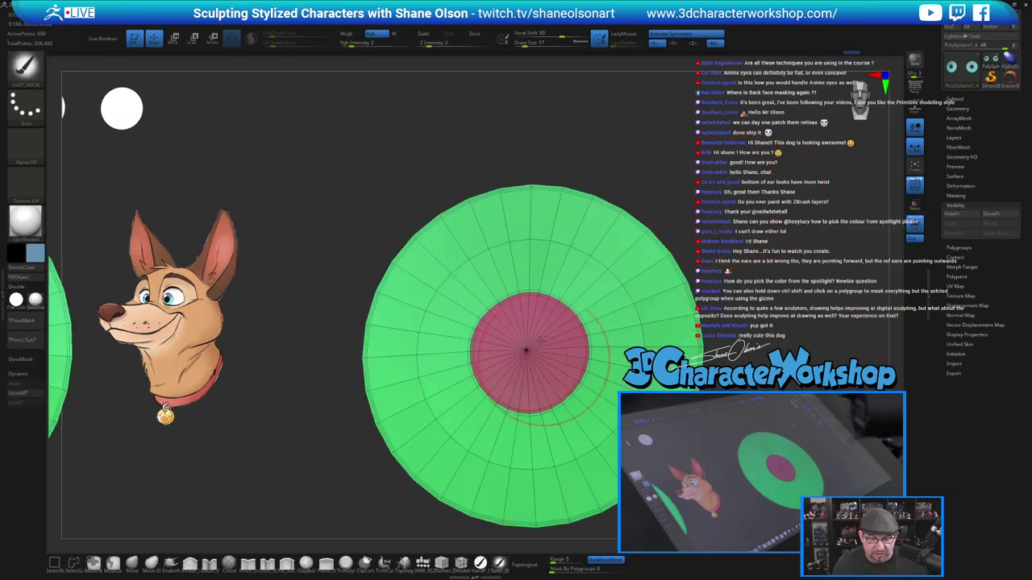
# Isolate the pupil polygroup at the centre of the iris disc and sample black as the paint colour.
pyautogui.keyDown('alt'); pyautogui.moveTo(733, 199); pyautogui.dragTo(732, 173); pyautogui.keyUp('alt')
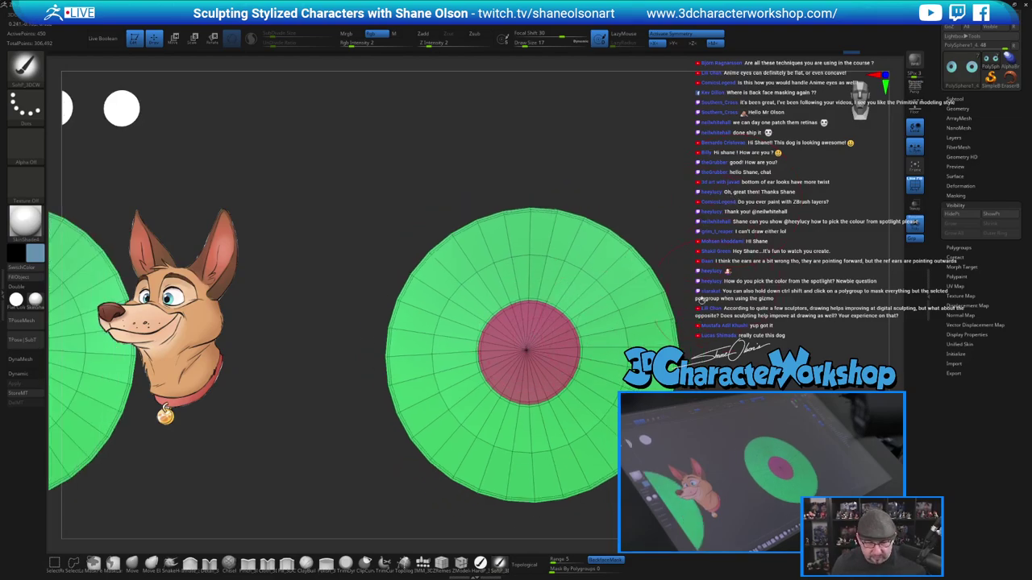
pyautogui.hotkey('ctrl', 'shift')
pyautogui.keyDown('ctrl'); pyautogui.keyDown('shift'); pyautogui.click(525, 355); pyautogui.keyUp('shift'); pyautogui.keyUp('ctrl')
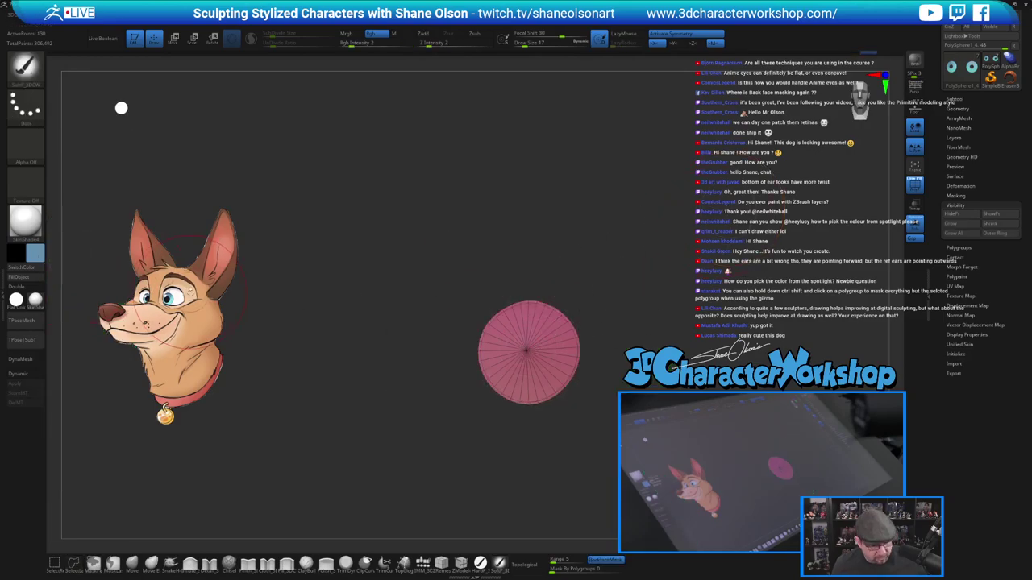
pyautogui.hotkey('shift', 'z')
pyautogui.press('c')
pyautogui.press('z')
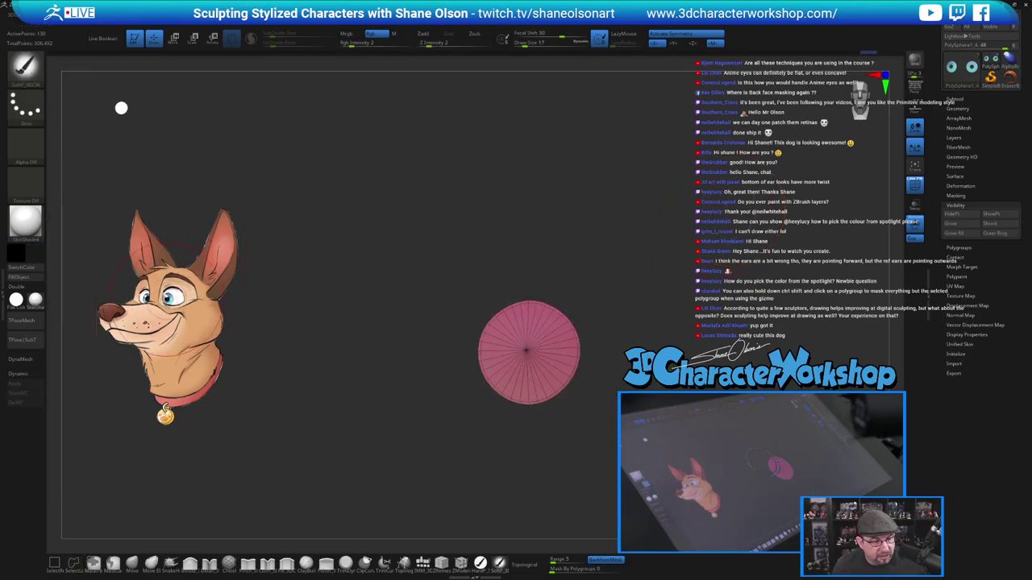
pyautogui.click(38, 254)
pyautogui.click(38, 254)
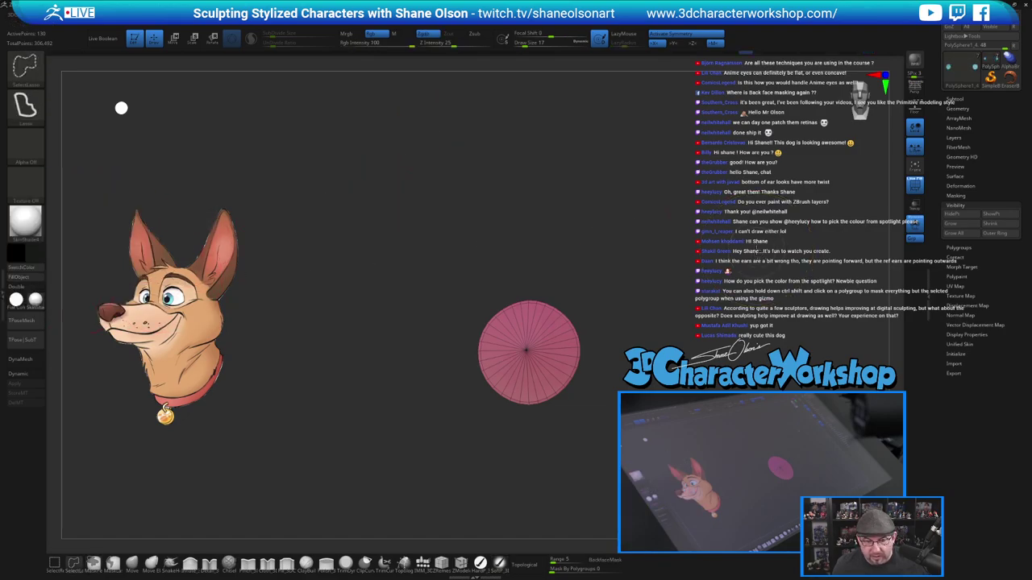
# Turn off the wireframe and fill the isolated pupil polygons with black using the hard paint brush.
pyautogui.keyDown('ctrl'); pyautogui.keyDown('shift'); pyautogui.click(761, 257); pyautogui.keyUp('shift'); pyautogui.keyUp('ctrl')
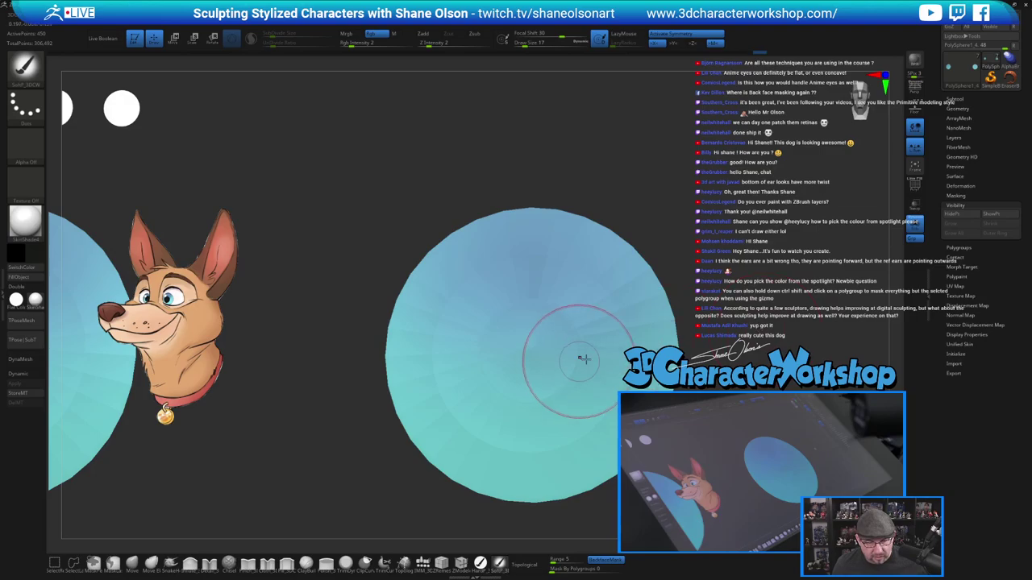
pyautogui.keyDown('ctrl'); pyautogui.keyDown('shift'); pyautogui.click(542, 345); pyautogui.keyUp('shift'); pyautogui.keyUp('ctrl')
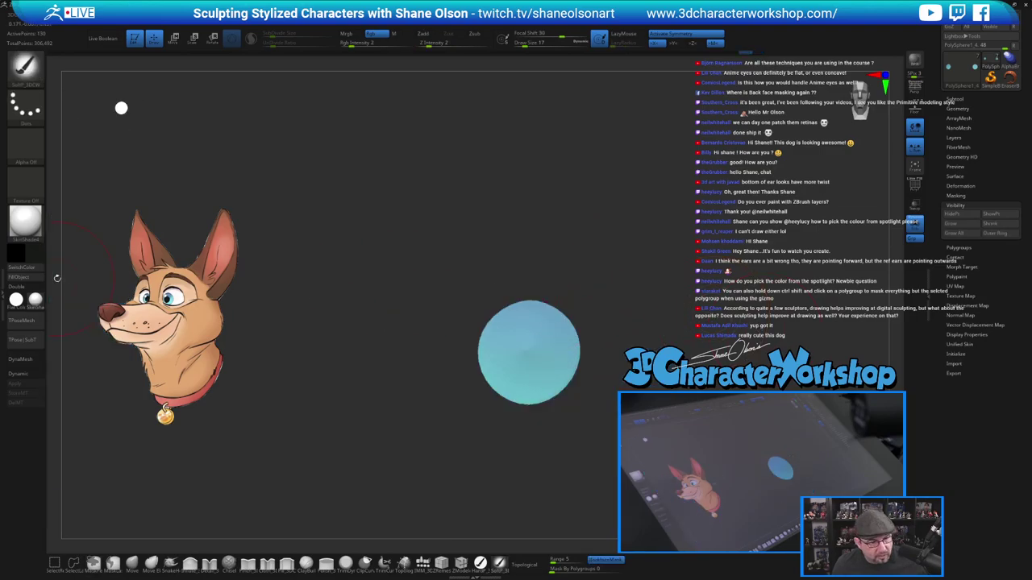
pyautogui.click(482, 562)
pyautogui.click(19, 279)
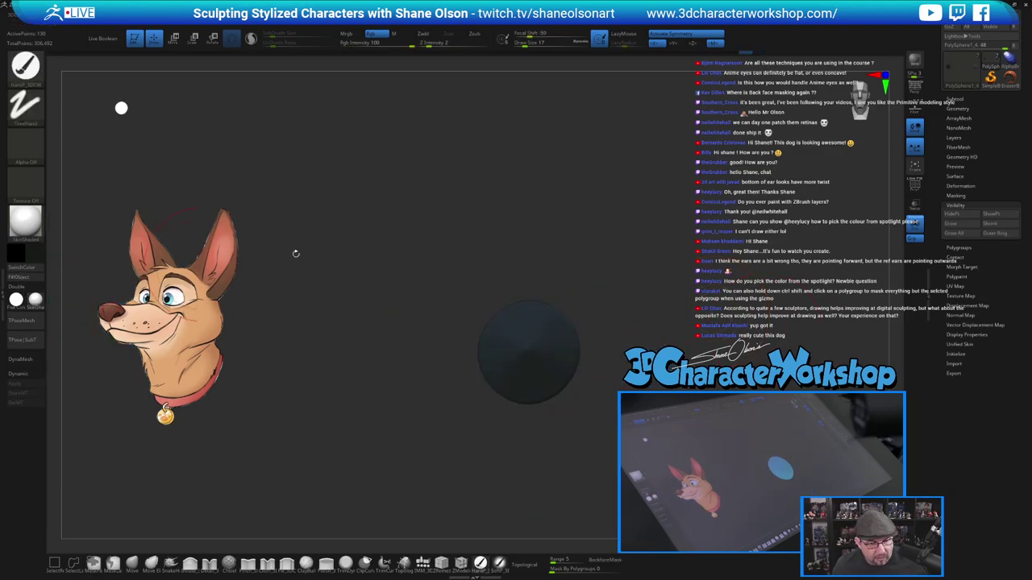
pyautogui.keyDown('ctrl'); pyautogui.keyDown('shift'); pyautogui.click(872, 280); pyautogui.keyUp('shift'); pyautogui.keyUp('ctrl')
# Turn the iris discs' dynamic subdivision back on and show the rest of the dog head again.
pyautogui.keyDown('alt'); pyautogui.moveTo(873, 281); pyautogui.dragTo(751, 222); pyautogui.keyUp('alt')
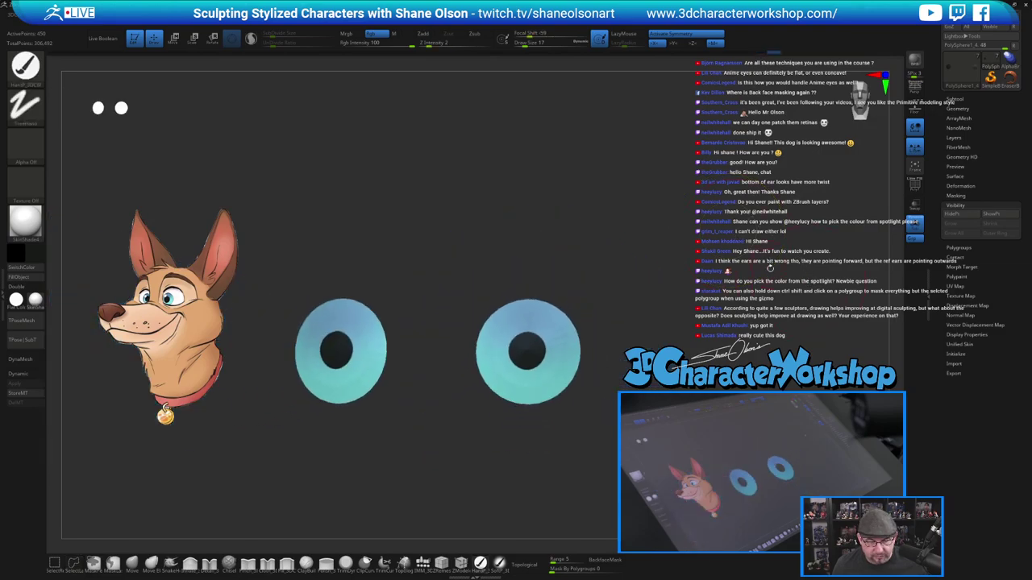
pyautogui.press('d')
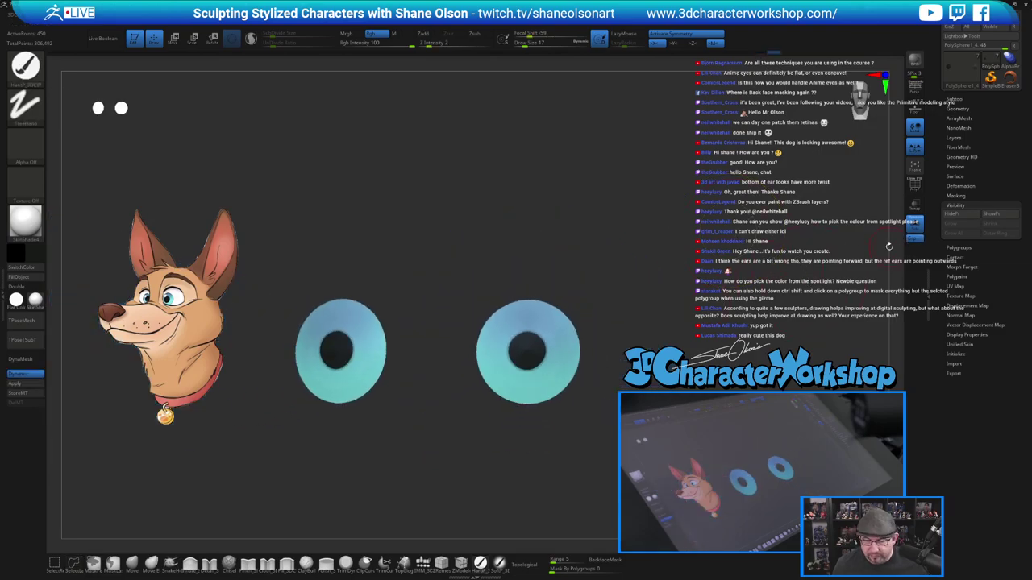
pyautogui.click(915, 225)
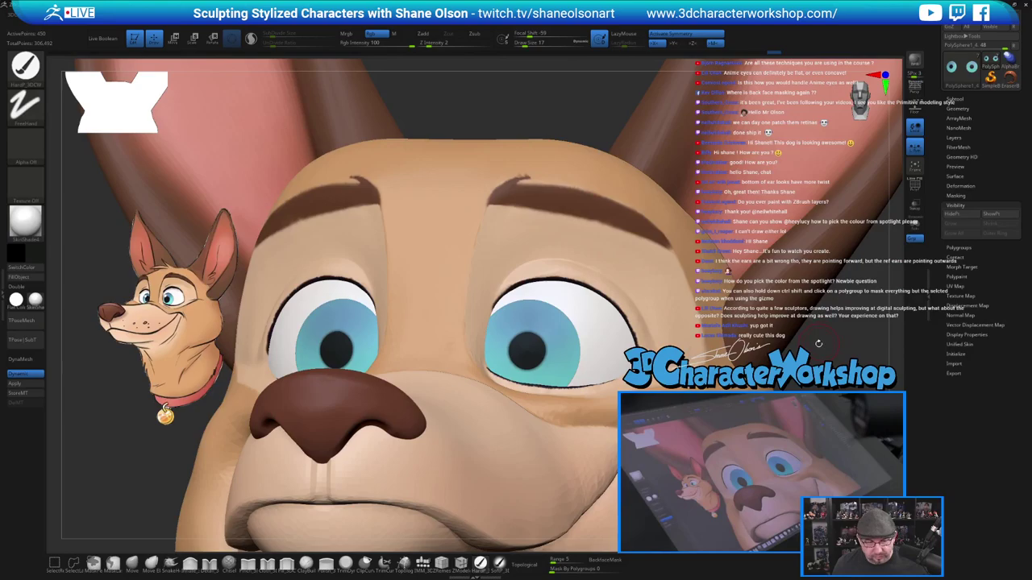
pyautogui.keyDown('alt'); pyautogui.moveTo(819, 344); pyautogui.dragTo(802, 403); pyautogui.keyUp('alt')
# Mask everything but the pupil polygroup and scale the pupils up with the gizmo.
pyautogui.press('w')
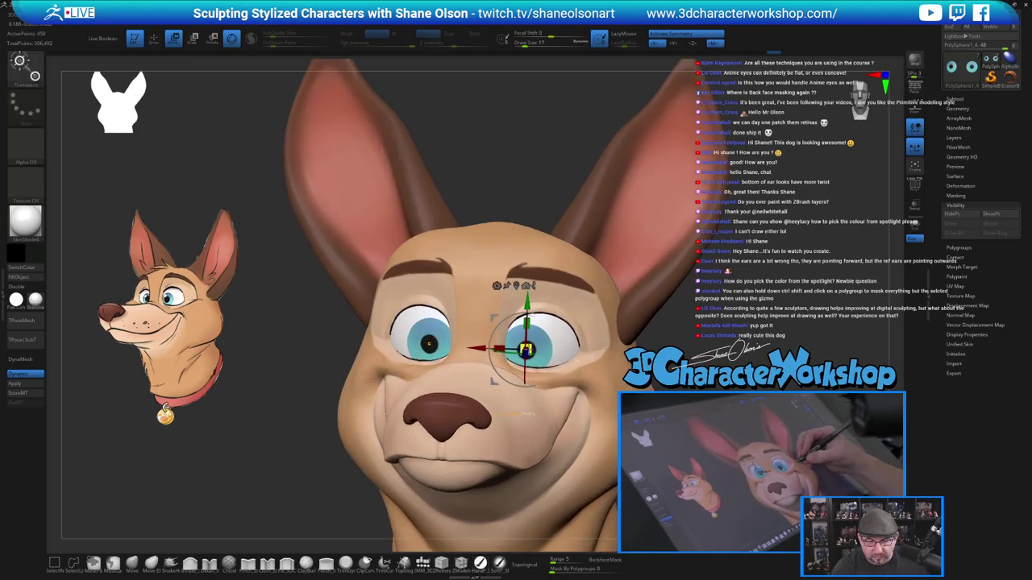
pyautogui.keyDown('alt'); pyautogui.moveTo(560, 320); pyautogui.dragTo(540, 178); pyautogui.keyUp('alt')
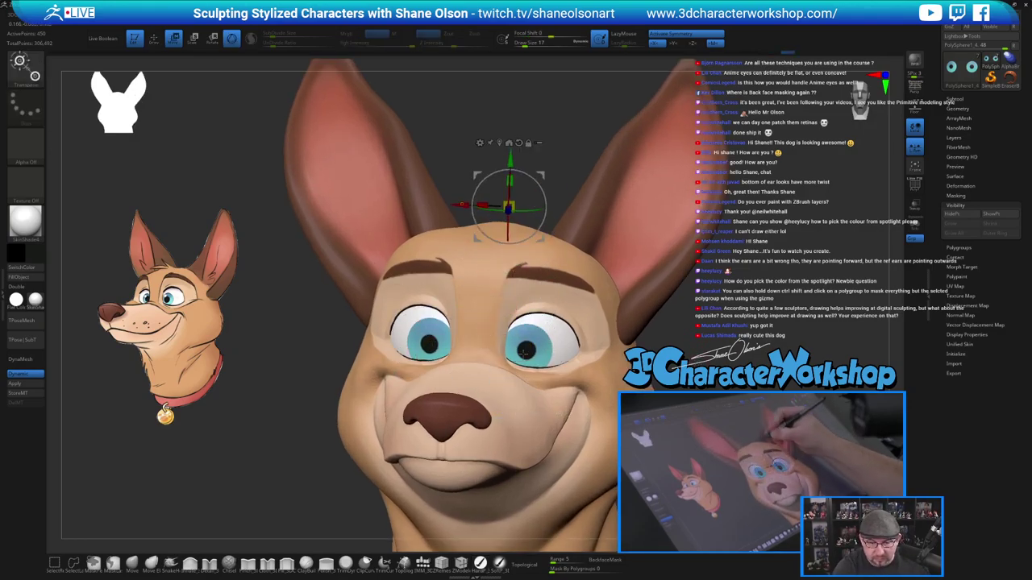
pyautogui.keyDown('ctrl'); pyautogui.click(526, 349); pyautogui.keyUp('ctrl')
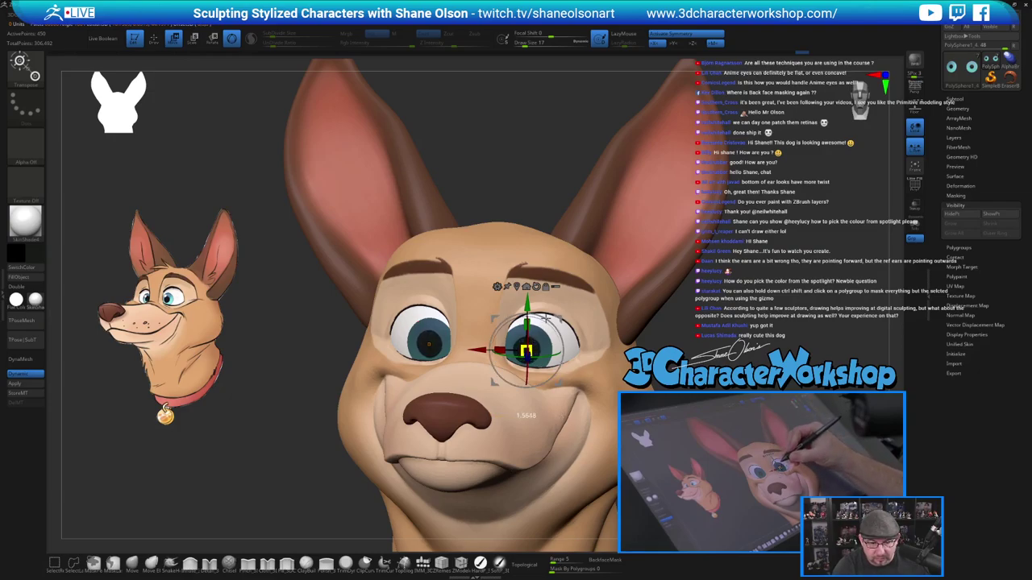
pyautogui.moveTo(533, 339); pyautogui.dragTo(550, 313)
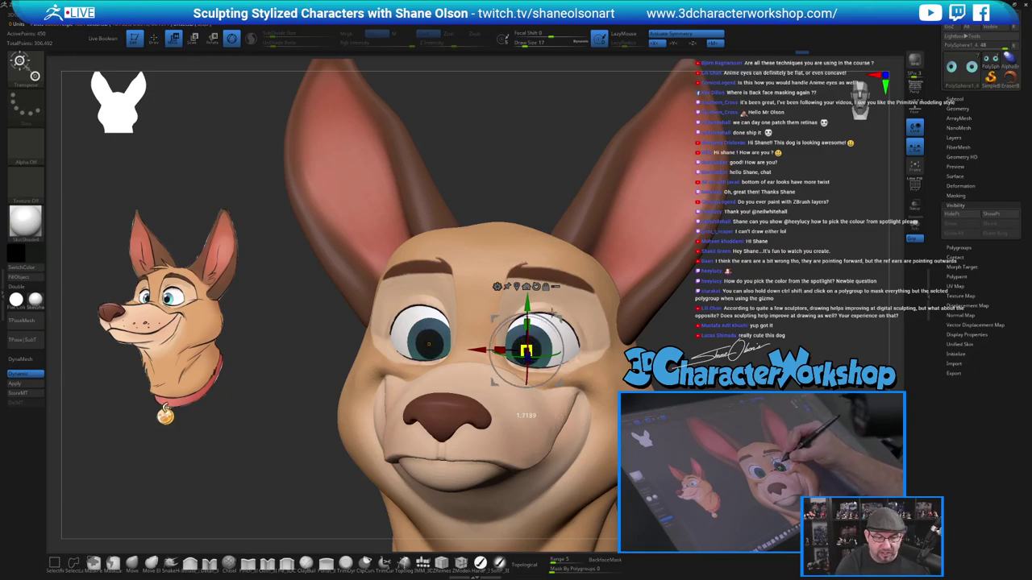
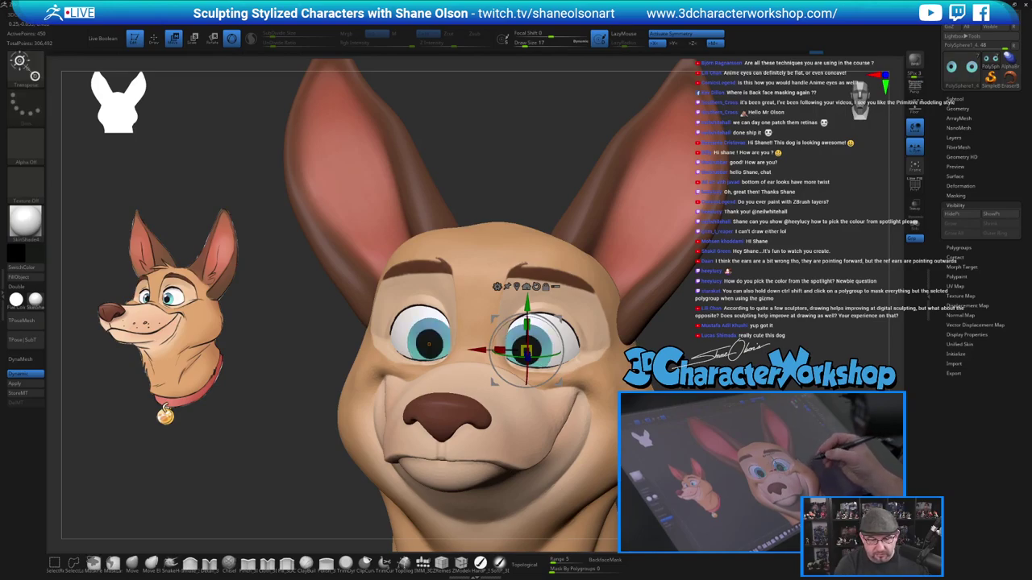
pyautogui.moveTo(665, 375)
pyautogui.keyDown('alt'); pyautogui.mouseDown()
pyautogui.moveTo(665, 347)
pyautogui.moveTo(718, 350)
pyautogui.moveTo(621, 346)
pyautogui.mouseUp(); pyautogui.keyUp('alt')
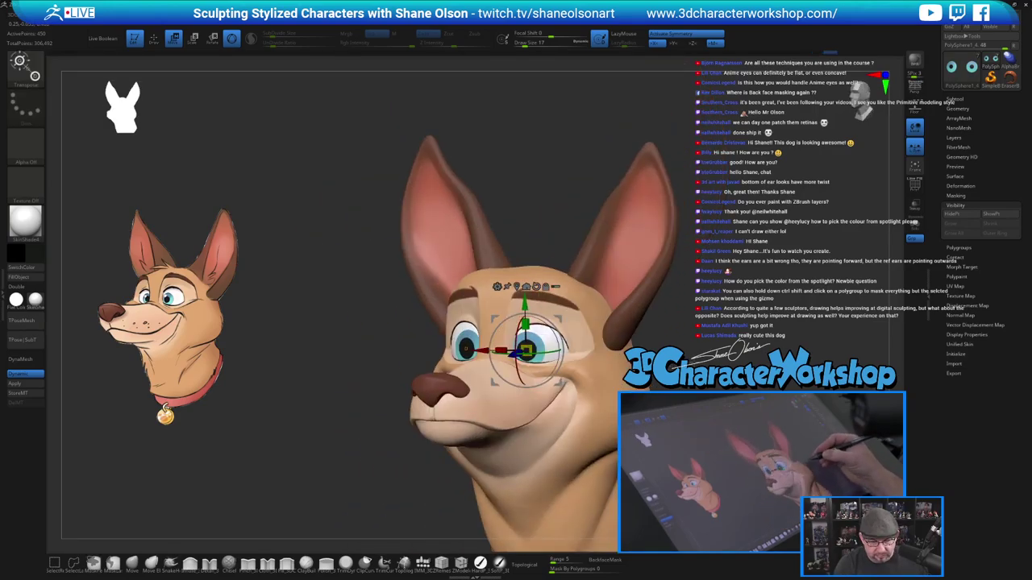
pyautogui.press('q')
pyautogui.moveTo(676, 373)
pyautogui.keyDown('alt'); pyautogui.mouseDown()
pyautogui.moveTo(677, 345)
pyautogui.moveTo(758, 349)
pyautogui.moveTo(709, 346)
pyautogui.moveTo(707, 382)
pyautogui.mouseUp(); pyautogui.keyUp('alt')
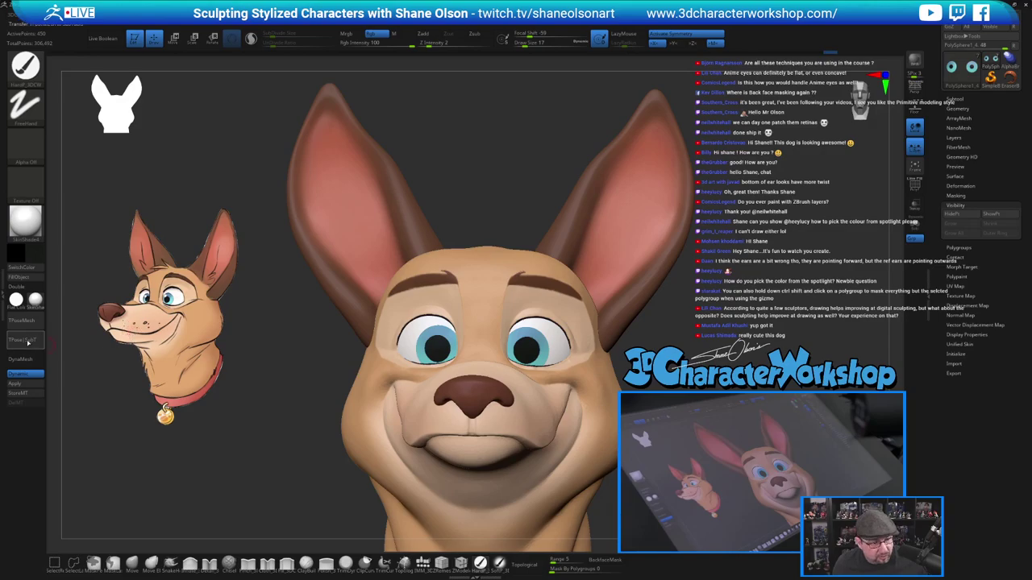
# Switch the material to ToyPlastic and examine the highlights on the eyes and head from several angles.
pyautogui.click(35, 300)
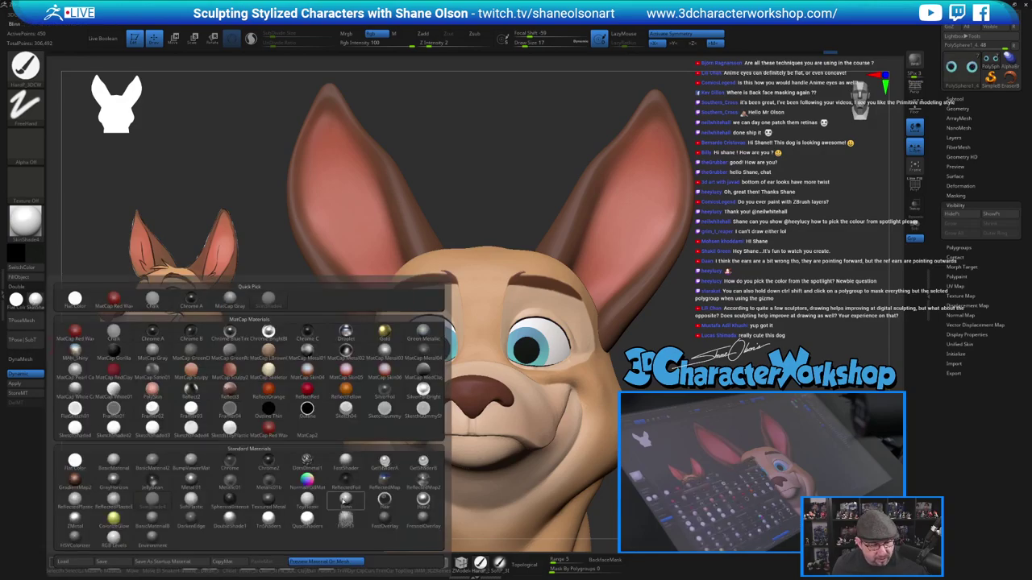
pyautogui.click(345, 500)
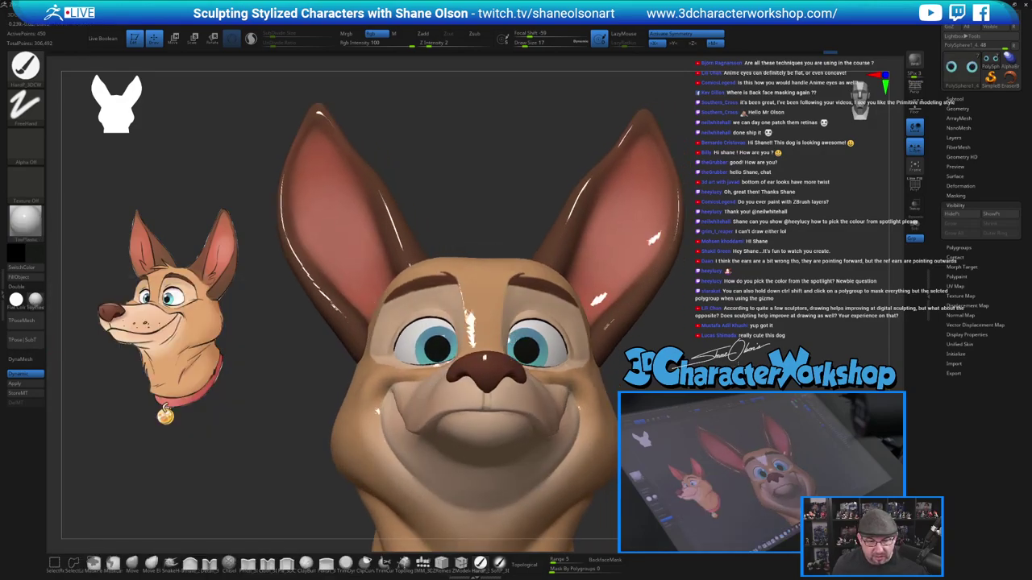
pyautogui.moveTo(710, 347)
pyautogui.mouseDown()
pyautogui.moveTo(742, 349)
pyautogui.moveTo(663, 346)
pyautogui.moveTo(695, 346)
pyautogui.moveTo(632, 319)
pyautogui.mouseUp()
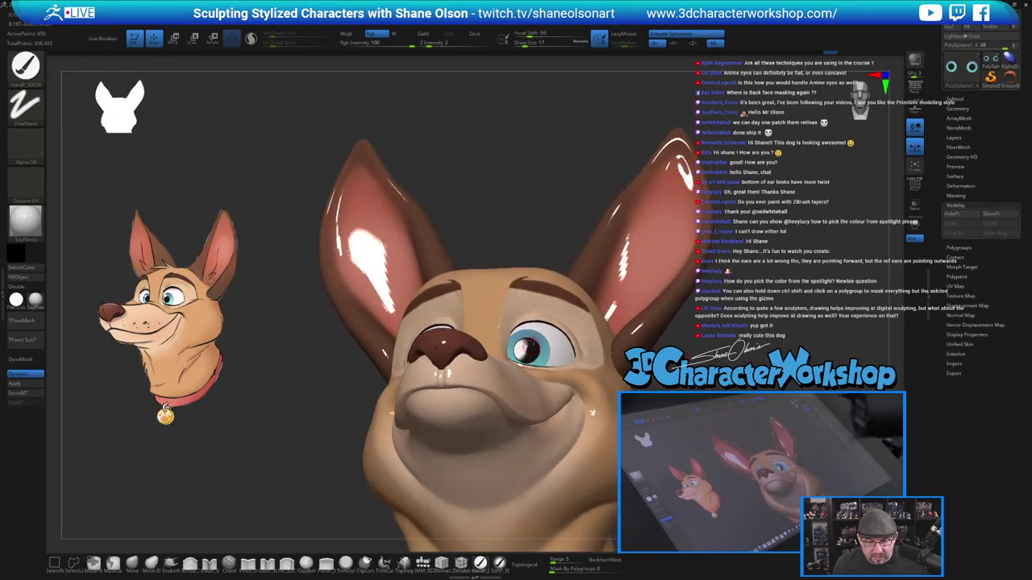
pyautogui.moveTo(723, 360)
pyautogui.mouseDown()
pyautogui.moveTo(753, 372)
pyautogui.moveTo(759, 394)
pyautogui.mouseUp()
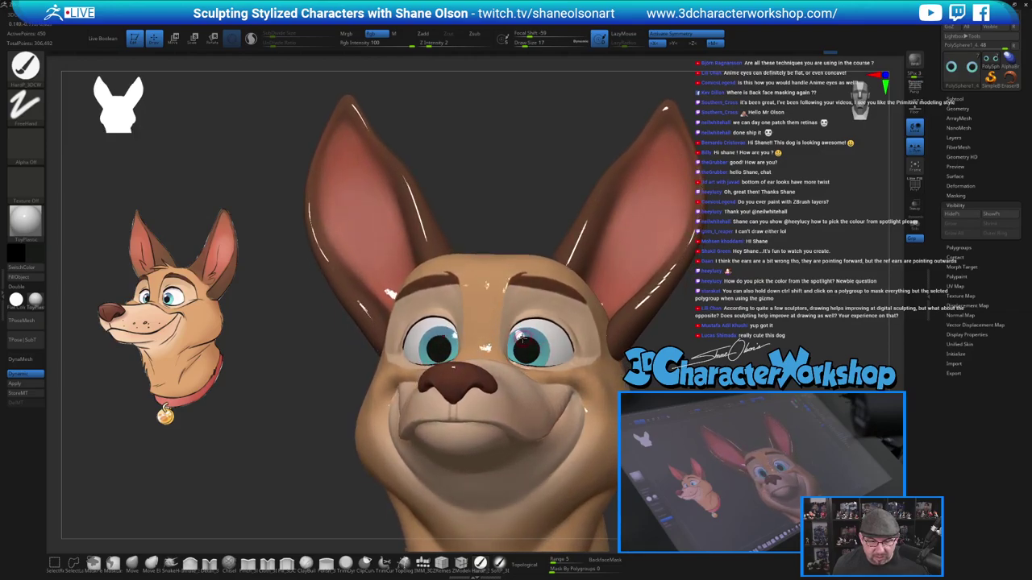
pyautogui.moveTo(710, 359); pyautogui.dragTo(663, 363)
pyautogui.moveTo(536, 381); pyautogui.dragTo(595, 384)
pyautogui.moveTo(682, 348); pyautogui.dragTo(701, 345)
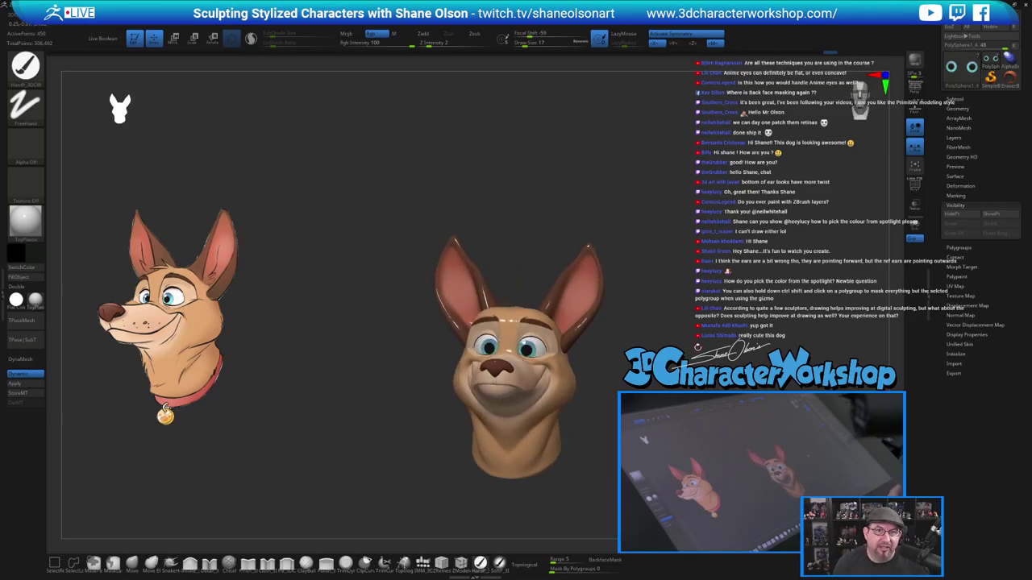
pyautogui.keyDown('alt'); pyautogui.moveTo(671, 339); pyautogui.dragTo(657, 372); pyautogui.keyUp('alt')
pyautogui.moveTo(271, 373)
pyautogui.mouseDown()
pyautogui.moveTo(331, 380)
pyautogui.moveTo(326, 365)
pyautogui.mouseUp()
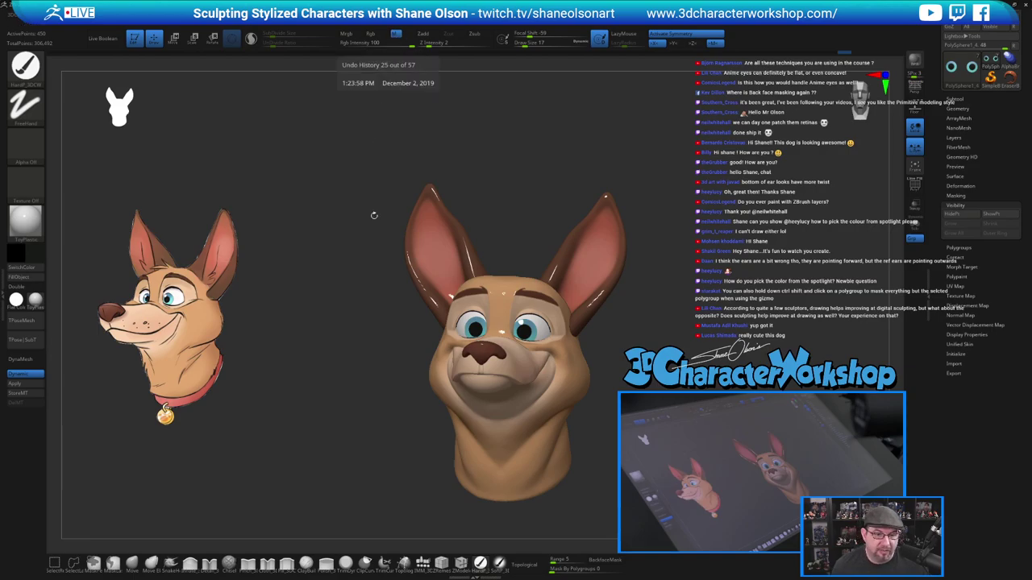
# Set the active material back to SkinShade4 and view the head from different angles.
pyautogui.click(34, 301)
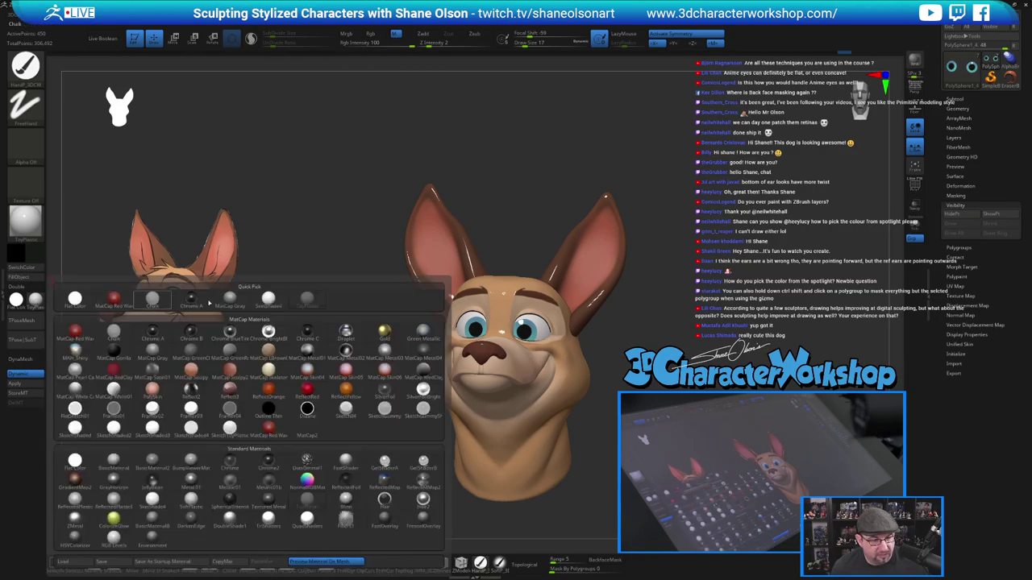
pyautogui.click(278, 304)
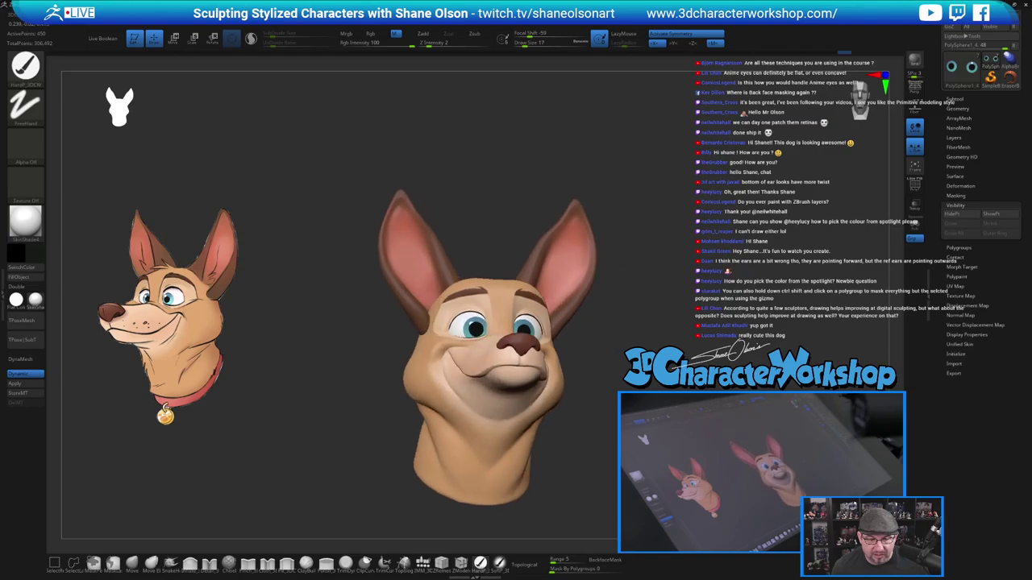
pyautogui.moveTo(347, 379); pyautogui.dragTo(347, 322)
pyautogui.moveTo(346, 363); pyautogui.dragTo(305, 364)
# Pick the ears, make the head the active subtool and show its polygroup wireframe.
pyautogui.keyDown('alt'); pyautogui.moveTo(593, 218); pyautogui.dragTo(532, 299); pyautogui.keyUp('alt')
pyautogui.keyDown('alt'); pyautogui.click(532, 298); pyautogui.keyUp('alt')
pyautogui.moveTo(641, 291); pyautogui.dragTo(653, 294)
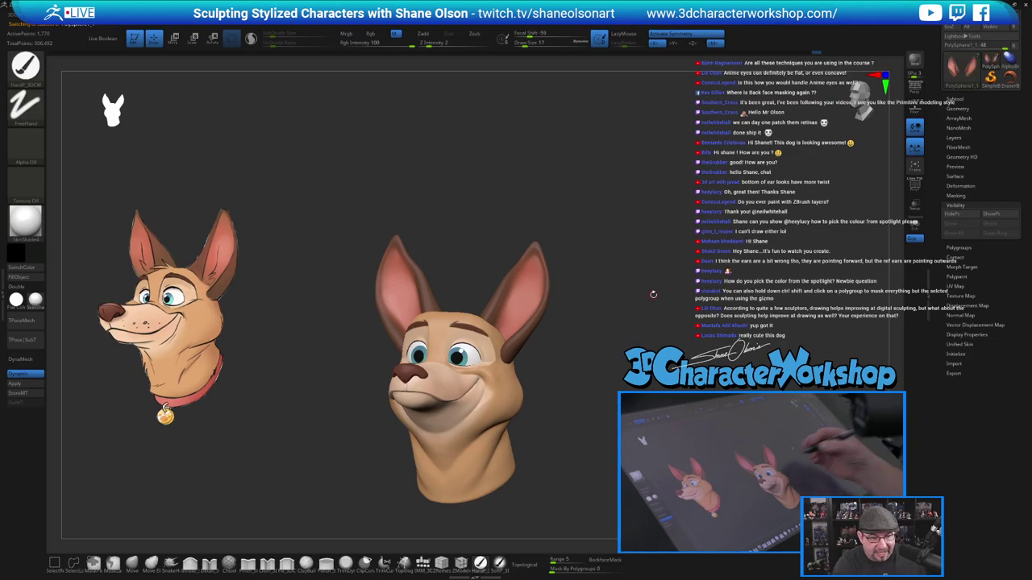
pyautogui.keyDown('alt'); pyautogui.moveTo(404, 216); pyautogui.dragTo(434, 242); pyautogui.keyUp('alt')
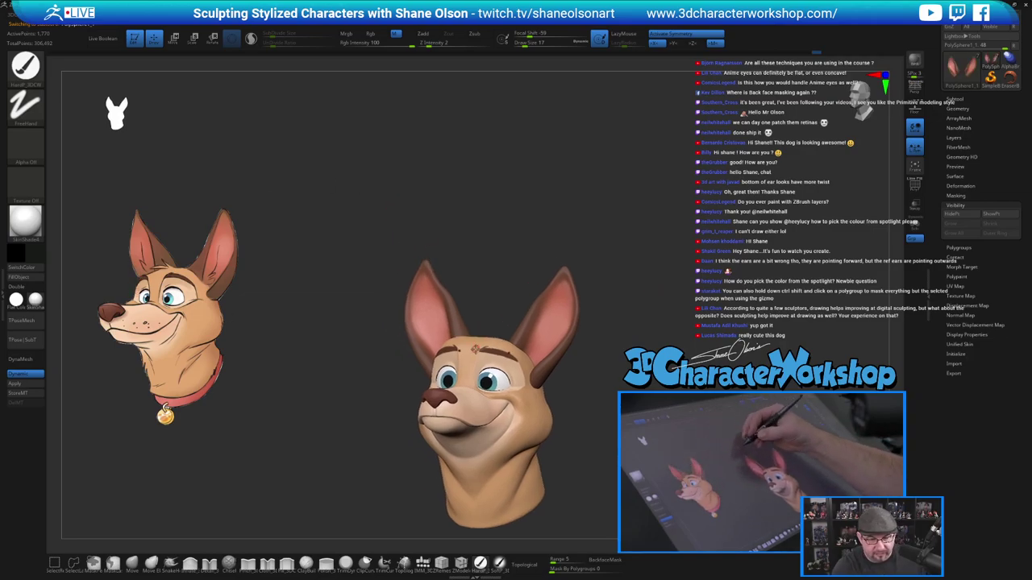
pyautogui.keyDown('alt'); pyautogui.click(503, 357); pyautogui.keyUp('alt')
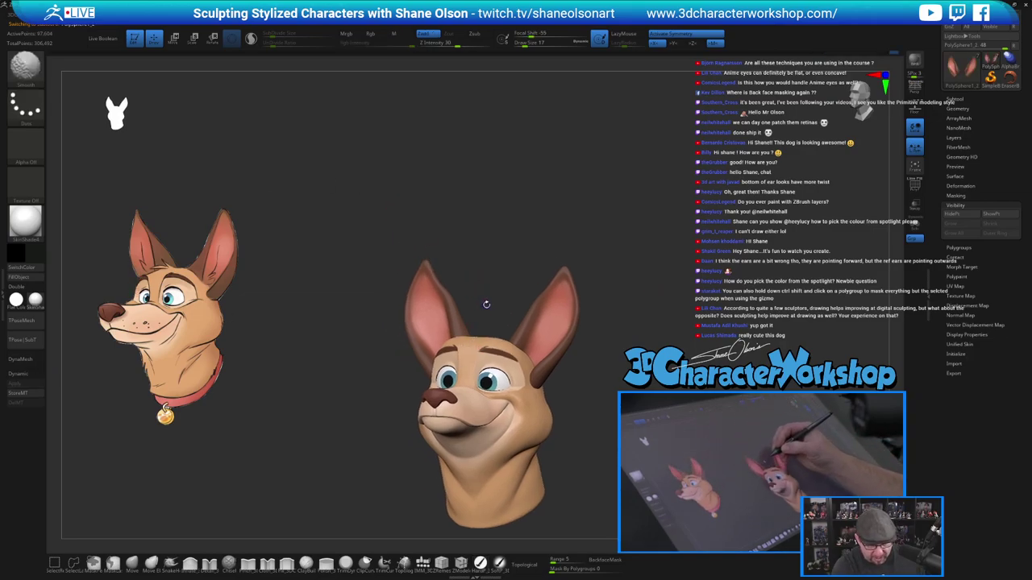
pyautogui.hotkey('shift', 'f')
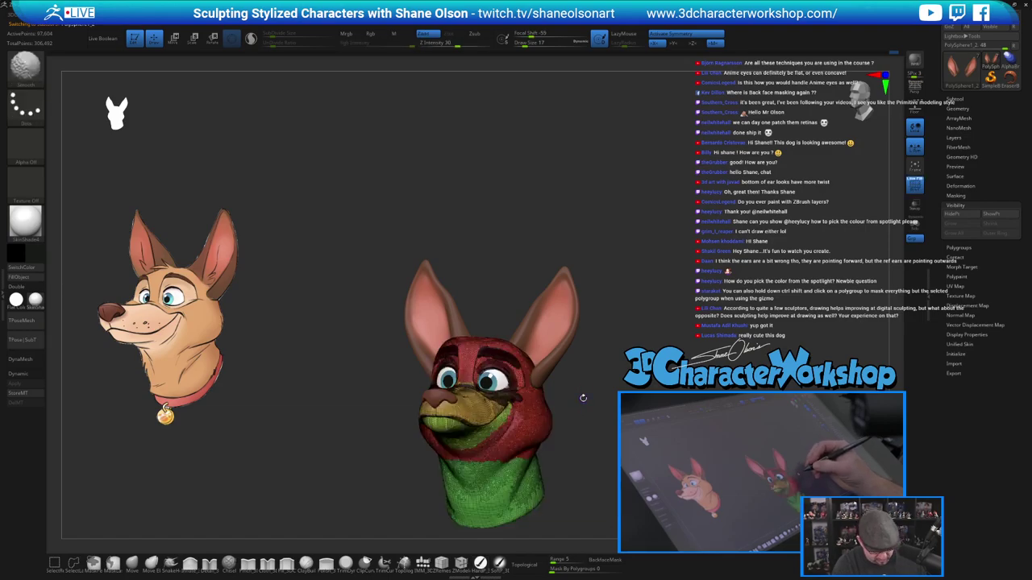
# Hide the polygroup wireframe and reshape the top of the dog's head using the Move brush at Draw Size 158.
pyautogui.hotkey('shift', 'f')
pyautogui.press('s')
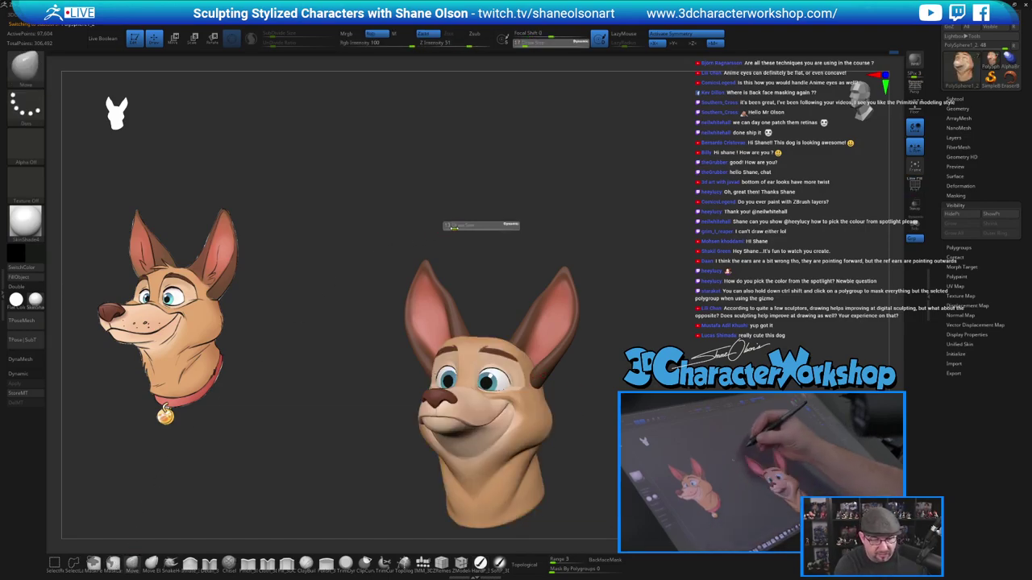
pyautogui.moveTo(476, 235); pyautogui.dragTo(478, 236)
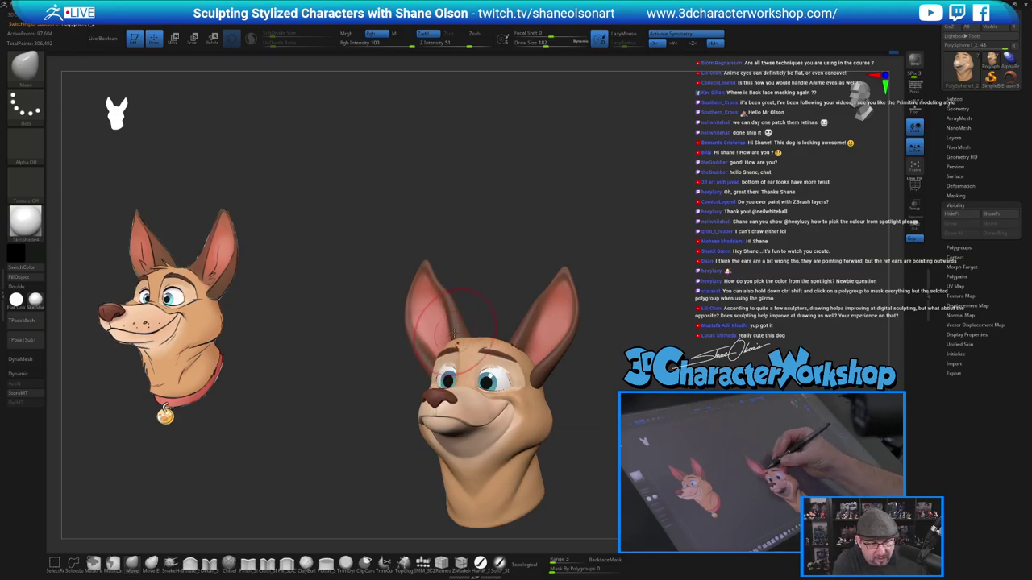
pyautogui.press('s')
pyautogui.click(453, 344)
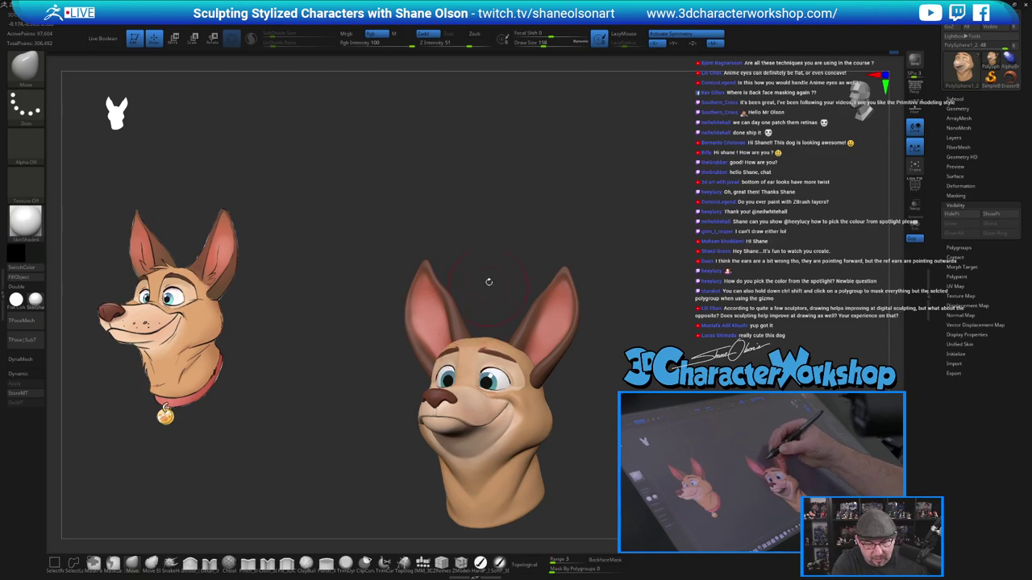
pyautogui.moveTo(487, 274)
pyautogui.mouseDown()
pyautogui.moveTo(599, 349)
pyautogui.moveTo(572, 346)
pyautogui.moveTo(621, 385)
pyautogui.mouseUp()
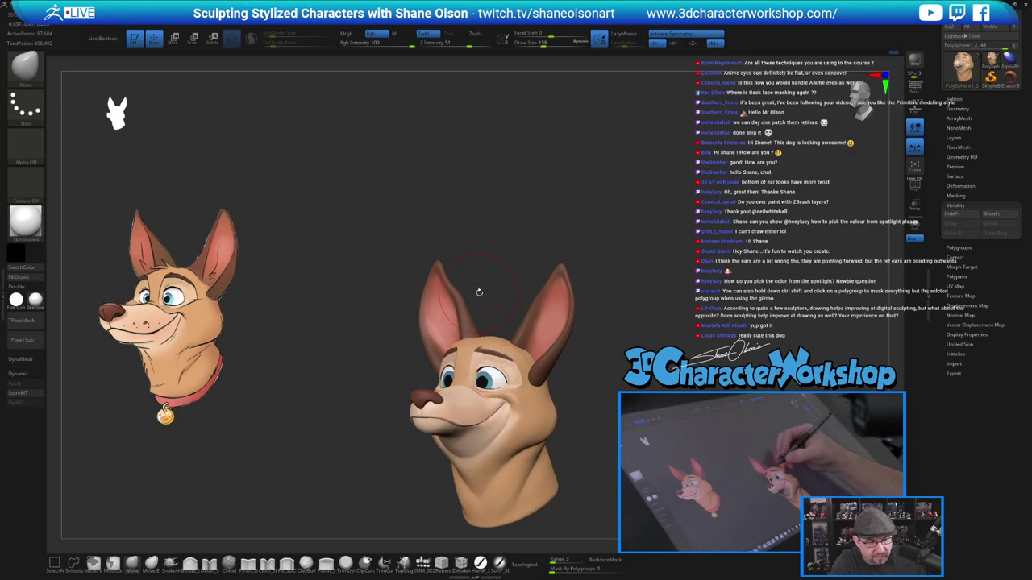
# Refine the forehead contour using the Move brush at Draw Size 124, checking it from front and three-quarter views.
pyautogui.moveTo(479, 292); pyautogui.dragTo(478, 305)
pyautogui.press('s')
pyautogui.click(487, 335)
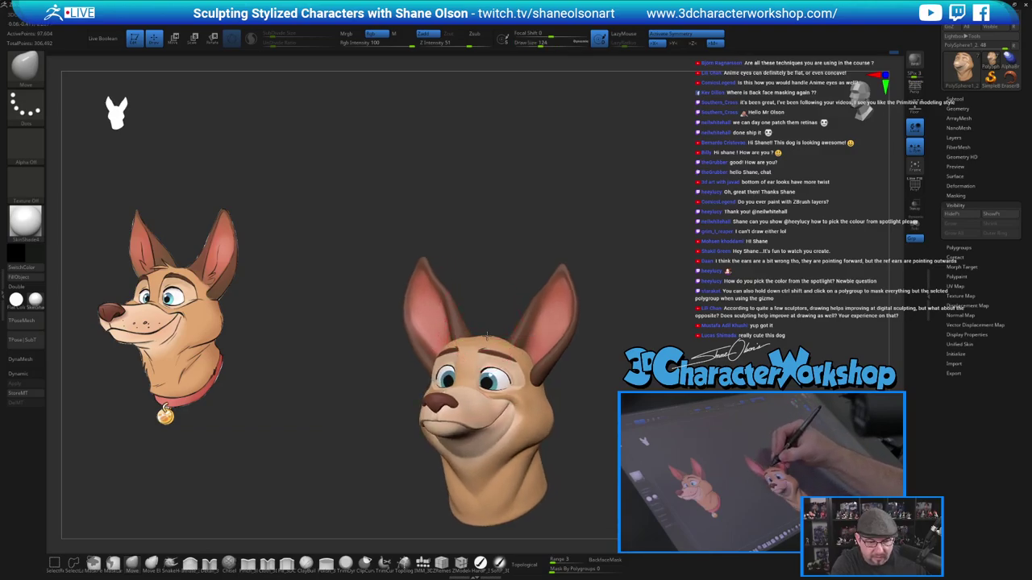
pyautogui.moveTo(478, 295); pyautogui.dragTo(492, 295)
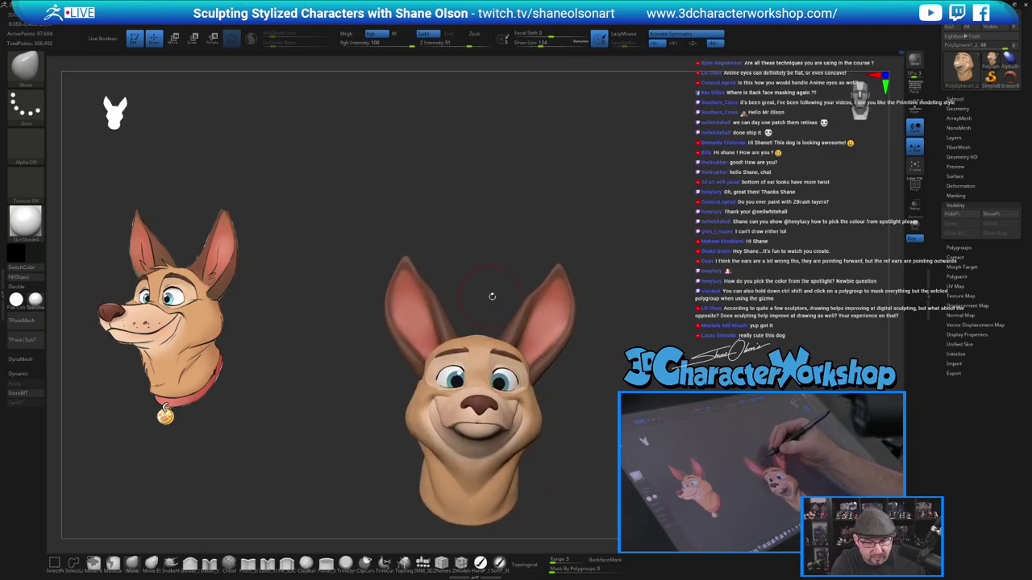
pyautogui.moveTo(591, 365)
pyautogui.mouseDown()
pyautogui.moveTo(593, 405)
pyautogui.moveTo(552, 397)
pyautogui.mouseUp()
pyautogui.moveTo(673, 455)
pyautogui.keyDown('alt'); pyautogui.mouseDown()
pyautogui.moveTo(616, 392)
pyautogui.moveTo(643, 392)
pyautogui.mouseUp(); pyautogui.keyUp('alt')
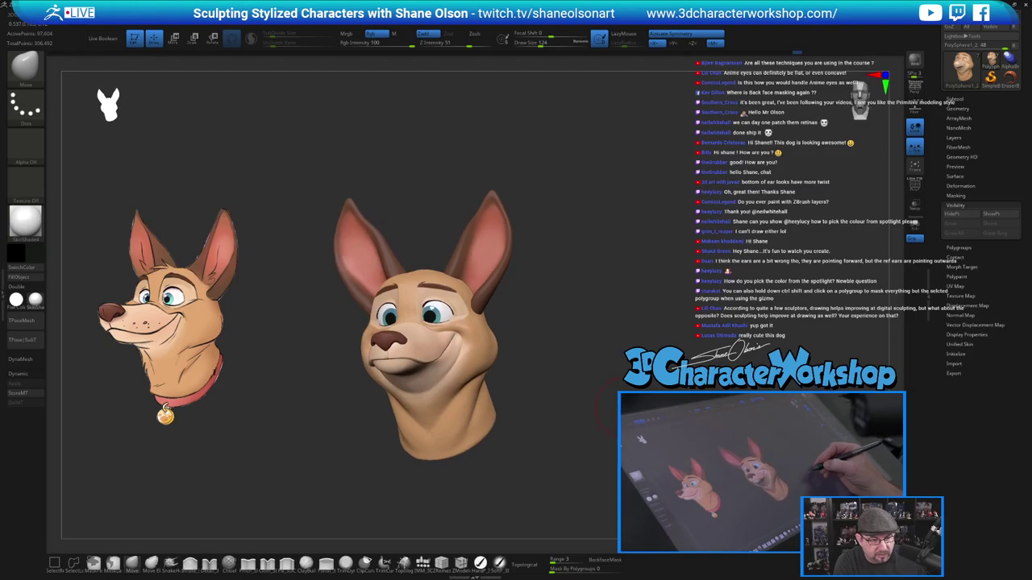
pyautogui.moveTo(544, 338)
pyautogui.keyDown('alt'); pyautogui.mouseDown()
pyautogui.moveTo(565, 365)
pyautogui.moveTo(492, 354)
pyautogui.mouseUp(); pyautogui.keyUp('alt')
# Adjust the temple and the area around the eyes using the Move brush, reducing Draw Size to 108 and 59.
pyautogui.press('[')
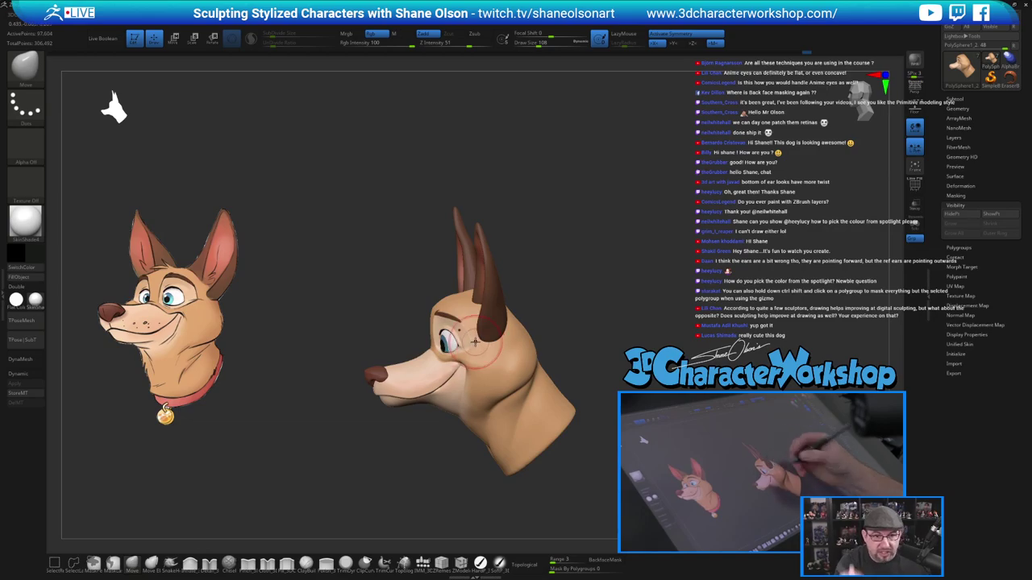
pyautogui.moveTo(573, 368); pyautogui.dragTo(558, 343)
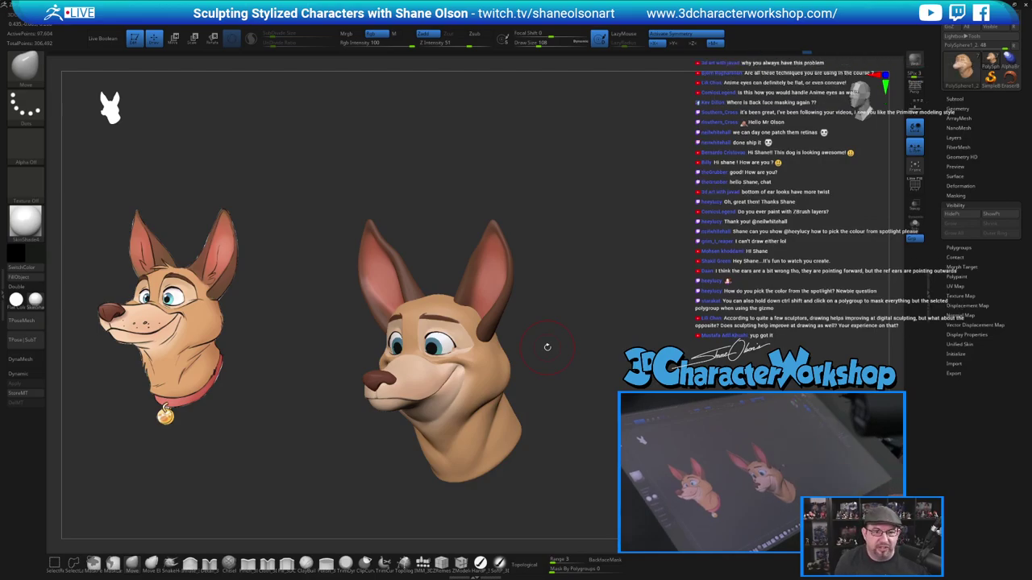
pyautogui.moveTo(563, 309)
pyautogui.mouseDown()
pyautogui.moveTo(573, 313)
pyautogui.moveTo(568, 330)
pyautogui.moveTo(618, 322)
pyautogui.moveTo(599, 347)
pyautogui.moveTo(599, 372)
pyautogui.mouseUp()
pyautogui.press('s')
pyautogui.press('s')
pyautogui.moveTo(491, 329); pyautogui.dragTo(487, 330)
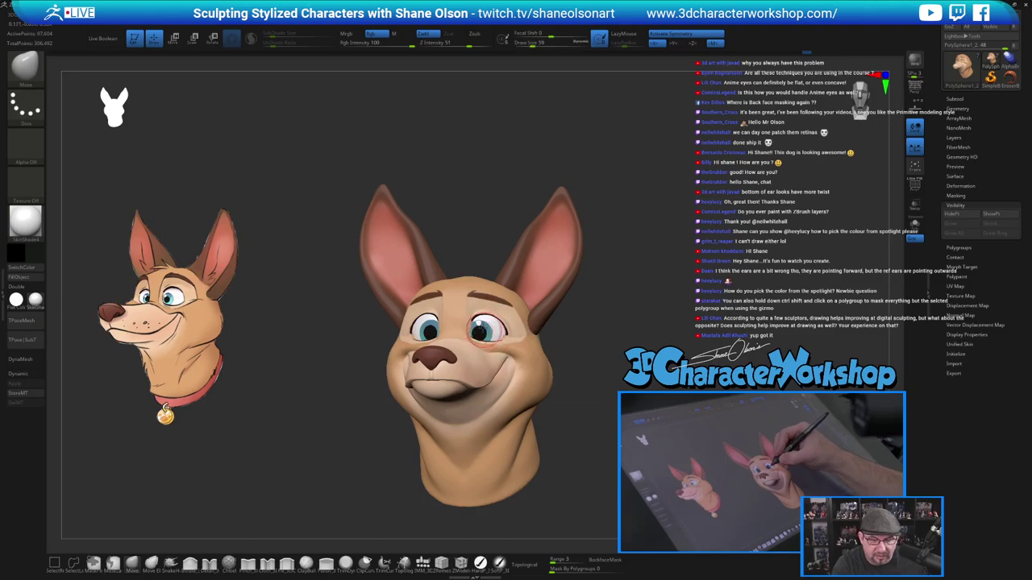
# Nudge the brow and upper eyelid area into shape using the Move brush at Draw Size 74.
pyautogui.moveTo(498, 284)
pyautogui.mouseDown(button='right')
pyautogui.moveTo(489, 303)
pyautogui.moveTo(489, 264)
pyautogui.mouseUp(button='right')
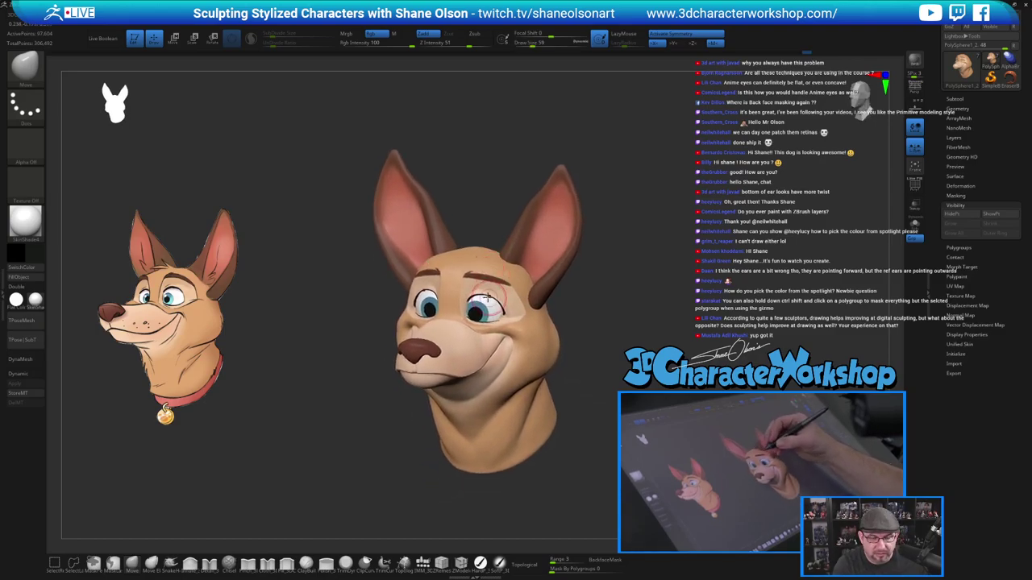
pyautogui.press('s')
pyautogui.moveTo(488, 292); pyautogui.dragTo(491, 292)
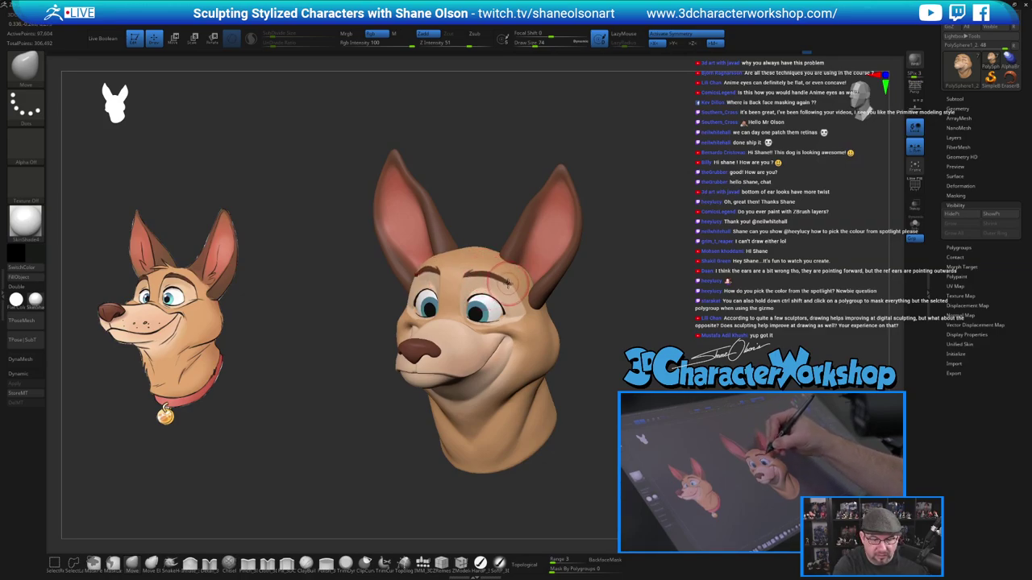
pyautogui.moveTo(619, 363)
pyautogui.mouseDown()
pyautogui.moveTo(610, 358)
pyautogui.moveTo(624, 352)
pyautogui.mouseUp()
# Shape the forehead and the area between the brows using the Move brush at Draw Size 90.
pyautogui.press('s')
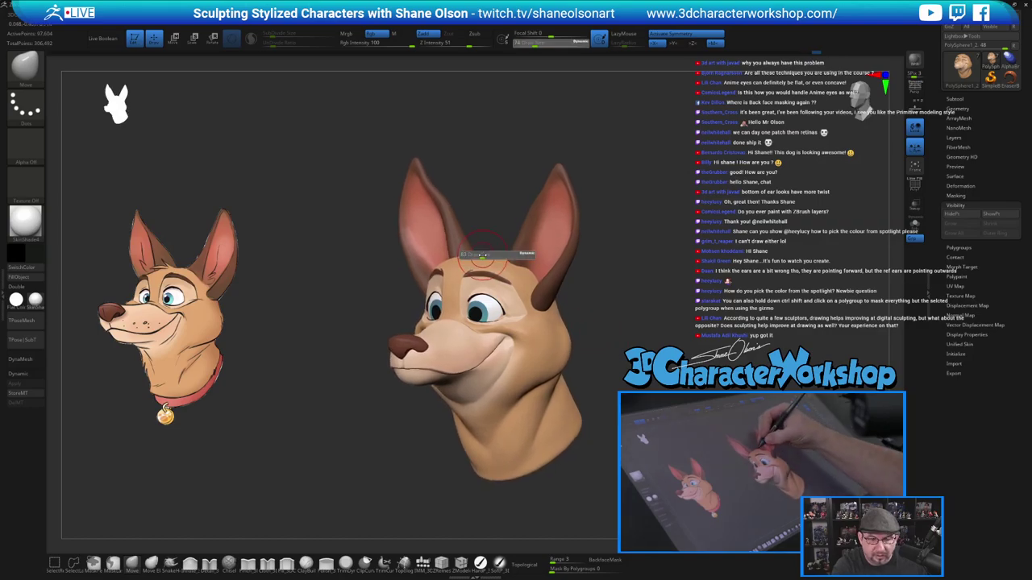
pyautogui.moveTo(491, 252); pyautogui.dragTo(494, 252)
pyautogui.moveTo(494, 252); pyautogui.dragTo(516, 255, button='right')
pyautogui.moveTo(607, 338); pyautogui.dragTo(586, 292)
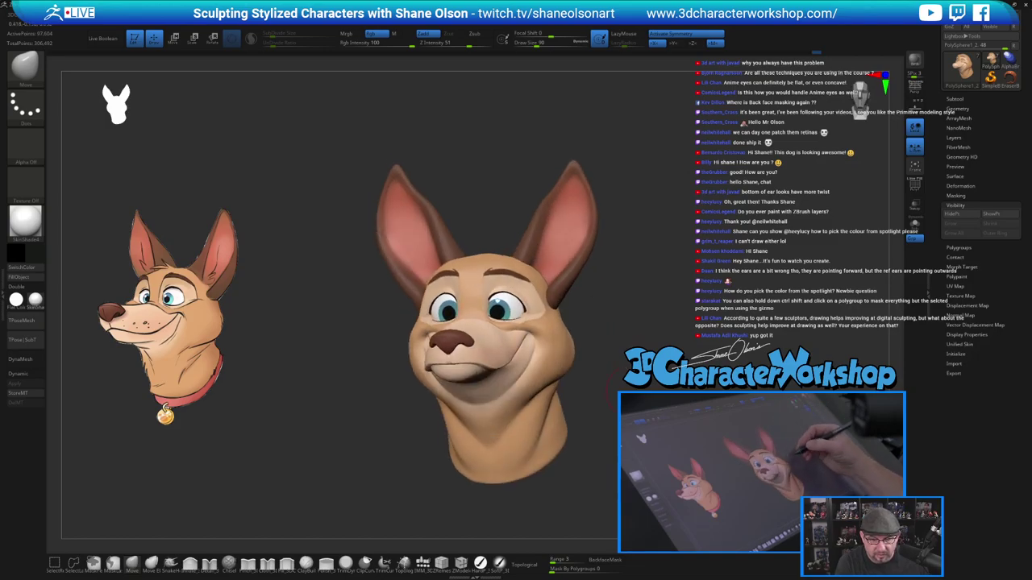
pyautogui.moveTo(624, 357); pyautogui.dragTo(614, 334)
pyautogui.rightClick(593, 403)
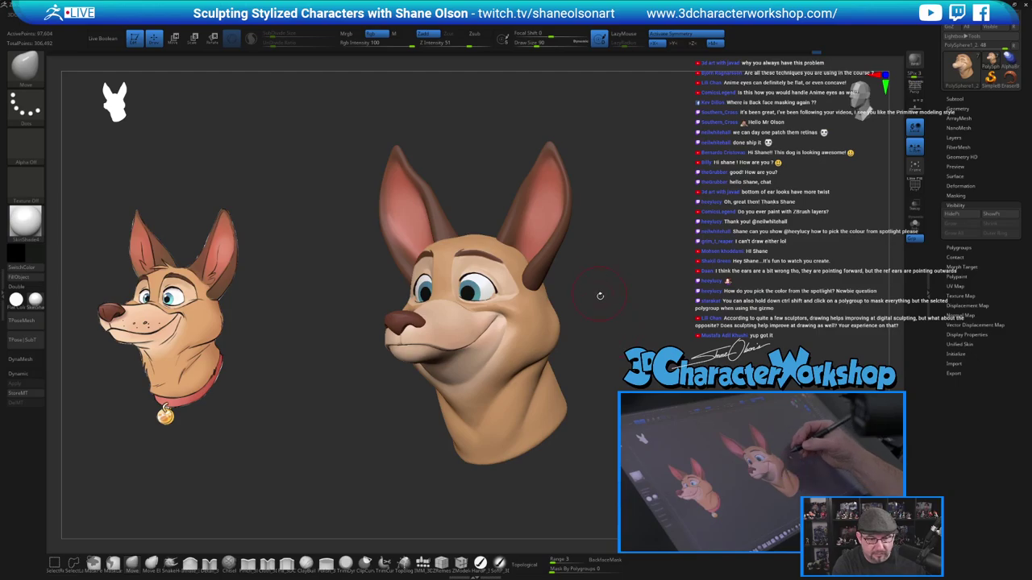
pyautogui.keyDown('alt'); pyautogui.moveTo(600, 295); pyautogui.dragTo(603, 343); pyautogui.keyUp('alt')
pyautogui.moveTo(602, 343); pyautogui.dragTo(599, 332, button='right')
pyautogui.moveTo(468, 337)
pyautogui.mouseDown(button='right')
pyautogui.moveTo(462, 351)
pyautogui.moveTo(444, 343)
pyautogui.mouseUp(button='right')
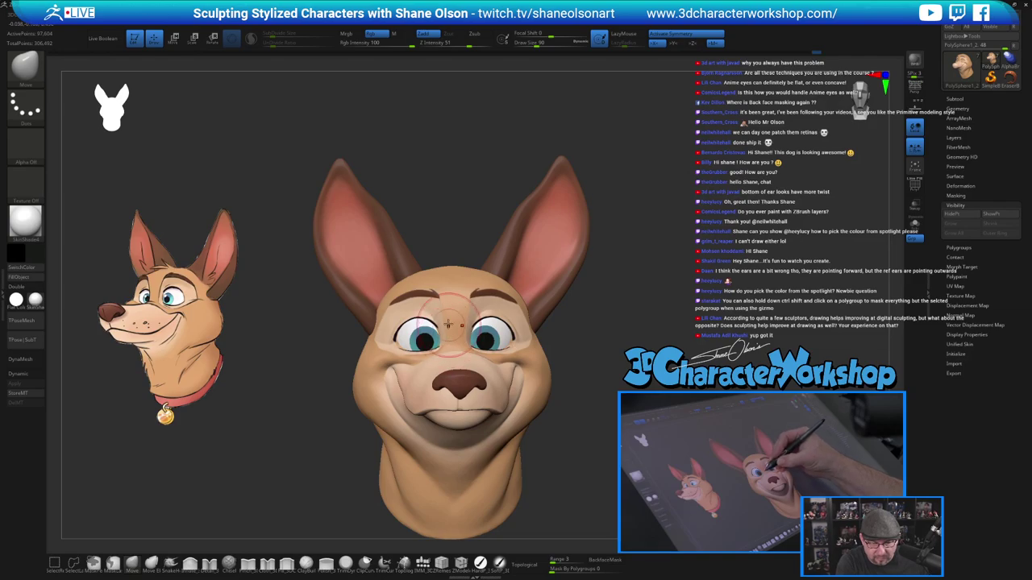
pyautogui.moveTo(607, 347); pyautogui.dragTo(634, 351)
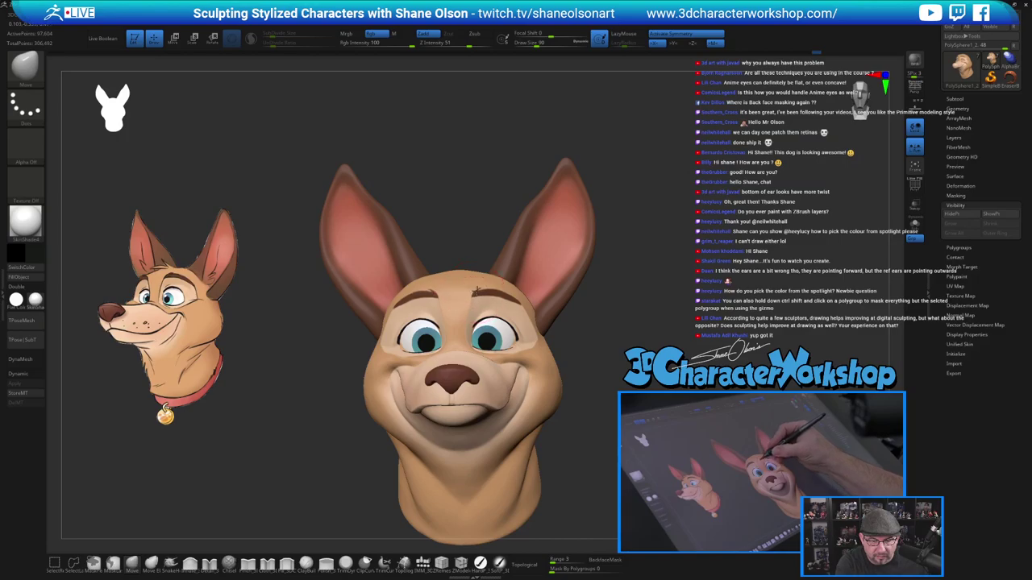
# Refine the bridge of the muzzle between the eyes using the Move brush at Draw Size 77.
pyautogui.keyDown('ctrl'); pyautogui.moveTo(615, 346); pyautogui.dragTo(610, 333, button='right'); pyautogui.keyUp('ctrl')
pyautogui.moveTo(606, 346)
pyautogui.mouseDown()
pyautogui.moveTo(615, 348)
pyautogui.moveTo(601, 348)
pyautogui.moveTo(591, 377)
pyautogui.mouseUp()
pyautogui.keyDown('ctrl'); pyautogui.moveTo(591, 378); pyautogui.dragTo(595, 394, button='right'); pyautogui.keyUp('ctrl')
pyautogui.press('s')
pyautogui.click(605, 395)
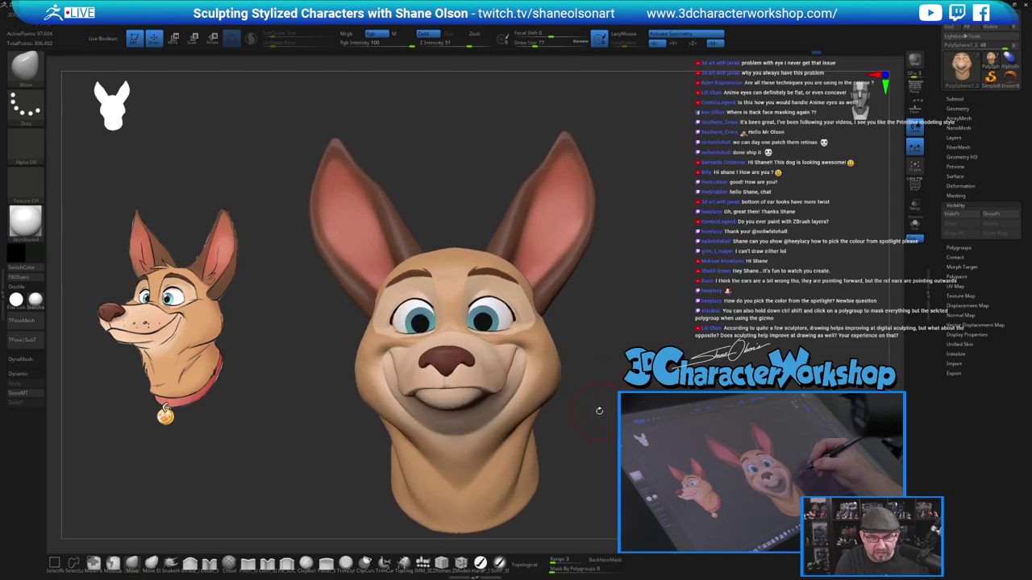
pyautogui.moveTo(599, 411); pyautogui.dragTo(542, 385)
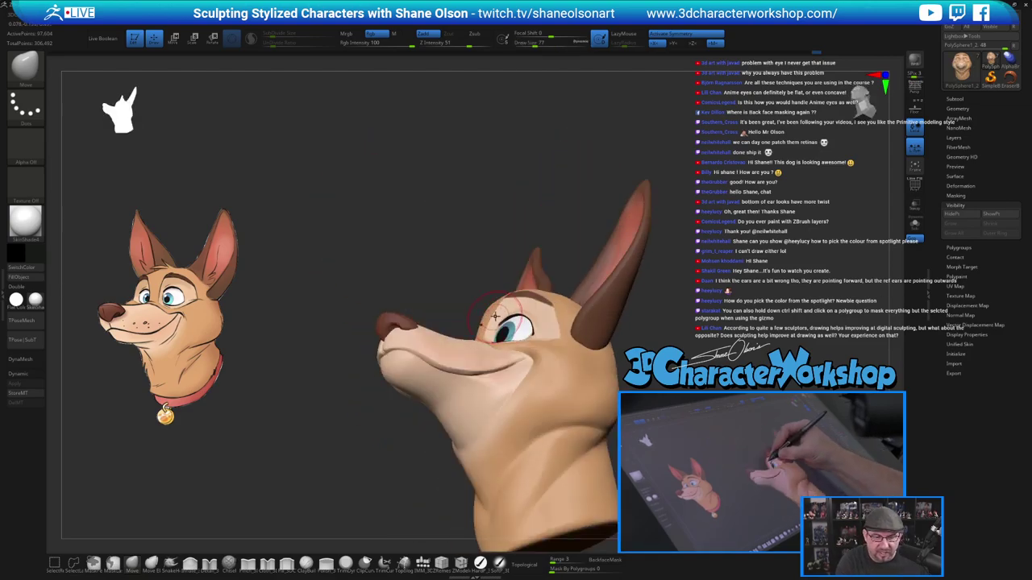
pyautogui.moveTo(554, 348)
pyautogui.mouseDown()
pyautogui.moveTo(618, 352)
pyautogui.moveTo(604, 317)
pyautogui.moveTo(639, 358)
pyautogui.moveTo(619, 357)
pyautogui.moveTo(621, 385)
pyautogui.mouseUp()
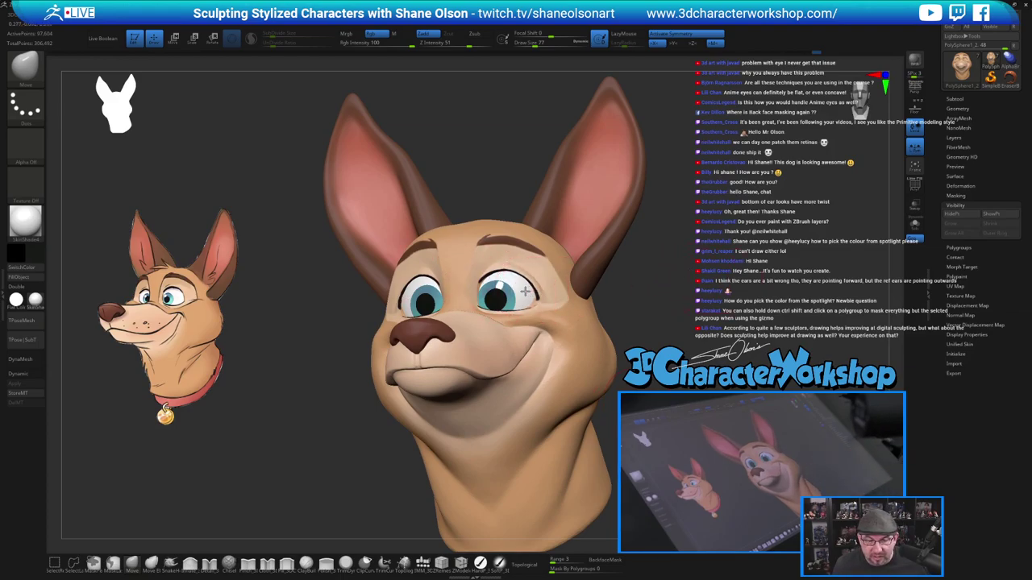
# Isolate the eyeballs with the ToyPlastic material active and subdivide their mesh once.
pyautogui.click(916, 227)
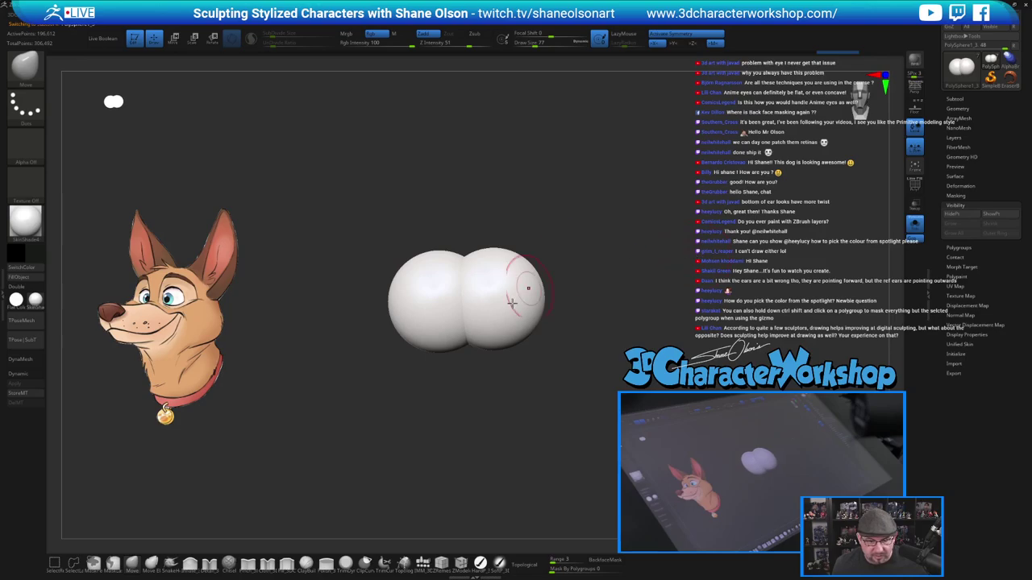
pyautogui.click(37, 299)
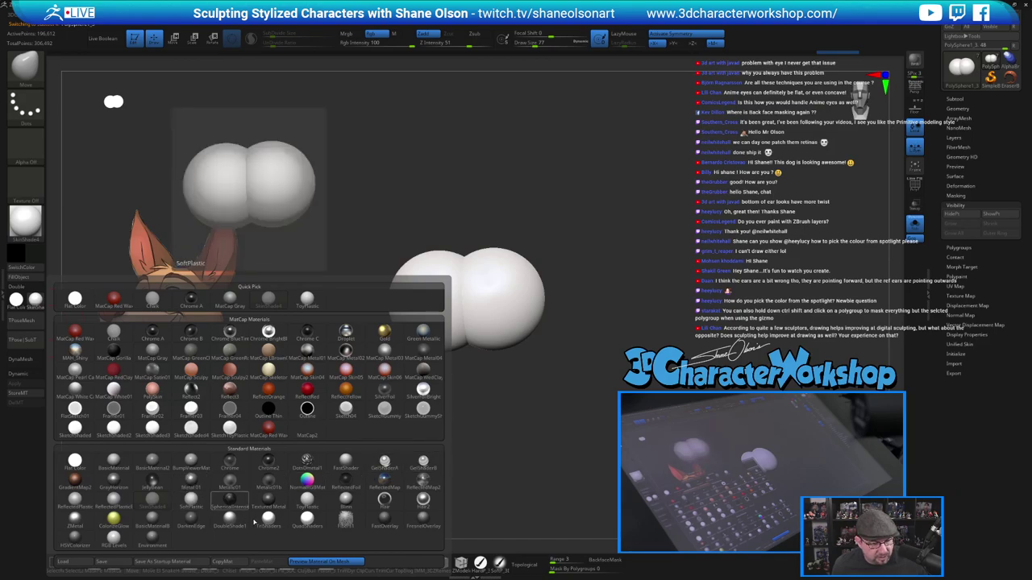
pyautogui.click(200, 507)
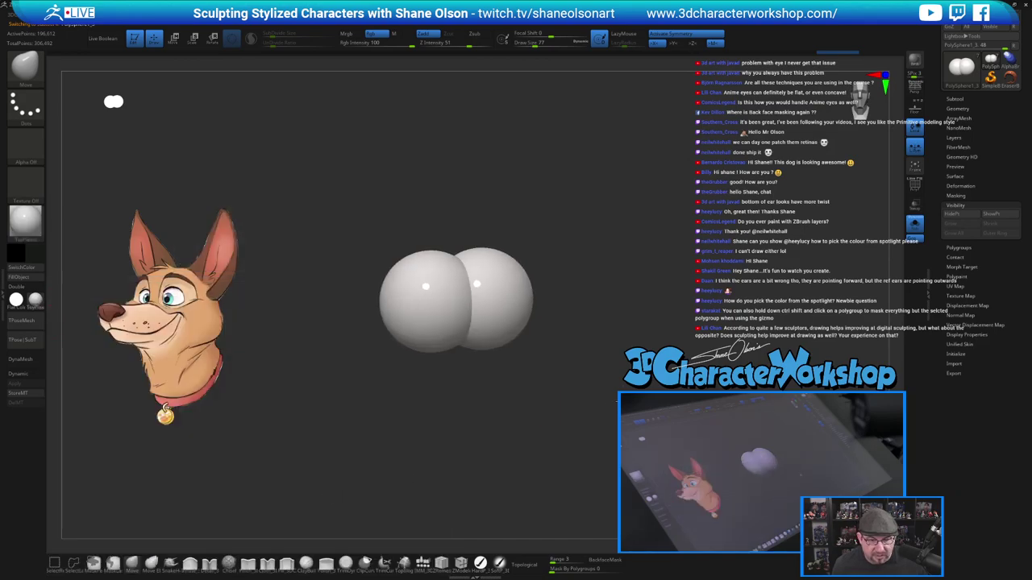
pyautogui.moveTo(600, 410); pyautogui.dragTo(606, 402)
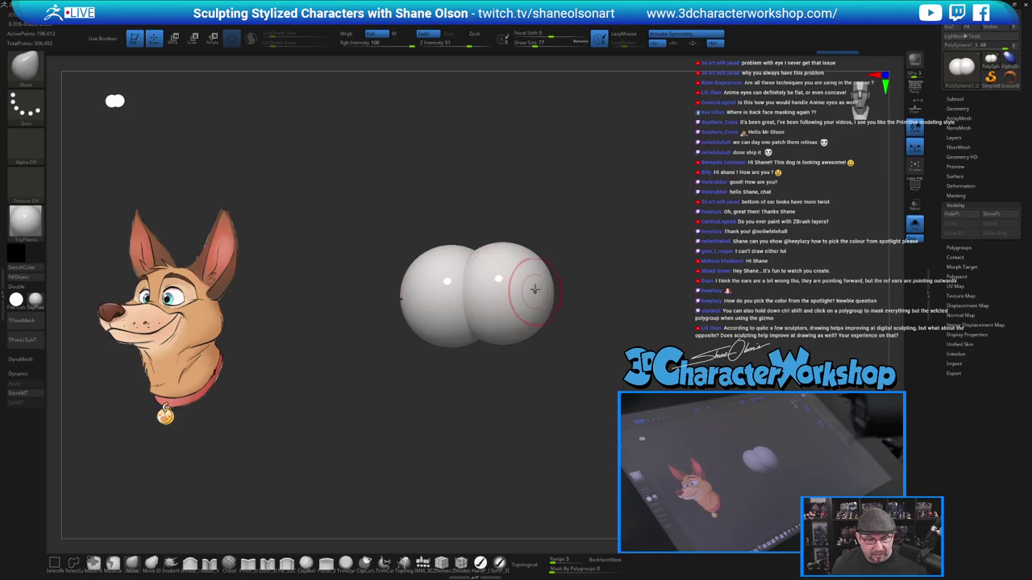
pyautogui.press('ctrl')
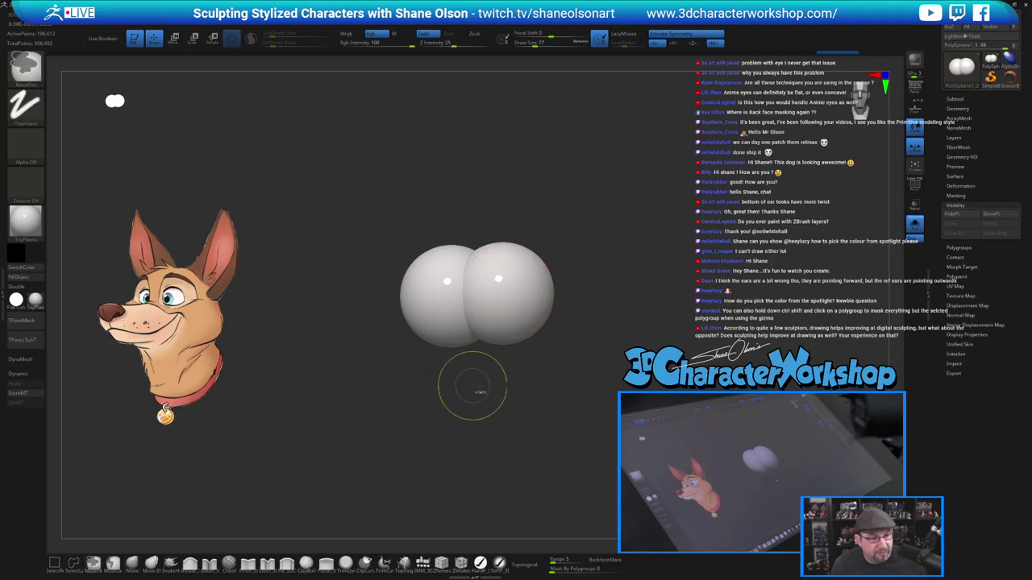
pyautogui.moveTo(603, 346); pyautogui.dragTo(606, 346)
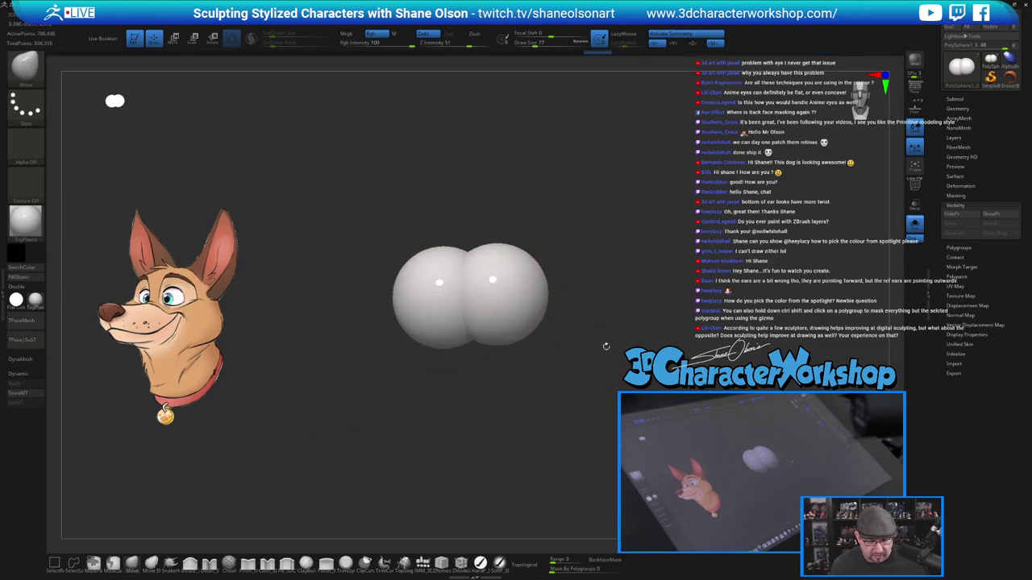
# Choose the hard paint brush with Rgb on and Draw Size 61, sampling the teal iris colour from the reference drawing.
pyautogui.click(481, 564)
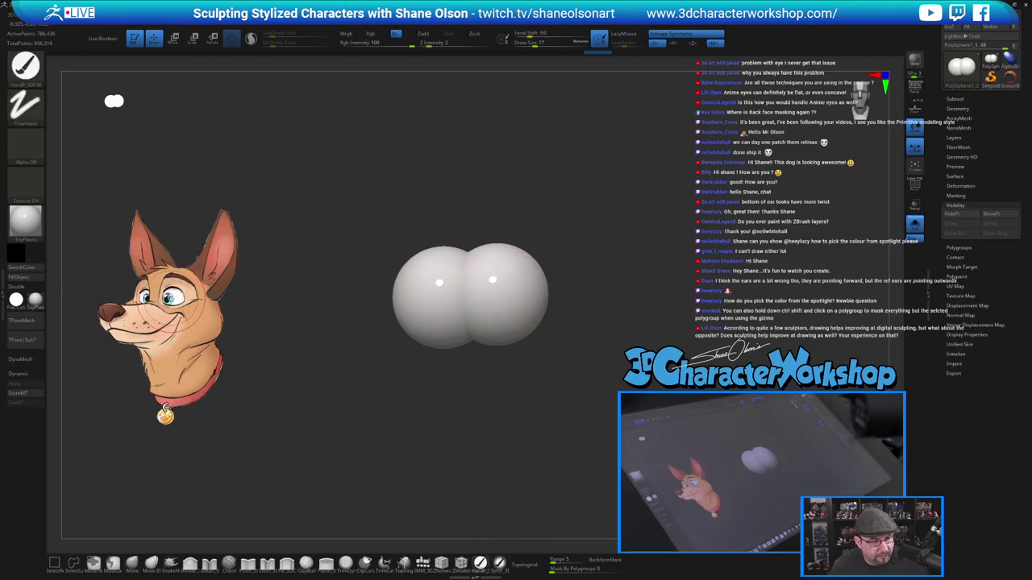
pyautogui.hotkey('shift', 'z')
pyautogui.press('z')
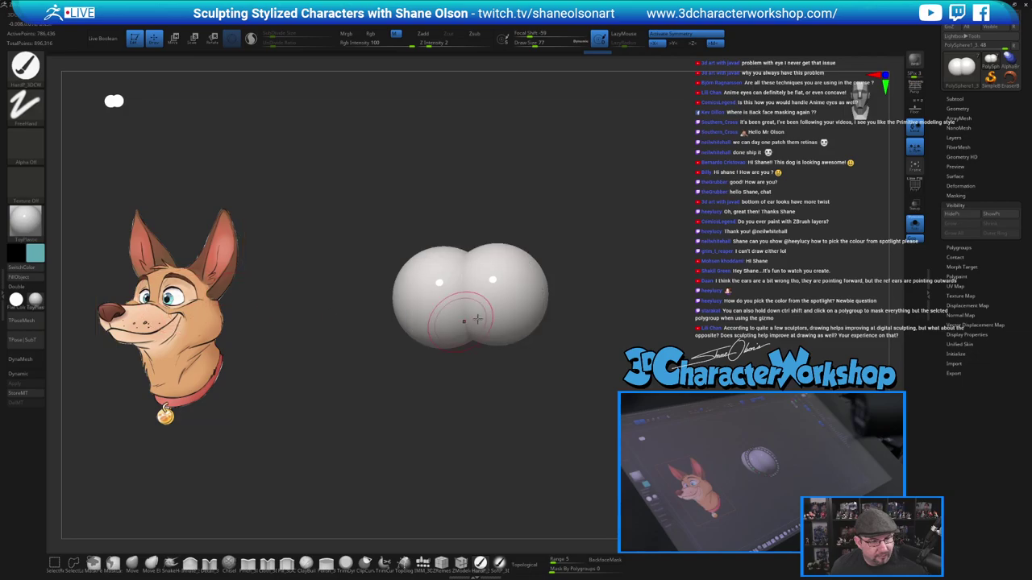
pyautogui.press('[')
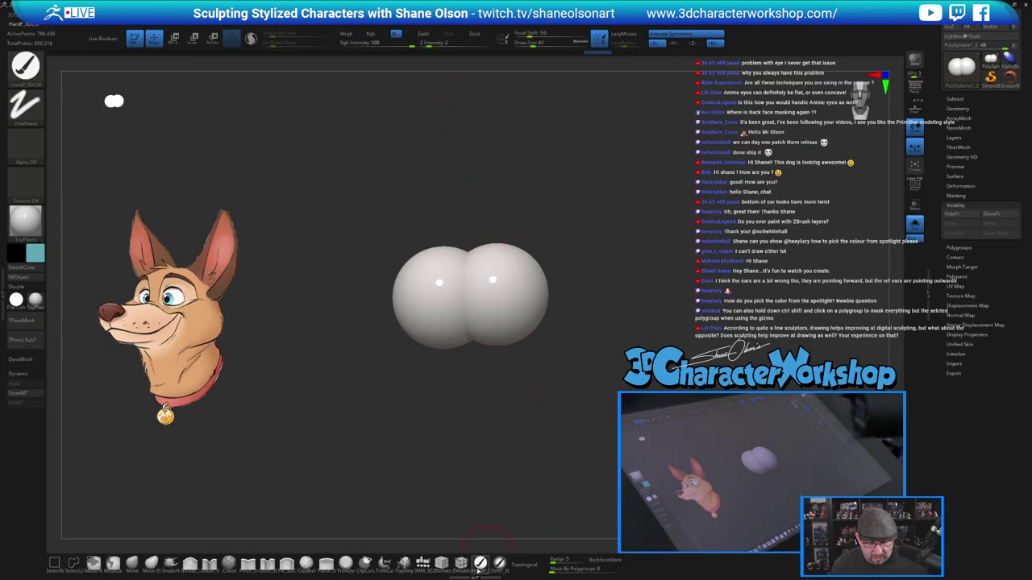
pyautogui.click(376, 35)
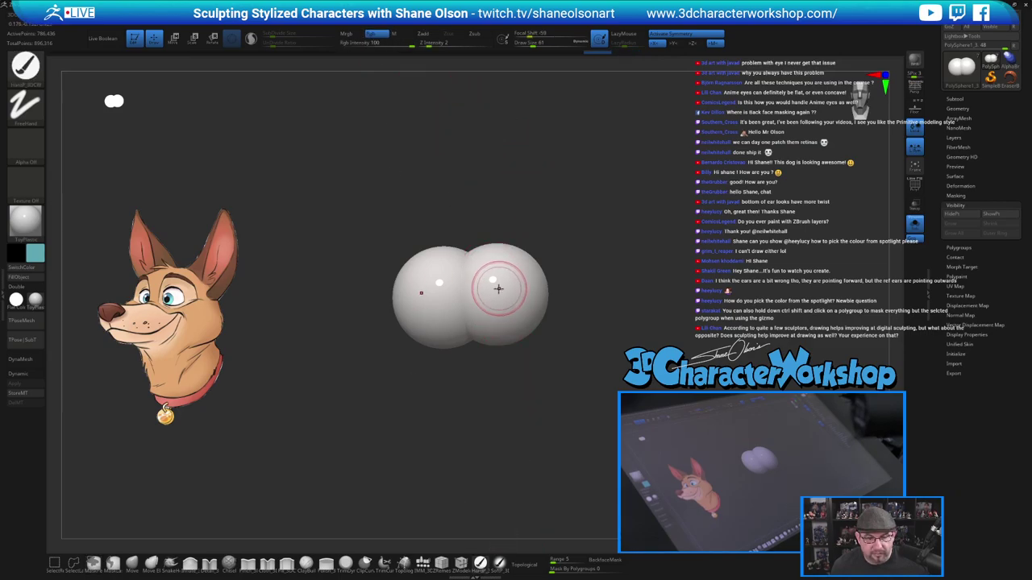
pyautogui.click(499, 287)
pyautogui.moveTo(633, 300)
pyautogui.mouseDown()
pyautogui.moveTo(673, 295)
pyautogui.moveTo(645, 309)
pyautogui.moveTo(647, 274)
pyautogui.moveTo(621, 233)
pyautogui.mouseUp()
pyautogui.hotkey('ctrl', 'z')
# Show the whole head to place teal irises on both eyeballs at Draw Size 45, and isolate the eyeballs again.
pyautogui.click(915, 225)
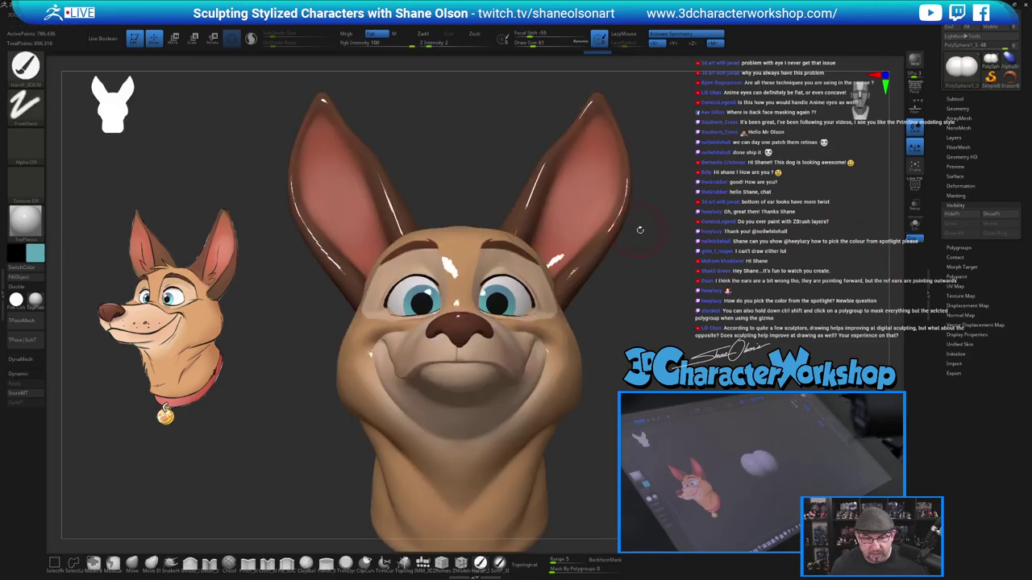
pyautogui.press('p')
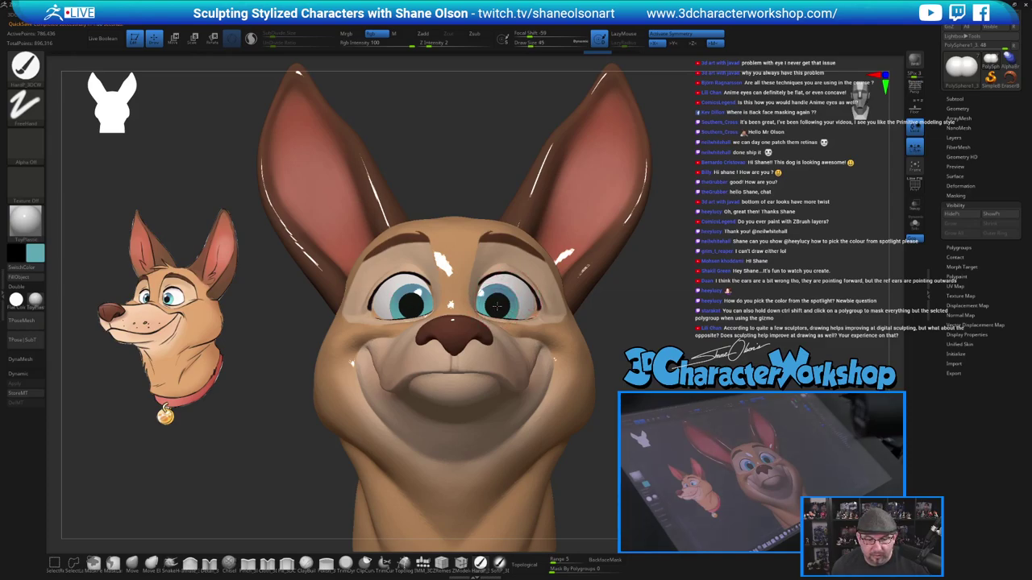
pyautogui.click(914, 226)
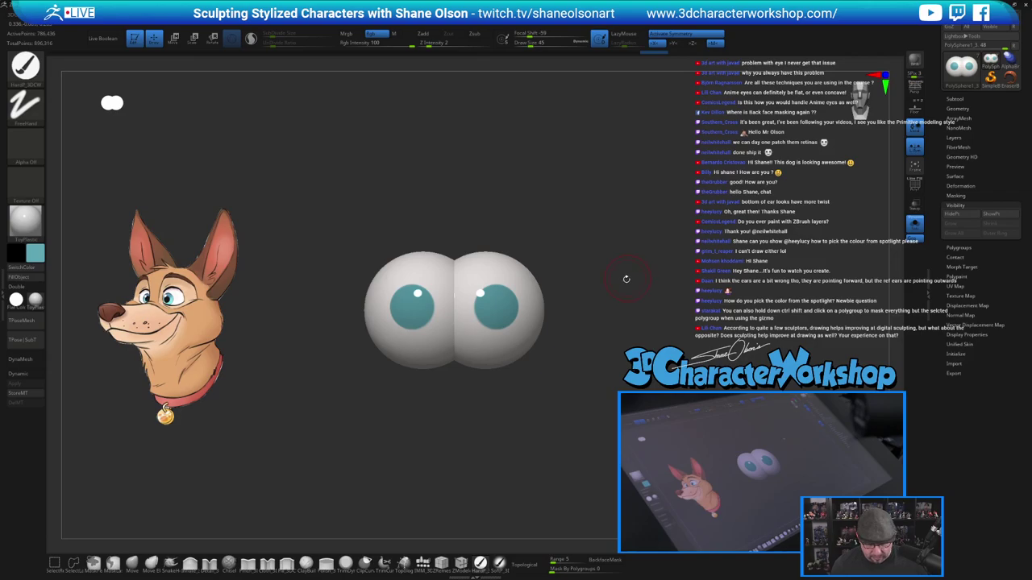
# Try to paint round black pupils onto both teal irises at Draw Size 25, with the colour sampled from the reference drawing.
pyautogui.press('z')
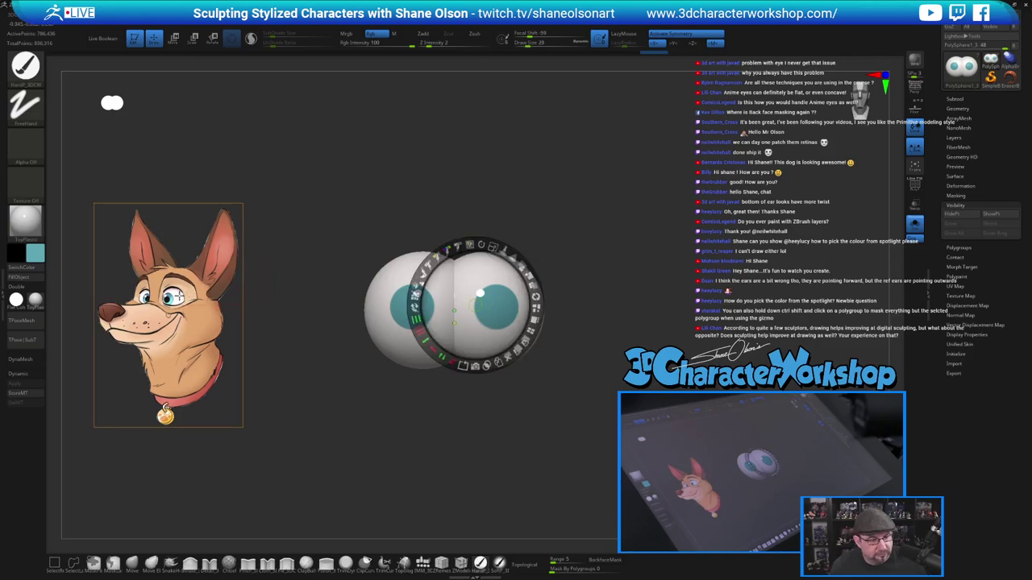
pyautogui.press('z')
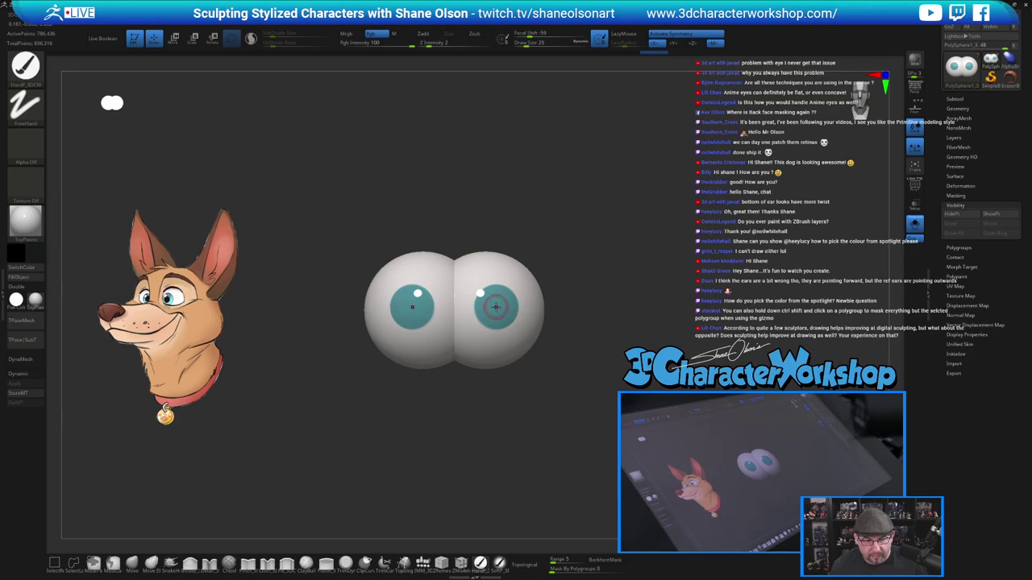
pyautogui.click(495, 307)
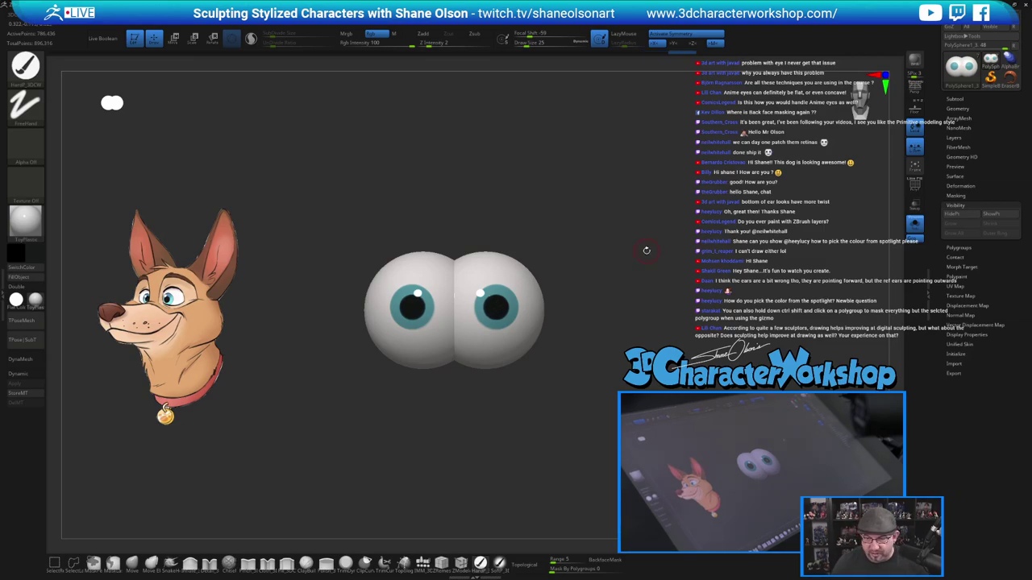
pyautogui.moveTo(596, 282)
pyautogui.keyDown('alt'); pyautogui.mouseDown()
pyautogui.moveTo(596, 311)
pyautogui.moveTo(625, 315)
pyautogui.moveTo(625, 361)
pyautogui.moveTo(608, 380)
pyautogui.mouseUp(); pyautogui.keyUp('alt')
pyautogui.hotkey('ctrl', 'z')
pyautogui.keyDown('alt'); pyautogui.moveTo(619, 344); pyautogui.dragTo(648, 342); pyautogui.keyUp('alt')
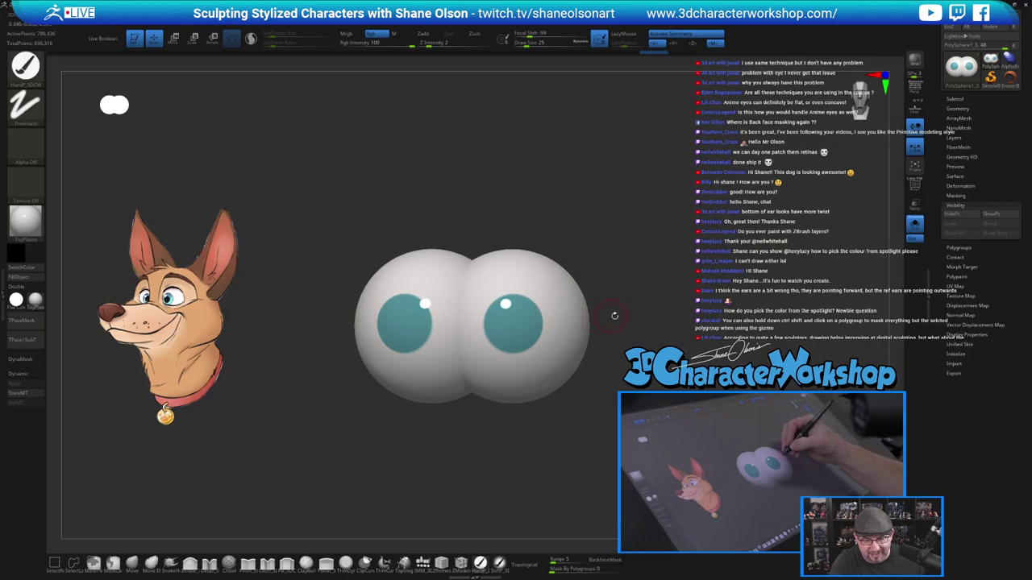
pyautogui.hotkey('ctrl', 'z')
# Mask the eyeballs by colour intensity, invert the mask so only the irises can be painted, and sharpen its edge.
pyautogui.press('space')
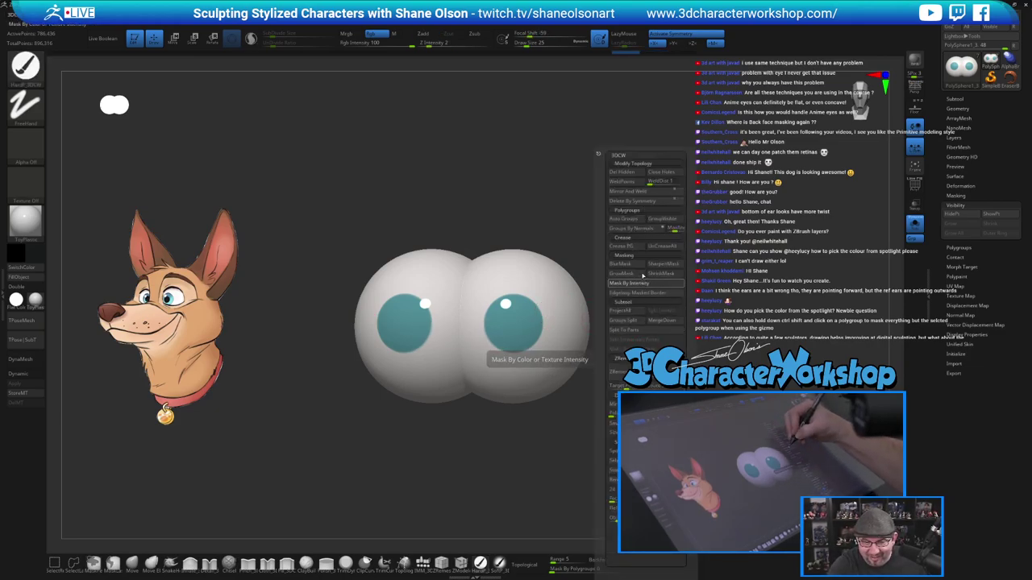
pyautogui.click(643, 279)
pyautogui.keyDown('ctrl'); pyautogui.click(653, 337); pyautogui.keyUp('ctrl')
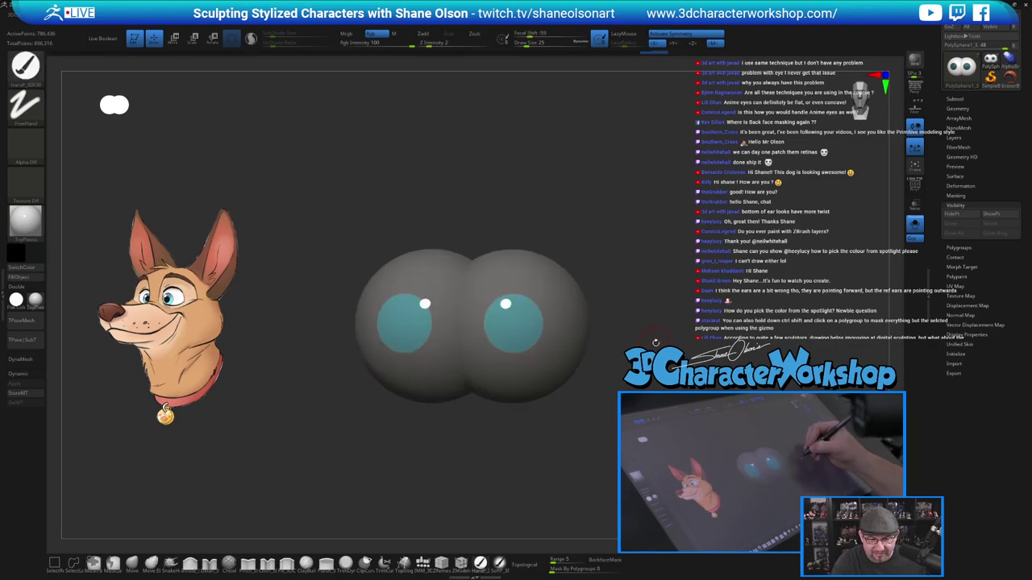
pyautogui.press('space')
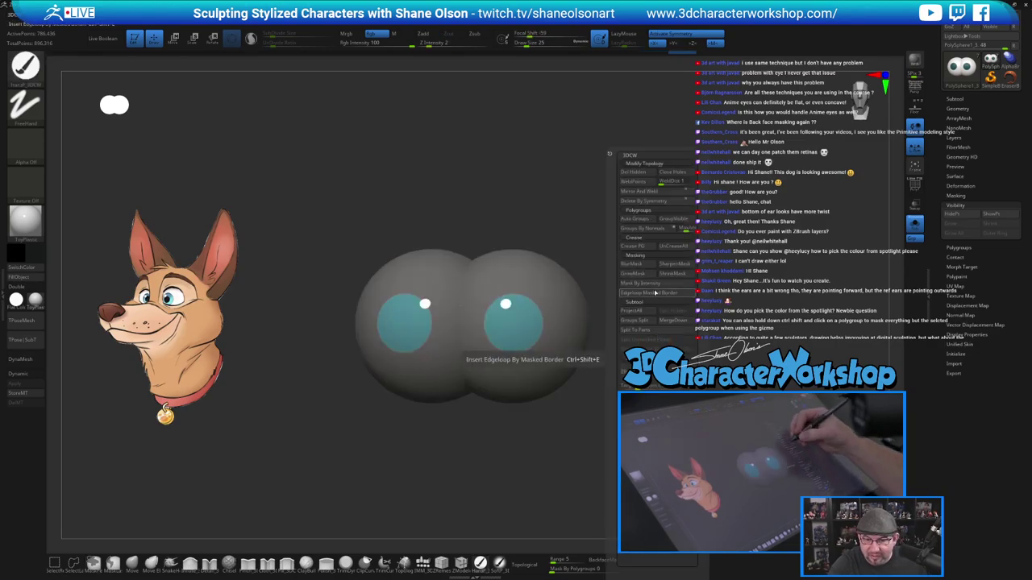
pyautogui.click(676, 265)
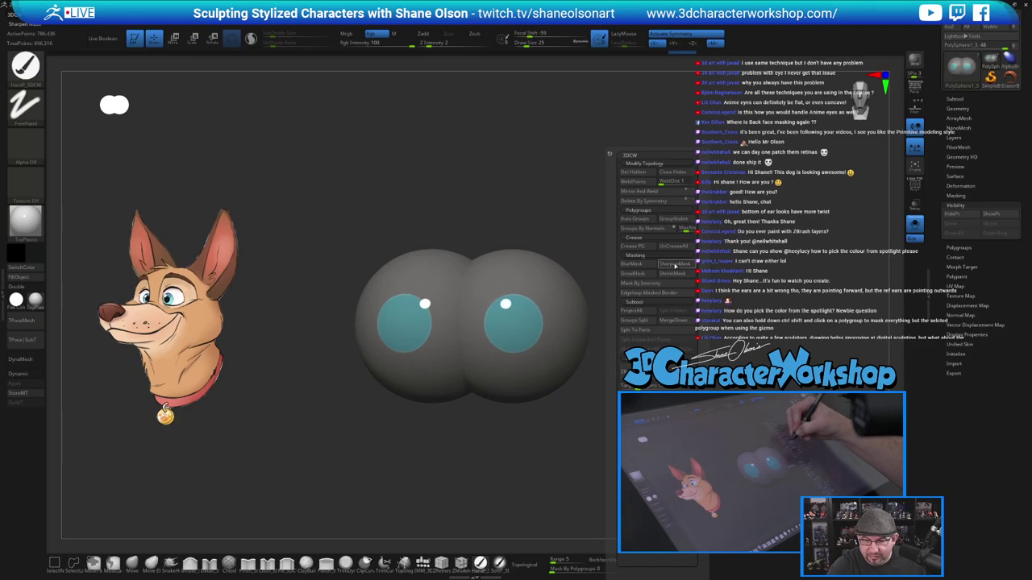
pyautogui.moveTo(621, 349); pyautogui.dragTo(620, 364)
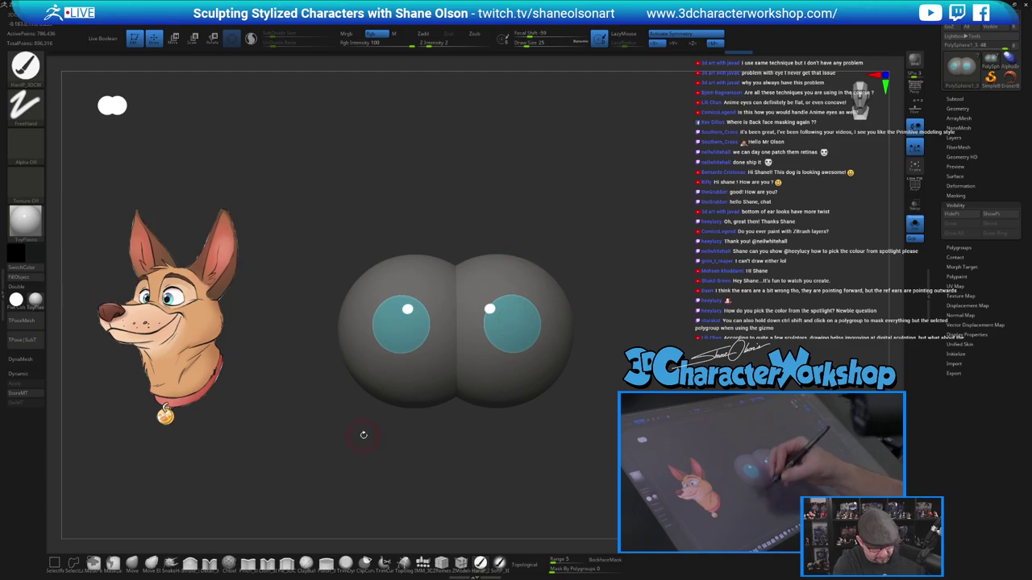
# Shade the upper part of both irises with a blue sampled from the reference drawing, using the soft paint brush at Draw Size 65.
pyautogui.press('z')
pyautogui.press('c')
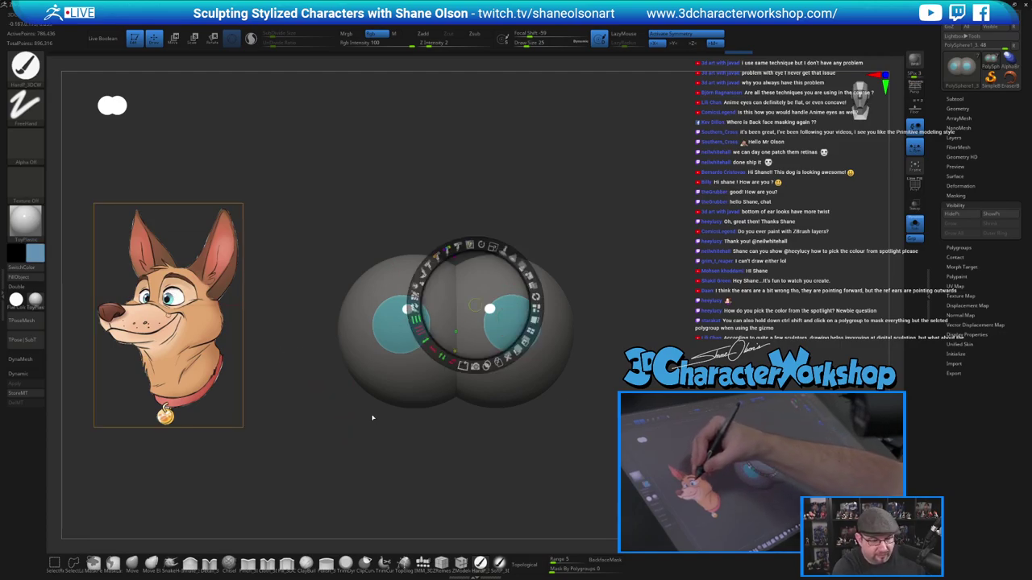
pyautogui.click(500, 563)
pyautogui.press('z')
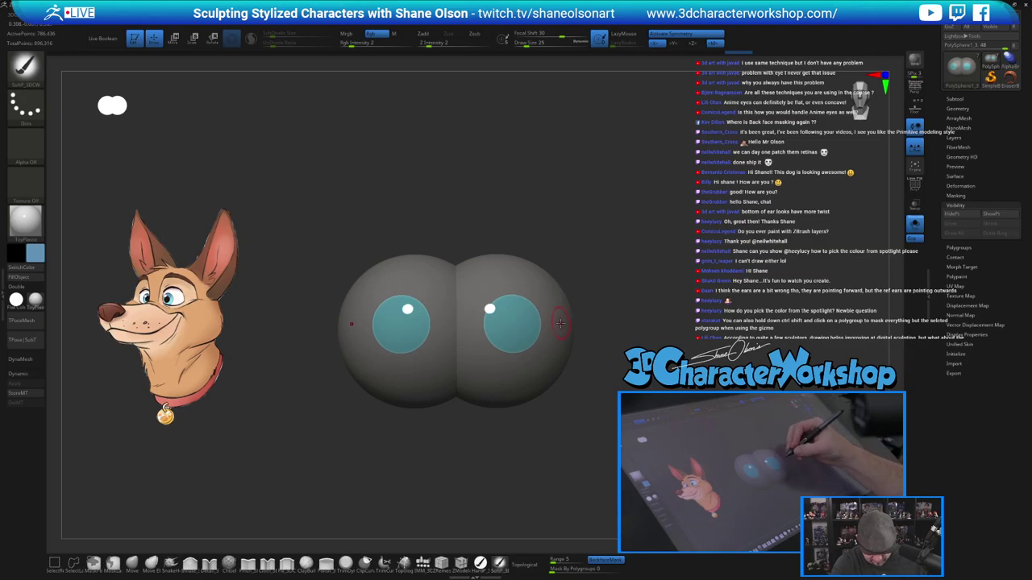
pyautogui.press(']')
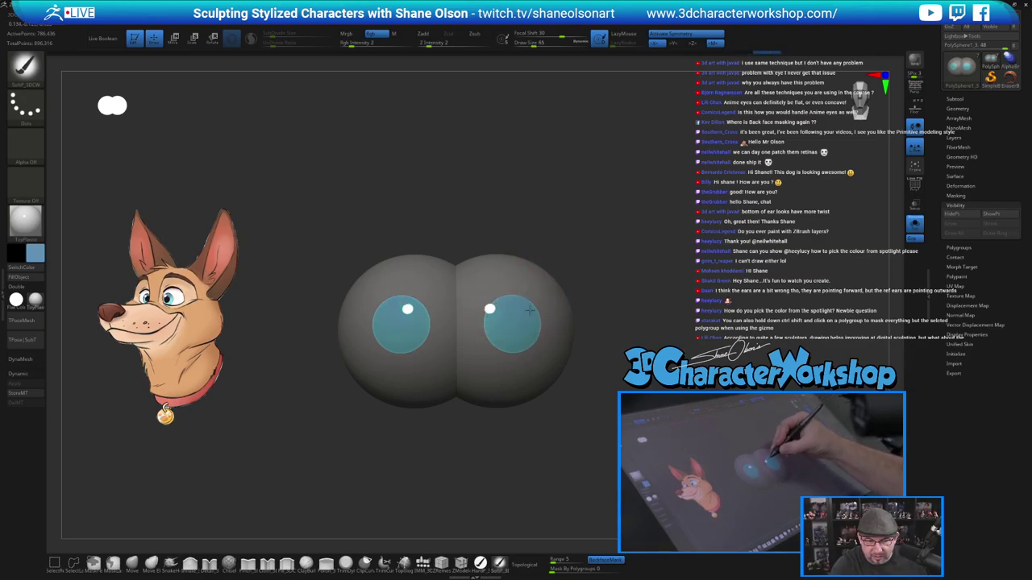
pyautogui.moveTo(528, 307); pyautogui.dragTo(489, 307)
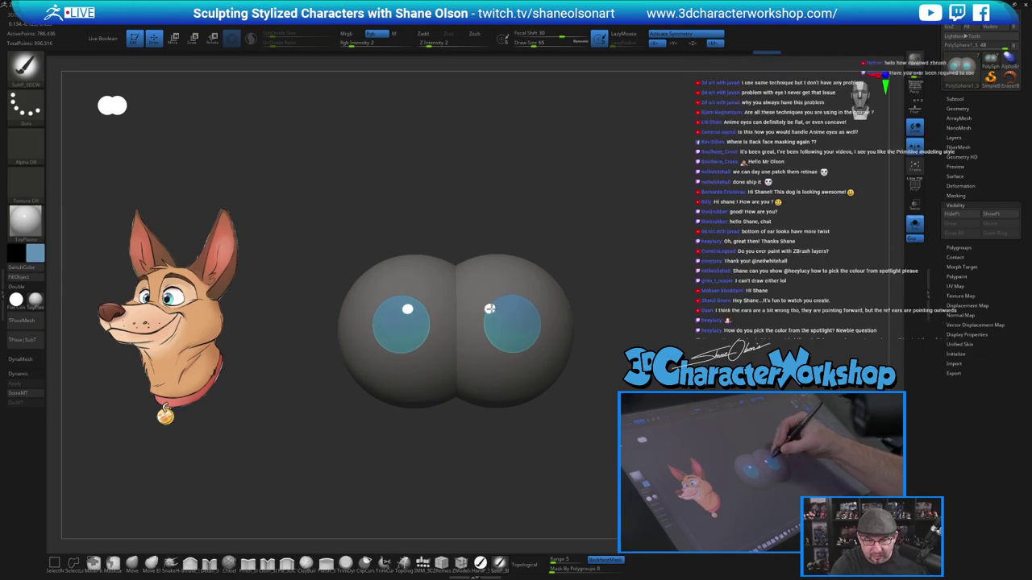
pyautogui.moveTo(641, 319); pyautogui.dragTo(597, 314)
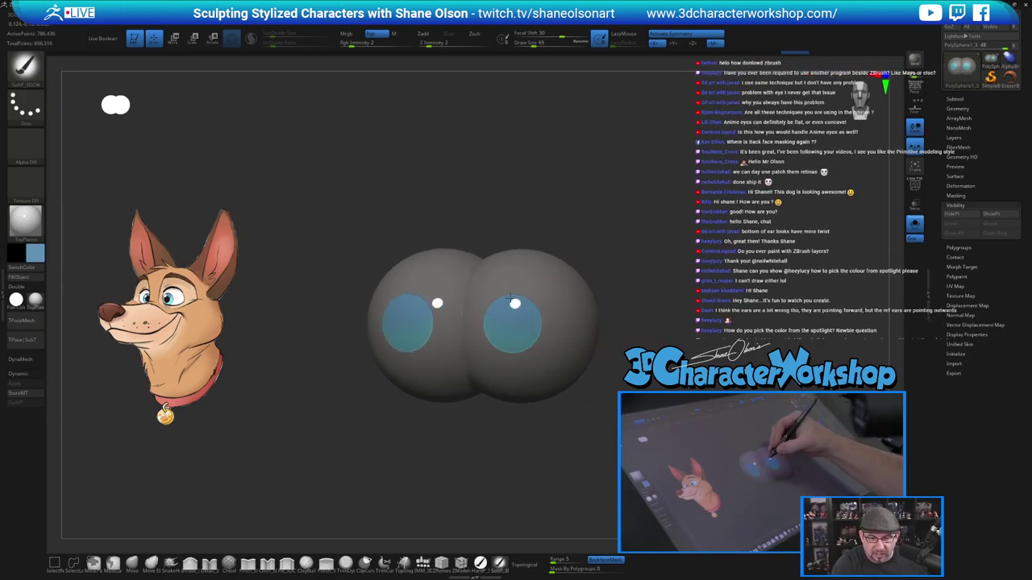
pyautogui.moveTo(511, 298)
pyautogui.mouseDown()
pyautogui.moveTo(545, 308)
pyautogui.moveTo(521, 337)
pyautogui.mouseUp()
pyautogui.moveTo(633, 408)
pyautogui.mouseDown()
pyautogui.moveTo(602, 425)
pyautogui.moveTo(617, 418)
pyautogui.mouseUp()
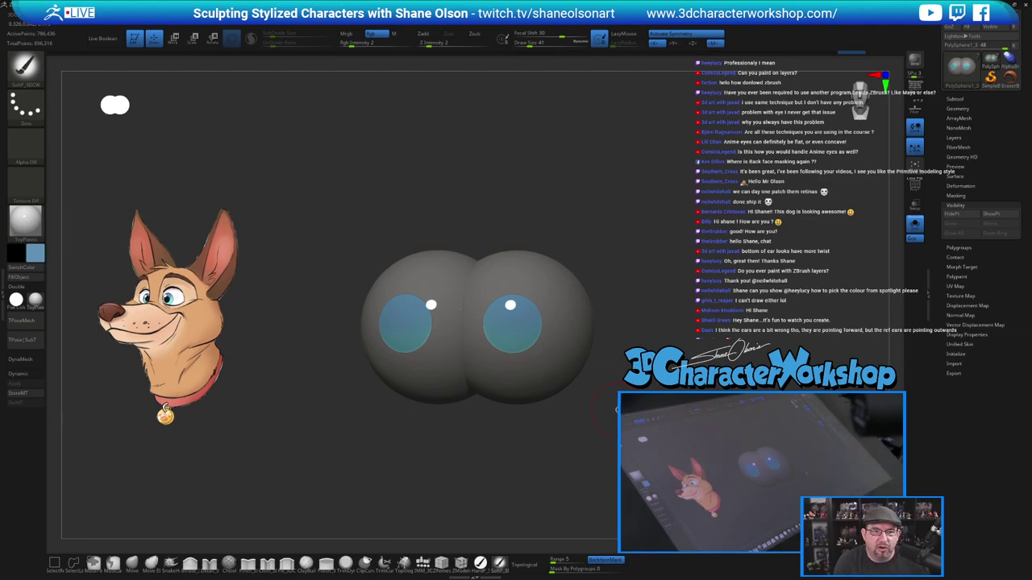
pyautogui.moveTo(628, 413); pyautogui.dragTo(619, 412)
pyautogui.rightClick(620, 412)
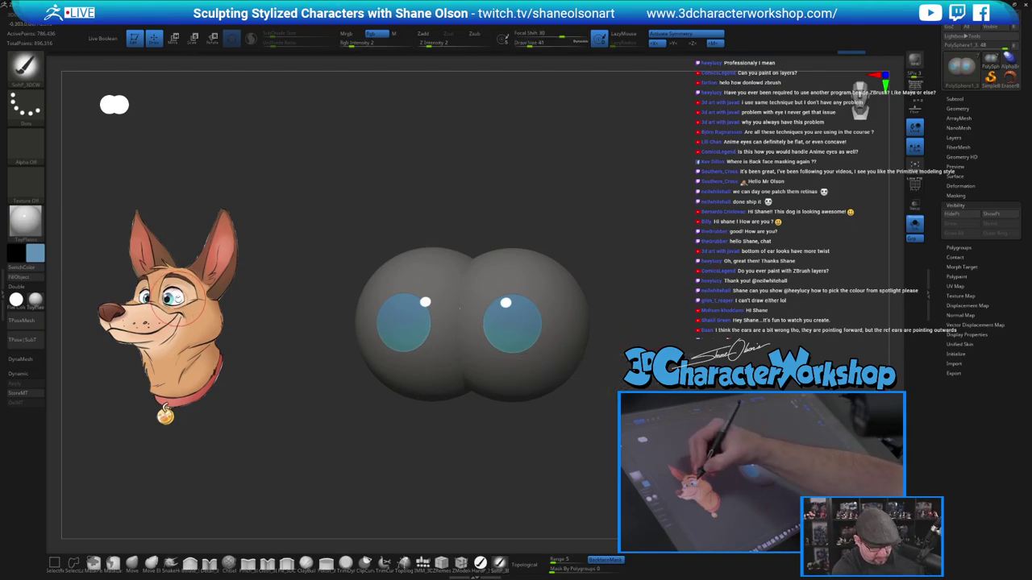
# Sample black from the reference drawing's pupil and choose the hard paint brush at Draw Size 25, checking the eyes within the whole head.
pyautogui.hotkey('shift', 'z')
pyautogui.press('c')
pyautogui.press('z')
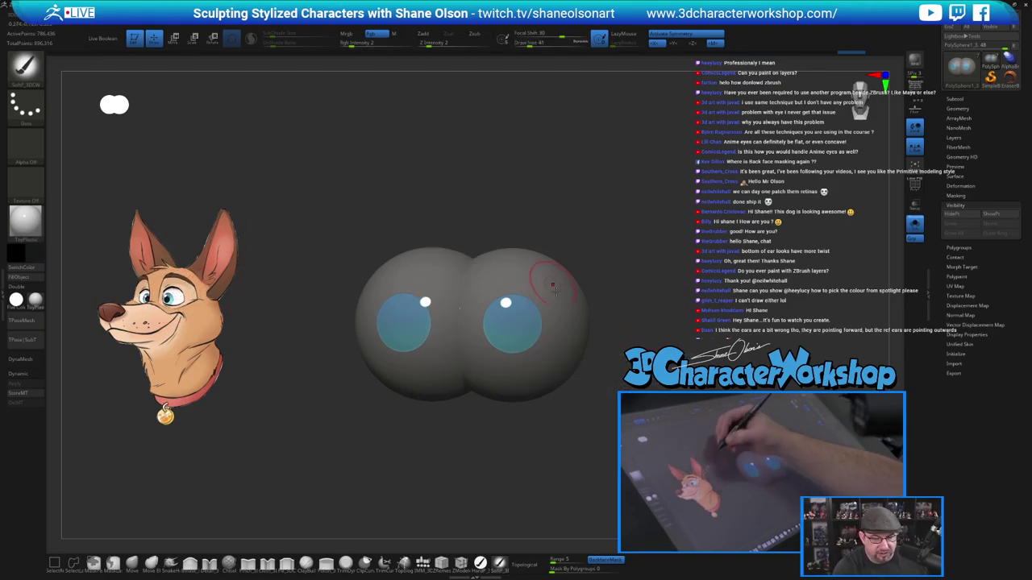
pyautogui.moveTo(605, 403); pyautogui.dragTo(606, 398)
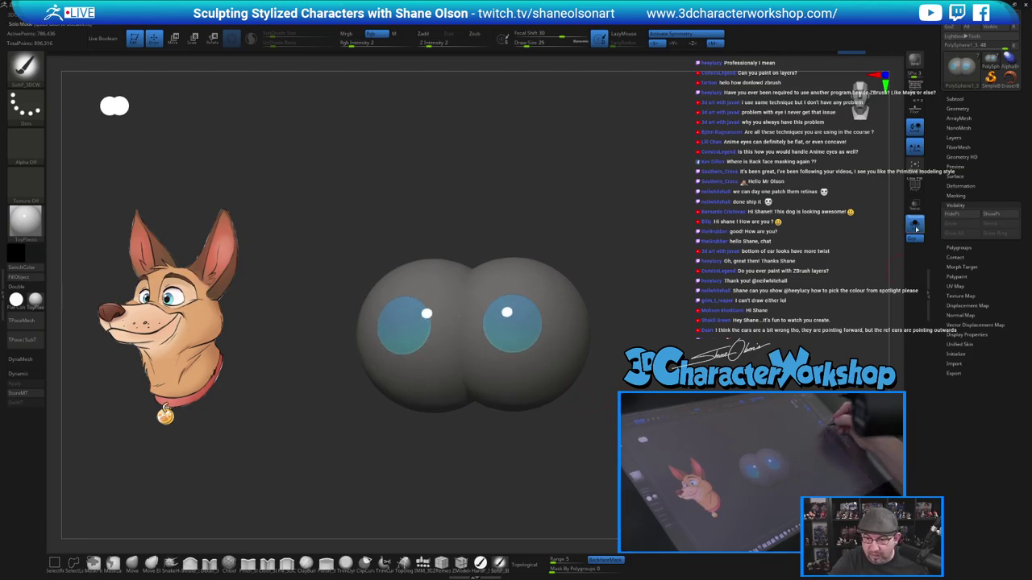
pyautogui.click(915, 225)
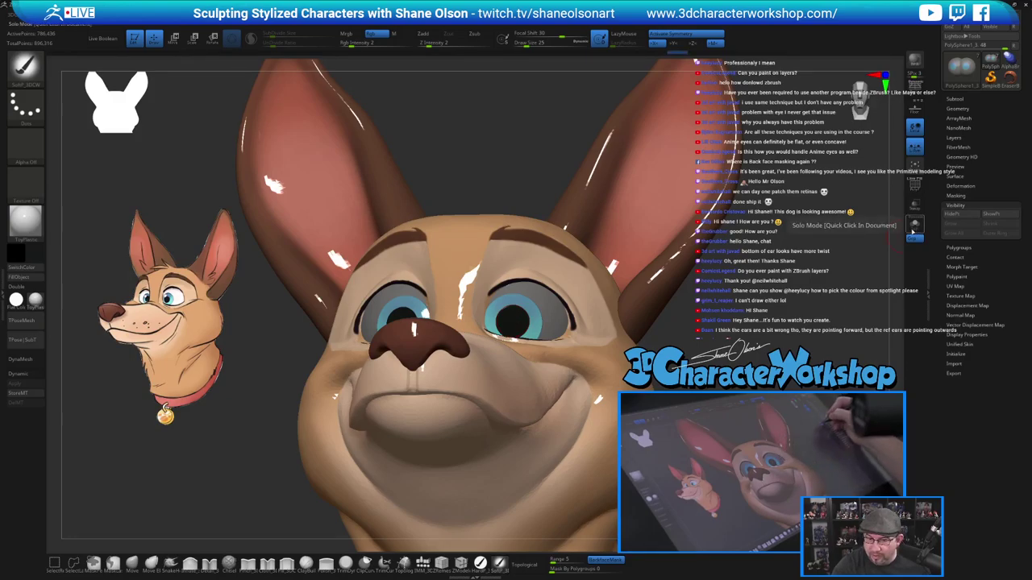
pyautogui.click(915, 229)
pyautogui.click(482, 564)
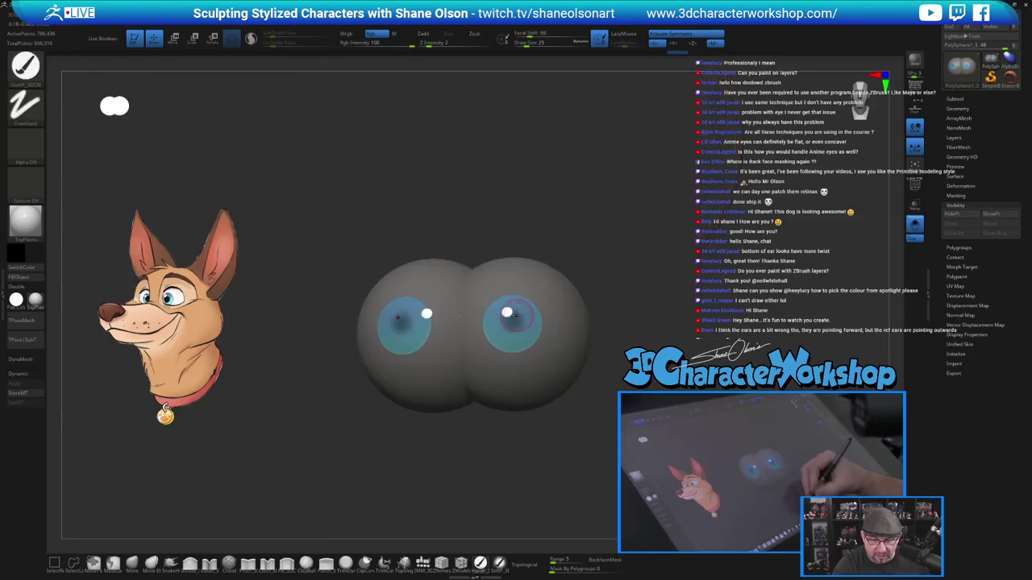
# Paint round black pupils centred on both shaded irises, using the whole head as a placement guide, and clear the mask.
pyautogui.click(916, 229)
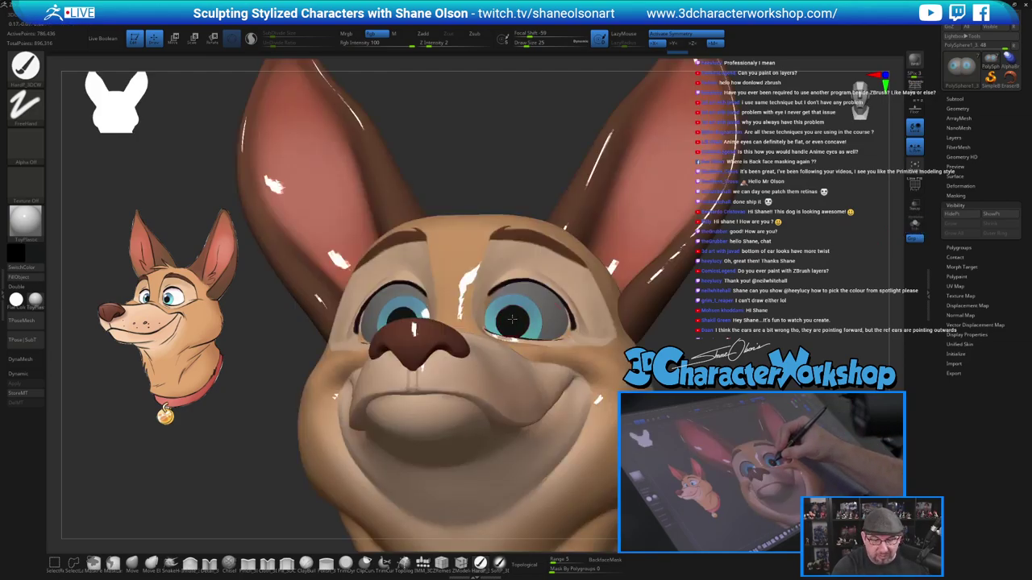
pyautogui.click(915, 226)
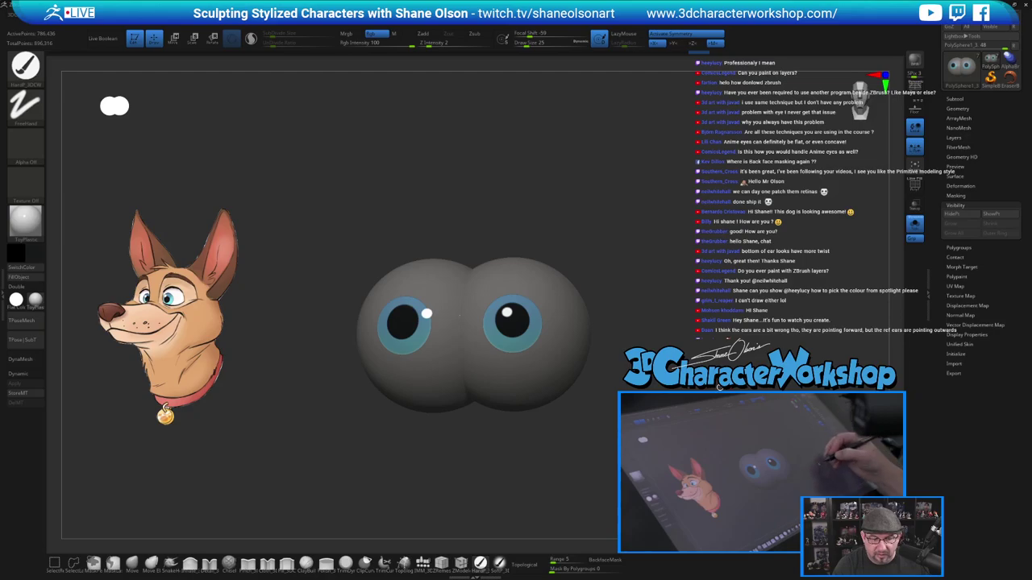
pyautogui.hotkey('ctrl', 'z')
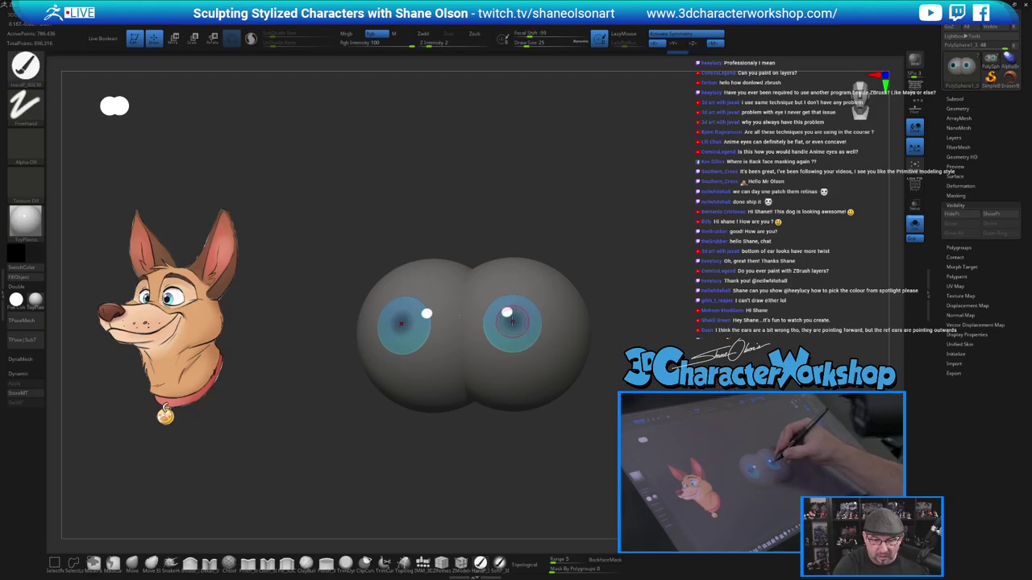
pyautogui.moveTo(511, 321); pyautogui.dragTo(512, 322)
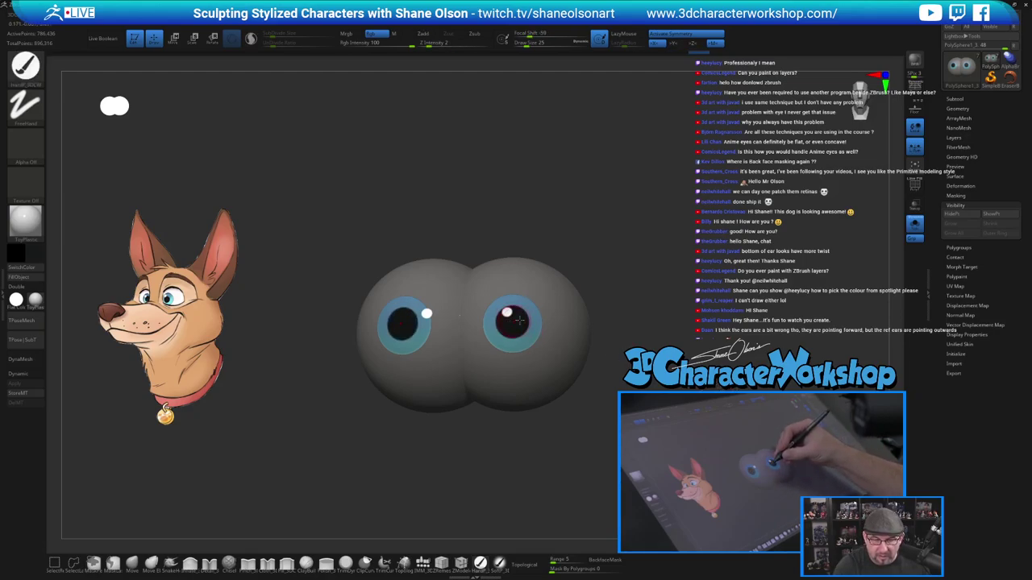
pyautogui.keyDown('alt'); pyautogui.moveTo(645, 322); pyautogui.dragTo(629, 278); pyautogui.keyUp('alt')
pyautogui.moveTo(629, 355)
pyautogui.keyDown('ctrl'); pyautogui.mouseDown()
pyautogui.moveTo(645, 377)
pyautogui.moveTo(621, 347)
pyautogui.moveTo(647, 347)
pyautogui.mouseUp(); pyautogui.keyUp('ctrl')
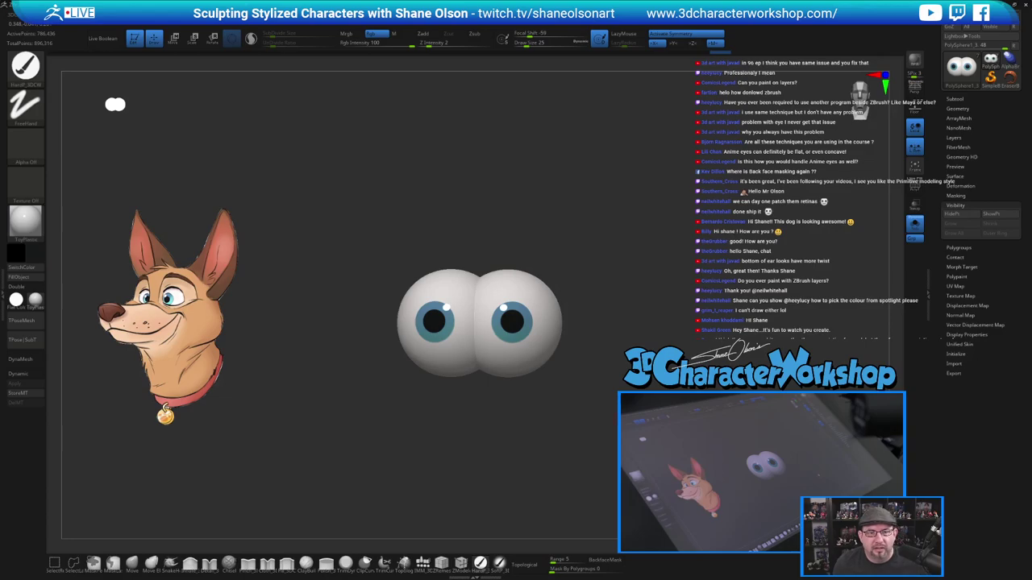
pyautogui.moveTo(662, 325); pyautogui.dragTo(651, 346)
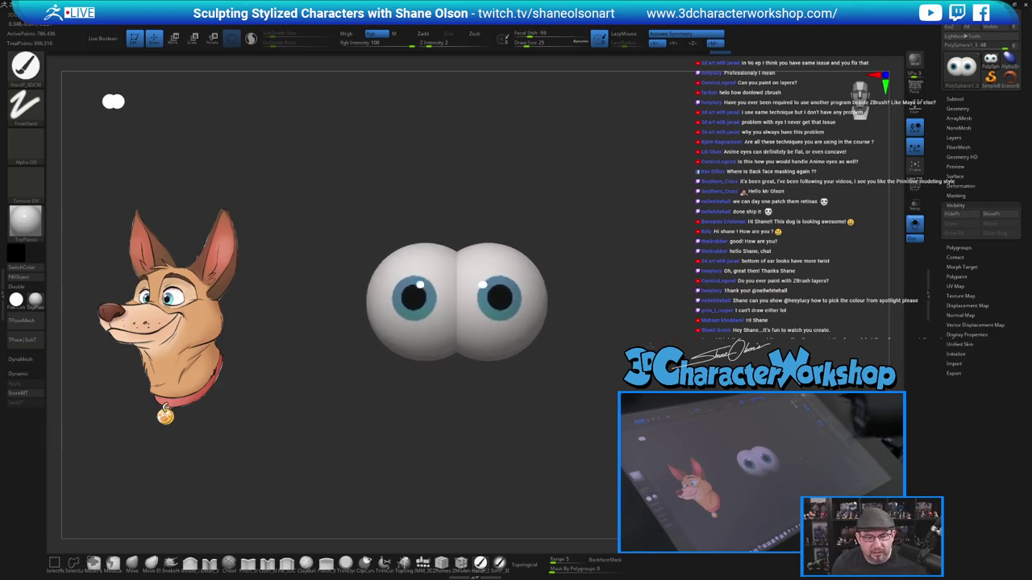
# Show the whole head and hide the separate iris subtool PolySphere1_4 so the painted eyes are exposed.
pyautogui.click(918, 230)
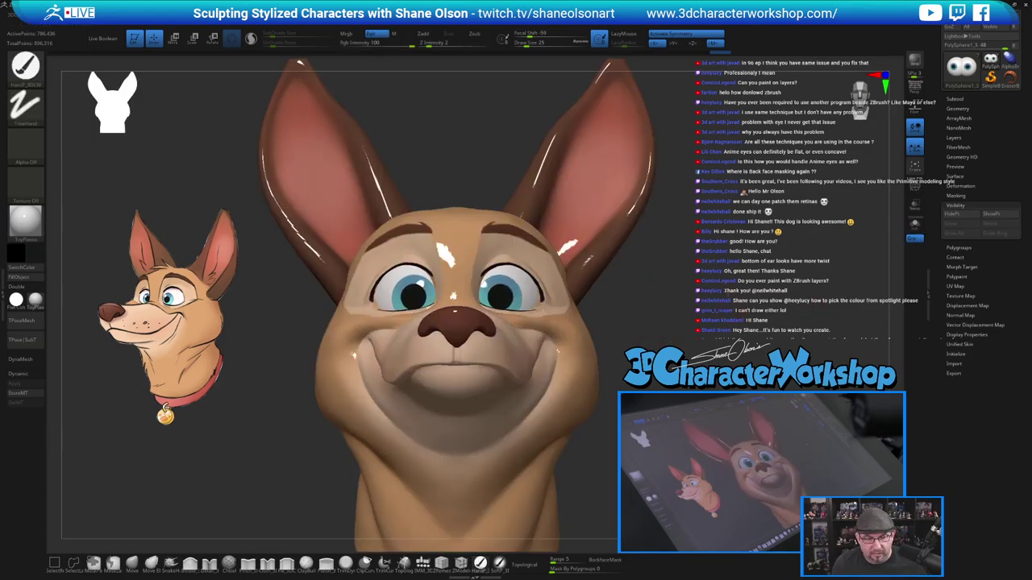
pyautogui.press('f')
pyautogui.moveTo(743, 325)
pyautogui.mouseDown()
pyautogui.moveTo(735, 330)
pyautogui.moveTo(775, 335)
pyautogui.moveTo(756, 324)
pyautogui.mouseUp()
pyautogui.click(954, 98)
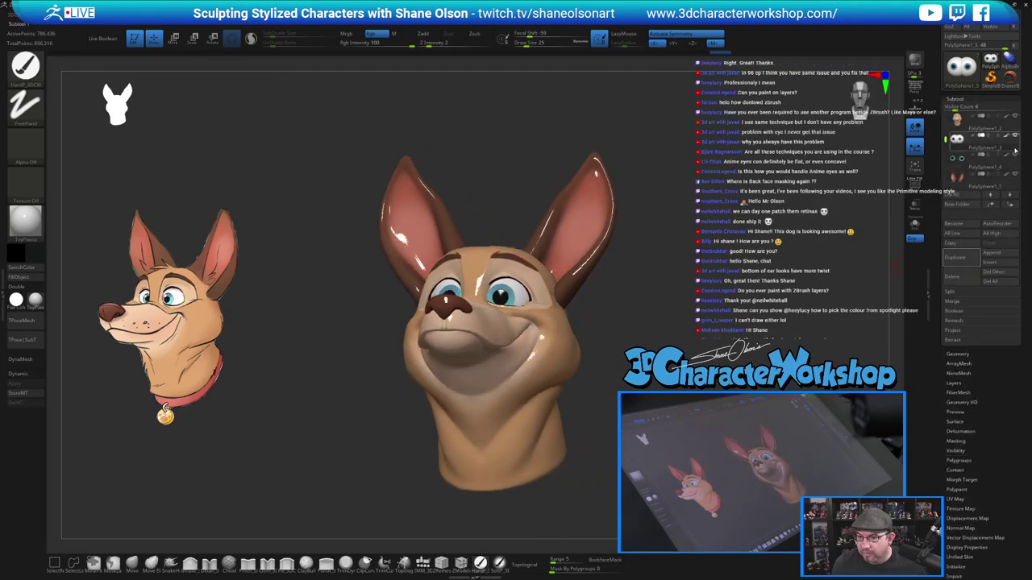
pyautogui.click(1015, 157)
pyautogui.moveTo(665, 255); pyautogui.dragTo(668, 321)
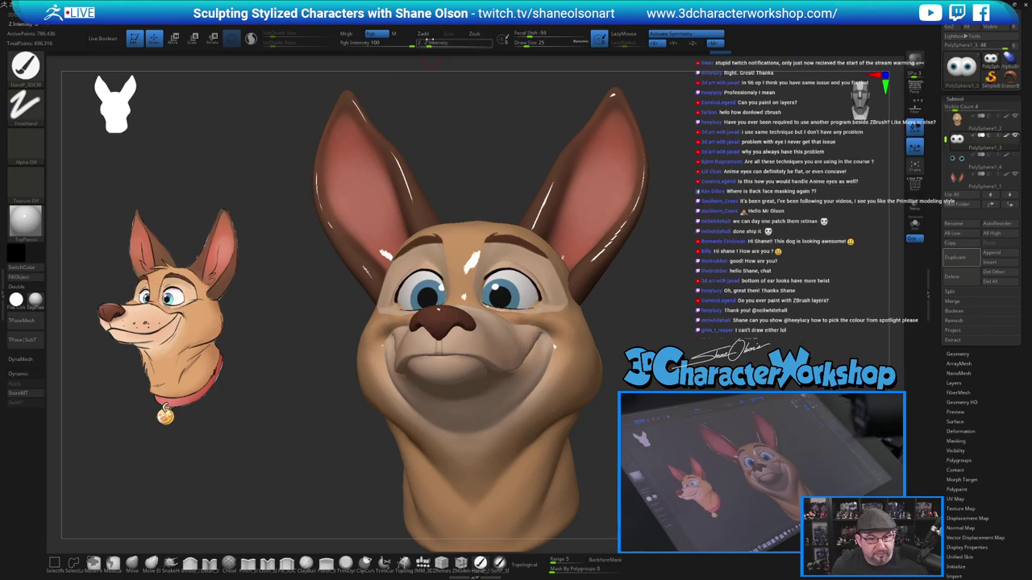
# Fill the eyeballs with the ToyPlastic material using material-only mode, and make SkinShade4 the active material.
pyautogui.click(397, 34)
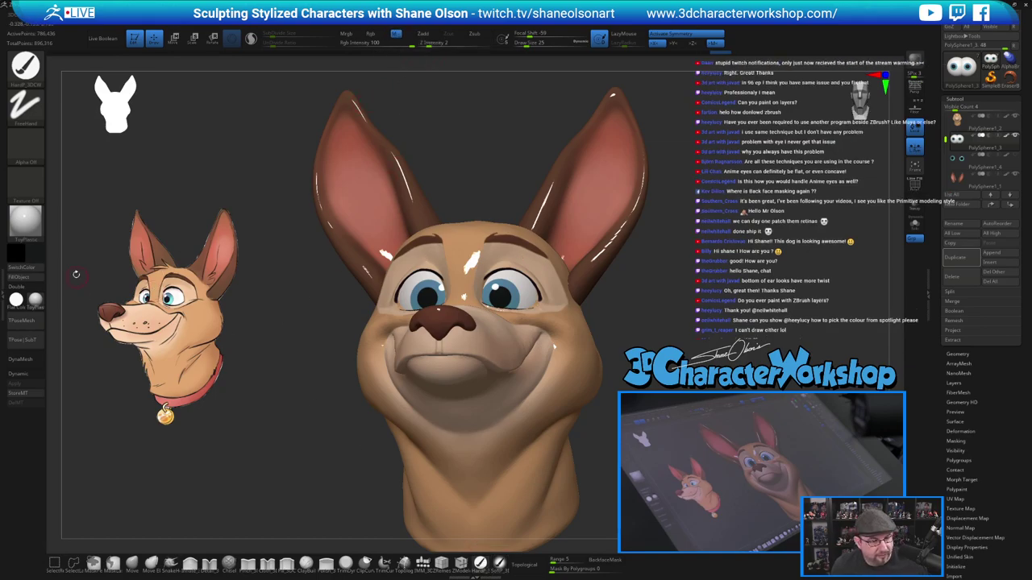
pyautogui.click(27, 279)
pyautogui.moveTo(708, 306)
pyautogui.keyDown('alt'); pyautogui.mouseDown()
pyautogui.moveTo(695, 280)
pyautogui.moveTo(629, 319)
pyautogui.mouseUp(); pyautogui.keyUp('alt')
pyautogui.click(34, 301)
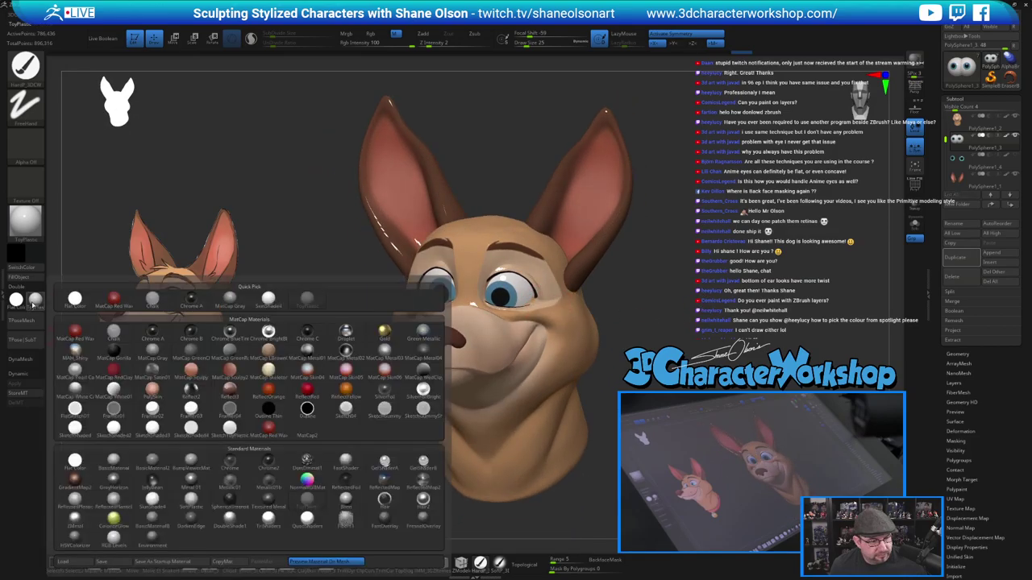
pyautogui.click(266, 303)
pyautogui.moveTo(629, 318); pyautogui.dragTo(763, 276)
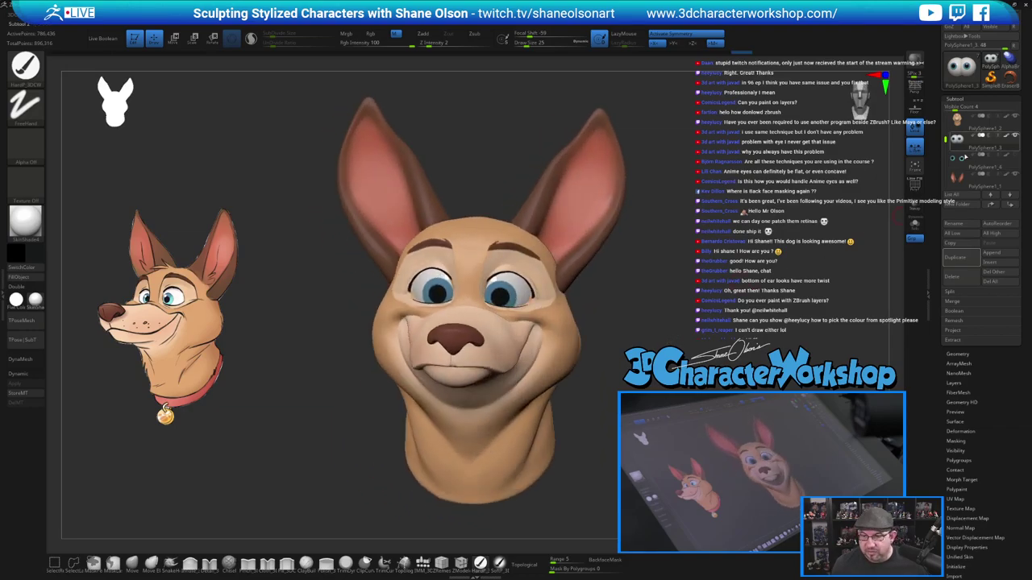
# Isolate the separate iris subtool PolySphere1_4 and examine its polygroups and wireframe up close with dynamic subdivision off.
pyautogui.click(959, 162)
pyautogui.click(915, 227)
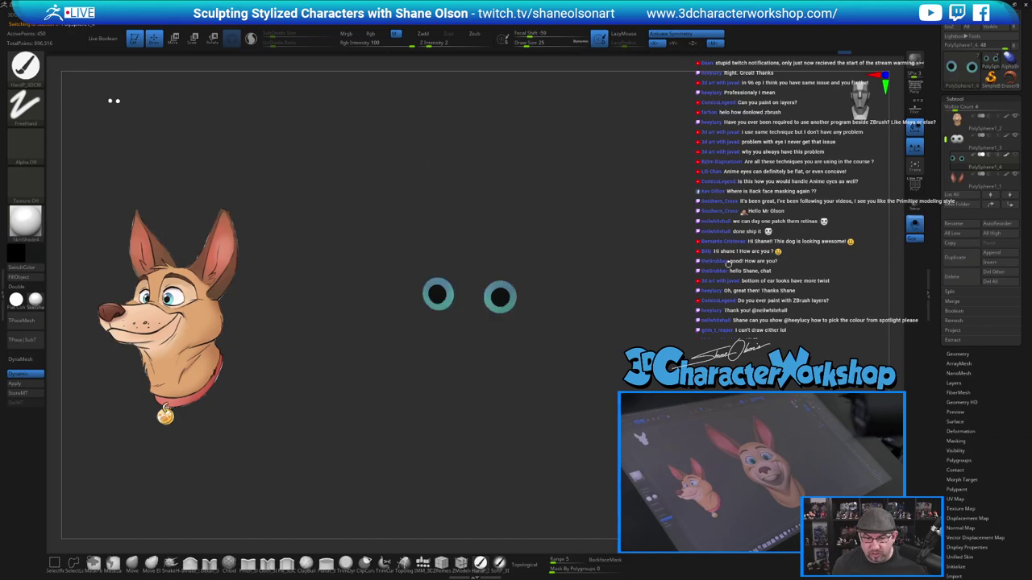
pyautogui.moveTo(710, 266)
pyautogui.keyDown('alt'); pyautogui.mouseDown()
pyautogui.moveTo(636, 290)
pyautogui.moveTo(661, 295)
pyautogui.moveTo(670, 265)
pyautogui.moveTo(640, 267)
pyautogui.mouseUp(); pyautogui.keyUp('alt')
pyautogui.hotkey('shift', 'f')
pyautogui.press('s')
pyautogui.hotkey('shift', 'd')
pyautogui.moveTo(627, 318); pyautogui.dragTo(670, 314)
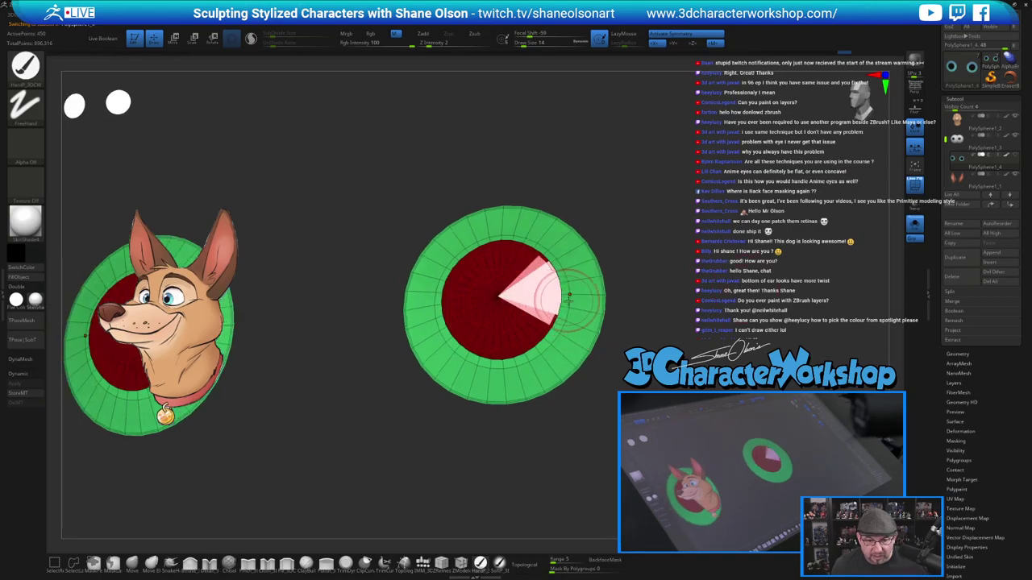
pyautogui.moveTo(632, 315); pyautogui.dragTo(588, 317)
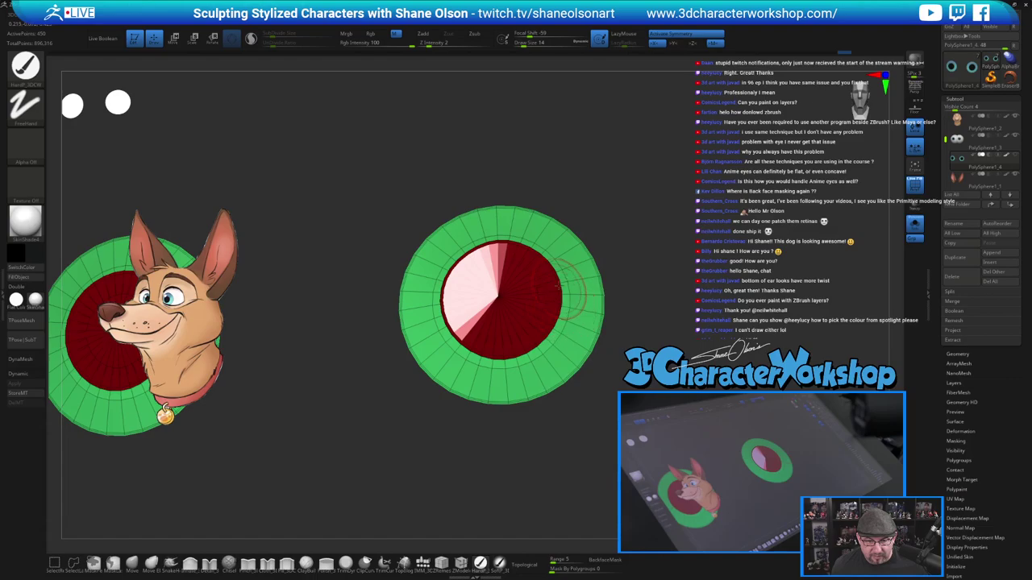
# Turn dynamic subdivision back on for the iris subtool, bring the whole head back into view, and hide the wireframe.
pyautogui.moveTo(678, 275); pyautogui.dragTo(722, 282)
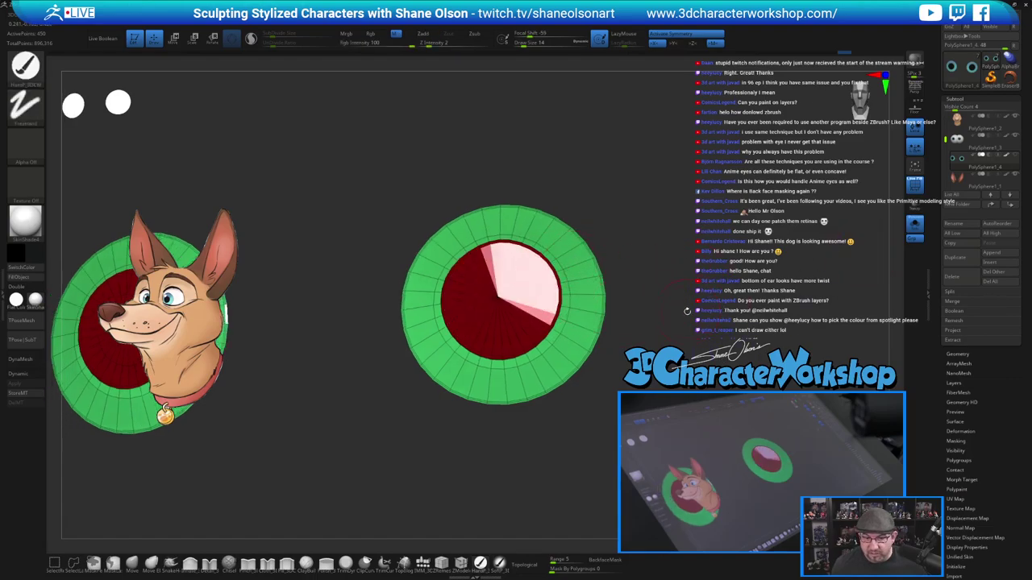
pyautogui.press('d')
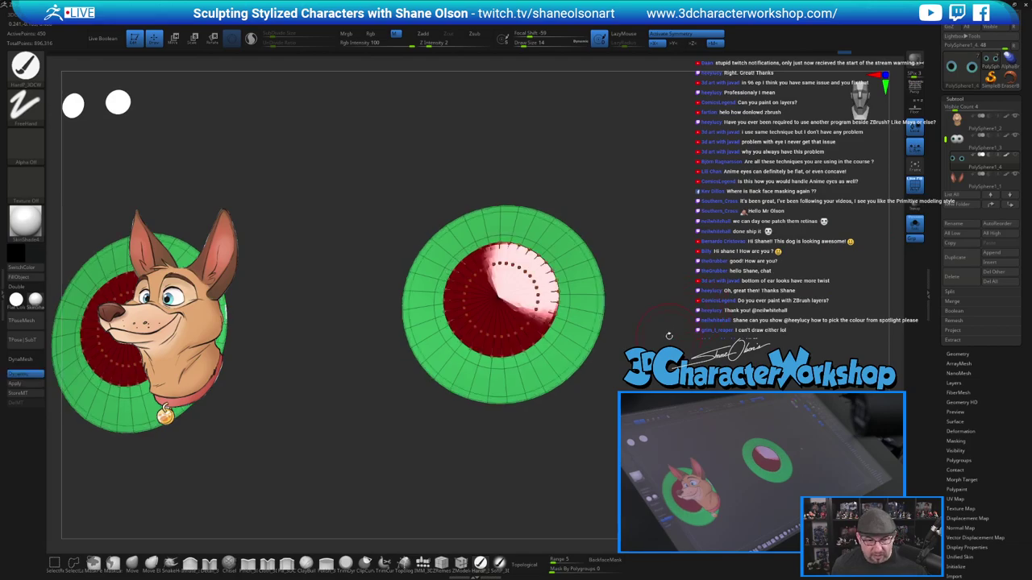
pyautogui.keyDown('shift'); pyautogui.moveTo(669, 336); pyautogui.dragTo(671, 345); pyautogui.keyUp('shift')
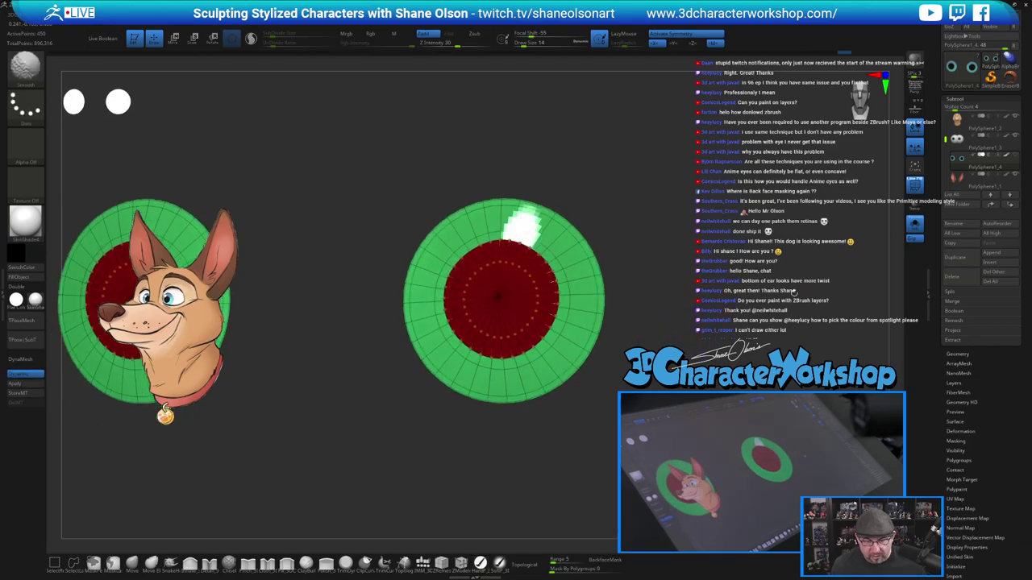
pyautogui.click(914, 226)
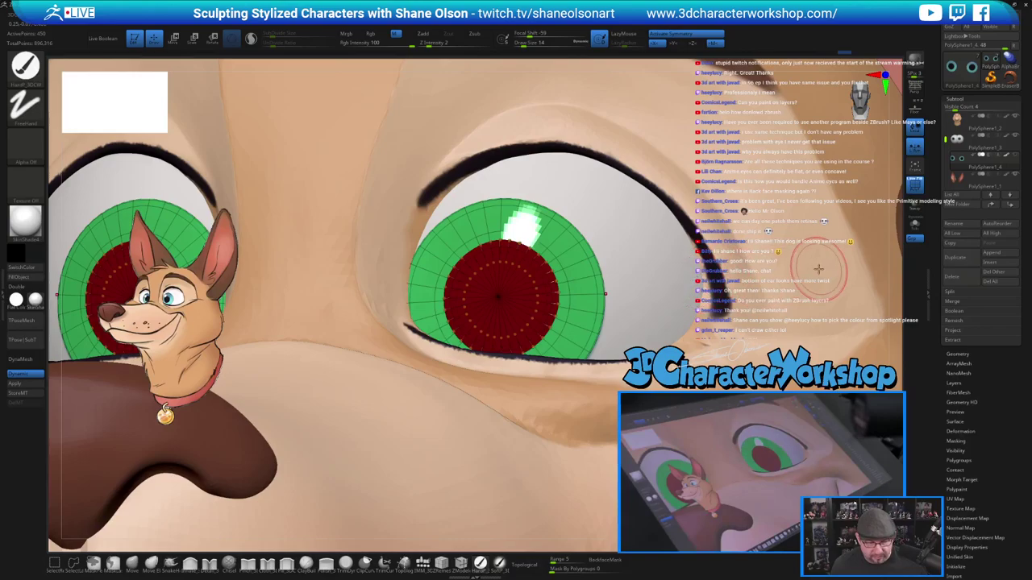
pyautogui.hotkey('shift', 'f')
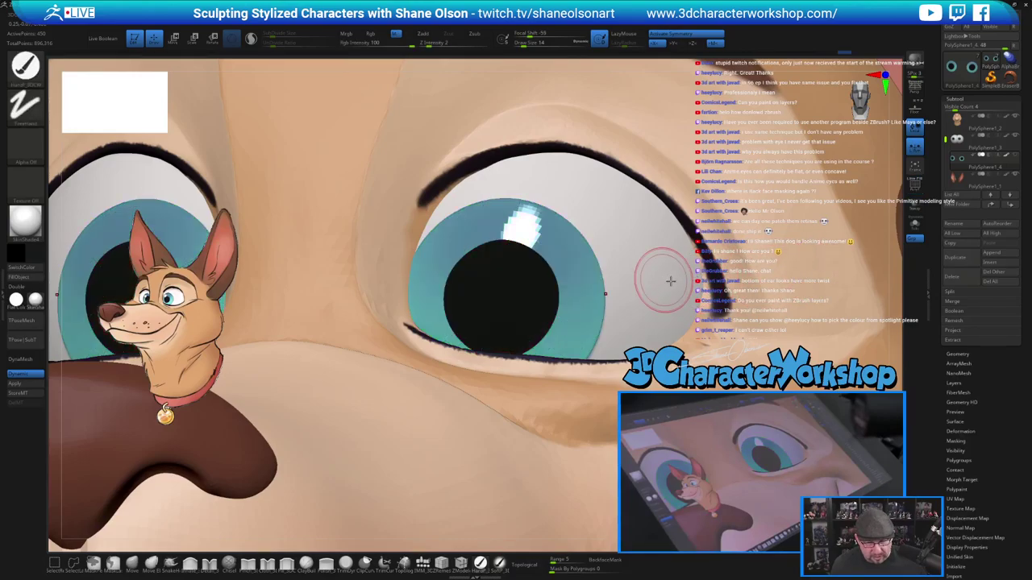
pyautogui.press('f')
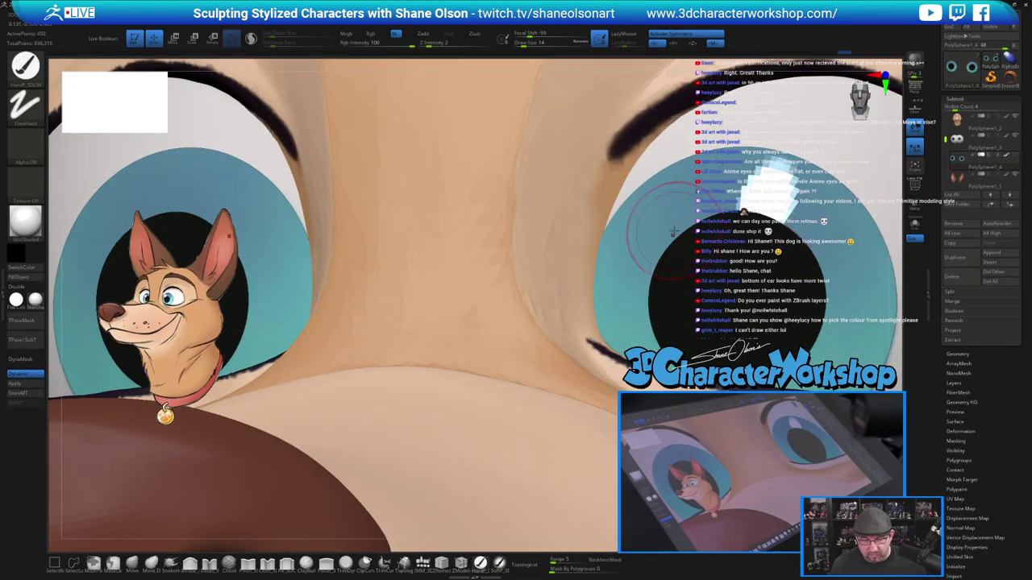
pyautogui.press('f')
pyautogui.keyDown('shift'); pyautogui.moveTo(770, 302); pyautogui.dragTo(774, 230); pyautogui.keyUp('shift')
# Make the ears subtool PolySphere1_1 active, show its wireframe, and isolate the ears up close.
pyautogui.click(955, 182)
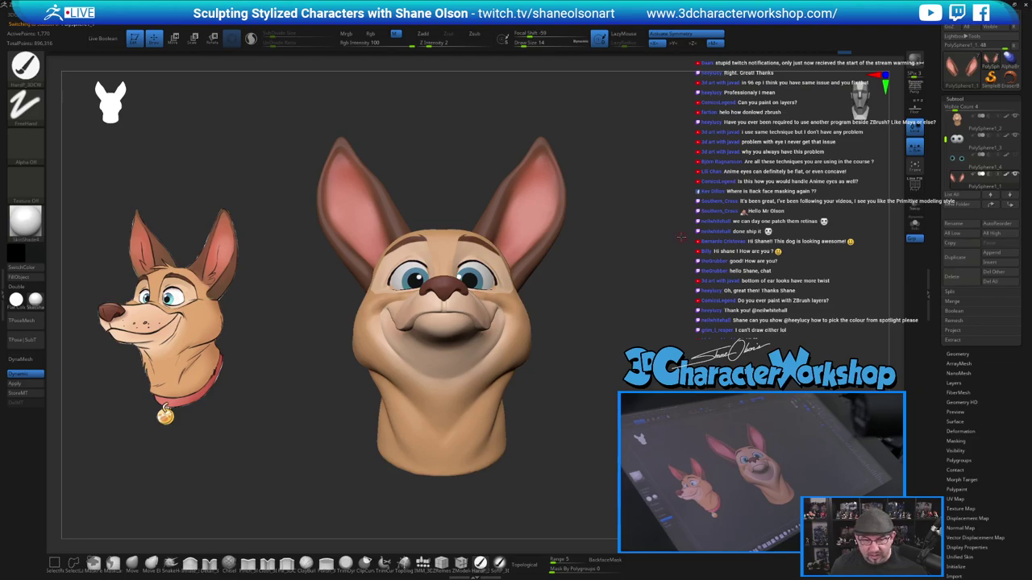
pyautogui.moveTo(681, 253); pyautogui.dragTo(648, 263)
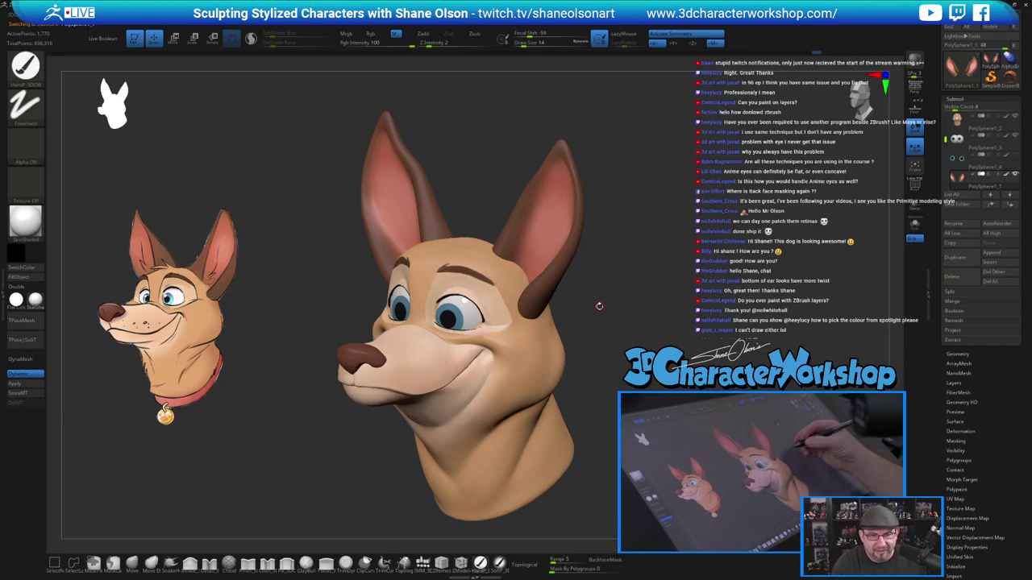
pyautogui.moveTo(599, 306); pyautogui.dragTo(591, 266)
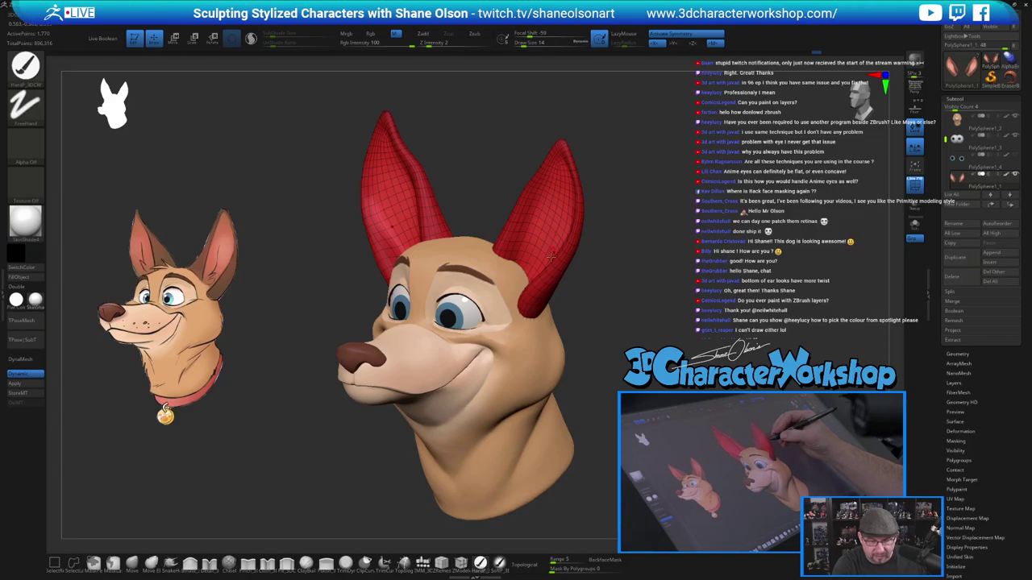
pyautogui.moveTo(633, 310); pyautogui.dragTo(679, 326)
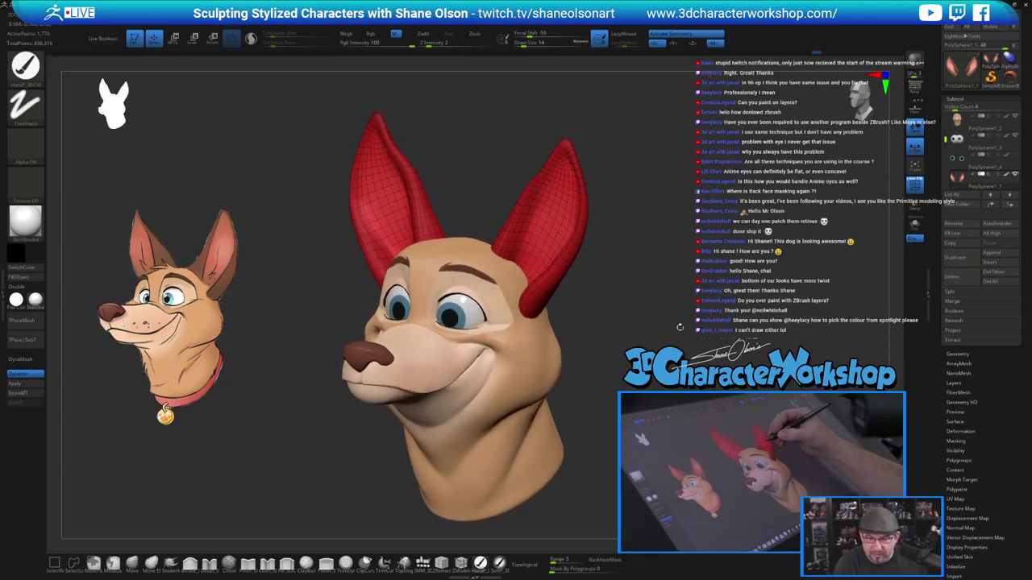
pyautogui.click(915, 224)
pyautogui.keyDown('alt'); pyautogui.moveTo(652, 281); pyautogui.dragTo(661, 332); pyautogui.keyUp('alt')
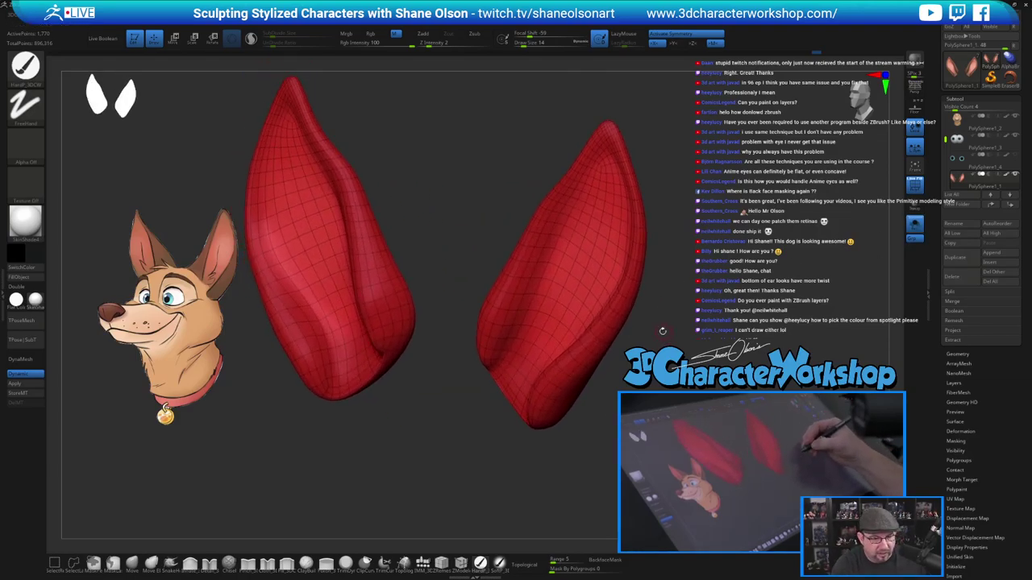
# Mask the hollow inside the ears from mid-height down to the base, using a draw size of 56.
pyautogui.press('s')
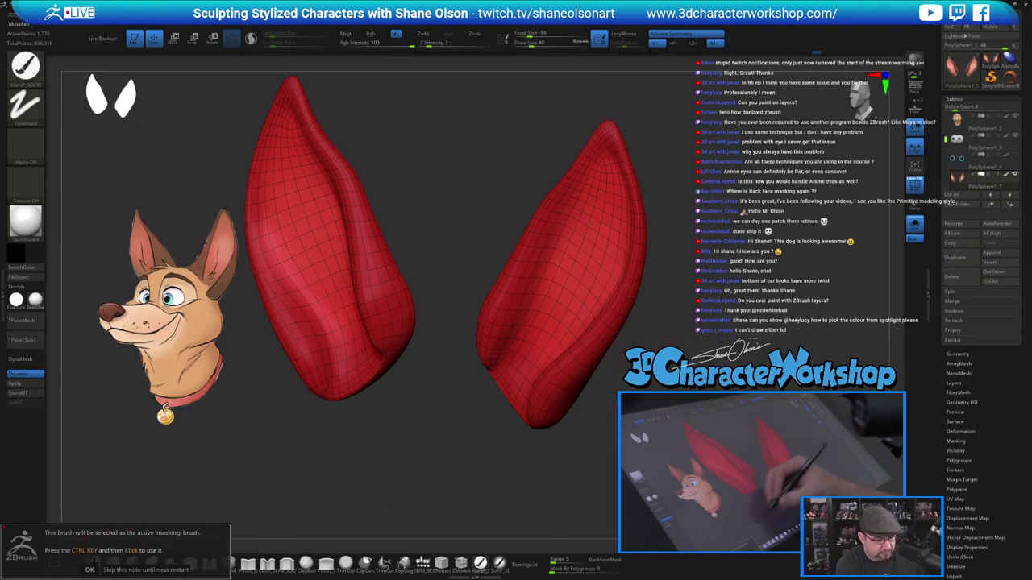
pyautogui.press('s')
pyautogui.click(465, 465)
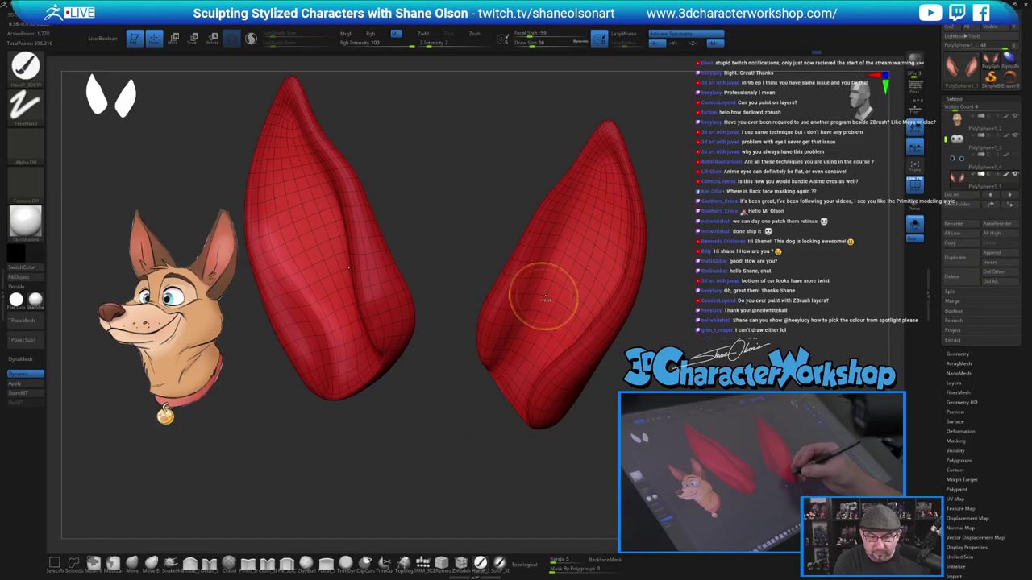
pyautogui.keyDown('ctrl'); pyautogui.moveTo(544, 283); pyautogui.dragTo(517, 366); pyautogui.keyUp('ctrl')
pyautogui.keyDown('ctrl'); pyautogui.moveTo(551, 256); pyautogui.dragTo(539, 312); pyautogui.keyUp('ctrl')
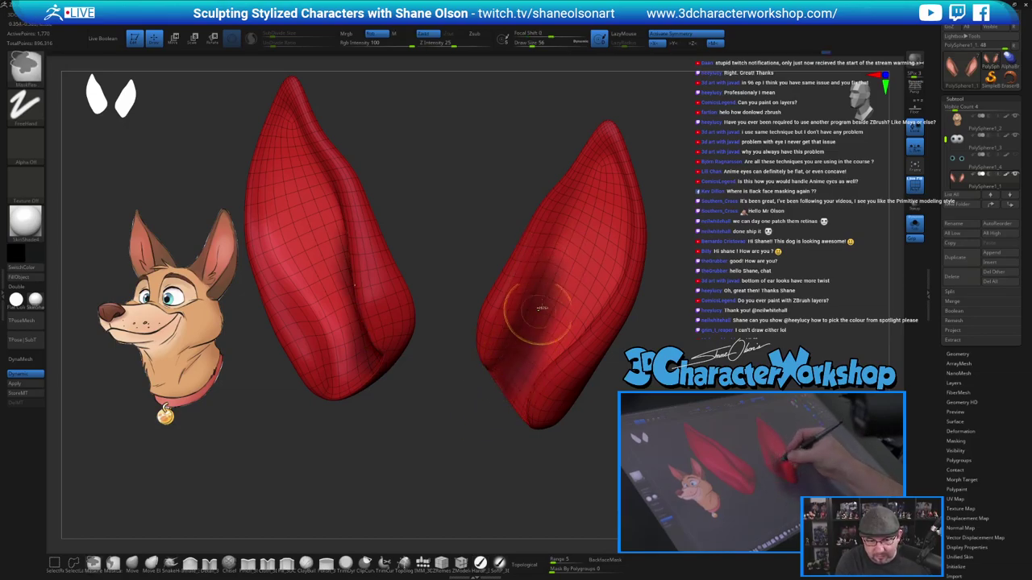
pyautogui.moveTo(505, 427)
pyautogui.mouseDown()
pyautogui.moveTo(586, 445)
pyautogui.moveTo(523, 435)
pyautogui.moveTo(526, 448)
pyautogui.moveTo(532, 440)
pyautogui.mouseUp()
pyautogui.moveTo(638, 423); pyautogui.dragTo(654, 421)
# Pull the ears' inner front fold over the masked hollow with the Move brush at draw size 97.
pyautogui.click(133, 564)
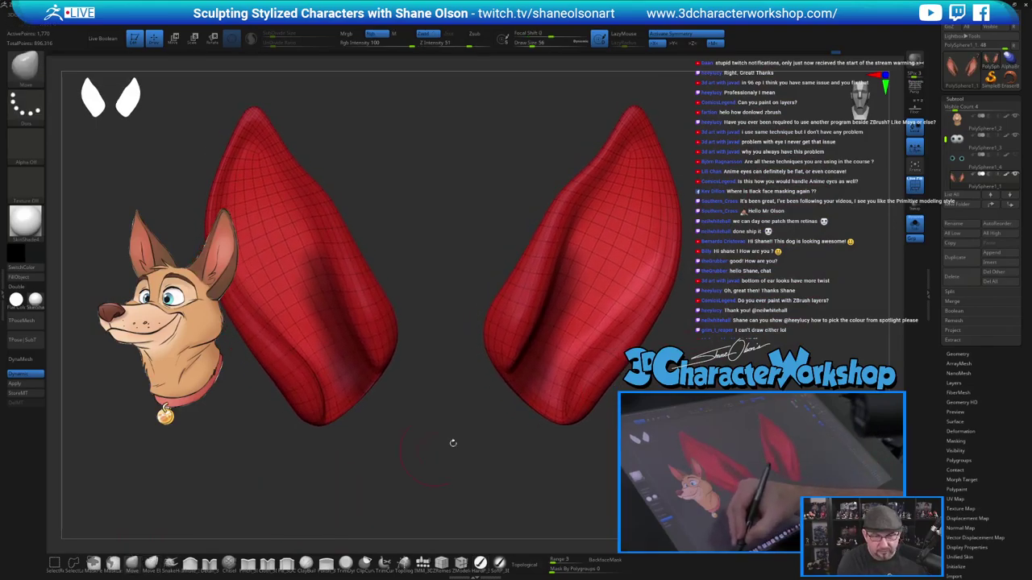
pyautogui.press(']')
pyautogui.press(']')
pyautogui.moveTo(676, 382)
pyautogui.mouseDown()
pyautogui.moveTo(712, 385)
pyautogui.moveTo(671, 375)
pyautogui.mouseUp()
pyautogui.press('s')
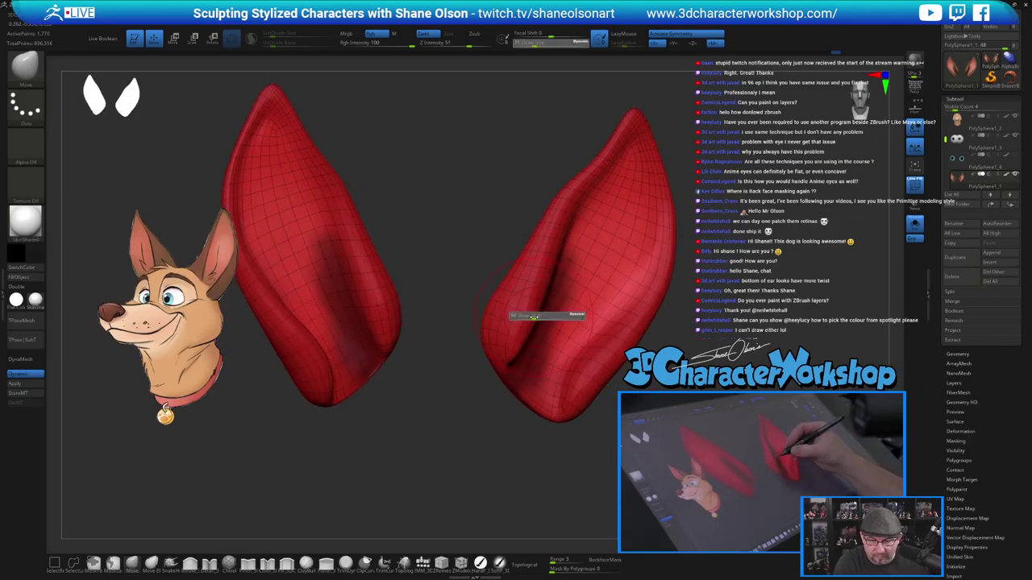
pyautogui.moveTo(549, 316); pyautogui.dragTo(553, 317)
pyautogui.moveTo(549, 324); pyautogui.dragTo(550, 284)
pyautogui.moveTo(556, 245); pyautogui.dragTo(569, 229)
pyautogui.moveTo(701, 332); pyautogui.dragTo(657, 331)
pyautogui.moveTo(543, 284); pyautogui.dragTo(546, 276)
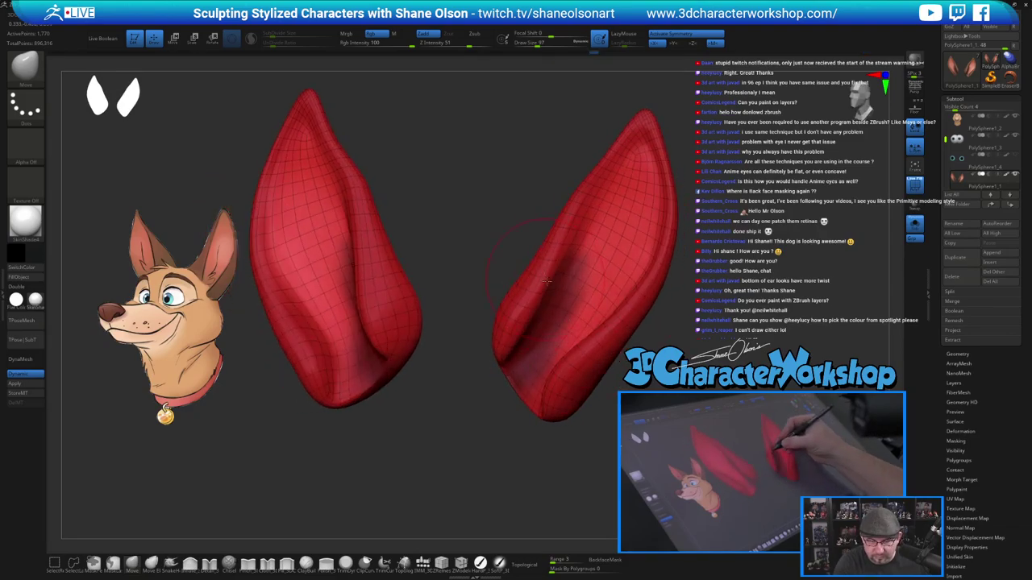
# Refine the front fold's overlap near the ear base with the Move brush, working from below and from the front.
pyautogui.moveTo(698, 355)
pyautogui.mouseDown()
pyautogui.moveTo(716, 348)
pyautogui.moveTo(710, 282)
pyautogui.mouseUp()
pyautogui.moveTo(538, 318); pyautogui.dragTo(545, 312)
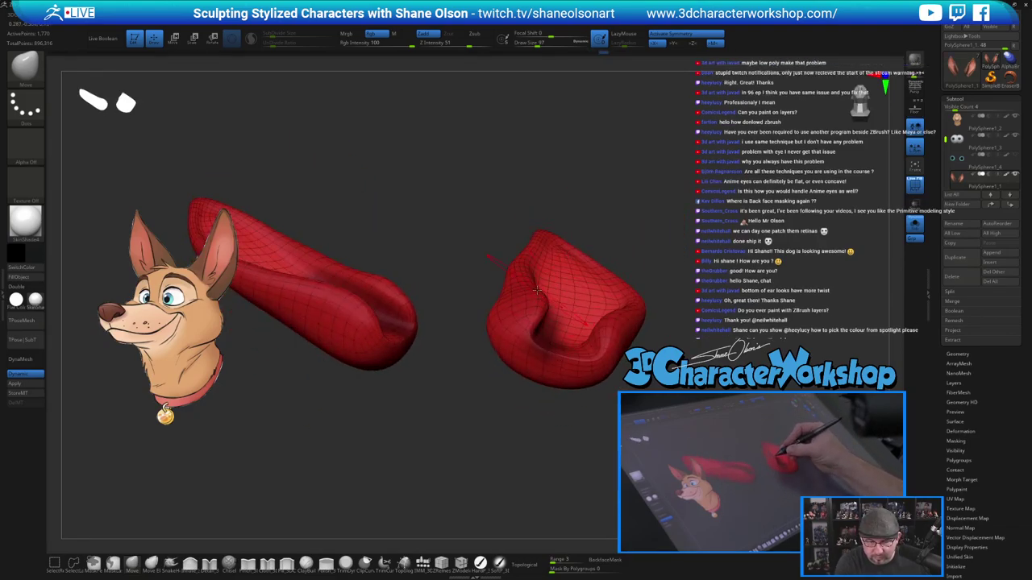
pyautogui.moveTo(703, 282); pyautogui.dragTo(700, 368)
pyautogui.moveTo(552, 327); pyautogui.dragTo(558, 324)
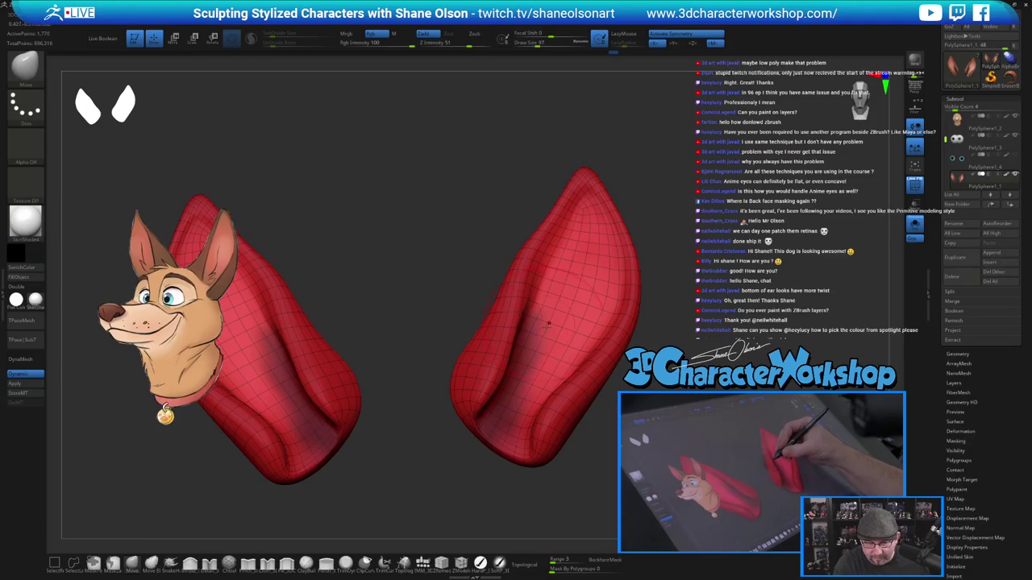
pyautogui.moveTo(699, 379)
pyautogui.mouseDown()
pyautogui.moveTo(700, 353)
pyautogui.moveTo(693, 392)
pyautogui.moveTo(712, 408)
pyautogui.mouseUp()
# Clear the old mask and paint a new one along the hollow beside the ears' outer fold at draw size 35.
pyautogui.press('[')
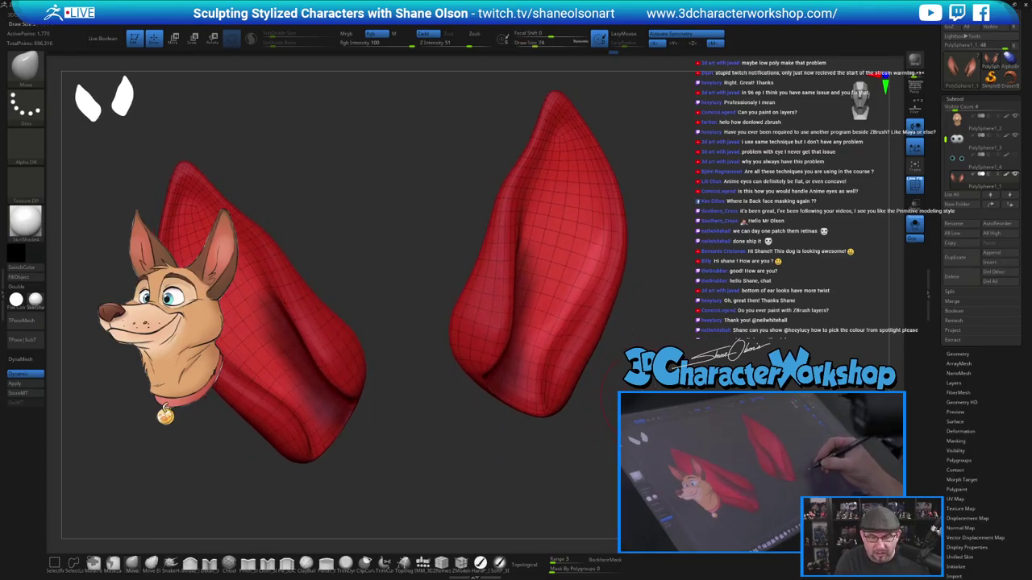
pyautogui.press('[')
pyautogui.press('[')
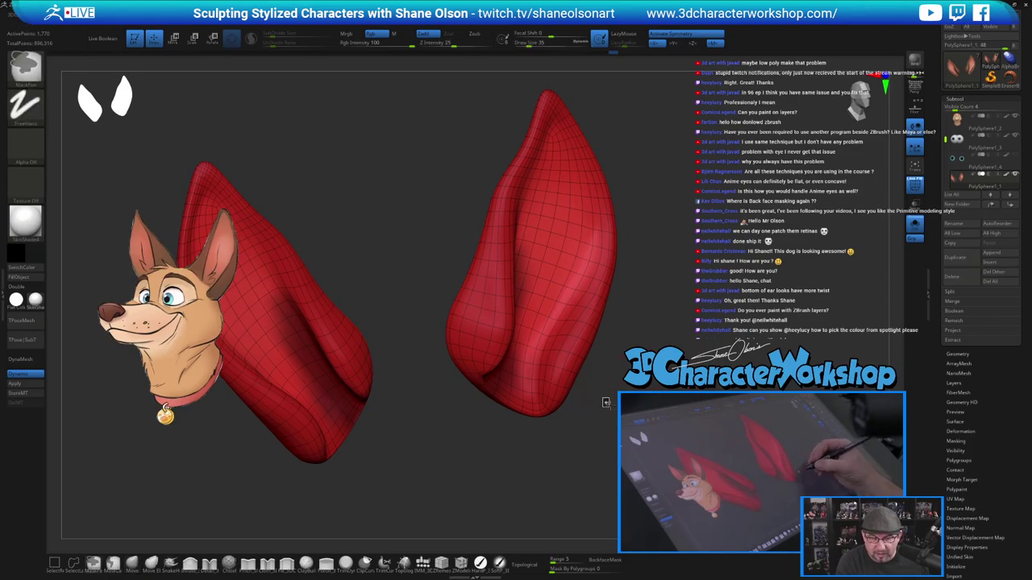
pyautogui.moveTo(605, 400); pyautogui.dragTo(624, 402)
pyautogui.moveTo(569, 295)
pyautogui.keyDown('ctrl'); pyautogui.mouseDown()
pyautogui.moveTo(535, 395)
pyautogui.moveTo(590, 387)
pyautogui.moveTo(605, 371)
pyautogui.mouseUp(); pyautogui.keyUp('ctrl')
pyautogui.keyDown('ctrl'); pyautogui.moveTo(571, 276); pyautogui.dragTo(533, 393); pyautogui.keyUp('ctrl')
pyautogui.keyDown('ctrl'); pyautogui.moveTo(578, 242); pyautogui.dragTo(540, 414); pyautogui.keyUp('ctrl')
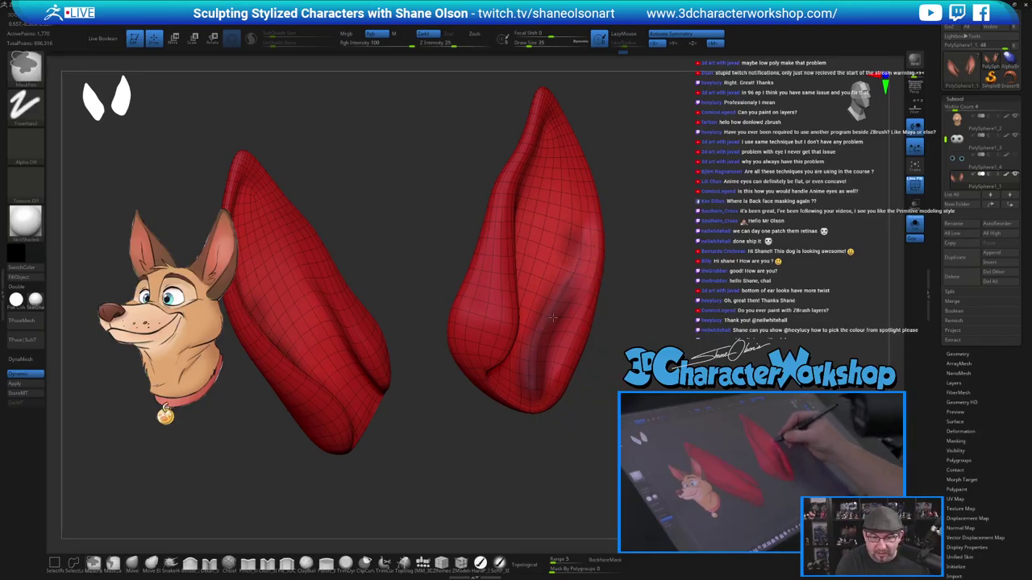
pyautogui.moveTo(576, 201)
pyautogui.keyDown('ctrl'); pyautogui.mouseDown()
pyautogui.moveTo(535, 395)
pyautogui.moveTo(603, 391)
pyautogui.mouseUp(); pyautogui.keyUp('ctrl')
pyautogui.moveTo(562, 228)
pyautogui.keyDown('ctrl'); pyautogui.mouseDown()
pyautogui.moveTo(510, 403)
pyautogui.moveTo(561, 178)
pyautogui.mouseUp(); pyautogui.keyUp('ctrl')
# Extend the ear mask down to the base opening and up beside the outer rim.
pyautogui.moveTo(581, 416)
pyautogui.mouseDown()
pyautogui.moveTo(593, 417)
pyautogui.moveTo(569, 417)
pyautogui.mouseUp()
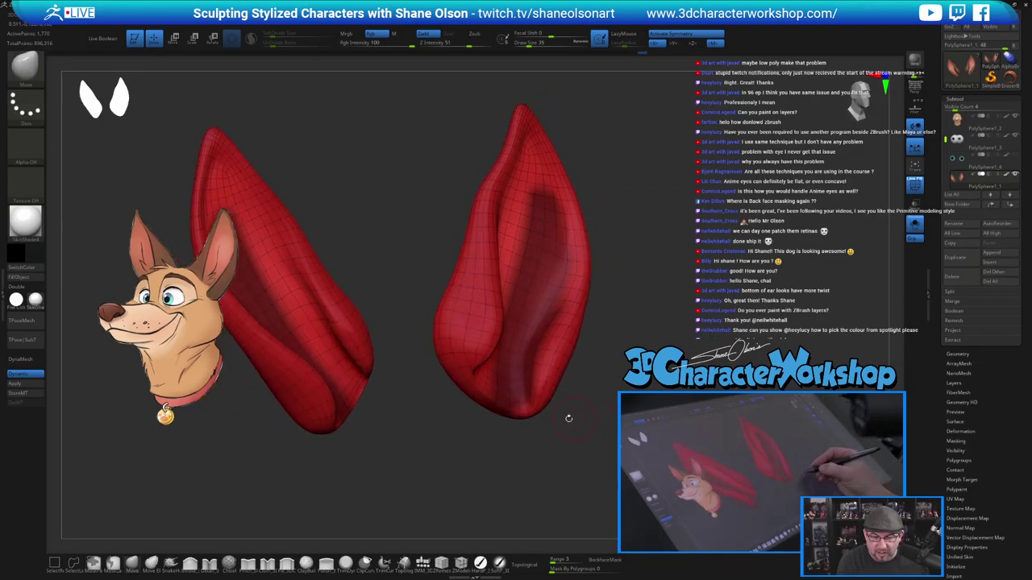
pyautogui.keyDown('ctrl'); pyautogui.moveTo(524, 364); pyautogui.dragTo(527, 393); pyautogui.keyUp('ctrl')
pyautogui.moveTo(569, 436)
pyautogui.mouseDown()
pyautogui.moveTo(580, 446)
pyautogui.moveTo(585, 331)
pyautogui.moveTo(599, 345)
pyautogui.mouseUp()
pyautogui.moveTo(576, 218)
pyautogui.keyDown('ctrl'); pyautogui.mouseDown()
pyautogui.moveTo(582, 264)
pyautogui.moveTo(576, 218)
pyautogui.mouseUp(); pyautogui.keyUp('ctrl')
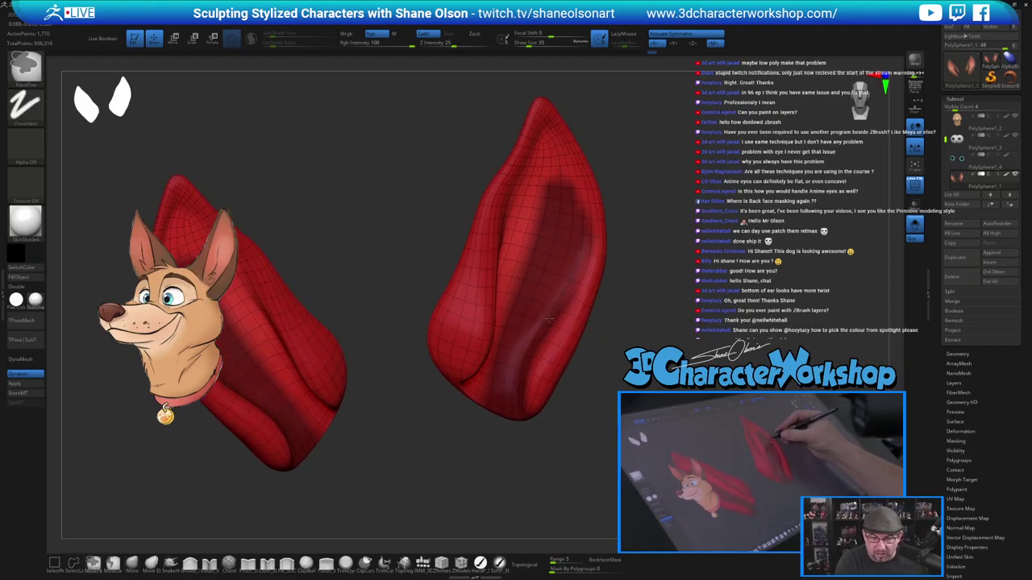
pyautogui.moveTo(613, 435); pyautogui.dragTo(610, 415)
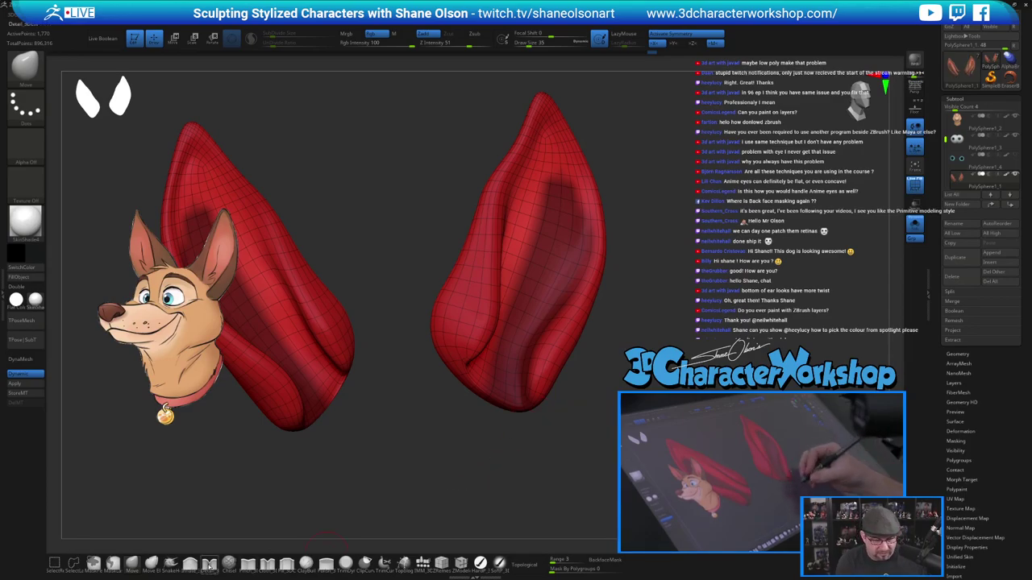
pyautogui.click(191, 564)
pyautogui.press('s')
pyautogui.moveTo(562, 437); pyautogui.dragTo(572, 438)
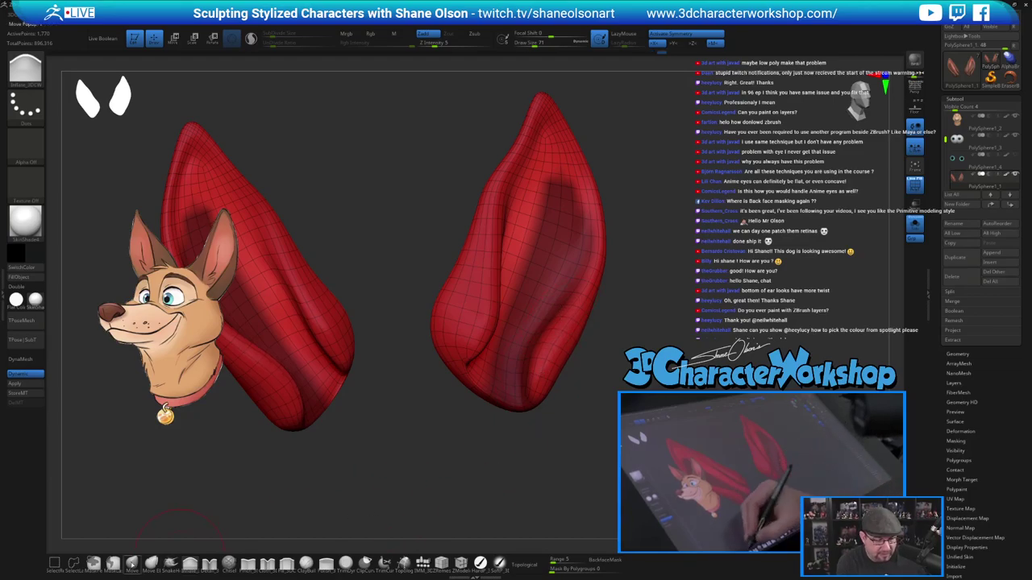
# Reshape the lower outer fold of the ears around the masked hollow with the Move brush at draw size 97.
pyautogui.click(133, 564)
pyautogui.moveTo(551, 341); pyautogui.dragTo(543, 361, button='right')
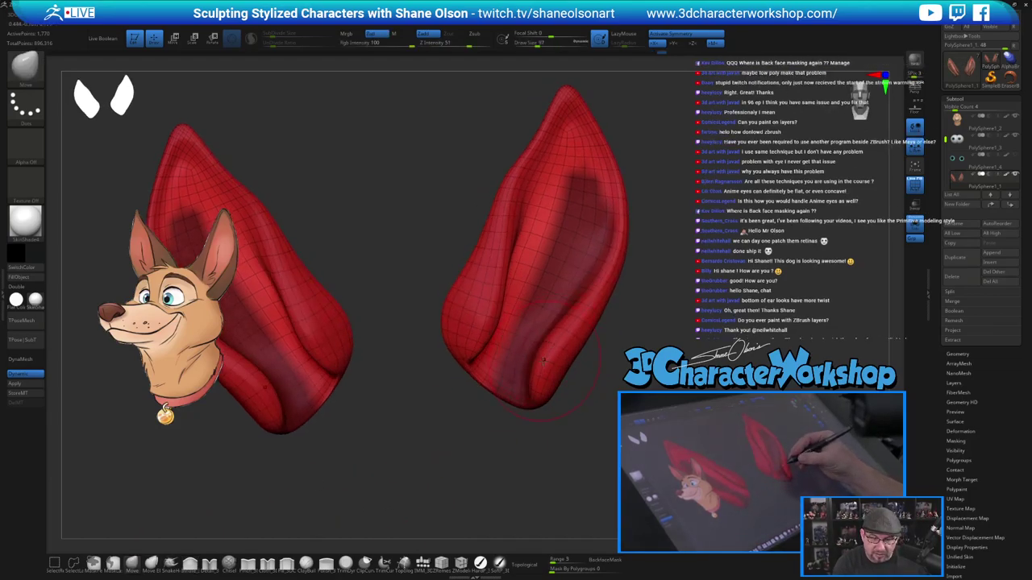
pyautogui.moveTo(542, 353); pyautogui.dragTo(546, 350)
pyautogui.moveTo(547, 354); pyautogui.dragTo(567, 362, button='right')
pyautogui.moveTo(566, 361); pyautogui.dragTo(565, 349)
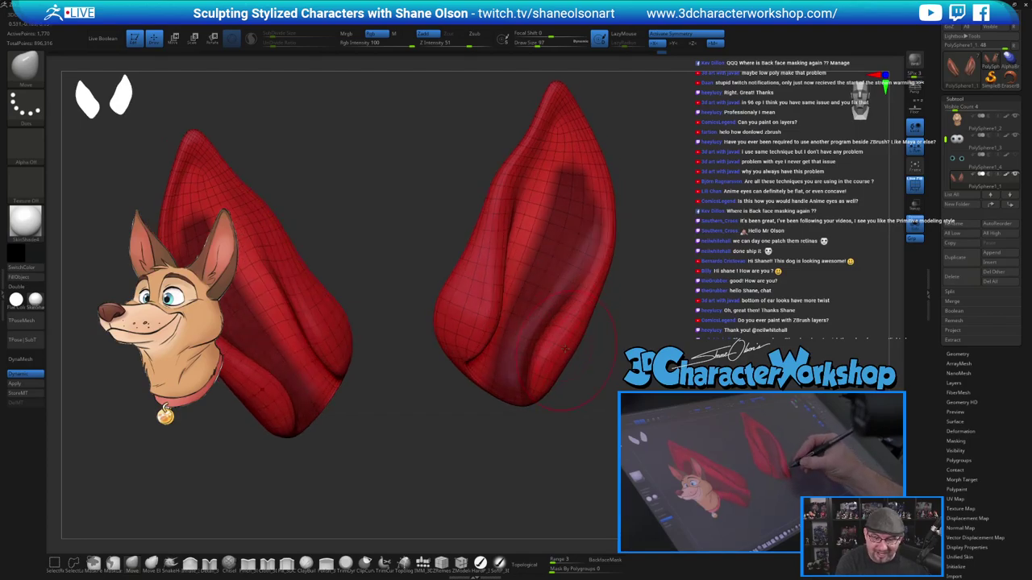
pyautogui.moveTo(561, 311); pyautogui.dragTo(558, 307)
pyautogui.moveTo(539, 360); pyautogui.dragTo(522, 376)
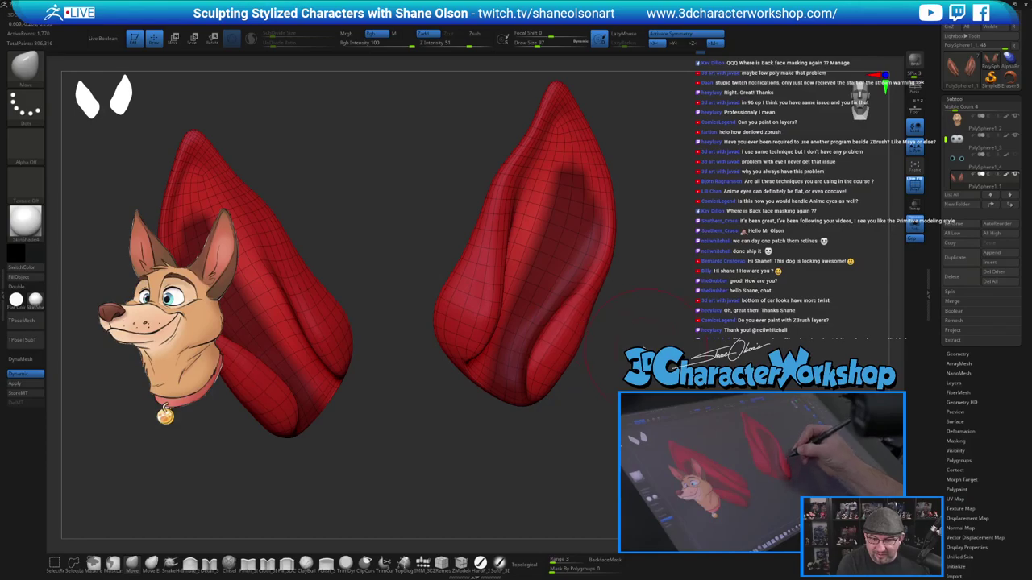
# Adjust the ears' outer rim and the top of the lower fold at mid-height with the Move brush.
pyautogui.moveTo(642, 346); pyautogui.dragTo(665, 348)
pyautogui.moveTo(599, 302); pyautogui.dragTo(594, 301)
pyautogui.moveTo(645, 327); pyautogui.dragTo(622, 323)
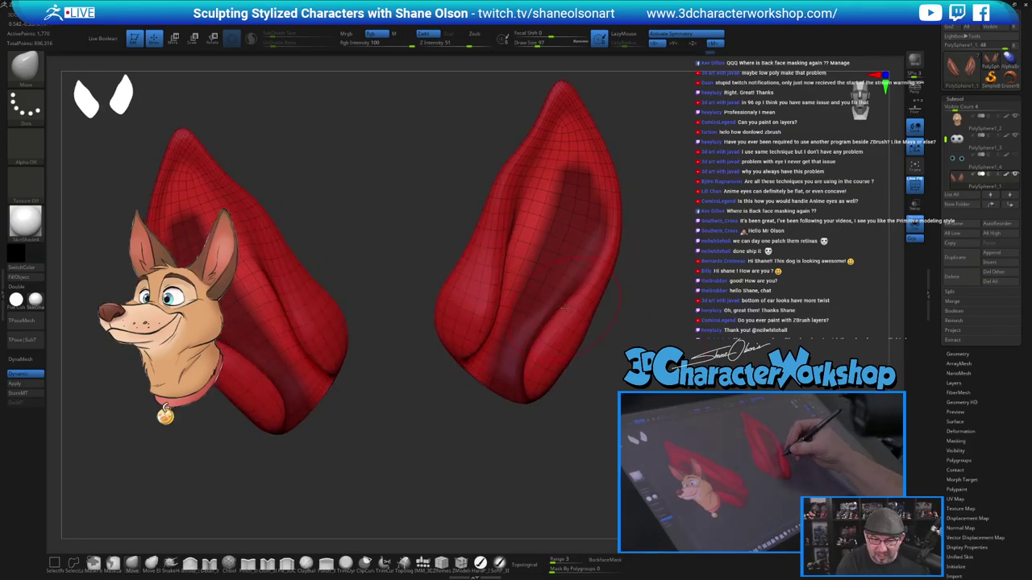
pyautogui.moveTo(564, 308); pyautogui.dragTo(574, 299)
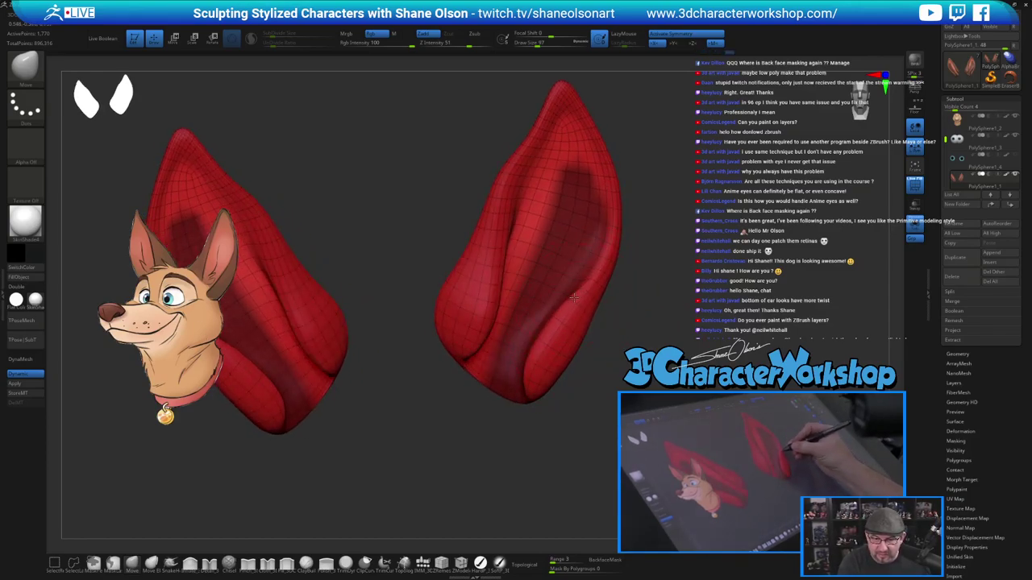
pyautogui.moveTo(618, 385); pyautogui.dragTo(609, 376)
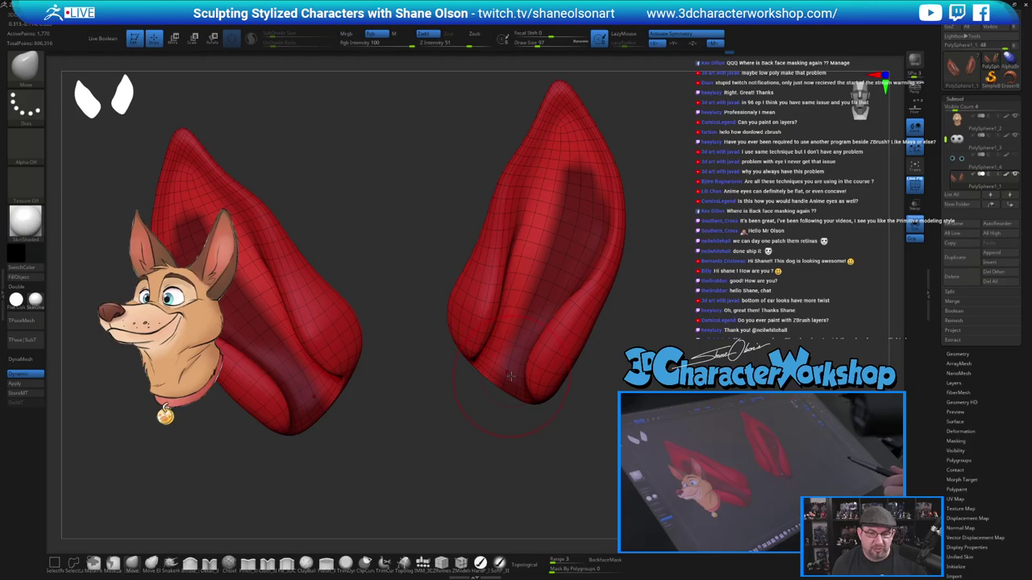
pyautogui.moveTo(632, 419); pyautogui.dragTo(616, 418)
# Reshape the ears' head-side rim and the edge of the masked hollow with the Move brush at draw sizes 68 and 97.
pyautogui.press('s')
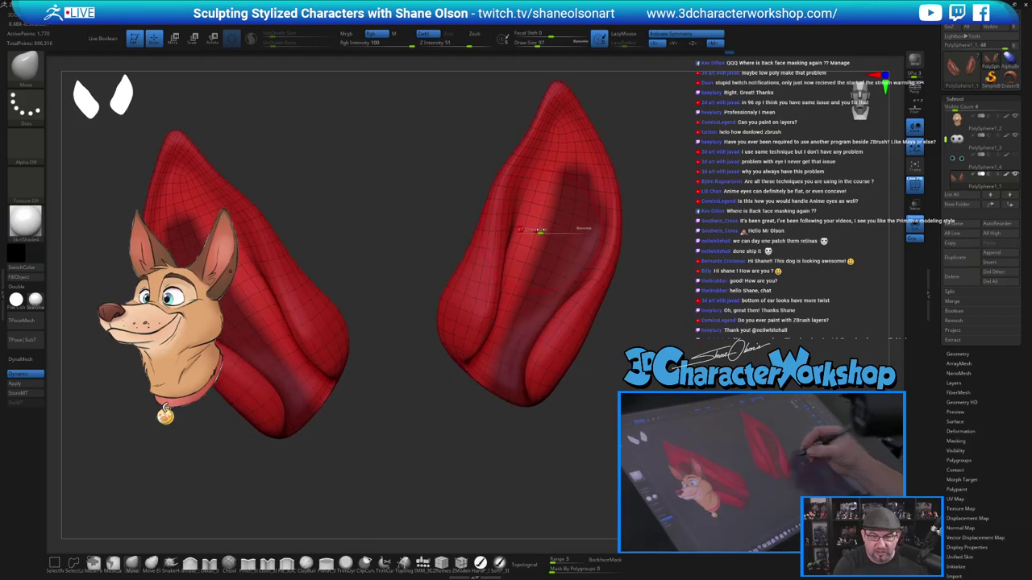
pyautogui.moveTo(542, 232); pyautogui.dragTo(520, 216)
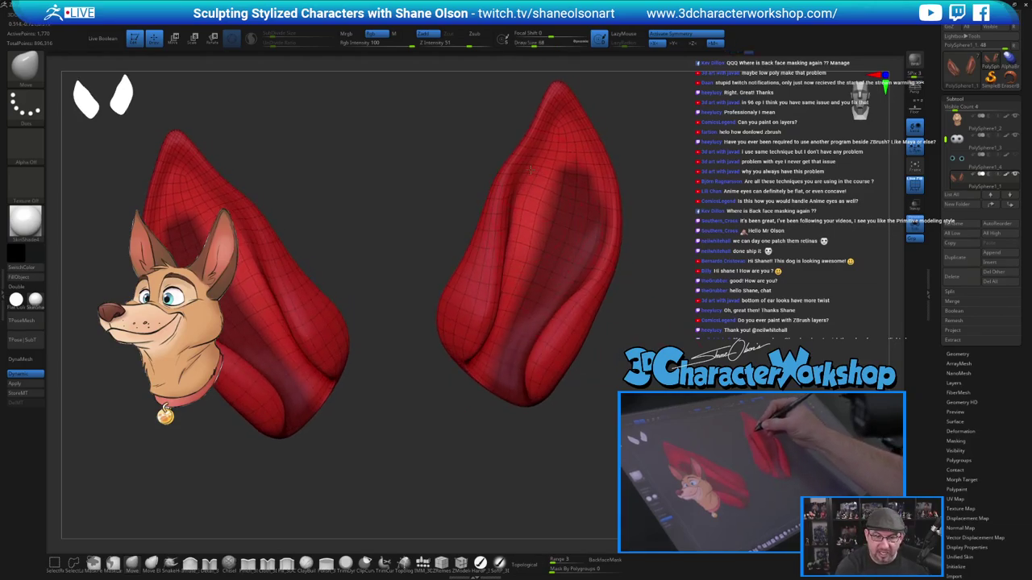
pyautogui.moveTo(515, 166); pyautogui.dragTo(522, 169)
pyautogui.press('s')
pyautogui.moveTo(538, 214); pyautogui.dragTo(511, 196)
pyautogui.moveTo(537, 213); pyautogui.dragTo(560, 211, button='right')
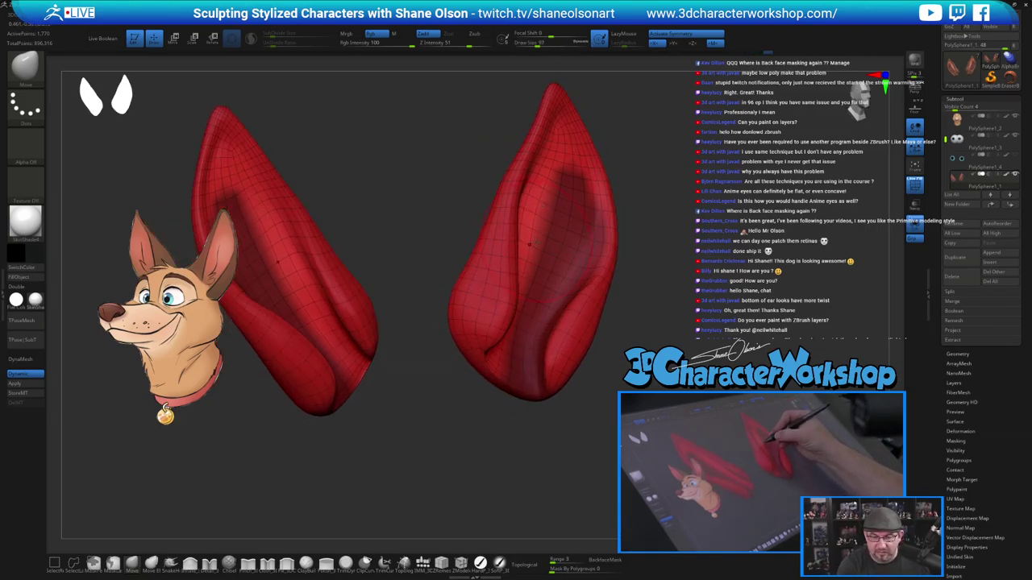
pyautogui.moveTo(530, 244); pyautogui.dragTo(516, 242, button='right')
pyautogui.moveTo(511, 241); pyautogui.dragTo(518, 248)
pyautogui.moveTo(519, 249)
pyautogui.mouseDown(button='right')
pyautogui.moveTo(532, 229)
pyautogui.moveTo(519, 283)
pyautogui.mouseUp(button='right')
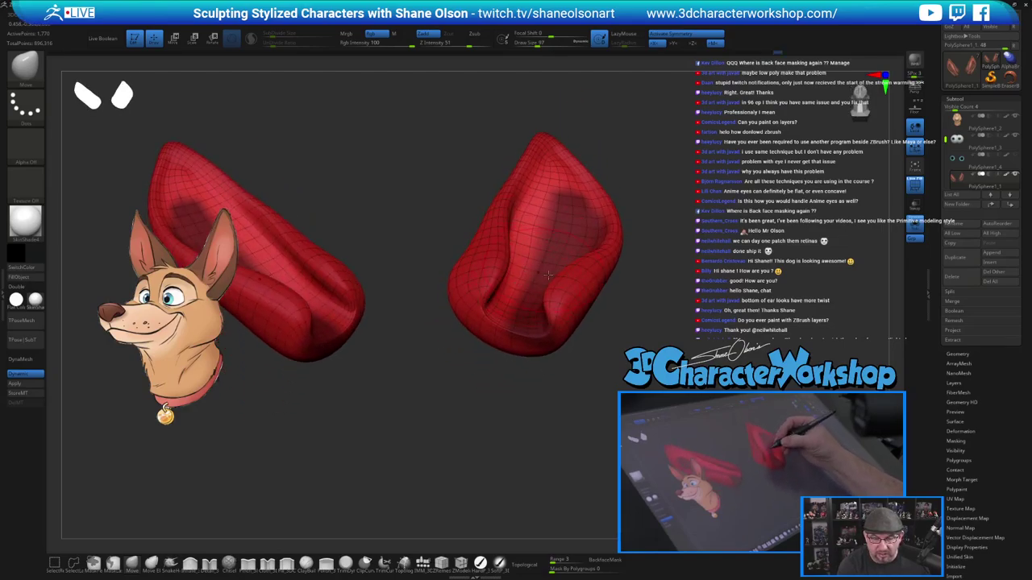
# Smooth the lower fold near the ears' base opening and switch to the Inflate brush.
pyautogui.moveTo(588, 396)
pyautogui.mouseDown(button='right')
pyautogui.moveTo(597, 368)
pyautogui.moveTo(597, 422)
pyautogui.mouseUp(button='right')
pyautogui.keyDown('shift'); pyautogui.moveTo(562, 335); pyautogui.dragTo(564, 327); pyautogui.keyUp('shift')
pyautogui.moveTo(595, 395); pyautogui.dragTo(608, 408, button='right')
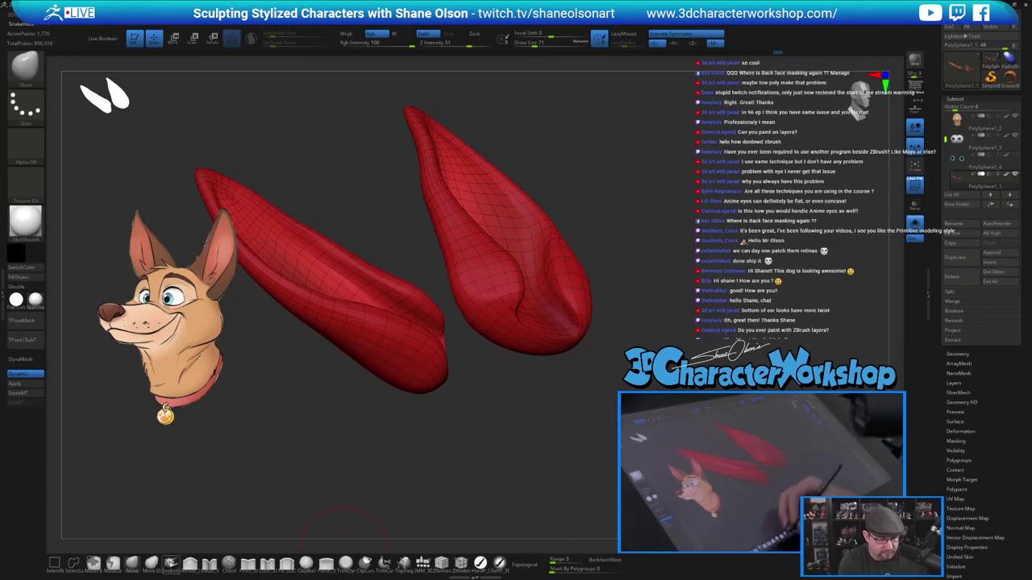
pyautogui.click(190, 564)
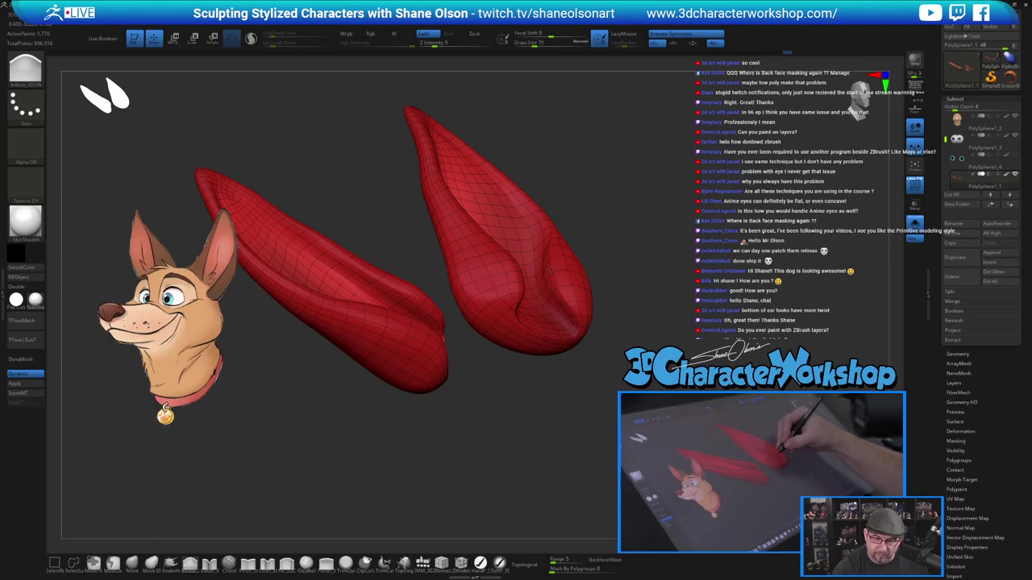
pyautogui.moveTo(619, 329); pyautogui.dragTo(645, 386, button='right')
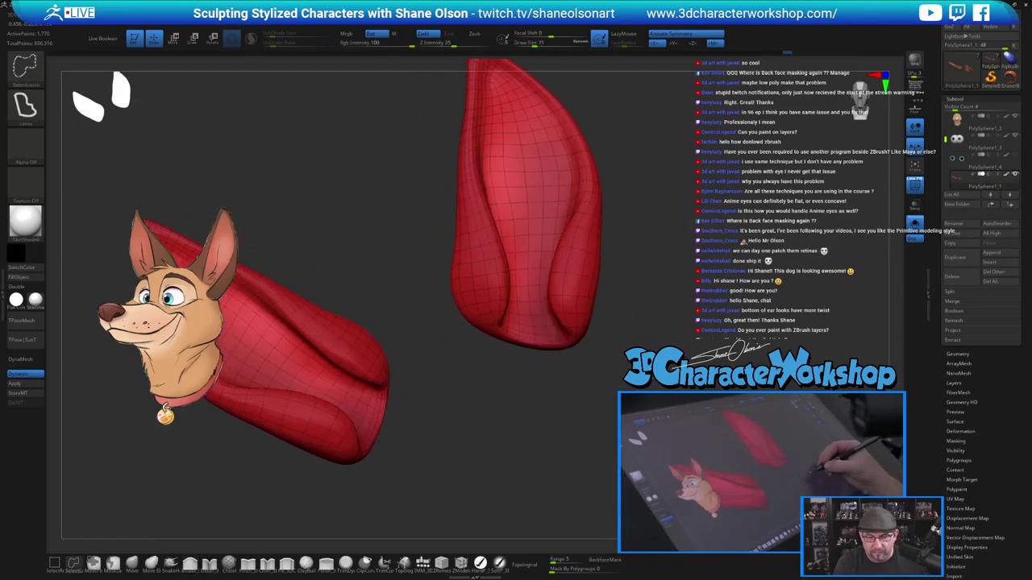
# Show the whole head together with the ears and set the Move brush to draw size 97.
pyautogui.click(915, 231)
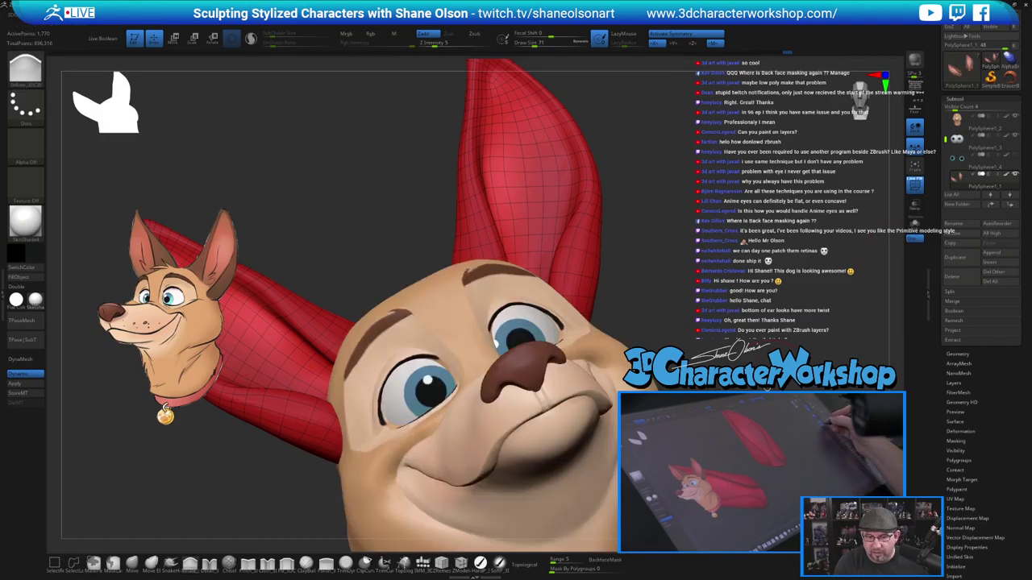
pyautogui.moveTo(673, 339)
pyautogui.mouseDown()
pyautogui.moveTo(698, 392)
pyautogui.moveTo(697, 371)
pyautogui.moveTo(668, 383)
pyautogui.mouseUp()
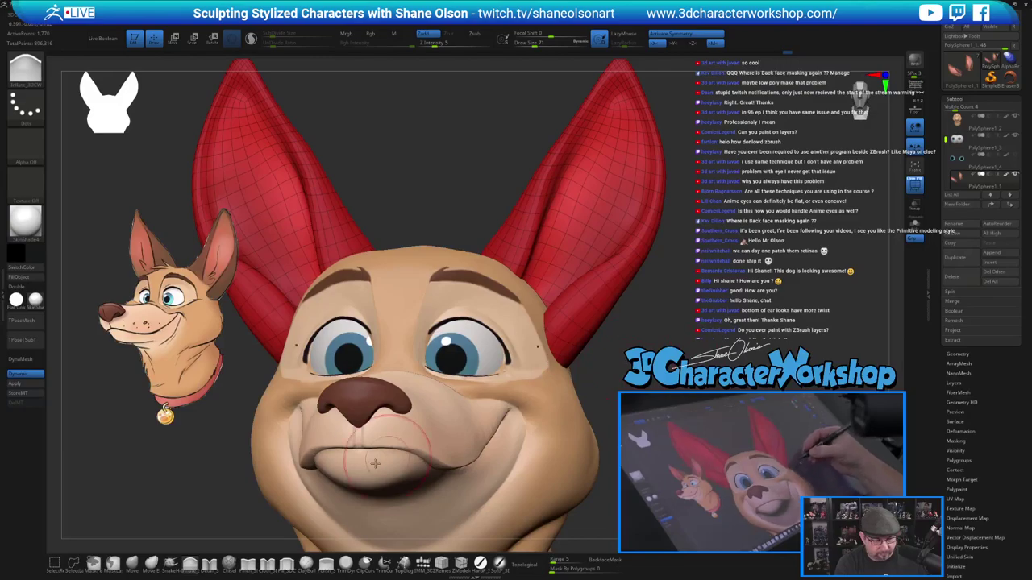
pyautogui.click(132, 564)
pyautogui.press('s')
pyautogui.moveTo(693, 306); pyautogui.dragTo(704, 299)
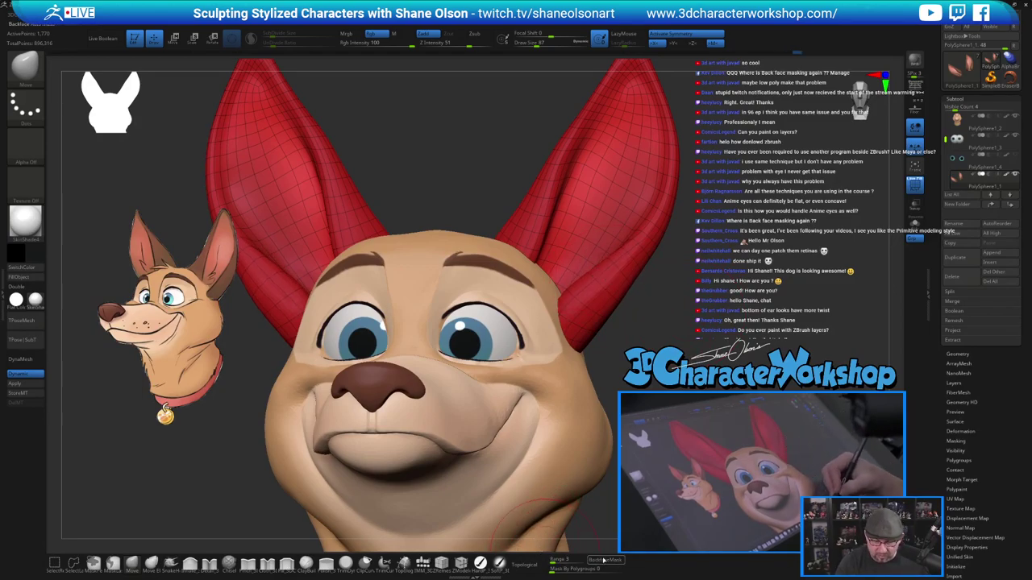
pyautogui.press('ctrl')
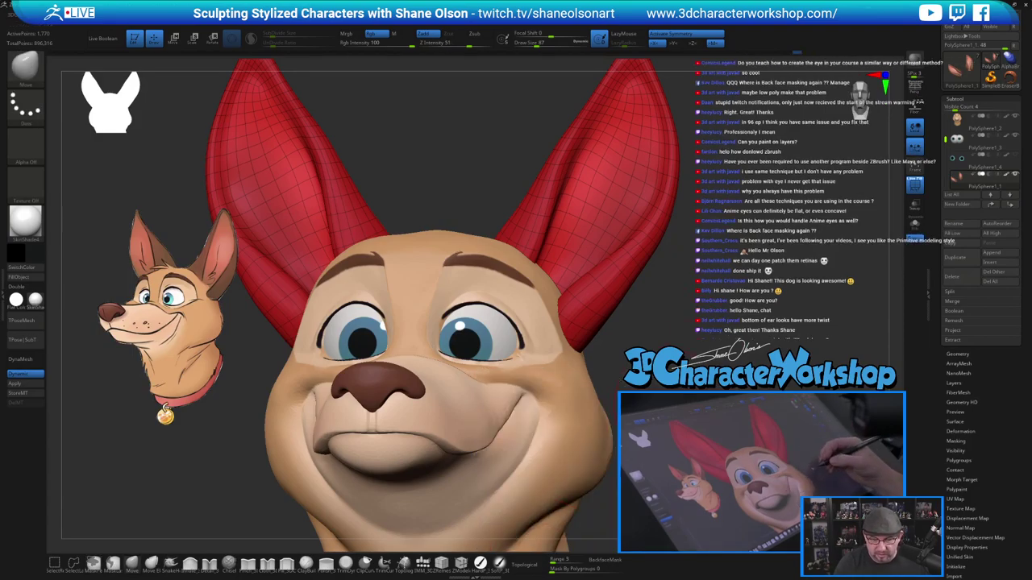
# Hide the wireframe on the ears, check the full head from the front and enlarge the Move brush.
pyautogui.moveTo(637, 391); pyautogui.dragTo(634, 316)
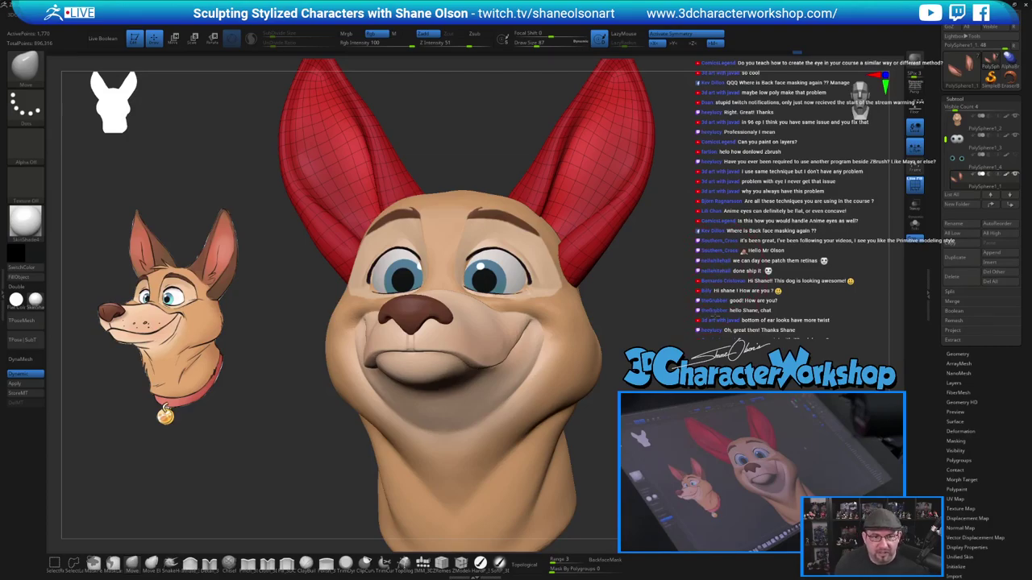
pyautogui.keyDown('alt'); pyautogui.moveTo(710, 292); pyautogui.dragTo(716, 317); pyautogui.keyUp('alt')
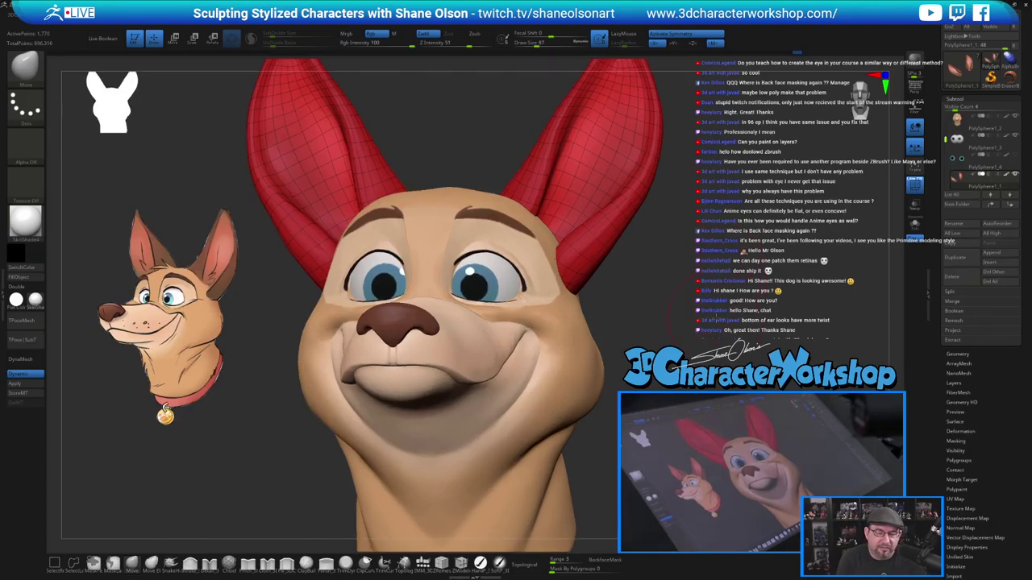
pyautogui.moveTo(698, 275); pyautogui.dragTo(686, 277)
pyautogui.hotkey('ctrl', 'z')
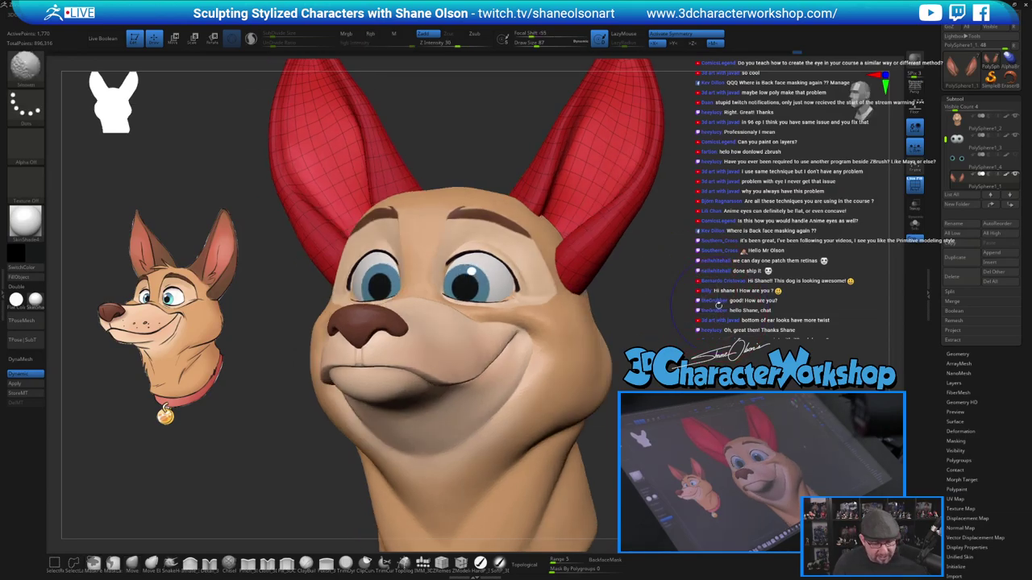
pyautogui.hotkey('shift', 'f')
pyautogui.moveTo(691, 283)
pyautogui.keyDown('alt'); pyautogui.mouseDown()
pyautogui.moveTo(692, 262)
pyautogui.moveTo(711, 255)
pyautogui.moveTo(682, 292)
pyautogui.mouseUp(); pyautogui.keyUp('alt')
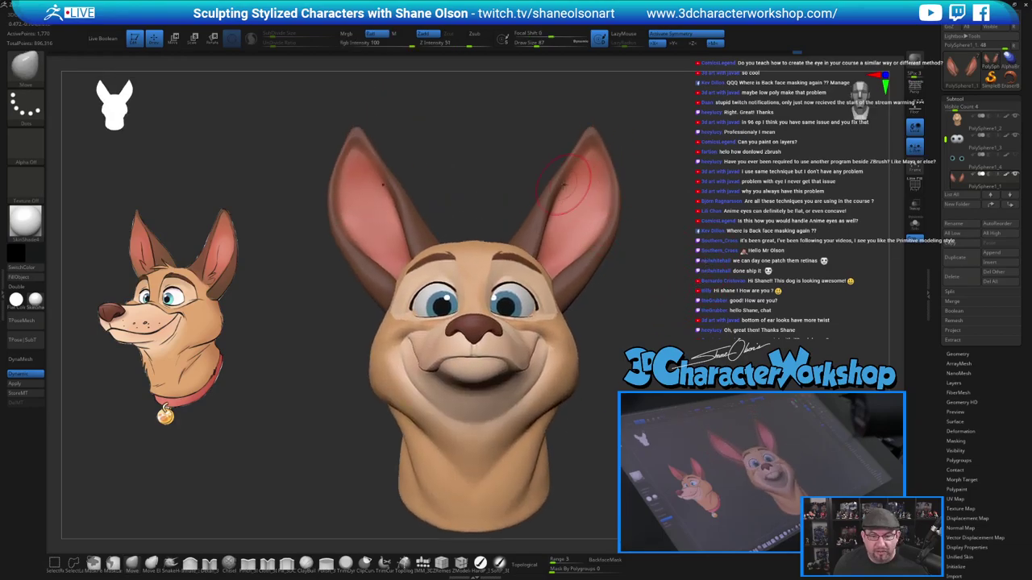
pyautogui.press(']')
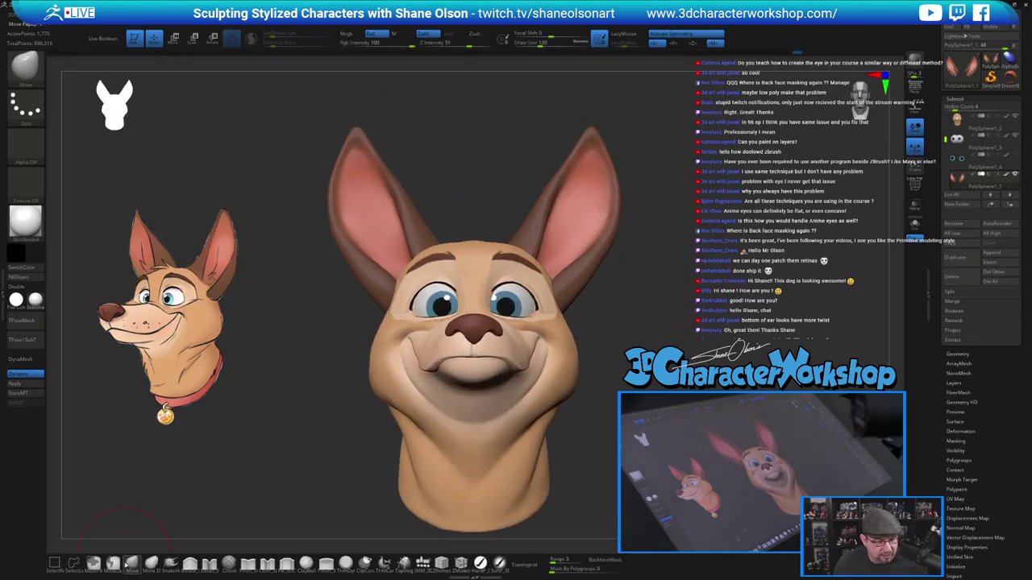
pyautogui.press(']')
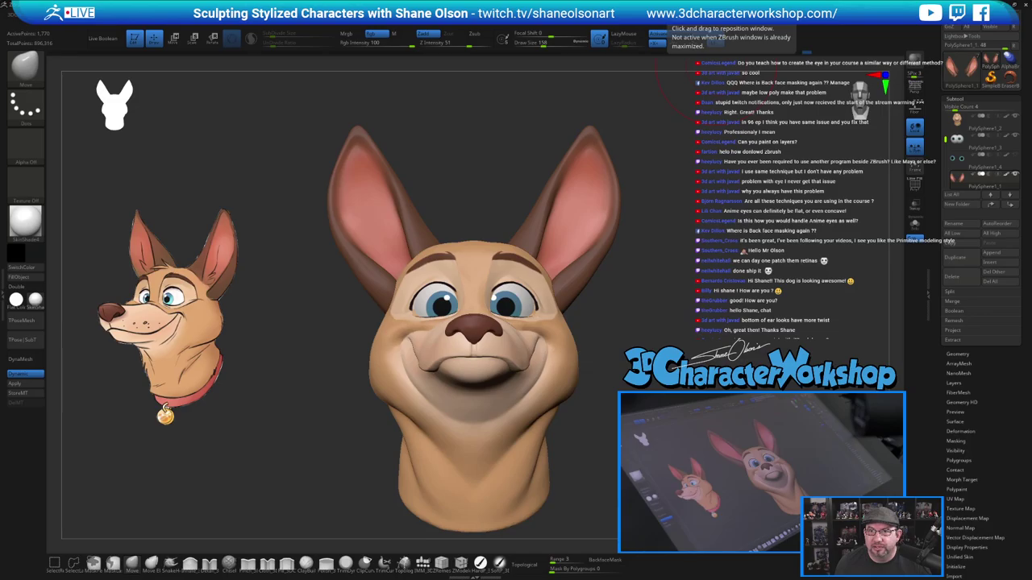
# Switch to the browser, look over the course's Stylized Anatomy module, and return to ZBrush.
pyautogui.moveTo(688, 0); pyautogui.dragTo(410, 63)
pyautogui.scroll(-1, 480, 169)
pyautogui.click(721, 58)
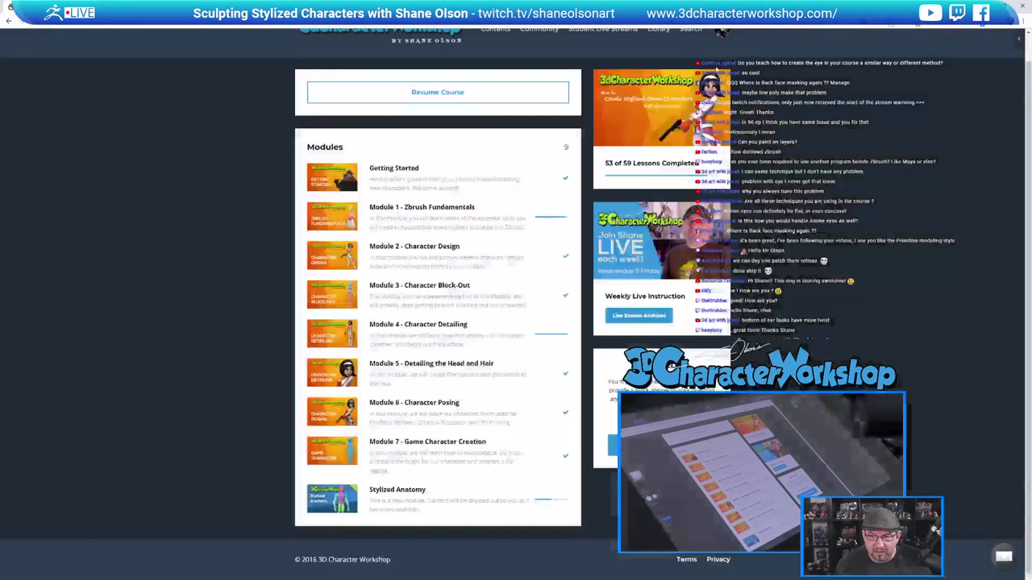
pyautogui.click(408, 491)
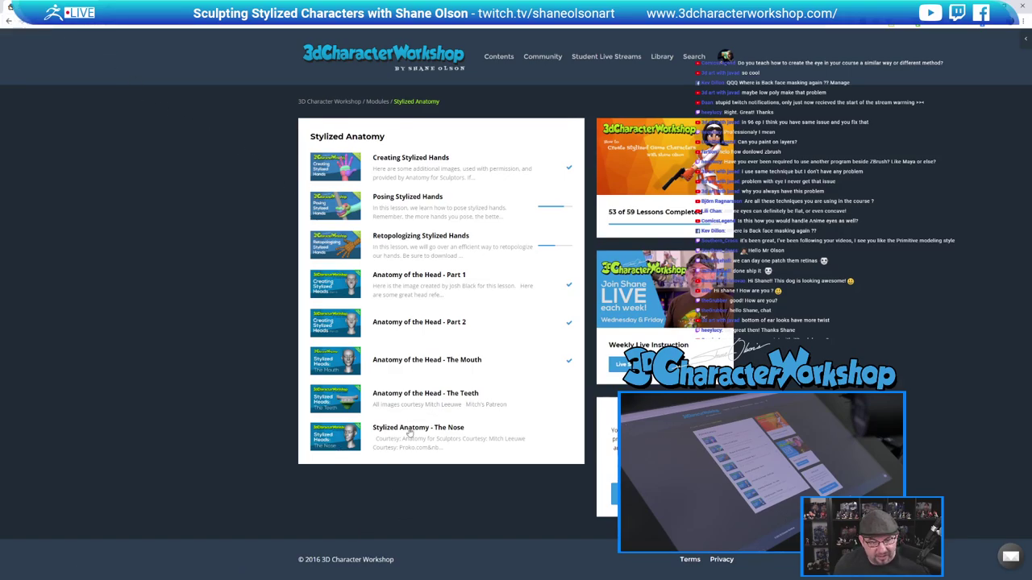
pyautogui.hotkey('alt', 'Tab')
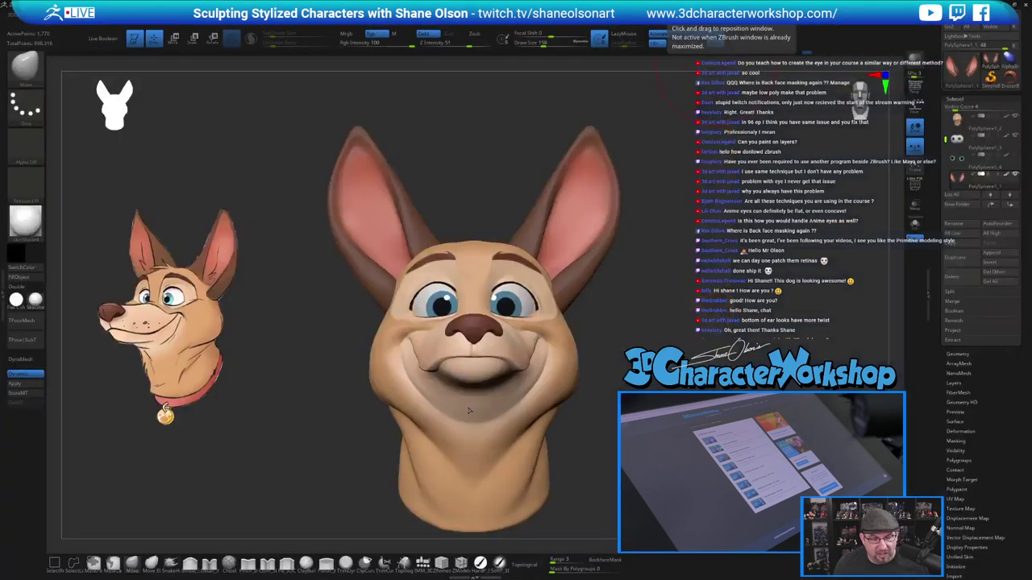
# Make the head the active subtool and smooth the cheek below the ear at draw size 80.
pyautogui.moveTo(582, 359); pyautogui.dragTo(529, 362, button='right')
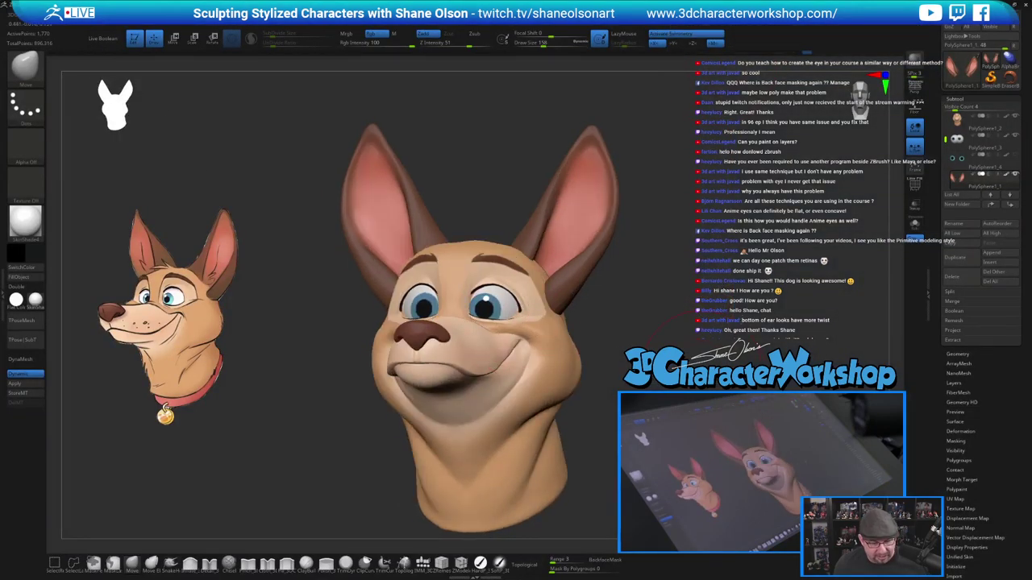
pyautogui.press('s')
pyautogui.moveTo(703, 359); pyautogui.dragTo(694, 360)
pyautogui.moveTo(686, 355); pyautogui.dragTo(608, 364)
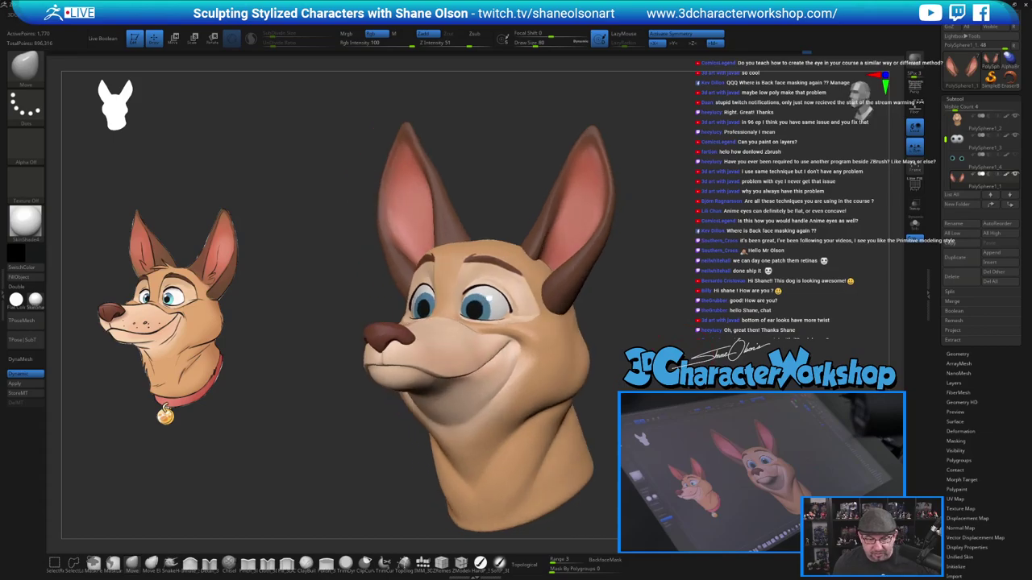
pyautogui.keyDown('alt'); pyautogui.click(578, 368); pyautogui.keyUp('alt')
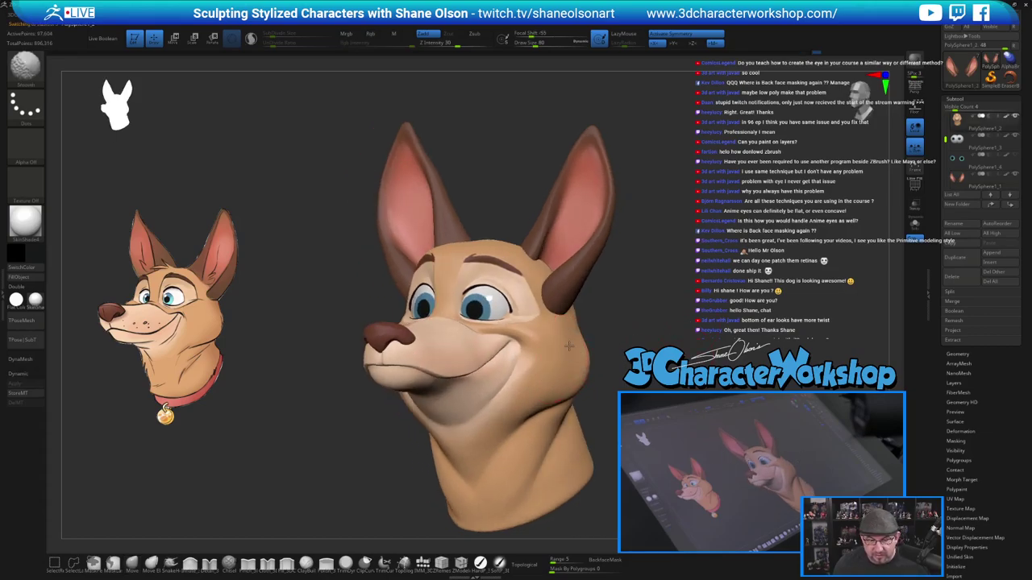
pyautogui.moveTo(633, 359)
pyautogui.mouseDown()
pyautogui.moveTo(564, 363)
pyautogui.moveTo(623, 367)
pyautogui.mouseUp()
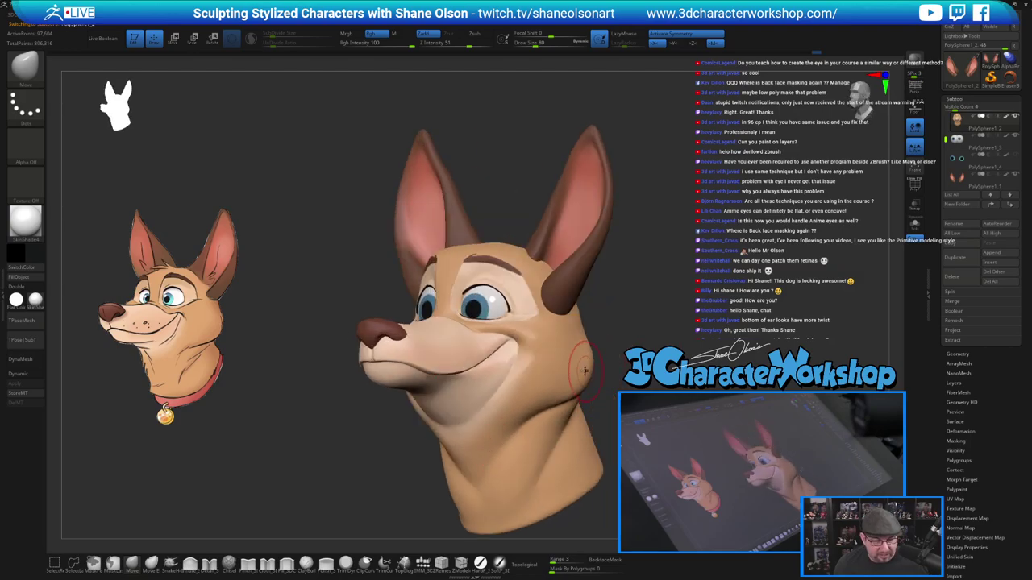
pyautogui.keyDown('shift'); pyautogui.moveTo(565, 353); pyautogui.dragTo(576, 339); pyautogui.keyUp('shift')
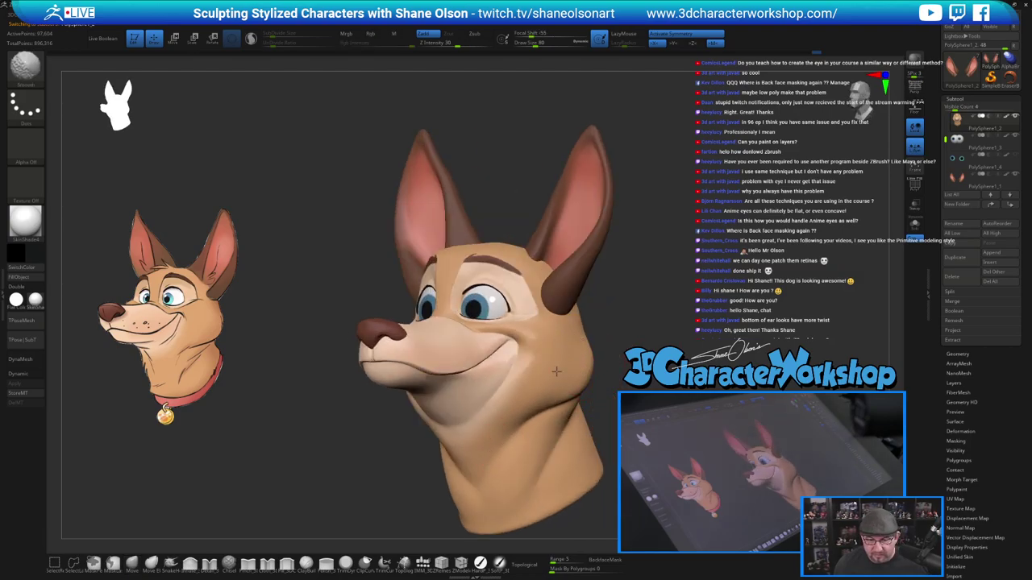
# Adjust the back of the cheek below the ear with the Move brush at draw size 116.
pyautogui.moveTo(671, 311); pyautogui.dragTo(545, 317)
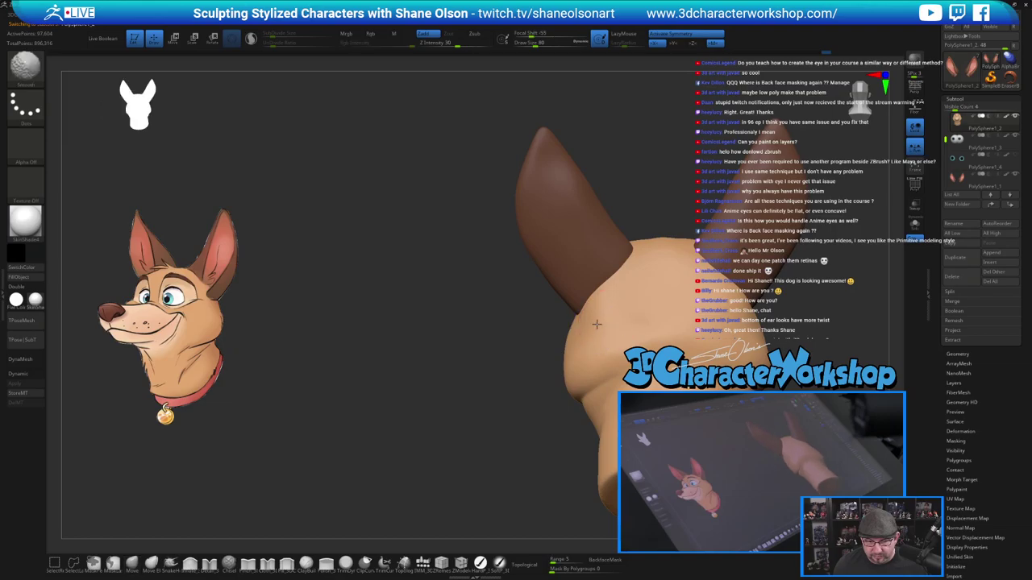
pyautogui.moveTo(458, 417); pyautogui.dragTo(576, 420)
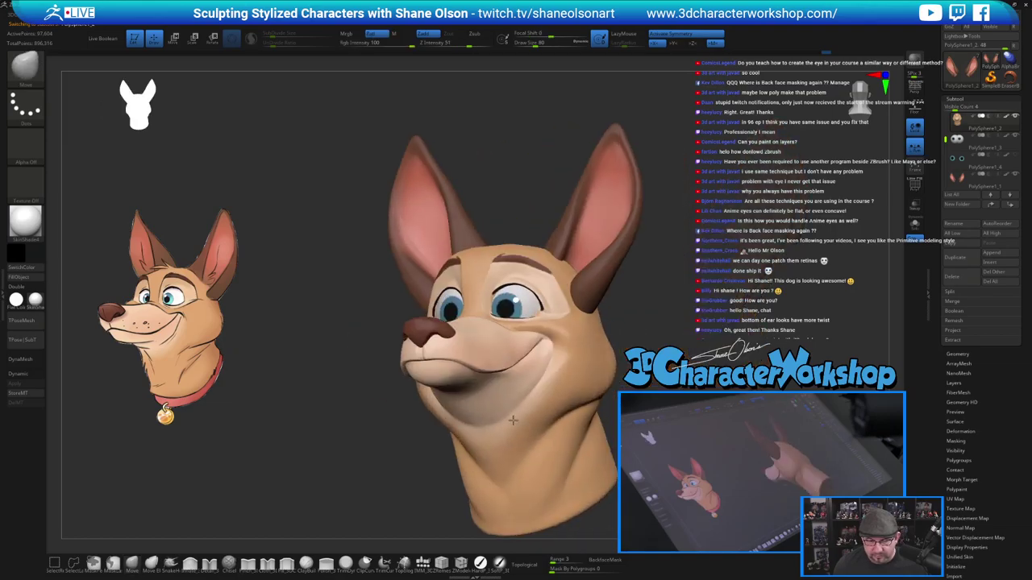
pyautogui.moveTo(674, 372)
pyautogui.keyDown('alt'); pyautogui.mouseDown()
pyautogui.moveTo(674, 343)
pyautogui.moveTo(695, 347)
pyautogui.moveTo(641, 362)
pyautogui.moveTo(642, 347)
pyautogui.moveTo(584, 332)
pyautogui.mouseUp(); pyautogui.keyUp('alt')
pyautogui.press('s')
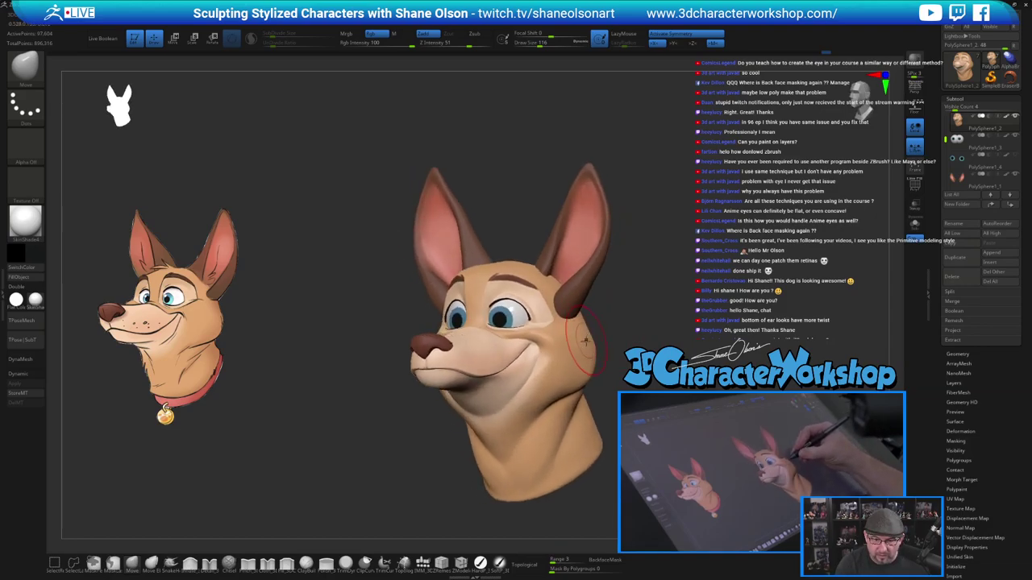
pyautogui.press('shift')
pyautogui.moveTo(621, 339); pyautogui.dragTo(598, 338)
pyautogui.moveTo(660, 350)
pyautogui.keyDown('alt'); pyautogui.mouseDown()
pyautogui.moveTo(629, 342)
pyautogui.moveTo(658, 349)
pyautogui.moveTo(630, 345)
pyautogui.moveTo(650, 353)
pyautogui.moveTo(622, 356)
pyautogui.moveTo(684, 387)
pyautogui.mouseUp(); pyautogui.keyUp('alt')
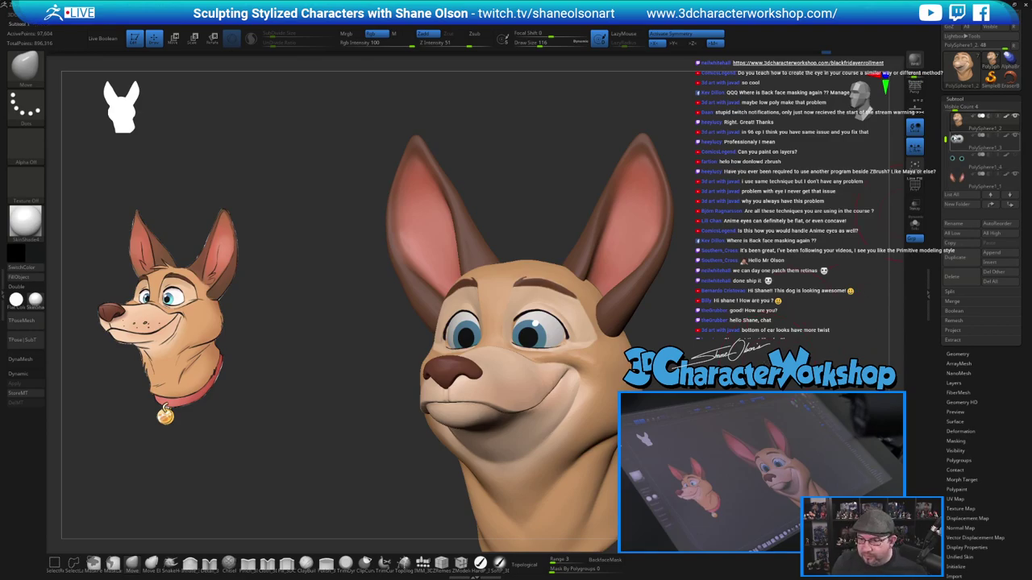
# Select the eyeballs, mask everything on them except the white highlights, and sharpen the mask.
pyautogui.click(954, 138)
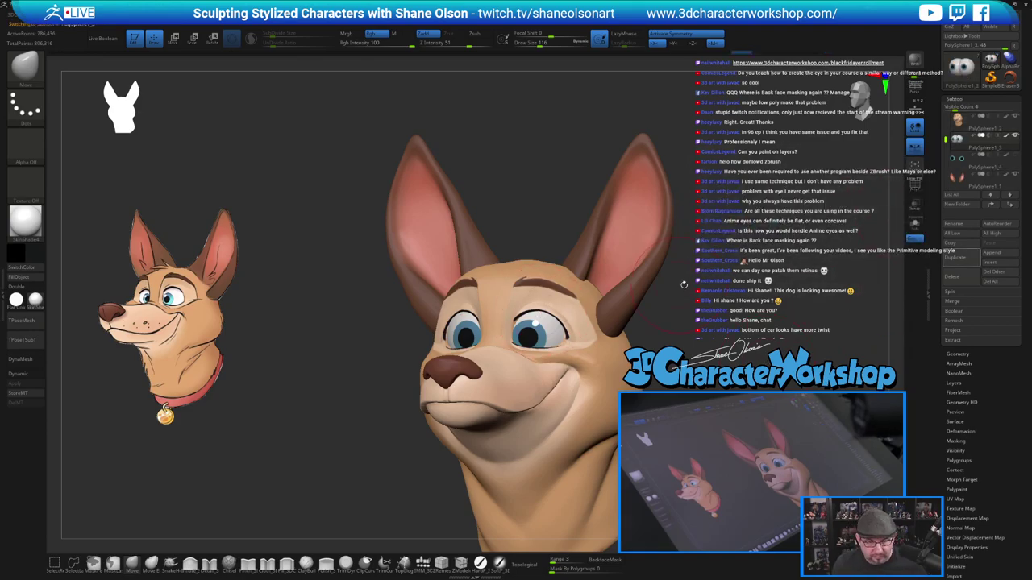
pyautogui.press('space')
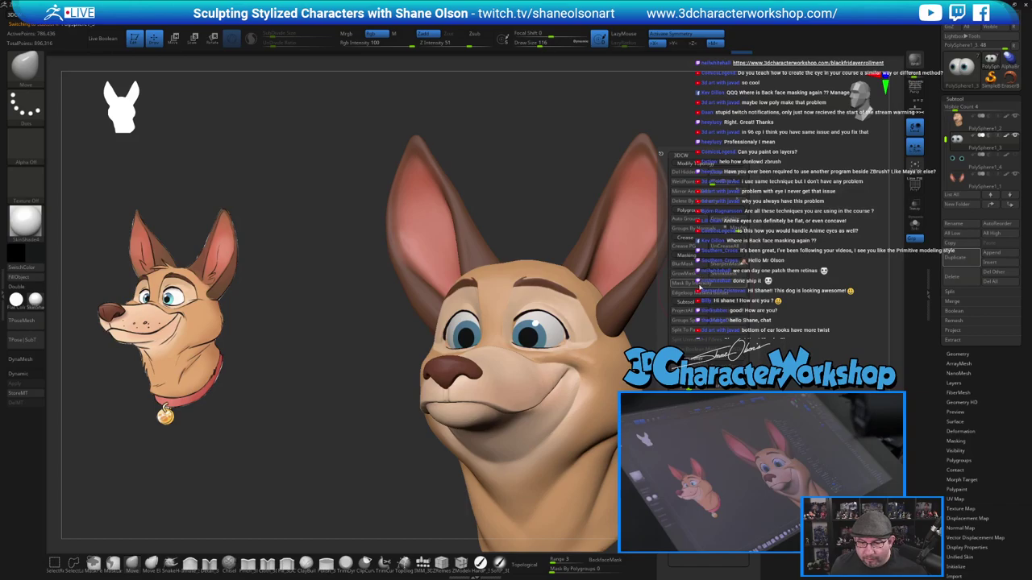
pyautogui.press('space')
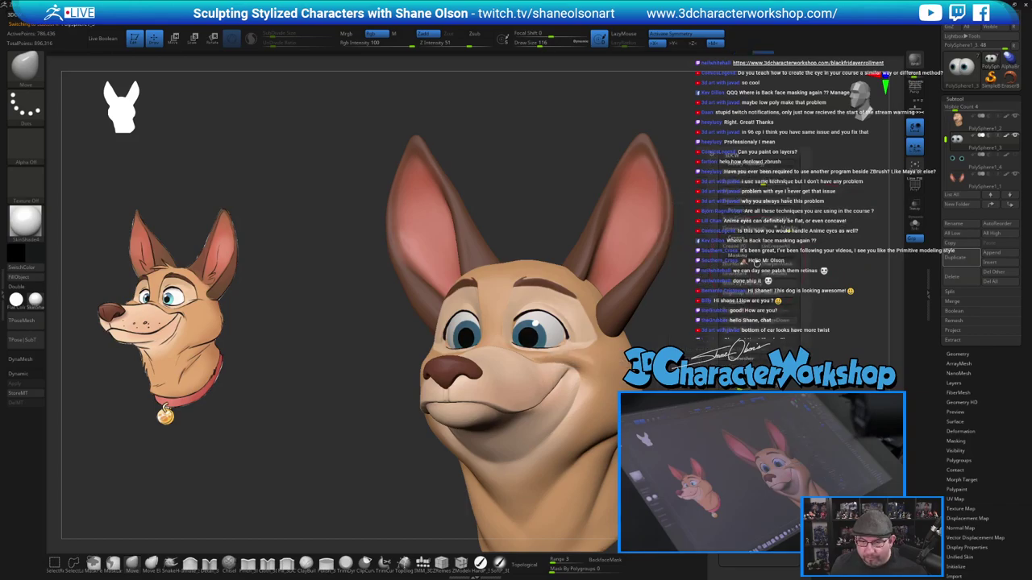
pyautogui.keyDown('ctrl'); pyautogui.click(728, 321); pyautogui.keyUp('ctrl')
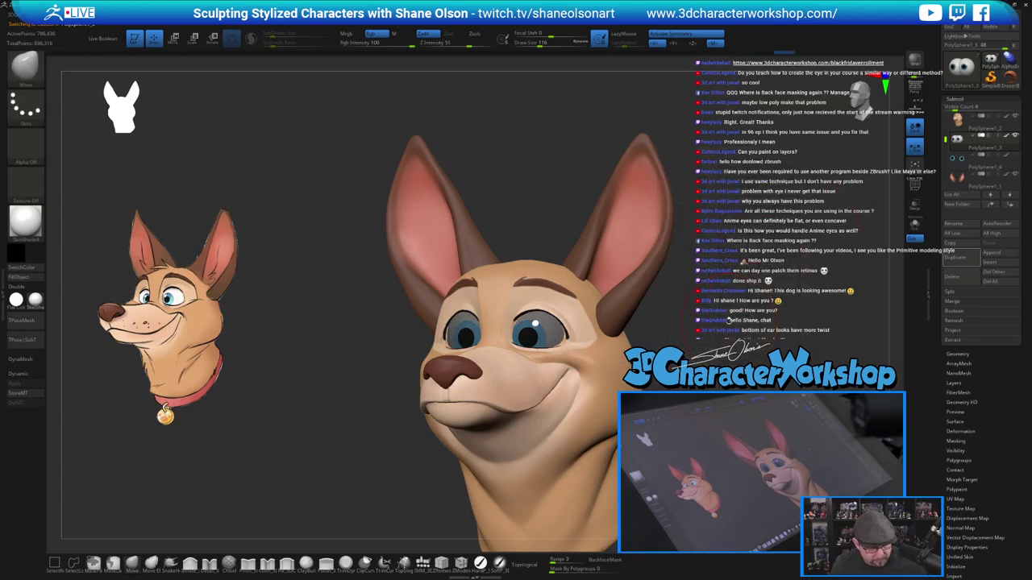
pyautogui.press('space')
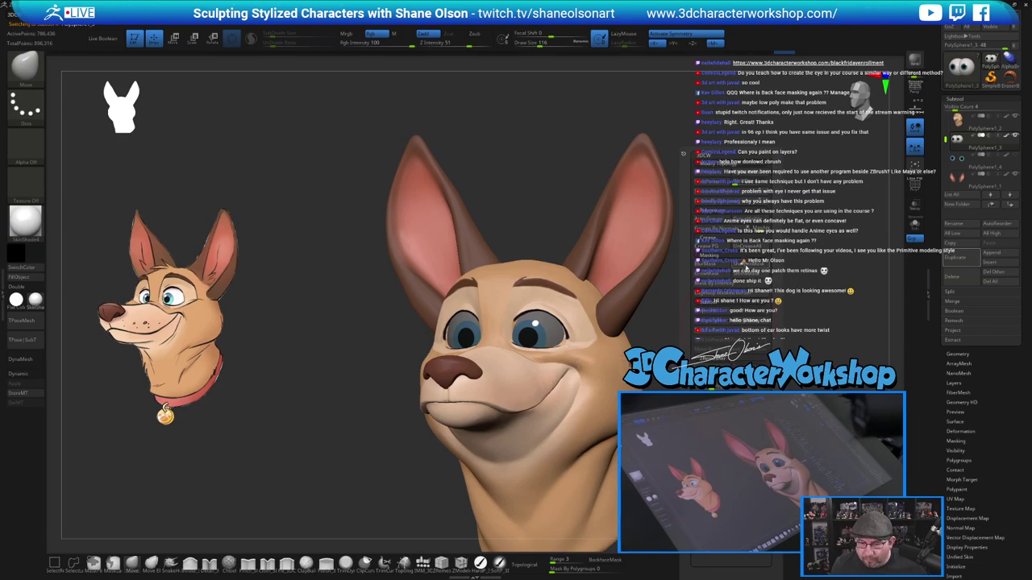
pyautogui.click(746, 267)
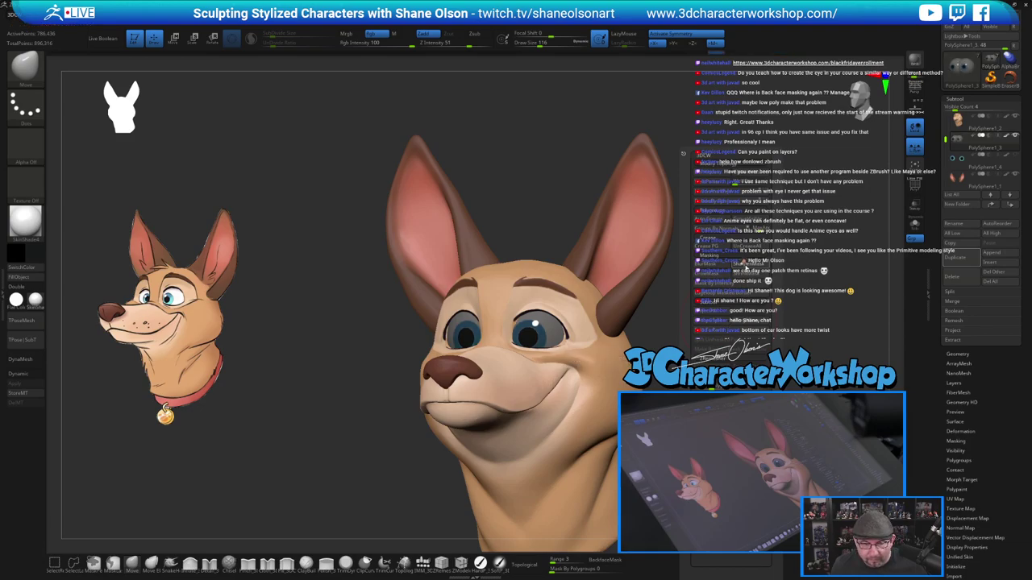
# Clear the mask on the eyeballs and check the head from the front and three-quarter views.
pyautogui.keyDown('ctrl'); pyautogui.click(721, 331); pyautogui.keyUp('ctrl')
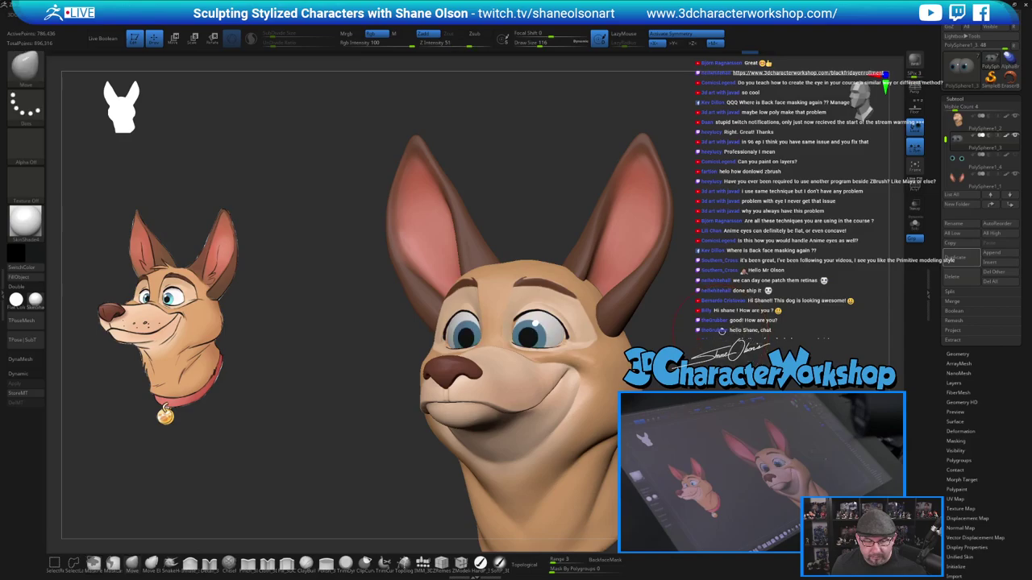
pyautogui.keyDown('alt'); pyautogui.moveTo(722, 331); pyautogui.dragTo(718, 300); pyautogui.keyUp('alt')
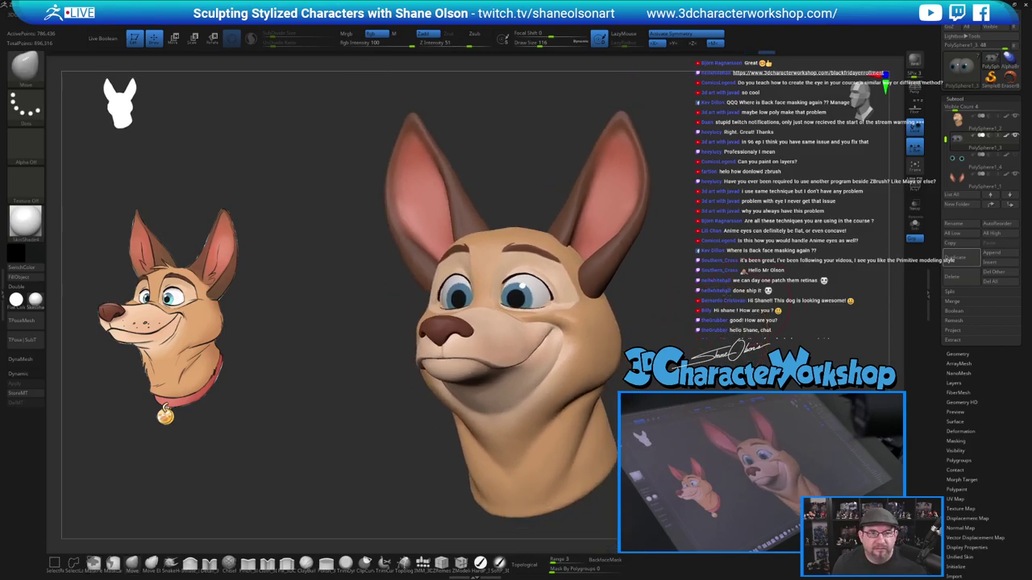
pyautogui.moveTo(787, 310); pyautogui.dragTo(720, 312)
pyautogui.moveTo(443, 313); pyautogui.dragTo(359, 290)
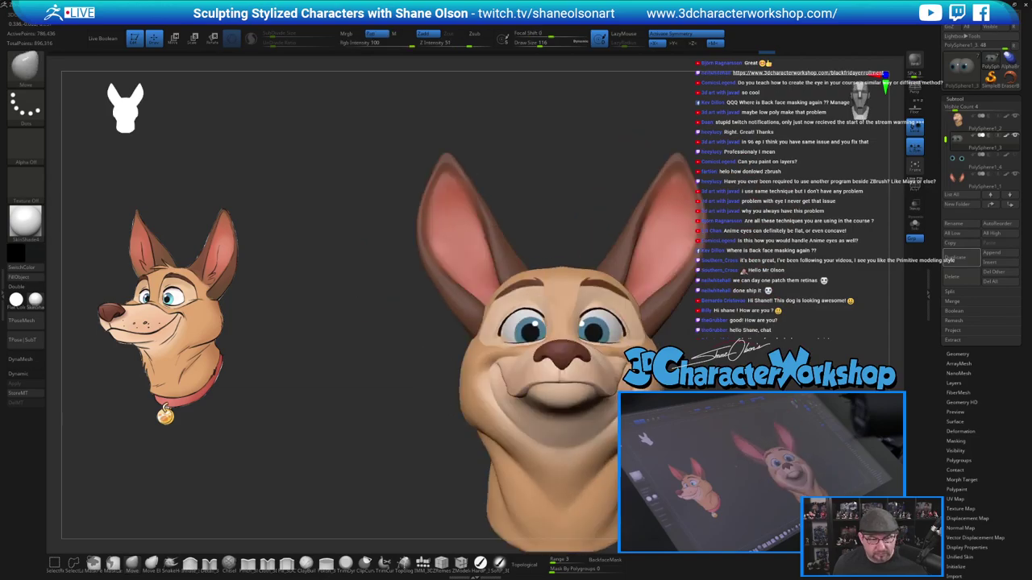
pyautogui.moveTo(730, 351)
pyautogui.keyDown('alt'); pyautogui.mouseDown()
pyautogui.moveTo(665, 313)
pyautogui.moveTo(644, 324)
pyautogui.mouseUp(); pyautogui.keyUp('alt')
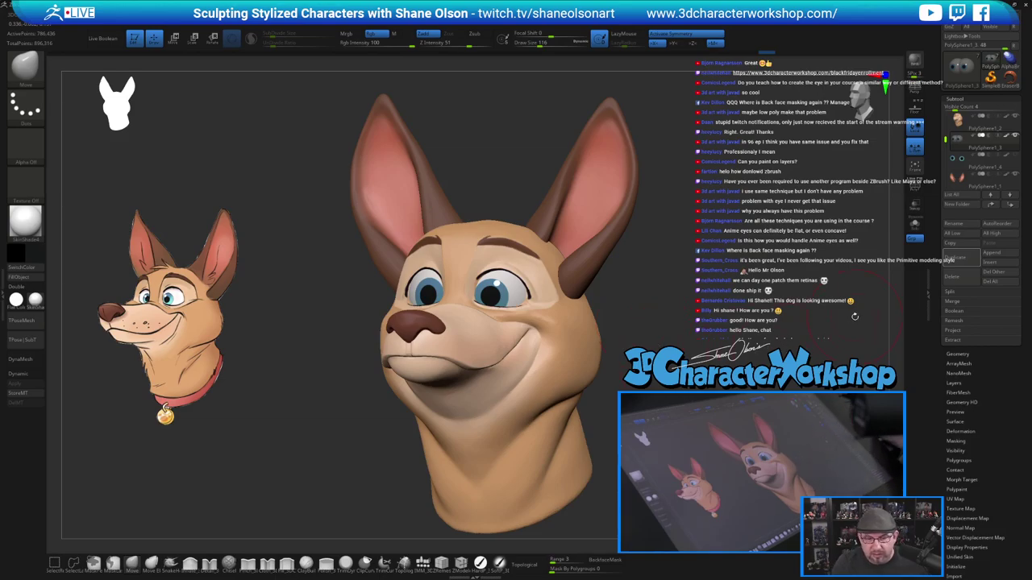
# Isolate the eyeballs and step back through the undo history to before the white highlights were painted.
pyautogui.click(914, 228)
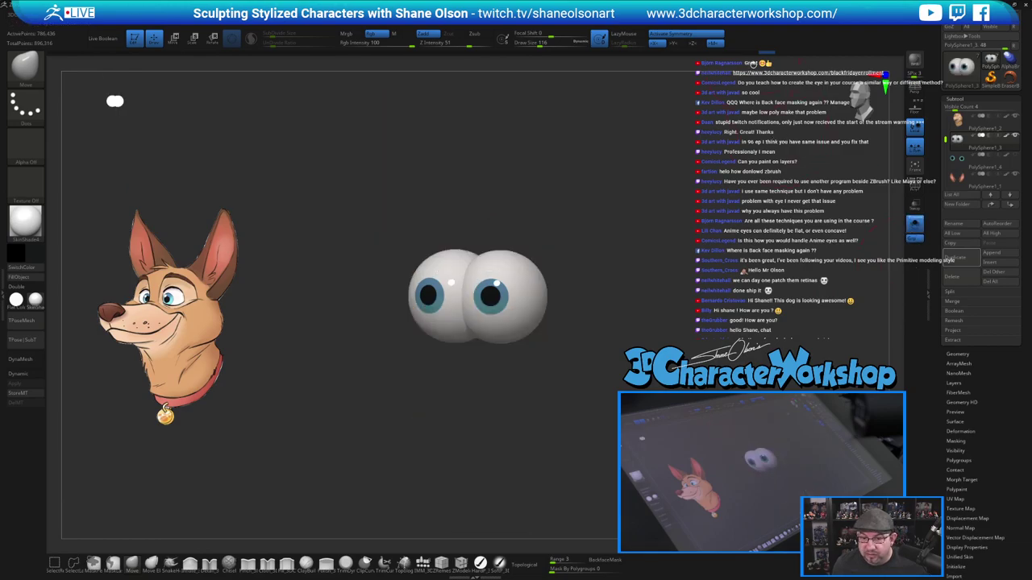
pyautogui.moveTo(763, 55); pyautogui.dragTo(734, 53)
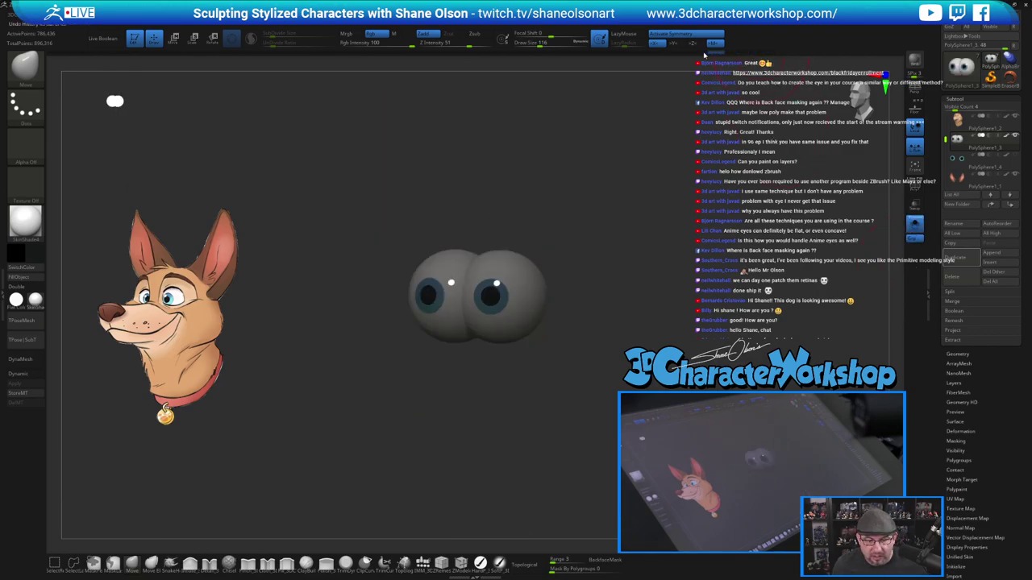
pyautogui.moveTo(615, 58); pyautogui.dragTo(570, 63)
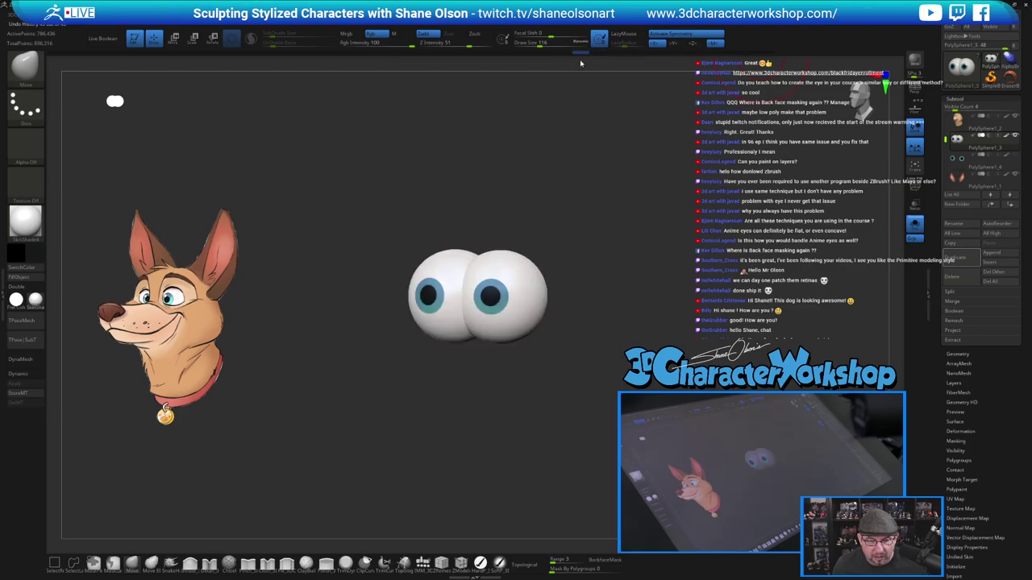
# Brighten the lower part of both irises with light cyan, using the soft paint brush at draw size 35.
pyautogui.keyDown('alt'); pyautogui.moveTo(573, 325); pyautogui.dragTo(720, 237); pyautogui.keyUp('alt')
pyautogui.press('s')
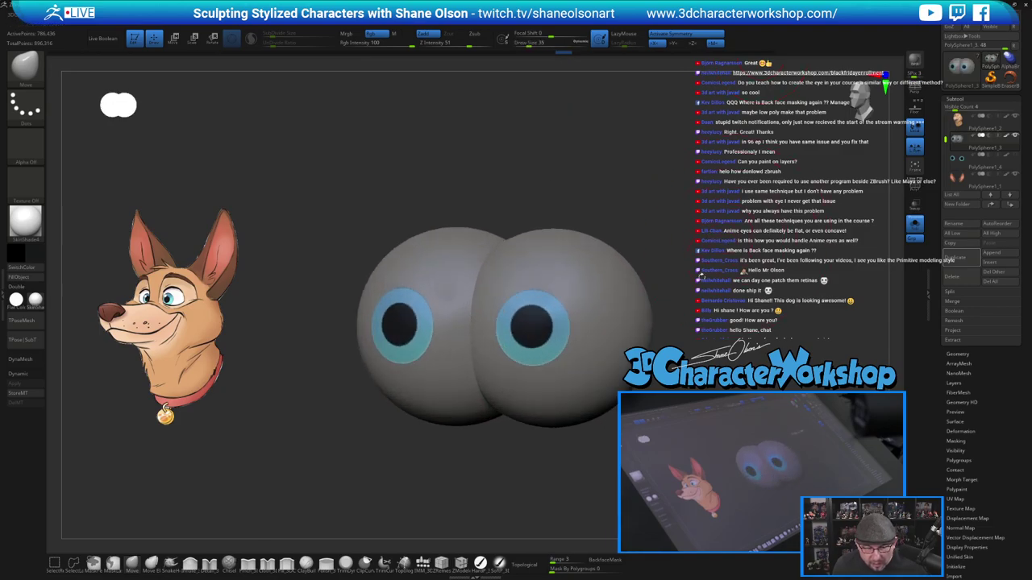
pyautogui.press('space')
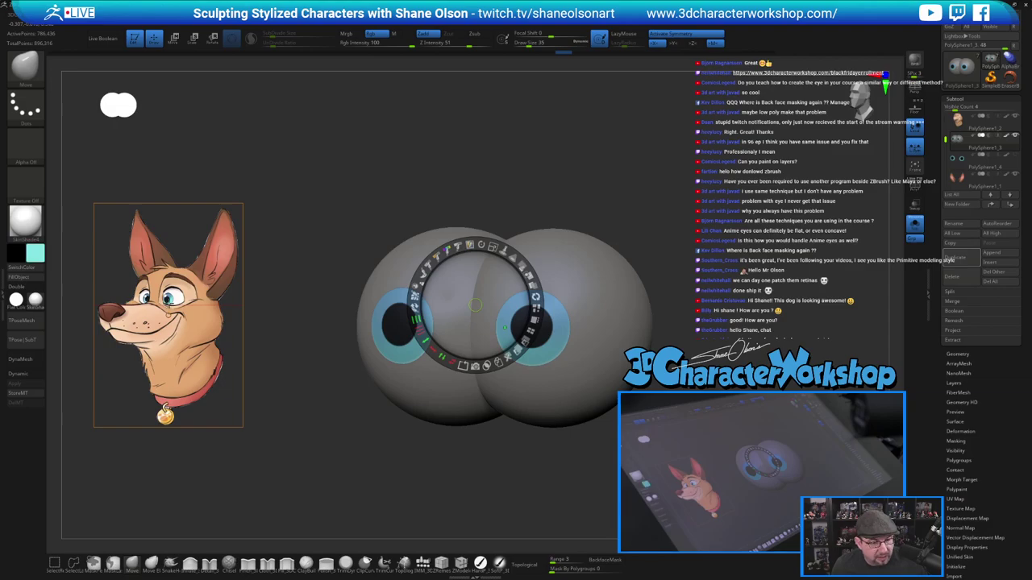
pyautogui.press('z')
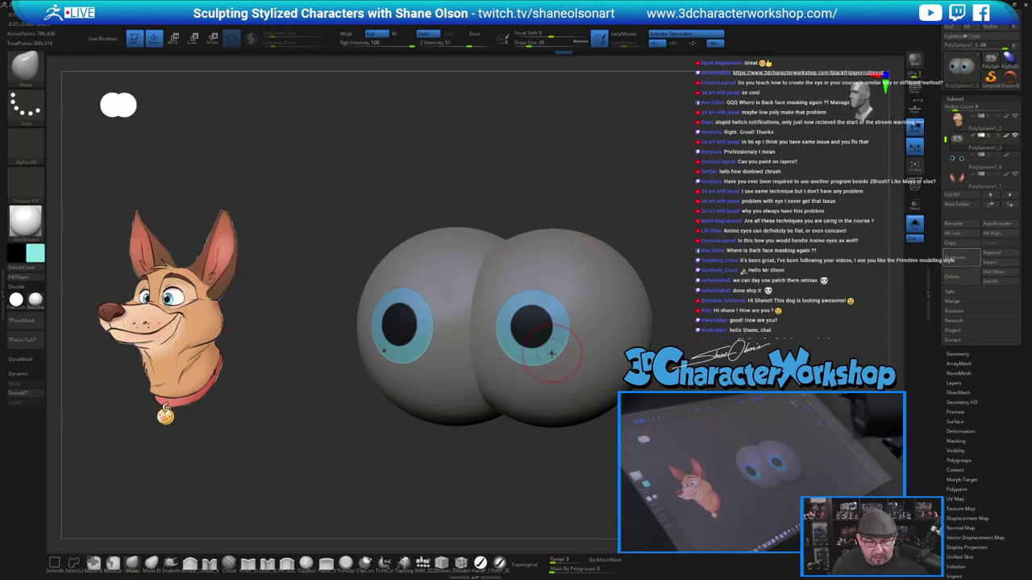
pyautogui.click(480, 563)
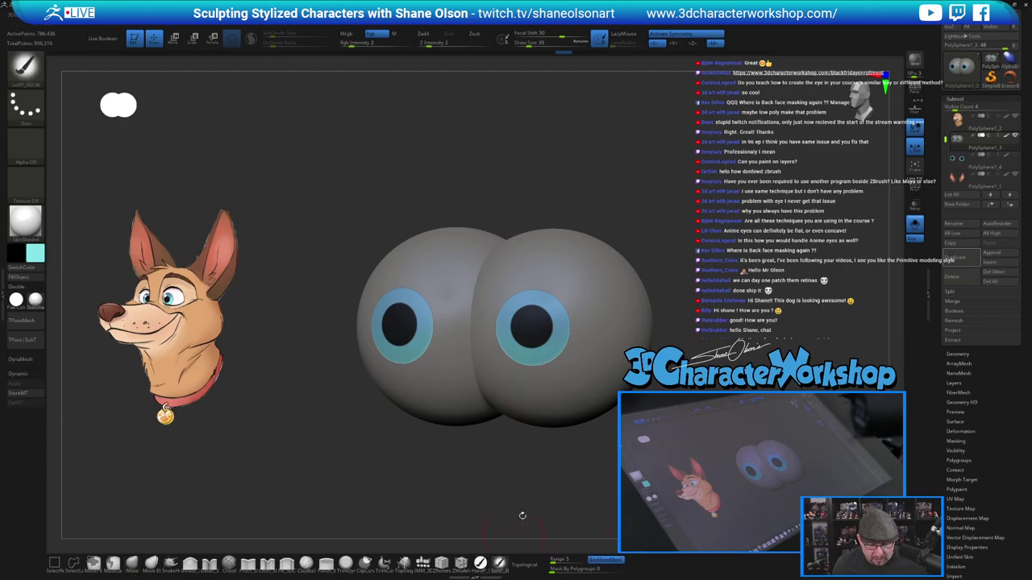
pyautogui.moveTo(553, 348)
pyautogui.mouseDown()
pyautogui.moveTo(519, 361)
pyautogui.moveTo(541, 363)
pyautogui.mouseUp()
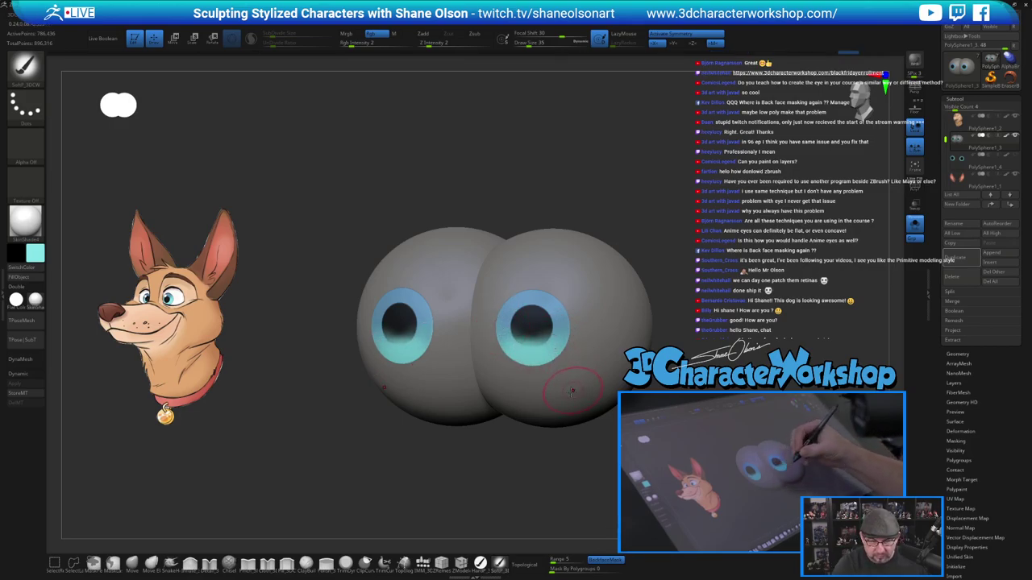
pyautogui.click(35, 252)
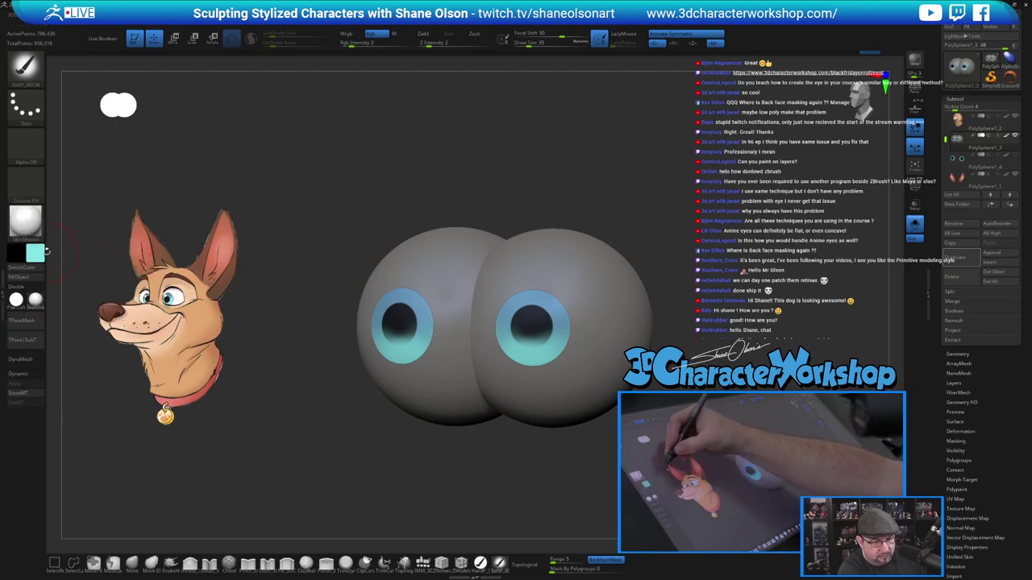
# Paint light turquoise over the lower part of both irises with the soft paint brush.
pyautogui.click(31, 252)
pyautogui.click(132, 226)
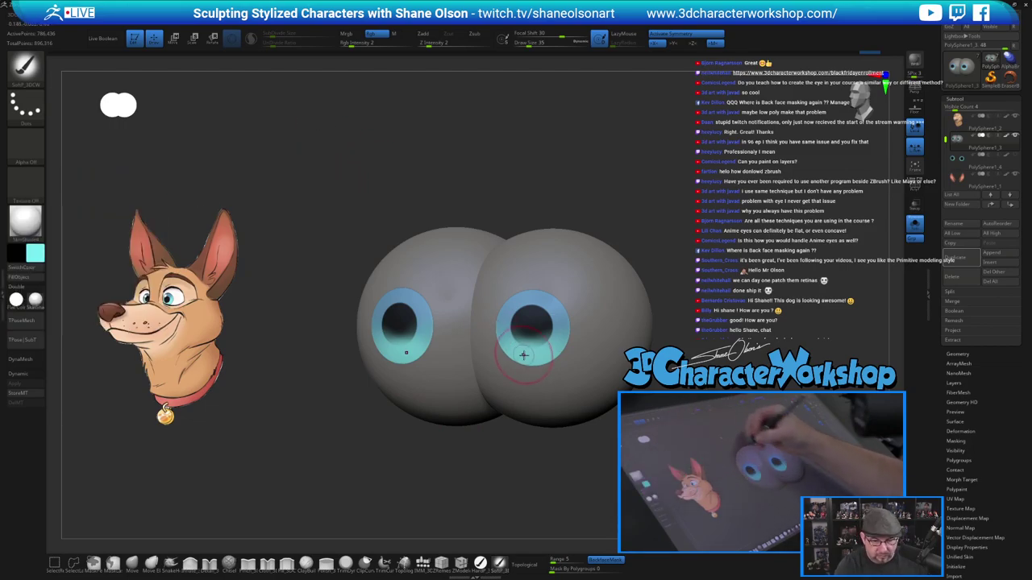
pyautogui.moveTo(523, 354); pyautogui.dragTo(532, 358)
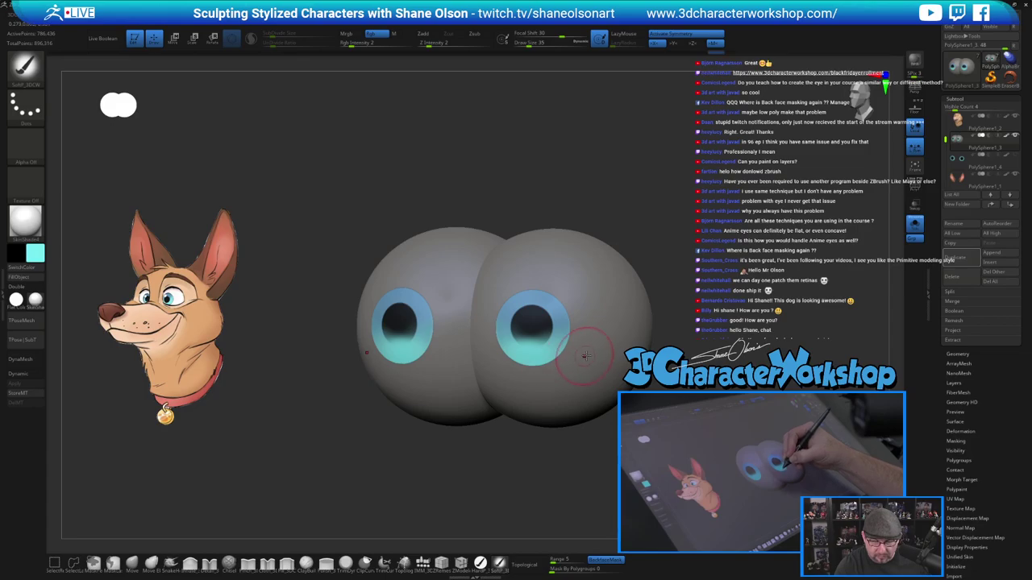
# Paint solid black pupils on both eyes with the hard paint brush at draw size 23, and clear the mask.
pyautogui.click(481, 563)
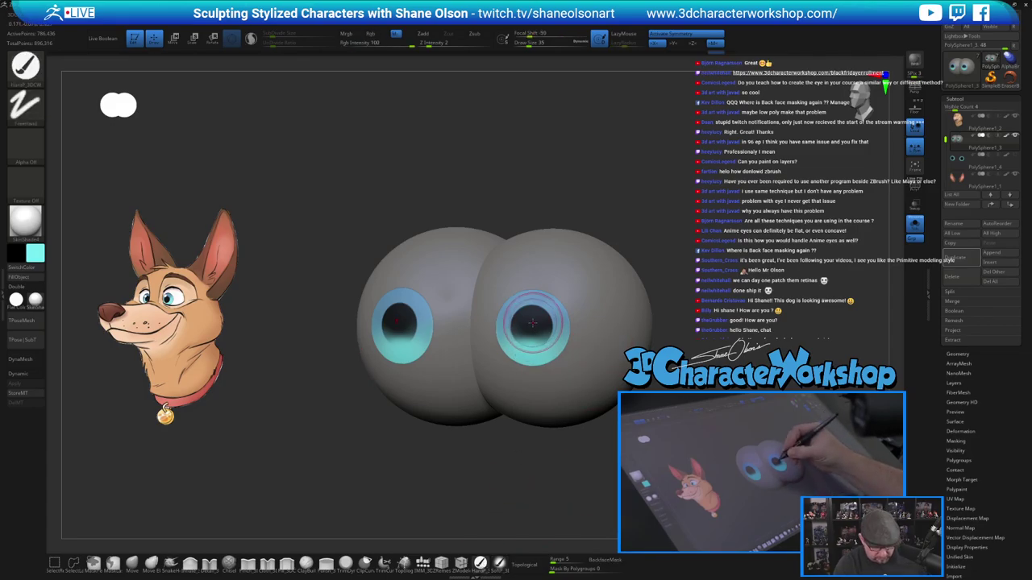
pyautogui.press('c')
pyautogui.press('[')
pyautogui.press('[')
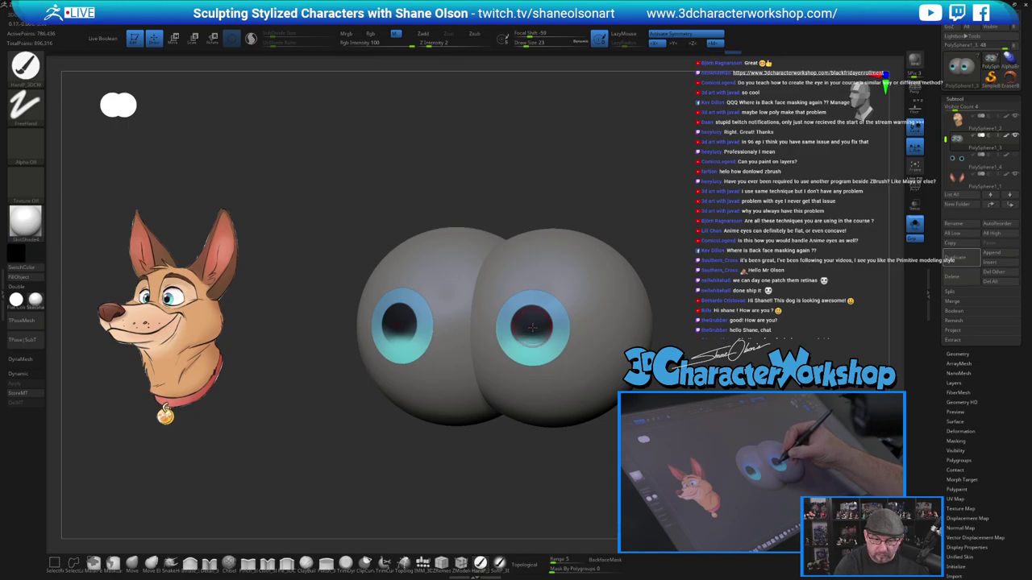
pyautogui.press('b')
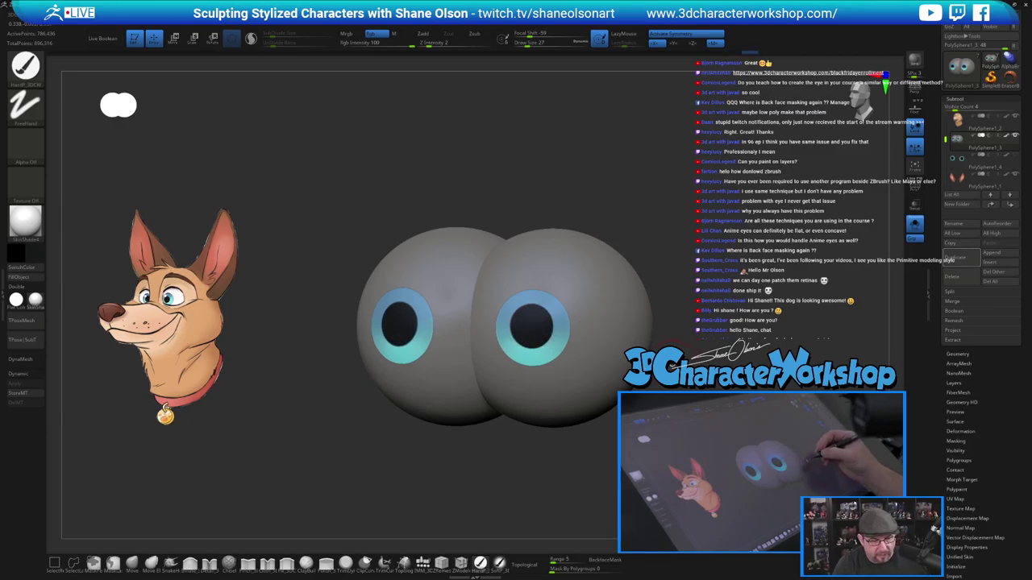
pyautogui.hotkey('ctrl', 'z')
pyautogui.press('[')
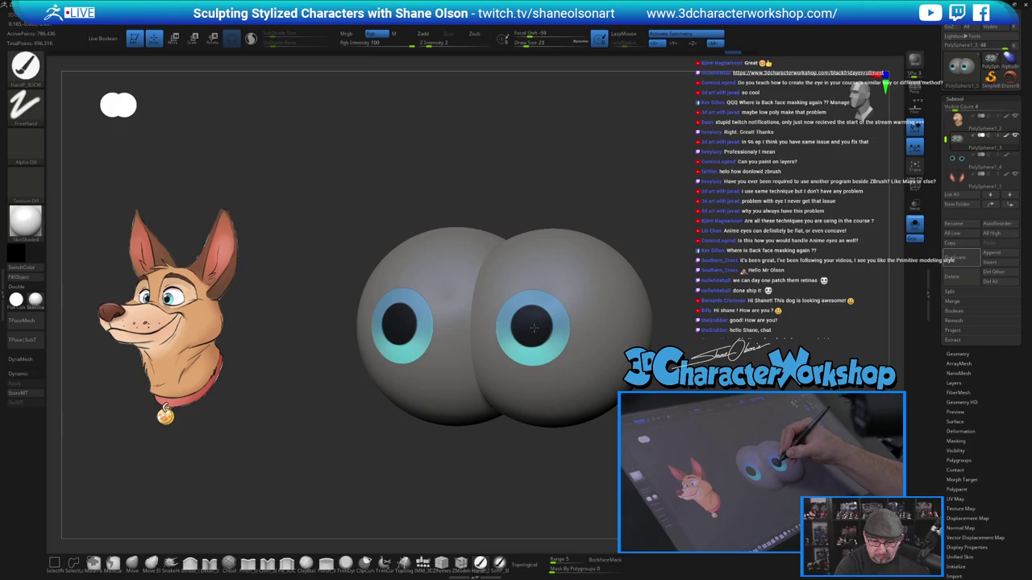
pyautogui.moveTo(726, 387)
pyautogui.keyDown('alt'); pyautogui.mouseDown()
pyautogui.moveTo(725, 363)
pyautogui.moveTo(742, 403)
pyautogui.mouseUp(); pyautogui.keyUp('alt')
pyautogui.moveTo(726, 395)
pyautogui.mouseDown()
pyautogui.moveTo(774, 399)
pyautogui.moveTo(753, 412)
pyautogui.moveTo(713, 408)
pyautogui.mouseUp()
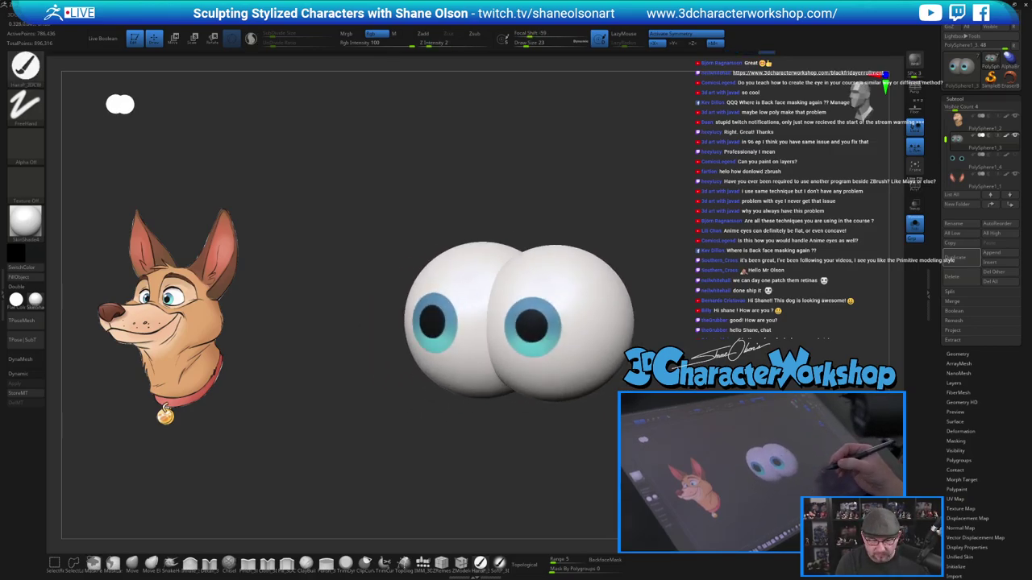
# Fill the eyeballs with the ToyPlastic material only, keeping their painted colours, and return the brush to Rgb mode.
pyautogui.click(394, 34)
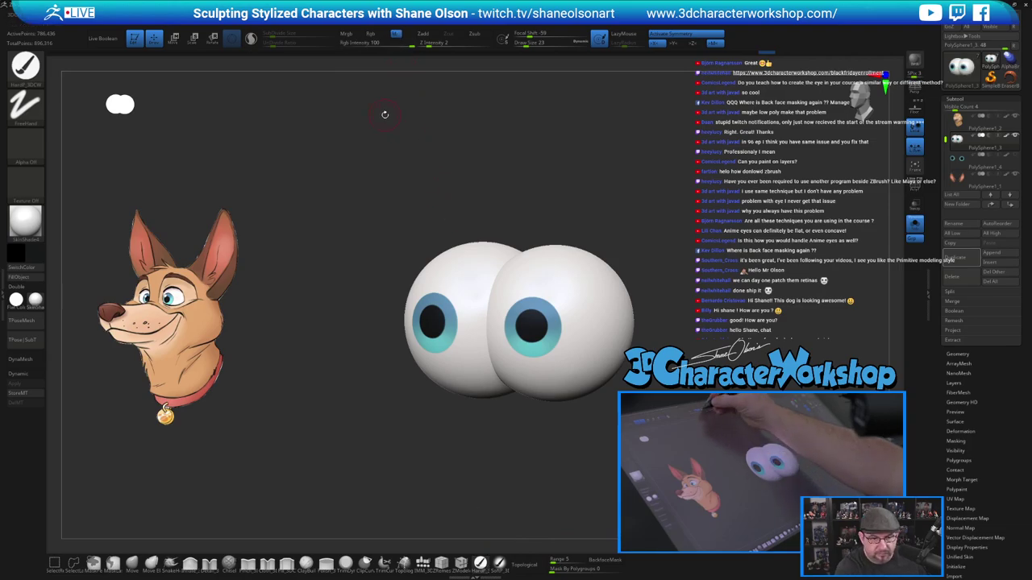
pyautogui.click(36, 300)
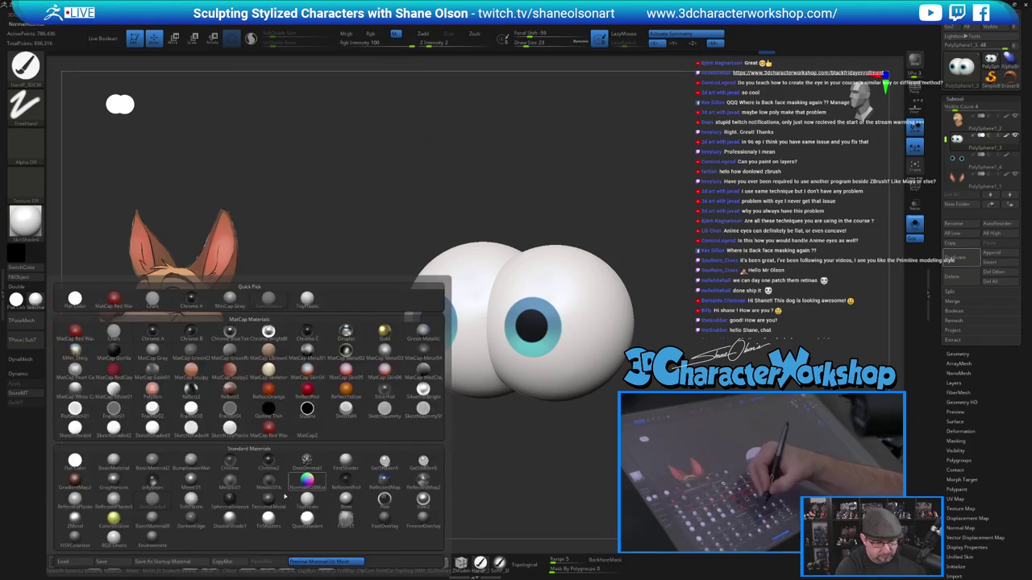
pyautogui.click(307, 498)
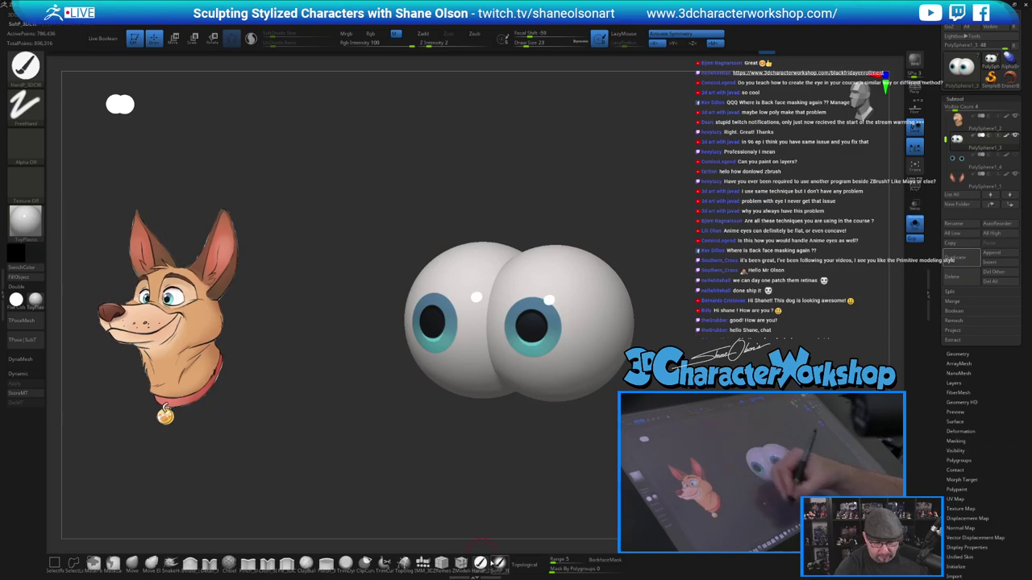
pyautogui.click(20, 278)
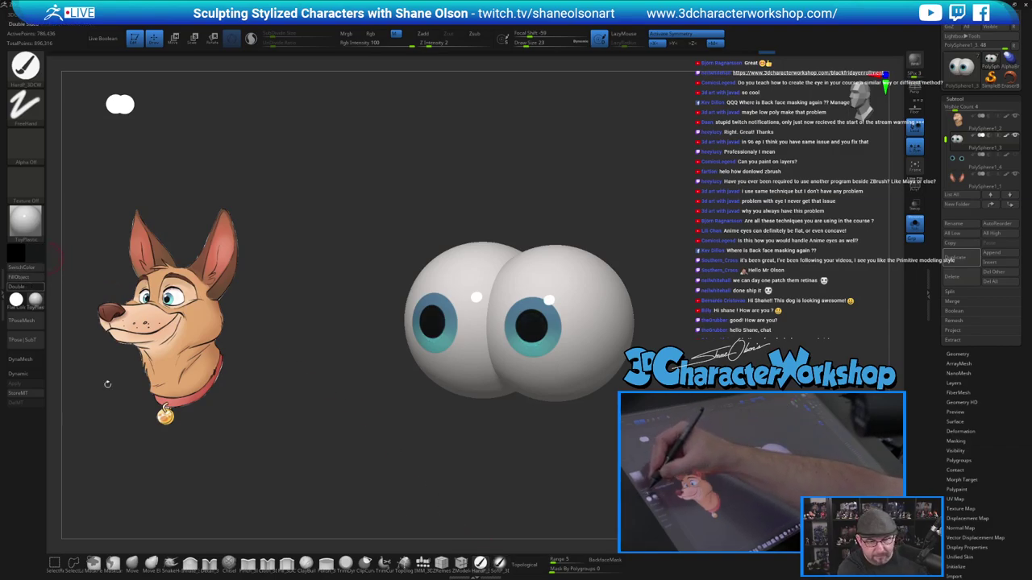
pyautogui.click(376, 34)
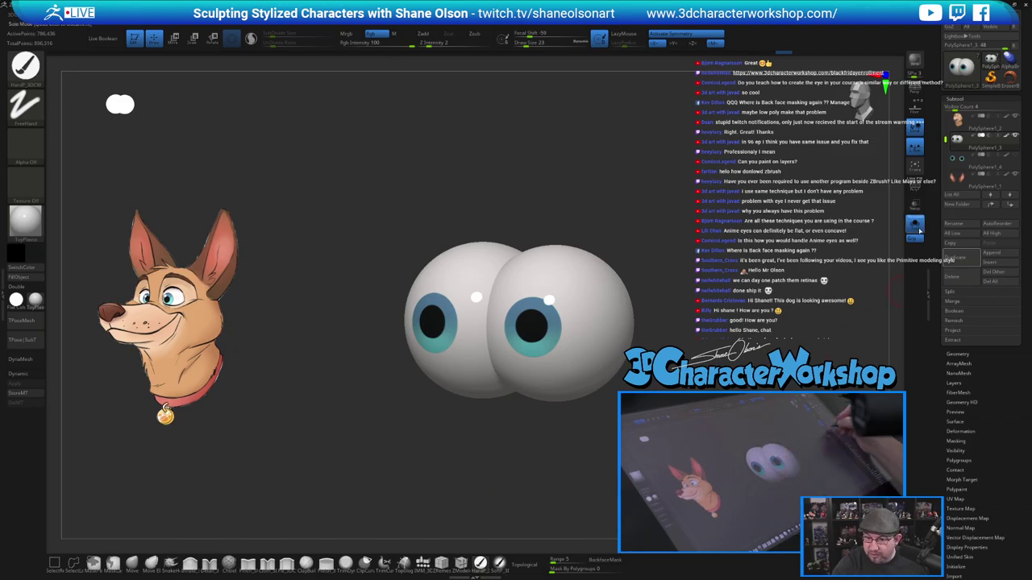
# Turn off solo to show the whole dog head and make SkinShade4 the current material.
pyautogui.click(919, 232)
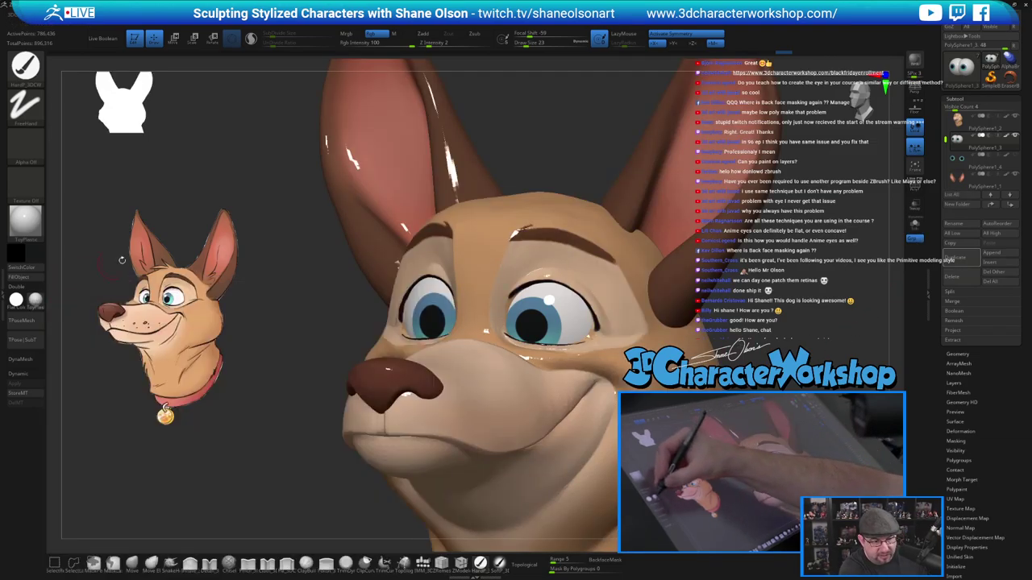
pyautogui.click(34, 300)
pyautogui.click(269, 300)
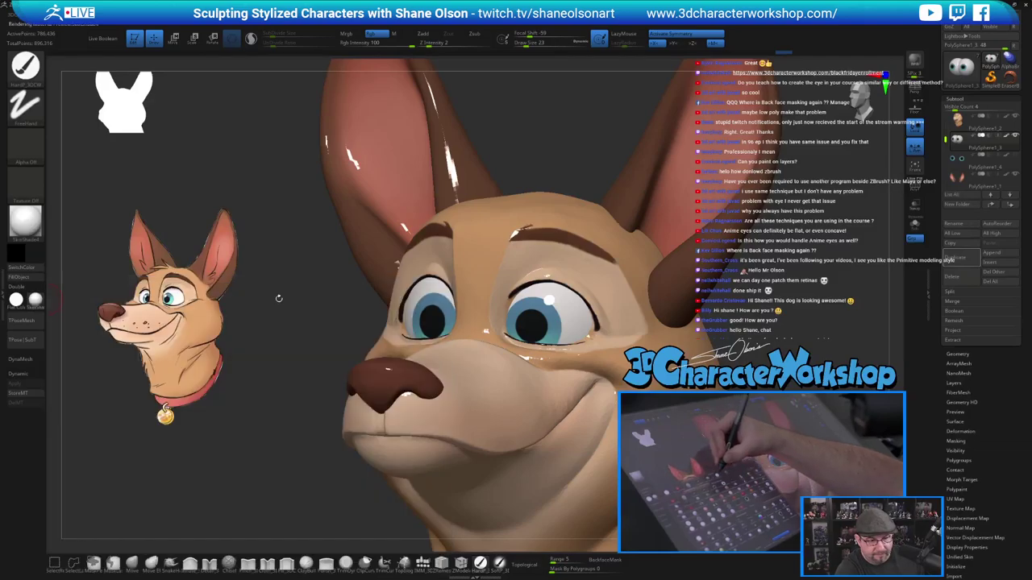
pyautogui.keyDown('ctrl'); pyautogui.moveTo(695, 387); pyautogui.dragTo(652, 337, button='right'); pyautogui.keyUp('ctrl')
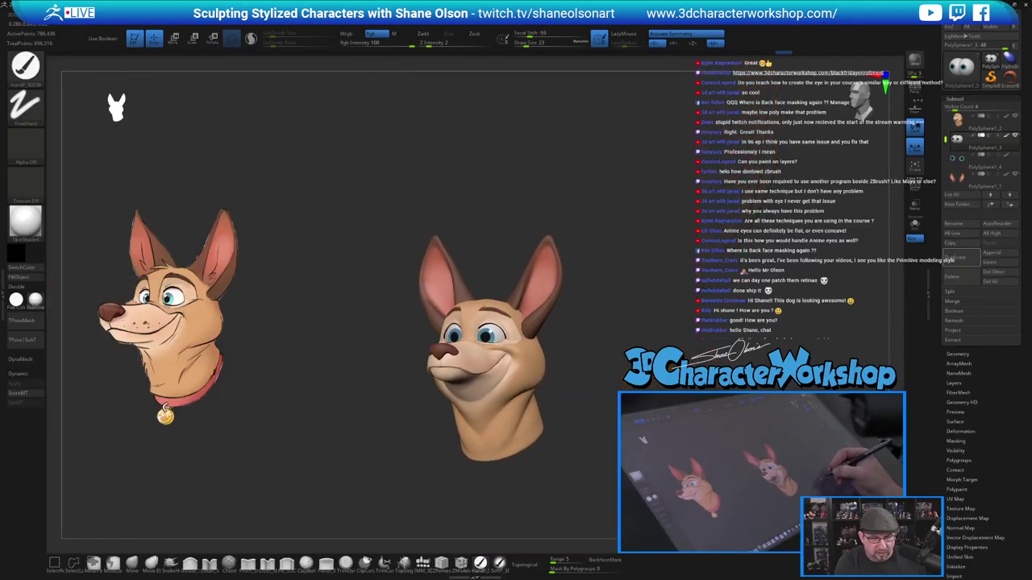
# Select the head subtool and adjust the top of its forehead with the Move brush at draw size 211.
pyautogui.click(133, 564)
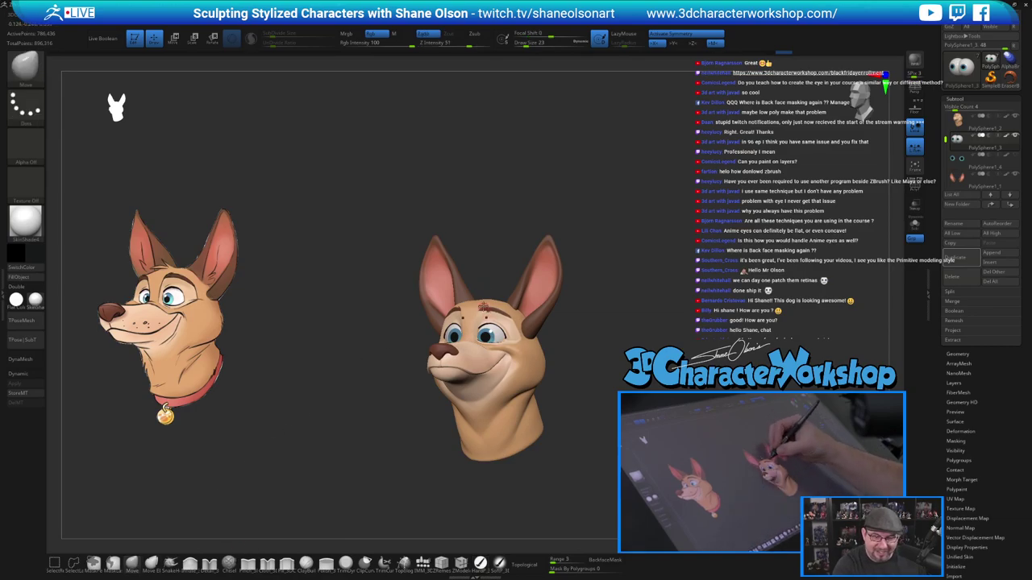
pyautogui.keyDown('alt'); pyautogui.click(483, 304); pyautogui.keyUp('alt')
pyautogui.press('s')
pyautogui.click(500, 259)
pyautogui.moveTo(510, 244); pyautogui.dragTo(508, 263, button='right')
pyautogui.press('s')
pyautogui.click(509, 276)
pyautogui.press('s')
pyautogui.click(498, 295)
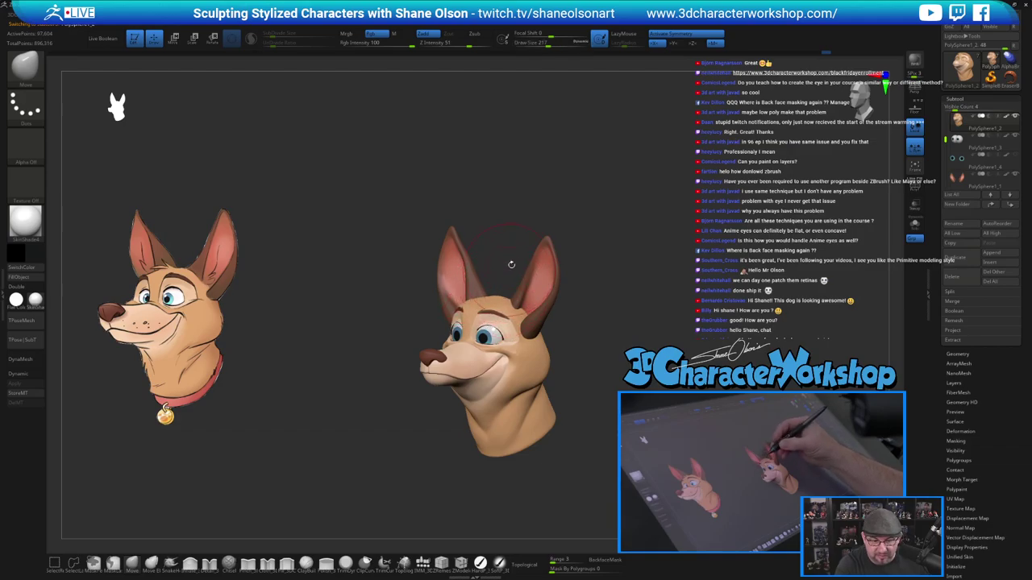
# Refine the shape around the dog's eyes with the Move brush, reducing the draw size to 120.
pyautogui.moveTo(623, 345)
pyautogui.mouseDown()
pyautogui.moveTo(645, 344)
pyautogui.moveTo(590, 369)
pyautogui.moveTo(592, 383)
pyautogui.mouseUp()
pyautogui.press('s')
pyautogui.click(591, 383)
pyautogui.press('s')
pyautogui.click(504, 333)
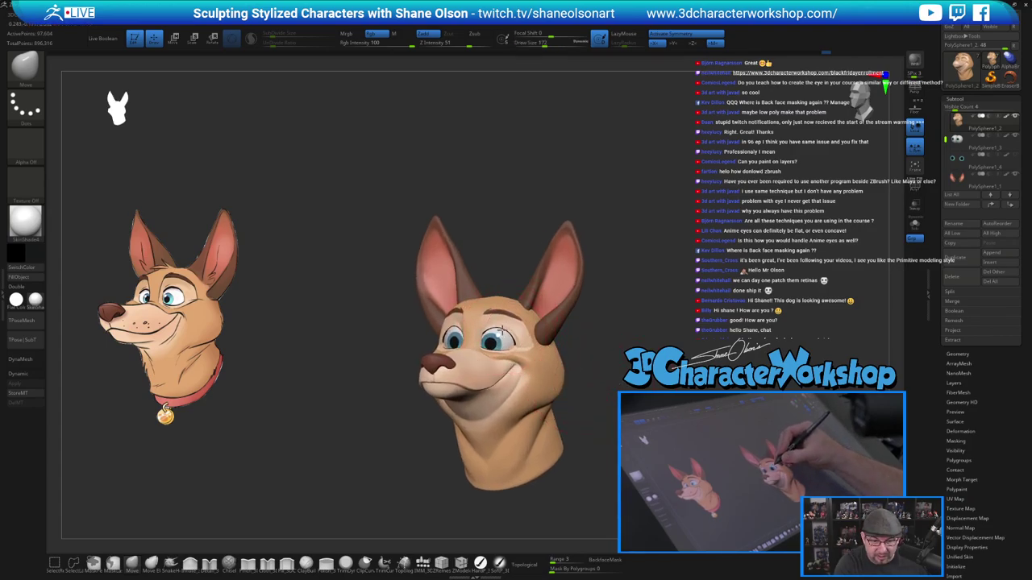
pyautogui.press('s')
pyautogui.click(506, 326)
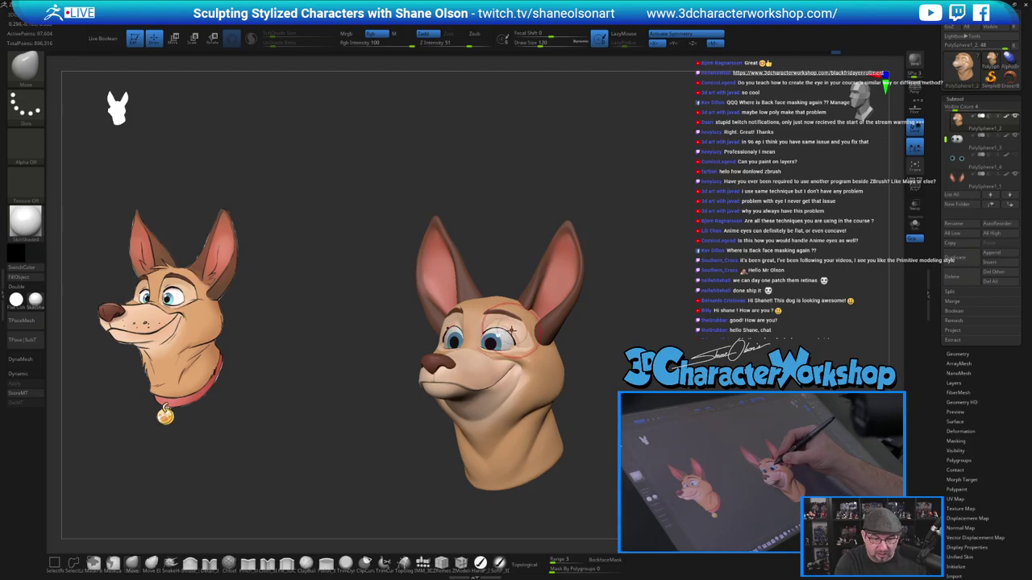
pyautogui.moveTo(524, 334); pyautogui.dragTo(526, 363, button='right')
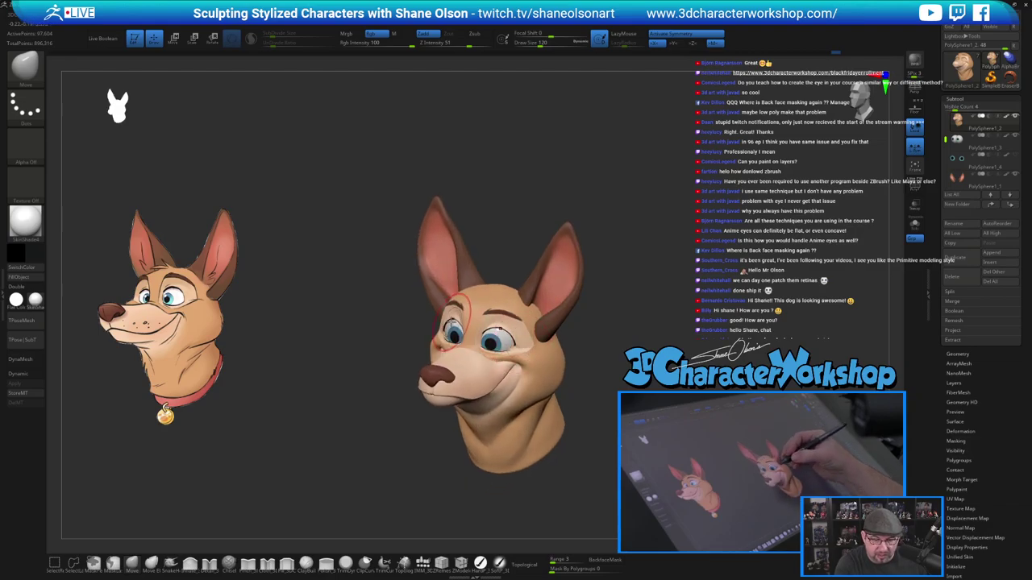
pyautogui.moveTo(461, 338)
pyautogui.keyDown('ctrl'); pyautogui.mouseDown(button='right')
pyautogui.moveTo(456, 391)
pyautogui.moveTo(494, 342)
pyautogui.mouseUp(button='right'); pyautogui.keyUp('ctrl')
pyautogui.moveTo(612, 346); pyautogui.dragTo(595, 322, button='right')
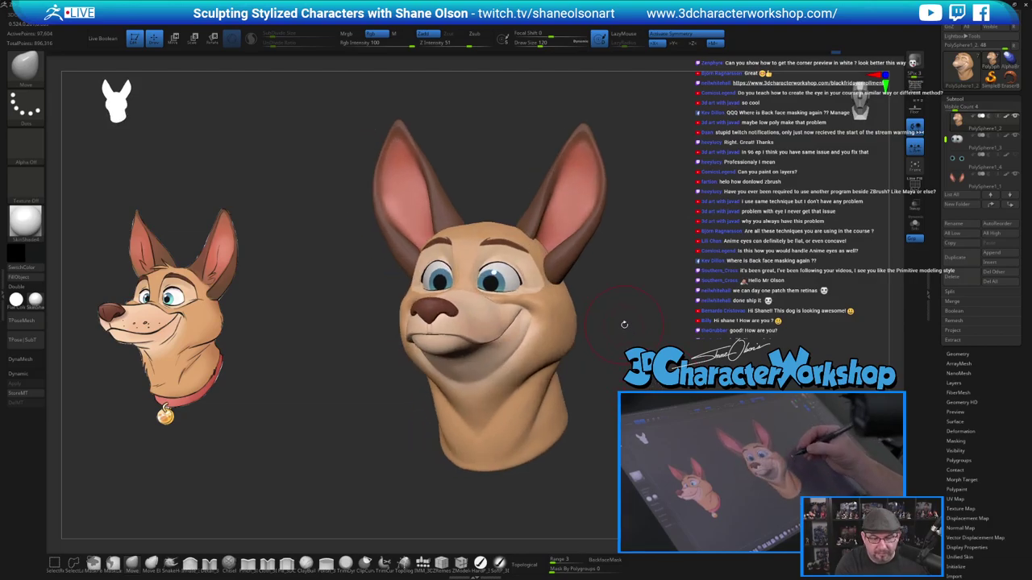
# Adjust the side of the head and cheeks from the front with the Move brush at draw size 177.
pyautogui.moveTo(623, 325); pyautogui.dragTo(627, 336)
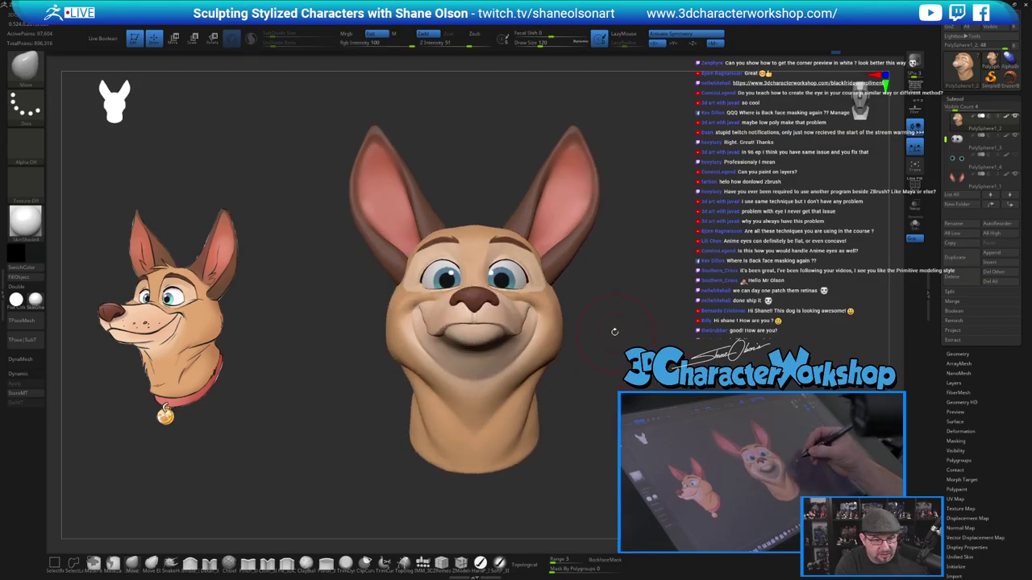
pyautogui.press('s')
pyautogui.click(557, 287)
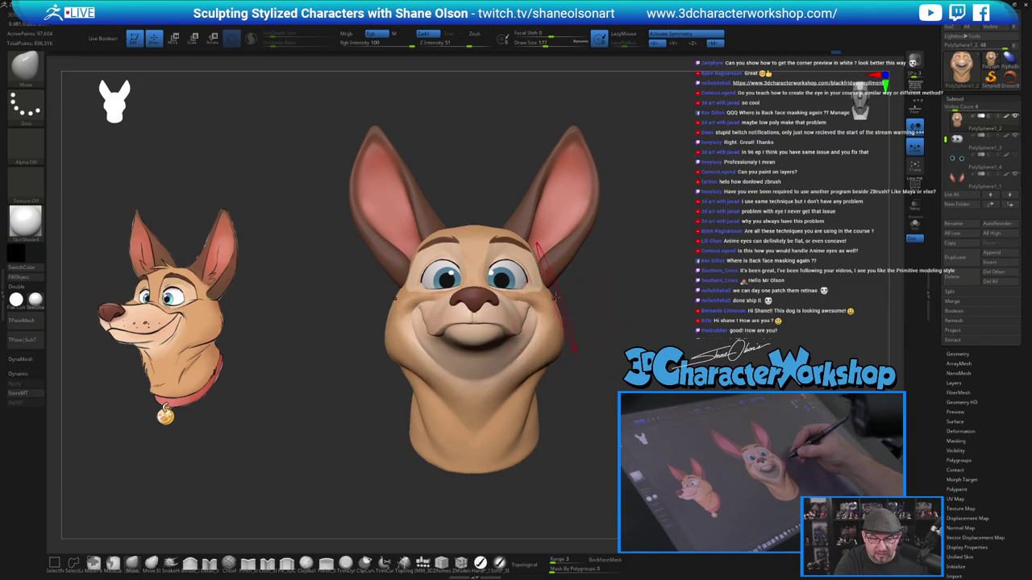
pyautogui.press('[')
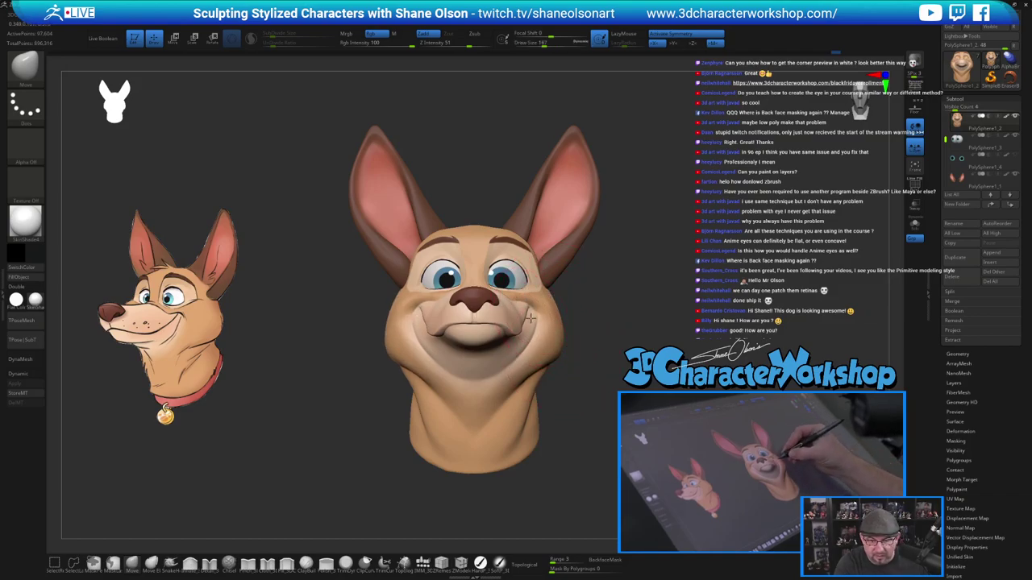
# Adjust the sides of the muzzle from above with the Move brush at draw size 80.
pyautogui.moveTo(590, 342); pyautogui.dragTo(584, 440)
pyautogui.press('s')
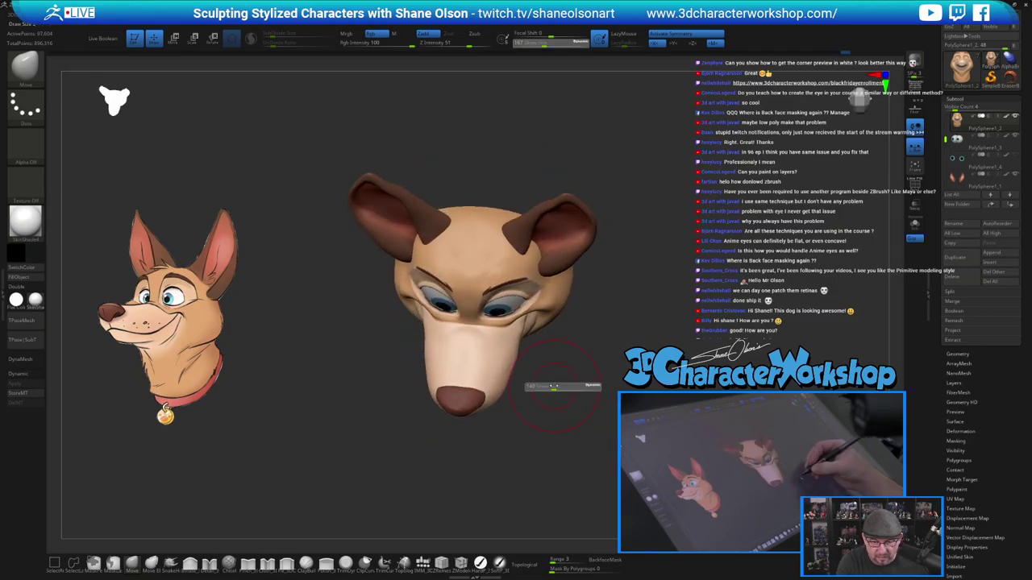
pyautogui.moveTo(555, 387); pyautogui.dragTo(547, 385)
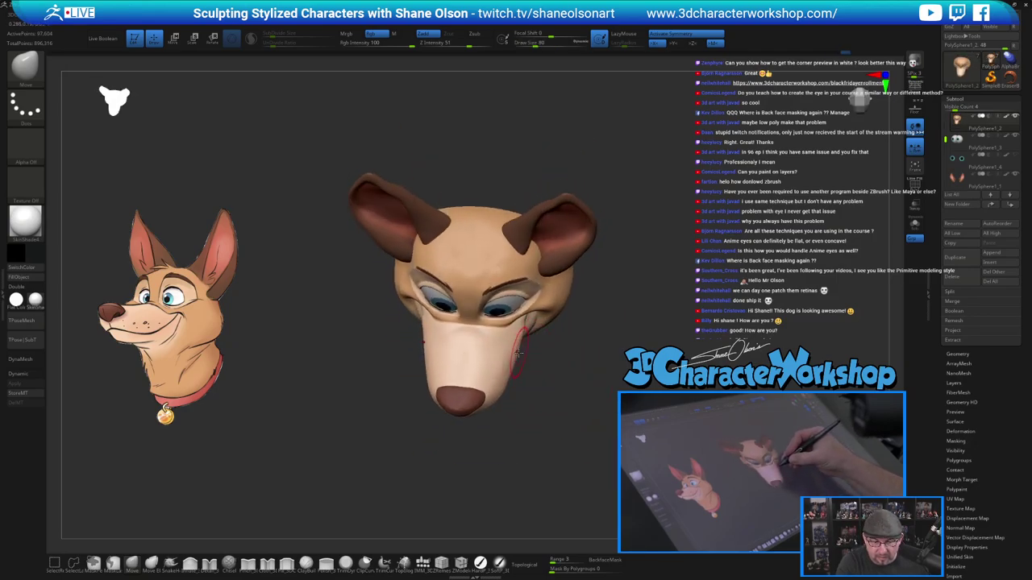
# Place the head beside the reference drawing in a matching three-quarter view, with perspective on and the camera focal length at 85 mm.
pyautogui.moveTo(550, 426); pyautogui.dragTo(551, 332)
pyautogui.moveTo(677, 439); pyautogui.dragTo(647, 446)
pyautogui.keyDown('alt'); pyautogui.moveTo(646, 445); pyautogui.dragTo(494, 400); pyautogui.keyUp('alt')
pyautogui.moveTo(576, 428); pyautogui.dragTo(574, 443)
pyautogui.press('space')
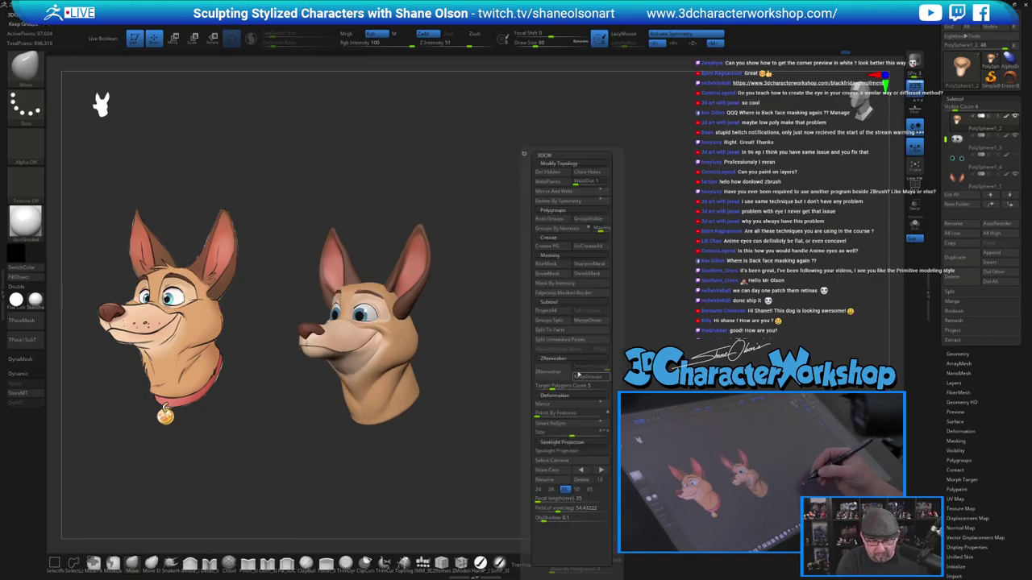
pyautogui.click(579, 489)
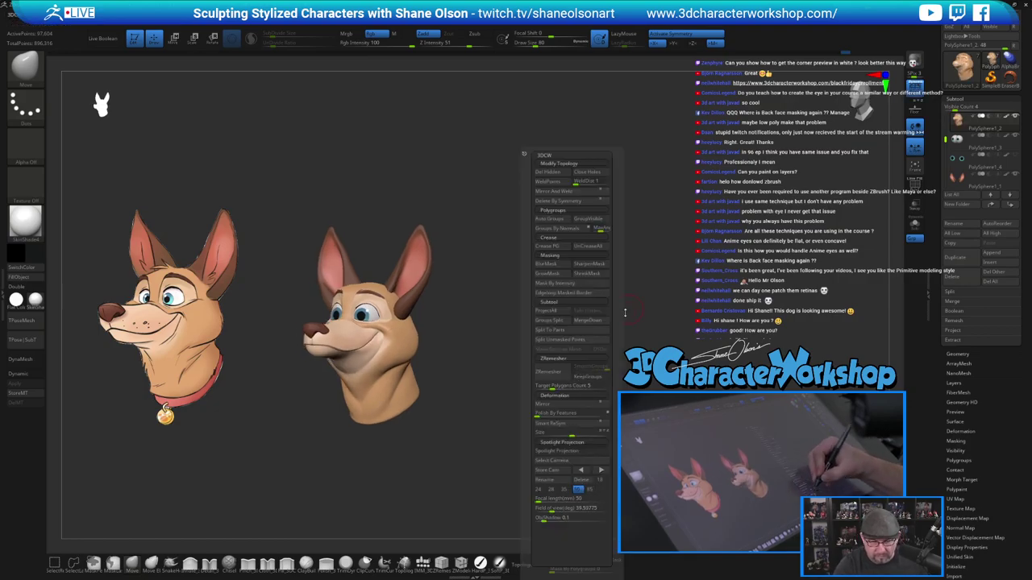
pyautogui.click(590, 489)
pyautogui.keyDown('alt'); pyautogui.moveTo(582, 417); pyautogui.dragTo(586, 437); pyautogui.keyUp('alt')
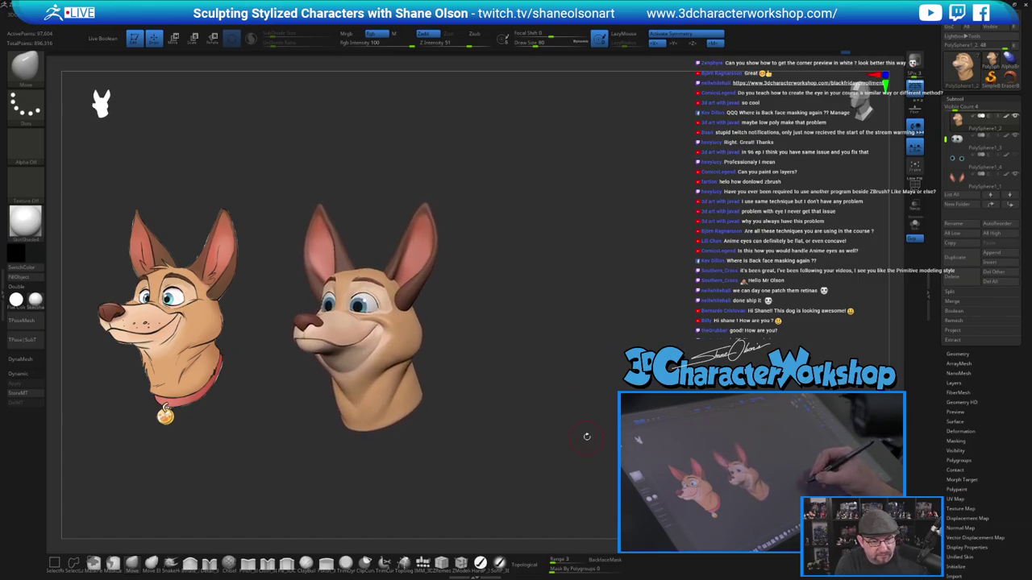
# Reshape the neck and its base with the Move brush, using draw sizes 372 and 280, and check it from the front.
pyautogui.click(132, 564)
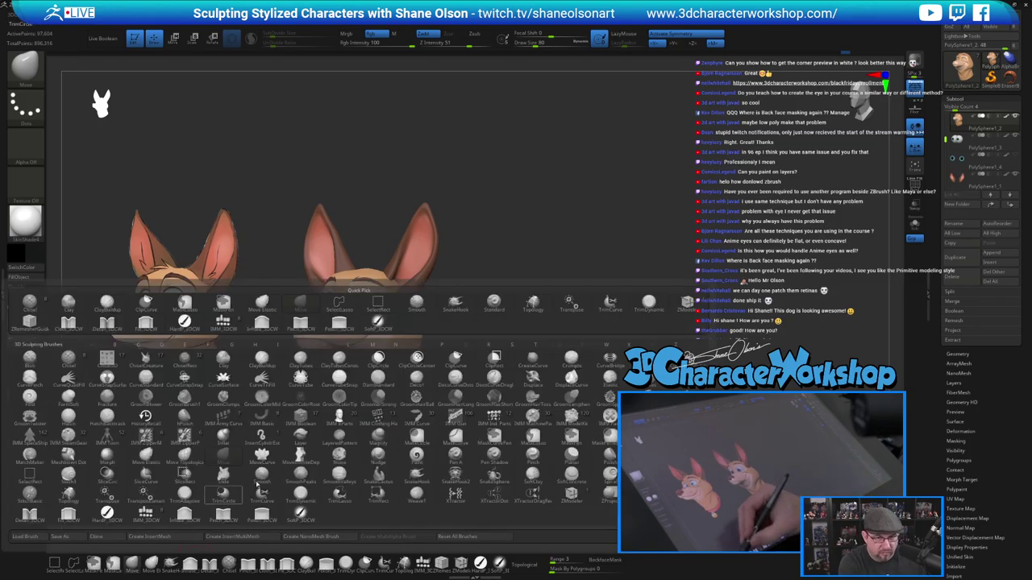
pyautogui.press('s')
pyautogui.moveTo(476, 399); pyautogui.dragTo(502, 400)
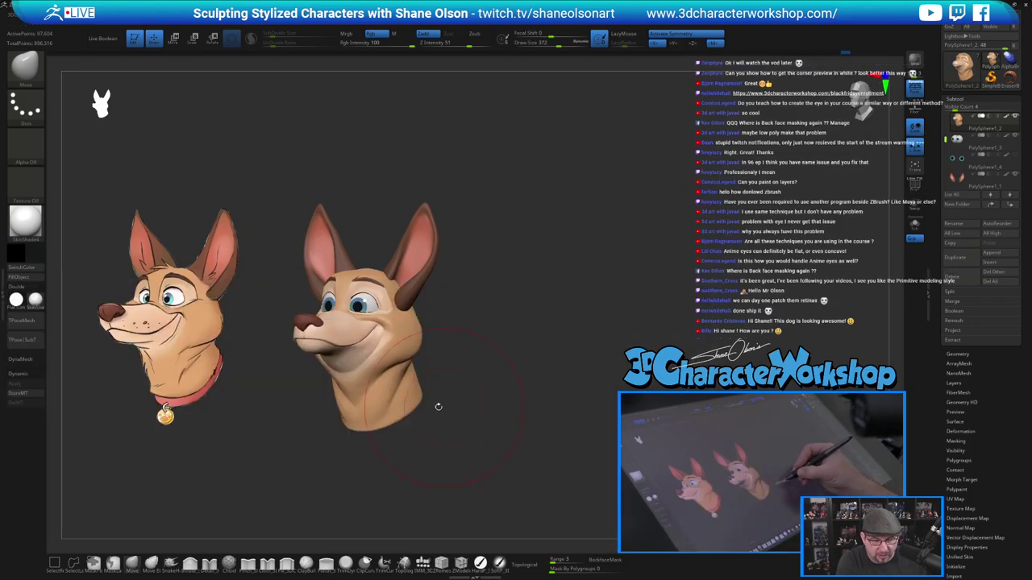
pyautogui.moveTo(402, 408)
pyautogui.mouseDown()
pyautogui.moveTo(421, 391)
pyautogui.moveTo(394, 408)
pyautogui.mouseUp()
pyautogui.press('s')
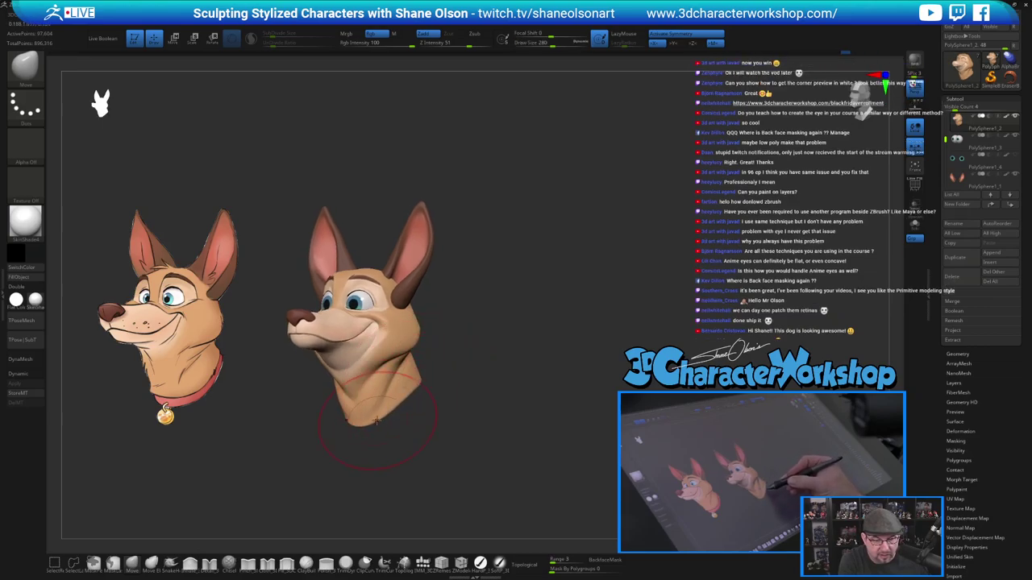
pyautogui.moveTo(457, 425); pyautogui.dragTo(493, 445)
pyautogui.moveTo(490, 409)
pyautogui.keyDown('alt'); pyautogui.mouseDown()
pyautogui.moveTo(487, 449)
pyautogui.moveTo(504, 446)
pyautogui.mouseUp(); pyautogui.keyUp('alt')
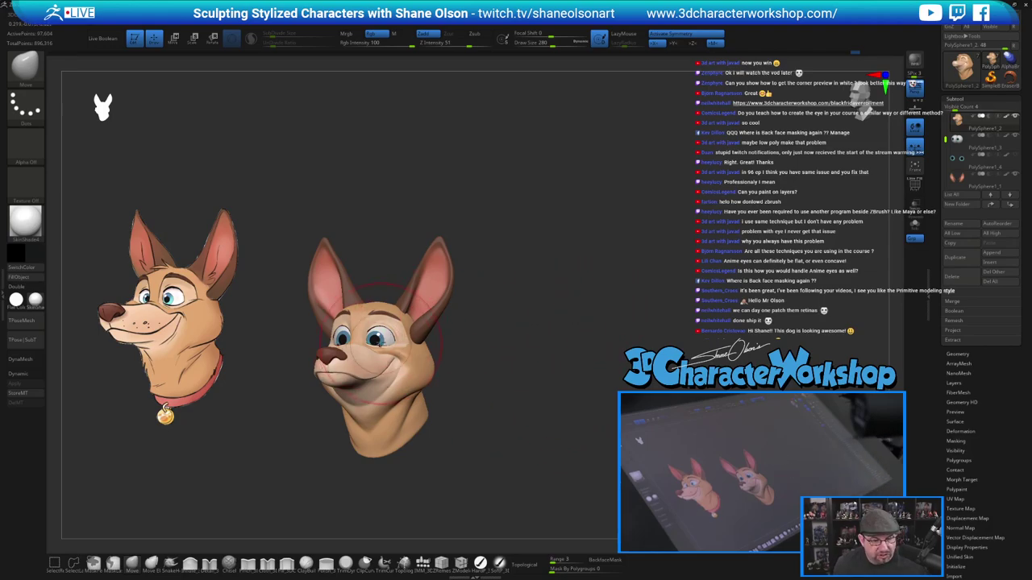
pyautogui.keyDown('alt'); pyautogui.moveTo(521, 316); pyautogui.dragTo(617, 248); pyautogui.keyUp('alt')
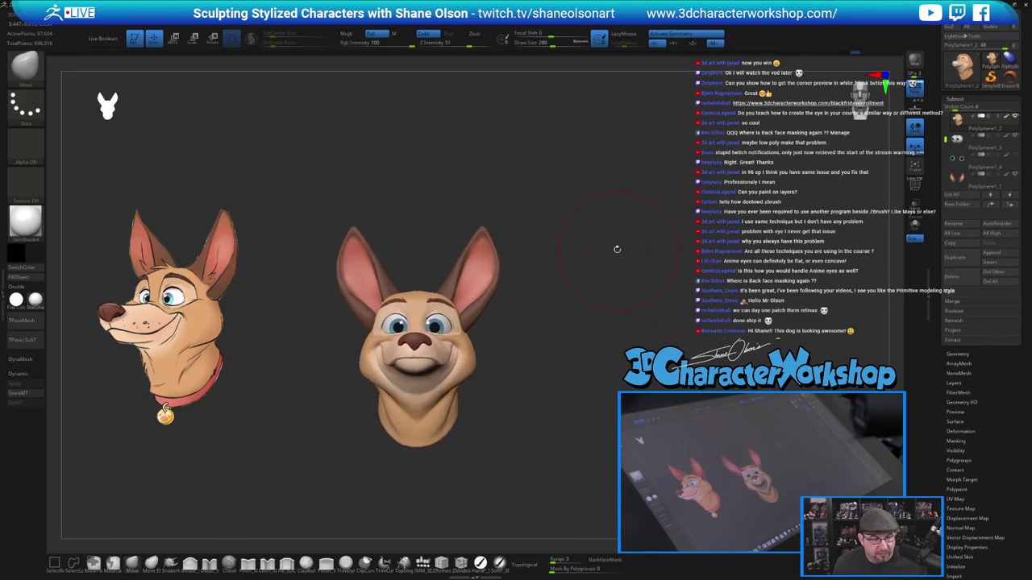
pyautogui.keyDown('alt'); pyautogui.moveTo(270, 121); pyautogui.dragTo(298, 123); pyautogui.keyUp('alt')
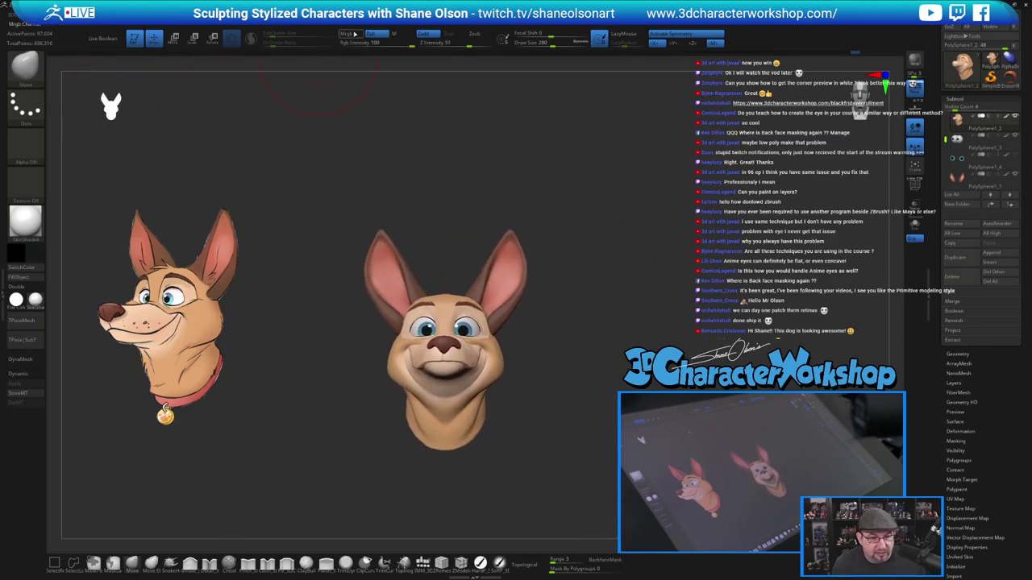
# Enlarge the white silhouette thumbnail slightly through the Thumbnail Size preference.
pyautogui.click(326, 16)
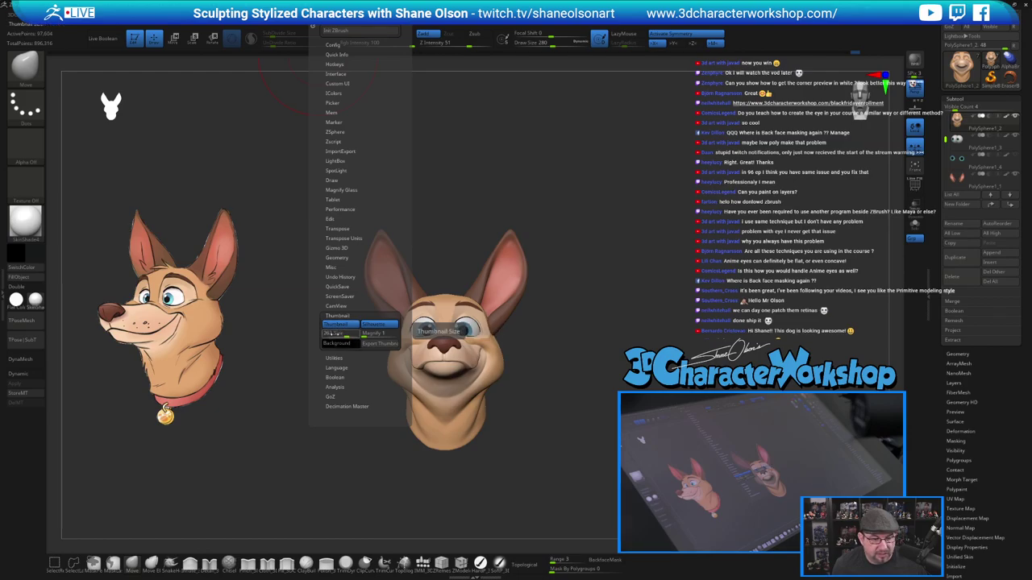
pyautogui.moveTo(343, 333); pyautogui.dragTo(351, 336)
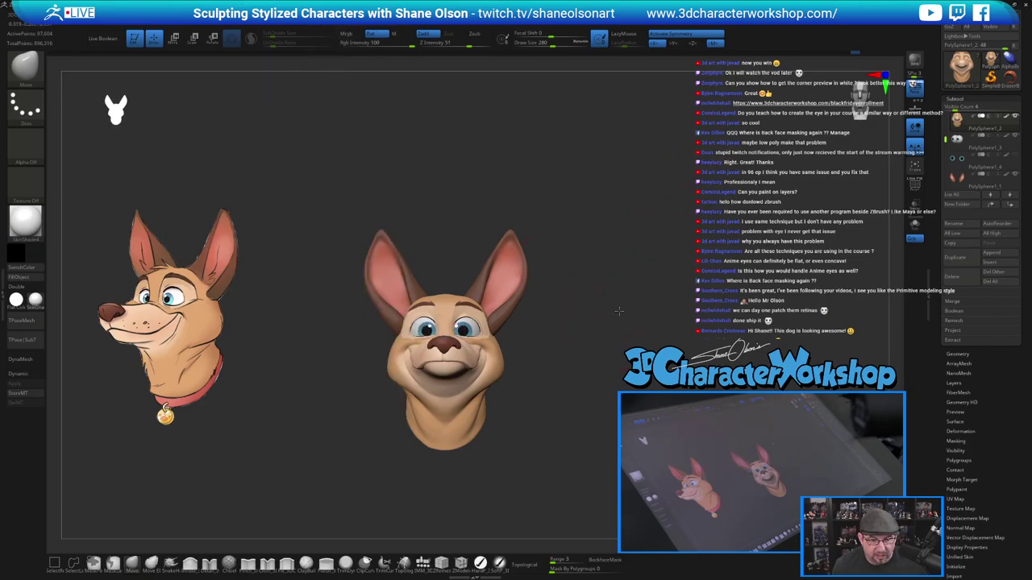
pyautogui.press('s')
pyautogui.keyDown('shift'); pyautogui.moveTo(621, 332); pyautogui.dragTo(627, 330); pyautogui.keyUp('shift')
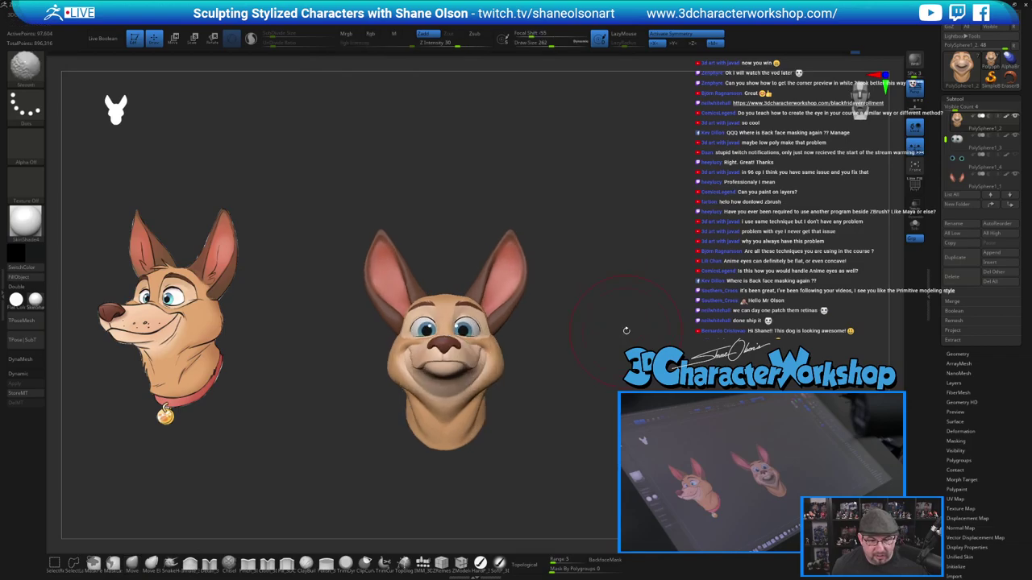
# Make the head the active subtool in a close three-quarter view, with the Move brush at draw size 90.
pyautogui.moveTo(665, 269)
pyautogui.keyDown('alt'); pyautogui.mouseDown()
pyautogui.moveTo(610, 304)
pyautogui.moveTo(629, 297)
pyautogui.mouseUp(); pyautogui.keyUp('alt')
pyautogui.press('s')
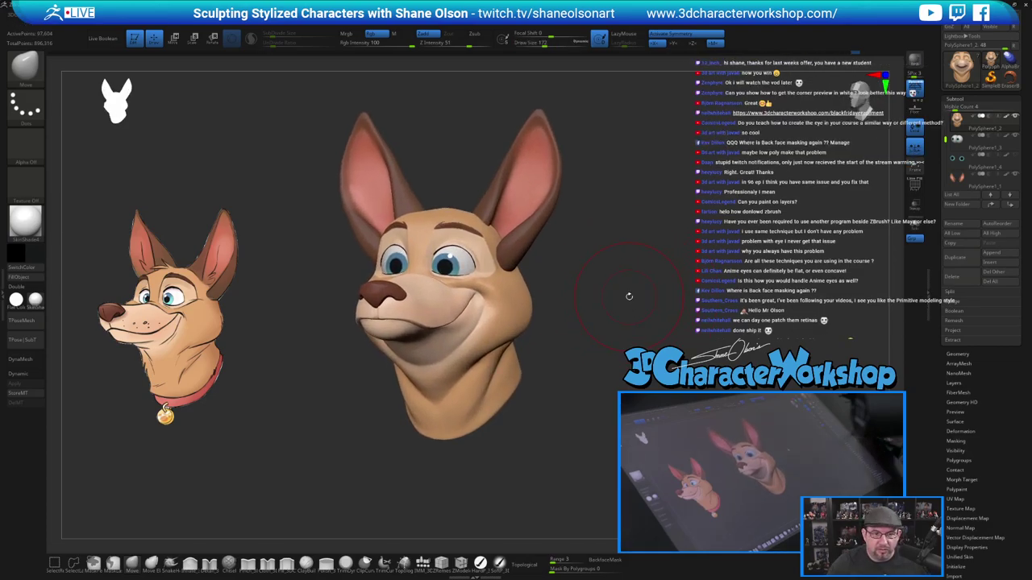
pyautogui.keyDown('alt'); pyautogui.moveTo(745, 294); pyautogui.dragTo(755, 332); pyautogui.keyUp('alt')
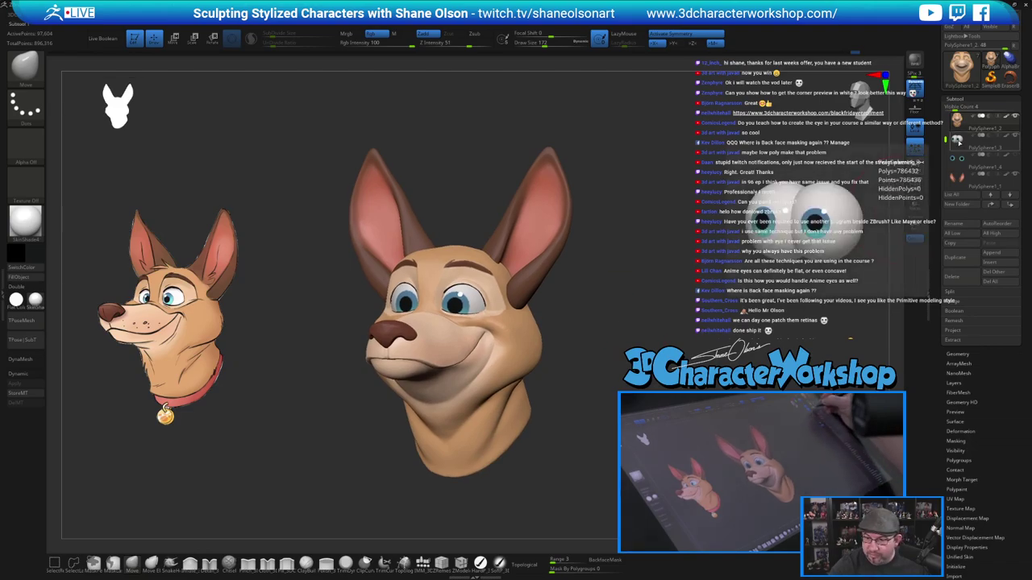
pyautogui.click(970, 141)
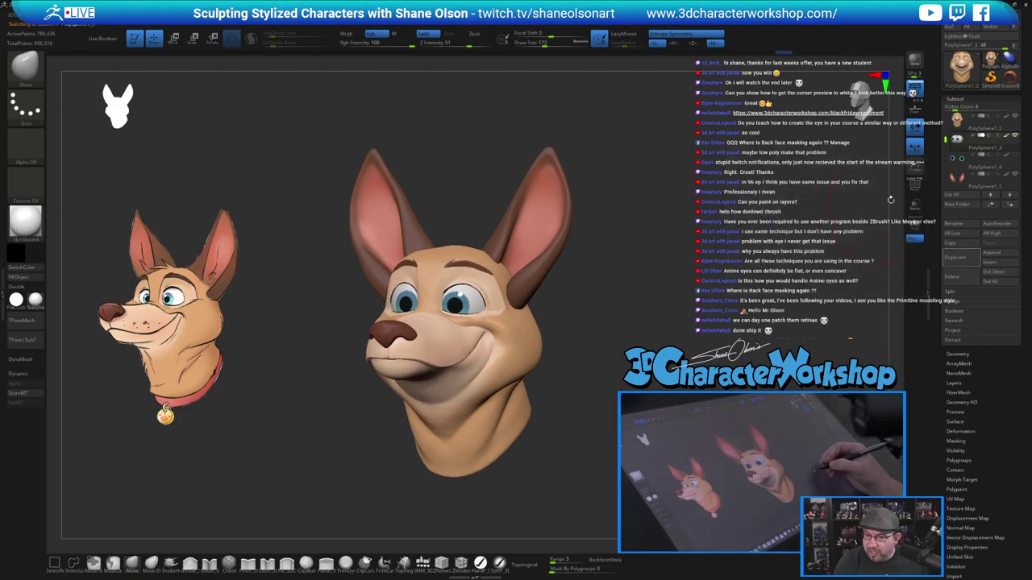
pyautogui.click(967, 123)
pyautogui.moveTo(599, 362)
pyautogui.keyDown('alt'); pyautogui.mouseDown()
pyautogui.moveTo(632, 399)
pyautogui.moveTo(614, 375)
pyautogui.moveTo(620, 351)
pyautogui.moveTo(631, 388)
pyautogui.mouseUp(); pyautogui.keyUp('alt')
pyautogui.press('s')
pyautogui.moveTo(669, 355); pyautogui.dragTo(620, 343)
pyautogui.keyDown('alt'); pyautogui.moveTo(662, 300); pyautogui.dragTo(656, 362); pyautogui.keyUp('alt')
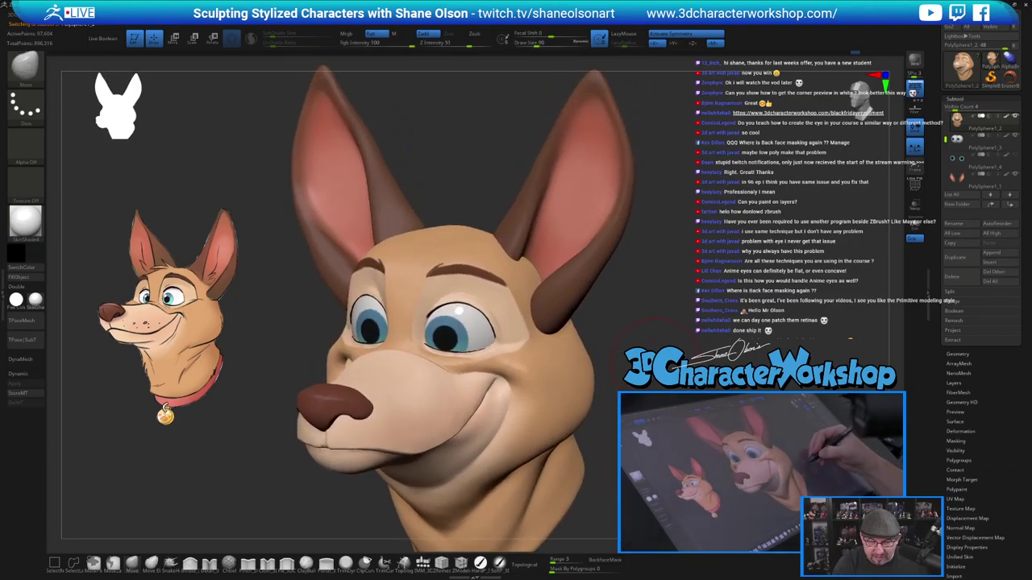
pyautogui.moveTo(478, 302)
pyautogui.keyDown('ctrl'); pyautogui.mouseDown()
pyautogui.moveTo(448, 314)
pyautogui.moveTo(444, 331)
pyautogui.moveTo(476, 335)
pyautogui.moveTo(492, 324)
pyautogui.moveTo(488, 309)
pyautogui.mouseUp(); pyautogui.keyUp('ctrl')
pyautogui.moveTo(599, 356)
pyautogui.mouseDown()
pyautogui.moveTo(639, 348)
pyautogui.moveTo(595, 369)
pyautogui.mouseUp()
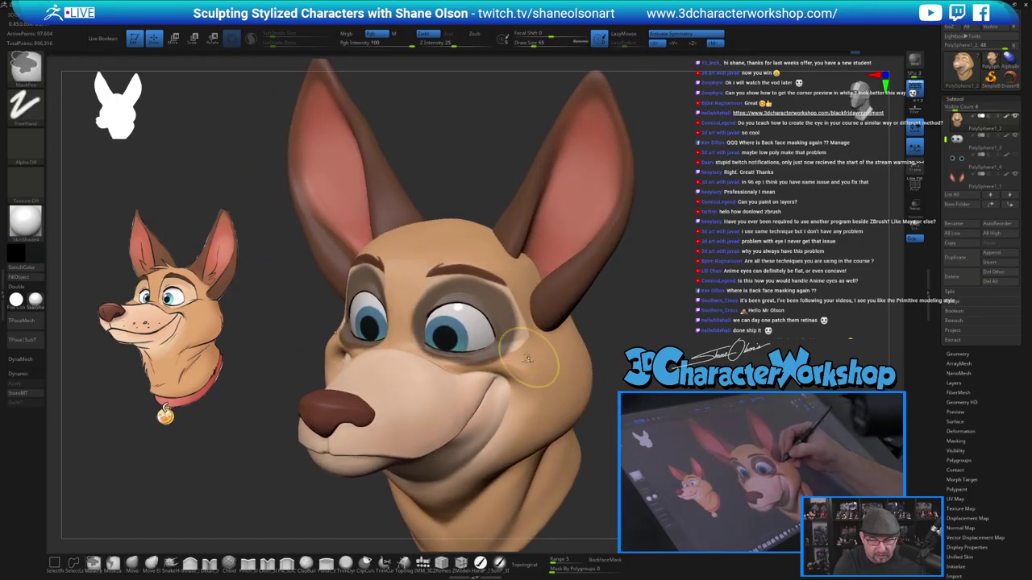
pyautogui.hotkey('ctrl', 'h')
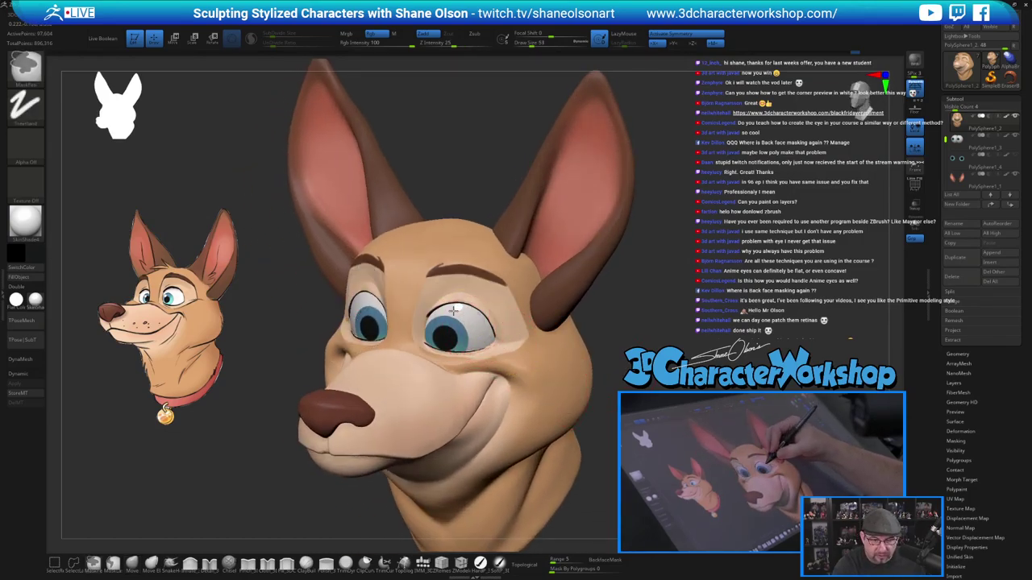
# Mask the skin around both eyes at draw size 53, and invert and soften the mask so only the sockets stay editable.
pyautogui.keyDown('ctrl'); pyautogui.moveTo(470, 317); pyautogui.dragTo(444, 329); pyautogui.keyUp('ctrl')
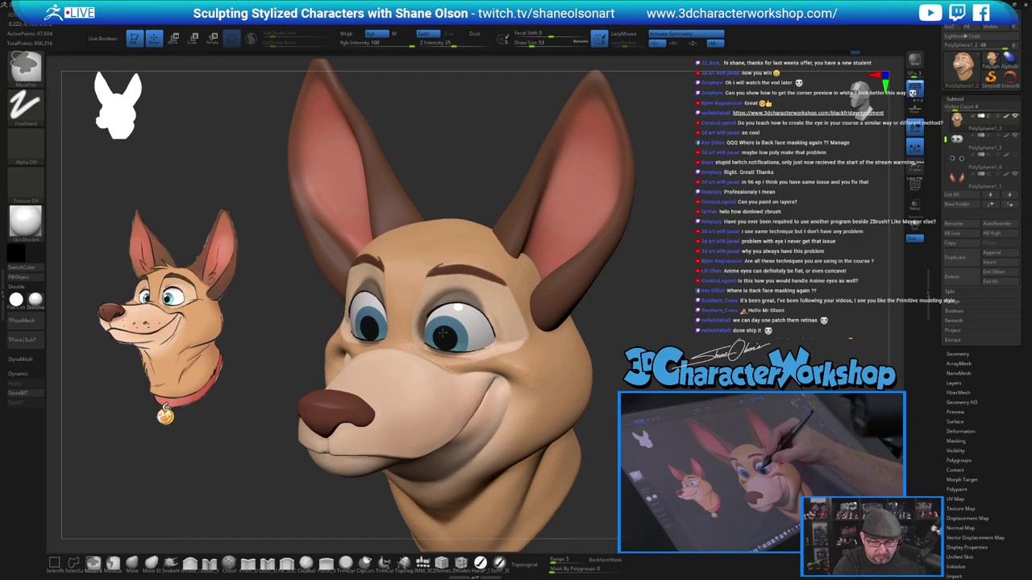
pyautogui.moveTo(443, 310)
pyautogui.keyDown('ctrl'); pyautogui.mouseDown()
pyautogui.moveTo(483, 313)
pyautogui.moveTo(480, 333)
pyautogui.mouseUp(); pyautogui.keyUp('ctrl')
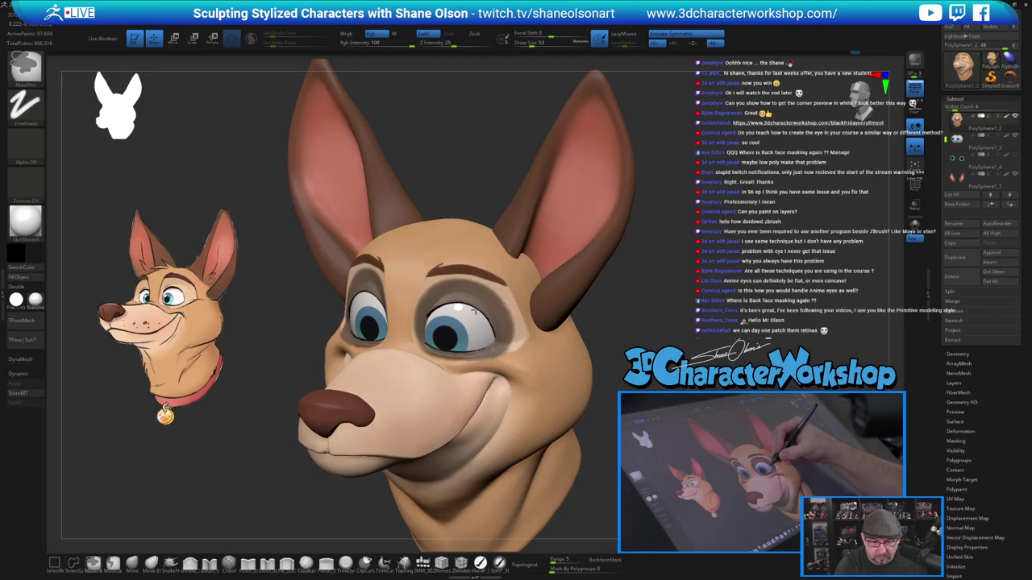
pyautogui.press('ctrl')
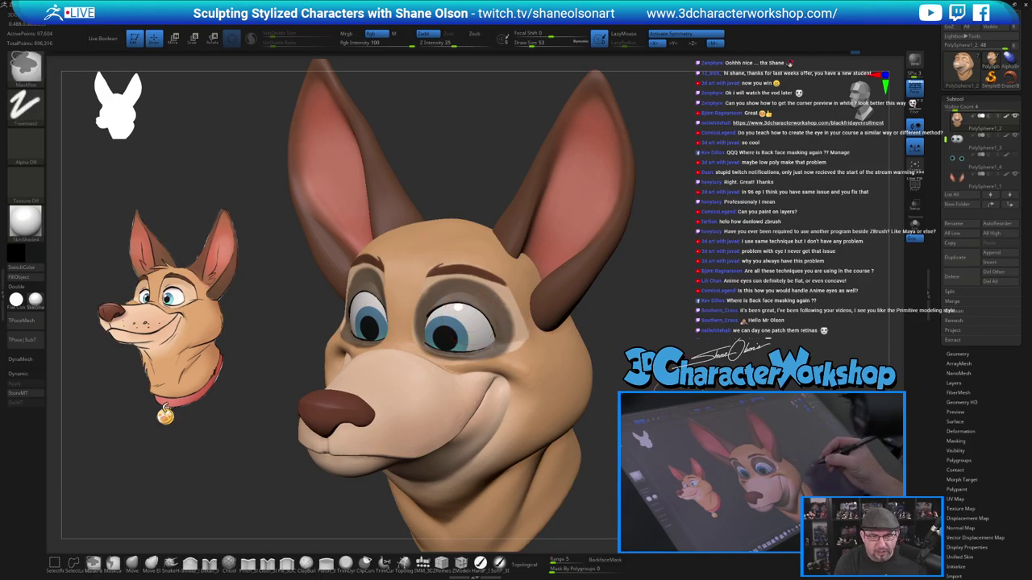
pyautogui.keyDown('ctrl'); pyautogui.click(497, 315); pyautogui.keyUp('ctrl')
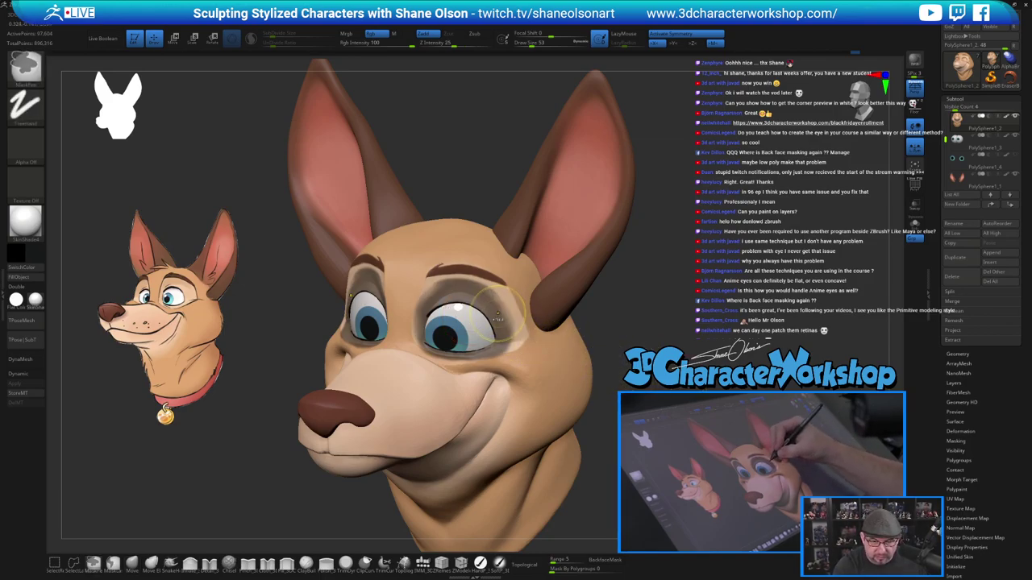
pyautogui.keyDown('ctrl'); pyautogui.click(619, 366); pyautogui.keyUp('ctrl')
pyautogui.keyDown('ctrl'); pyautogui.click(552, 358); pyautogui.keyUp('ctrl')
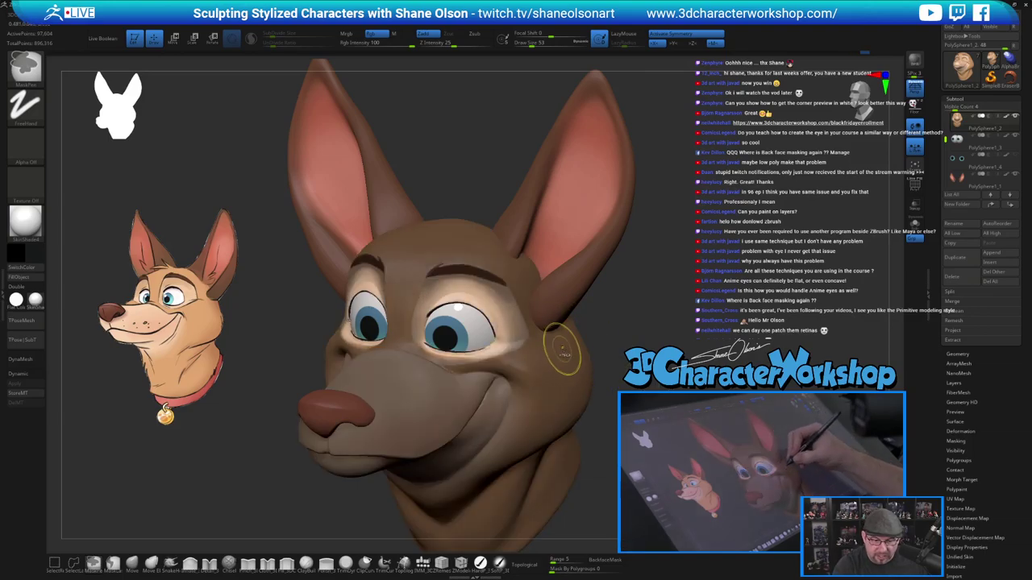
pyautogui.moveTo(633, 379)
pyautogui.mouseDown()
pyautogui.moveTo(710, 371)
pyautogui.moveTo(685, 379)
pyautogui.mouseUp()
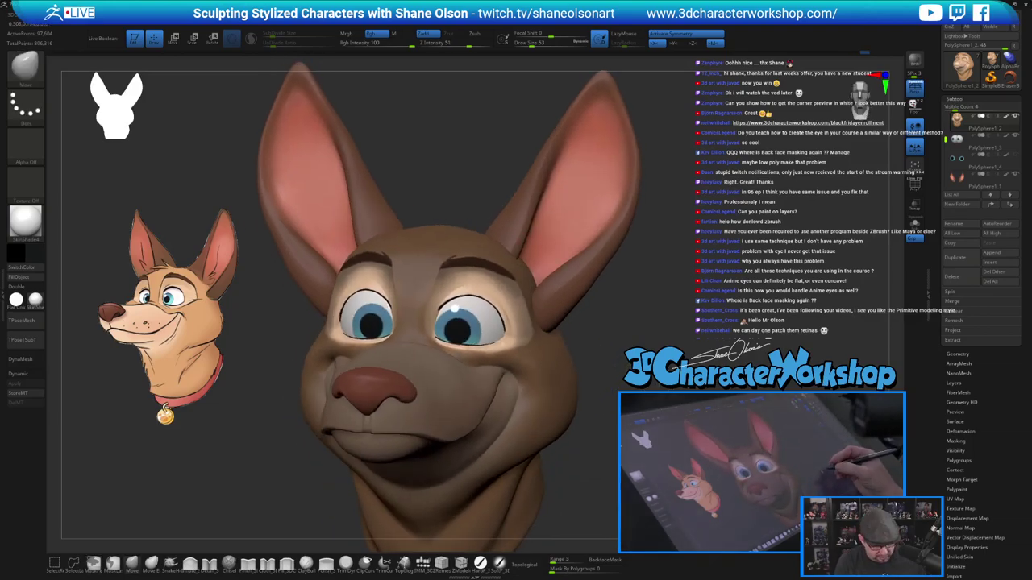
# Make the eyes the active subtool with the transform gizmo, and hide the ears and nose.
pyautogui.press('w')
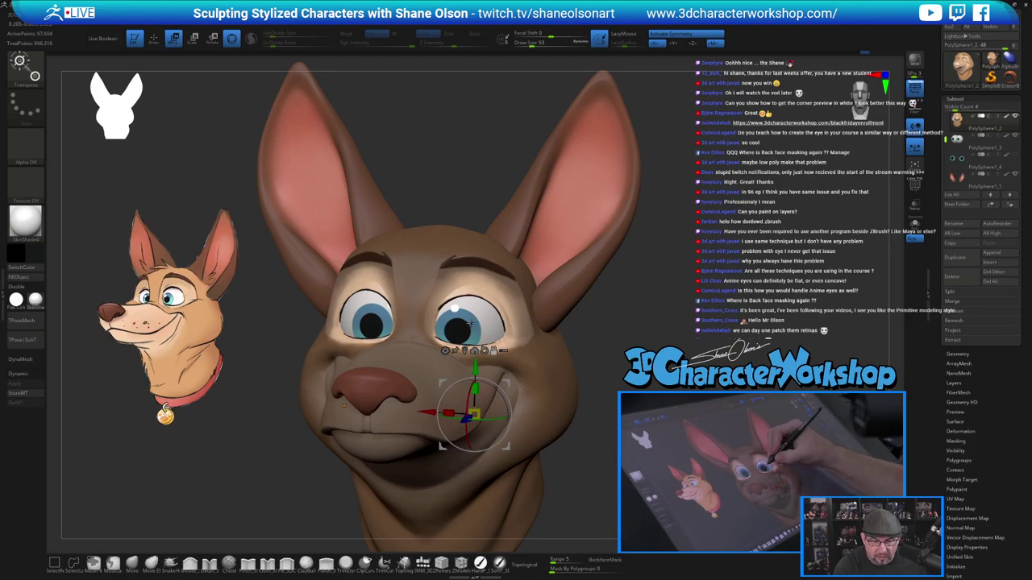
pyautogui.keyDown('alt'); pyautogui.click(471, 323); pyautogui.keyUp('alt')
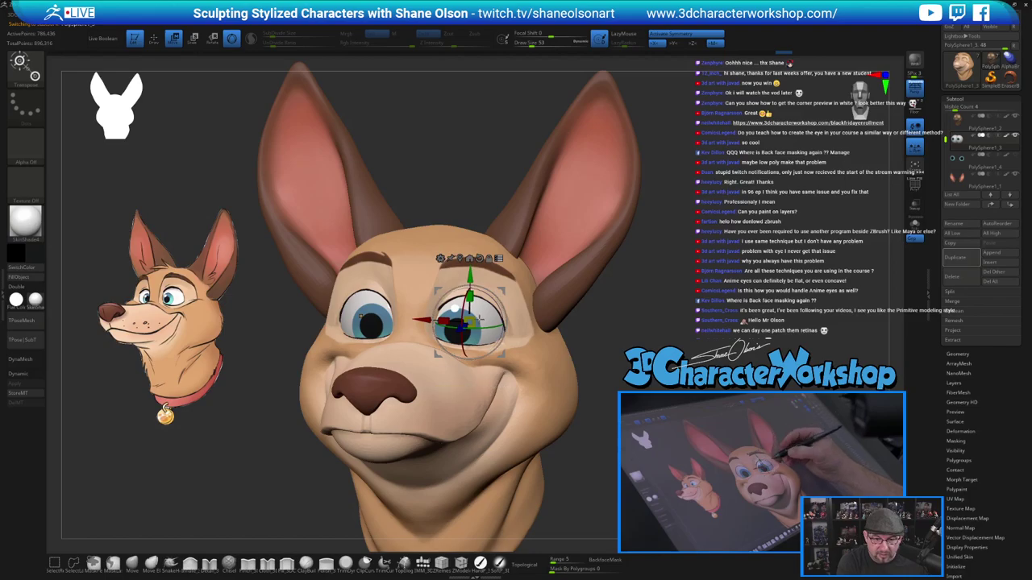
pyautogui.moveTo(469, 324); pyautogui.dragTo(477, 319)
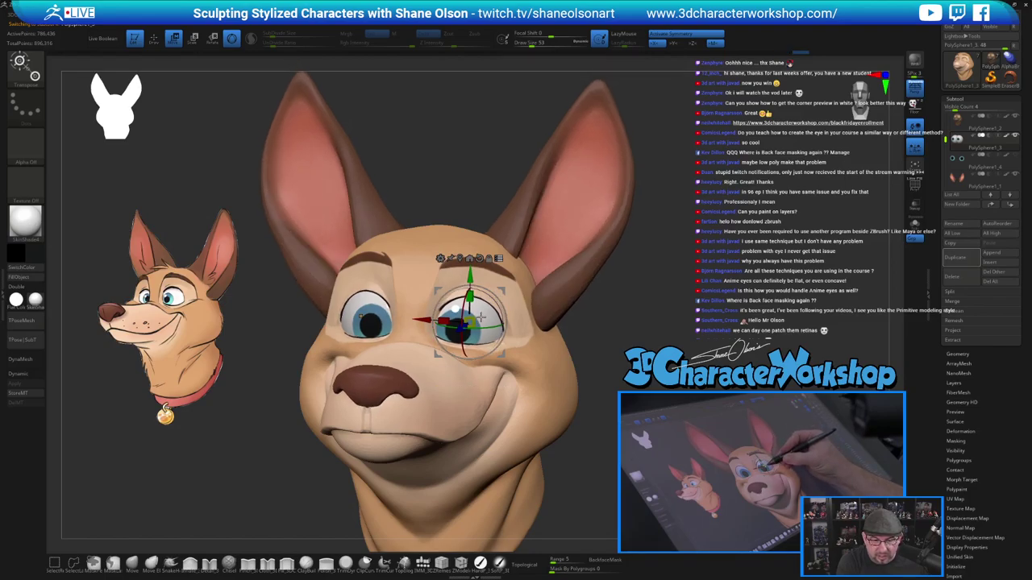
pyautogui.hotkey('ctrl', 'z')
pyautogui.click(1016, 176)
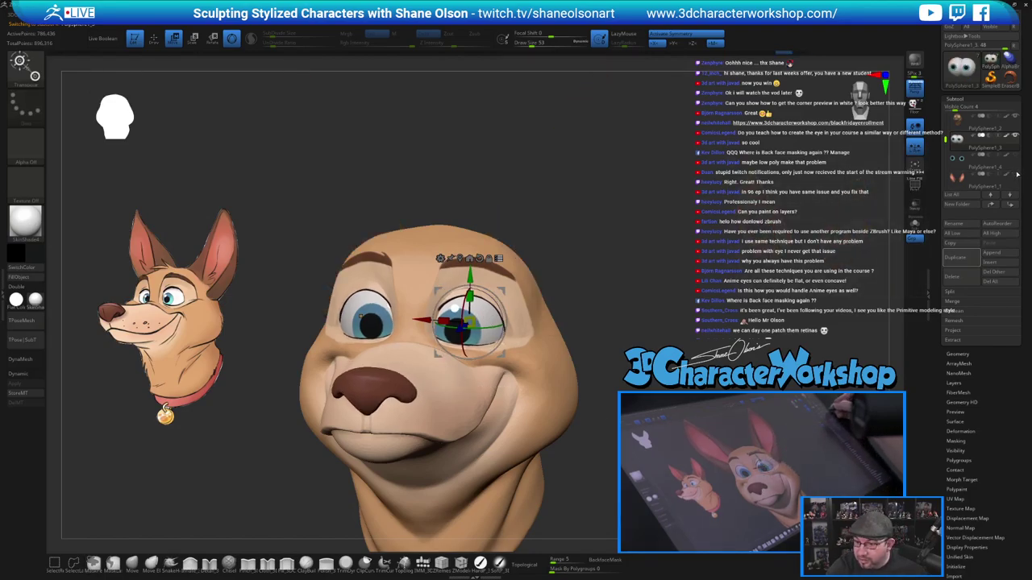
pyautogui.moveTo(946, 141); pyautogui.dragTo(946, 156)
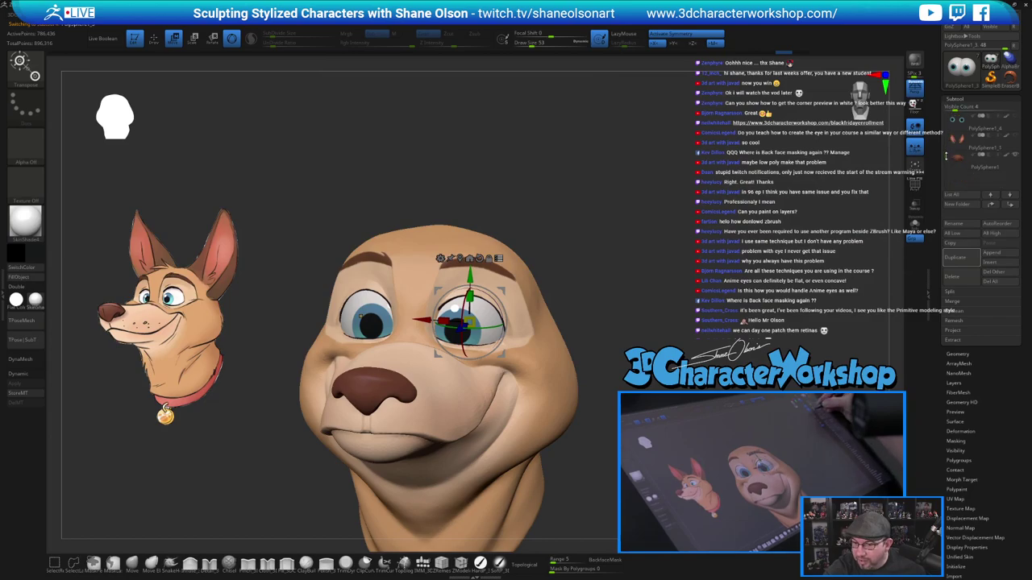
pyautogui.click(997, 158)
# Move the eyes and their unmasked sockets slightly closer together with the gizmo, working from three-quarter and raised views.
pyautogui.moveTo(608, 343); pyautogui.dragTo(570, 295)
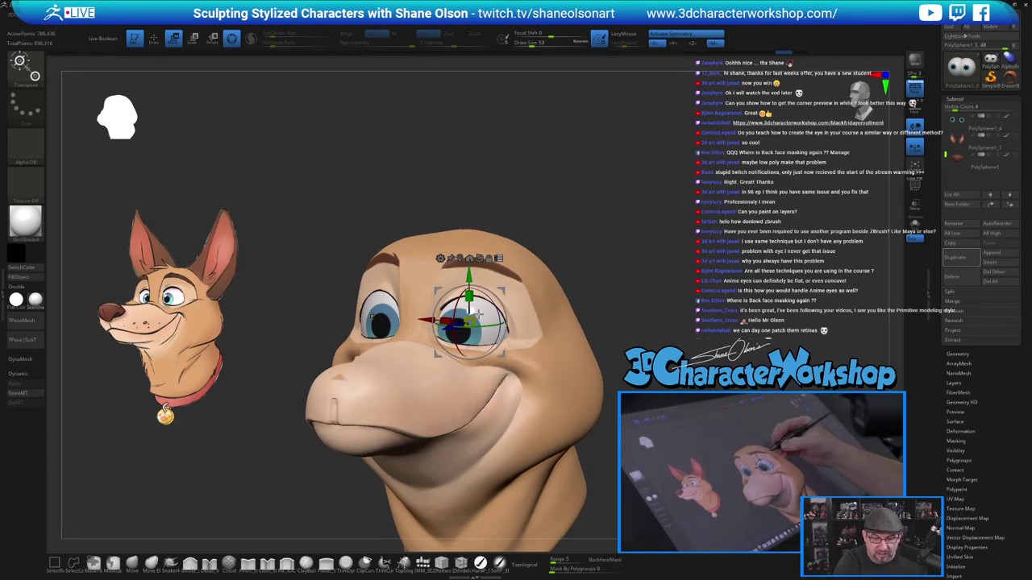
pyautogui.moveTo(470, 322); pyautogui.dragTo(468, 329)
pyautogui.moveTo(609, 323); pyautogui.dragTo(637, 377)
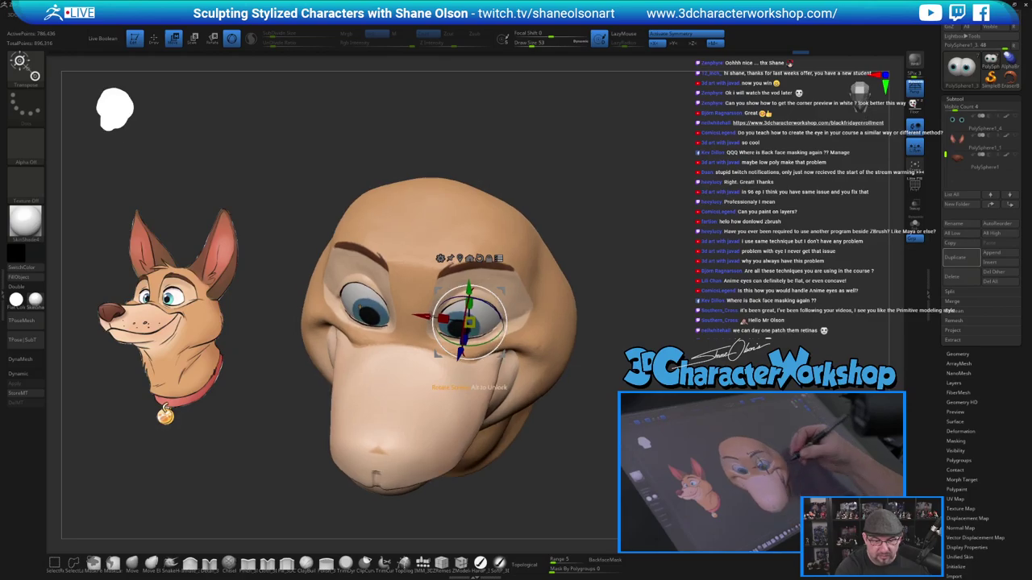
pyautogui.moveTo(422, 316); pyautogui.dragTo(417, 315)
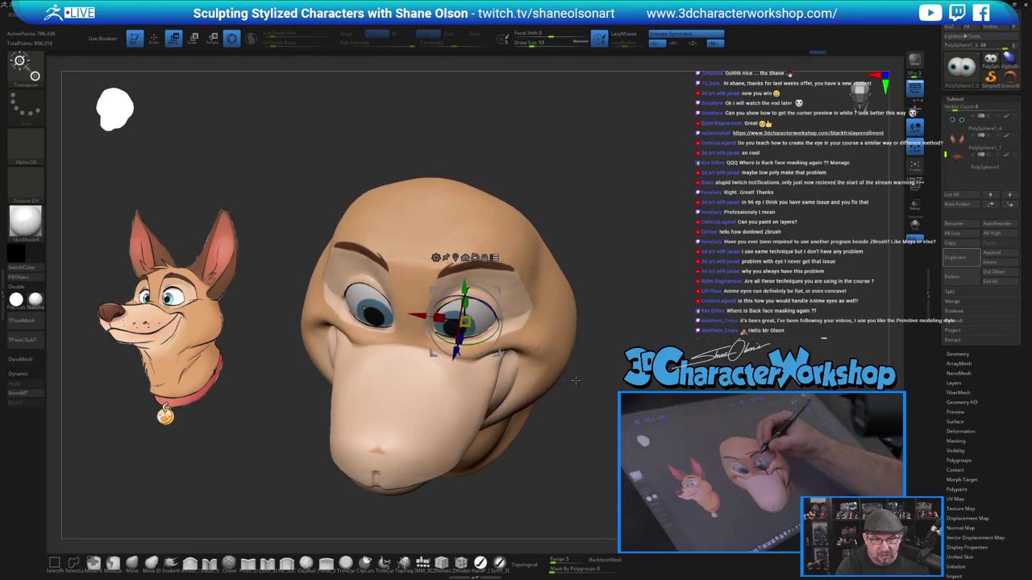
pyautogui.moveTo(576, 381); pyautogui.dragTo(556, 334)
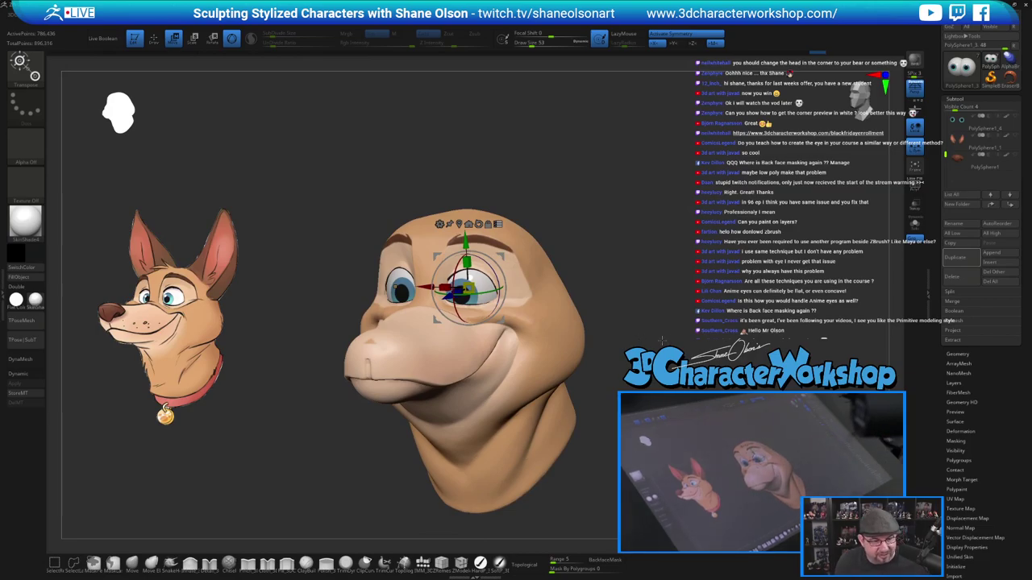
# Raise the eyes and their sockets slightly with the gizmo from the front view.
pyautogui.moveTo(620, 339); pyautogui.dragTo(649, 320)
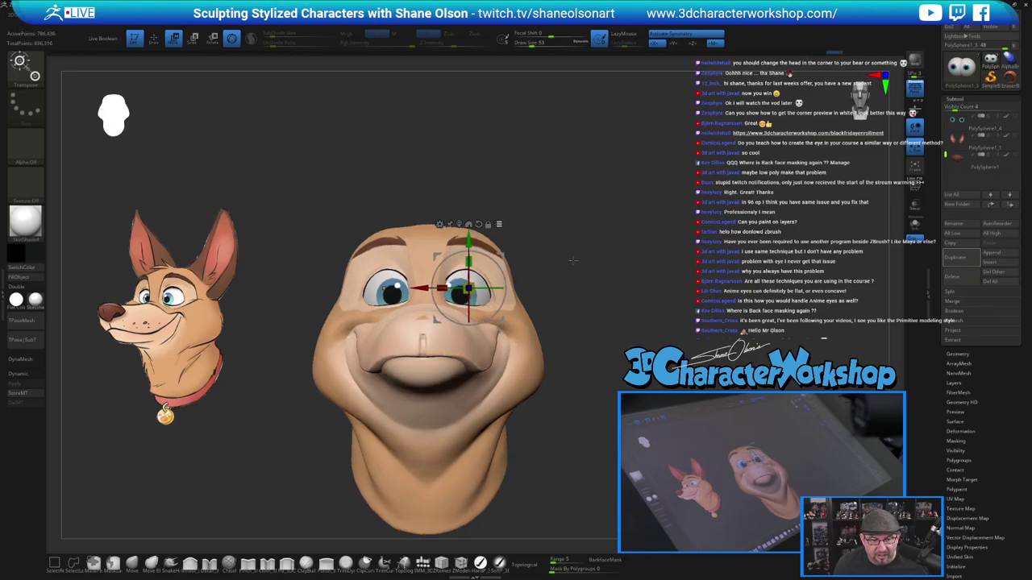
pyautogui.moveTo(626, 274)
pyautogui.mouseDown()
pyautogui.moveTo(615, 276)
pyautogui.moveTo(640, 276)
pyautogui.moveTo(624, 279)
pyautogui.mouseUp()
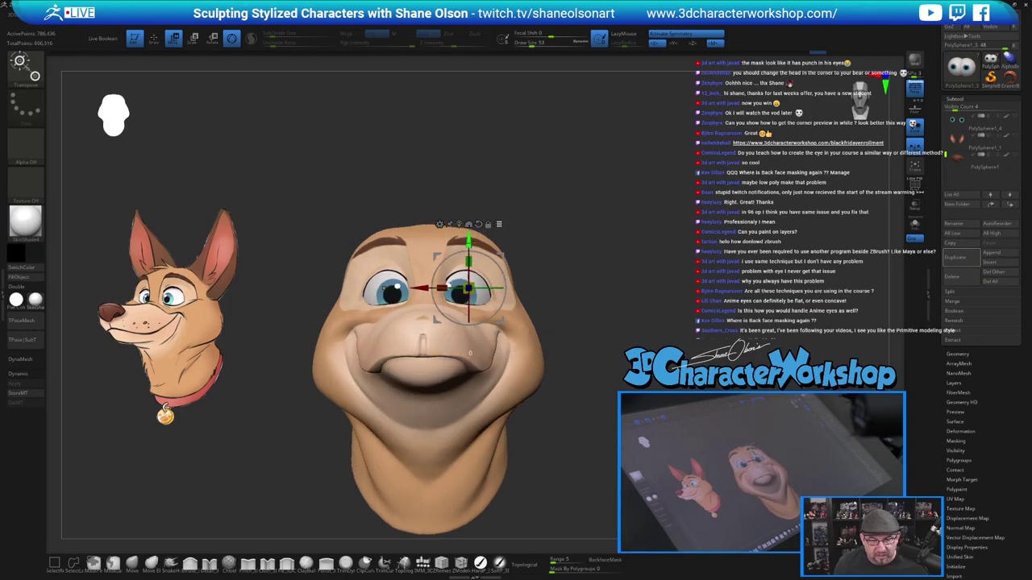
pyautogui.moveTo(470, 352); pyautogui.dragTo(470, 349)
pyautogui.moveTo(469, 236); pyautogui.dragTo(469, 236)
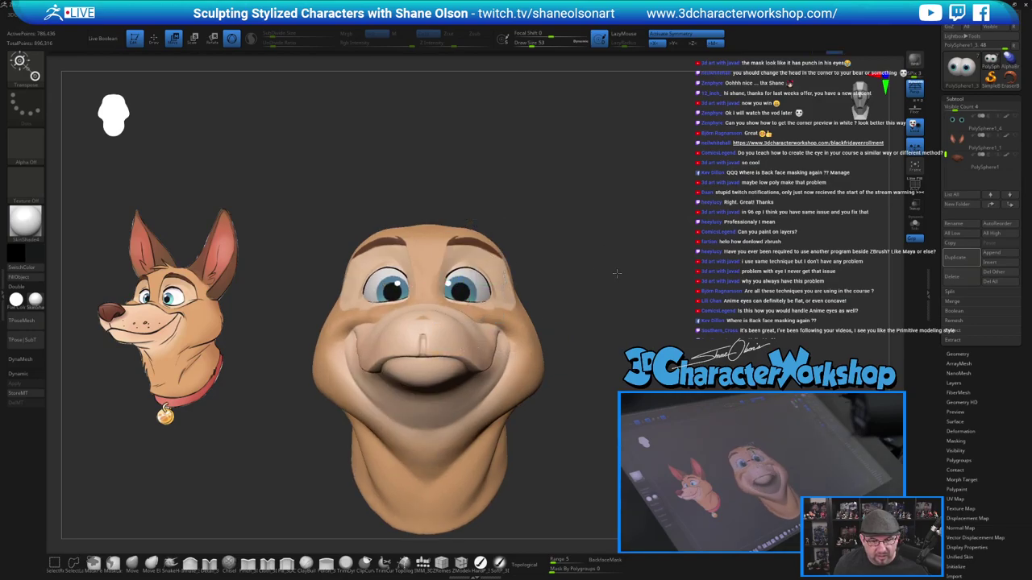
# Push the eyes and sockets slightly back into the head from the side view and check them from the front.
pyautogui.moveTo(619, 271)
pyautogui.mouseDown()
pyautogui.moveTo(606, 274)
pyautogui.moveTo(643, 258)
pyautogui.mouseUp()
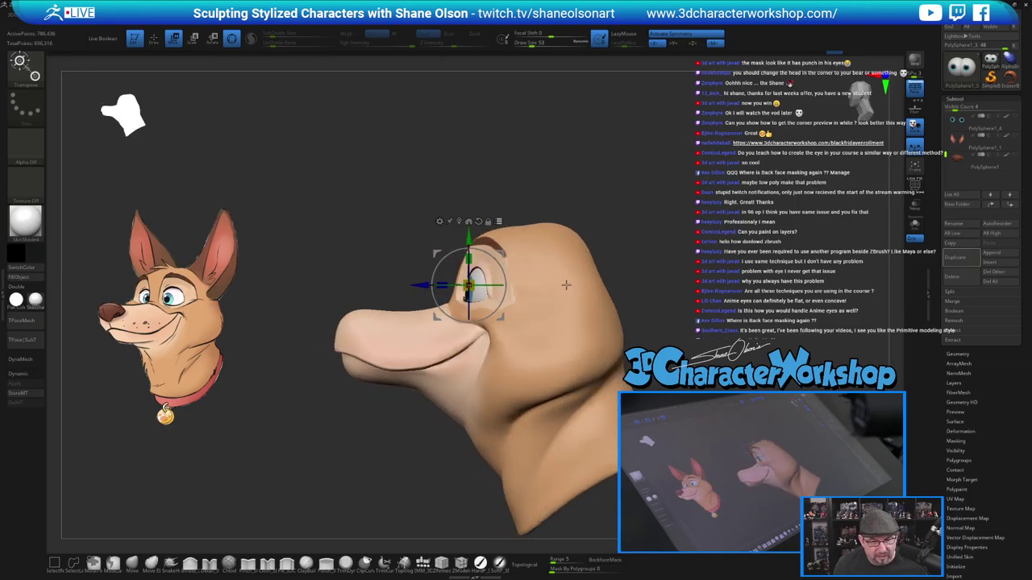
pyautogui.moveTo(427, 285); pyautogui.dragTo(431, 285)
pyautogui.moveTo(649, 253); pyautogui.dragTo(676, 237)
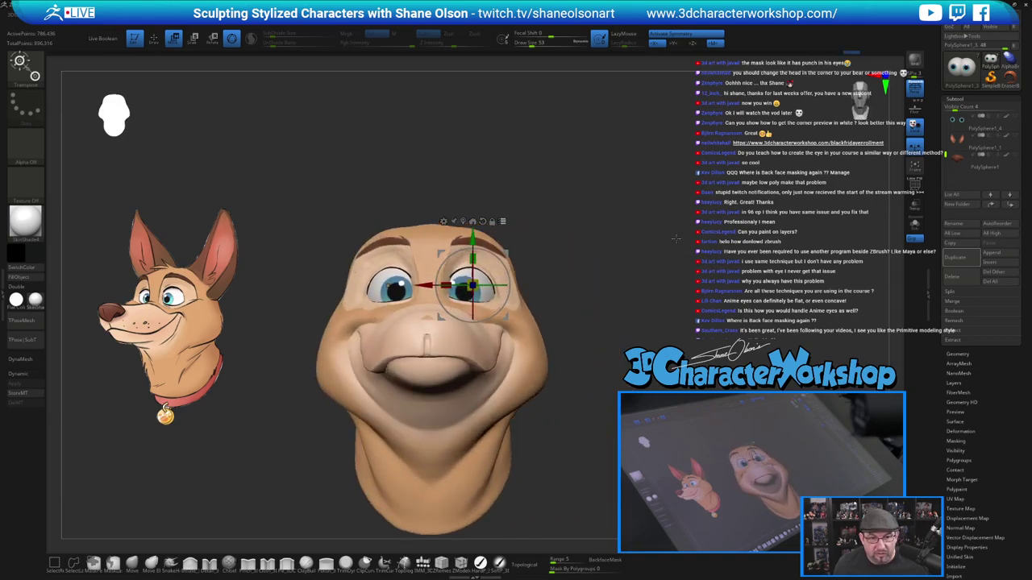
pyautogui.moveTo(644, 273)
pyautogui.mouseDown()
pyautogui.moveTo(634, 279)
pyautogui.moveTo(650, 292)
pyautogui.mouseUp()
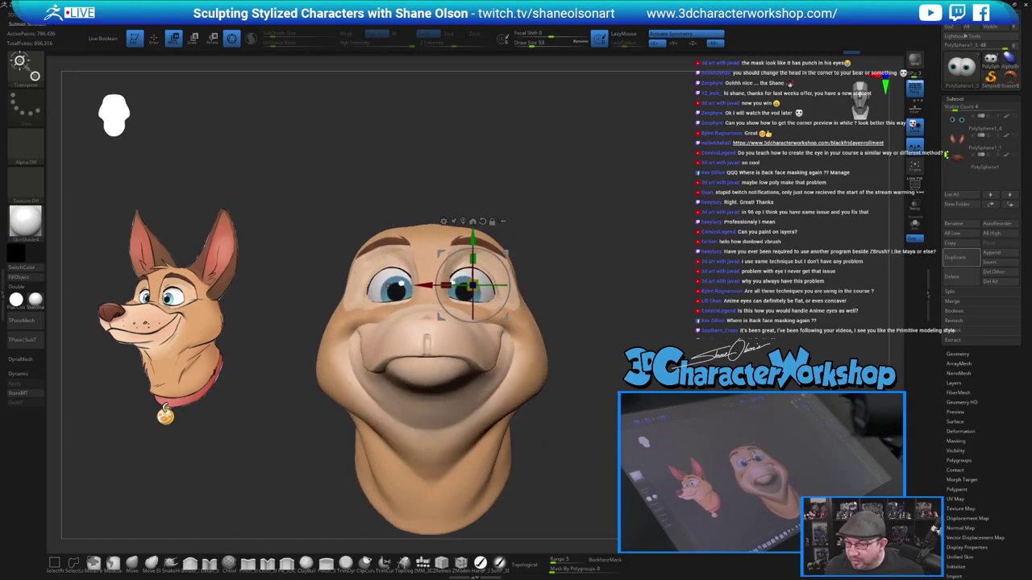
# Show the nose and ears again.
pyautogui.moveTo(946, 154); pyautogui.dragTo(946, 138)
pyautogui.click(1016, 167)
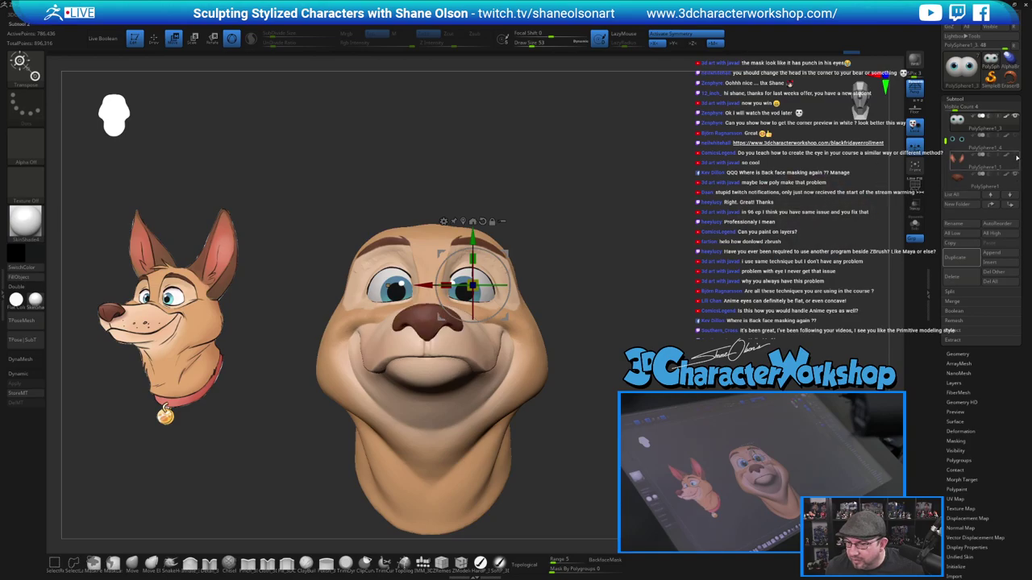
pyautogui.click(1016, 157)
pyautogui.moveTo(946, 140); pyautogui.dragTo(943, 118)
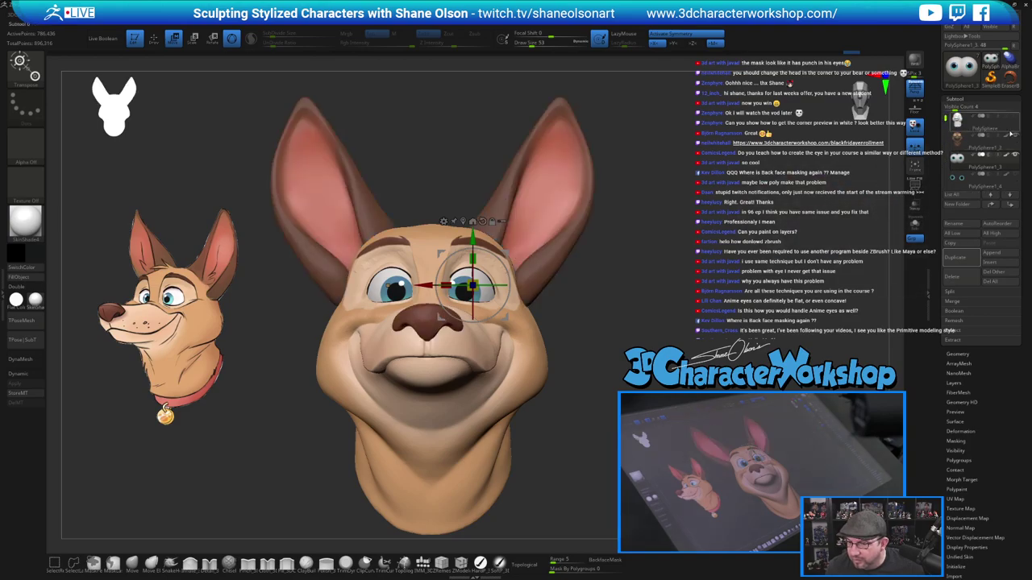
# Return to the Move brush, make the head the active subtool and clear its mask.
pyautogui.moveTo(726, 298); pyautogui.dragTo(701, 292)
pyautogui.press('q')
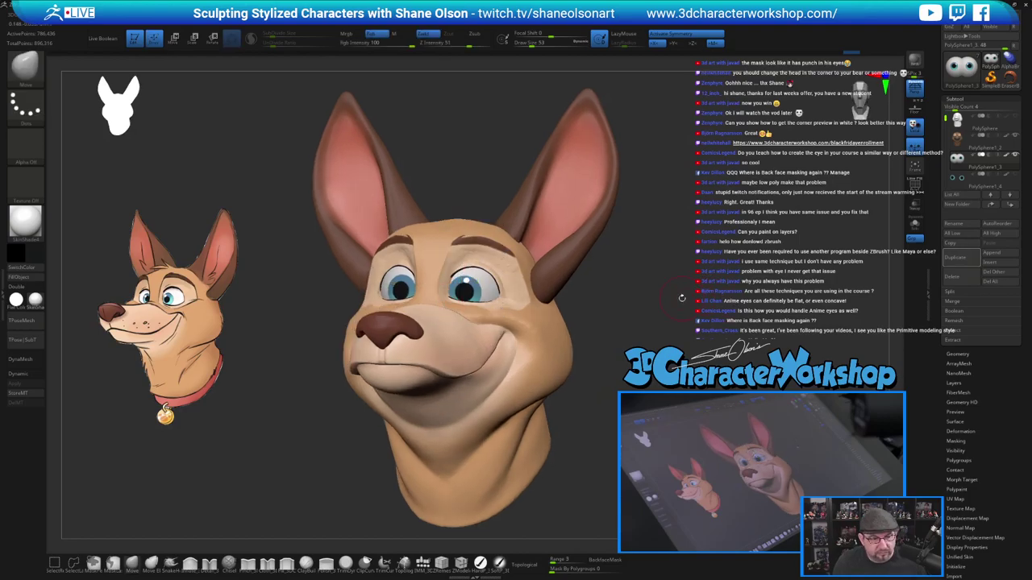
pyautogui.keyDown('alt'); pyautogui.moveTo(655, 311); pyautogui.dragTo(586, 325); pyautogui.keyUp('alt')
pyautogui.keyDown('alt'); pyautogui.click(550, 309); pyautogui.keyUp('alt')
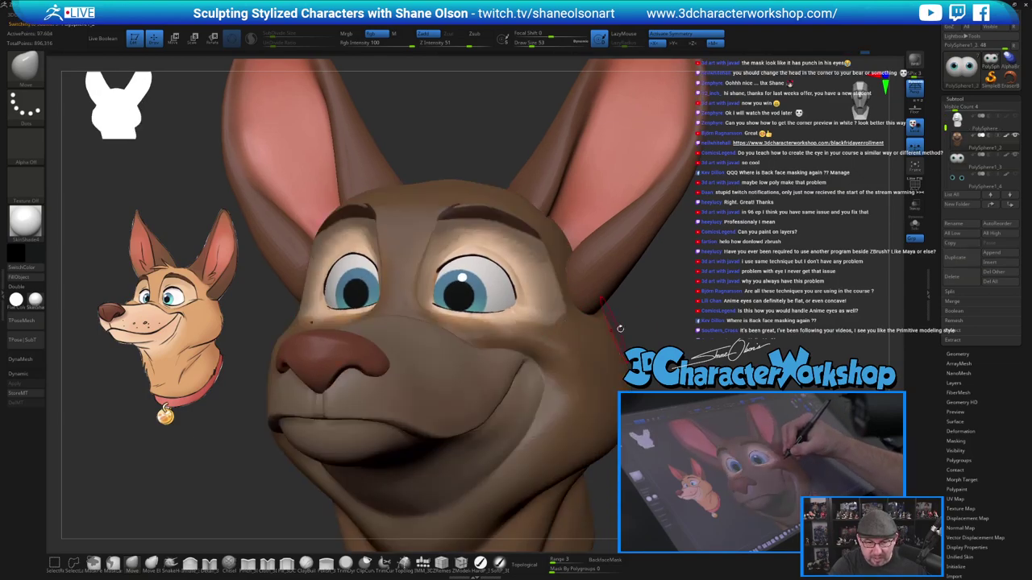
pyautogui.moveTo(668, 325)
pyautogui.keyDown('ctrl'); pyautogui.mouseDown()
pyautogui.moveTo(680, 329)
pyautogui.moveTo(666, 372)
pyautogui.mouseUp(); pyautogui.keyUp('ctrl')
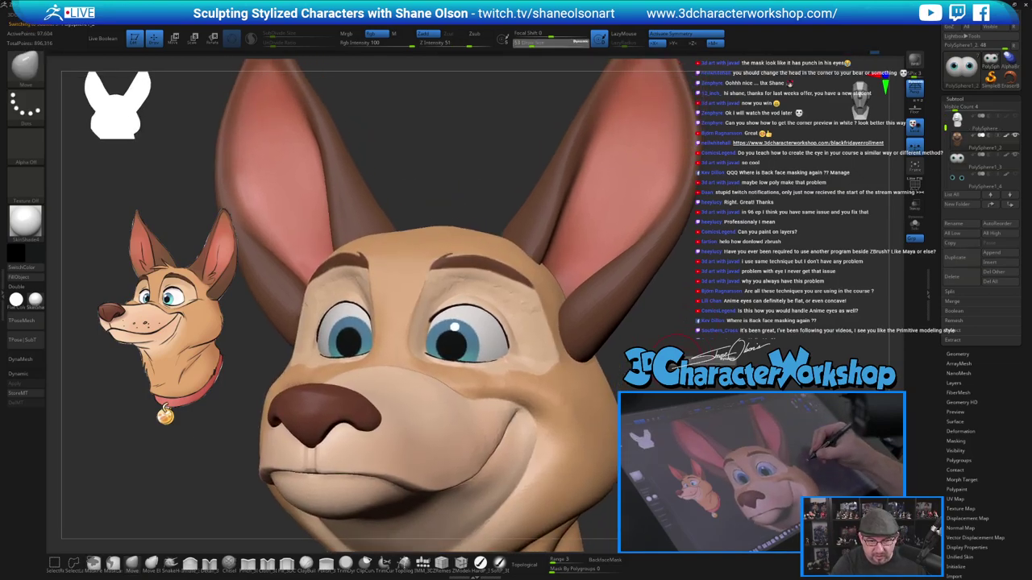
# Smooth the surface at the inner brow and along the lower eyelid of the dog's head.
pyautogui.keyDown('shift'); pyautogui.moveTo(455, 284); pyautogui.dragTo(447, 287); pyautogui.keyUp('shift')
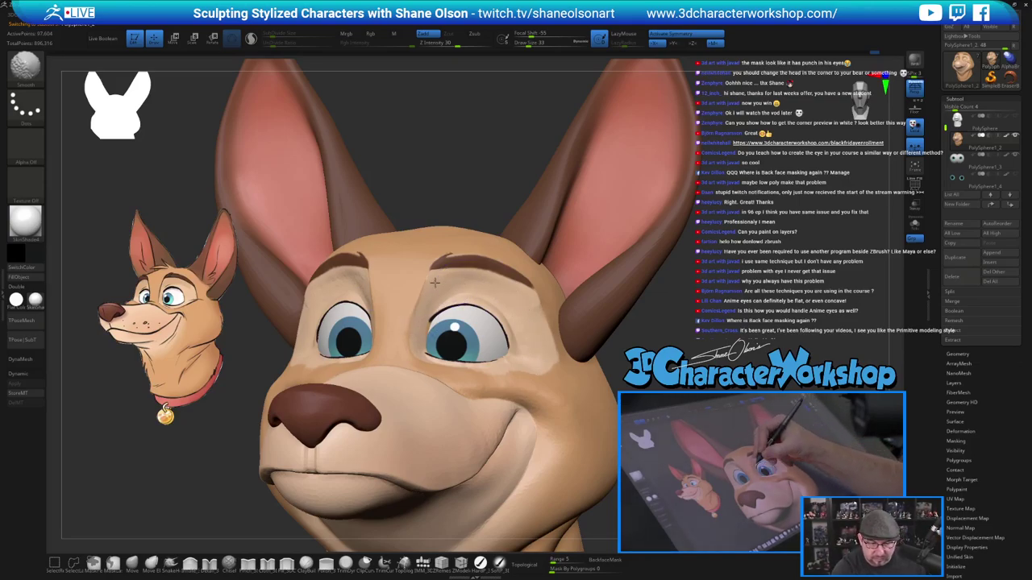
pyautogui.keyDown('shift'); pyautogui.moveTo(435, 282); pyautogui.dragTo(421, 307); pyautogui.keyUp('shift')
pyautogui.moveTo(617, 353); pyautogui.dragTo(544, 355)
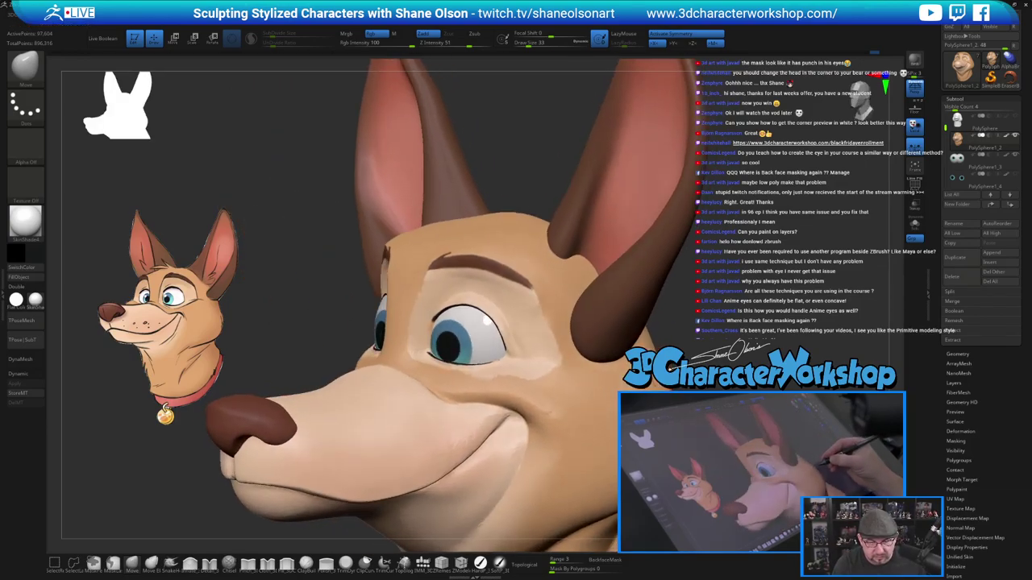
pyautogui.keyDown('shift'); pyautogui.moveTo(433, 278); pyautogui.dragTo(430, 279); pyautogui.keyUp('shift')
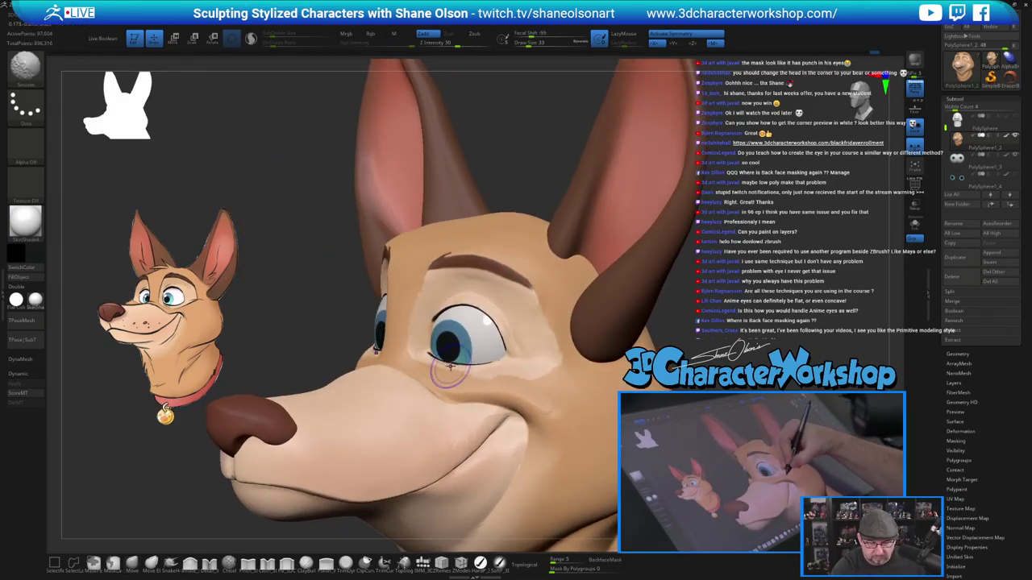
pyautogui.keyDown('shift'); pyautogui.moveTo(450, 367); pyautogui.dragTo(496, 367); pyautogui.keyUp('shift')
pyautogui.moveTo(429, 353)
pyautogui.keyDown('shift'); pyautogui.mouseDown()
pyautogui.moveTo(474, 378)
pyautogui.moveTo(512, 377)
pyautogui.moveTo(577, 443)
pyautogui.mouseUp(); pyautogui.keyUp('shift')
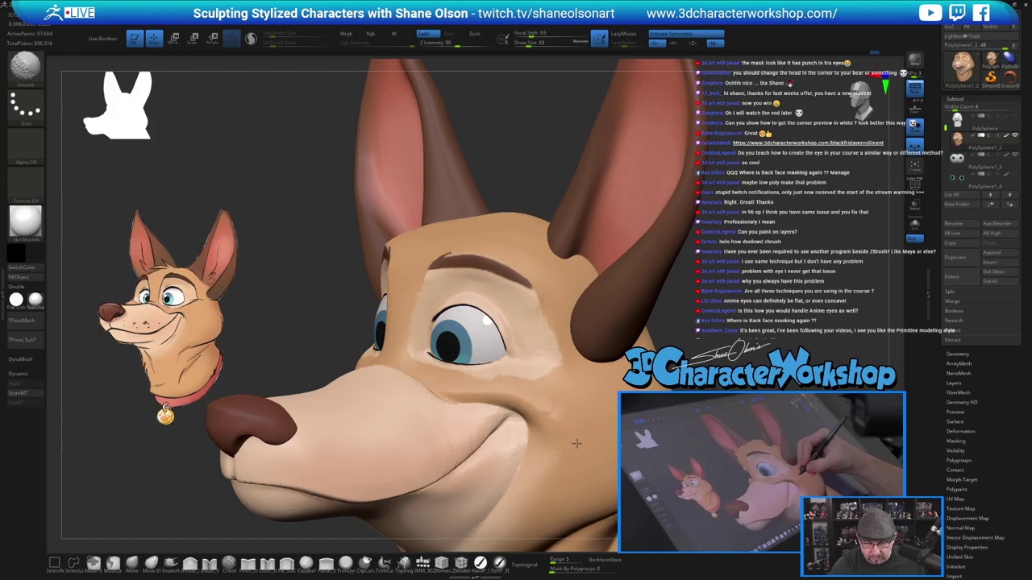
# Display the head's polyframe, enable Sculptris Pro and smooth the dense mesh patch below the eye's outer corner.
pyautogui.moveTo(669, 347)
pyautogui.keyDown('alt'); pyautogui.mouseDown()
pyautogui.moveTo(657, 234)
pyautogui.moveTo(663, 335)
pyautogui.mouseUp(); pyautogui.keyUp('alt')
pyautogui.hotkey('shift', 'f')
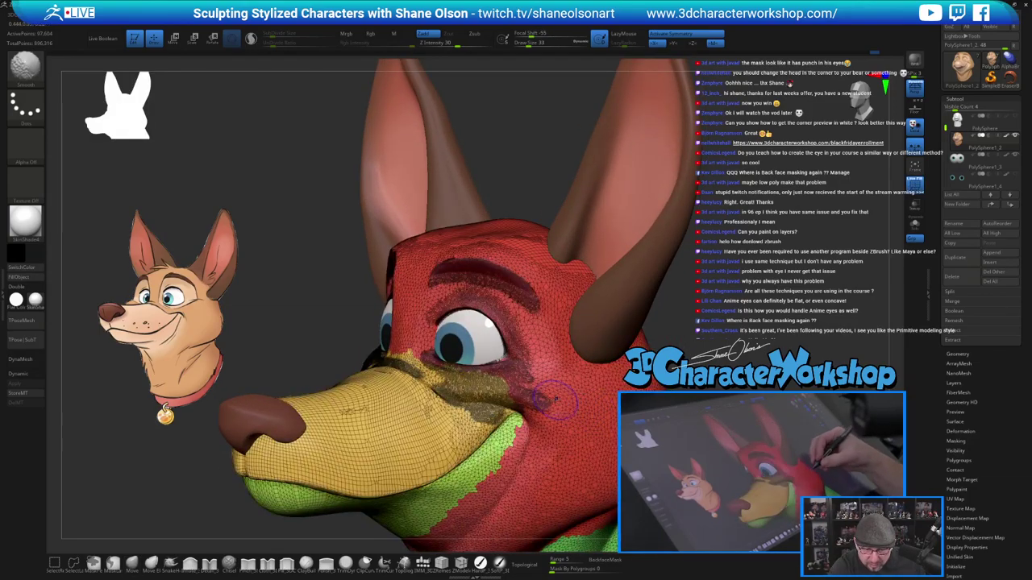
pyautogui.hotkey('shift', 'f')
pyautogui.hotkey('shift', 'f')
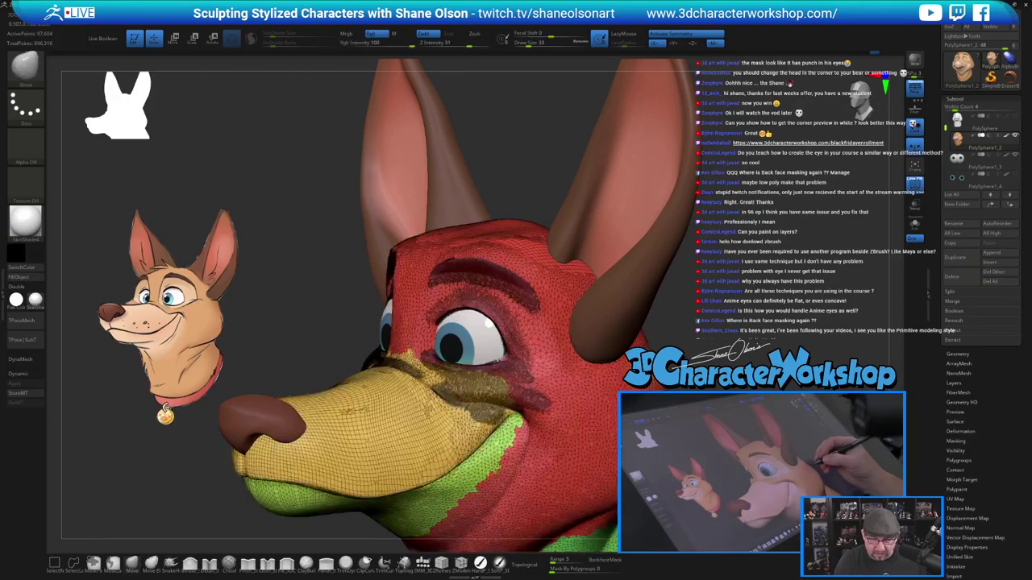
pyautogui.moveTo(673, 343)
pyautogui.mouseDown()
pyautogui.moveTo(629, 342)
pyautogui.moveTo(644, 340)
pyautogui.mouseUp()
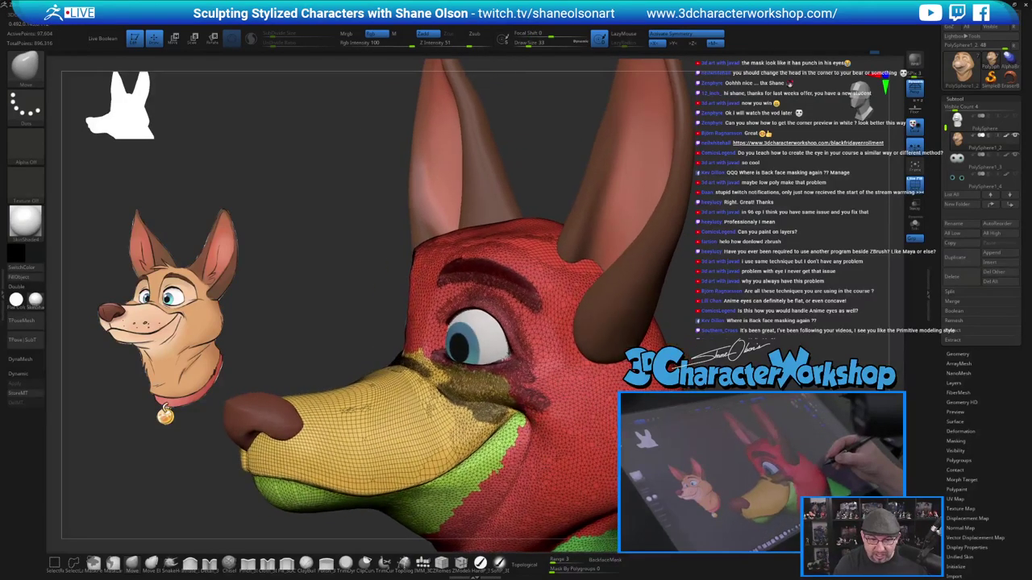
pyautogui.keyDown('shift'); pyautogui.click(254, 38); pyautogui.keyUp('shift')
pyautogui.keyDown('shift'); pyautogui.moveTo(538, 395); pyautogui.dragTo(548, 399); pyautogui.keyUp('shift')
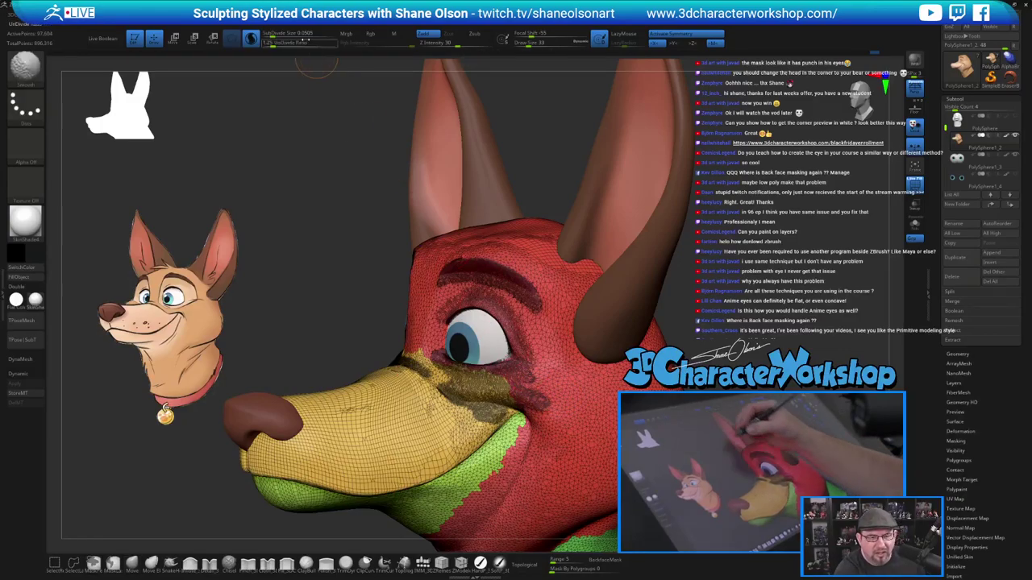
# Raise the Sculptris Pro SubDivide Size to 0.11541 and smooth the dense mesh beside the eye's outer corner again.
pyautogui.keyDown('shift'); pyautogui.click(283, 35); pyautogui.keyUp('shift')
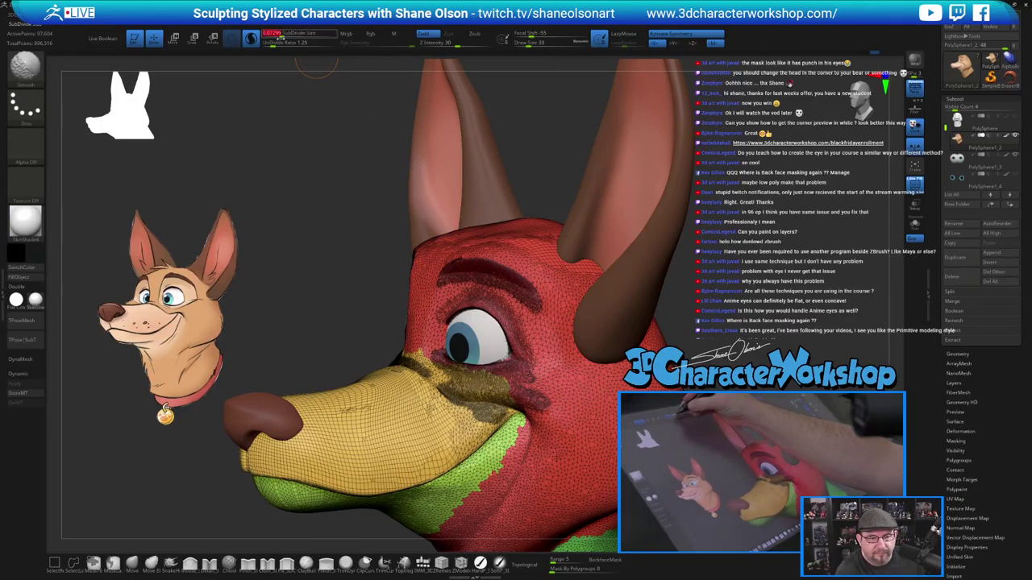
pyautogui.moveTo(548, 398)
pyautogui.keyDown('shift'); pyautogui.mouseDown()
pyautogui.moveTo(553, 406)
pyautogui.moveTo(549, 391)
pyautogui.mouseUp(); pyautogui.keyUp('shift')
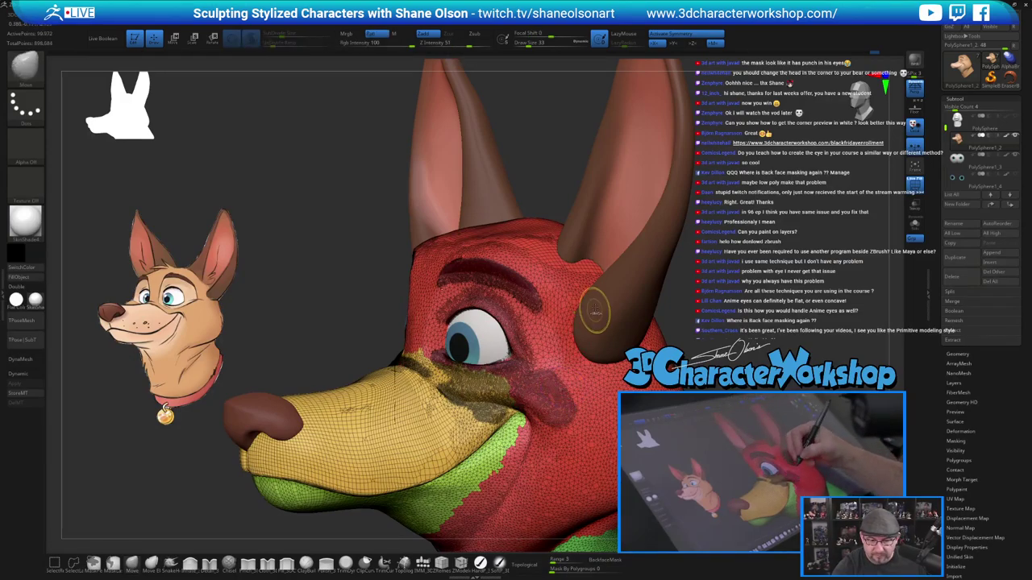
pyautogui.hotkey('ctrl', 'z')
pyautogui.keyDown('shift'); pyautogui.moveTo(282, 35); pyautogui.dragTo(287, 35); pyautogui.keyUp('shift')
pyautogui.moveTo(544, 374)
pyautogui.keyDown('shift'); pyautogui.mouseDown()
pyautogui.moveTo(558, 376)
pyautogui.moveTo(529, 298)
pyautogui.moveTo(571, 379)
pyautogui.mouseUp(); pyautogui.keyUp('shift')
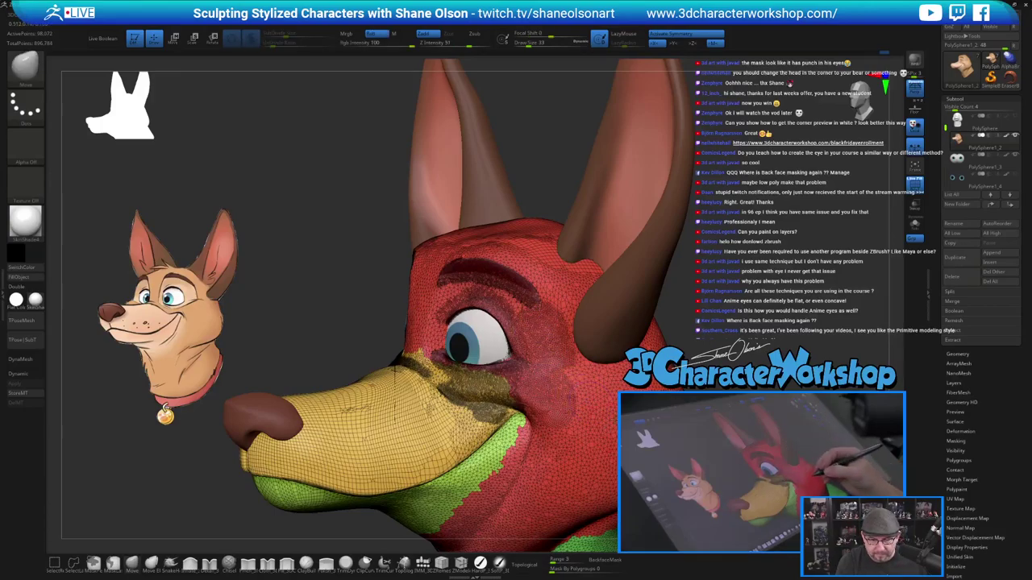
# Hide the polyframe and smooth the under-eye area and upper cheek toward the smile crease.
pyautogui.moveTo(562, 403)
pyautogui.mouseDown(button='right')
pyautogui.moveTo(614, 417)
pyautogui.moveTo(598, 415)
pyautogui.mouseUp(button='right')
pyautogui.keyDown('shift'); pyautogui.moveTo(448, 395); pyautogui.dragTo(524, 403); pyautogui.keyUp('shift')
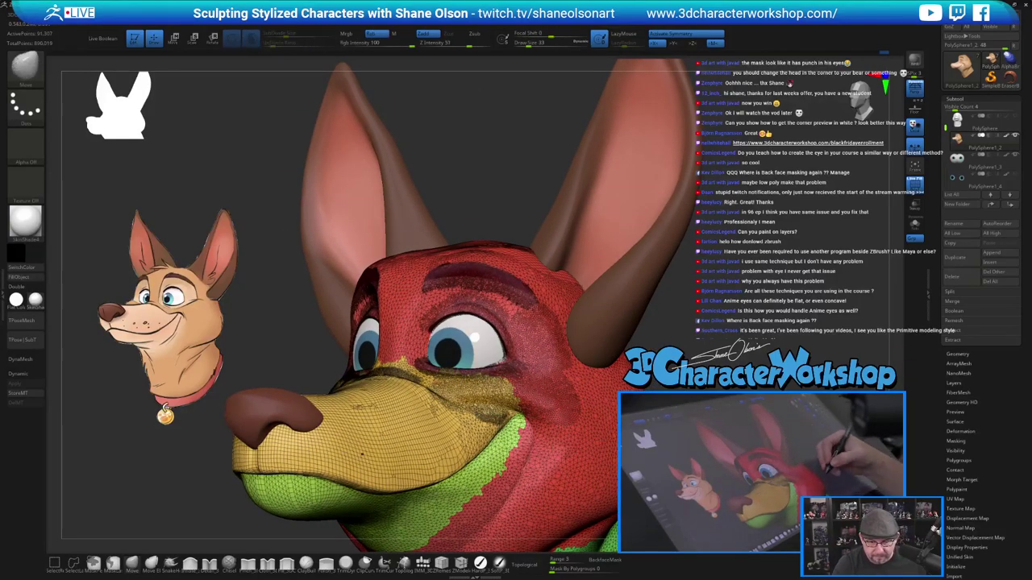
pyautogui.hotkey('ctrl', 'z')
pyautogui.hotkey('shift', 'f')
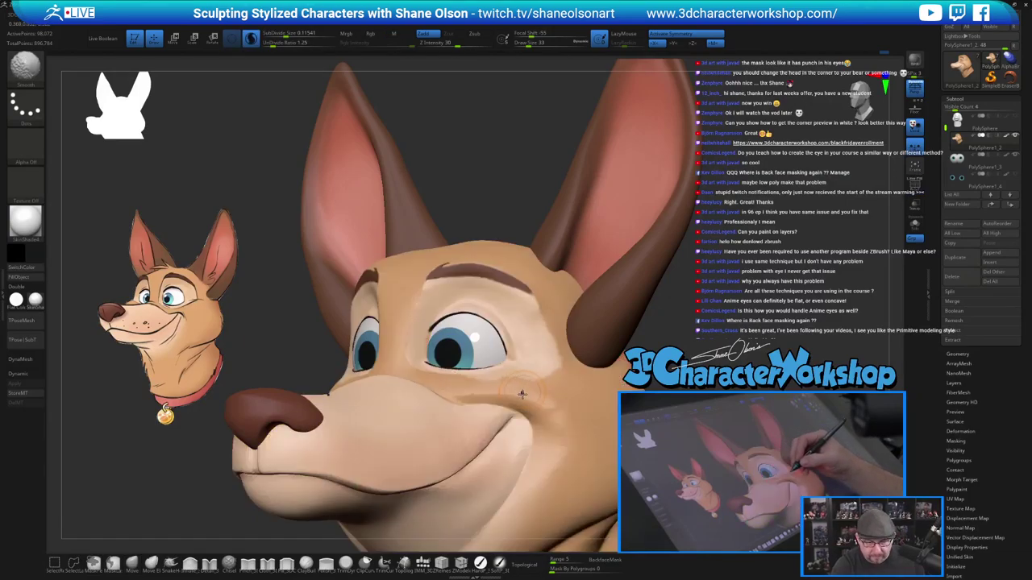
pyautogui.keyDown('shift'); pyautogui.moveTo(470, 388); pyautogui.dragTo(559, 418); pyautogui.keyUp('shift')
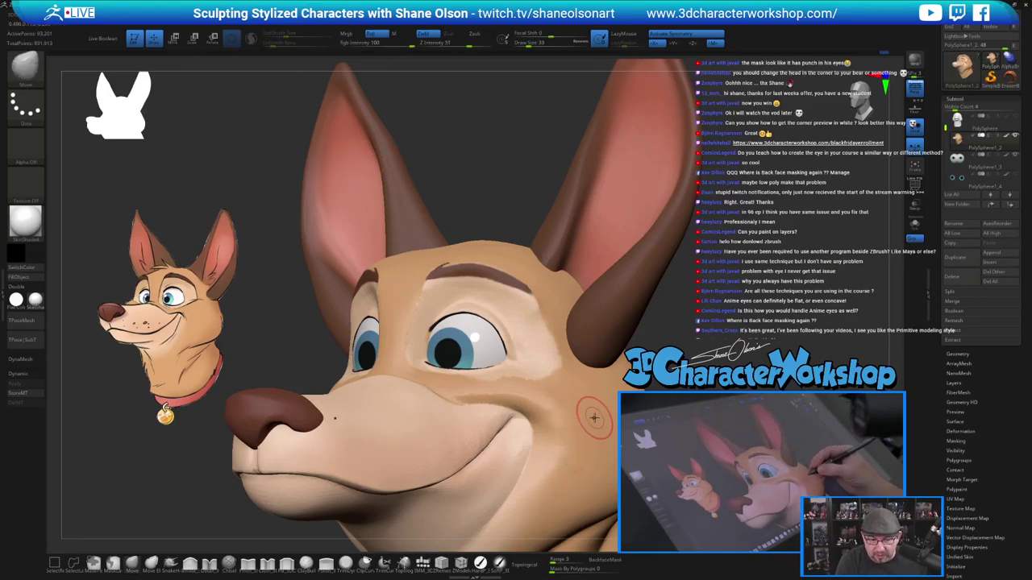
# Sample the light skin colour and clean up the pale patch around the eye using the paint brush at draw size 9.
pyautogui.moveTo(594, 418); pyautogui.dragTo(554, 362, button='right')
pyautogui.click(482, 564)
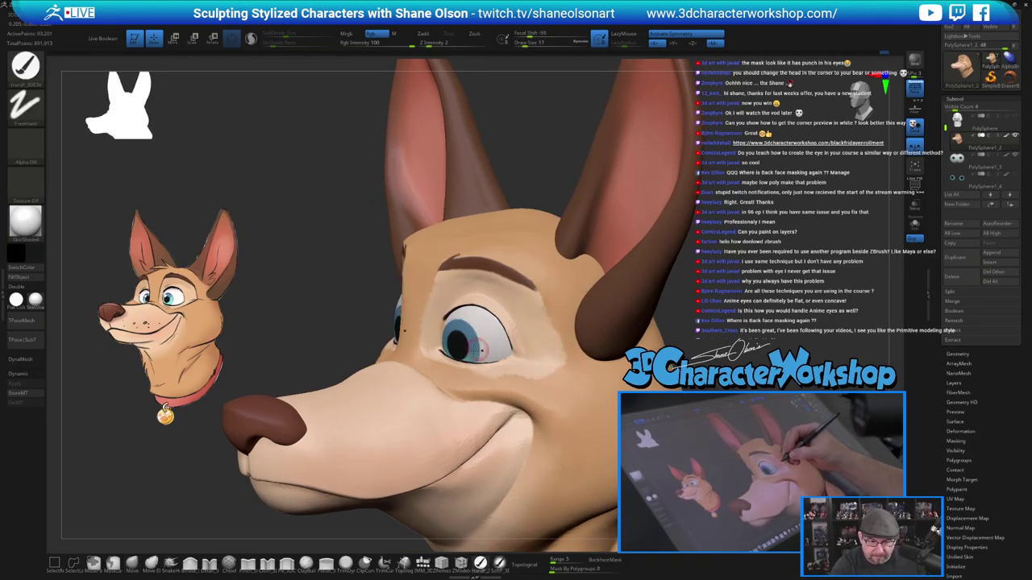
pyautogui.hotkey('ctrl', 'z')
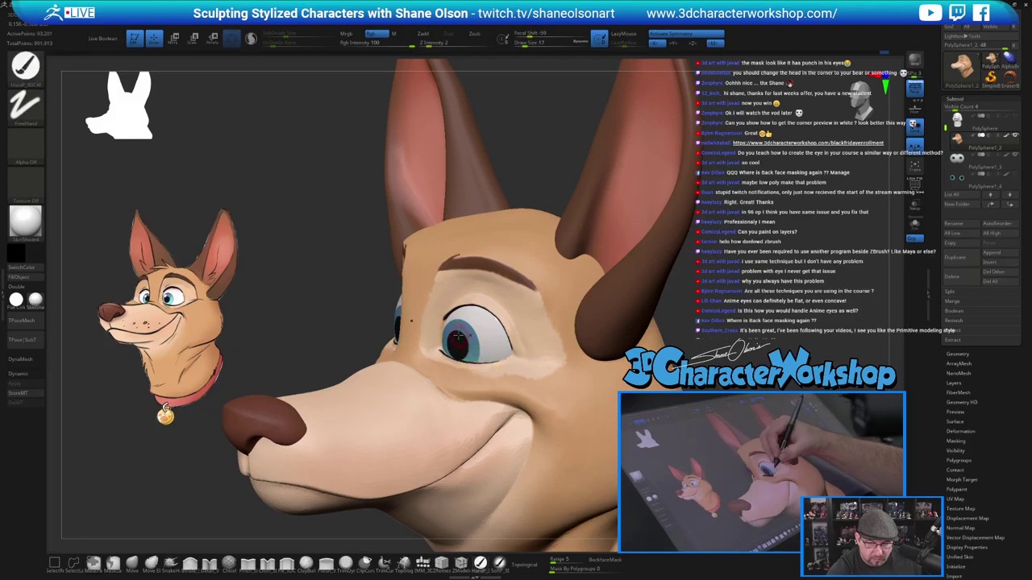
pyautogui.press('c')
pyautogui.moveTo(432, 344); pyautogui.dragTo(437, 362, button='right')
pyautogui.press('[')
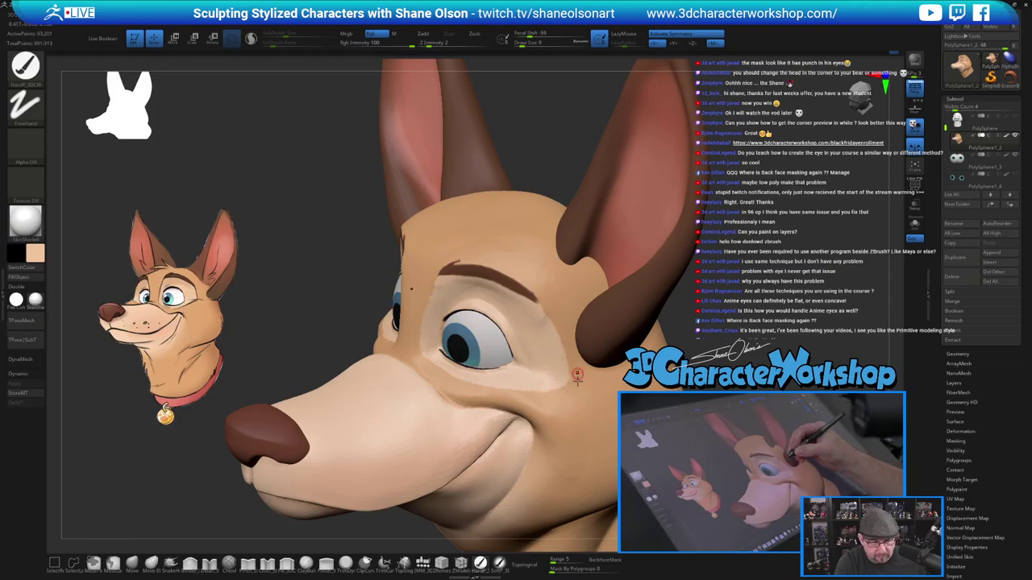
pyautogui.moveTo(544, 353); pyautogui.dragTo(597, 335, button='right')
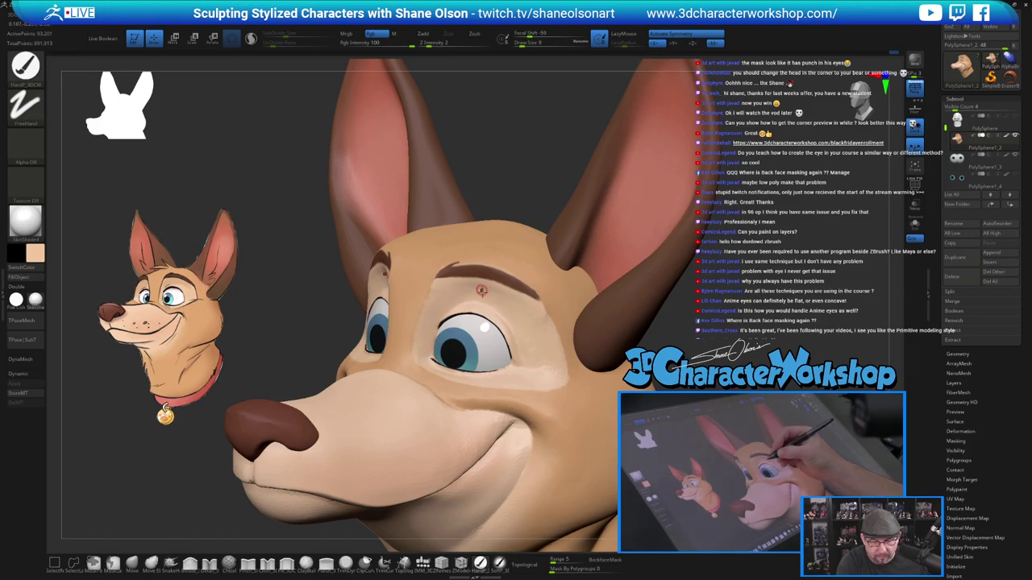
pyautogui.moveTo(481, 290); pyautogui.dragTo(565, 346, button='right')
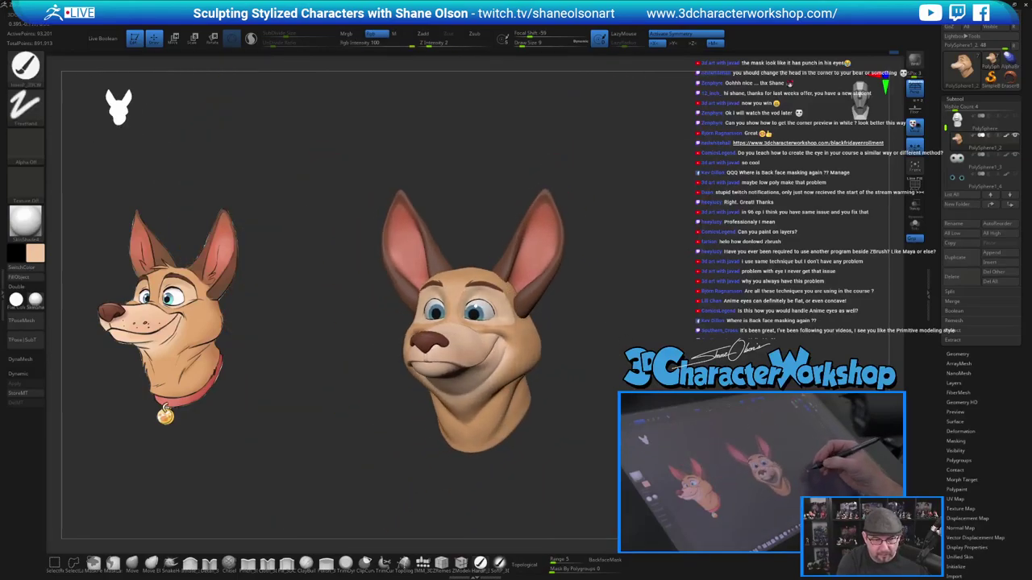
# Compare the separate iris subtool with the painted eyeballs, then leave the painted eyeballs as the active subtool.
pyautogui.rightClick(633, 379)
pyautogui.keyDown('ctrl'); pyautogui.moveTo(642, 334); pyautogui.dragTo(643, 372, button='right'); pyautogui.keyUp('ctrl')
pyautogui.moveTo(643, 373); pyautogui.dragTo(650, 331, button='right')
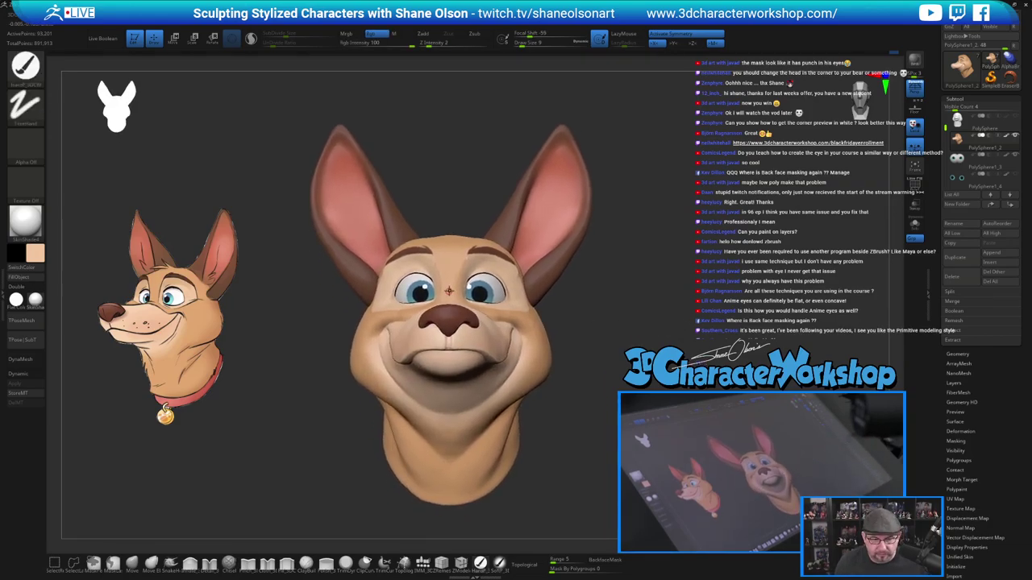
pyautogui.keyDown('alt'); pyautogui.click(470, 290); pyautogui.keyUp('alt')
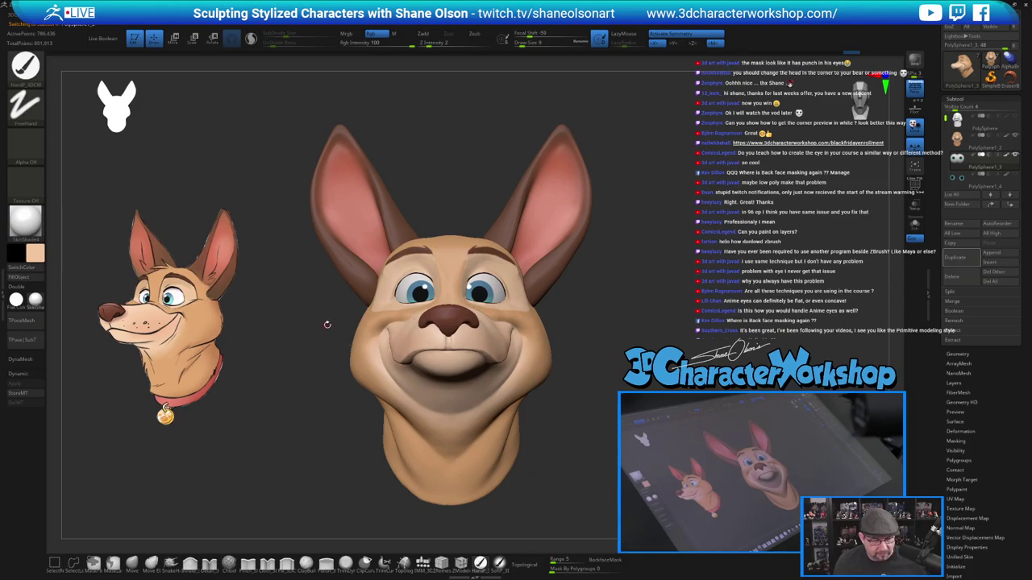
pyautogui.click(956, 182)
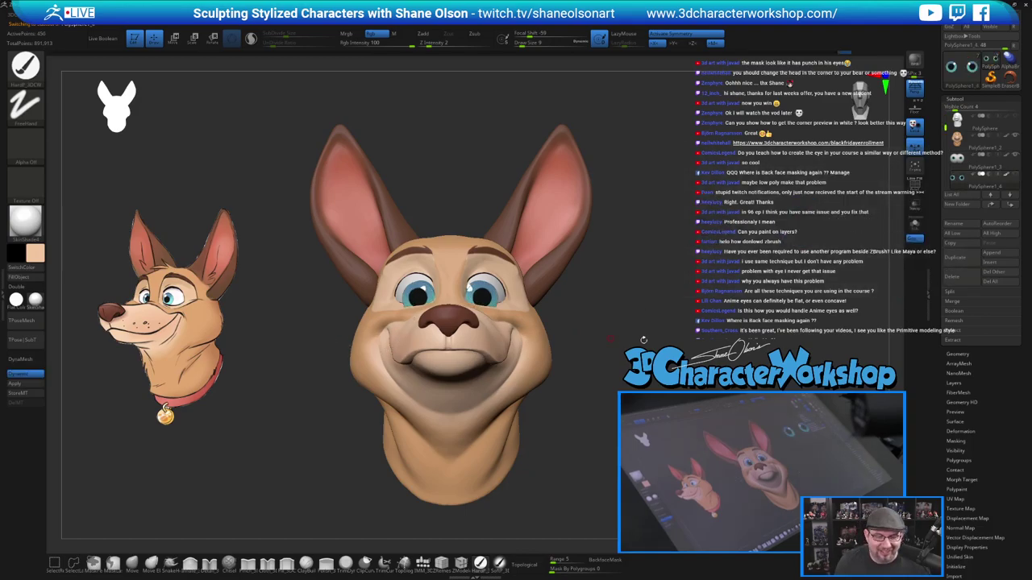
pyautogui.moveTo(684, 339); pyautogui.dragTo(647, 335)
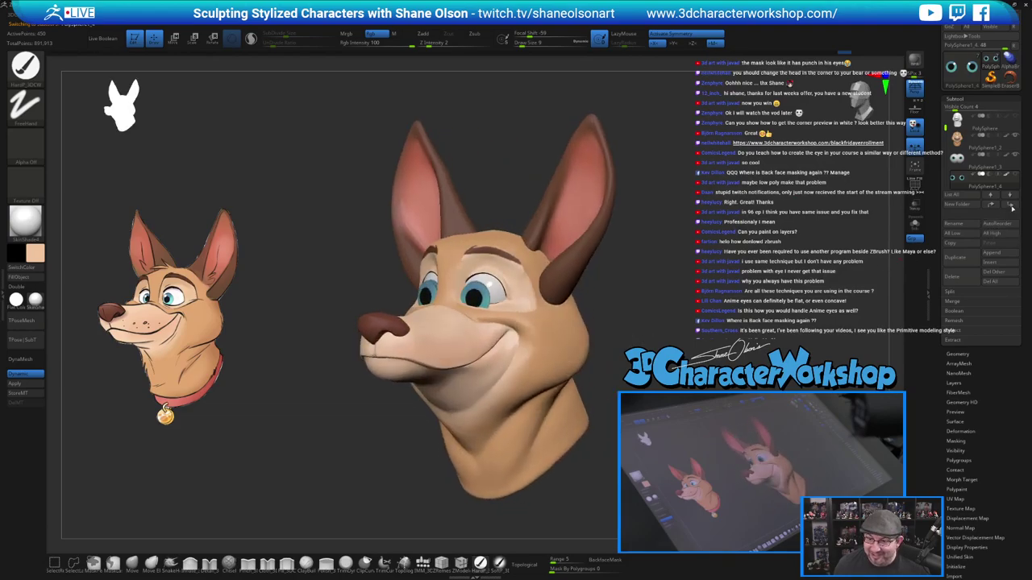
pyautogui.click(956, 166)
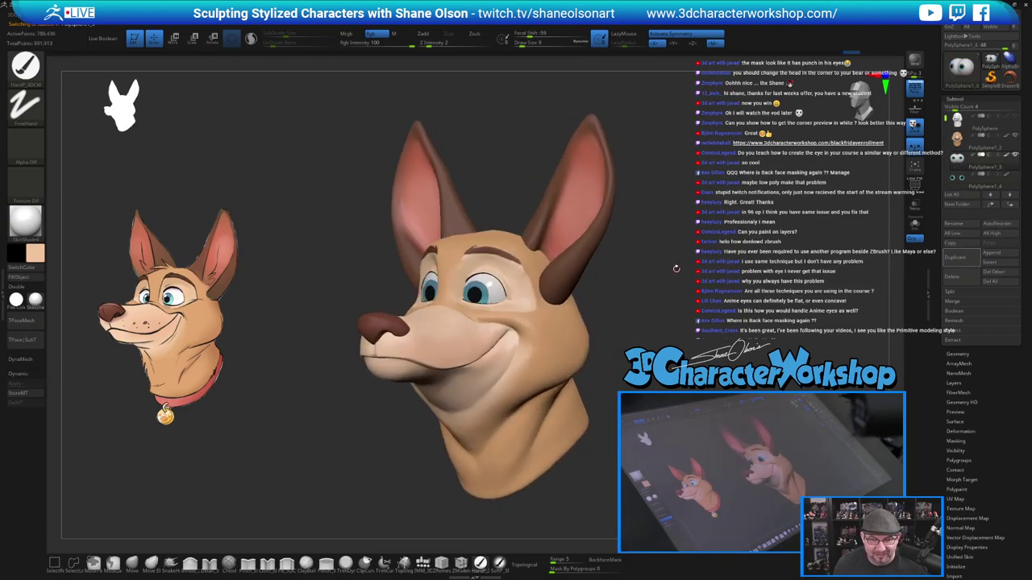
pyautogui.moveTo(677, 269); pyautogui.dragTo(712, 269)
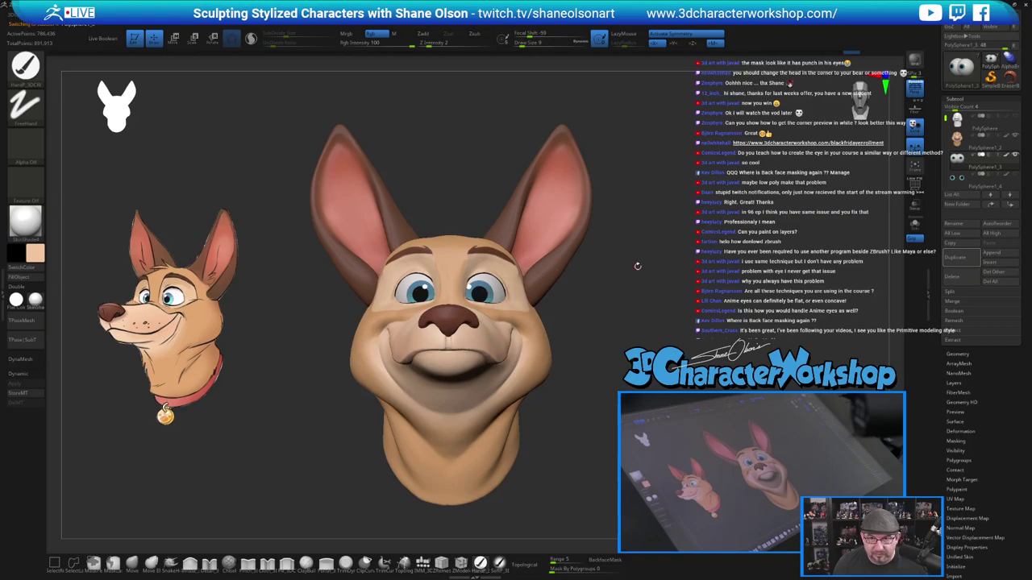
# Sample the eye white and fill both eyeballs with it to clear their painted irises.
pyautogui.keyDown('alt'); pyautogui.moveTo(637, 266); pyautogui.dragTo(614, 284); pyautogui.keyUp('alt')
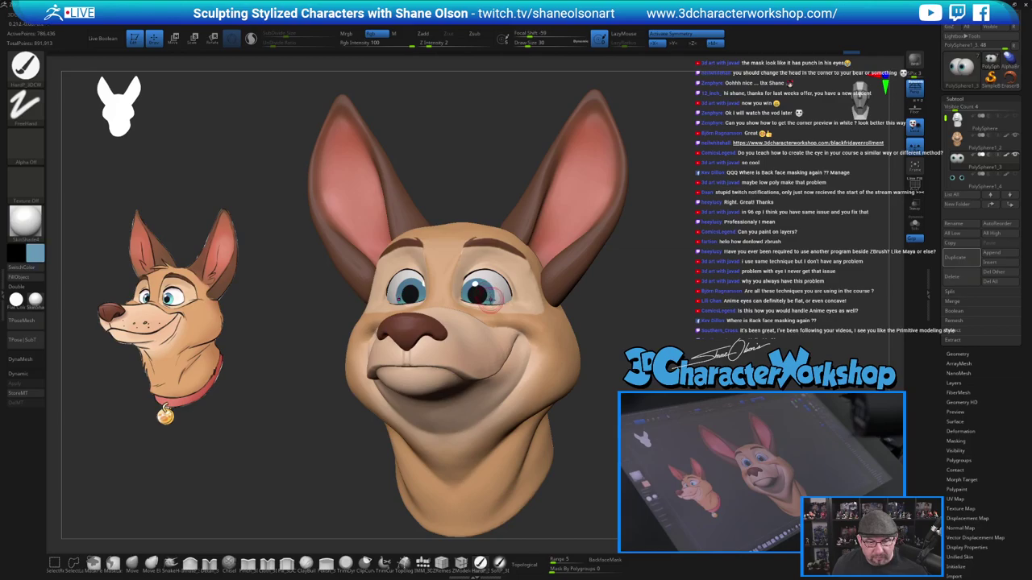
pyautogui.press('c')
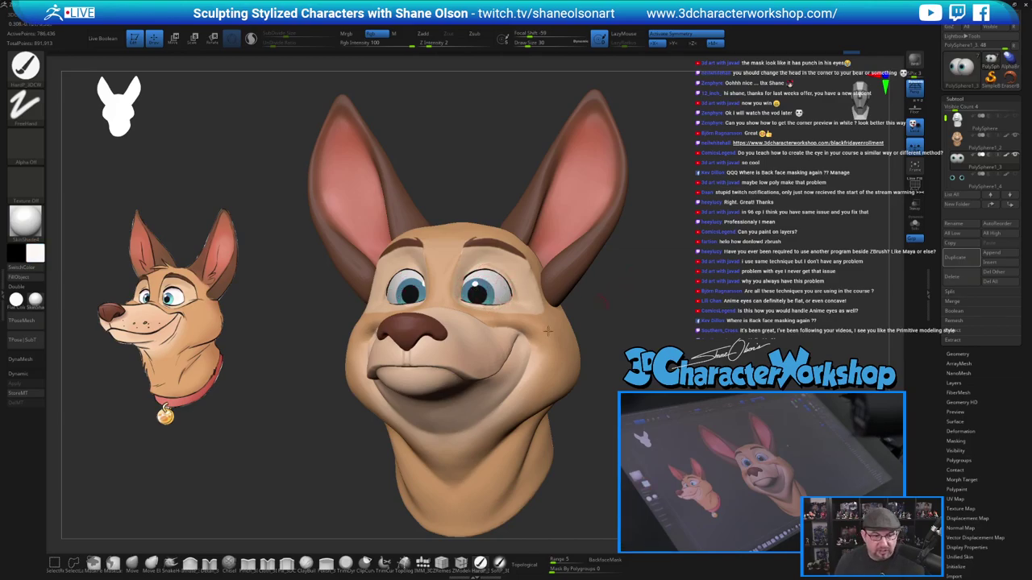
pyautogui.moveTo(675, 274); pyautogui.dragTo(723, 270)
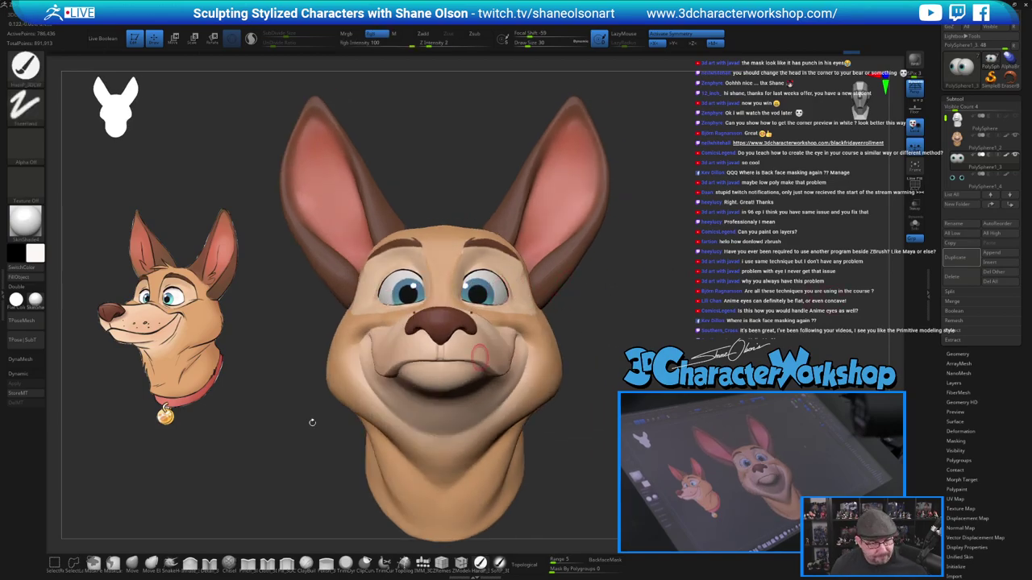
pyautogui.click(19, 277)
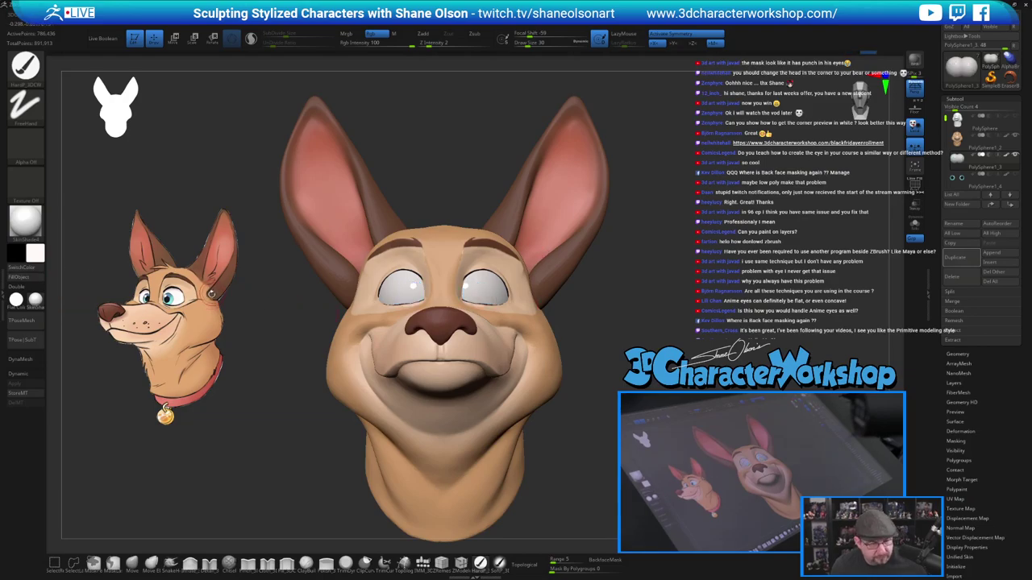
# Sample the light teal iris colour from the reference drawing, paint round irises on both eyeballs at draw size 30, and check them from several angles.
pyautogui.hotkey('shift', 'z')
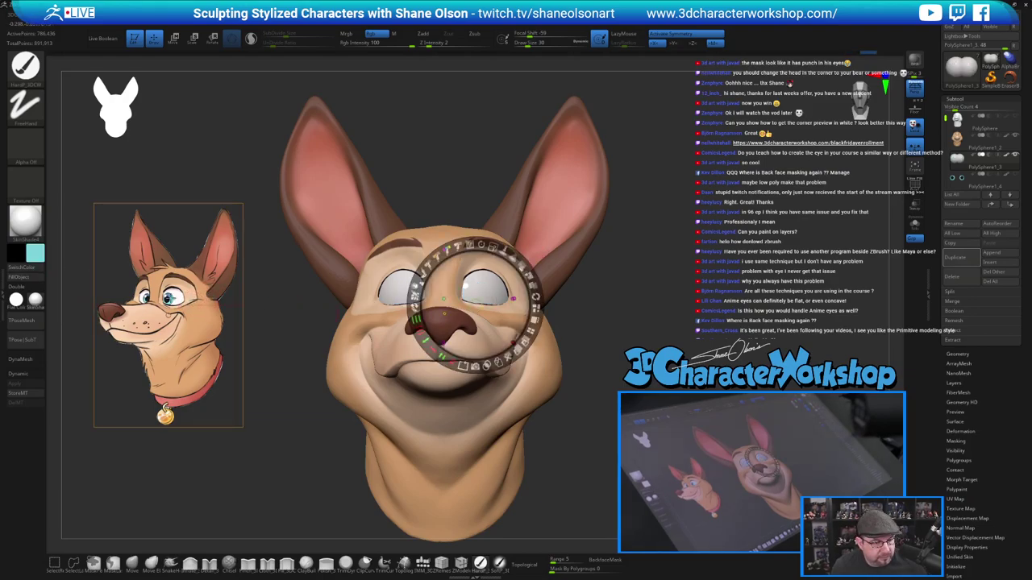
pyautogui.hotkey('shift', 'z')
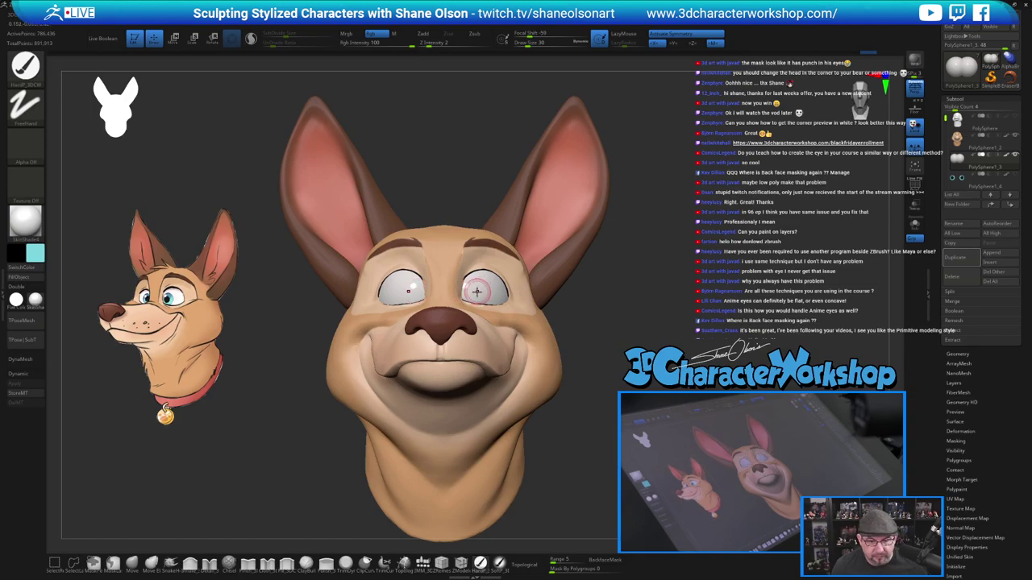
pyautogui.click(475, 292)
pyautogui.moveTo(601, 303); pyautogui.dragTo(623, 312)
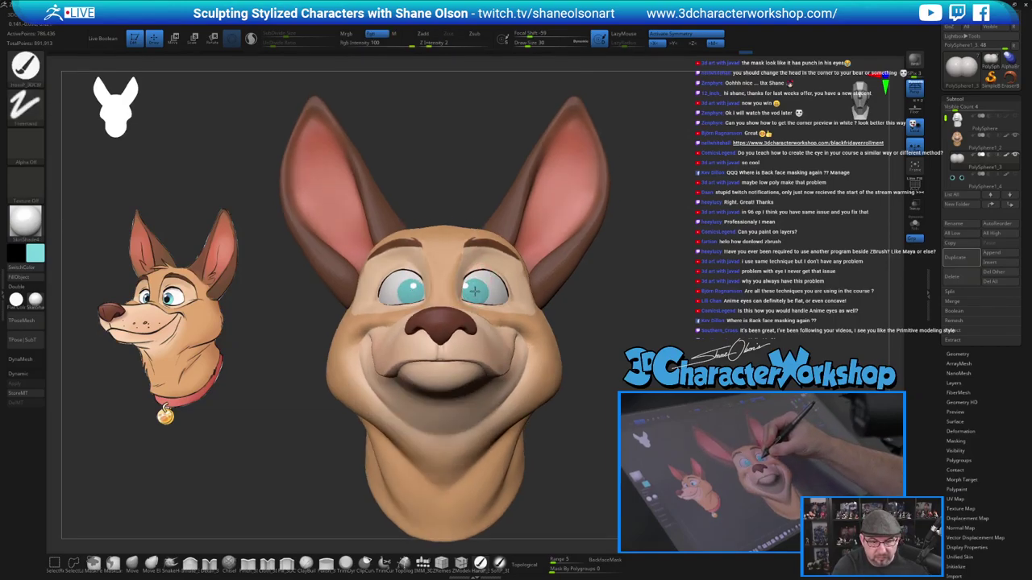
pyautogui.moveTo(633, 316); pyautogui.dragTo(604, 333)
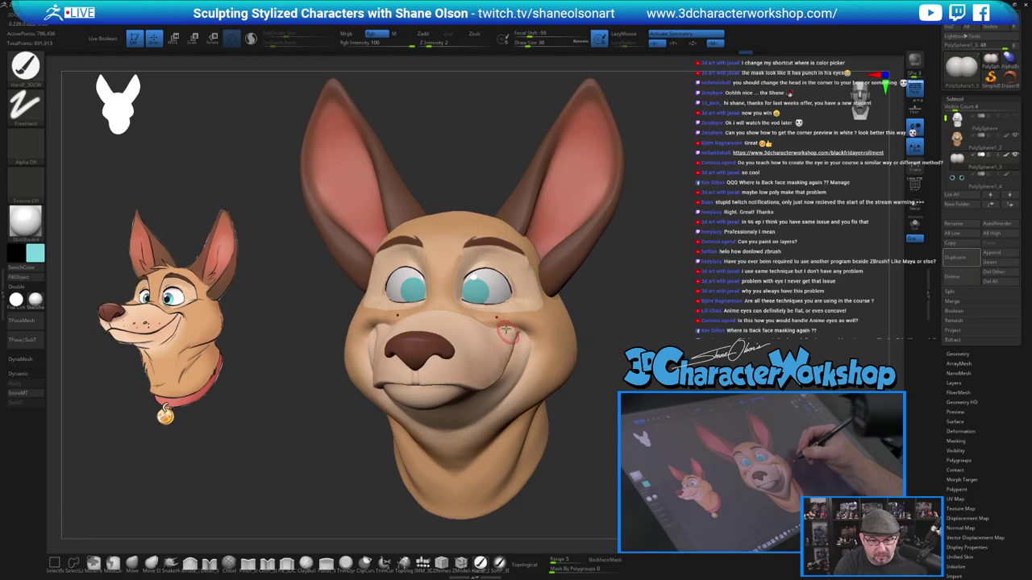
pyautogui.moveTo(630, 366); pyautogui.dragTo(611, 374)
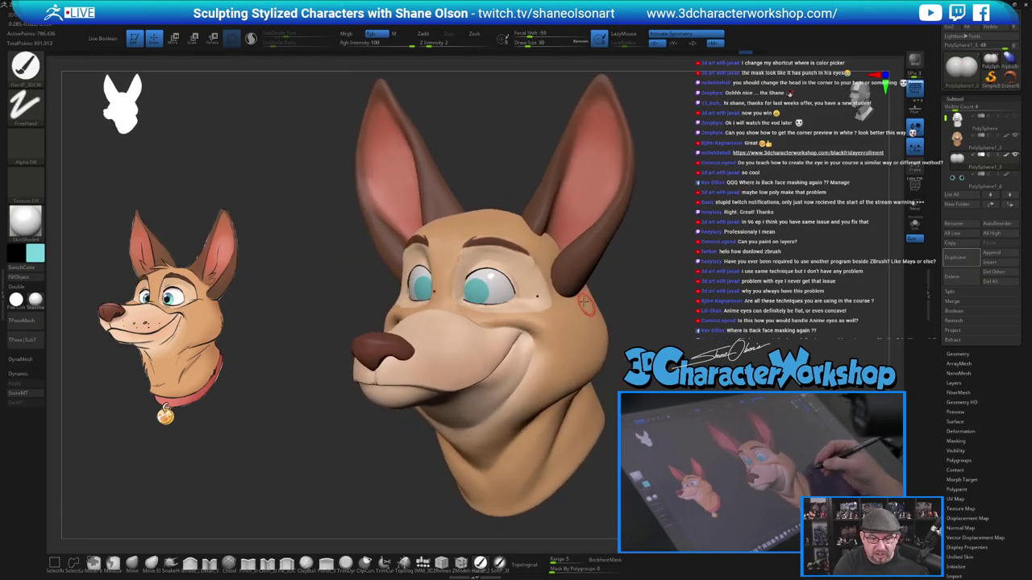
pyautogui.moveTo(632, 433)
pyautogui.keyDown('alt'); pyautogui.mouseDown()
pyautogui.moveTo(633, 418)
pyautogui.moveTo(595, 414)
pyautogui.moveTo(595, 398)
pyautogui.moveTo(624, 402)
pyautogui.moveTo(661, 386)
pyautogui.moveTo(657, 396)
pyautogui.moveTo(645, 390)
pyautogui.mouseUp(); pyautogui.keyUp('alt')
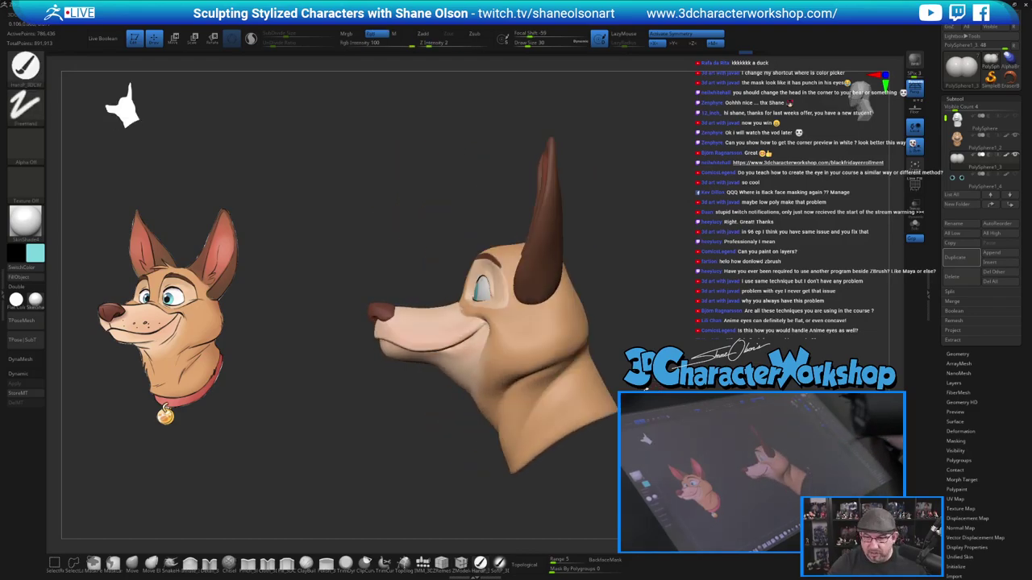
# Make the head the active subtool and mask everything except the front of the muzzle, with a softened mask edge.
pyautogui.keyDown('alt'); pyautogui.click(420, 333); pyautogui.keyUp('alt')
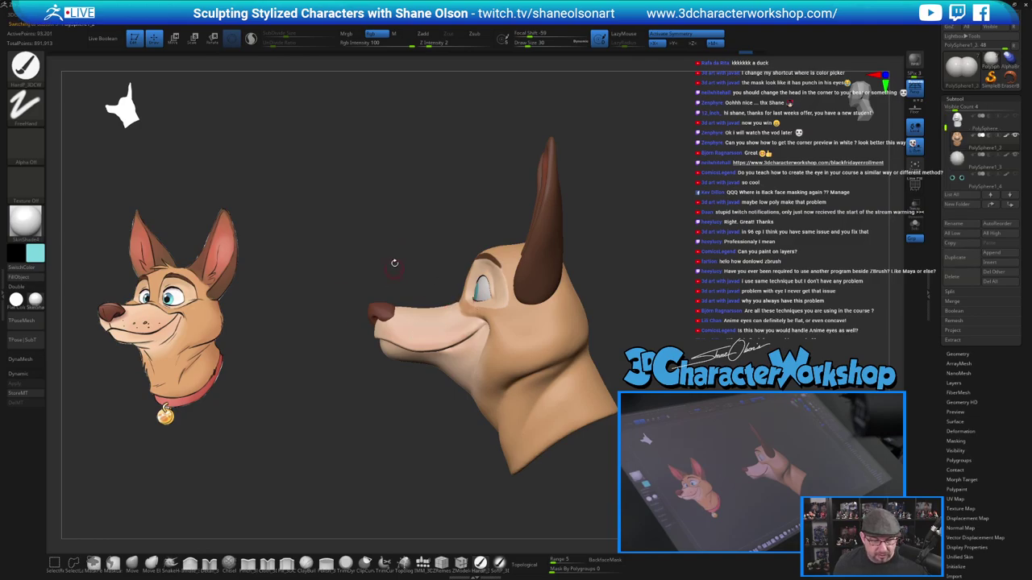
pyautogui.moveTo(320, 193)
pyautogui.keyDown('ctrl'); pyautogui.mouseDown()
pyautogui.moveTo(360, 343)
pyautogui.moveTo(428, 442)
pyautogui.mouseUp(); pyautogui.keyUp('ctrl')
pyautogui.keyDown('ctrl'); pyautogui.click(408, 347); pyautogui.keyUp('ctrl')
pyautogui.keyDown('ctrl'); pyautogui.click(408, 347); pyautogui.keyUp('ctrl')
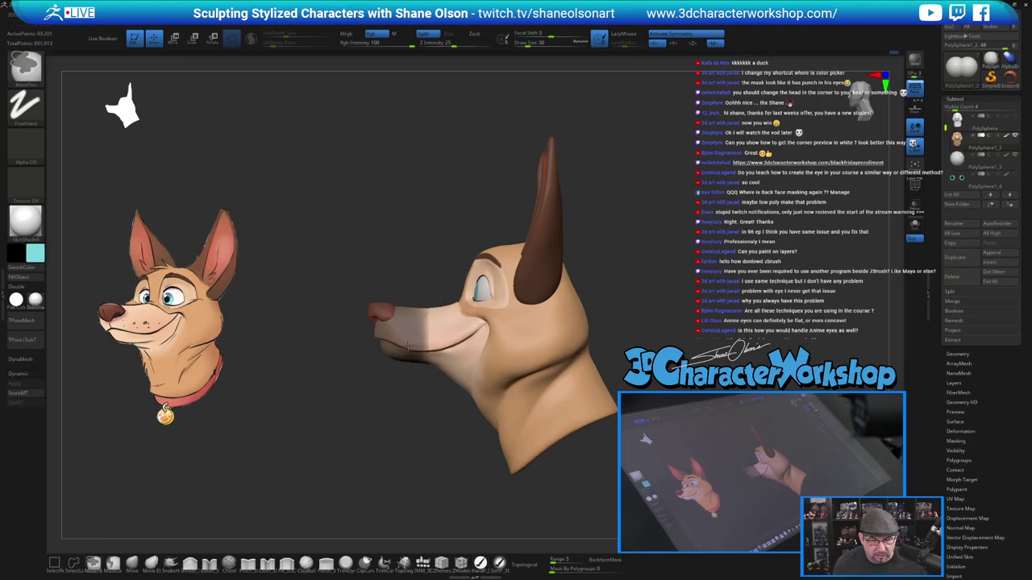
pyautogui.keyDown('ctrl'); pyautogui.click(414, 423); pyautogui.keyUp('ctrl')
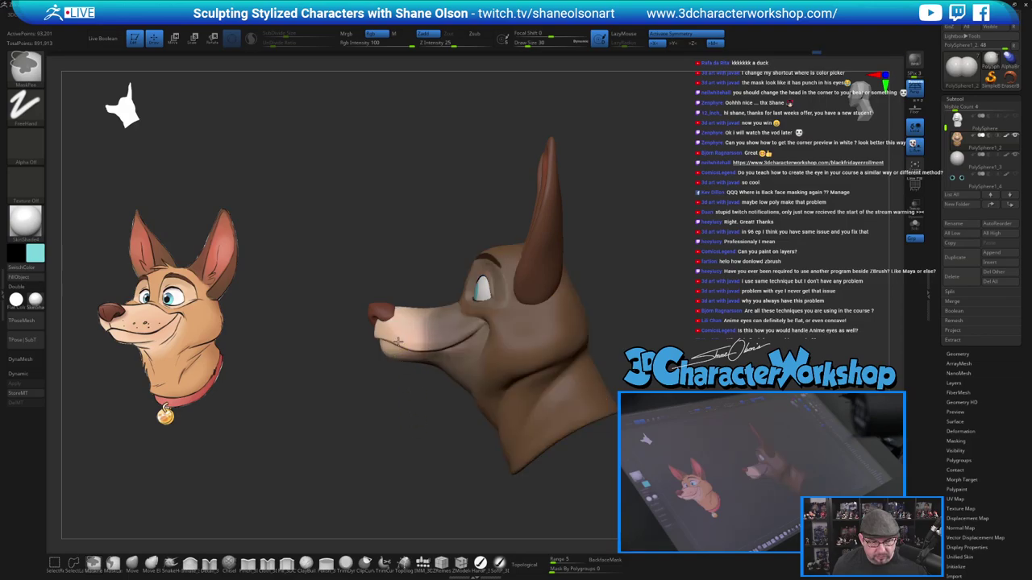
# Shorten the unmasked muzzle slightly along its length, and move the nose subtool back to meet it.
pyautogui.press('w')
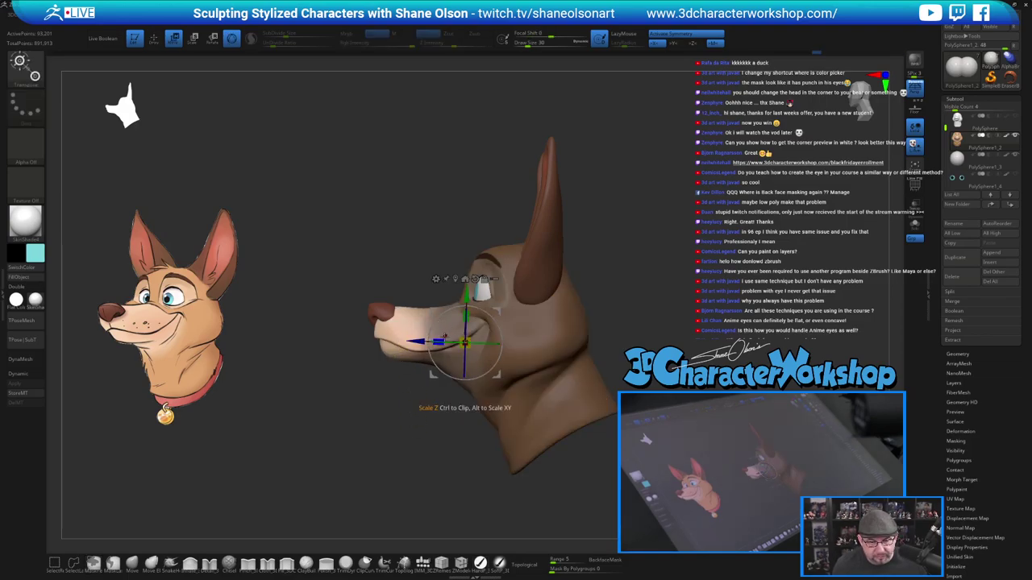
pyautogui.moveTo(439, 339); pyautogui.dragTo(444, 337)
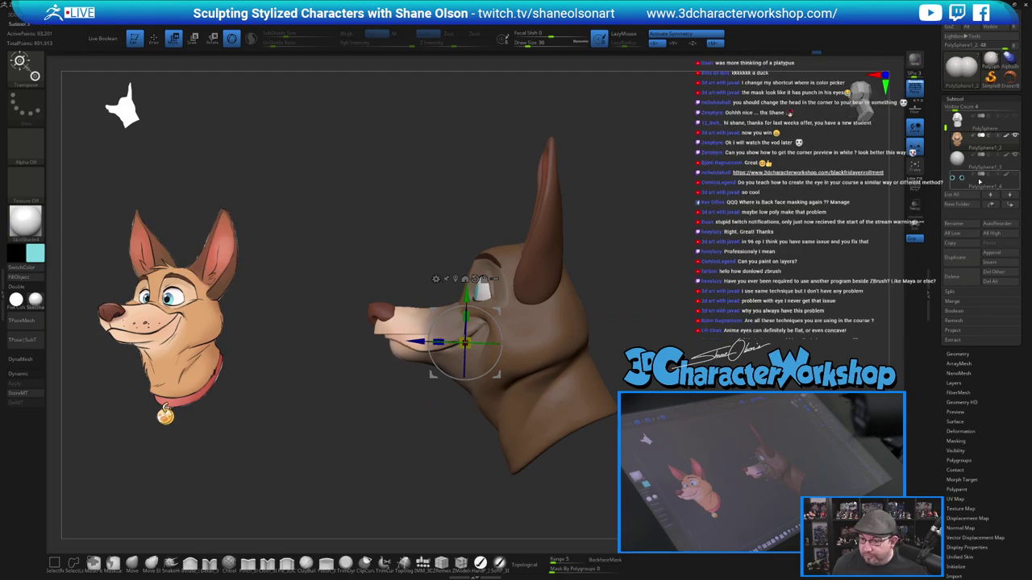
pyautogui.moveTo(946, 128); pyautogui.dragTo(946, 151)
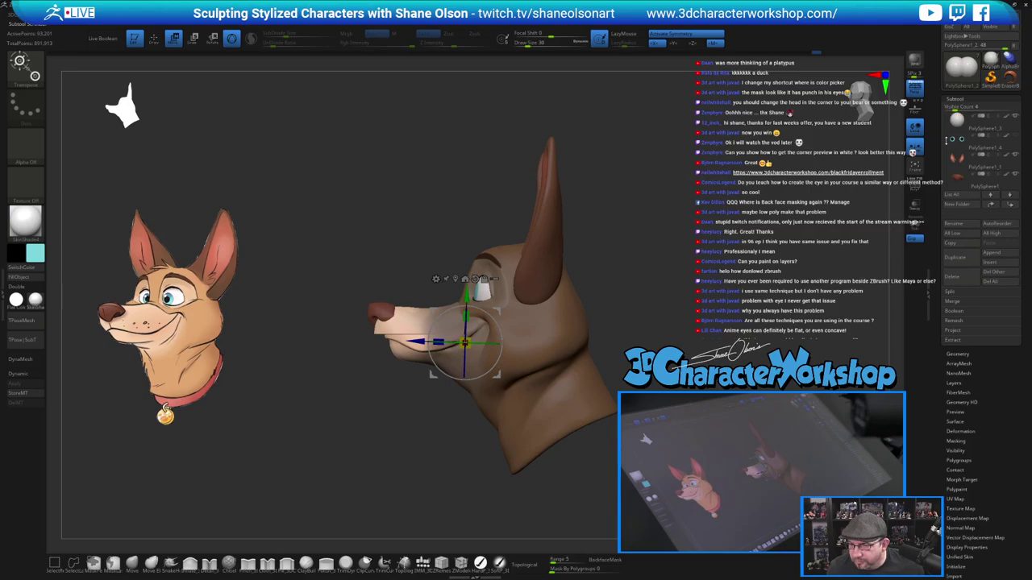
pyautogui.click(961, 180)
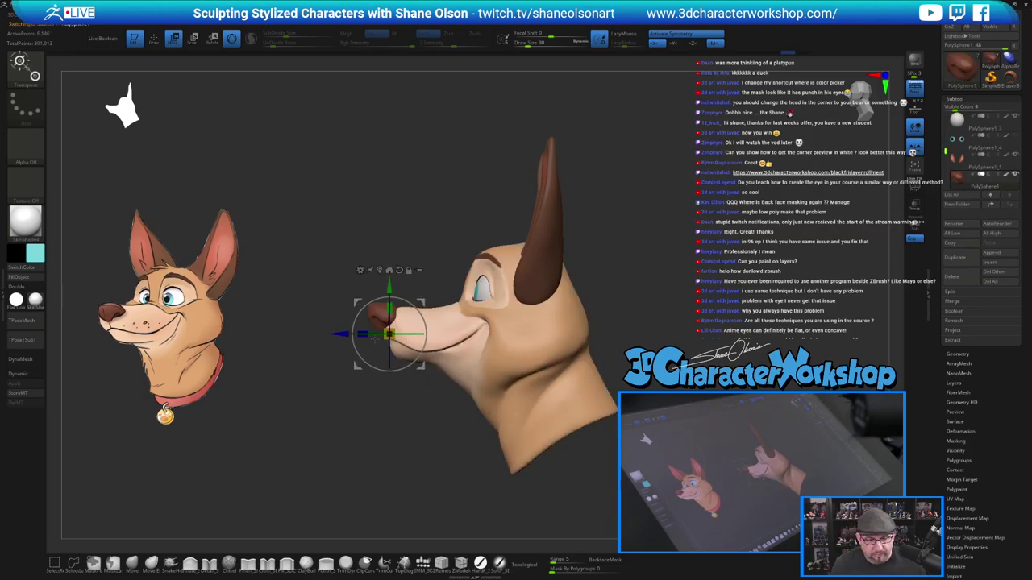
pyautogui.moveTo(343, 333); pyautogui.dragTo(352, 334)
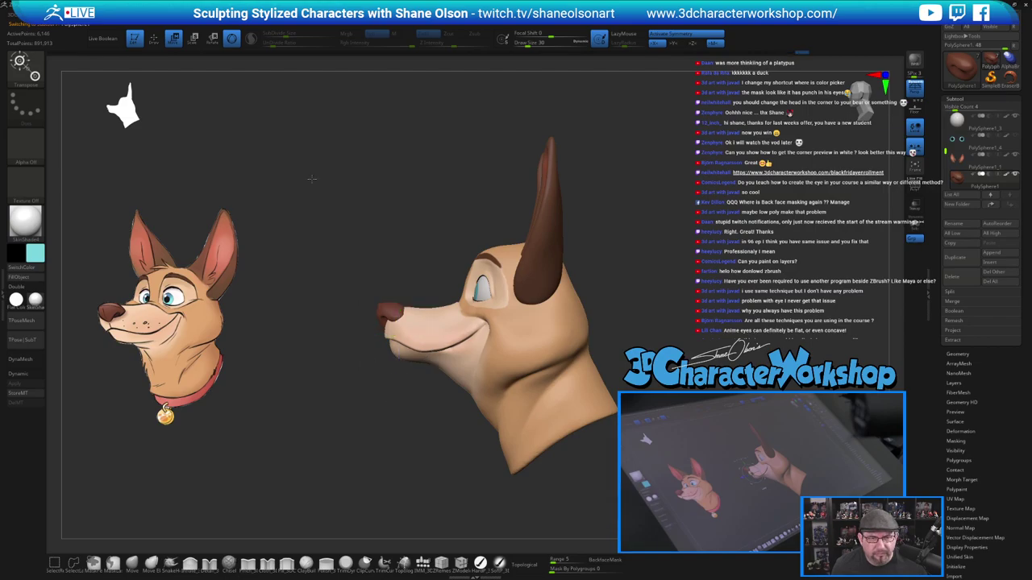
# Return to drawing mode and compare the shortened muzzle with the reference drawing from front and three-quarter views.
pyautogui.moveTo(312, 177); pyautogui.dragTo(339, 185)
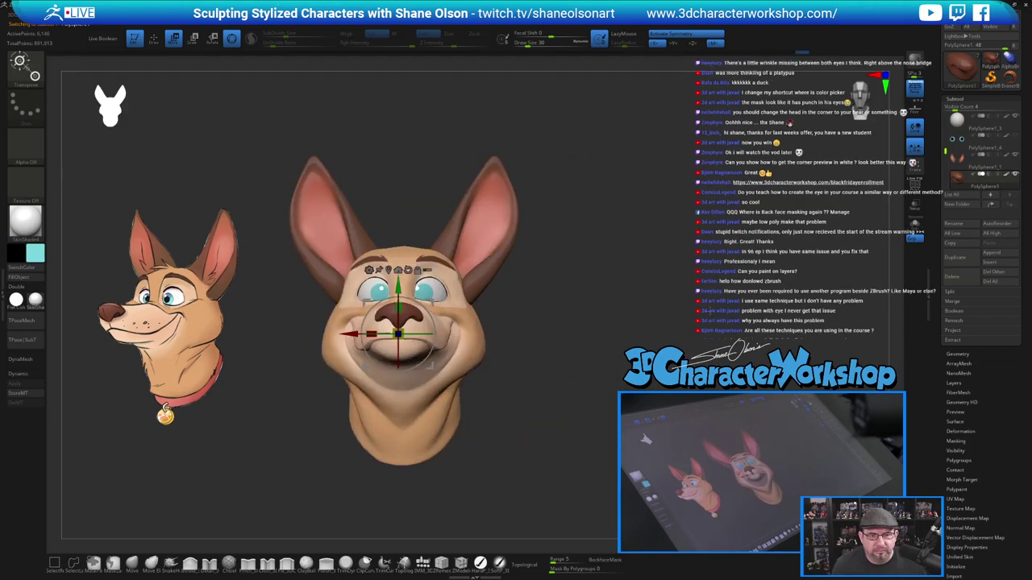
pyautogui.moveTo(598, 339)
pyautogui.keyDown('alt'); pyautogui.mouseDown()
pyautogui.moveTo(598, 310)
pyautogui.moveTo(646, 311)
pyautogui.moveTo(656, 326)
pyautogui.moveTo(683, 327)
pyautogui.mouseUp(); pyautogui.keyUp('alt')
pyautogui.press('q')
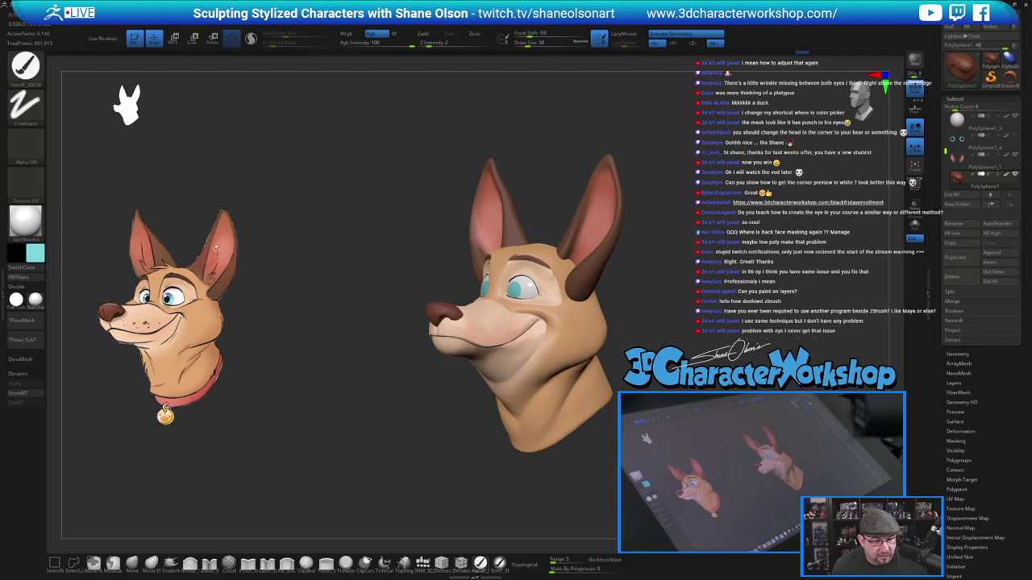
pyautogui.moveTo(278, 366)
pyautogui.mouseDown()
pyautogui.moveTo(275, 356)
pyautogui.moveTo(298, 358)
pyautogui.mouseUp()
pyautogui.keyDown('alt'); pyautogui.moveTo(645, 315); pyautogui.dragTo(643, 354); pyautogui.keyUp('alt')
pyautogui.keyDown('alt'); pyautogui.moveTo(674, 304); pyautogui.dragTo(651, 313); pyautogui.keyUp('alt')
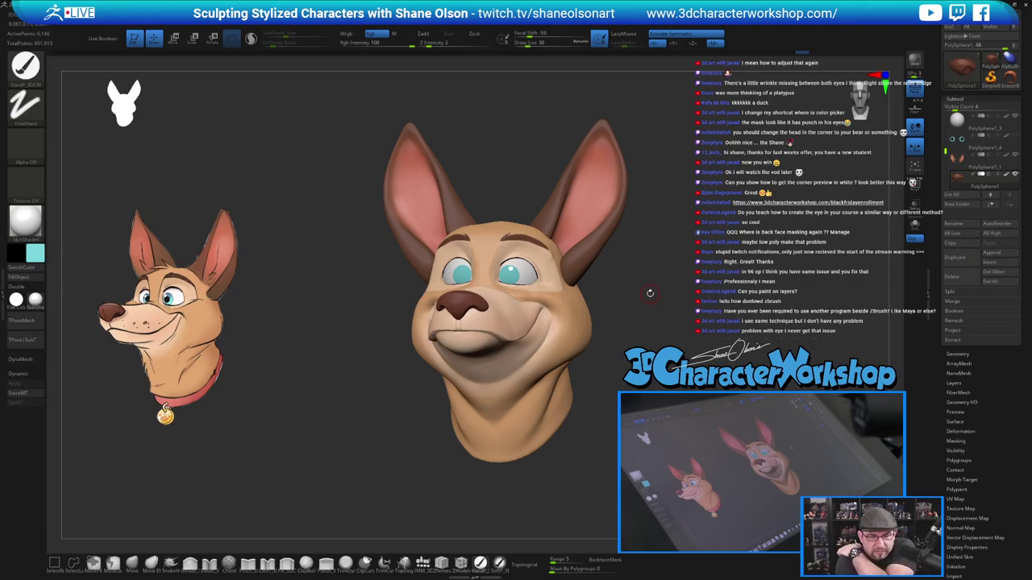
pyautogui.keyDown('alt'); pyautogui.moveTo(651, 355); pyautogui.dragTo(610, 422); pyautogui.keyUp('alt')
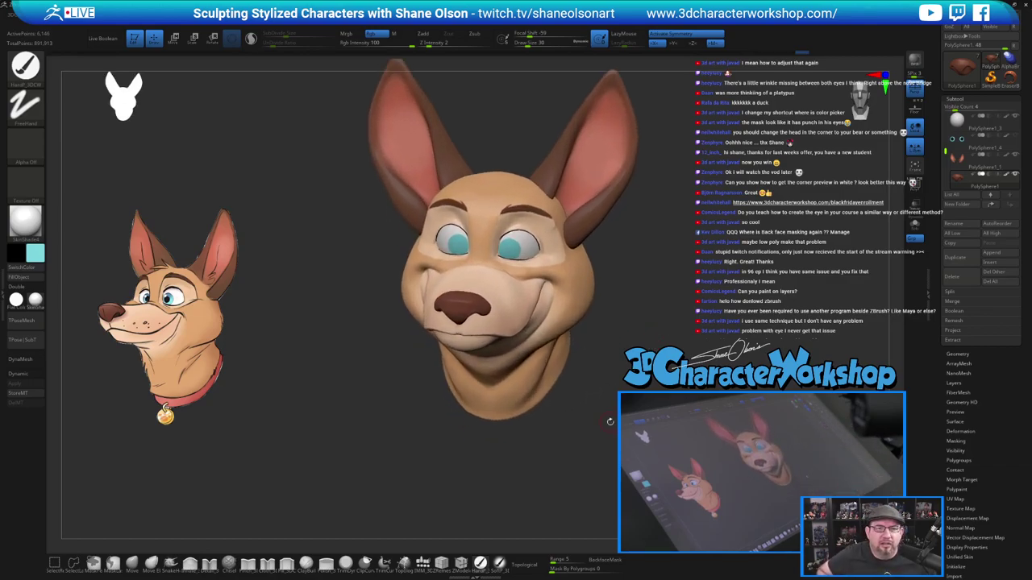
# Prepare the Move brush at draw size 128 with topological masking enabled for work on the underside of the muzzle.
pyautogui.moveTo(628, 321)
pyautogui.keyDown('alt'); pyautogui.mouseDown()
pyautogui.moveTo(641, 361)
pyautogui.moveTo(648, 321)
pyautogui.moveTo(650, 359)
pyautogui.moveTo(644, 318)
pyautogui.moveTo(498, 228)
pyautogui.mouseUp(); pyautogui.keyUp('alt')
pyautogui.keyDown('alt'); pyautogui.moveTo(534, 347); pyautogui.dragTo(534, 265); pyautogui.keyUp('alt')
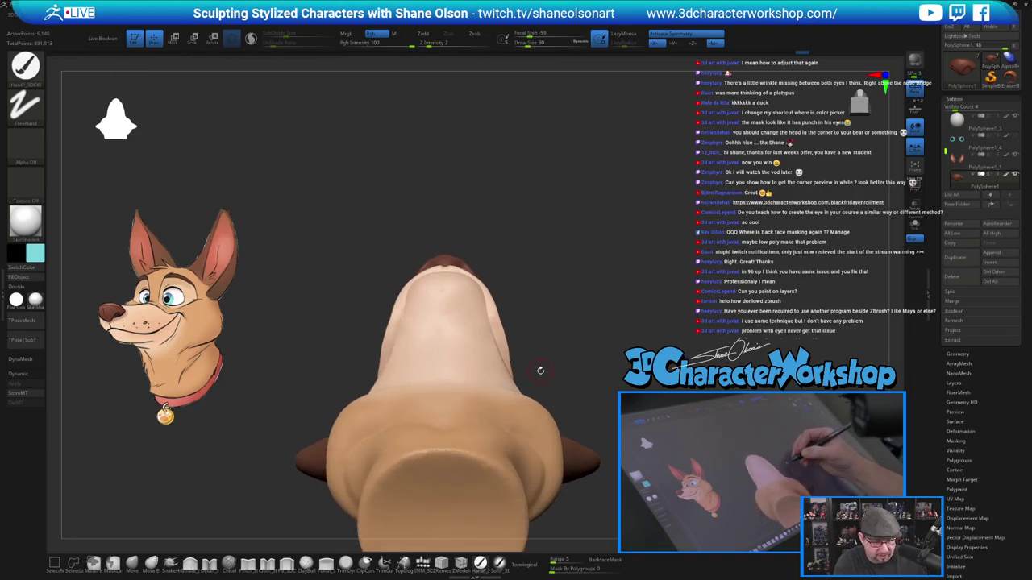
pyautogui.click(132, 564)
pyautogui.press('s')
pyautogui.moveTo(528, 303)
pyautogui.mouseDown()
pyautogui.moveTo(544, 303)
pyautogui.moveTo(555, 282)
pyautogui.mouseUp()
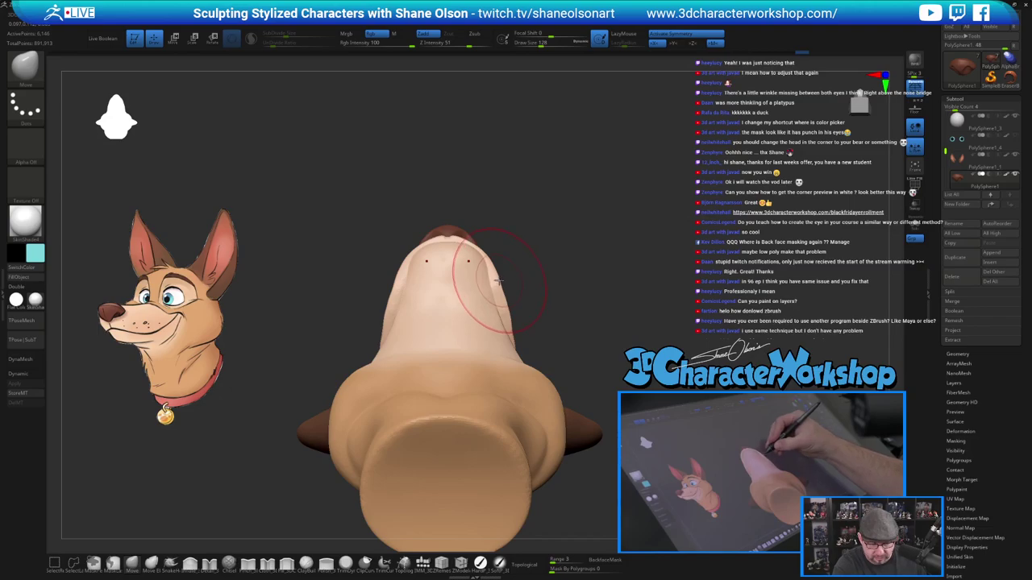
pyautogui.click(528, 564)
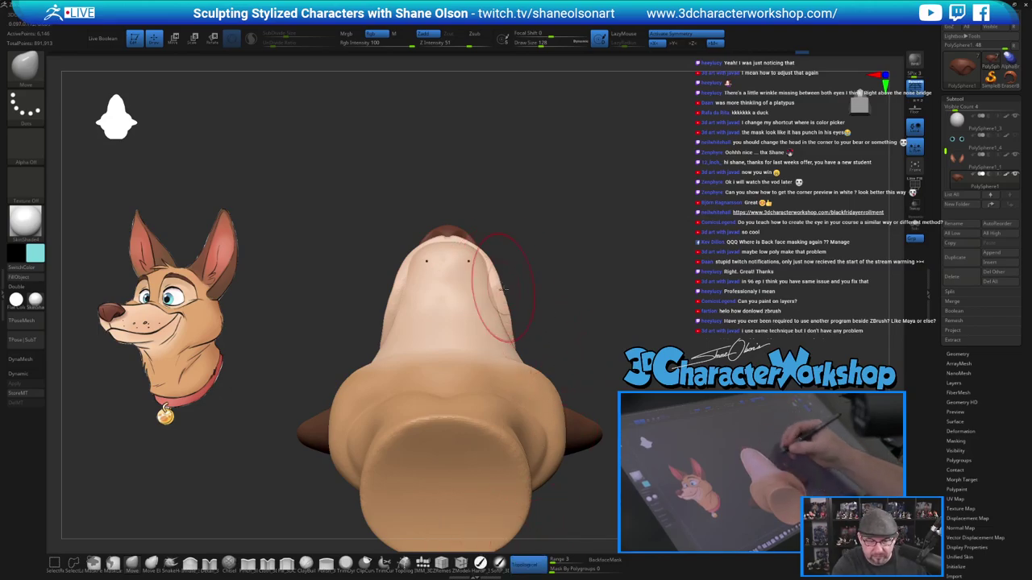
# Make the head the active subtool again and clear its mask.
pyautogui.moveTo(506, 266); pyautogui.dragTo(512, 387)
pyautogui.keyDown('alt'); pyautogui.click(503, 258); pyautogui.keyUp('alt')
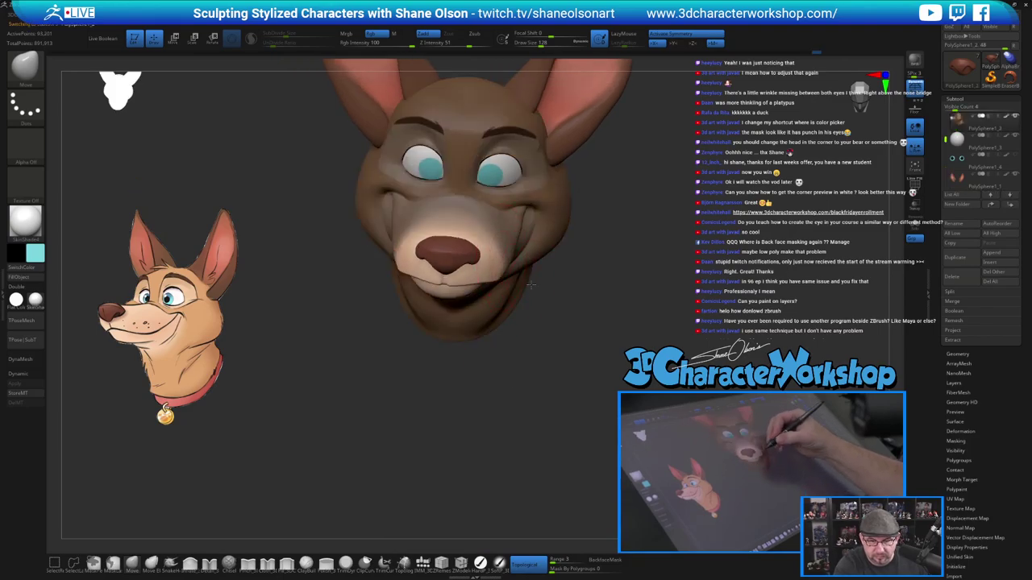
pyautogui.moveTo(532, 285); pyautogui.dragTo(536, 242)
pyautogui.moveTo(591, 371)
pyautogui.keyDown('ctrl'); pyautogui.mouseDown()
pyautogui.moveTo(603, 388)
pyautogui.moveTo(568, 306)
pyautogui.mouseUp(); pyautogui.keyUp('ctrl')
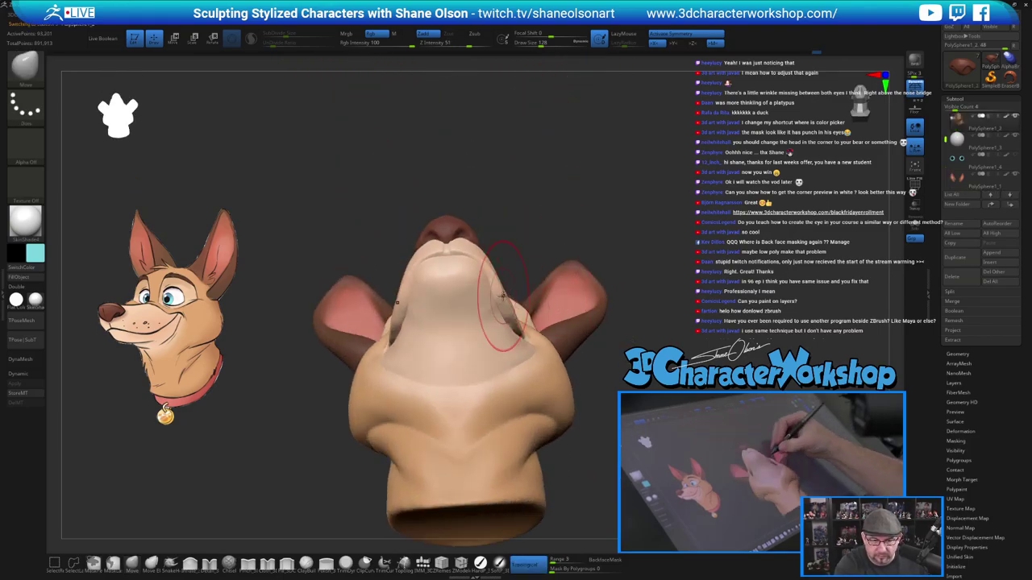
# Nudge the side of the muzzle from below with the Move brush, reduce its draw size to 112, and check the muzzle from above.
pyautogui.moveTo(517, 327); pyautogui.dragTo(510, 319)
pyautogui.press('[')
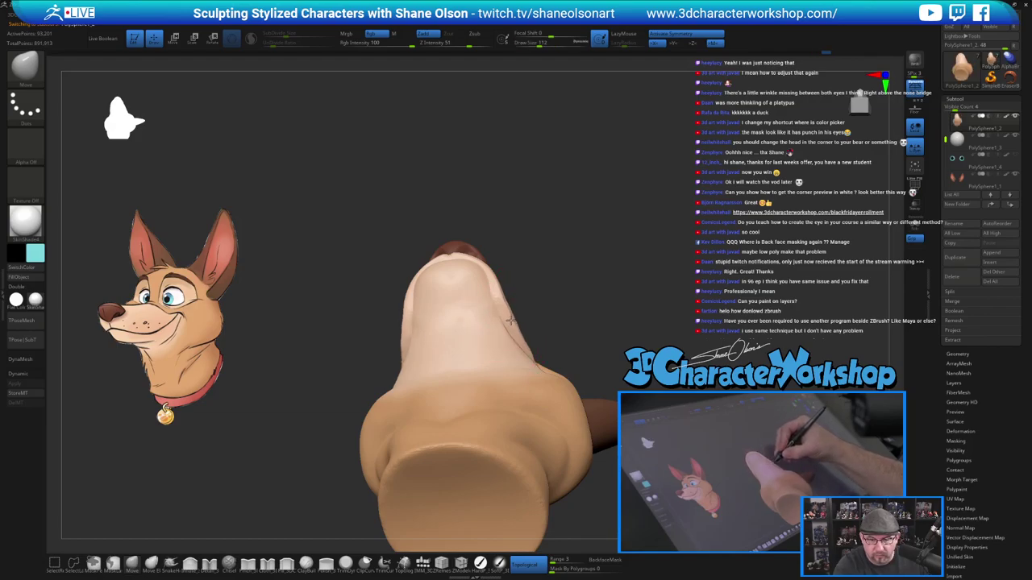
pyautogui.moveTo(533, 246); pyautogui.dragTo(537, 405)
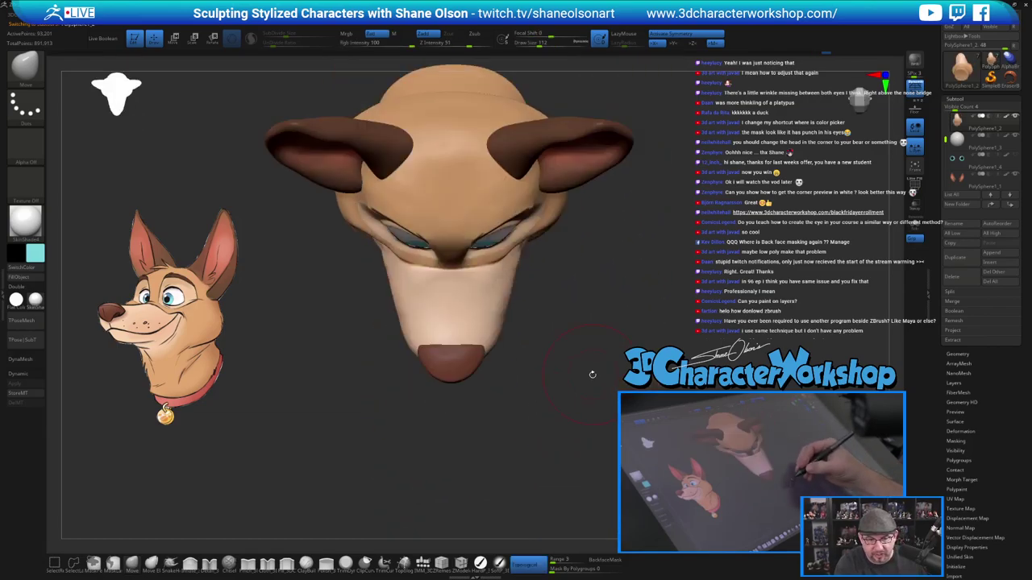
pyautogui.moveTo(592, 375)
pyautogui.keyDown('alt'); pyautogui.mouseDown()
pyautogui.moveTo(589, 430)
pyautogui.moveTo(620, 416)
pyautogui.moveTo(621, 460)
pyautogui.mouseUp(); pyautogui.keyUp('alt')
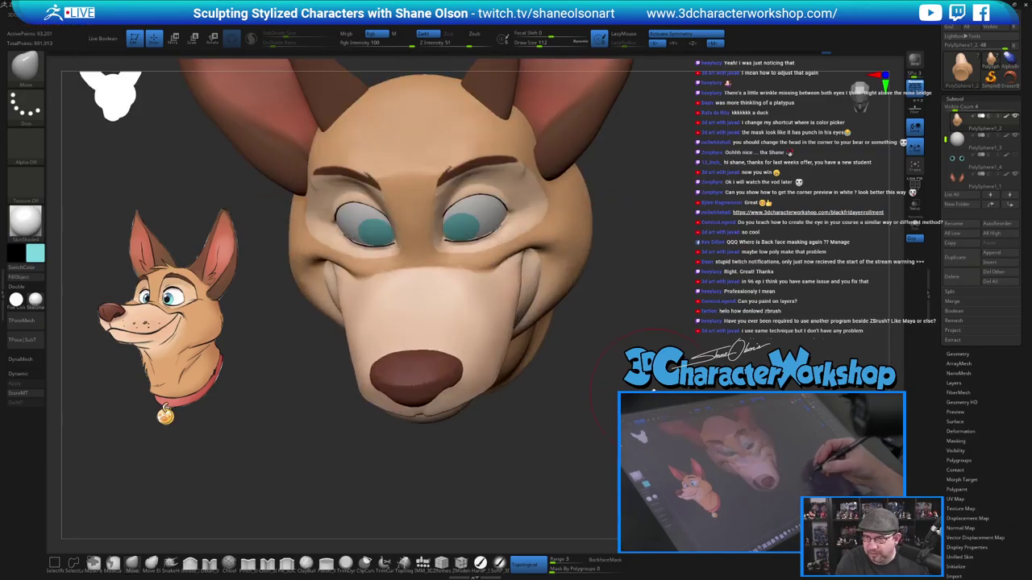
# Switch to a finer sculpting brush at draw size 28 for the area between the eyes.
pyautogui.press('[')
pyautogui.press('[')
pyautogui.press('[')
pyautogui.keyDown('alt'); pyautogui.moveTo(629, 395); pyautogui.dragTo(624, 447); pyautogui.keyUp('alt')
pyautogui.click(248, 564)
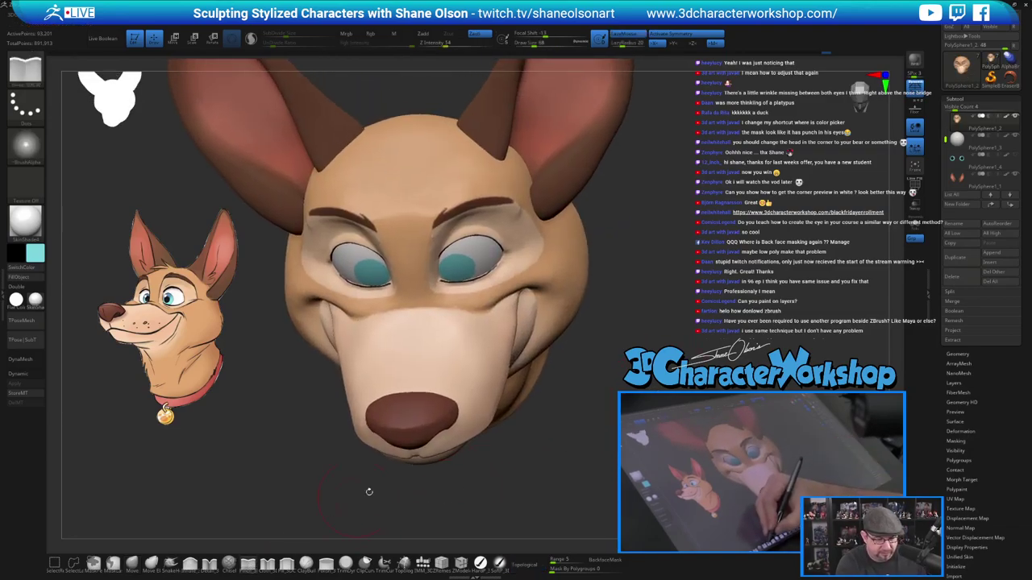
pyautogui.press('s')
pyautogui.moveTo(622, 400); pyautogui.dragTo(574, 377)
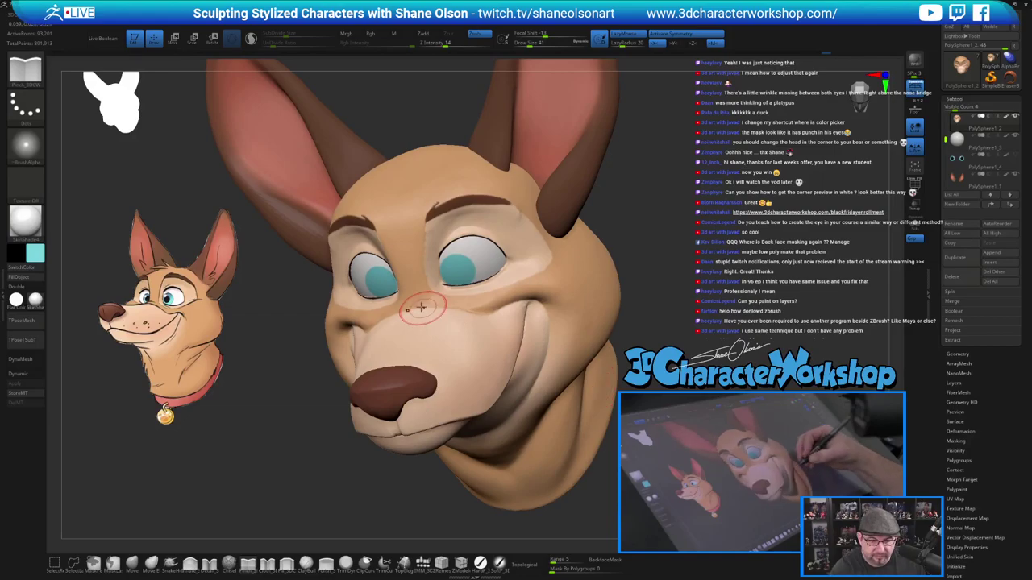
pyautogui.press('s')
pyautogui.moveTo(420, 307); pyautogui.dragTo(414, 307)
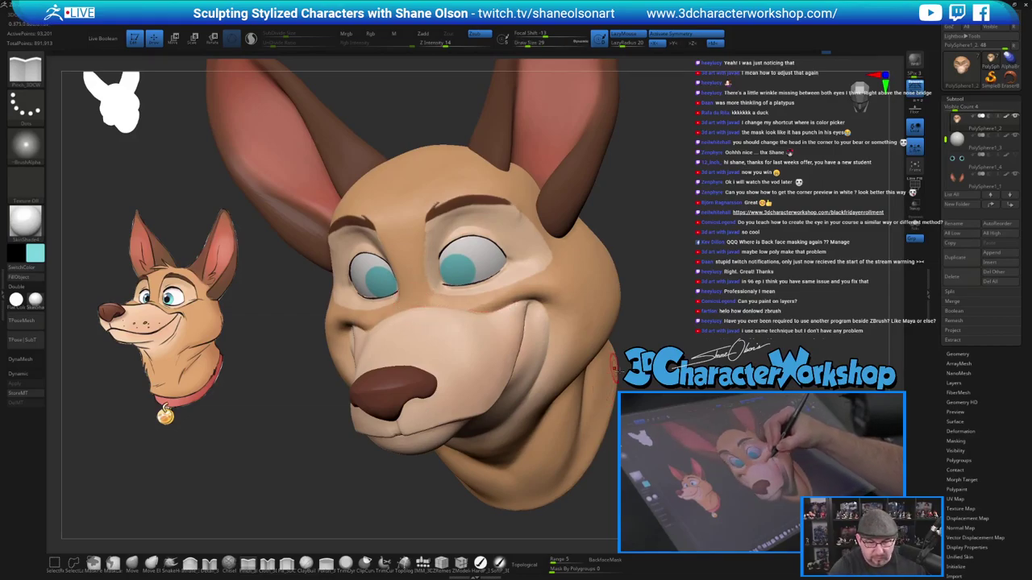
pyautogui.moveTo(619, 371); pyautogui.dragTo(619, 395)
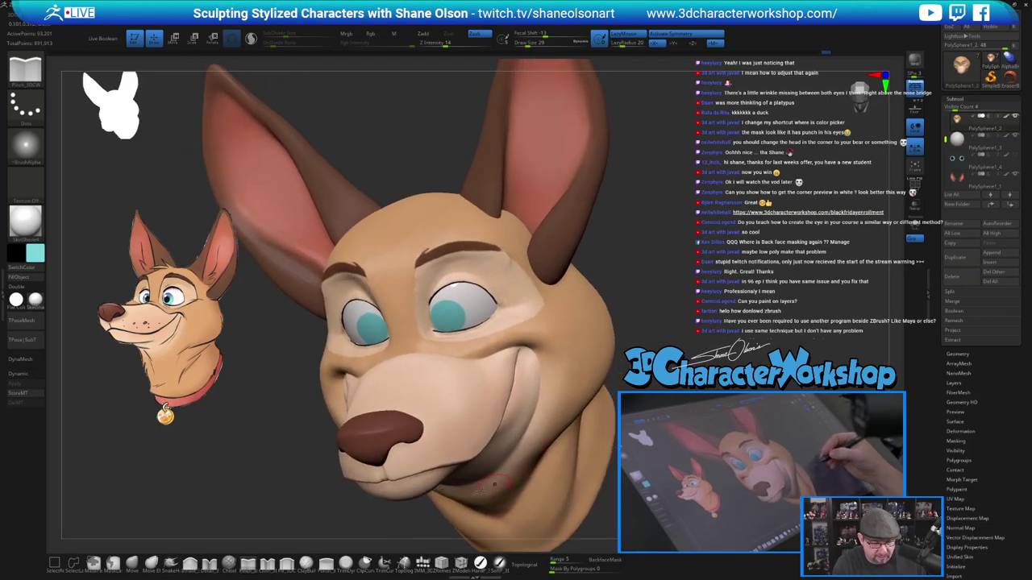
# Switch to the sculpting brush at draw size 21, smooth the top of the nose bridge, and enable Sculptris Pro.
pyautogui.click(268, 564)
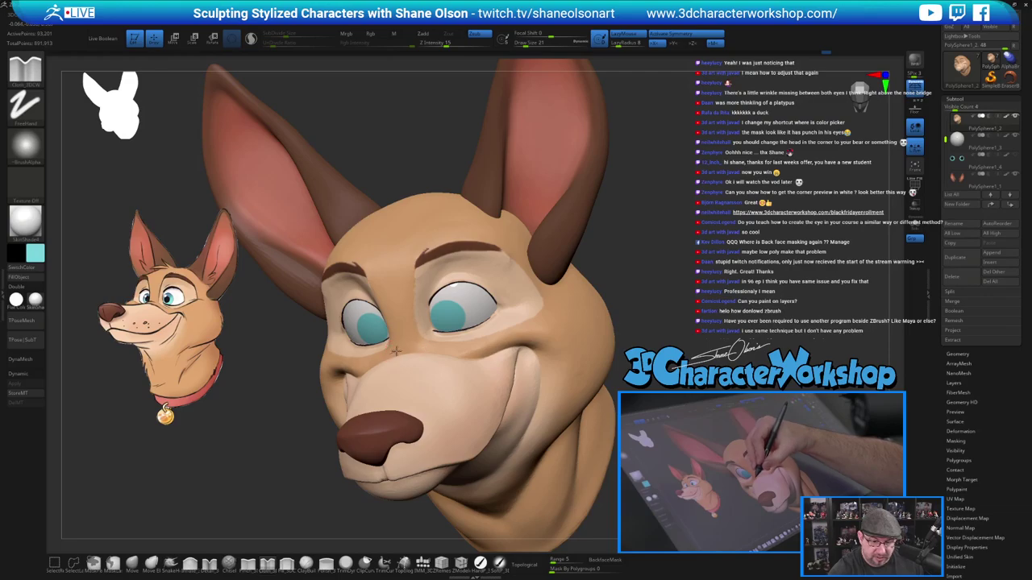
pyautogui.keyDown('shift'); pyautogui.moveTo(445, 340); pyautogui.dragTo(408, 348); pyautogui.keyUp('shift')
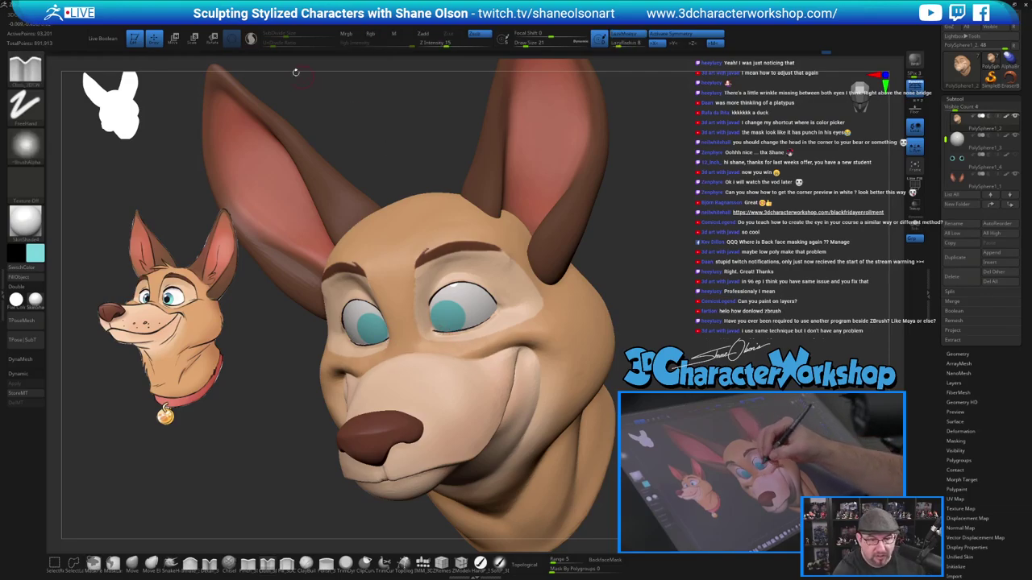
pyautogui.click(251, 38)
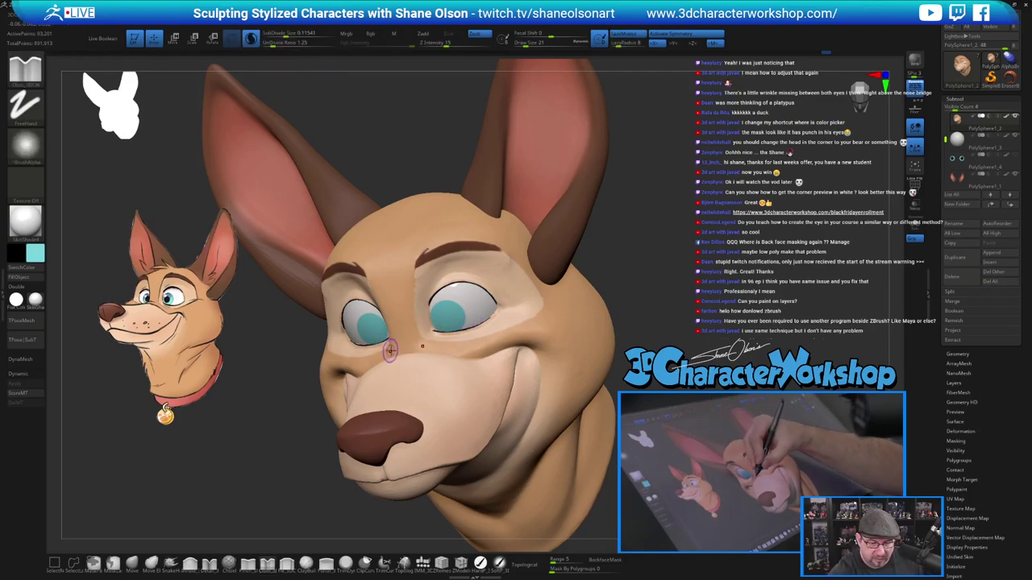
# Try strokes for a small wrinkle above the nose bridge between the eyes, undoing each attempt.
pyautogui.keyDown('shift'); pyautogui.moveTo(427, 347); pyautogui.dragTo(397, 350); pyautogui.keyUp('shift')
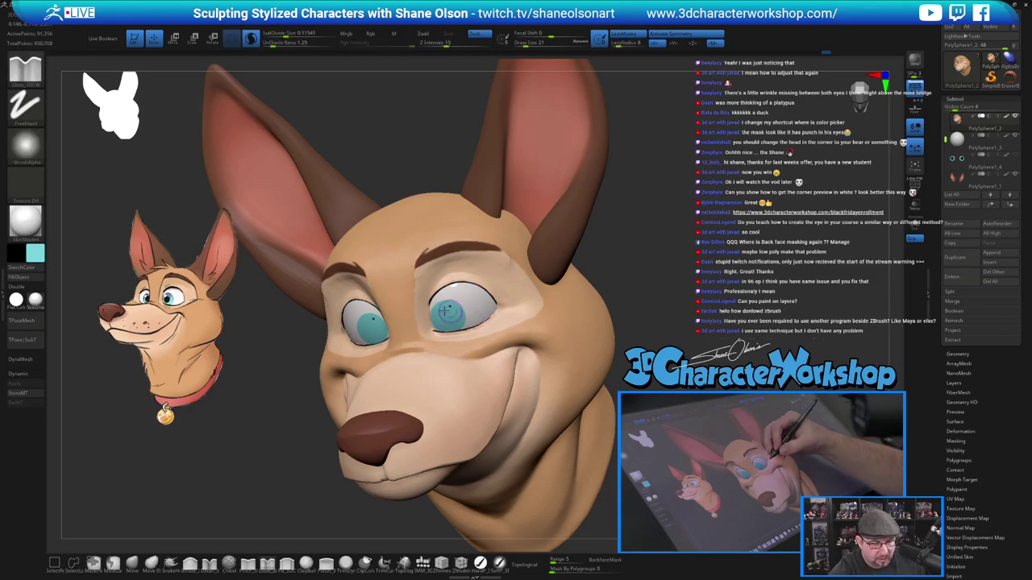
pyautogui.hotkey('ctrl', 'z')
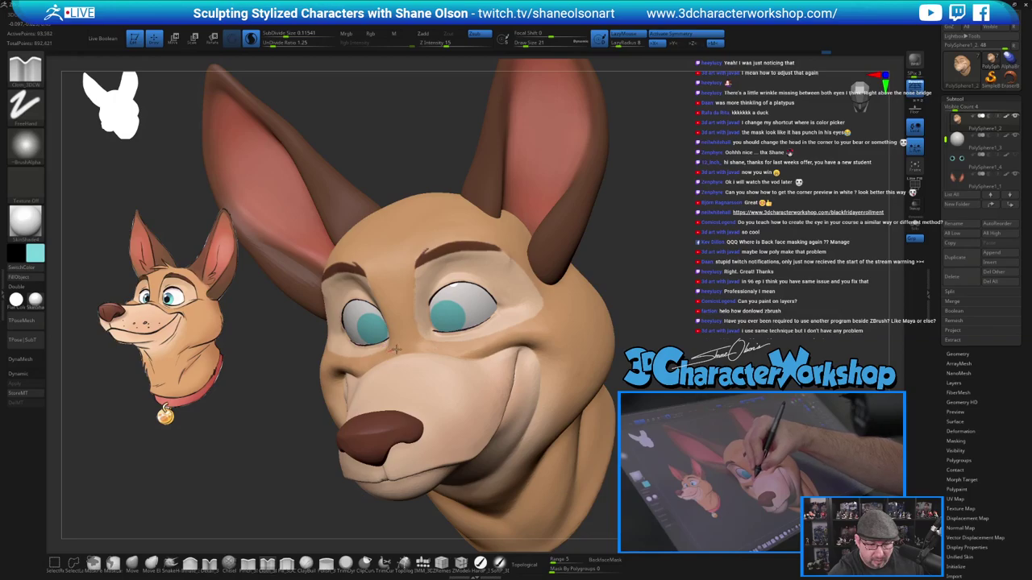
pyautogui.moveTo(397, 349); pyautogui.dragTo(418, 350)
pyautogui.hotkey('ctrl', 'z')
# Set the brush intensity to 11 for a subtle wrinkle above the nose bridge, and check it from a three-quarter view.
pyautogui.click(442, 43)
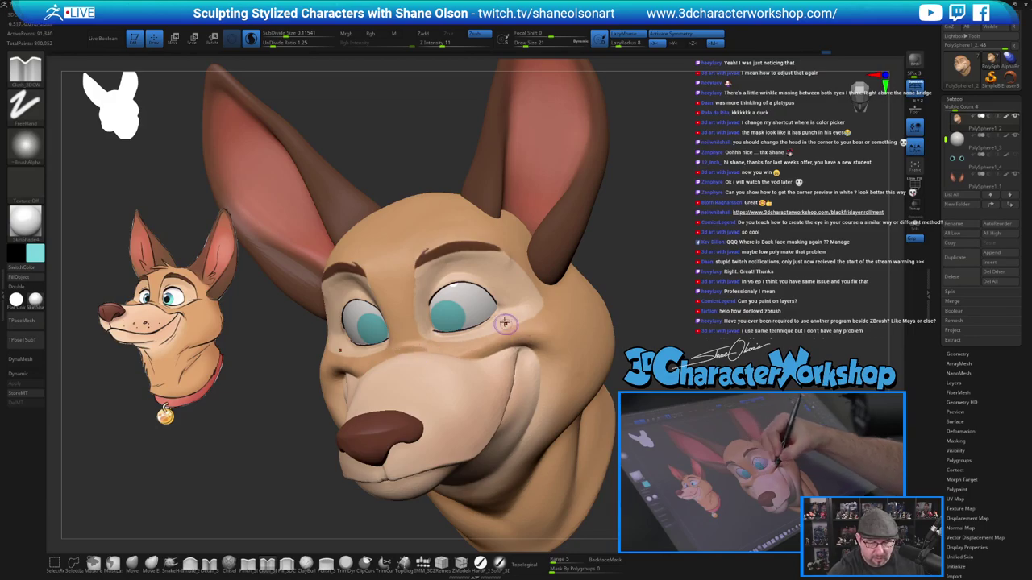
pyautogui.moveTo(661, 403)
pyautogui.mouseDown()
pyautogui.moveTo(722, 367)
pyautogui.moveTo(742, 371)
pyautogui.moveTo(677, 413)
pyautogui.moveTo(718, 421)
pyautogui.moveTo(732, 440)
pyautogui.mouseUp()
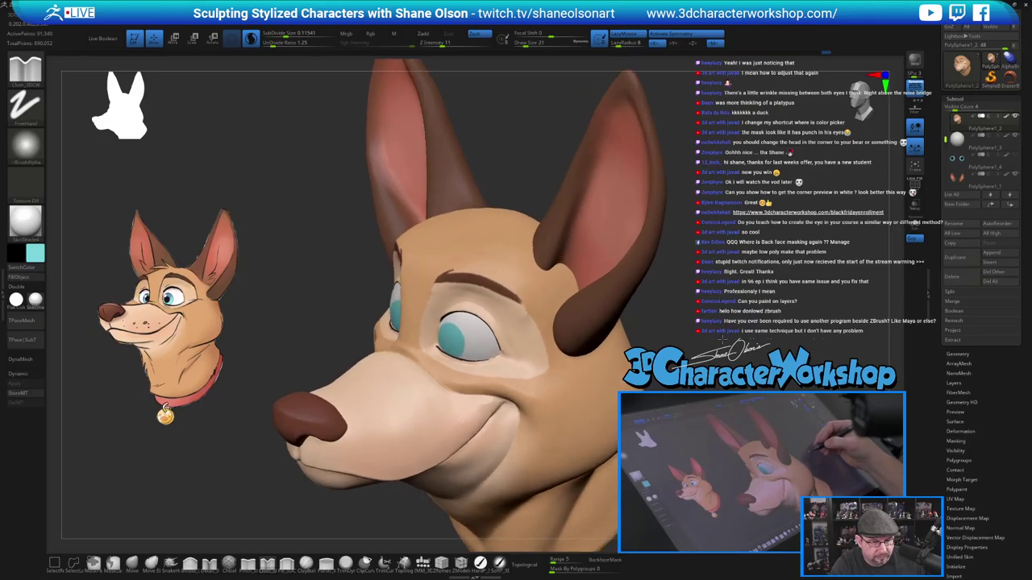
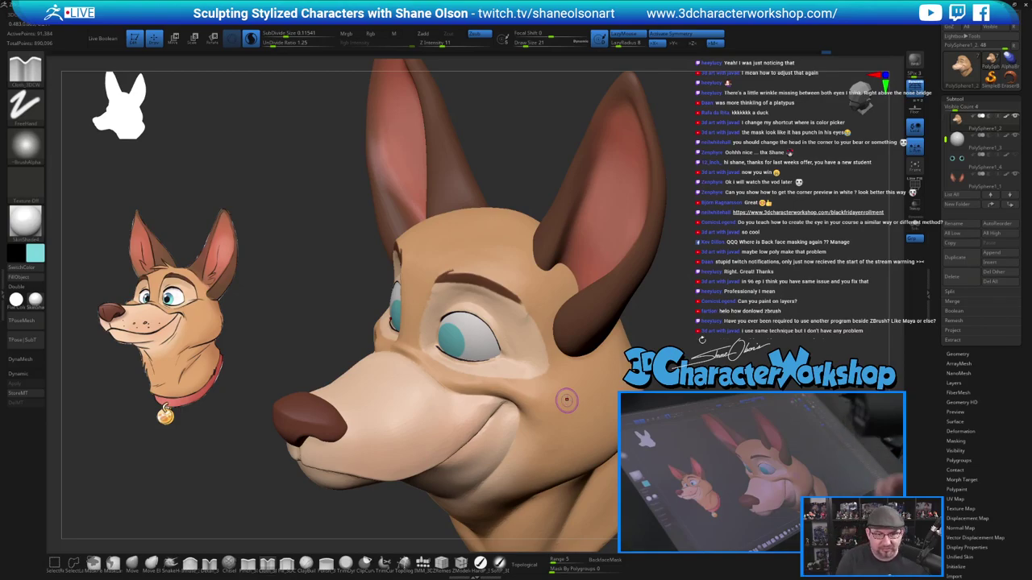
# Switch to the SnakeHook brush and turn off its topological masking, dismissing the Auto Masking notes.
pyautogui.moveTo(677, 354)
pyautogui.mouseDown()
pyautogui.moveTo(695, 340)
pyautogui.moveTo(711, 387)
pyautogui.moveTo(662, 360)
pyautogui.mouseUp()
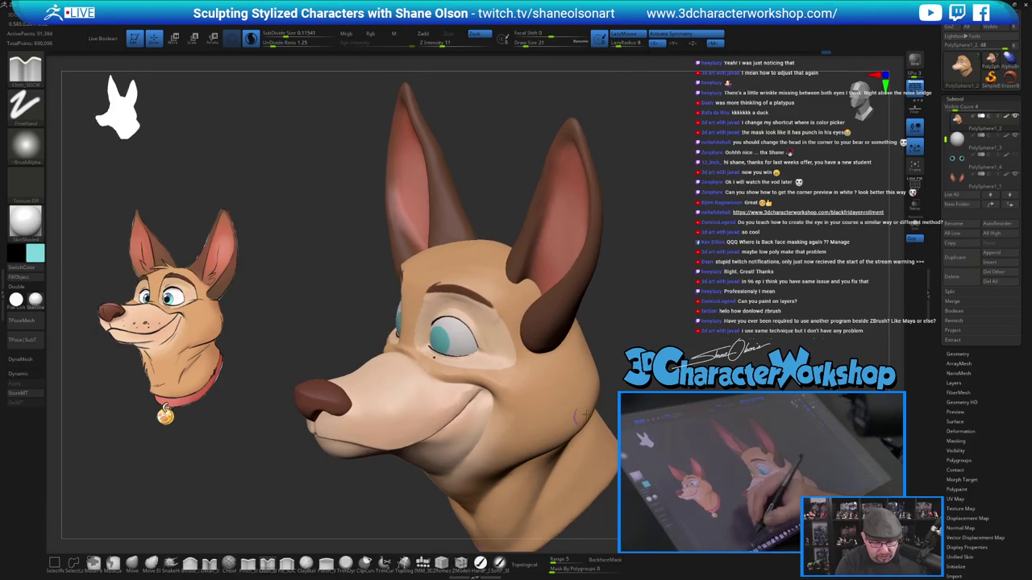
pyautogui.click(171, 563)
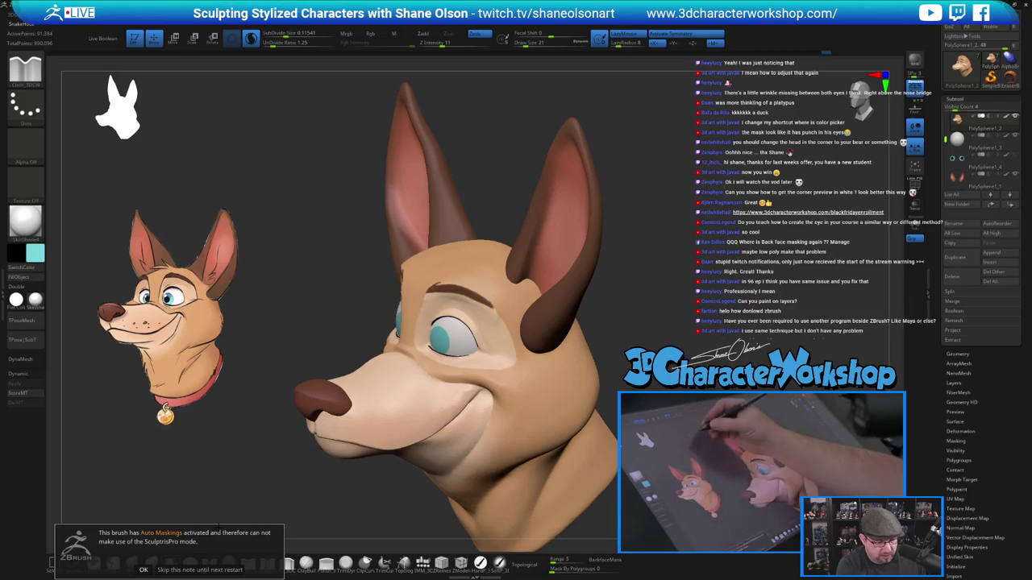
pyautogui.click(144, 569)
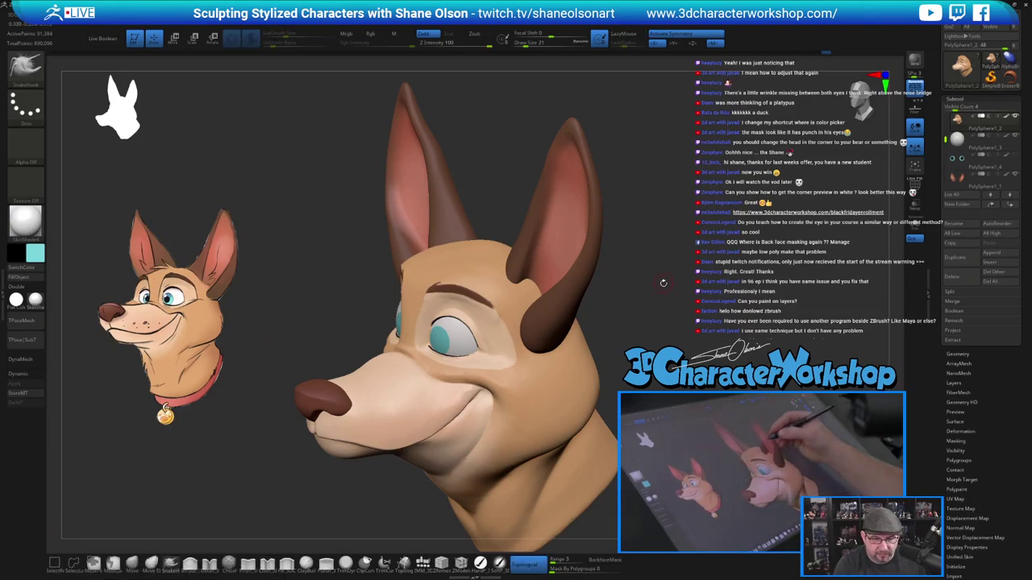
pyautogui.press('ctrl')
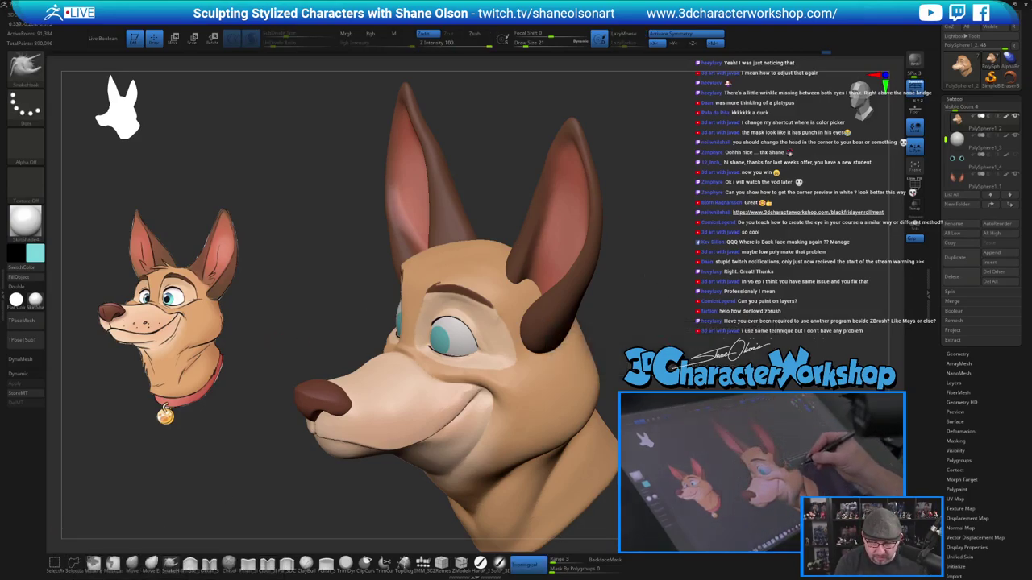
pyautogui.click(251, 38)
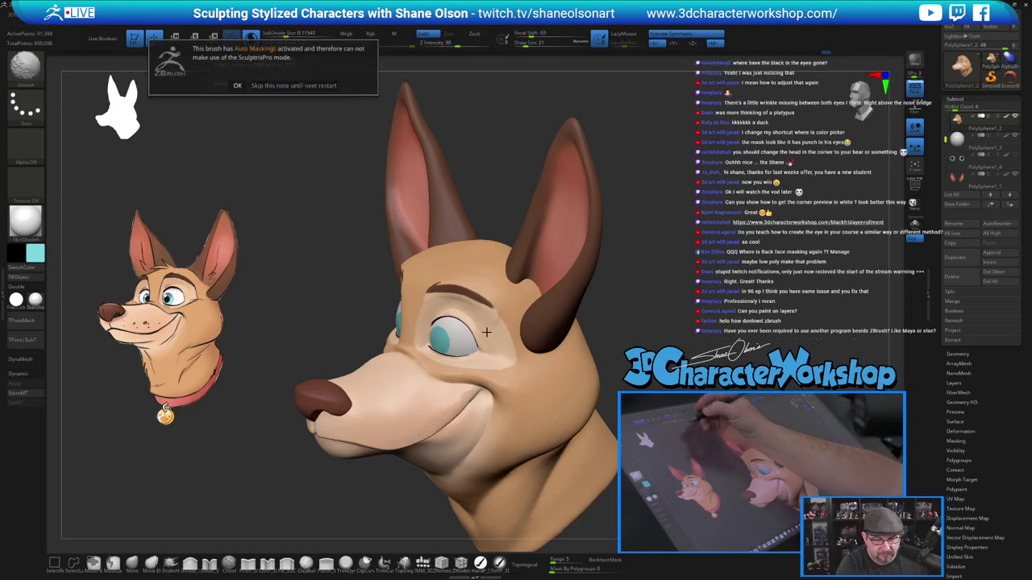
pyautogui.press('shift')
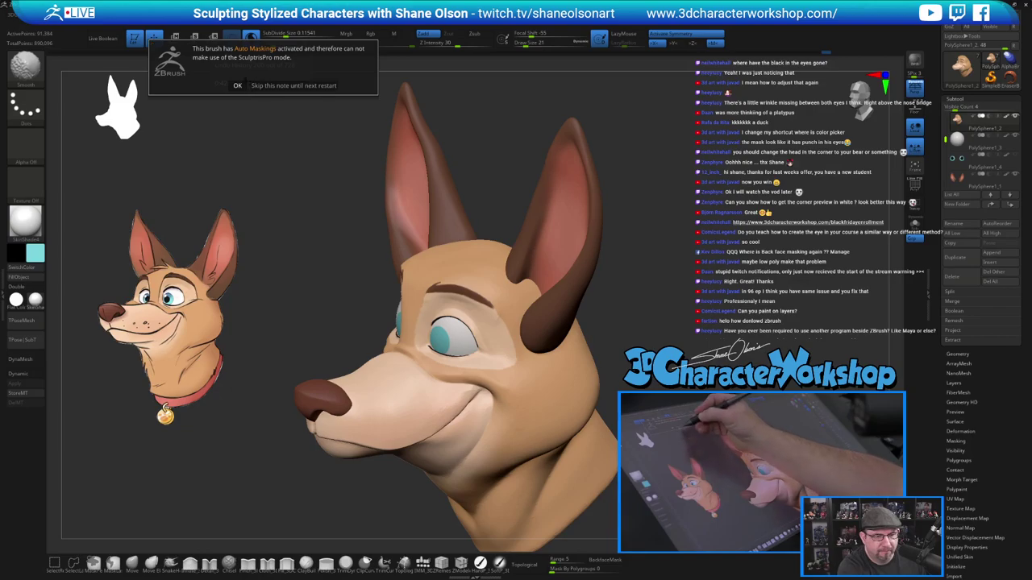
pyautogui.click(238, 86)
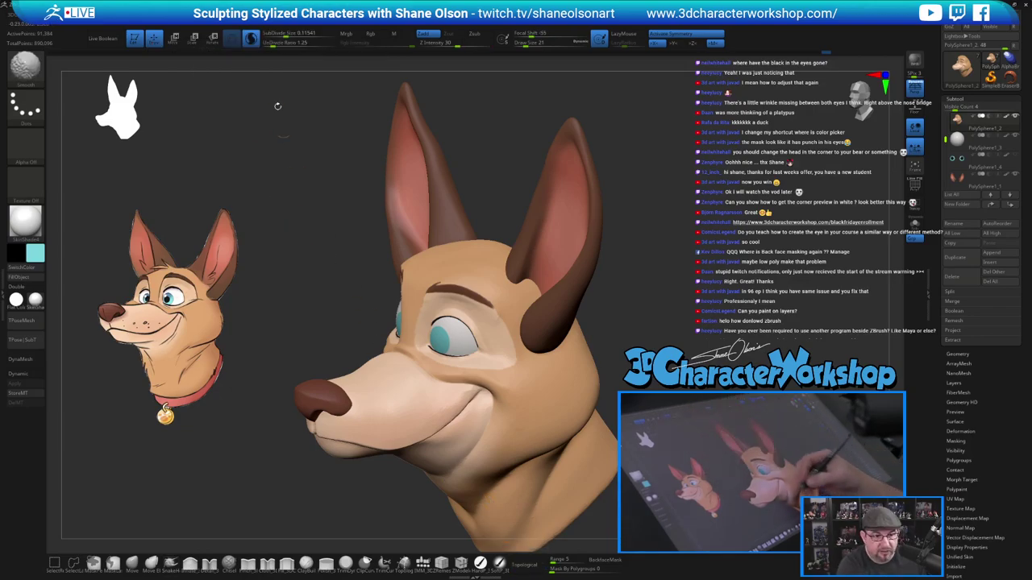
pyautogui.keyDown('shift'); pyautogui.click(252, 39); pyautogui.keyUp('shift')
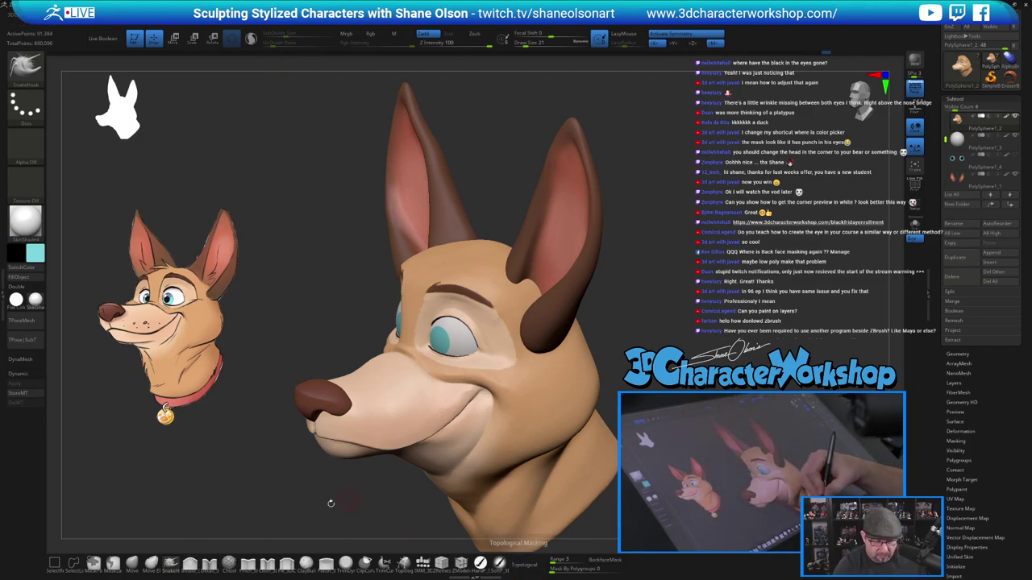
pyautogui.click(171, 564)
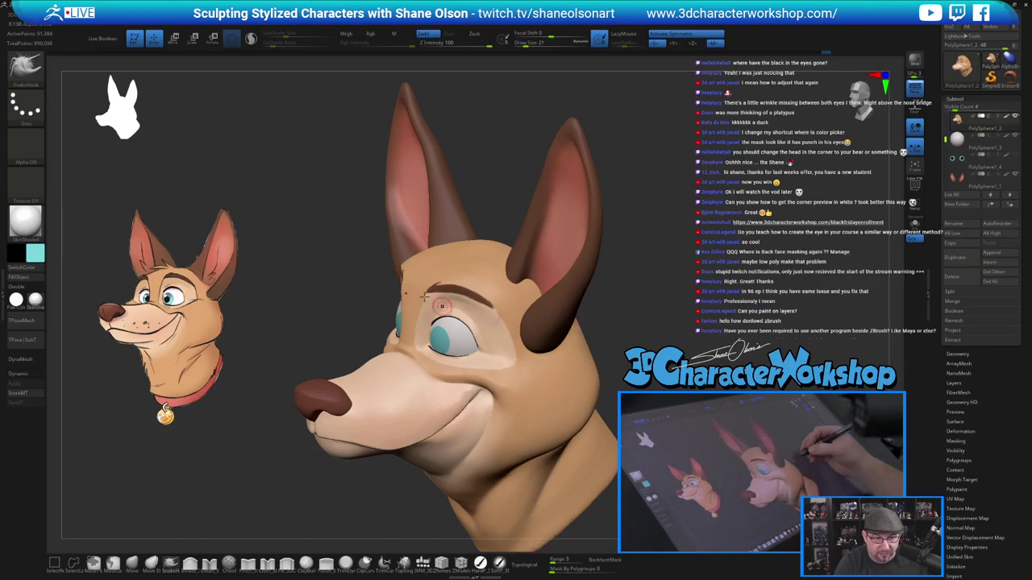
# Enable Sculptris Pro for the SnakeHook brush, set the draw size to 29, and turn off symmetry.
pyautogui.click(250, 39)
pyautogui.press('s')
pyautogui.moveTo(625, 297); pyautogui.dragTo(629, 296)
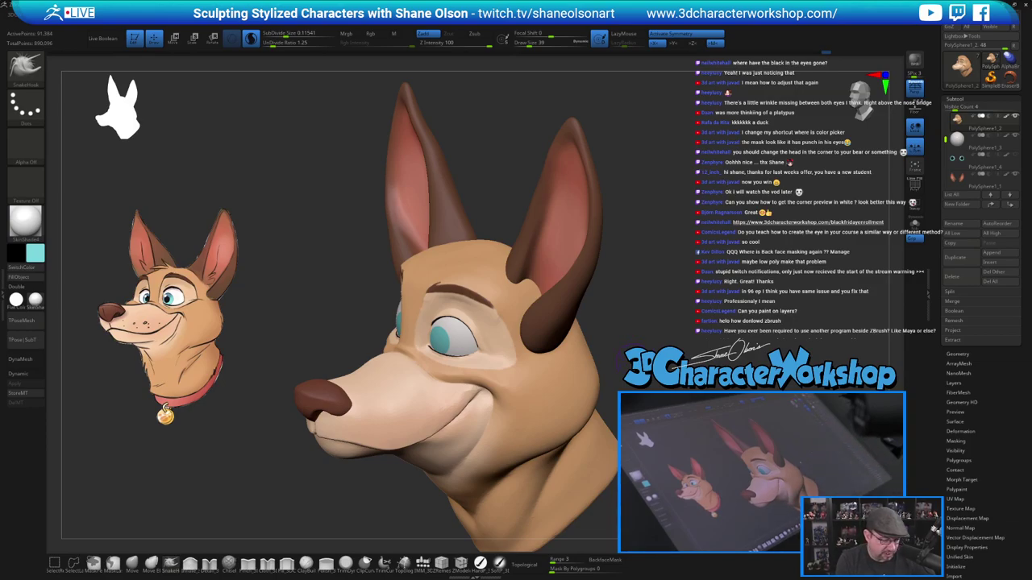
pyautogui.moveTo(655, 258)
pyautogui.mouseDown()
pyautogui.moveTo(654, 301)
pyautogui.moveTo(657, 287)
pyautogui.mouseUp()
pyautogui.press('s')
pyautogui.press('s')
pyautogui.press('x')
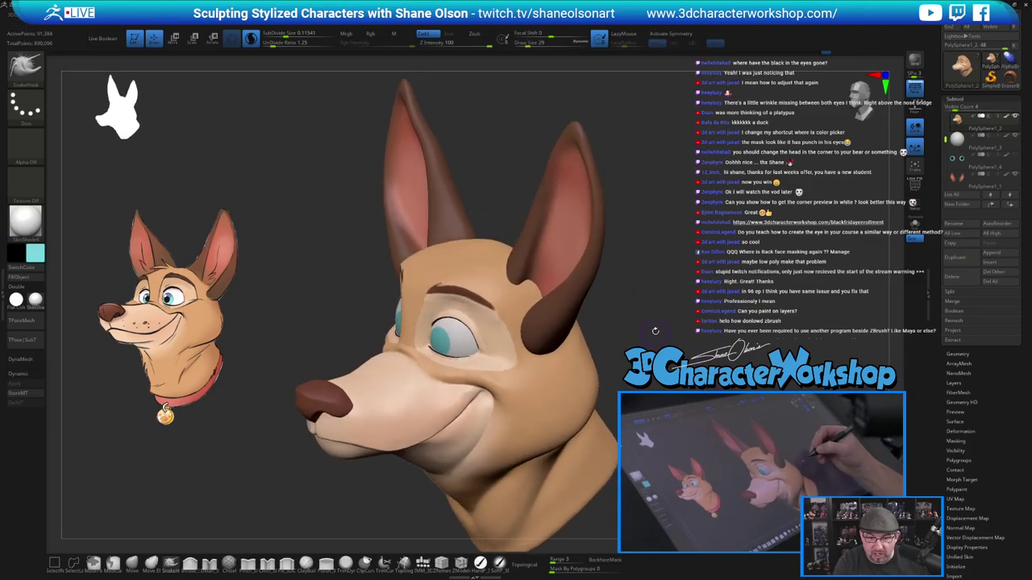
# Try pulling a hair tuft out of the top of the forehead, undoing each attempt.
pyautogui.keyDown('alt'); pyautogui.moveTo(655, 331); pyautogui.dragTo(629, 377); pyautogui.keyUp('alt')
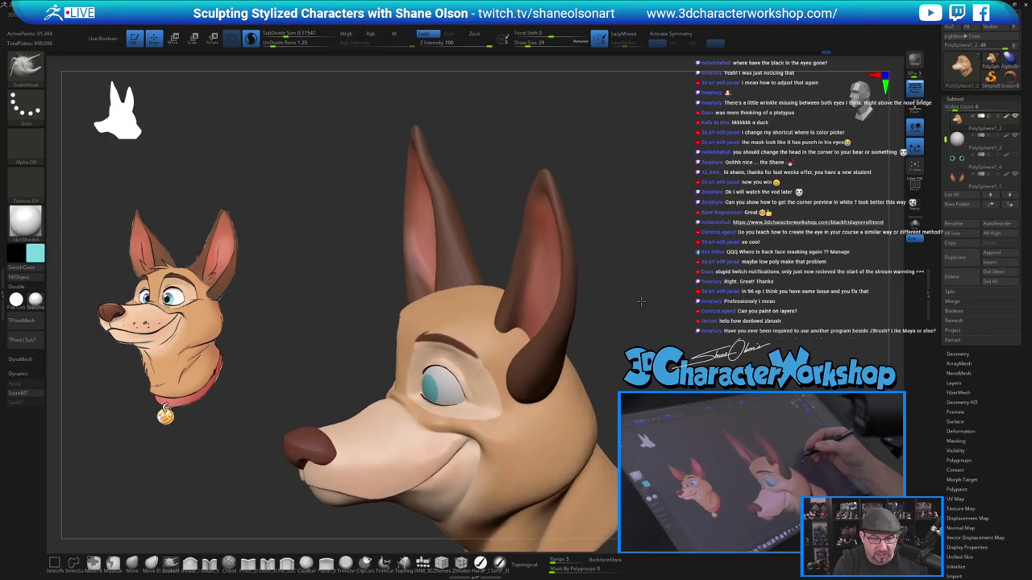
pyautogui.moveTo(643, 308); pyautogui.dragTo(635, 342)
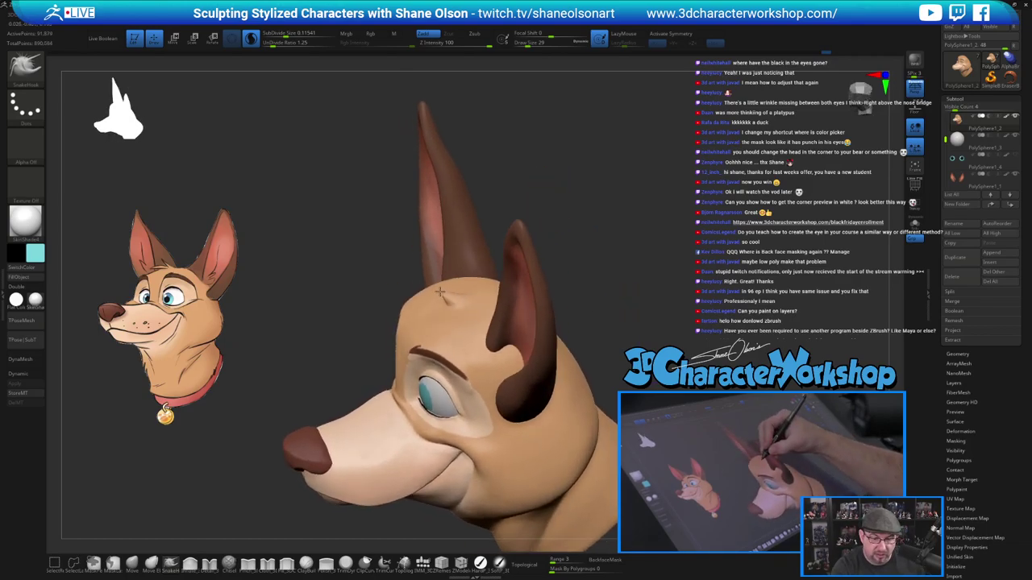
pyautogui.hotkey('ctrl', 'z')
pyautogui.moveTo(578, 269); pyautogui.dragTo(568, 281)
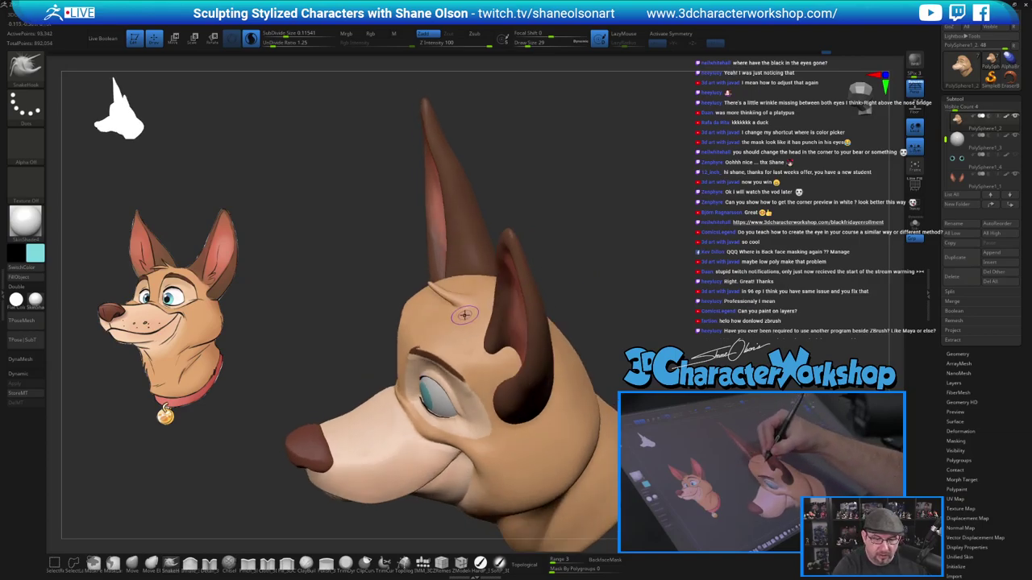
pyautogui.moveTo(460, 314); pyautogui.dragTo(401, 329)
pyautogui.moveTo(632, 329); pyautogui.dragTo(672, 390)
pyautogui.press(']')
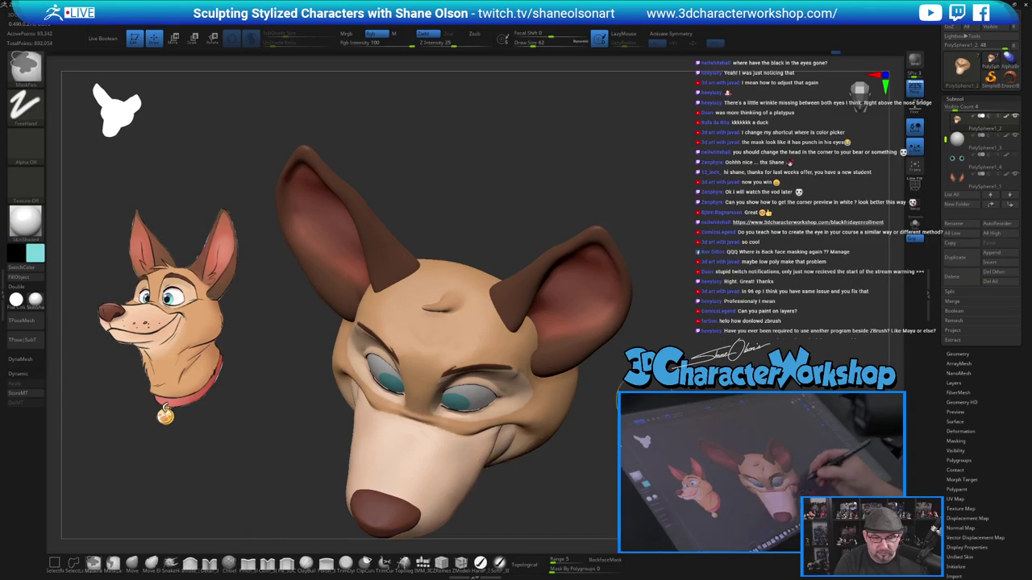
pyautogui.press('s')
pyautogui.moveTo(448, 309); pyautogui.dragTo(445, 308)
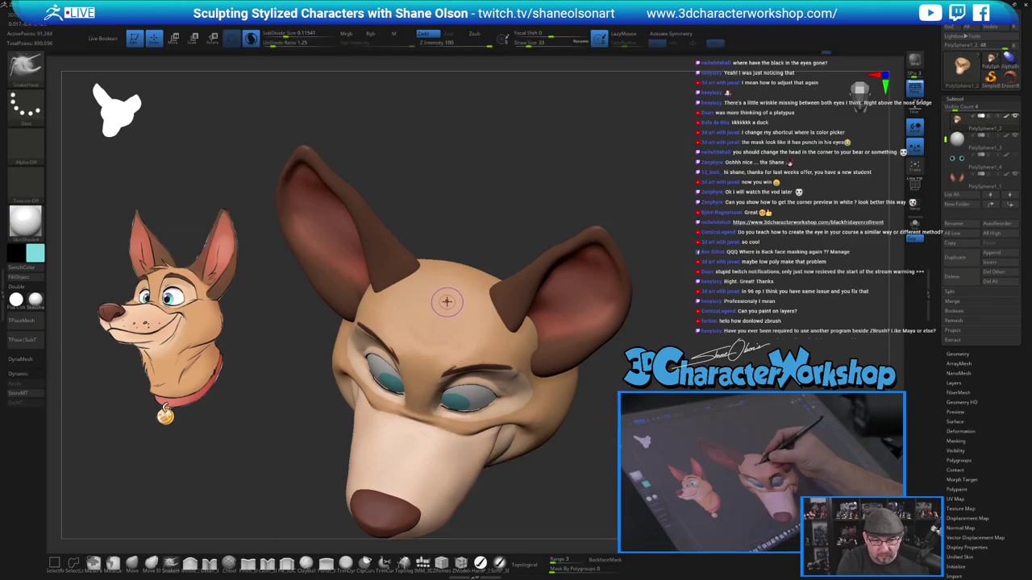
pyautogui.hotkey('ctrl', 'z')
# Pull a pointed hair tuft forward from the top of the head between the ears at draw size 33.
pyautogui.moveTo(610, 403); pyautogui.dragTo(655, 528)
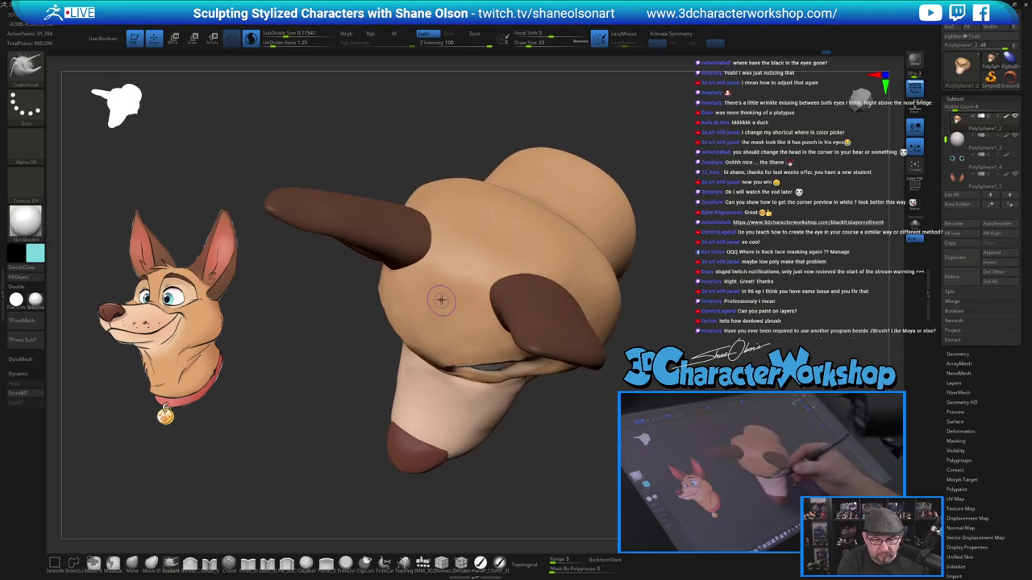
pyautogui.moveTo(414, 325); pyautogui.dragTo(405, 334)
pyautogui.hotkey('ctrl', 'z')
pyautogui.moveTo(593, 484); pyautogui.dragTo(579, 415)
pyautogui.moveTo(441, 294); pyautogui.dragTo(397, 322)
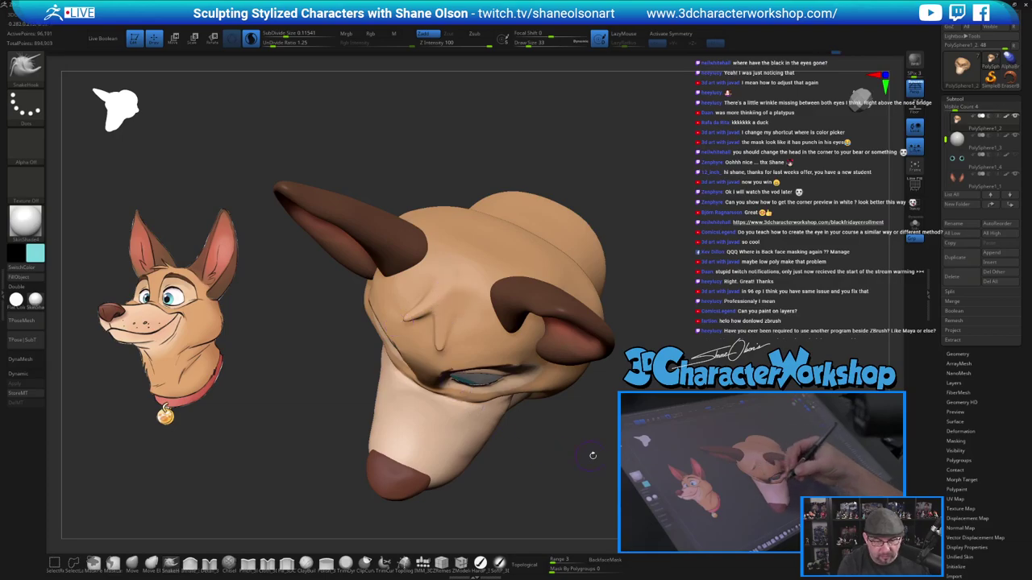
# Try pulling a second hair tuft beside the first at draw size 33, undoing the attempts.
pyautogui.hotkey('ctrl', 'z')
pyautogui.hotkey('ctrl', 'z')
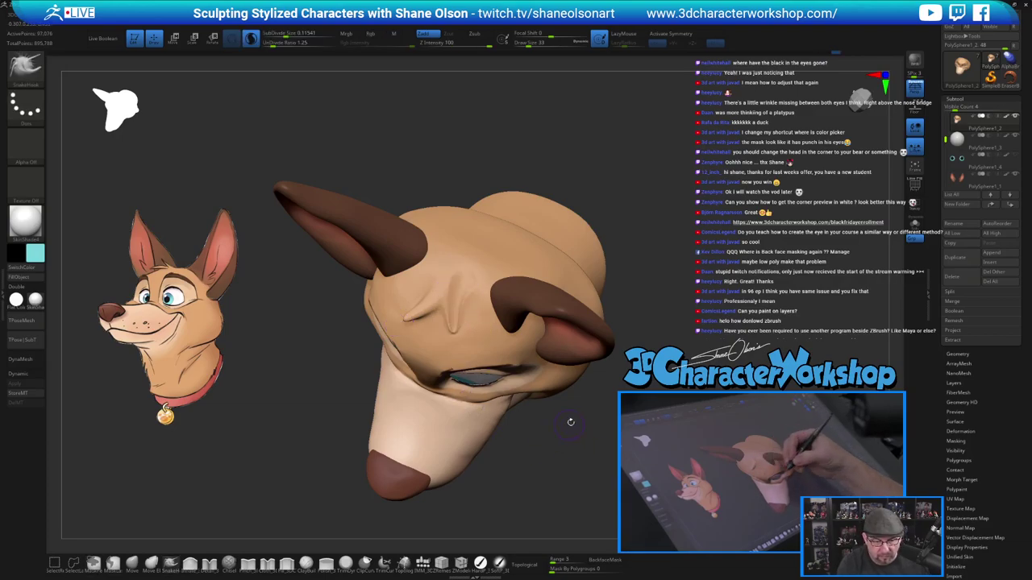
pyautogui.moveTo(572, 436); pyautogui.dragTo(566, 457)
pyautogui.moveTo(470, 273); pyautogui.dragTo(456, 319)
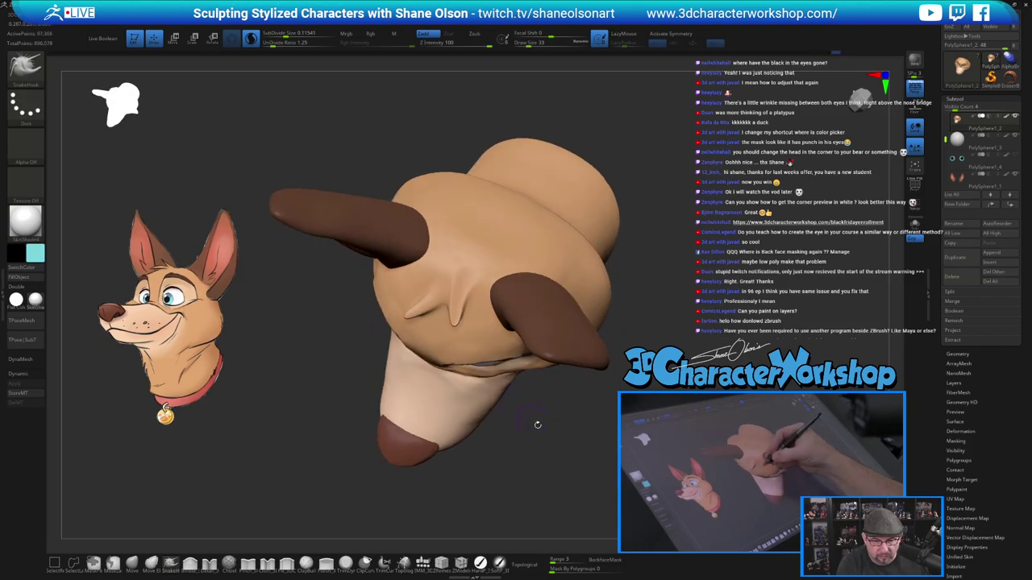
pyautogui.moveTo(601, 476); pyautogui.dragTo(595, 452)
pyautogui.hotkey('ctrl', 'z')
pyautogui.hotkey('ctrl', 'z')
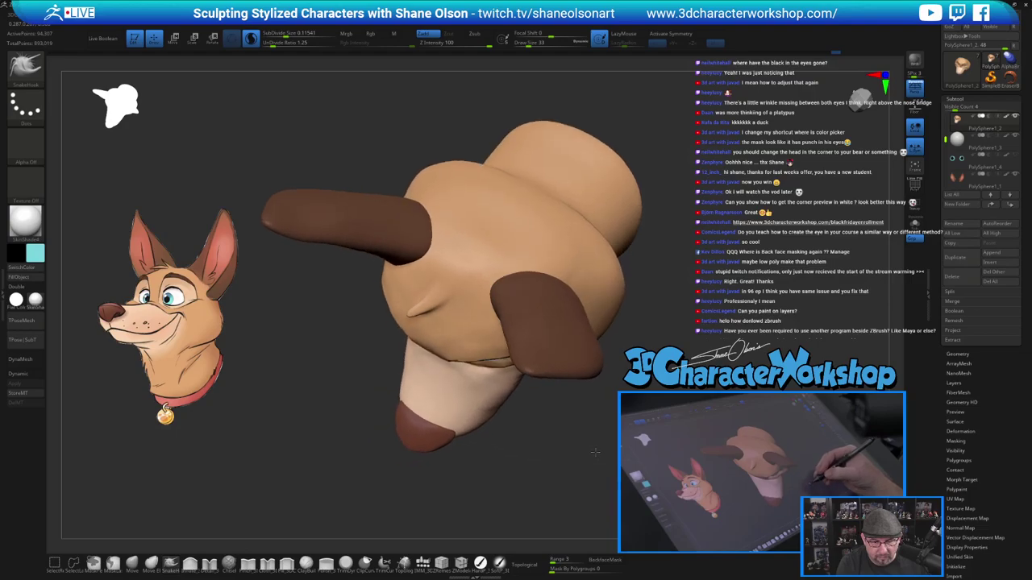
# Raise the draw size to 37 and retry strokes for the second hair tuft, undoing each one.
pyautogui.moveTo(594, 452); pyautogui.dragTo(588, 436, button='right')
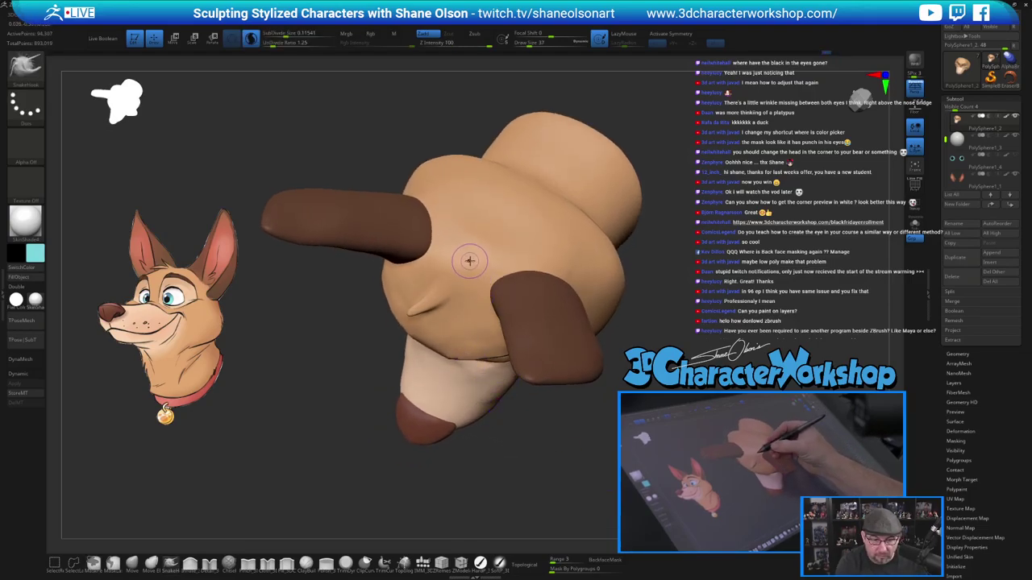
pyautogui.moveTo(469, 261); pyautogui.dragTo(463, 345)
pyautogui.hotkey('ctrl', 'z')
pyautogui.moveTo(555, 443); pyautogui.dragTo(546, 465)
pyautogui.moveTo(613, 486); pyautogui.dragTo(622, 511)
pyautogui.hotkey('ctrl', 'z')
pyautogui.moveTo(476, 252); pyautogui.dragTo(474, 297, button='right')
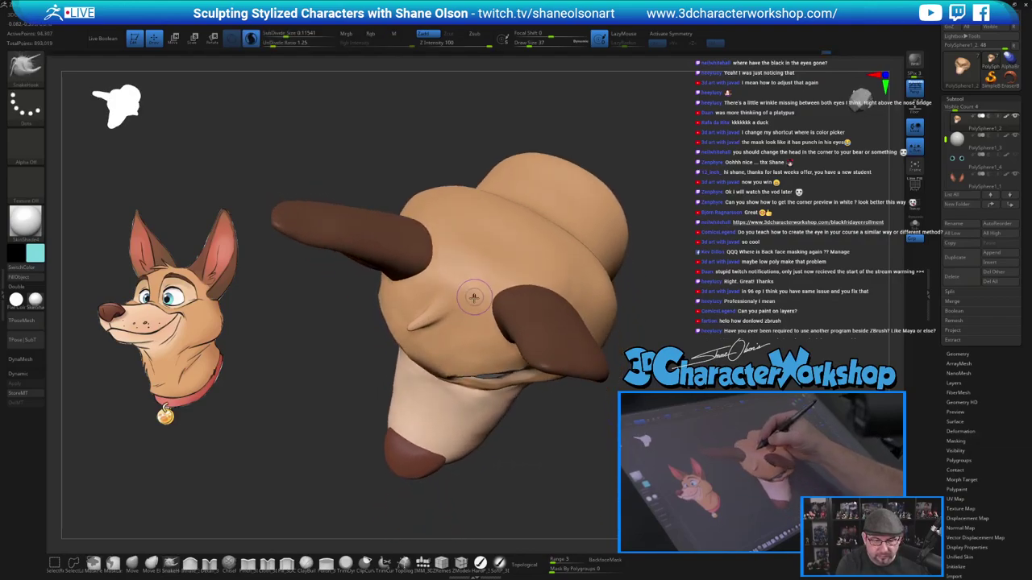
pyautogui.moveTo(475, 273); pyautogui.dragTo(461, 328)
pyautogui.hotkey('ctrl', 'z')
# Pull the second hair tuft out beside the first and refine both tufts from the side at draw size 37.
pyautogui.moveTo(484, 248); pyautogui.dragTo(480, 299, button='right')
pyautogui.moveTo(481, 275); pyautogui.dragTo(467, 332)
pyautogui.moveTo(615, 391)
pyautogui.mouseDown()
pyautogui.moveTo(605, 245)
pyautogui.moveTo(689, 248)
pyautogui.moveTo(604, 262)
pyautogui.mouseUp()
pyautogui.moveTo(738, 386)
pyautogui.mouseDown()
pyautogui.moveTo(741, 375)
pyautogui.moveTo(645, 343)
pyautogui.moveTo(682, 329)
pyautogui.mouseUp()
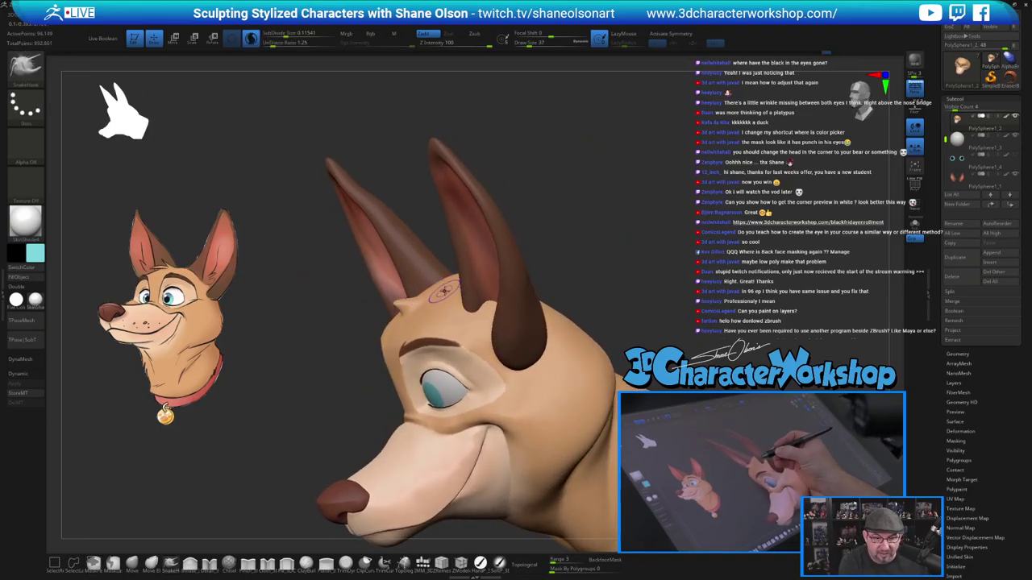
pyautogui.moveTo(444, 291)
pyautogui.keyDown('shift'); pyautogui.mouseDown()
pyautogui.moveTo(412, 300)
pyautogui.moveTo(436, 284)
pyautogui.mouseUp(); pyautogui.keyUp('shift')
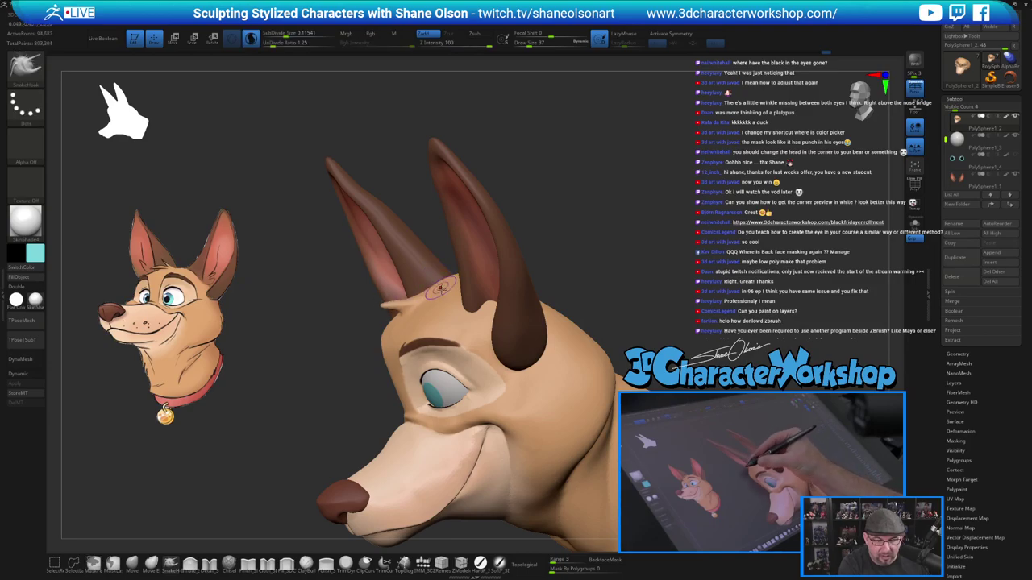
# Reshape the two hair tufts from above at draw size 74 and smooth the area where they join the head.
pyautogui.moveTo(585, 318); pyautogui.dragTo(635, 529)
pyautogui.moveTo(670, 464)
pyautogui.mouseDown()
pyautogui.moveTo(666, 362)
pyautogui.moveTo(669, 437)
pyautogui.moveTo(699, 459)
pyautogui.mouseUp()
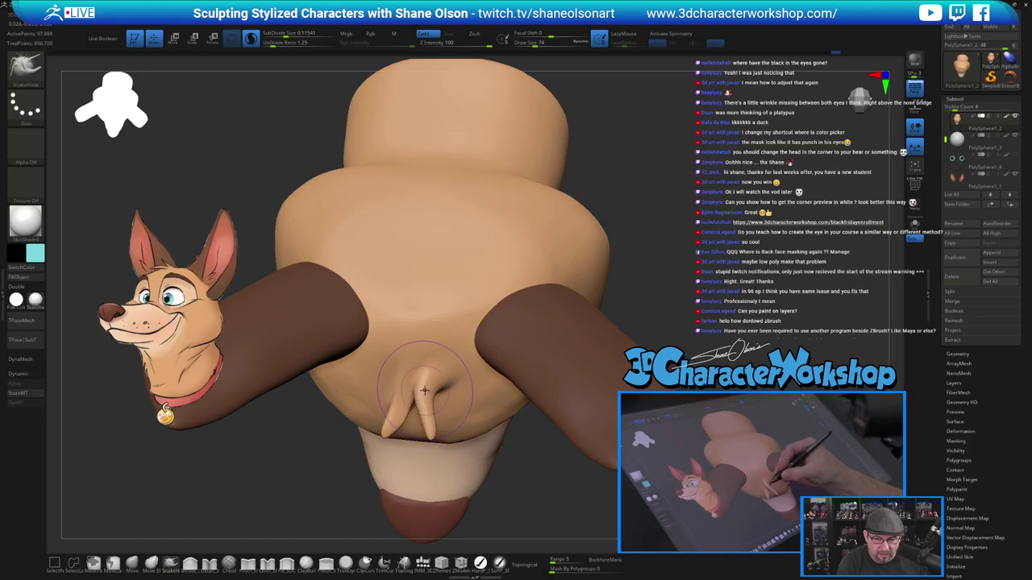
pyautogui.moveTo(404, 400); pyautogui.dragTo(408, 327, button='right')
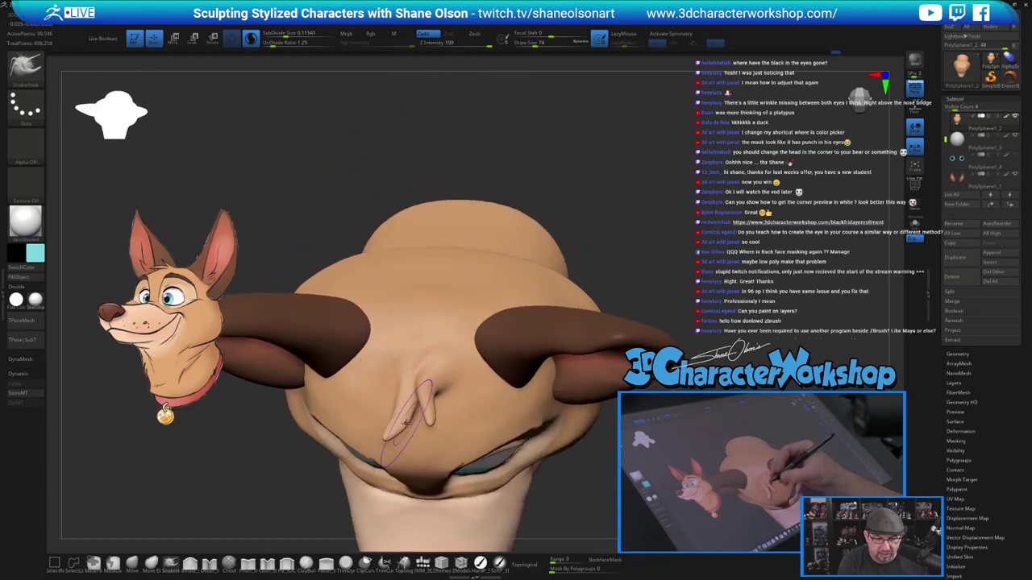
pyautogui.moveTo(403, 403); pyautogui.dragTo(387, 431)
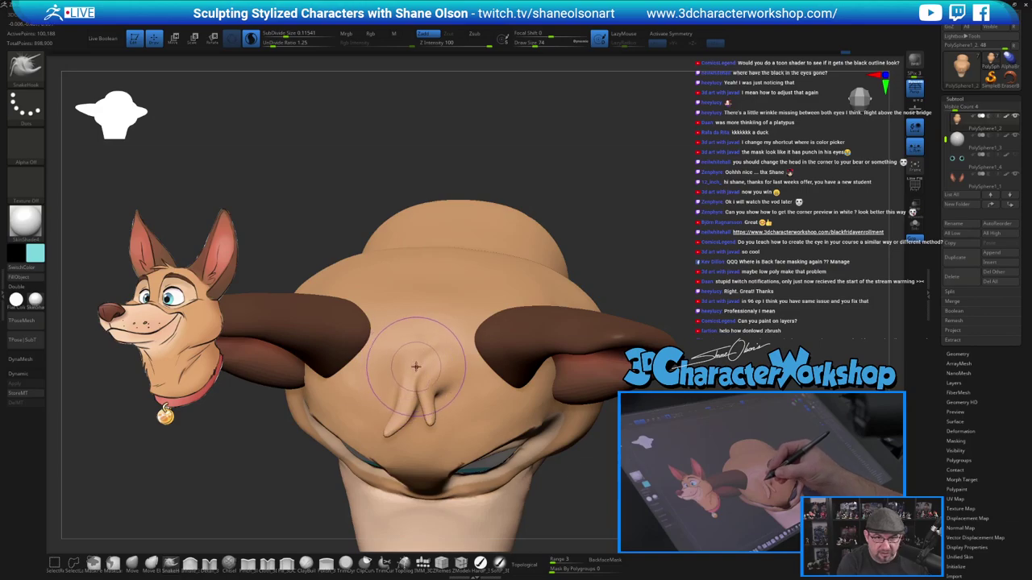
pyautogui.moveTo(411, 370)
pyautogui.keyDown('shift'); pyautogui.mouseDown()
pyautogui.moveTo(406, 362)
pyautogui.moveTo(424, 384)
pyautogui.mouseUp(); pyautogui.keyUp('shift')
# Adjust the crease beside the second tuft with smaller strokes, smooth the scalp behind both tufts at draw size 56, and check the profile.
pyautogui.moveTo(444, 389); pyautogui.dragTo(445, 351, button='right')
pyautogui.moveTo(433, 279); pyautogui.dragTo(429, 322, button='right')
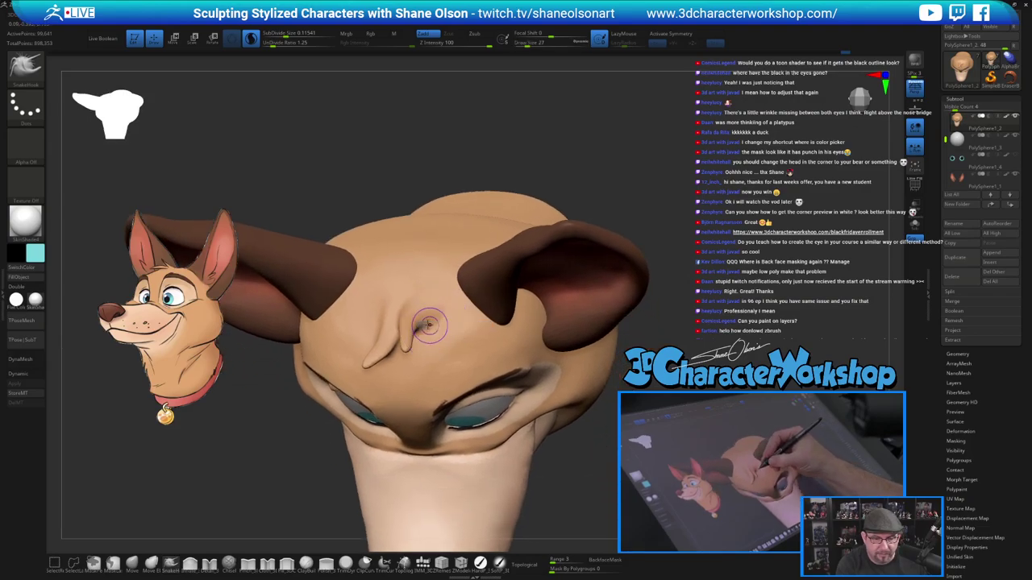
pyautogui.moveTo(420, 315); pyautogui.dragTo(424, 316)
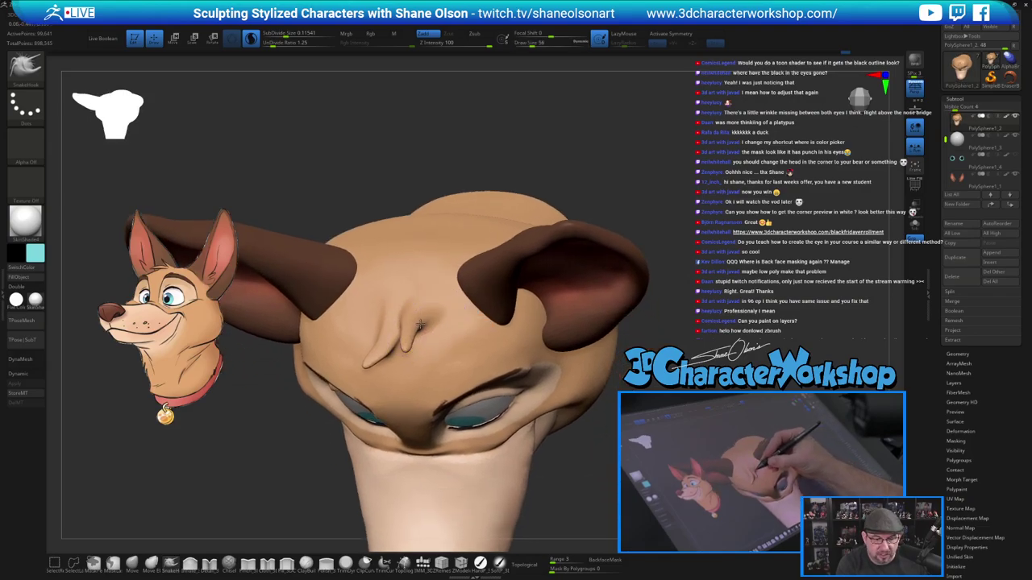
pyautogui.moveTo(424, 291)
pyautogui.mouseDown(button='right')
pyautogui.moveTo(408, 328)
pyautogui.moveTo(404, 292)
pyautogui.mouseUp(button='right')
pyautogui.keyDown('shift'); pyautogui.moveTo(401, 294); pyautogui.dragTo(406, 290); pyautogui.keyUp('shift')
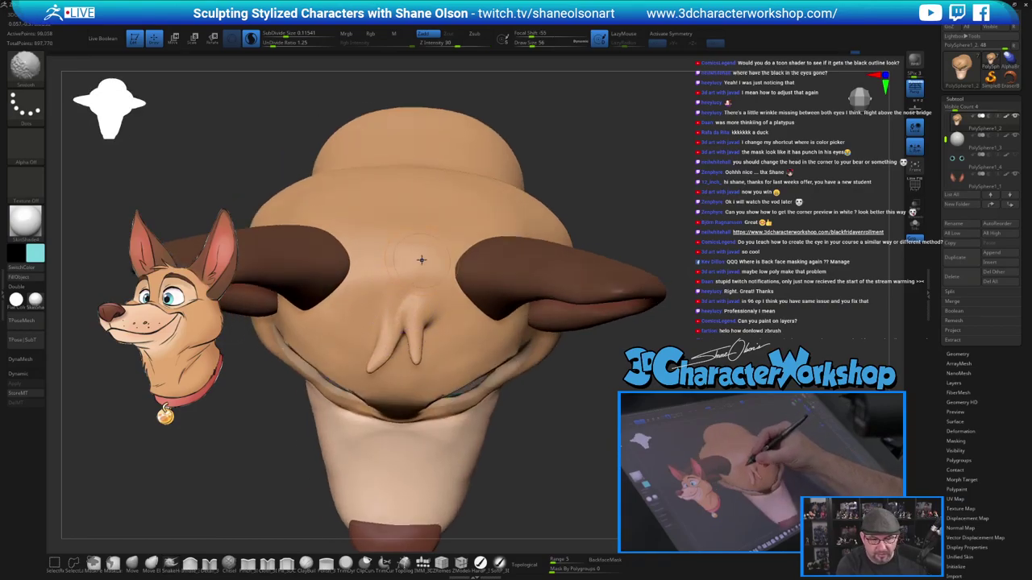
pyautogui.moveTo(422, 339)
pyautogui.mouseDown(button='right')
pyautogui.moveTo(426, 302)
pyautogui.moveTo(641, 399)
pyautogui.moveTo(545, 413)
pyautogui.moveTo(609, 400)
pyautogui.mouseUp(button='right')
pyautogui.keyDown('alt'); pyautogui.moveTo(609, 401); pyautogui.dragTo(576, 362, button='right'); pyautogui.keyUp('alt')
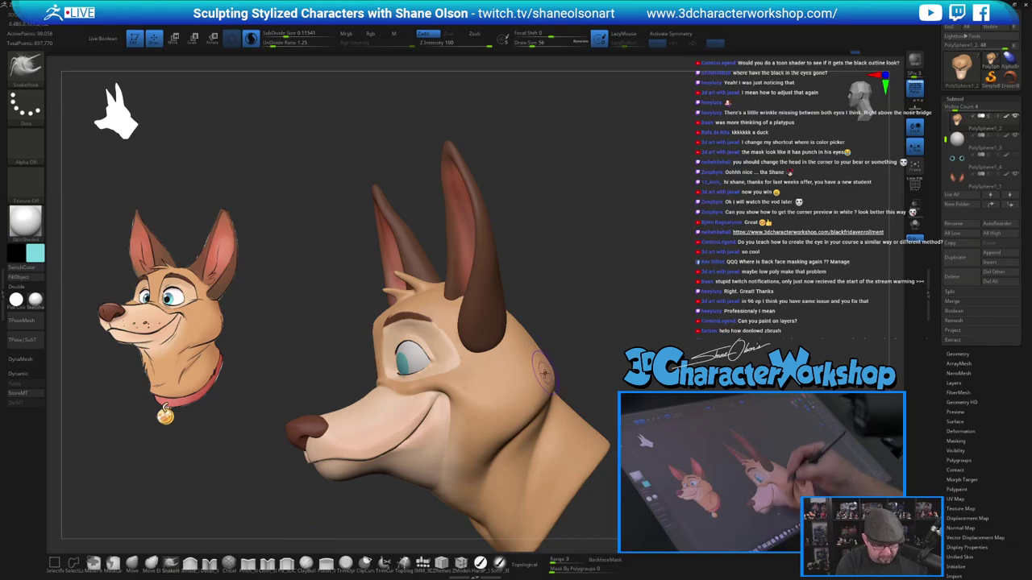
# Turn on symmetry for the dog head and save the tool under the file name Mitch_Dog_02.
pyautogui.press('x')
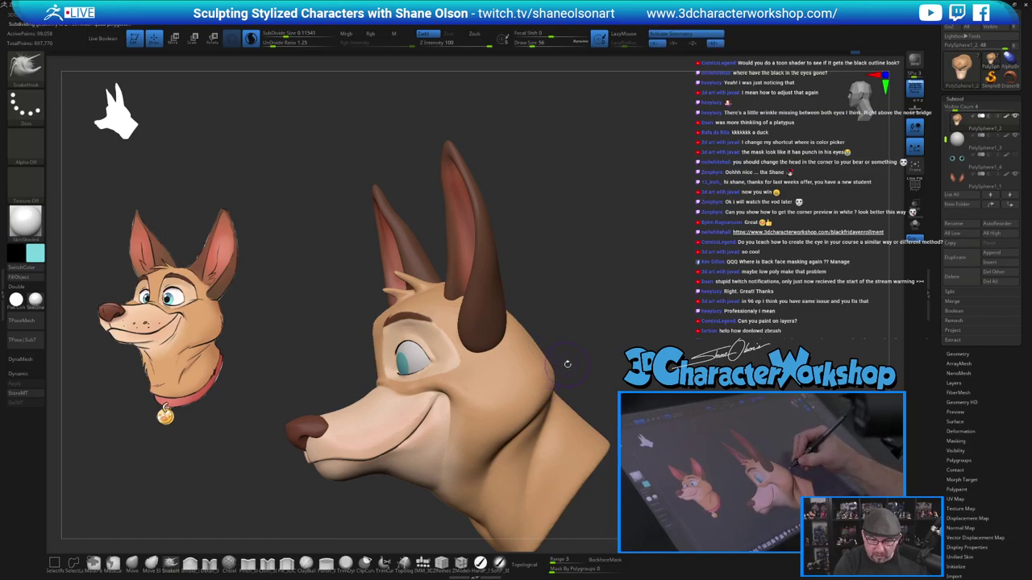
pyautogui.moveTo(568, 364); pyautogui.dragTo(575, 349)
pyautogui.moveTo(981, 59); pyautogui.dragTo(983, 108)
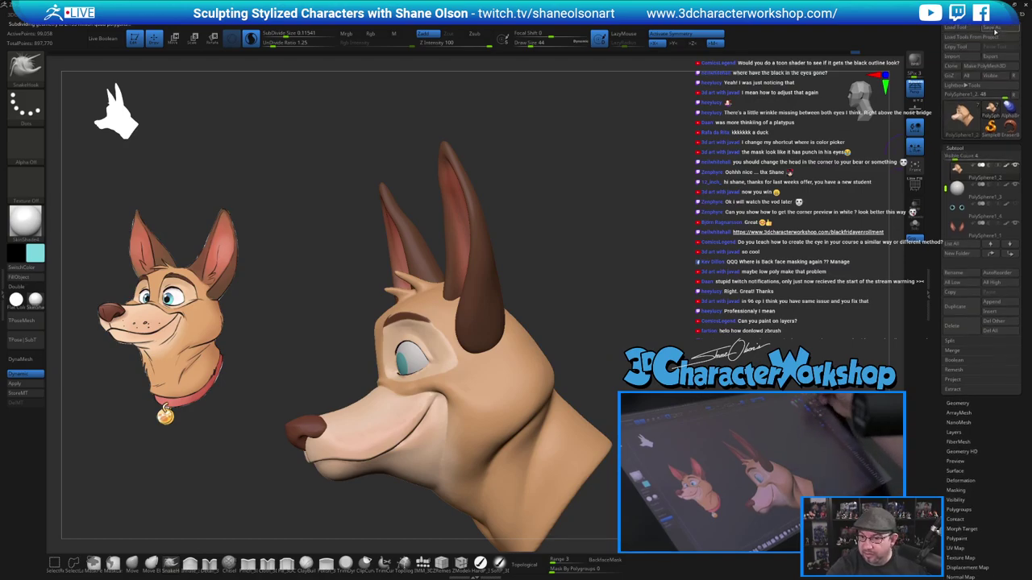
pyautogui.click(996, 29)
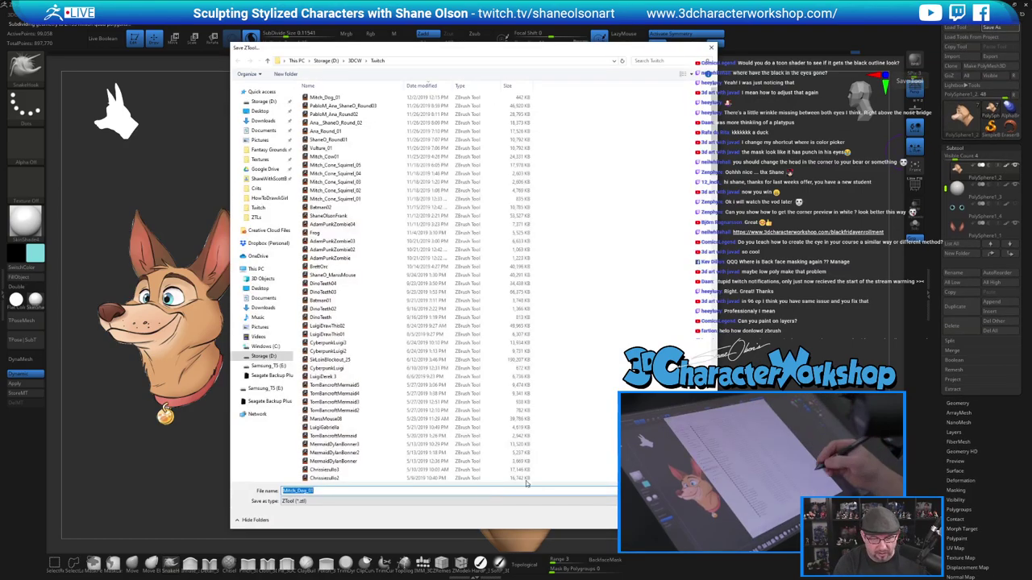
pyautogui.click(321, 491)
pyautogui.press('BackSpace')
pyautogui.write('2')
pyautogui.press('Return')
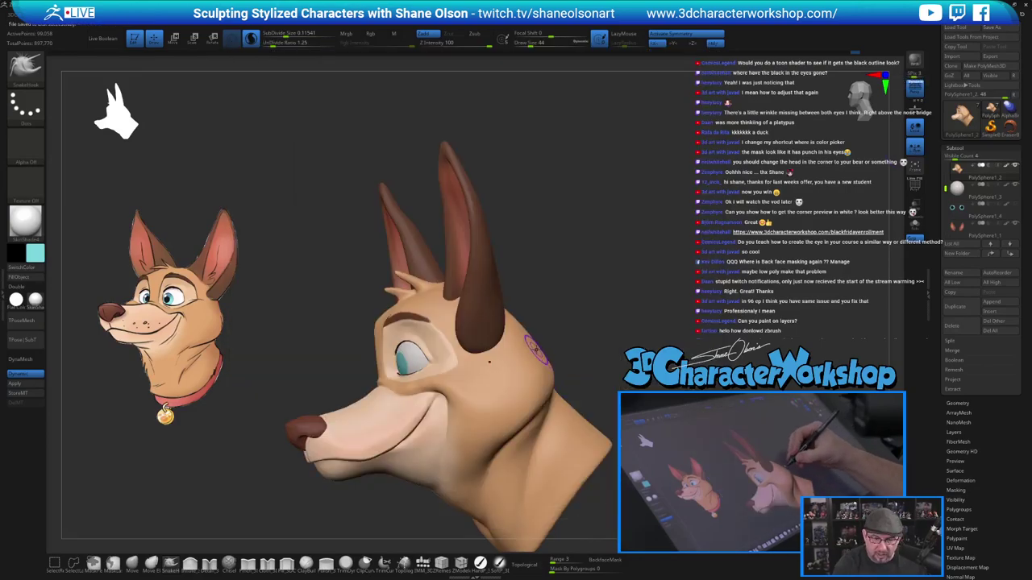
# Pull small pointed hair tufts out of the back of the head with the SnakeHook brush at draw size 44, redoing unsatisfactory strokes.
pyautogui.moveTo(552, 357); pyautogui.dragTo(553, 362)
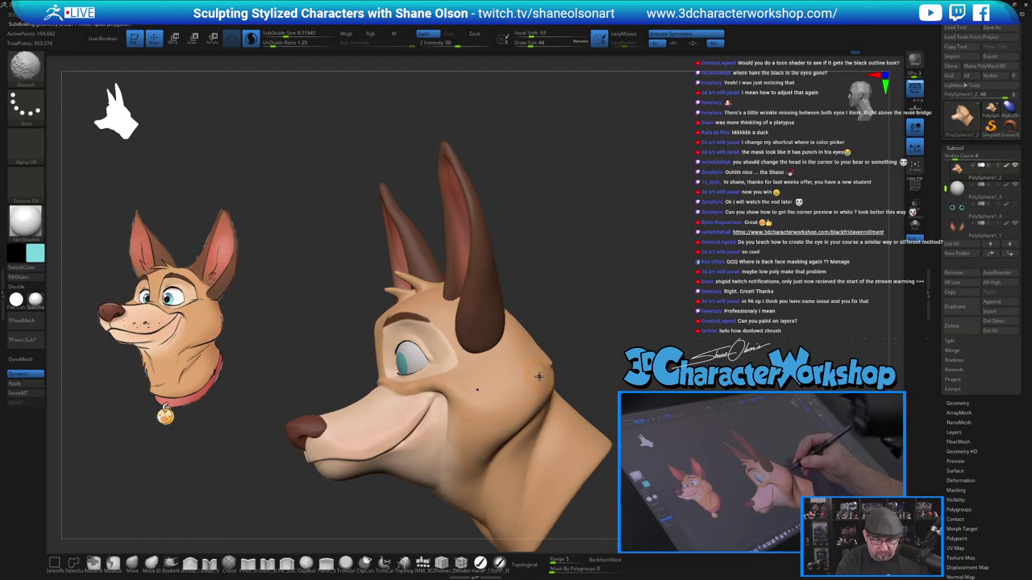
pyautogui.hotkey('shift', 'f')
pyautogui.hotkey('shift', 'f')
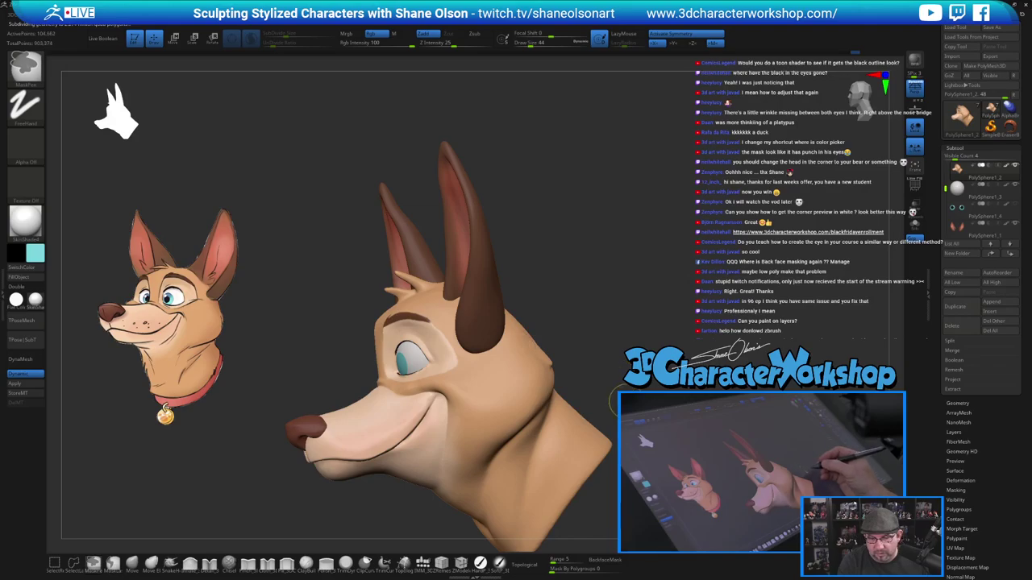
pyautogui.hotkey('shift', 'd')
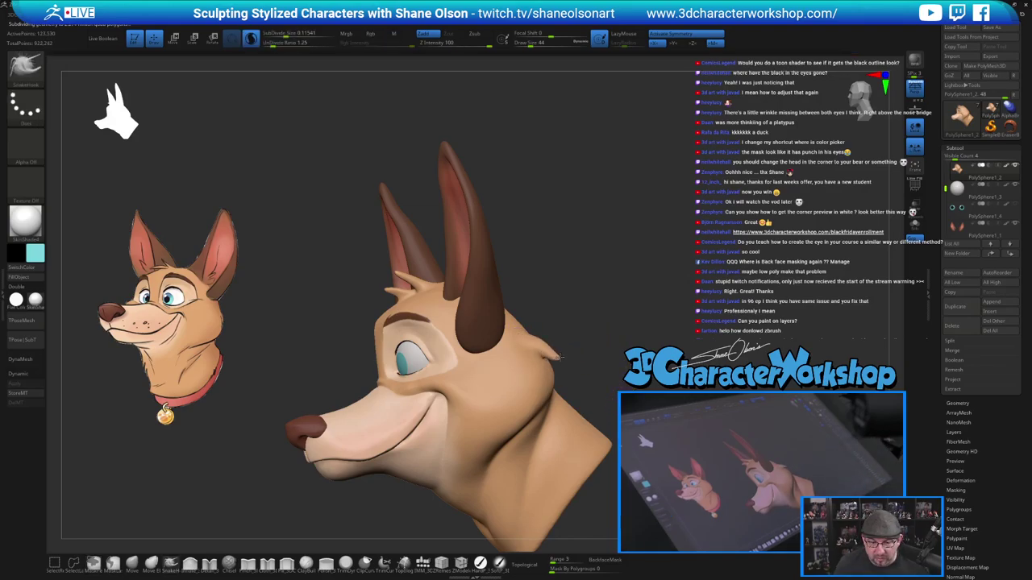
pyautogui.hotkey('shift', 'd')
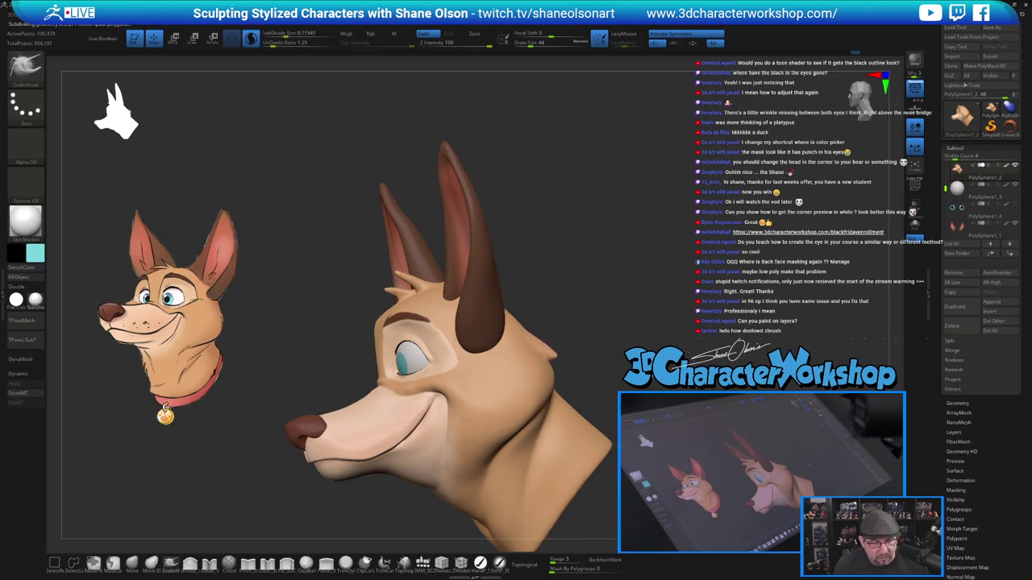
pyautogui.moveTo(569, 330); pyautogui.dragTo(586, 369)
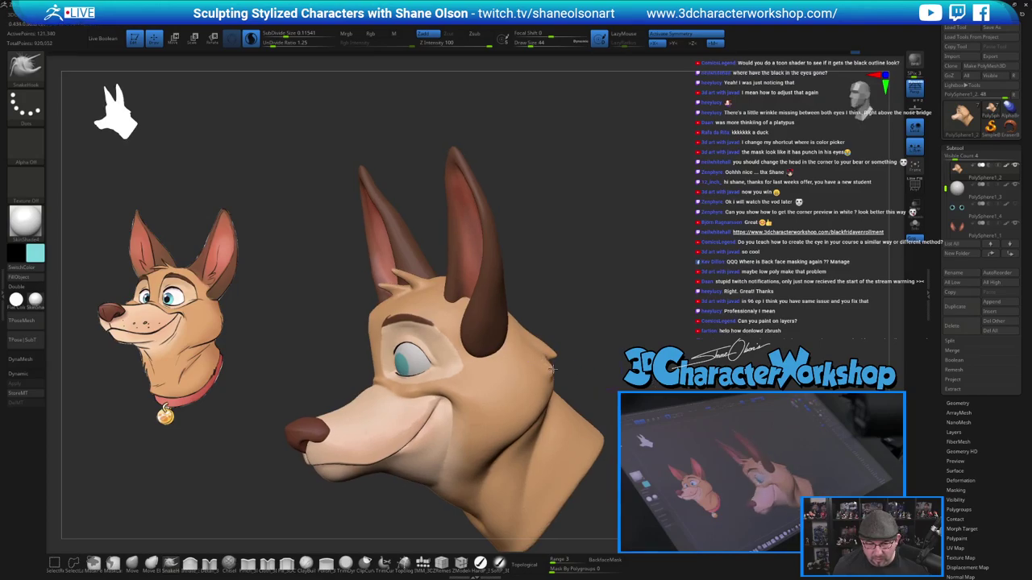
pyautogui.moveTo(554, 372); pyautogui.dragTo(597, 348)
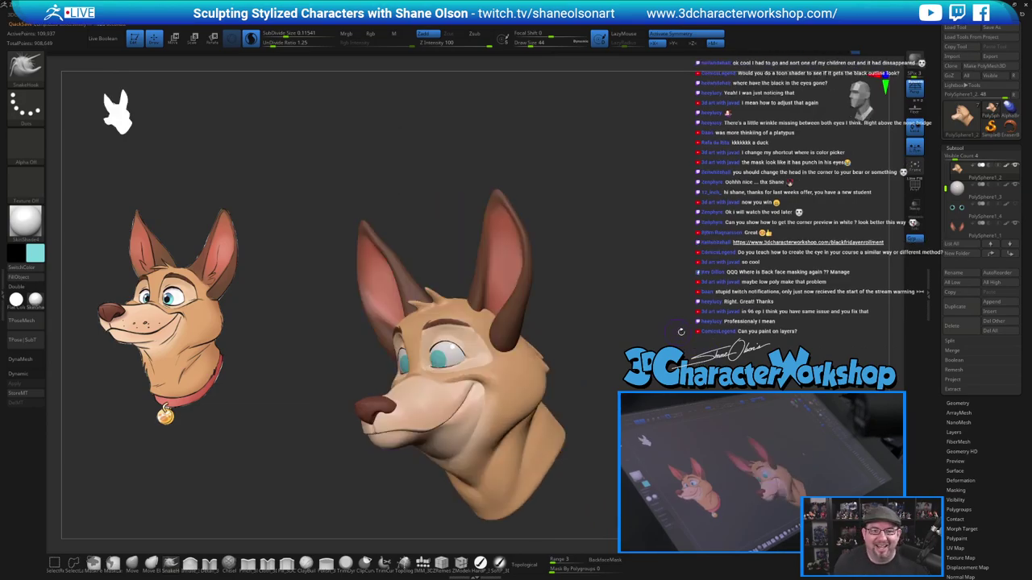
# Pull a first small fur tuft out of each side of the neck at draw size 23 and smooth it.
pyautogui.moveTo(698, 329)
pyautogui.keyDown('alt'); pyautogui.mouseDown()
pyautogui.moveTo(691, 300)
pyautogui.moveTo(656, 302)
pyautogui.moveTo(698, 302)
pyautogui.moveTo(669, 306)
pyautogui.mouseUp(); pyautogui.keyUp('alt')
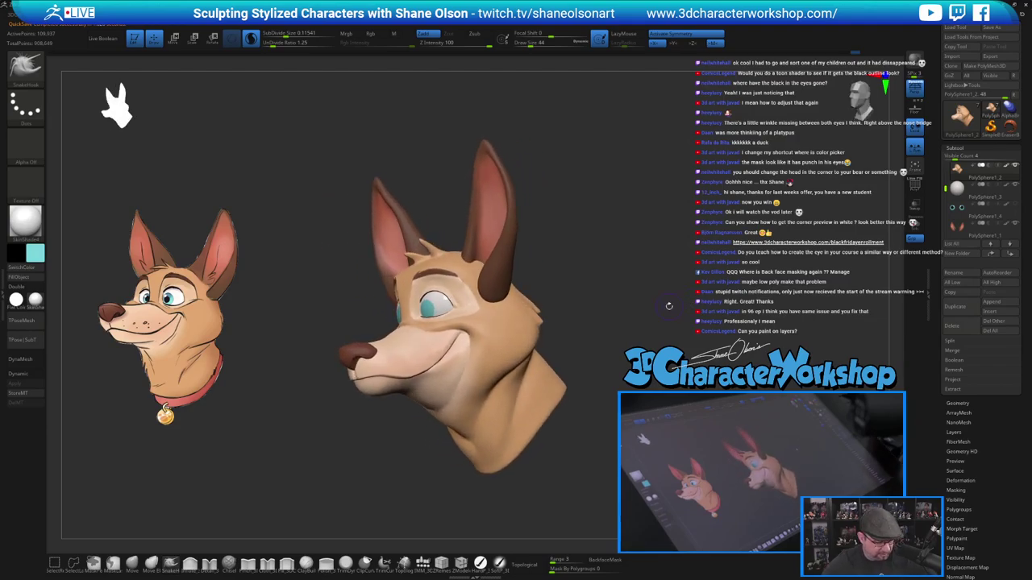
pyautogui.moveTo(591, 430); pyautogui.dragTo(606, 428)
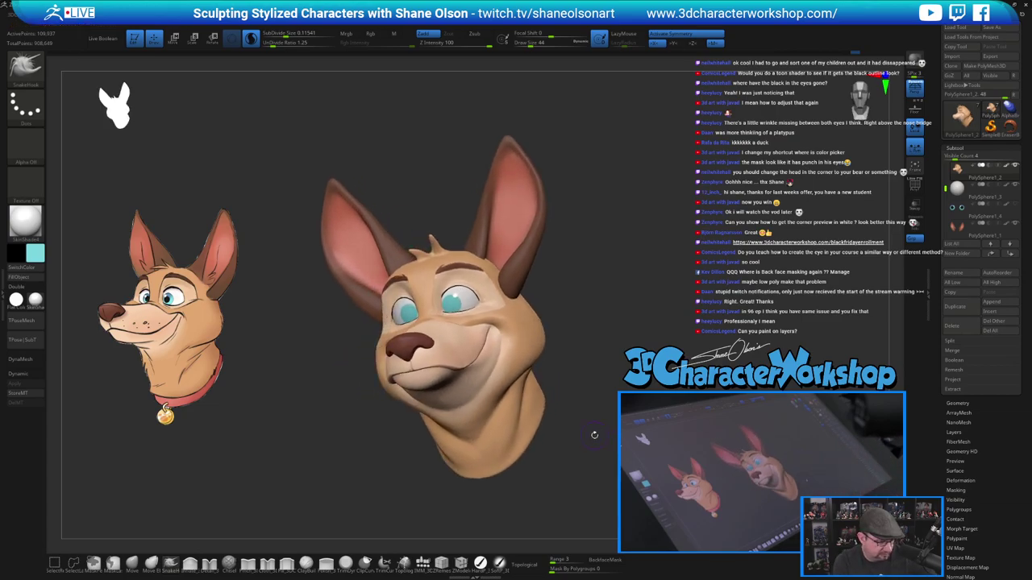
pyautogui.moveTo(595, 436); pyautogui.dragTo(634, 440)
pyautogui.moveTo(621, 391)
pyautogui.mouseDown()
pyautogui.moveTo(627, 410)
pyautogui.moveTo(610, 422)
pyautogui.mouseUp()
pyautogui.press('s')
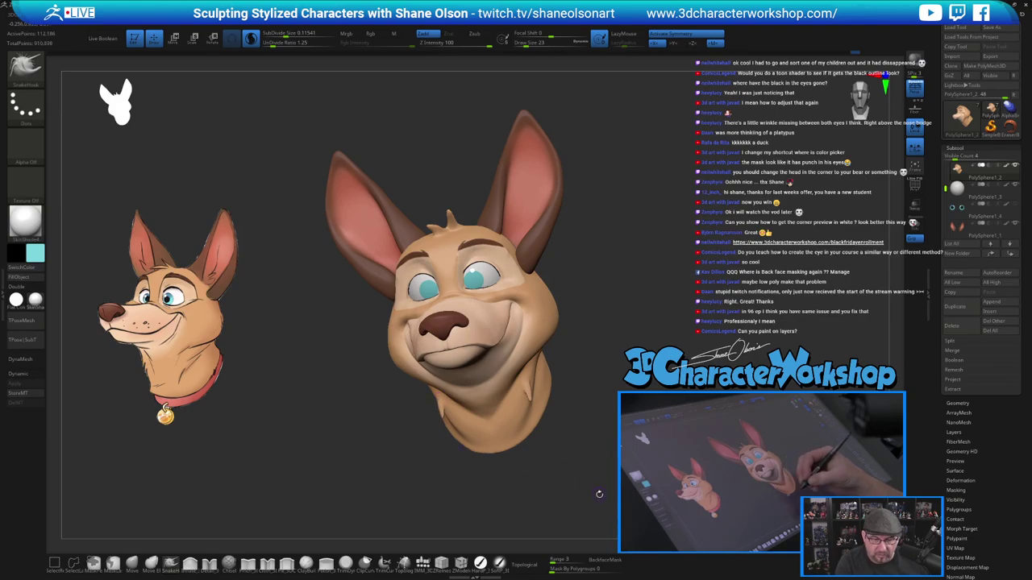
pyautogui.moveTo(599, 494); pyautogui.dragTo(592, 488)
pyautogui.keyDown('shift'); pyautogui.moveTo(517, 402); pyautogui.dragTo(517, 379); pyautogui.keyUp('shift')
pyautogui.moveTo(493, 490); pyautogui.dragTo(456, 453)
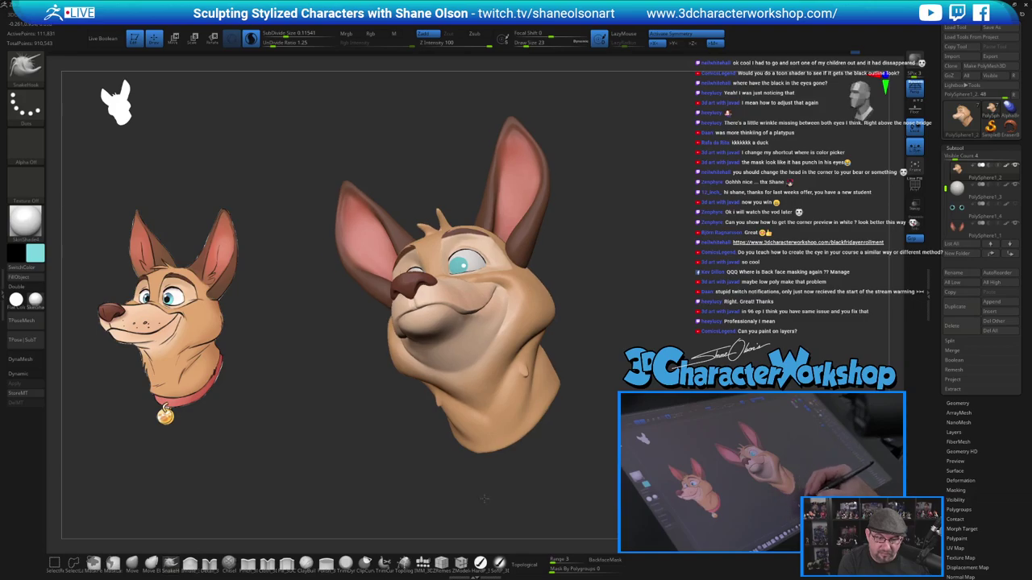
# Add further small fur tufts beside the first on both sides of the neck and refine their shape from several angles.
pyautogui.moveTo(476, 493)
pyautogui.mouseDown()
pyautogui.moveTo(484, 496)
pyautogui.moveTo(469, 422)
pyautogui.mouseUp()
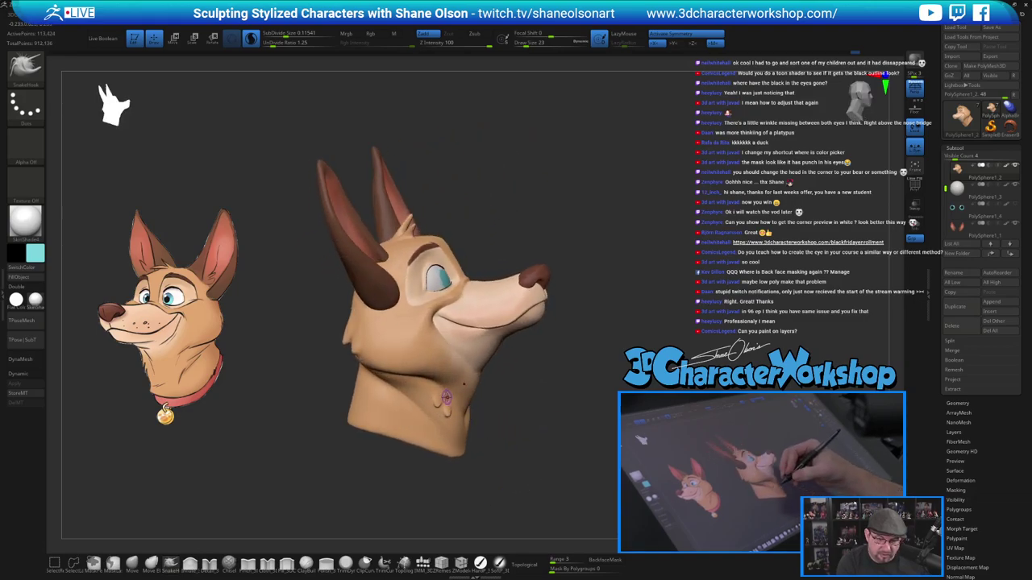
pyautogui.keyDown('ctrl'); pyautogui.moveTo(543, 469); pyautogui.dragTo(508, 476); pyautogui.keyUp('ctrl')
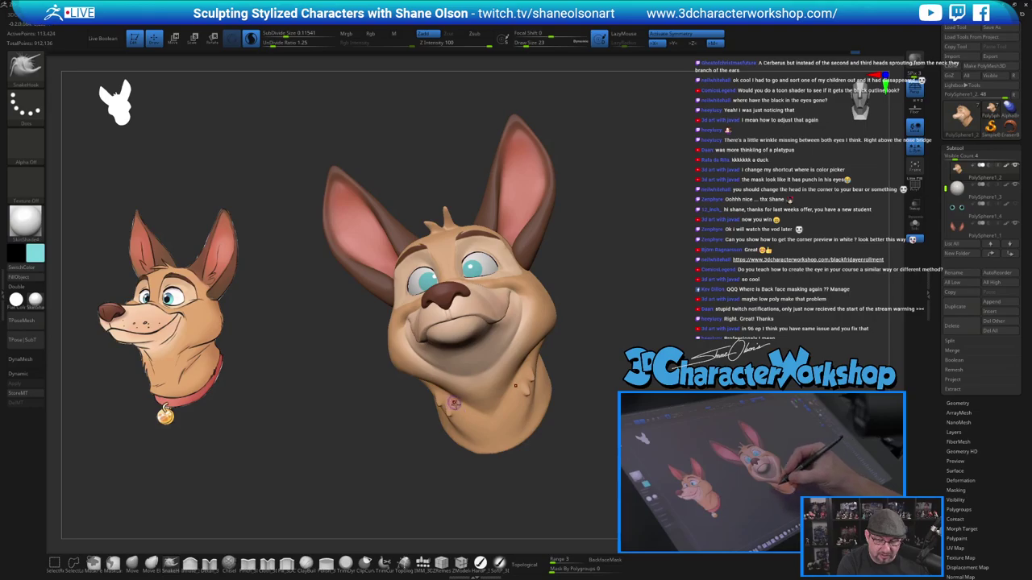
pyautogui.moveTo(441, 426); pyautogui.dragTo(422, 421)
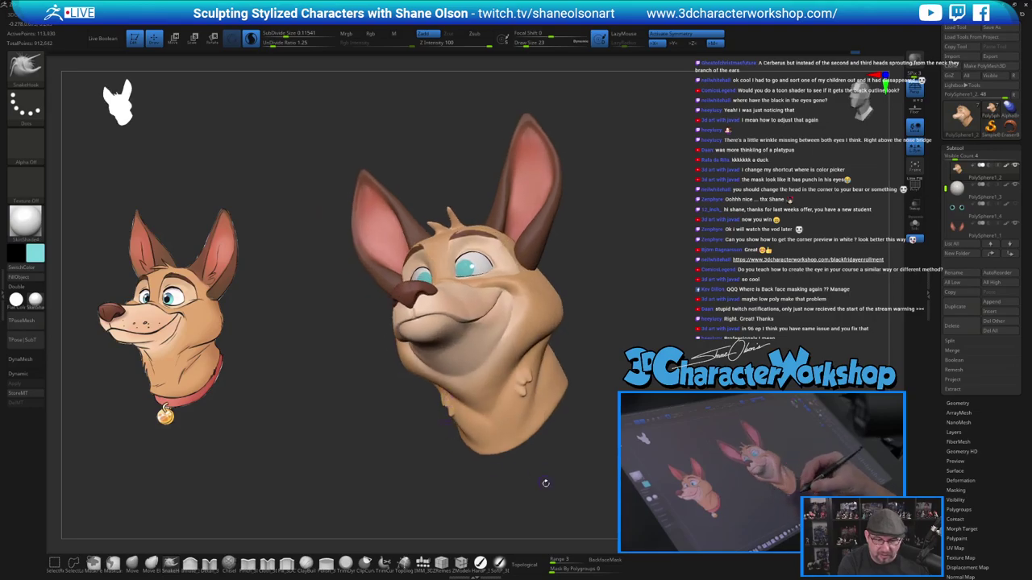
pyautogui.moveTo(546, 484); pyautogui.dragTo(618, 444)
pyautogui.moveTo(553, 440); pyautogui.dragTo(577, 437)
pyautogui.moveTo(412, 312)
pyautogui.mouseDown(button='right')
pyautogui.moveTo(391, 324)
pyautogui.moveTo(403, 319)
pyautogui.mouseUp(button='right')
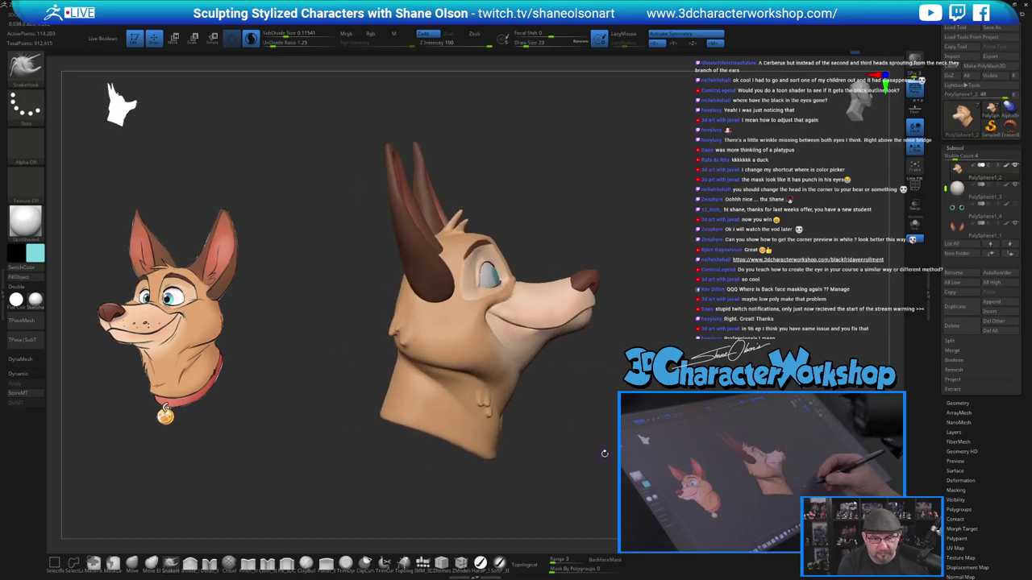
pyautogui.moveTo(604, 454)
pyautogui.mouseDown()
pyautogui.moveTo(595, 438)
pyautogui.moveTo(645, 442)
pyautogui.moveTo(584, 453)
pyautogui.moveTo(641, 447)
pyautogui.moveTo(605, 456)
pyautogui.mouseUp()
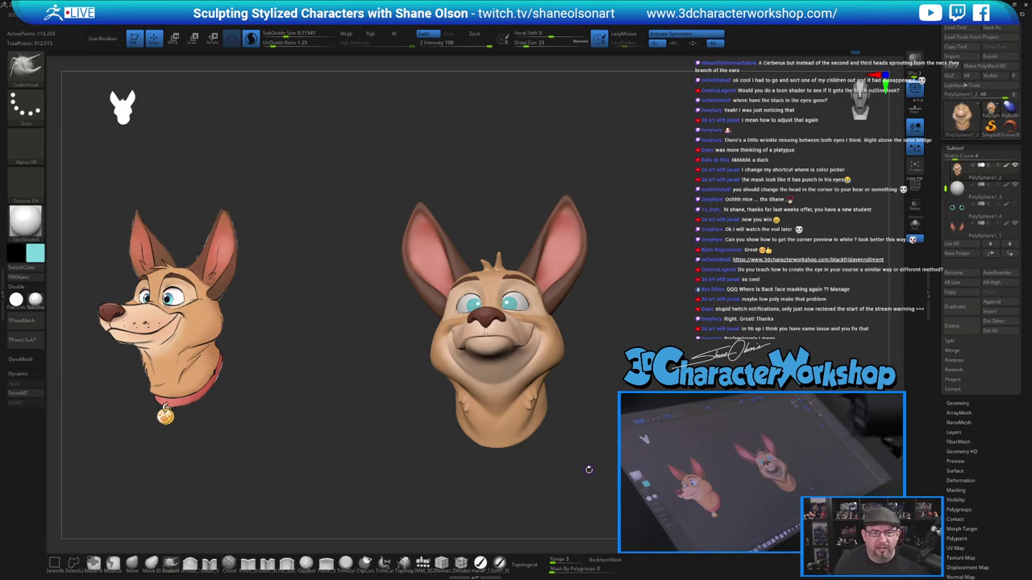
# Examine the whole head from front and three-quarter angles against the reference drawing.
pyautogui.moveTo(696, 317)
pyautogui.keyDown('alt'); pyautogui.mouseDown()
pyautogui.moveTo(710, 340)
pyautogui.moveTo(700, 321)
pyautogui.mouseUp(); pyautogui.keyUp('alt')
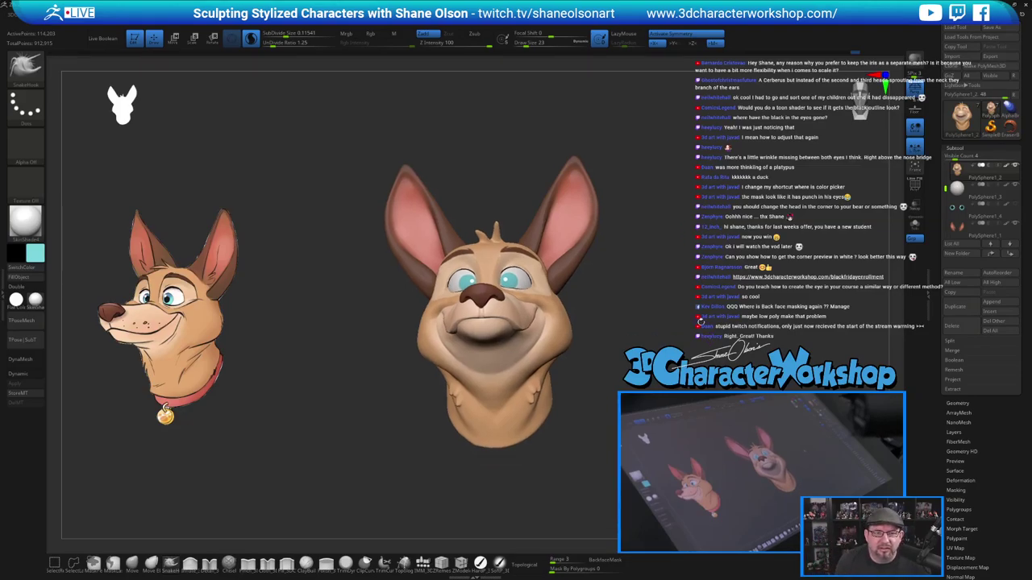
pyautogui.moveTo(707, 297); pyautogui.dragTo(694, 334)
pyautogui.moveTo(696, 292)
pyautogui.mouseDown()
pyautogui.moveTo(691, 277)
pyautogui.moveTo(661, 277)
pyautogui.moveTo(708, 270)
pyautogui.moveTo(664, 251)
pyautogui.moveTo(651, 281)
pyautogui.mouseUp()
pyautogui.press('s')
pyautogui.click(635, 264)
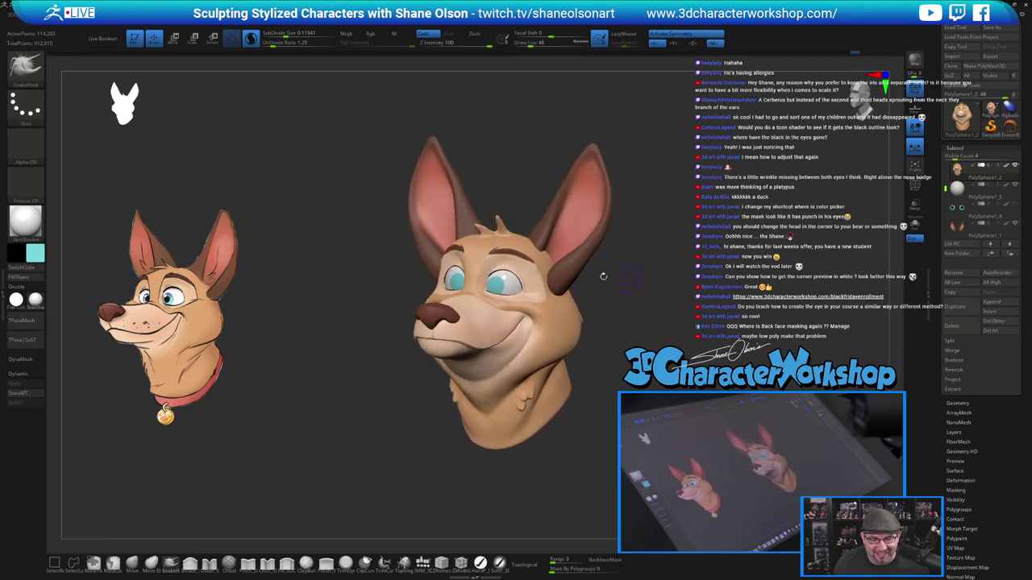
pyautogui.moveTo(363, 294); pyautogui.dragTo(380, 288)
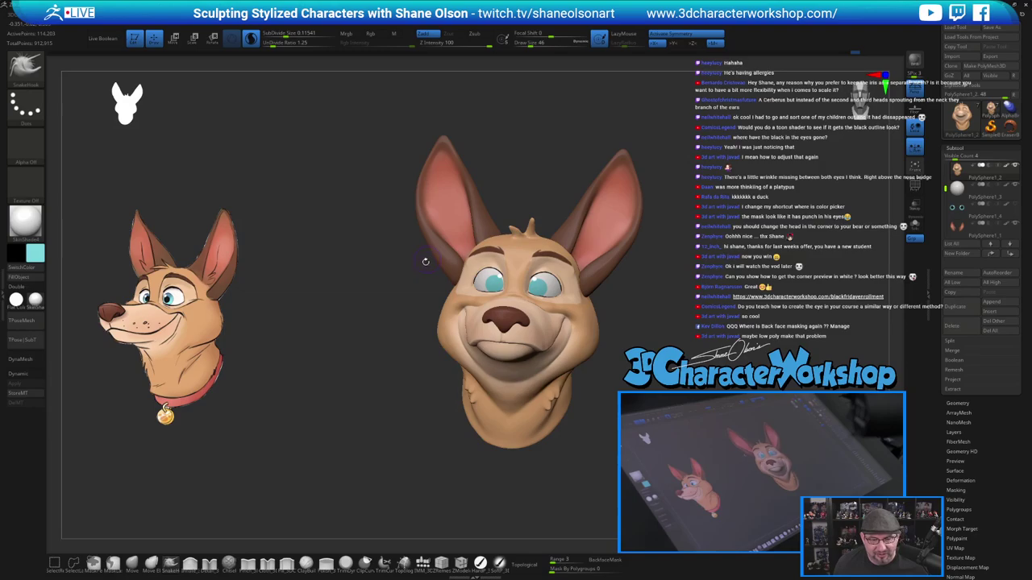
pyautogui.moveTo(426, 261)
pyautogui.mouseDown()
pyautogui.moveTo(405, 267)
pyautogui.moveTo(588, 295)
pyautogui.mouseUp()
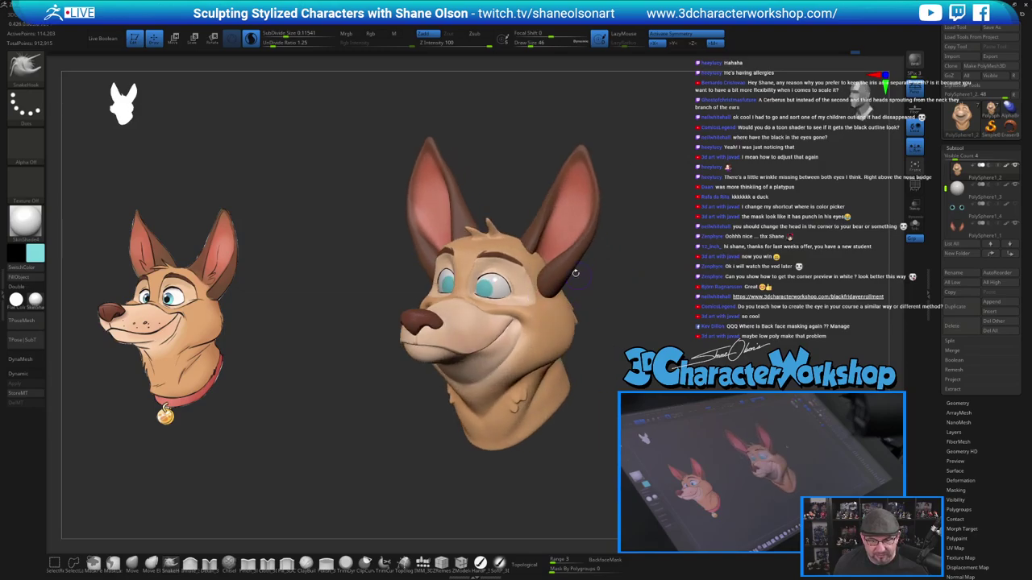
# Select the ears and reshape their lower base with the Move brush at draw size 177, with topological masking off.
pyautogui.keyDown('alt'); pyautogui.click(571, 272); pyautogui.keyUp('alt')
pyautogui.click(153, 564)
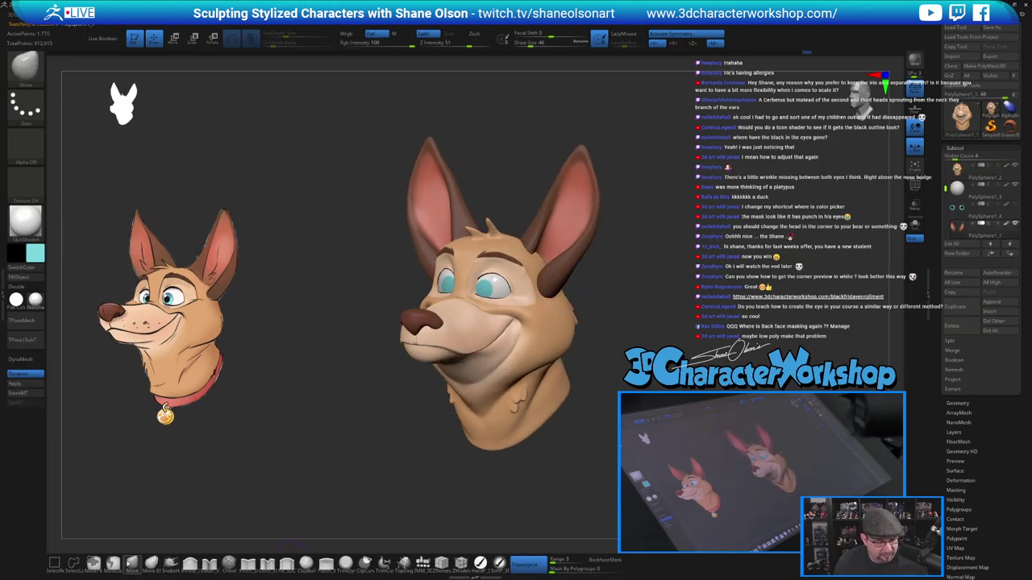
pyautogui.click(532, 567)
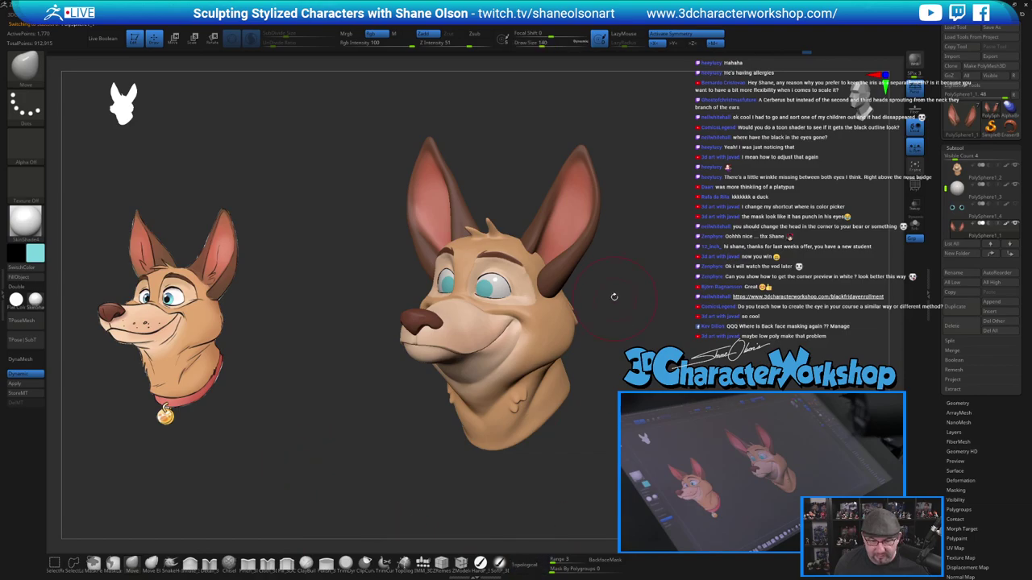
pyautogui.press('s')
pyautogui.click(614, 297)
pyautogui.moveTo(540, 289); pyautogui.dragTo(546, 281)
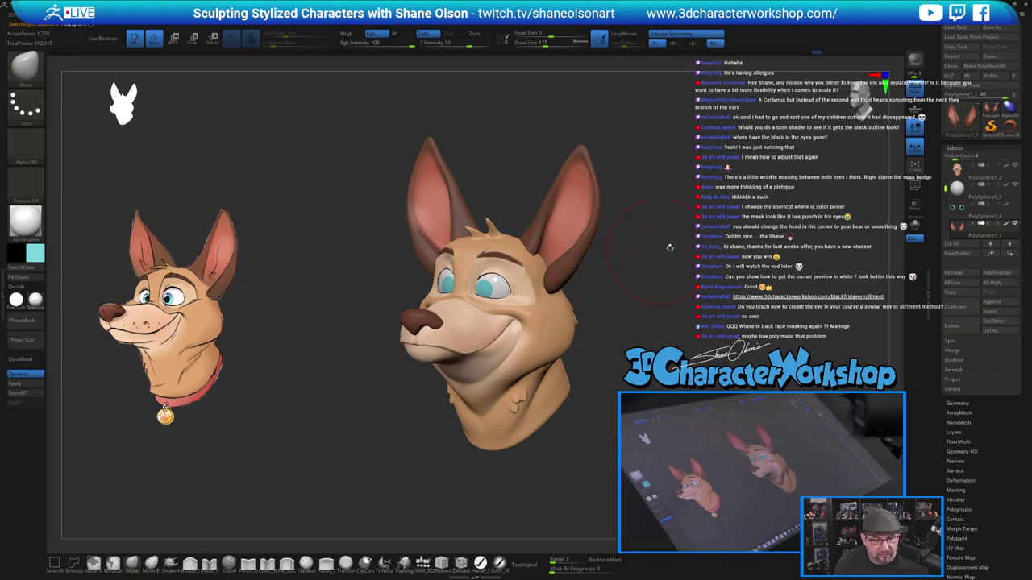
# Refine the lower edge of the ears where they meet the head with smaller Move strokes at draw size 37.
pyautogui.keyDown('alt'); pyautogui.moveTo(671, 246); pyautogui.dragTo(666, 282); pyautogui.keyUp('alt')
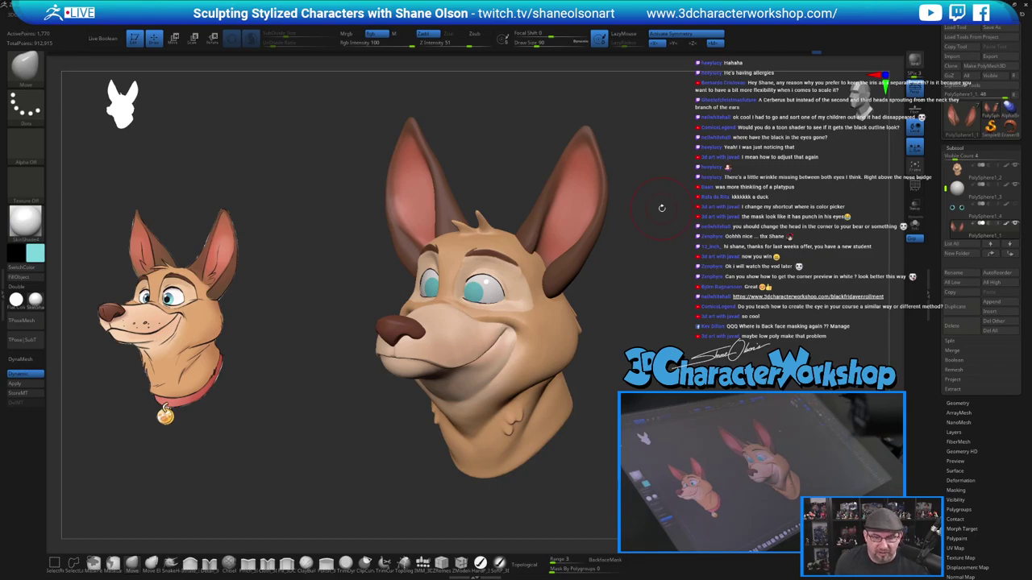
pyautogui.press('s')
pyautogui.click(636, 267)
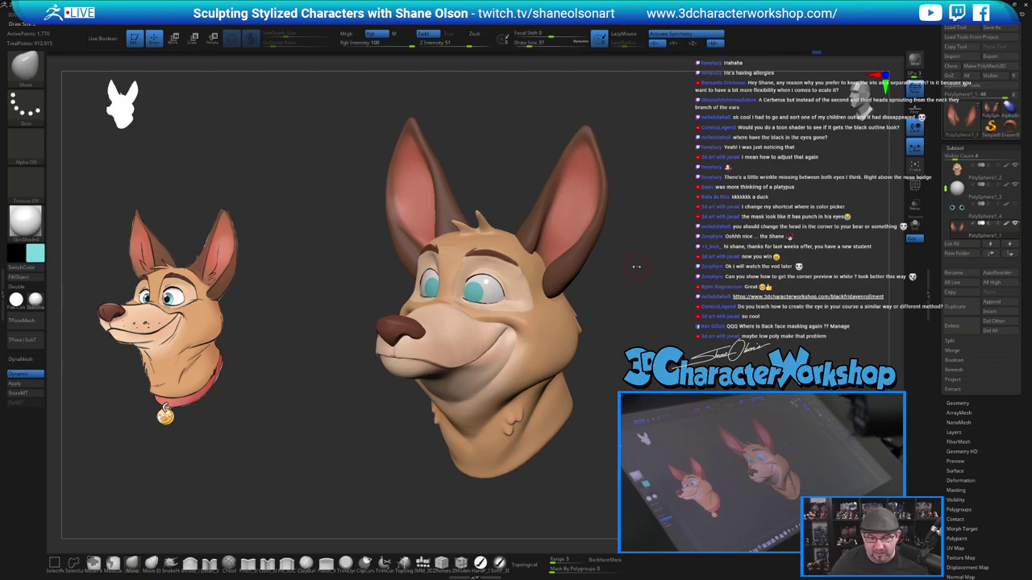
pyautogui.moveTo(641, 332)
pyautogui.mouseDown()
pyautogui.moveTo(645, 270)
pyautogui.moveTo(678, 256)
pyautogui.moveTo(648, 303)
pyautogui.mouseUp()
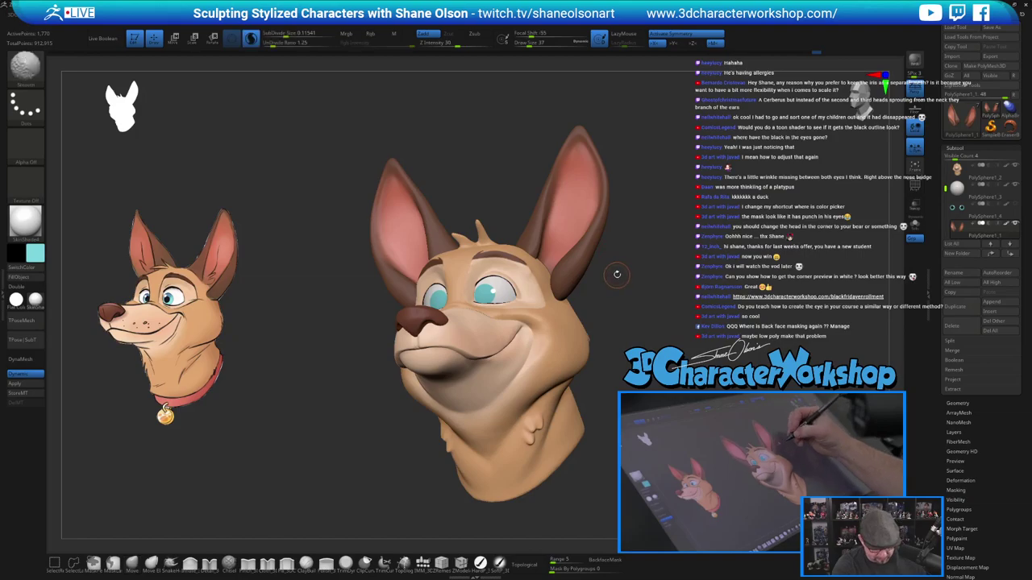
# Display the wireframe on the ears and inspect their polygon layout from a more frontal view.
pyautogui.hotkey('shift', 'f')
pyautogui.hotkey('shift', 'f')
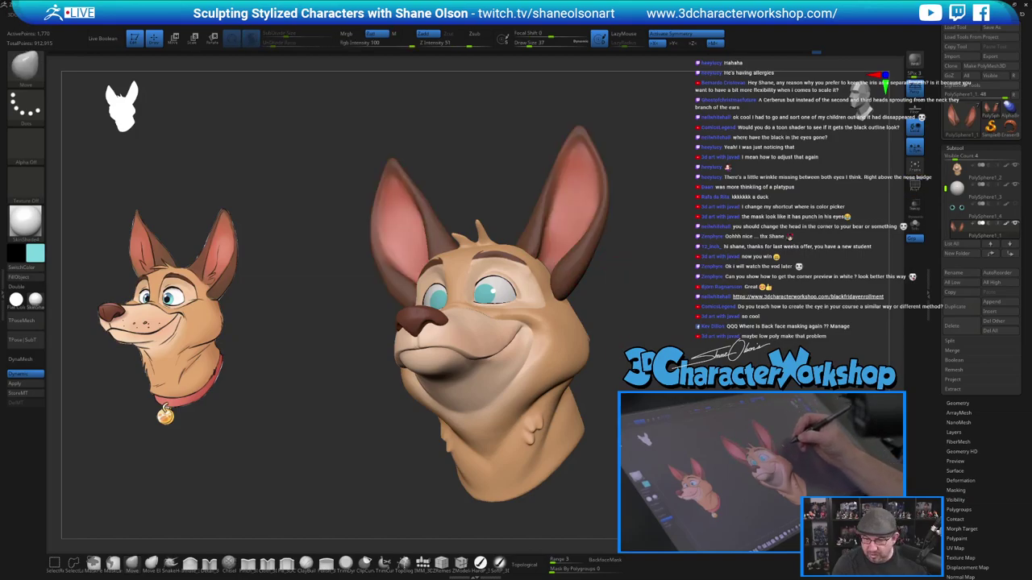
pyautogui.hotkey('shift', 'f')
pyautogui.moveTo(629, 327); pyautogui.dragTo(665, 334)
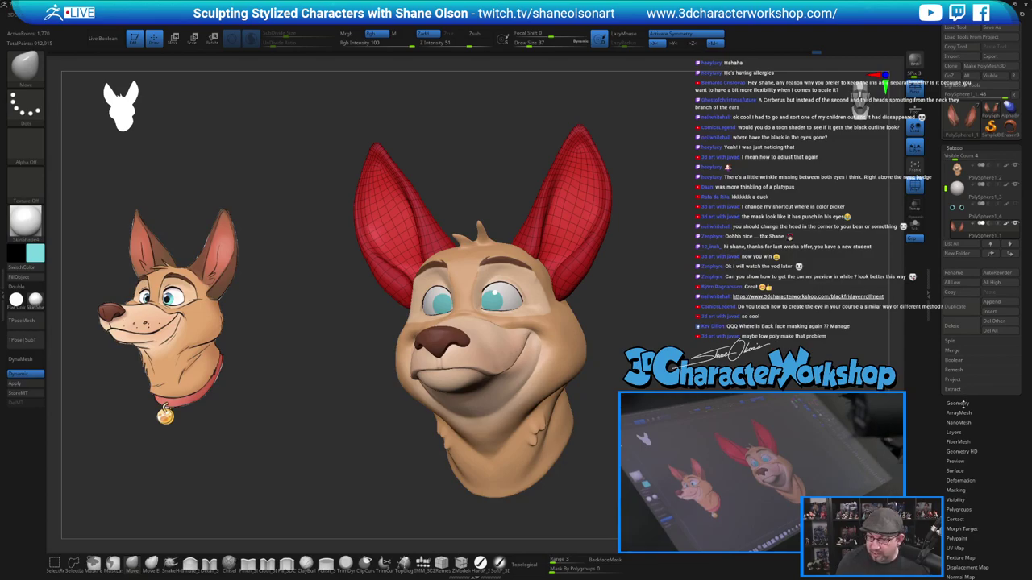
# Try to tessimate the ears with a polygon size of about 0.08, and undo the operation.
pyautogui.click(958, 403)
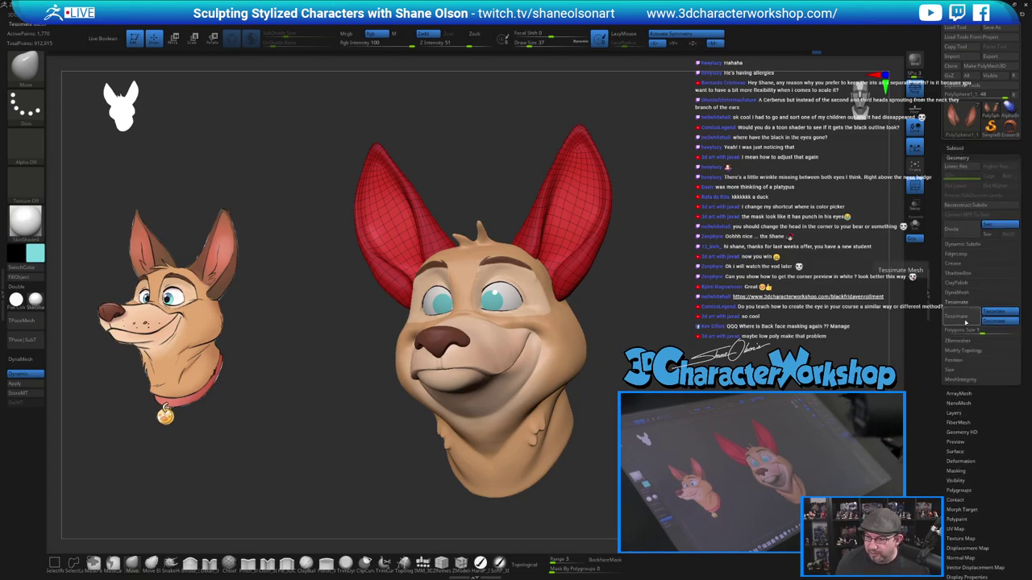
pyautogui.moveTo(981, 331); pyautogui.dragTo(966, 331)
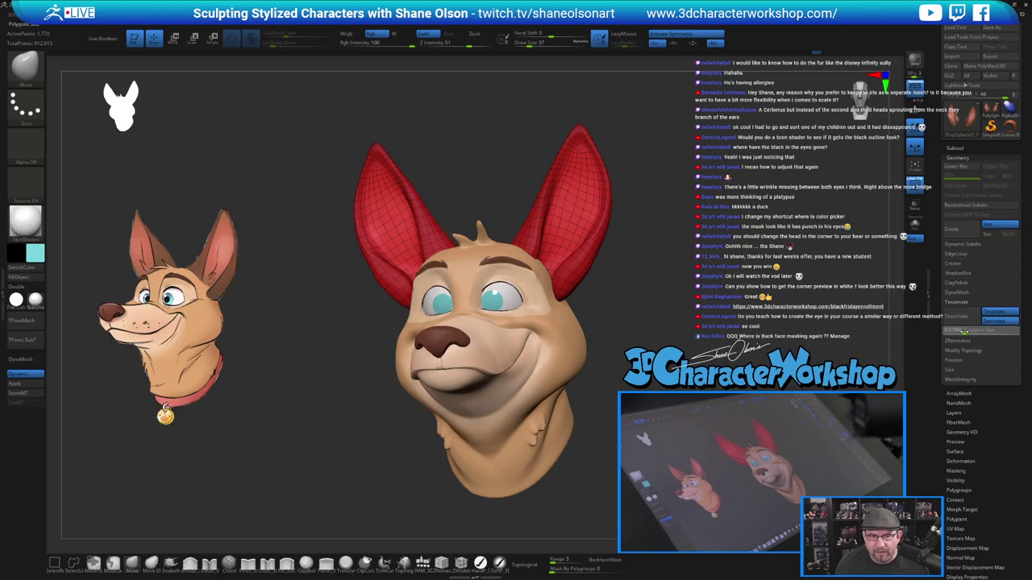
pyautogui.click(960, 309)
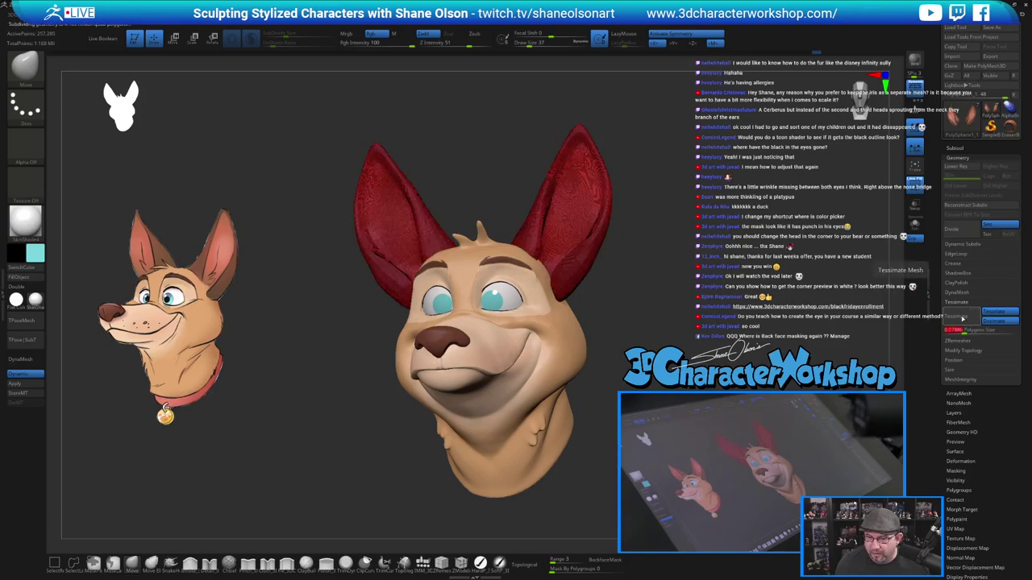
pyautogui.keyDown('alt'); pyautogui.moveTo(670, 301); pyautogui.dragTo(666, 336); pyautogui.keyUp('alt')
pyautogui.hotkey('ctrl', 'z')
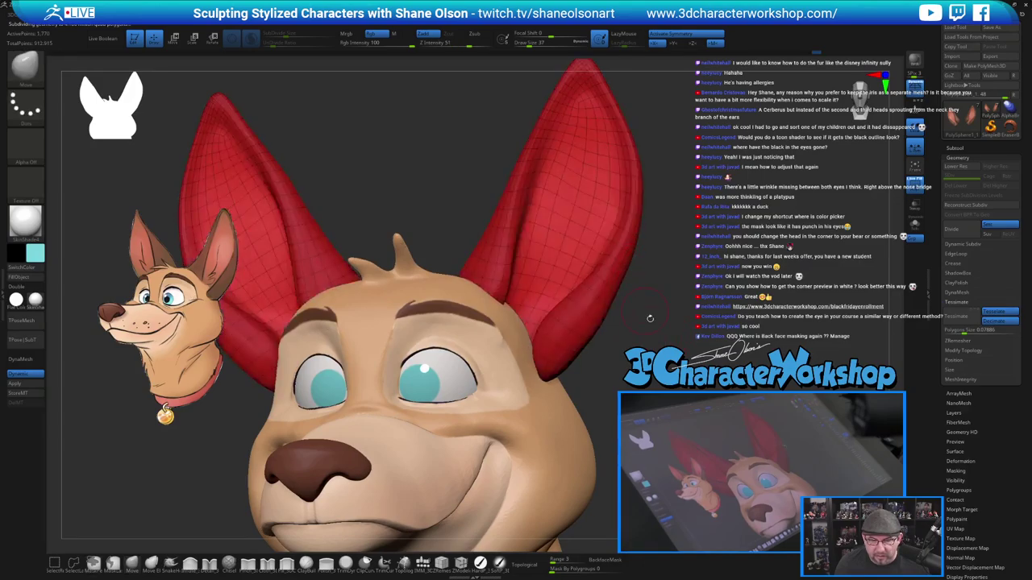
# Apply the dynamic subdivision to the ears and delete their lower subdivision levels.
pyautogui.click(25, 384)
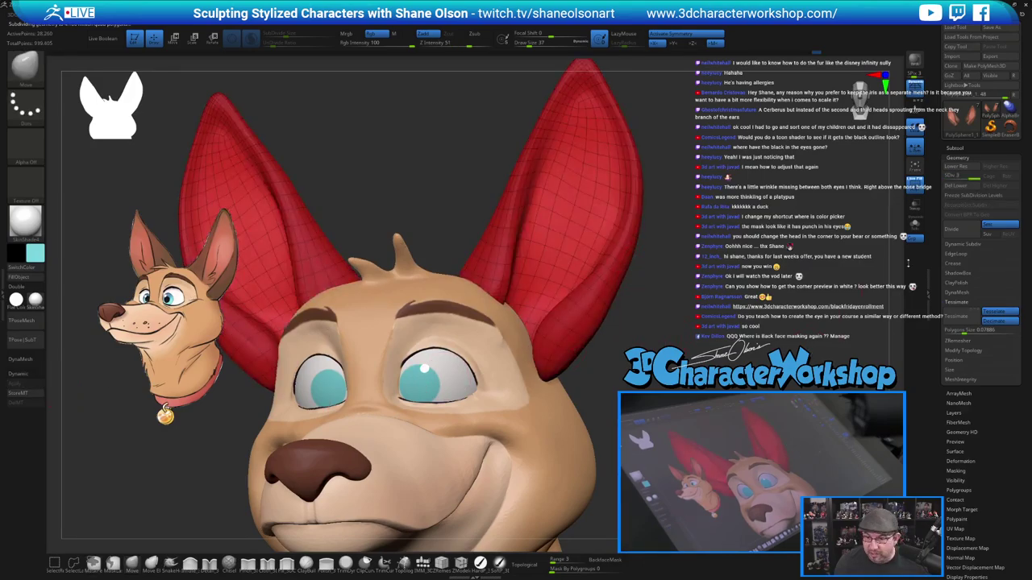
pyautogui.click(959, 188)
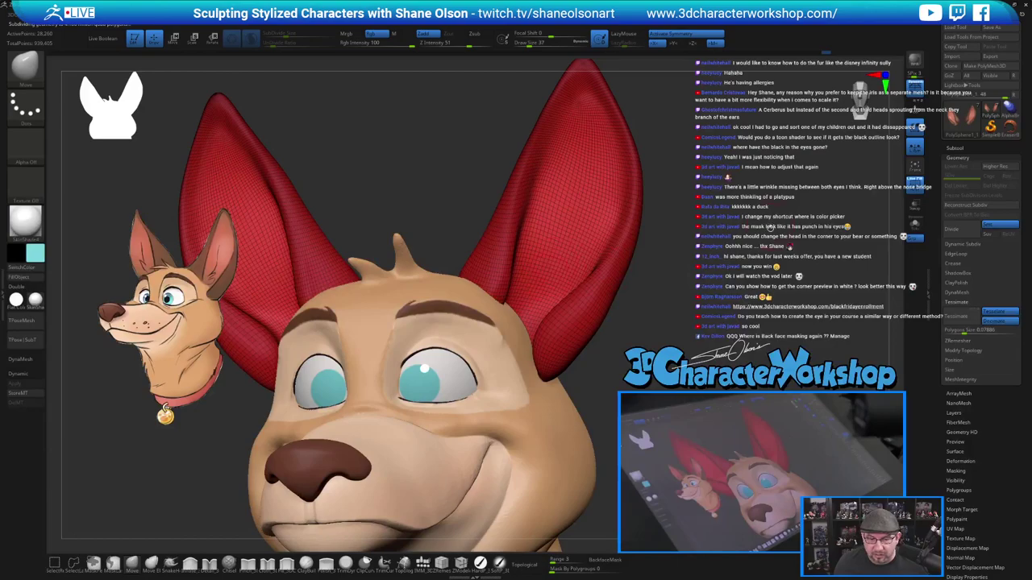
pyautogui.moveTo(686, 325); pyautogui.dragTo(663, 324)
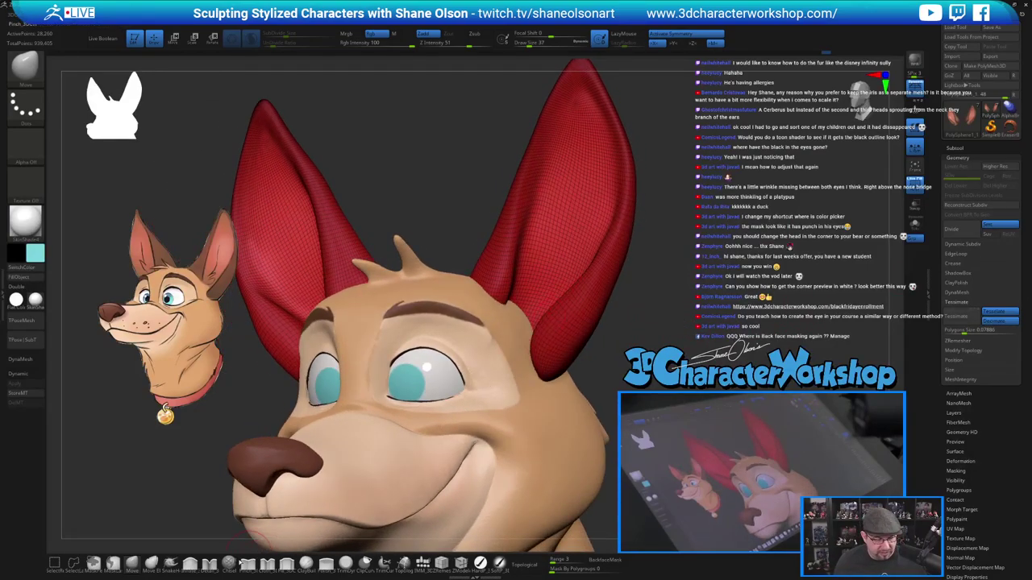
# Switch to the SnakeHook brush, undo a test stroke, hide the wireframe and isolate the ears.
pyautogui.click(172, 565)
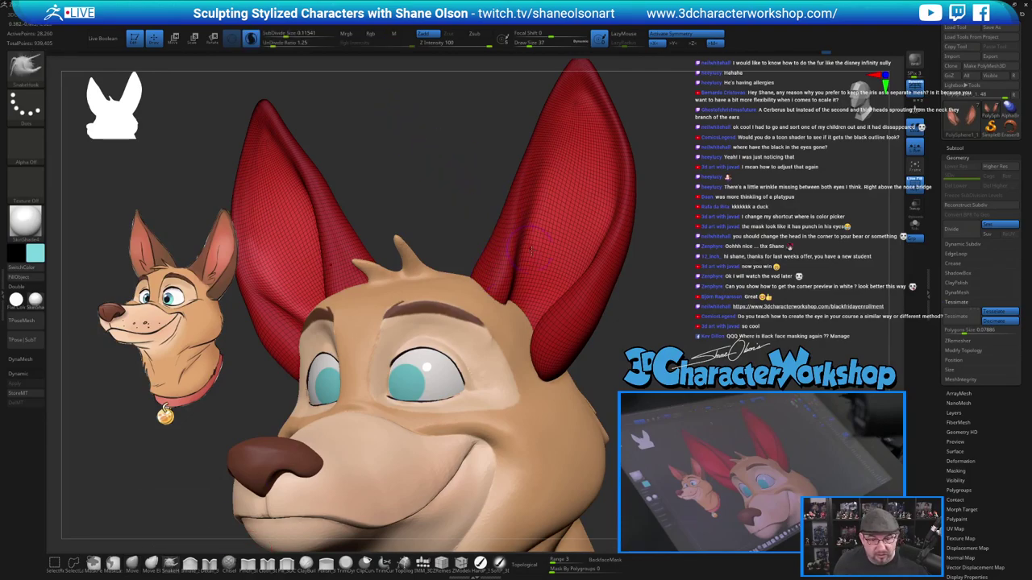
pyautogui.moveTo(550, 275); pyautogui.dragTo(538, 262)
pyautogui.hotkey('ctrl', 'z')
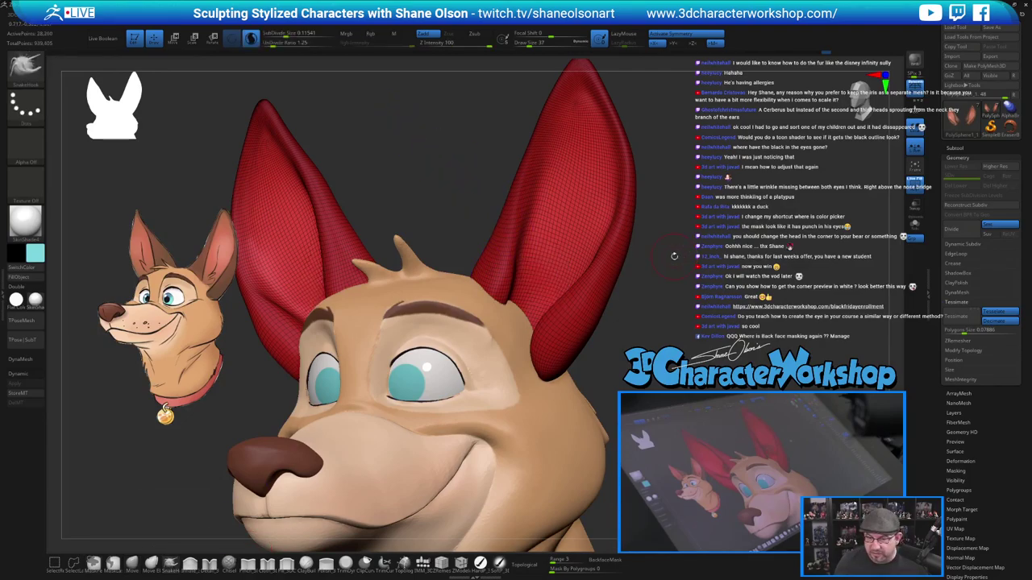
pyautogui.hotkey('shift', 'f')
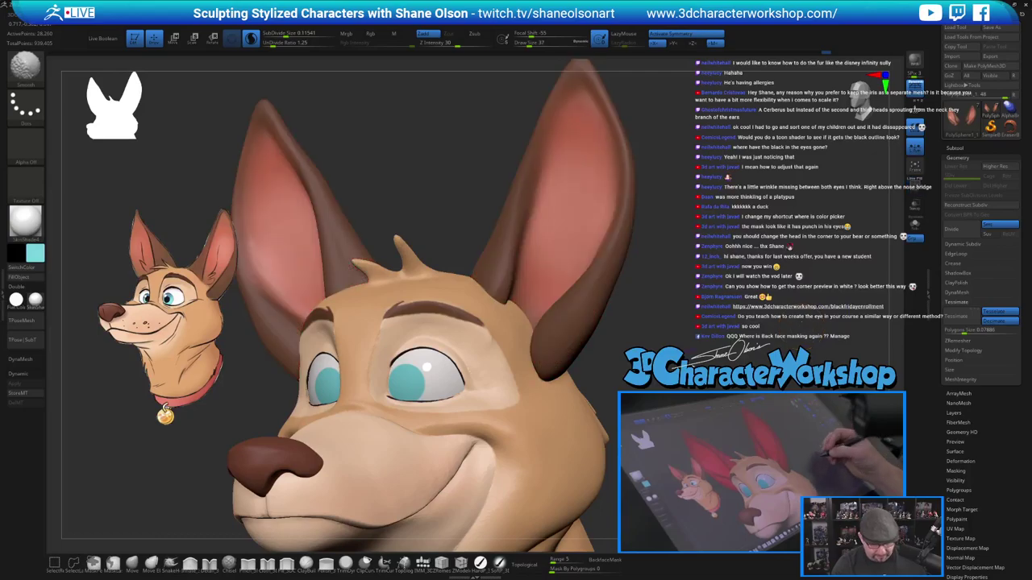
pyautogui.moveTo(707, 358); pyautogui.dragTo(683, 320)
pyautogui.hotkey('alt', 's')
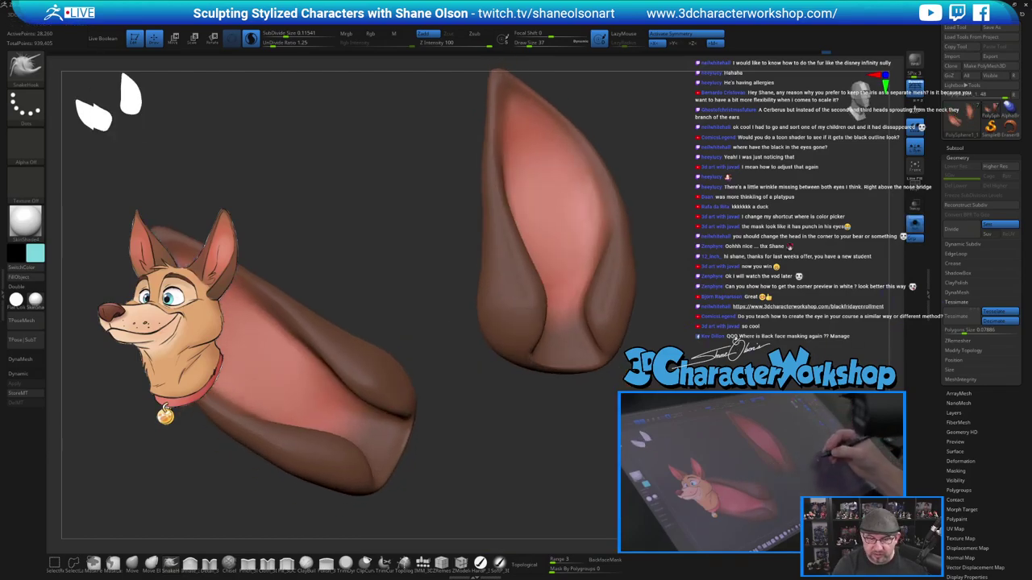
# Pull small pointed fur tufts out of the inner ears near their base using SnakeHook at draw size 35.
pyautogui.moveTo(589, 286); pyautogui.dragTo(586, 261, button='right')
pyautogui.press('[')
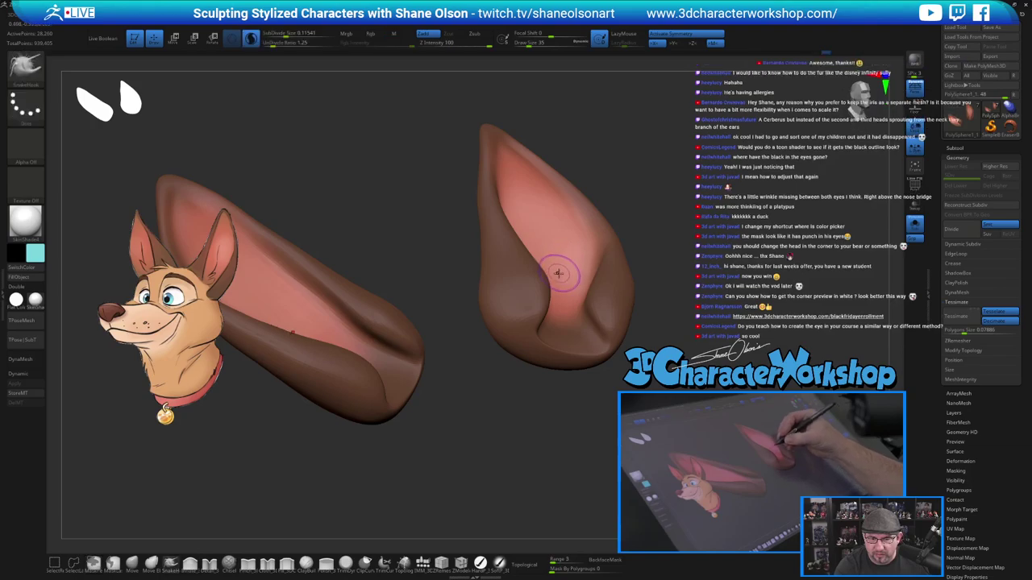
pyautogui.moveTo(568, 253)
pyautogui.mouseDown(button='right')
pyautogui.moveTo(542, 284)
pyautogui.moveTo(590, 296)
pyautogui.mouseUp(button='right')
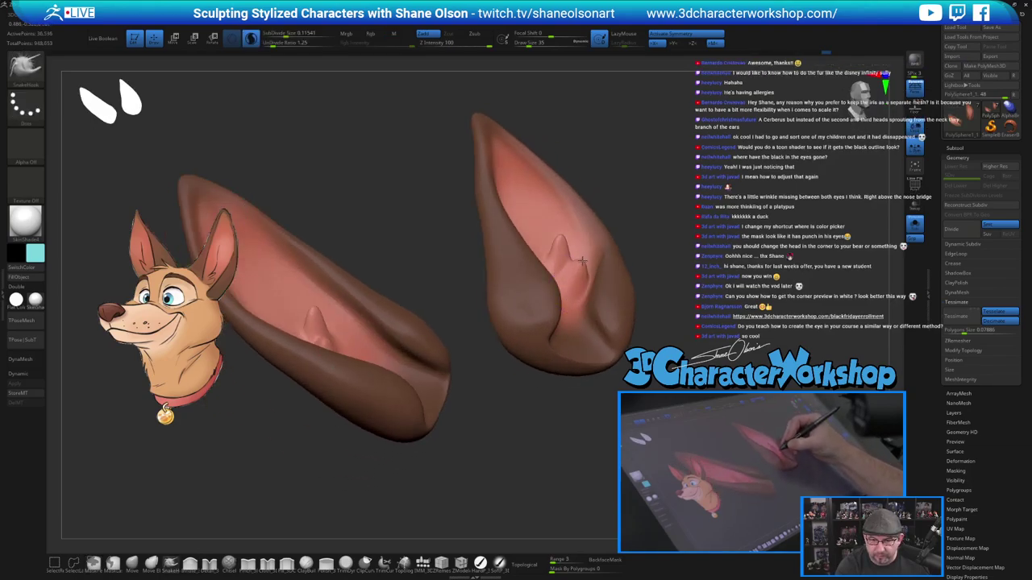
pyautogui.moveTo(582, 259); pyautogui.dragTo(587, 256)
pyautogui.moveTo(586, 258); pyautogui.dragTo(567, 276, button='right')
pyautogui.moveTo(556, 299); pyautogui.dragTo(561, 297)
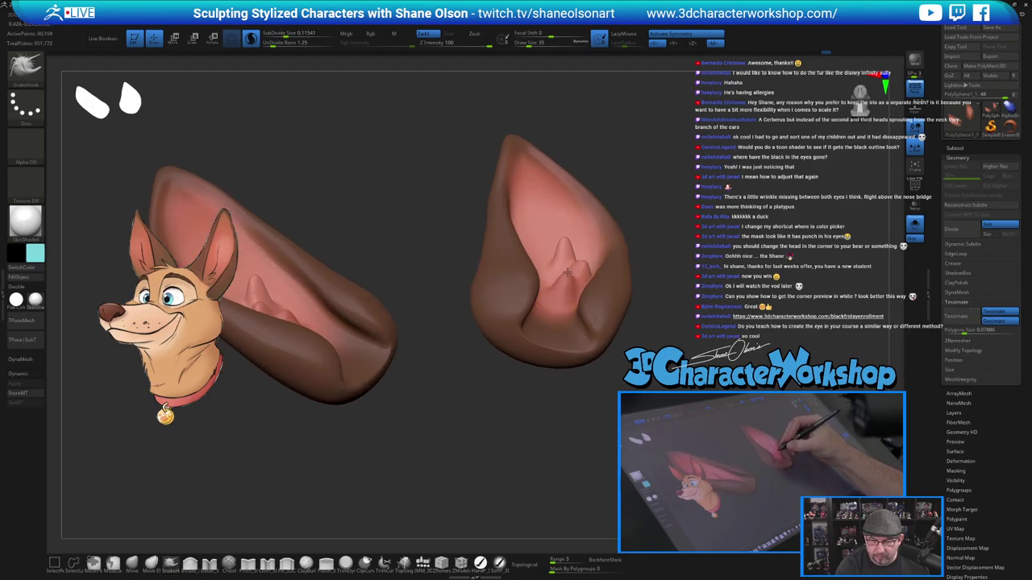
# Extend and reshape the inner-ear tufts using SnakeHook at draw size 51, then show the whole head again.
pyautogui.moveTo(697, 347)
pyautogui.mouseDown()
pyautogui.moveTo(718, 321)
pyautogui.moveTo(703, 314)
pyautogui.mouseUp()
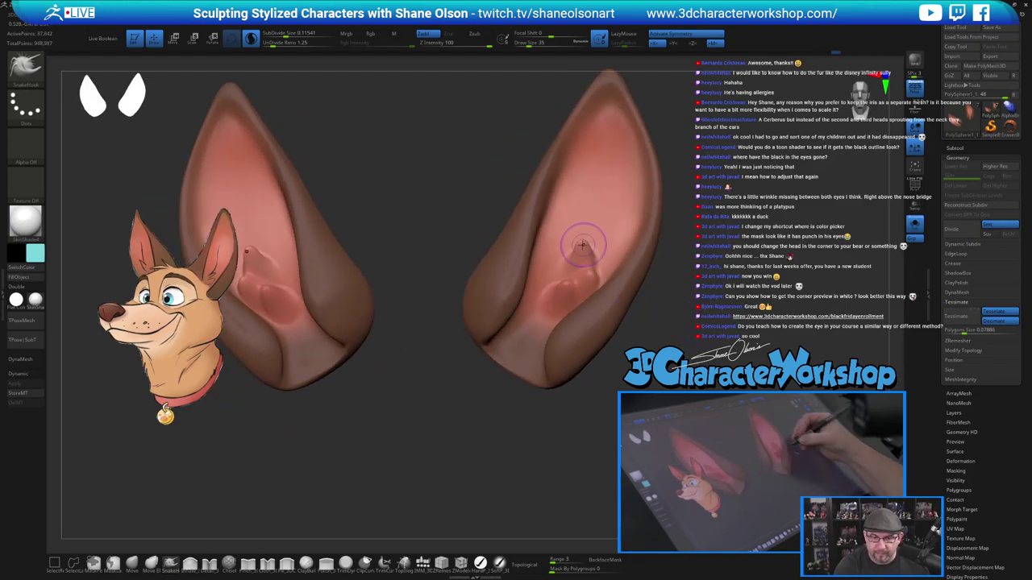
pyautogui.press(']')
pyautogui.moveTo(582, 251); pyautogui.dragTo(588, 248)
pyautogui.moveTo(567, 294); pyautogui.dragTo(575, 271)
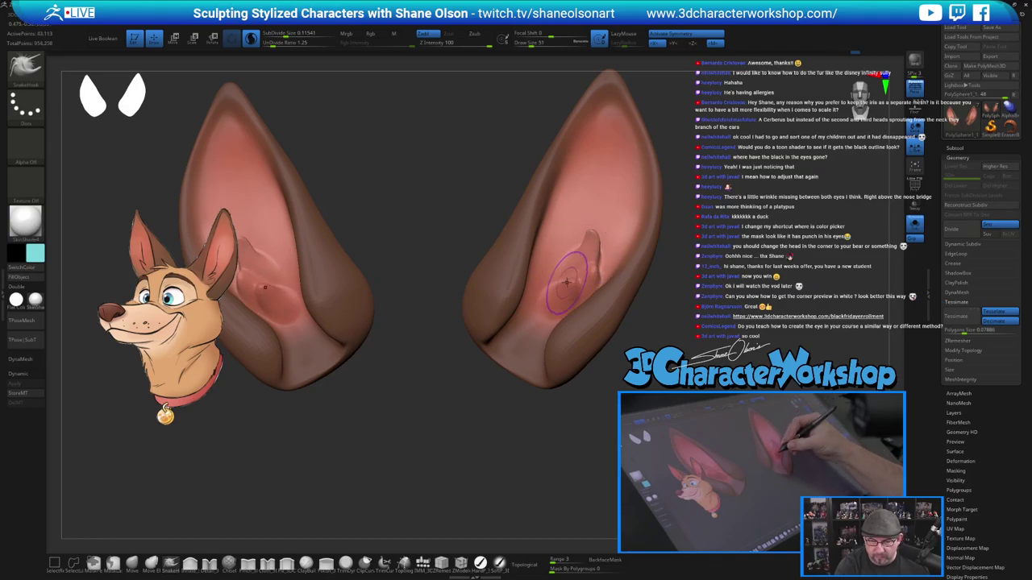
pyautogui.moveTo(641, 452)
pyautogui.keyDown('alt'); pyautogui.mouseDown()
pyautogui.moveTo(637, 423)
pyautogui.moveTo(670, 427)
pyautogui.moveTo(658, 449)
pyautogui.mouseUp(); pyautogui.keyUp('alt')
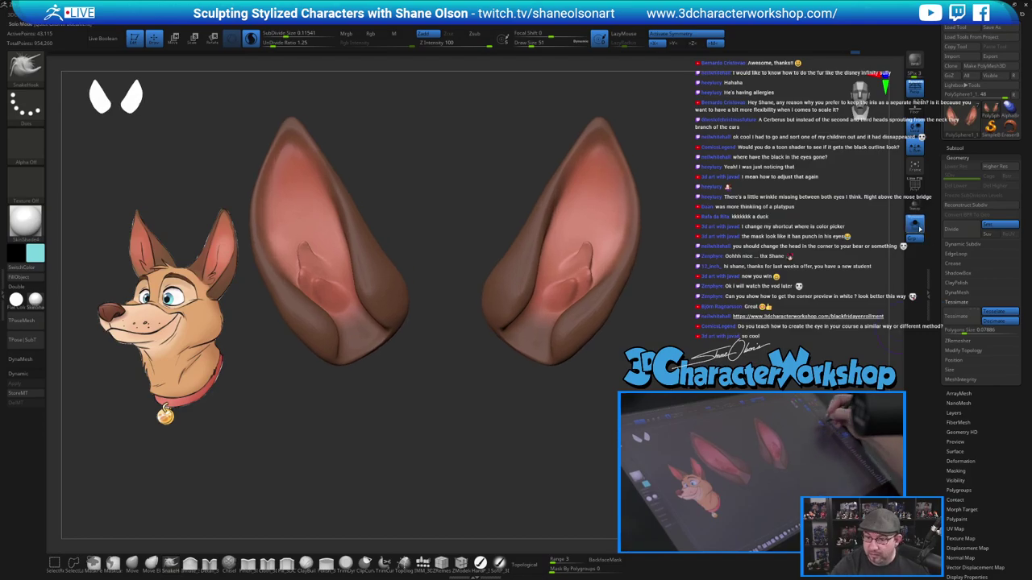
pyautogui.click(919, 229)
pyautogui.keyDown('alt'); pyautogui.moveTo(650, 363); pyautogui.dragTo(630, 315); pyautogui.keyUp('alt')
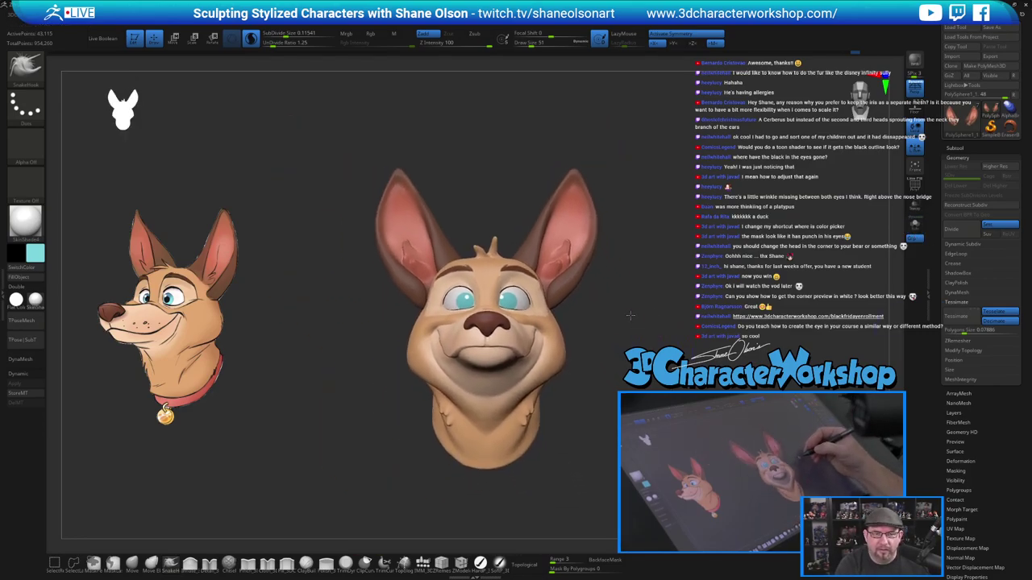
pyautogui.moveTo(577, 412); pyautogui.dragTo(614, 420)
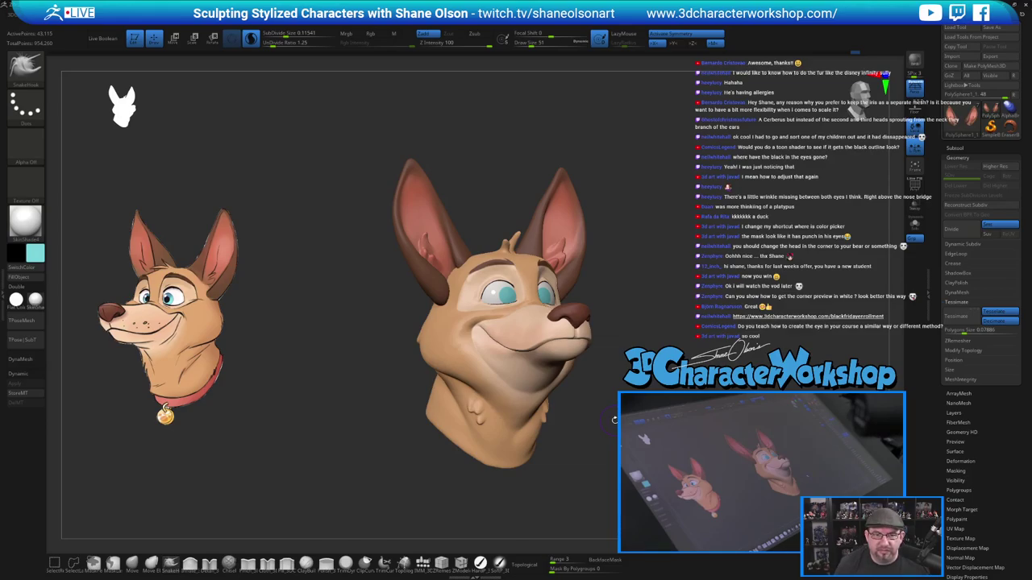
pyautogui.moveTo(662, 340)
pyautogui.mouseDown()
pyautogui.moveTo(631, 272)
pyautogui.moveTo(645, 295)
pyautogui.moveTo(578, 270)
pyautogui.mouseUp()
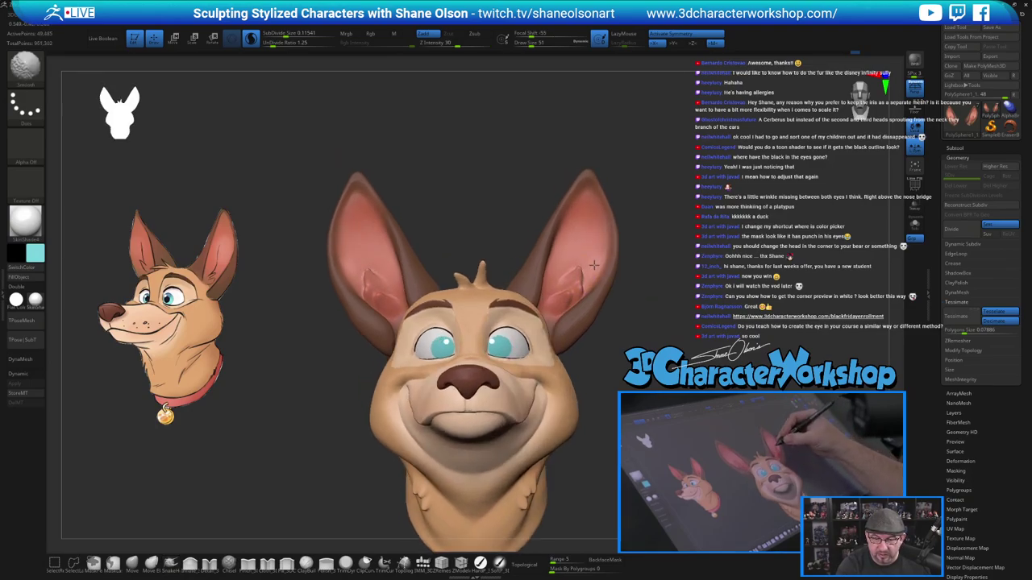
# Select the head mesh and mask a jagged fur-tuft shape on the back of the neck.
pyautogui.moveTo(794, 411); pyautogui.dragTo(592, 368)
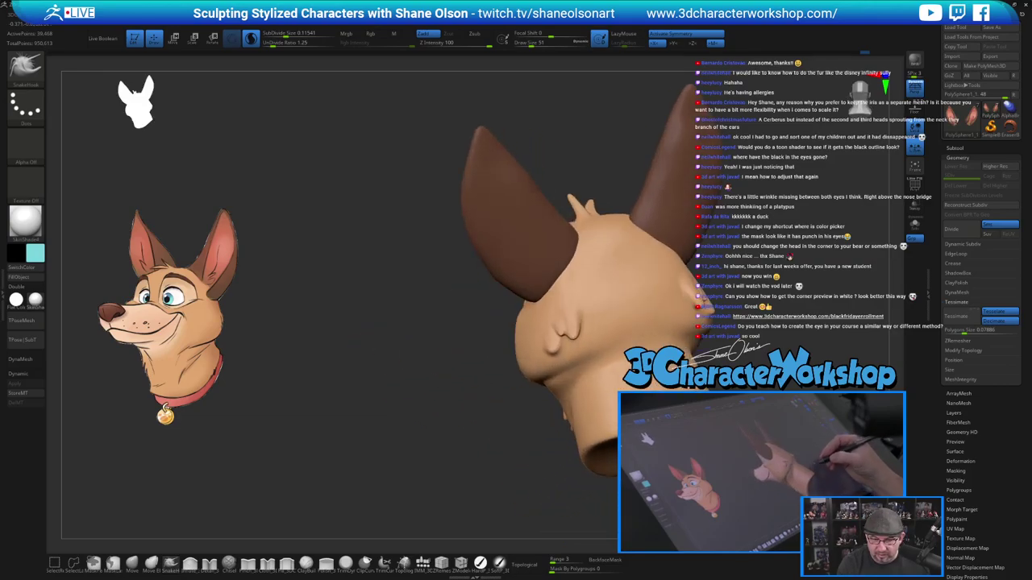
pyautogui.moveTo(681, 372)
pyautogui.keyDown('alt'); pyautogui.mouseDown()
pyautogui.moveTo(594, 385)
pyautogui.moveTo(660, 377)
pyautogui.mouseUp(); pyautogui.keyUp('alt')
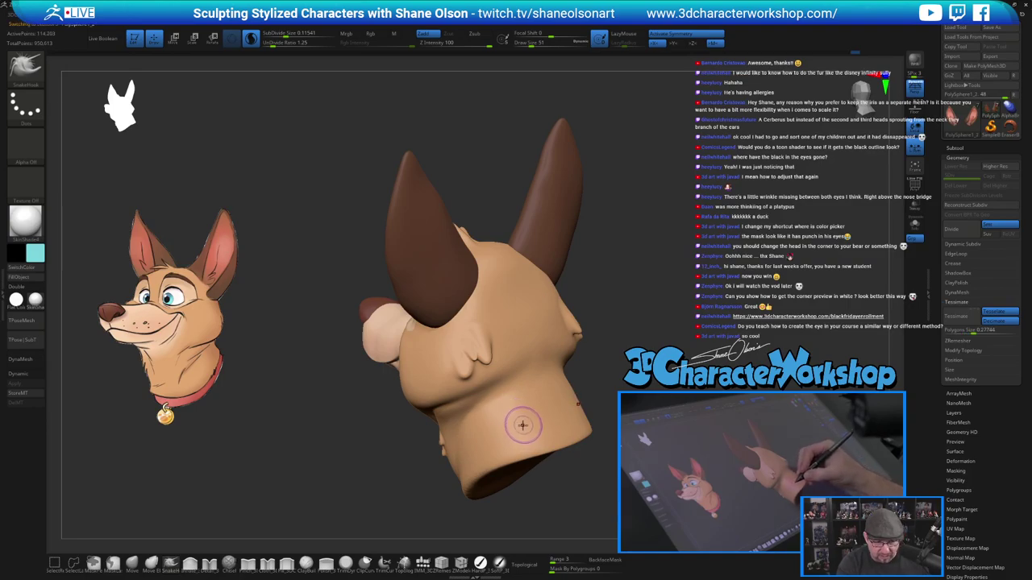
pyautogui.press('s')
pyautogui.moveTo(522, 425); pyautogui.dragTo(518, 425)
pyautogui.keyDown('alt'); pyautogui.click(519, 418); pyautogui.keyUp('alt')
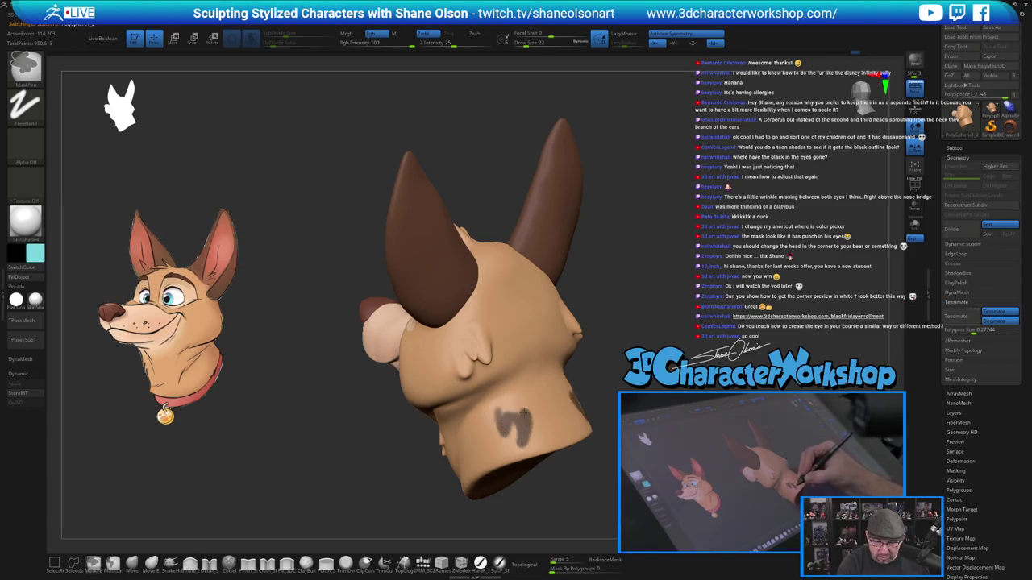
pyautogui.keyDown('ctrl'); pyautogui.moveTo(538, 399); pyautogui.dragTo(540, 395); pyautogui.keyUp('ctrl')
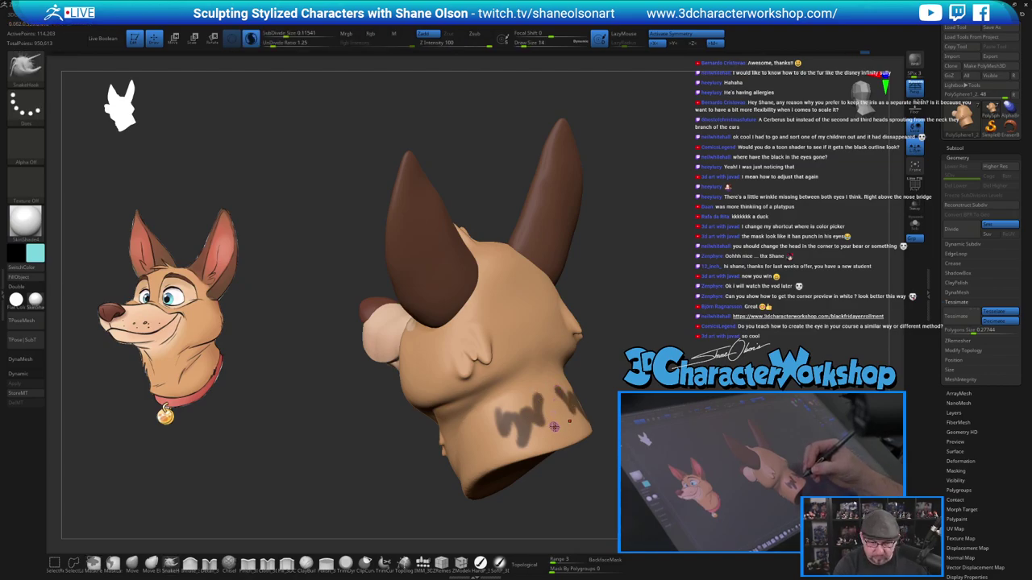
pyautogui.keyDown('ctrl'); pyautogui.moveTo(542, 410); pyautogui.dragTo(540, 413); pyautogui.keyUp('ctrl')
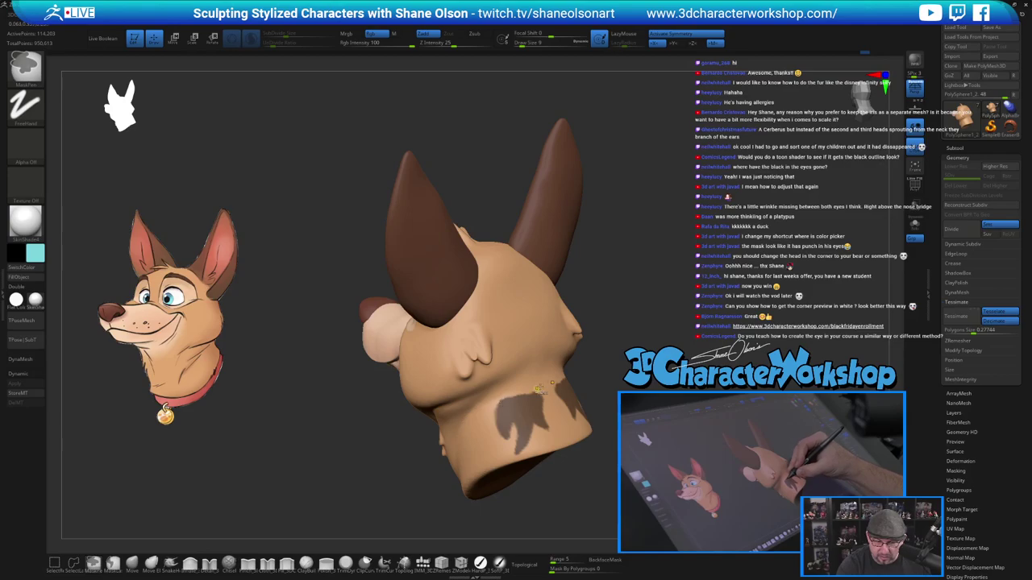
# Invert the neck mask and try to raise the tuft area off the surface with the transform gizmo.
pyautogui.moveTo(654, 442); pyautogui.dragTo(700, 448)
pyautogui.keyDown('ctrl'); pyautogui.click(655, 442); pyautogui.keyUp('ctrl')
pyautogui.press('w')
pyautogui.keyDown('alt'); pyautogui.click(520, 396); pyautogui.keyUp('alt')
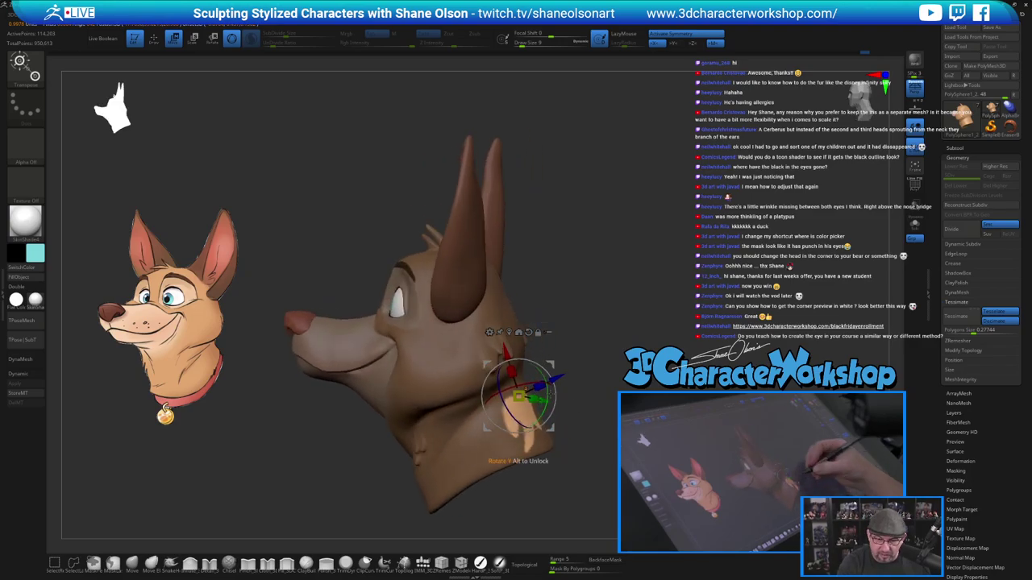
pyautogui.moveTo(551, 393); pyautogui.dragTo(551, 381)
pyautogui.moveTo(685, 448); pyautogui.dragTo(548, 442)
pyautogui.moveTo(554, 401); pyautogui.dragTo(554, 396)
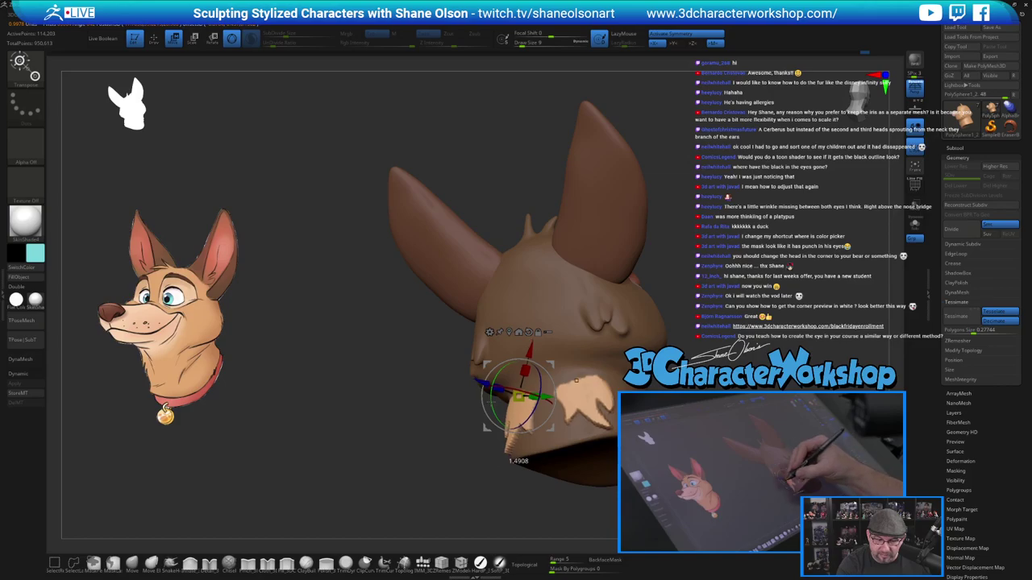
pyautogui.moveTo(491, 402); pyautogui.dragTo(491, 397)
# Clear the mask and try to refine the neck tufts with SnakeHook and smoothing at draw size 31.
pyautogui.keyDown('ctrl'); pyautogui.moveTo(677, 451); pyautogui.dragTo(697, 472); pyautogui.keyUp('ctrl')
pyautogui.moveTo(637, 463); pyautogui.dragTo(698, 456)
pyautogui.press('q')
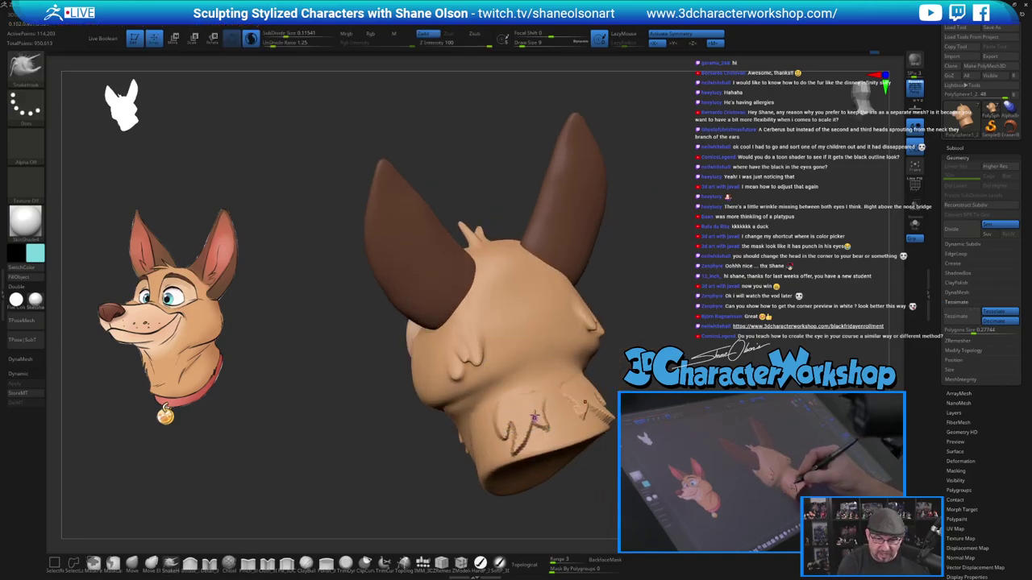
pyautogui.moveTo(625, 455)
pyautogui.mouseDown()
pyautogui.moveTo(689, 448)
pyautogui.moveTo(627, 453)
pyautogui.mouseUp()
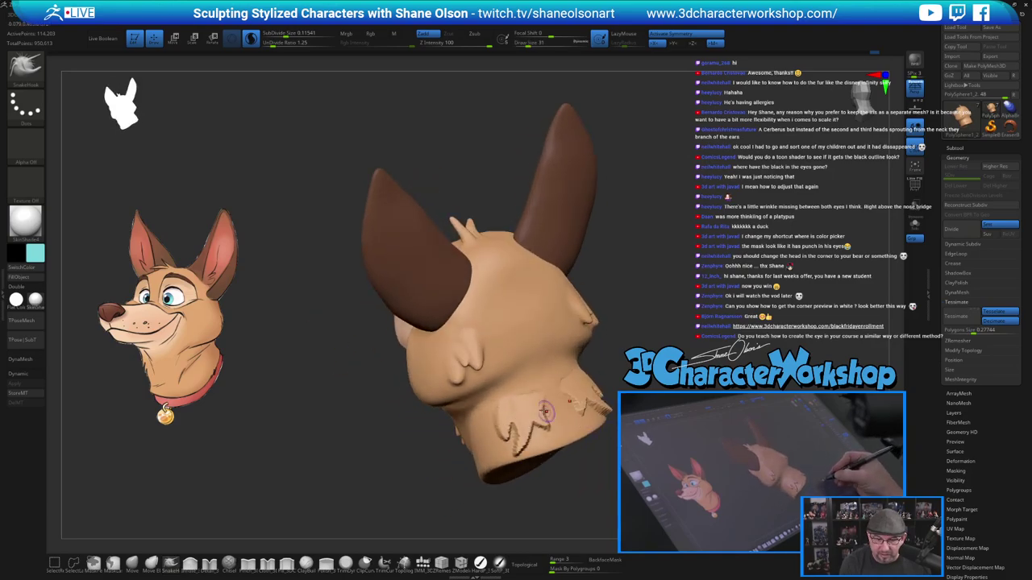
pyautogui.keyDown('shift'); pyautogui.moveTo(541, 405); pyautogui.dragTo(520, 397); pyautogui.keyUp('shift')
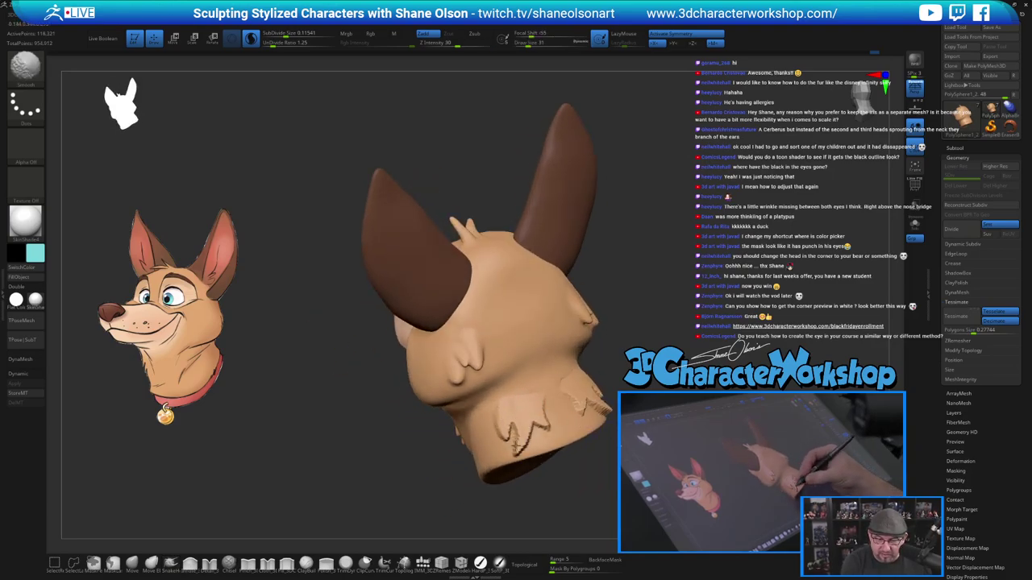
# Undo the fur-tuft edits and masking on the back of the neck.
pyautogui.moveTo(627, 453)
pyautogui.mouseDown()
pyautogui.moveTo(685, 449)
pyautogui.moveTo(630, 453)
pyautogui.moveTo(669, 476)
pyautogui.mouseUp()
pyautogui.hotkey('ctrl', 'z')
pyautogui.hotkey('ctrl', 'z')
pyautogui.hotkey('ctrl', 'z')
pyautogui.hotkey('ctrl', 'z')
pyautogui.hotkey('ctrl', 'z')
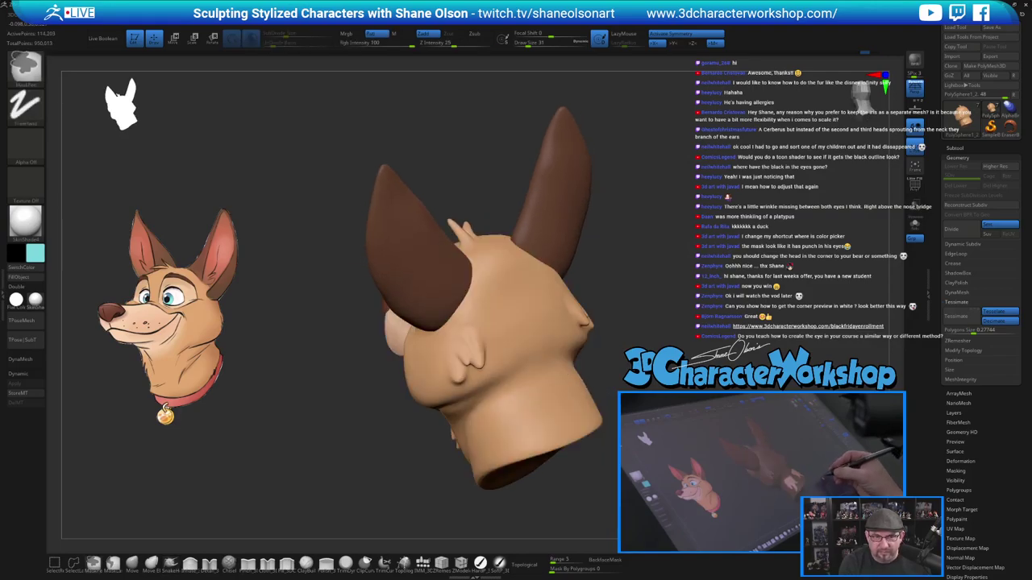
# Select the ears and reshape the inner-ear tufts with the Move brush at draw size 80, with dynamic subdivision off.
pyautogui.moveTo(628, 439)
pyautogui.keyDown('alt'); pyautogui.mouseDown()
pyautogui.moveTo(633, 459)
pyautogui.moveTo(686, 448)
pyautogui.moveTo(617, 427)
pyautogui.moveTo(645, 431)
pyautogui.mouseUp(); pyautogui.keyUp('alt')
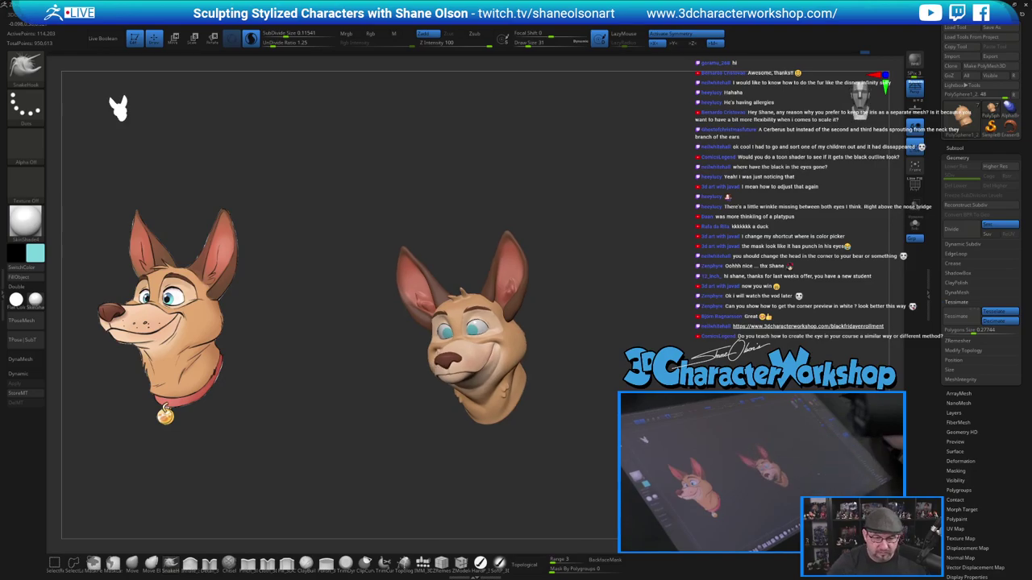
pyautogui.moveTo(651, 334); pyautogui.dragTo(700, 342)
pyautogui.moveTo(661, 241)
pyautogui.keyDown('alt'); pyautogui.mouseDown()
pyautogui.moveTo(663, 347)
pyautogui.moveTo(679, 282)
pyautogui.moveTo(657, 281)
pyautogui.moveTo(667, 318)
pyautogui.moveTo(617, 255)
pyautogui.mouseUp(); pyautogui.keyUp('alt')
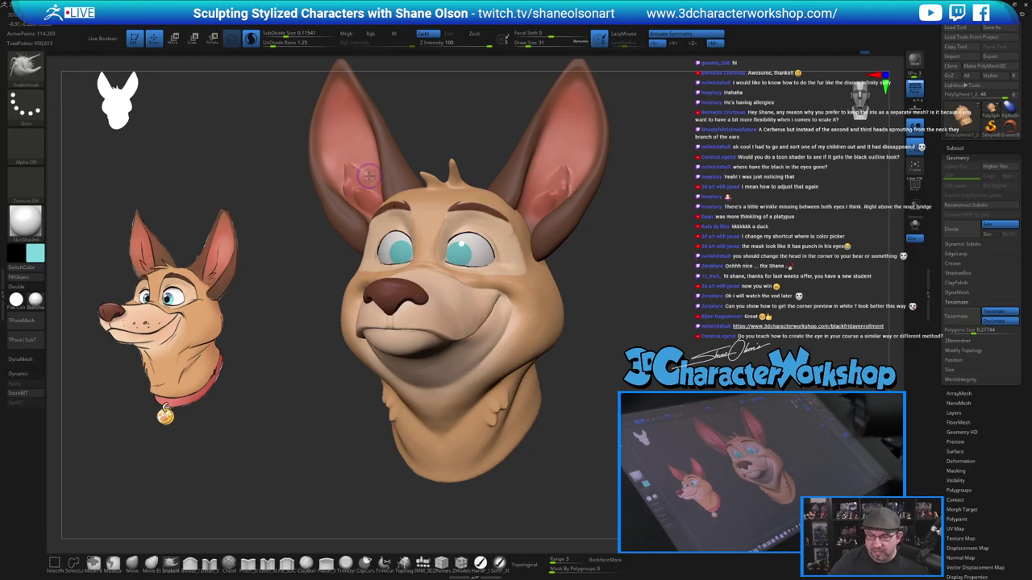
pyautogui.moveTo(628, 239)
pyautogui.keyDown('alt'); pyautogui.mouseDown()
pyautogui.moveTo(645, 319)
pyautogui.moveTo(532, 347)
pyautogui.mouseUp(); pyautogui.keyUp('alt')
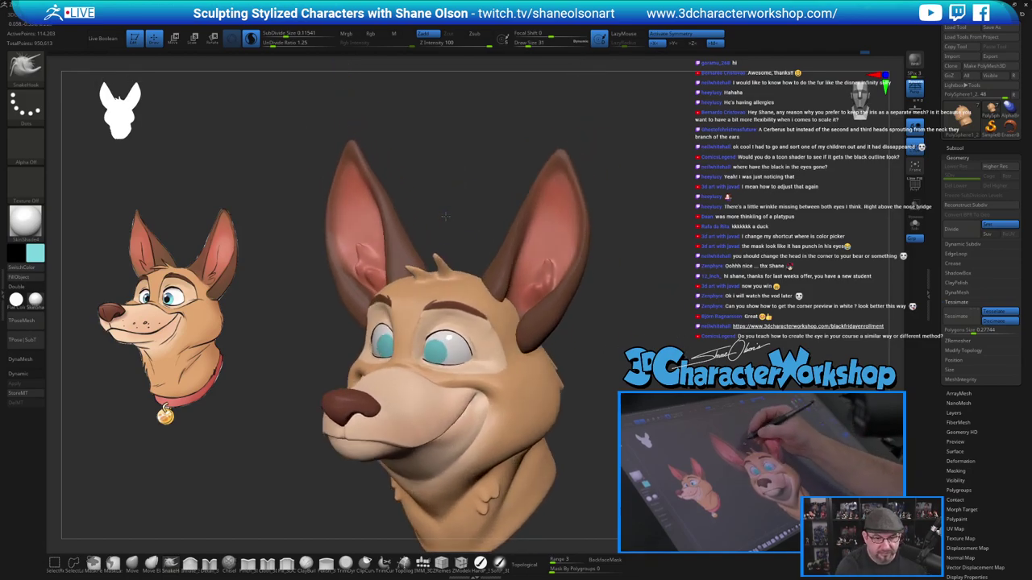
pyautogui.moveTo(313, 348)
pyautogui.mouseDown()
pyautogui.moveTo(353, 345)
pyautogui.moveTo(304, 343)
pyautogui.mouseUp()
pyautogui.click(133, 565)
pyautogui.press('d')
pyautogui.press('s')
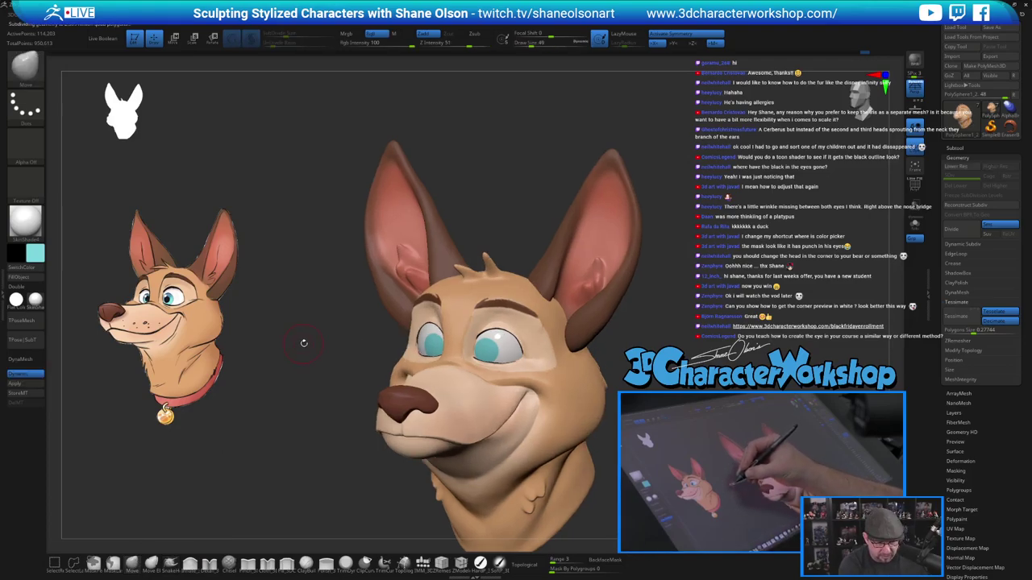
pyautogui.click(39, 375)
pyautogui.press('s')
pyautogui.moveTo(341, 325); pyautogui.dragTo(349, 324)
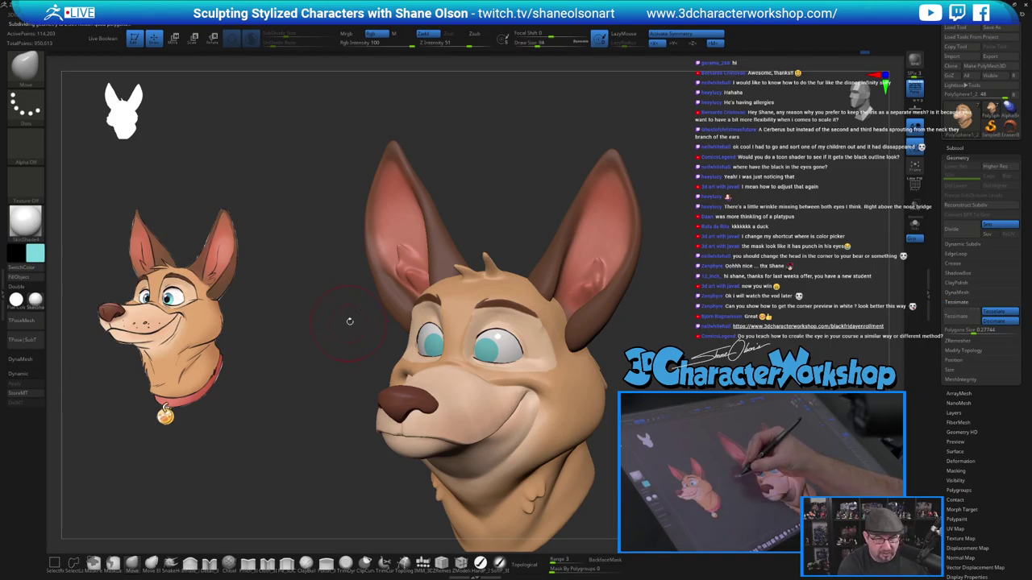
pyautogui.rightClick(388, 280)
pyautogui.moveTo(421, 221)
pyautogui.mouseDown(button='right')
pyautogui.moveTo(436, 216)
pyautogui.moveTo(427, 208)
pyautogui.mouseUp(button='right')
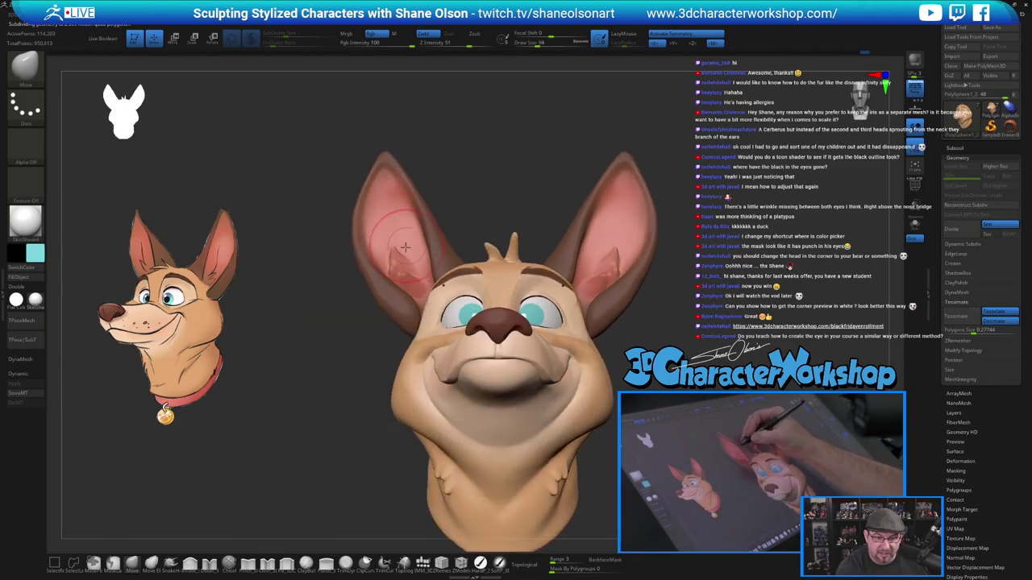
pyautogui.press('s')
pyautogui.moveTo(401, 249); pyautogui.dragTo(395, 249)
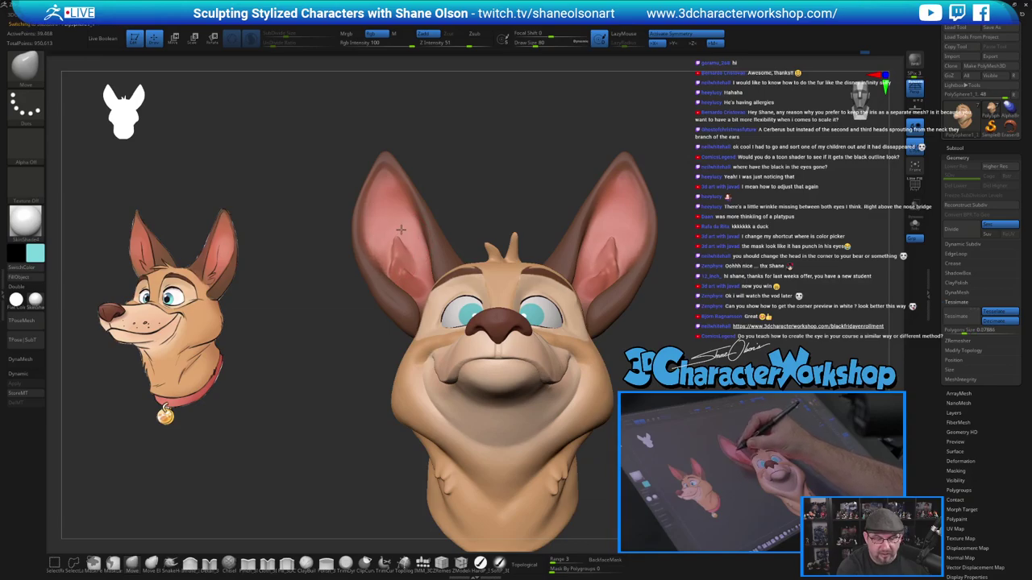
# Reshape the inner-ear tufts with the Move brush at draw size 46 and smooth their strands.
pyautogui.moveTo(415, 239)
pyautogui.mouseDown(button='right')
pyautogui.moveTo(419, 263)
pyautogui.moveTo(408, 263)
pyautogui.mouseUp(button='right')
pyautogui.press('s')
pyautogui.moveTo(408, 262); pyautogui.dragTo(398, 261)
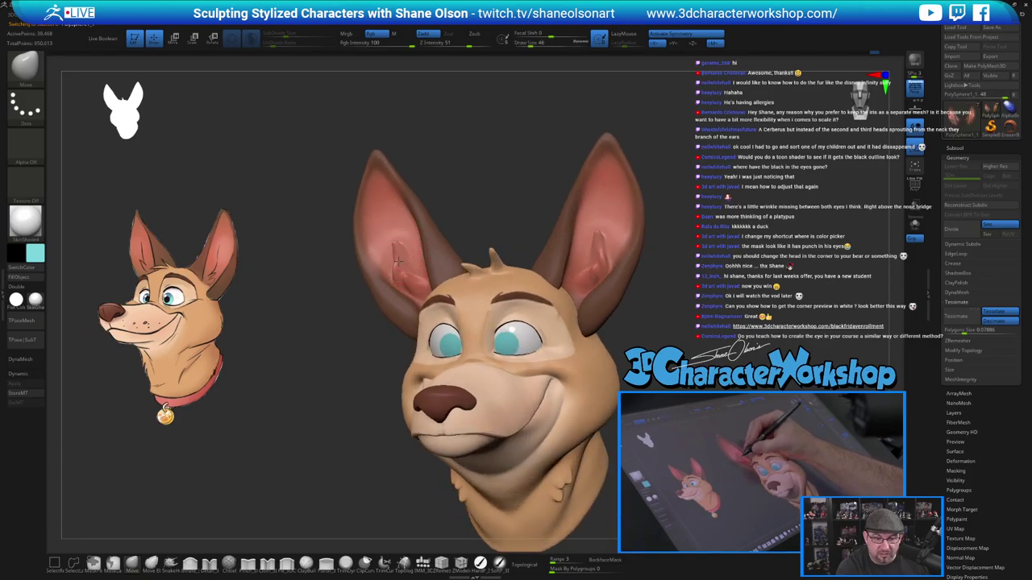
pyautogui.moveTo(406, 250)
pyautogui.mouseDown(button='right')
pyautogui.moveTo(387, 265)
pyautogui.moveTo(414, 254)
pyautogui.moveTo(422, 275)
pyautogui.moveTo(418, 266)
pyautogui.mouseUp(button='right')
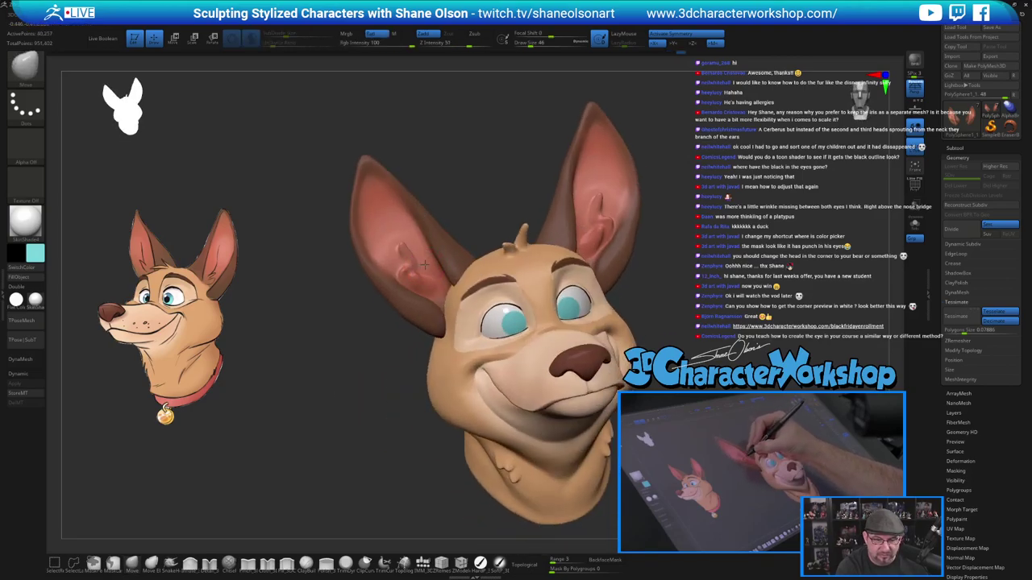
pyautogui.moveTo(418, 257); pyautogui.dragTo(415, 266, button='right')
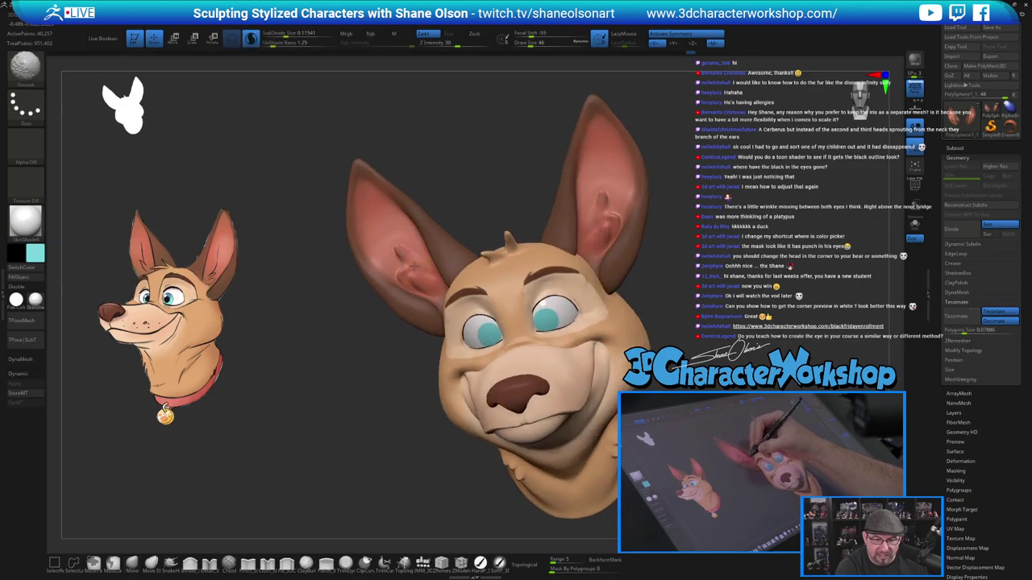
pyautogui.keyDown('shift'); pyautogui.moveTo(397, 267); pyautogui.dragTo(401, 260); pyautogui.keyUp('shift')
pyautogui.moveTo(399, 263); pyautogui.dragTo(386, 236, button='right')
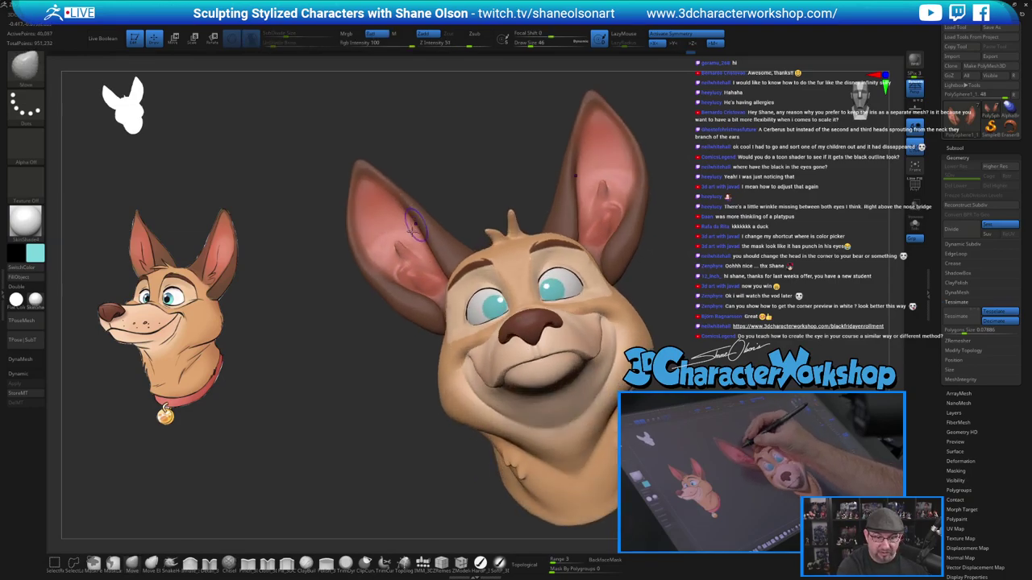
pyautogui.keyDown('shift'); pyautogui.moveTo(392, 256); pyautogui.dragTo(395, 249); pyautogui.keyUp('shift')
pyautogui.moveTo(392, 245); pyautogui.dragTo(397, 276, button='right')
# Adjust the ear interior around the tufts with a larger Move brush, smooth it, and reduce the draw size to 49.
pyautogui.press('s')
pyautogui.press(']')
pyautogui.press(']')
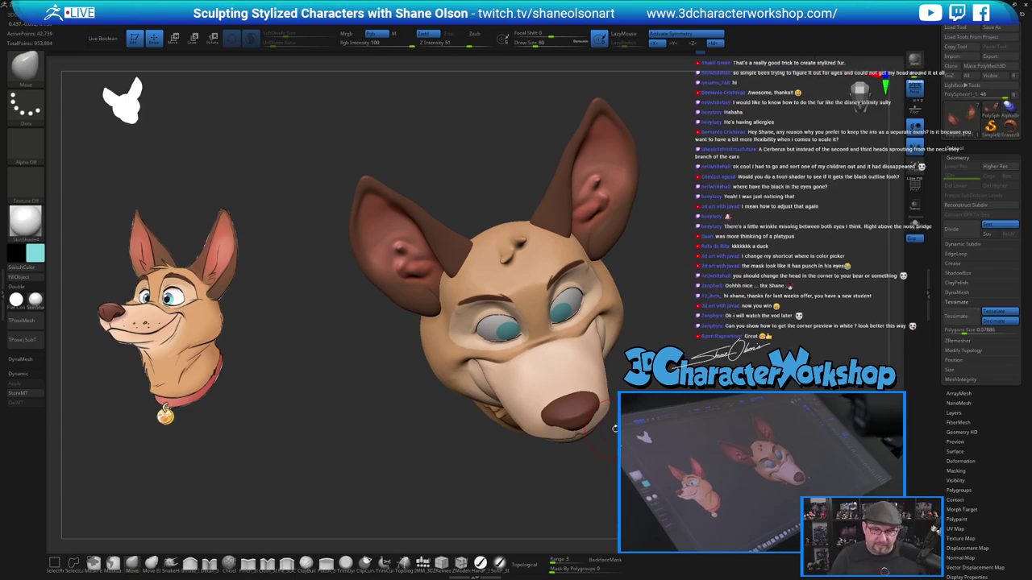
pyautogui.moveTo(616, 429); pyautogui.dragTo(637, 372)
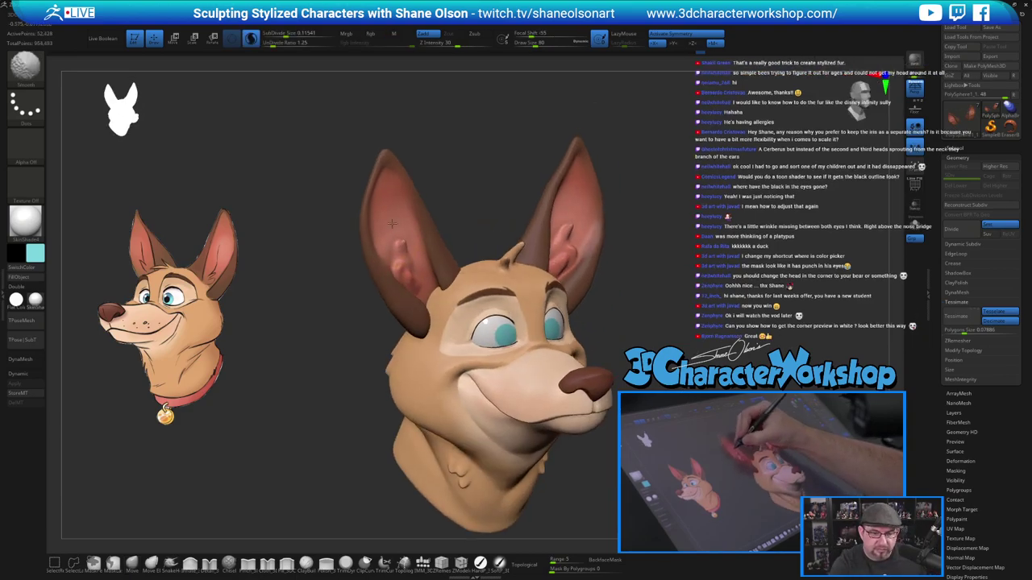
pyautogui.keyDown('shift'); pyautogui.moveTo(394, 204); pyautogui.dragTo(395, 215); pyautogui.keyUp('shift')
pyautogui.moveTo(766, 314)
pyautogui.mouseDown()
pyautogui.moveTo(691, 327)
pyautogui.moveTo(688, 295)
pyautogui.moveTo(652, 282)
pyautogui.mouseUp()
pyautogui.press('[')
pyautogui.press('[')
pyautogui.press('[')
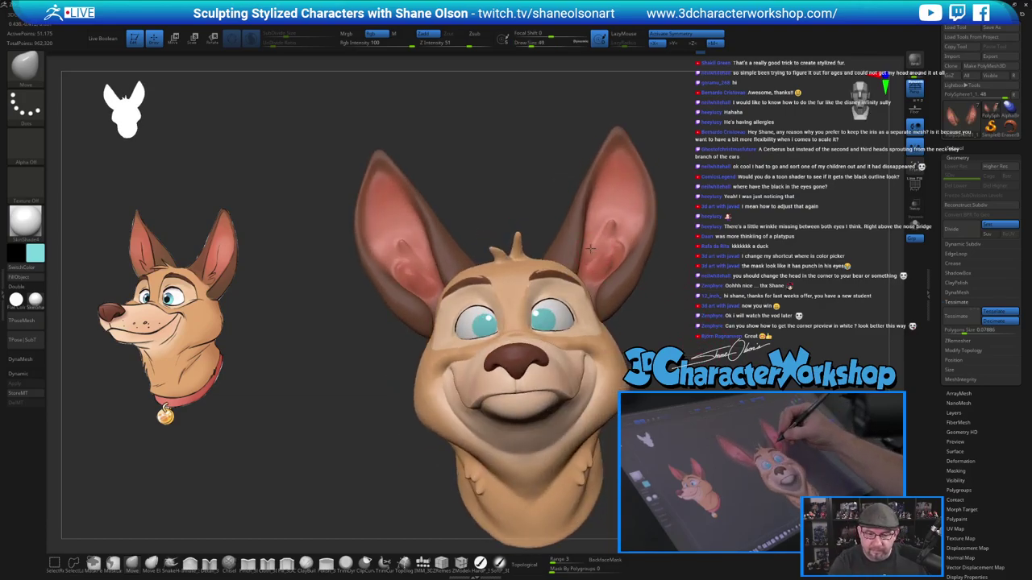
pyautogui.moveTo(659, 320)
pyautogui.mouseDown()
pyautogui.moveTo(628, 314)
pyautogui.moveTo(677, 324)
pyautogui.moveTo(657, 324)
pyautogui.mouseUp()
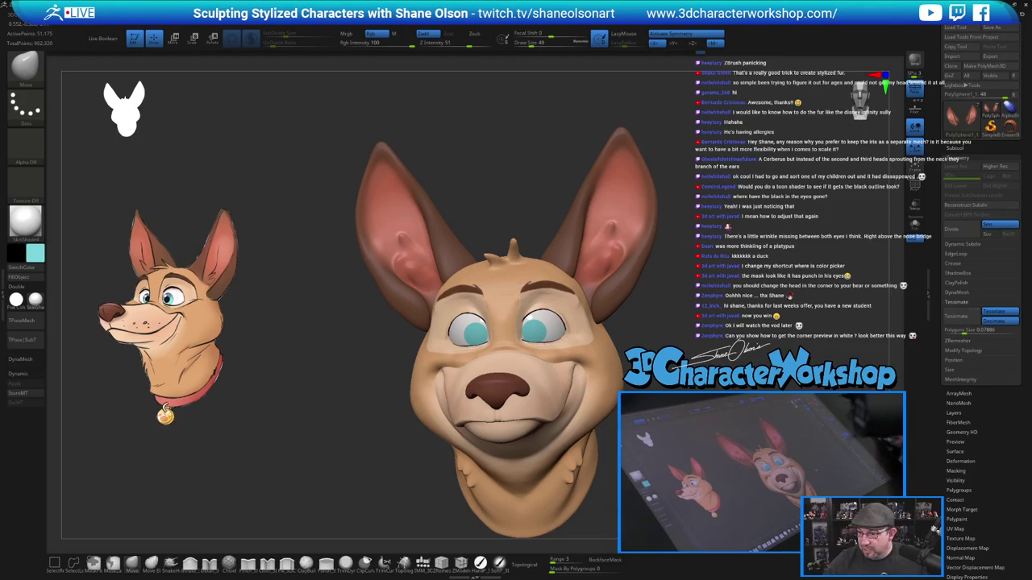
# Isolate the ears and set the Move brush's draw size to 25 for close-up work on the inner-ear tuft.
pyautogui.click(915, 227)
pyautogui.keyDown('alt'); pyautogui.moveTo(516, 367); pyautogui.dragTo(613, 471); pyautogui.keyUp('alt')
pyautogui.moveTo(488, 428)
pyautogui.mouseDown()
pyautogui.moveTo(525, 429)
pyautogui.moveTo(587, 459)
pyautogui.mouseUp()
pyautogui.press('[')
pyautogui.press('[')
pyautogui.press('[')
pyautogui.moveTo(524, 439); pyautogui.dragTo(552, 433)
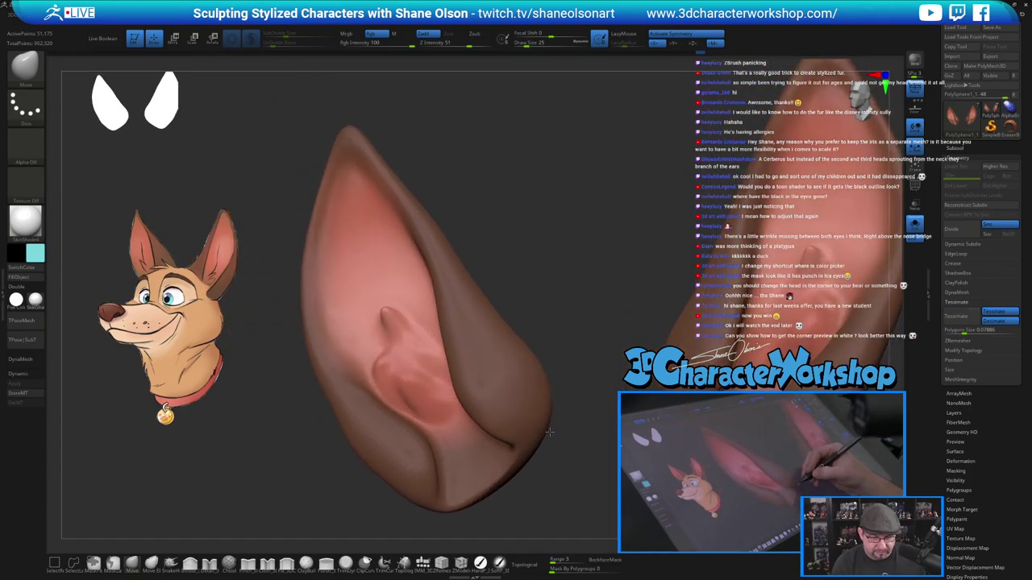
# Try to define the strands of the inner-ear tuft with detail brushes at draw size 27, with Sculptris Pro off.
pyautogui.click(286, 563)
pyautogui.press('s')
pyautogui.moveTo(237, 486); pyautogui.dragTo(239, 482)
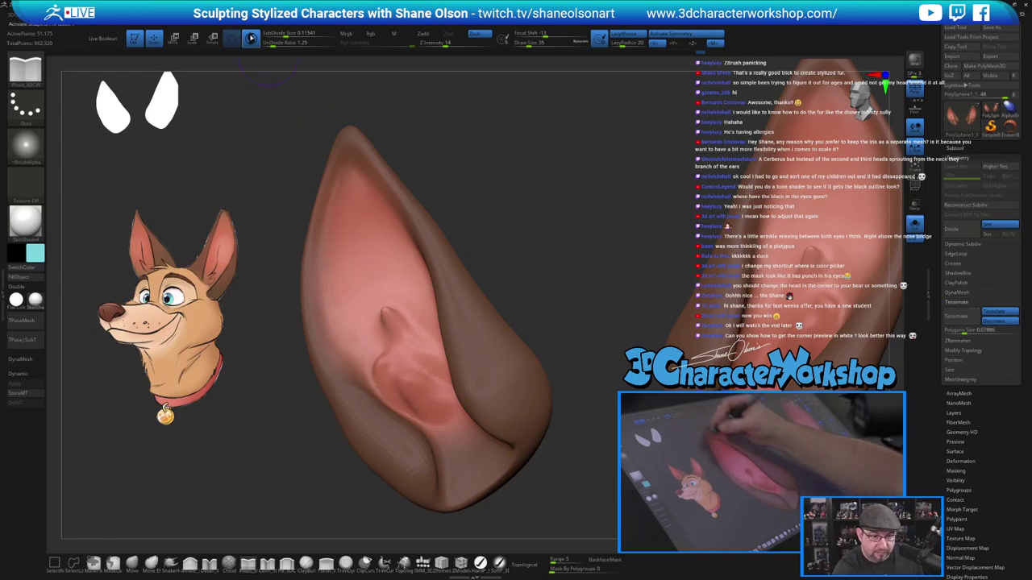
pyautogui.click(250, 38)
pyautogui.press('s')
pyautogui.moveTo(421, 373)
pyautogui.mouseDown()
pyautogui.moveTo(386, 367)
pyautogui.moveTo(389, 321)
pyautogui.moveTo(411, 350)
pyautogui.moveTo(384, 309)
pyautogui.mouseUp()
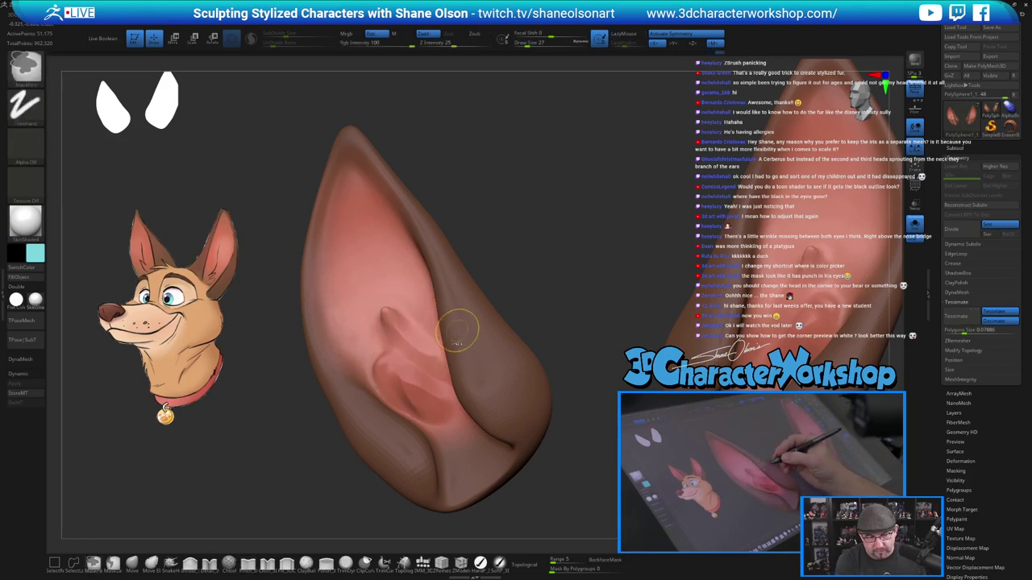
pyautogui.hotkey('ctrl', 'z')
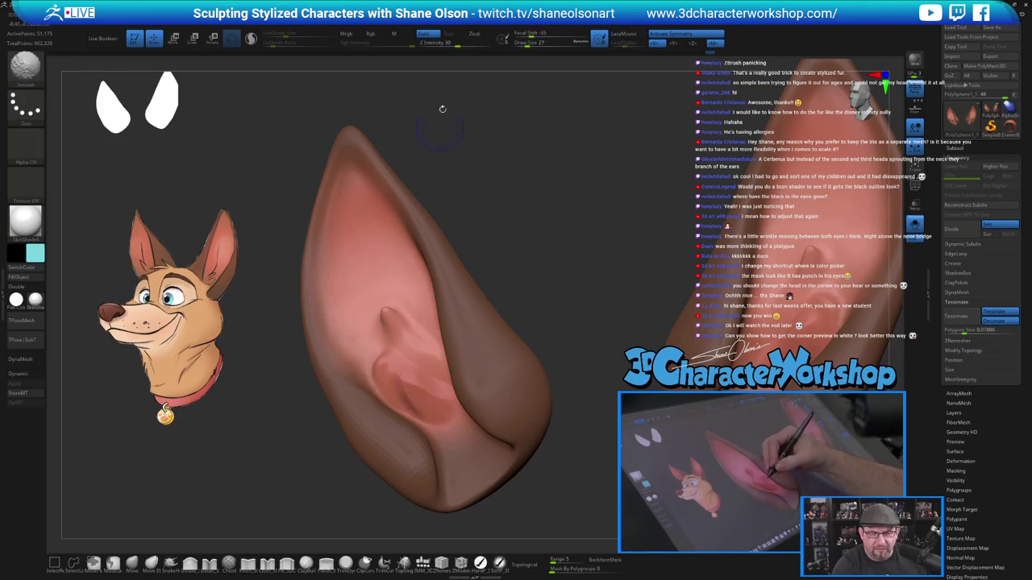
pyautogui.keyDown('shift'); pyautogui.click(462, 44); pyautogui.keyUp('shift')
pyautogui.moveTo(420, 387)
pyautogui.keyDown('shift'); pyautogui.mouseDown()
pyautogui.moveTo(412, 382)
pyautogui.moveTo(423, 369)
pyautogui.mouseUp(); pyautogui.keyUp('shift')
pyautogui.hotkey('ctrl', 'z')
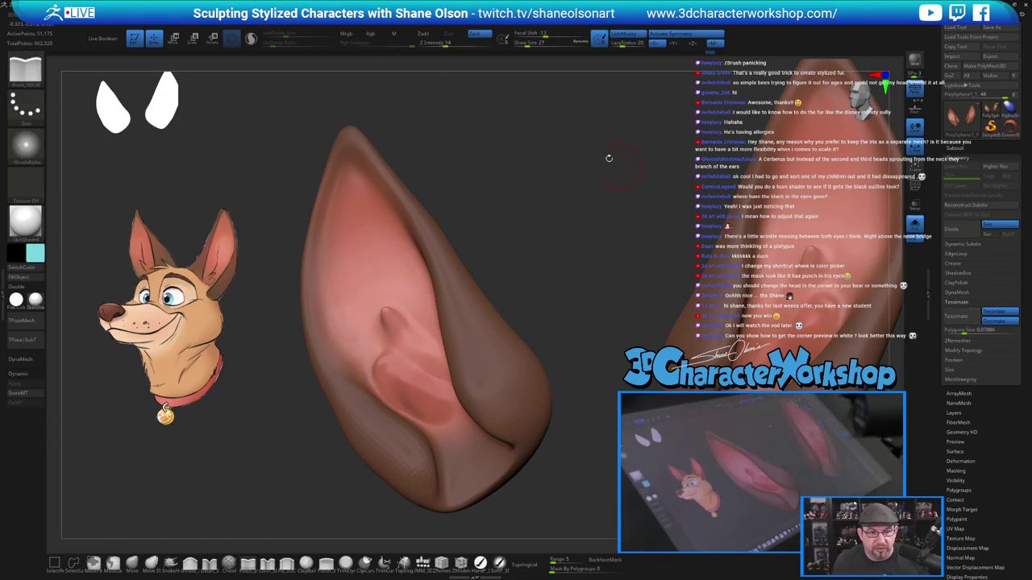
# Roll the ears back through the undo history to the stage with a single simple tuft in each.
pyautogui.keyDown('alt'); pyautogui.moveTo(457, 216); pyautogui.dragTo(441, 193); pyautogui.keyUp('alt')
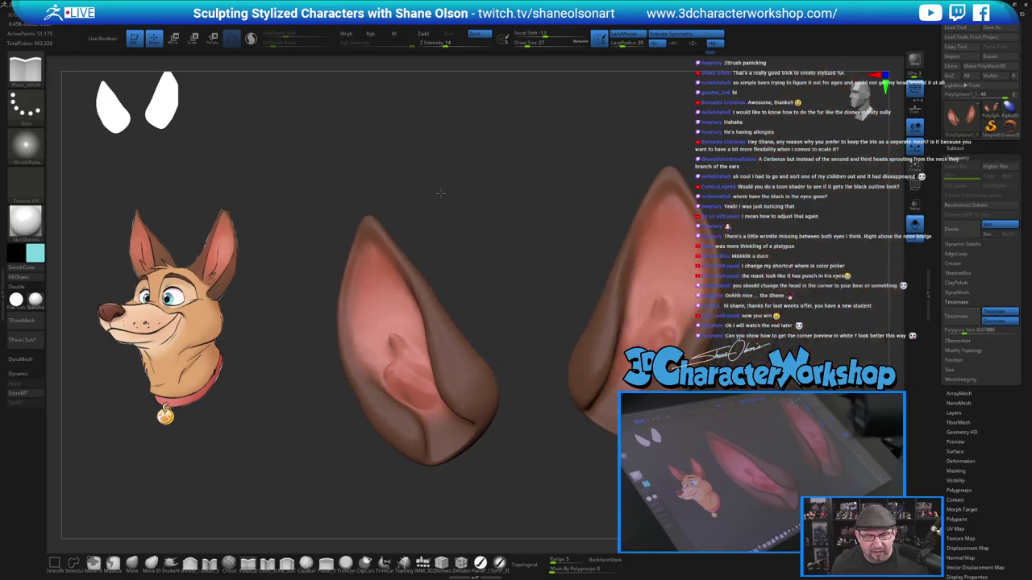
pyautogui.moveTo(320, 116); pyautogui.dragTo(323, 117)
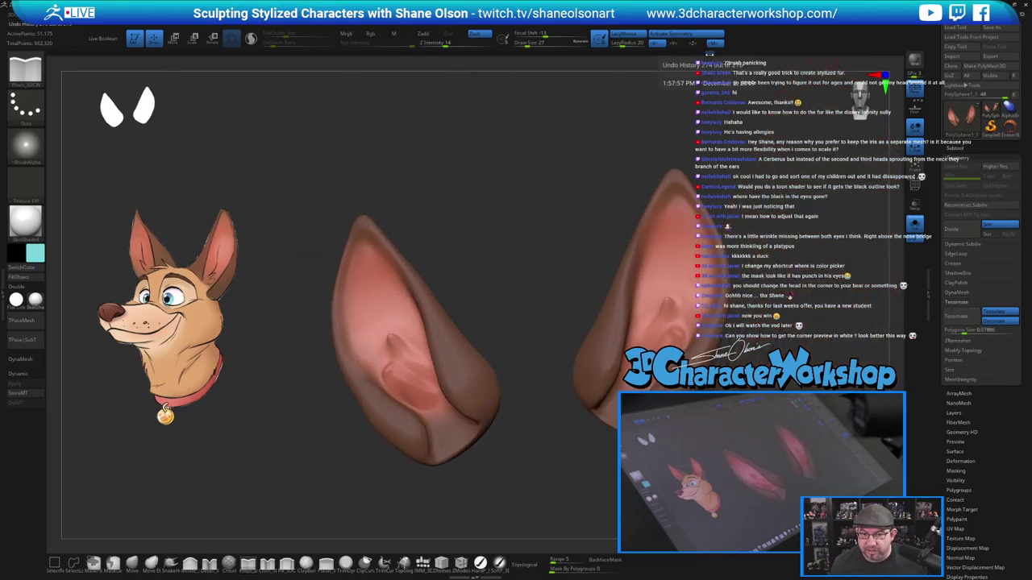
pyautogui.moveTo(692, 54)
pyautogui.mouseDown()
pyautogui.moveTo(587, 56)
pyautogui.moveTo(632, 61)
pyautogui.mouseUp()
pyautogui.press('d')
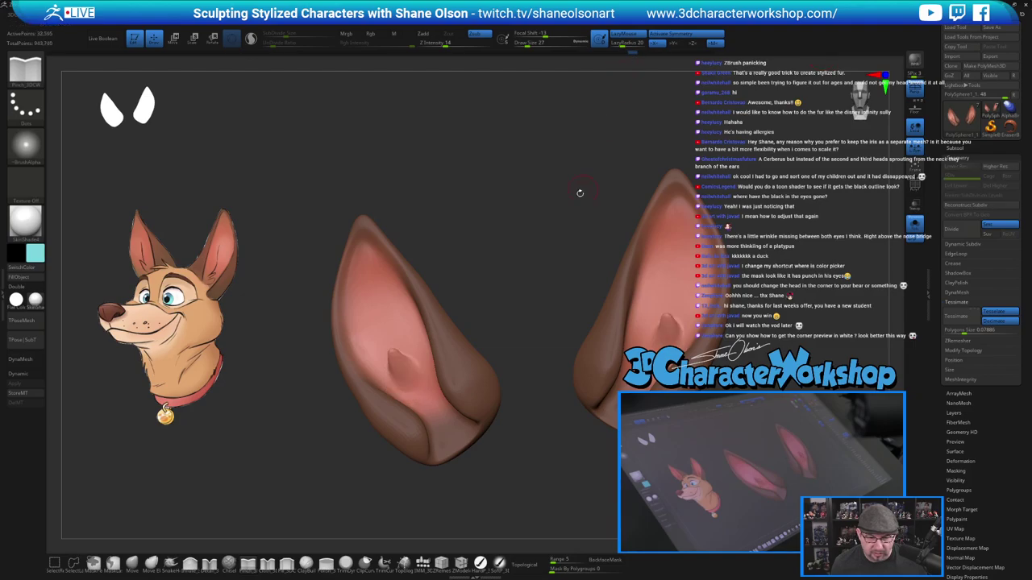
# Try to pull out a second inner-ear strand with SnakeHook at draw size 35, accepting the loss of newer undo history.
pyautogui.moveTo(579, 193); pyautogui.dragTo(521, 238)
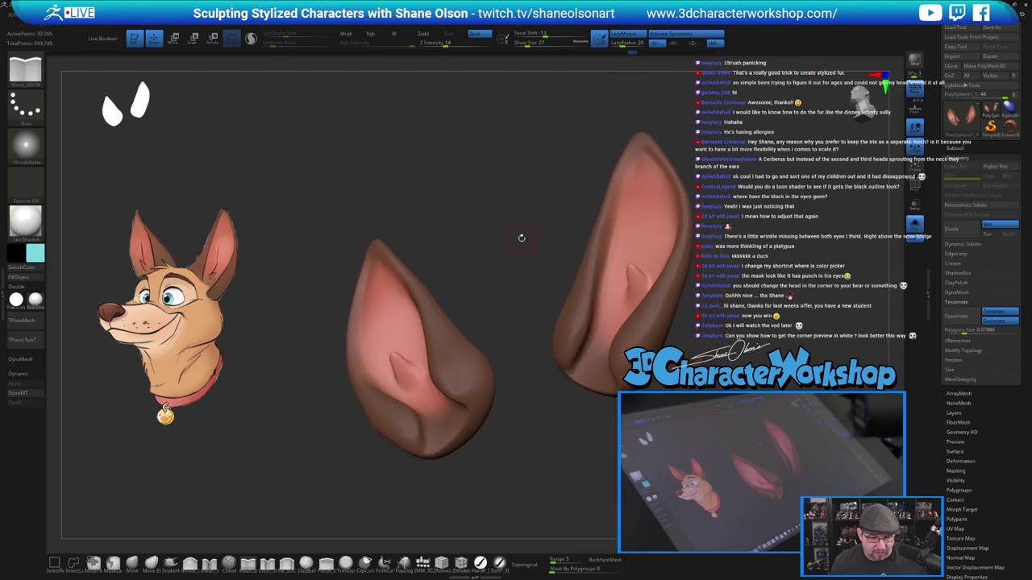
pyautogui.click(171, 563)
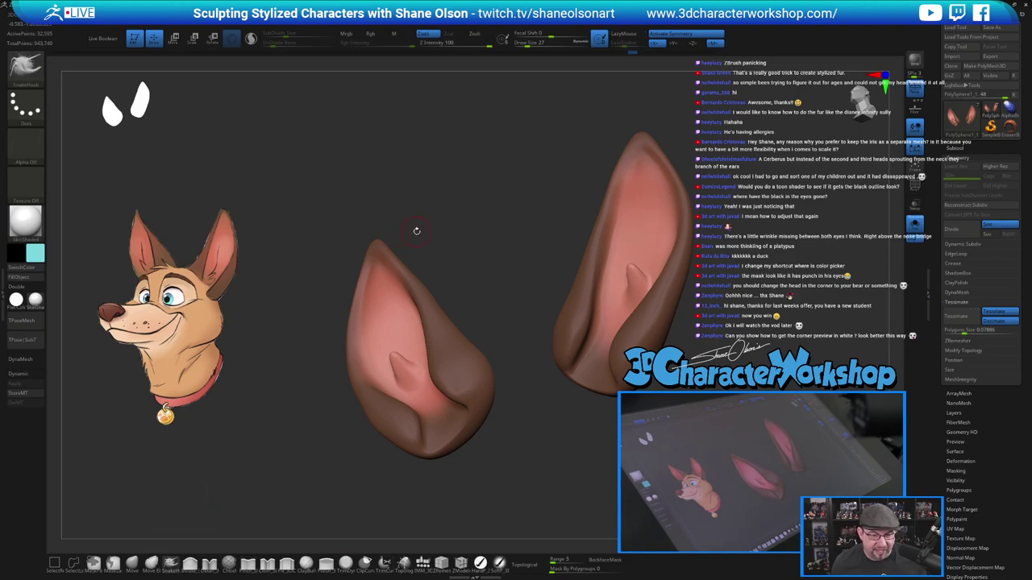
pyautogui.press('s')
pyautogui.moveTo(417, 232); pyautogui.dragTo(423, 232)
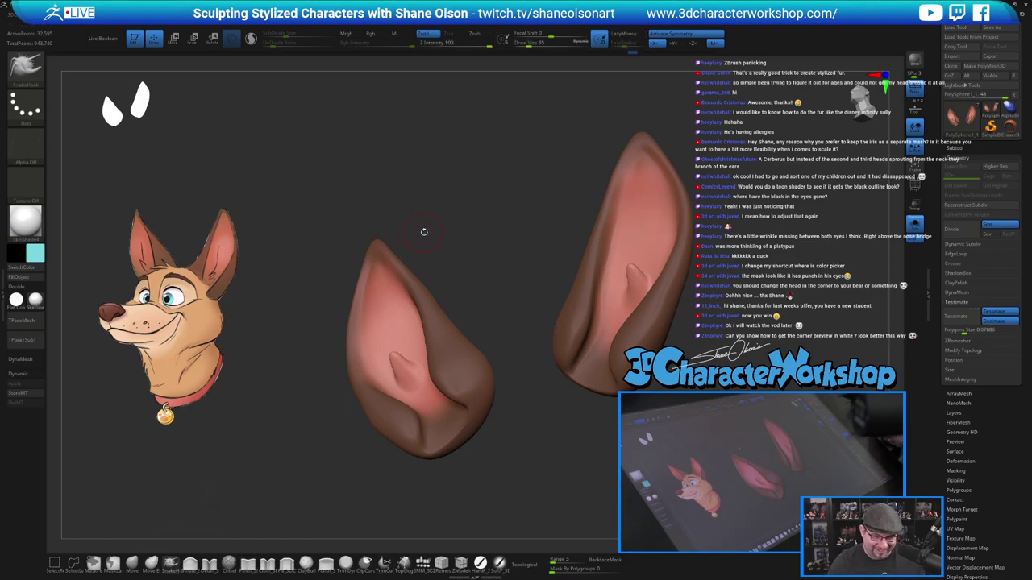
pyautogui.moveTo(529, 250); pyautogui.dragTo(501, 260)
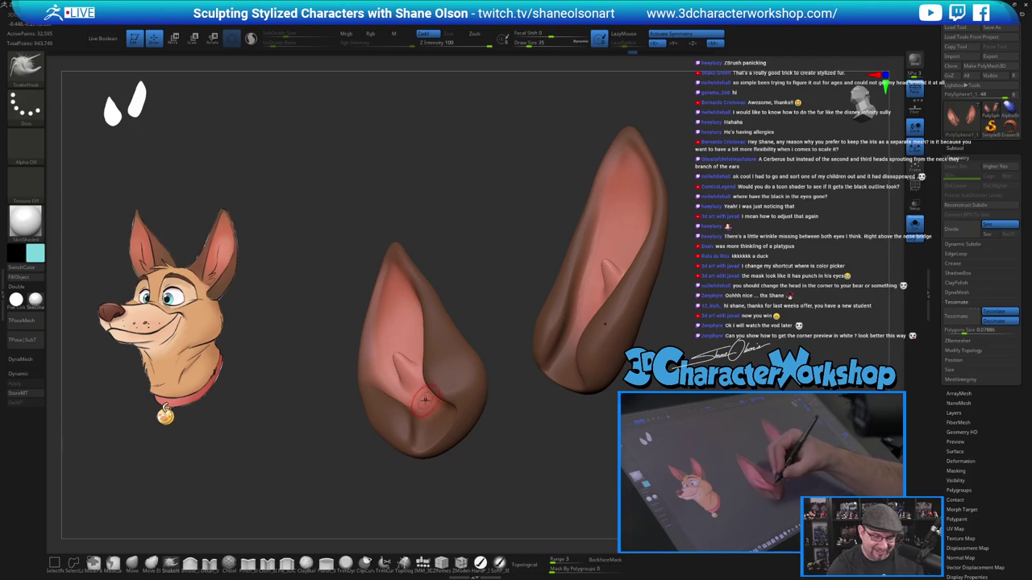
pyautogui.moveTo(399, 380); pyautogui.dragTo(397, 375)
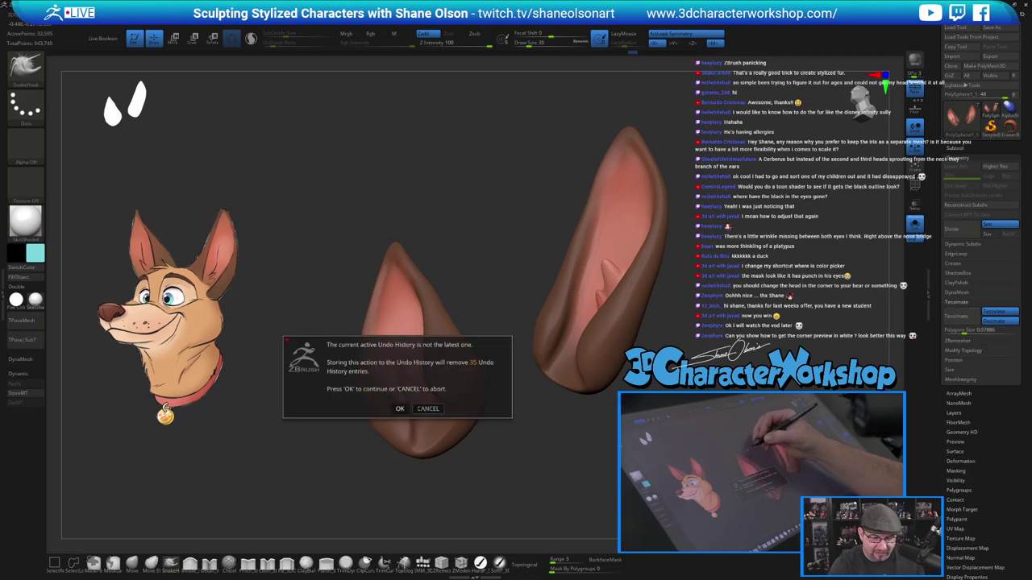
pyautogui.click(399, 408)
pyautogui.hotkey('ctrl', 'z')
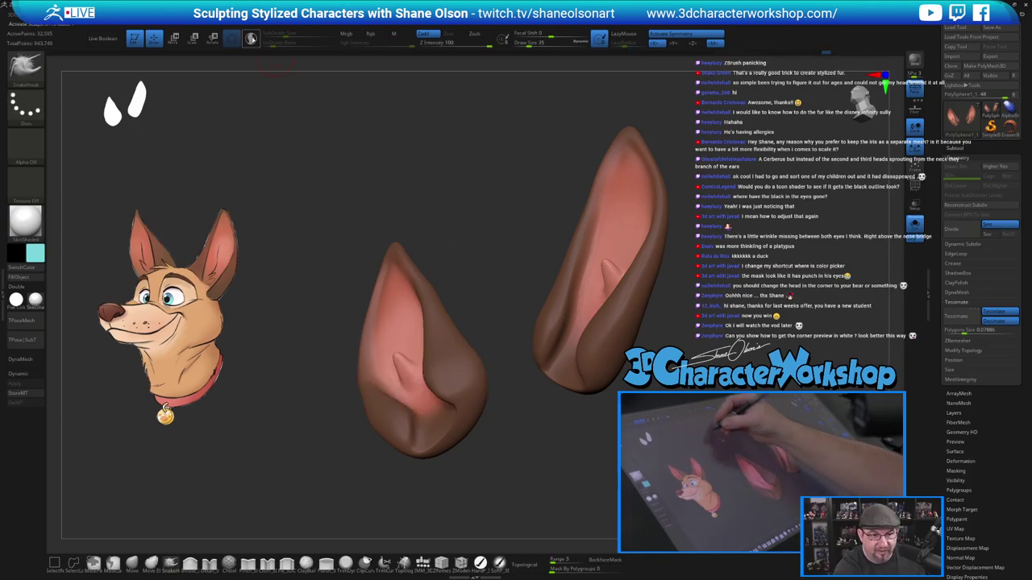
# Enable Sculptris Pro and pull curved, pointed fur strands inside the ears with SnakeHook at draw sizes between 56 and 27.
pyautogui.click(252, 38)
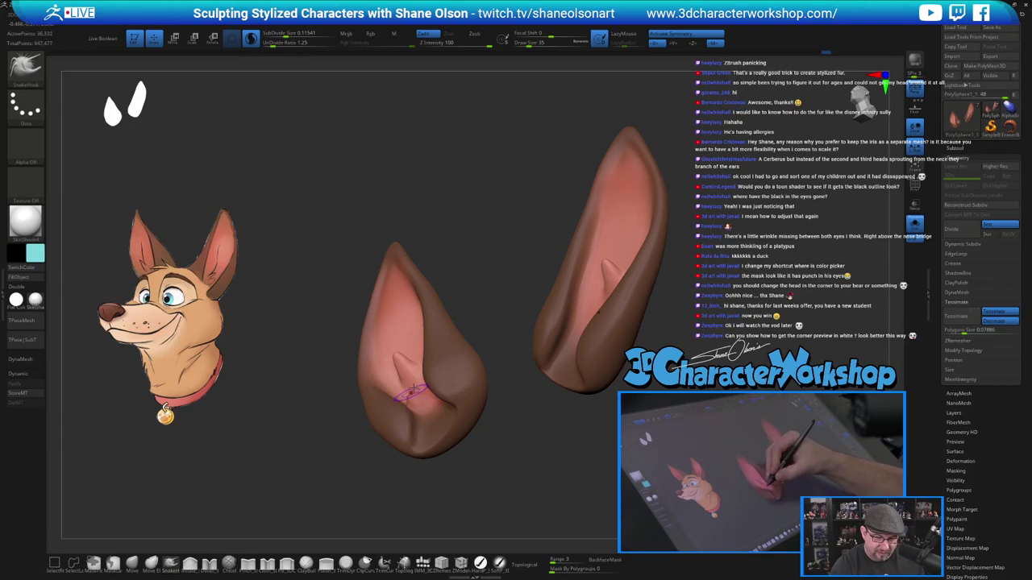
pyautogui.moveTo(421, 381)
pyautogui.mouseDown(button='right')
pyautogui.moveTo(442, 385)
pyautogui.moveTo(427, 370)
pyautogui.moveTo(436, 382)
pyautogui.moveTo(425, 388)
pyautogui.moveTo(501, 433)
pyautogui.moveTo(505, 449)
pyautogui.mouseUp(button='right')
pyautogui.hotkey('ctrl', 'z')
pyautogui.hotkey('ctrl', 'z')
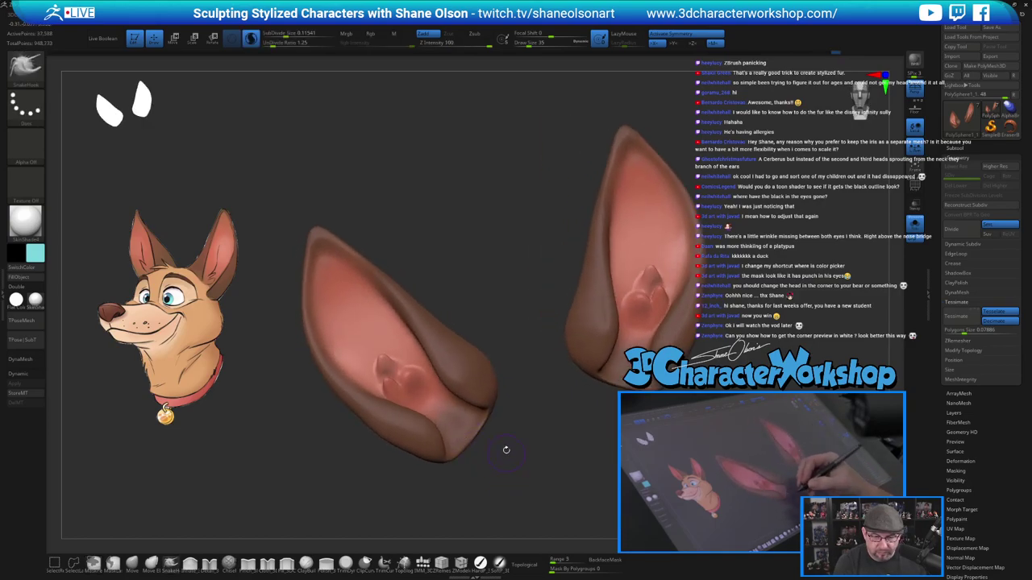
pyautogui.moveTo(405, 350); pyautogui.dragTo(406, 376, button='right')
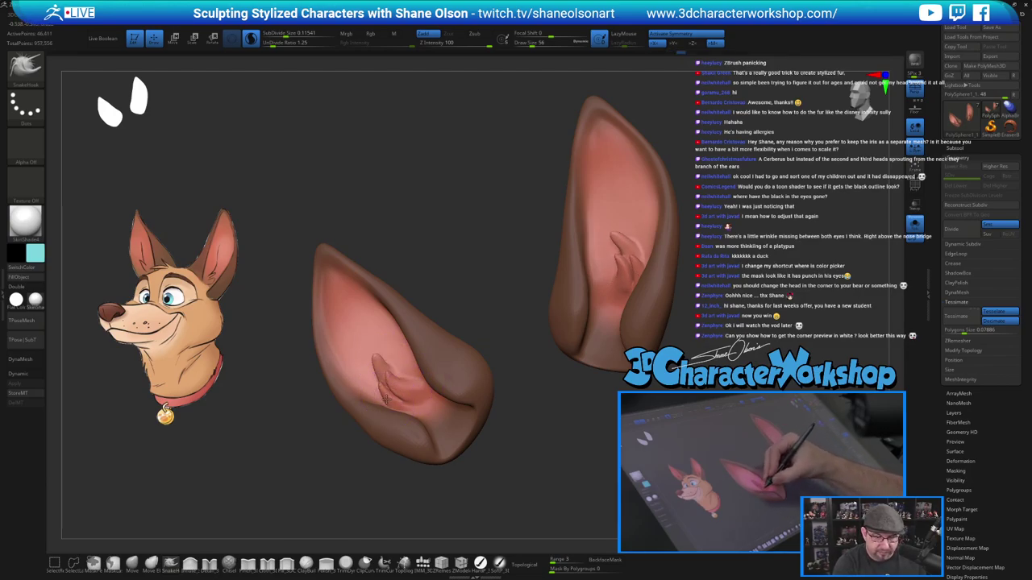
pyautogui.moveTo(553, 463)
pyautogui.mouseDown()
pyautogui.moveTo(456, 442)
pyautogui.moveTo(562, 477)
pyautogui.moveTo(555, 485)
pyautogui.moveTo(539, 460)
pyautogui.moveTo(544, 442)
pyautogui.moveTo(539, 465)
pyautogui.moveTo(501, 456)
pyautogui.mouseUp()
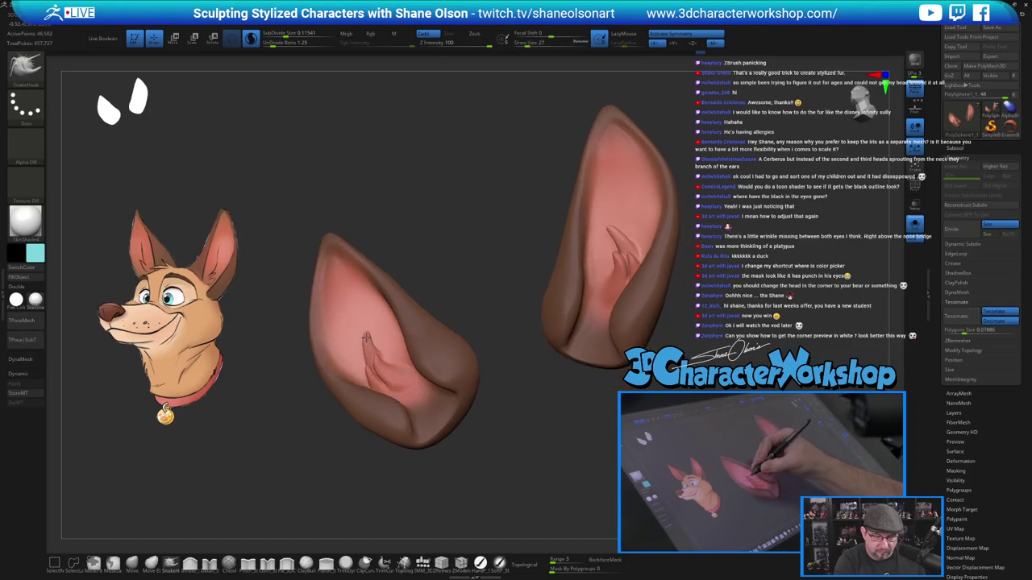
# Show the whole head again, turn off symmetry and reshape the fur tuft on top of the head with SnakeHook.
pyautogui.moveTo(564, 456); pyautogui.dragTo(562, 403)
pyautogui.click(915, 229)
pyautogui.moveTo(458, 242)
pyautogui.mouseDown()
pyautogui.moveTo(443, 224)
pyautogui.moveTo(461, 231)
pyautogui.moveTo(445, 229)
pyautogui.mouseUp()
pyautogui.press('s')
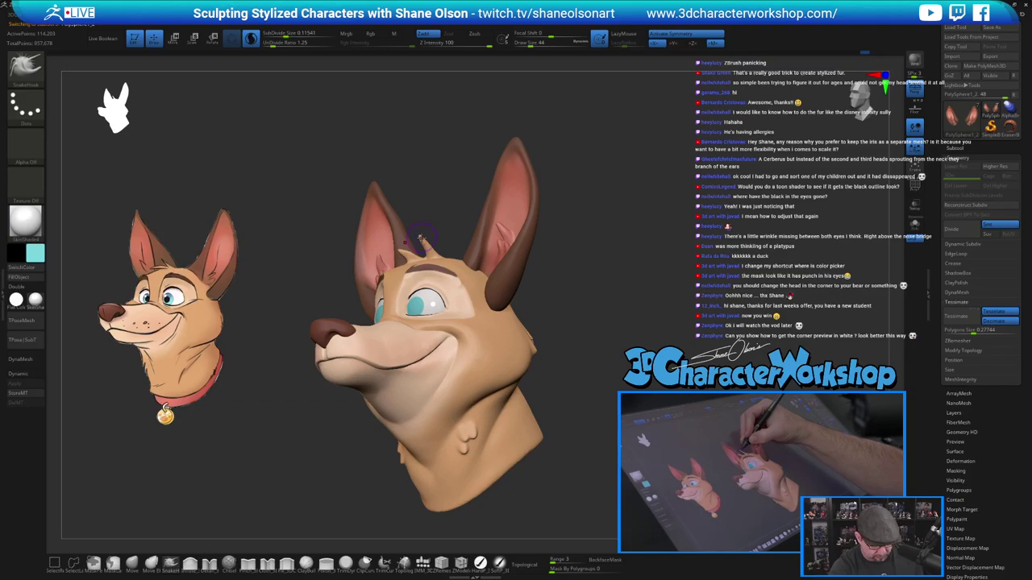
pyautogui.press('x')
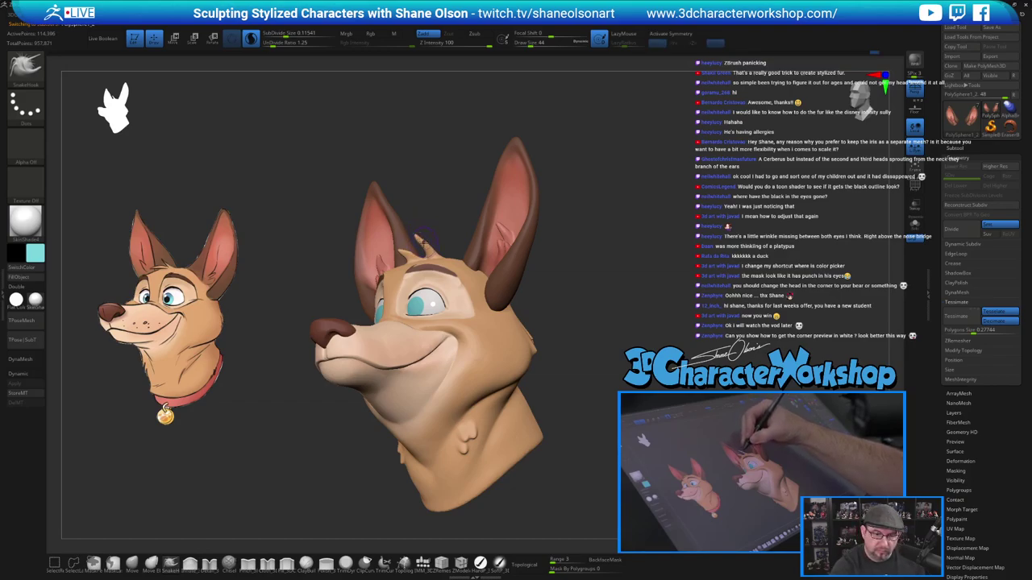
pyautogui.keyDown('shift'); pyautogui.moveTo(425, 242); pyautogui.dragTo(414, 222); pyautogui.keyUp('shift')
pyautogui.press('s')
pyautogui.moveTo(588, 361); pyautogui.dragTo(600, 361)
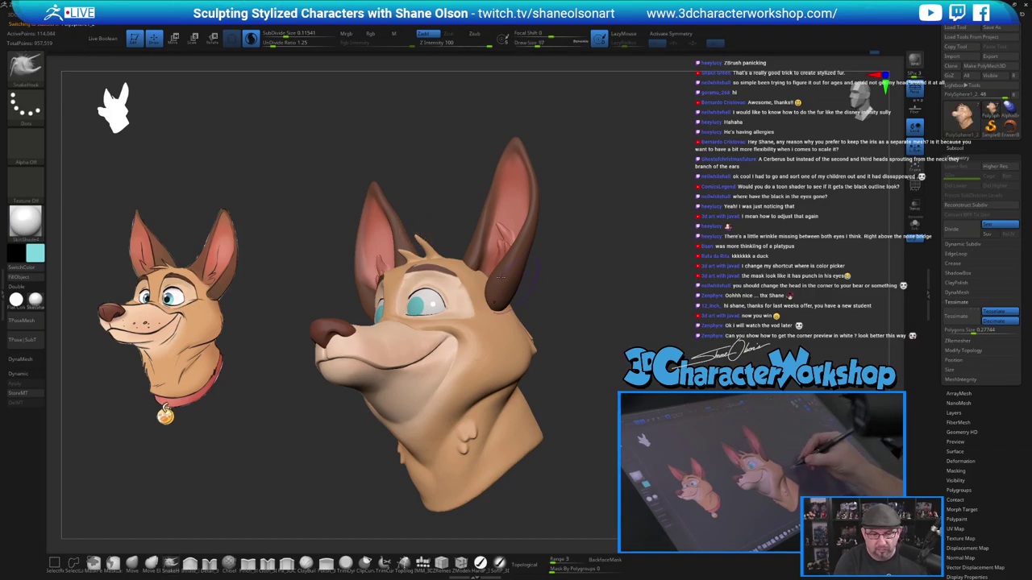
pyautogui.moveTo(422, 245); pyautogui.dragTo(427, 238)
# Set the draw size to 54 and select the eyes.
pyautogui.moveTo(606, 376); pyautogui.dragTo(657, 378)
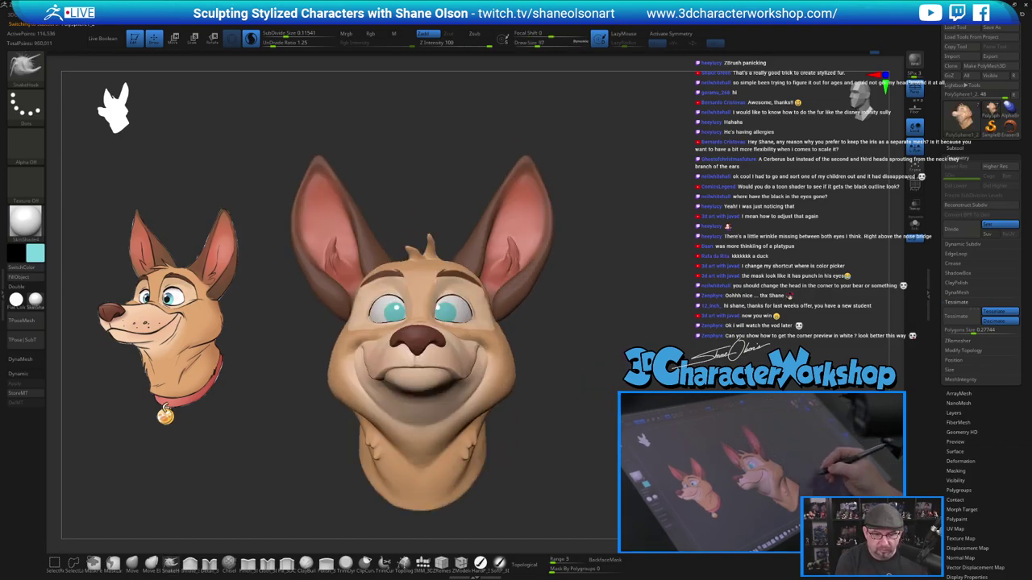
pyautogui.moveTo(625, 476)
pyautogui.keyDown('alt'); pyautogui.mouseDown()
pyautogui.moveTo(632, 443)
pyautogui.moveTo(599, 447)
pyautogui.moveTo(586, 432)
pyautogui.moveTo(595, 451)
pyautogui.moveTo(600, 399)
pyautogui.mouseUp(); pyautogui.keyUp('alt')
pyautogui.press('s')
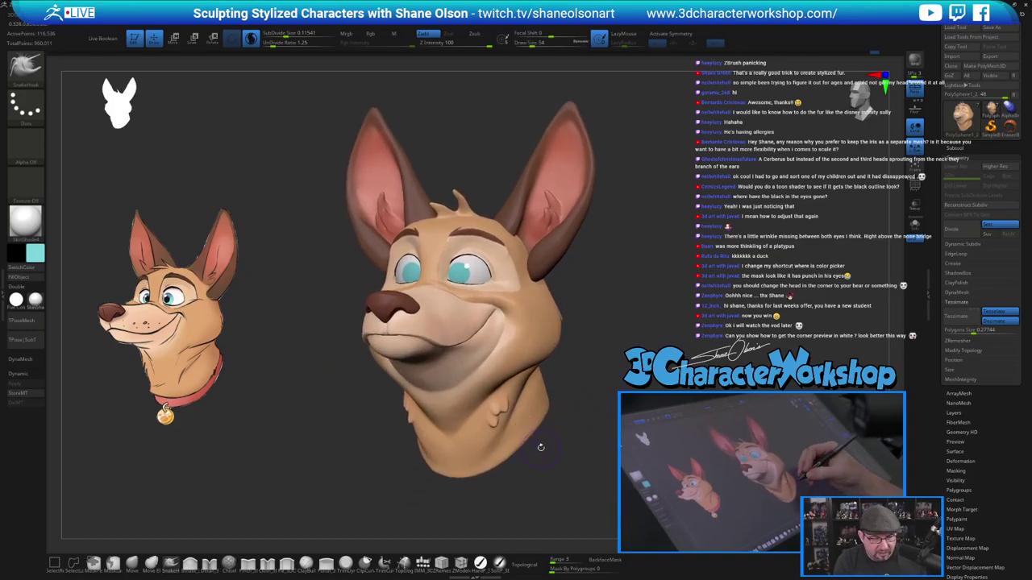
pyautogui.keyDown('shift'); pyautogui.moveTo(562, 438); pyautogui.dragTo(578, 441); pyautogui.keyUp('shift')
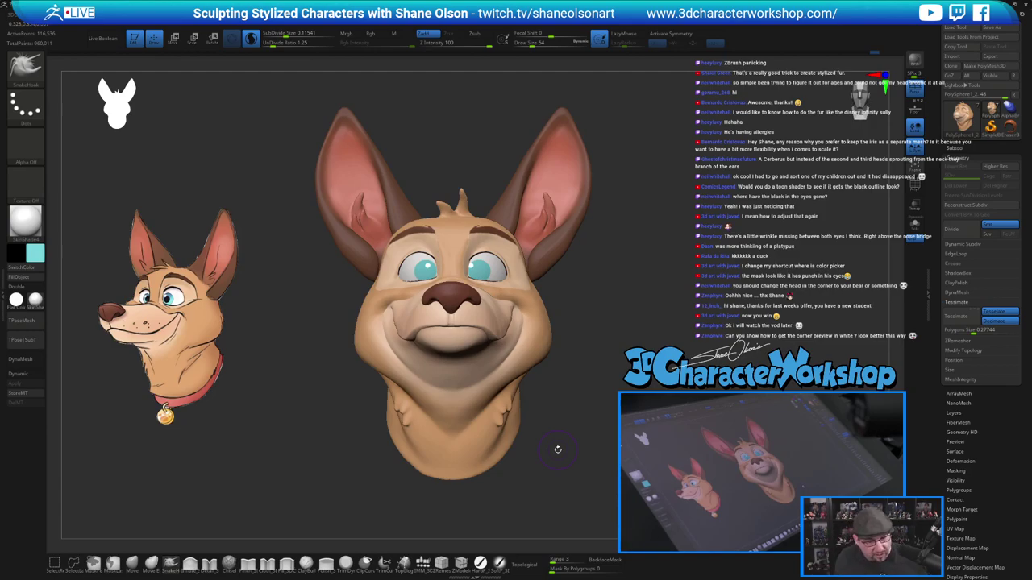
pyautogui.moveTo(575, 442); pyautogui.dragTo(564, 424)
pyautogui.keyDown('alt'); pyautogui.moveTo(626, 314); pyautogui.dragTo(677, 317); pyautogui.keyUp('alt')
pyautogui.keyDown('alt'); pyautogui.click(485, 292); pyautogui.keyUp('alt')
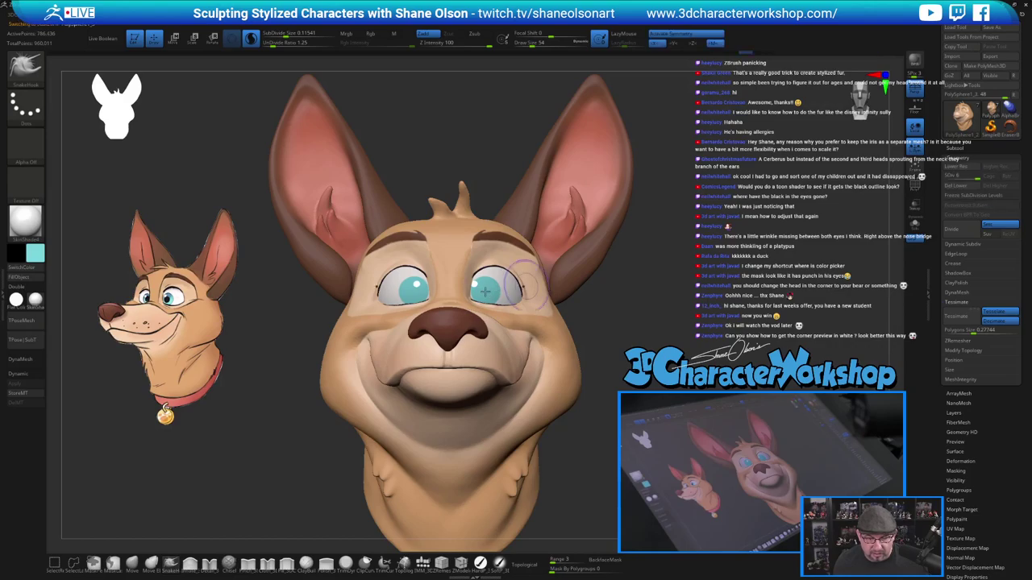
pyautogui.moveTo(622, 307); pyautogui.dragTo(556, 302)
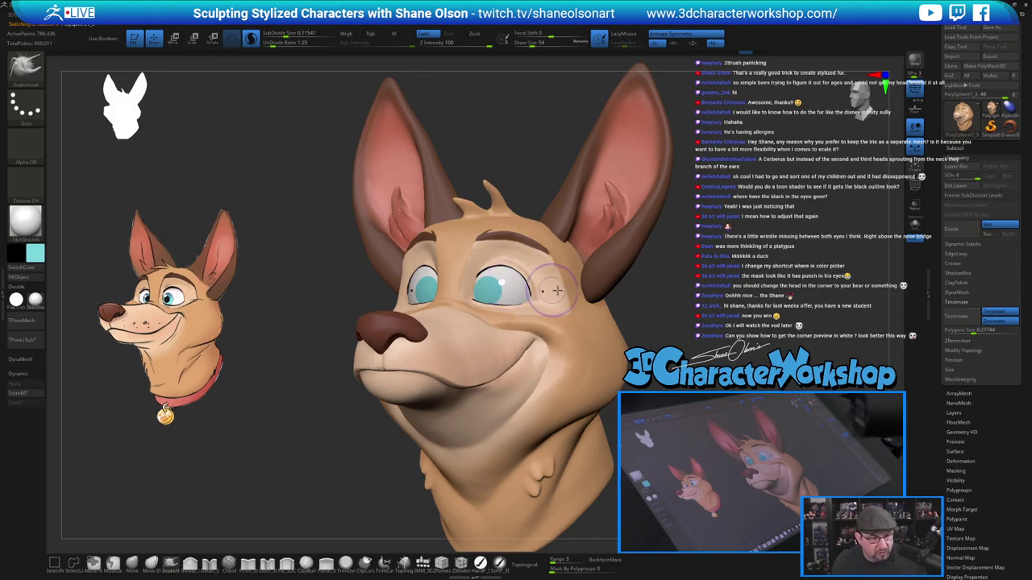
pyautogui.moveTo(746, 311)
pyautogui.mouseDown()
pyautogui.moveTo(798, 301)
pyautogui.moveTo(873, 316)
pyautogui.mouseUp()
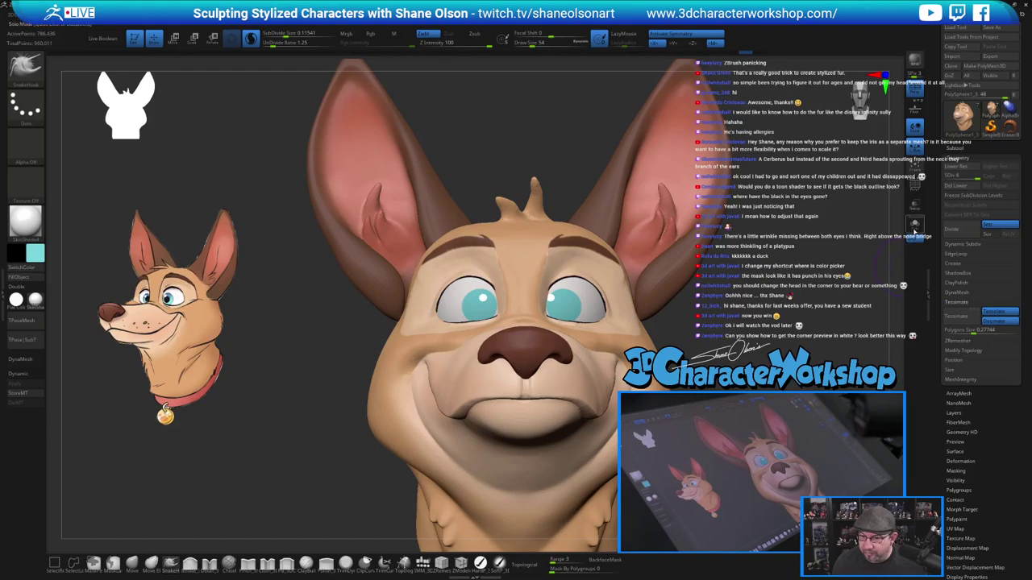
# Isolate the eyes and sample black from the reference drawing for the hard paint brush.
pyautogui.click(915, 231)
pyautogui.keyDown('alt'); pyautogui.moveTo(633, 242); pyautogui.dragTo(541, 225); pyautogui.keyUp('alt')
pyautogui.keyDown('alt'); pyautogui.moveTo(503, 157); pyautogui.dragTo(509, 162); pyautogui.keyUp('alt')
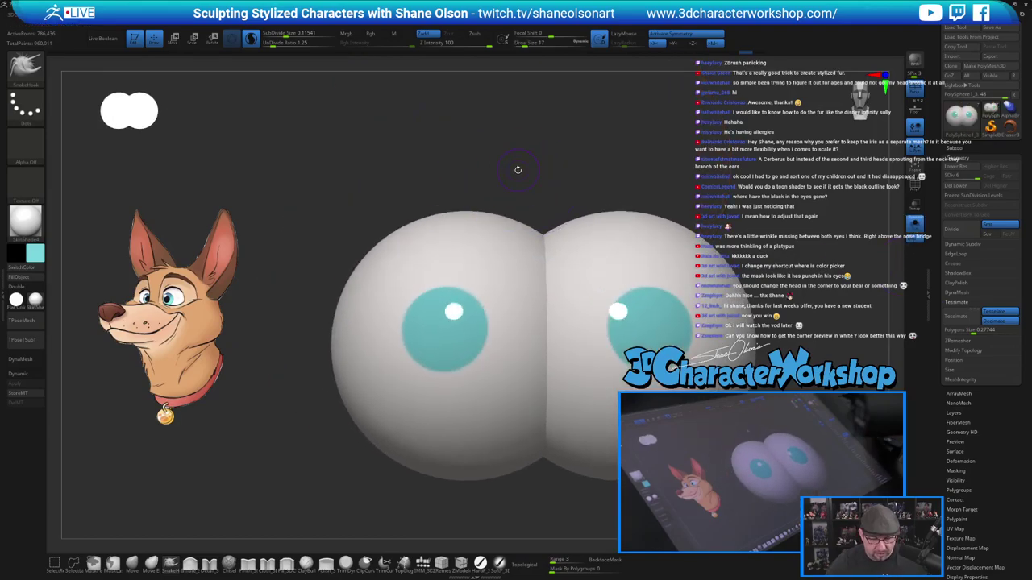
pyautogui.click(480, 563)
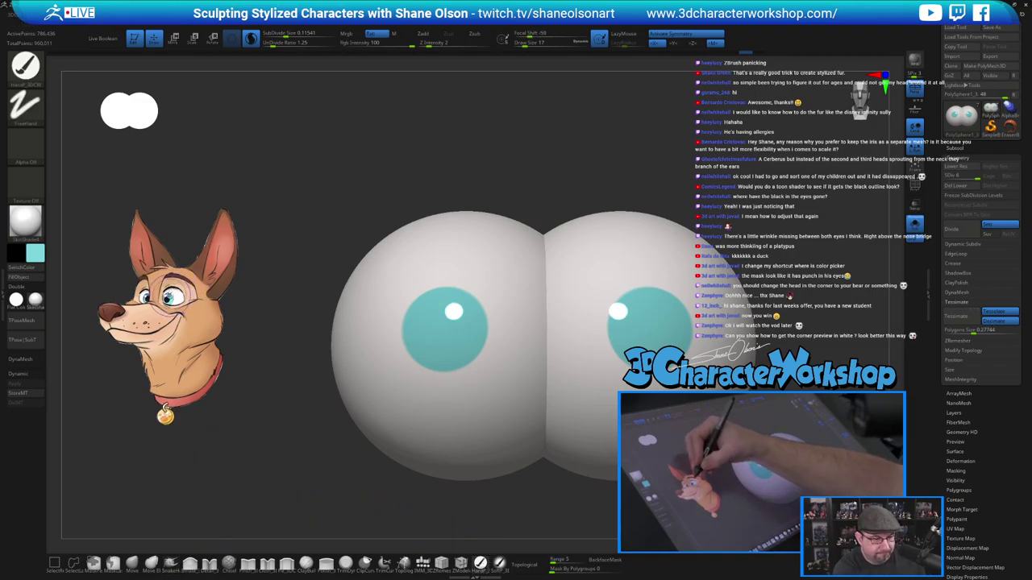
pyautogui.press('z')
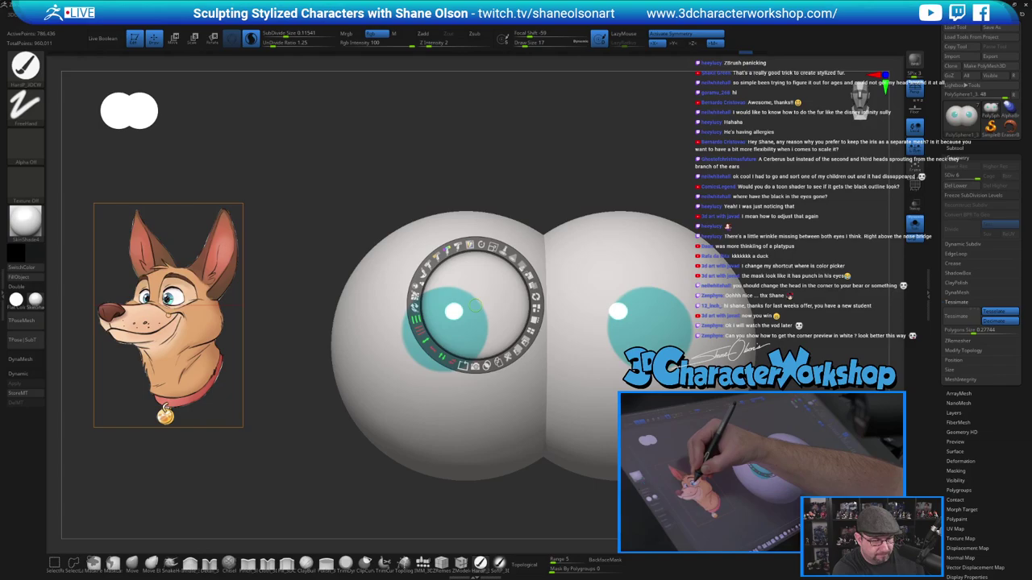
pyautogui.press('z')
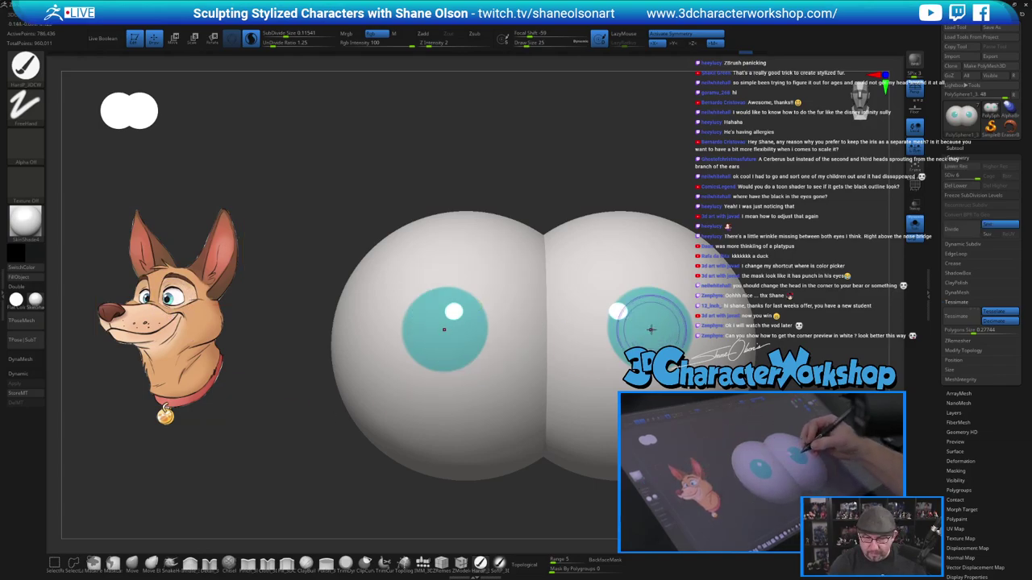
# Try covering both teal irises with black discs at draw size 29, and undo the paint.
pyautogui.press(']')
pyautogui.moveTo(650, 328); pyautogui.dragTo(651, 329)
pyautogui.click(650, 325)
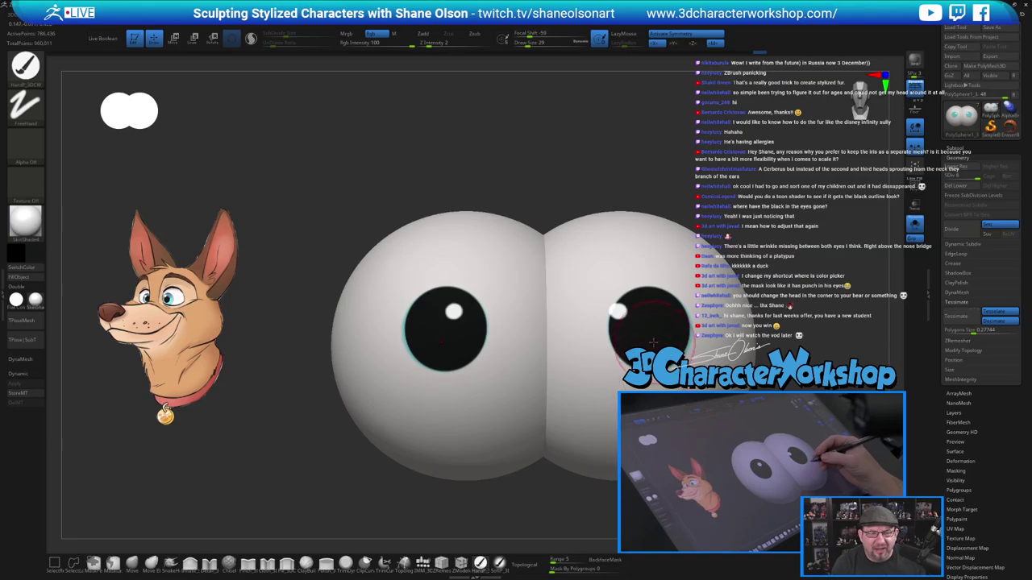
pyautogui.moveTo(653, 343)
pyautogui.mouseDown(button='right')
pyautogui.moveTo(637, 316)
pyautogui.moveTo(708, 195)
pyautogui.moveTo(725, 195)
pyautogui.mouseUp(button='right')
pyautogui.keyDown('alt'); pyautogui.moveTo(726, 195); pyautogui.dragTo(676, 200, button='right'); pyautogui.keyUp('alt')
pyautogui.hotkey('ctrl', 'z')
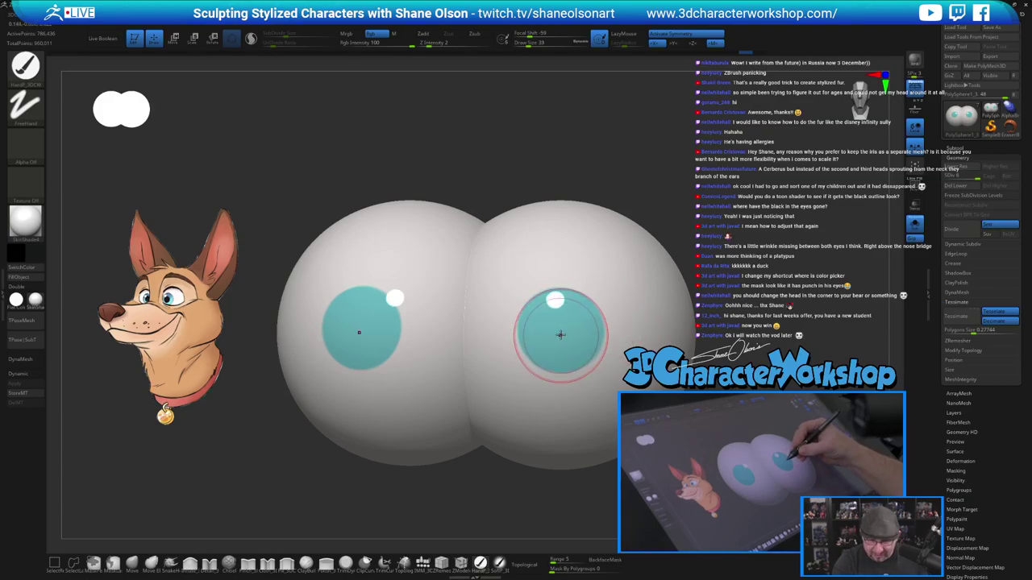
# Paint black discs over both irises at draw size 33 and show the whole head.
pyautogui.moveTo(561, 329); pyautogui.dragTo(562, 328)
pyautogui.click(916, 232)
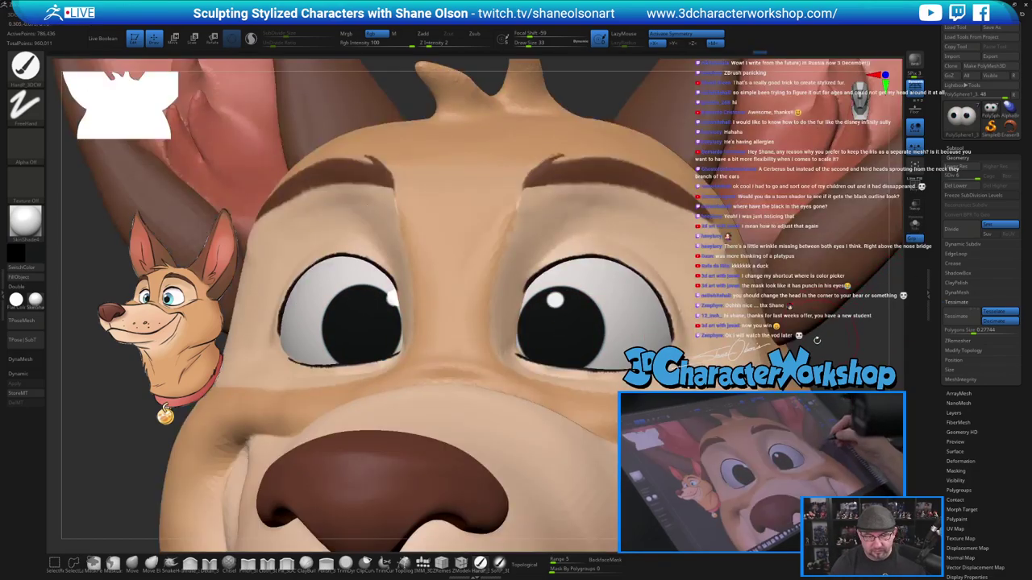
pyautogui.keyDown('alt'); pyautogui.moveTo(810, 325); pyautogui.dragTo(855, 323); pyautogui.keyUp('alt')
# Isolate the eyes again, mask everything except the black iris discs and hide the mask display.
pyautogui.click(915, 225)
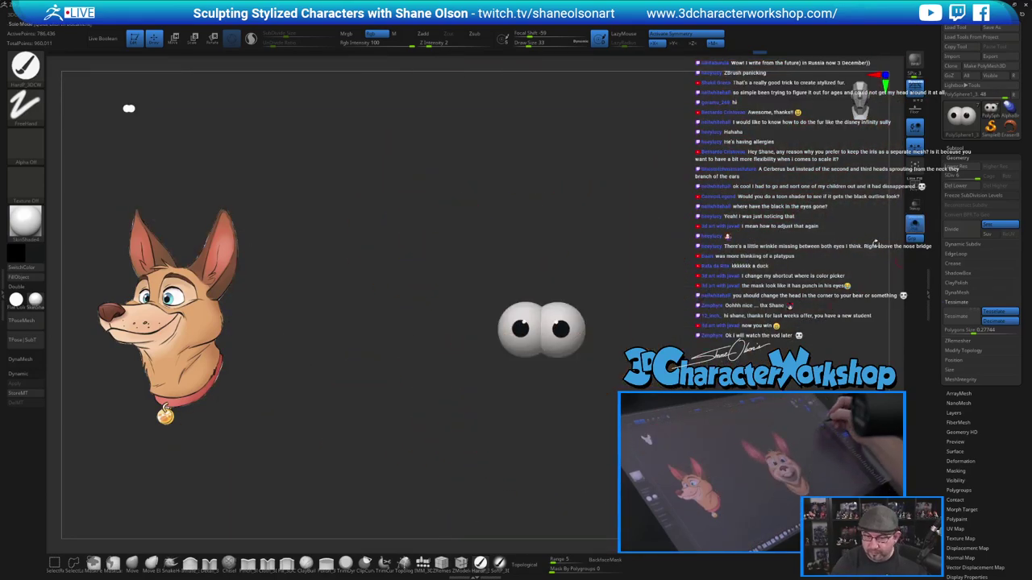
pyautogui.keyDown('alt'); pyautogui.moveTo(662, 294); pyautogui.dragTo(666, 367); pyautogui.keyUp('alt')
pyautogui.moveTo(673, 323); pyautogui.dragTo(735, 352)
pyautogui.press('space')
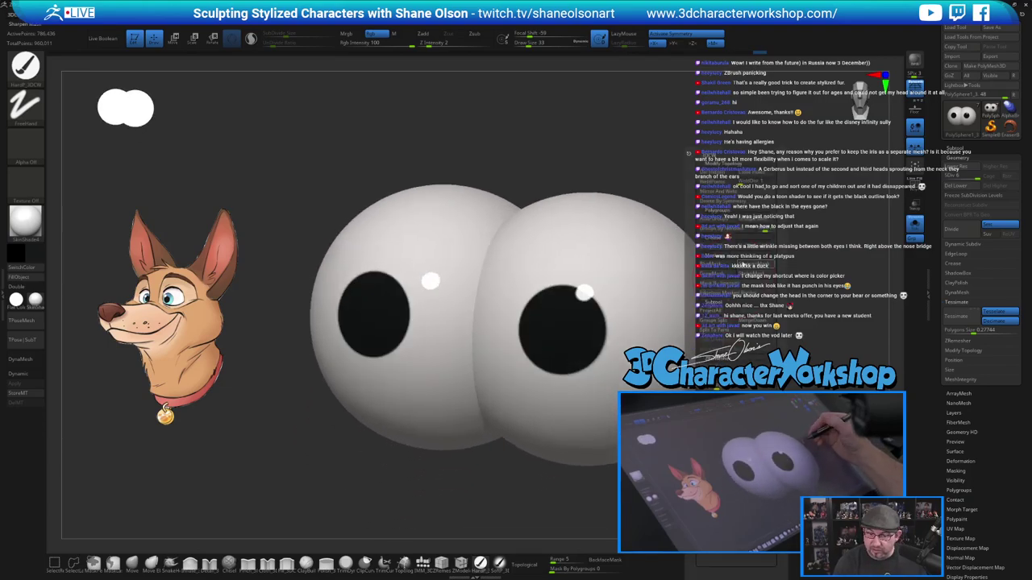
pyautogui.click(748, 284)
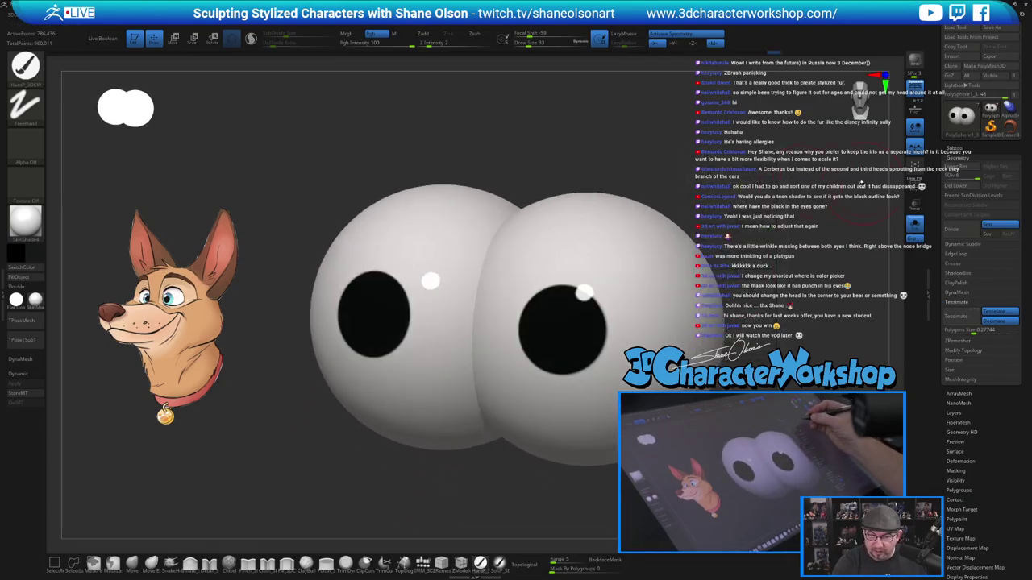
pyautogui.keyDown('ctrl'); pyautogui.click(771, 302); pyautogui.keyUp('ctrl')
pyautogui.keyDown('alt'); pyautogui.moveTo(770, 294); pyautogui.dragTo(760, 309); pyautogui.keyUp('alt')
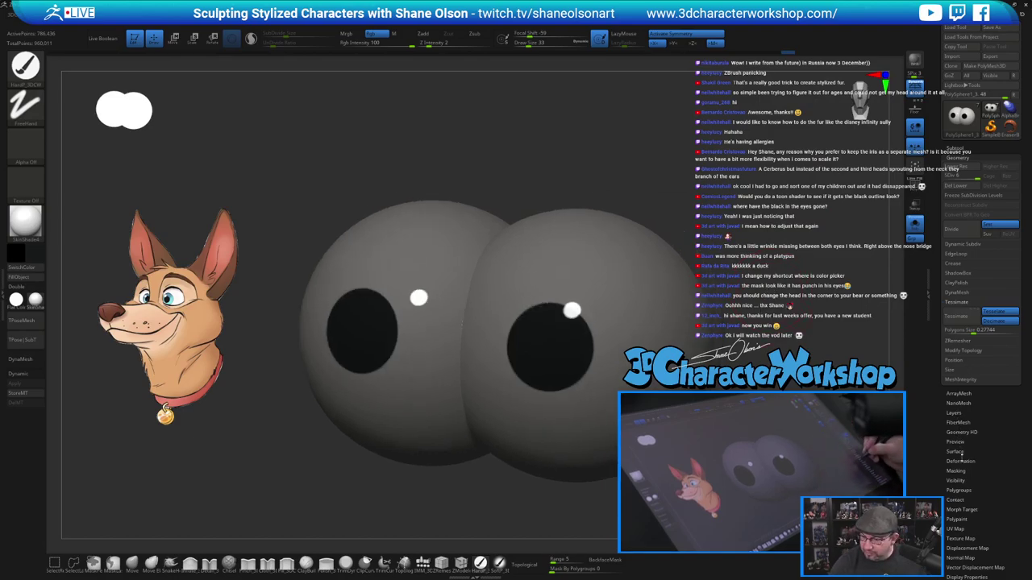
pyautogui.click(959, 471)
pyautogui.click(965, 264)
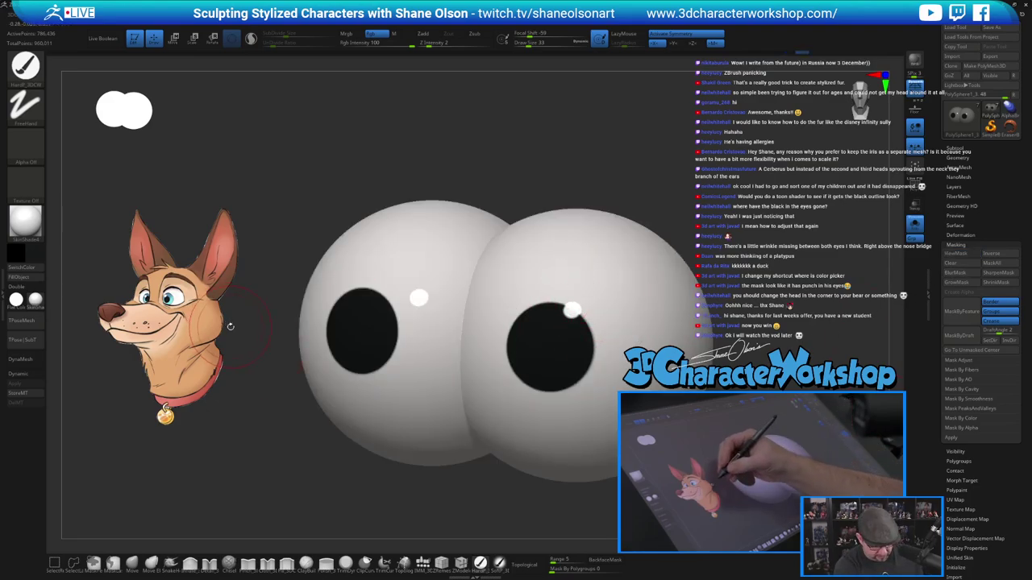
# Sample the iris blue from the reference drawing and paint it inside both black discs at draw size 33, leaving a thin black rim.
pyautogui.hotkey('shift', 'z')
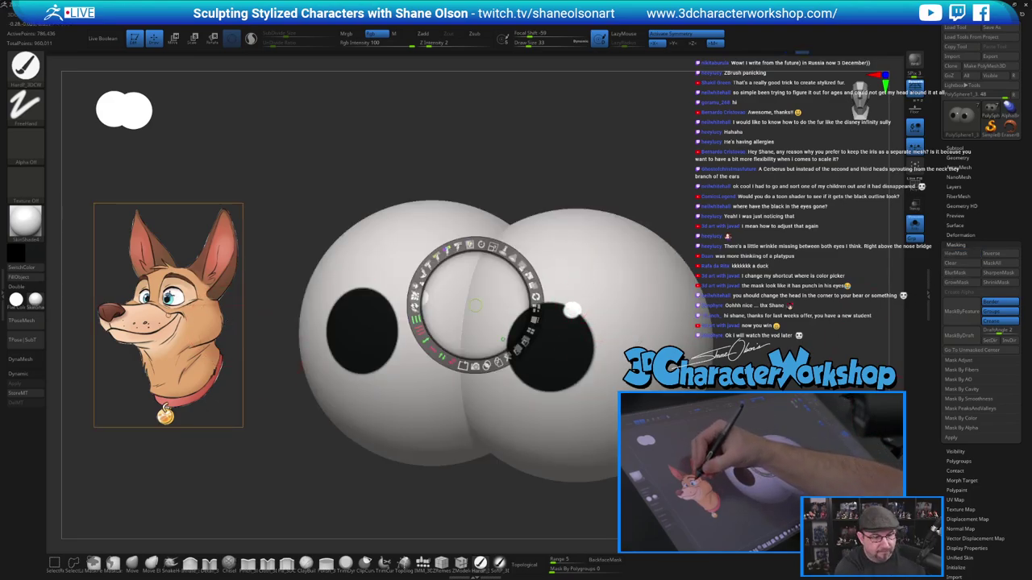
pyautogui.hotkey('shift', 'z')
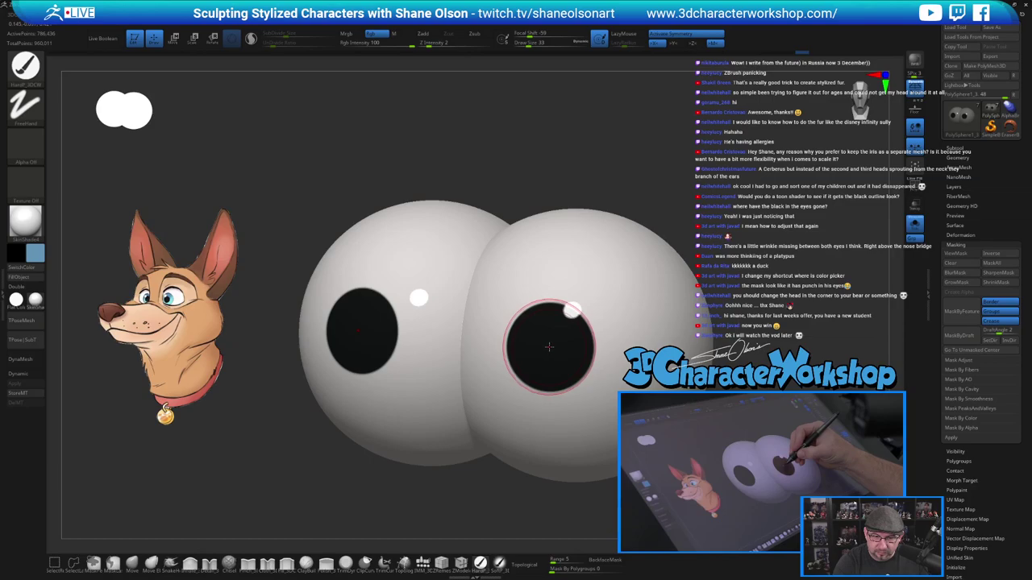
pyautogui.click(548, 347)
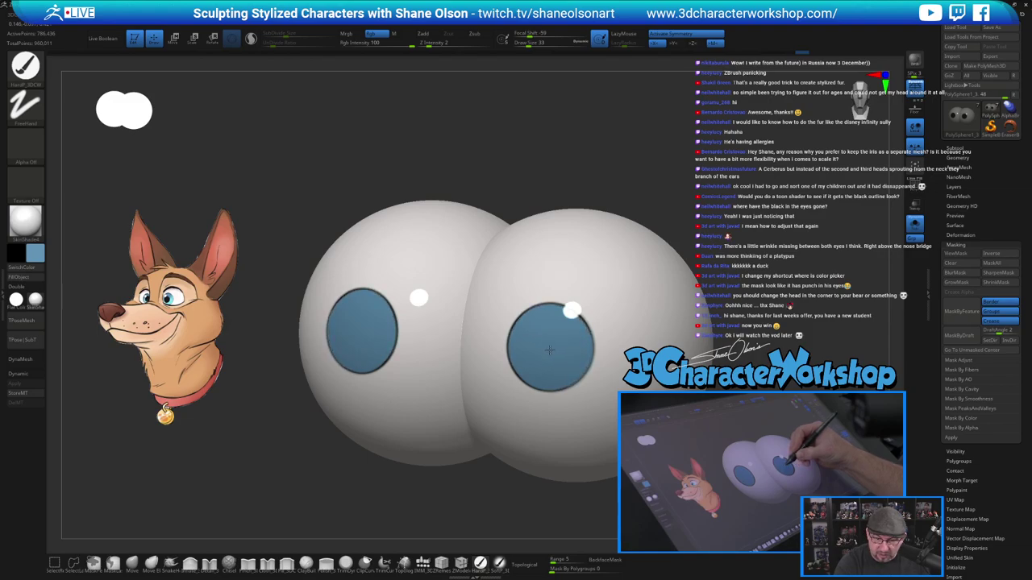
pyautogui.moveTo(550, 350); pyautogui.dragTo(544, 340)
pyautogui.press('ctrl')
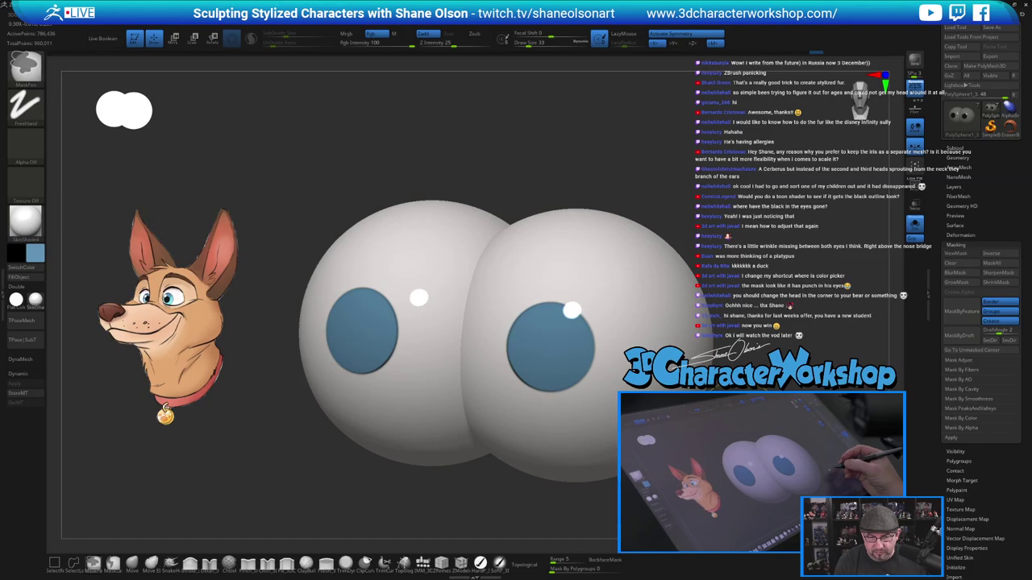
pyautogui.hotkey('ctrl', 'z')
pyautogui.moveTo(712, 247); pyautogui.dragTo(698, 257)
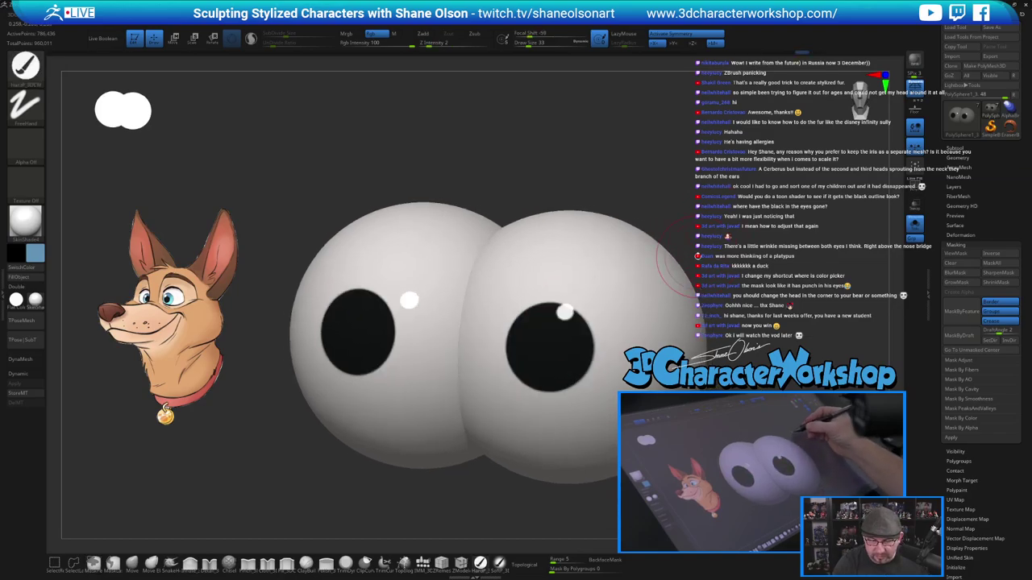
pyautogui.moveTo(550, 349); pyautogui.dragTo(546, 345)
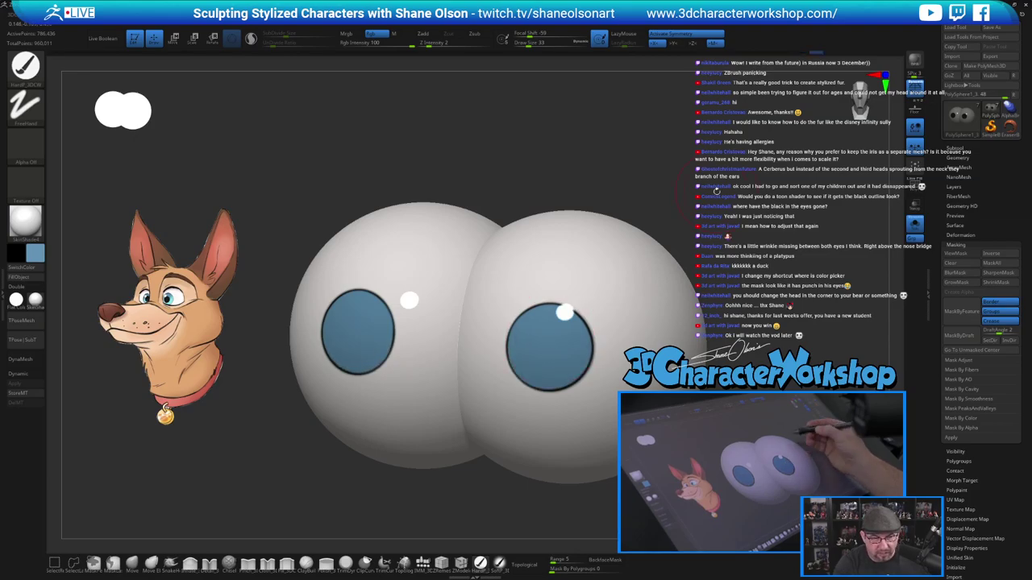
pyautogui.moveTo(661, 213)
pyautogui.mouseDown()
pyautogui.moveTo(696, 209)
pyautogui.moveTo(666, 211)
pyautogui.mouseUp()
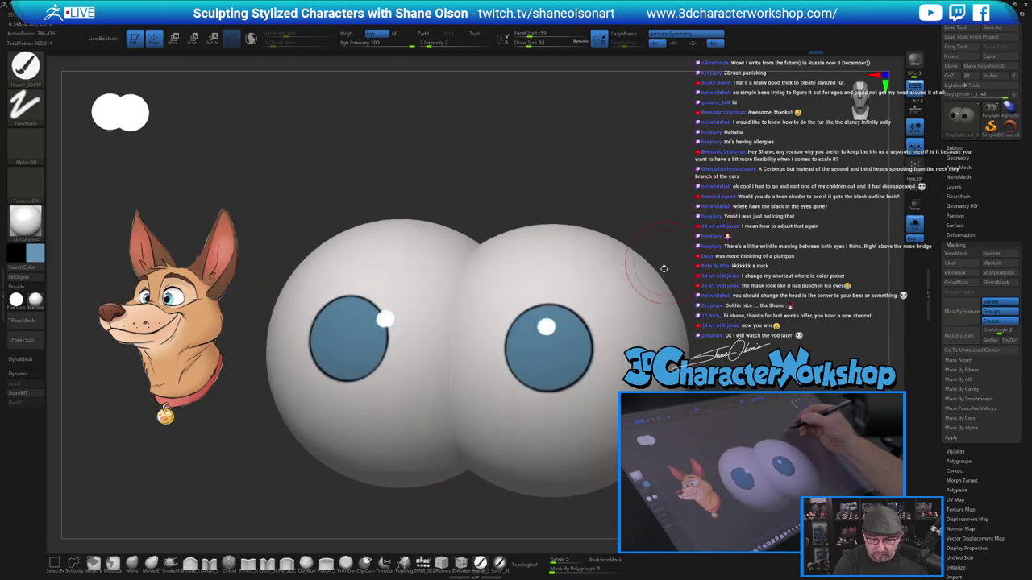
pyautogui.keyDown('ctrl'); pyautogui.click(551, 348); pyautogui.keyUp('ctrl')
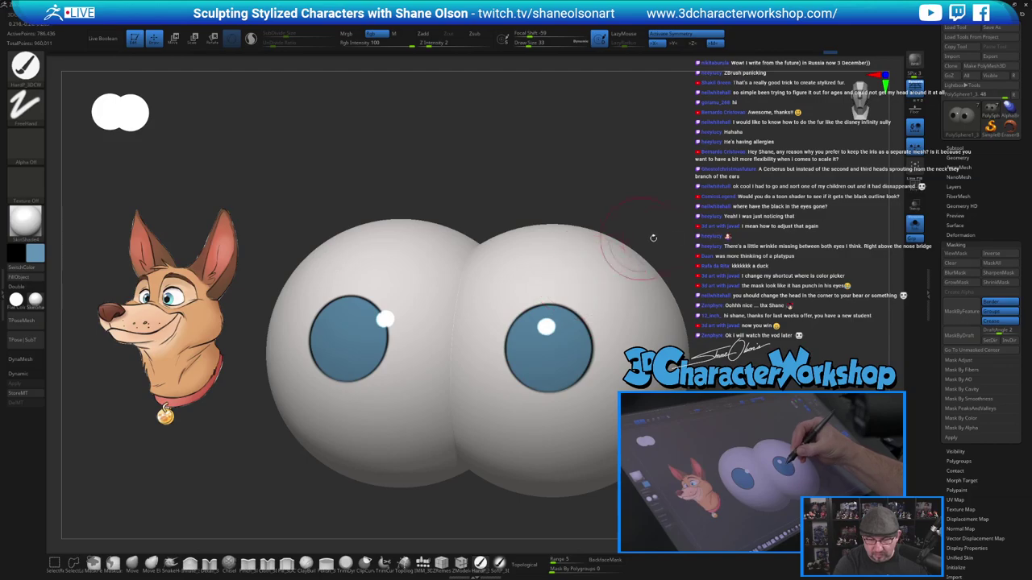
pyautogui.moveTo(698, 359); pyautogui.dragTo(726, 339)
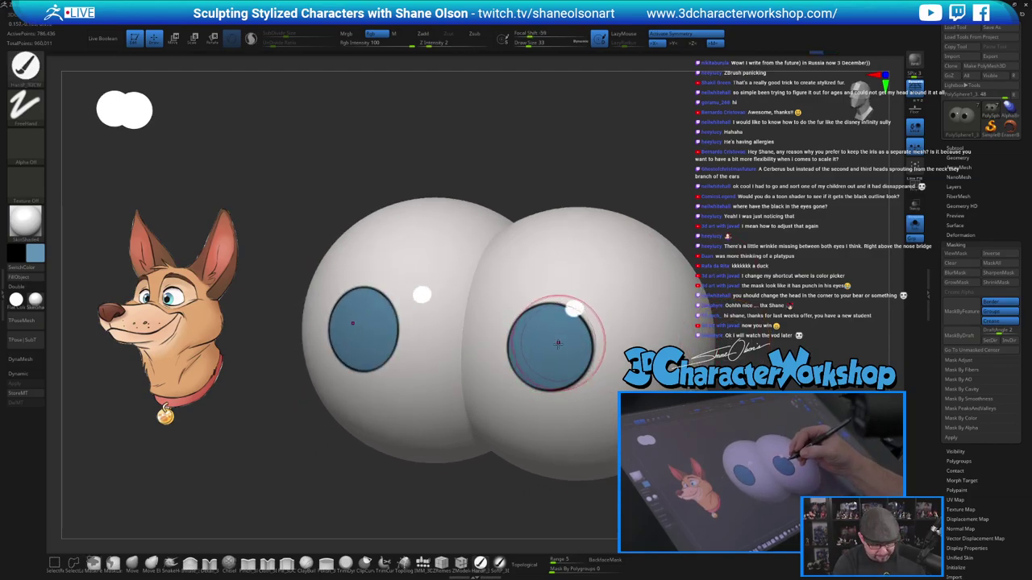
# Blend a light teal sampled from the reference into the lower part of both irises with the soft paint brush at draw size 45.
pyautogui.click(500, 563)
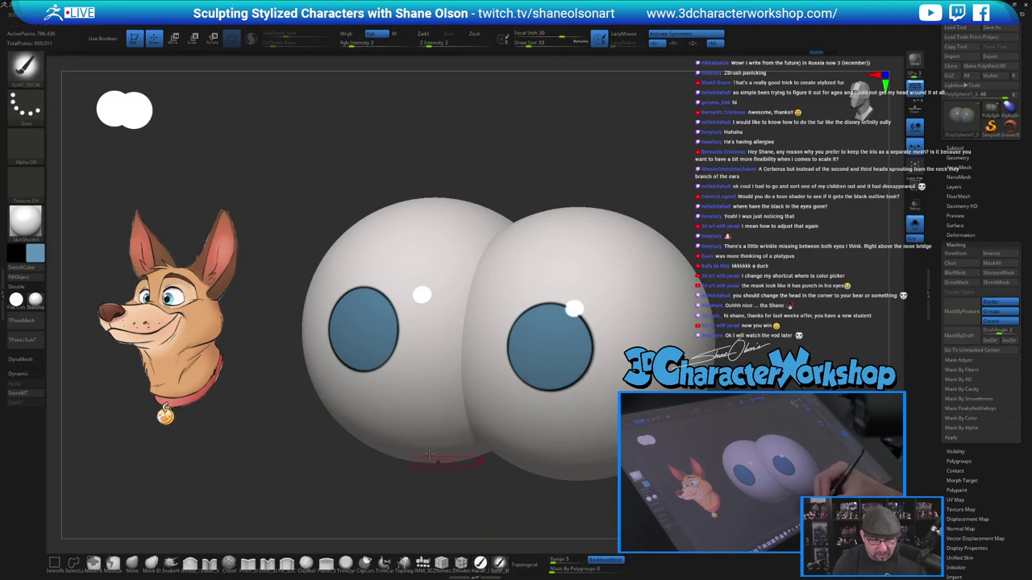
pyautogui.hotkey('shift', 'z')
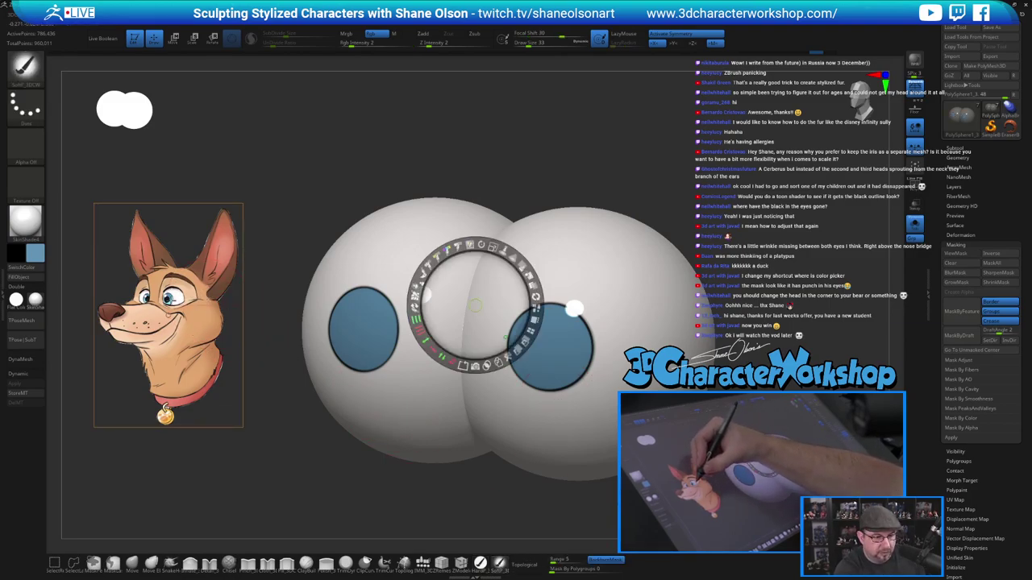
pyautogui.press('c')
pyautogui.press('z')
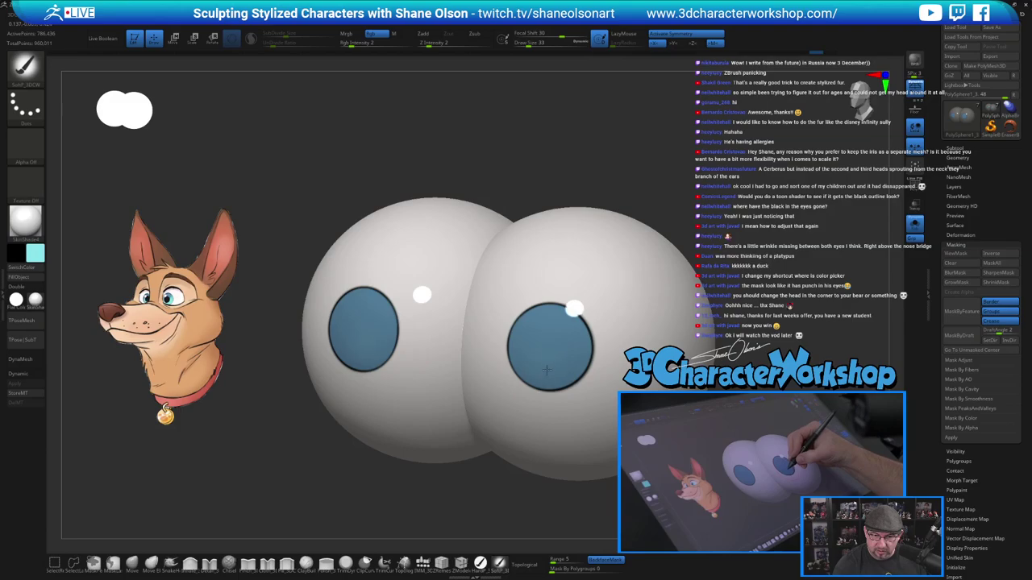
pyautogui.moveTo(547, 370); pyautogui.dragTo(540, 364)
pyautogui.press(']')
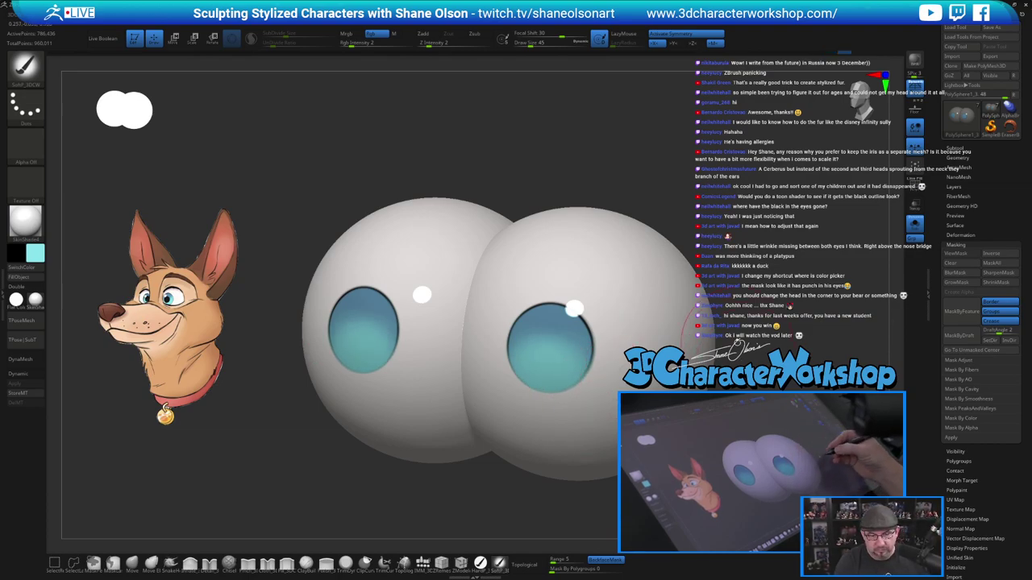
pyautogui.moveTo(633, 346); pyautogui.dragTo(593, 332, button='right')
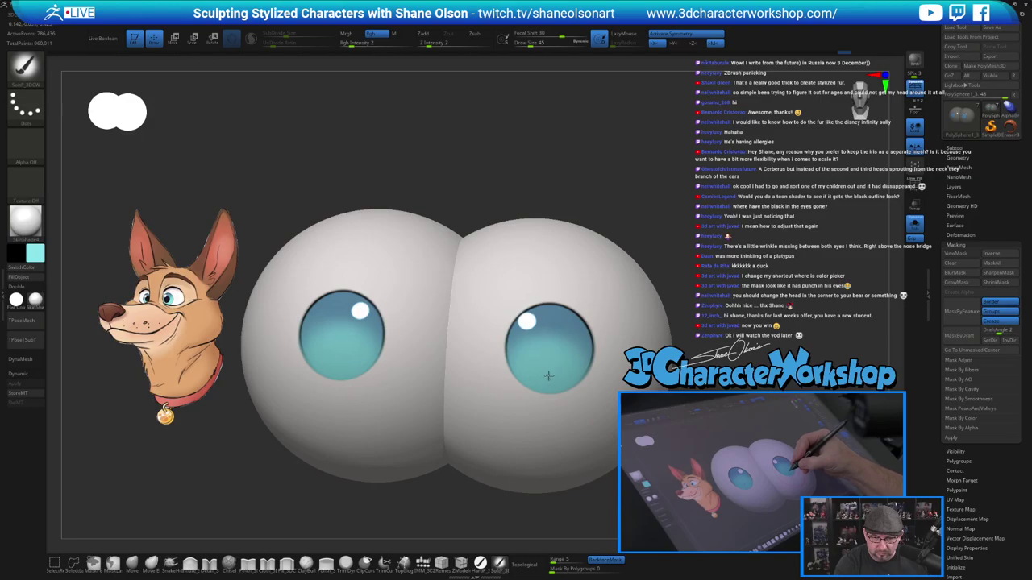
pyautogui.moveTo(567, 377); pyautogui.dragTo(486, 369, button='right')
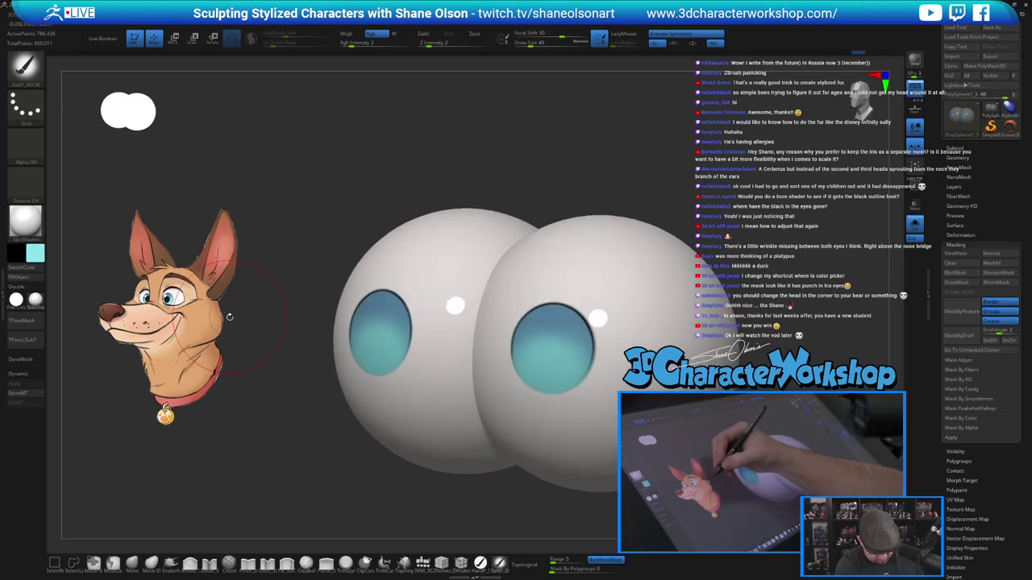
# Sample the dark pupil colour from the reference drawing and switch back to the hard paint brush.
pyautogui.press('z')
pyautogui.click(171, 301)
pyautogui.press('z')
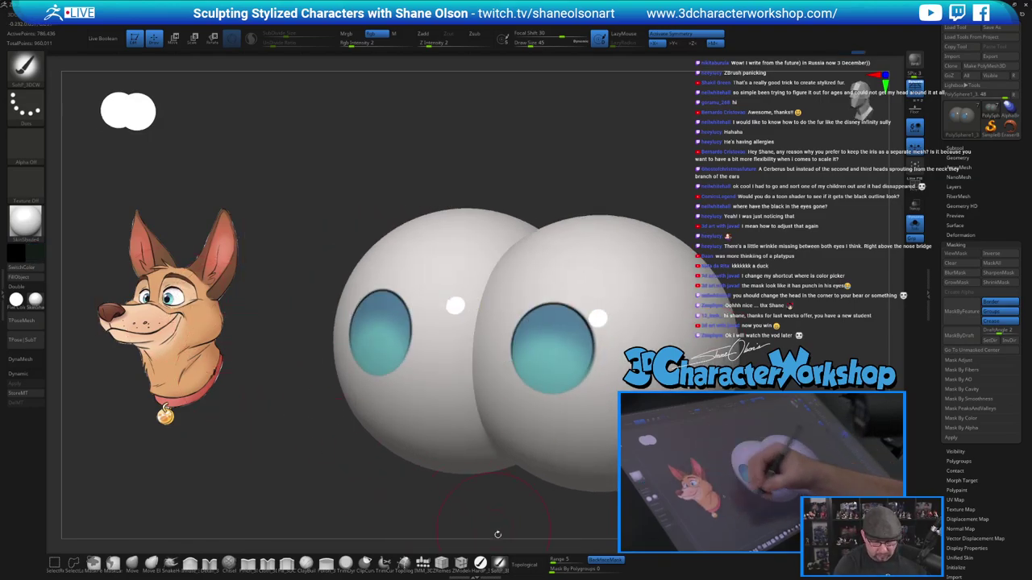
pyautogui.click(481, 564)
pyautogui.moveTo(571, 340); pyautogui.dragTo(613, 350, button='right')
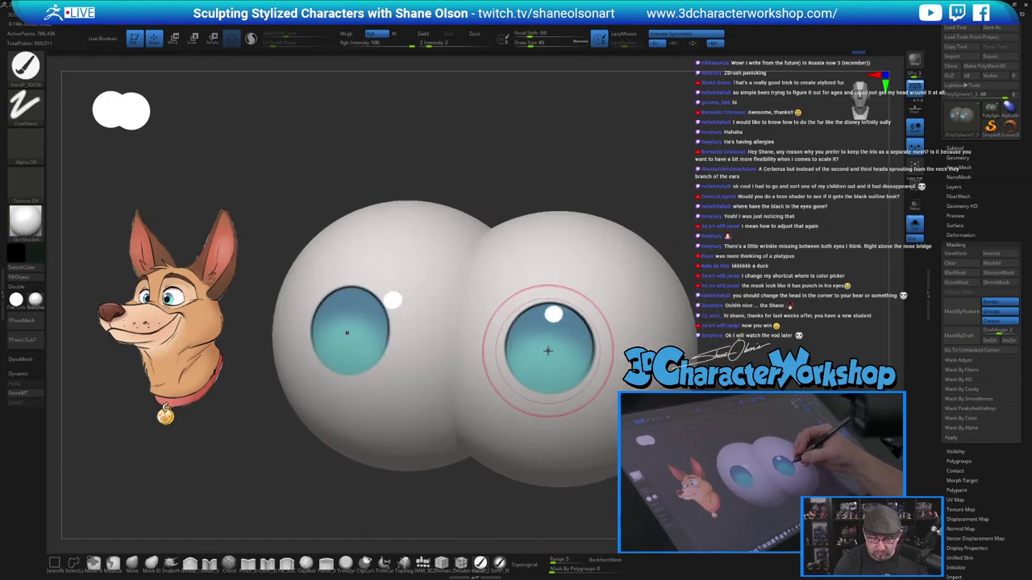
# Paint round dark pupils in the centre of both irises at draw size 17, replacing a first try at size 21.
pyautogui.press('[')
pyautogui.press('[')
pyautogui.press('[')
pyautogui.press('[')
pyautogui.press('[')
pyautogui.press('[')
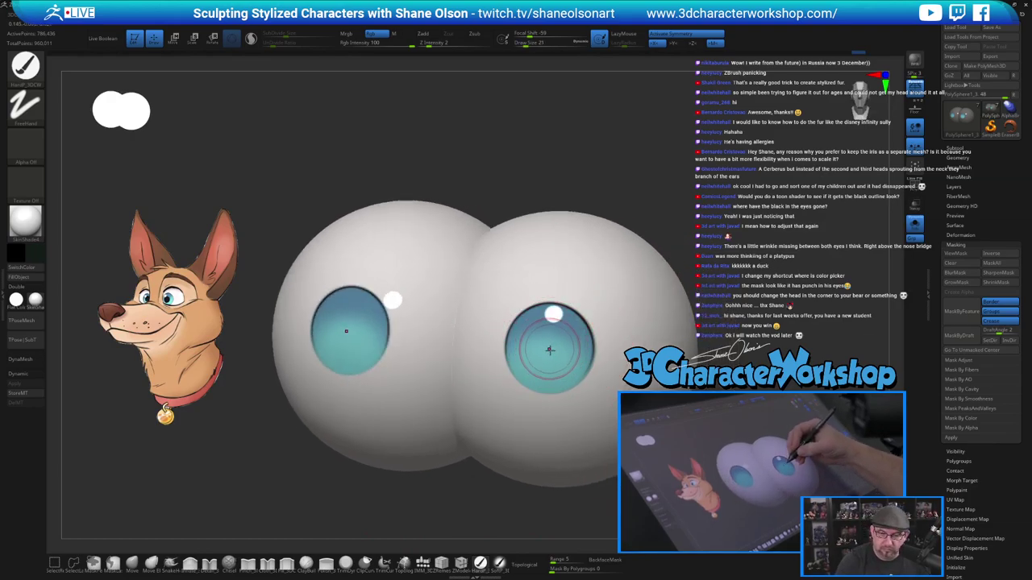
pyautogui.moveTo(548, 348); pyautogui.dragTo(549, 350)
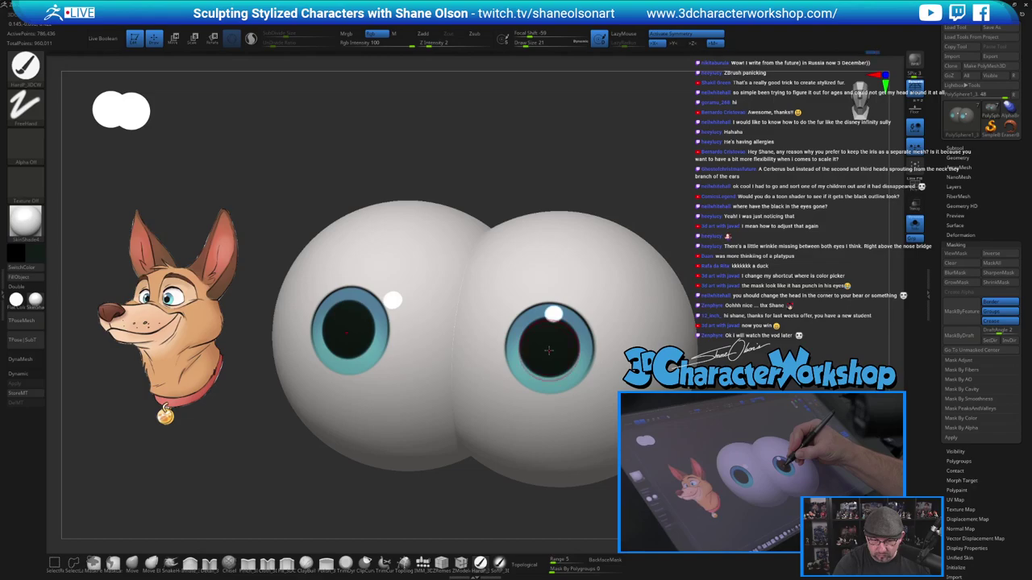
pyautogui.hotkey('ctrl', 'z')
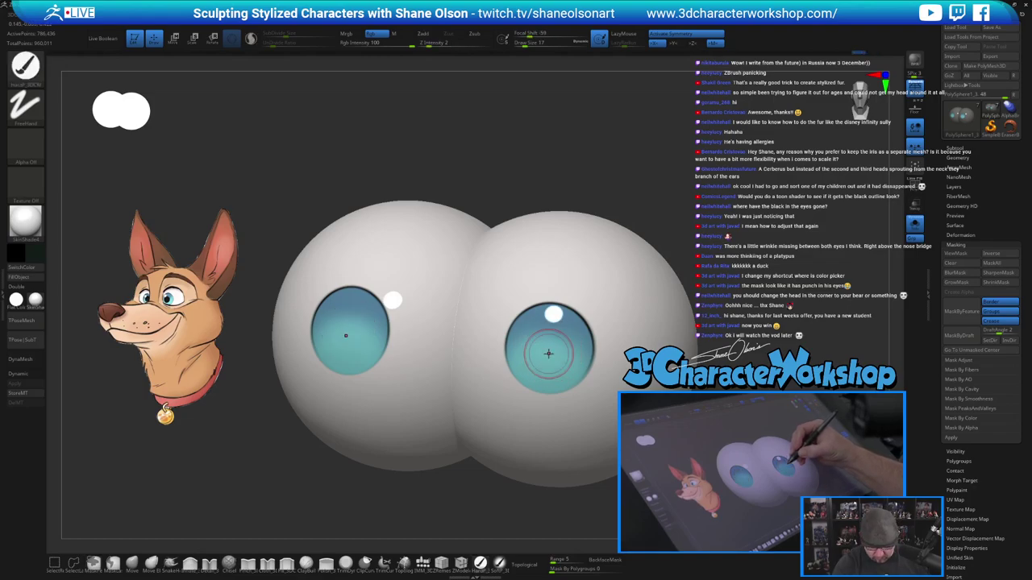
pyautogui.moveTo(549, 348); pyautogui.dragTo(548, 349)
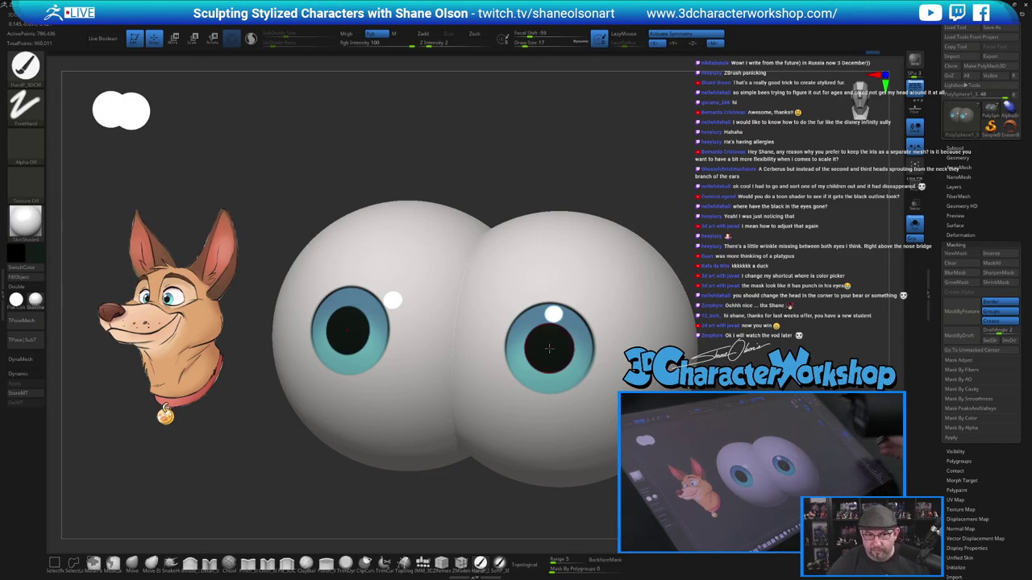
# Show the whole head again and compare the repainted eyes with the reference drawing in a three-quarter view.
pyautogui.click(916, 231)
pyautogui.press('f')
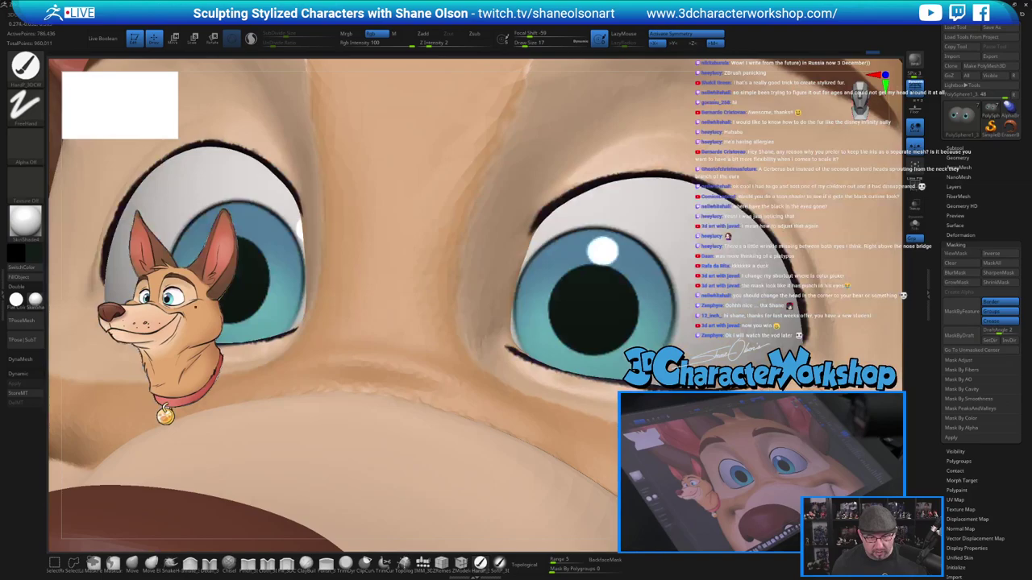
pyautogui.press('f')
pyautogui.keyDown('alt'); pyautogui.moveTo(596, 484); pyautogui.dragTo(564, 401); pyautogui.keyUp('alt')
pyautogui.moveTo(641, 341); pyautogui.dragTo(637, 344)
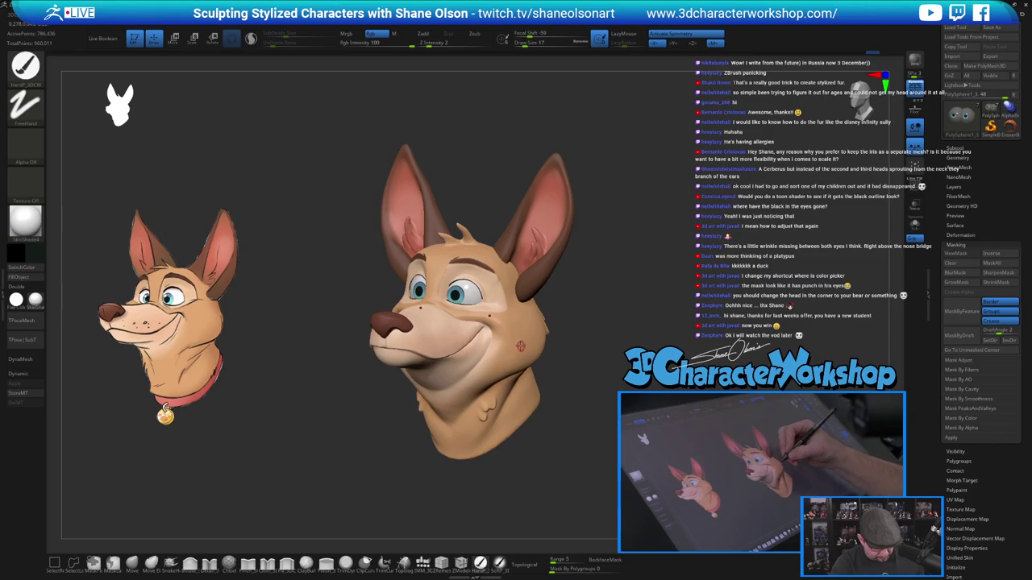
# Make the head mesh active and set up the Move brush at draw size 132 for reshaping the face.
pyautogui.click(490, 313)
pyautogui.keyDown('alt'); pyautogui.click(520, 341); pyautogui.keyUp('alt')
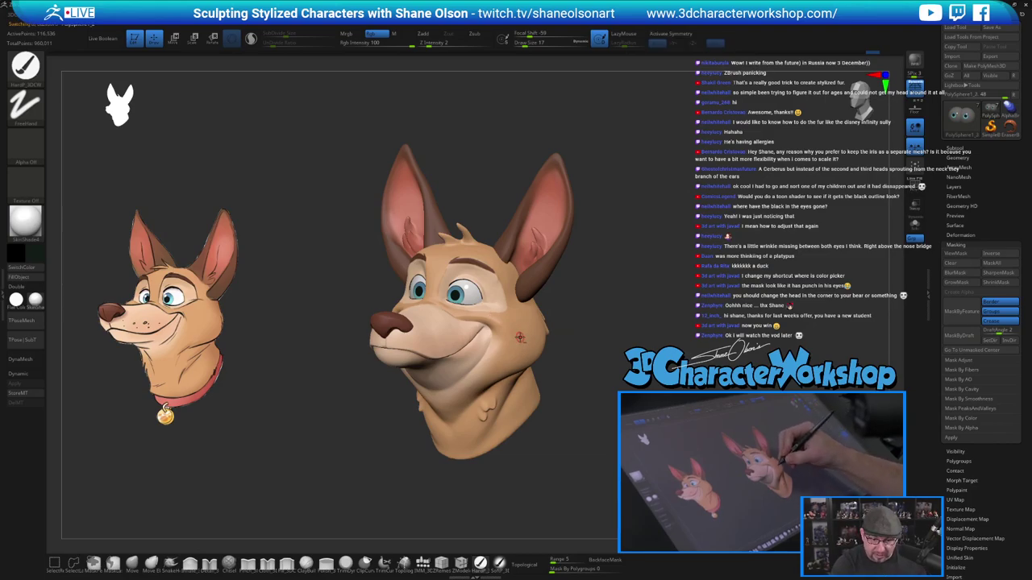
pyautogui.click(132, 563)
pyautogui.press('s')
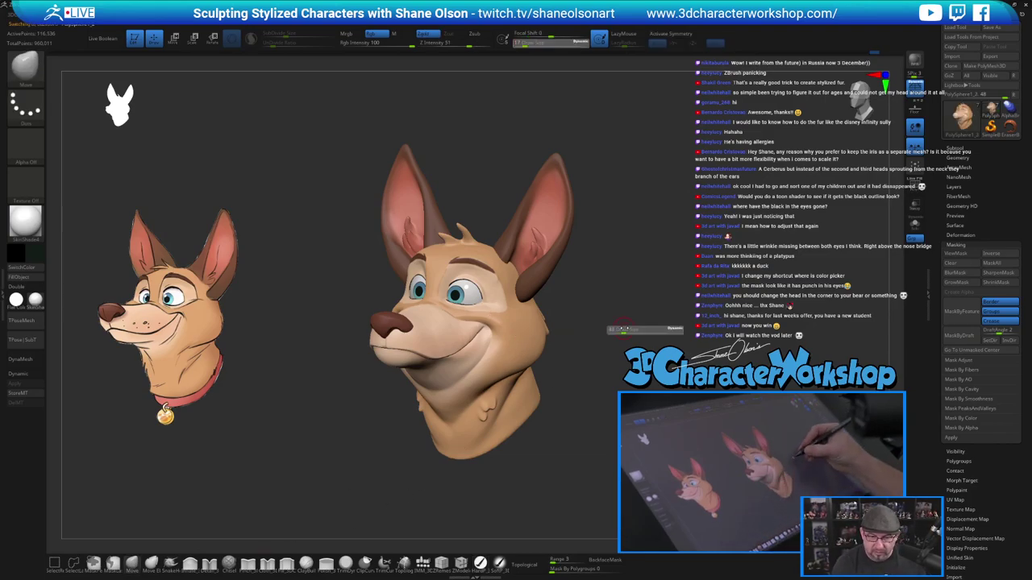
pyautogui.moveTo(624, 331); pyautogui.dragTo(632, 331)
pyautogui.press(']')
pyautogui.press(']')
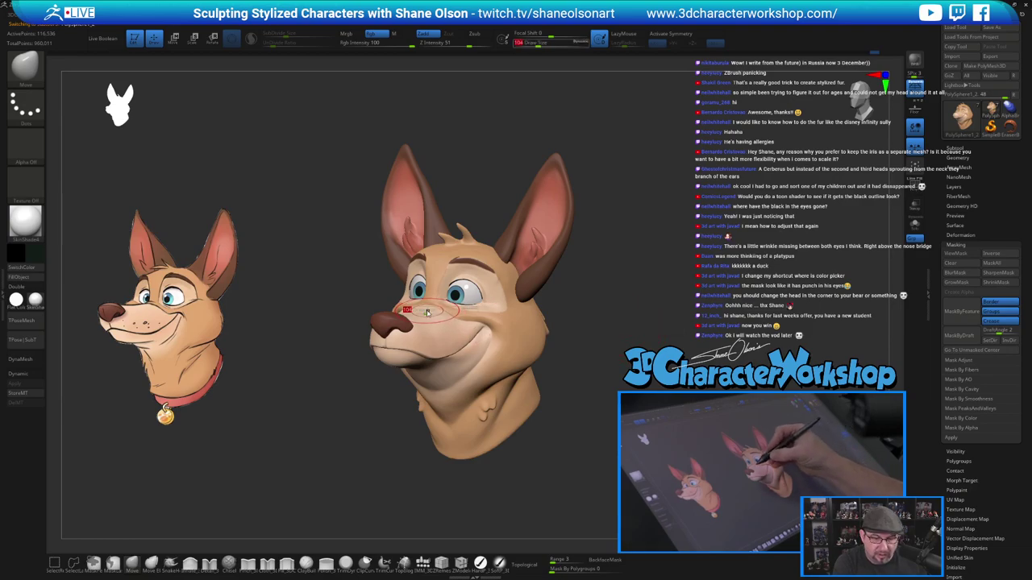
pyautogui.moveTo(434, 293); pyautogui.dragTo(435, 321, button='right')
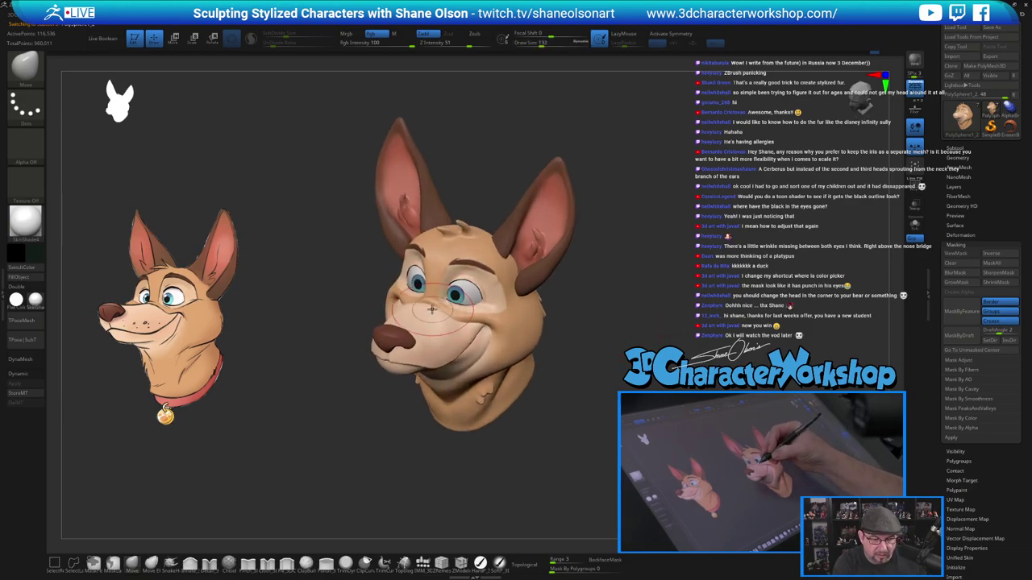
pyautogui.moveTo(575, 394)
pyautogui.mouseDown()
pyautogui.moveTo(591, 392)
pyautogui.moveTo(611, 416)
pyautogui.moveTo(609, 453)
pyautogui.moveTo(618, 455)
pyautogui.mouseUp()
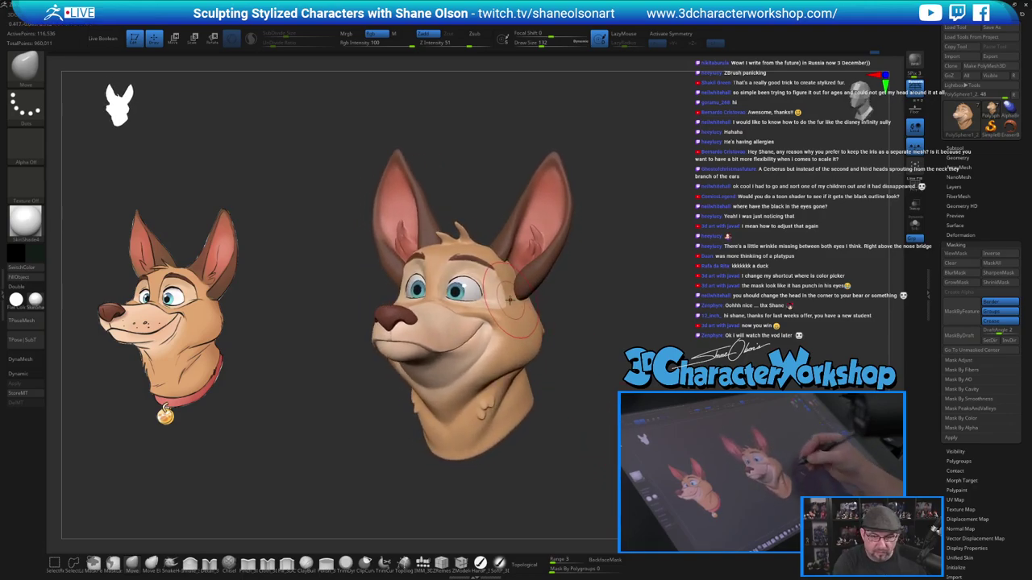
# Turn on symmetry and nudge both cheeks beside the eyes with the Move brush at draw size 154, replacing a one-sided try.
pyautogui.moveTo(513, 302); pyautogui.dragTo(530, 361, button='right')
pyautogui.press('s')
pyautogui.moveTo(515, 324); pyautogui.dragTo(495, 338)
pyautogui.moveTo(595, 487); pyautogui.dragTo(606, 442)
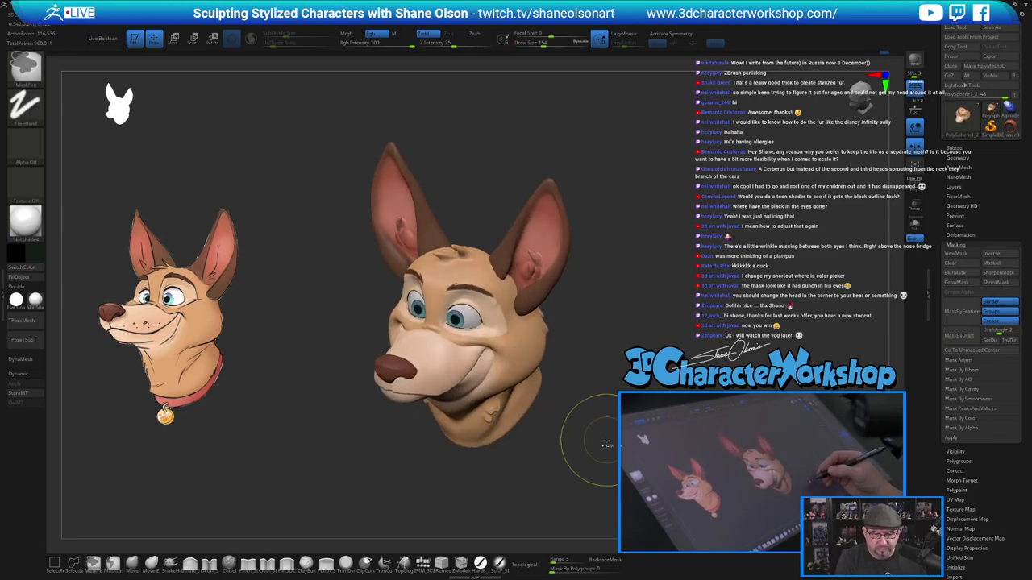
pyautogui.hotkey('ctrl', 'z')
pyautogui.press('x')
pyautogui.moveTo(594, 389); pyautogui.dragTo(588, 434)
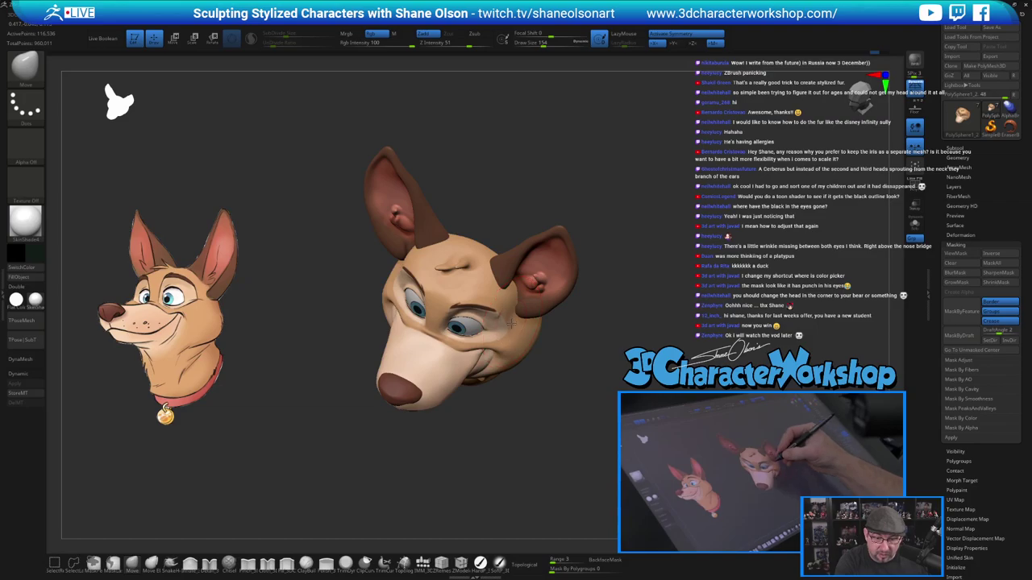
pyautogui.moveTo(515, 327); pyautogui.dragTo(520, 329)
# Examine the finished head from the front and in three-quarter views, comparing its shape and eyes with the reference drawing.
pyautogui.moveTo(596, 454)
pyautogui.mouseDown()
pyautogui.moveTo(600, 363)
pyautogui.moveTo(638, 364)
pyautogui.moveTo(616, 364)
pyautogui.mouseUp()
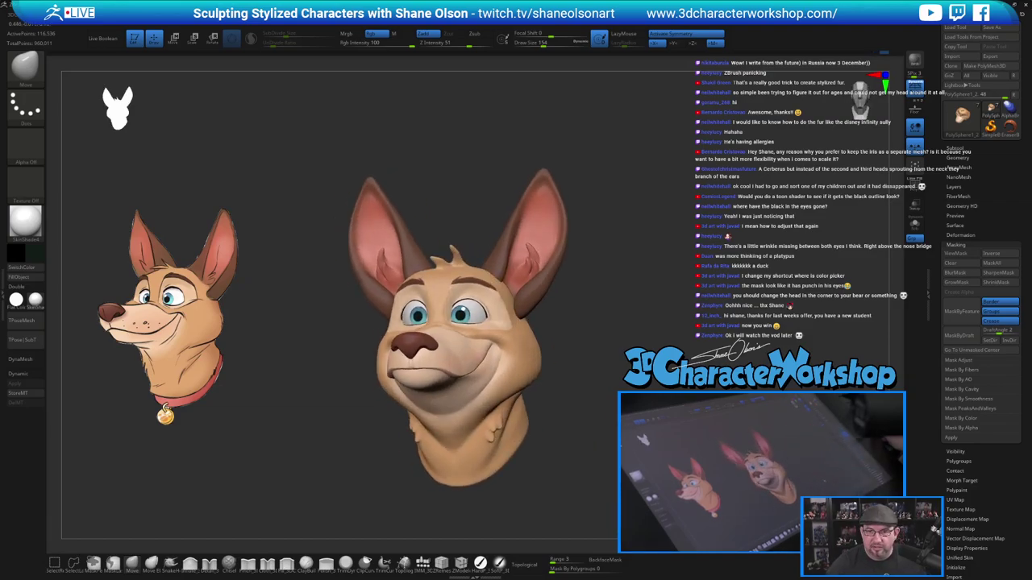
pyautogui.keyDown('alt'); pyautogui.moveTo(766, 350); pyautogui.dragTo(765, 357); pyautogui.keyUp('alt')
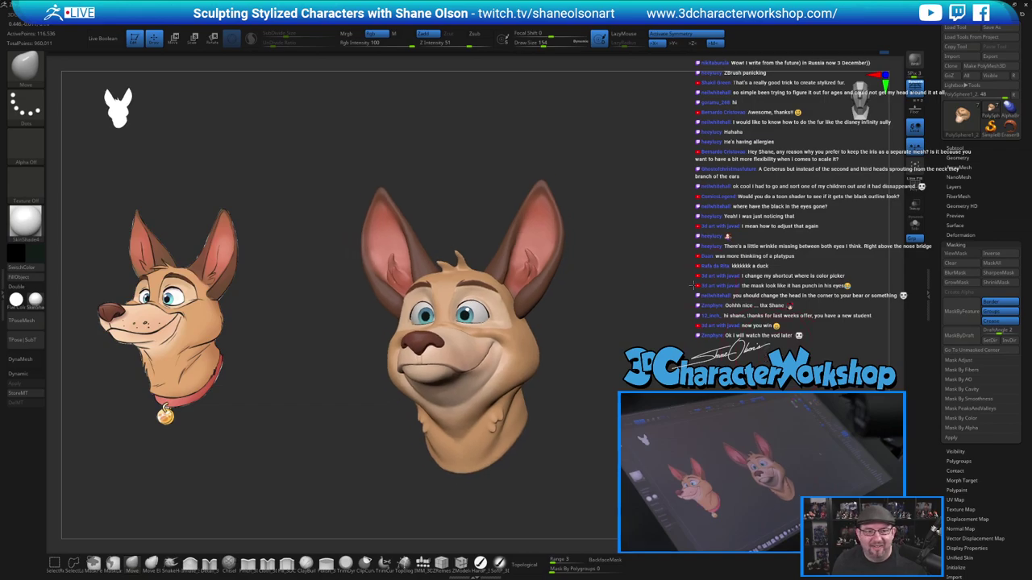
pyautogui.keyDown('alt'); pyautogui.moveTo(684, 304); pyautogui.dragTo(698, 285); pyautogui.keyUp('alt')
pyautogui.moveTo(645, 317)
pyautogui.mouseDown()
pyautogui.moveTo(668, 312)
pyautogui.moveTo(641, 314)
pyautogui.mouseUp()
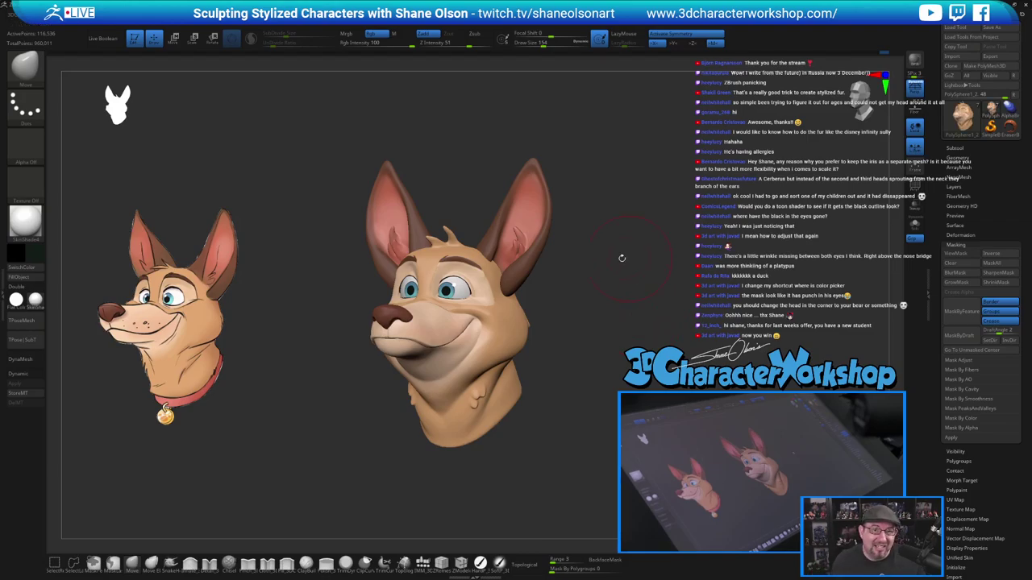
pyautogui.moveTo(617, 241); pyautogui.dragTo(625, 240)
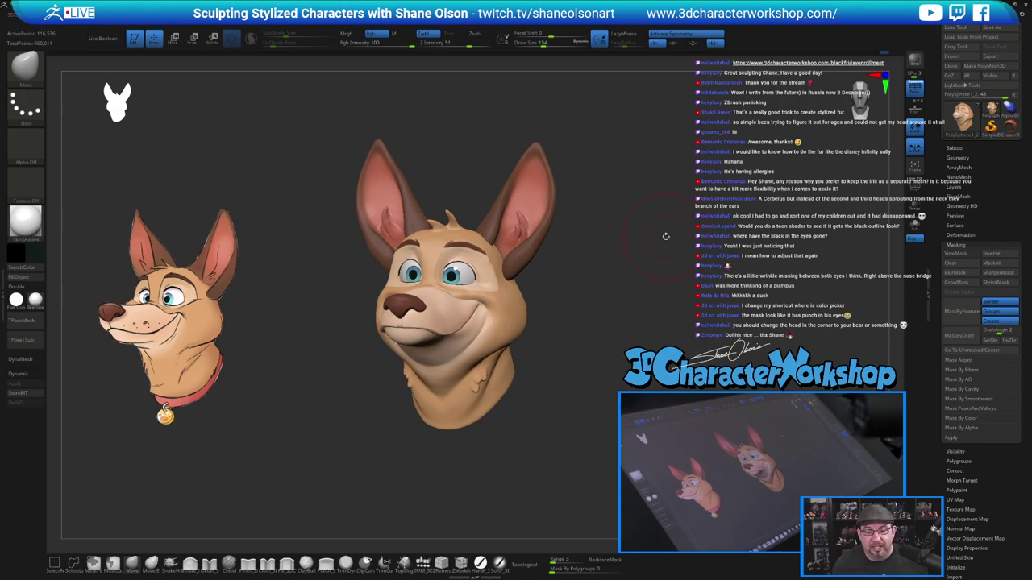
pyautogui.moveTo(667, 236); pyautogui.dragTo(641, 295)
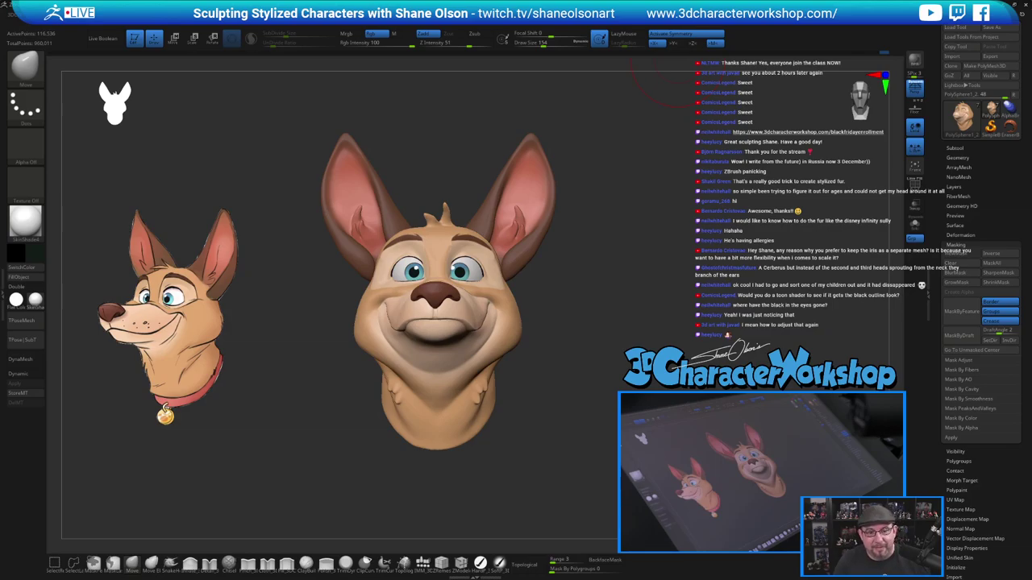
pyautogui.moveTo(653, 161)
pyautogui.mouseDown()
pyautogui.moveTo(635, 162)
pyautogui.moveTo(649, 231)
pyautogui.moveTo(629, 225)
pyautogui.mouseUp()
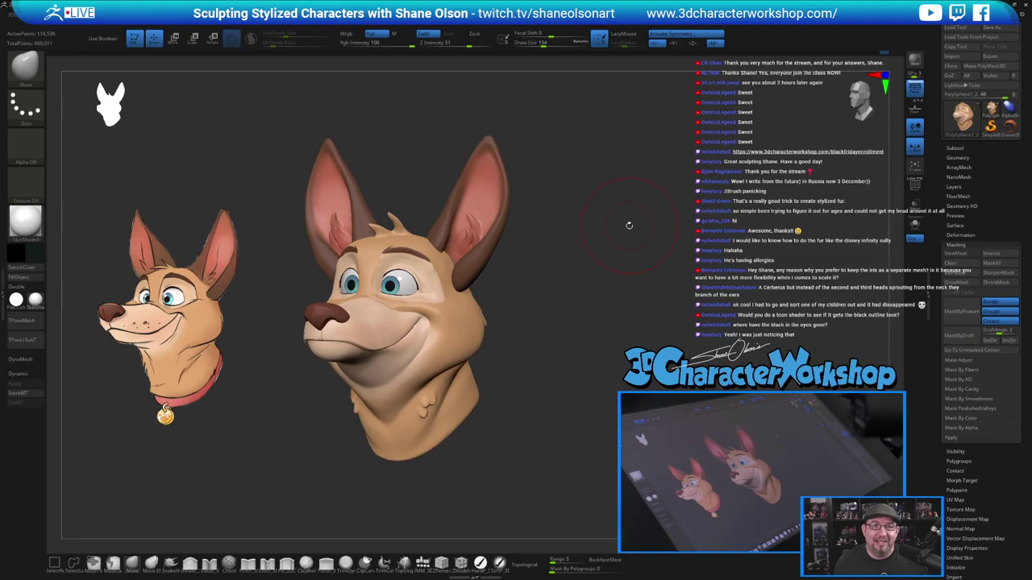